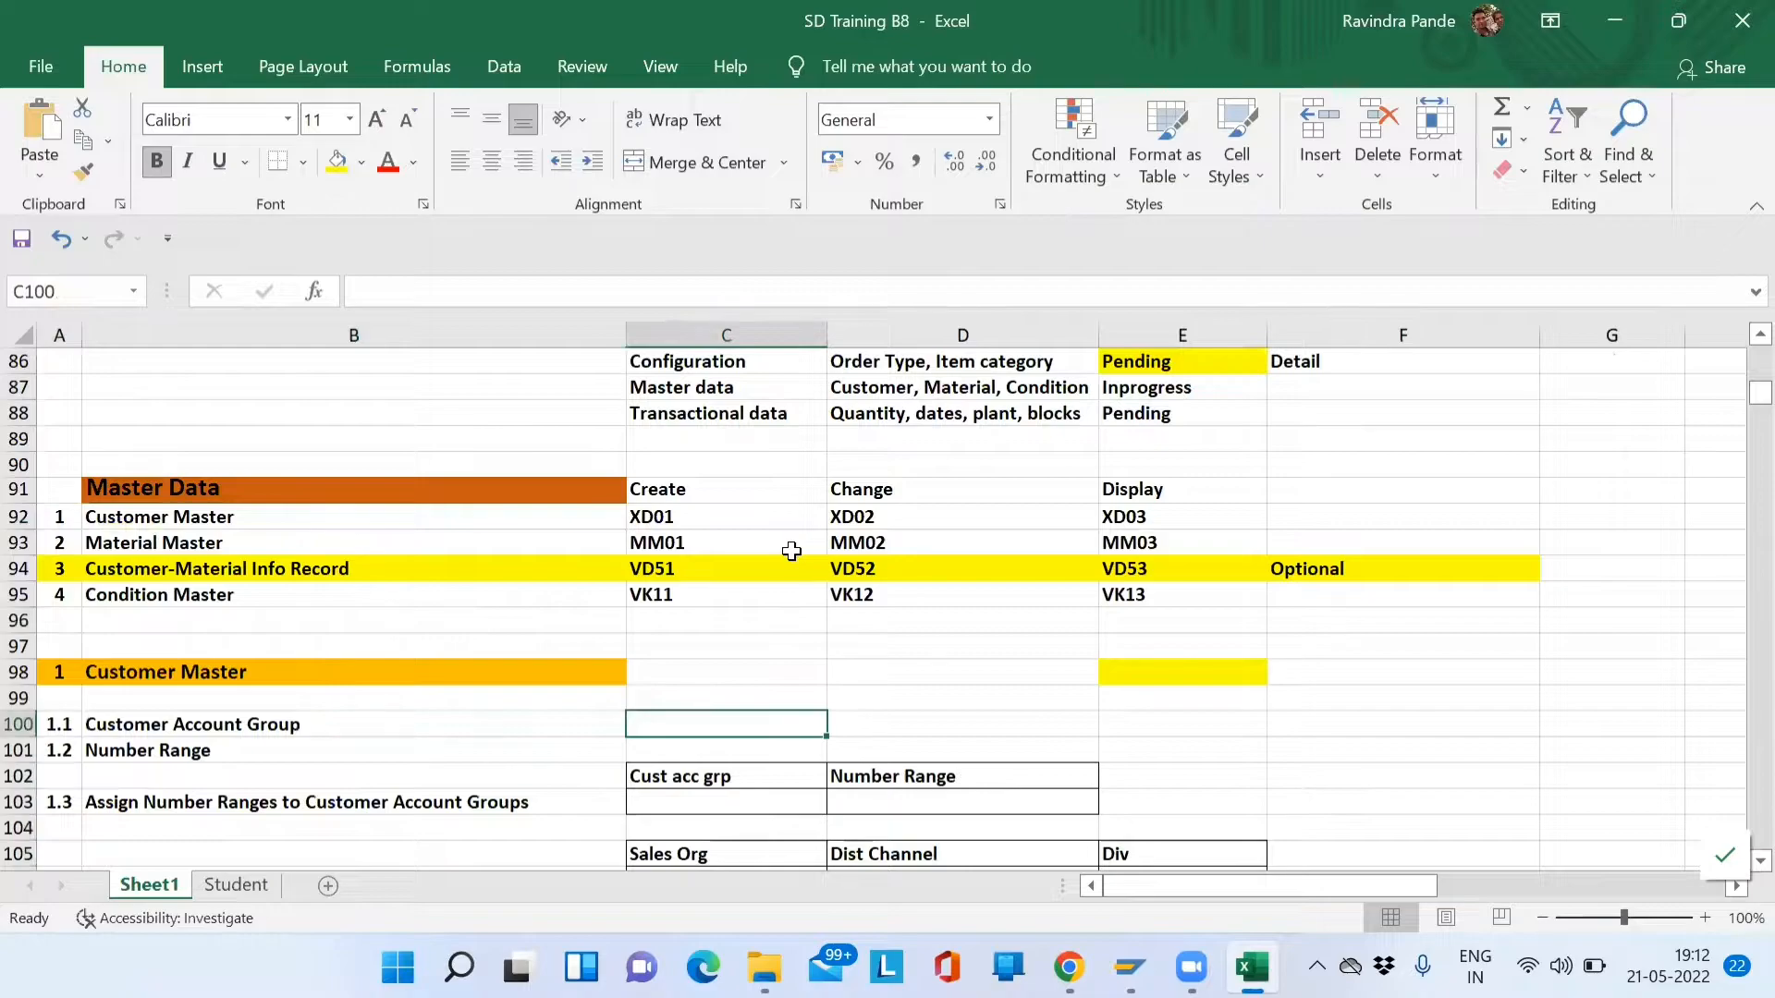
Switch from the Excel training sheet to SAP, run transaction spro and open the SAP Reference IMG
key(Right)
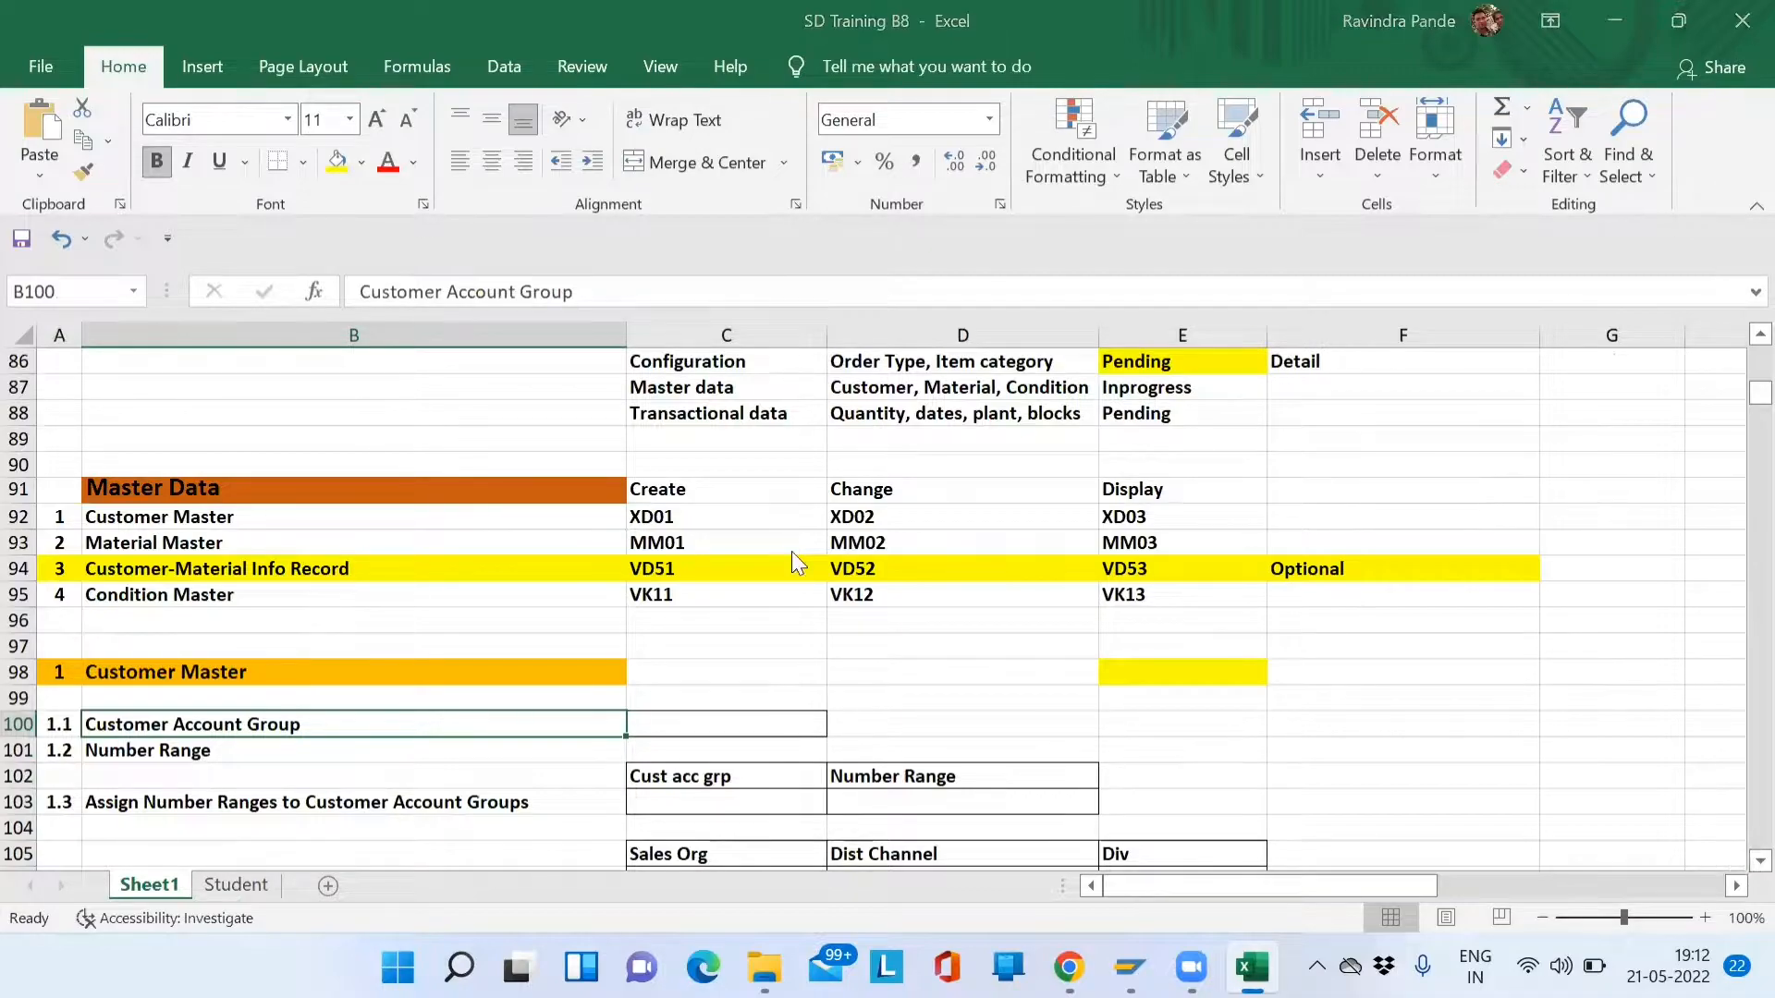
key(alt+Tab)
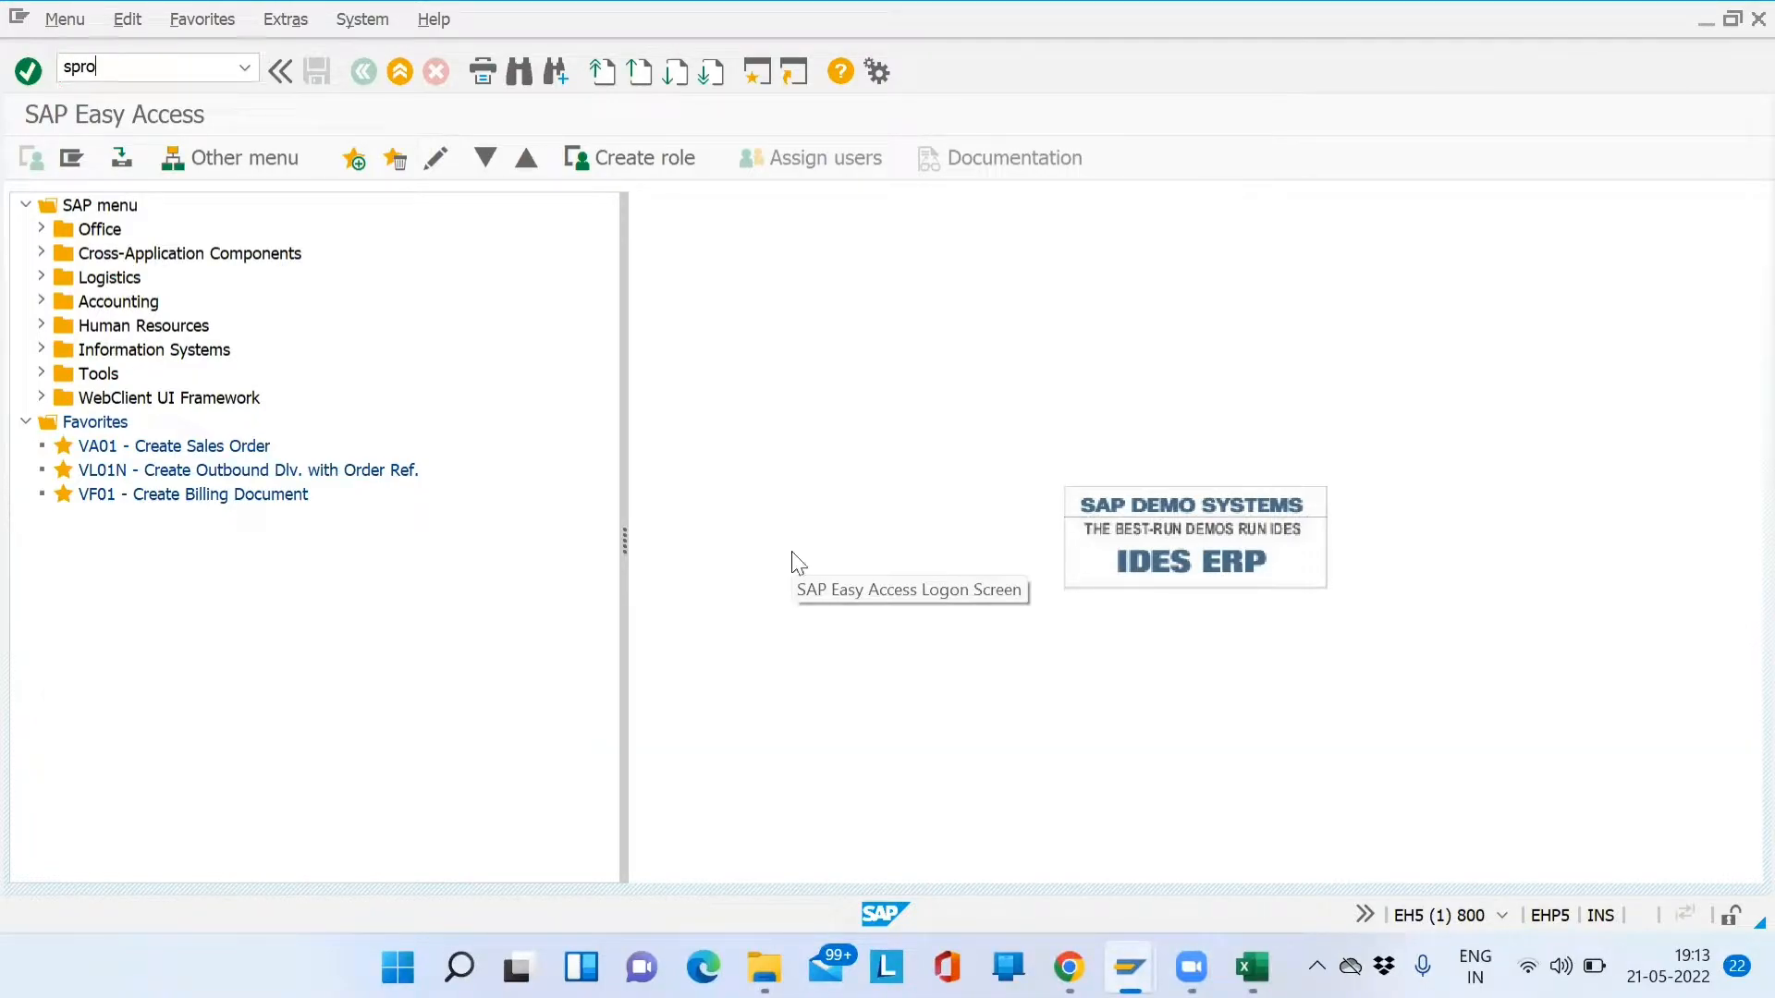
text(spro)
key(Return)
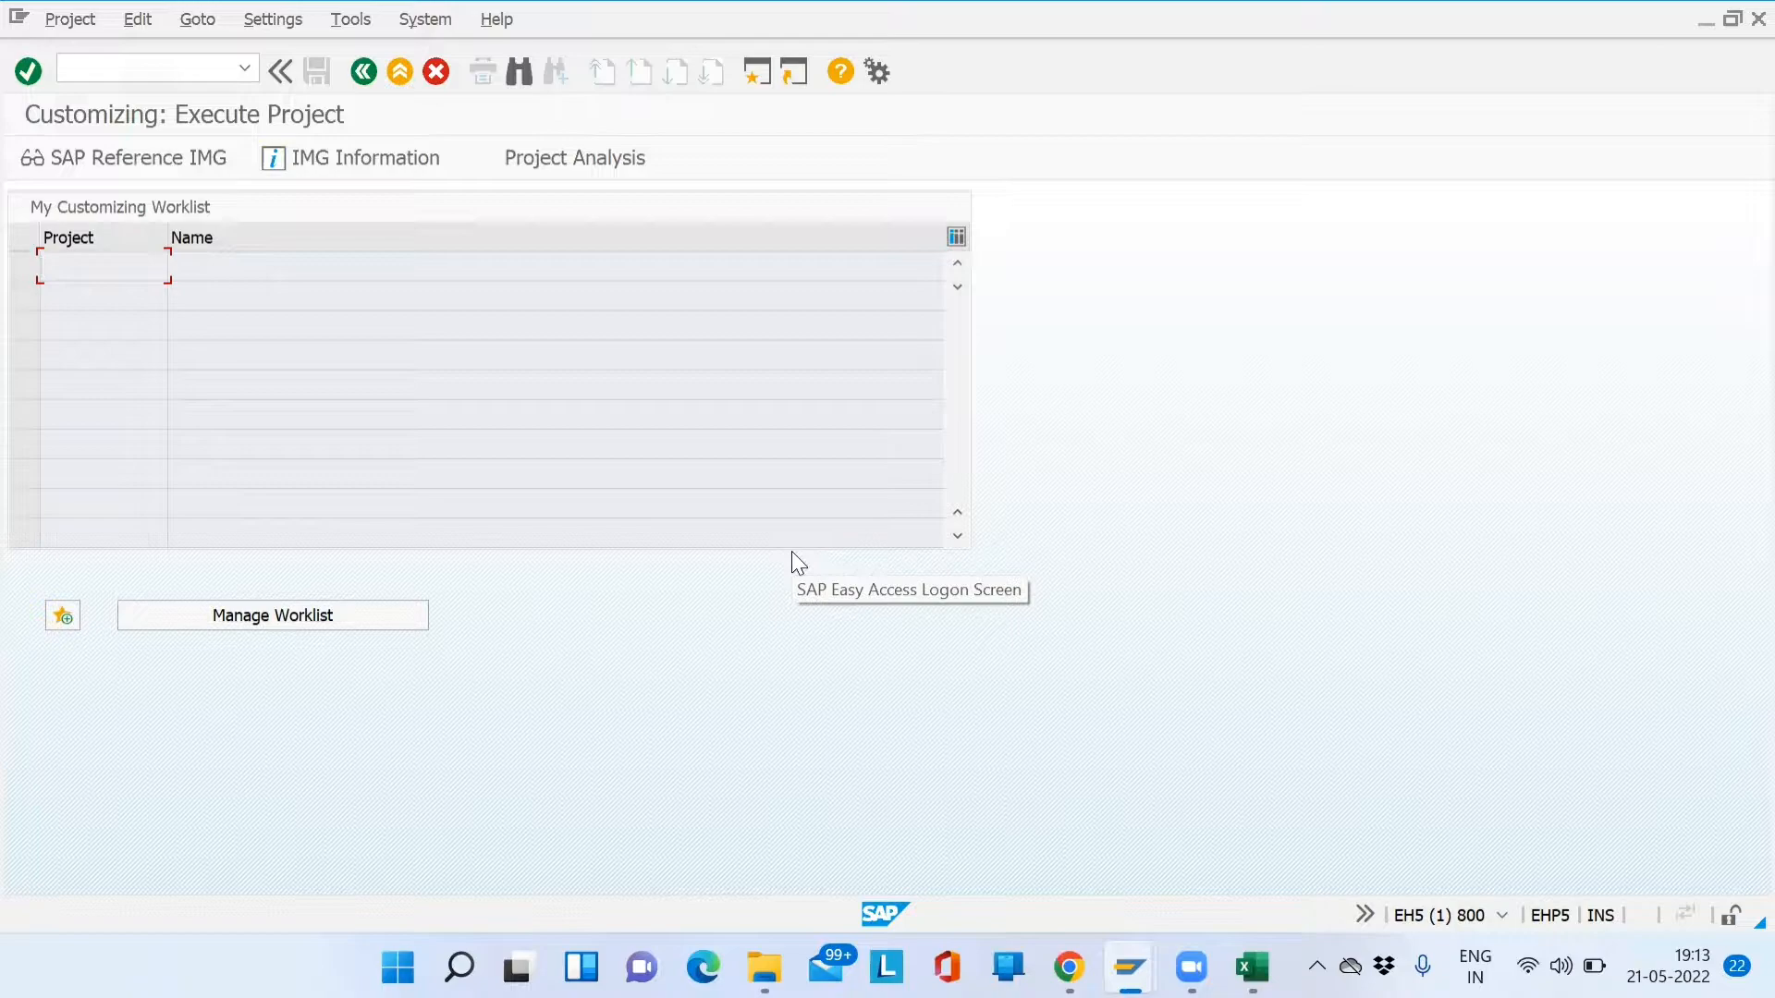
click(130, 170)
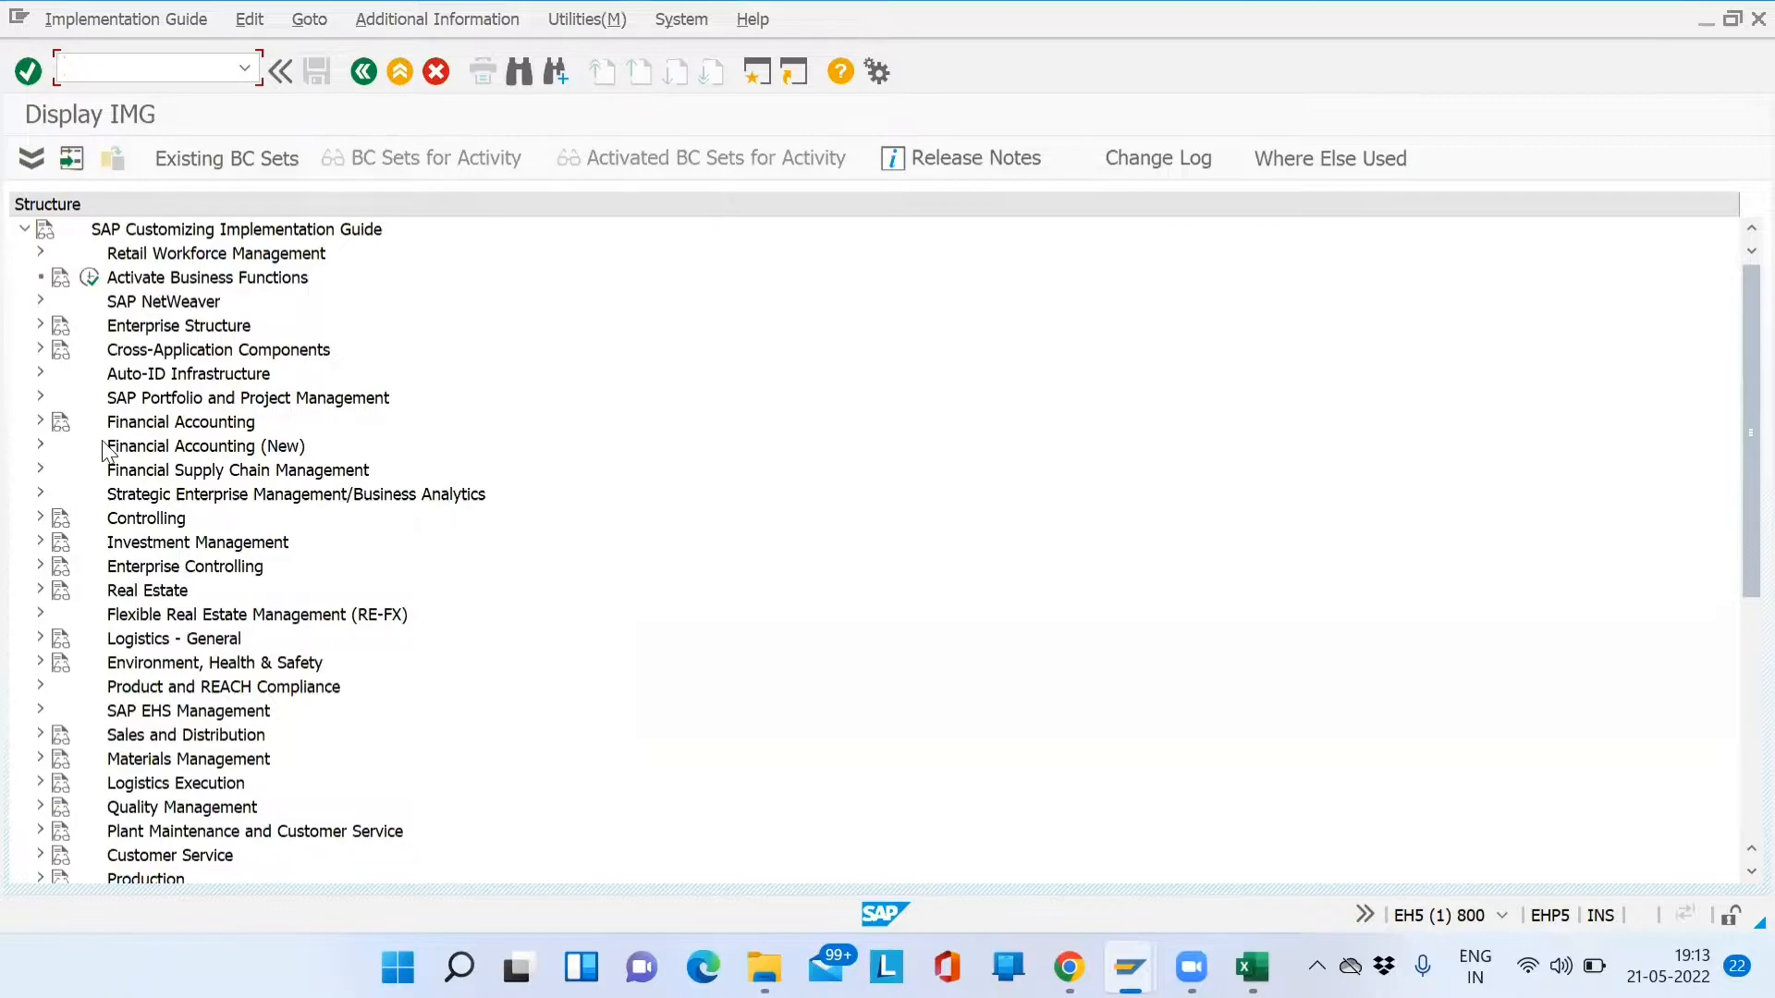
Expand Financial Accounting down to the customer master data preparations and open the activity for account groups with screen layout
click(39, 423)
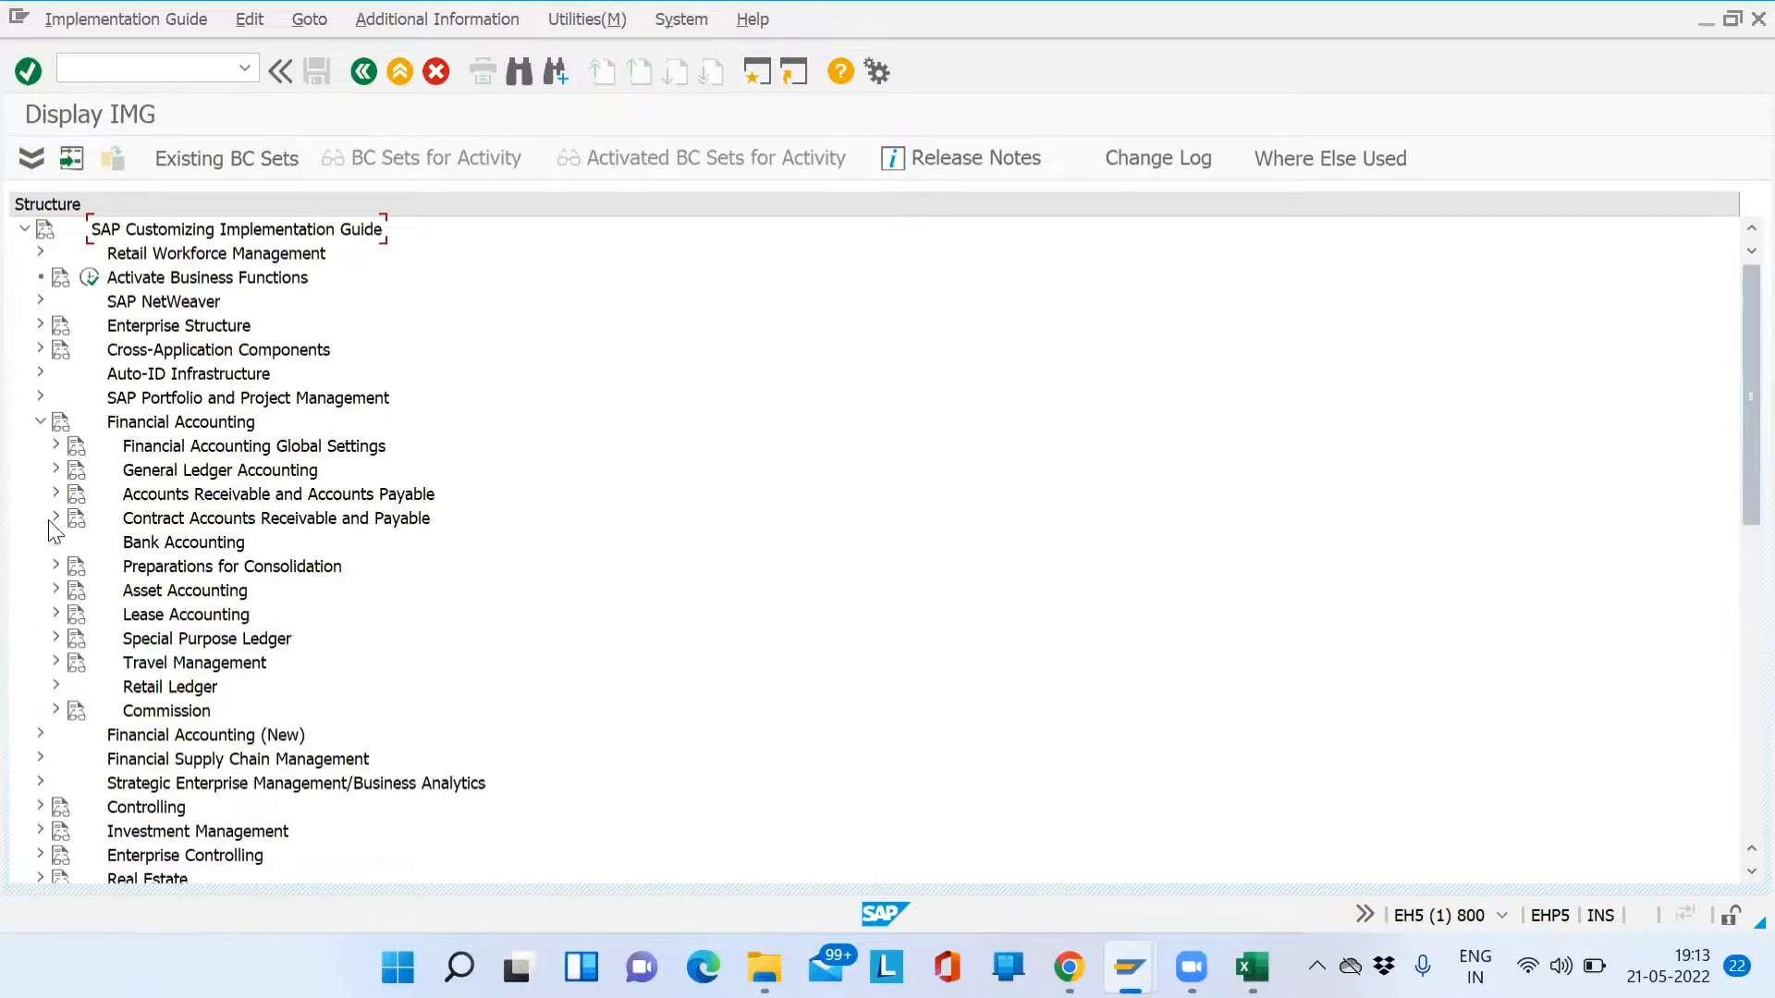
click(56, 495)
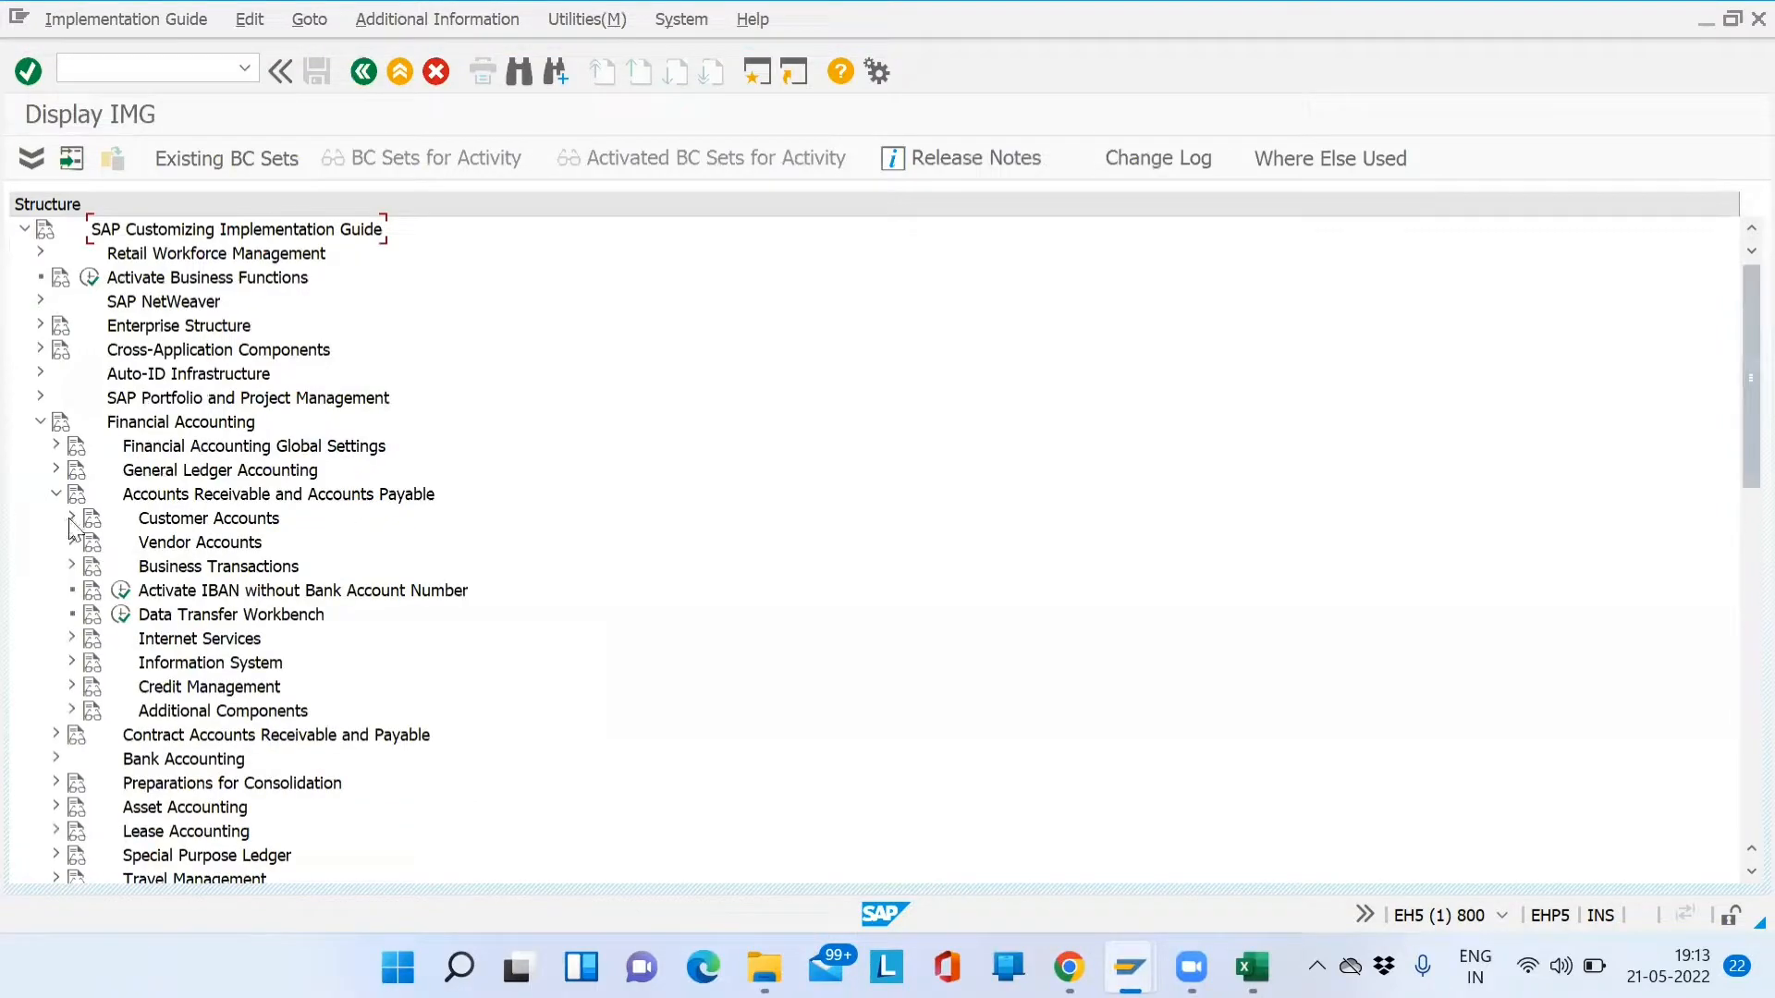
click(71, 519)
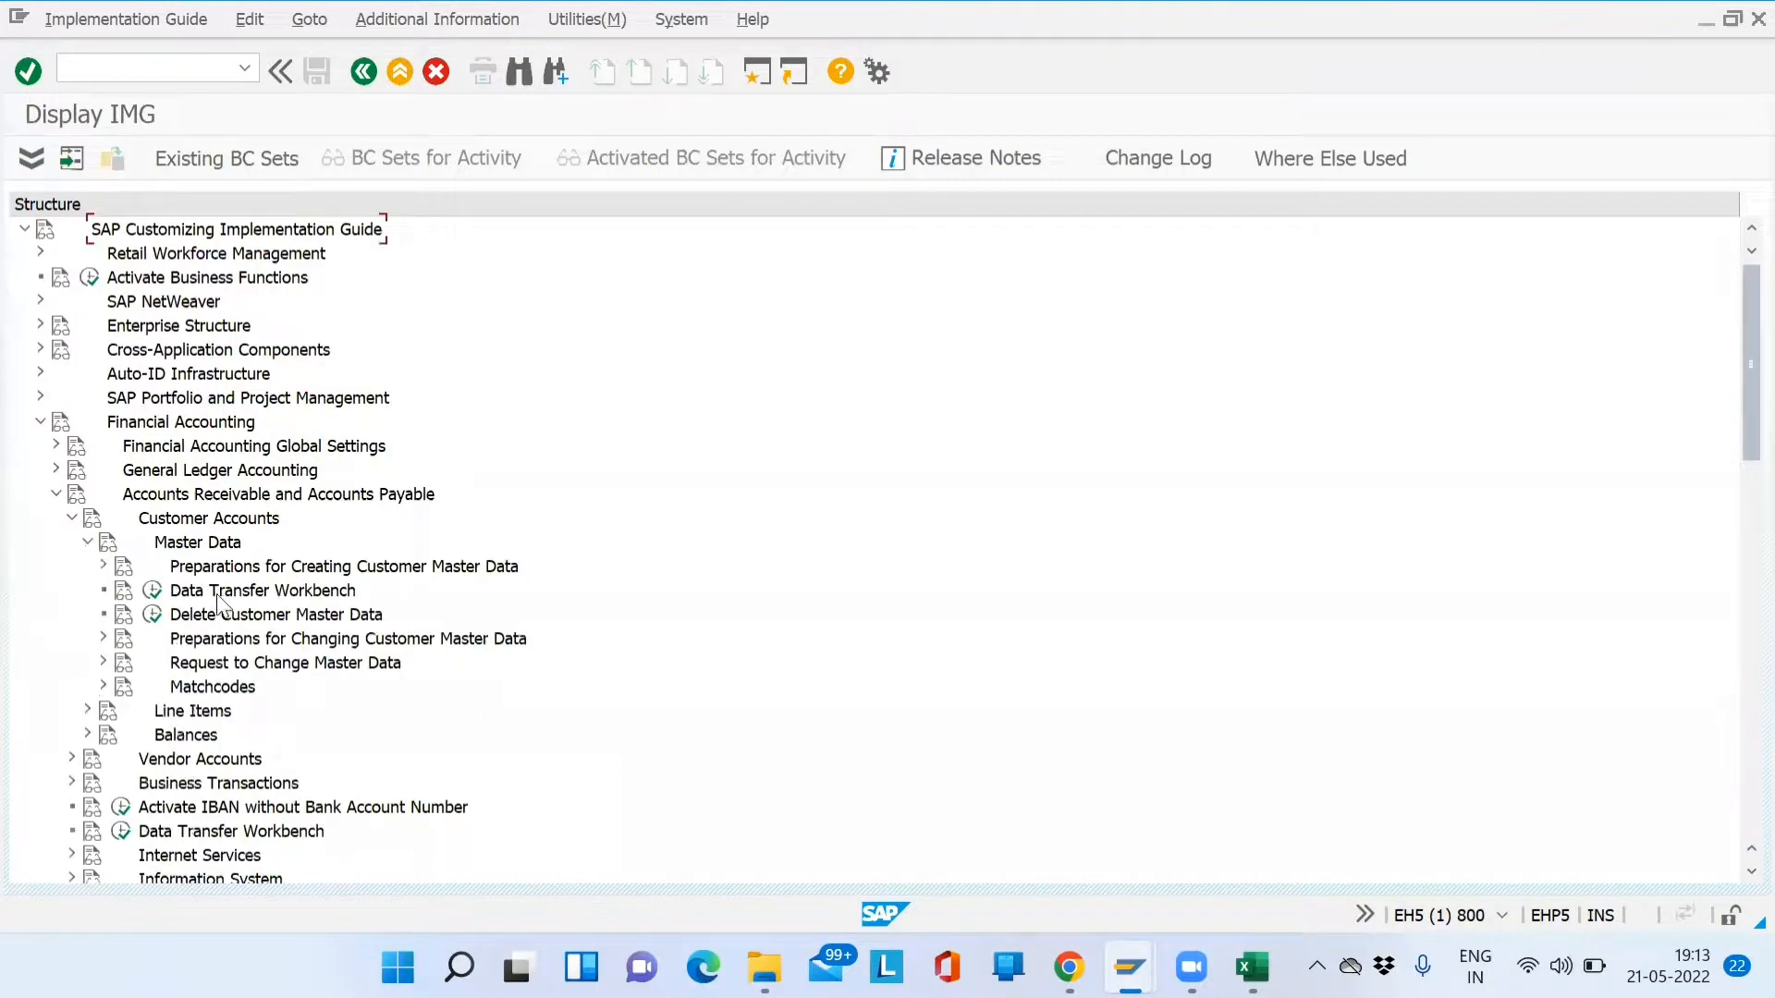
click(103, 566)
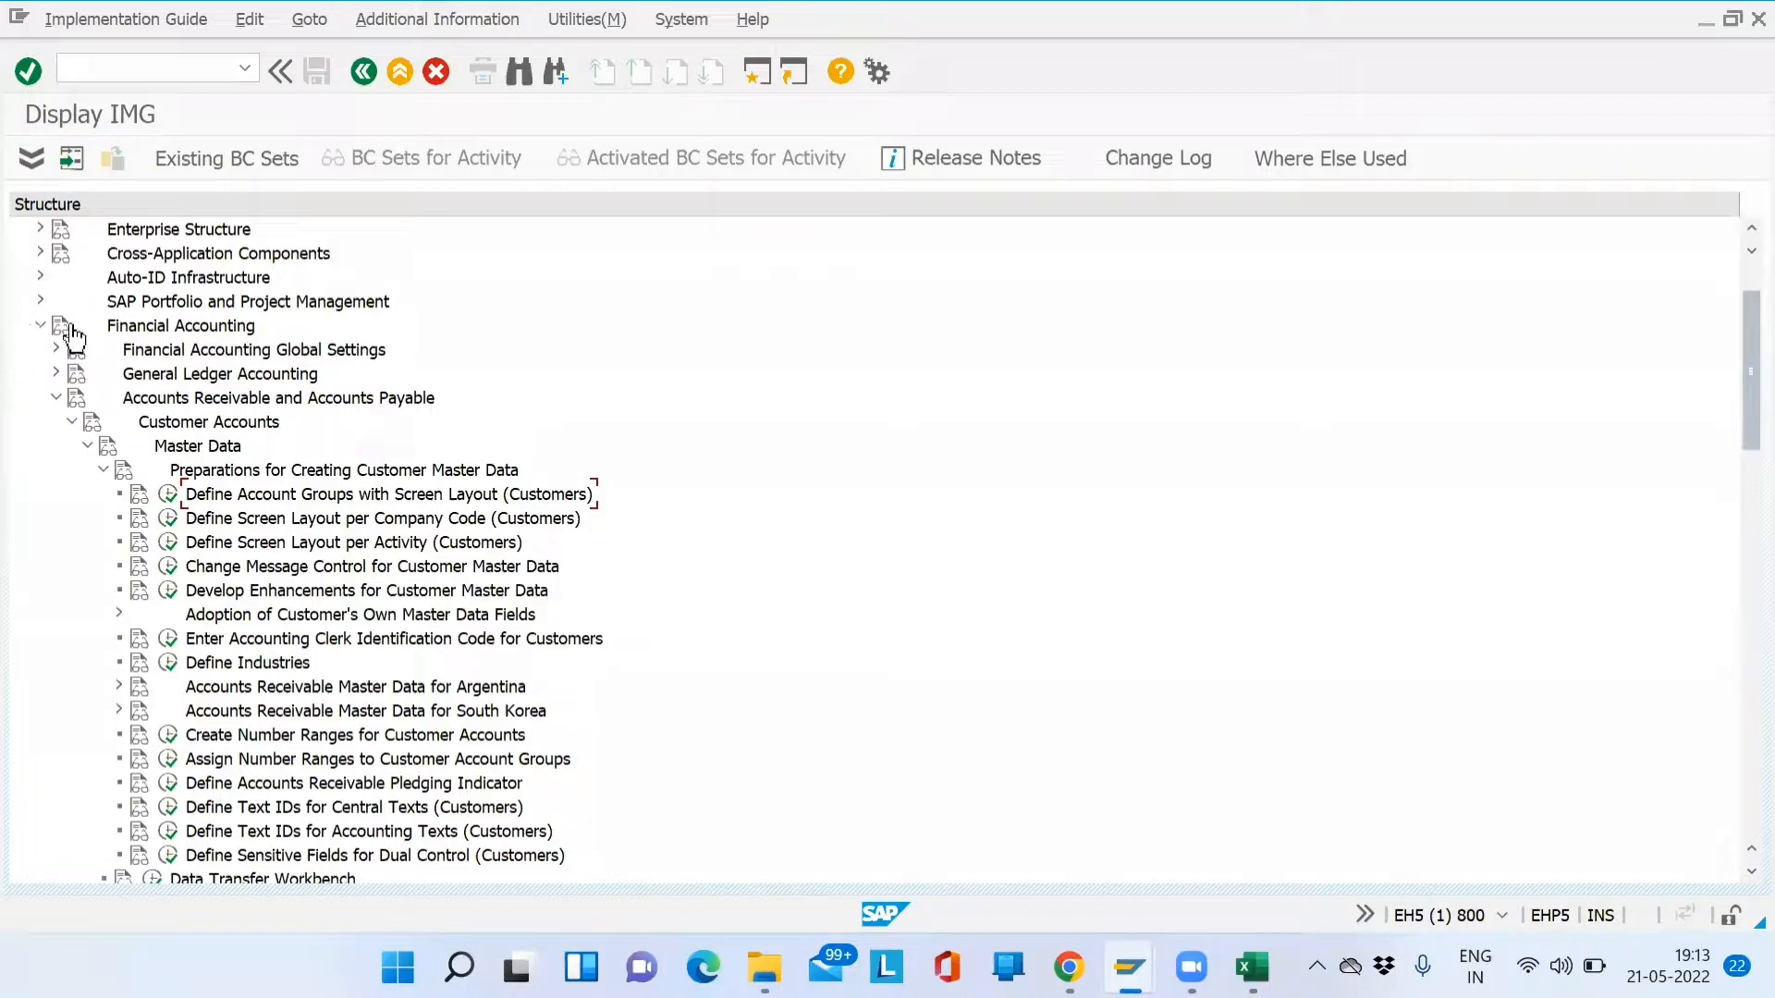
click(118, 330)
key(Down)
key(Down)
click(172, 497)
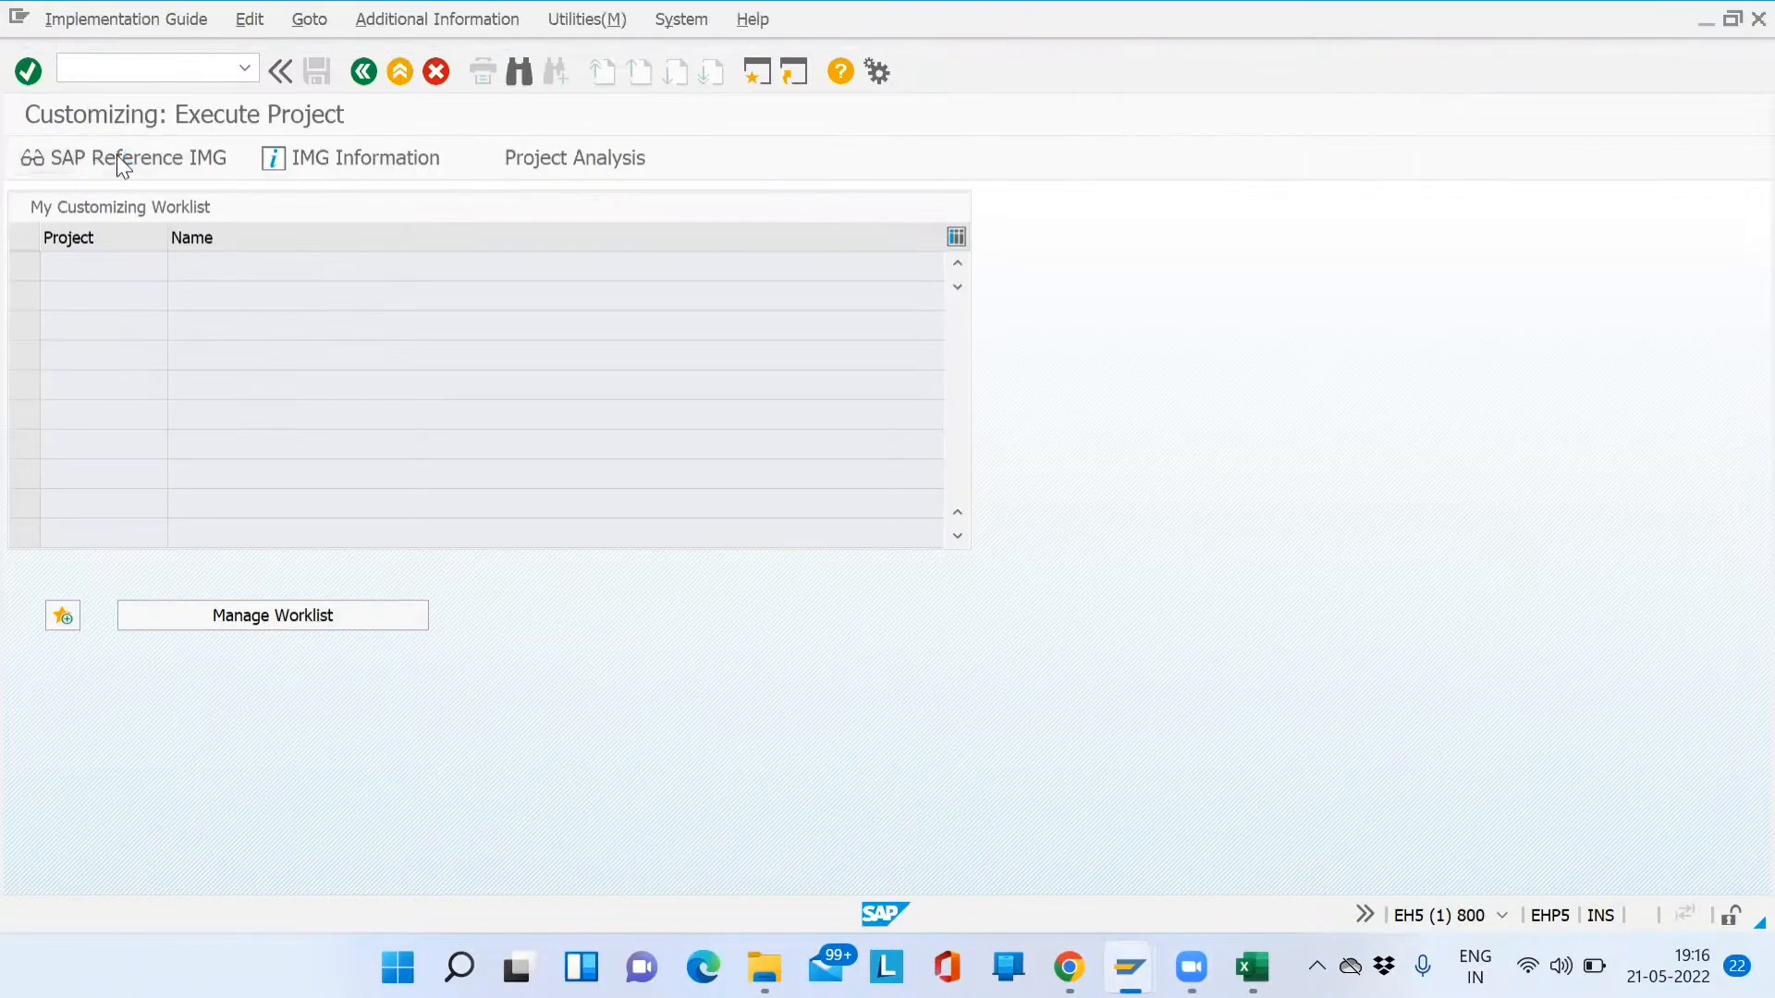
Reopen the SAP Reference IMG and expand Financial Accounting, Accounts Receivable and Accounts Payable, and Customer Accounts
click(118, 161)
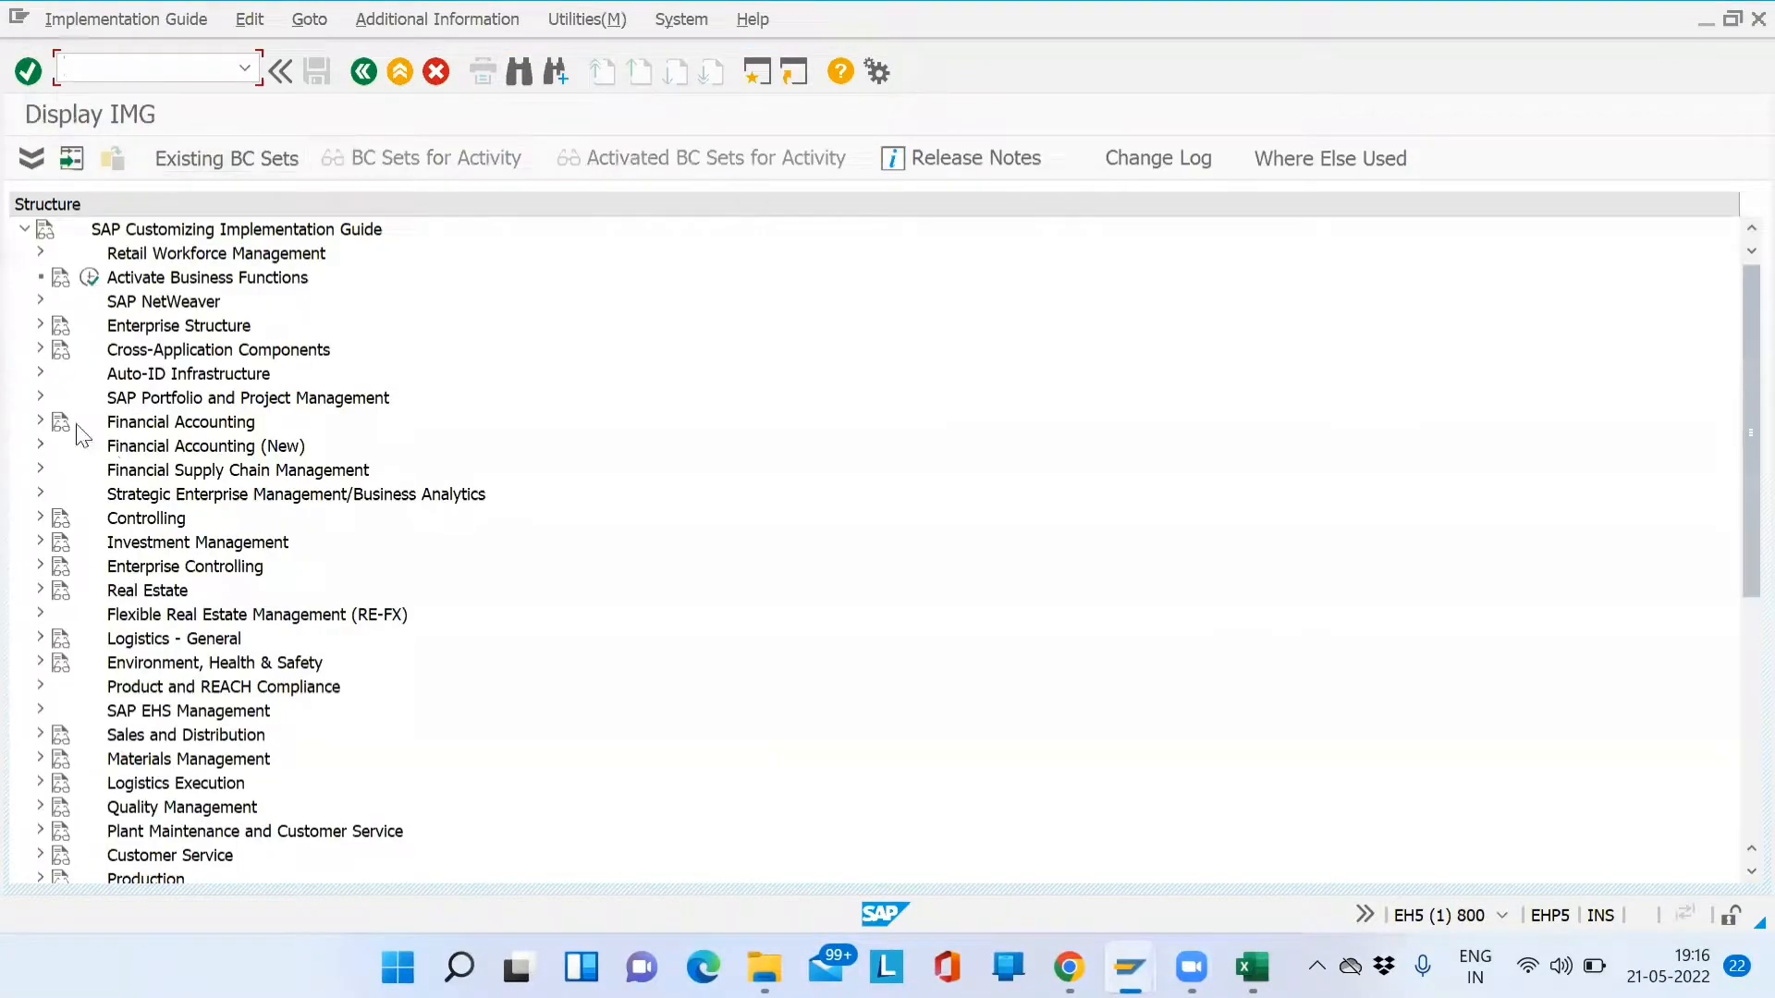
click(40, 421)
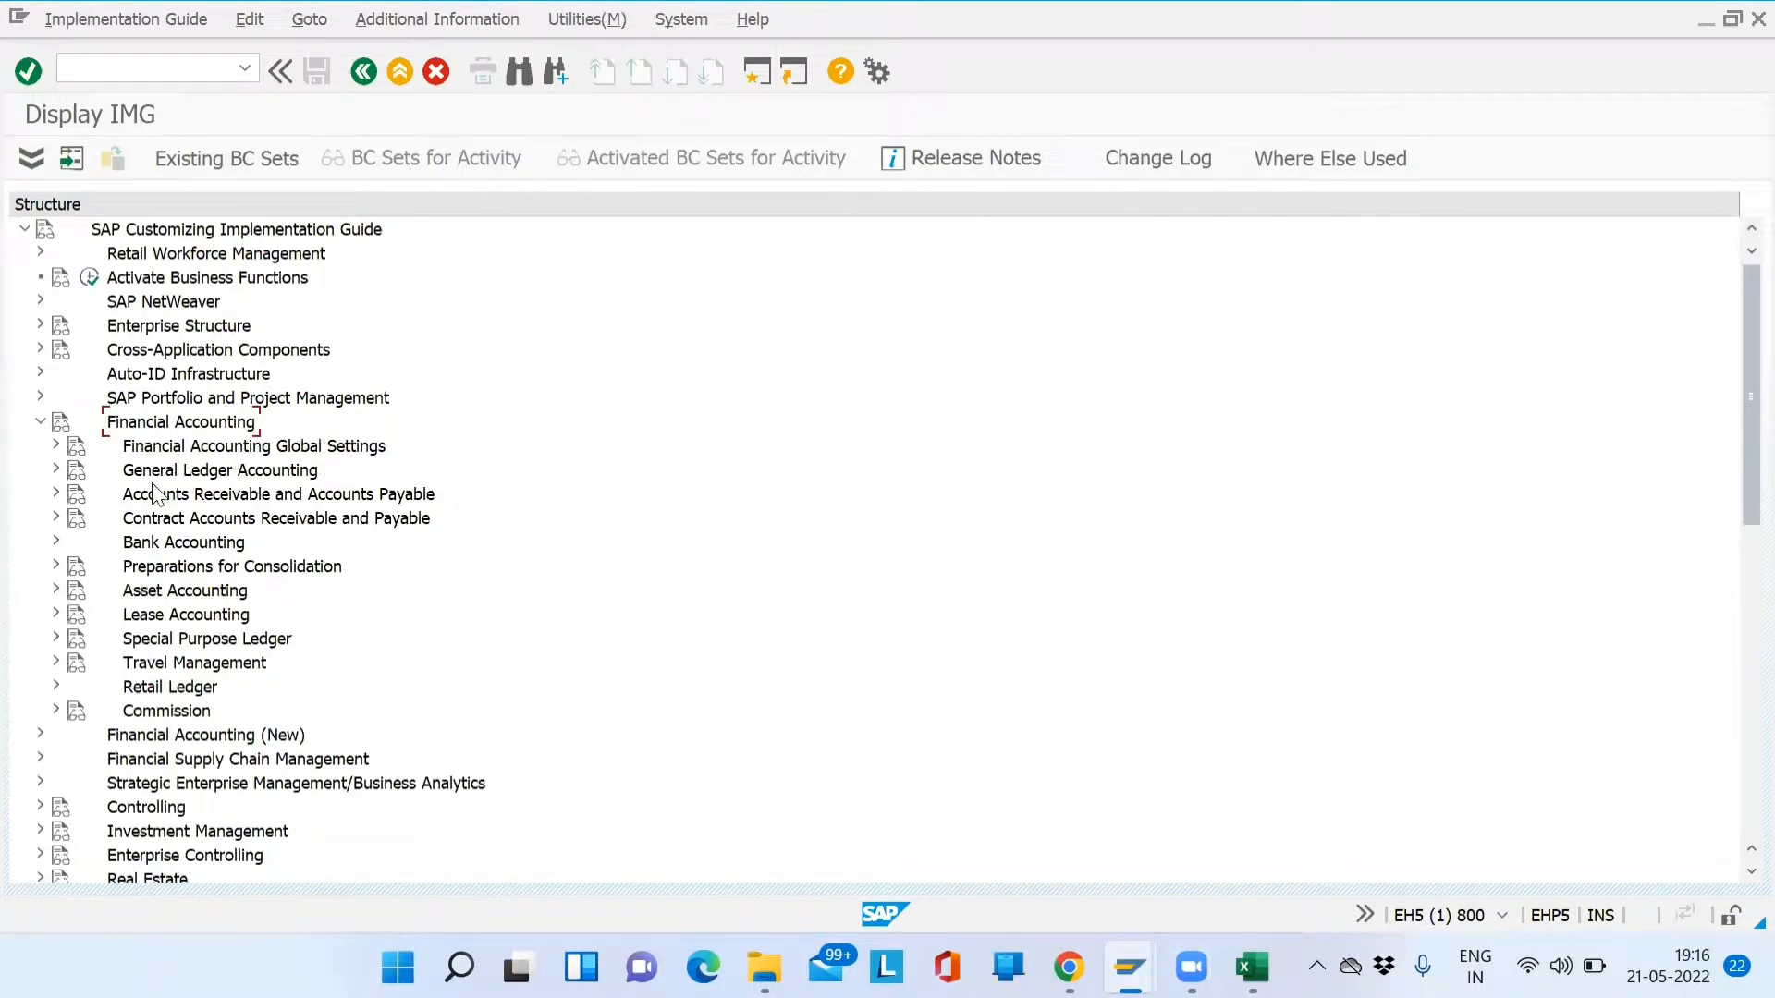
click(157, 502)
click(55, 494)
click(146, 520)
click(73, 521)
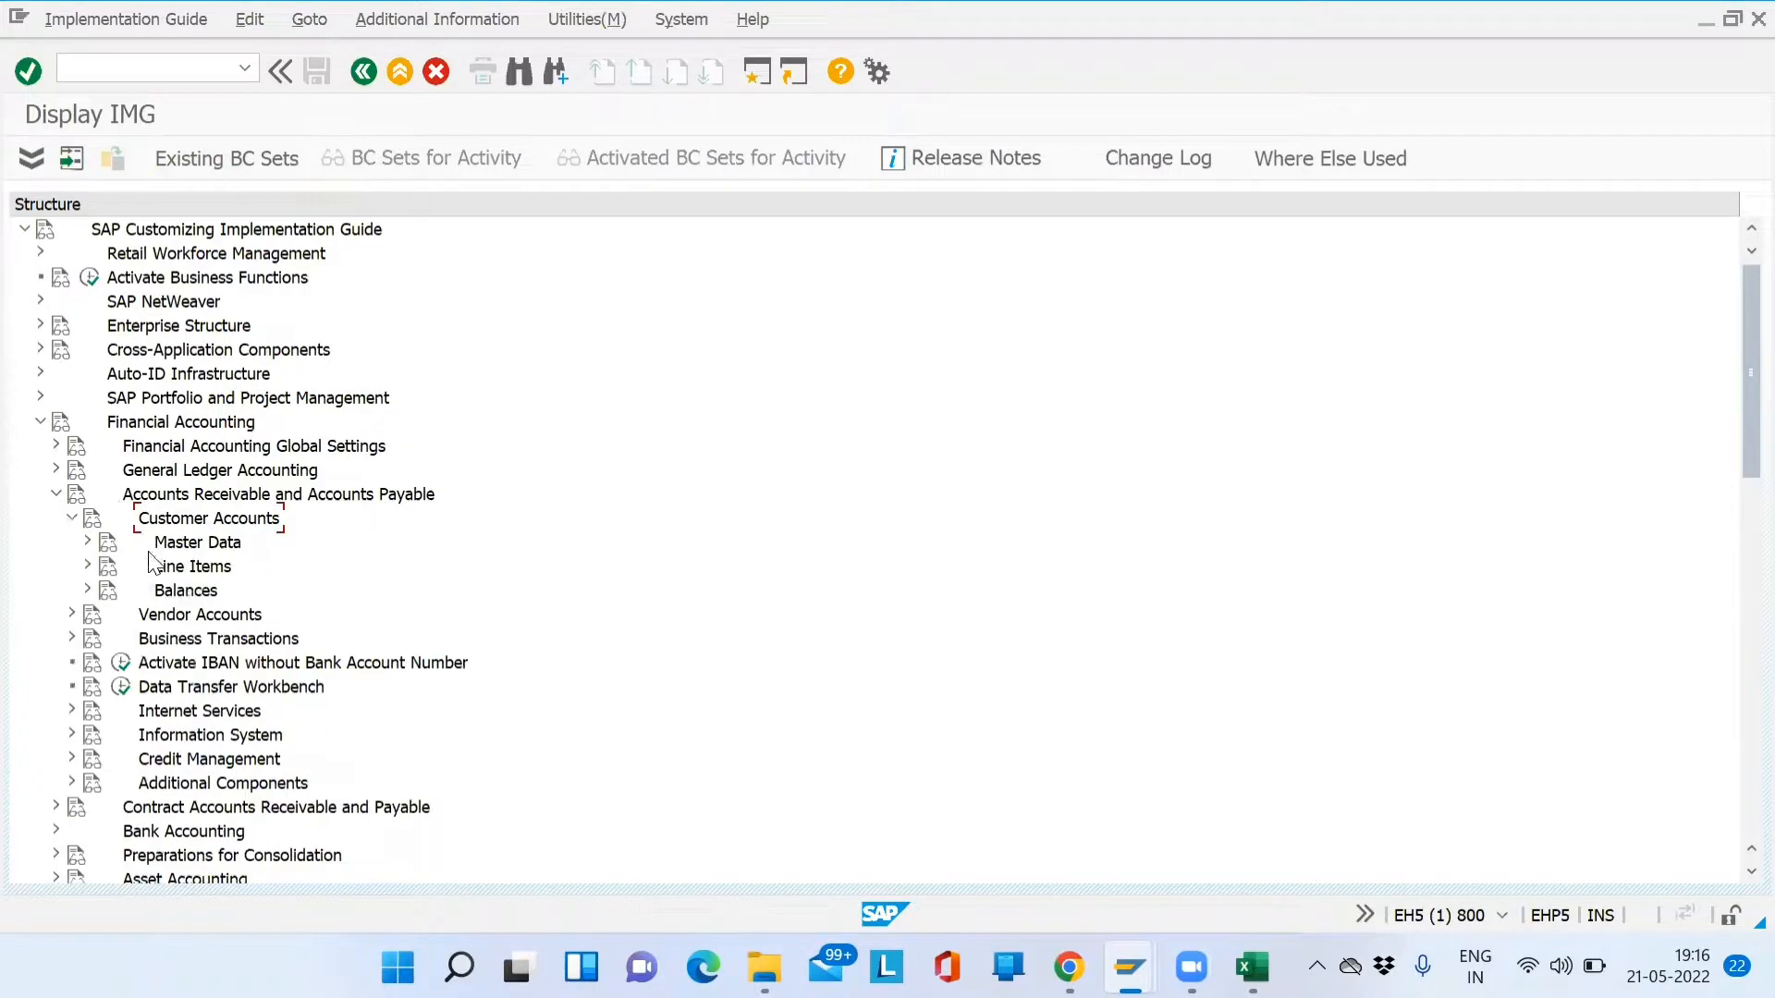
Expand Master Data and Preparations for Creating Customer Master Data, and open Define Account Groups with Screen Layout (Customers)
click(108, 543)
click(88, 543)
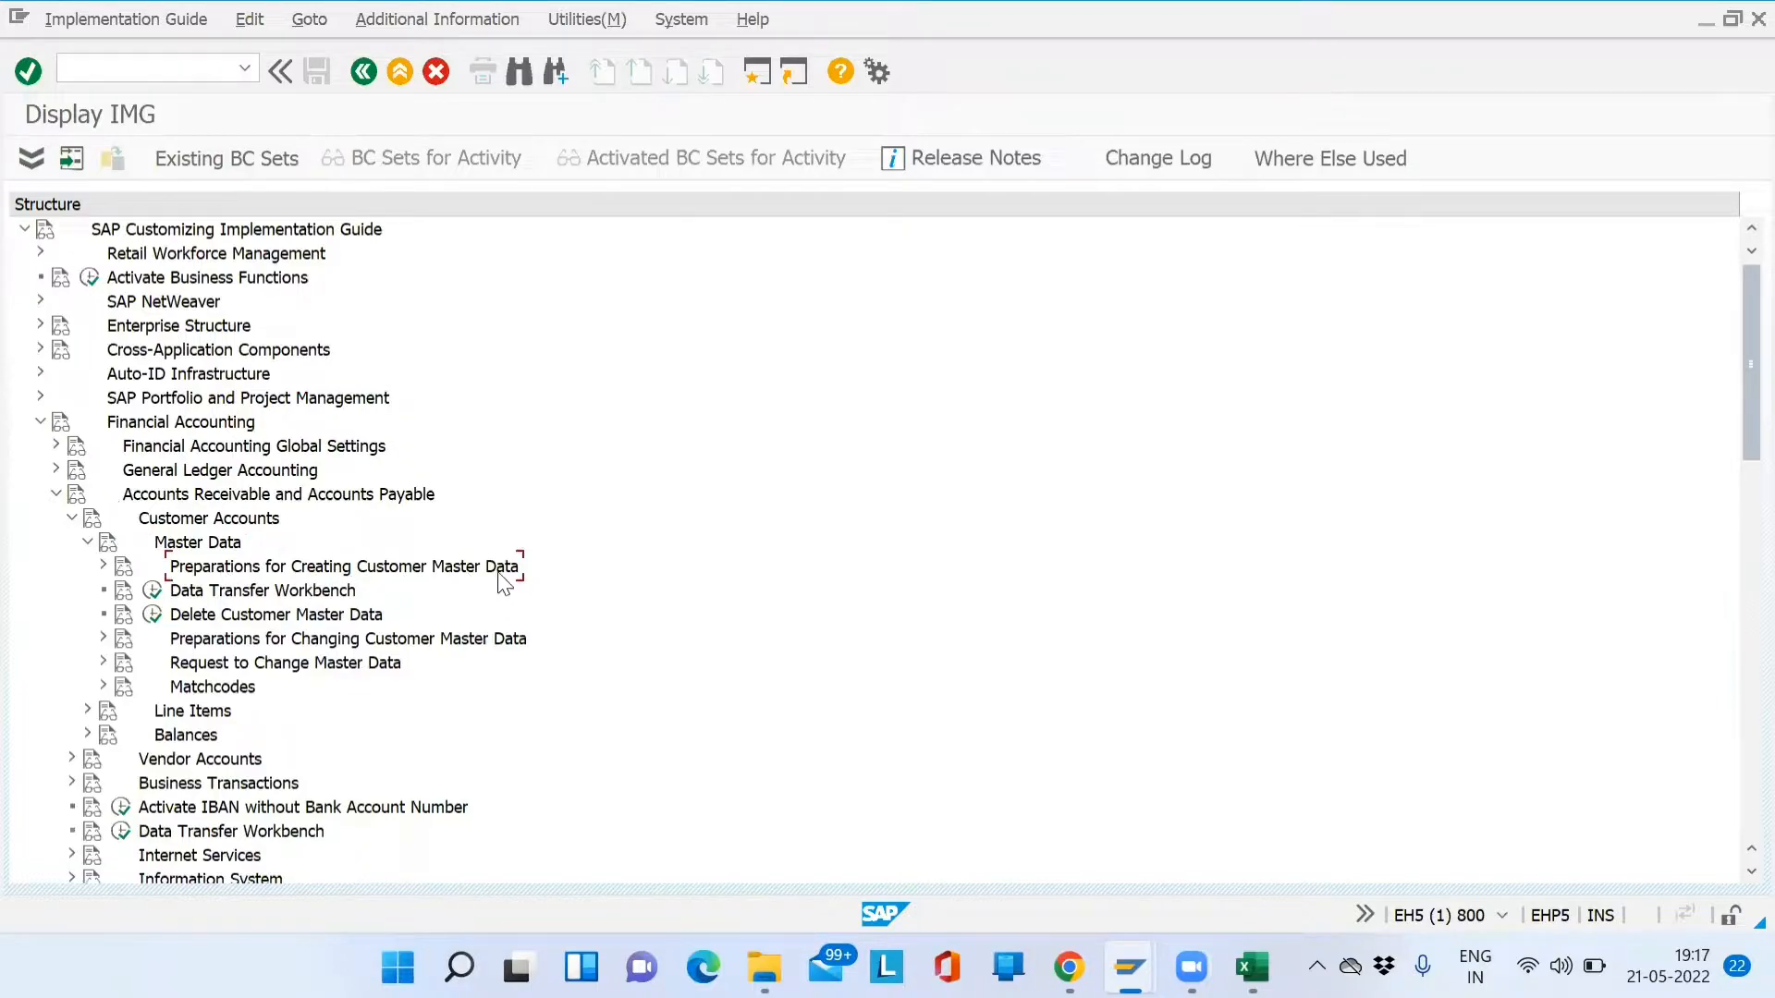
click(103, 566)
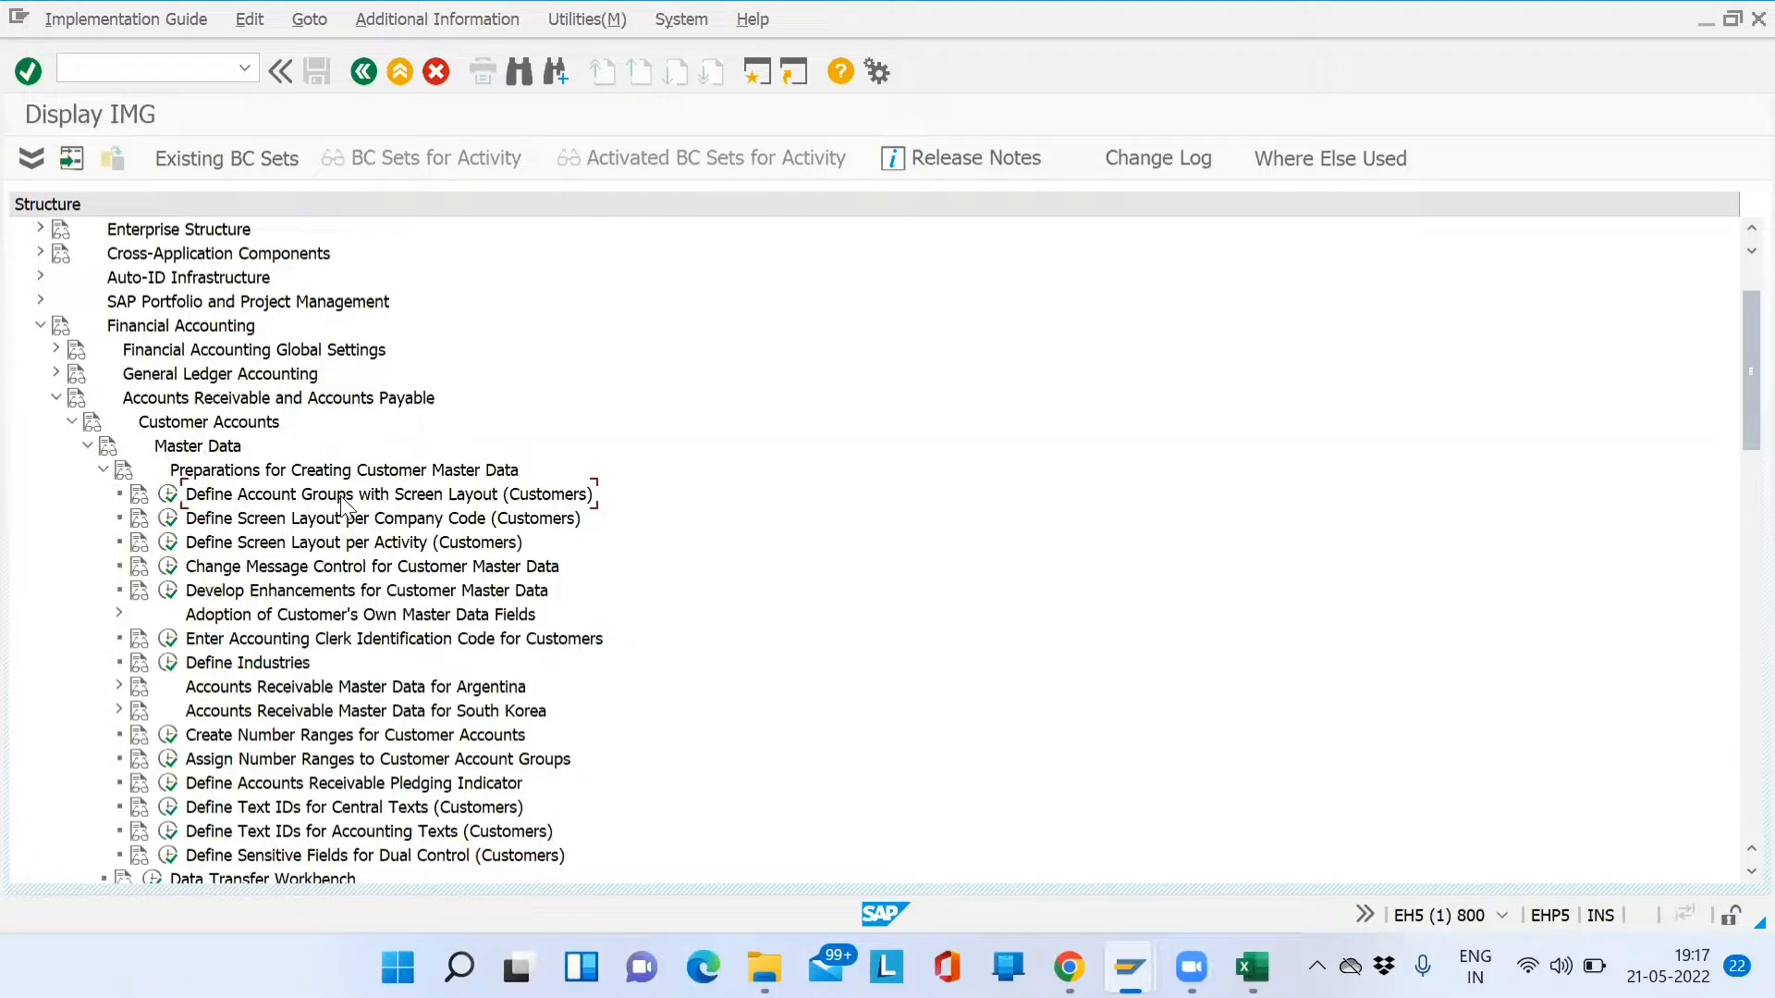
click(170, 494)
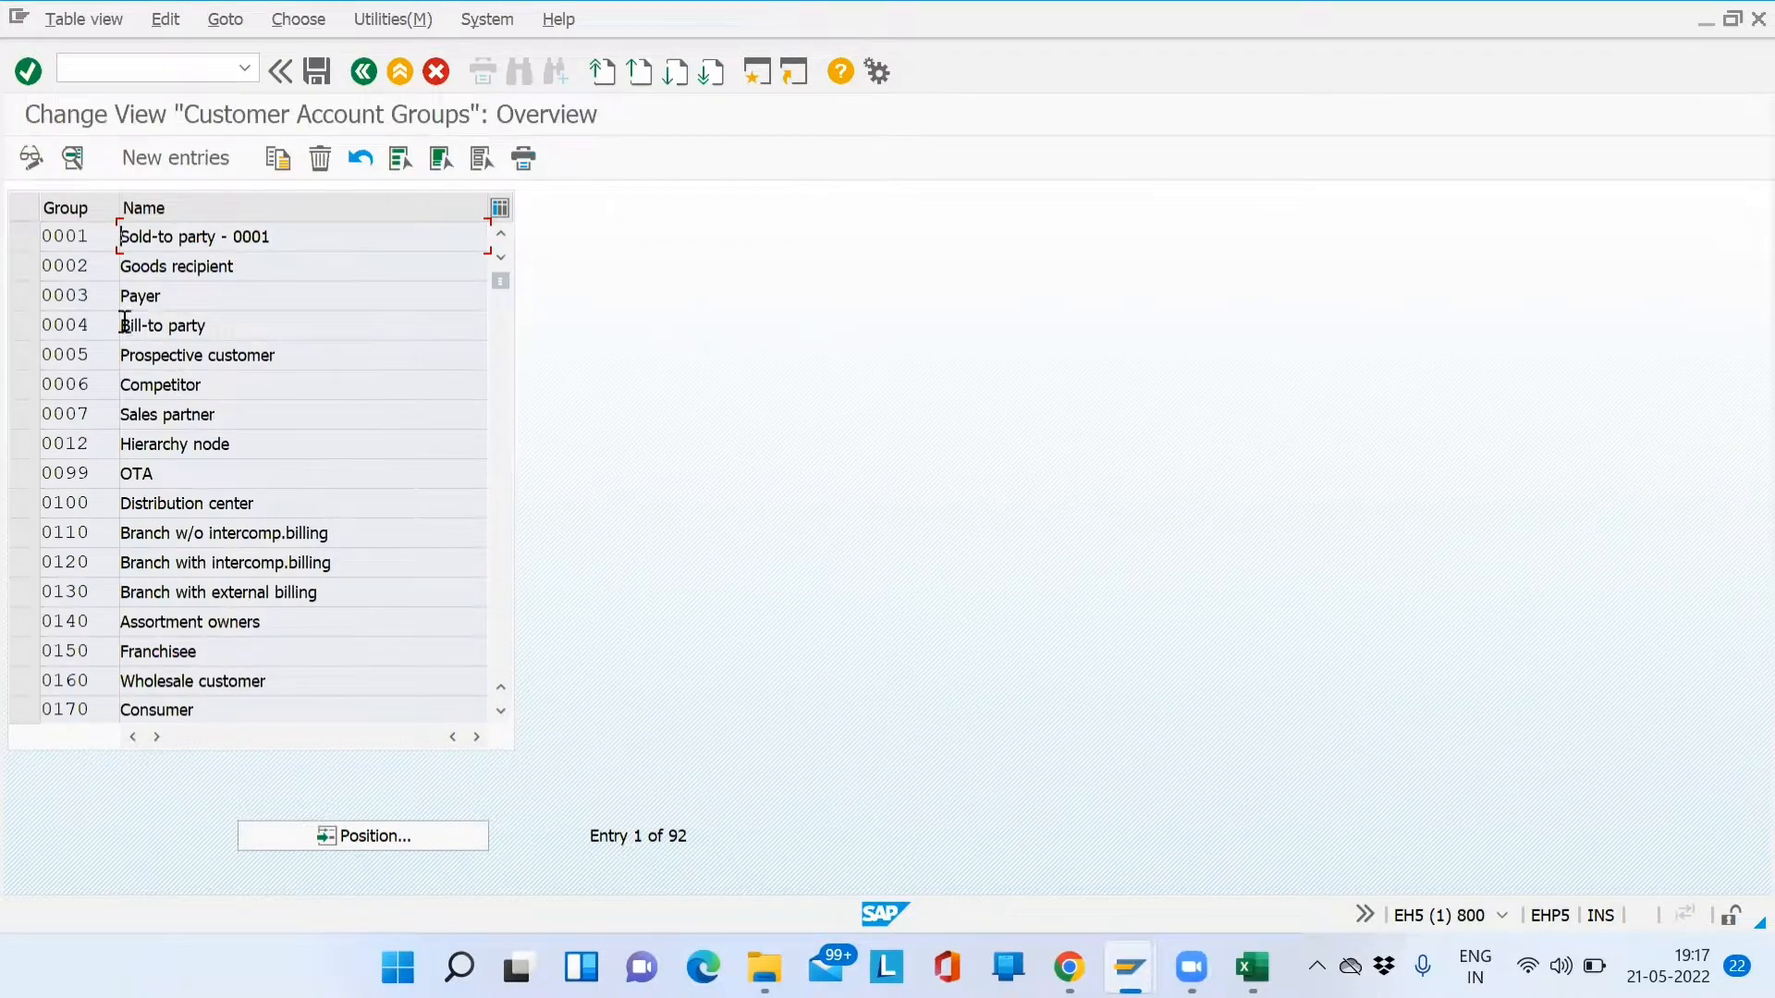
Examine the standard customer account groups, from Sold-to party 0001 through Bill-to party 0004 and further down the list
click(32, 240)
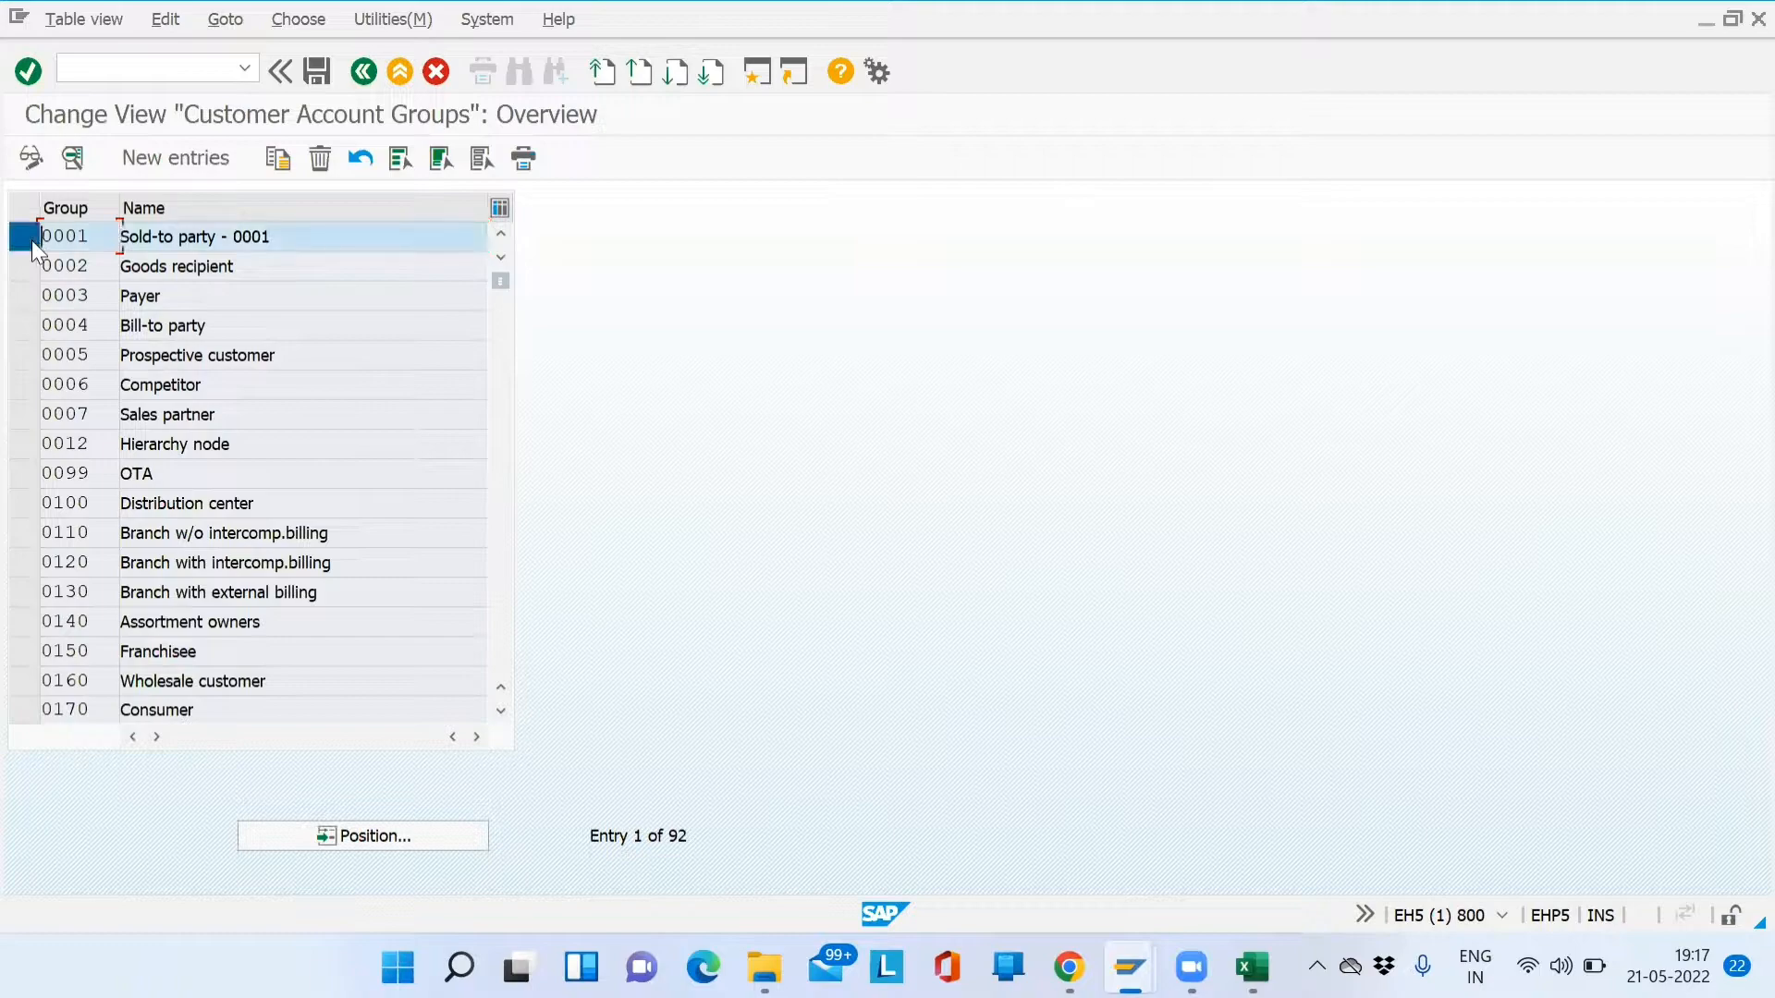
drag(104, 242, 13, 240)
click(108, 303)
drag(108, 303, 36, 337)
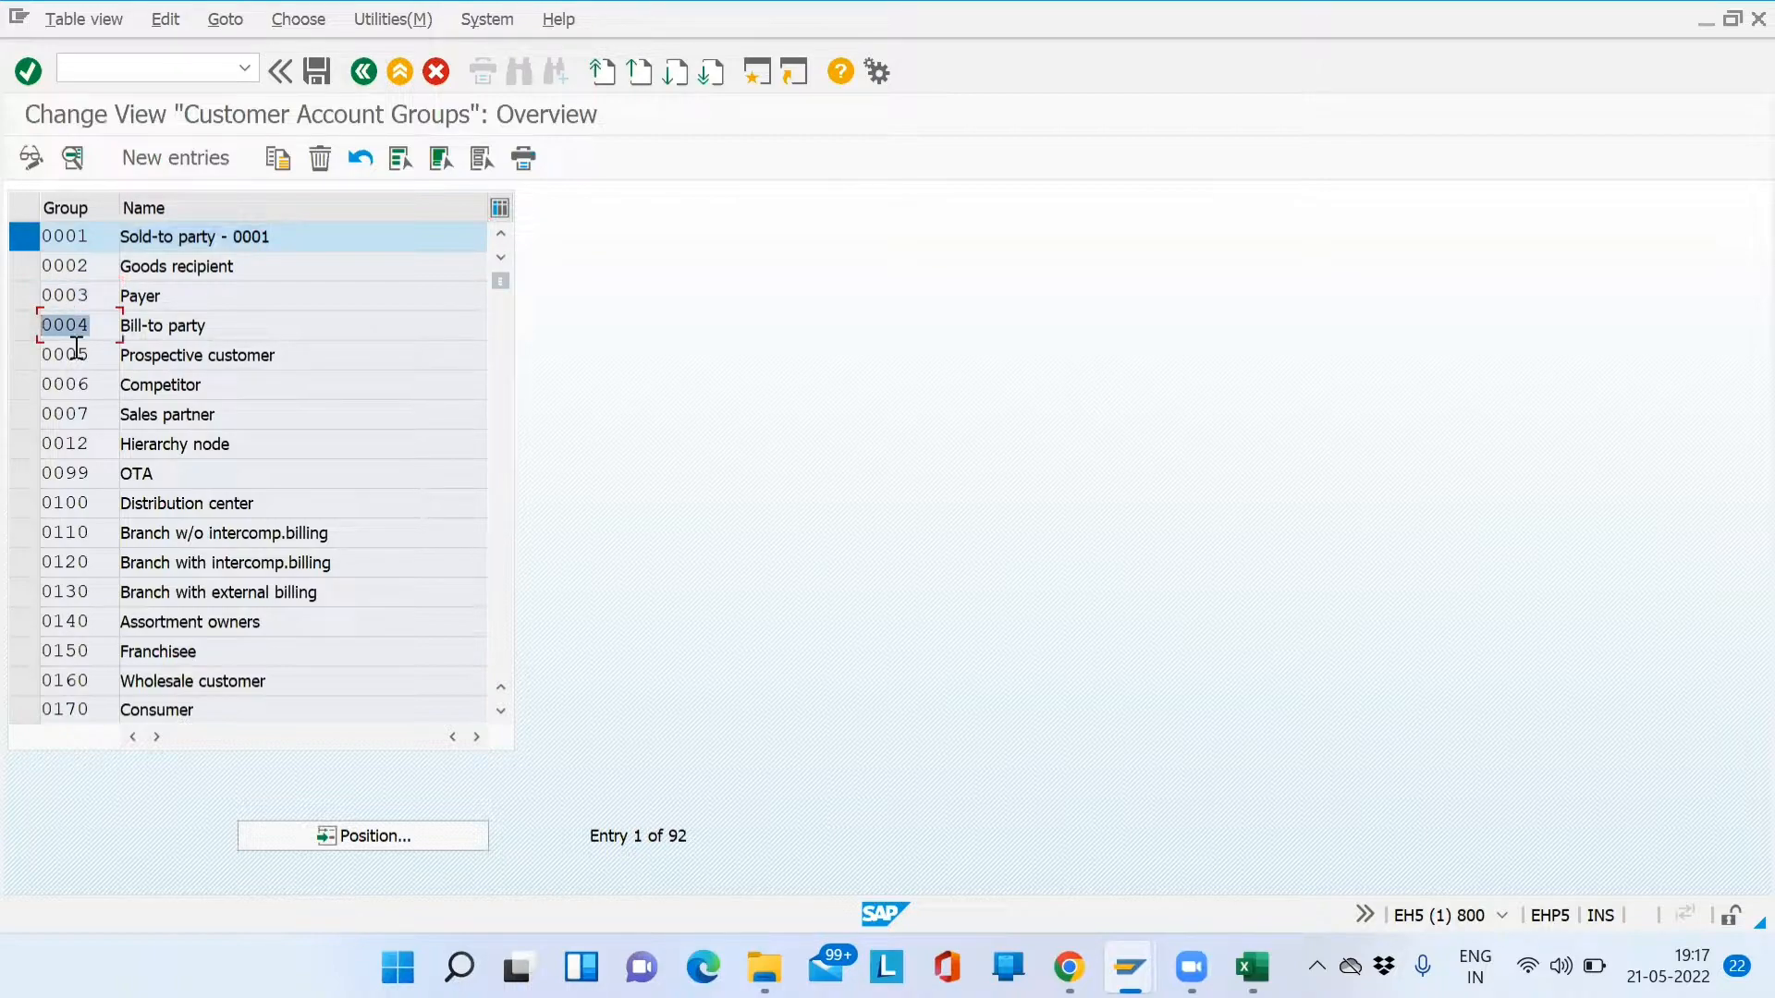
click(26, 238)
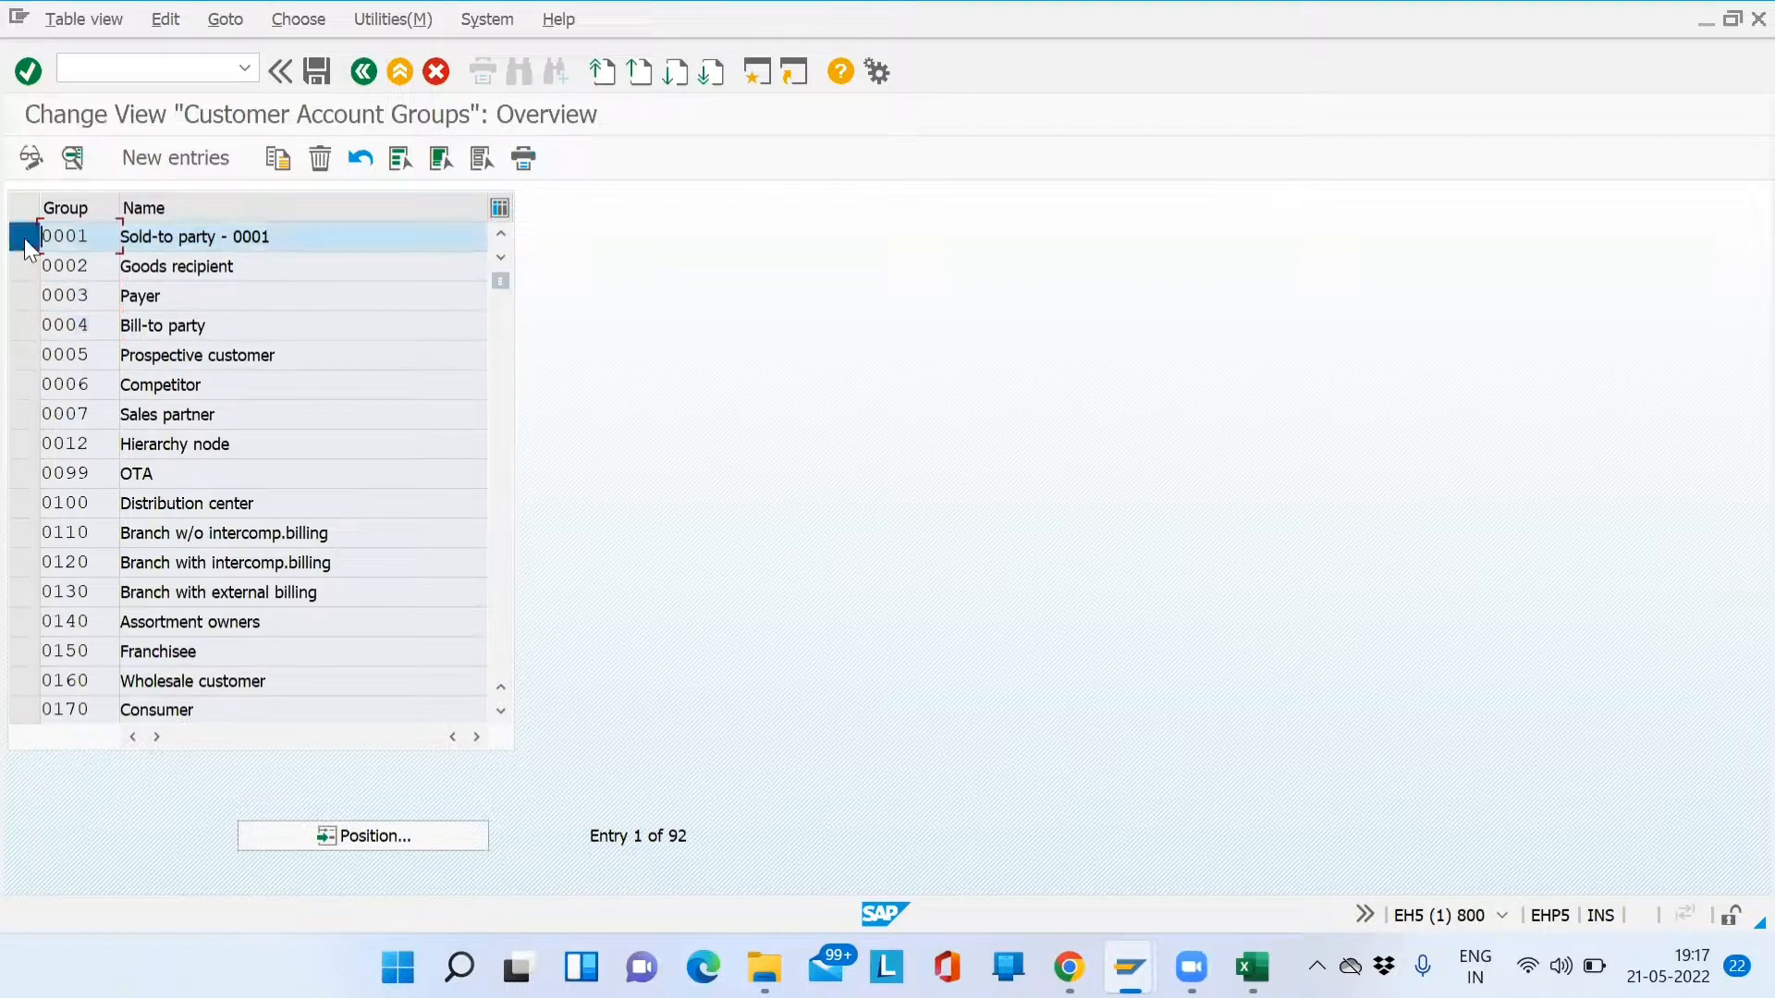
click(107, 436)
scroll(107, 436, down, 5)
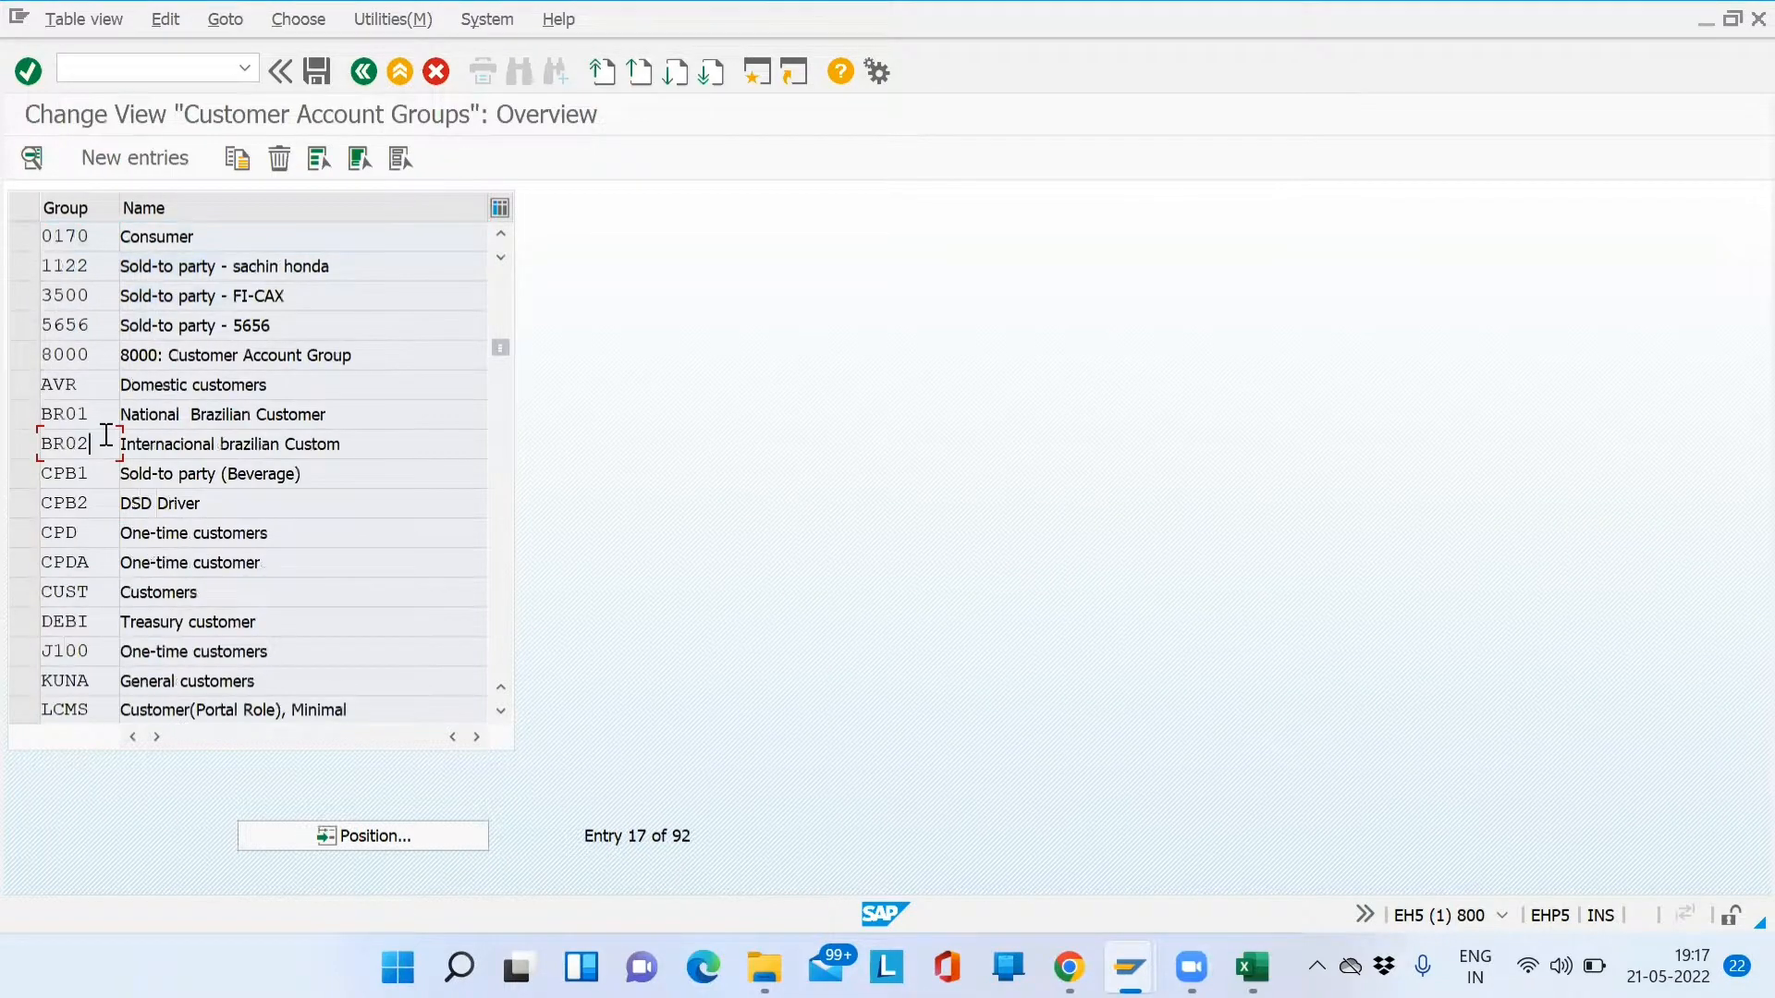
Examine the CUST (Customers) and KUNA (General customers) account groups by marking both, and look through the neighbouring entries
click(37, 589)
drag(95, 592, 25, 593)
click(75, 593)
scroll(75, 592, down, 3)
scroll(75, 592, up, 3)
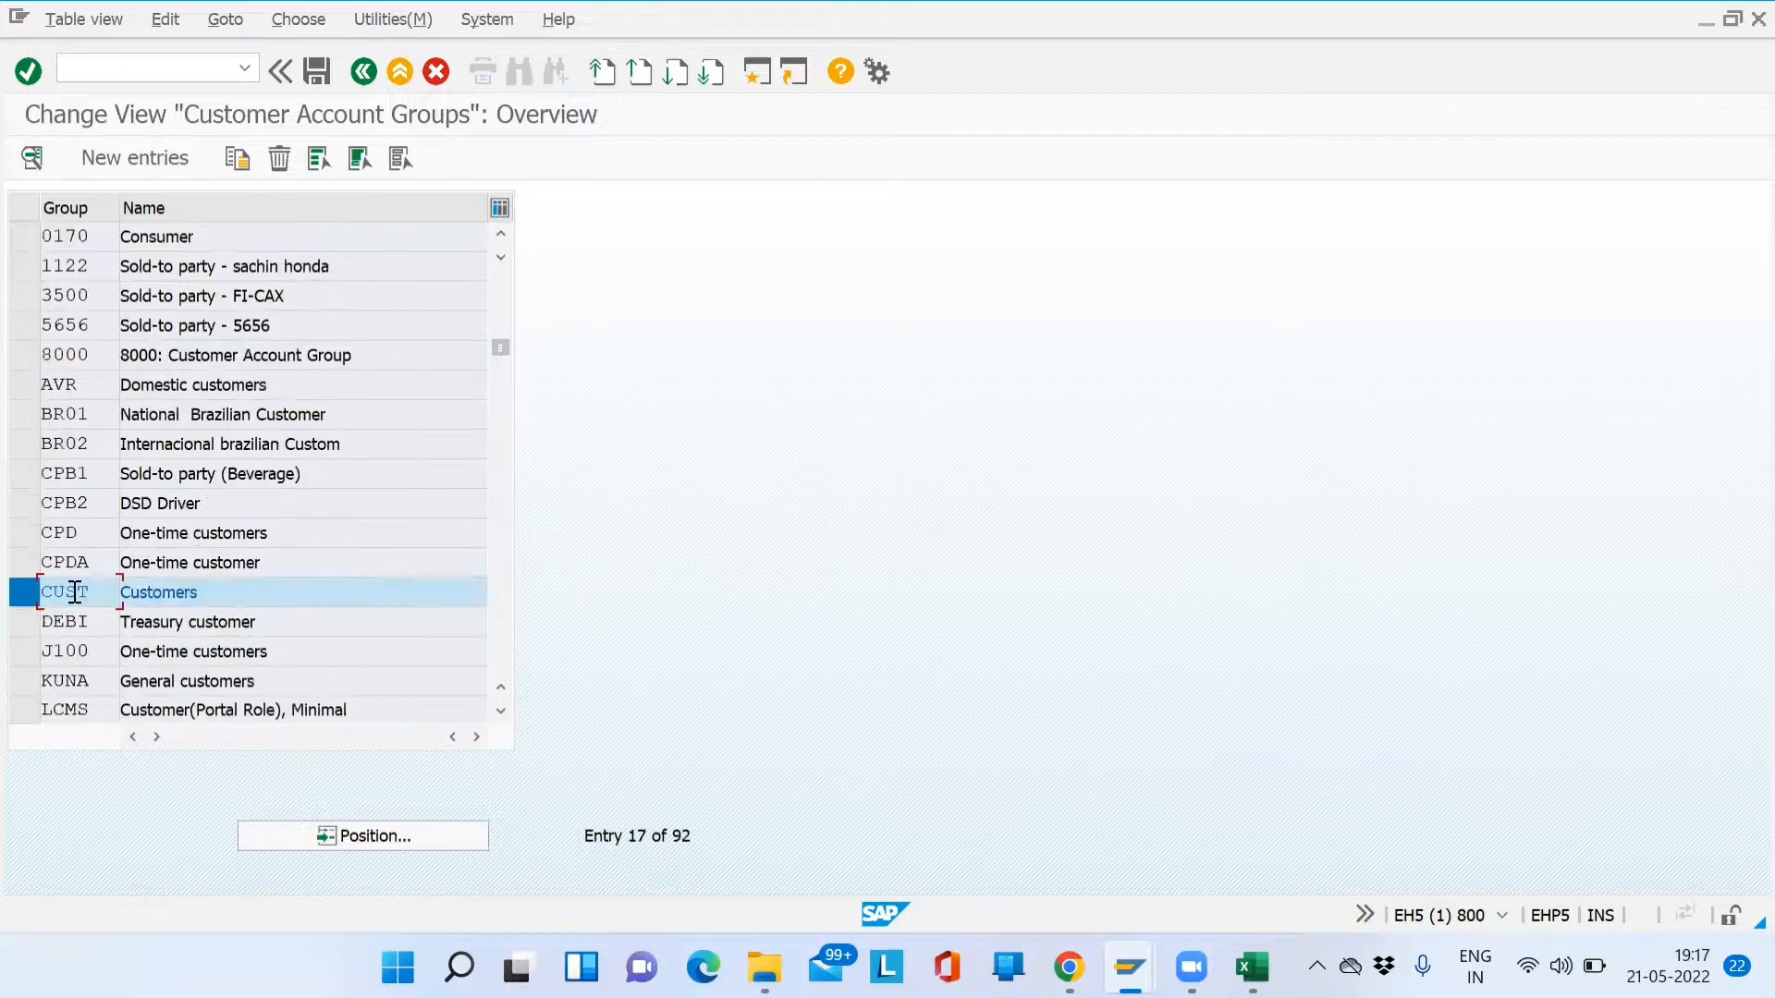
click(31, 686)
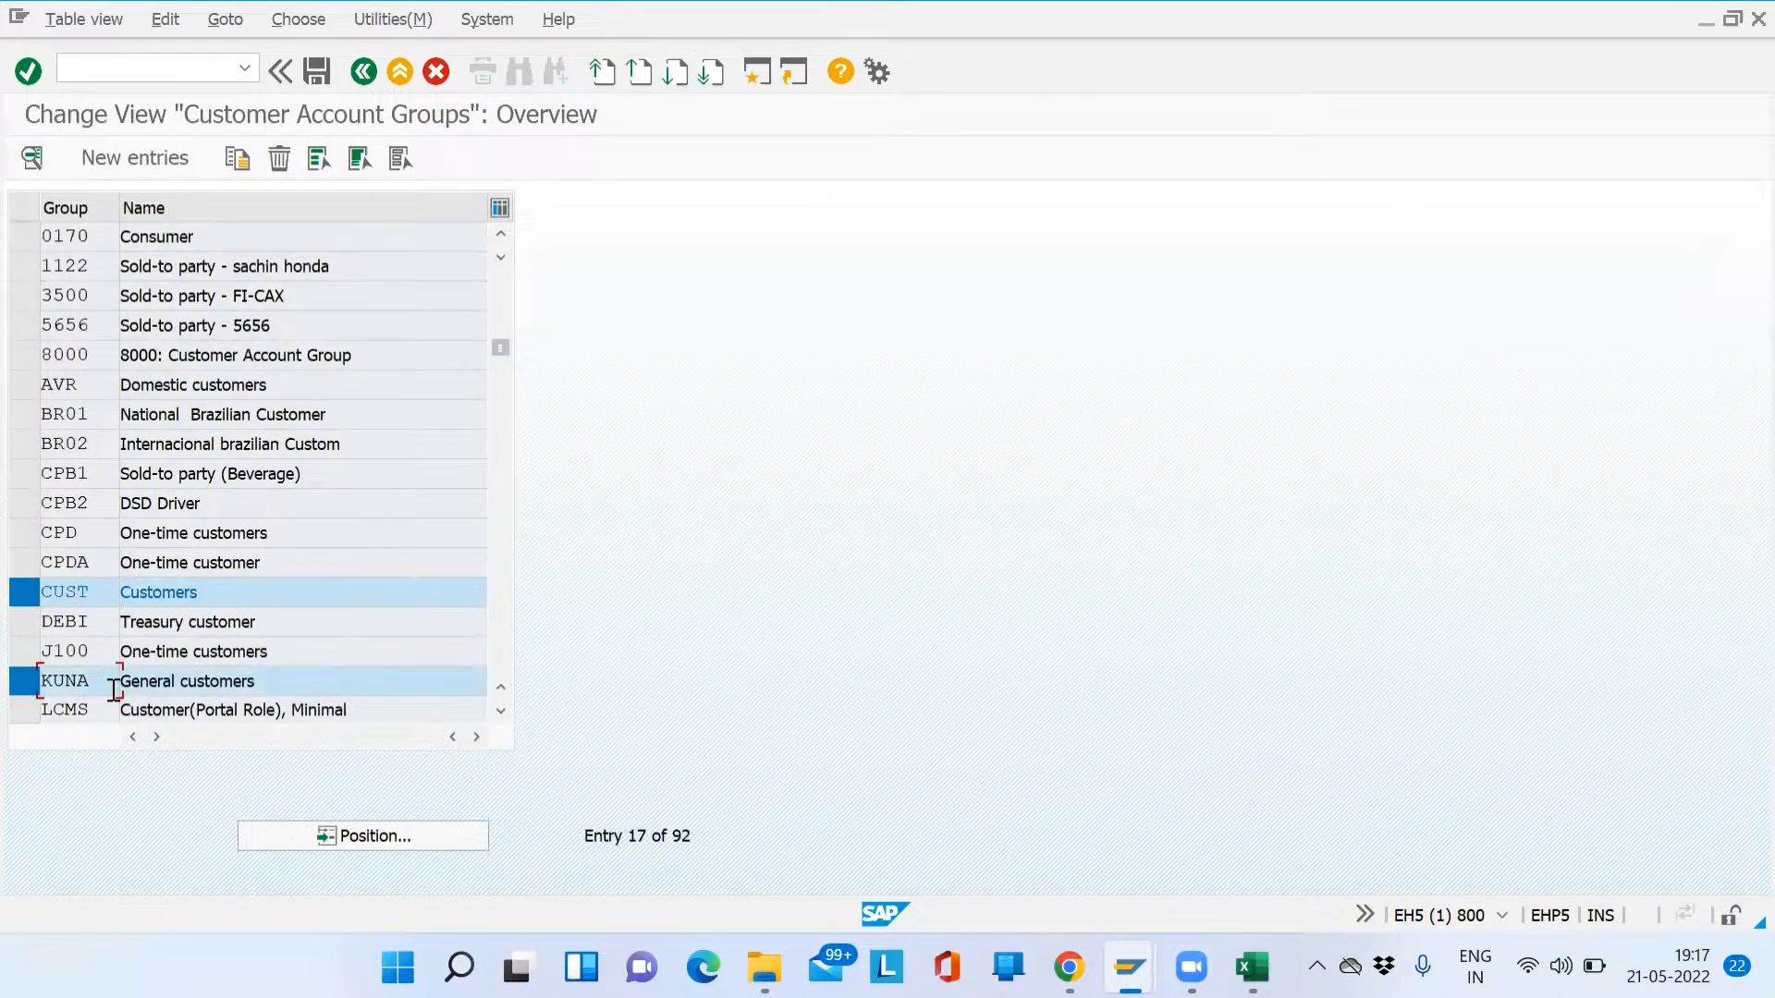
scroll(113, 690, down, 3)
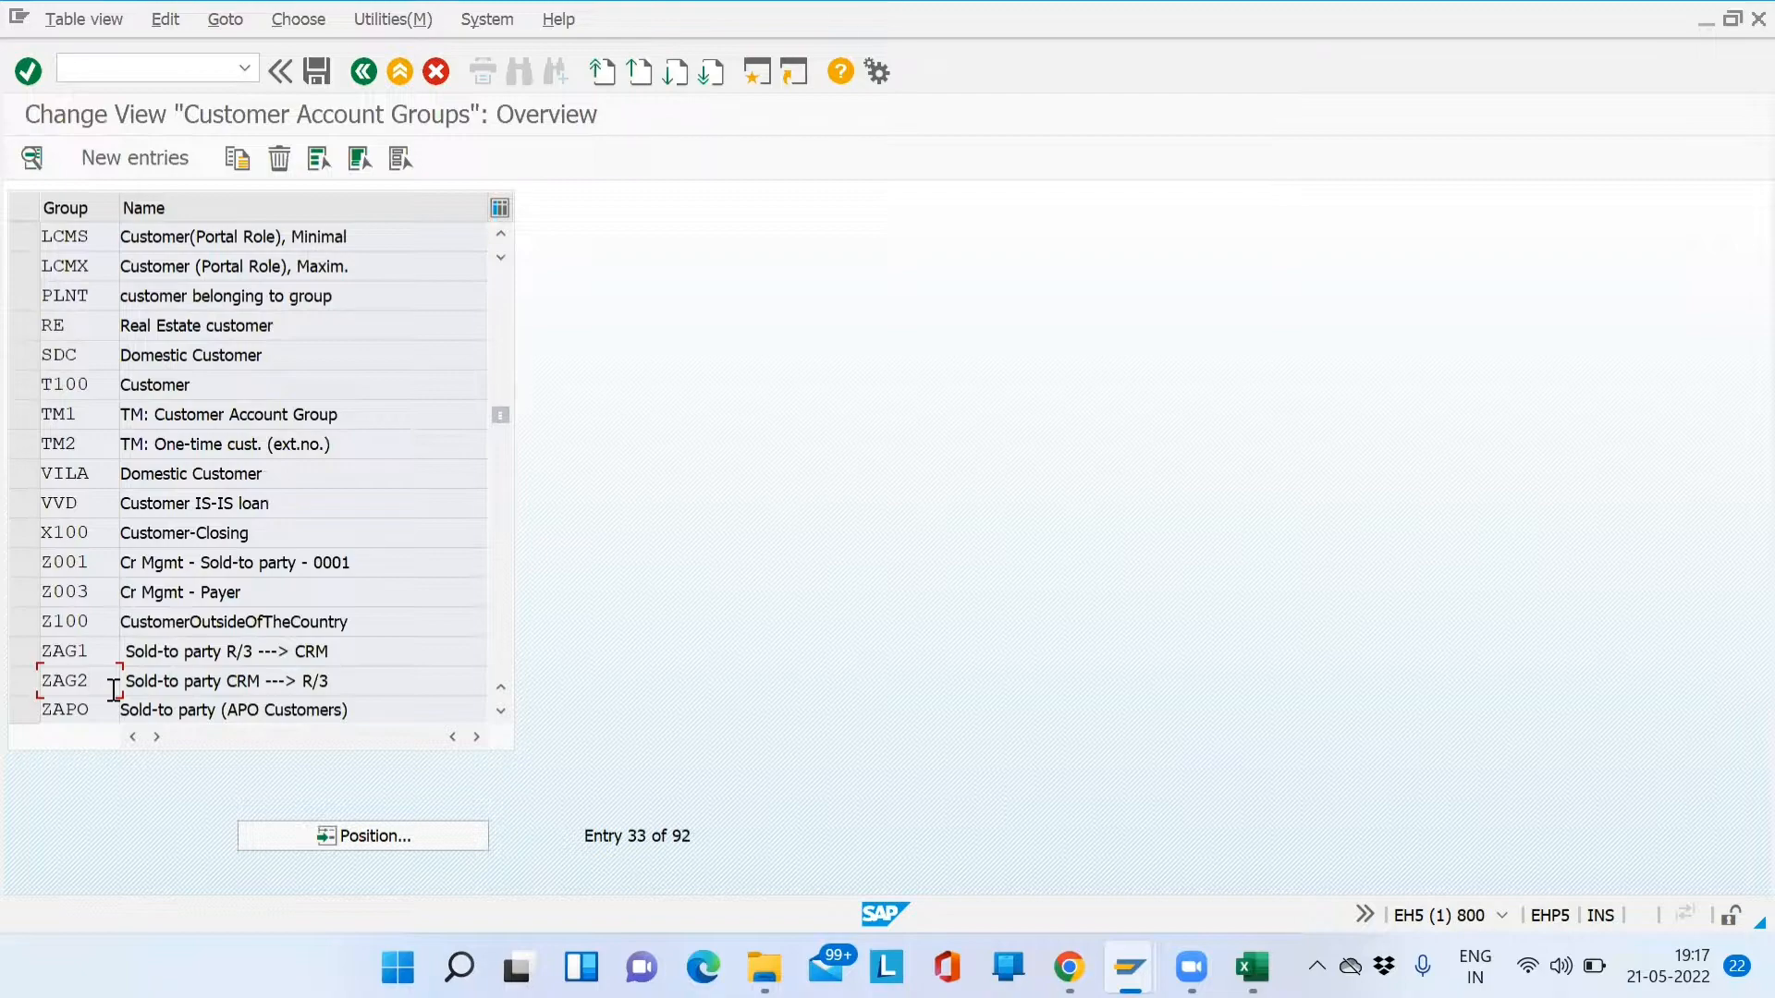
scroll(114, 691, up, 3)
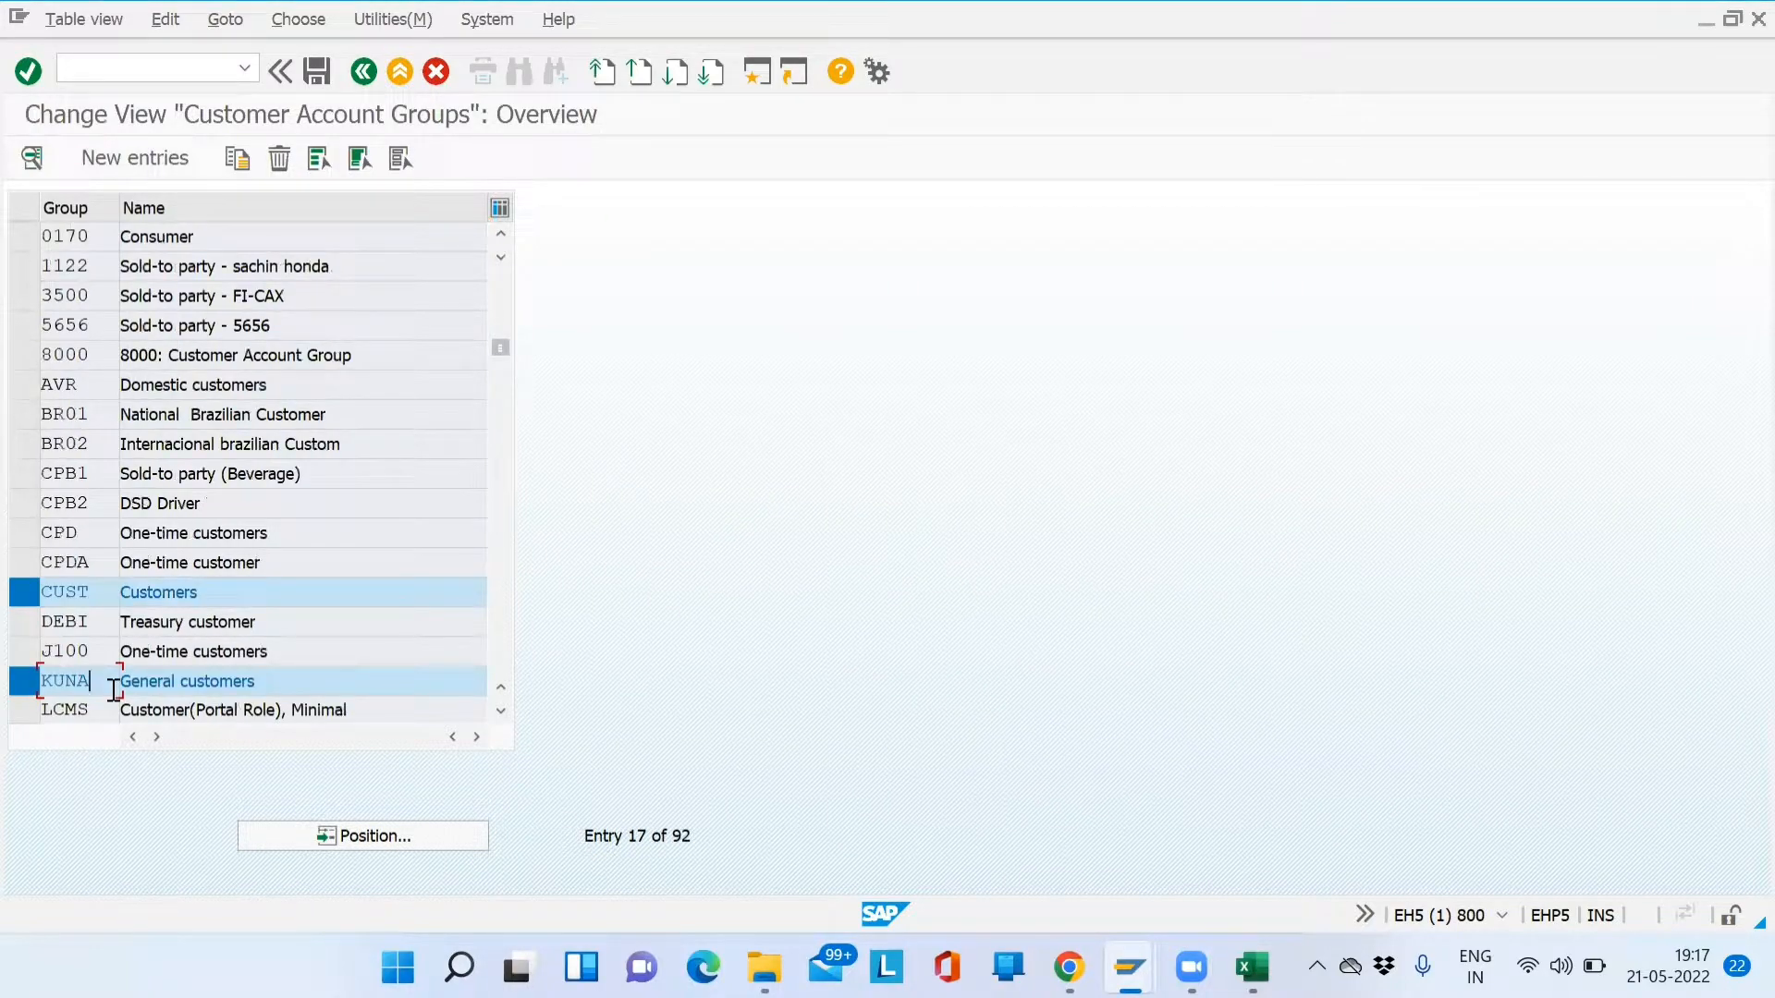
Examine the one-time customer groups CPD and CPDA, and clear the selection of all marked account groups
click(24, 531)
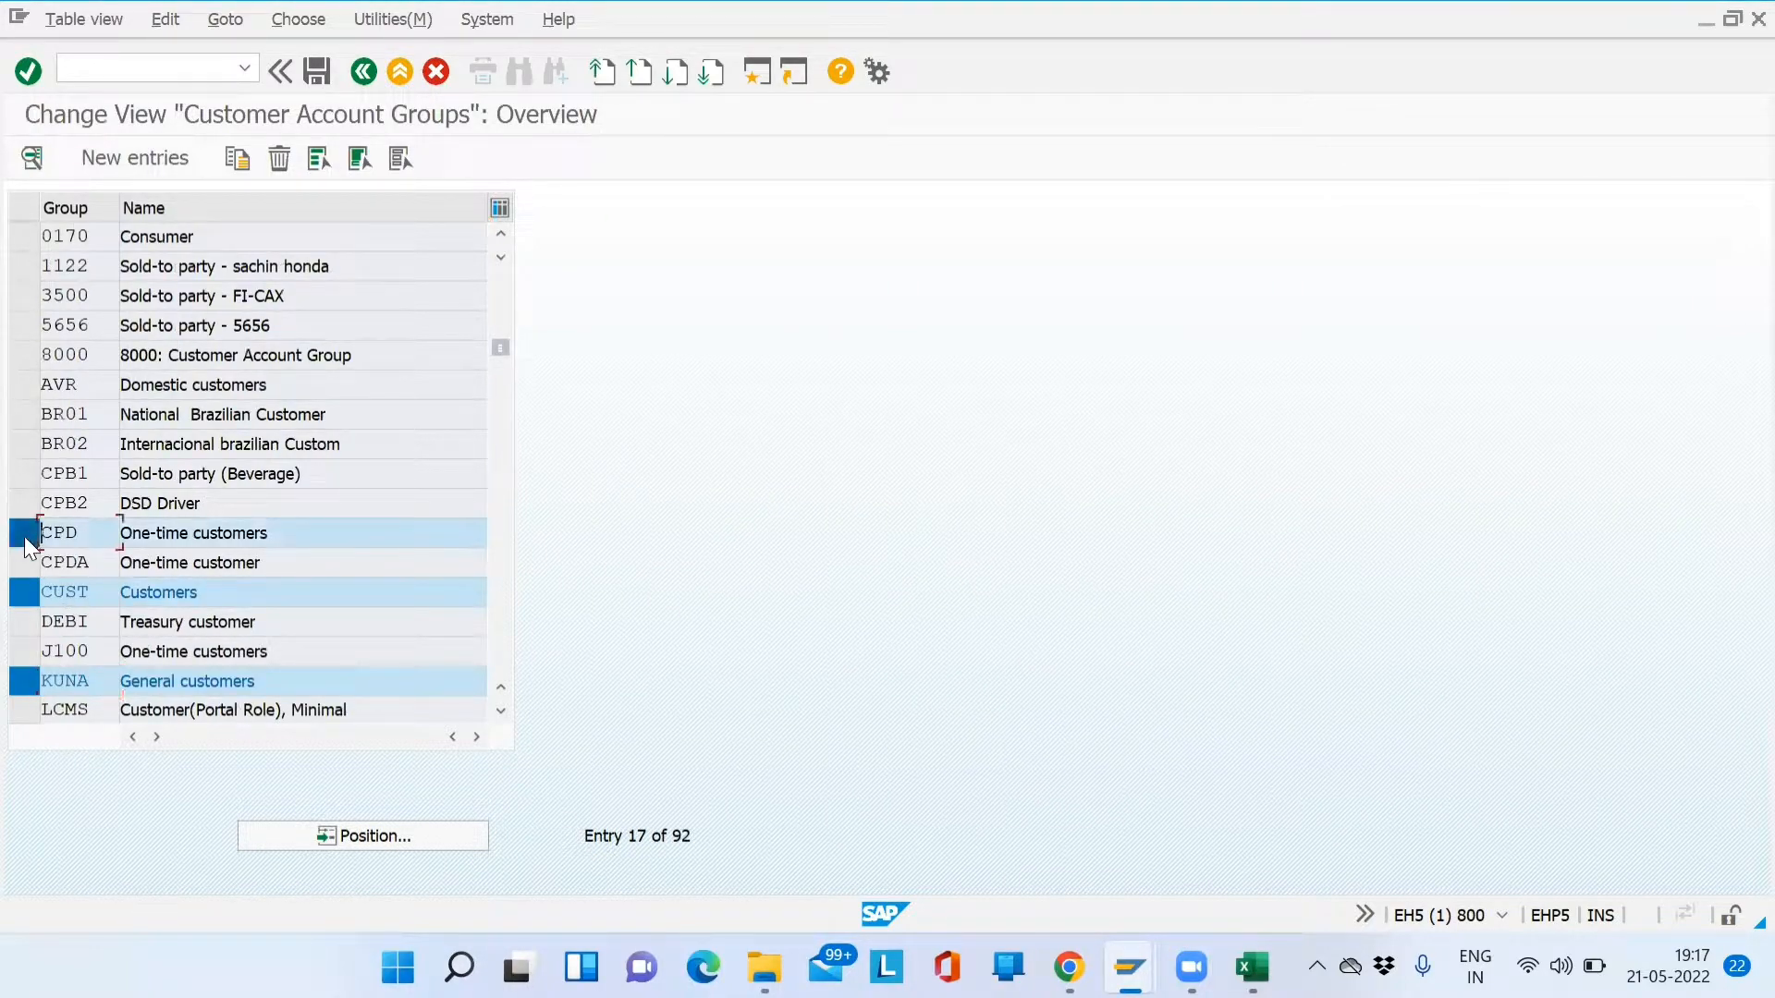
click(24, 554)
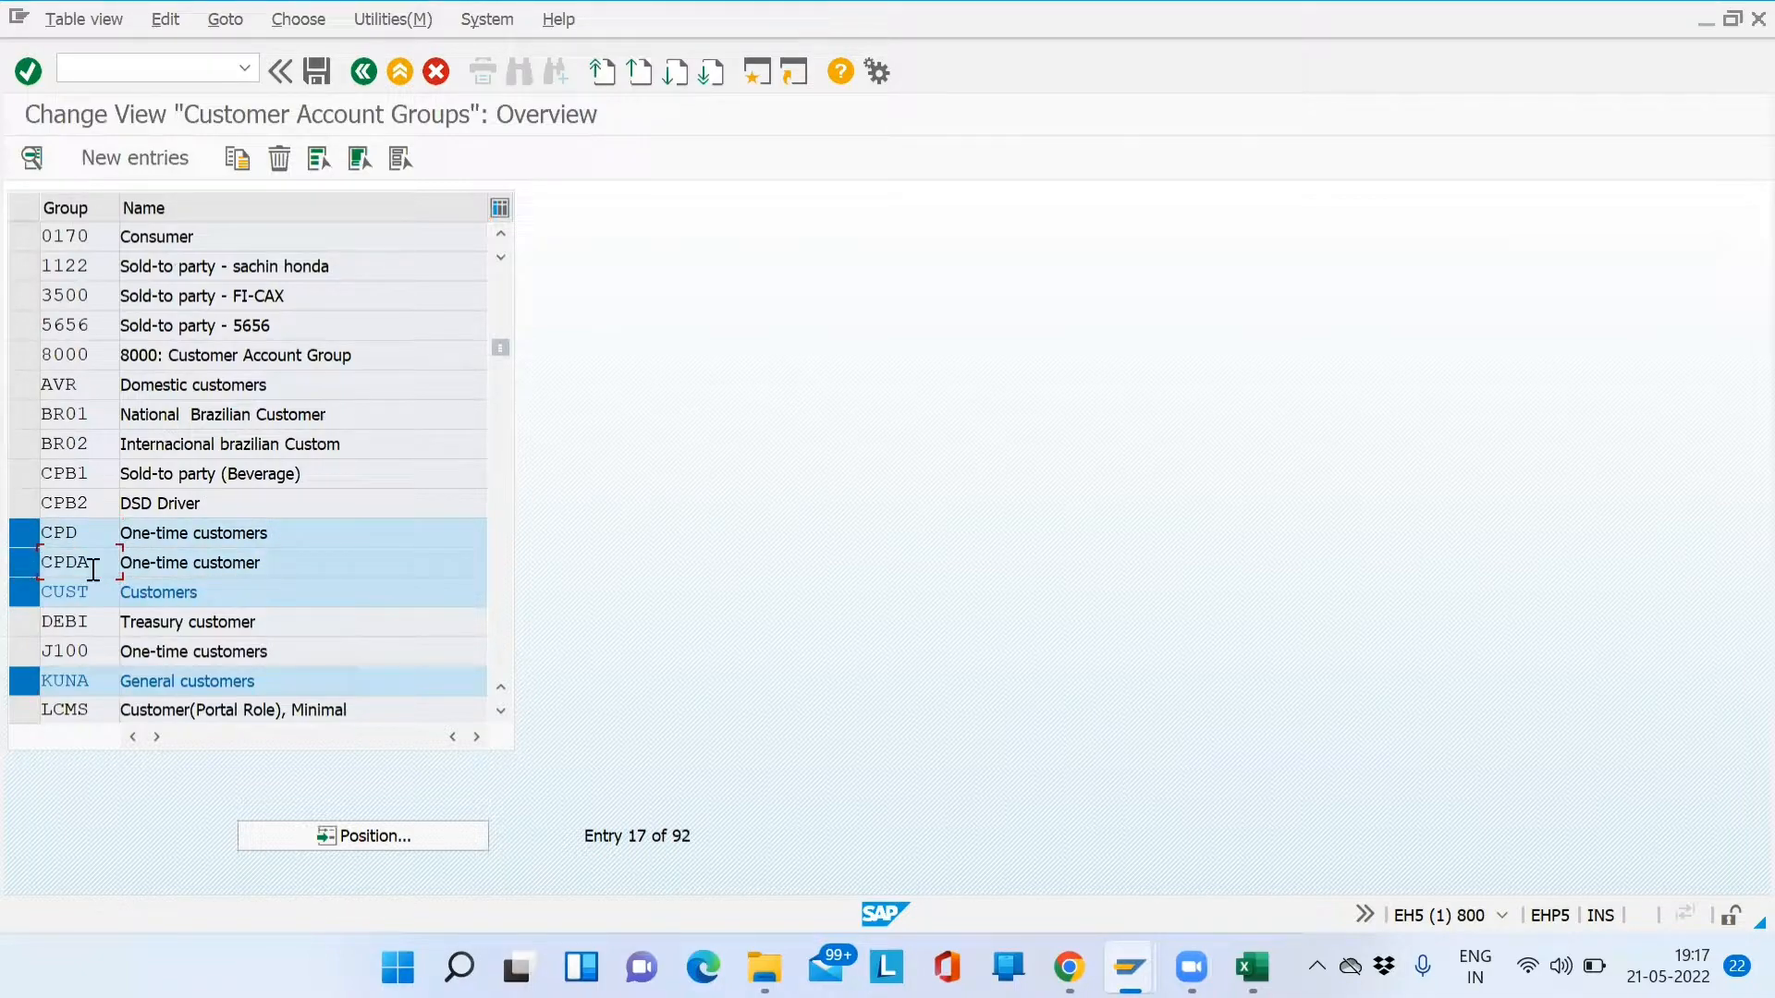
click(31, 546)
click(32, 543)
click(32, 572)
click(32, 583)
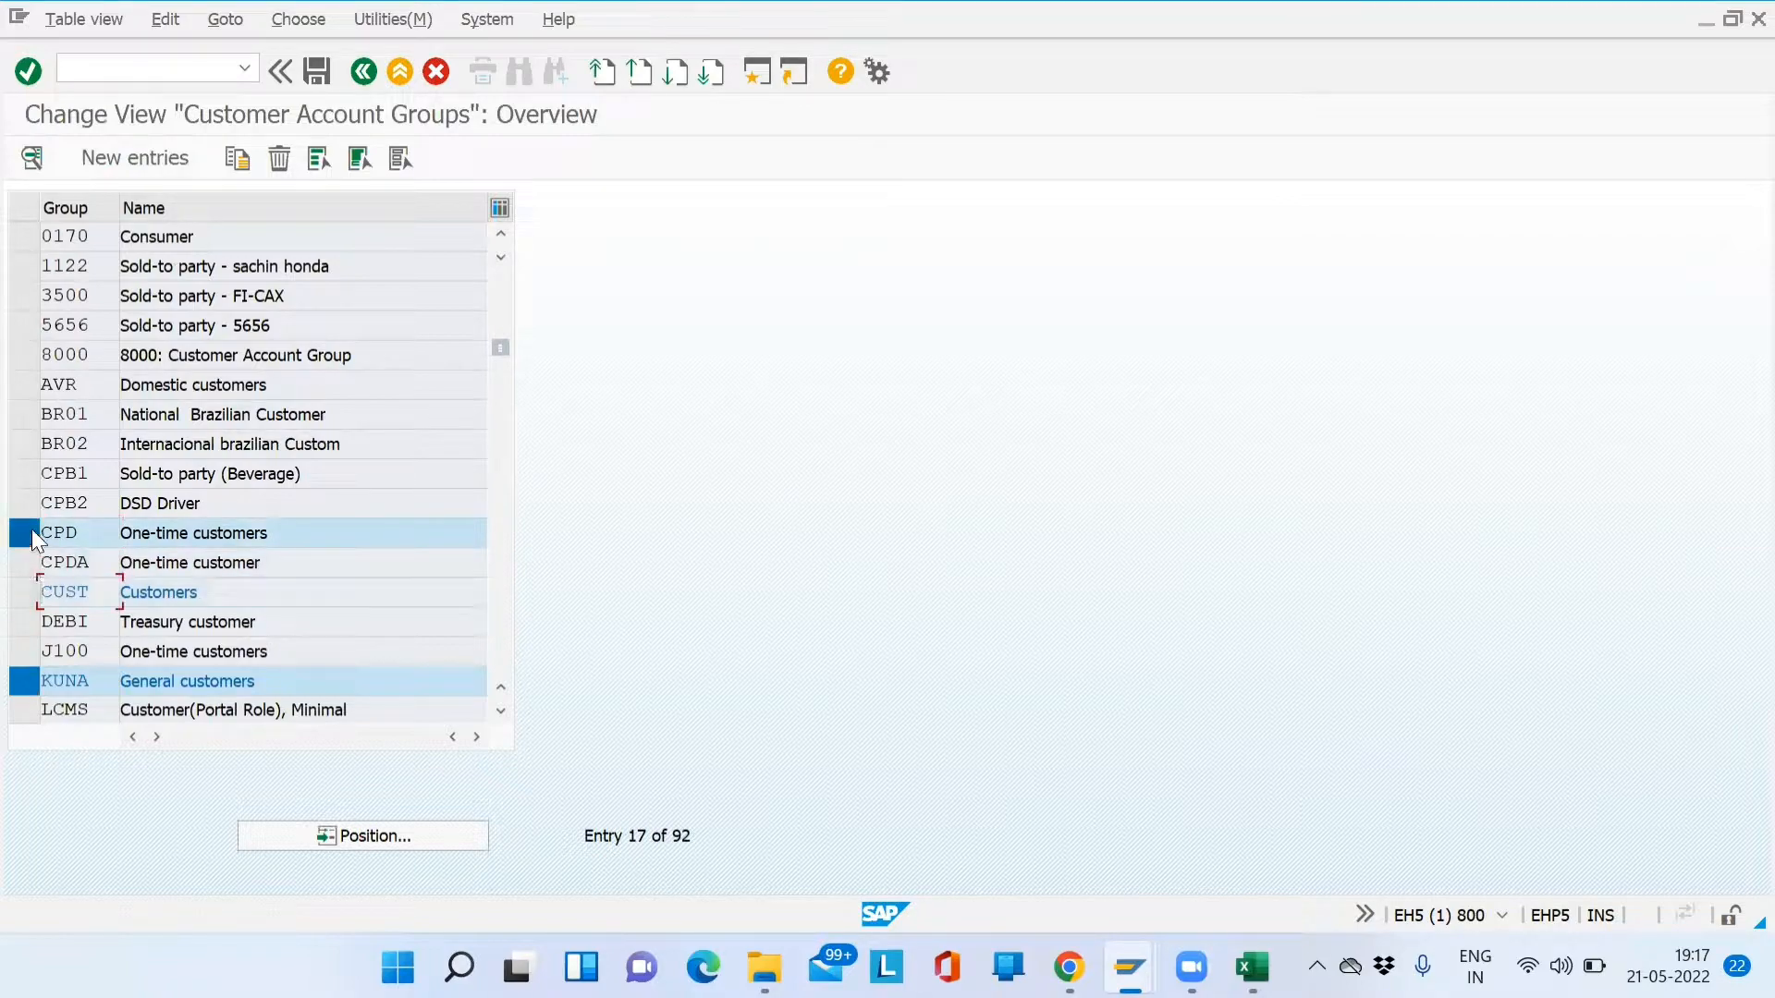
click(31, 529)
click(31, 681)
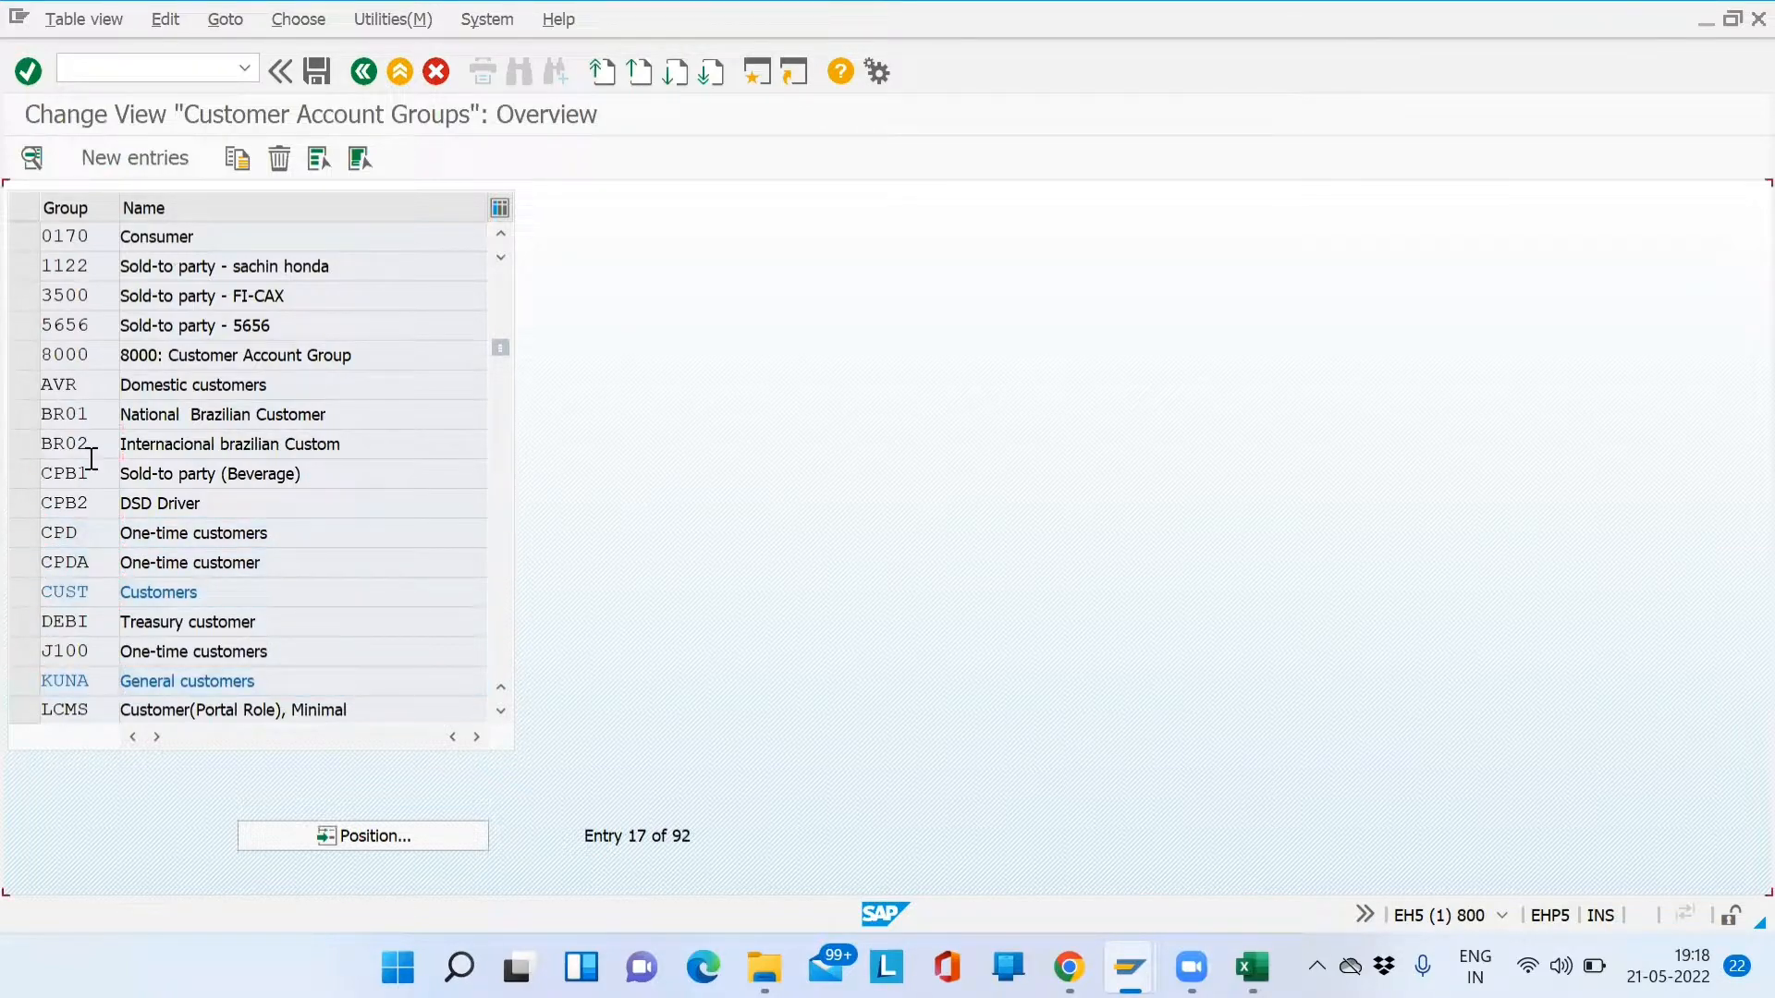
Copy the Sold-to party account group 0001 as a new account group with the key SD01
scroll(93, 456, up, 5)
click(26, 240)
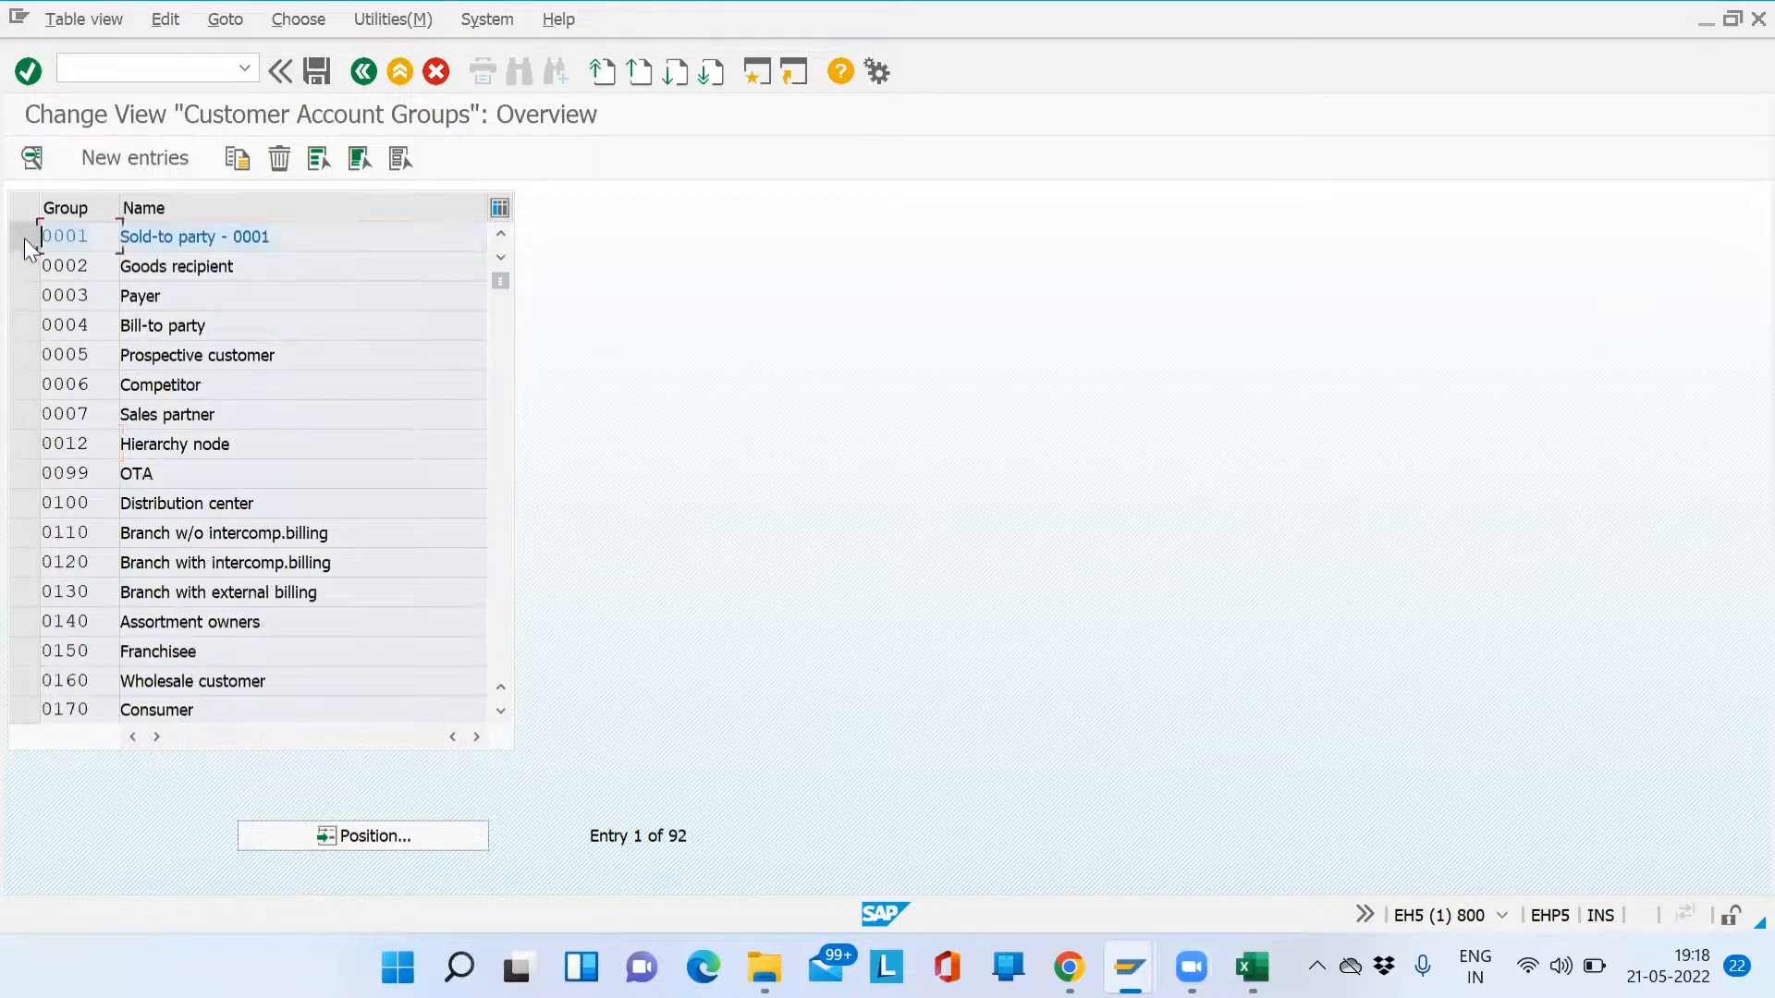
click(240, 159)
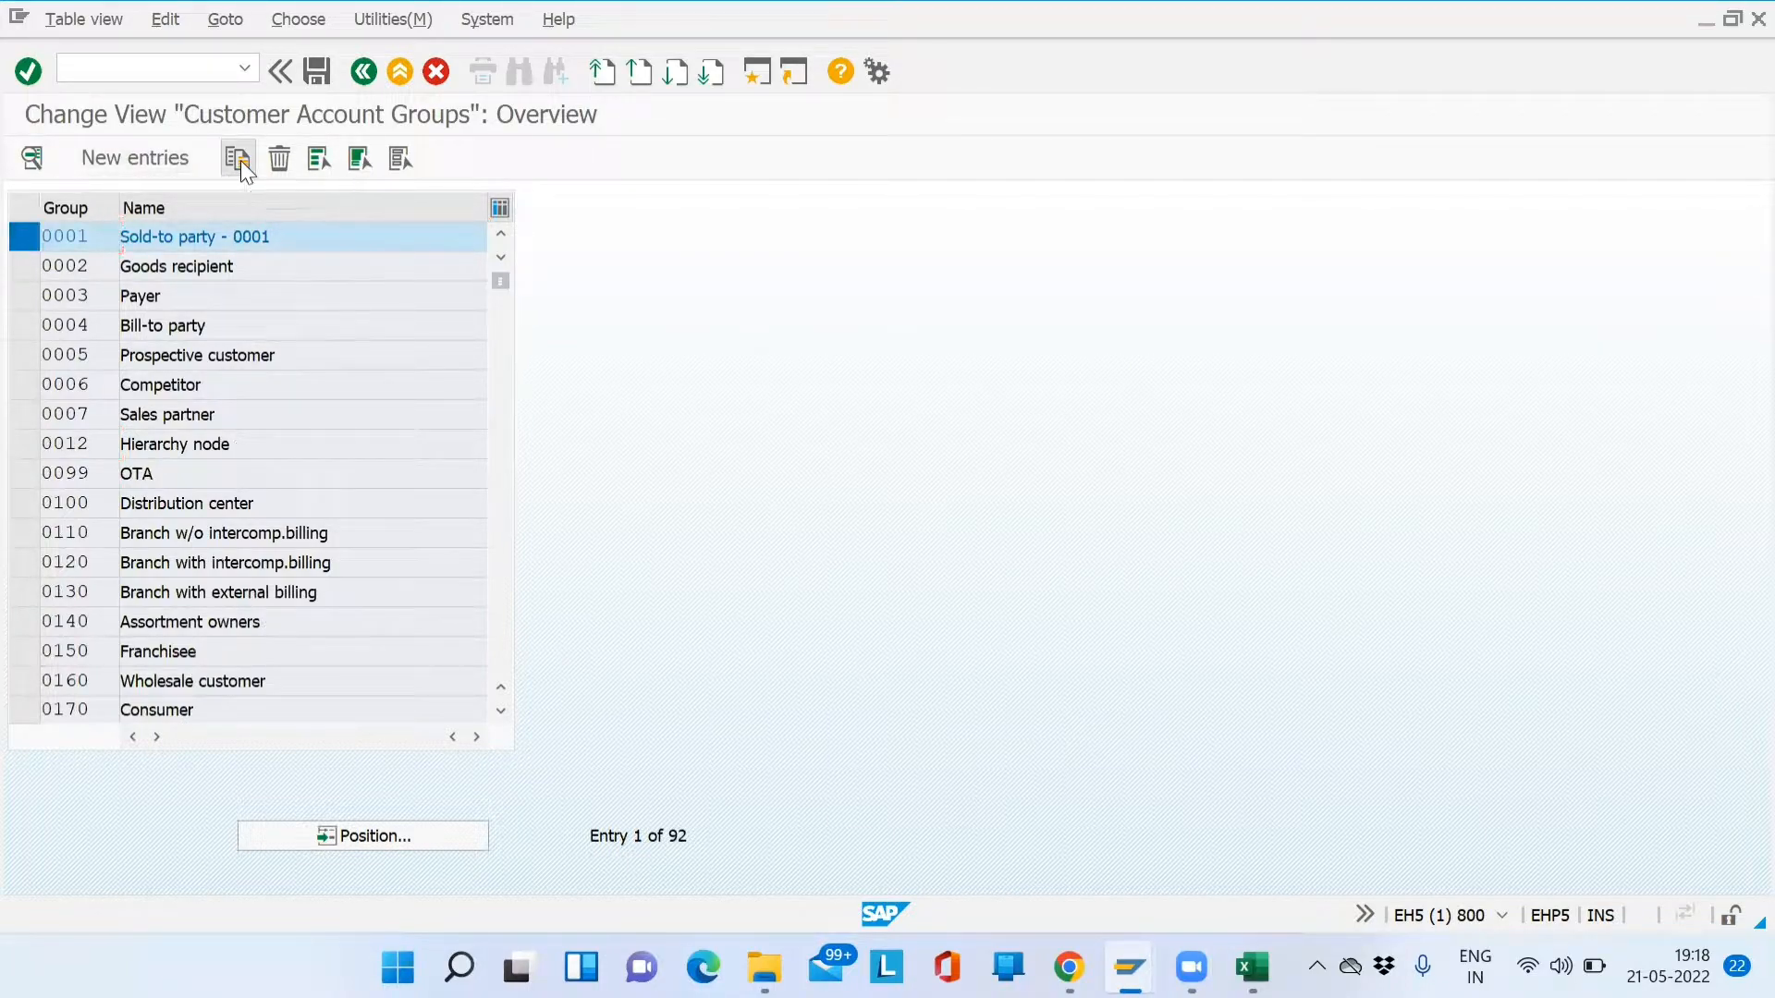
key(BackSpace)
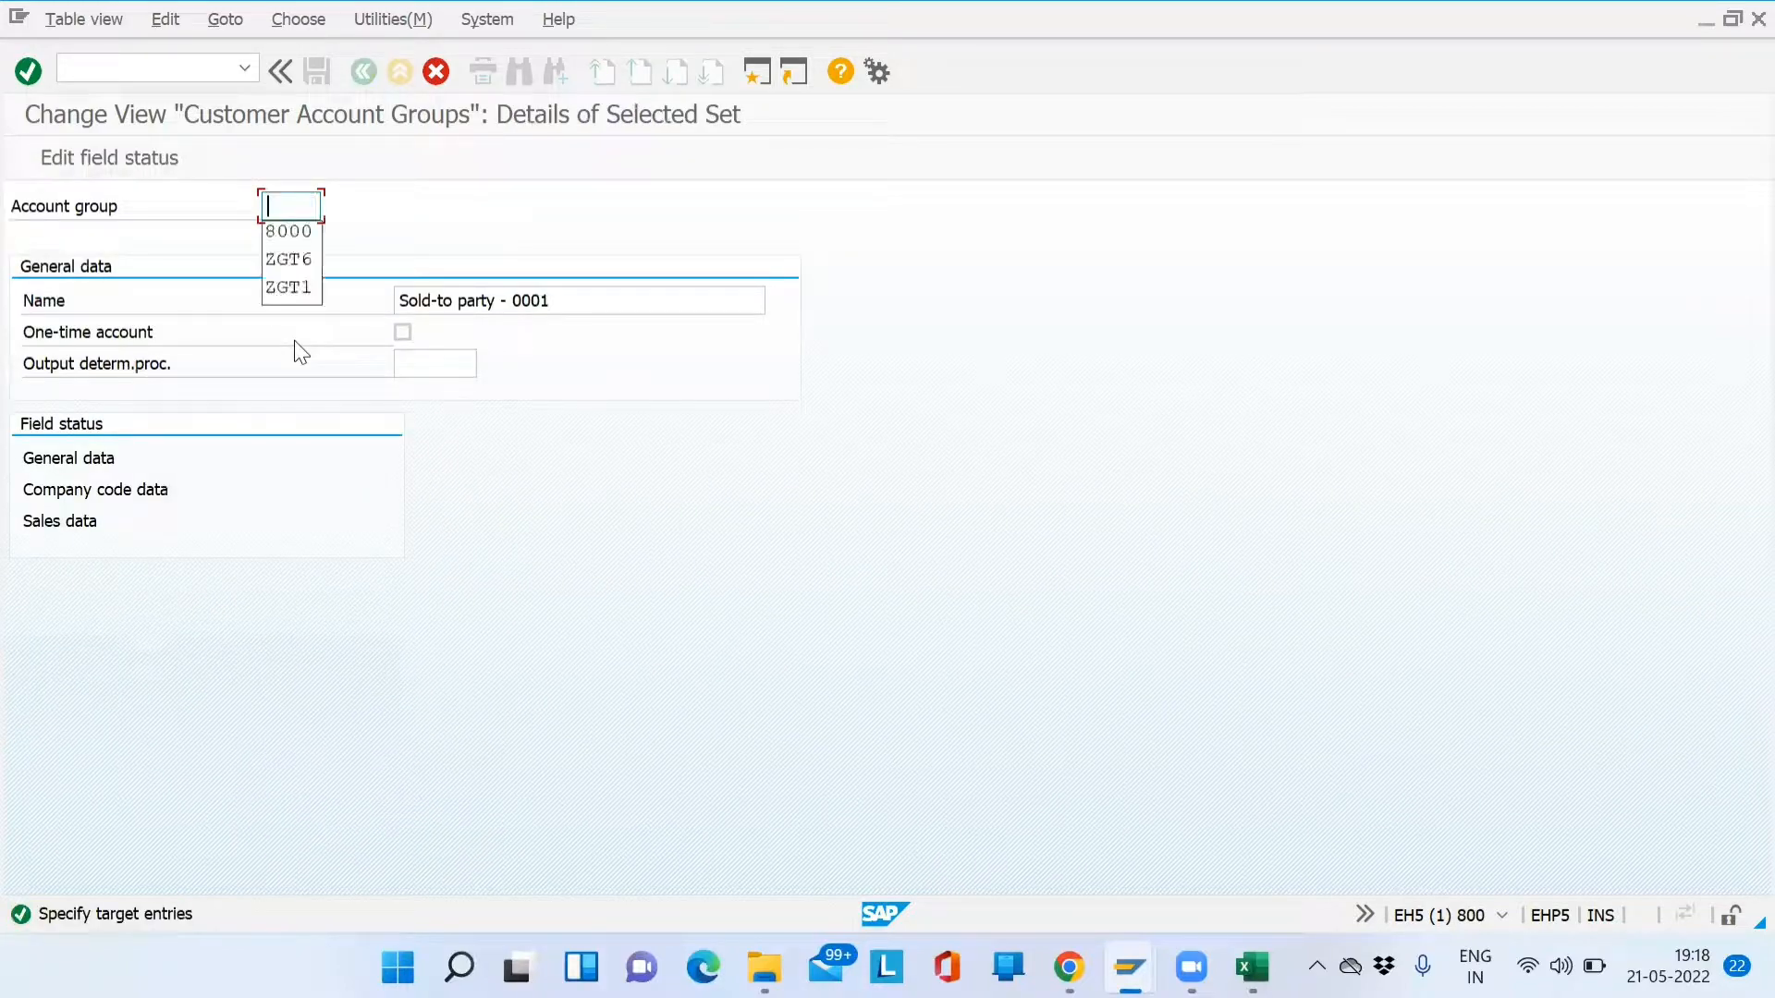
text(SD01)
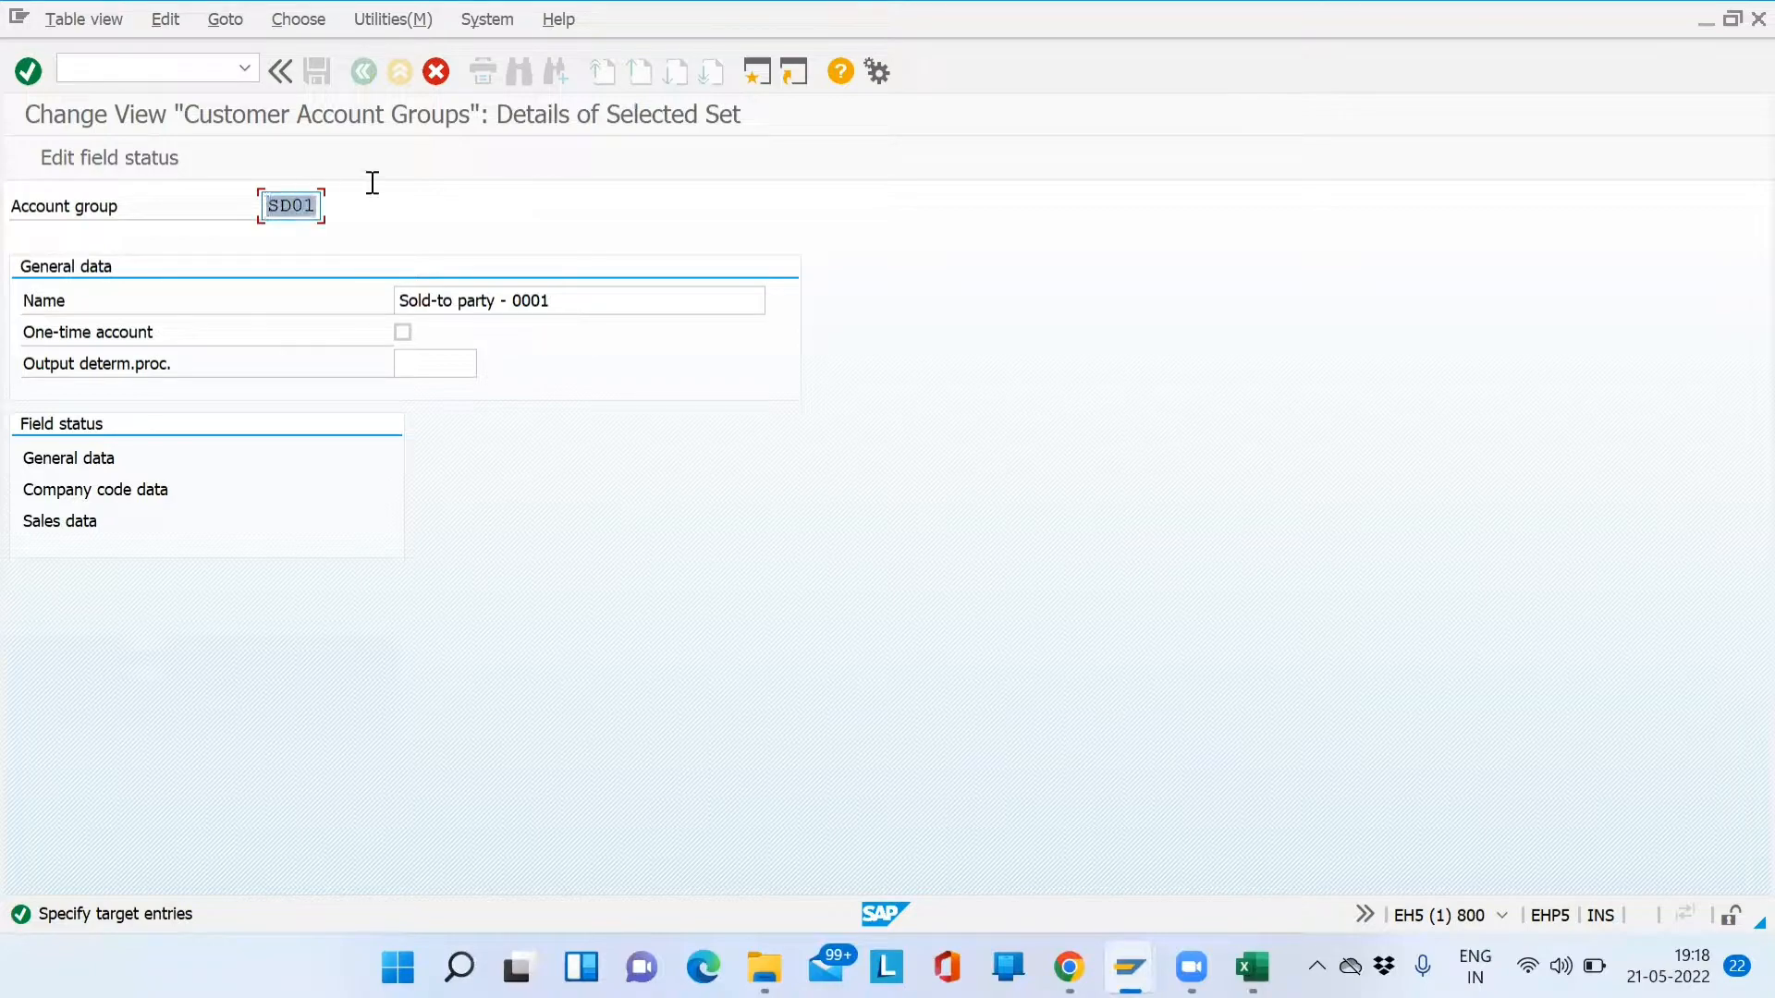
Replace the copied group's name with "SD01: Customer Account Group"
click(581, 302)
drag(582, 302, 317, 297)
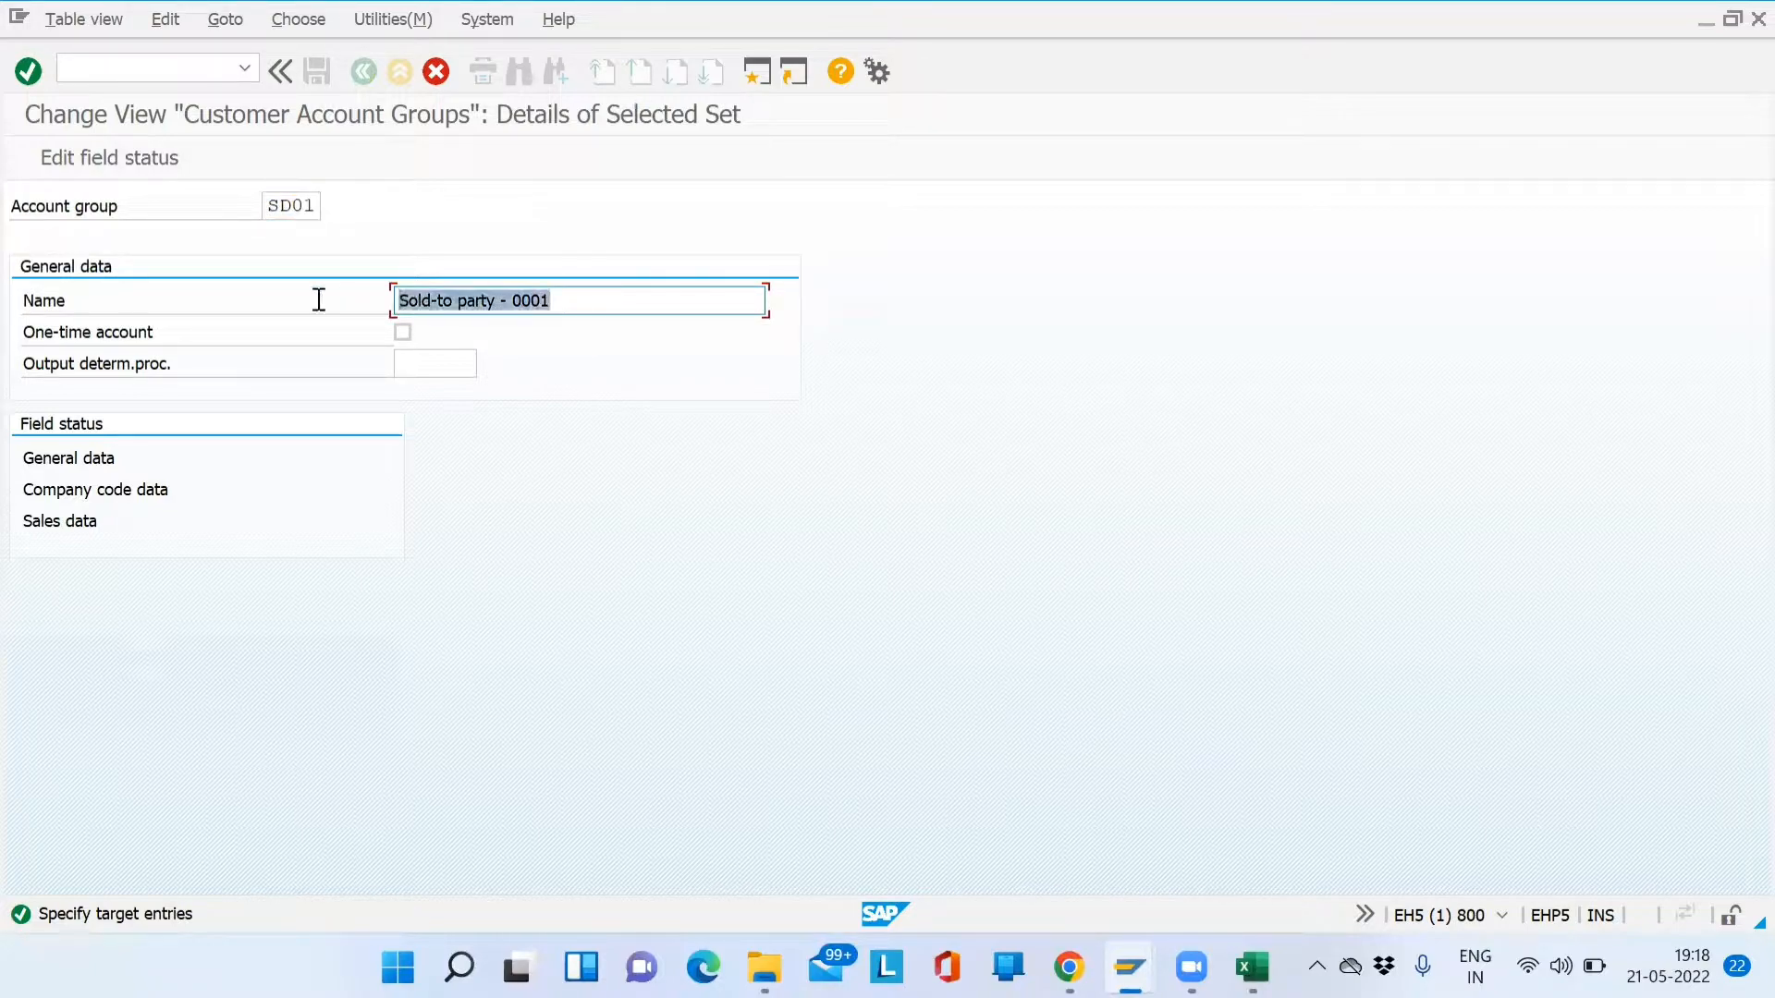
key(Delete)
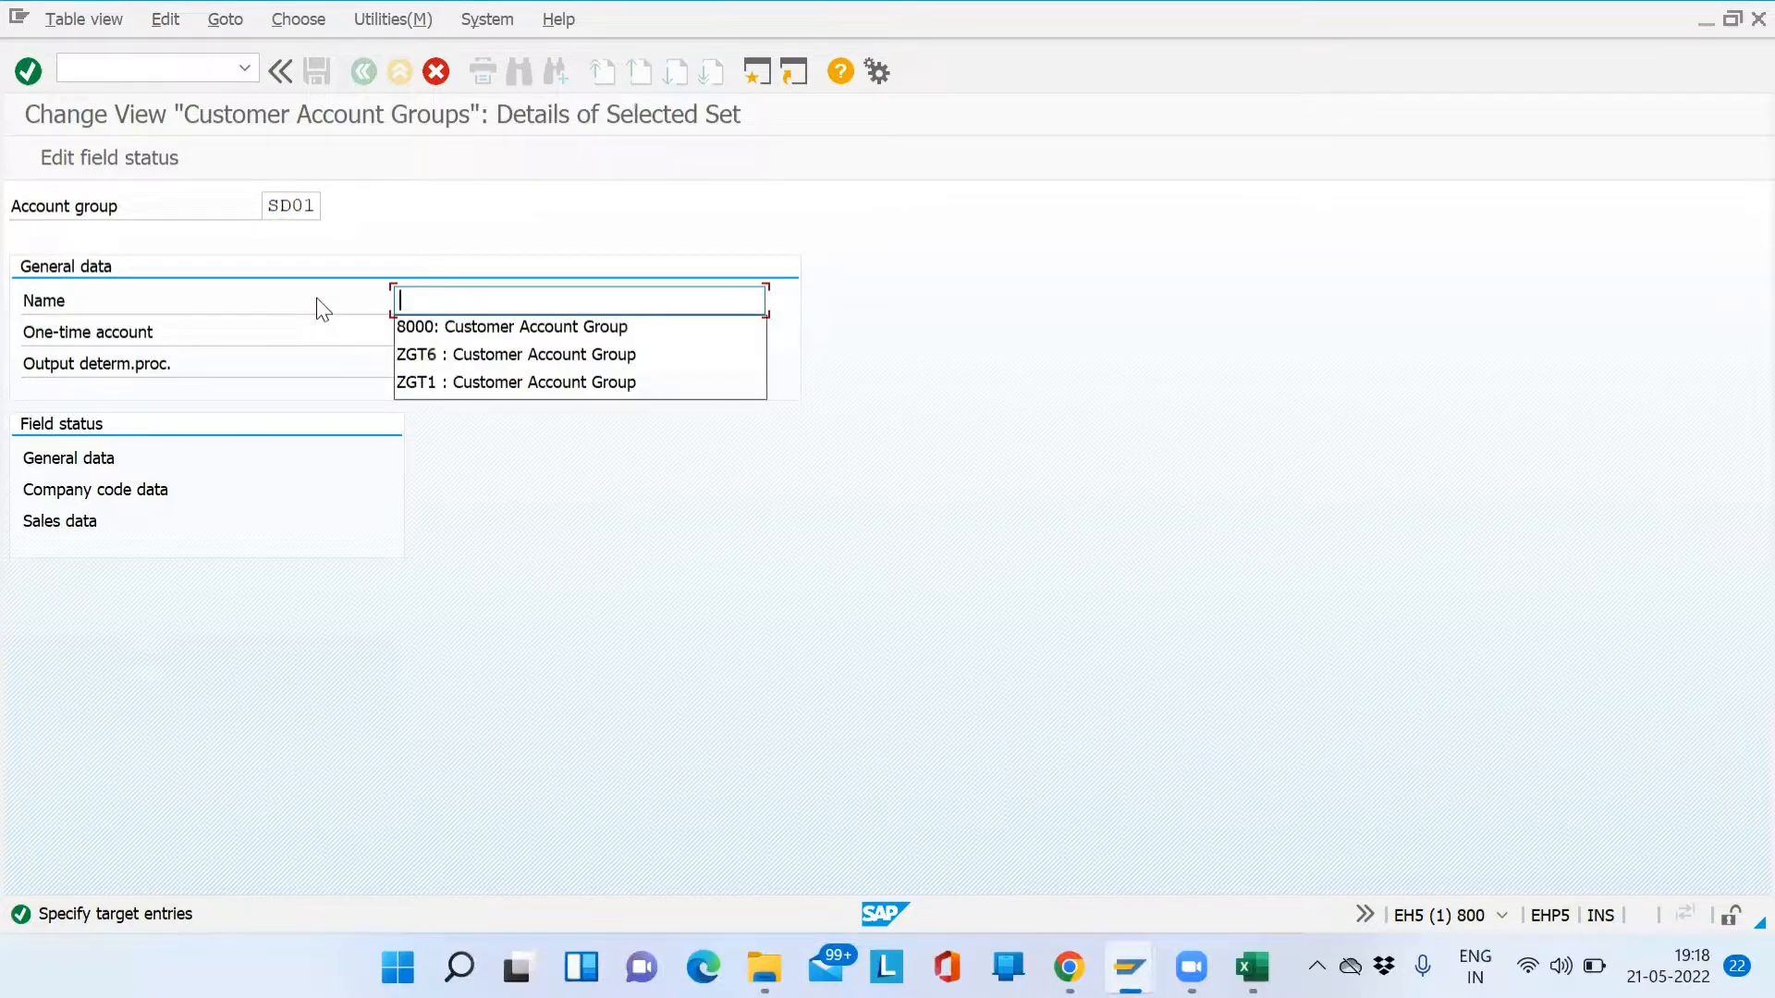
text(SD01)
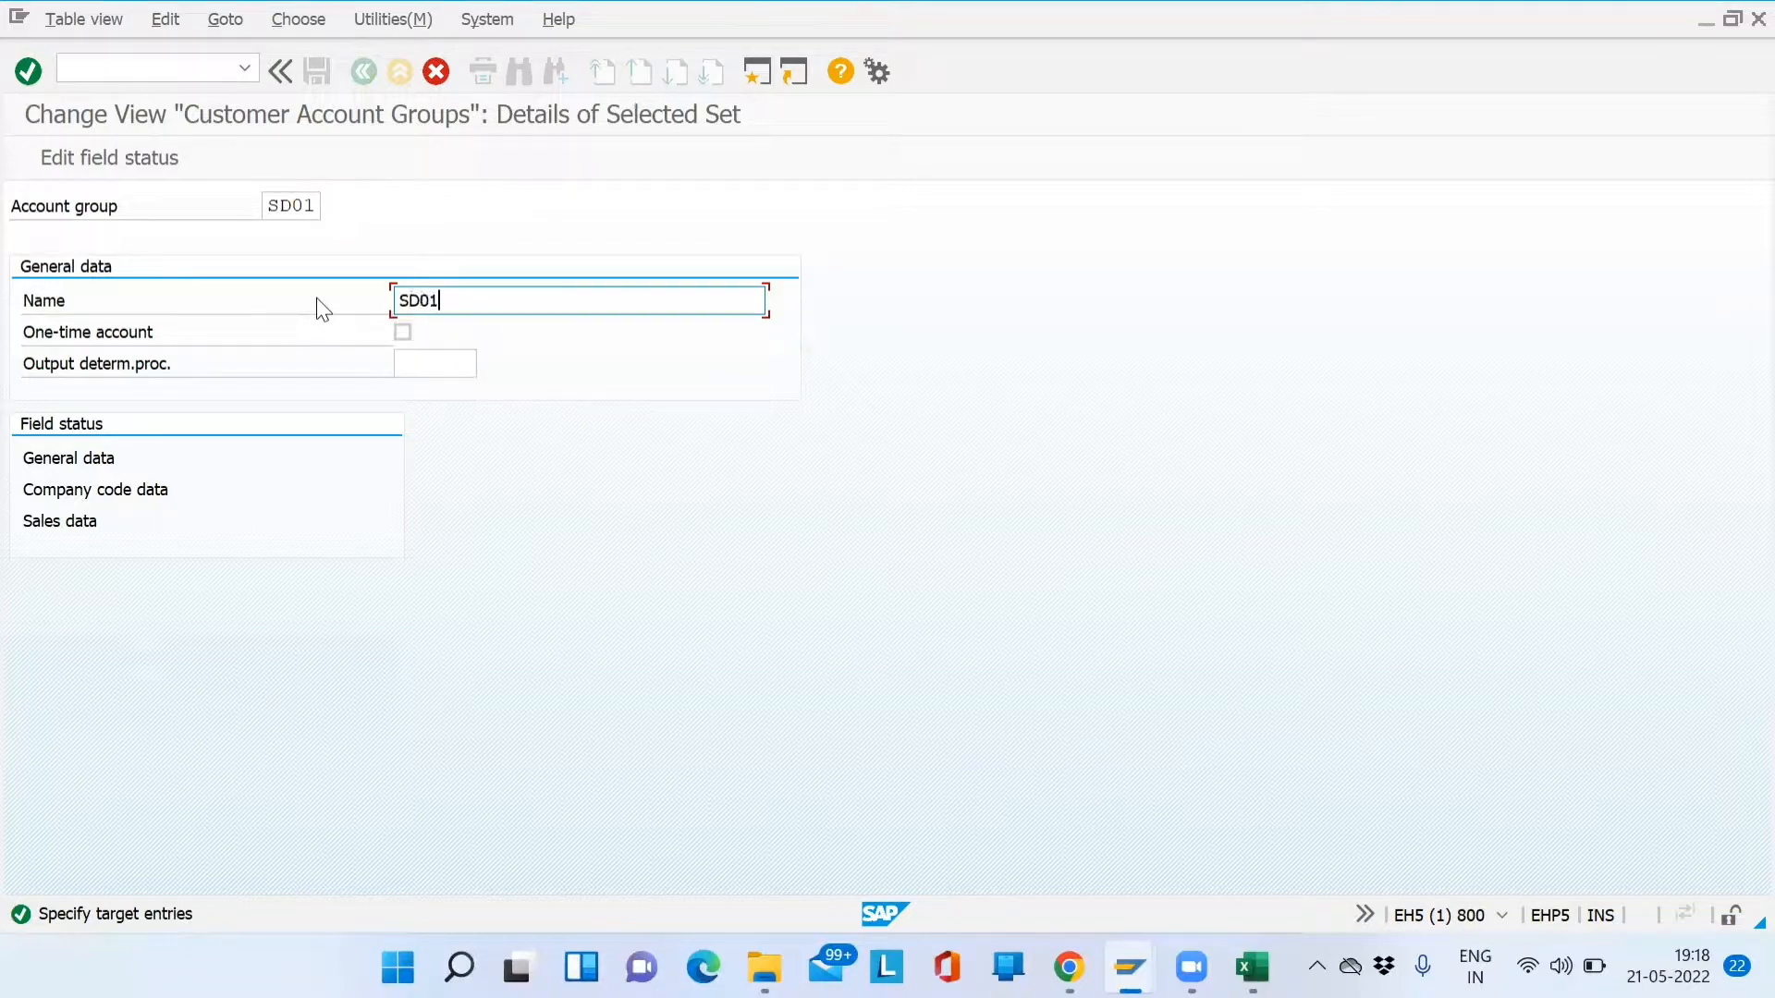
text(: Customer Account Group)
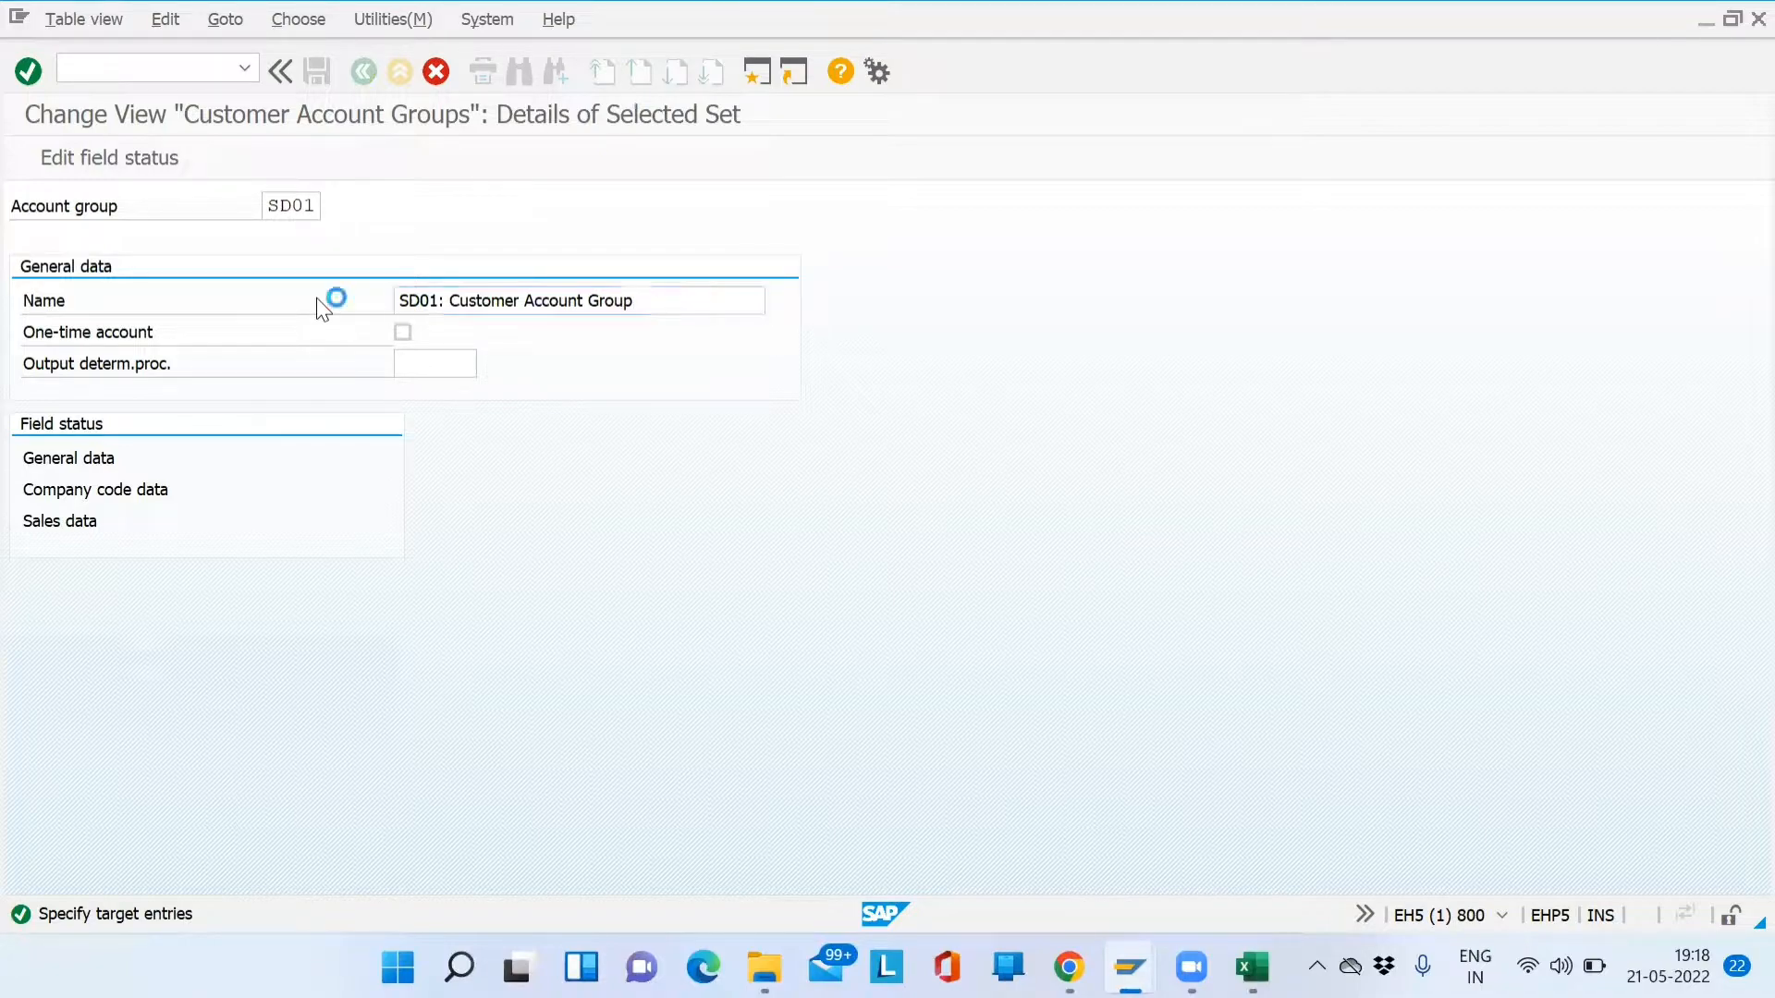
Save account group SD01 under a new customizing request described as "SAP SD Batch 8: Customer account group"
key(Return)
click(319, 71)
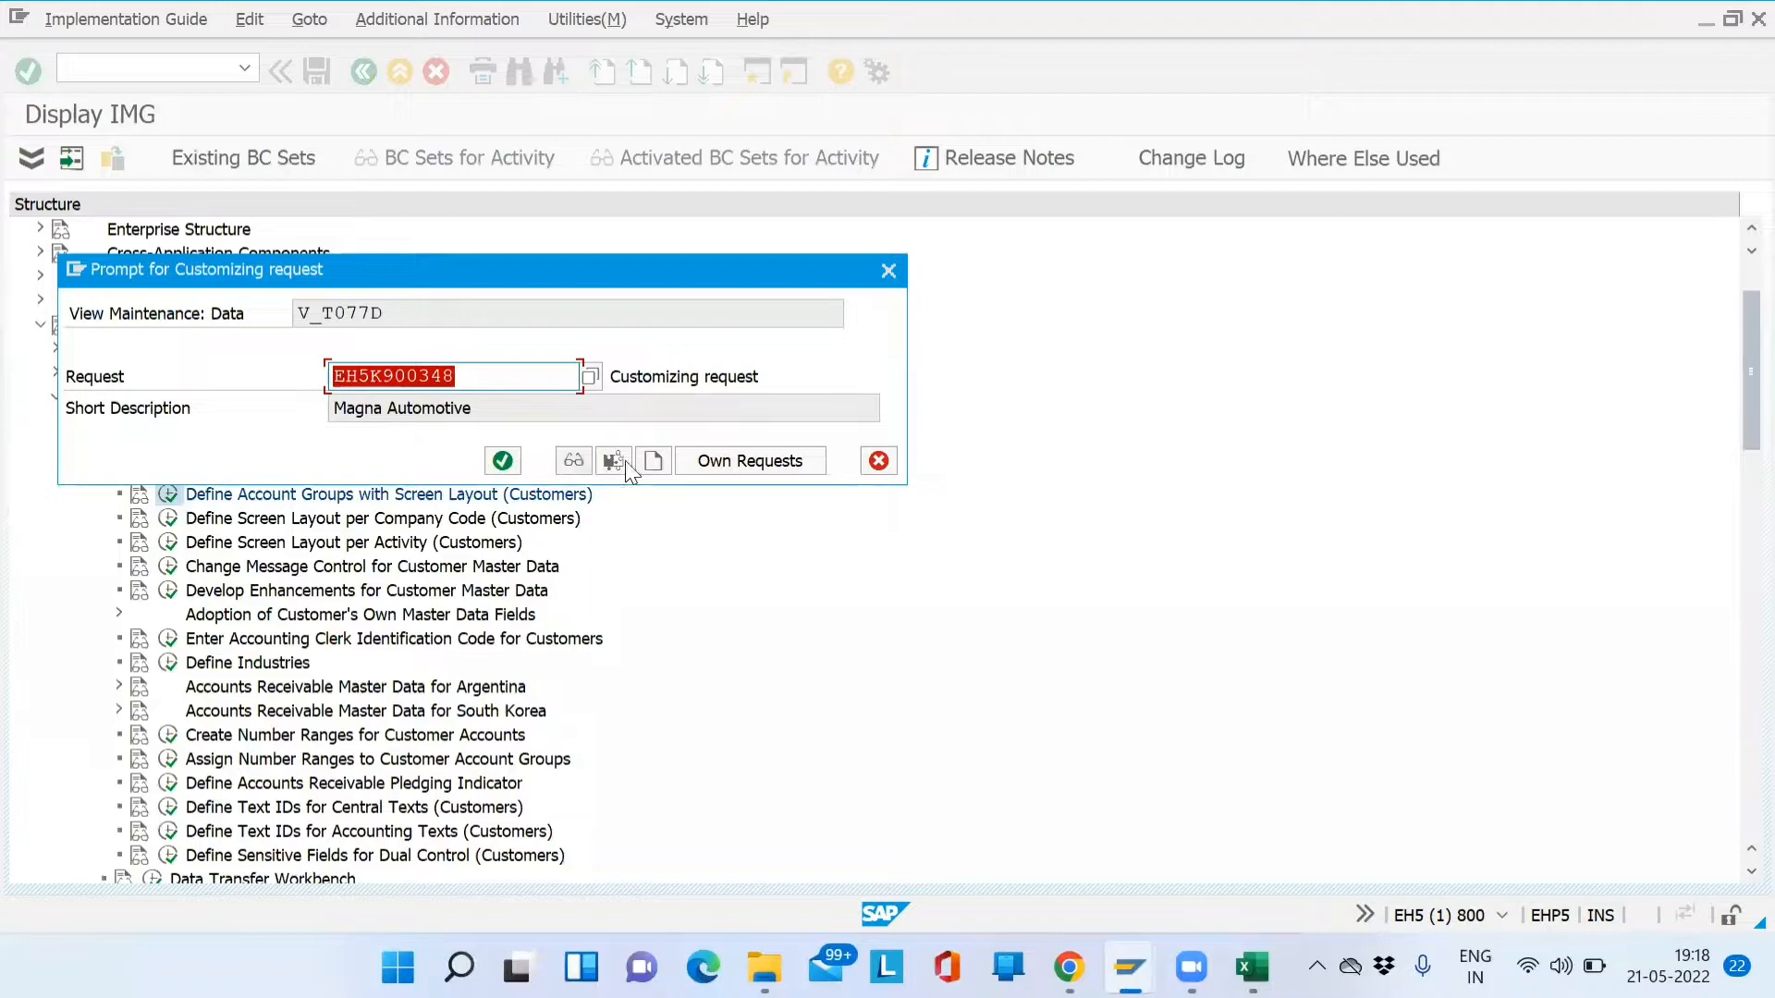
click(652, 462)
text(SAP )
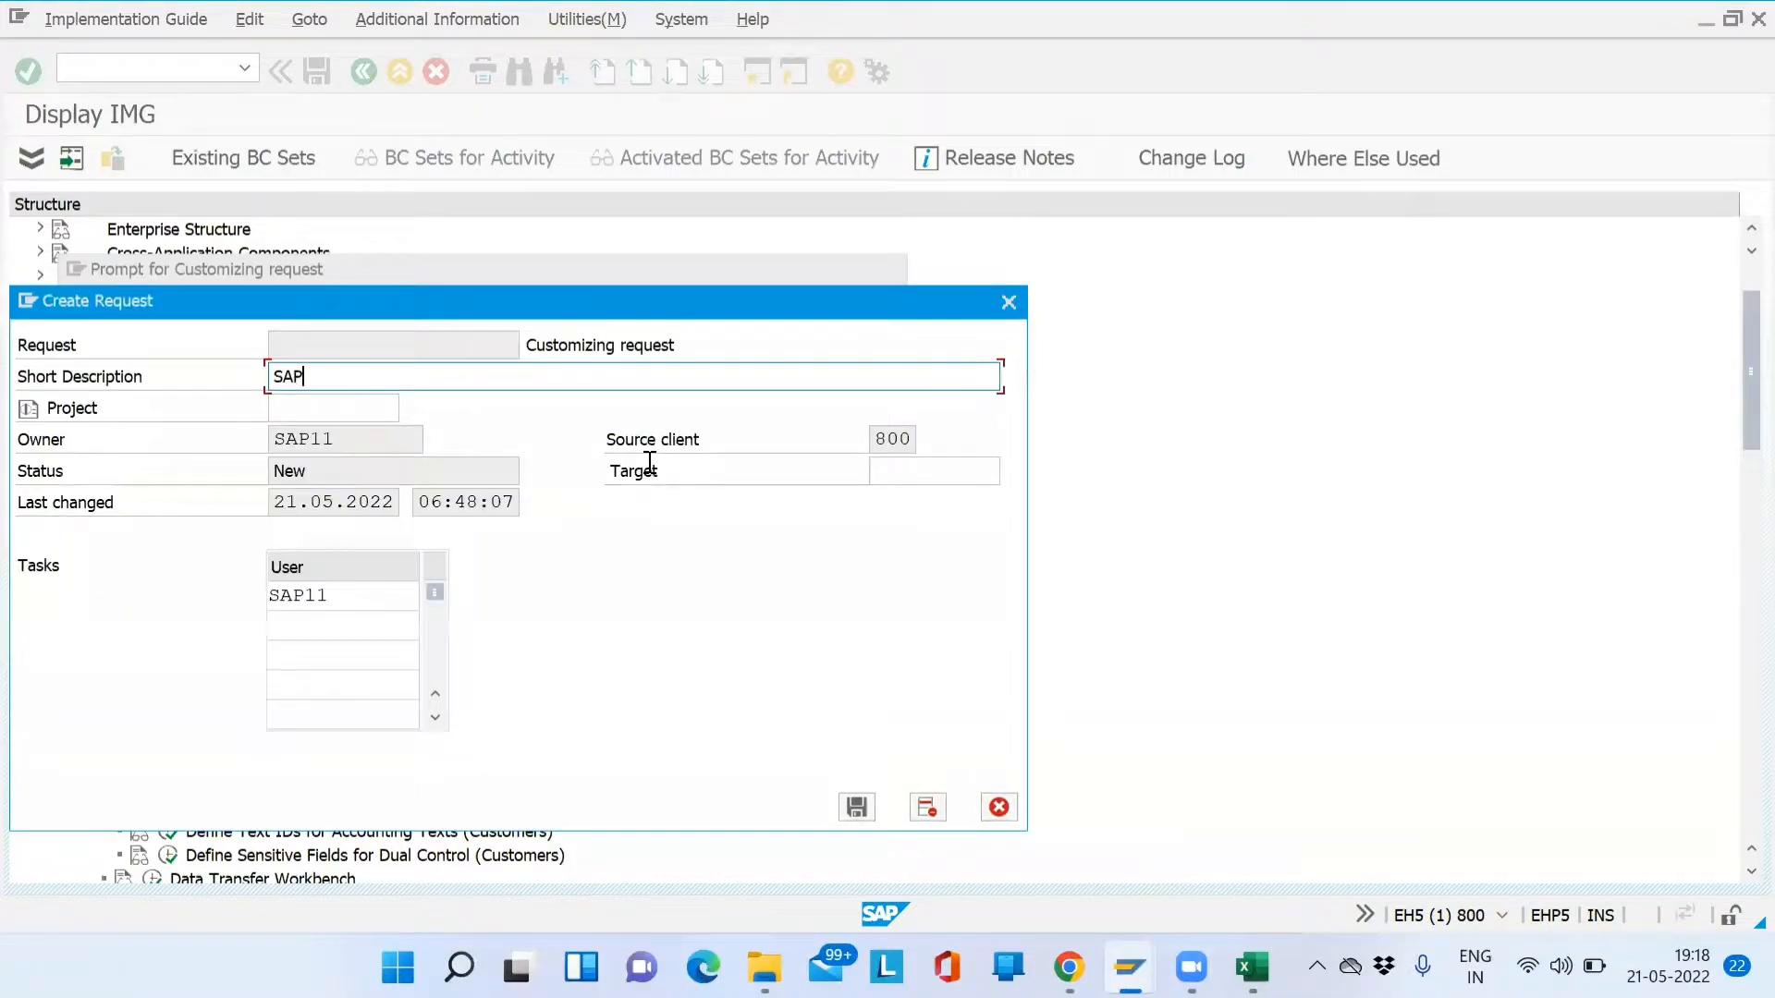
text(SD Batch 8: Customer acco)
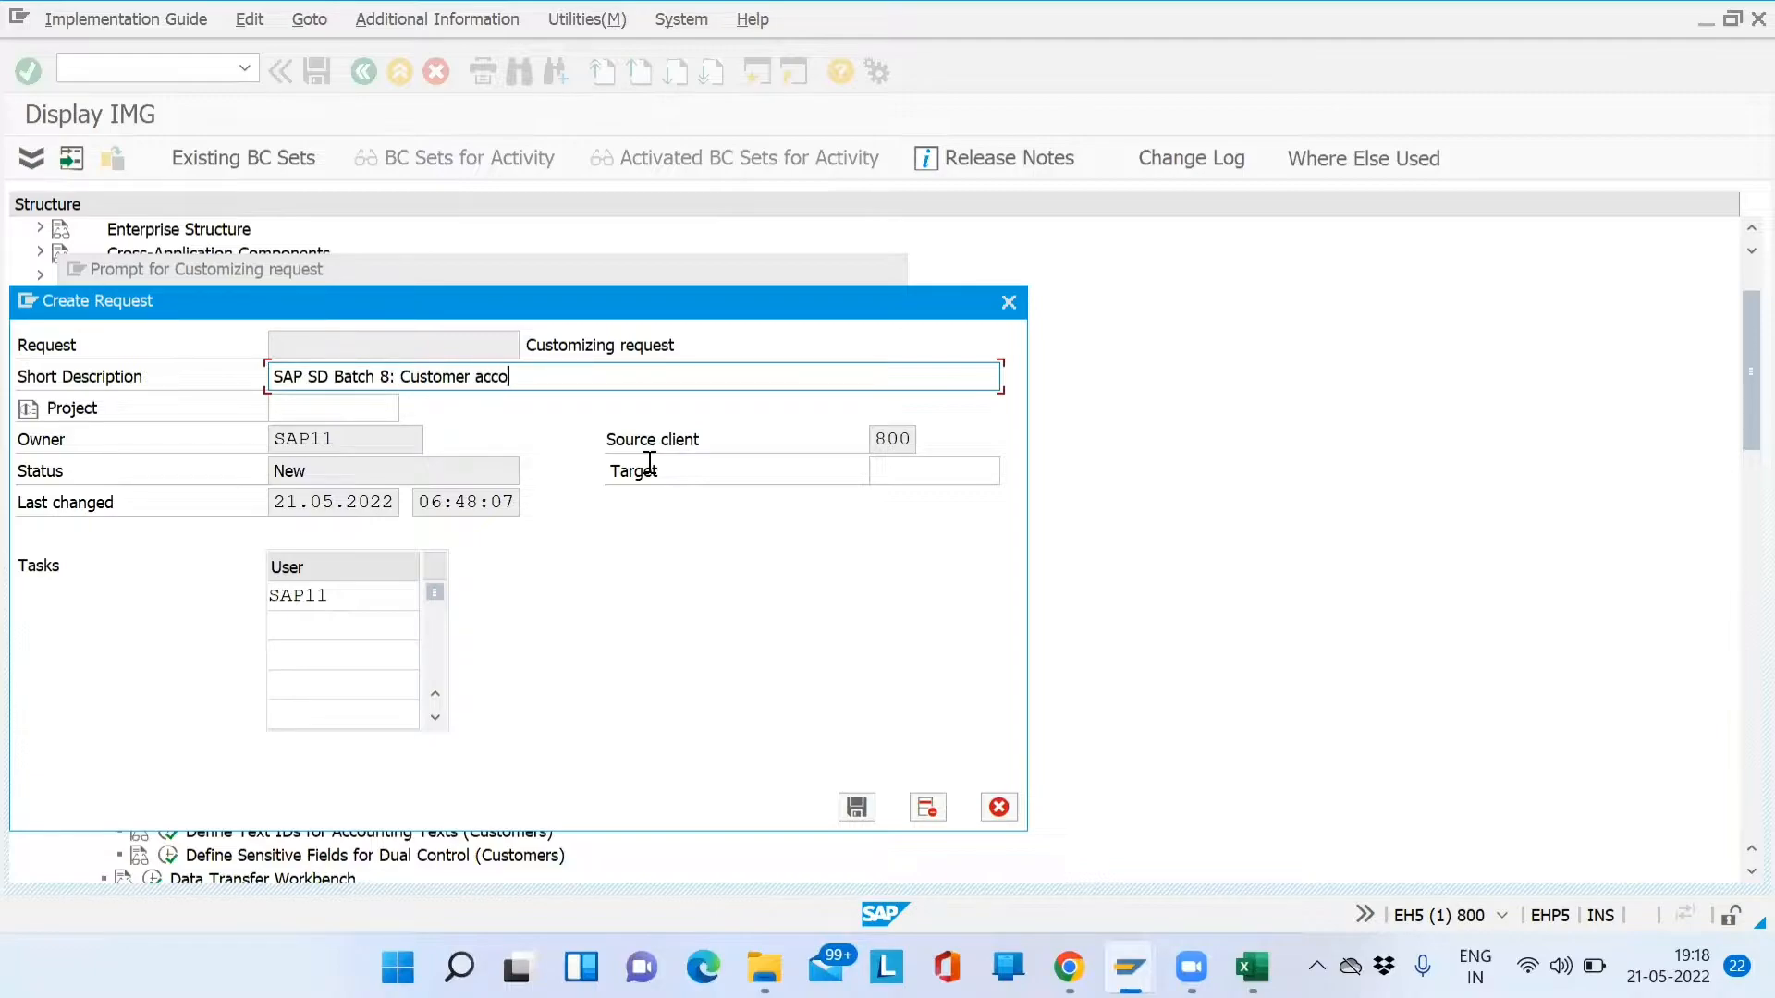
text(unt group)
click(857, 809)
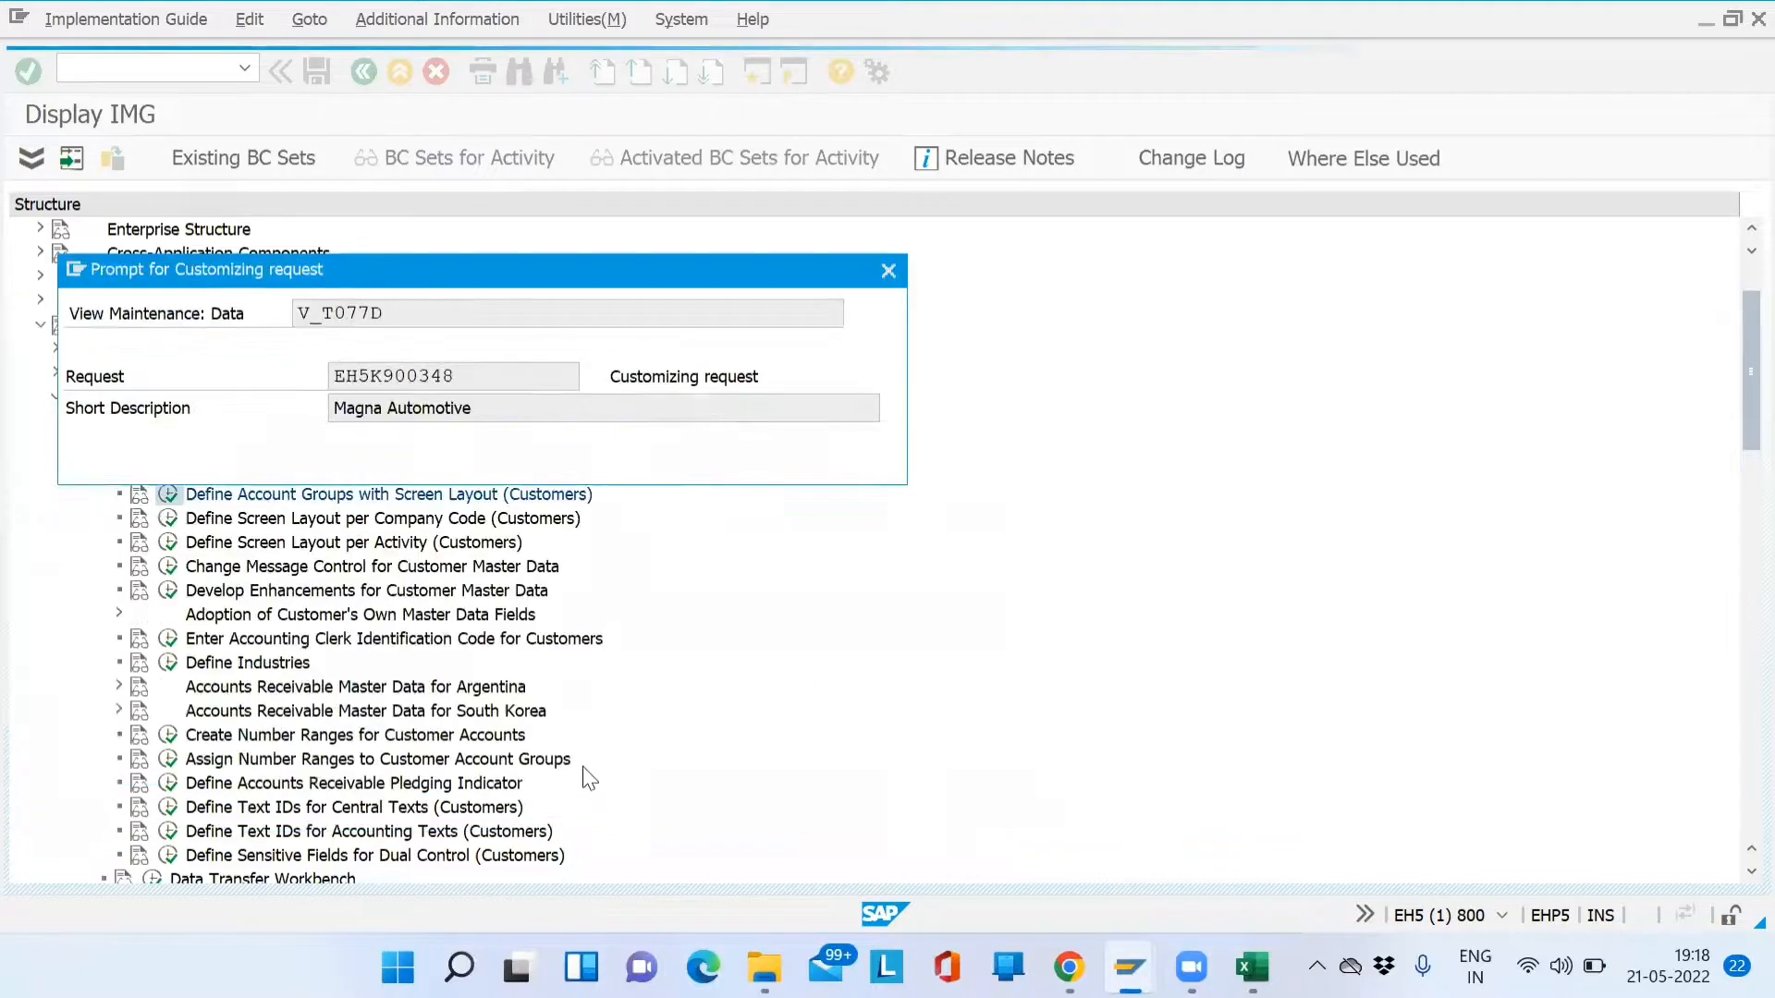
click(502, 460)
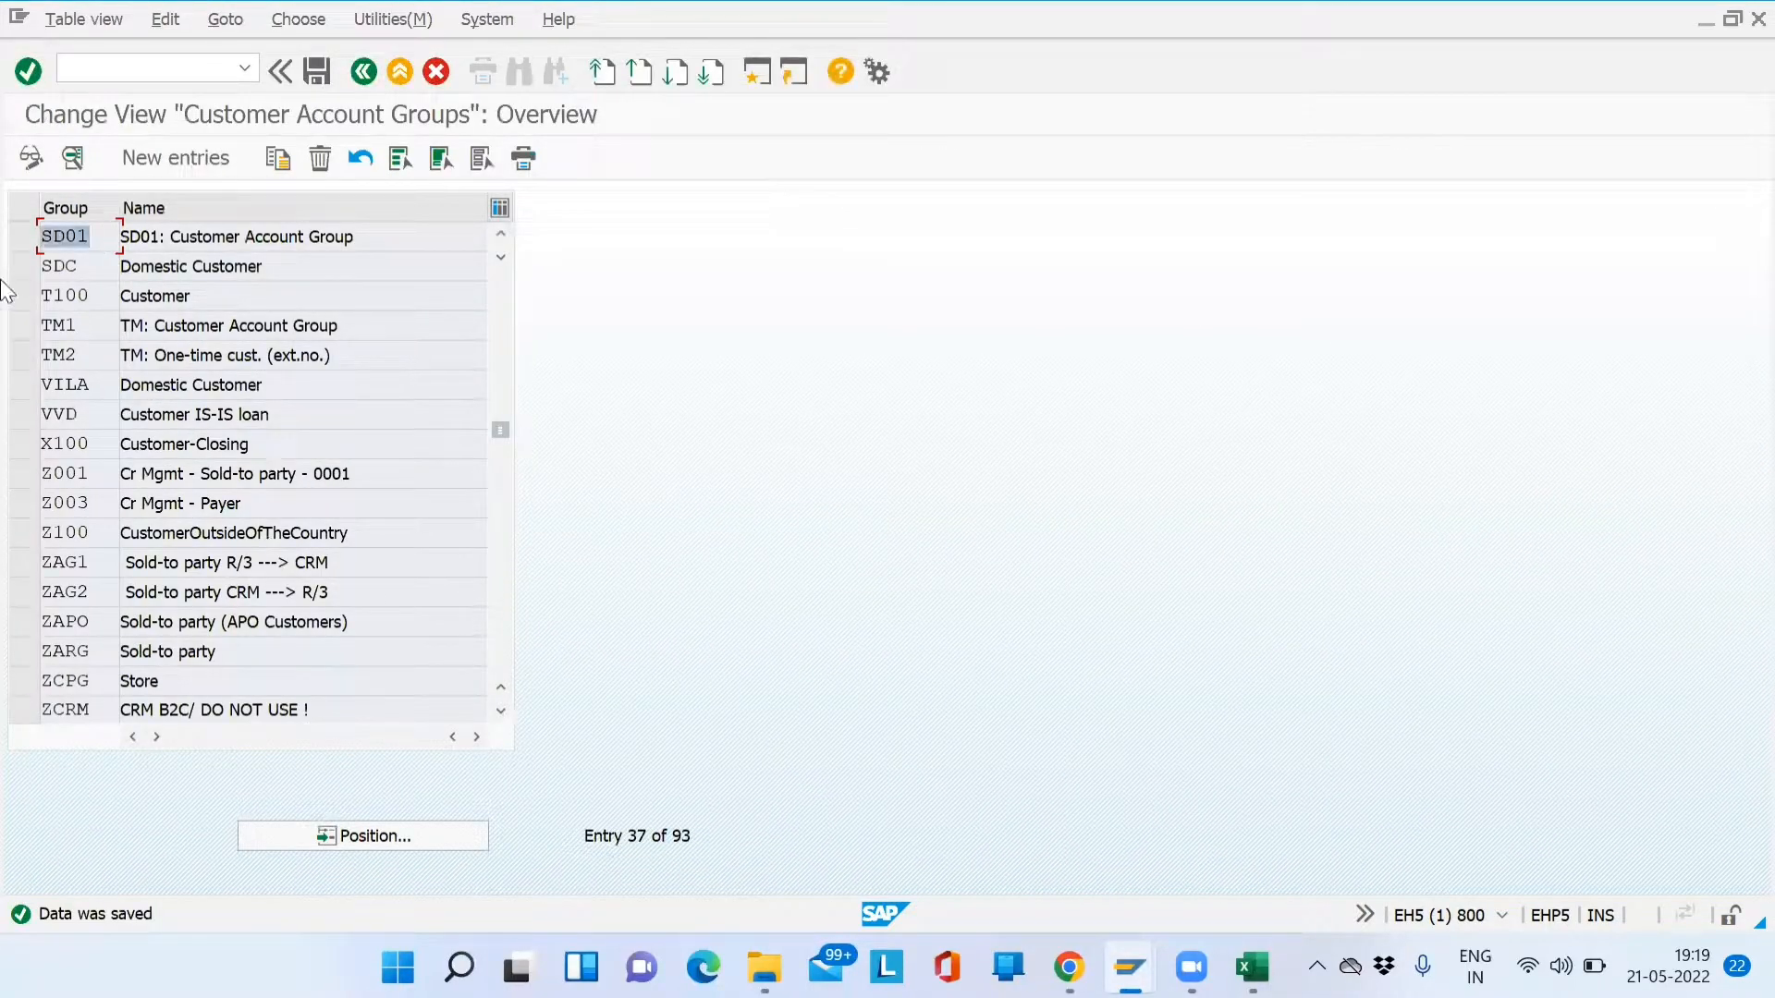
Switch to the SD Training B8 workbook in Excel, record SD01 beside Customer Account Group in cell C100, and save the workbook
key(alt+Tab)
key(alt+Tab)
key(alt+Tab)
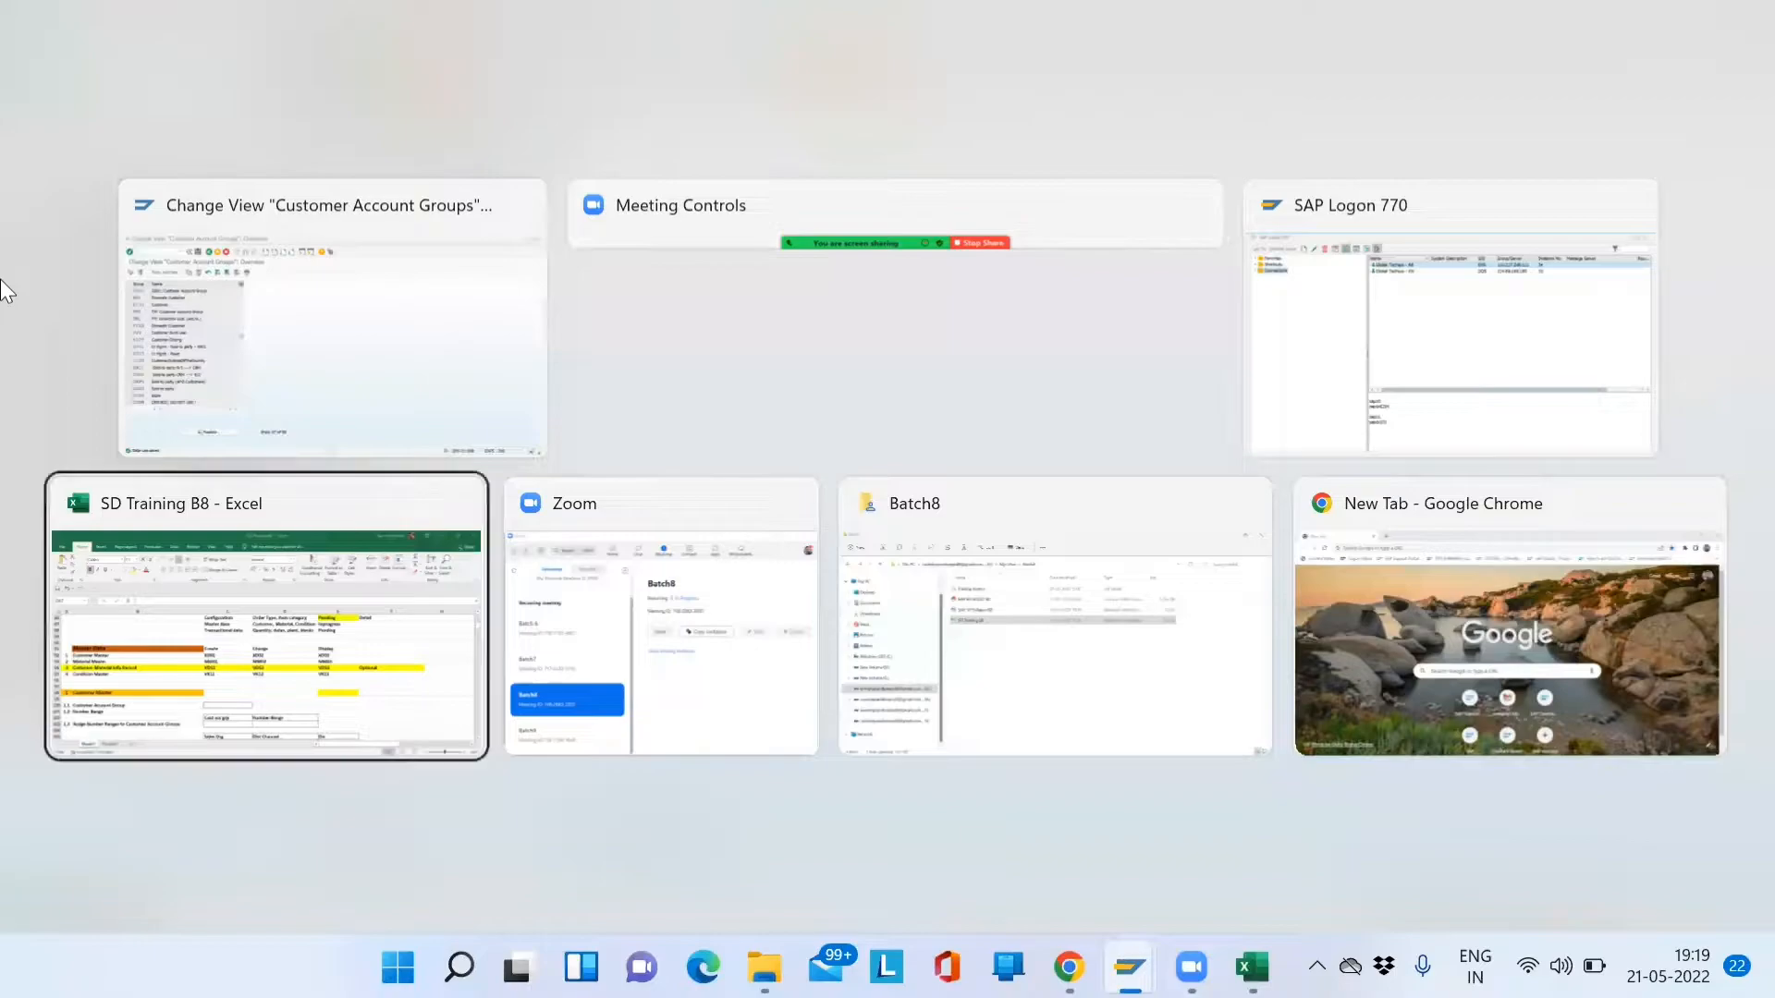
key(Left)
key(Down)
key(Down)
key(Down)
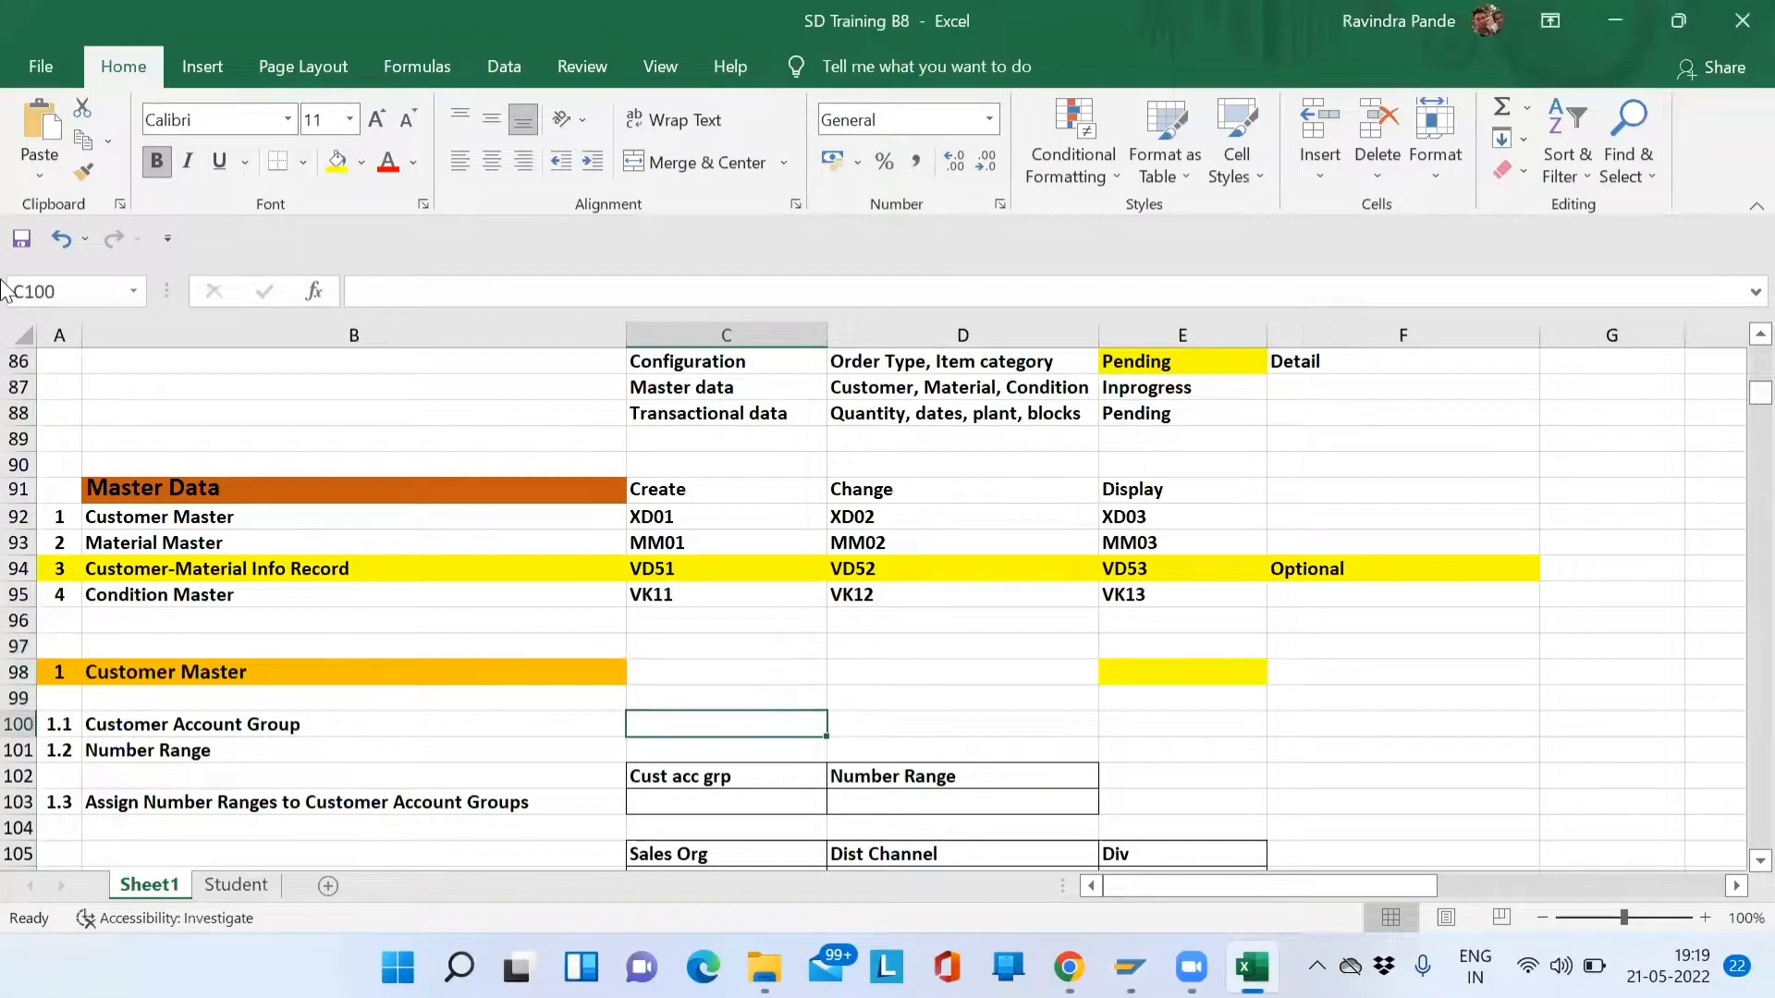
text(SD01)
key(Return)
key(Up)
key(ctrl+s)
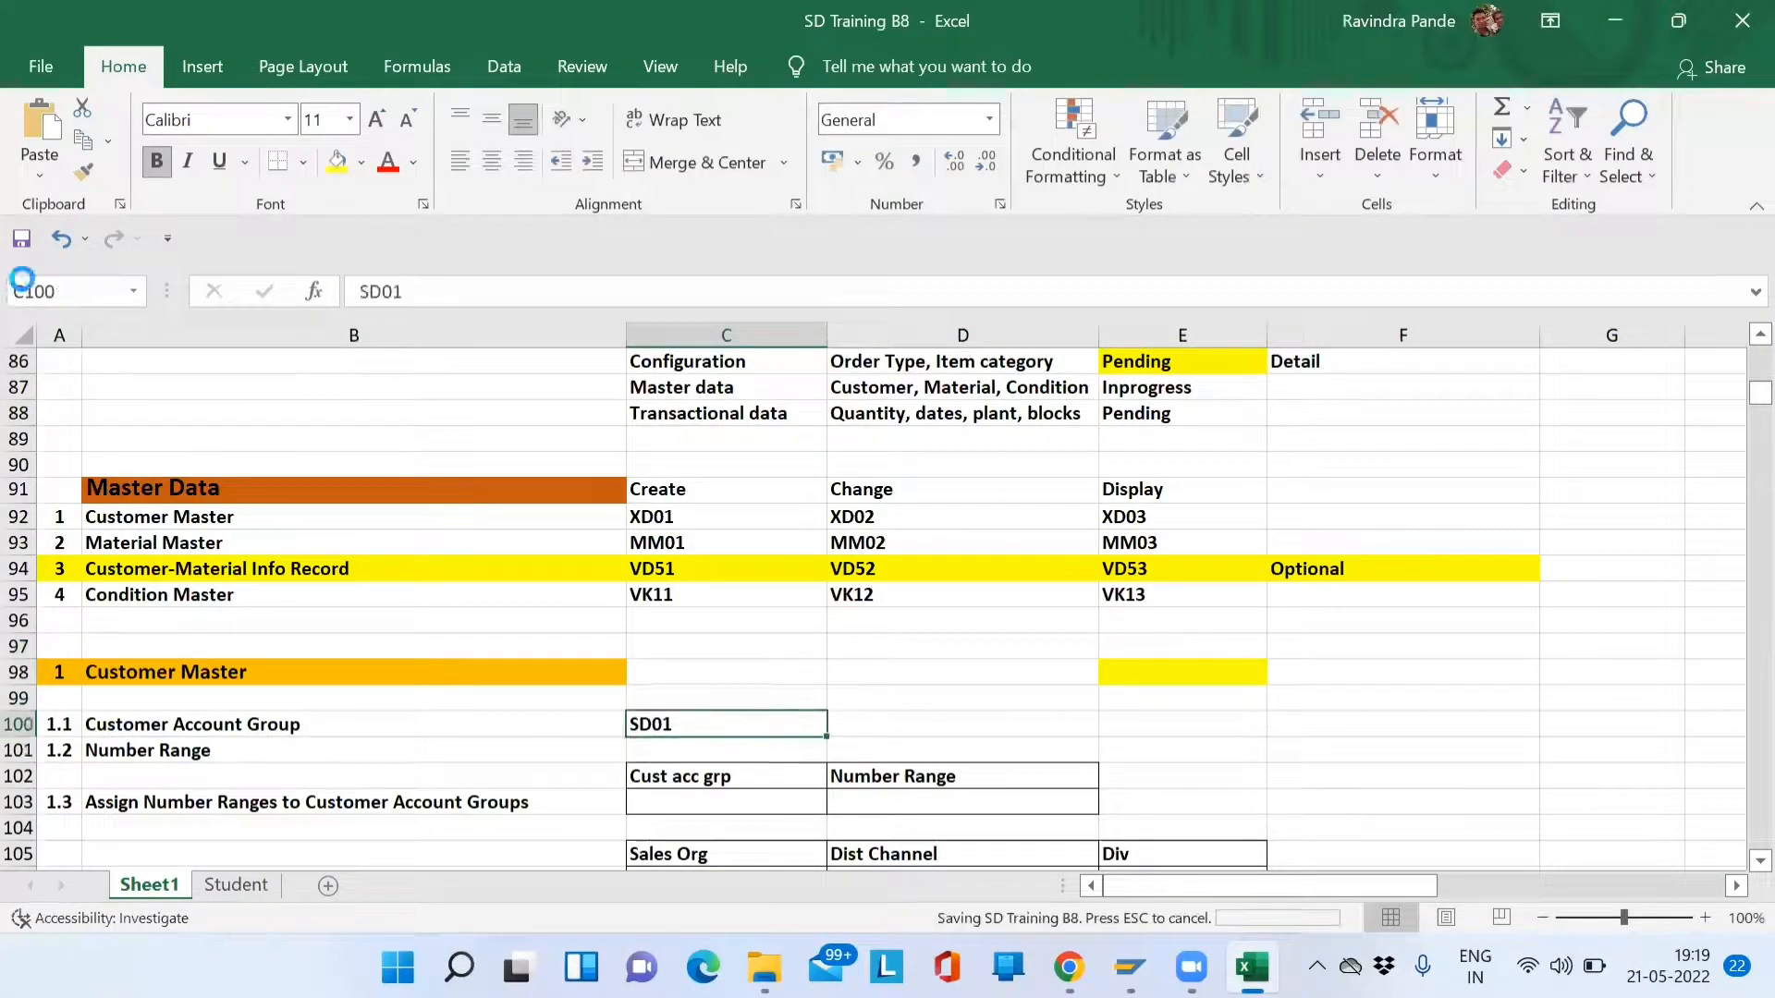
Switch back to SAP and view the details of account group SD01, including its name
key(alt+Tab)
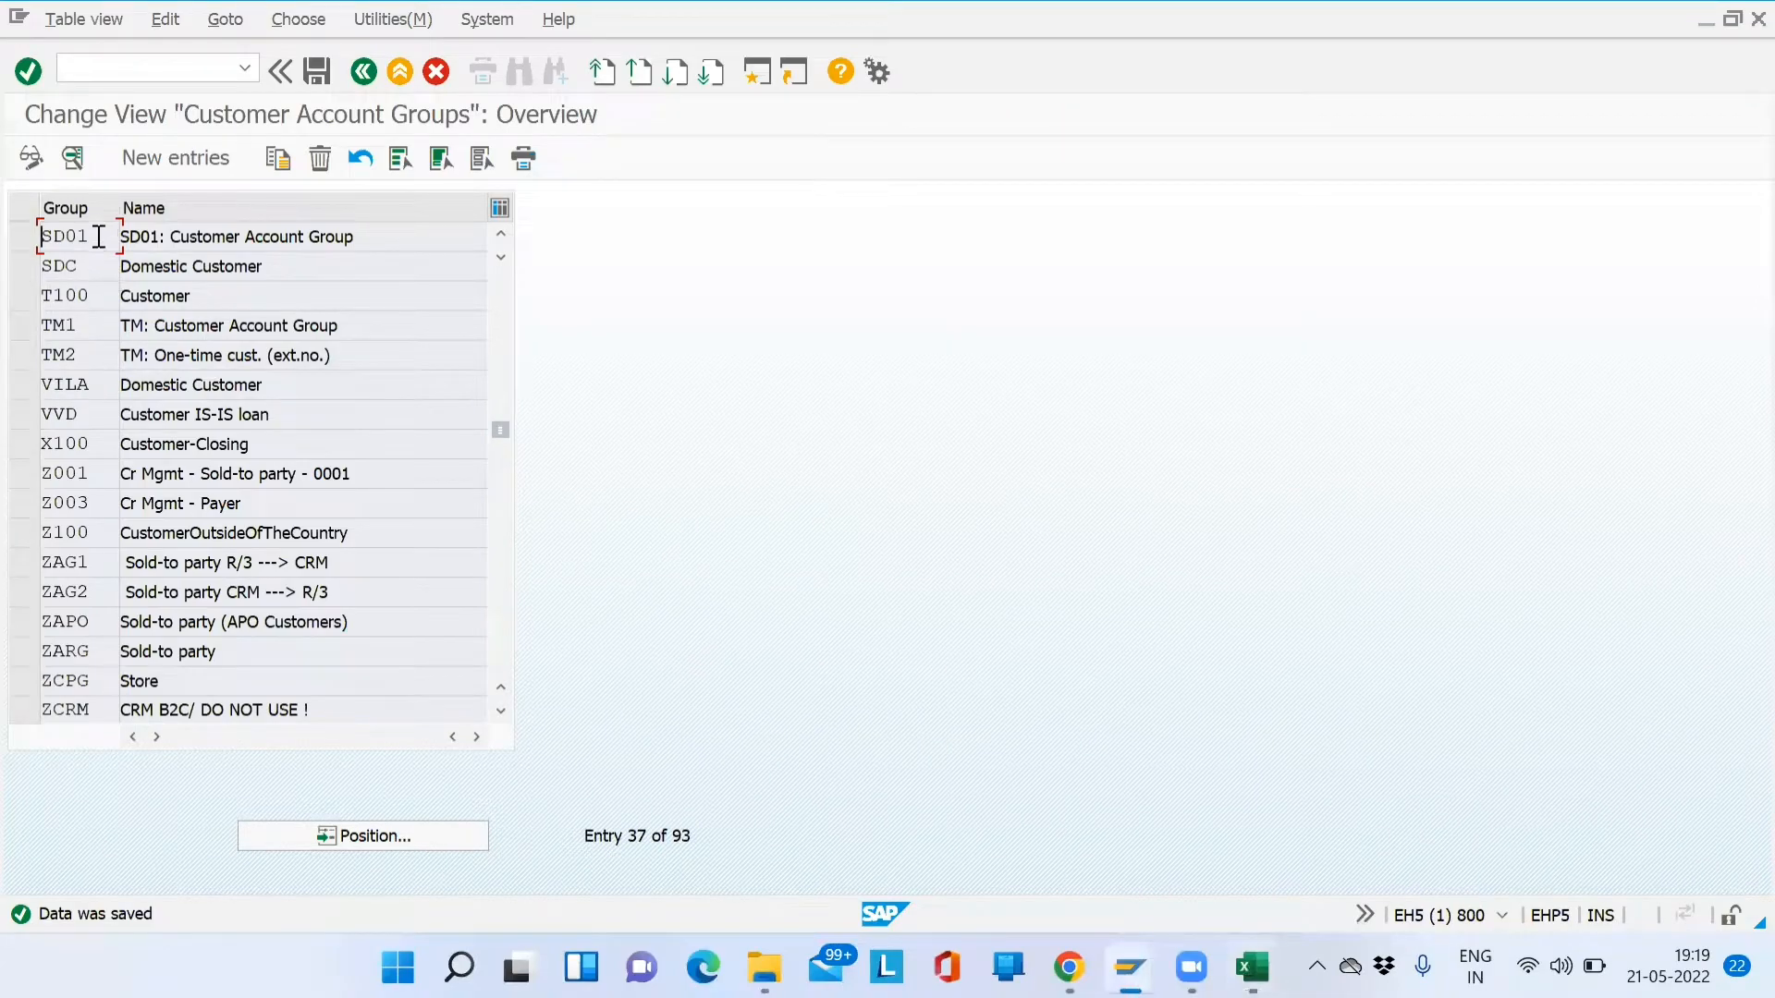
double_click(96, 237)
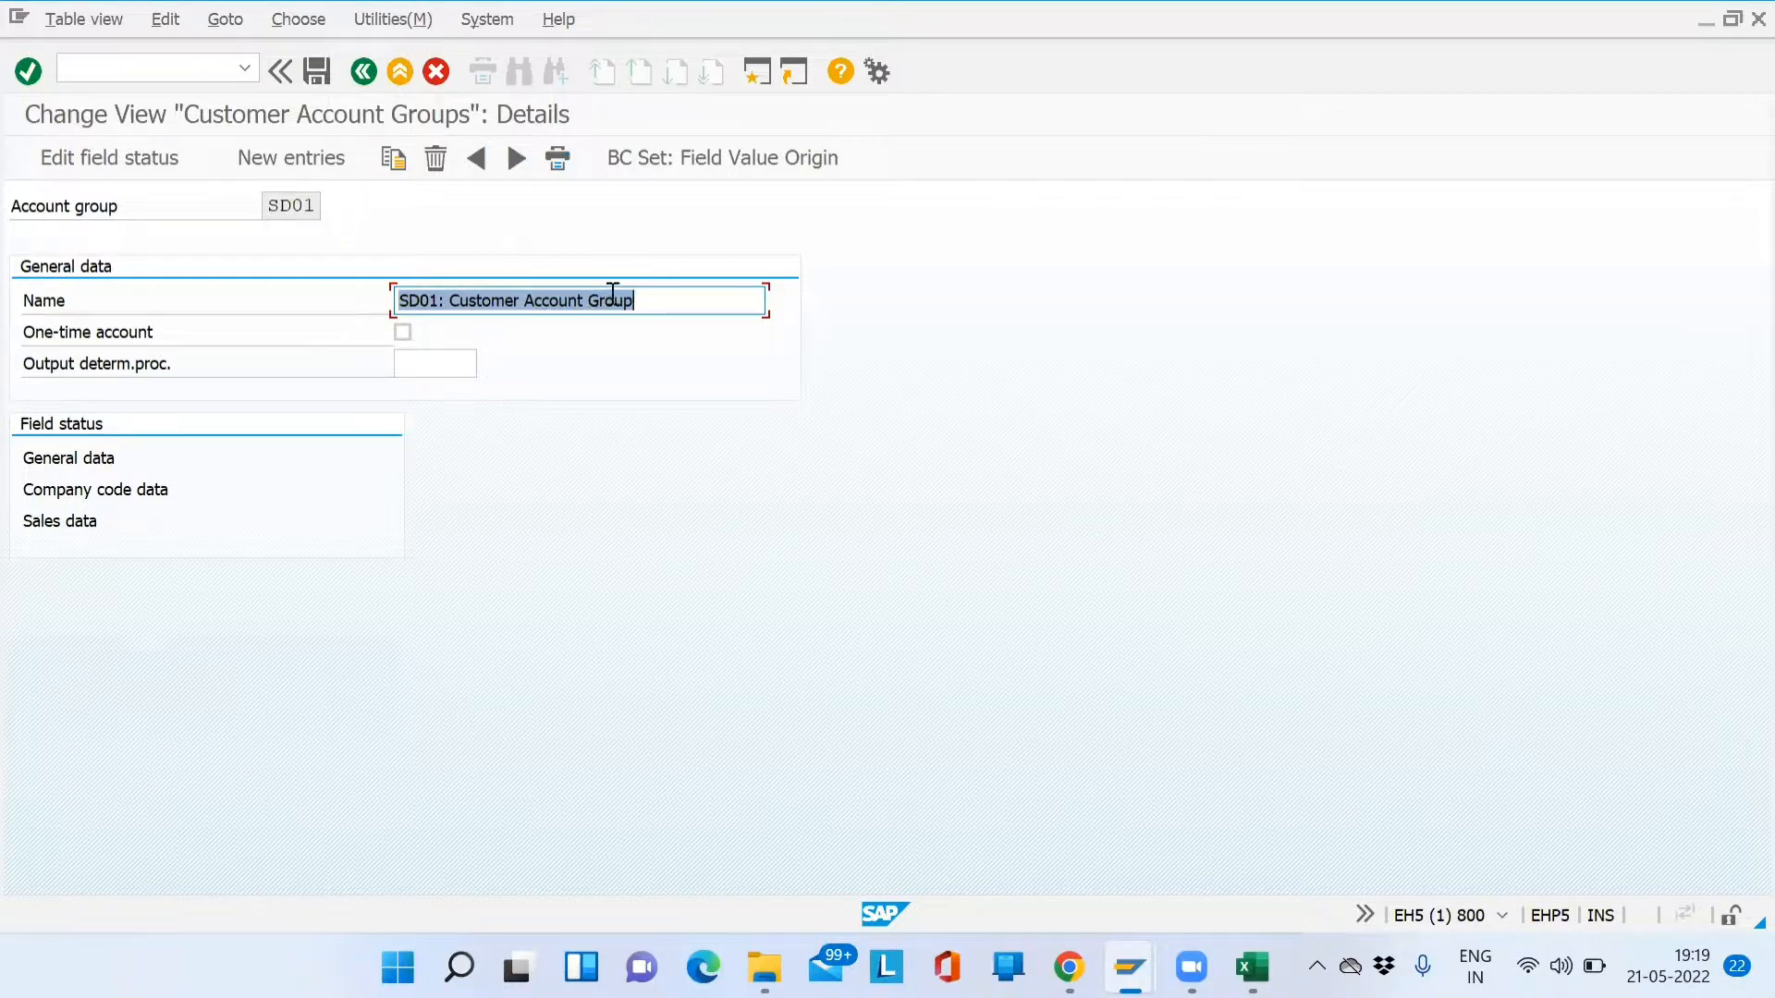
drag(672, 302, 325, 317)
drag(688, 299, 396, 302)
Try the One-time account option on and off, and view the selectable output determination procedures without choosing one
click(404, 331)
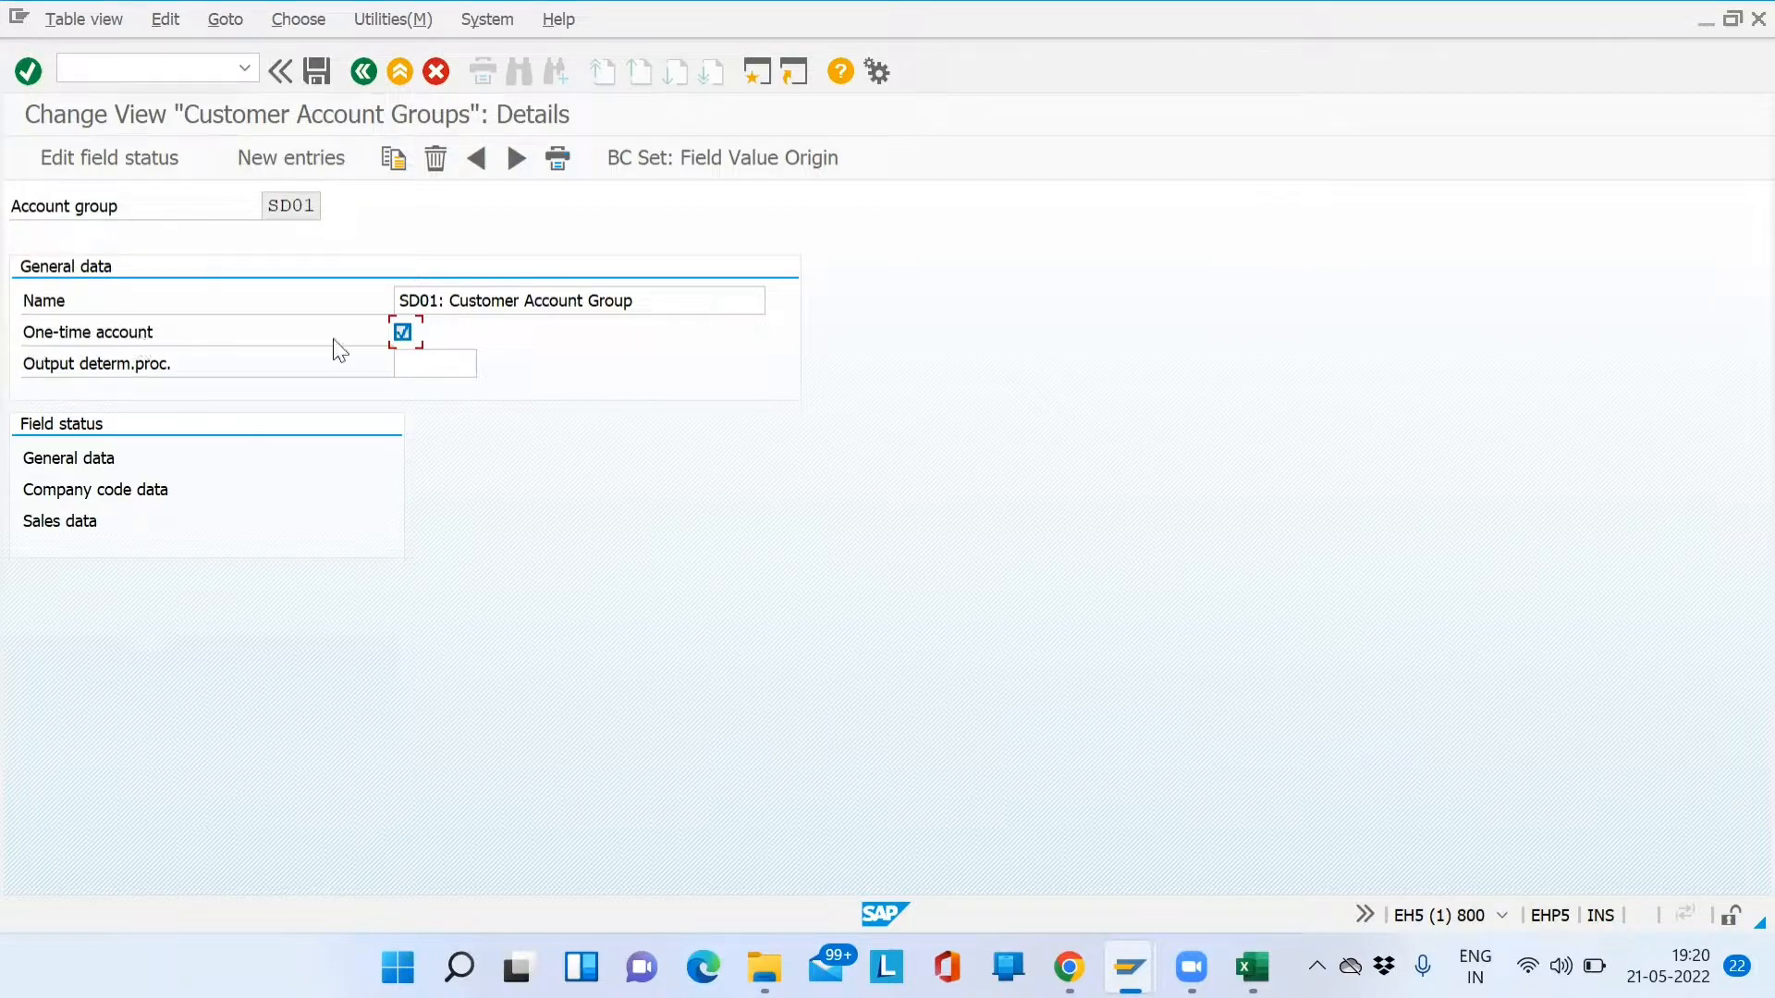
click(404, 334)
click(463, 365)
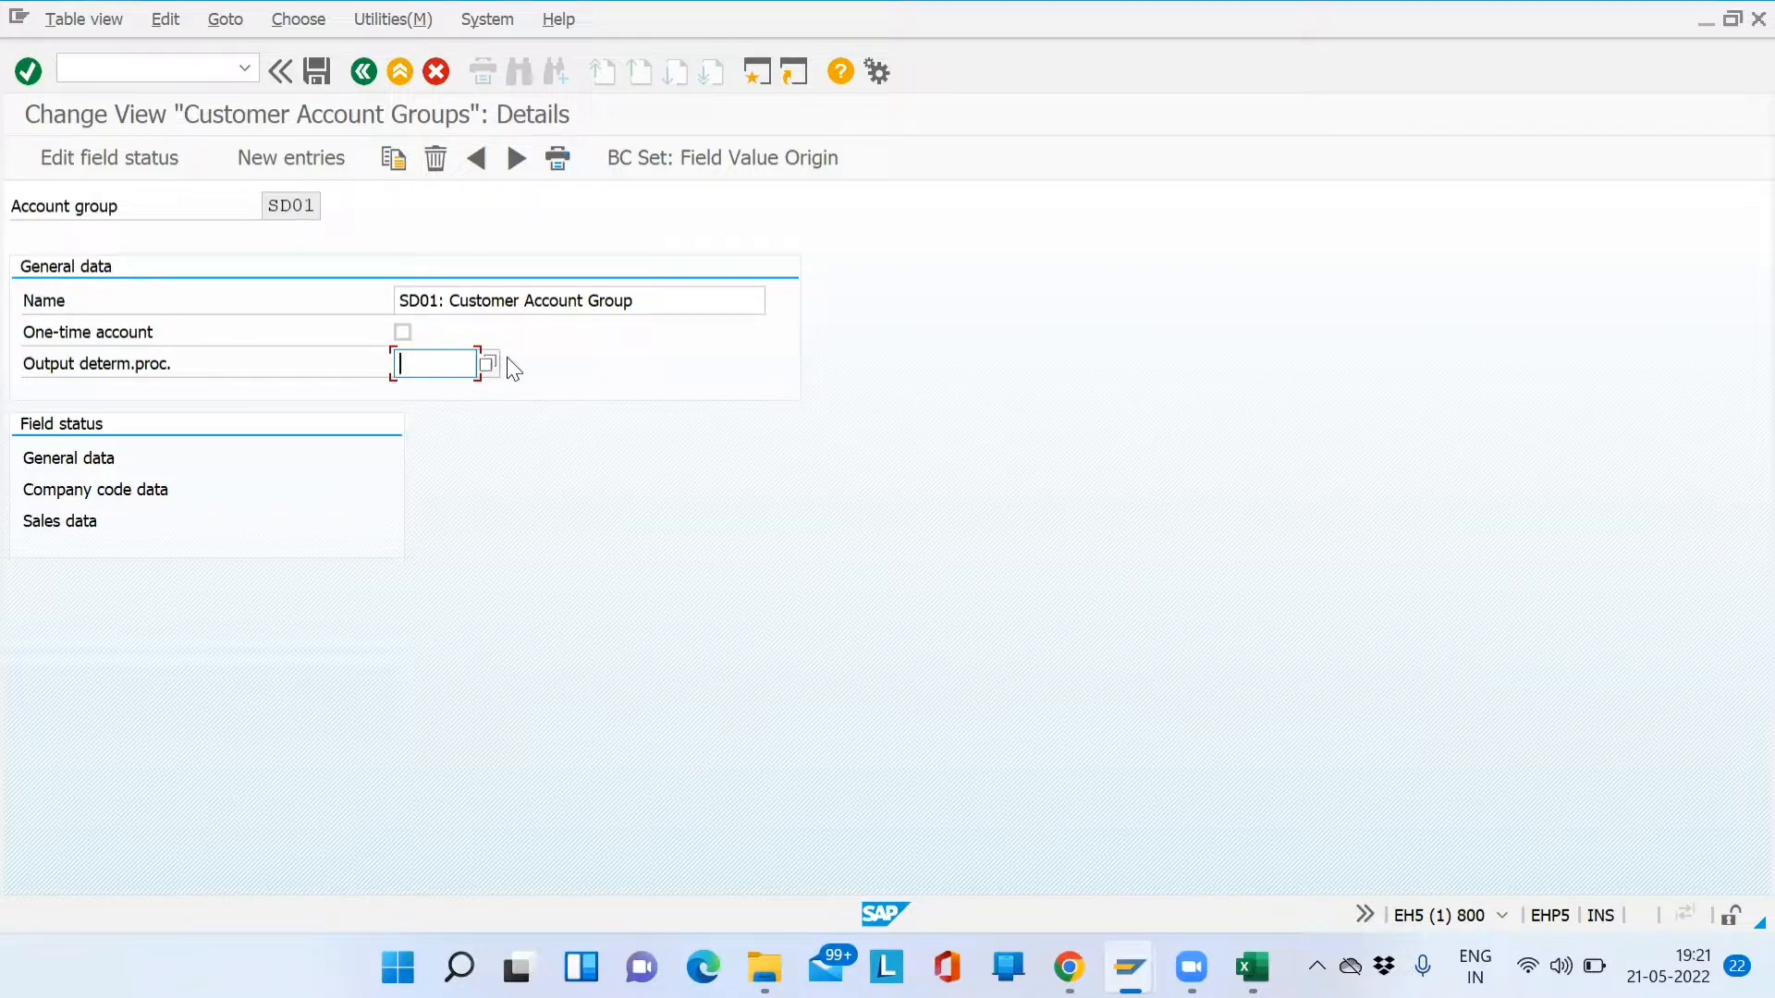
click(485, 365)
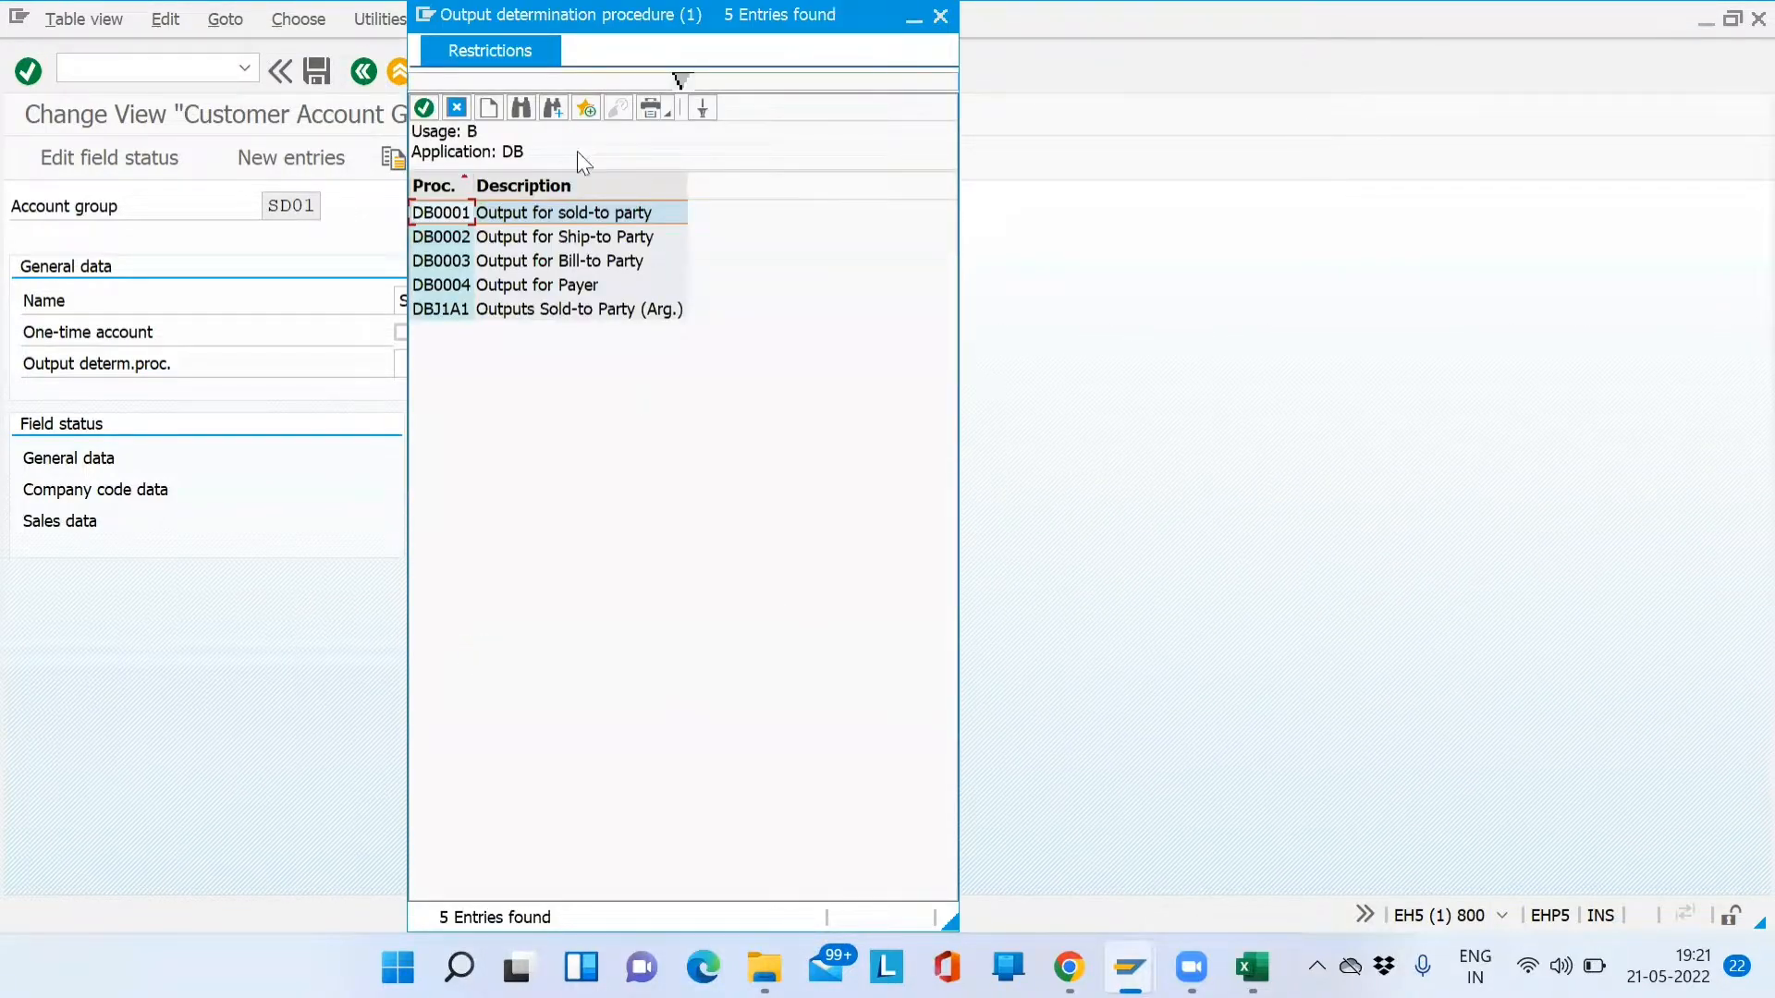
click(936, 18)
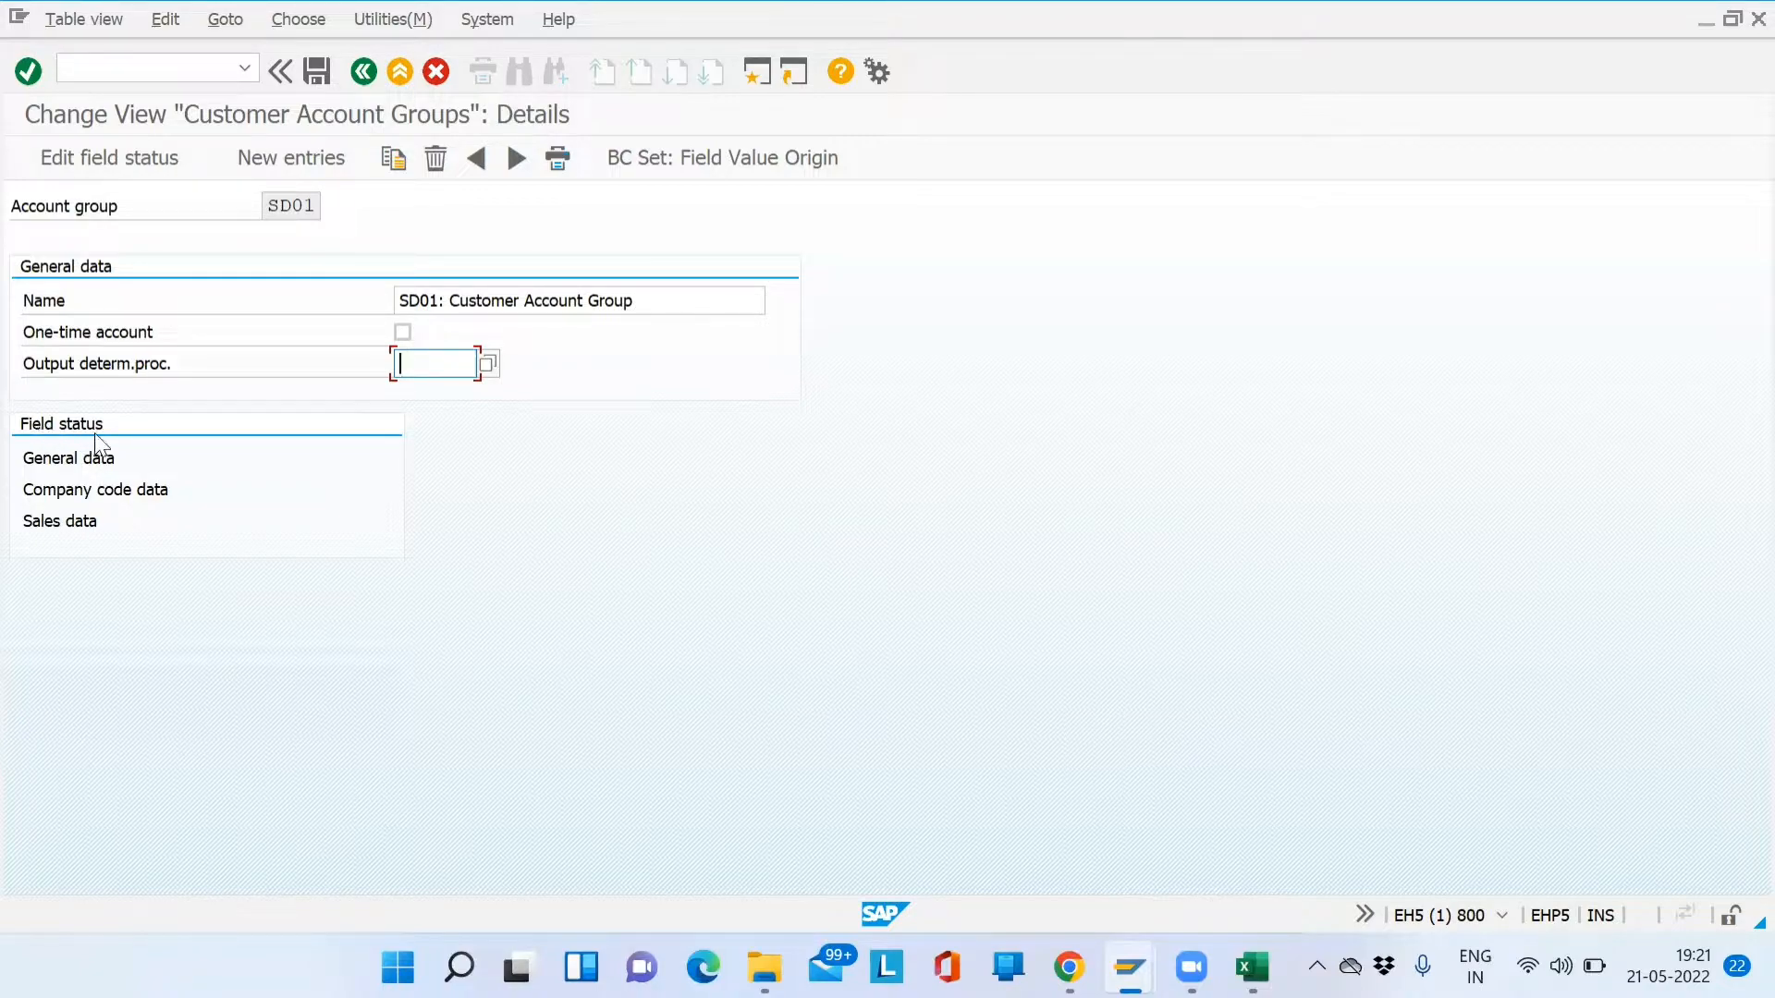
Examine the General data, Company code data and Sales data entries in the field status of account group SD01
click(79, 461)
click(76, 490)
click(73, 529)
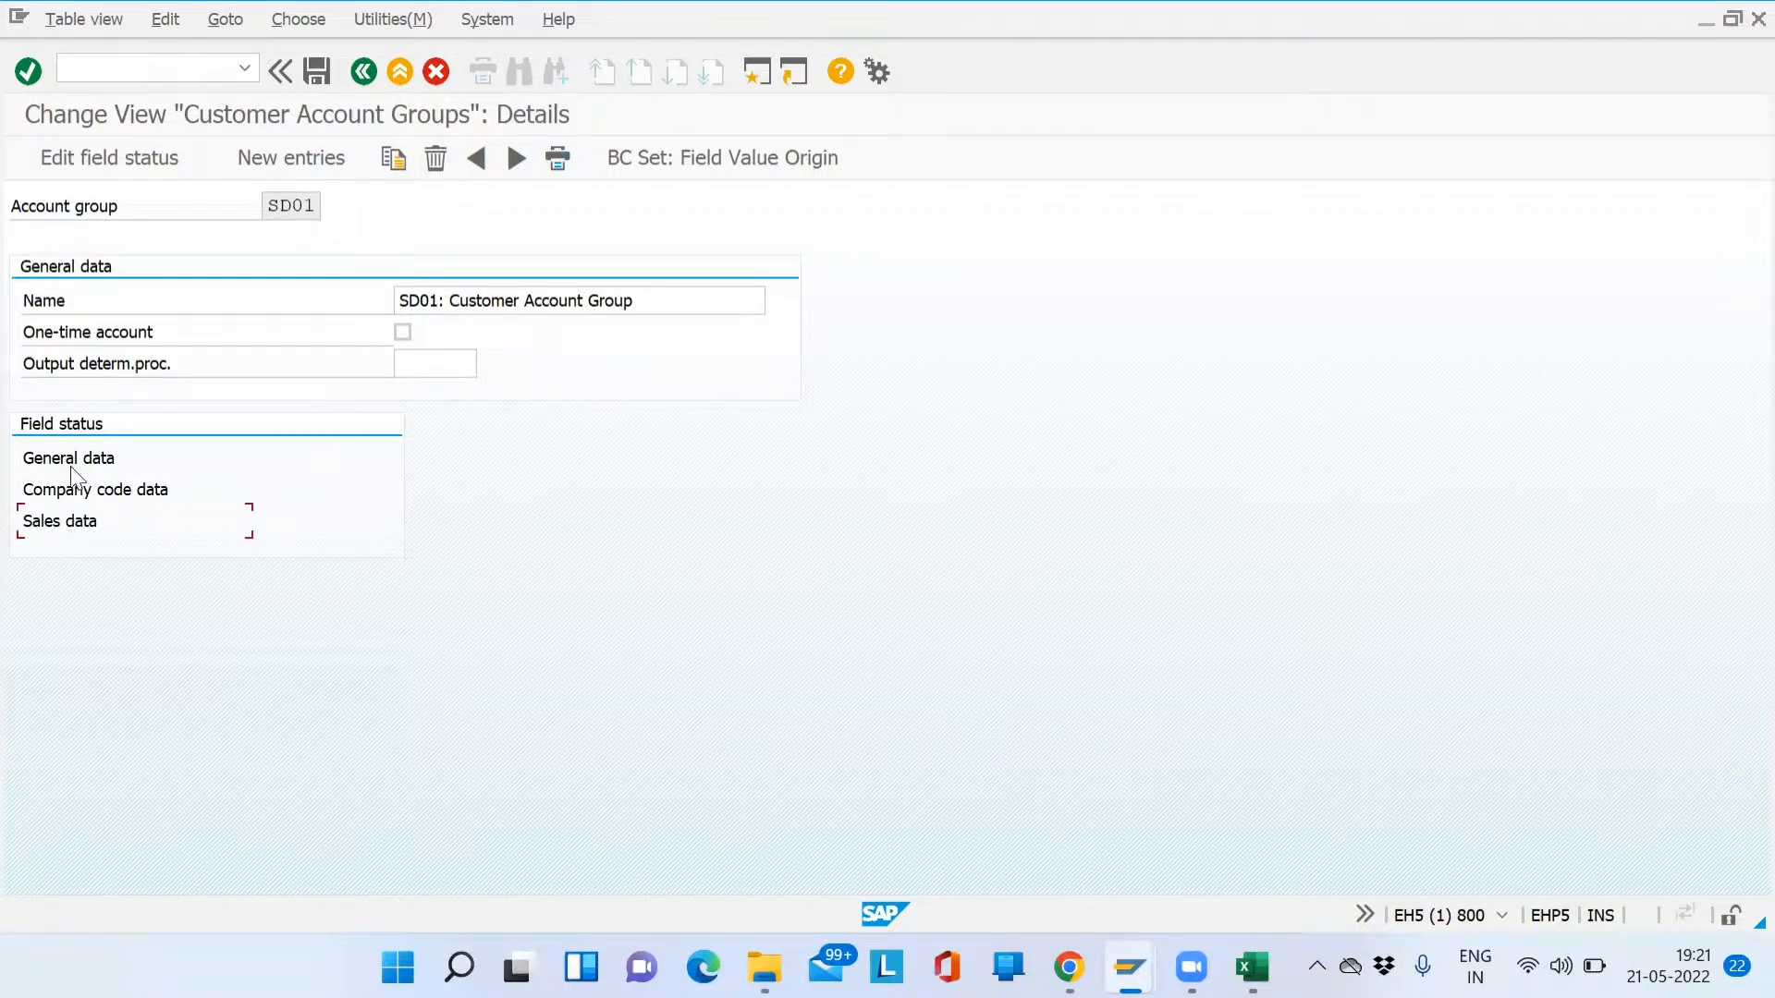
Start central customer creation with transaction XD01 in a new SAP session
click(756, 69)
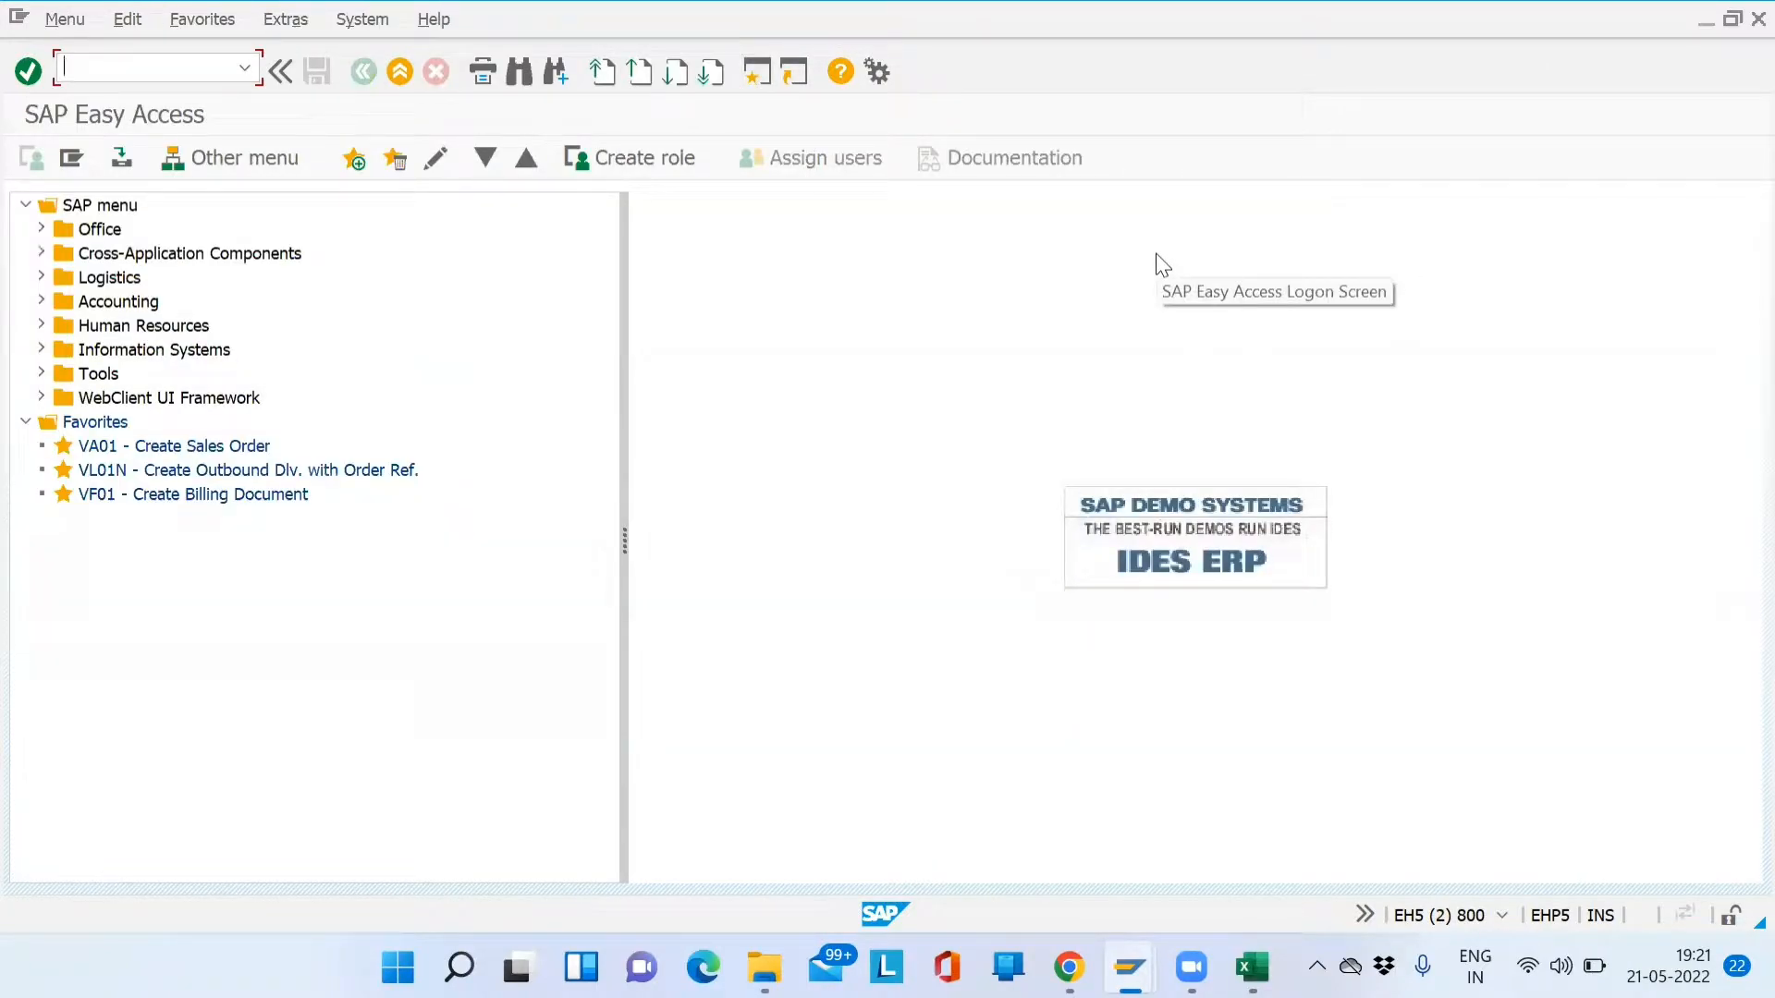
key(alt+Tab)
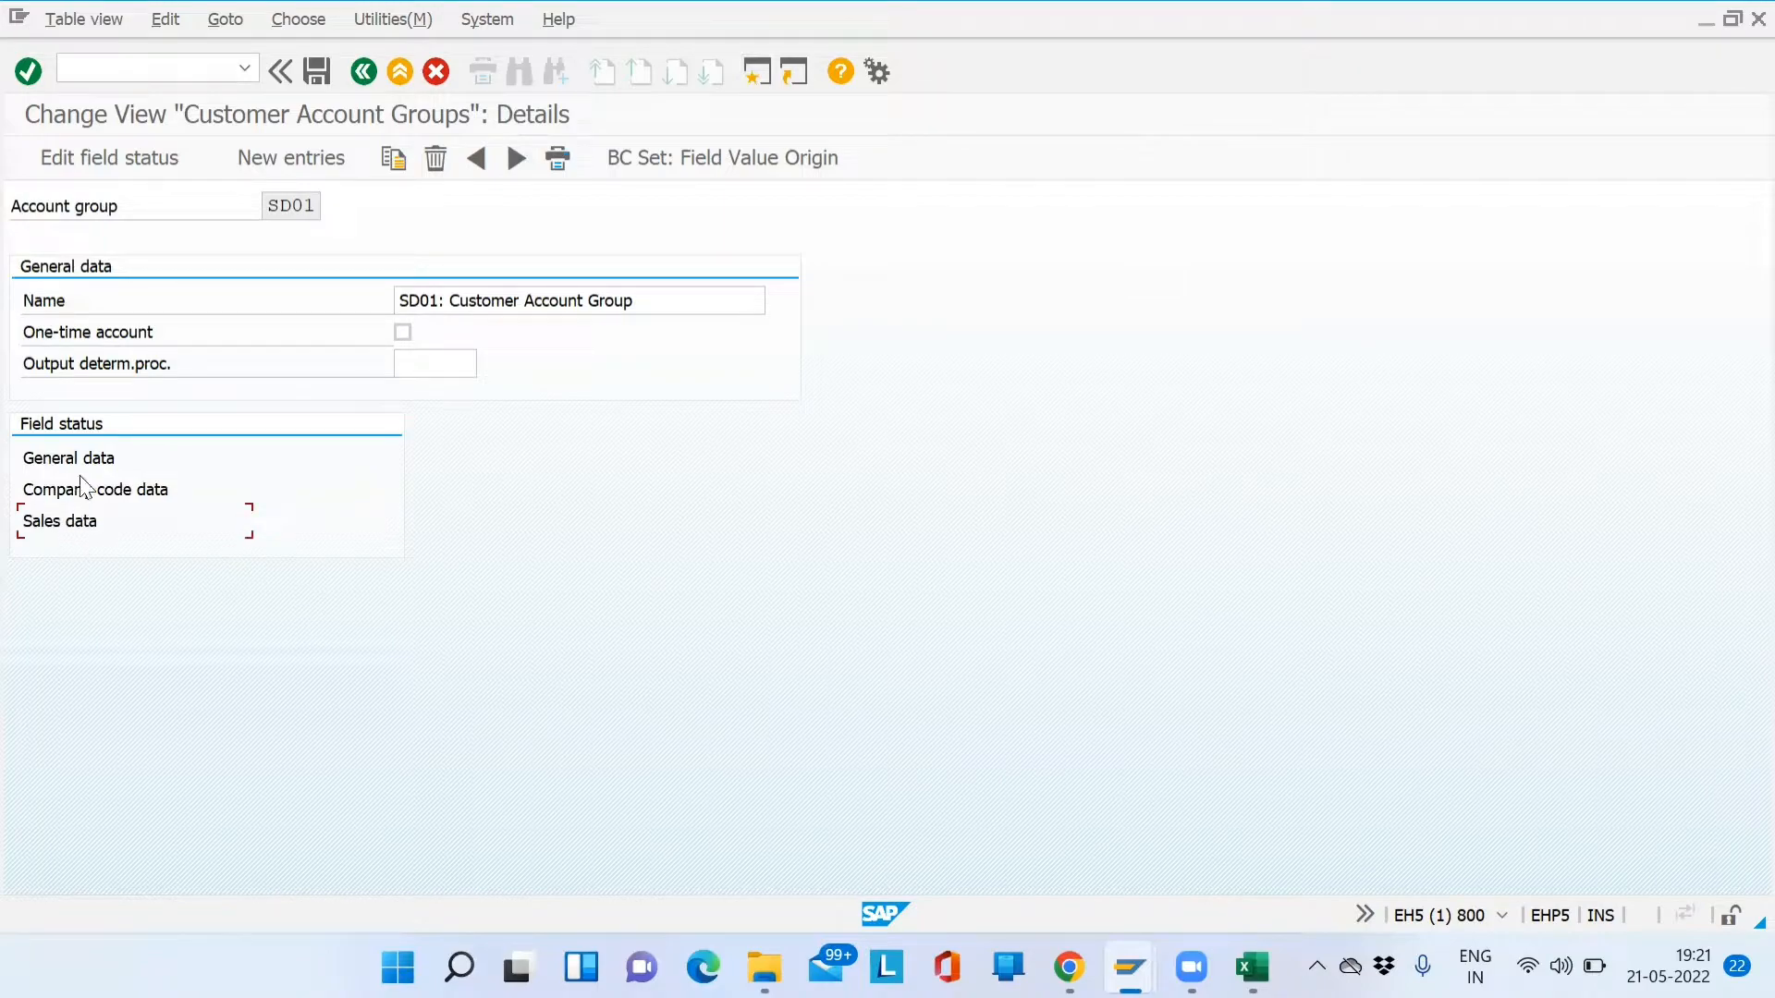
key(alt+Tab)
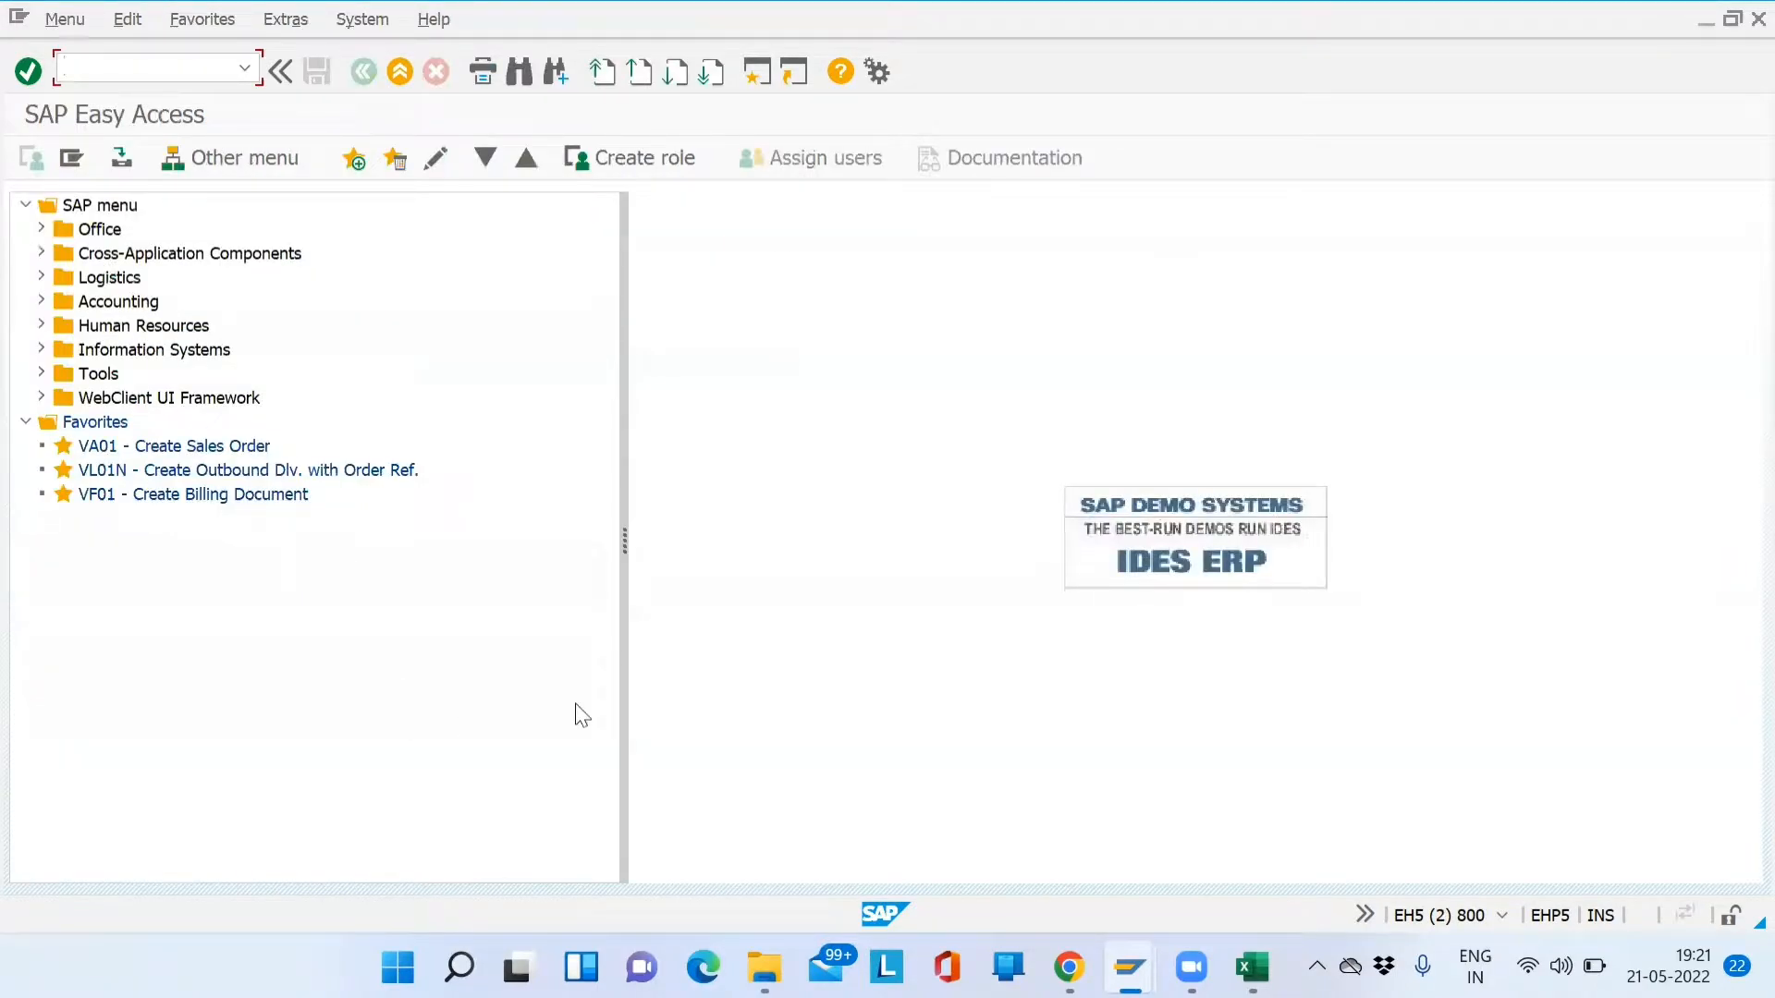
text(xd01)
double_click(74, 79)
key(Return)
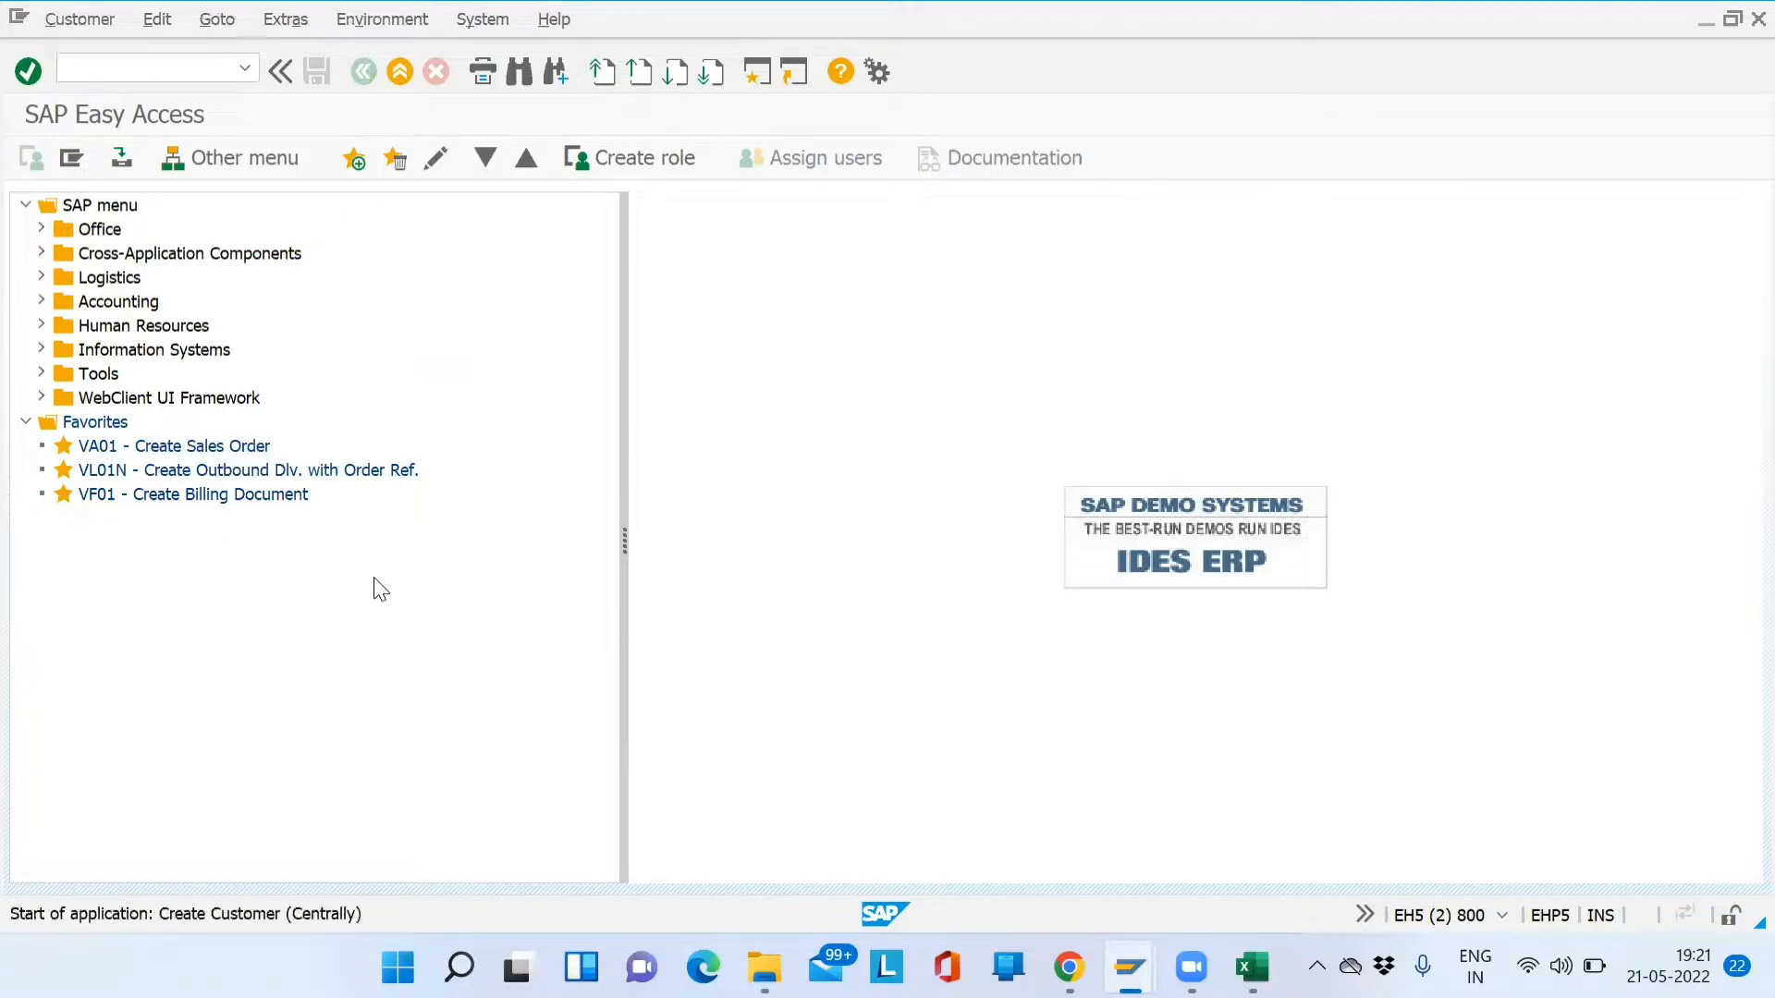
Select account group SD01: Customer Account Group for the new customer and set the company code to SD01
click(686, 250)
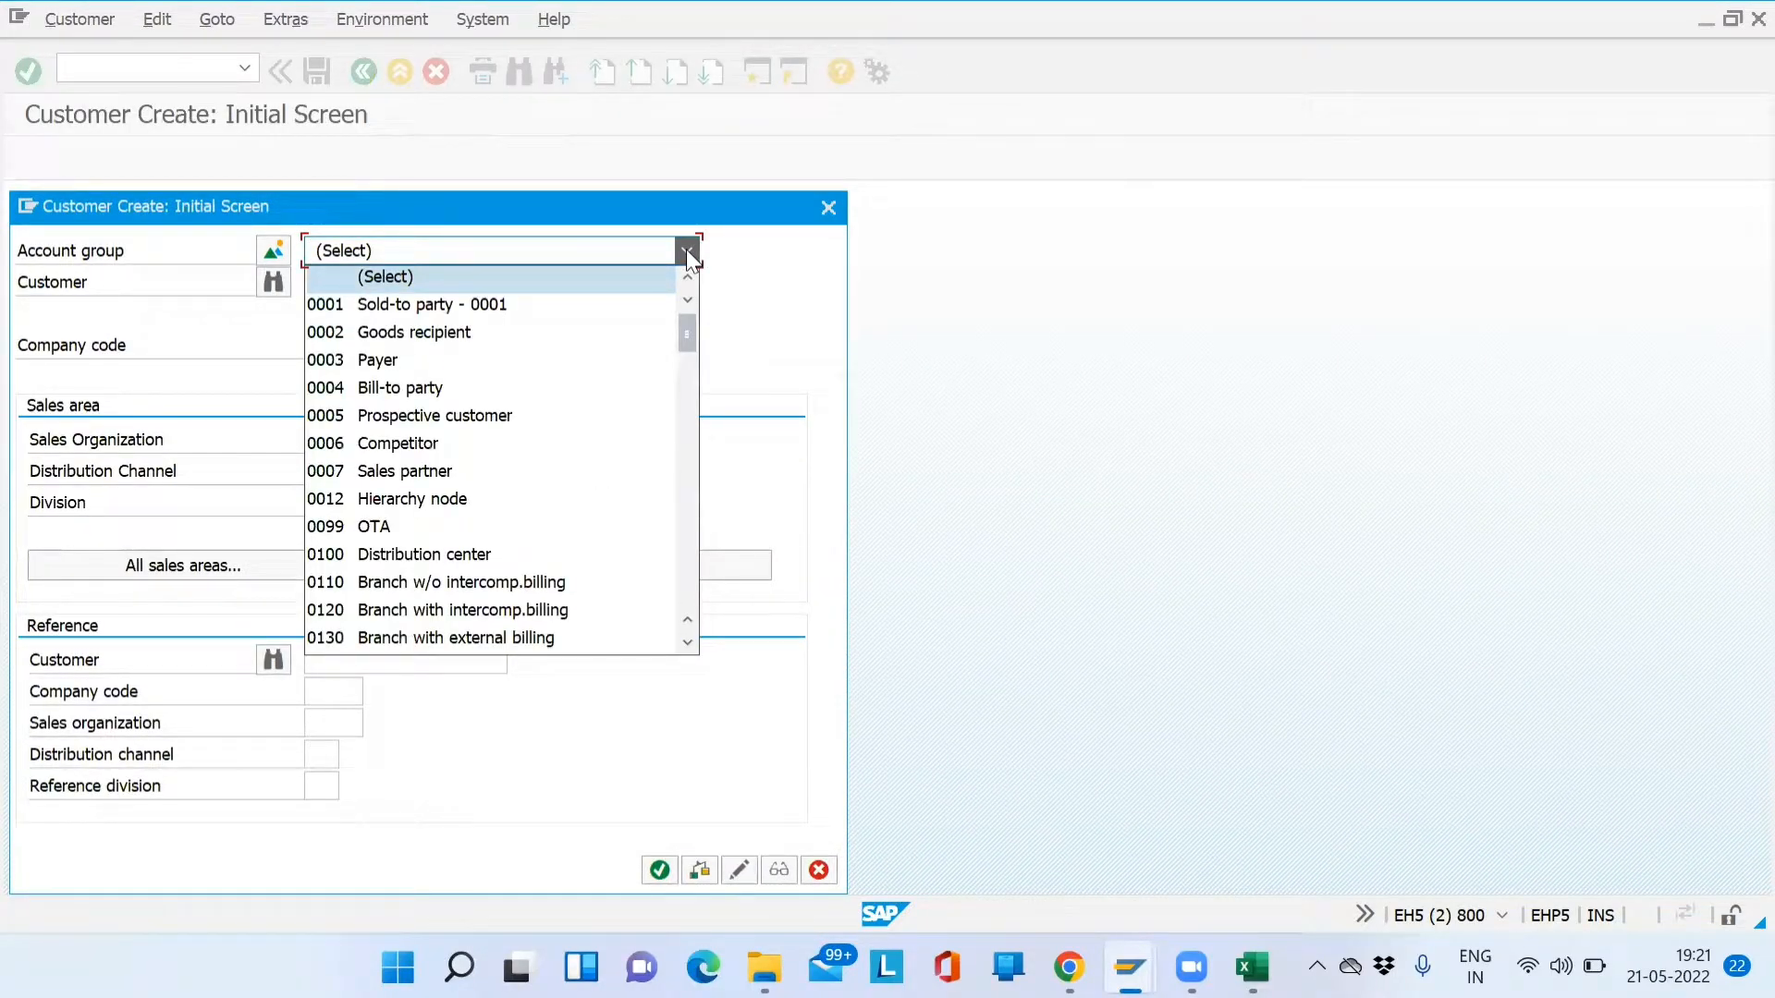
key(s)
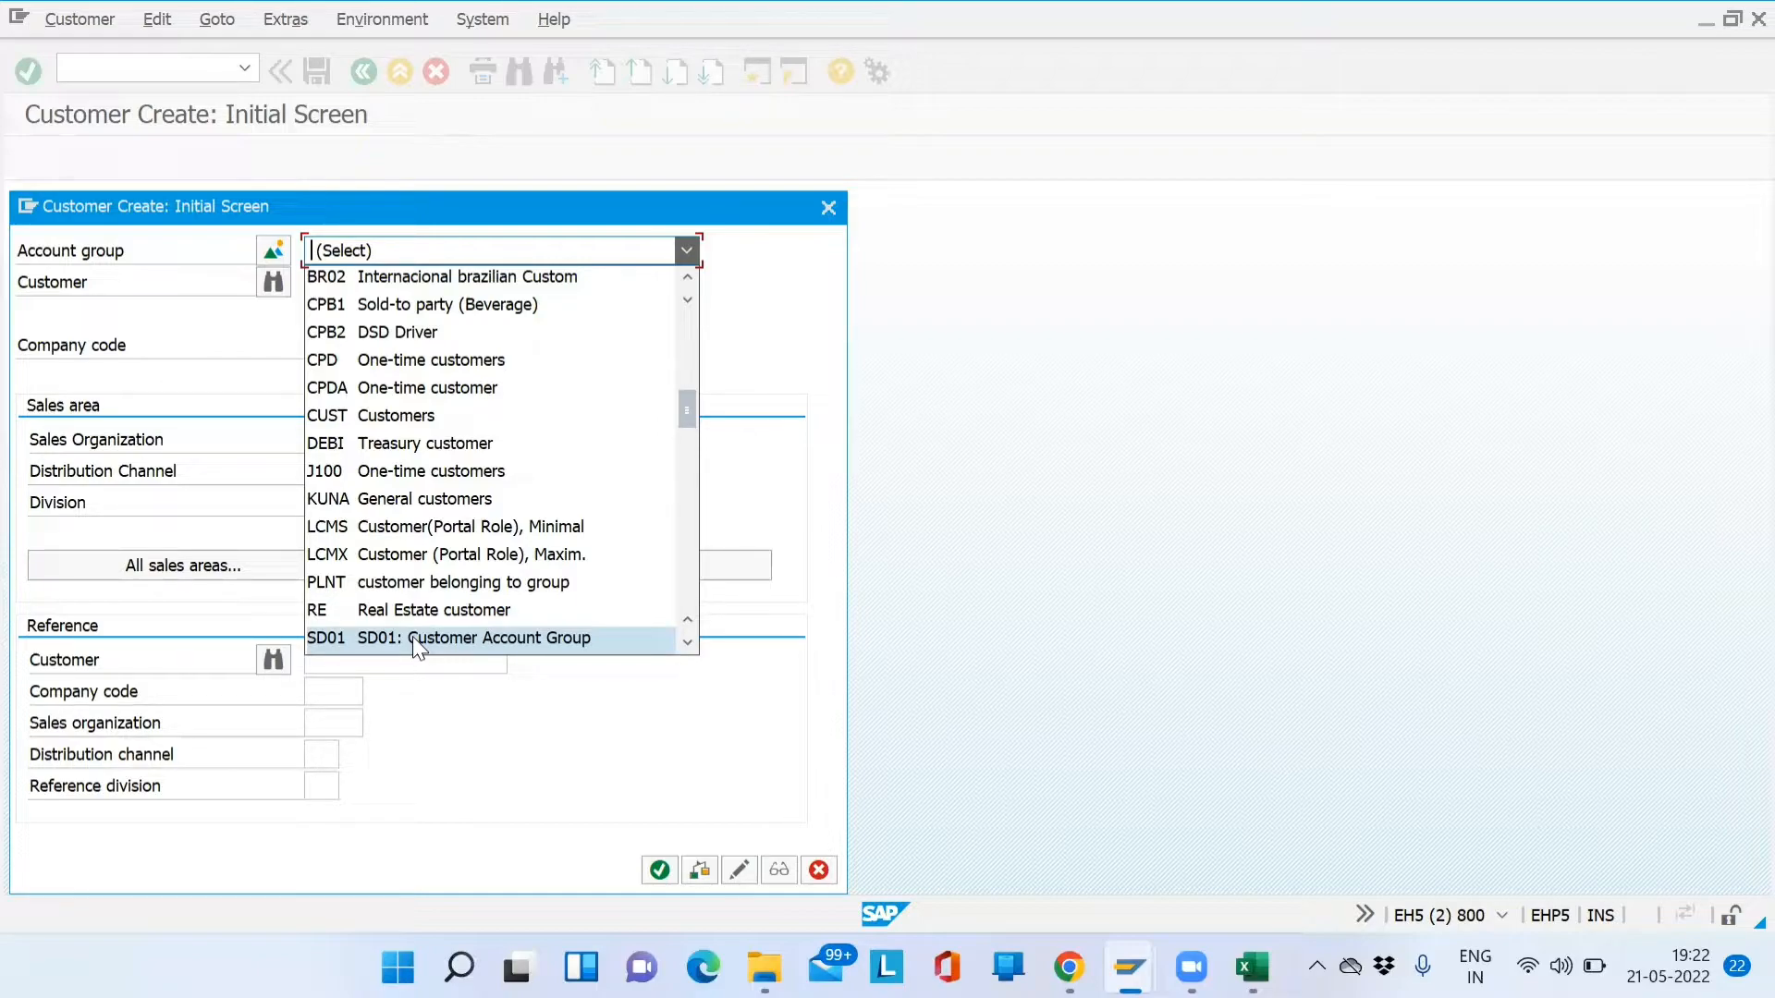
click(416, 642)
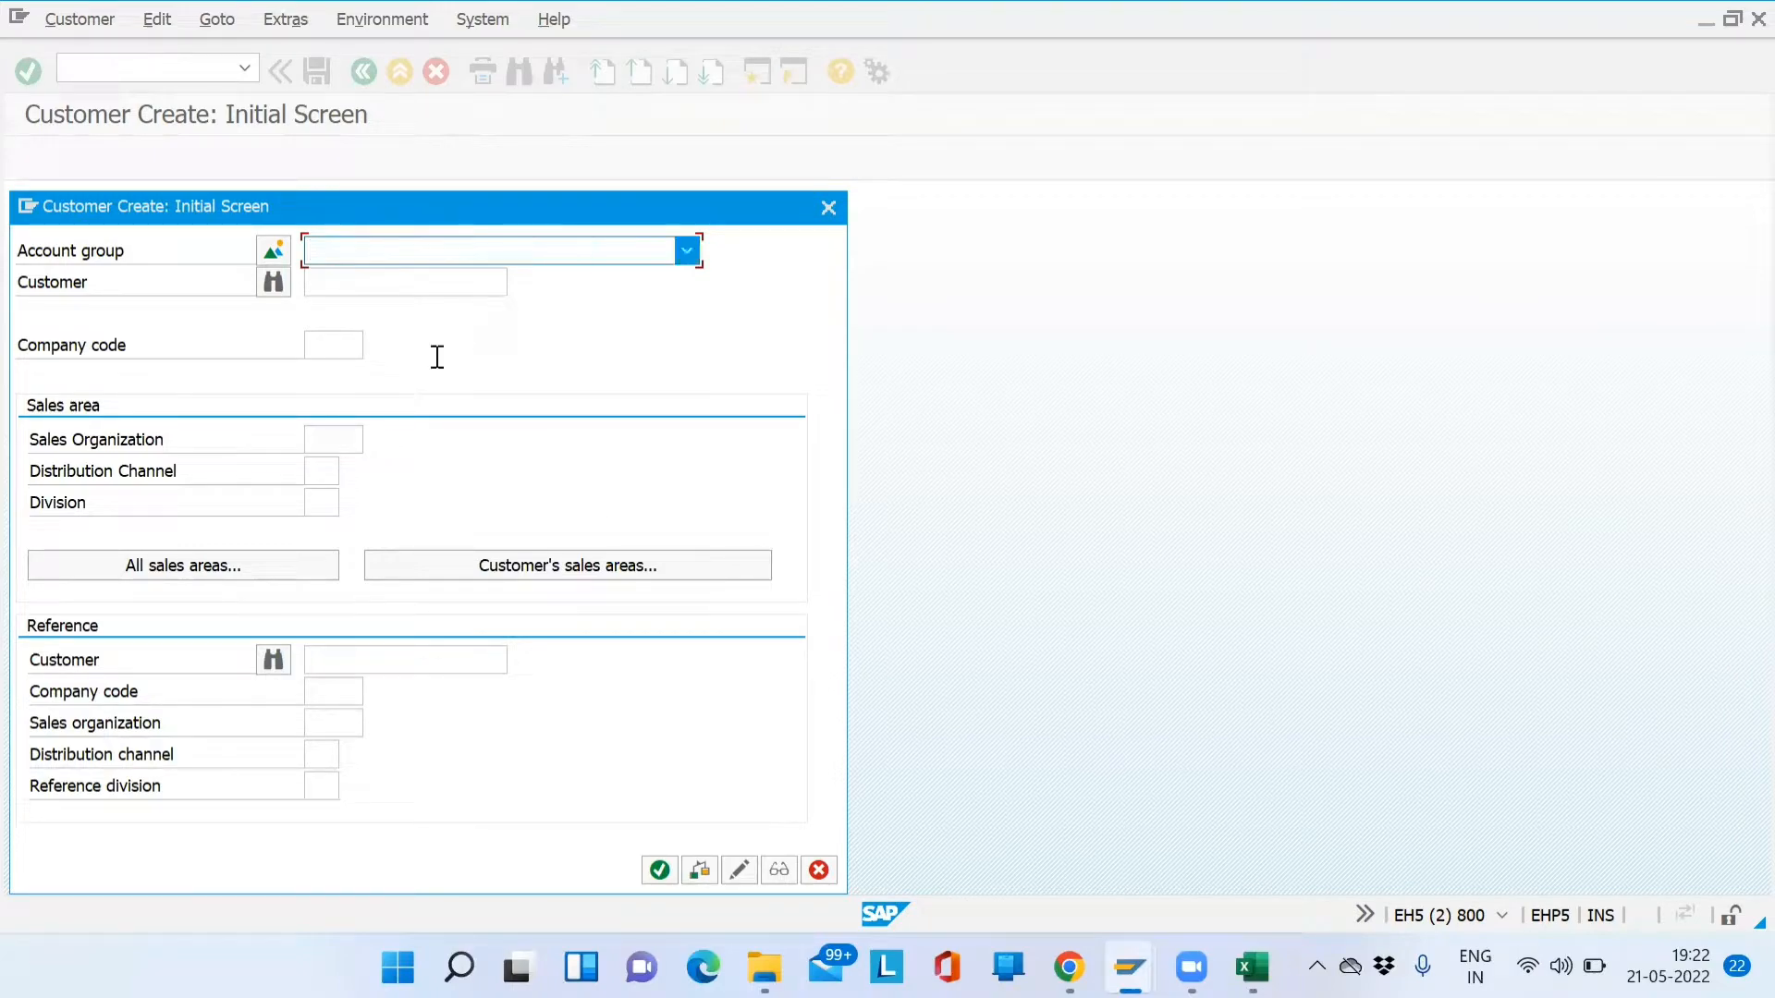
click(337, 345)
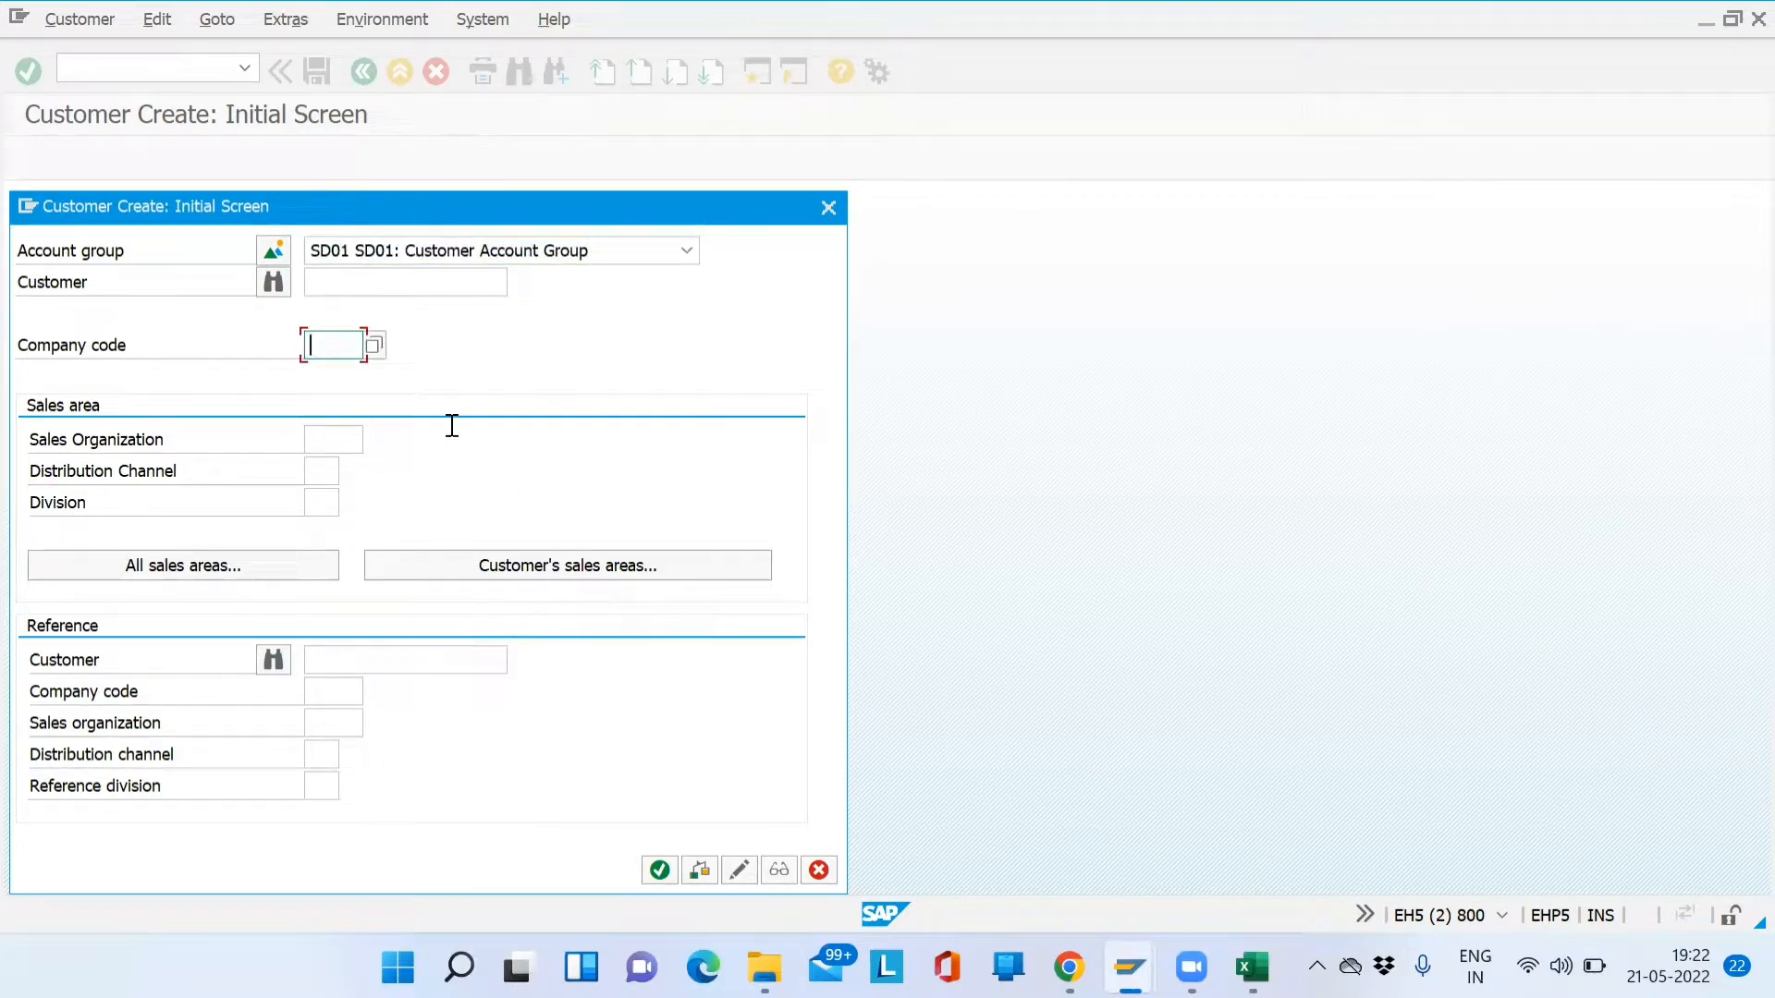
text(SD01)
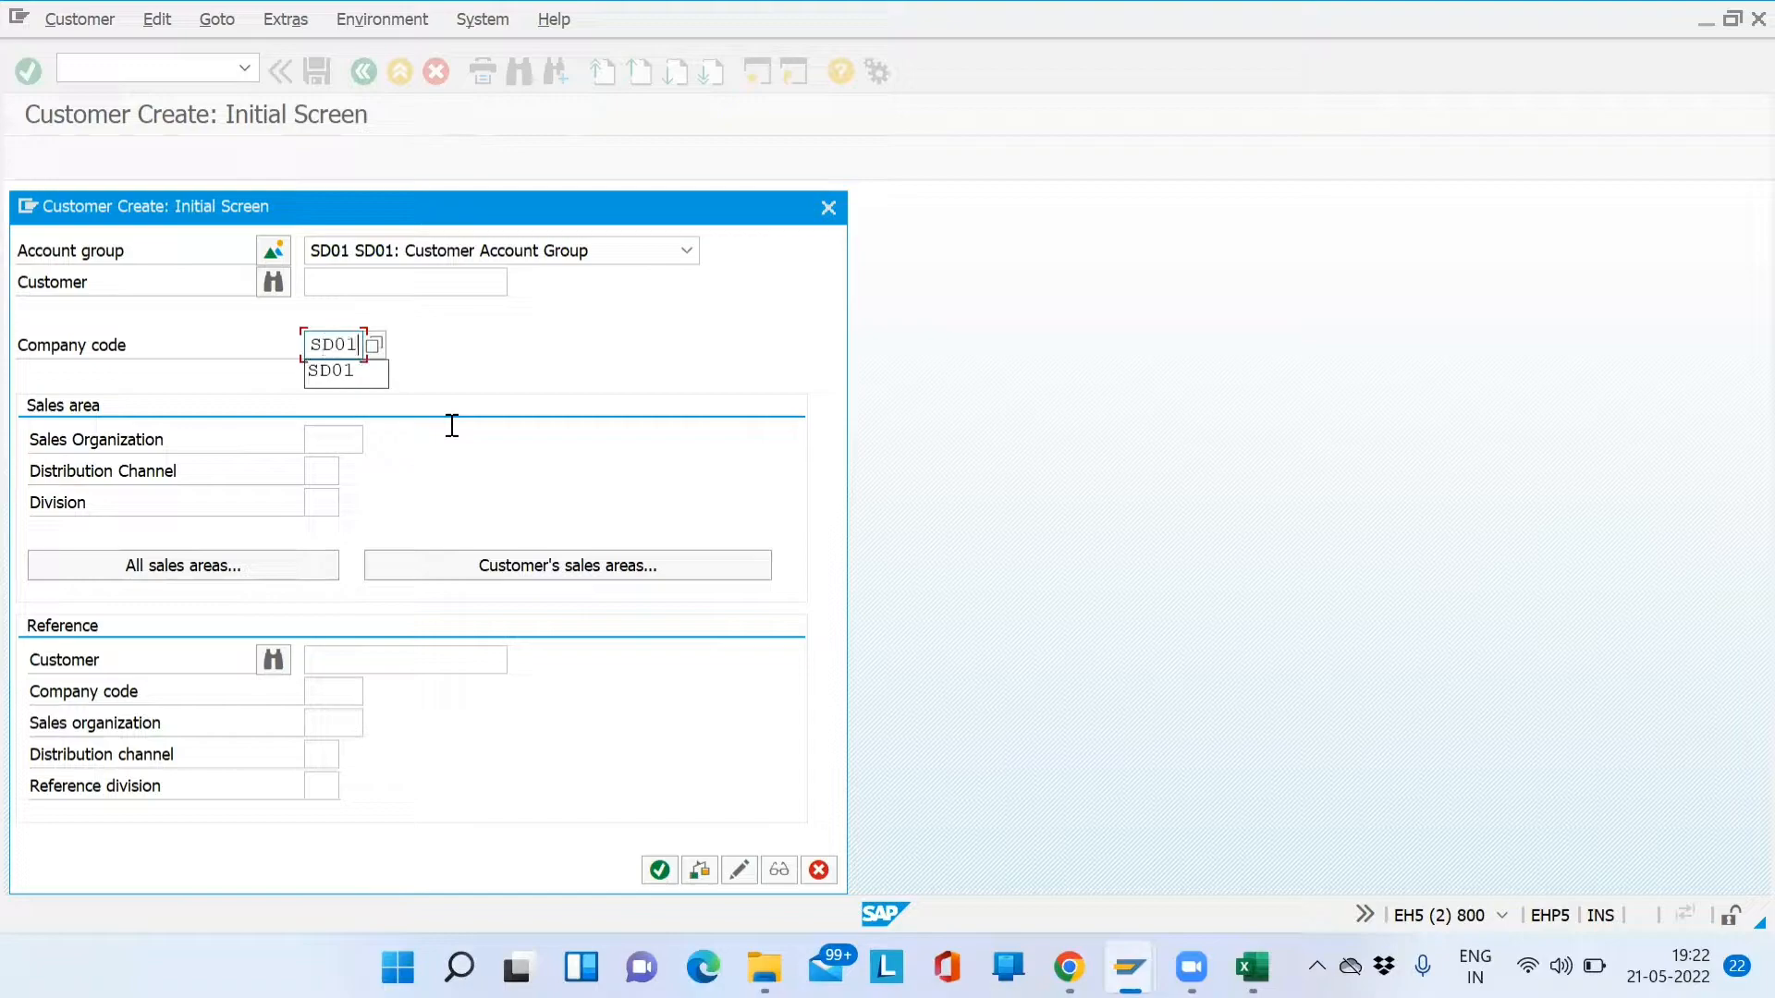
key(Tab)
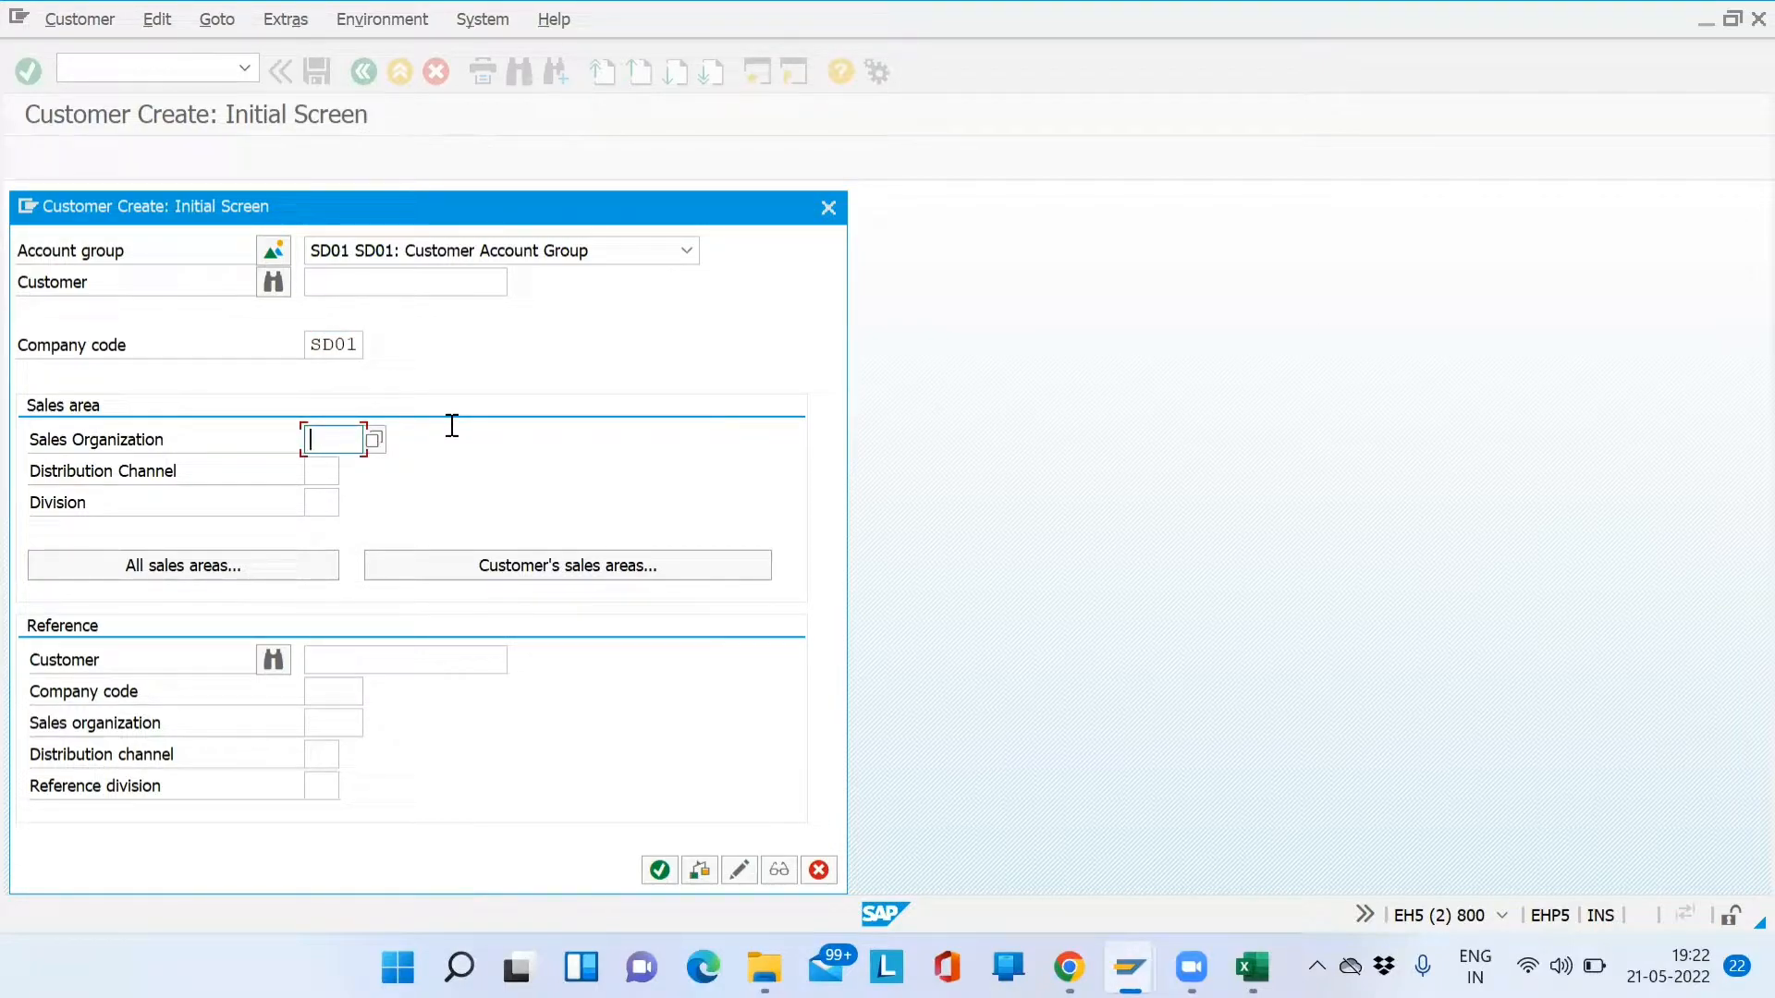
Set the customer's sales area to sales organization SD01, distribution channel DM and division 02
text(SD01)
key(Tab)
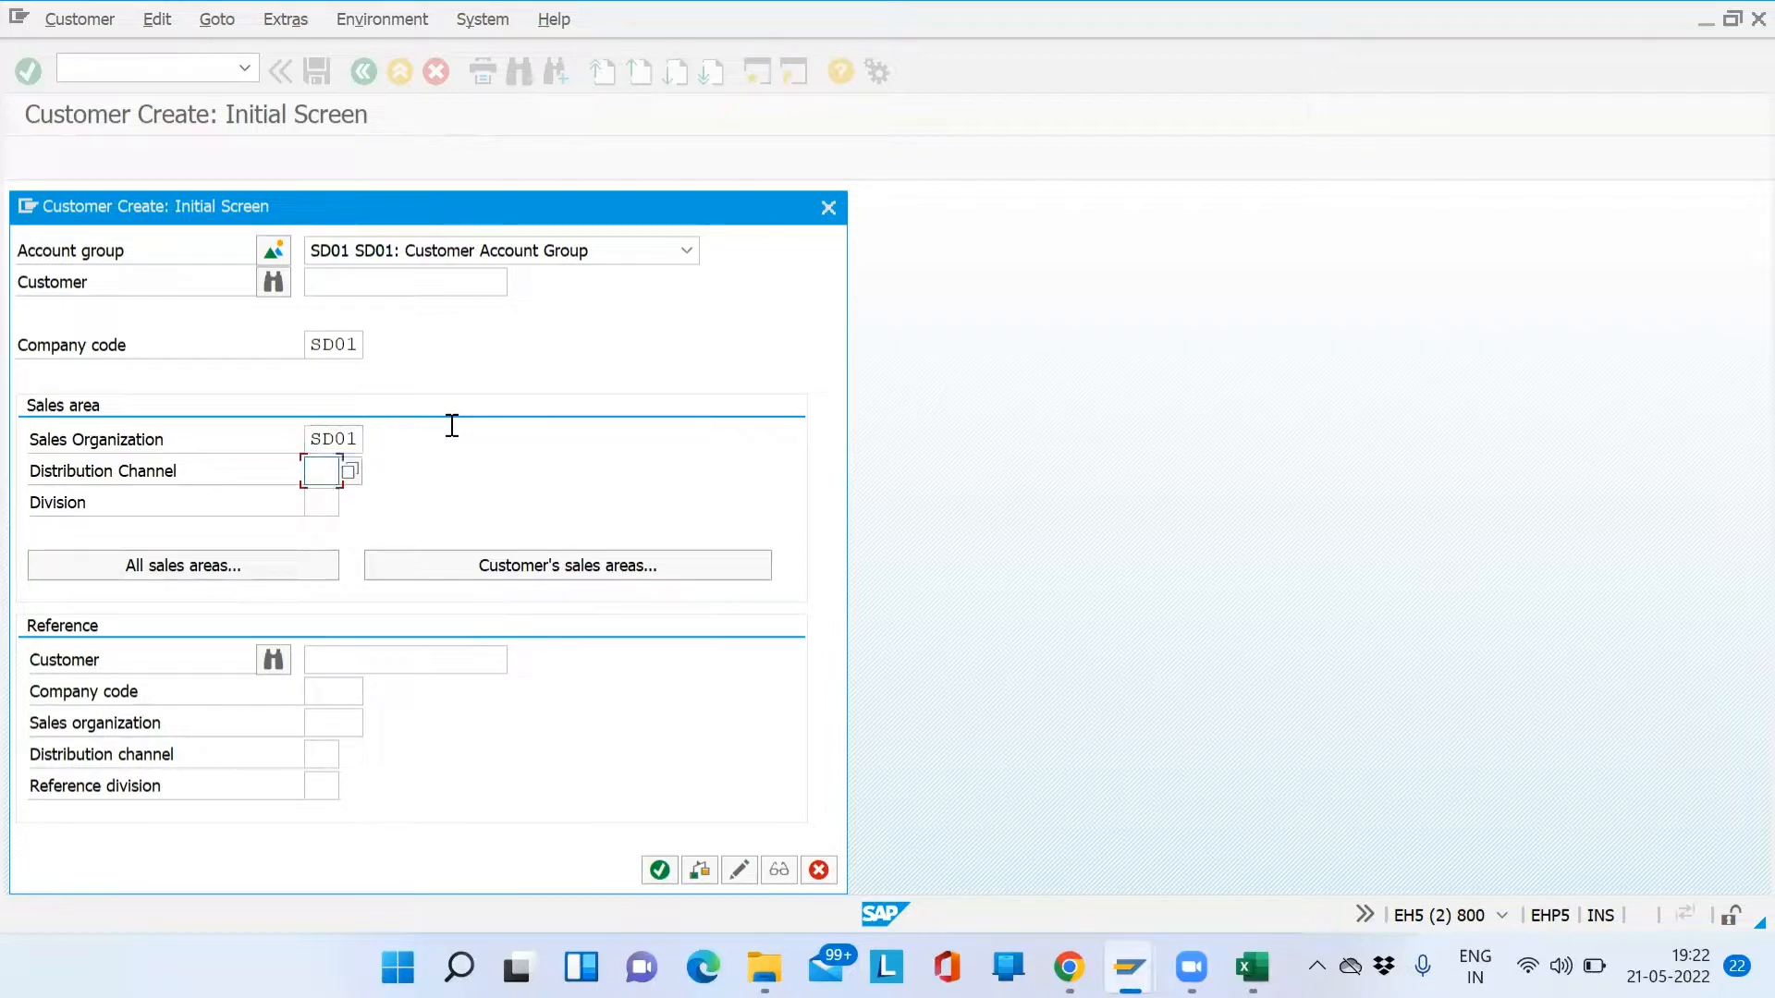
text(DM)
key(Tab)
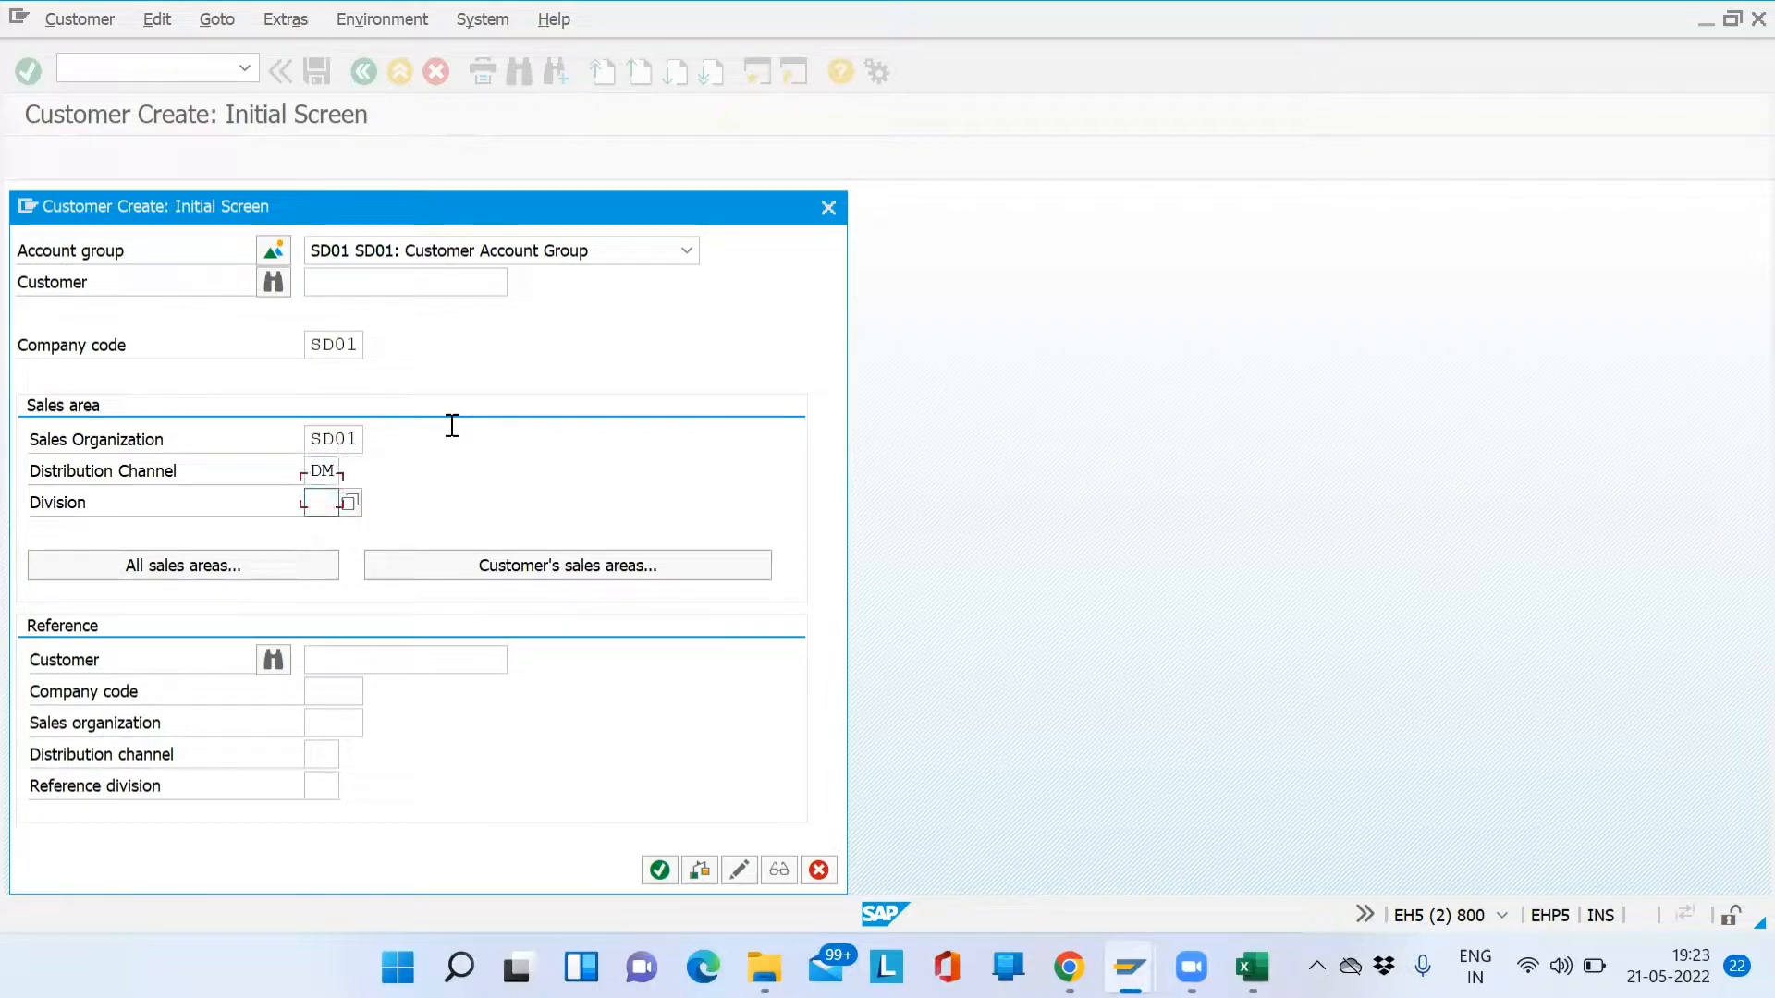
text(02)
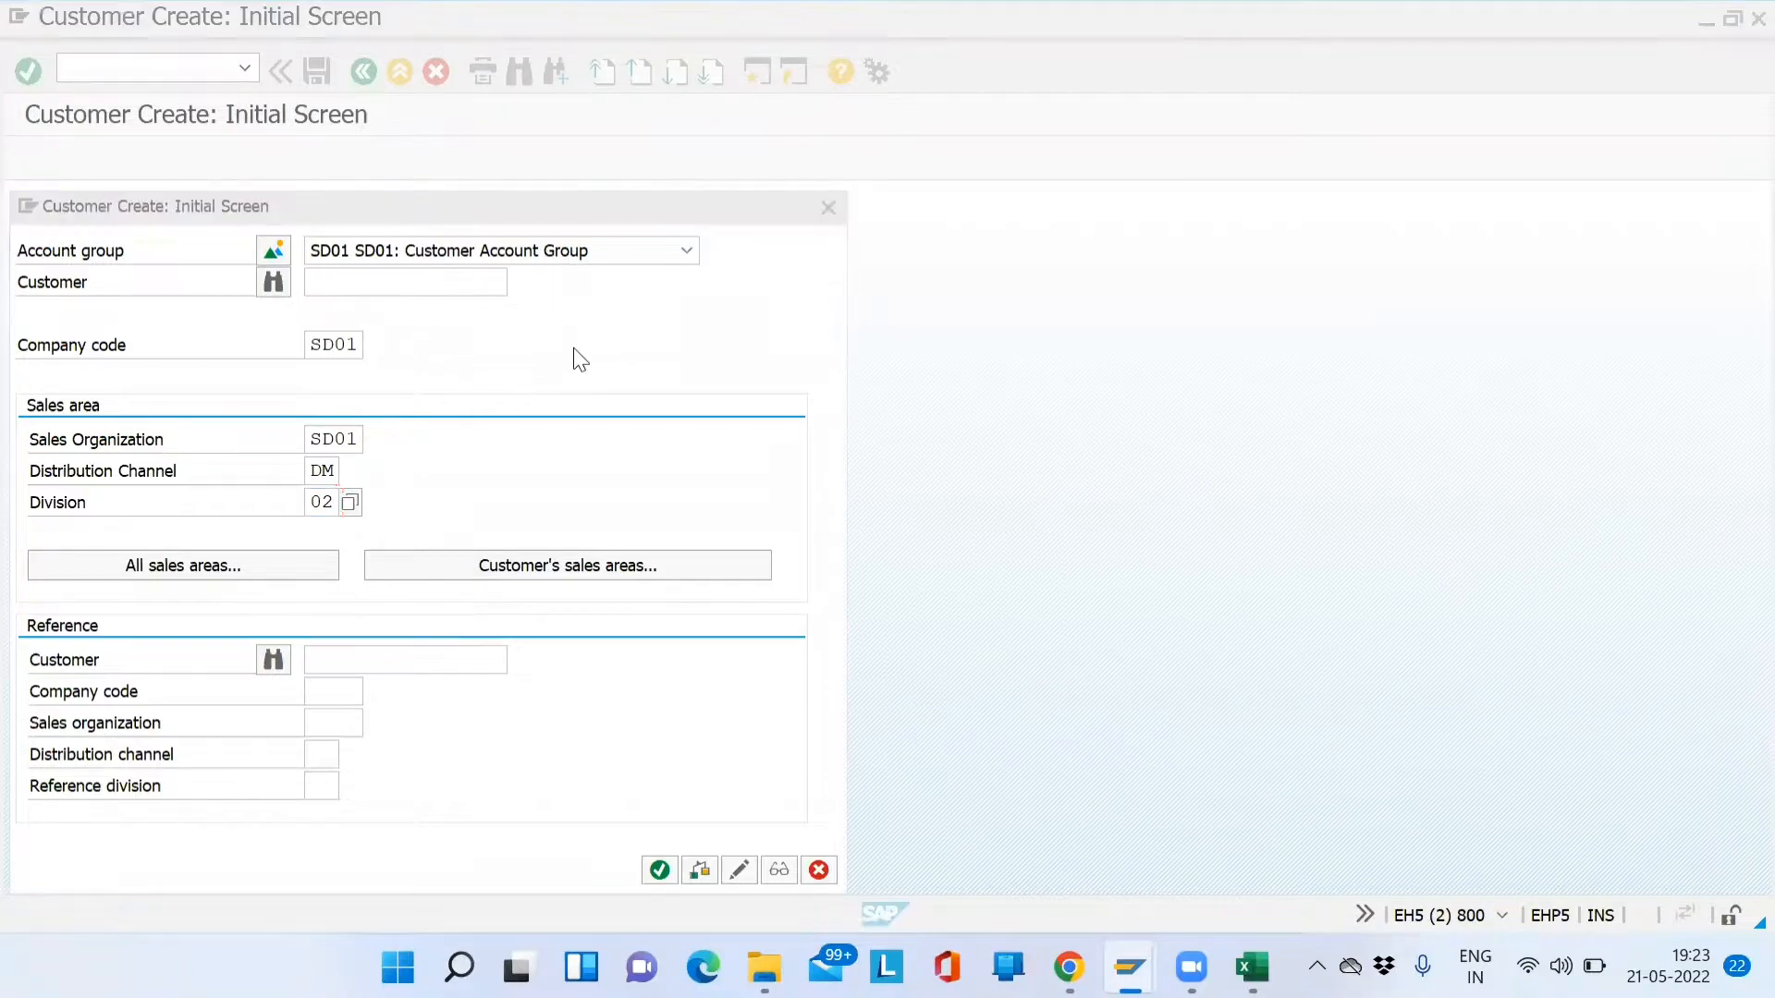
Switch to the SD Training B8 workbook and examine the Customer Account Group, Number Range and number range assignment rows under Customer Master
key(alt+Tab)
key(Tab)
key(Down)
key(Down)
key(Down)
key(Up)
key(Up)
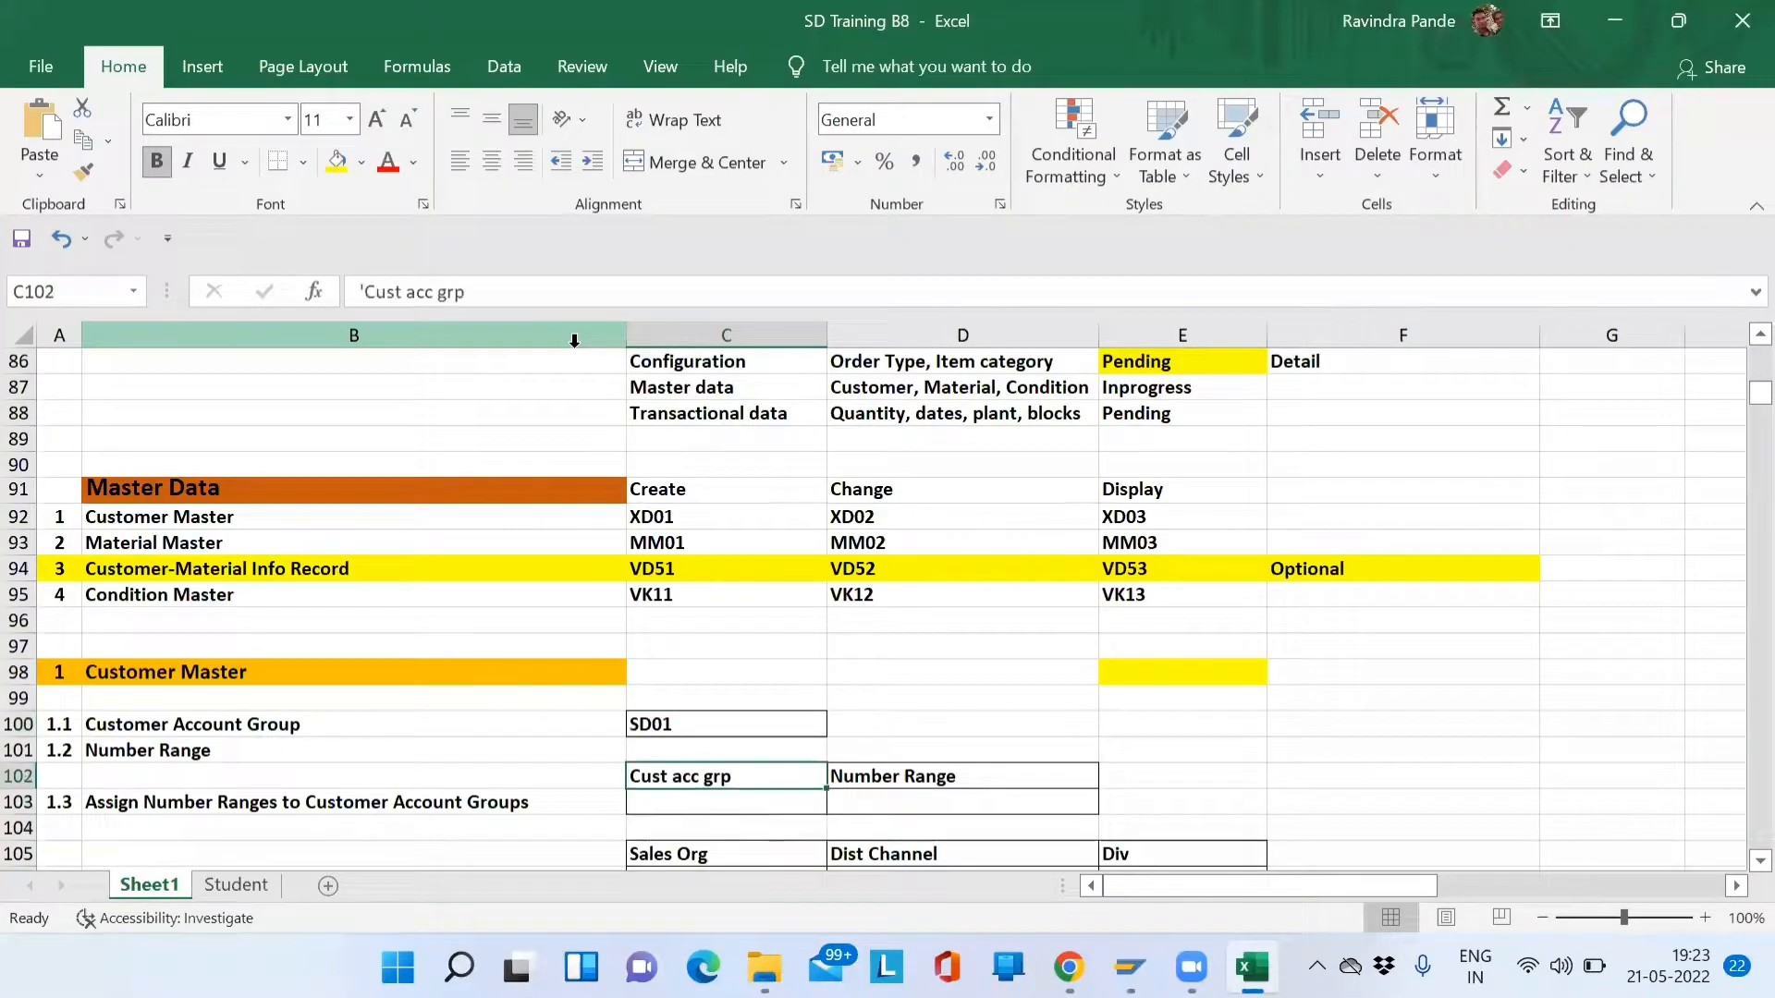
key(Left)
key(Up)
key(Left)
key(Right)
key(Right)
key(Down)
key(Down)
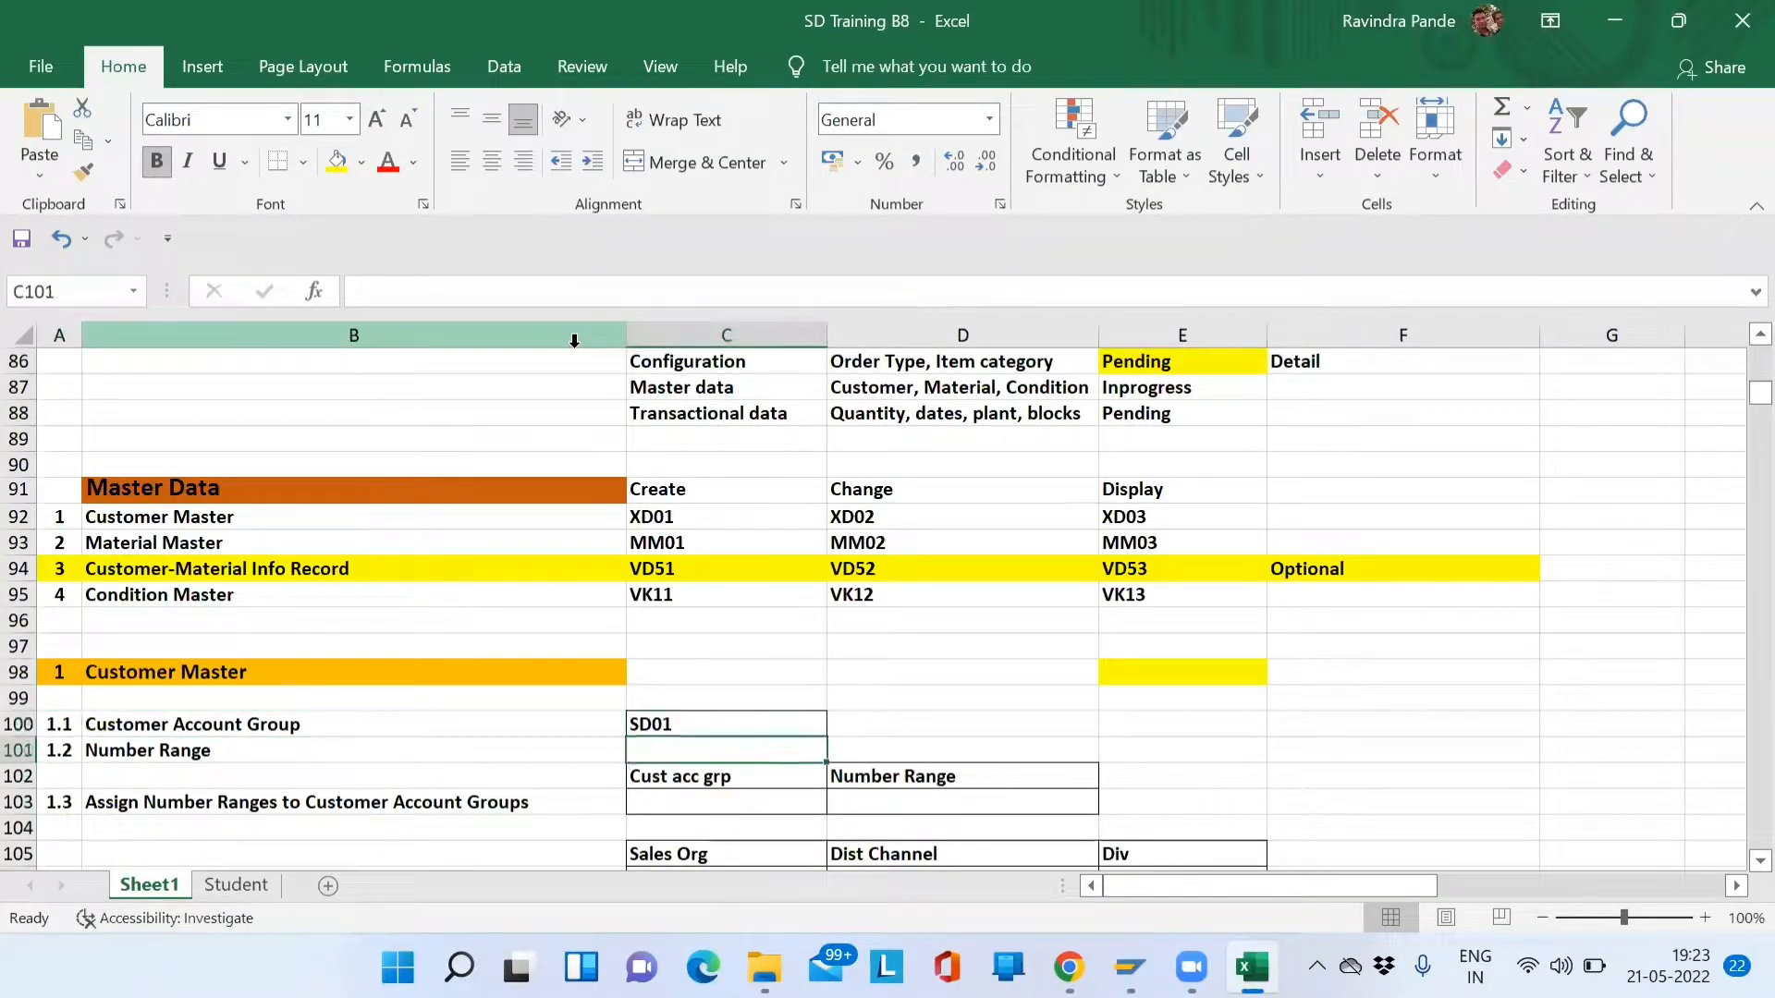
key(Up)
key(Left)
key(Left)
key(Right)
key(Right)
key(Down)
key(Down)
key(Down)
key(Down)
key(Up)
key(Up)
key(Up)
key(shift+Down)
key(shift+Right)
key(shift+Left)
key(shift+Up)
Return to customer creation in SAP, continue from the initial screen to the general data, and go into the Name field
key(alt+Tab)
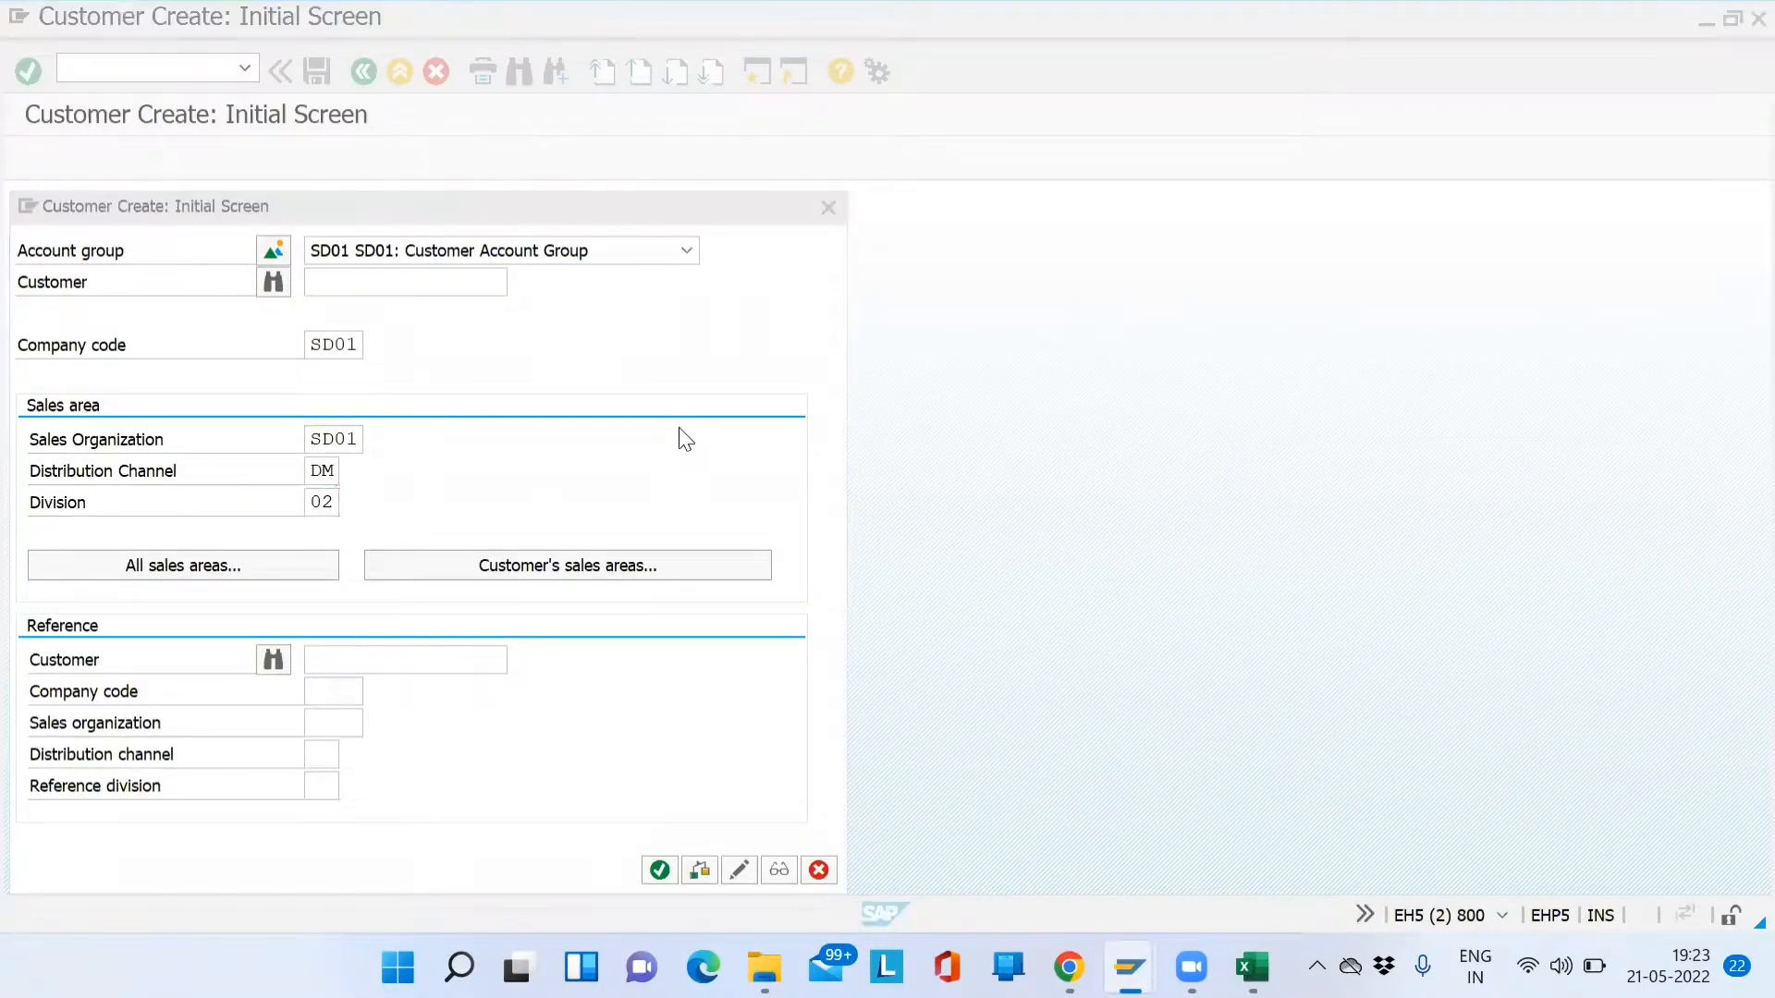
key(alt+Tab)
key(Tab)
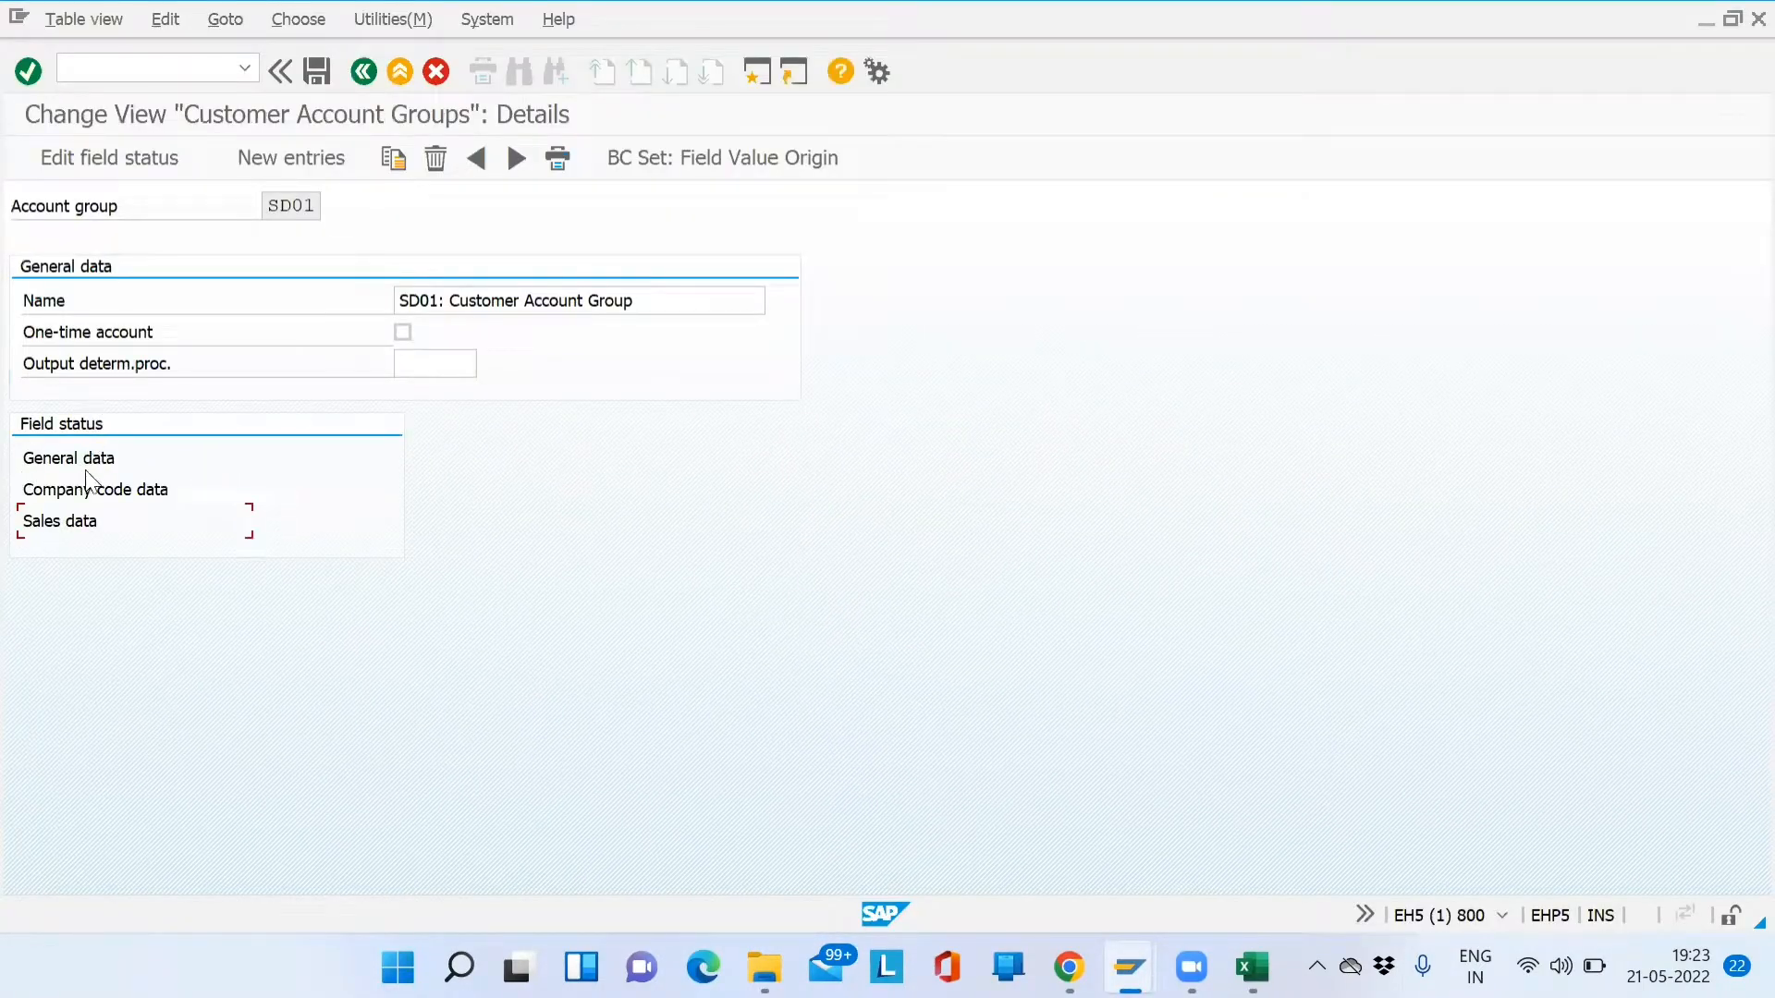
key(alt+Tab)
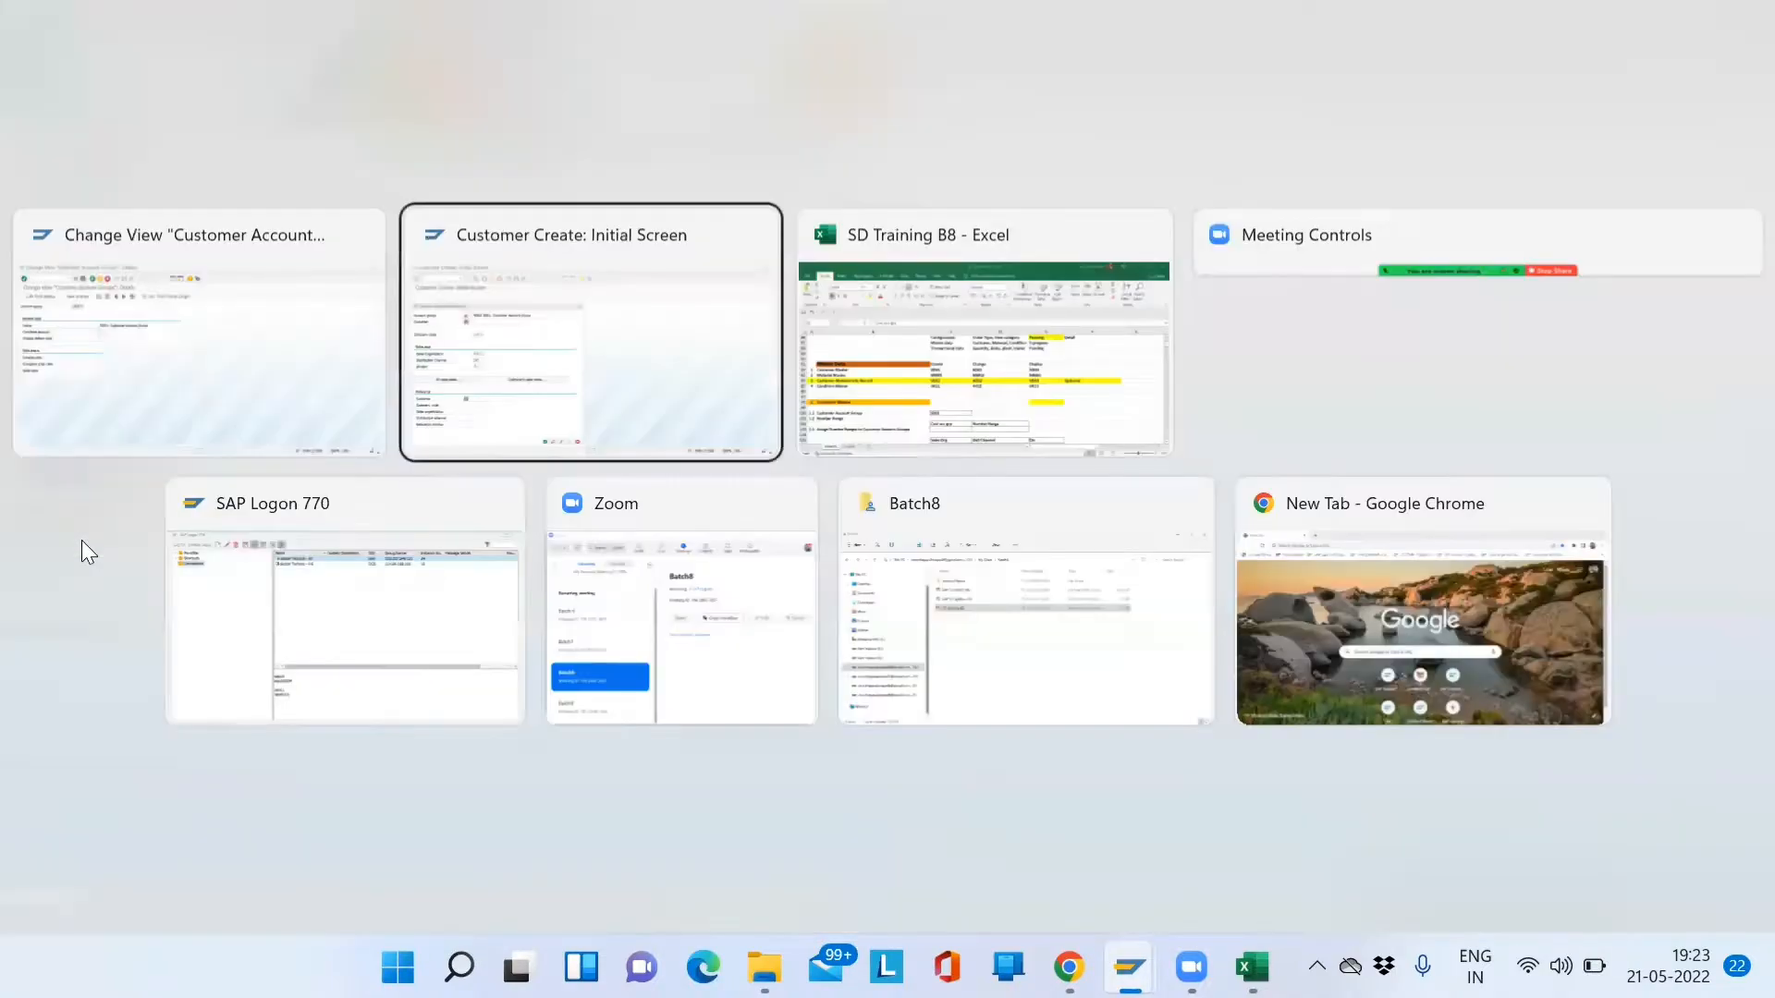
key(Return)
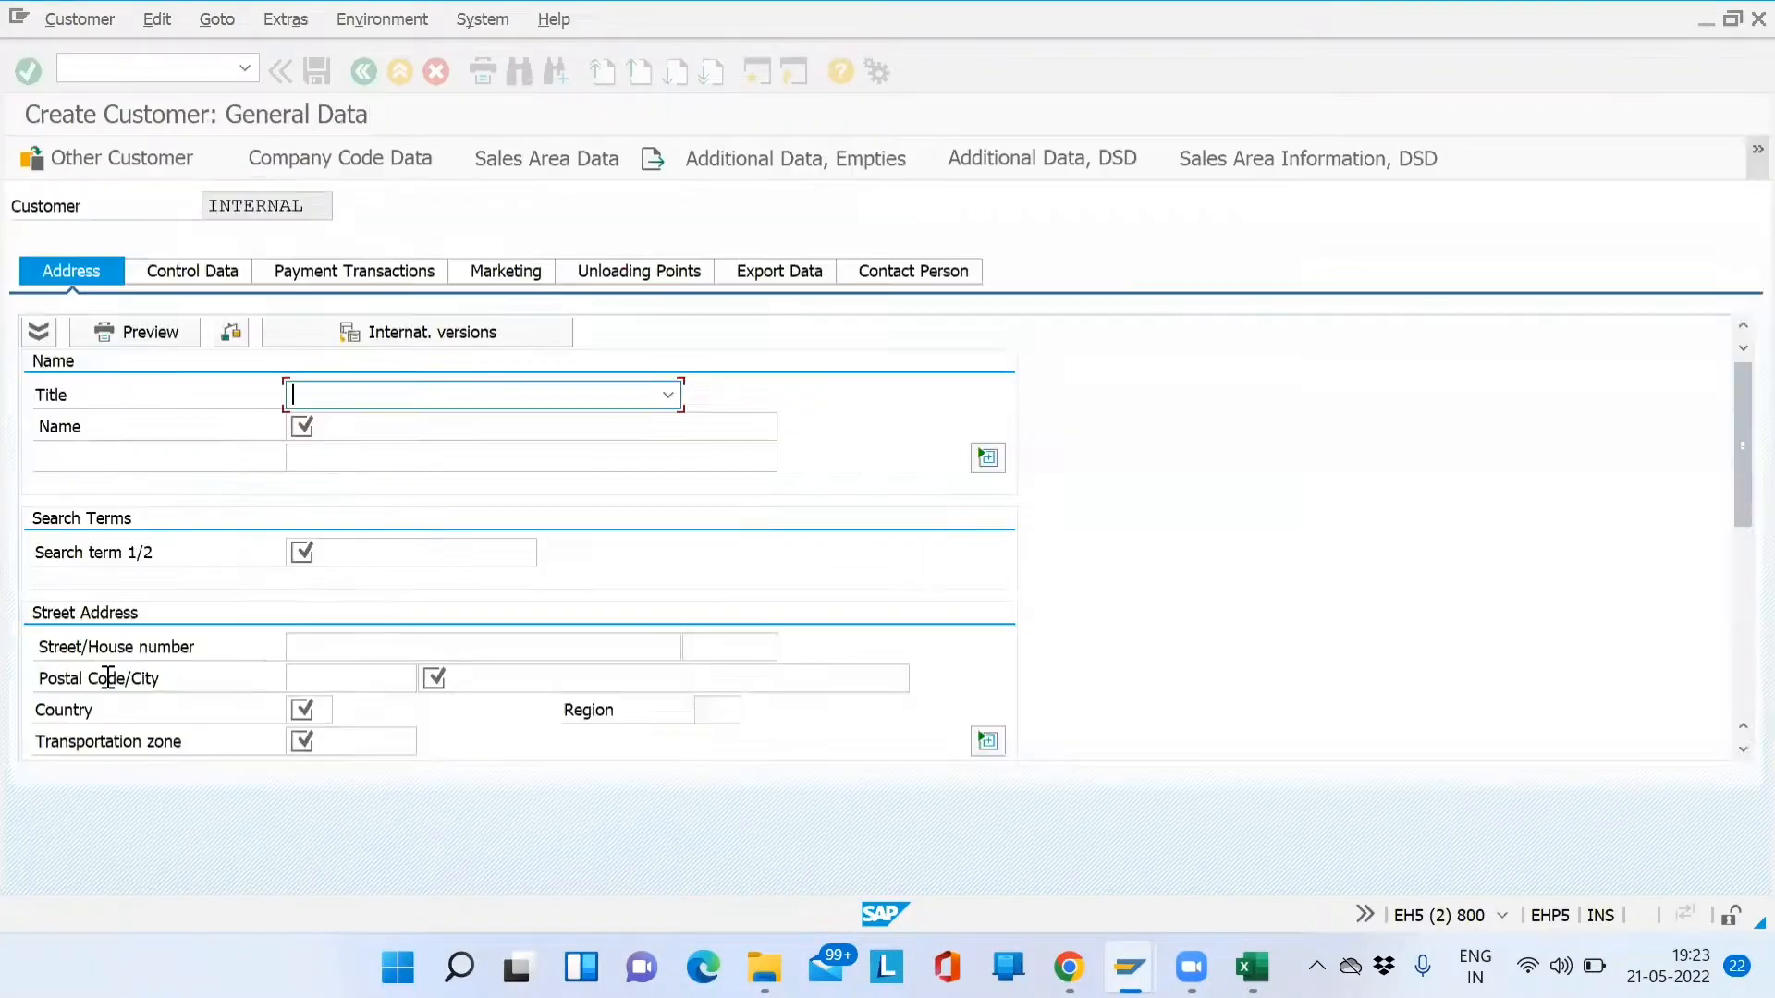
click(333, 421)
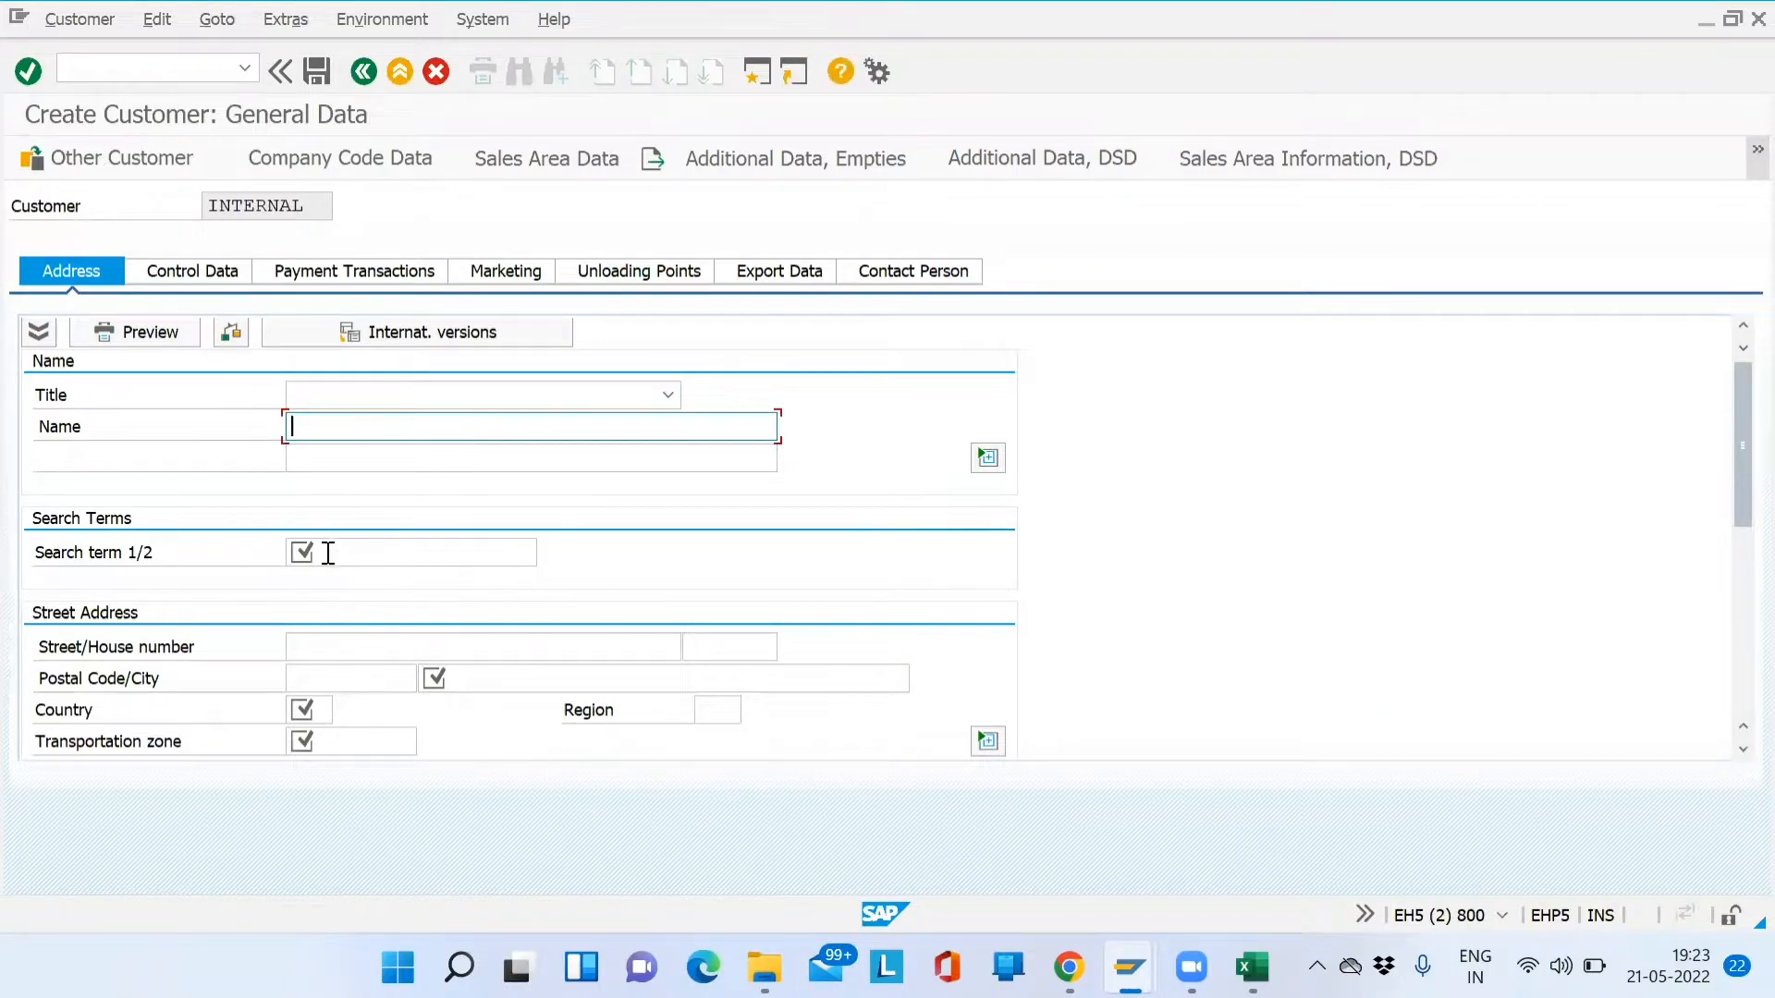
Examine the Name and Search term fields in the new customer's address data
click(330, 550)
click(360, 429)
click(337, 462)
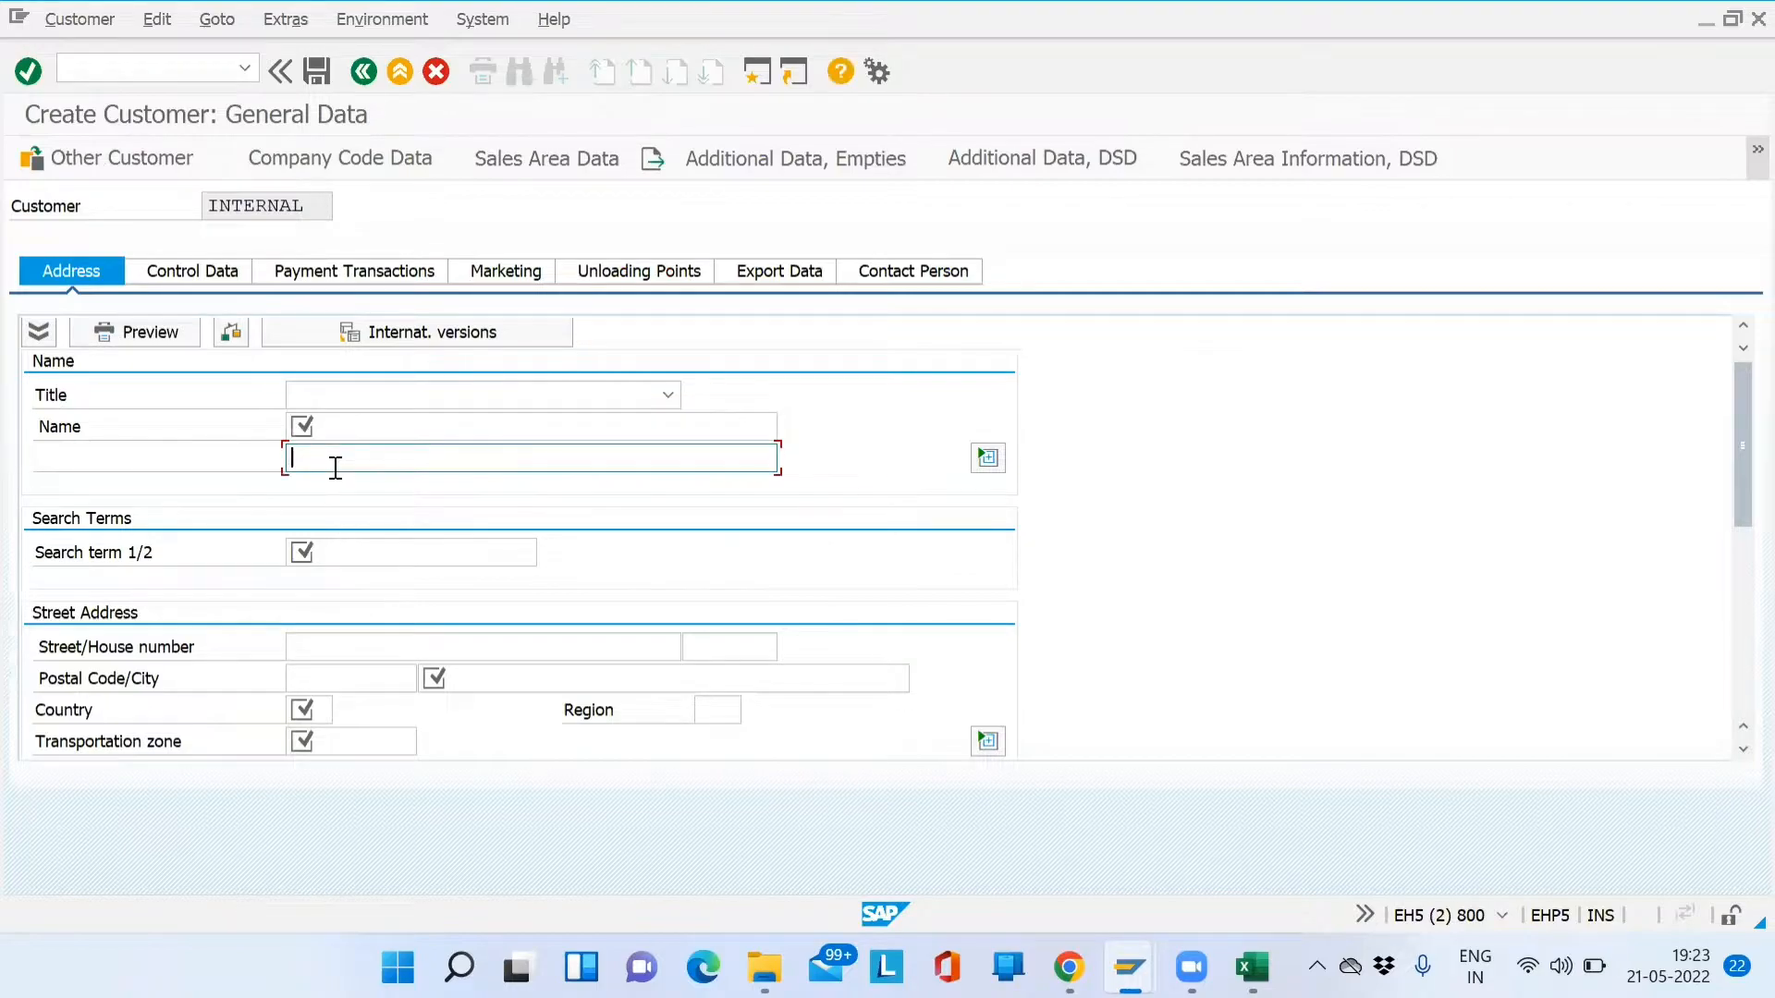
click(364, 560)
Switch to the account group SD01 details and open the field status for General data
key(alt+Tab)
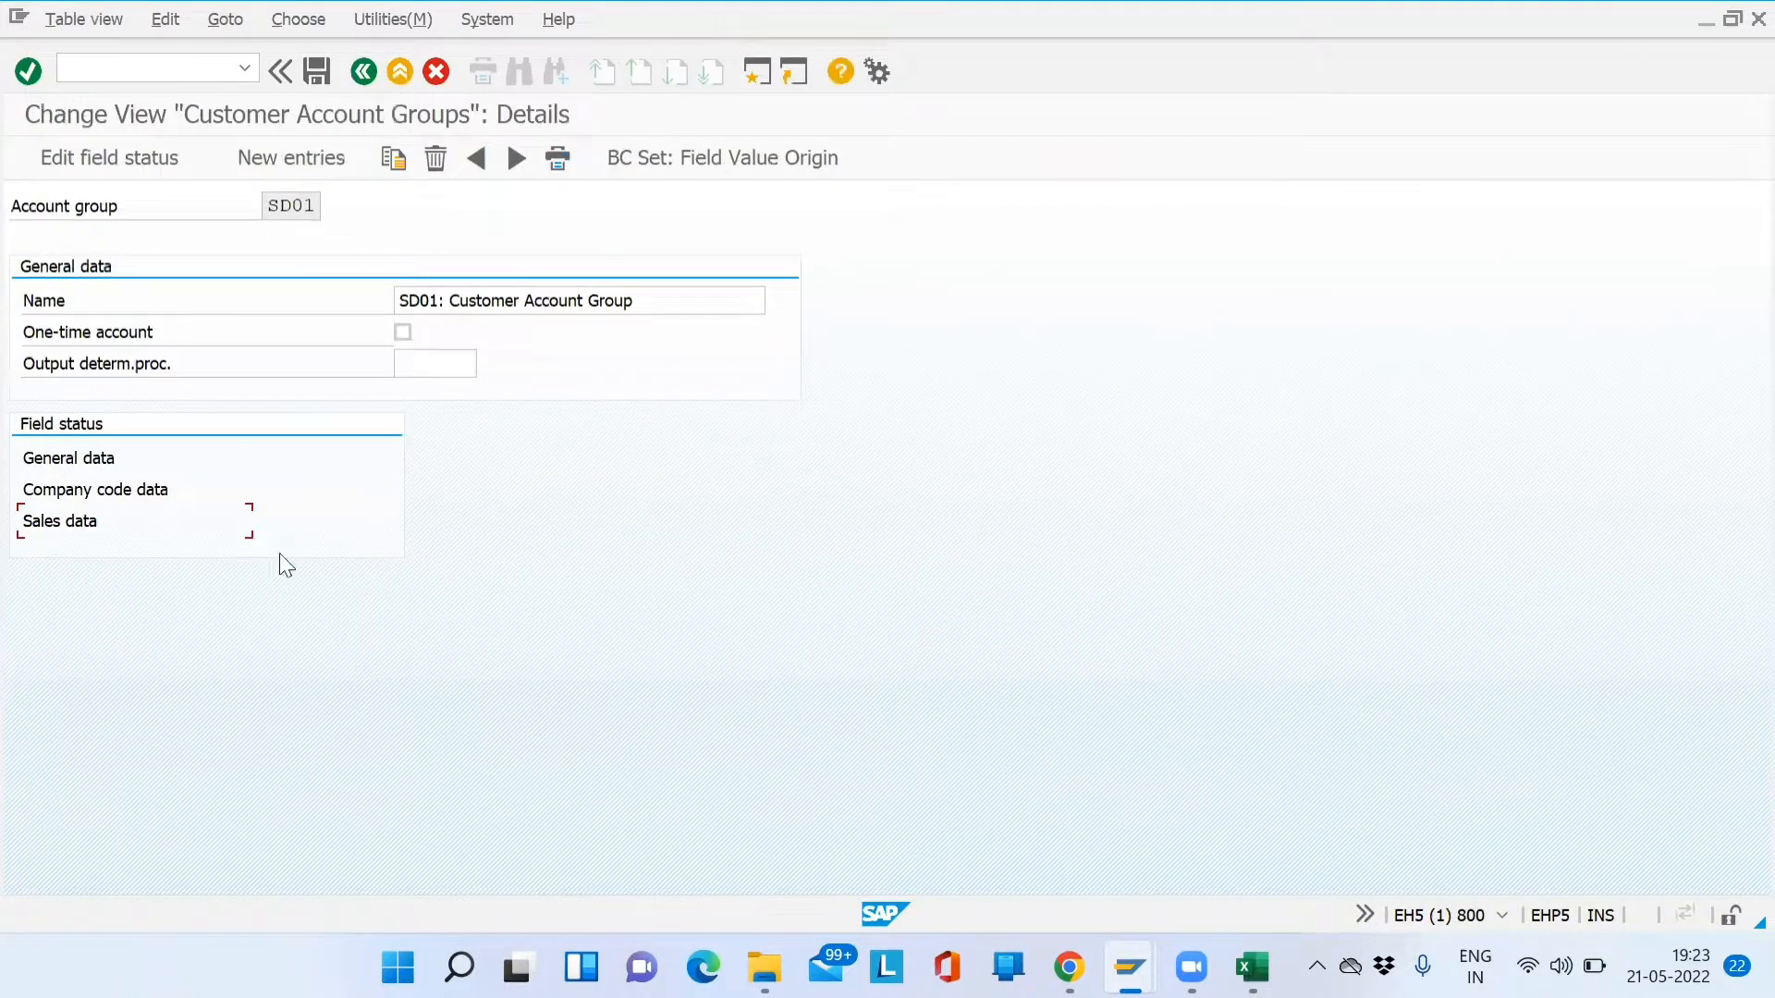
click(88, 459)
key(alt+Tab)
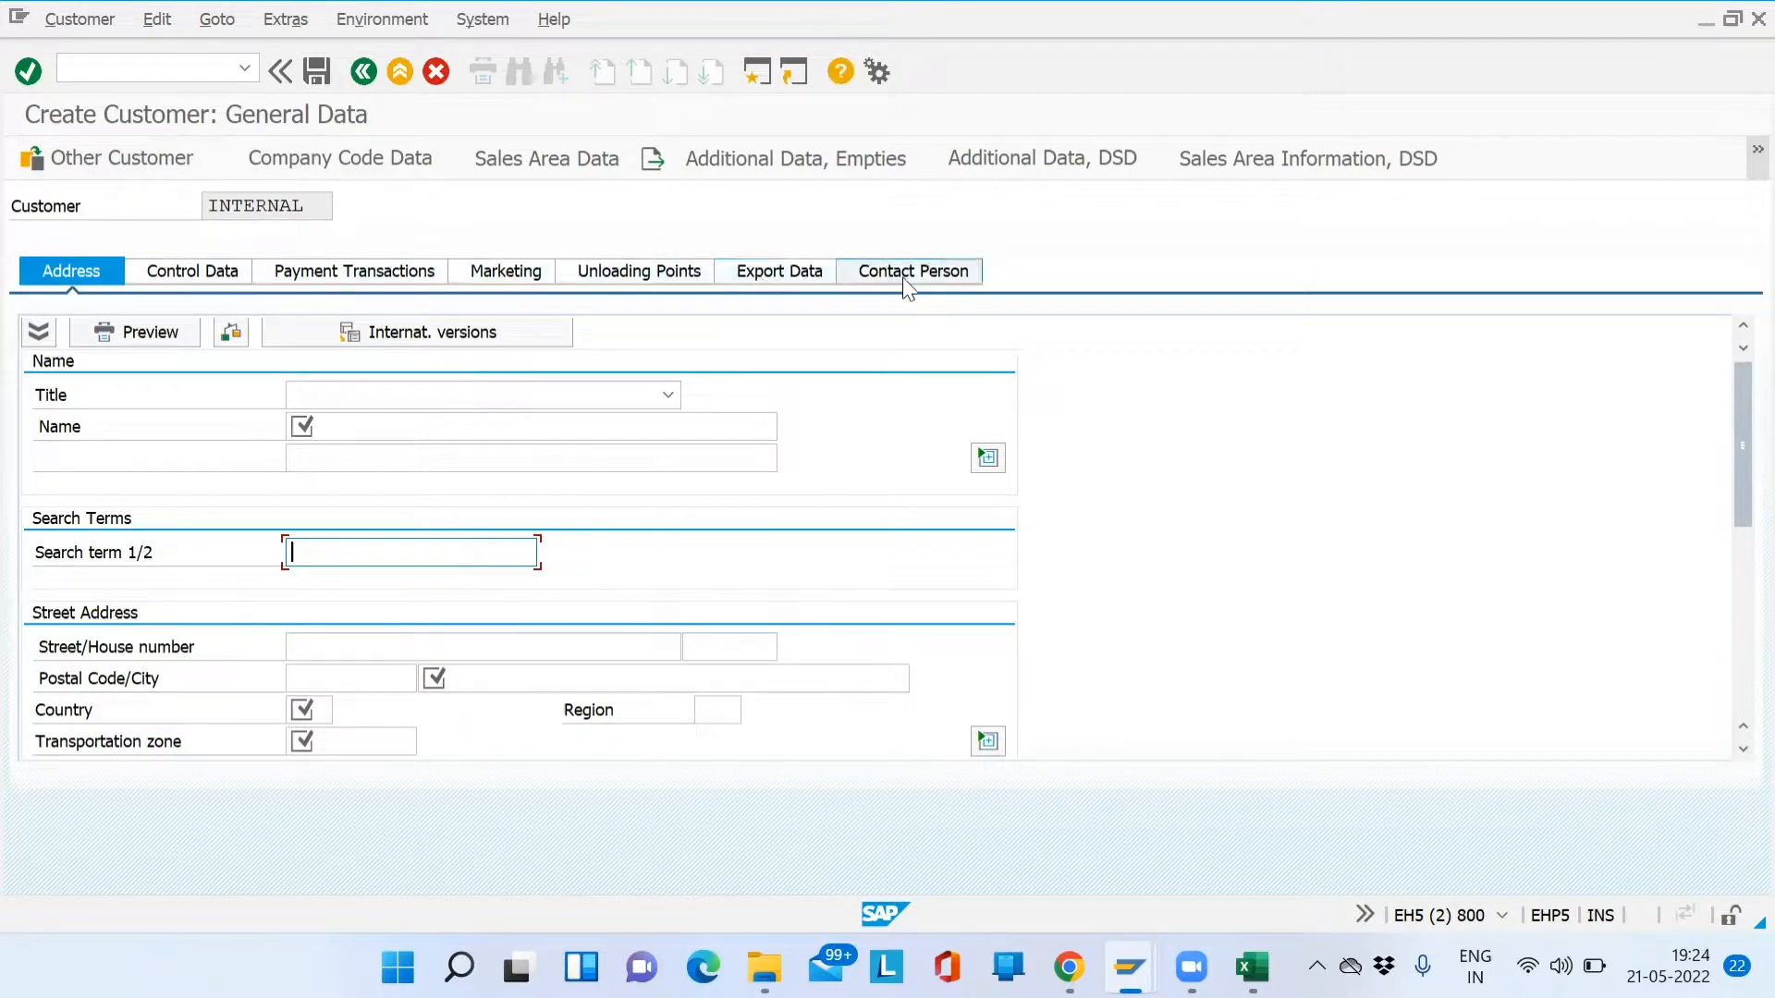
key(alt+Tab)
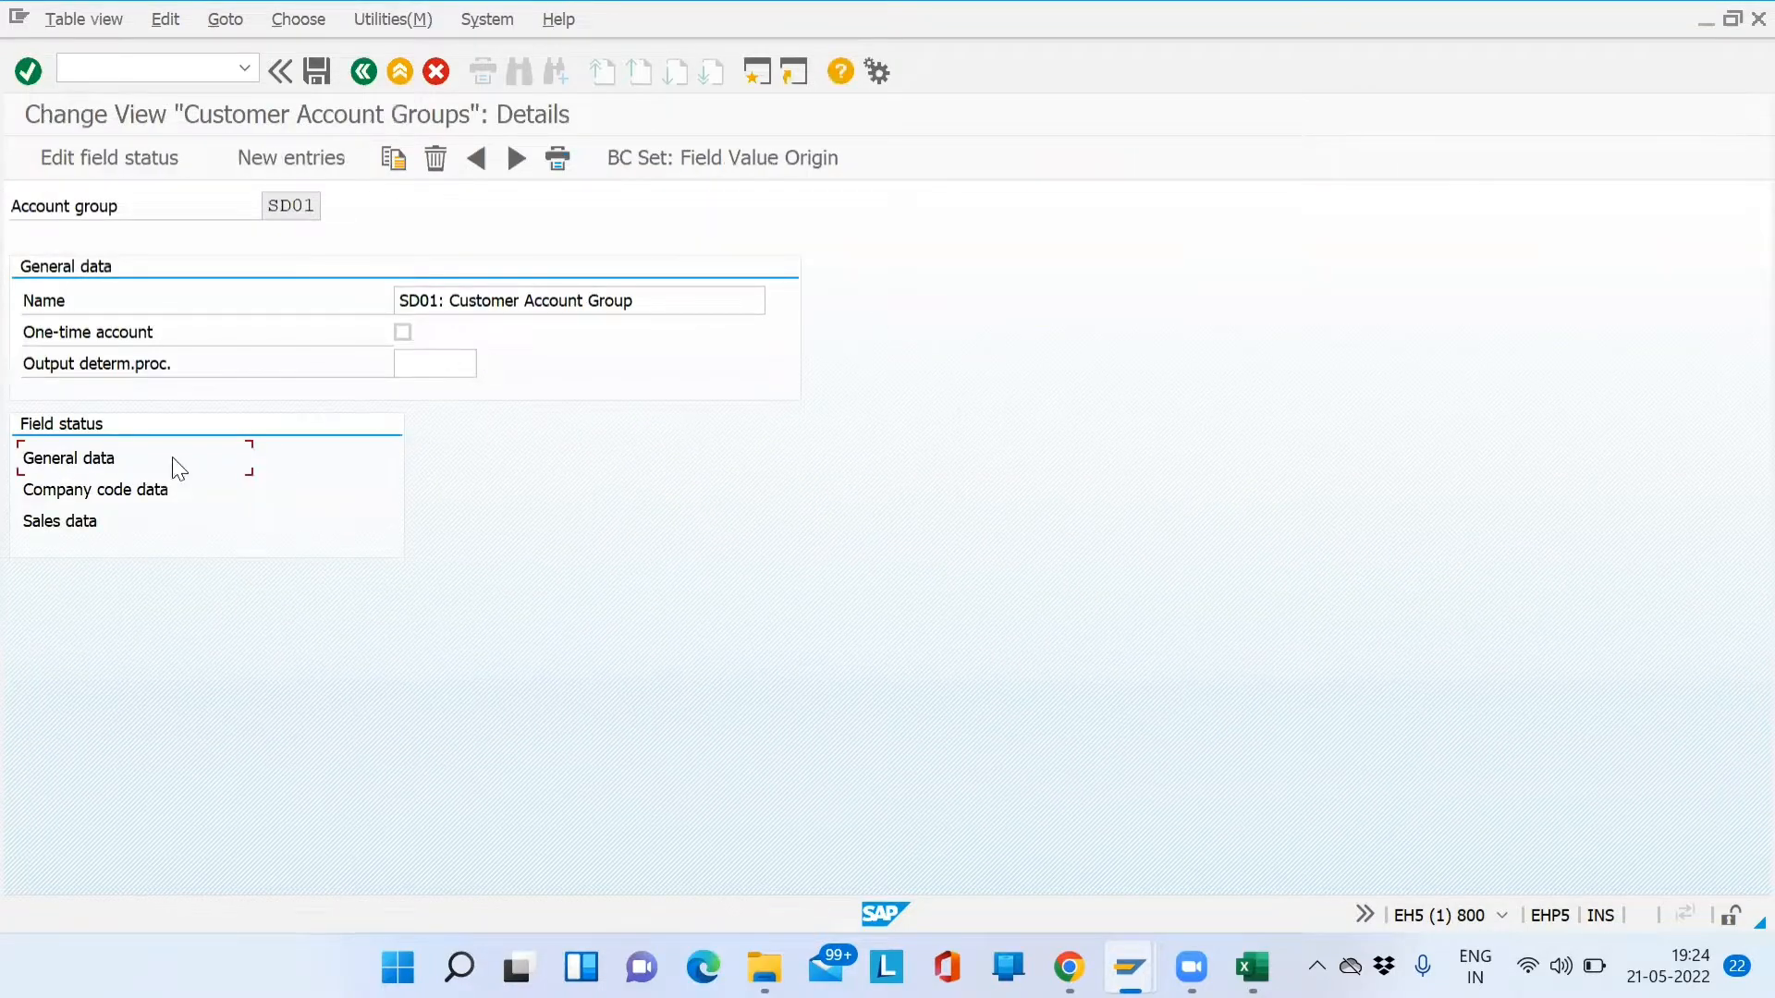
double_click(67, 460)
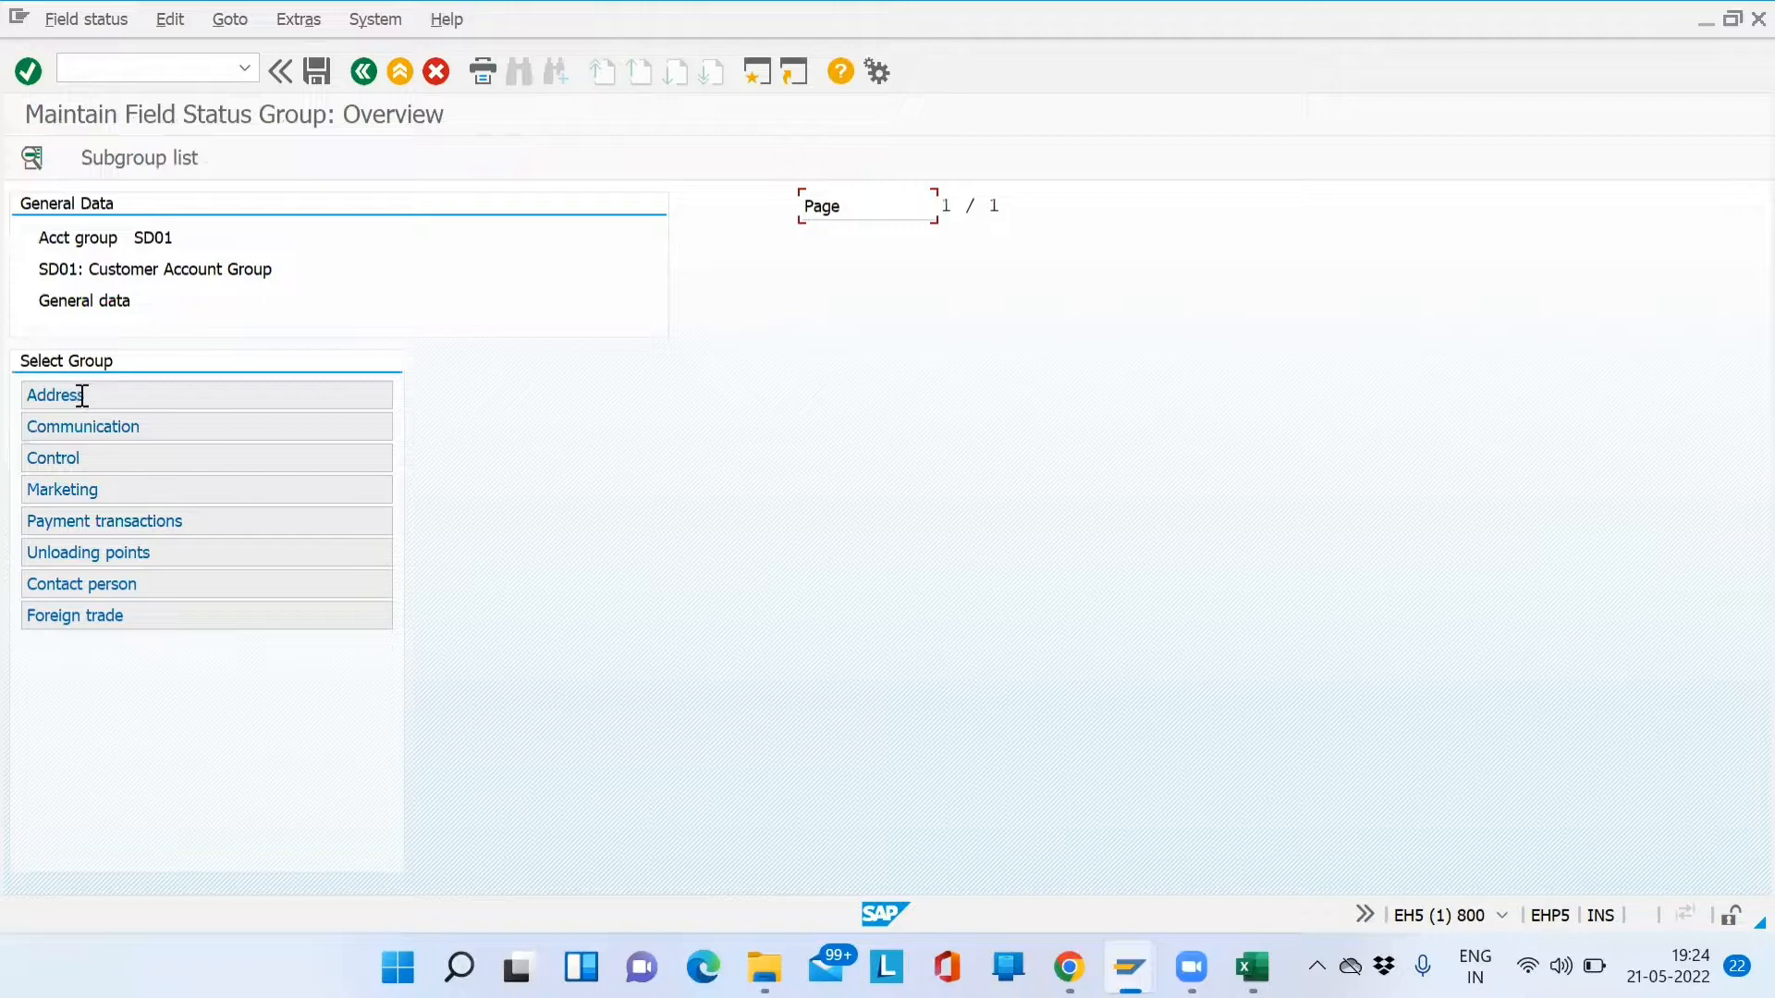
Compare the Address and Communication field status groups with the matching sections of the new customer's address data
double_click(37, 395)
drag(148, 427, 35, 427)
key(alt+Tab)
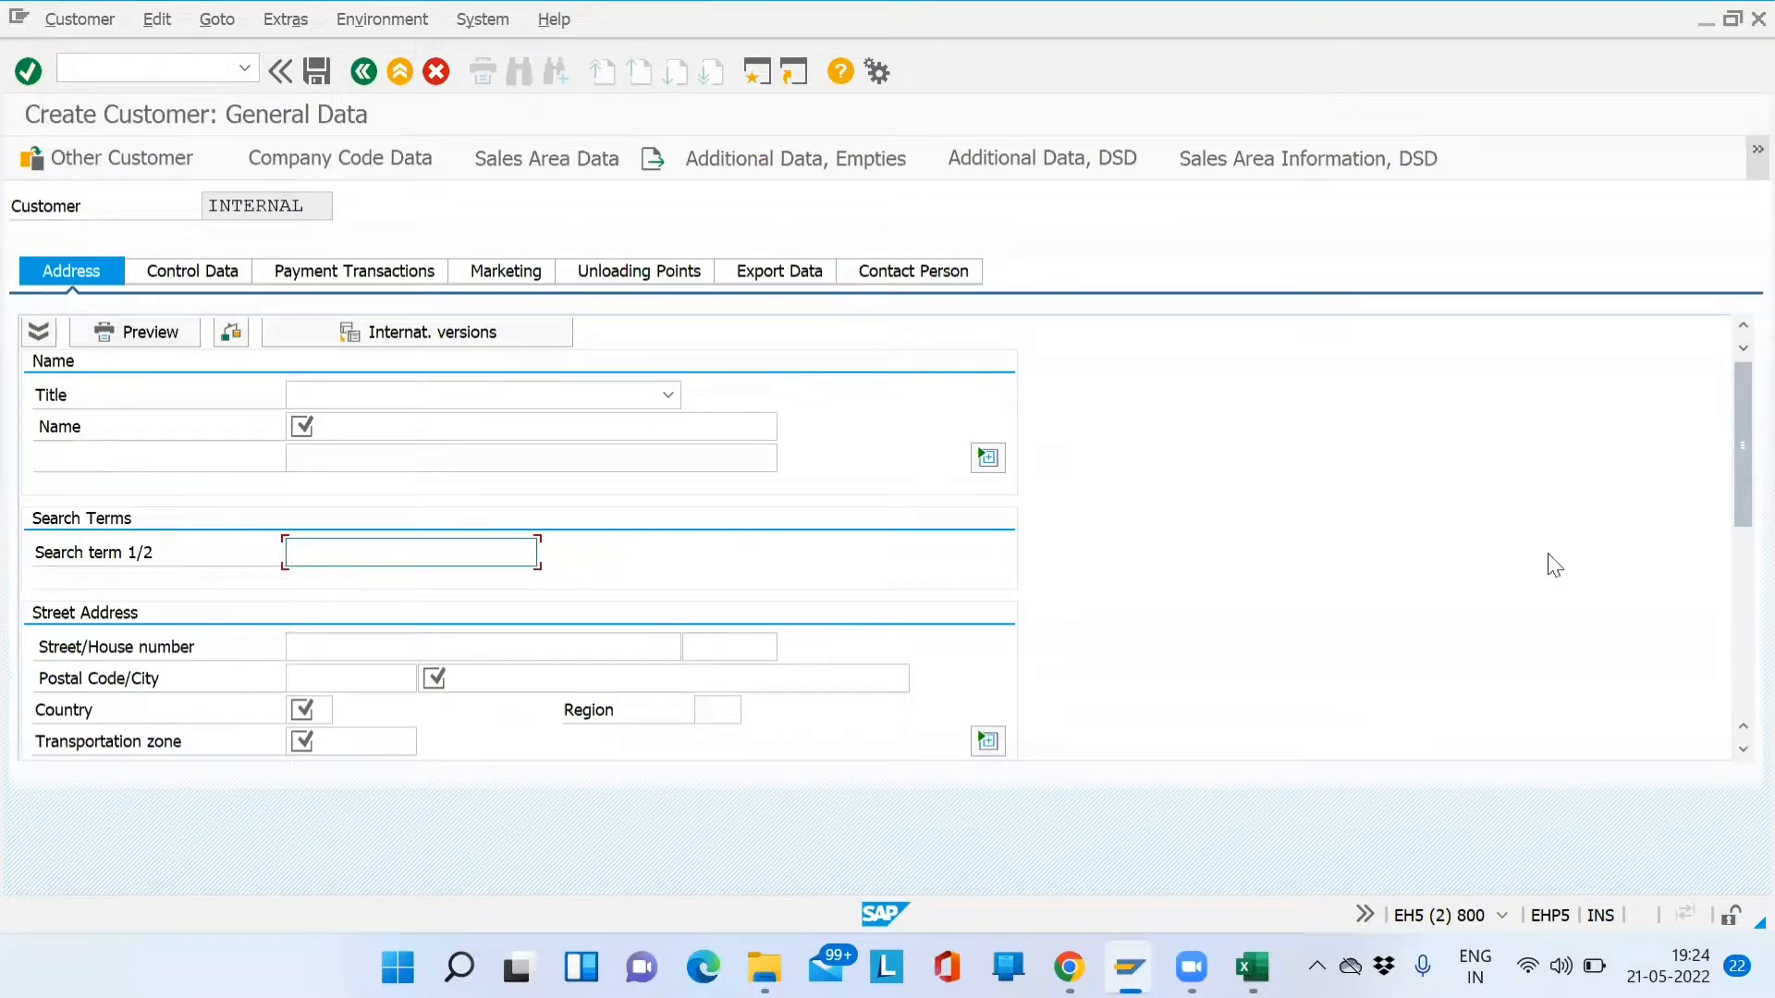
drag(1736, 523, 1728, 658)
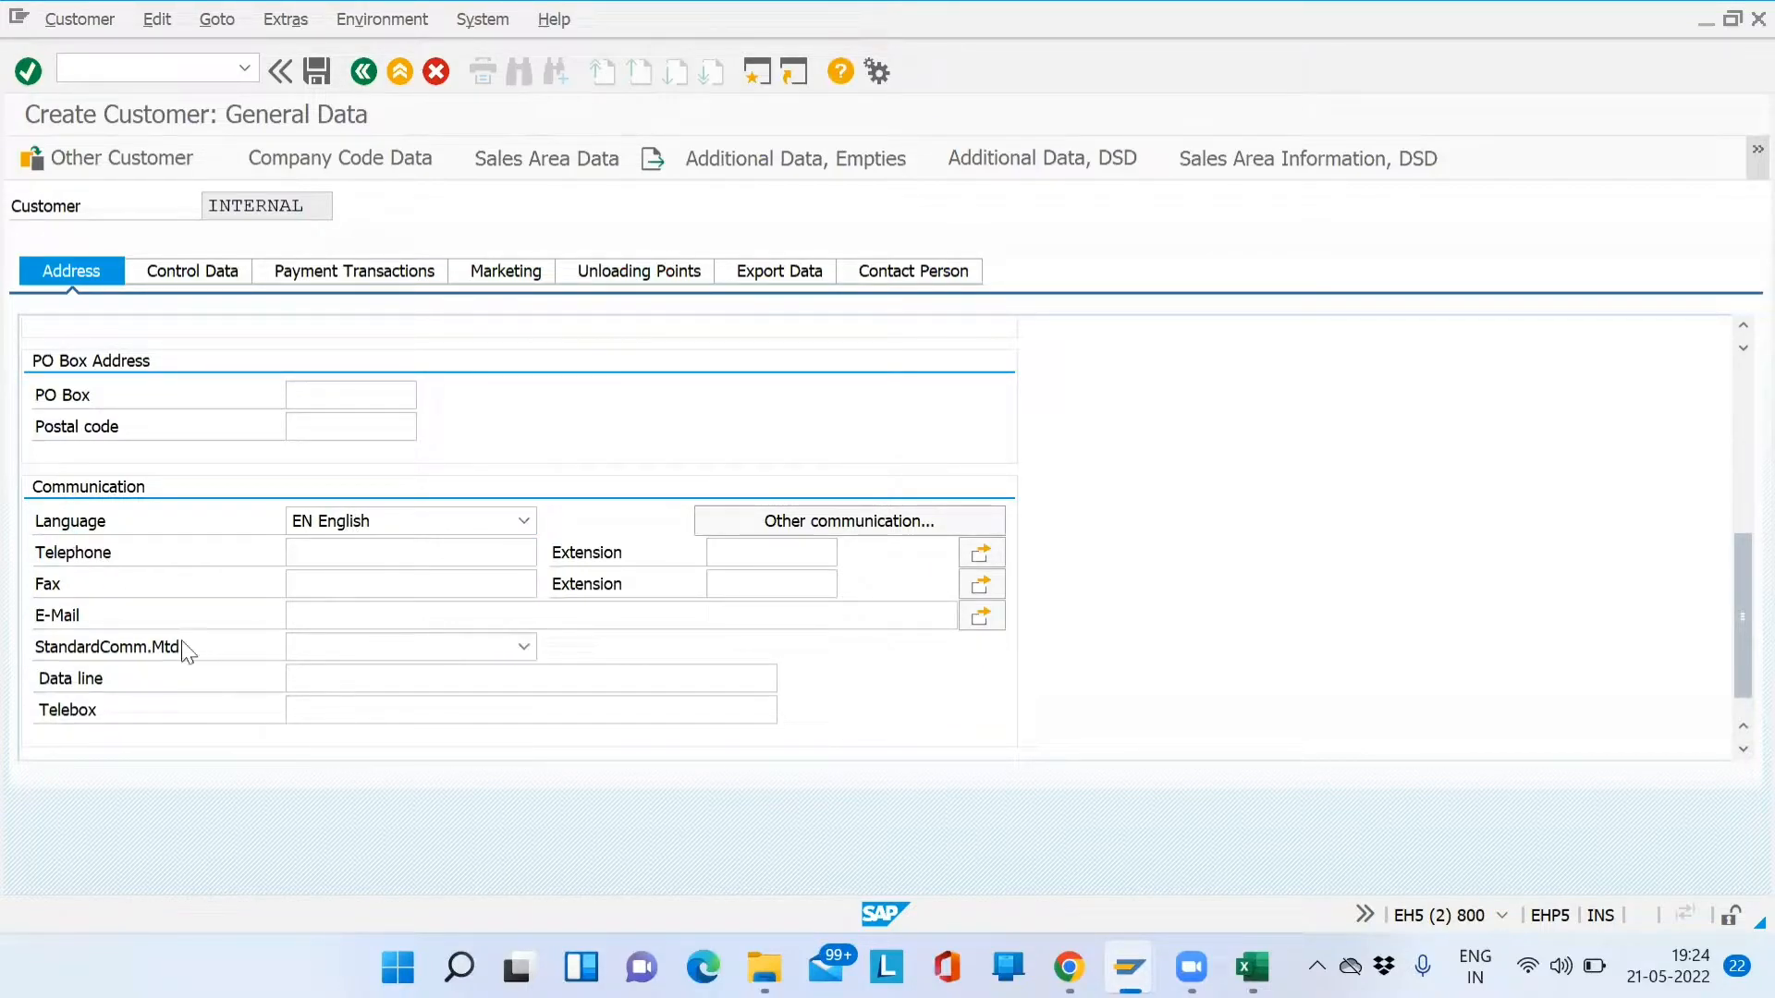
key(alt+Tab)
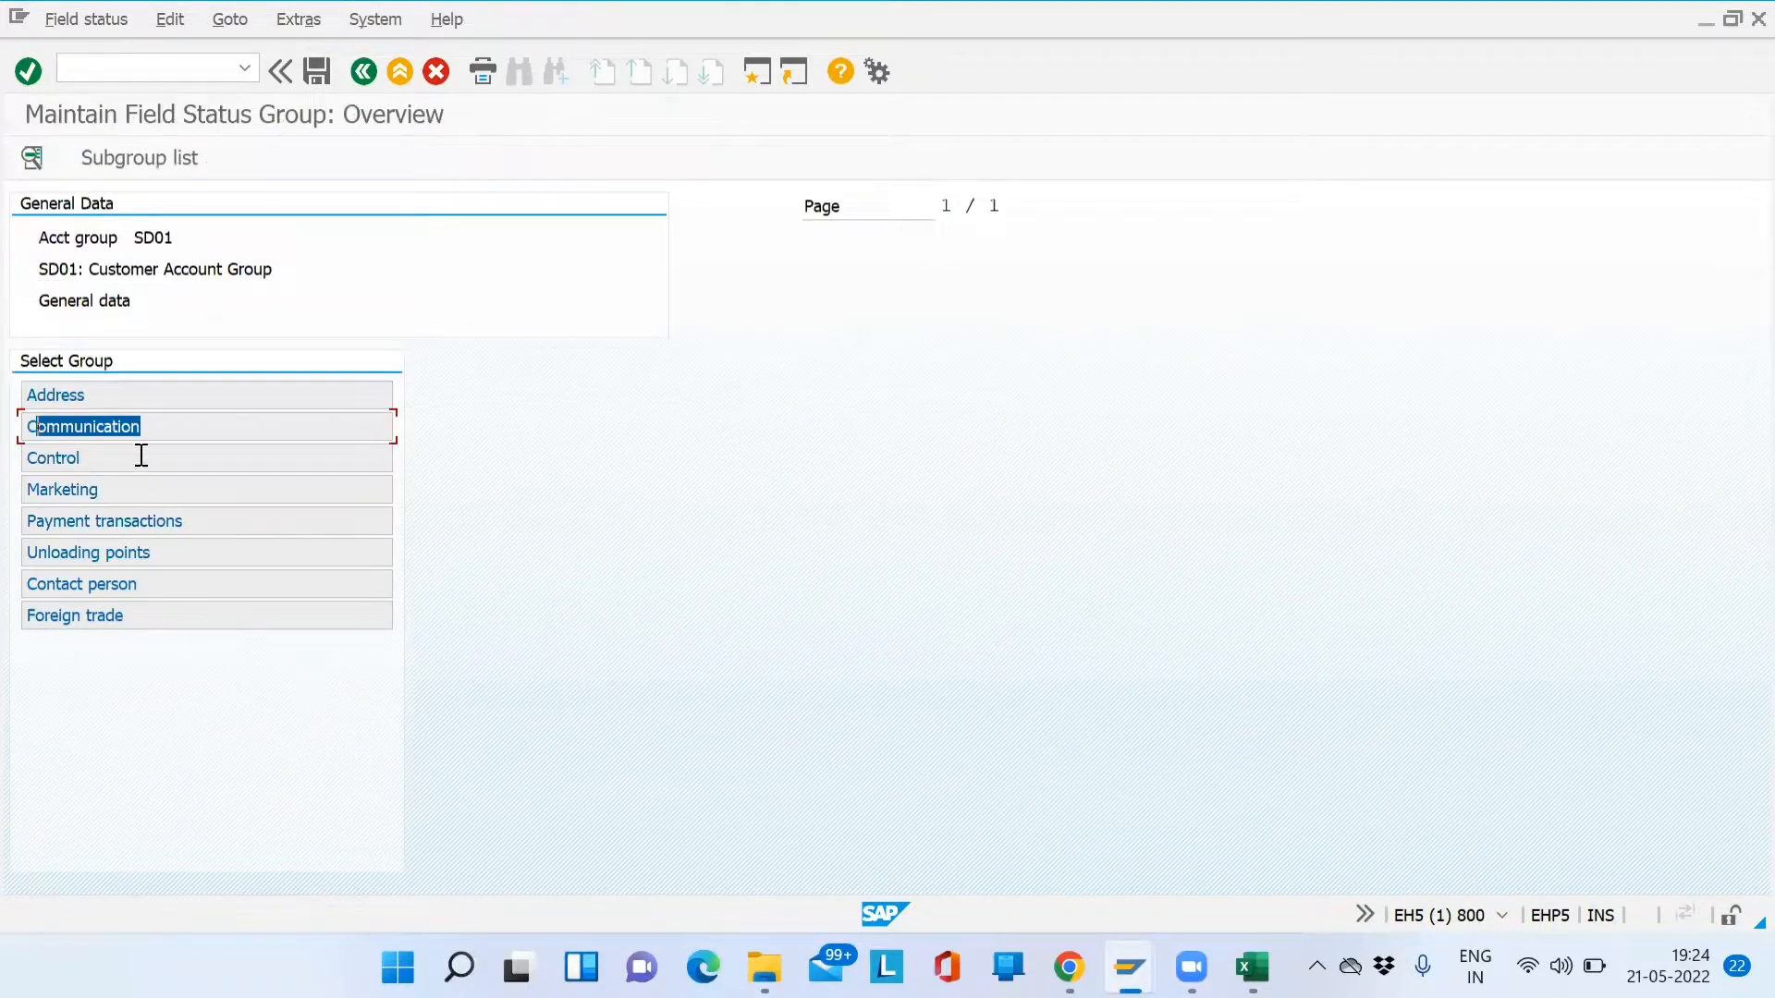
Compare the Control field status group with customer creation and try to open the customer's Control Data
click(164, 428)
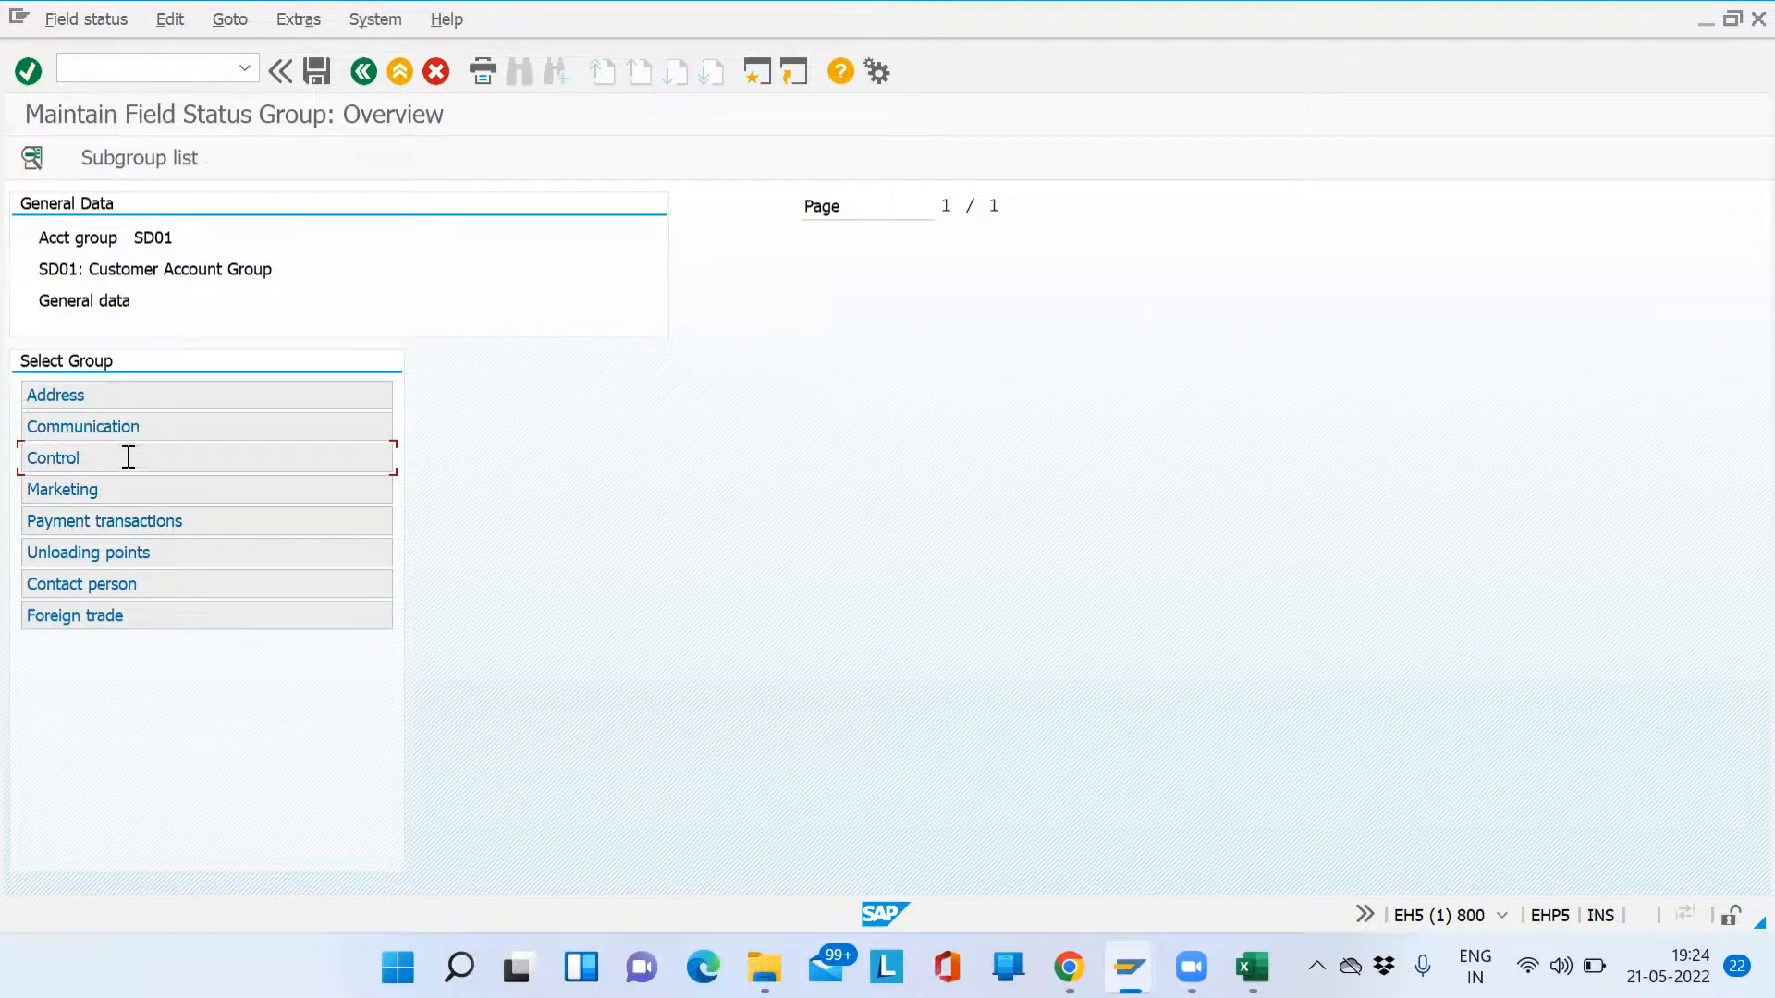
key(alt+Tab)
scroll(222, 314, up, 5)
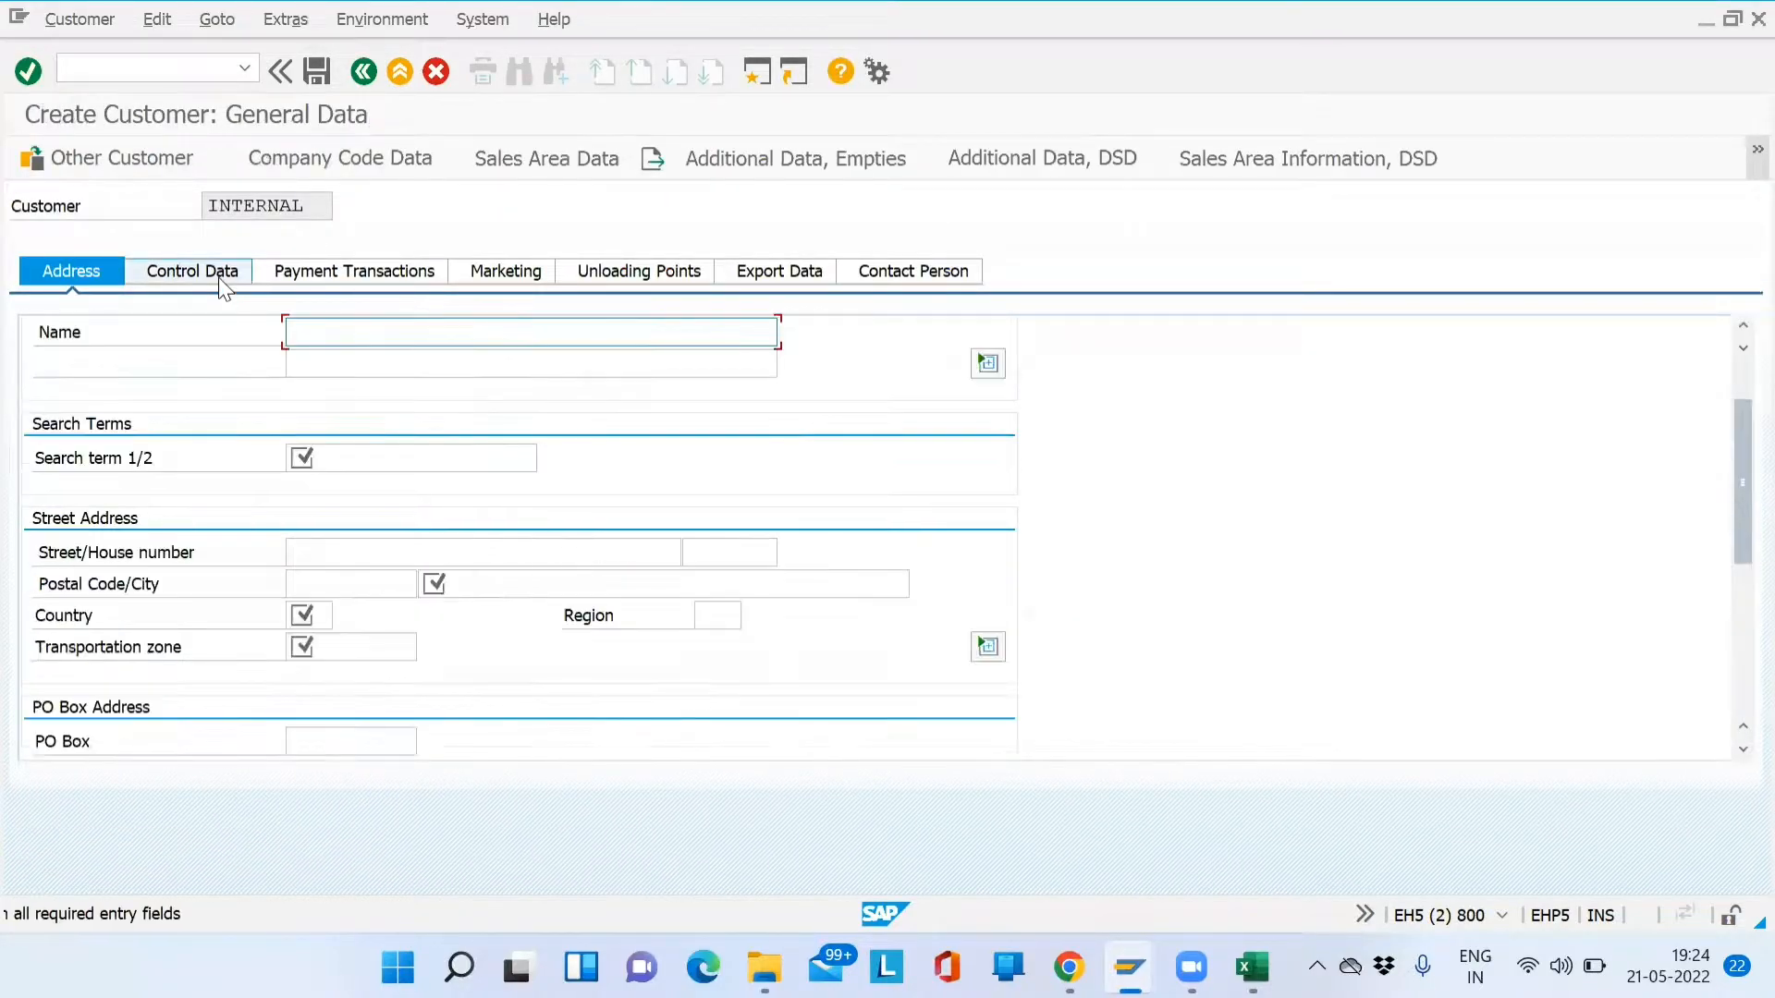
click(200, 272)
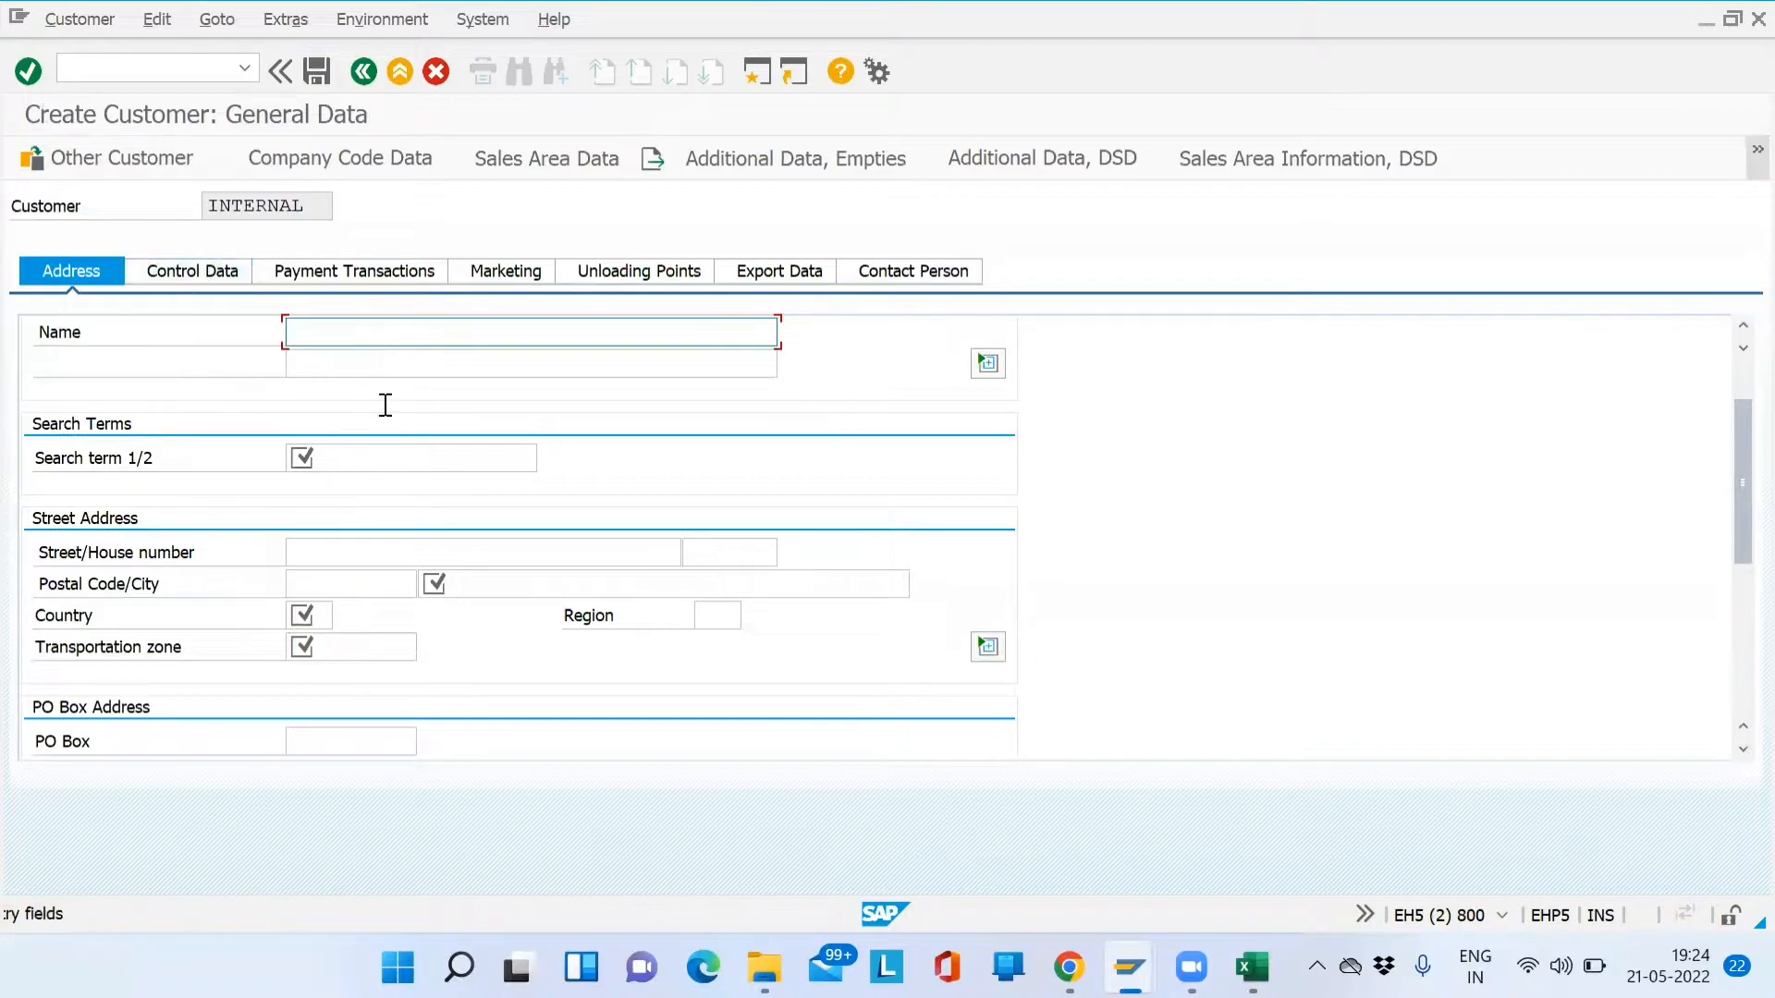
key(alt+Tab)
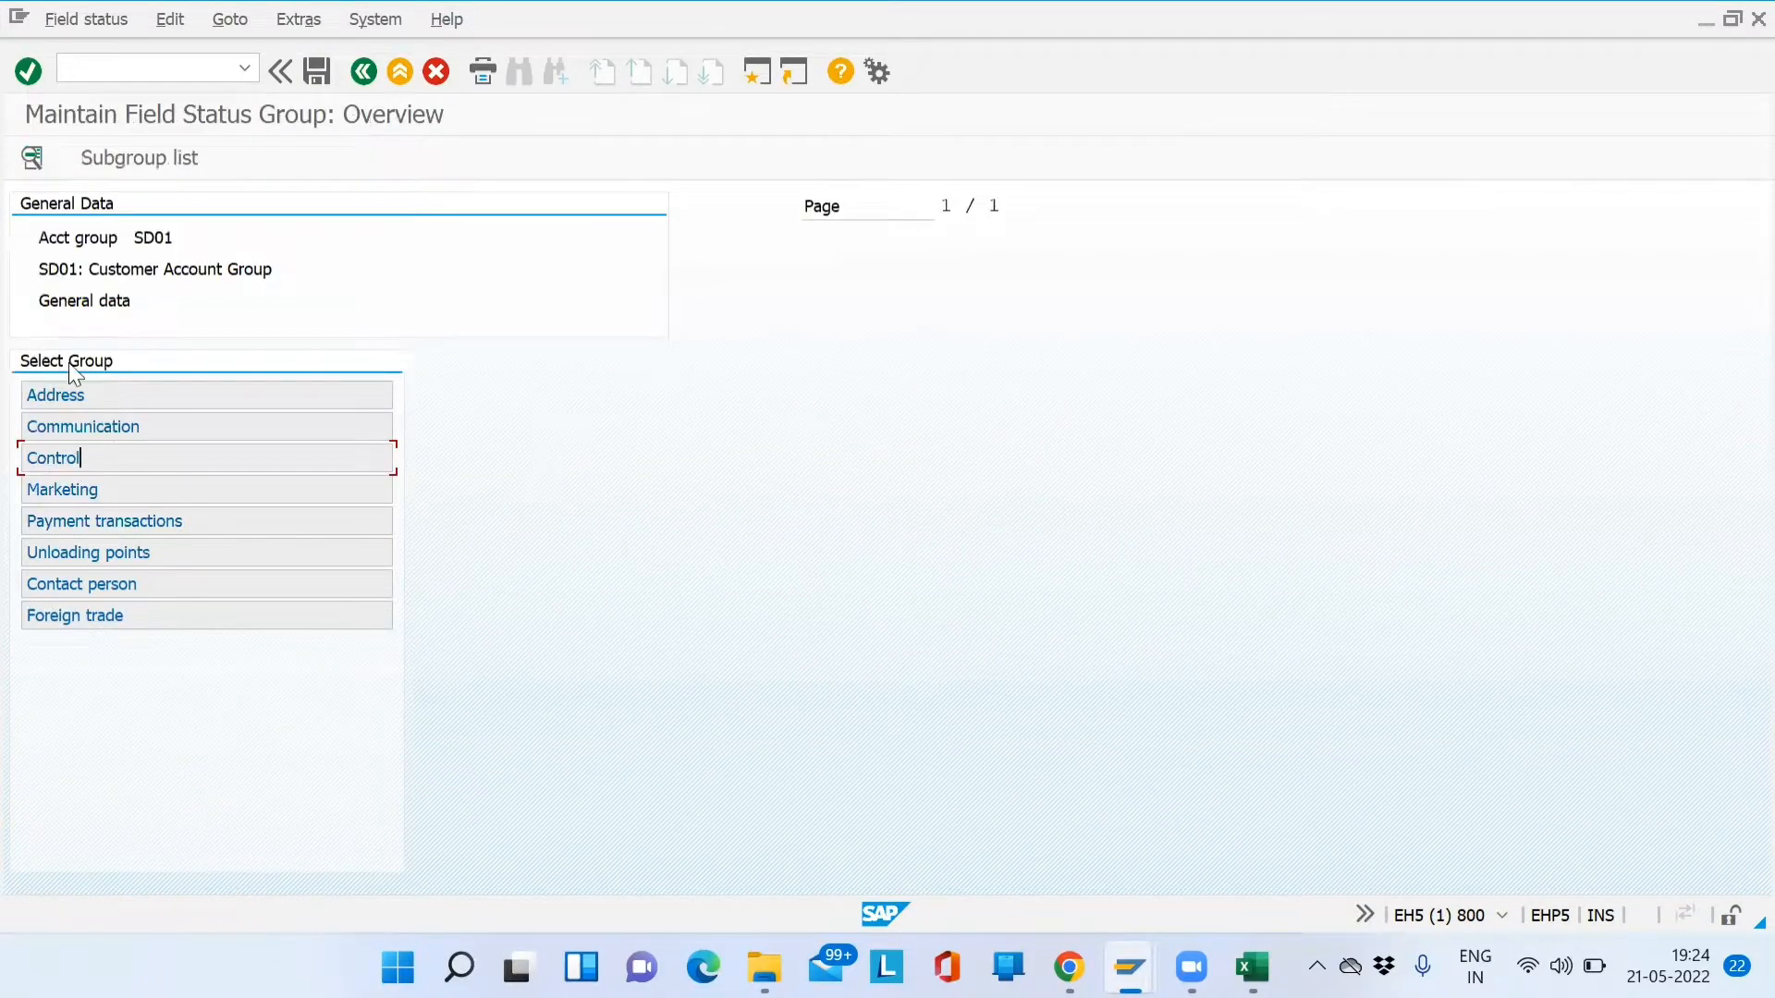
Open the Address field status group of account group SD01 and check it against the customer's Name field
double_click(57, 393)
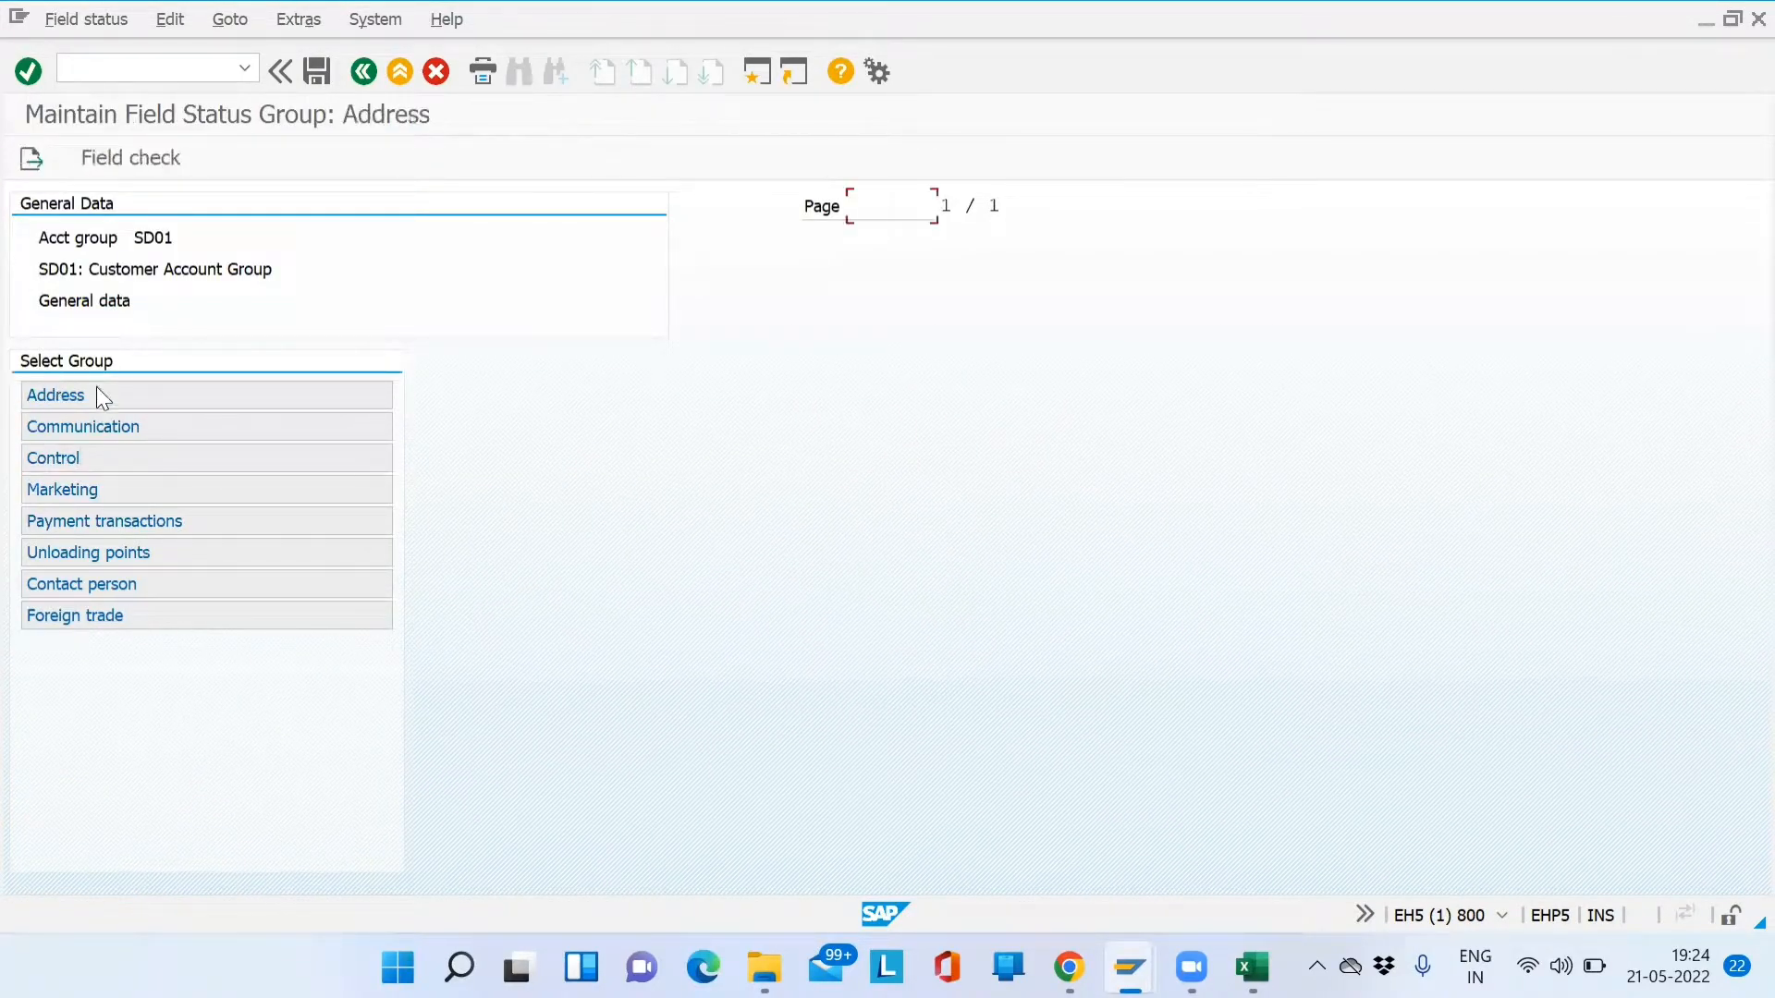
key(alt+Tab)
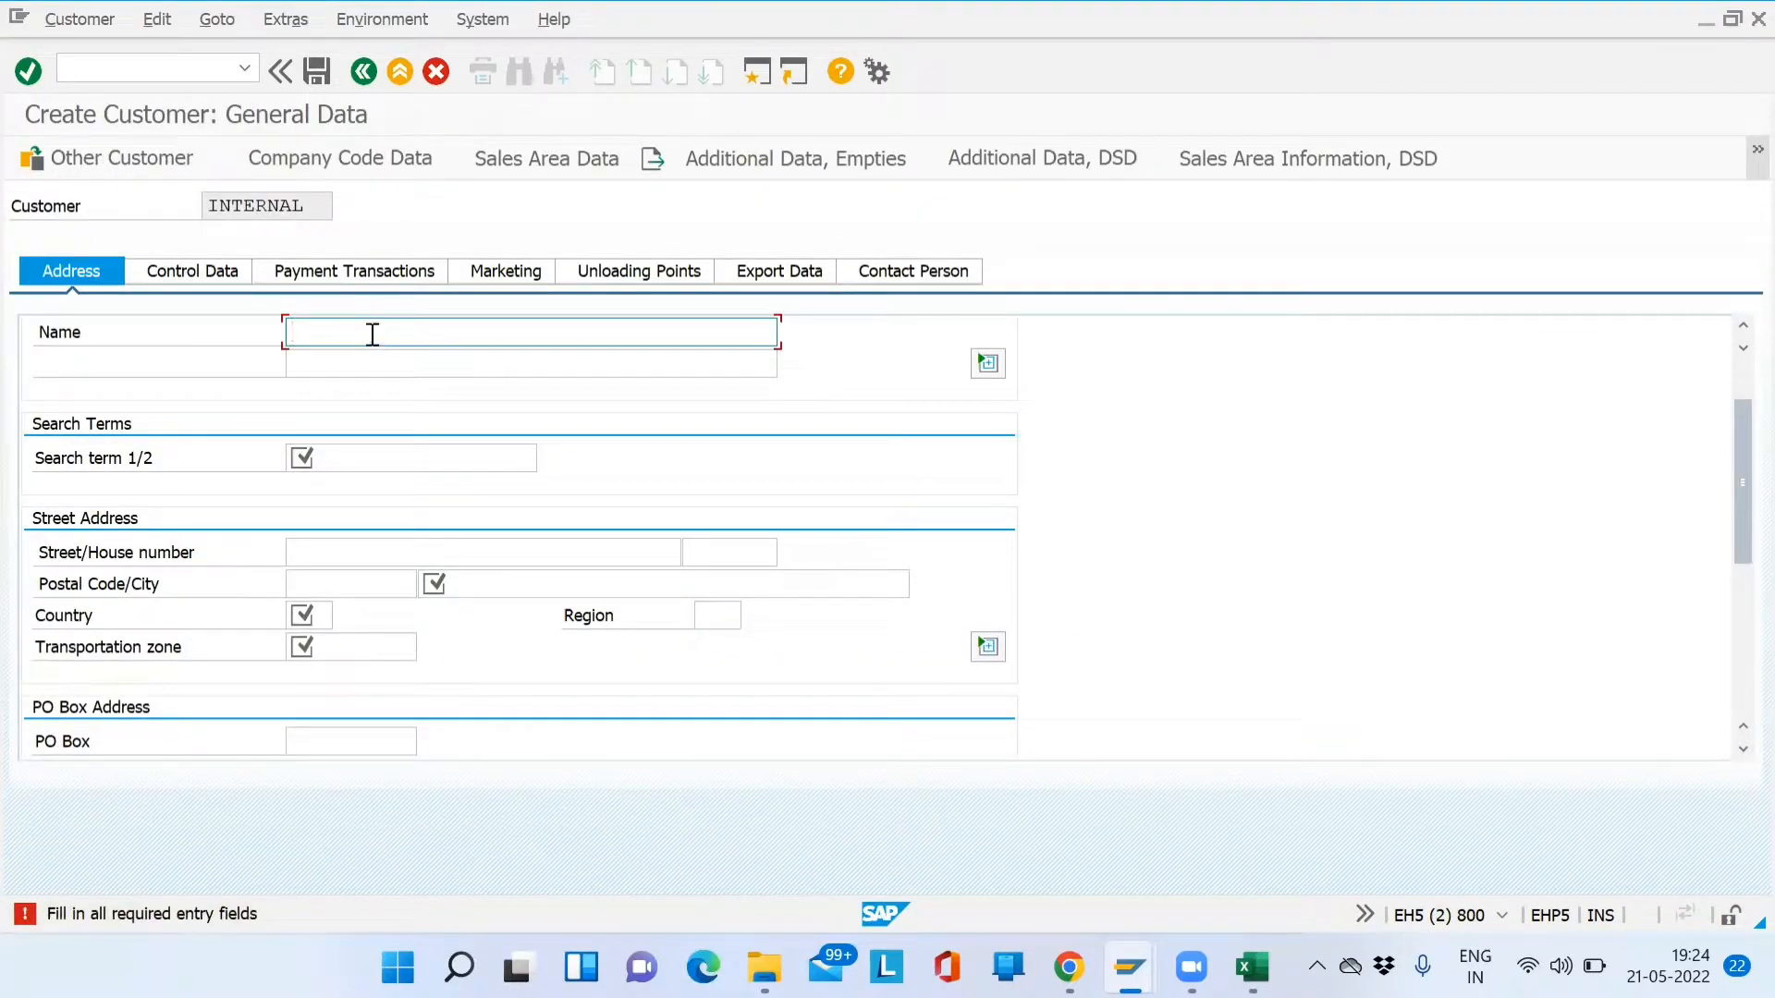
key(alt+Tab)
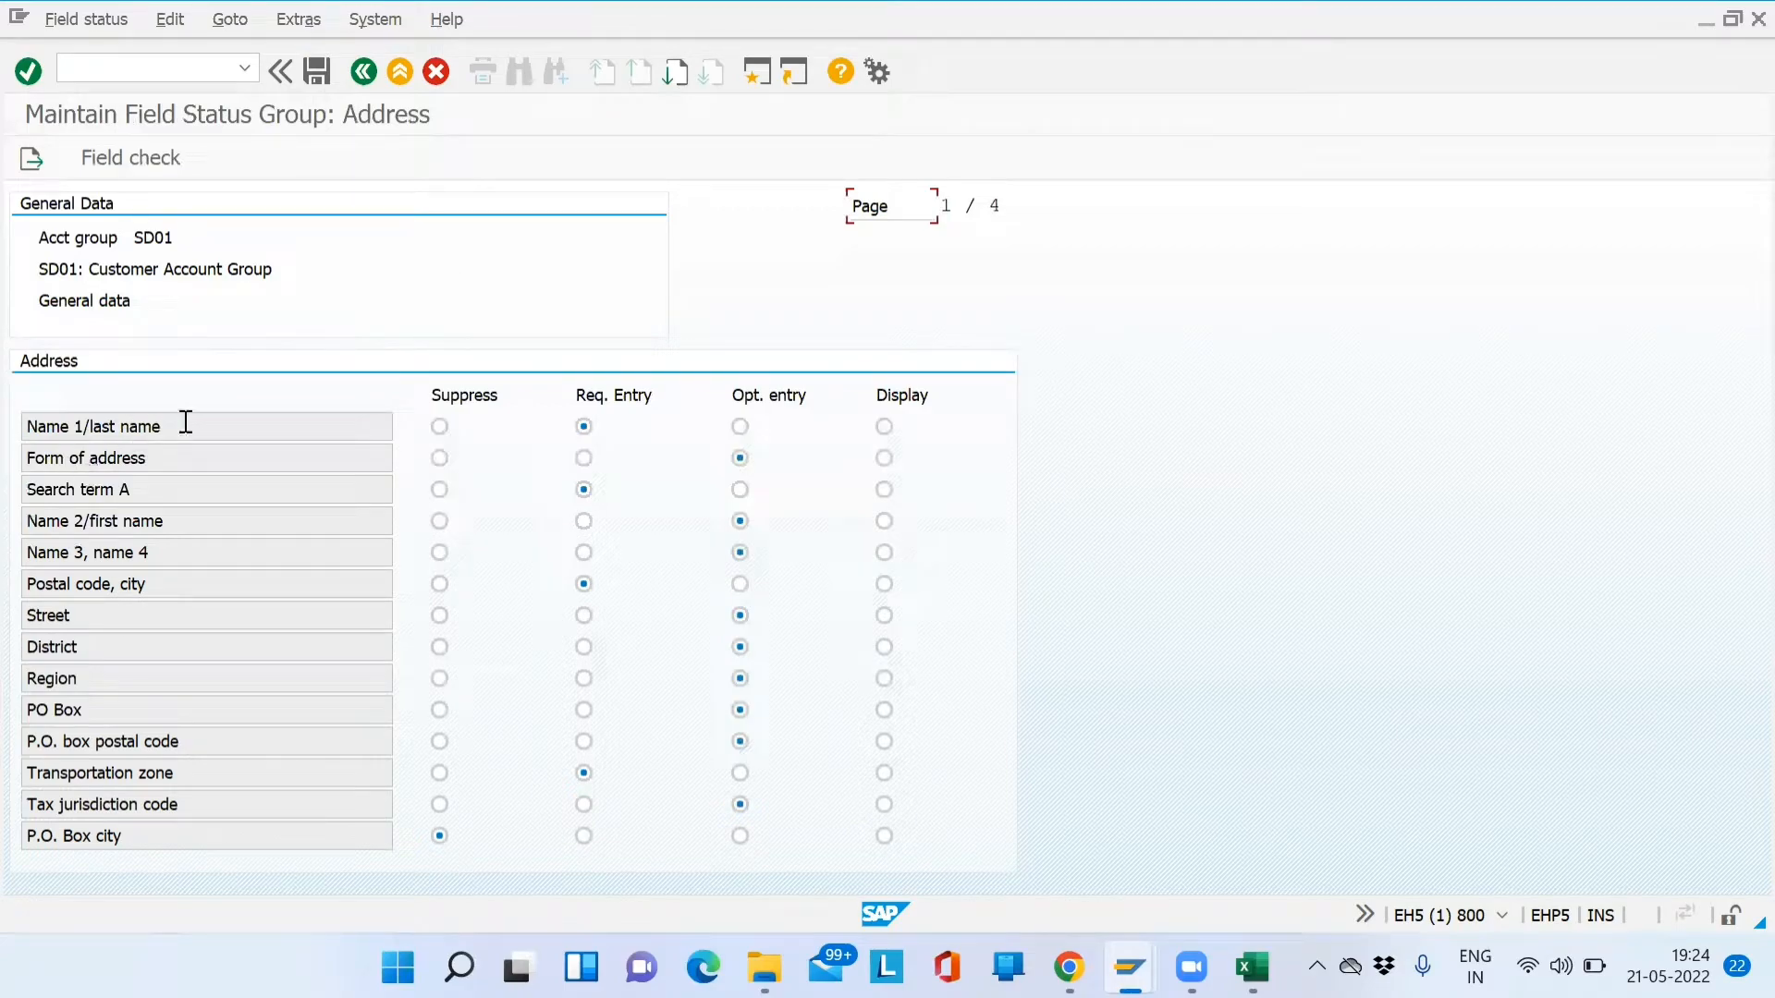
Set the field status of Name 1/last name to Suppress
drag(171, 428, 15, 423)
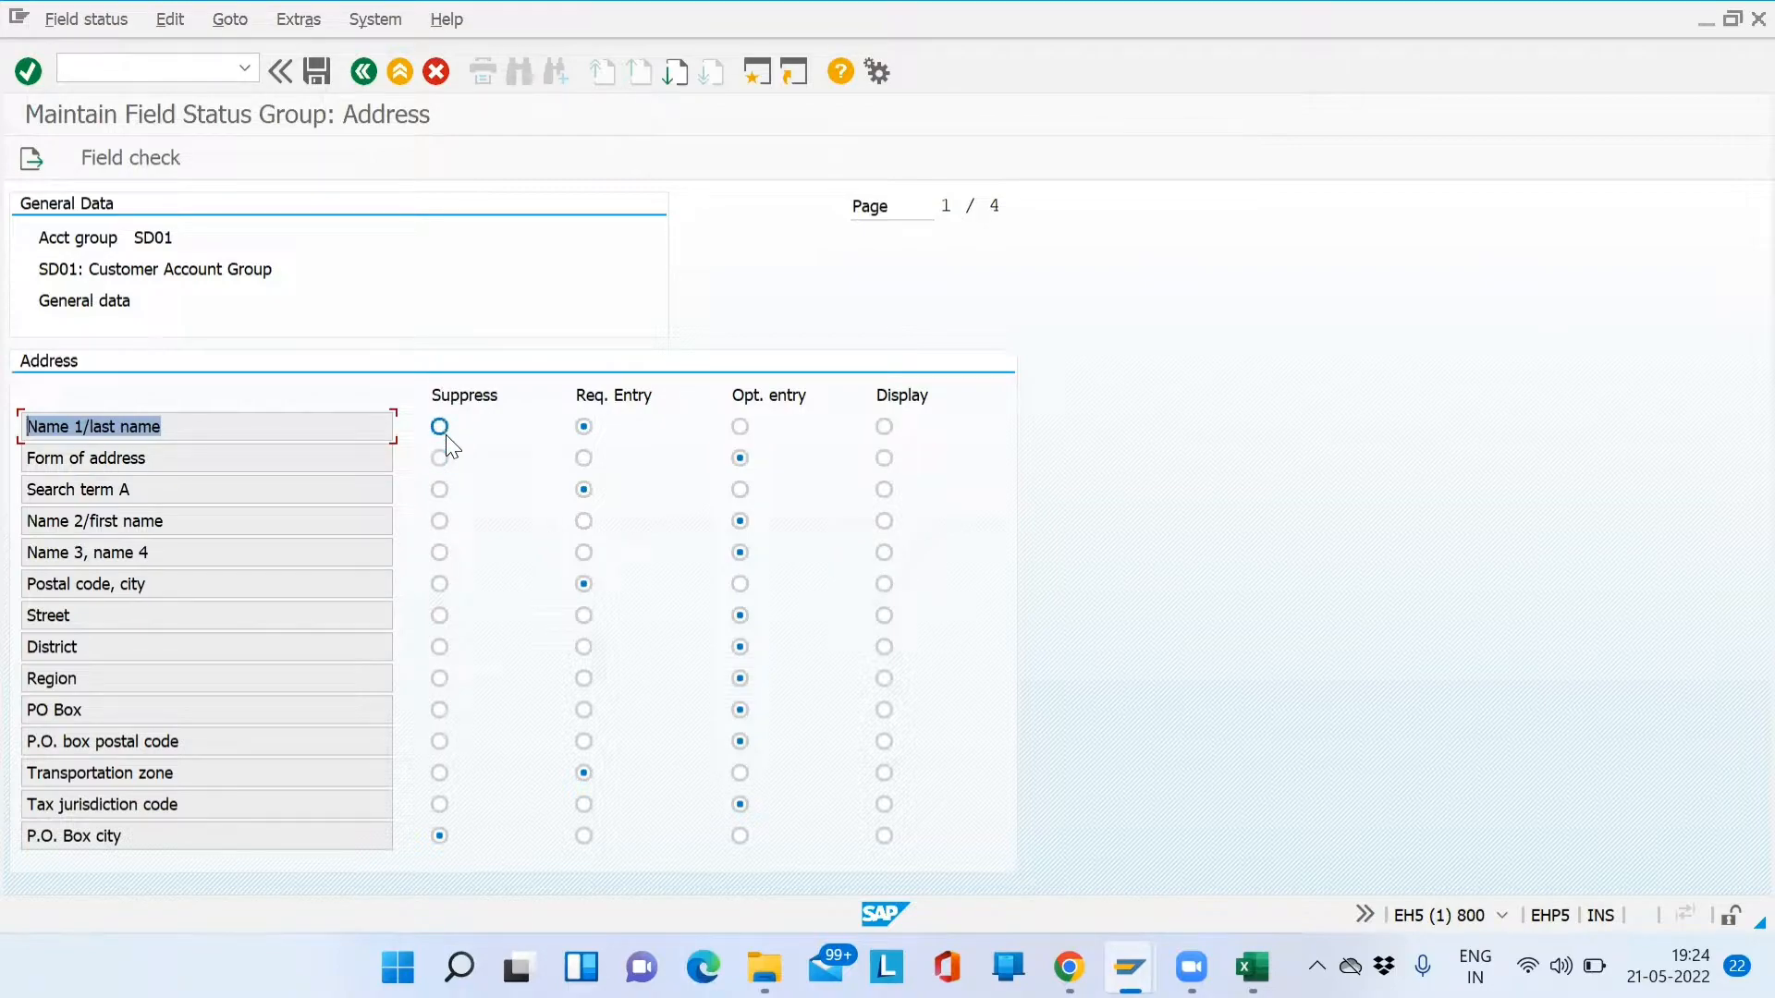
key(Tab)
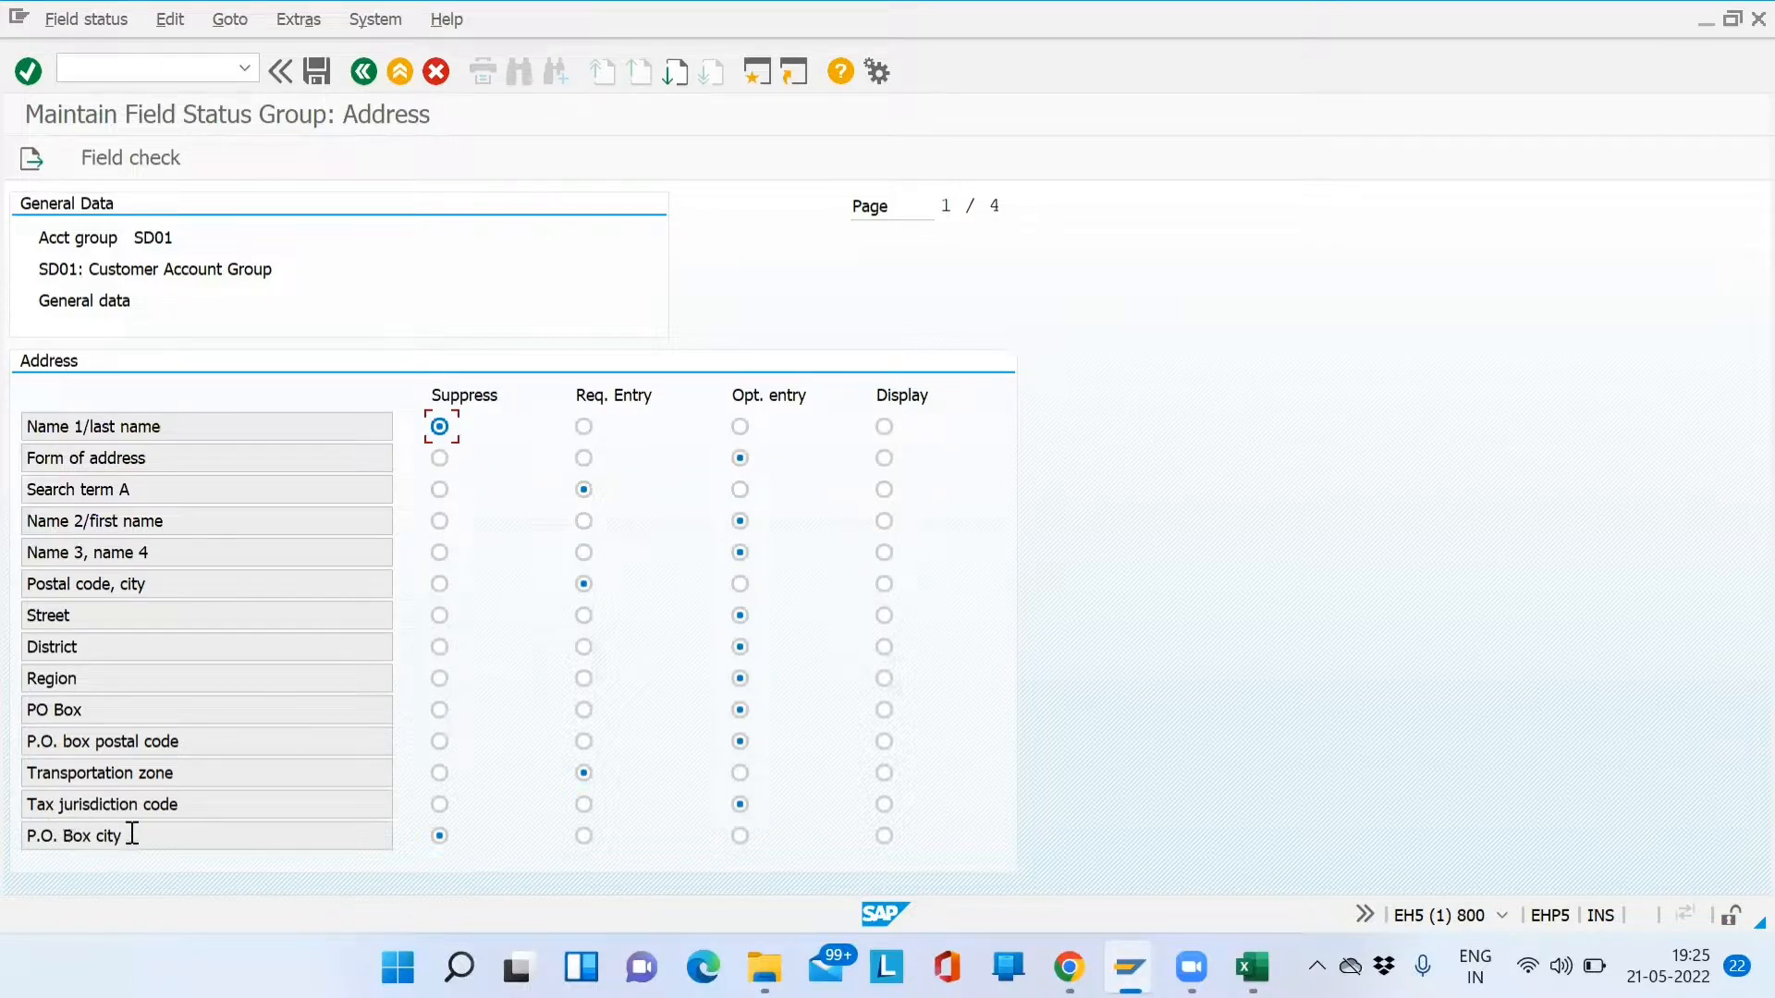
Compare the P.O. Box city field status with the PO Box Address section in customer creation
drag(136, 834, 23, 841)
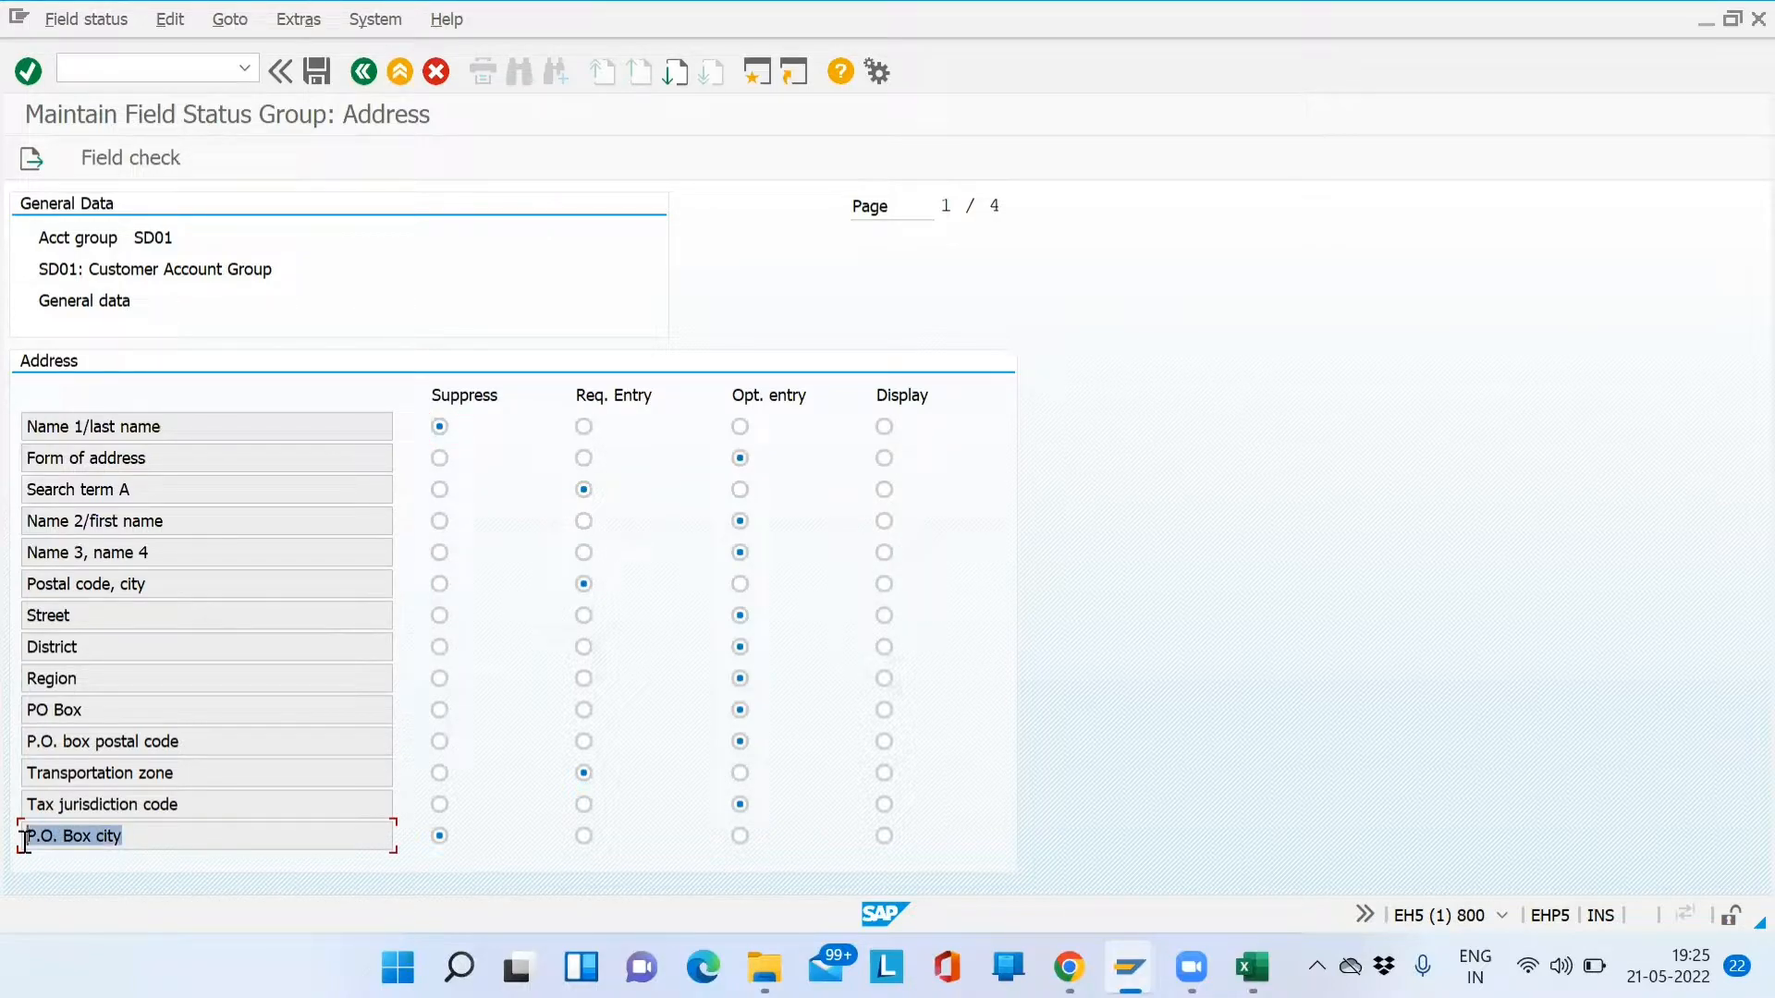
key(alt+Tab)
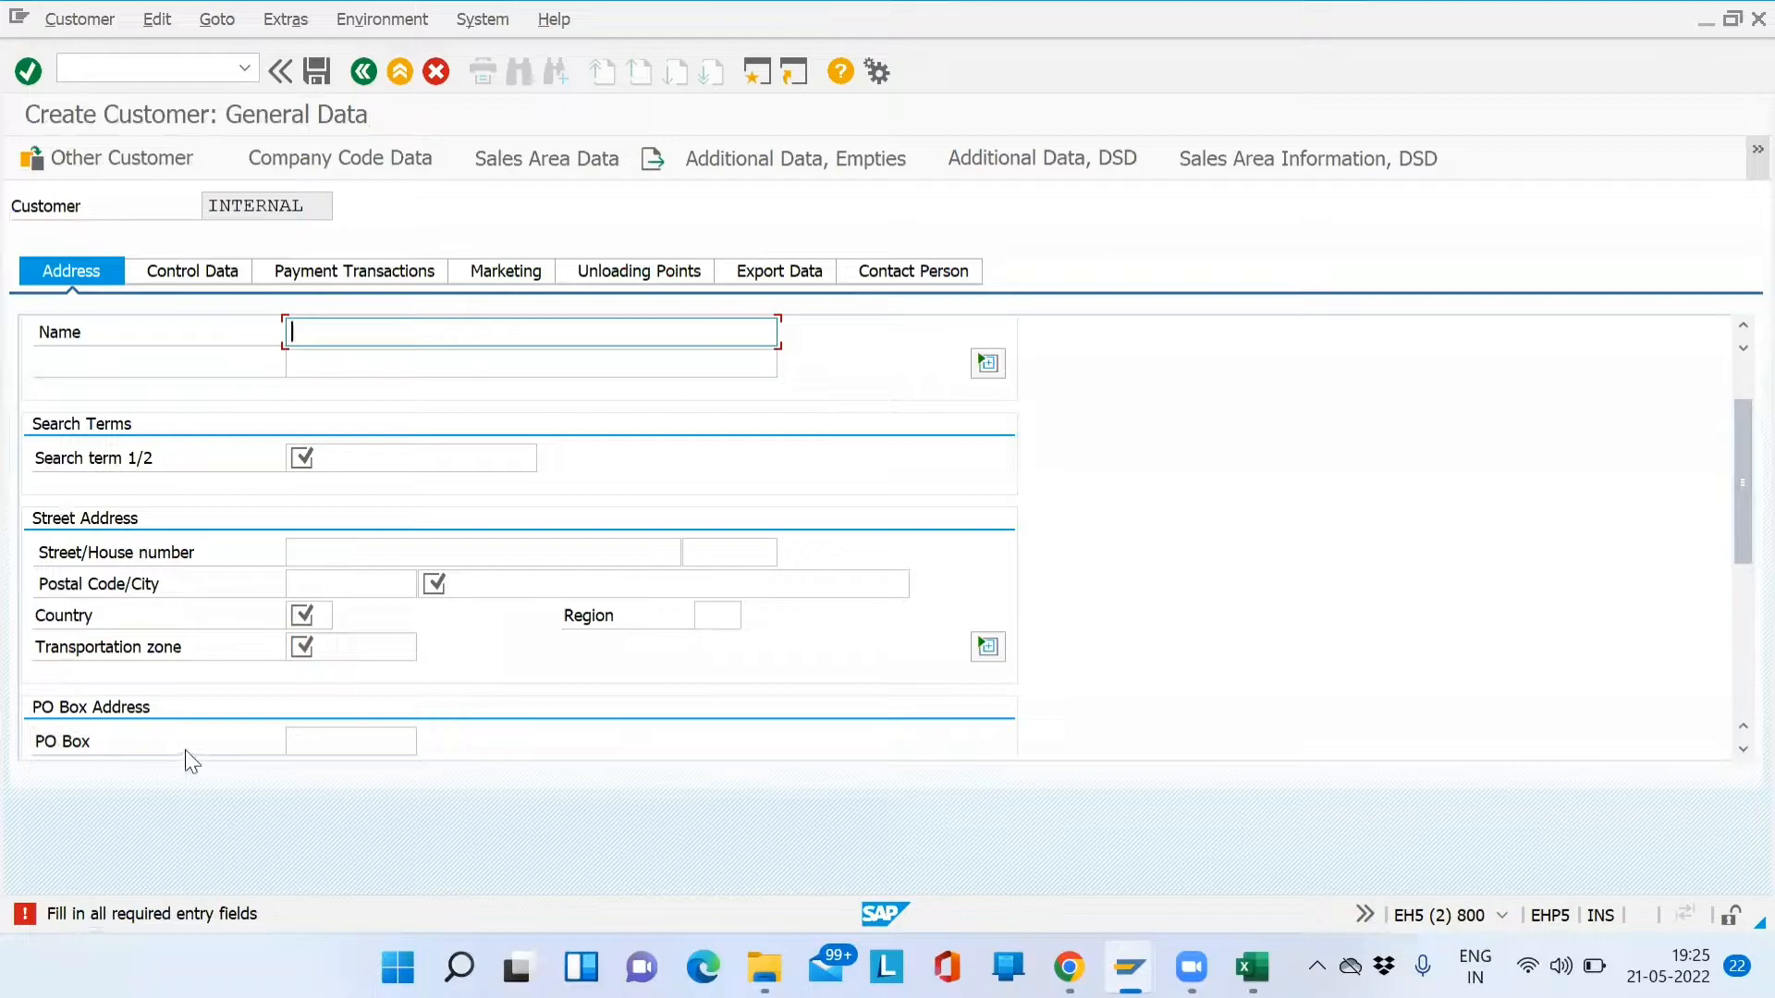
click(372, 737)
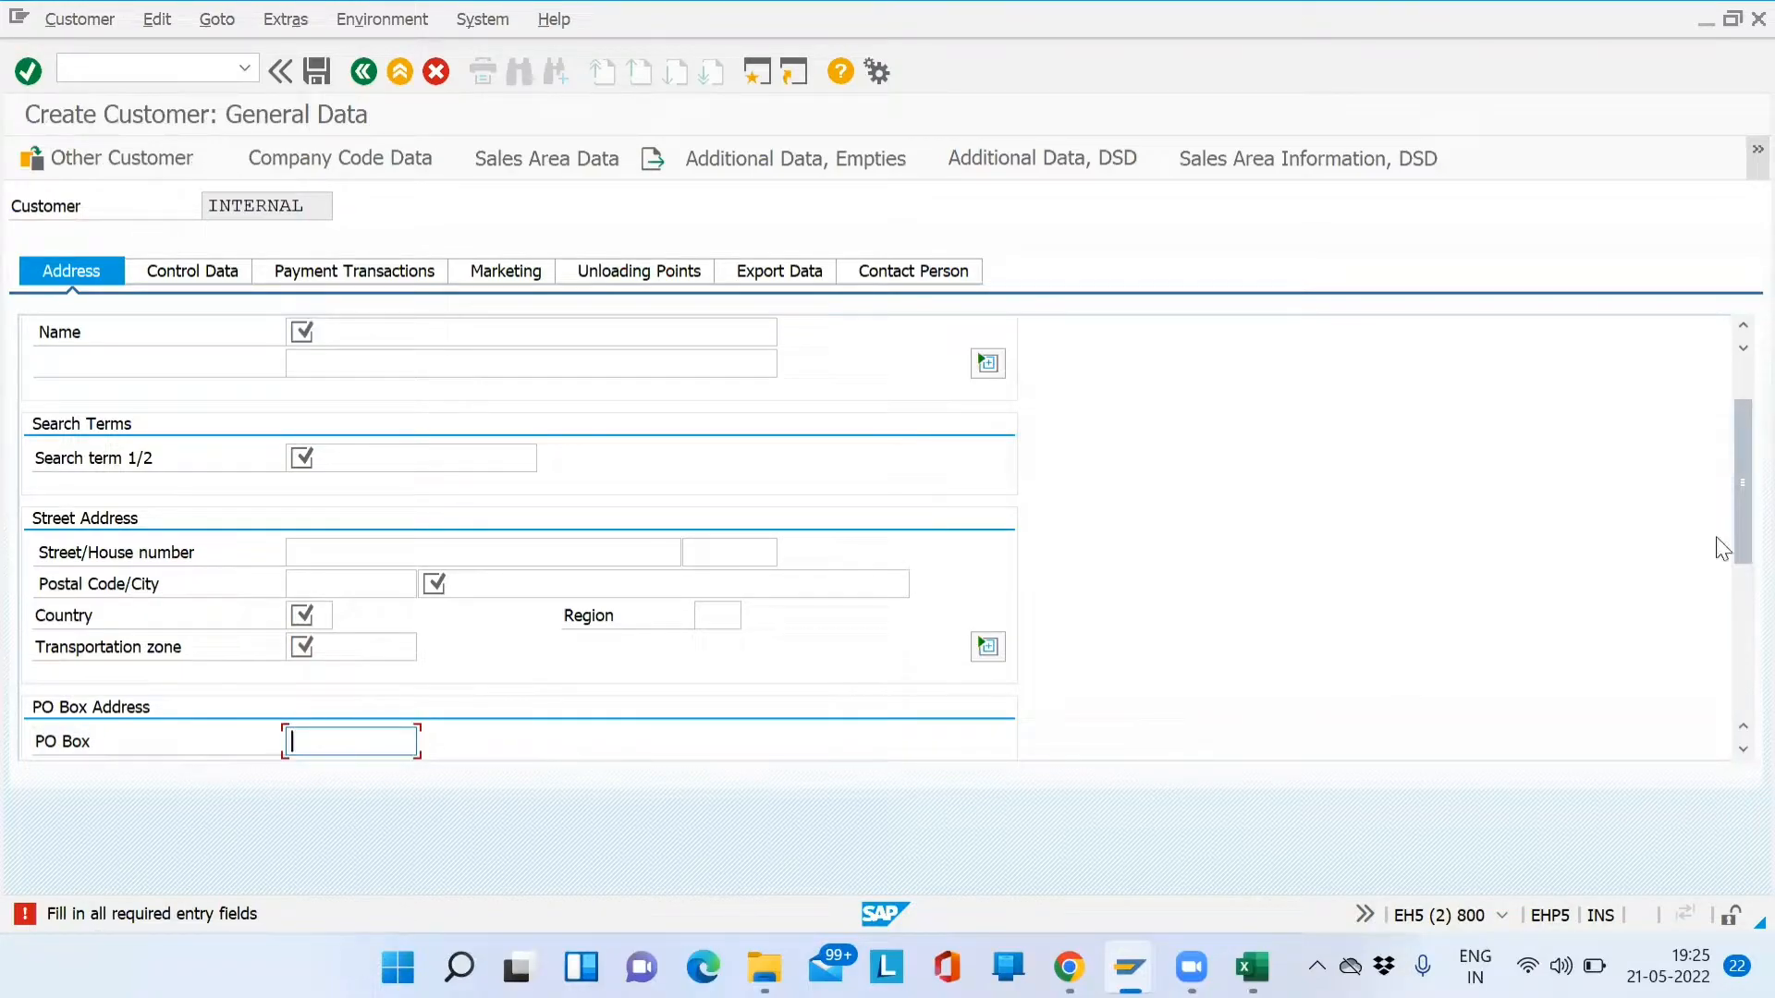
drag(1730, 494, 1731, 621)
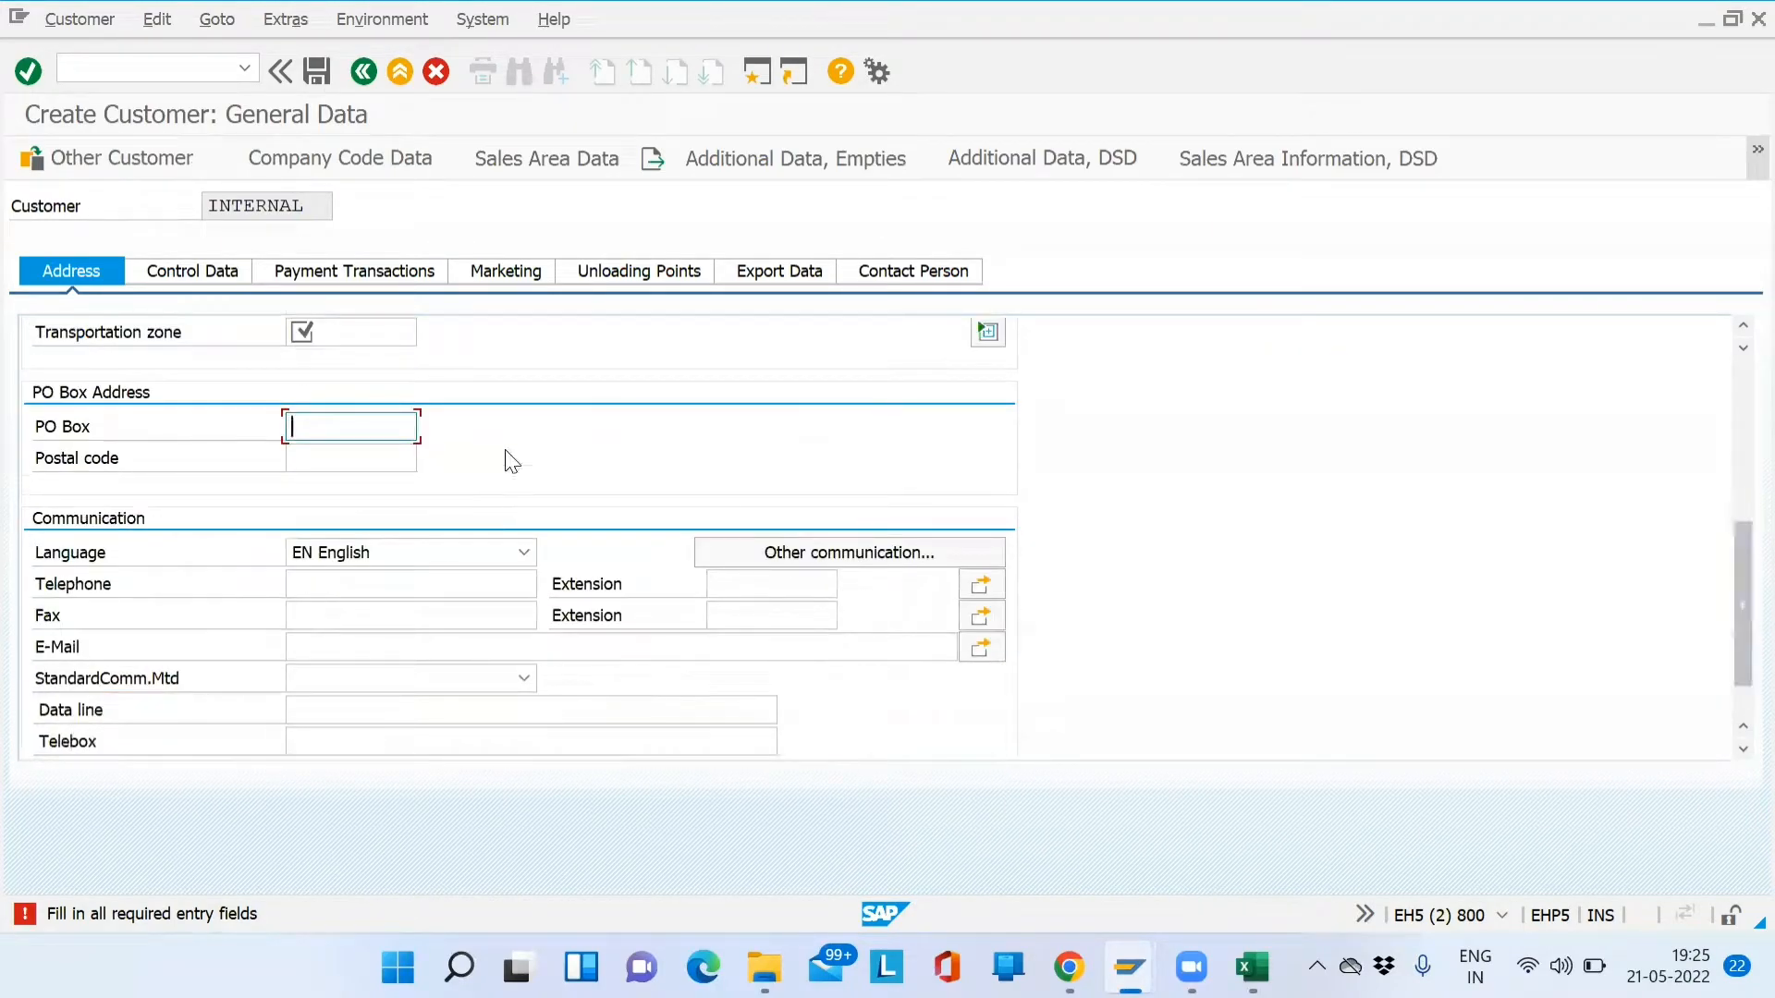
key(alt+Tab)
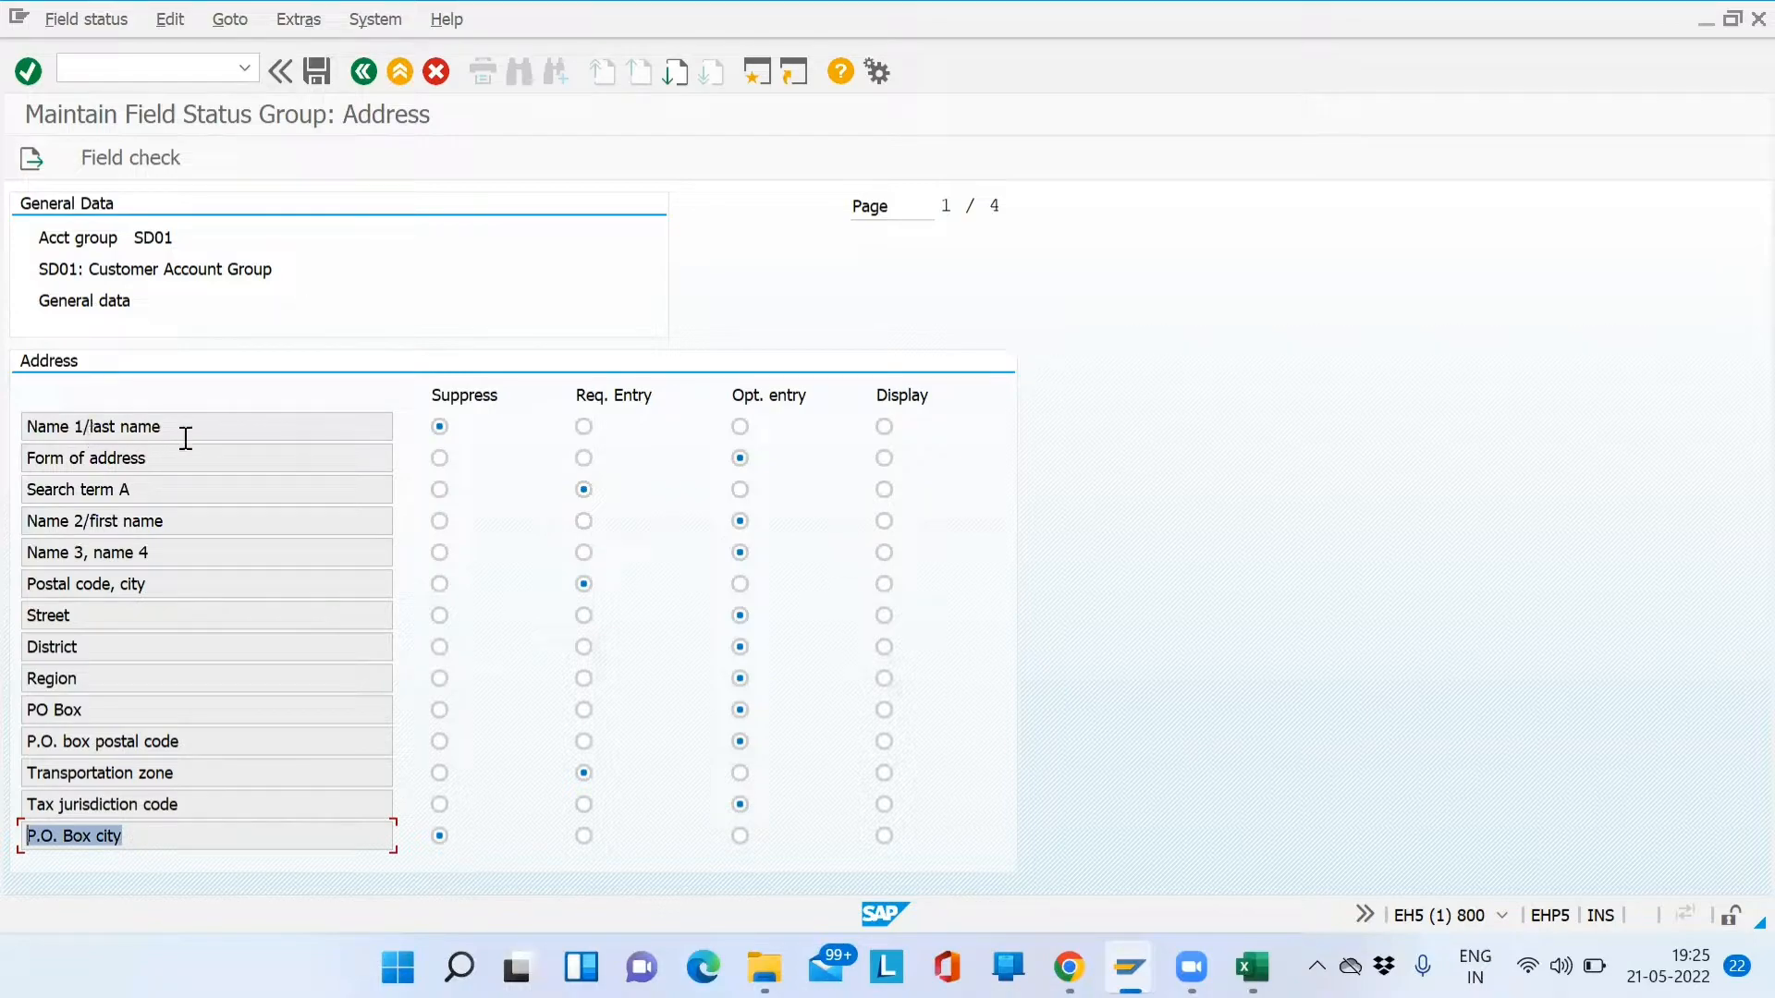
Set the field status of Name 1/last name to Req. Entry
click(158, 431)
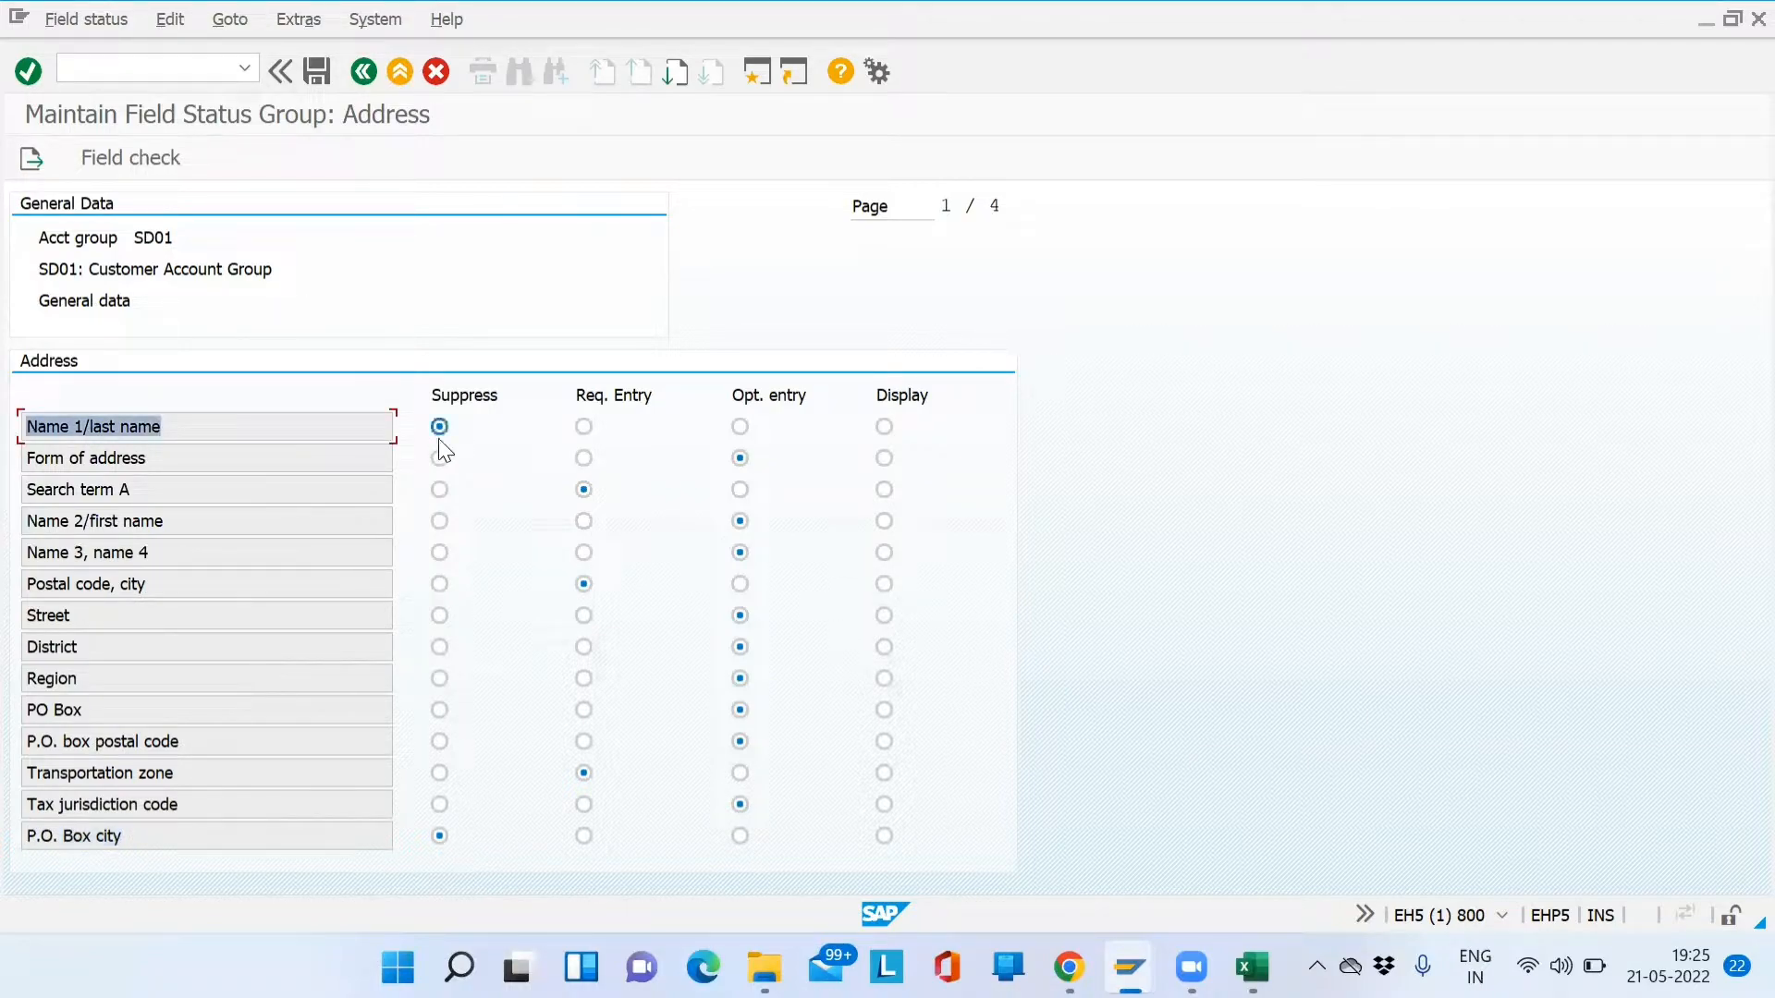
click(584, 428)
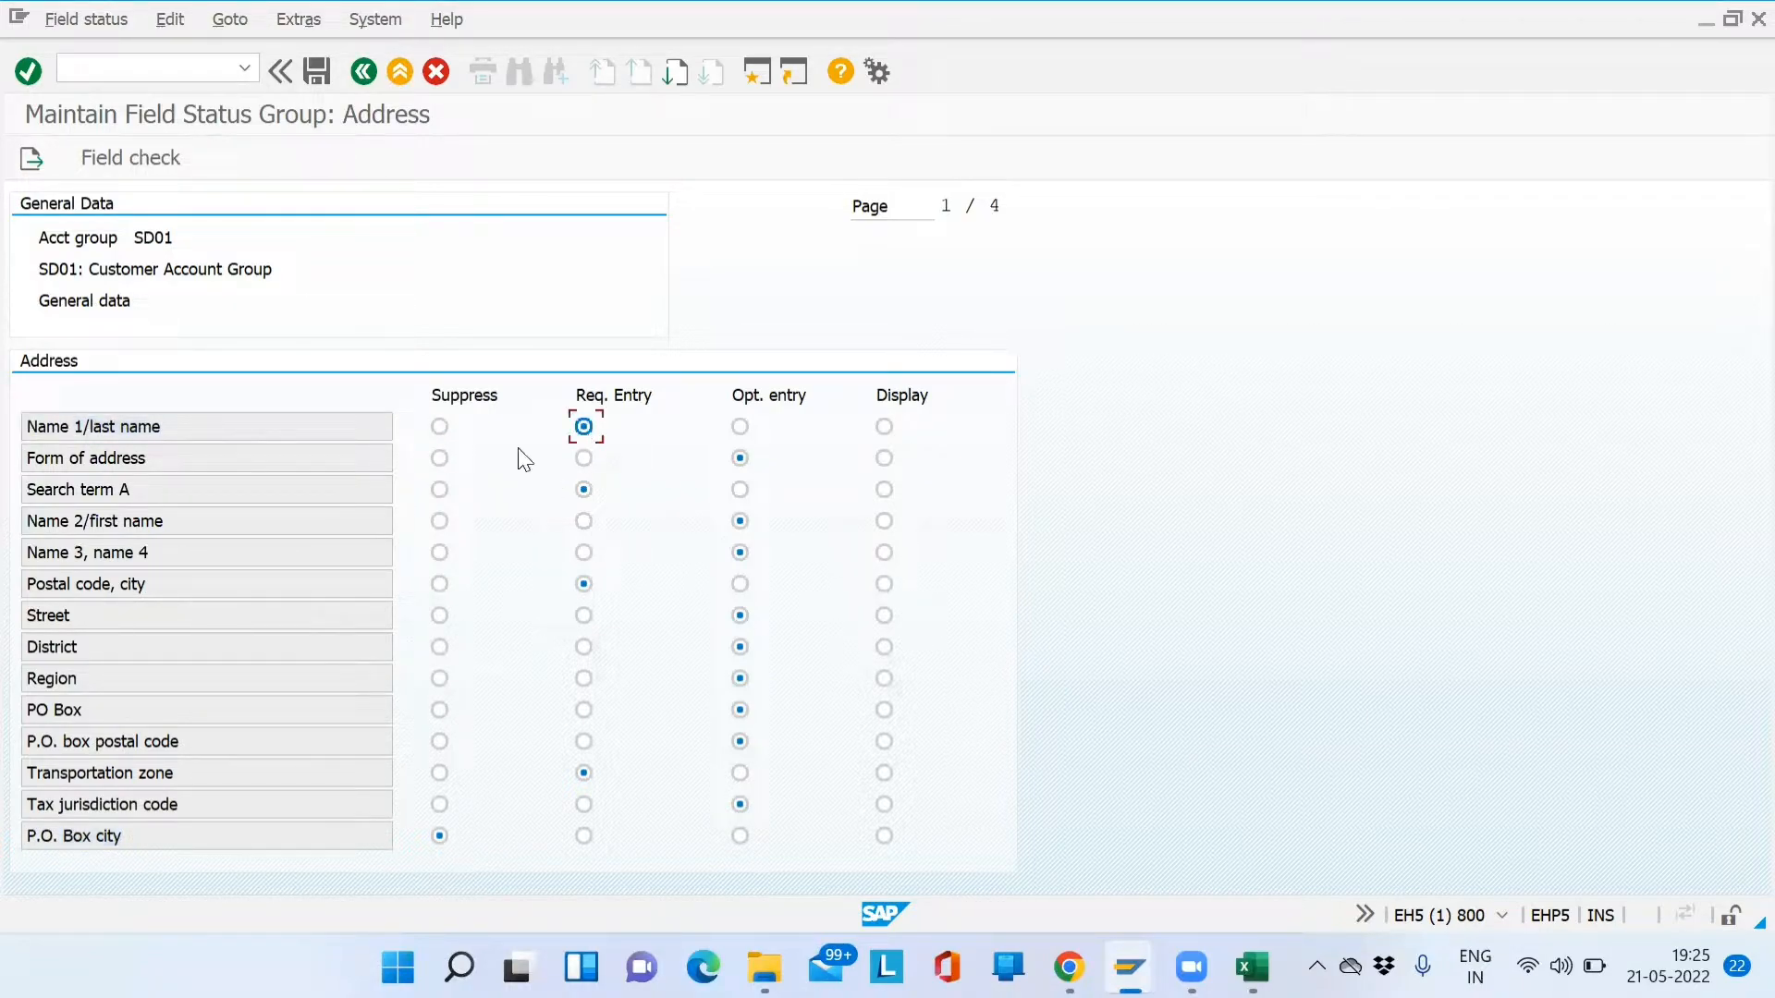
click(285, 431)
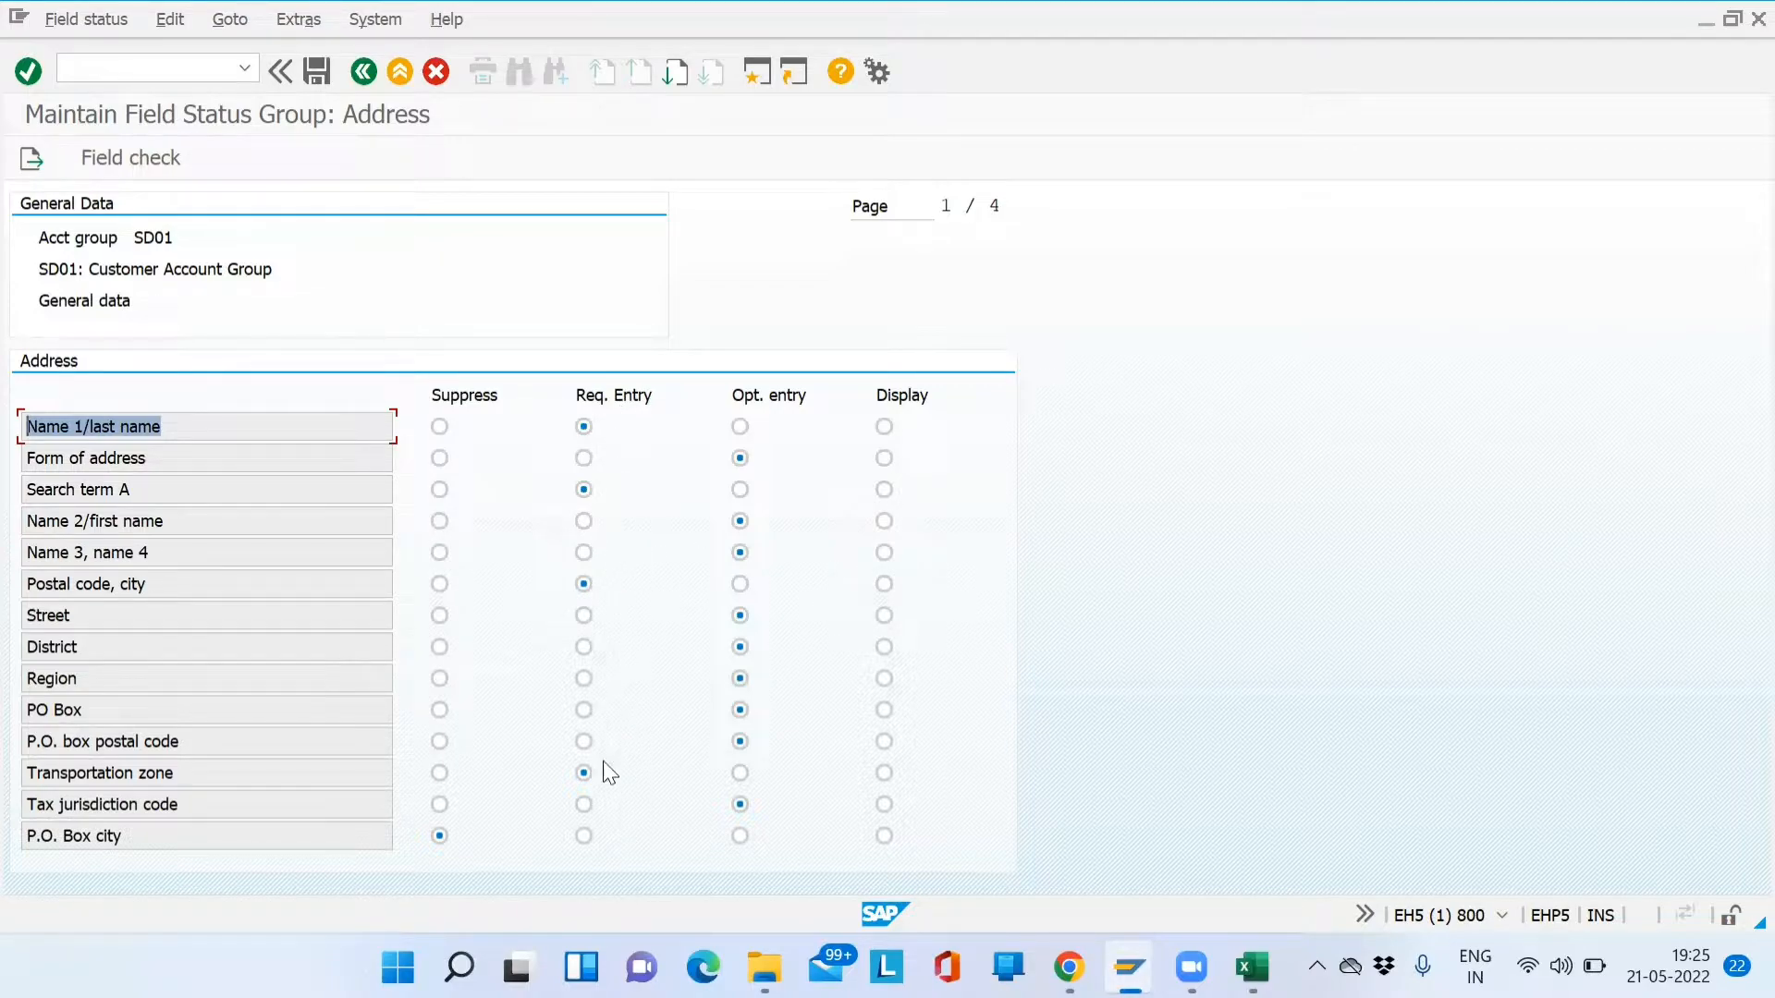
Compare the customer's Name and Search term fields with the Req. Entry setting of Search term A in the Address field status
key(alt+Tab)
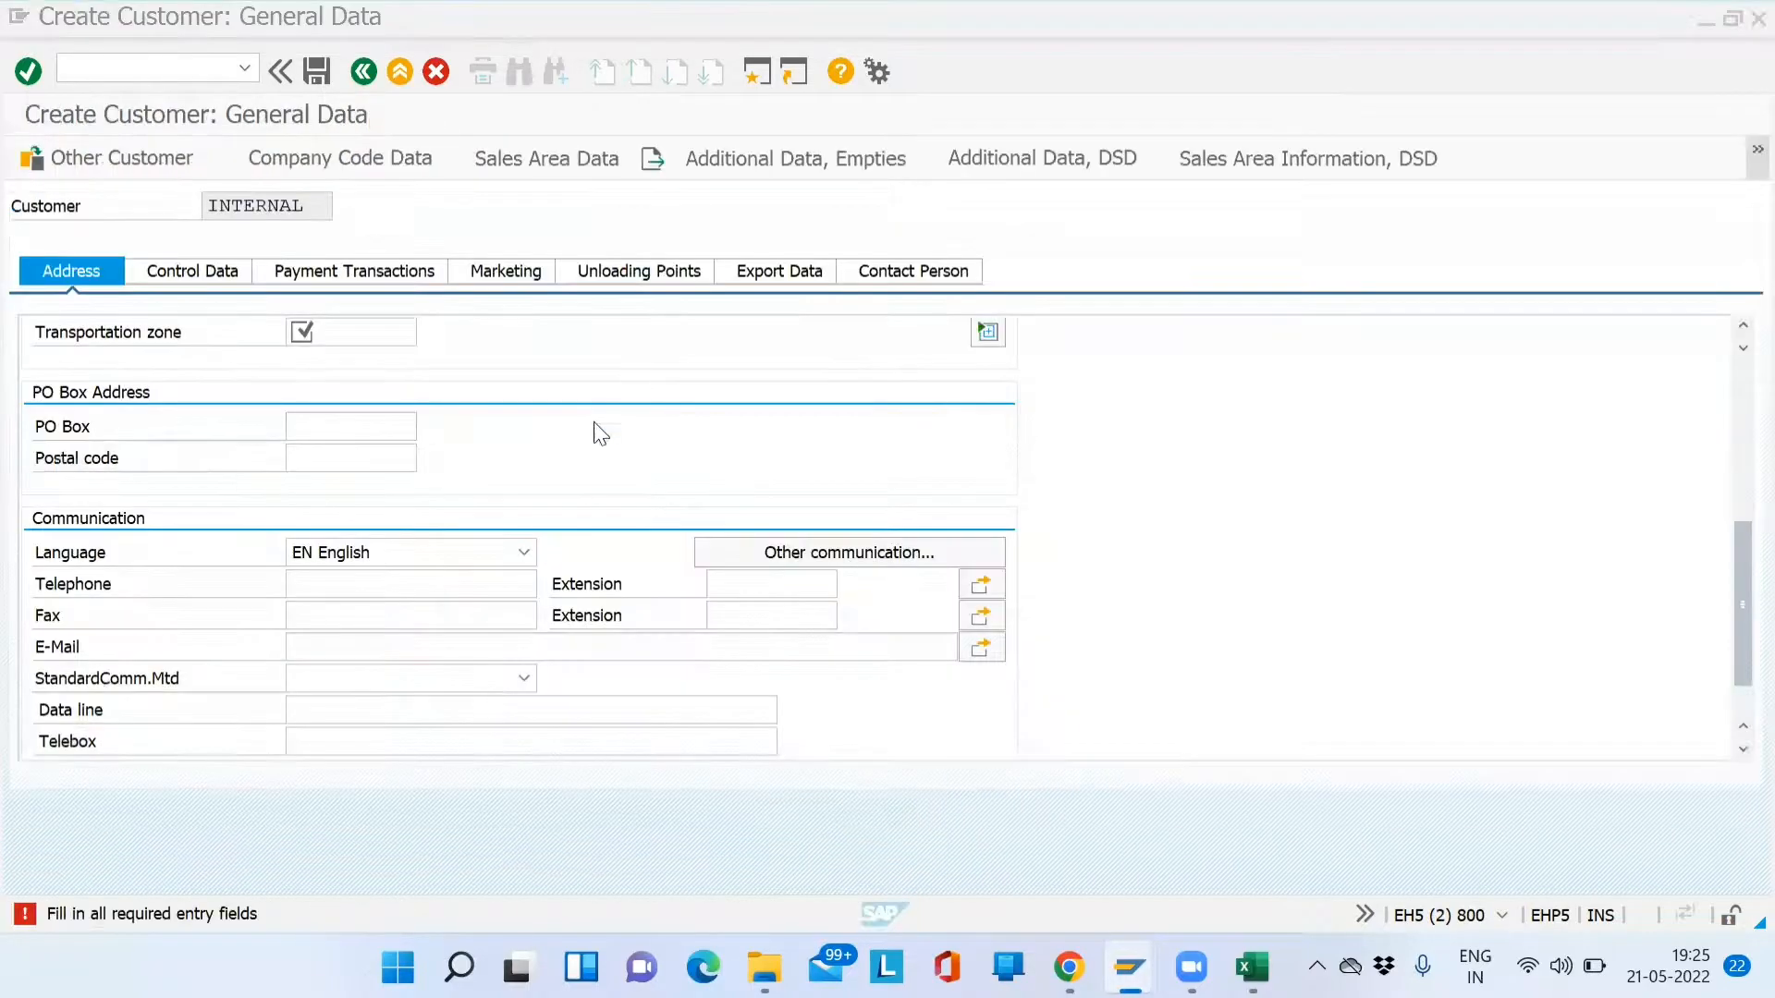
drag(1741, 666, 1739, 435)
click(399, 423)
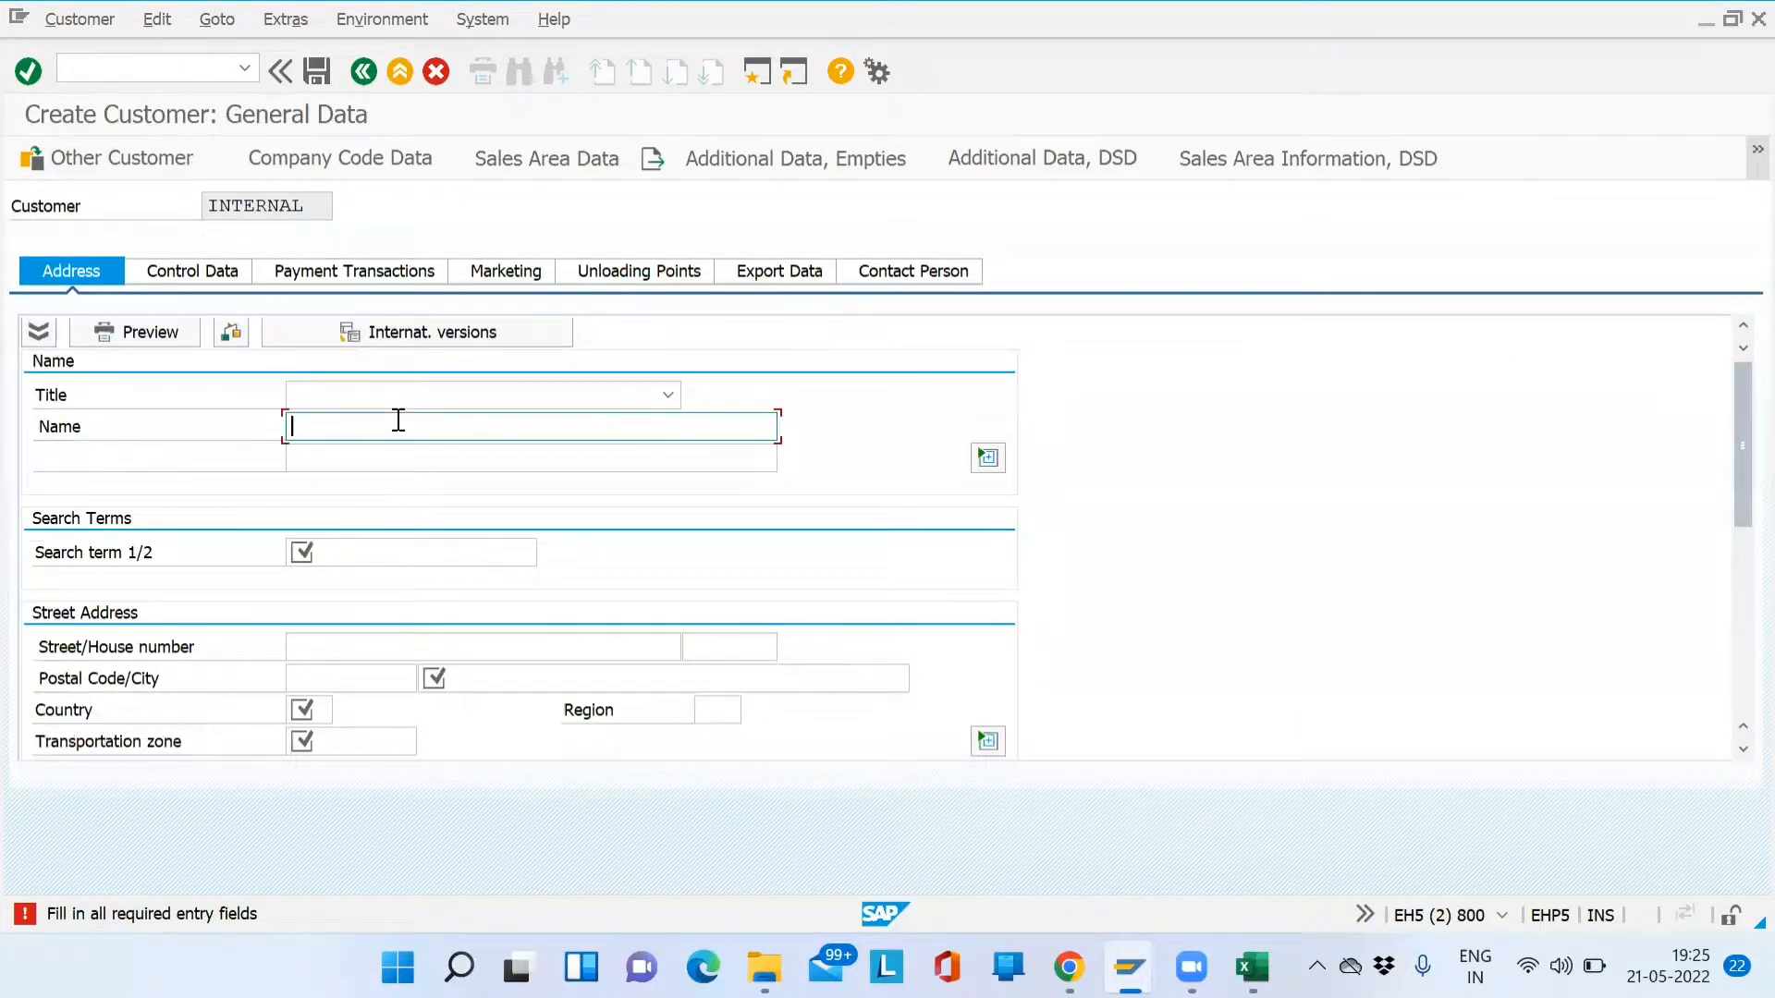
click(377, 552)
key(alt+Tab)
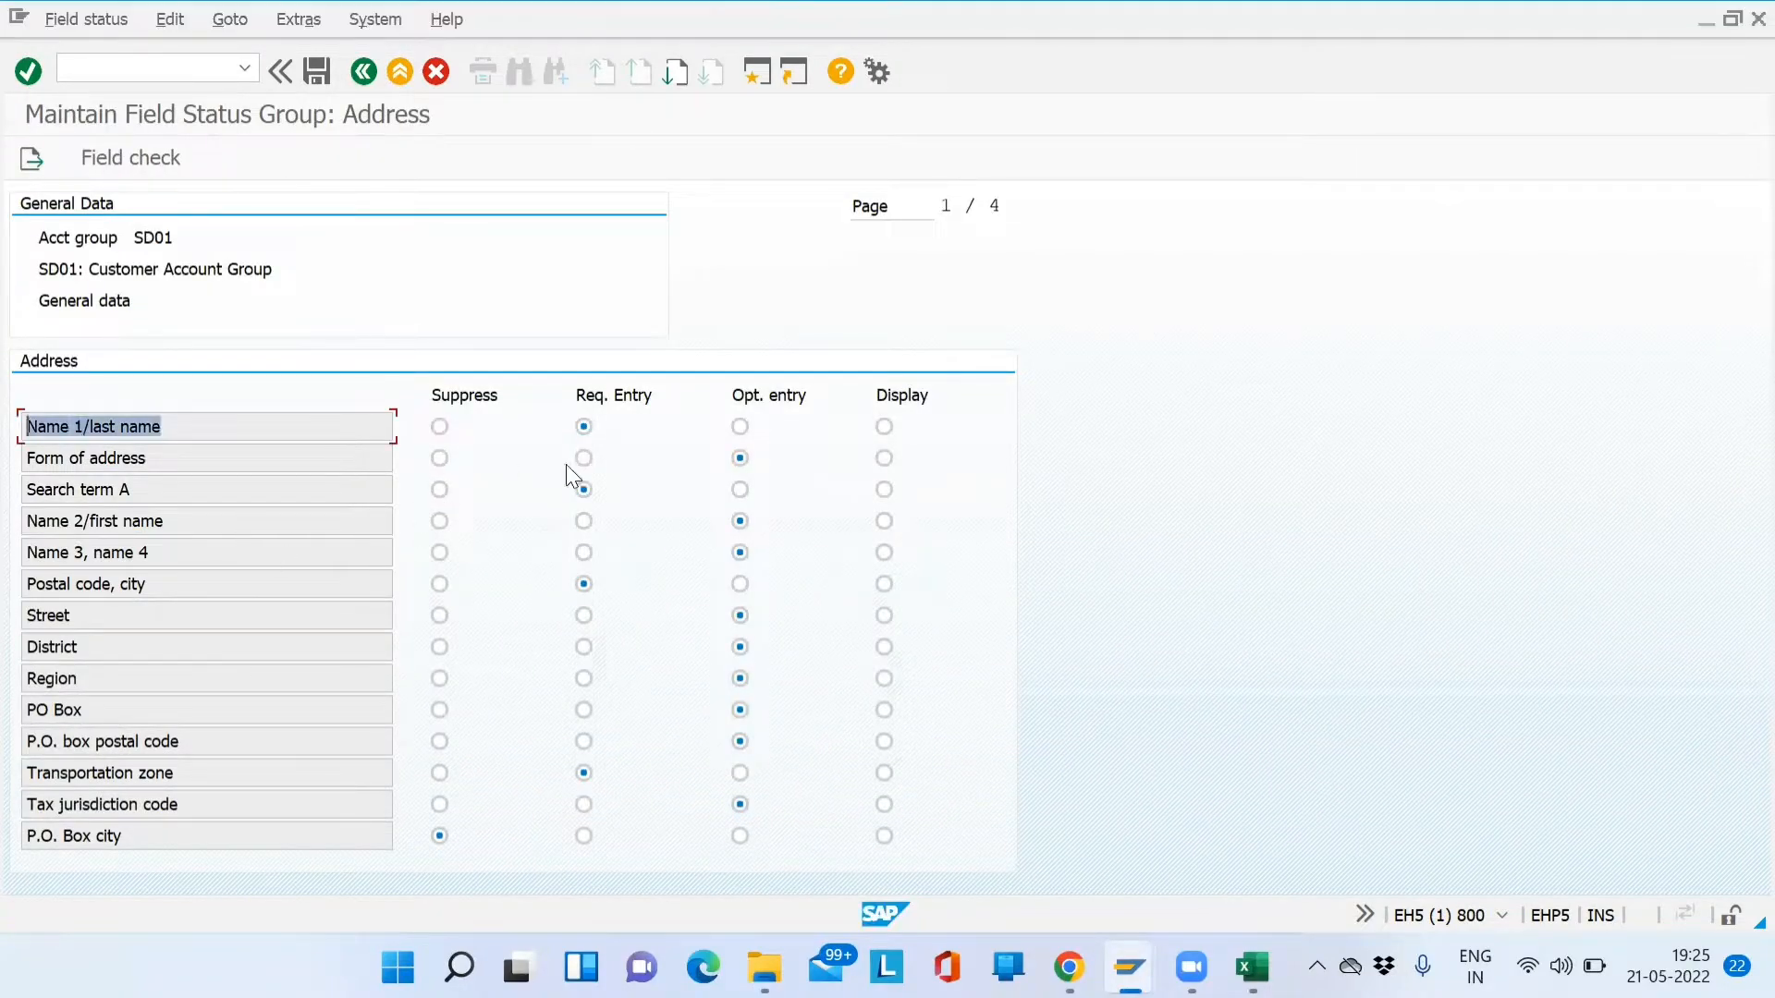
click(124, 489)
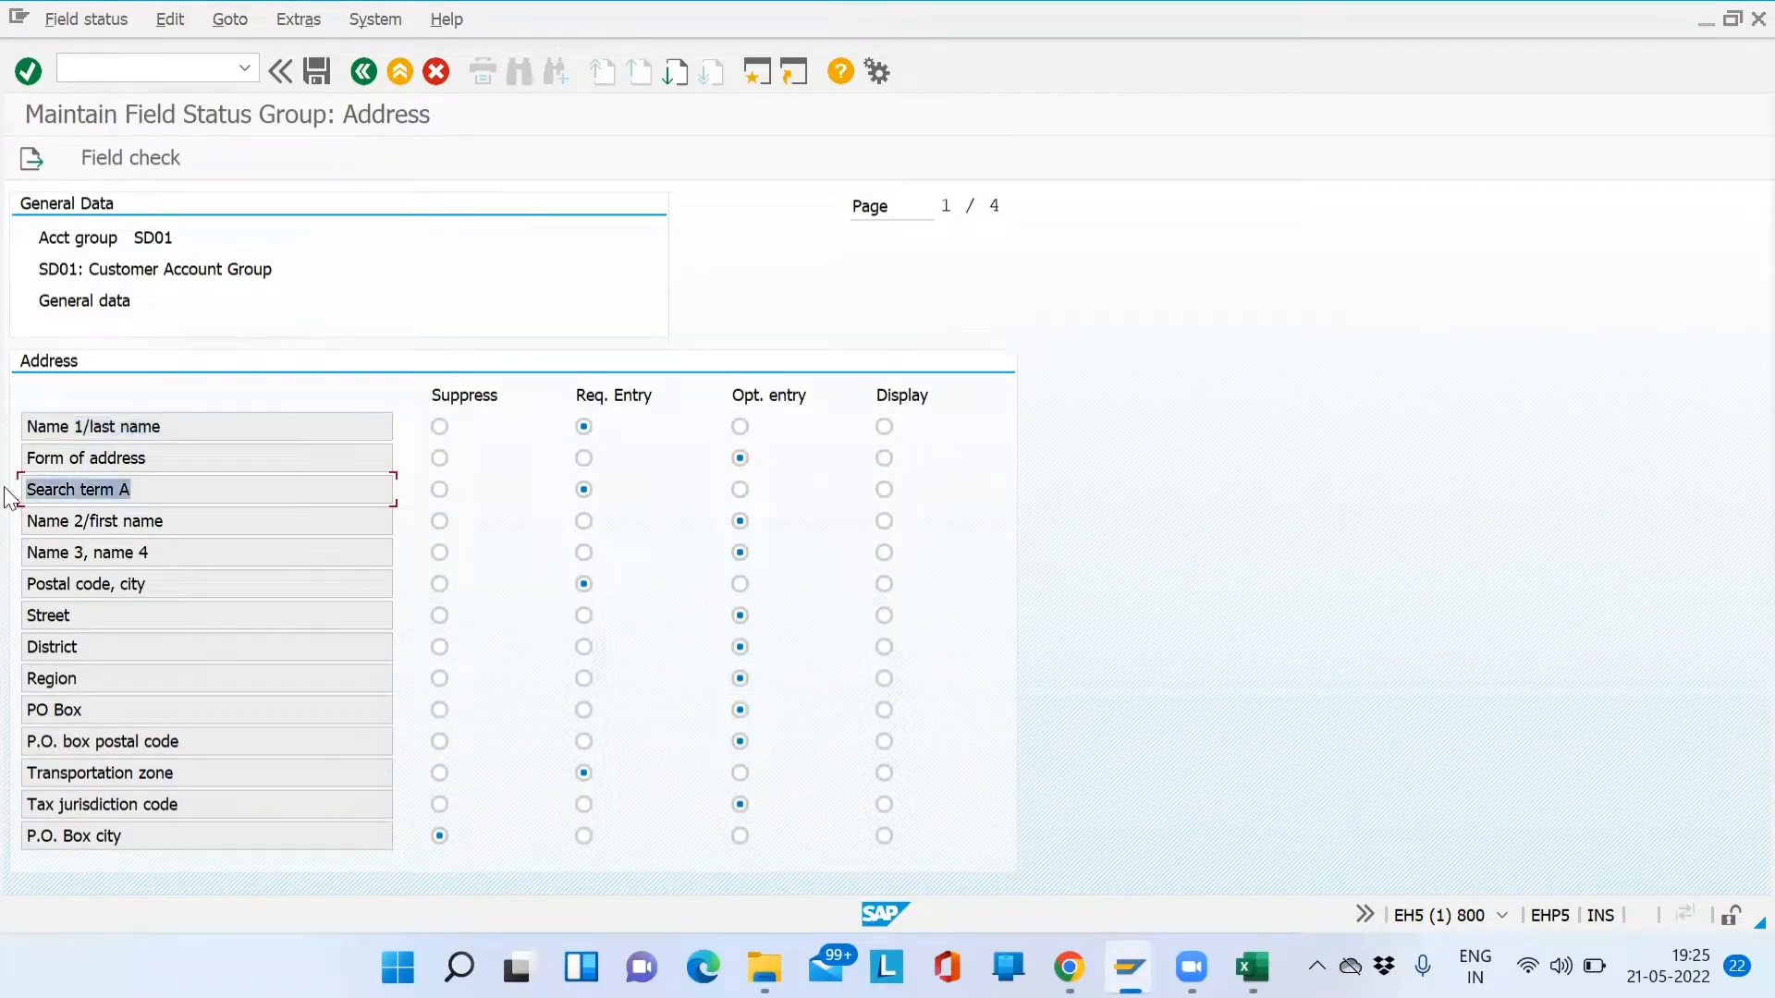
click(583, 489)
Compare the Postal code, city field status with the customer's Postal Code/City fields, and bring up page 2 of the Address field status
click(163, 585)
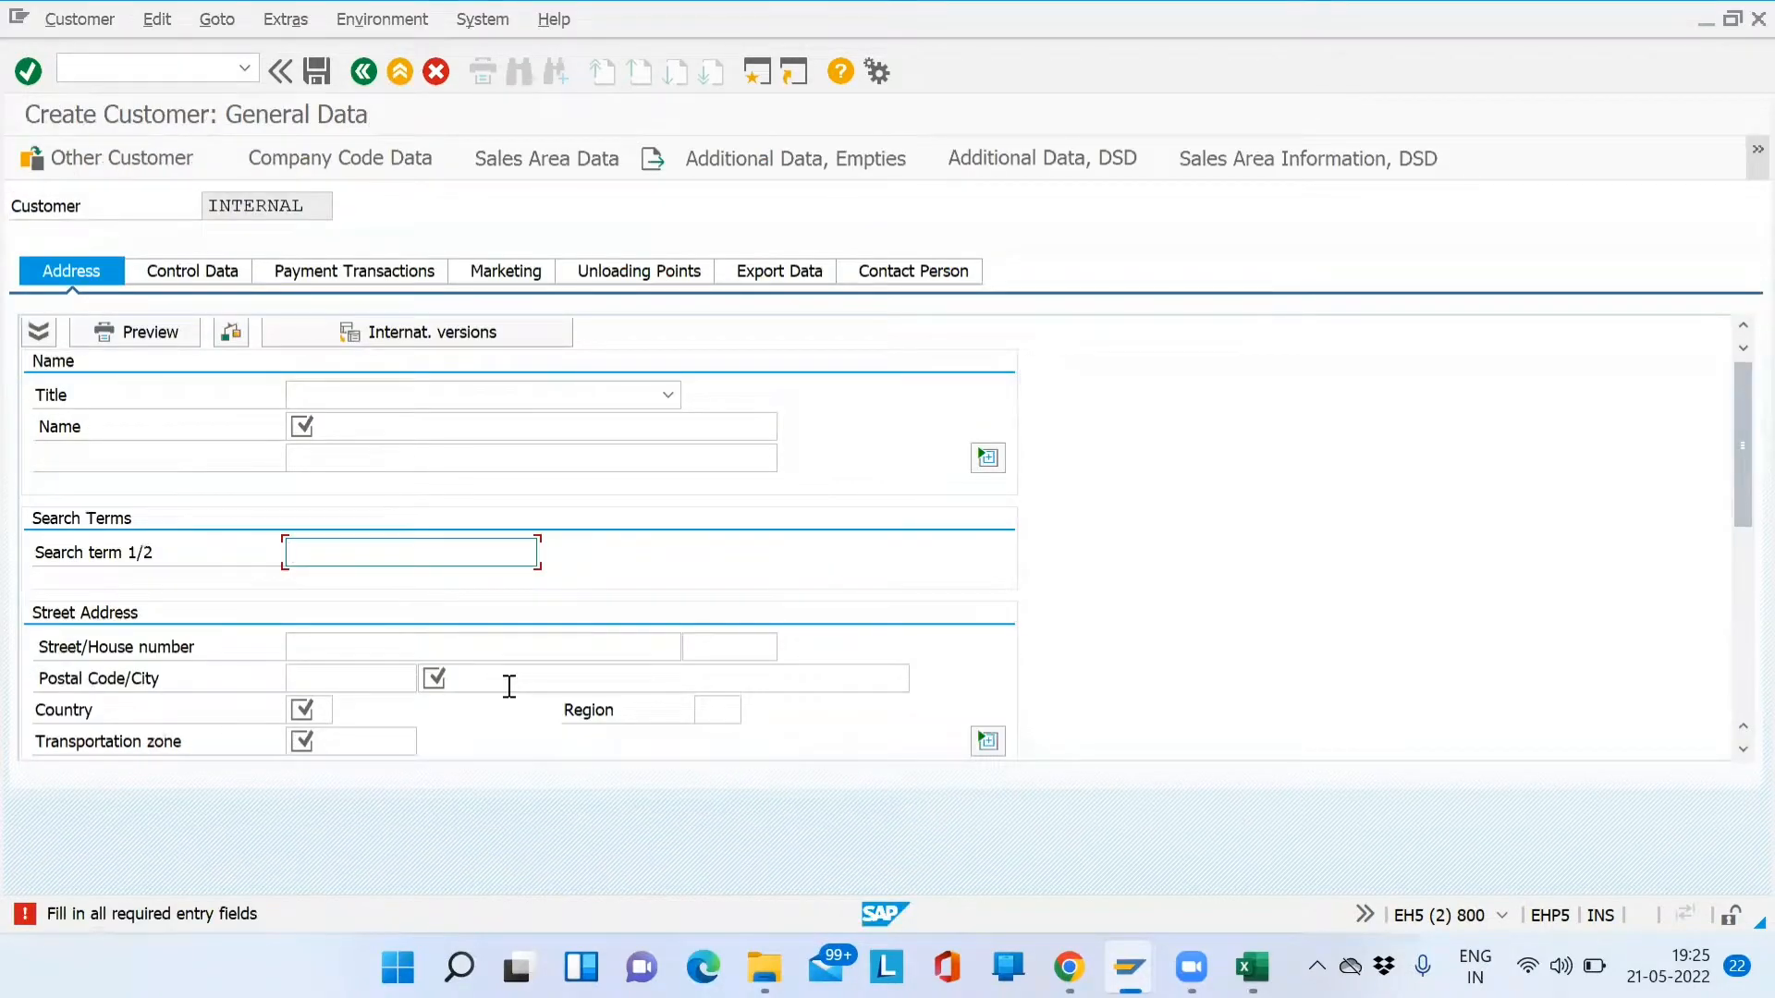
click(508, 684)
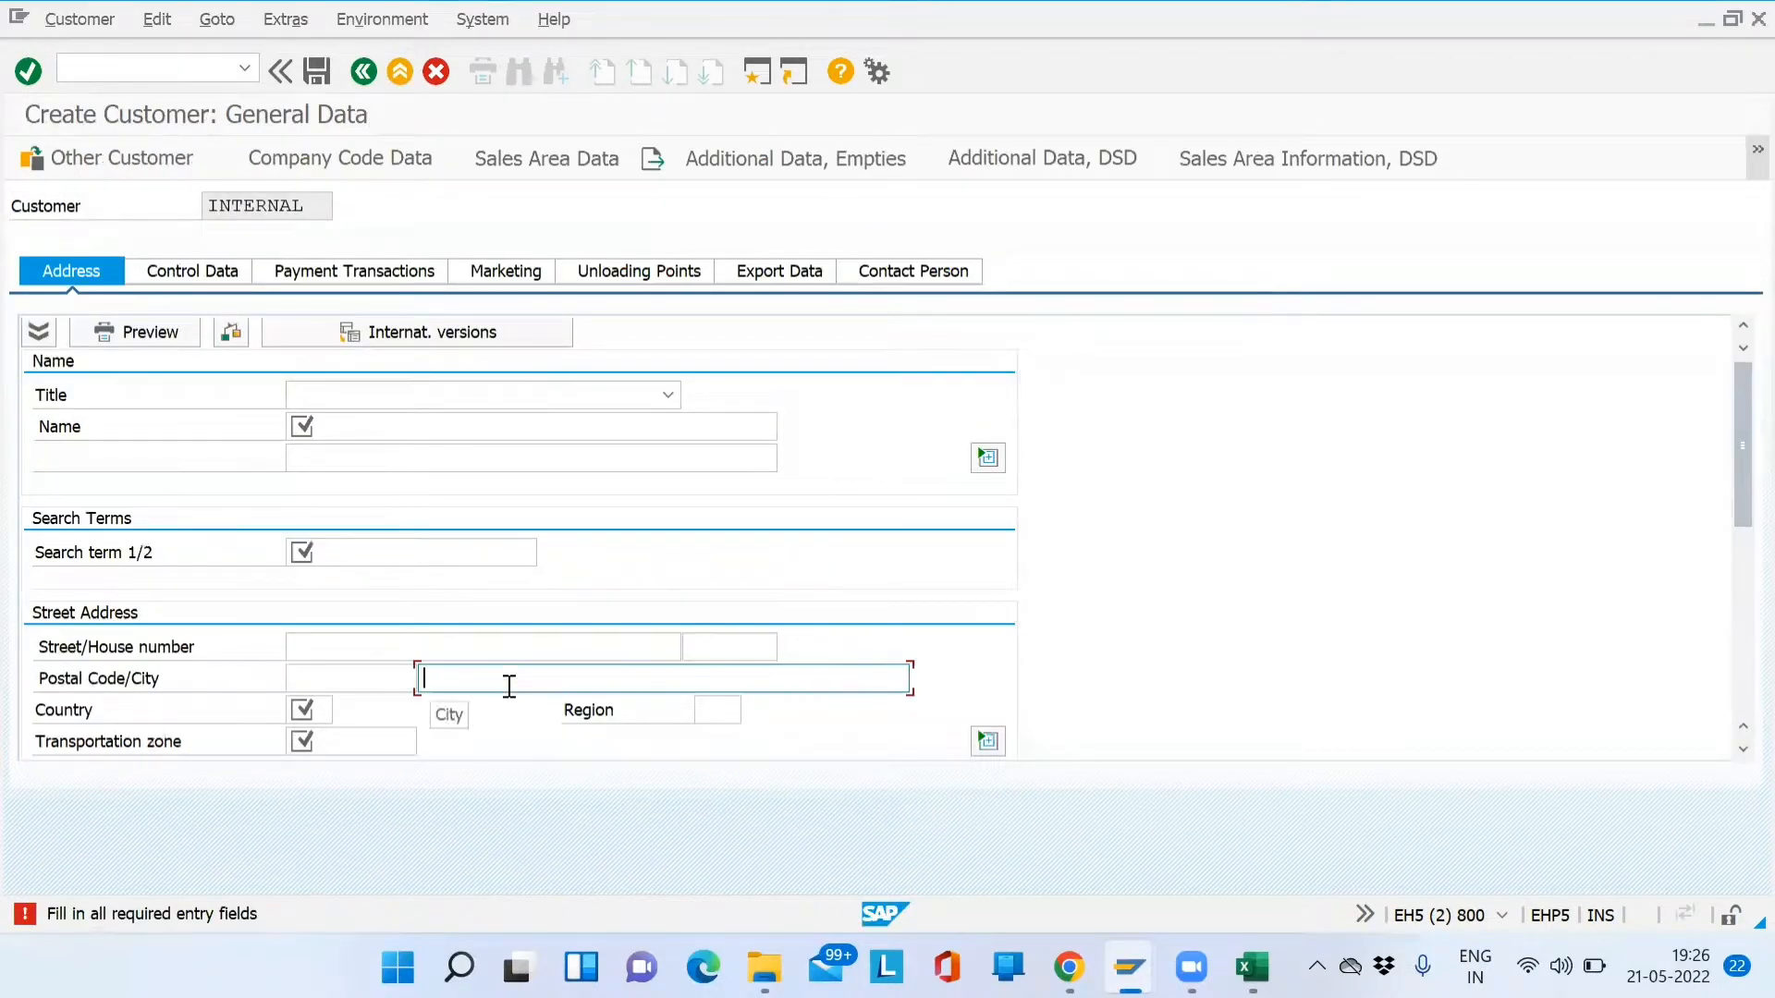
click(369, 675)
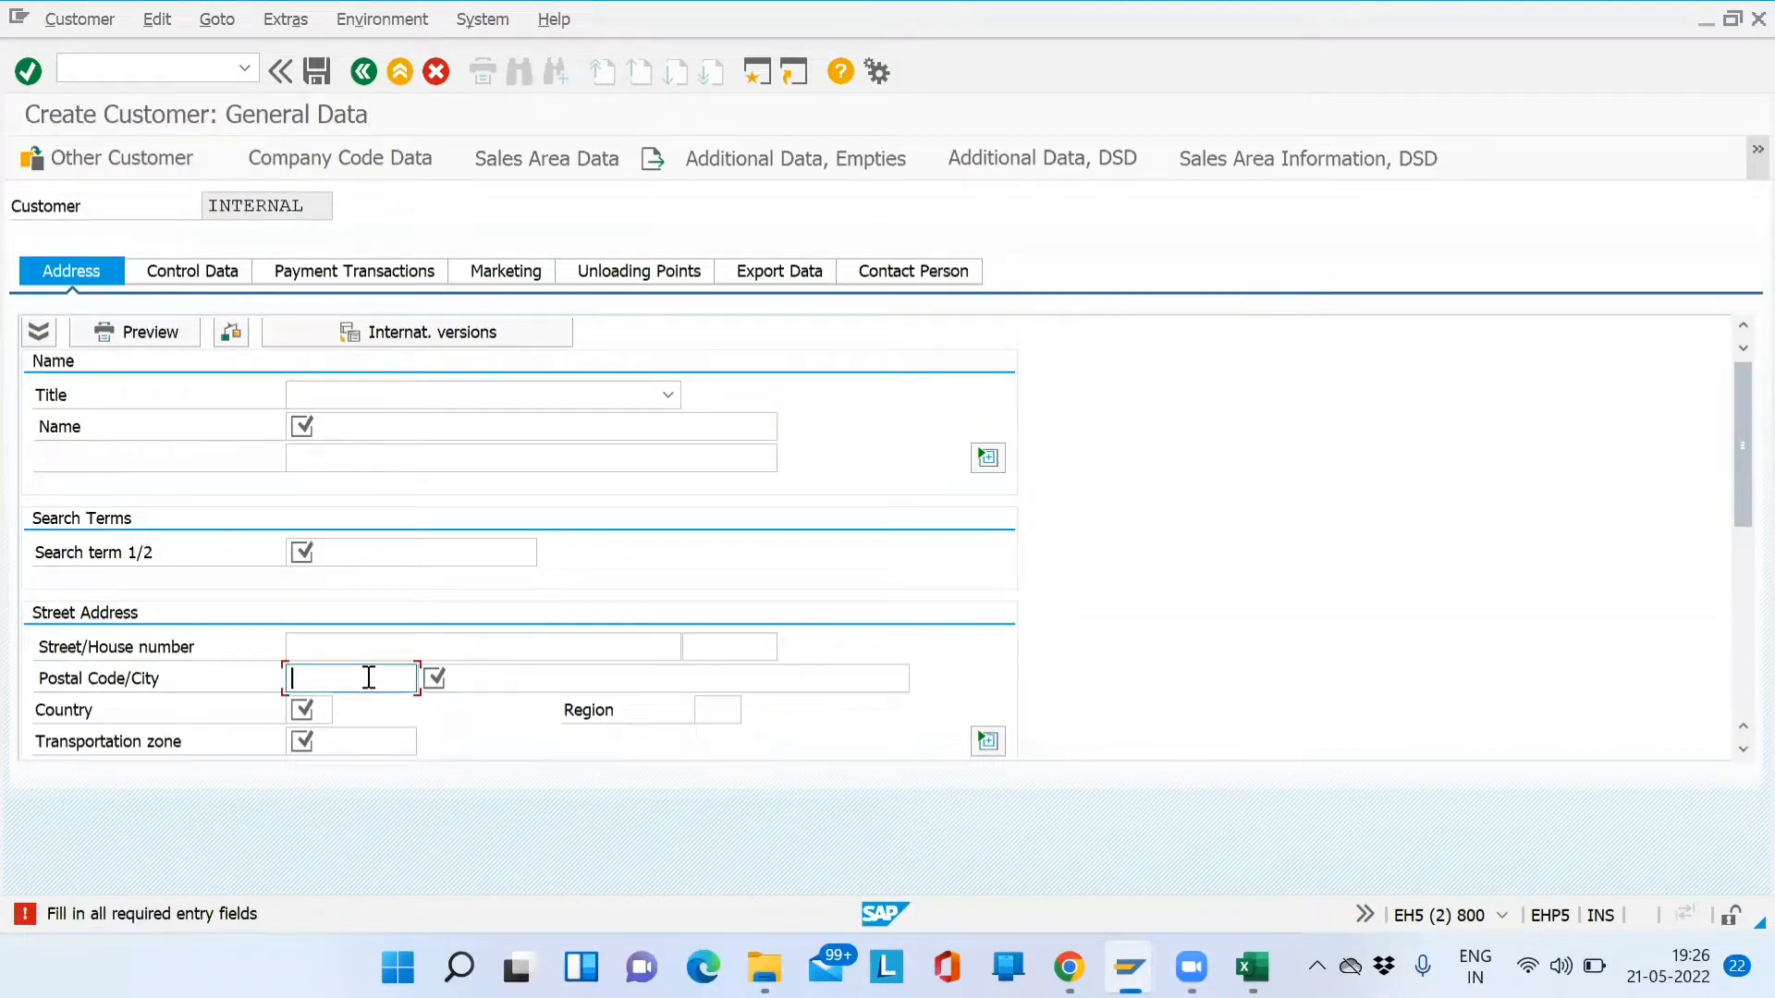
click(478, 675)
click(312, 702)
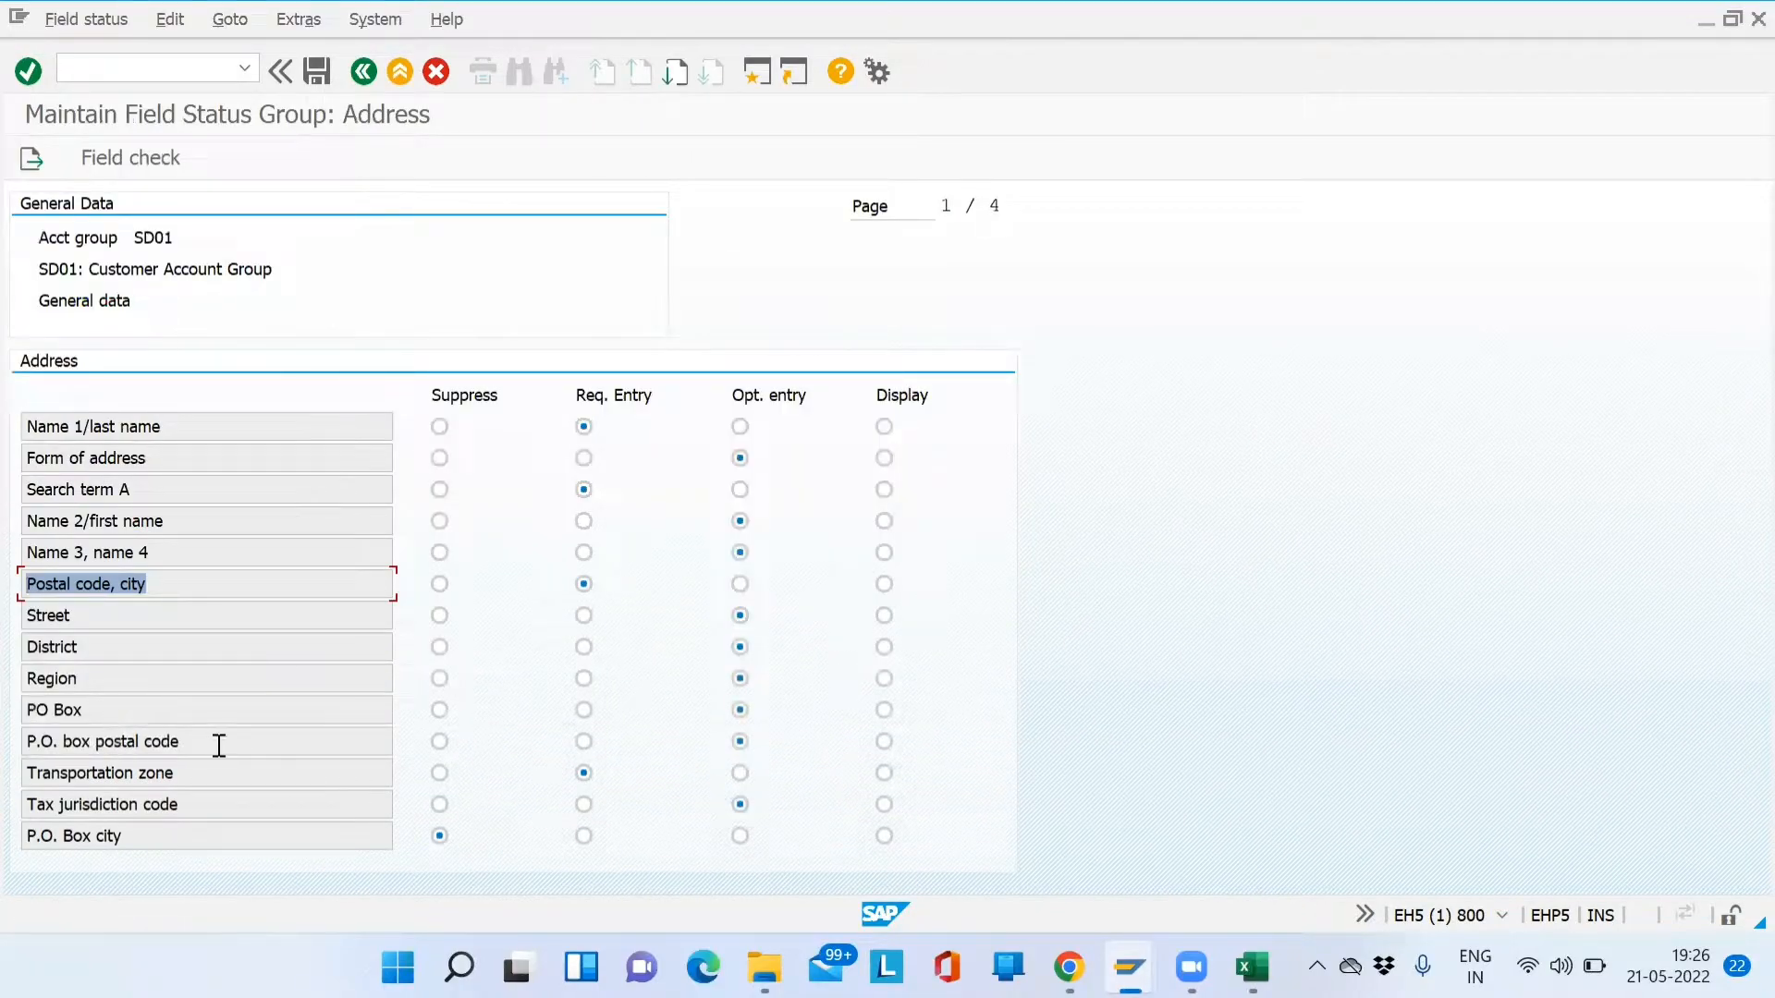
click(248, 735)
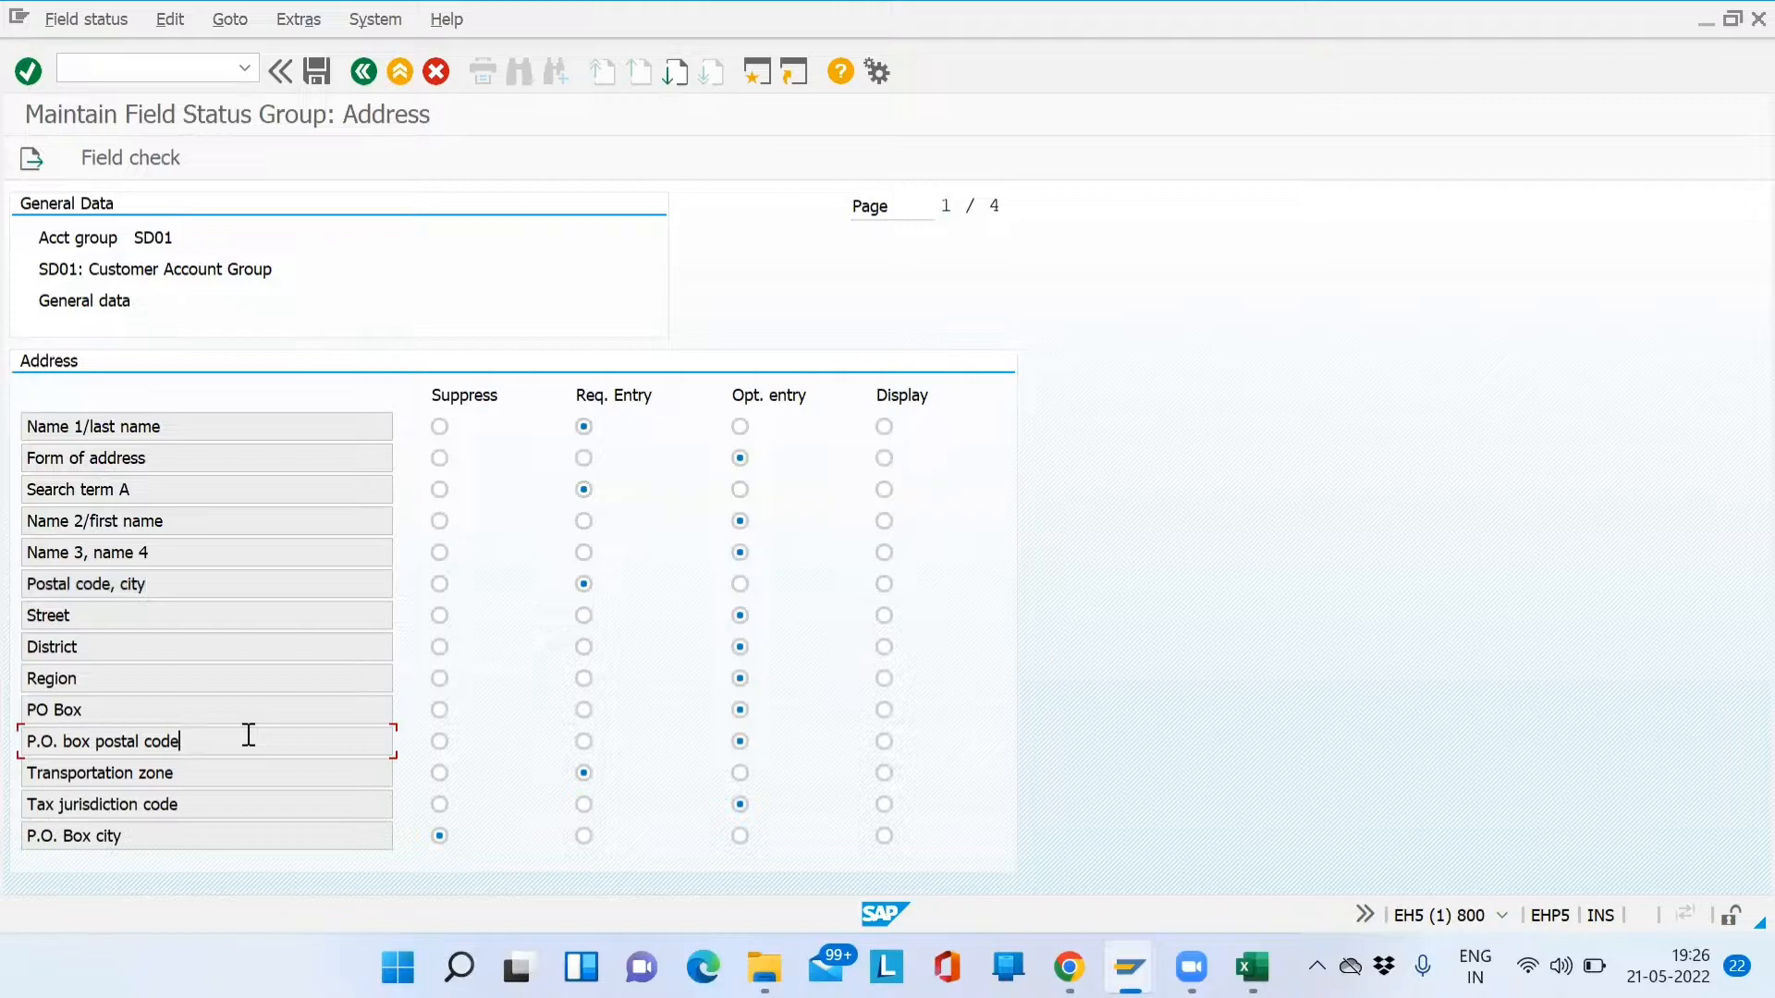
key(Page_Down)
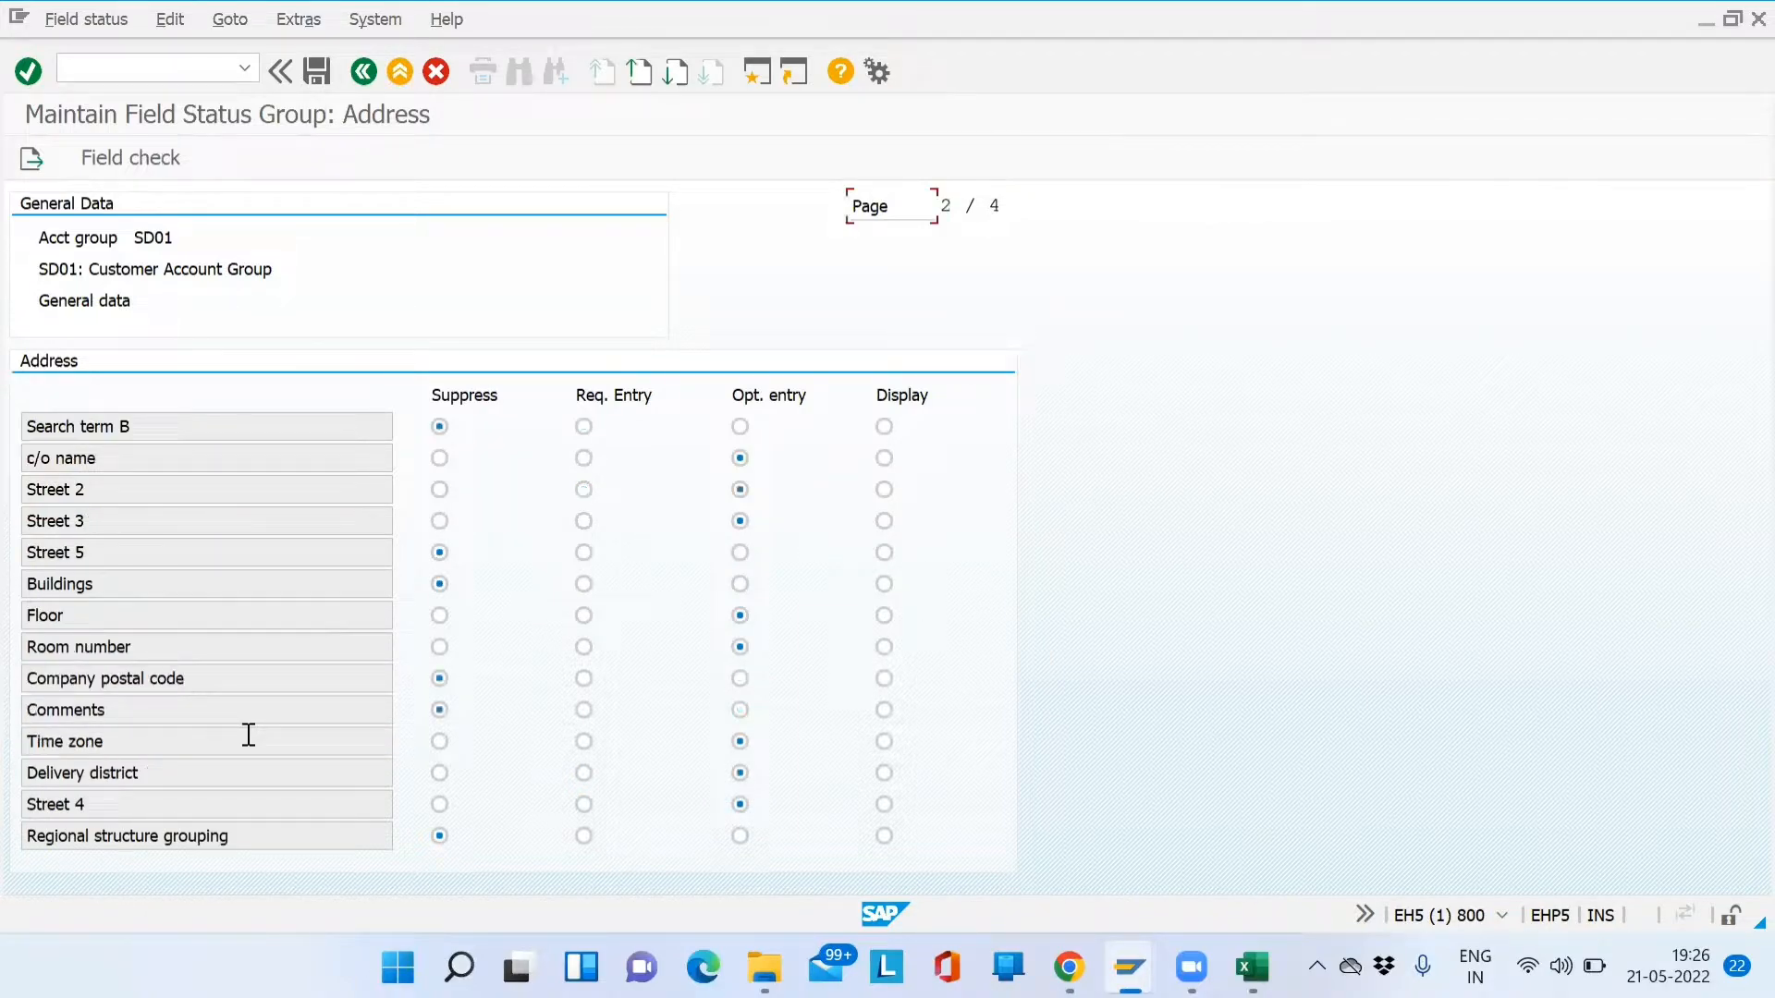
Look through the remaining pages of the SD01 Address field status up to page 4, and return to page 1
key(Page_Down)
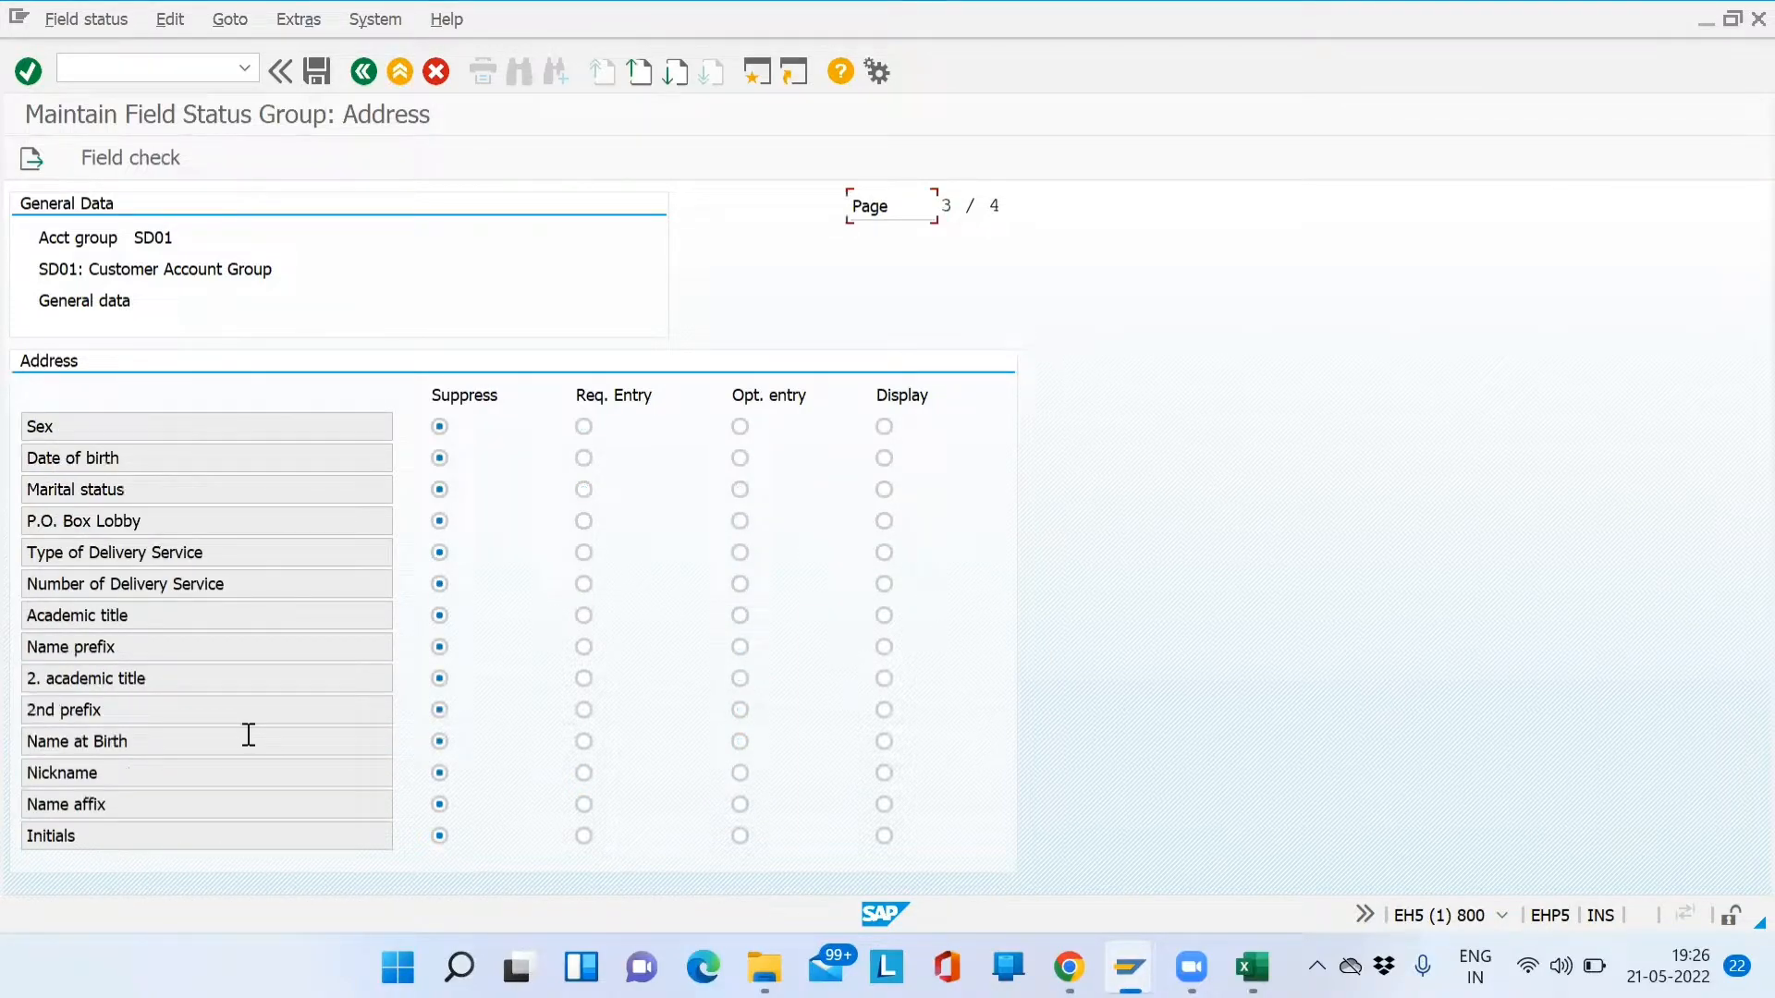
key(Page_Down)
key(Page_Up)
key(Page_Down)
key(Page_Up)
key(Page_Up)
key(Page_Up)
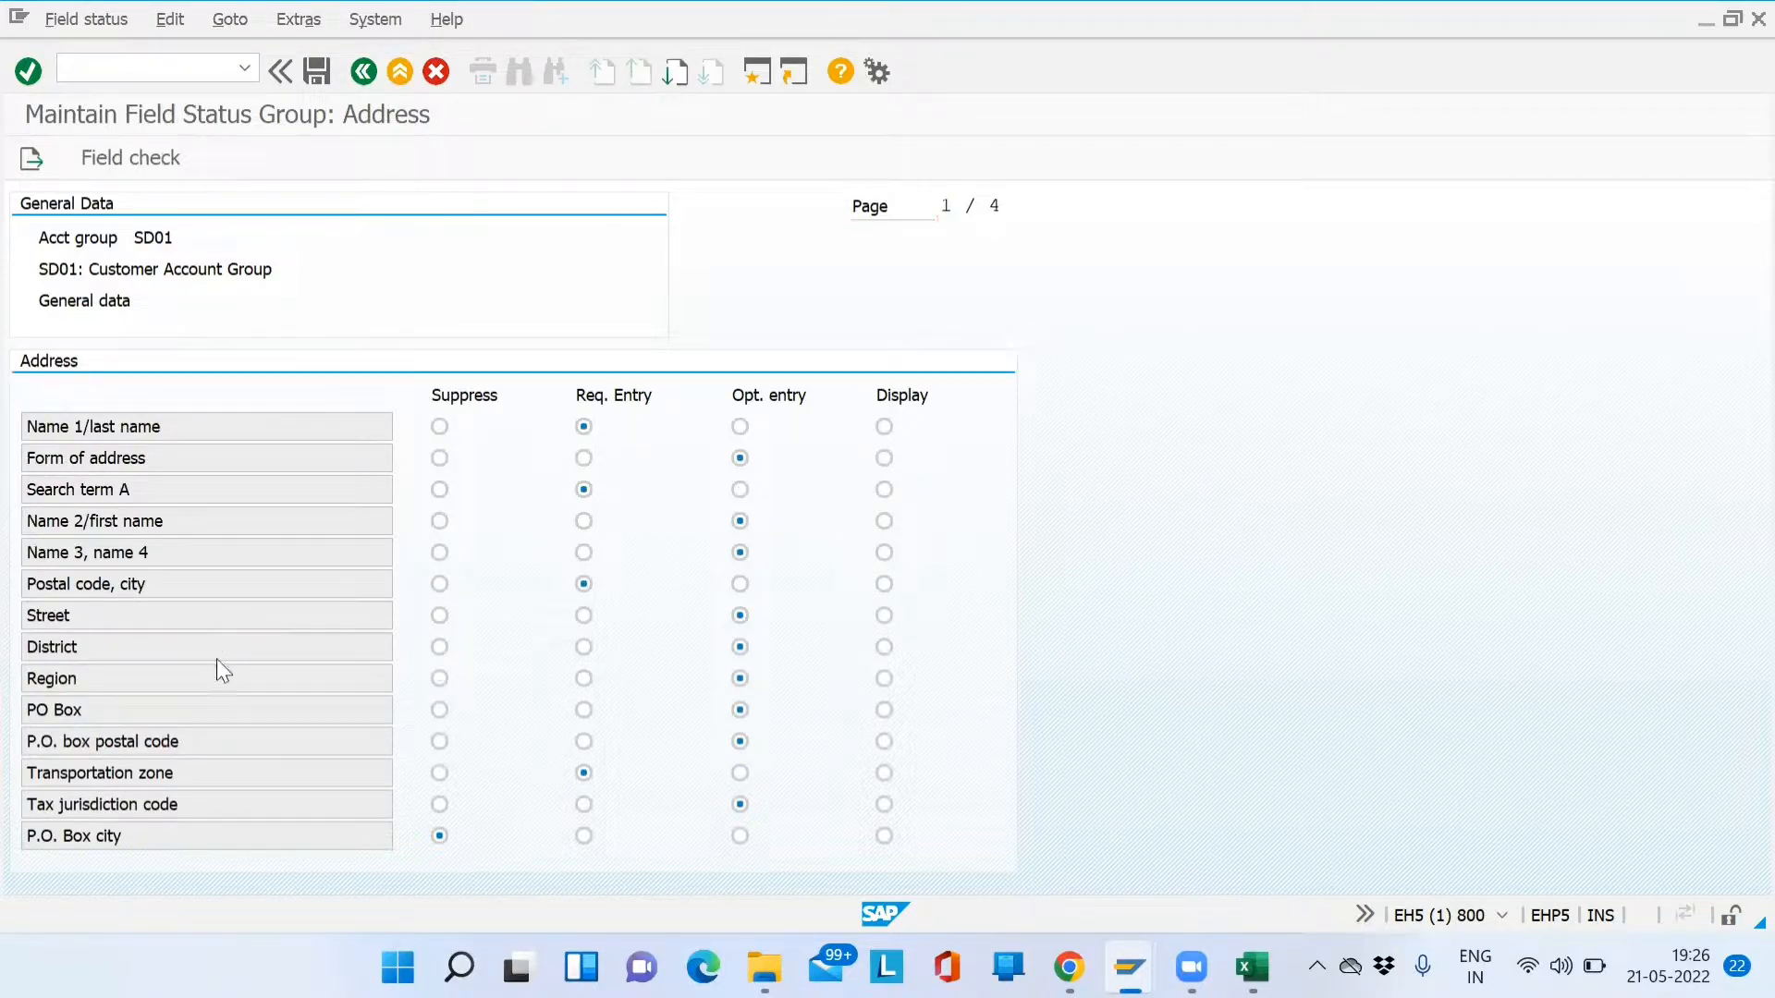
Compare the customer's Country, Region and Transportation zone fields with the Address field status settings
key(alt+Tab)
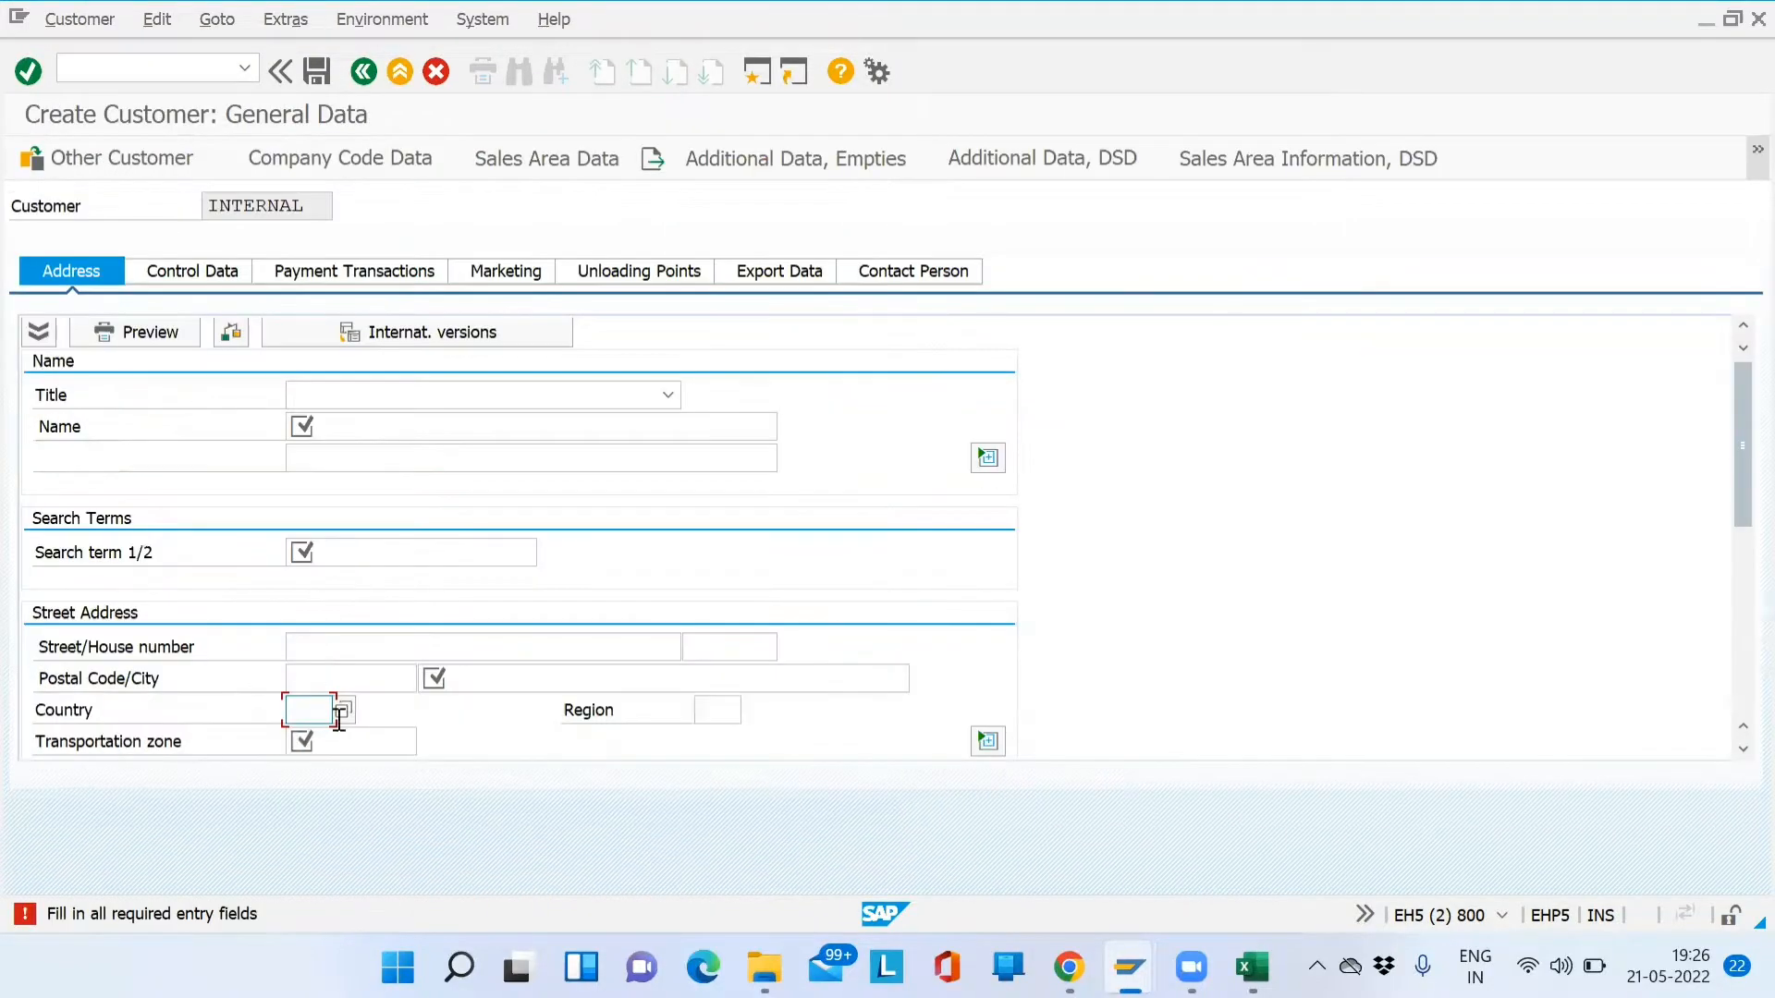
click(709, 714)
click(313, 737)
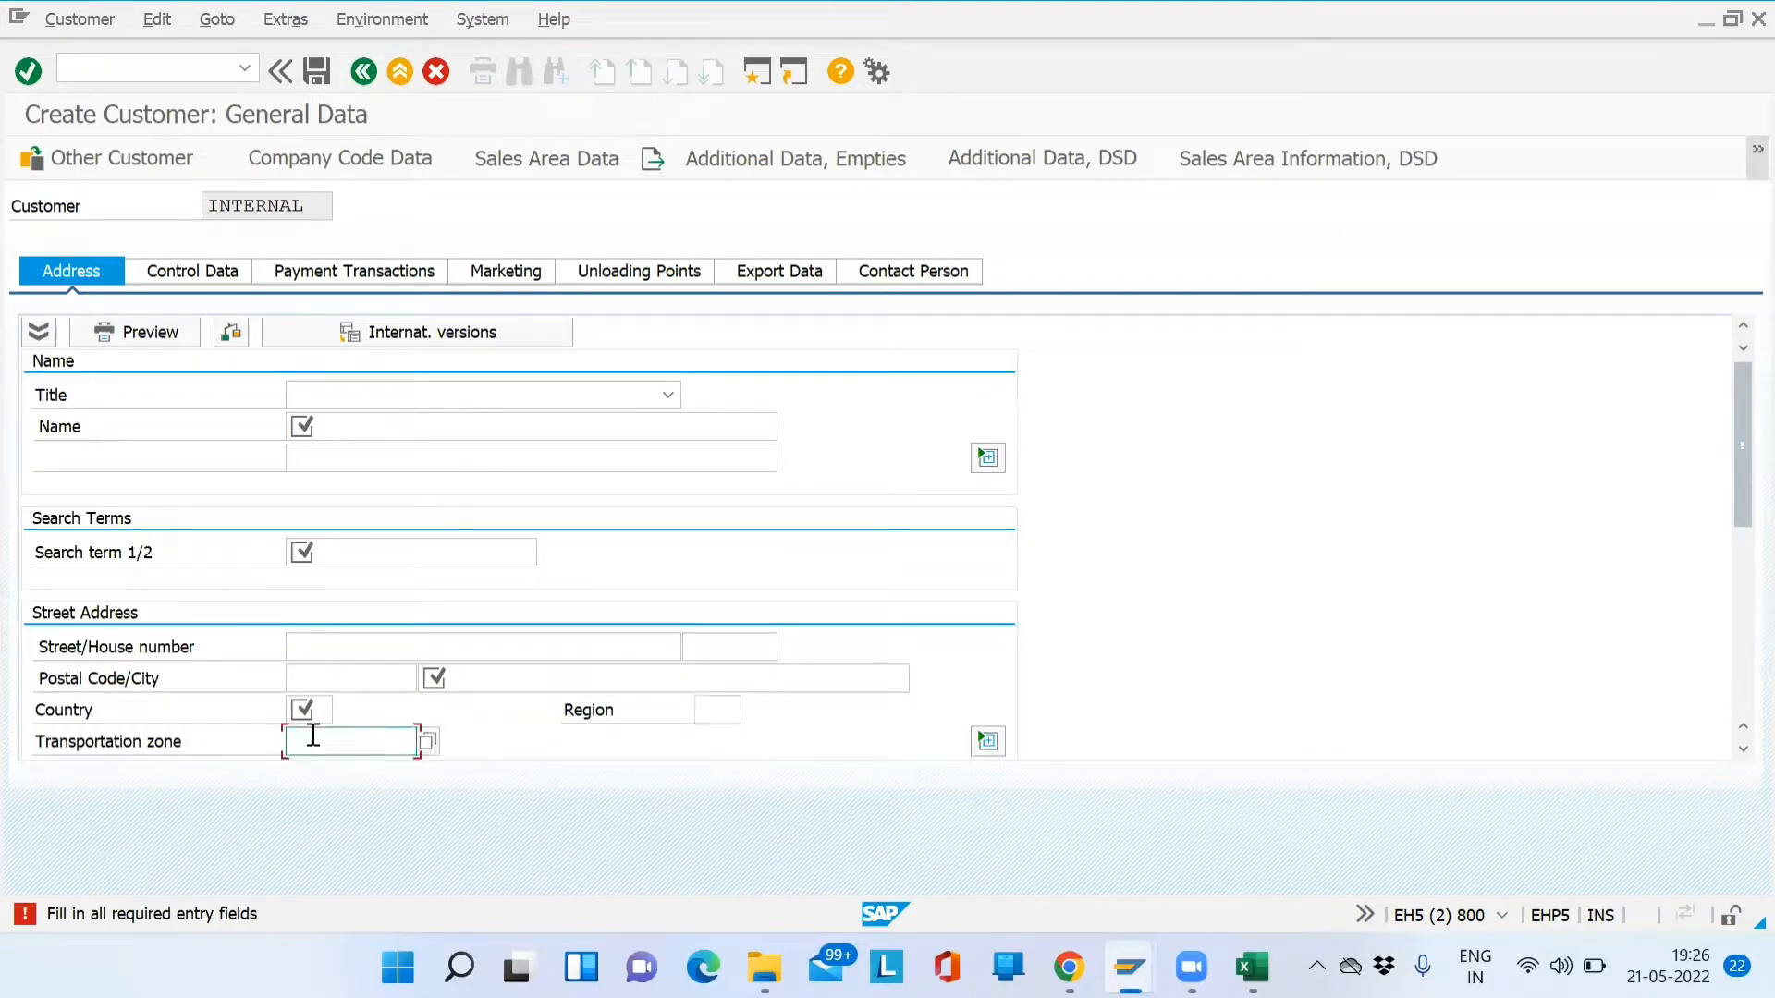
key(alt+Tab)
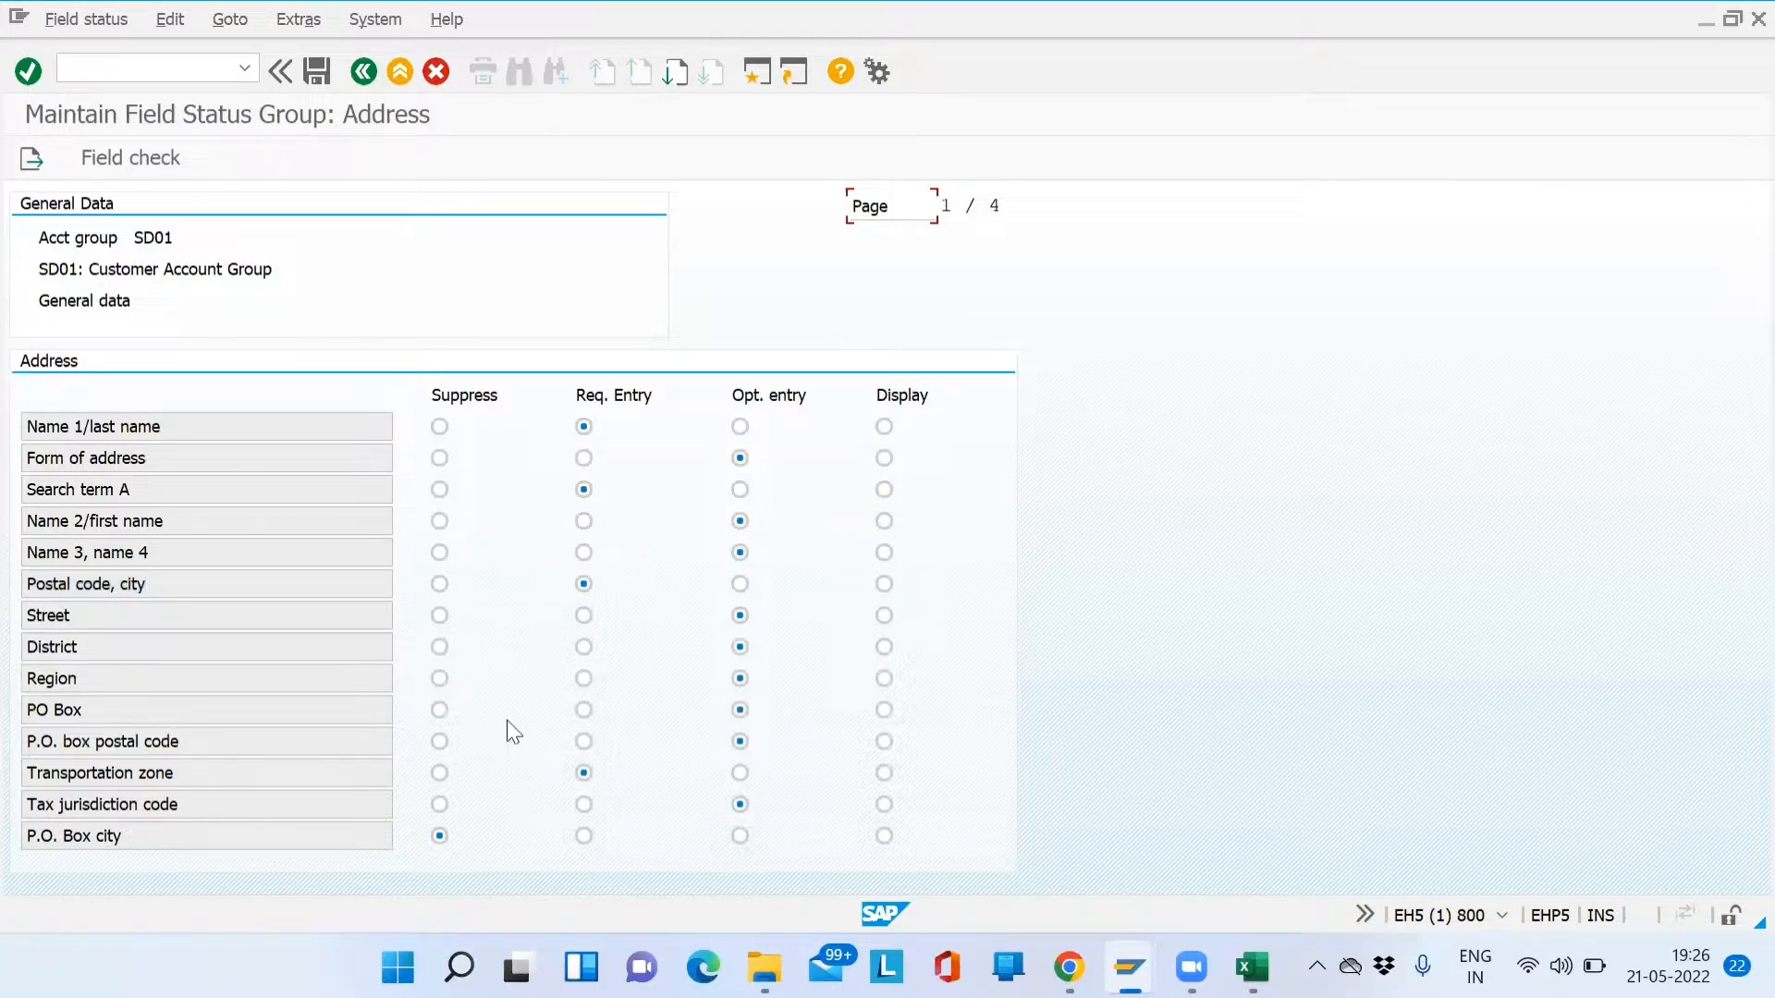
key(alt+Tab)
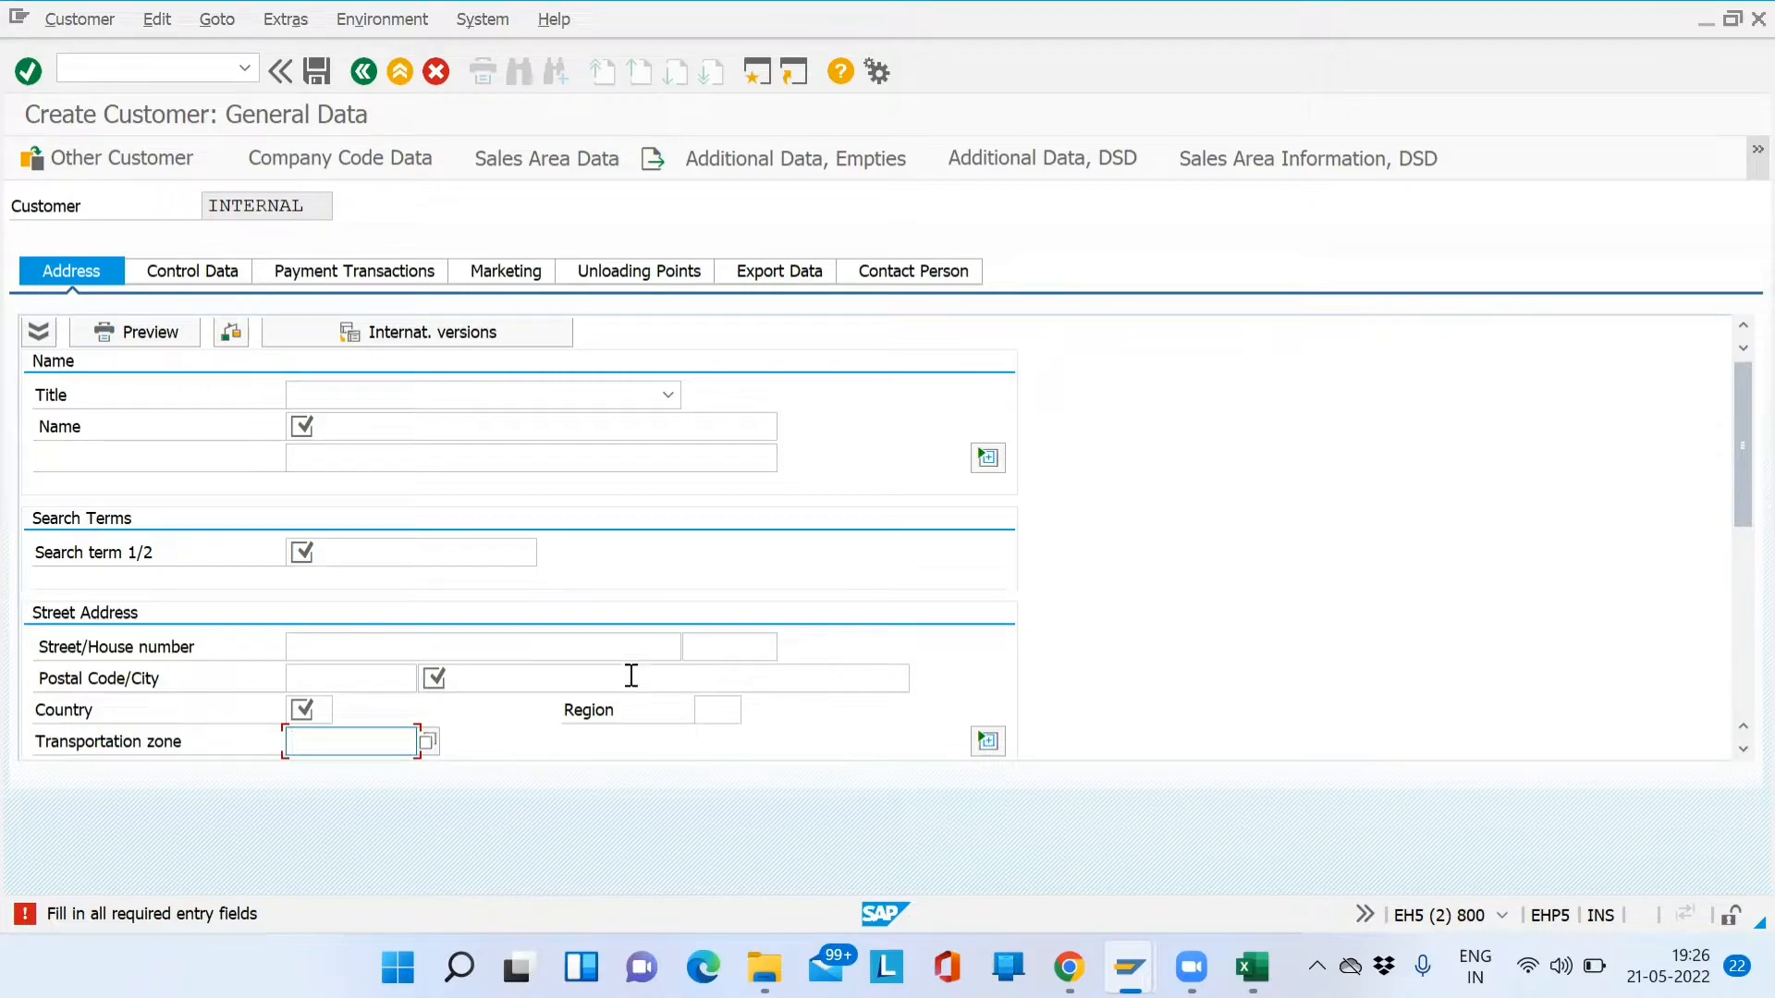
Enter Balaji Industries Ltd as the customer's name and Balaji as the search term
click(472, 421)
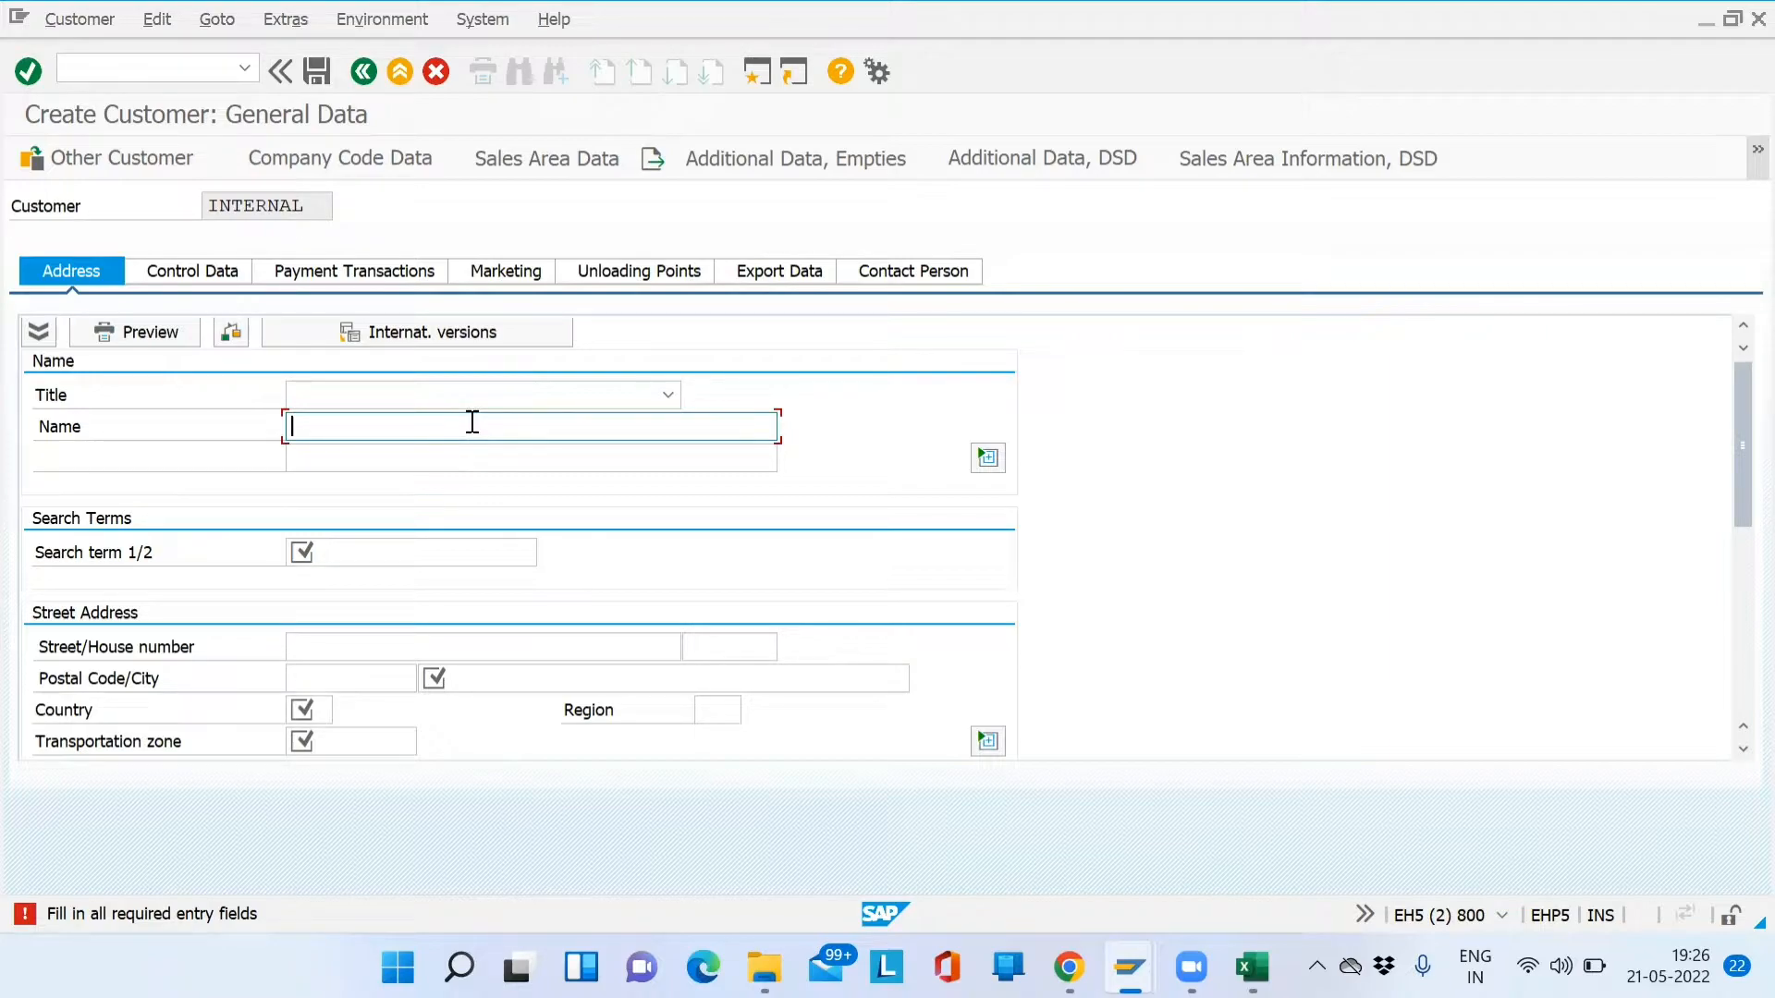
text(alaji Industries Ltd)
key(Return)
text(Bala)
key(Return)
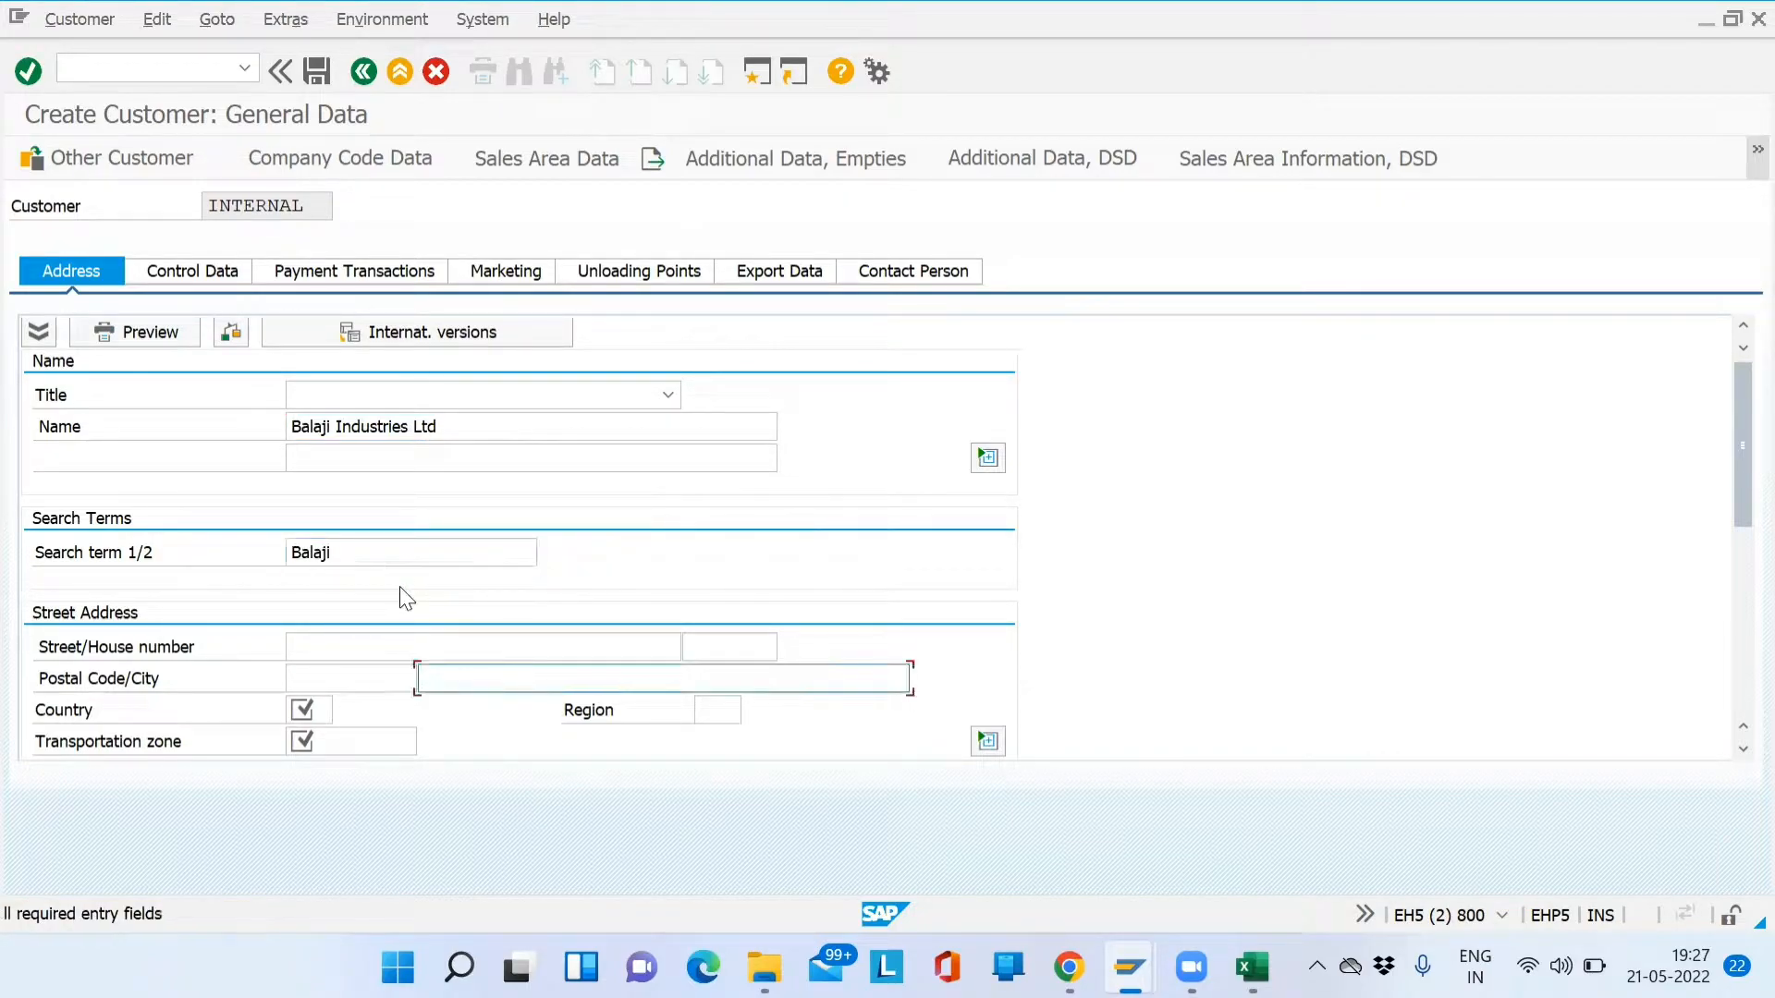
Fill in the street address with the city Pune, the customer's postal code and country IN
text(Punn)
key(BackSpace)
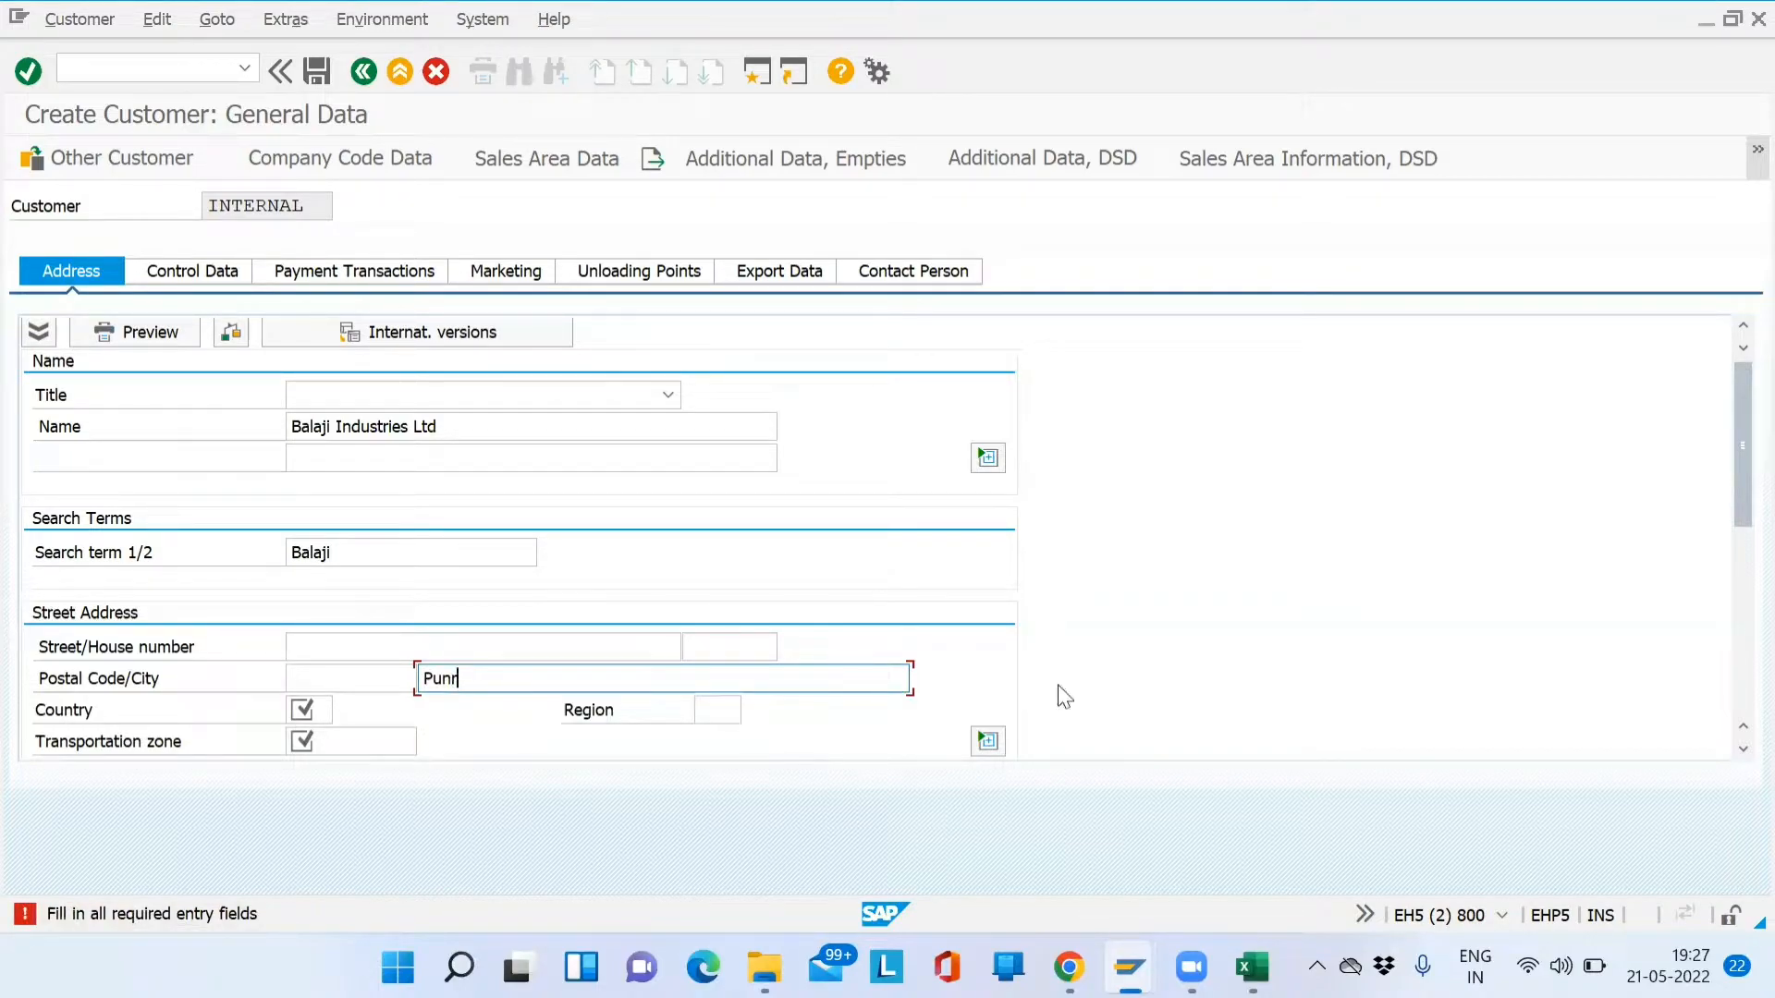
text(e)
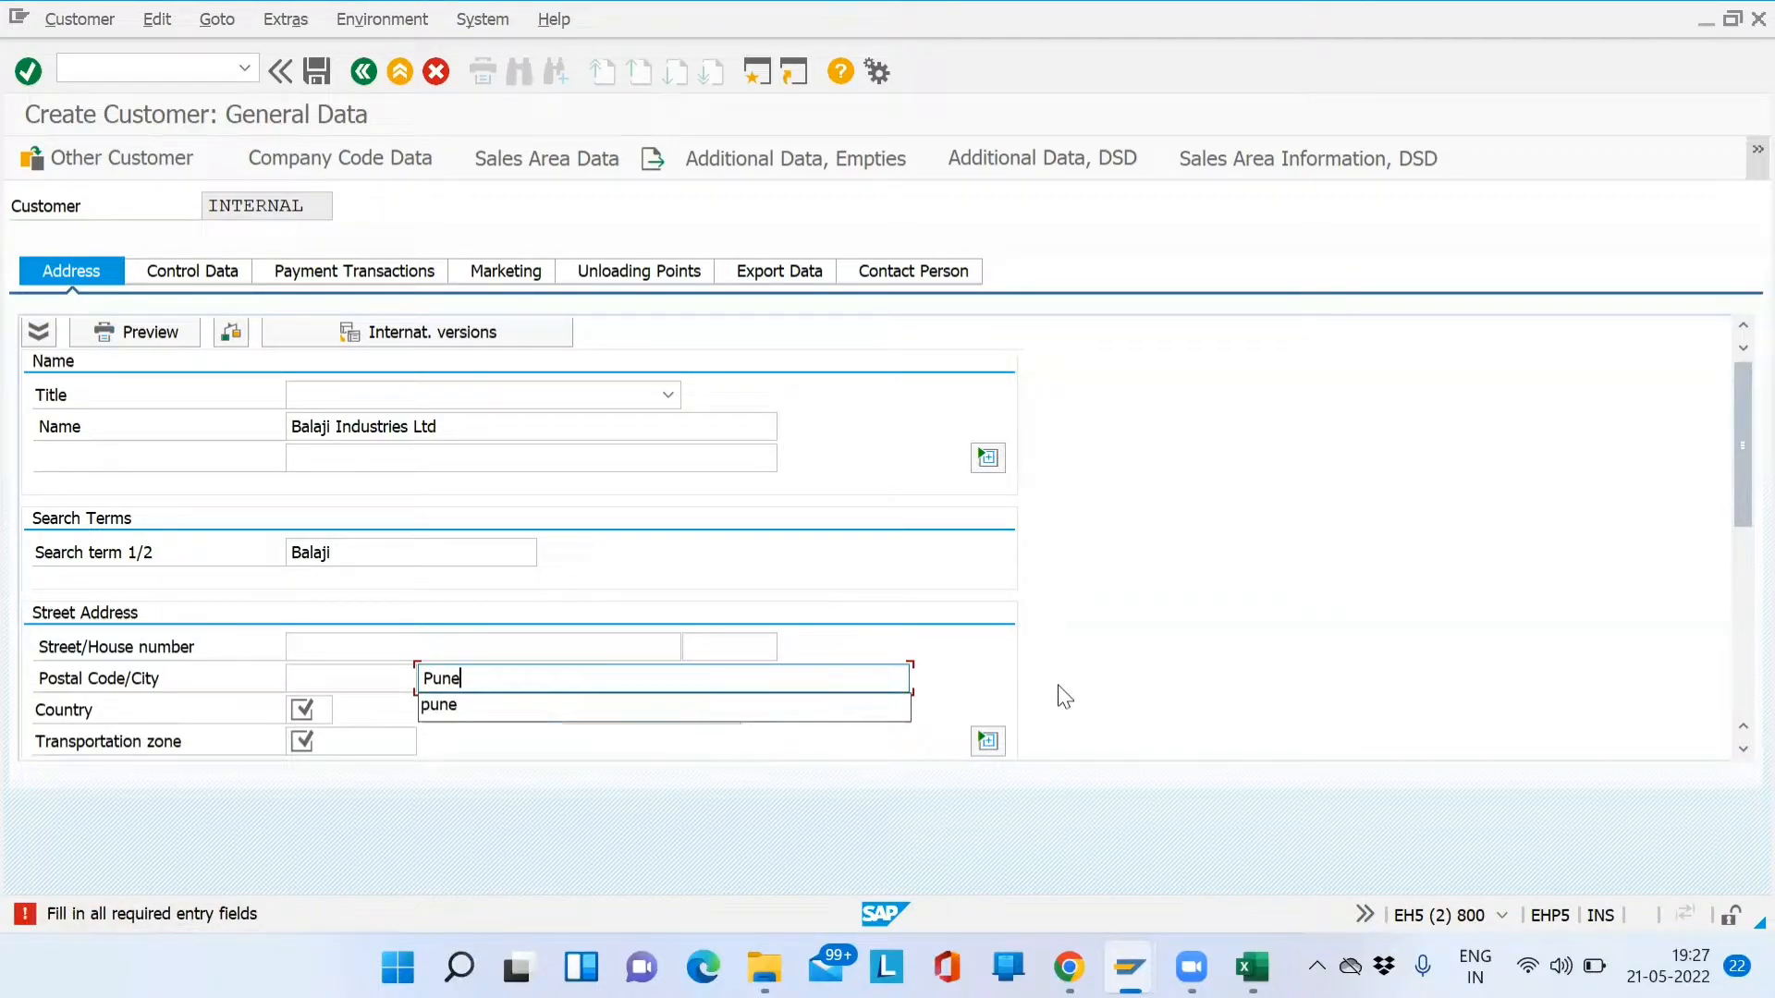
key(Return)
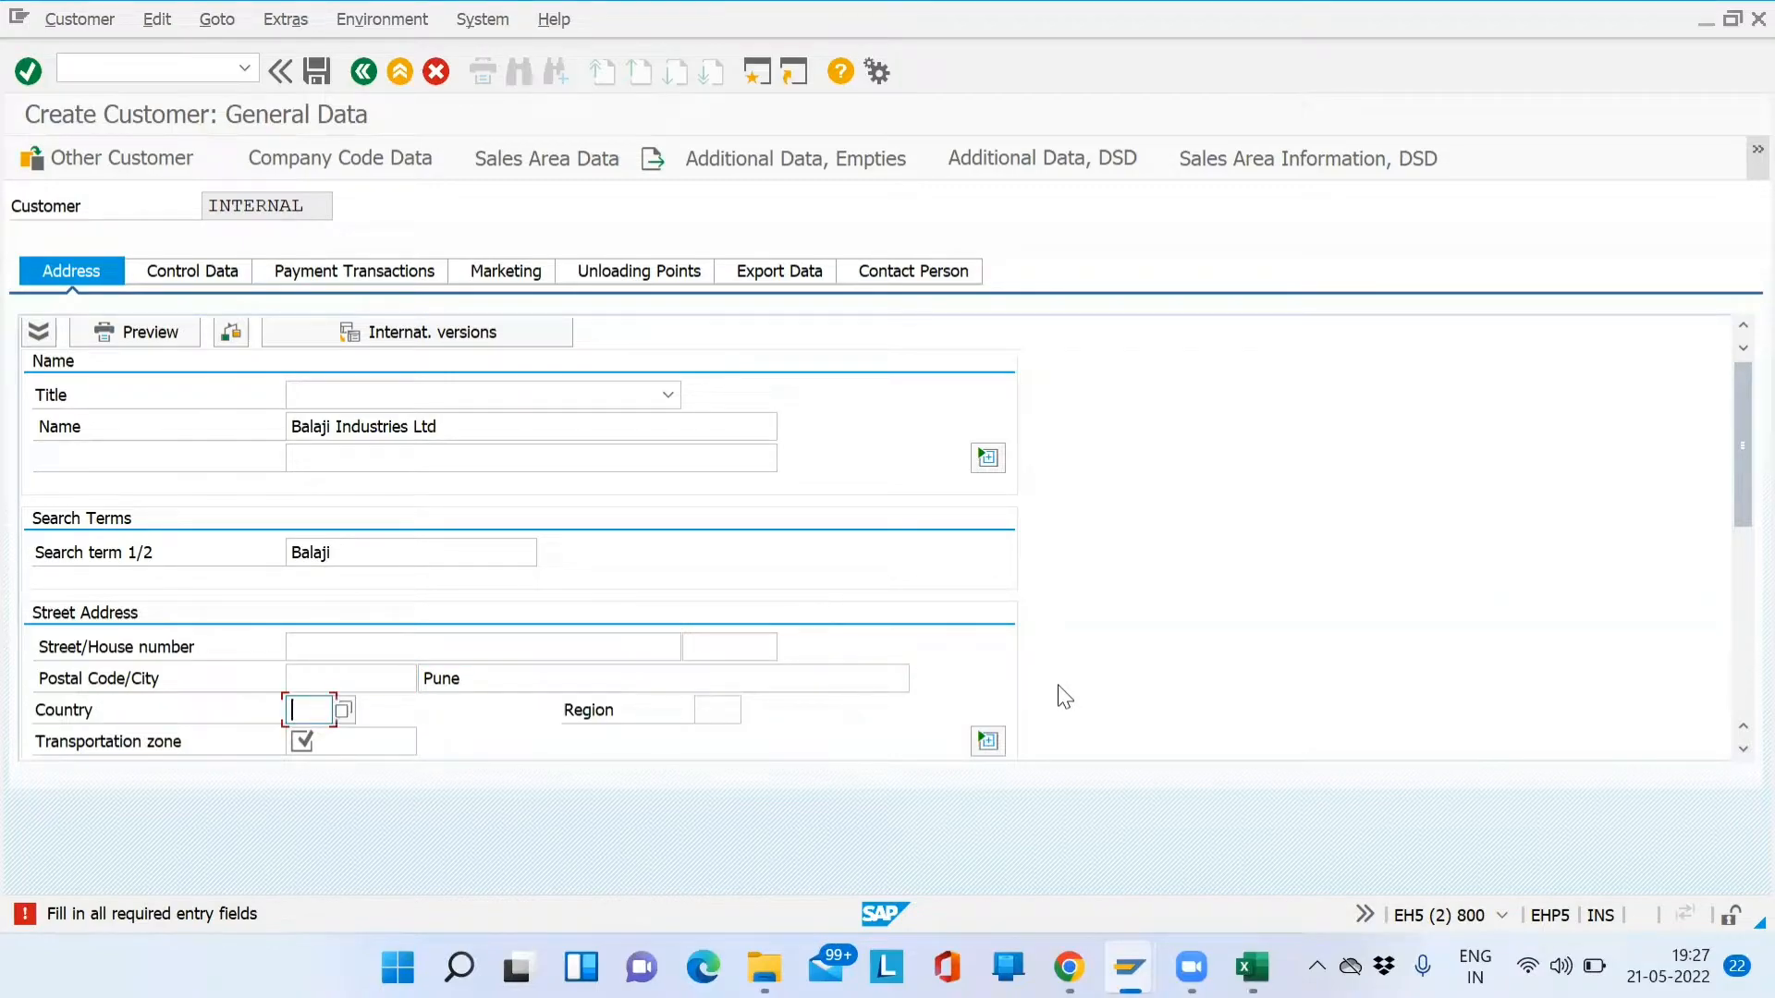
click(383, 672)
key(BackSpace)
key(Down)
key(Return)
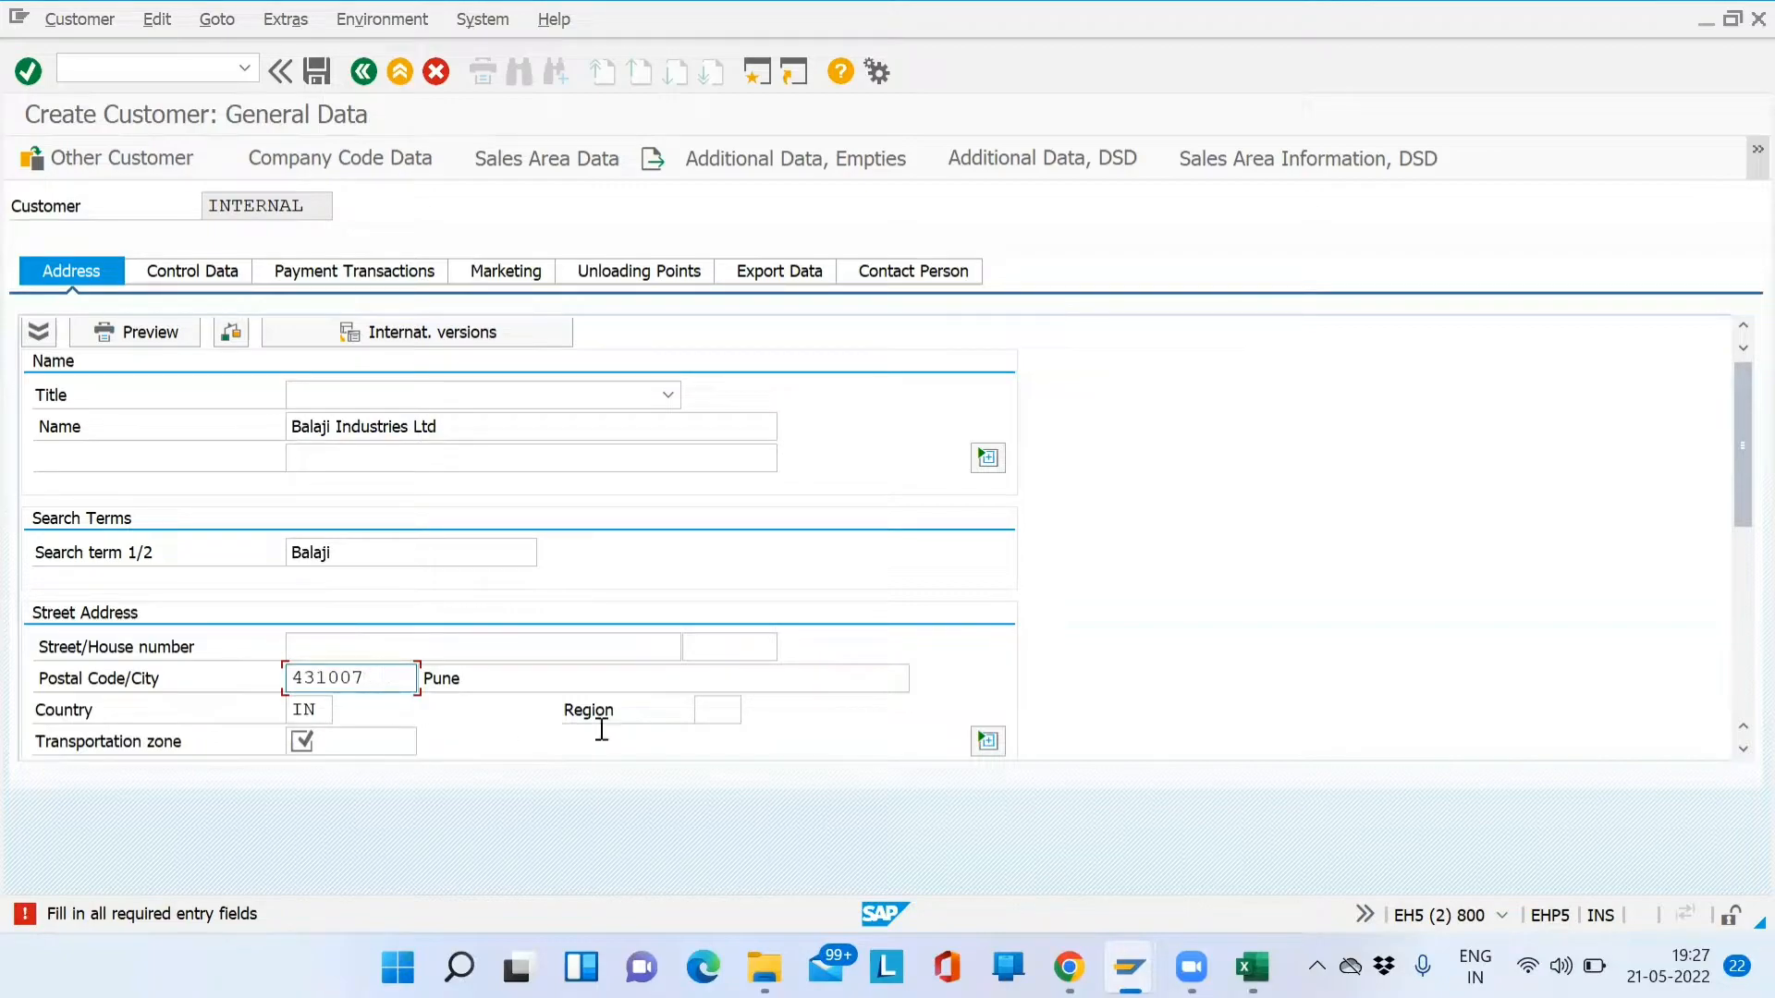
Set the customer's region to 13, using the list of possible regions
click(713, 699)
text(13)
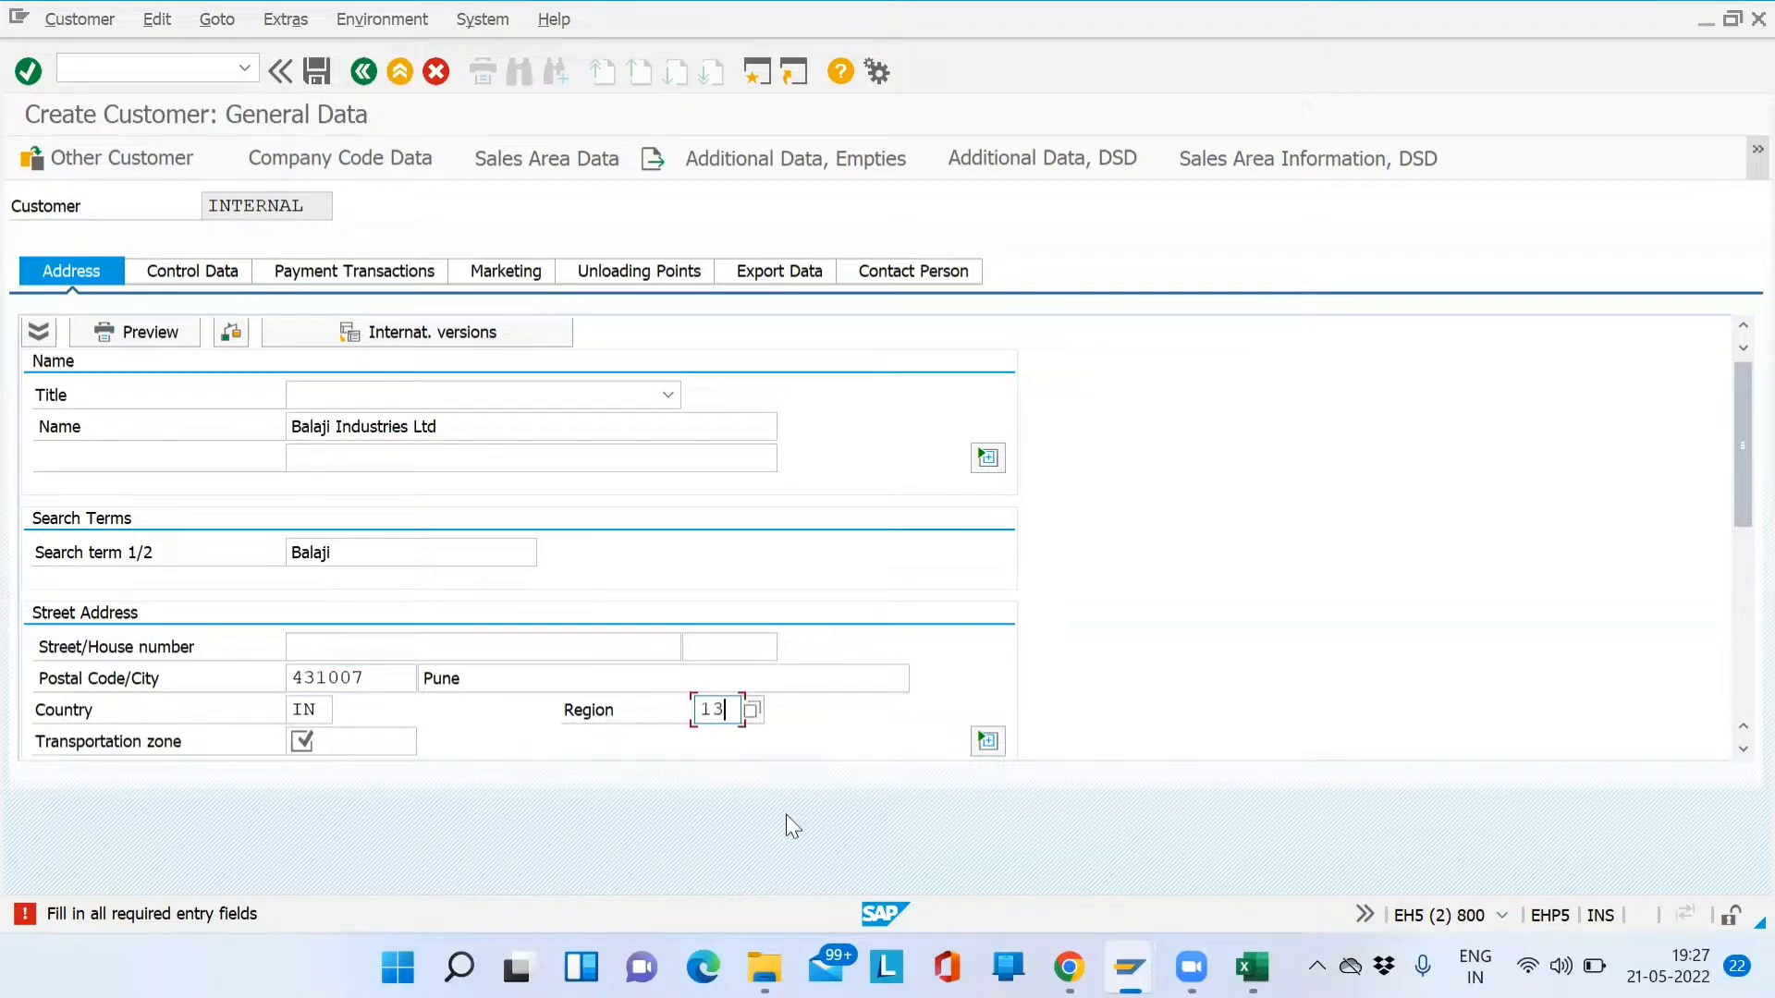
click(752, 709)
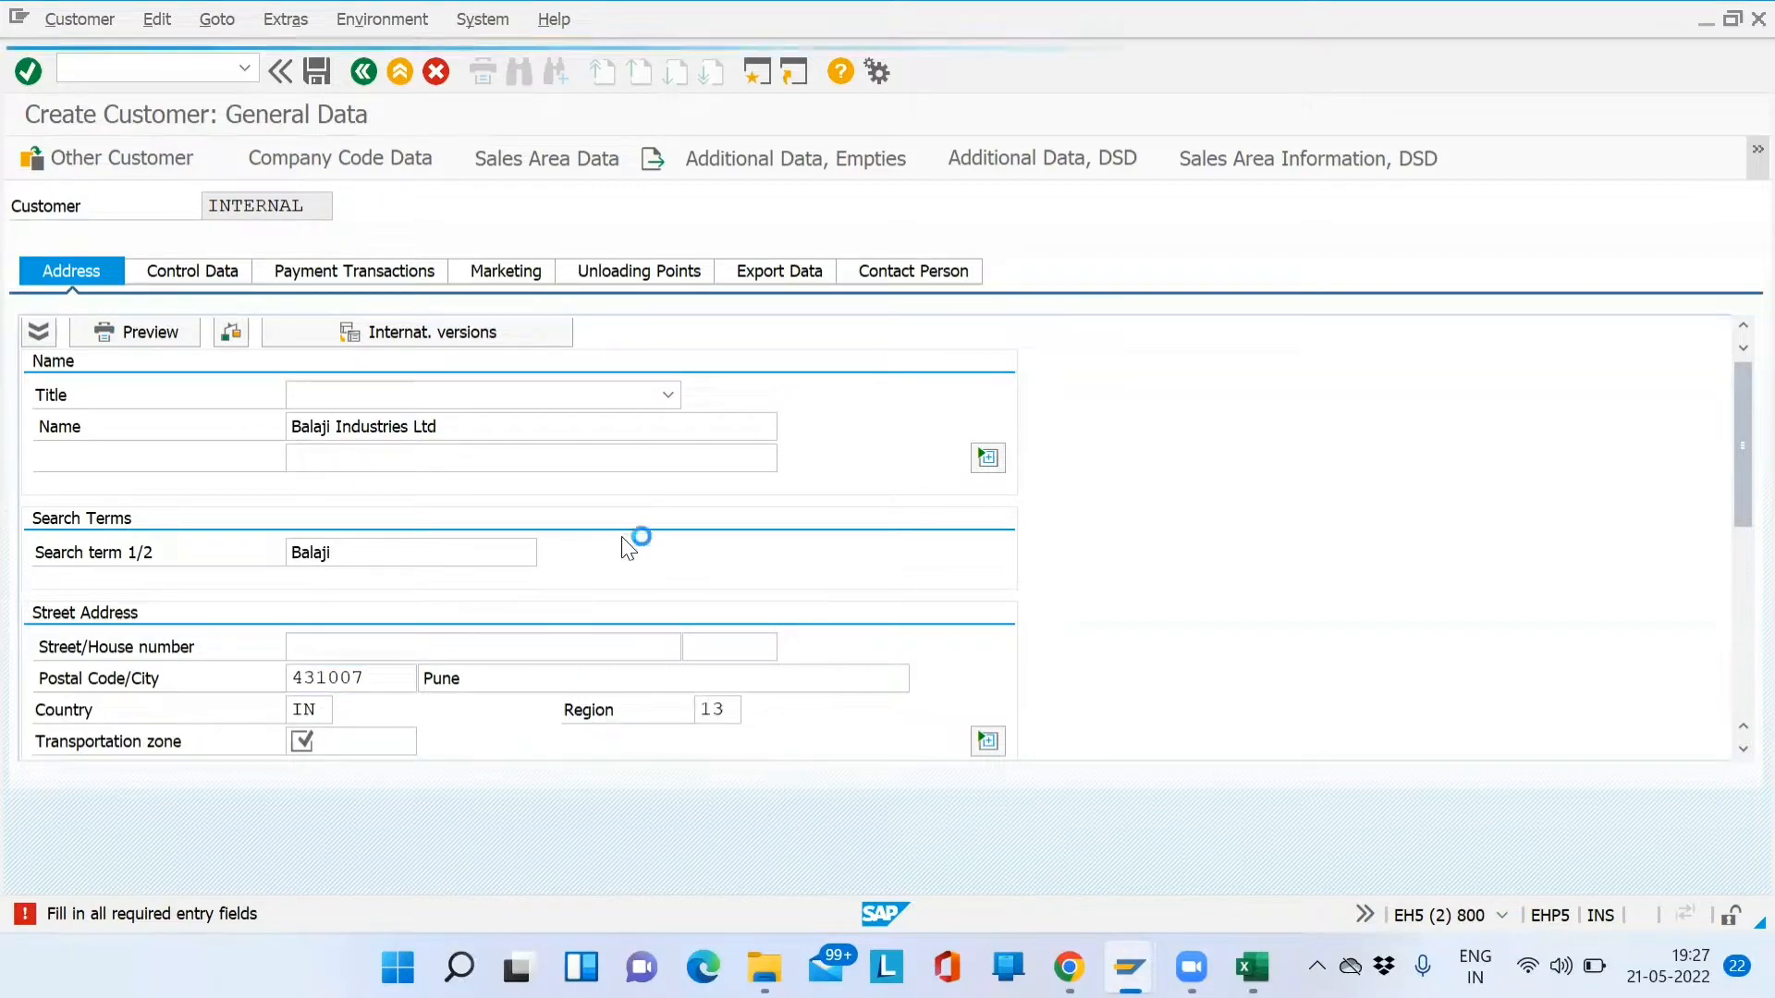
click(743, 486)
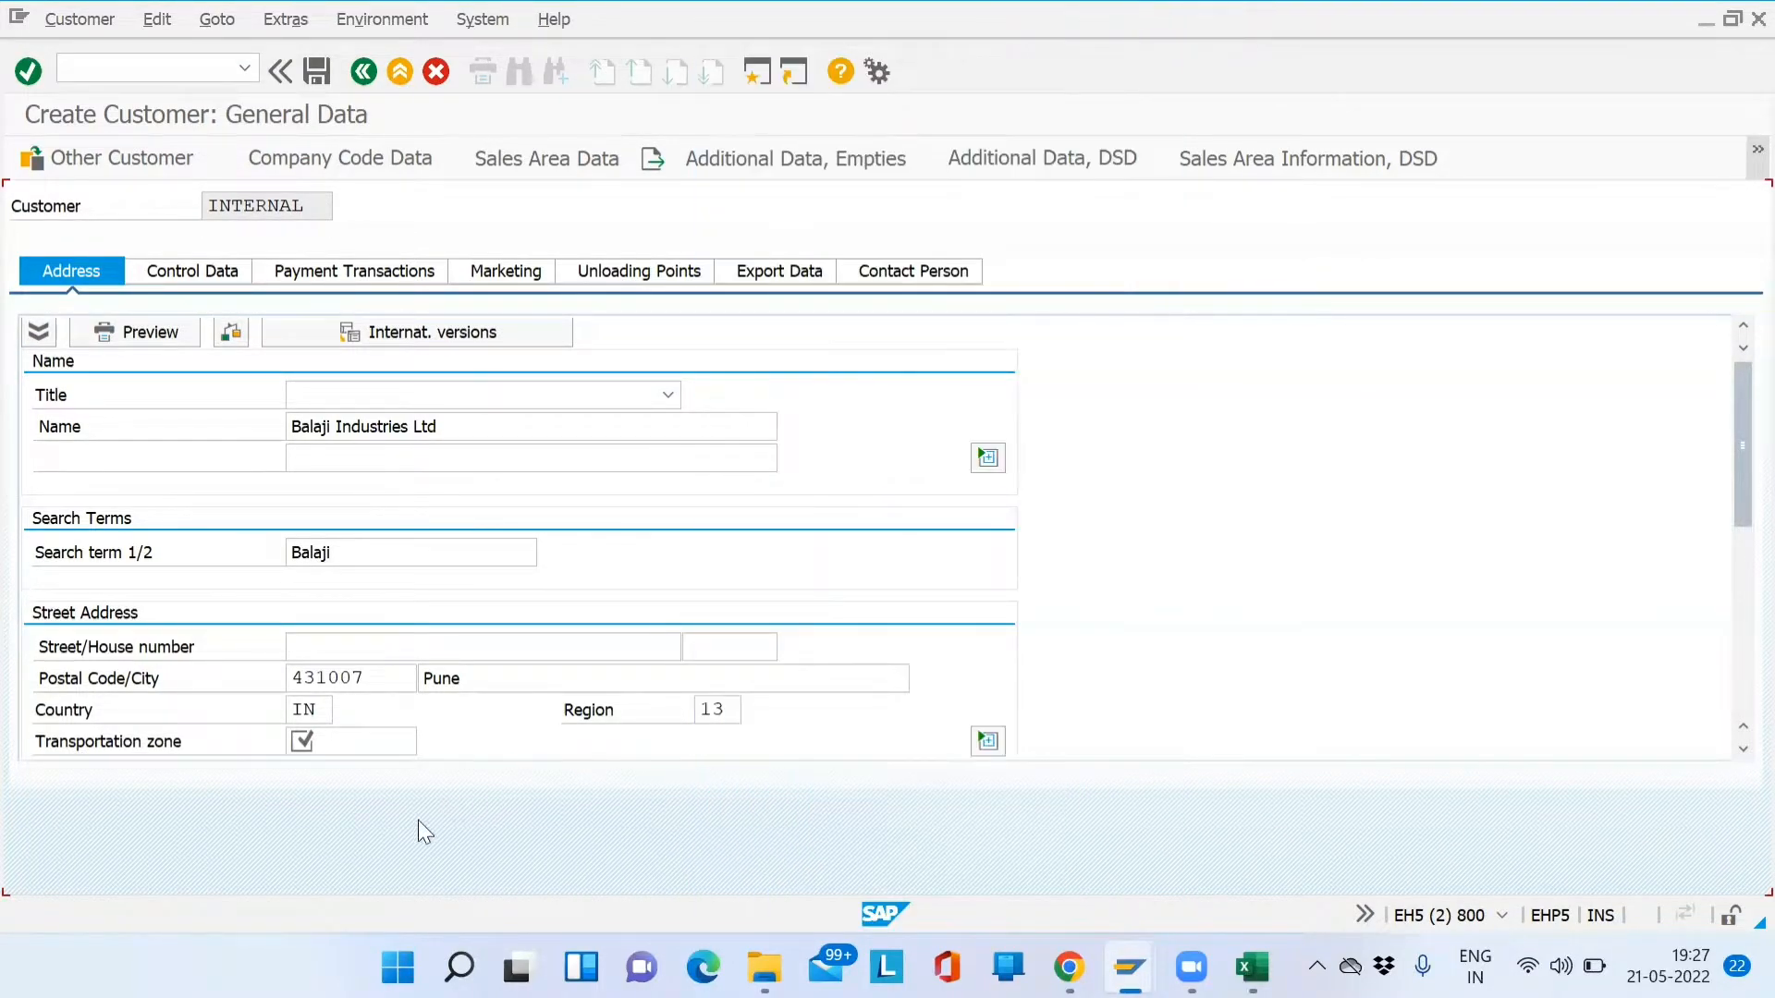
Choose INDIA as the customer's transportation zone and validate the address entries
click(369, 744)
click(431, 745)
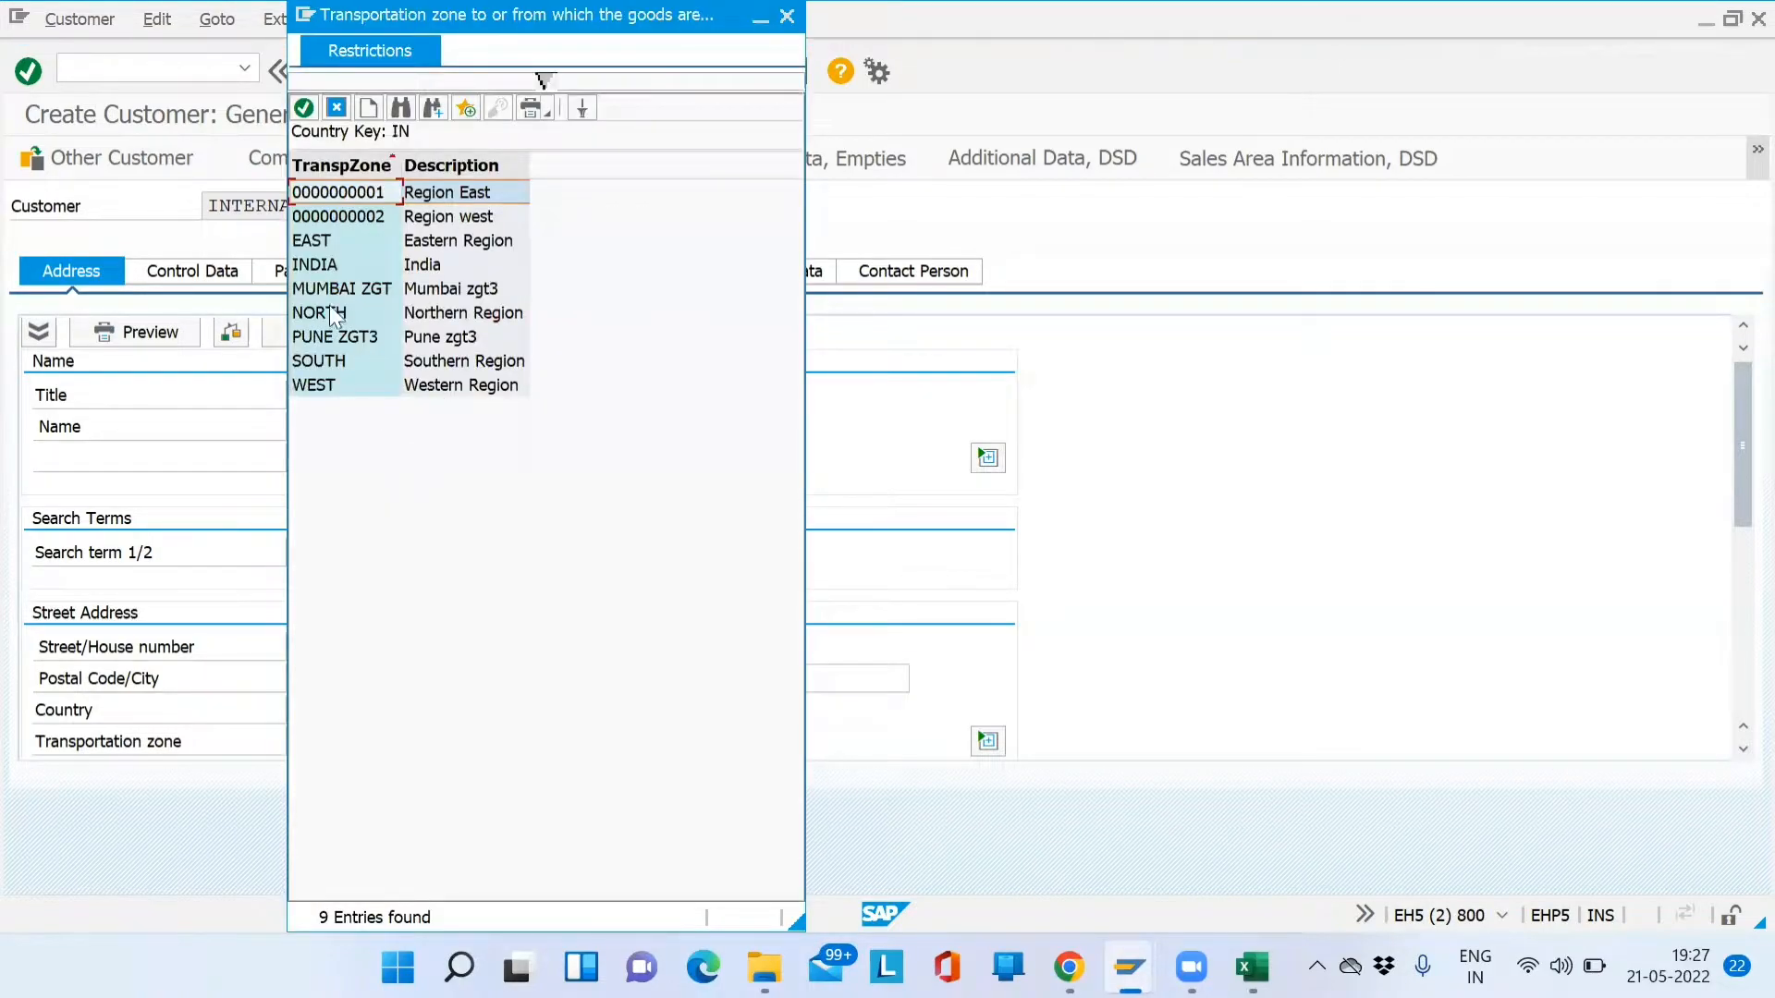
click(327, 271)
double_click(326, 272)
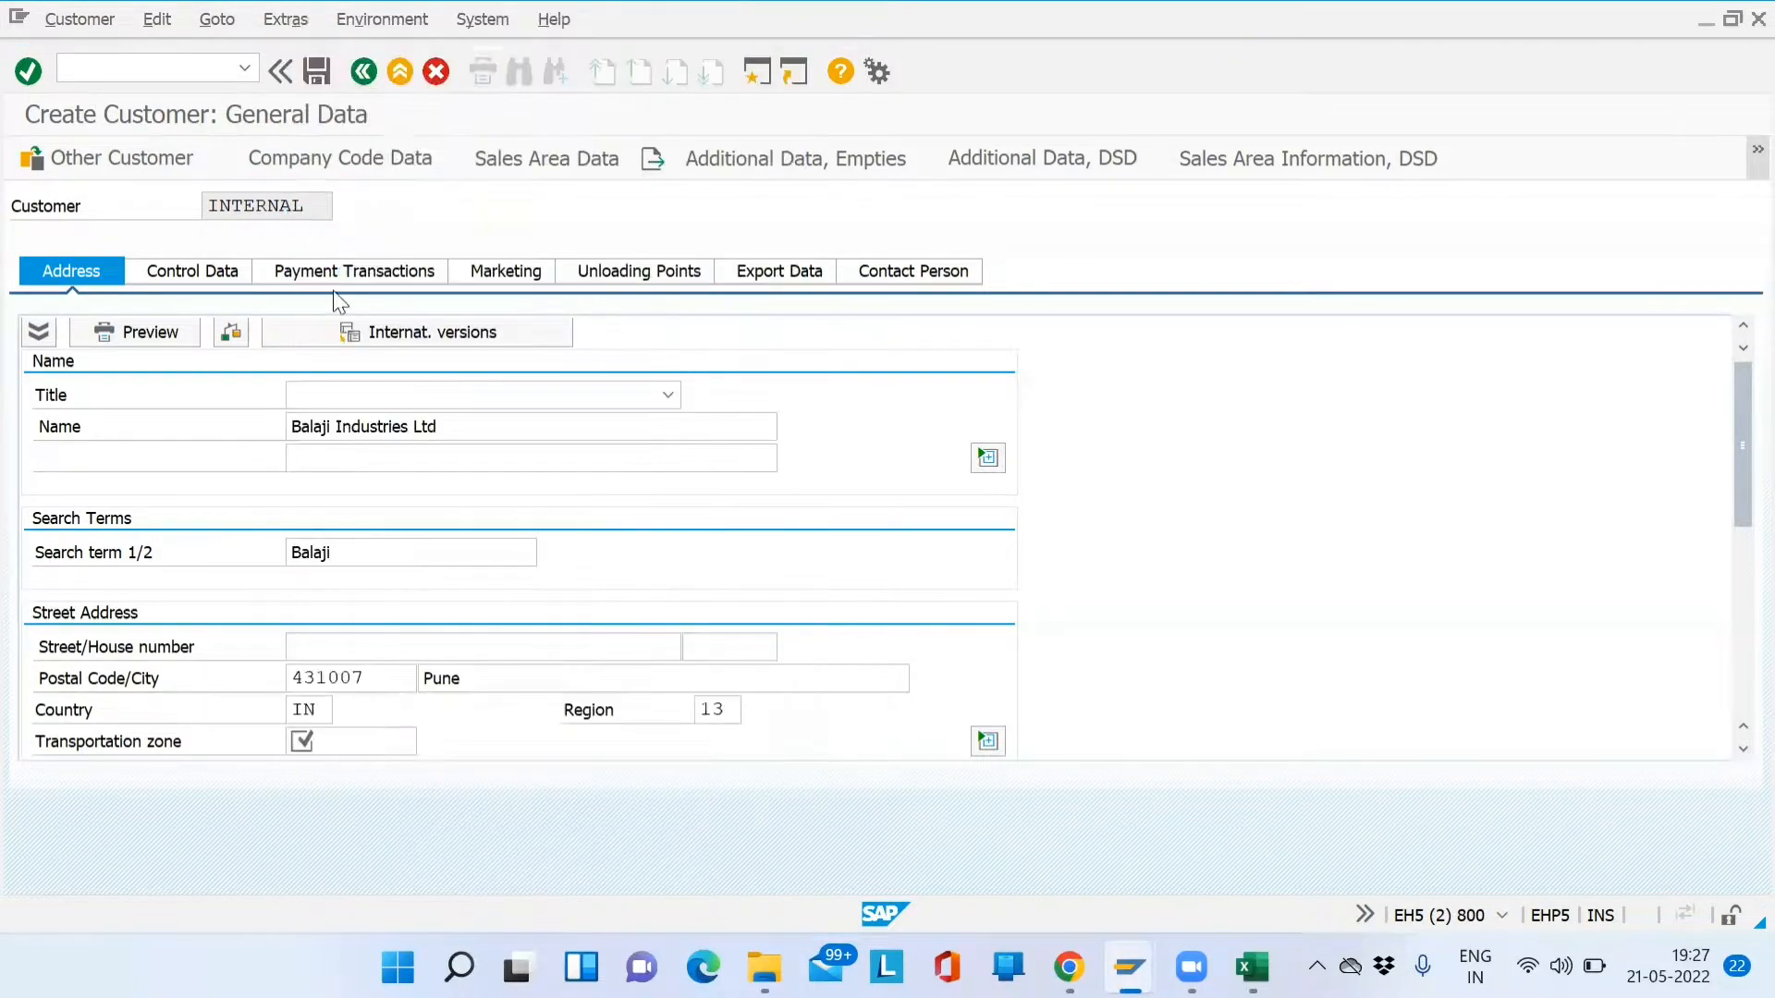
key(Return)
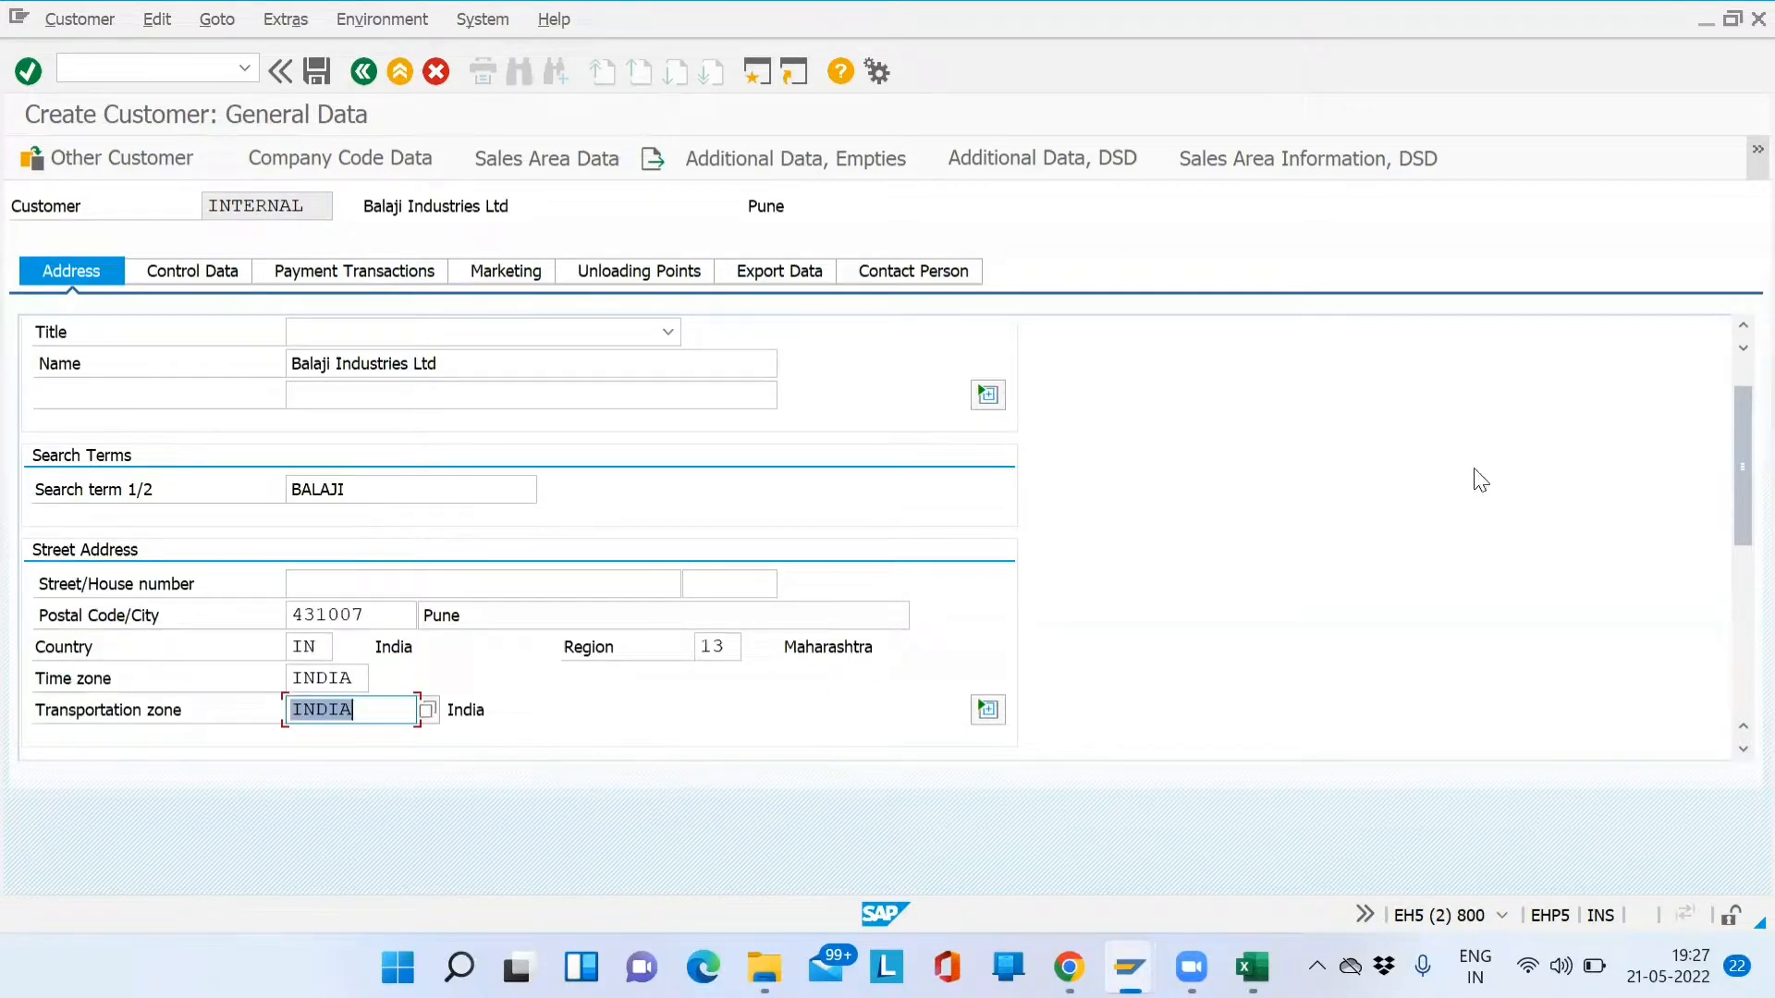
Fill in the customer's e-mail address and telephone number in the Communication section
drag(1730, 505, 1731, 636)
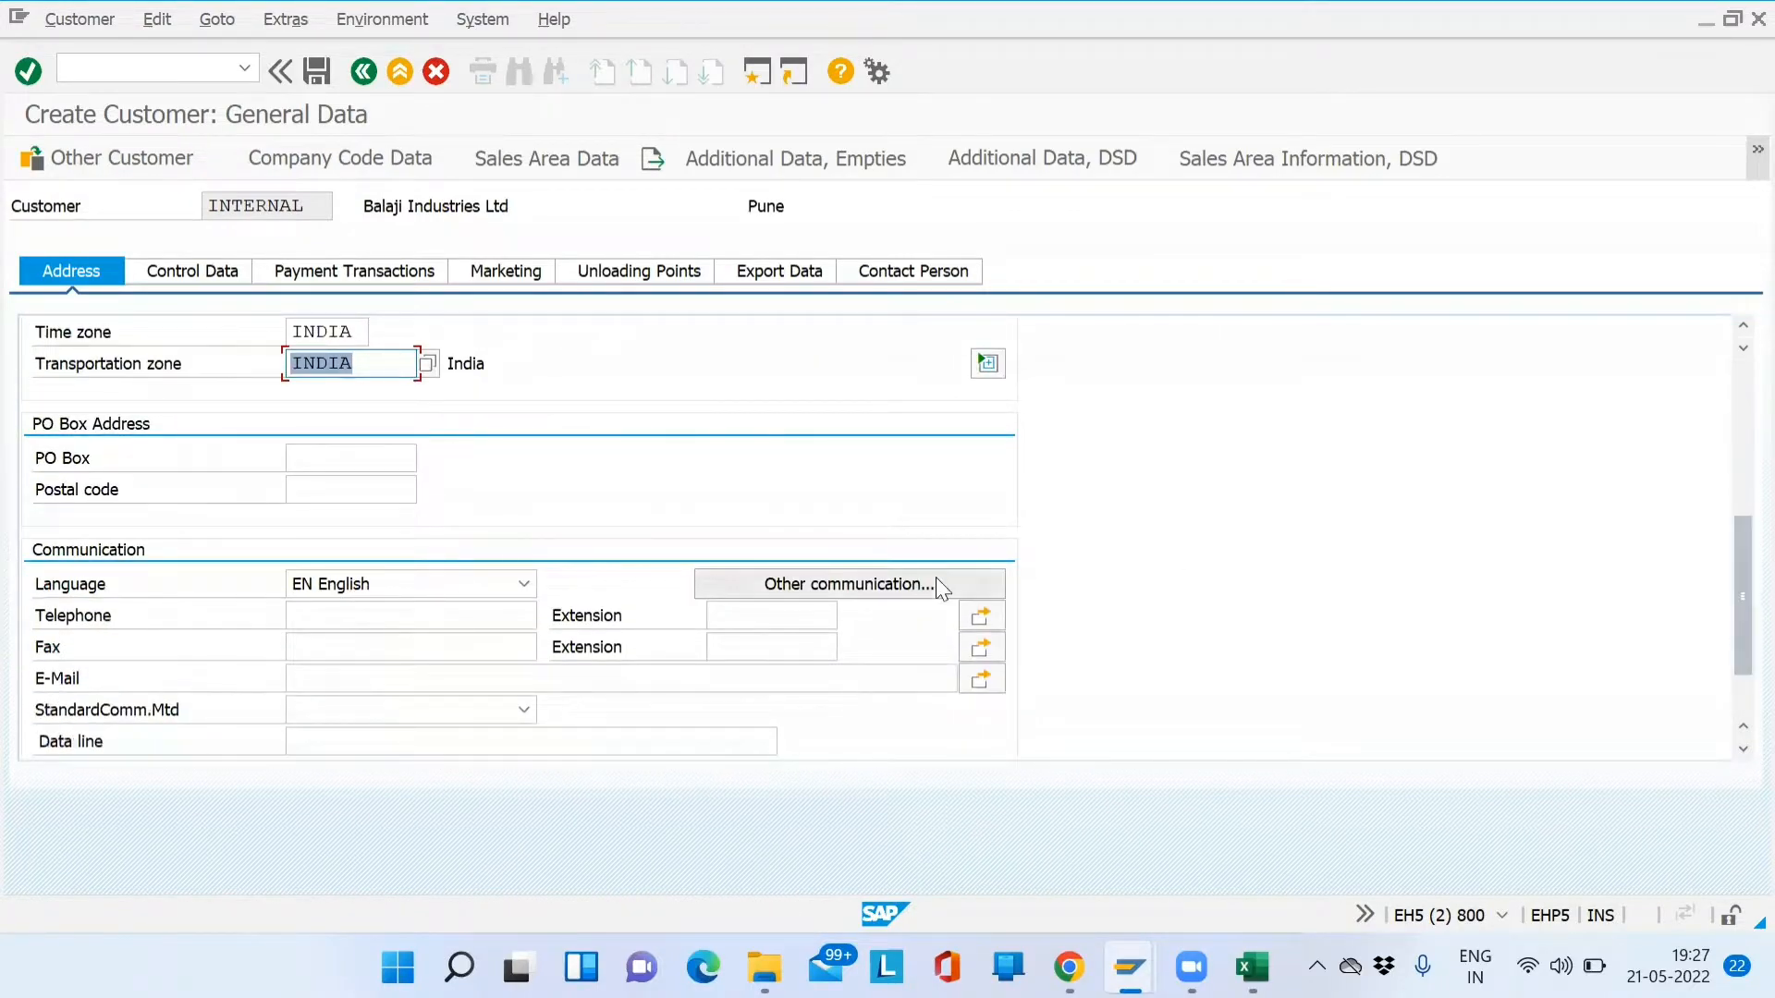
click(342, 676)
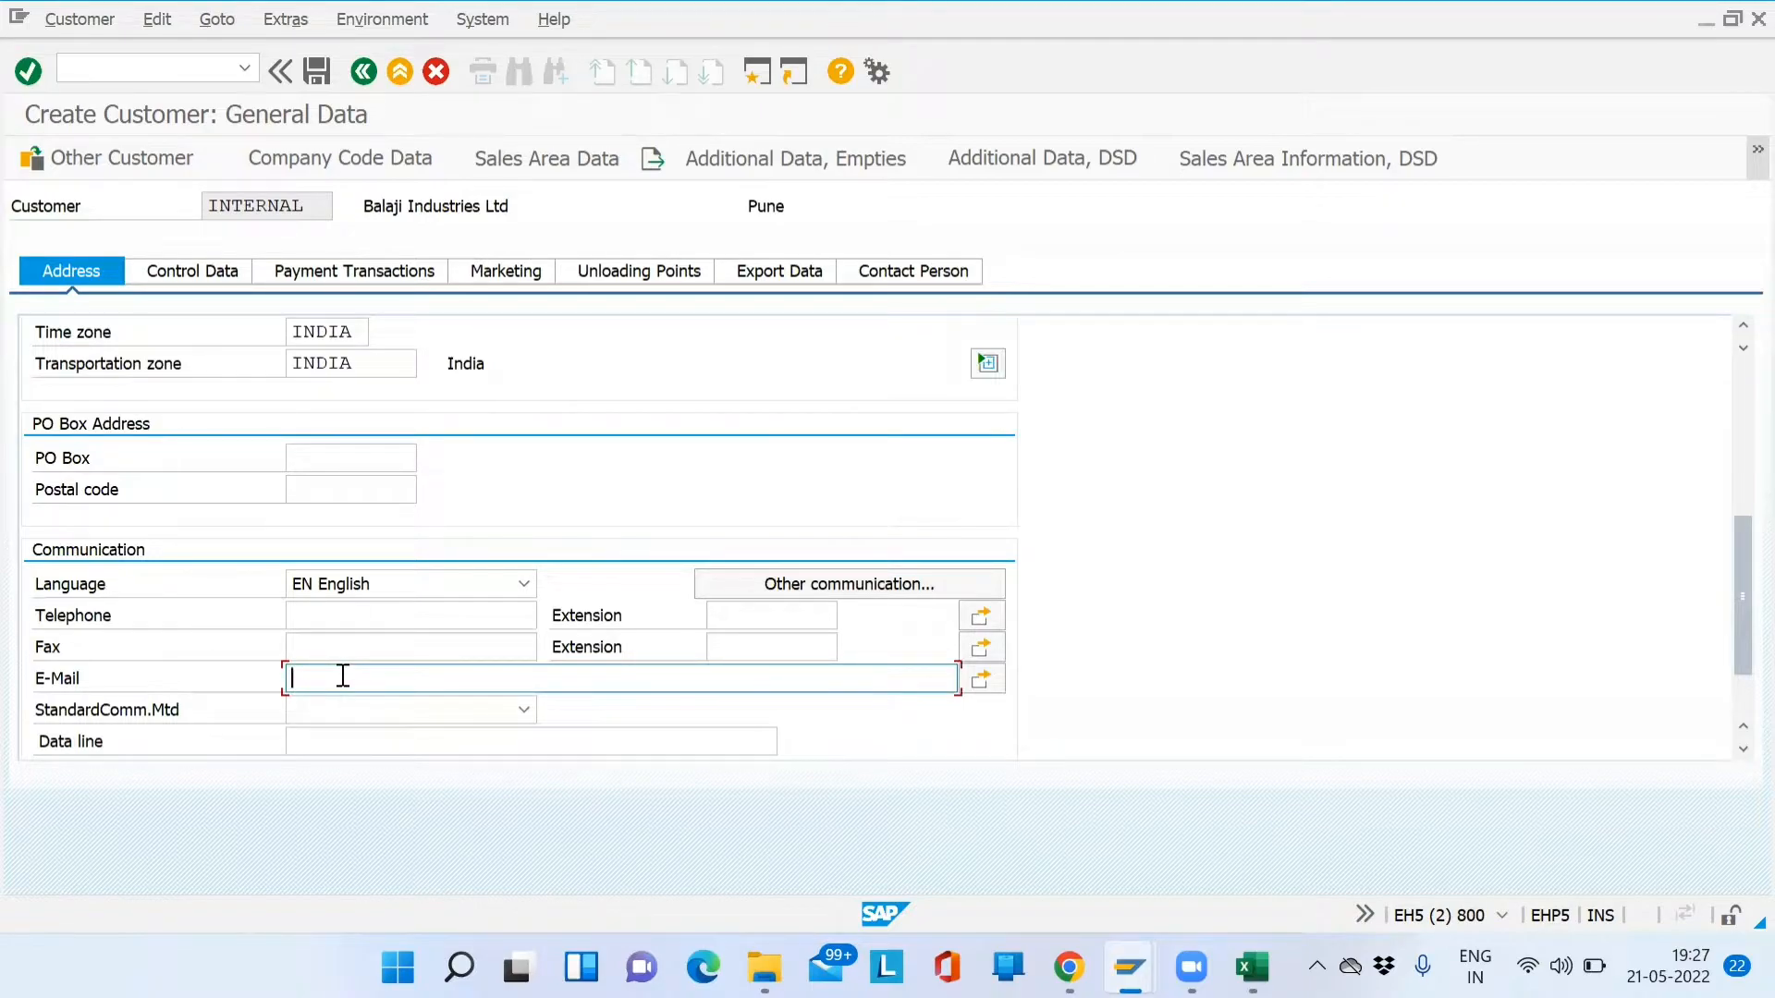
text(test@gmail.com)
click(363, 644)
click(363, 618)
text(9999999999)
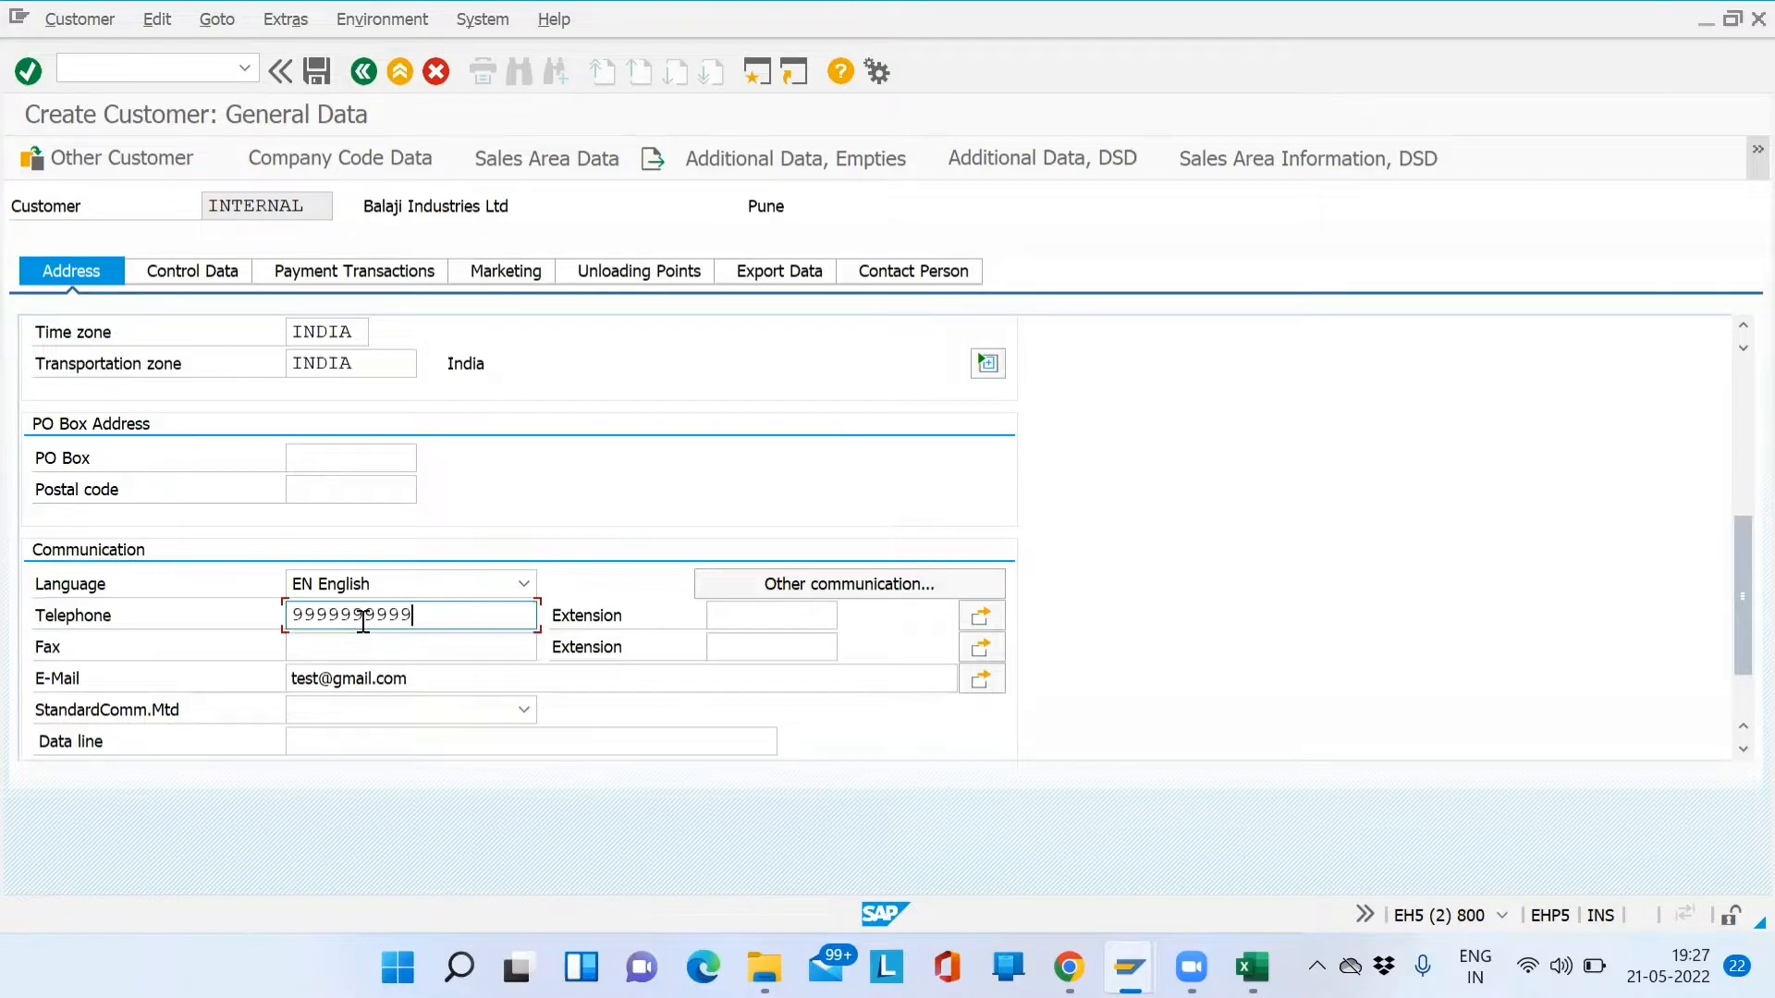
key(Return)
Add a second telephone number in the customer's telephone number list
click(980, 615)
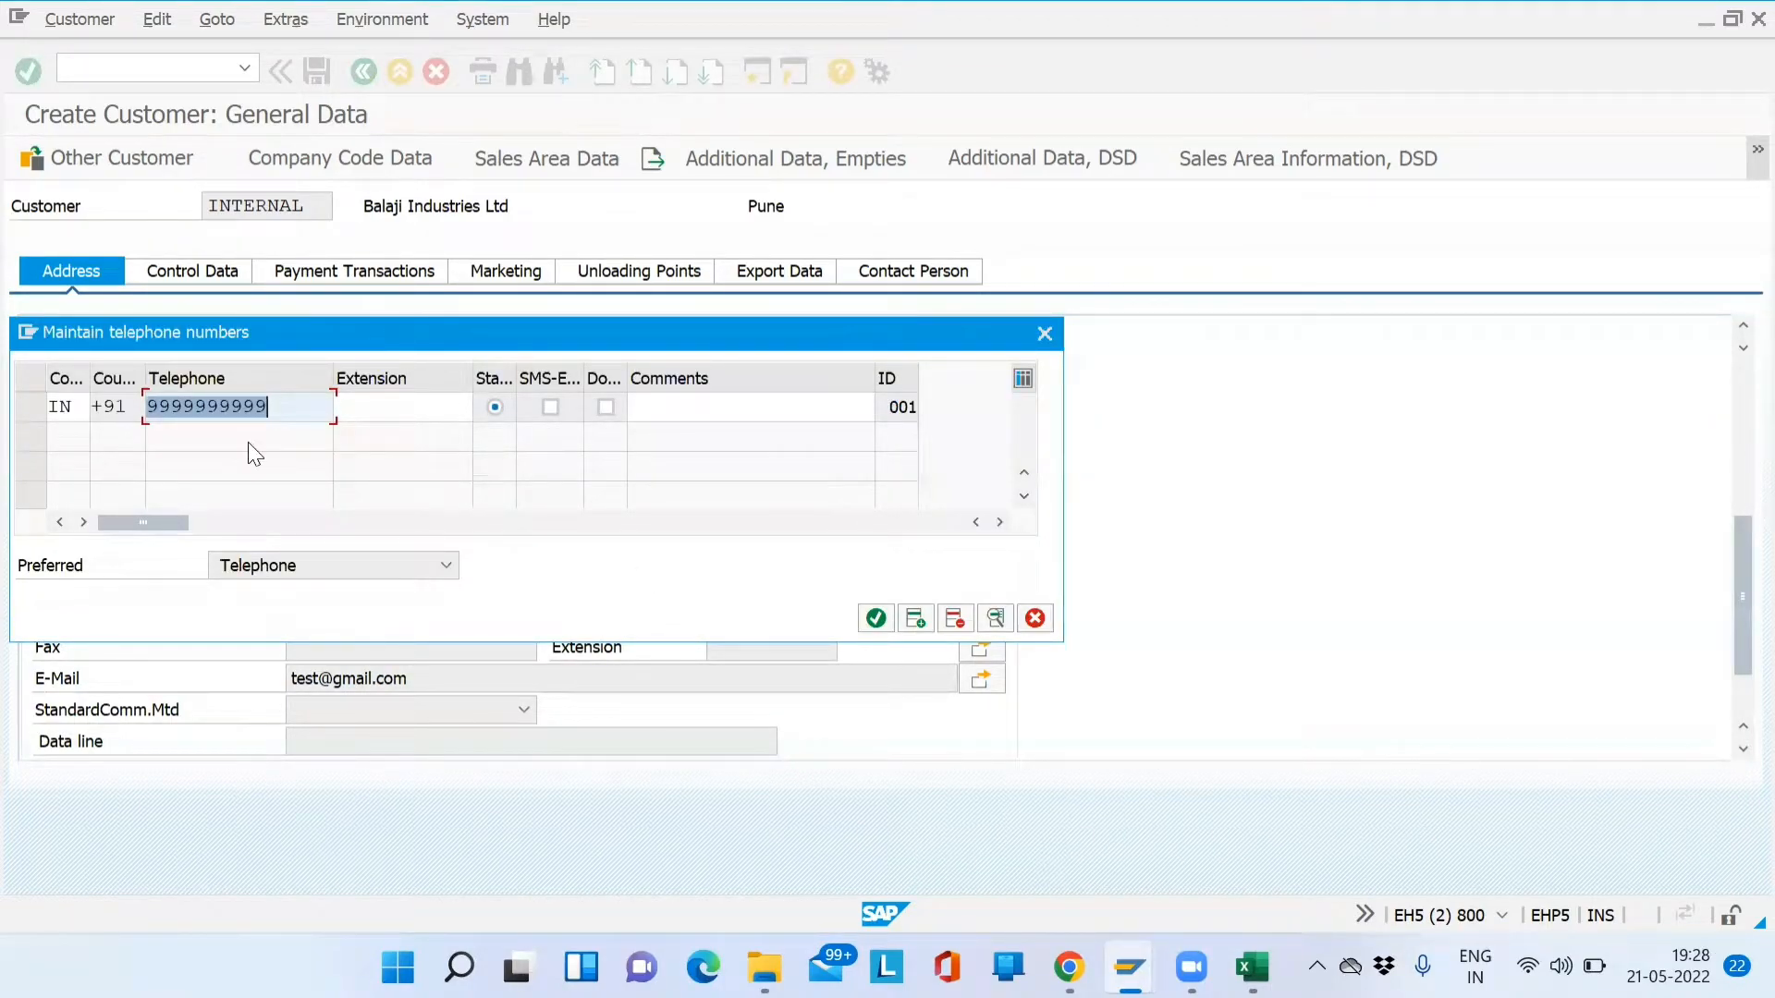
click(915, 618)
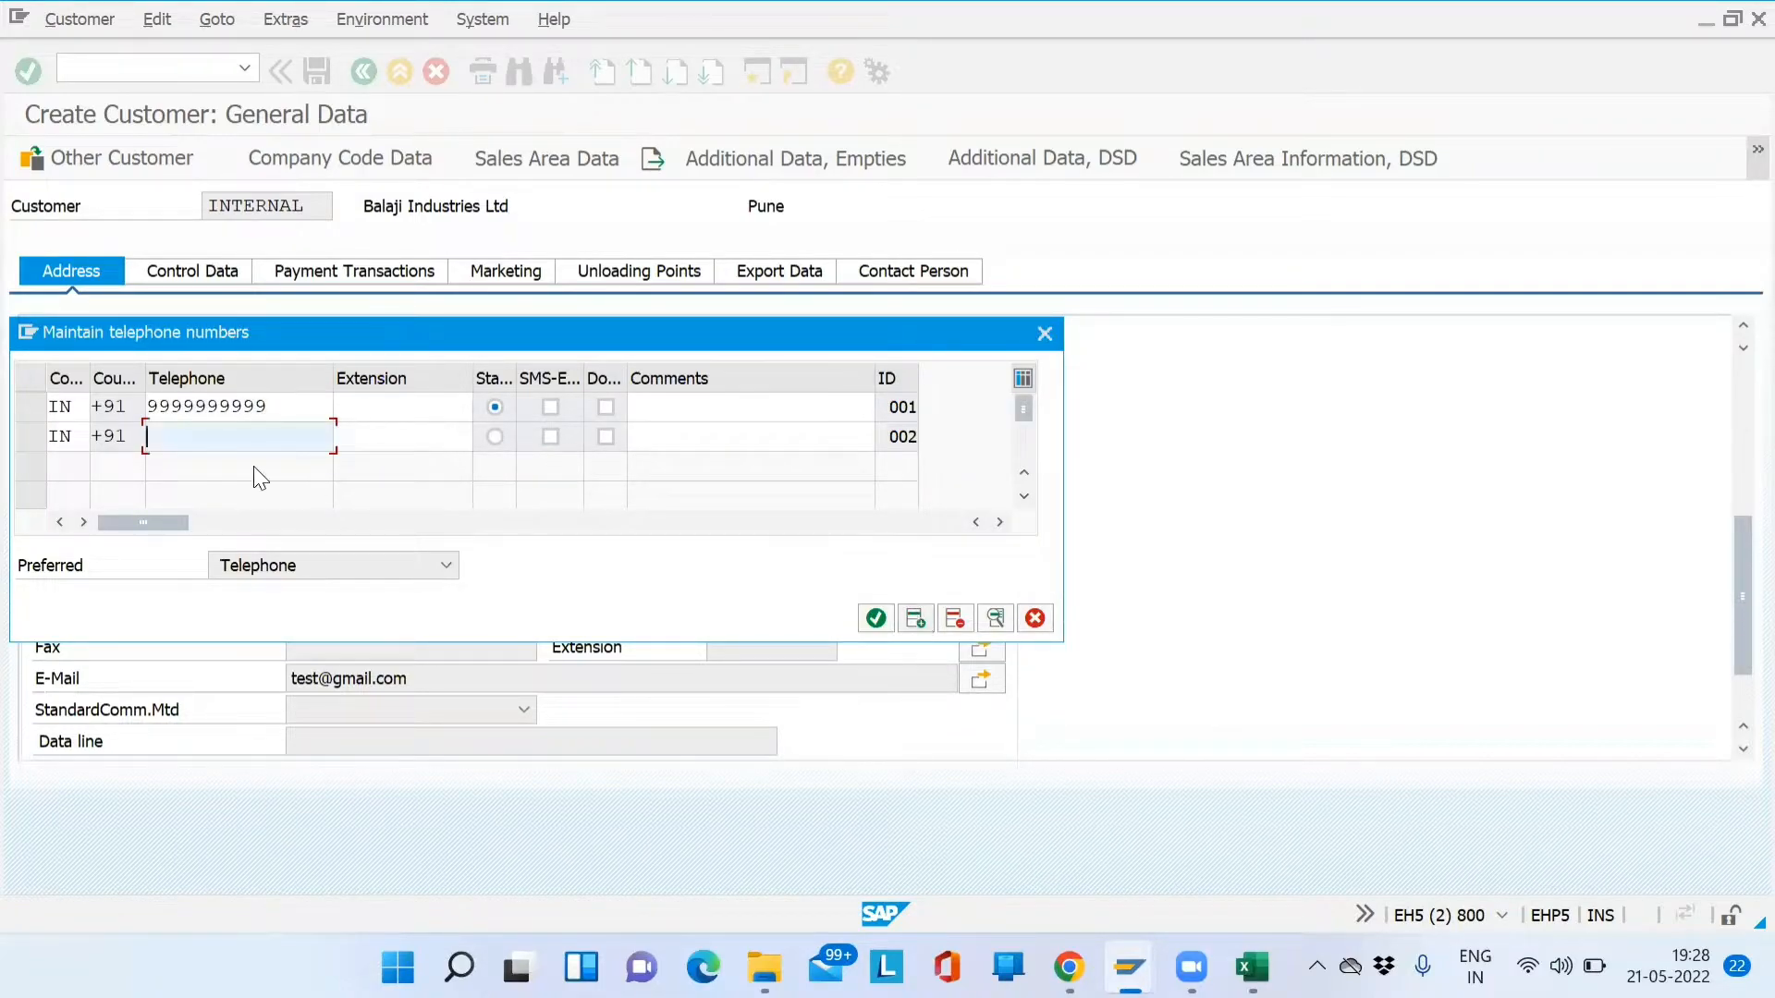
text(8888888888)
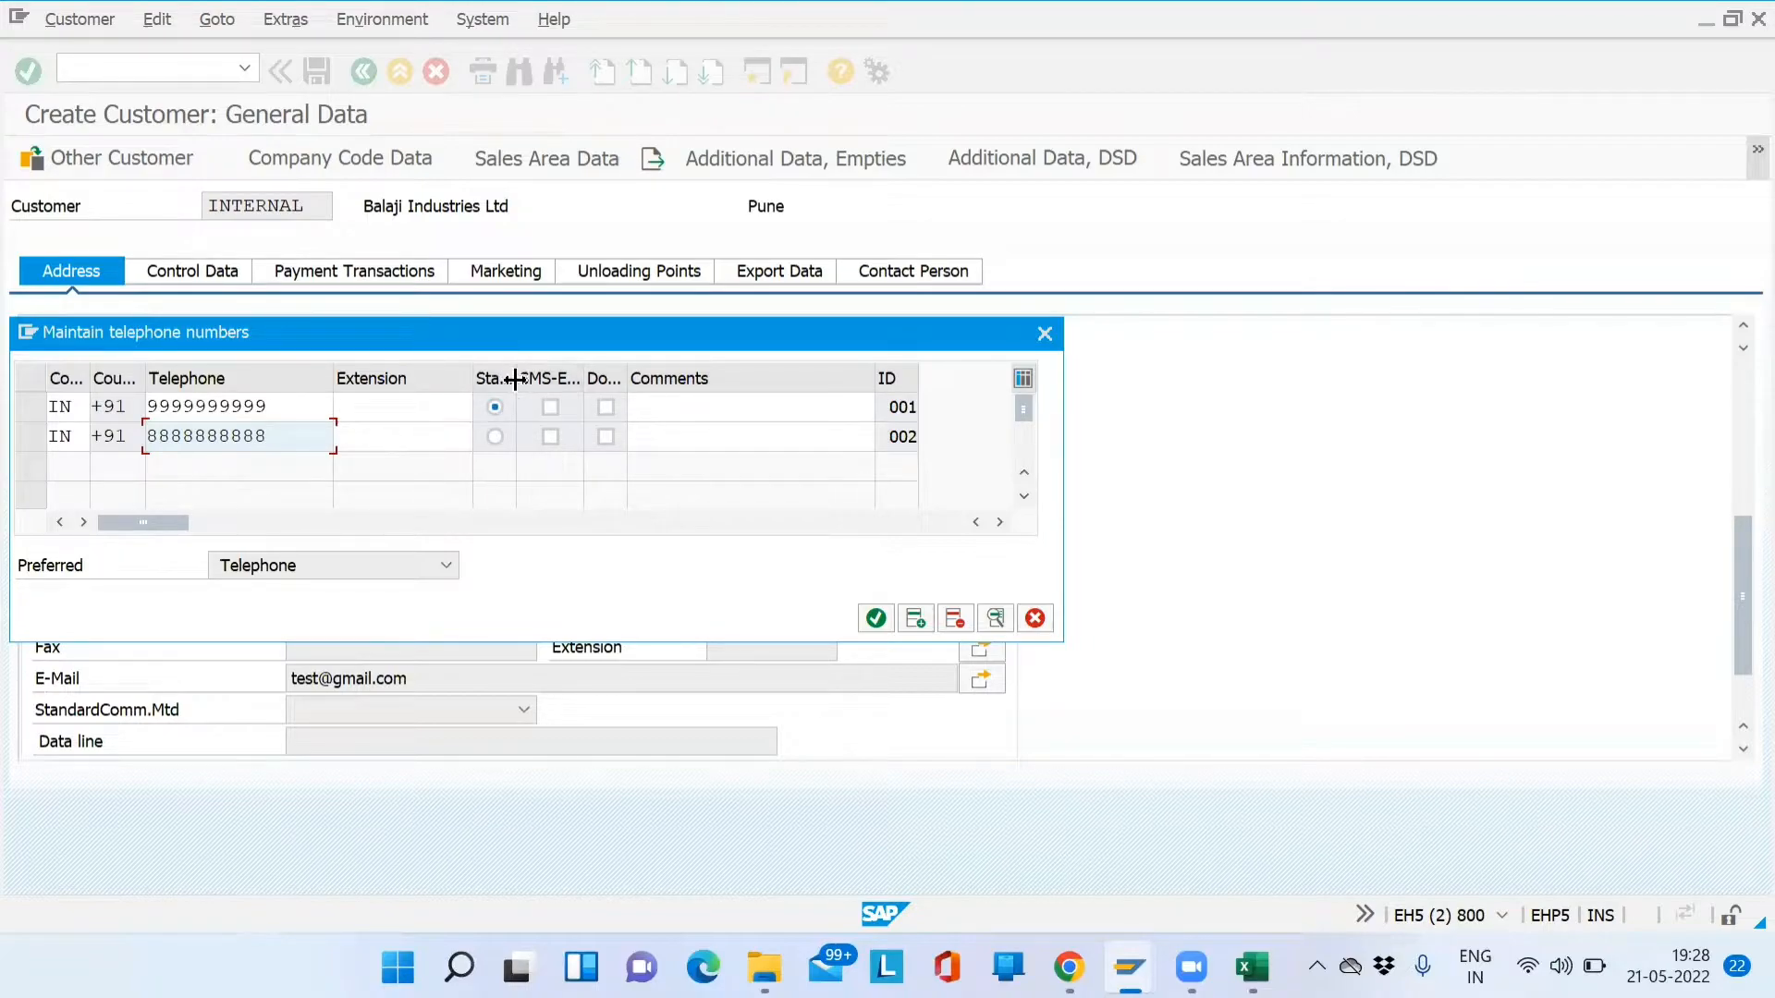
Set the first telephone number as the standard number and accept the telephone number list
drag(515, 379, 540, 379)
click(507, 436)
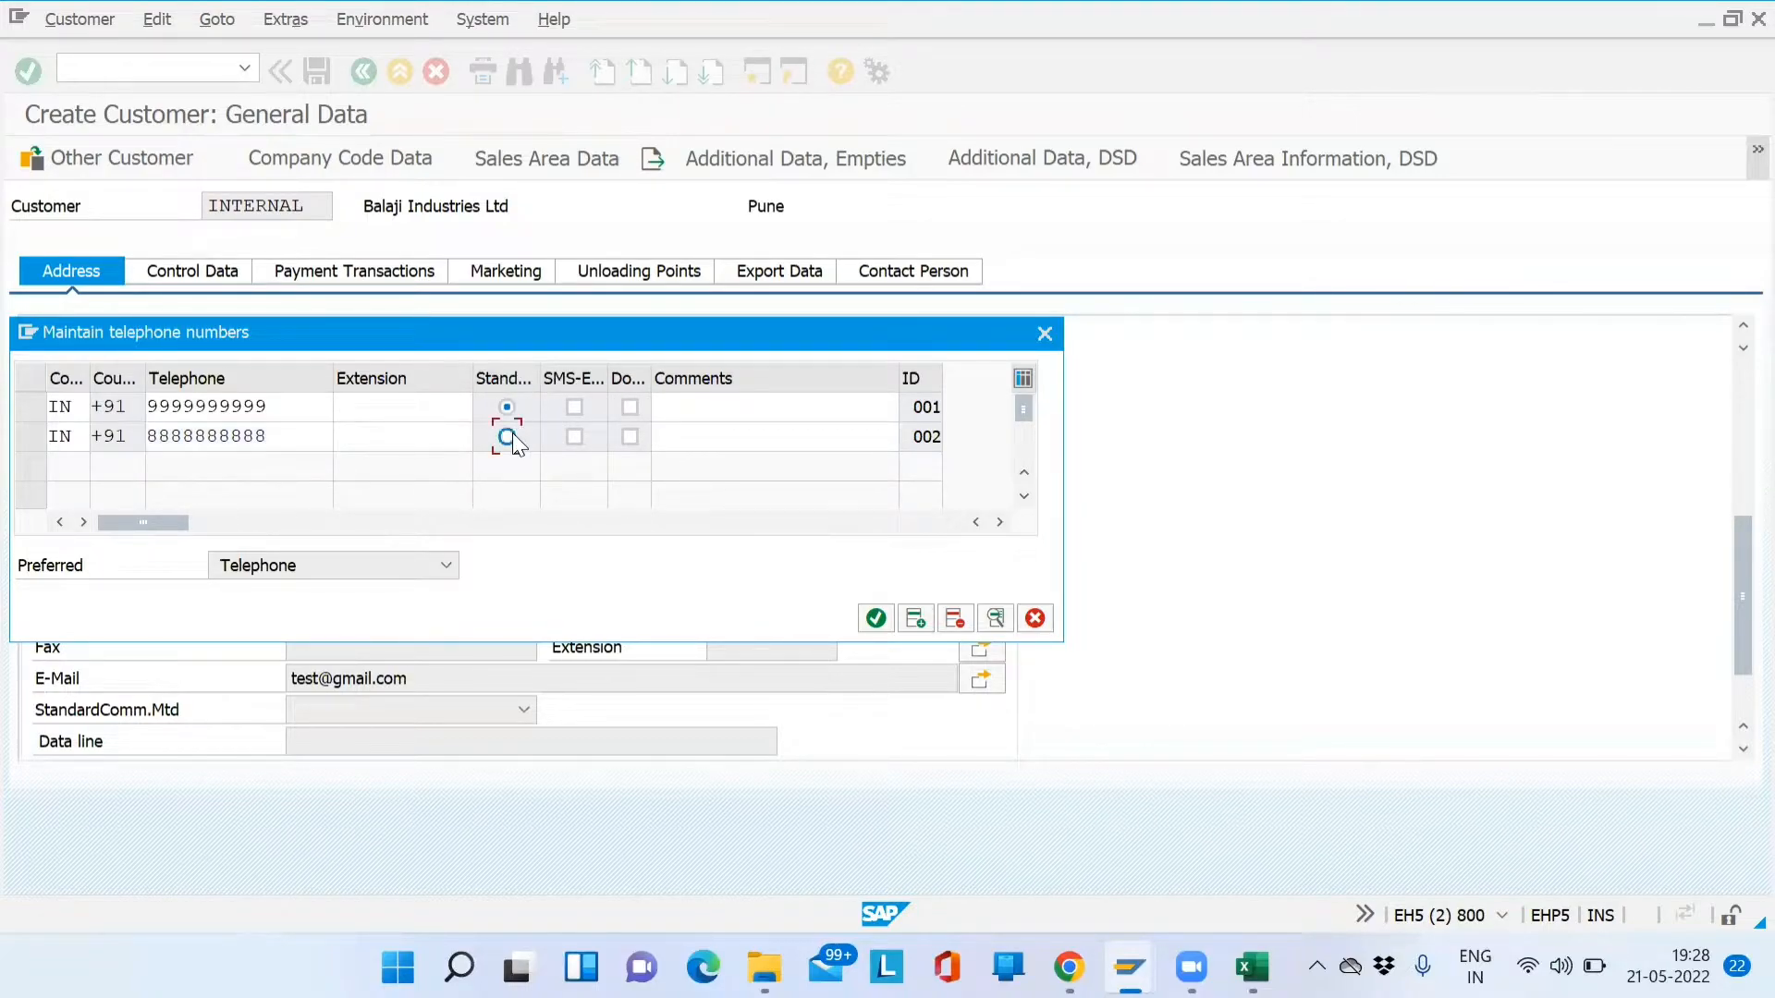
click(508, 407)
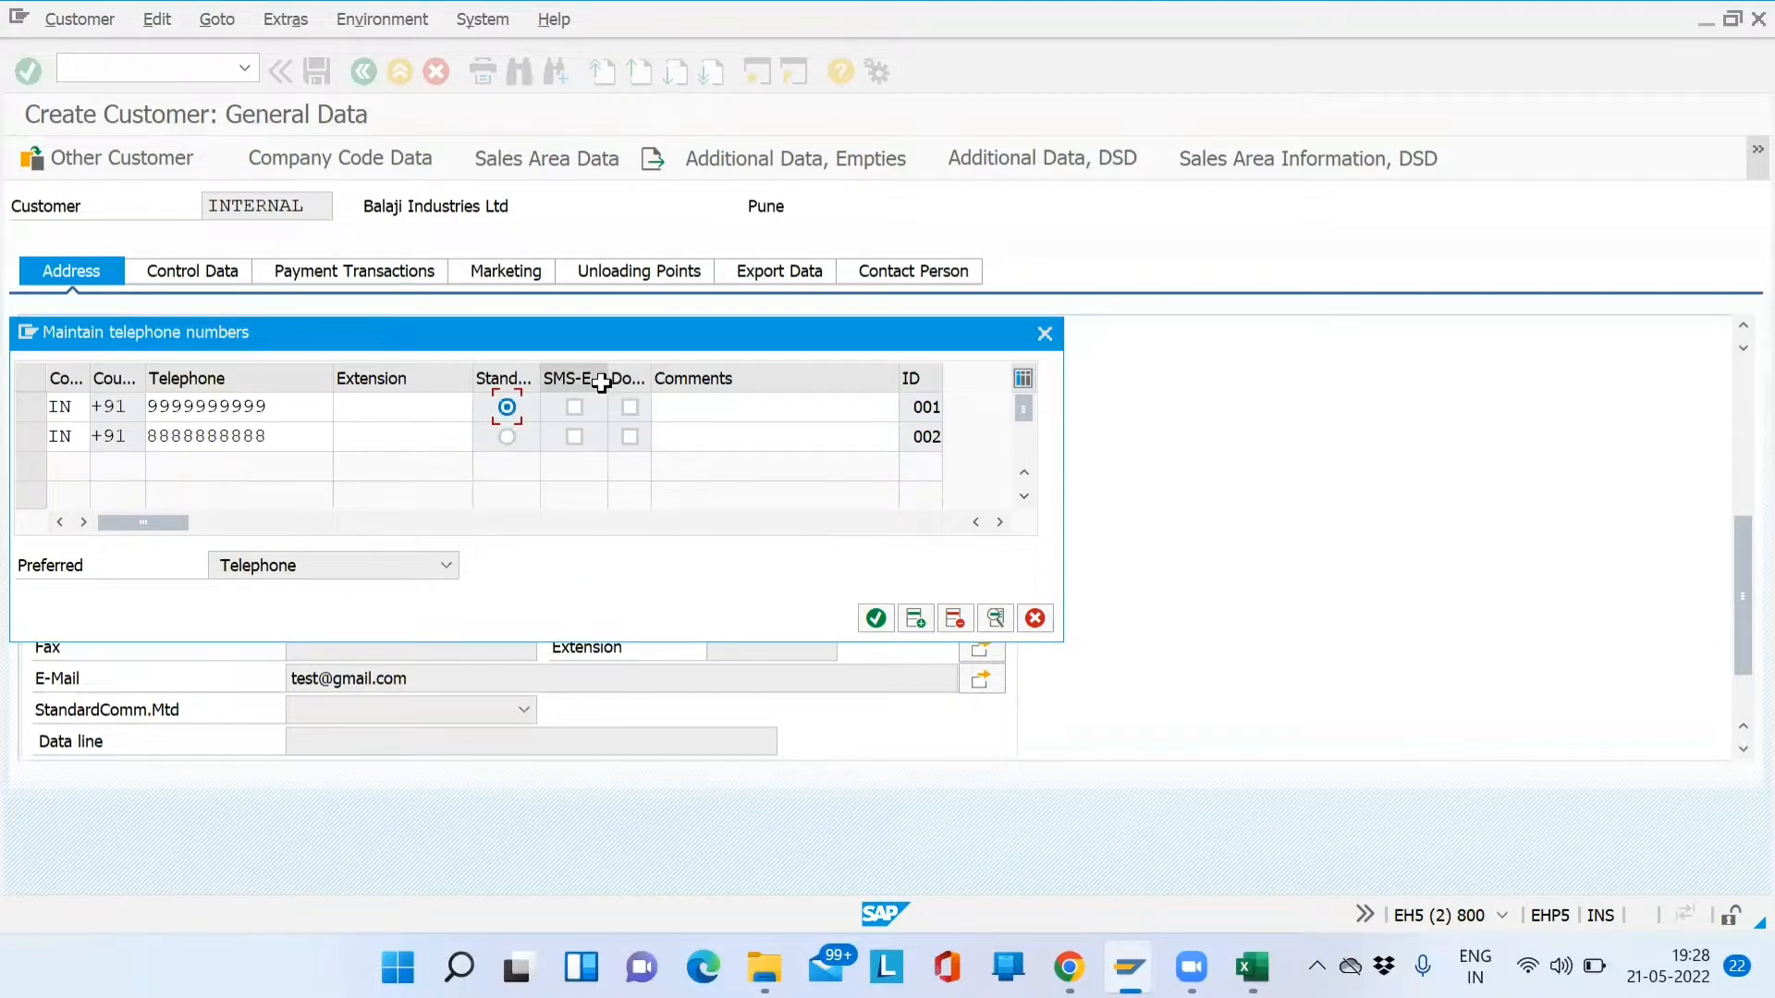
click(574, 407)
click(574, 436)
click(574, 408)
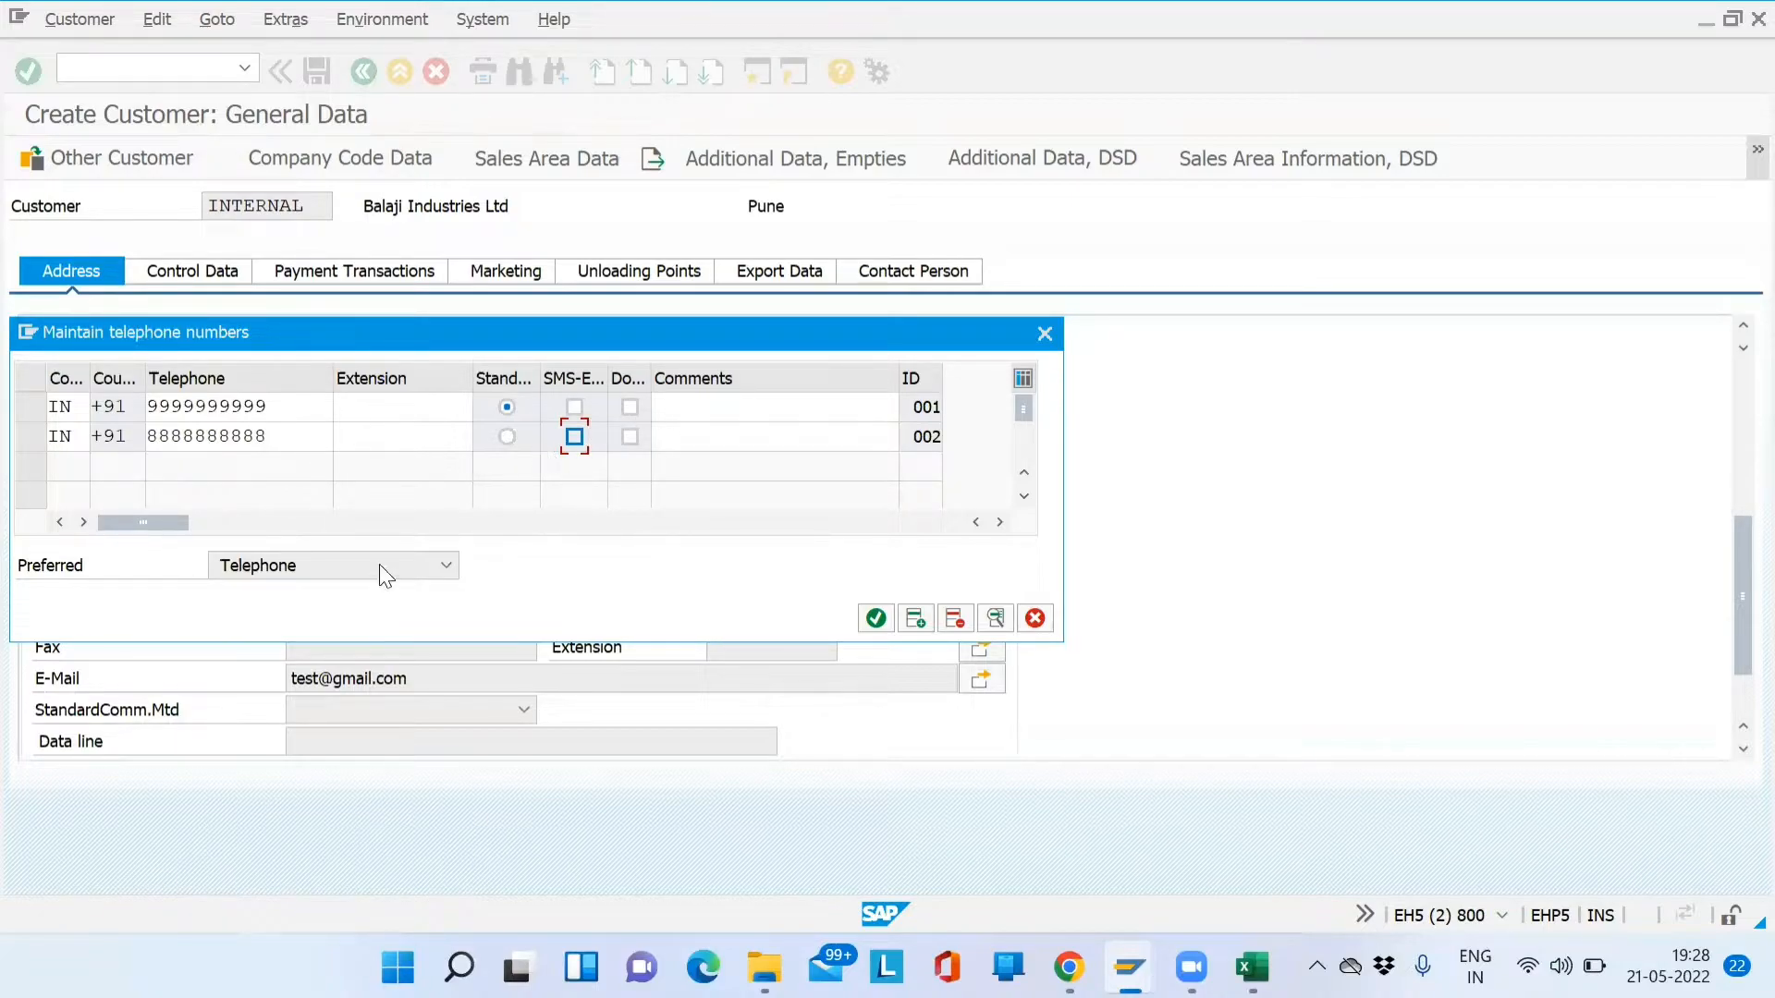
click(38, 408)
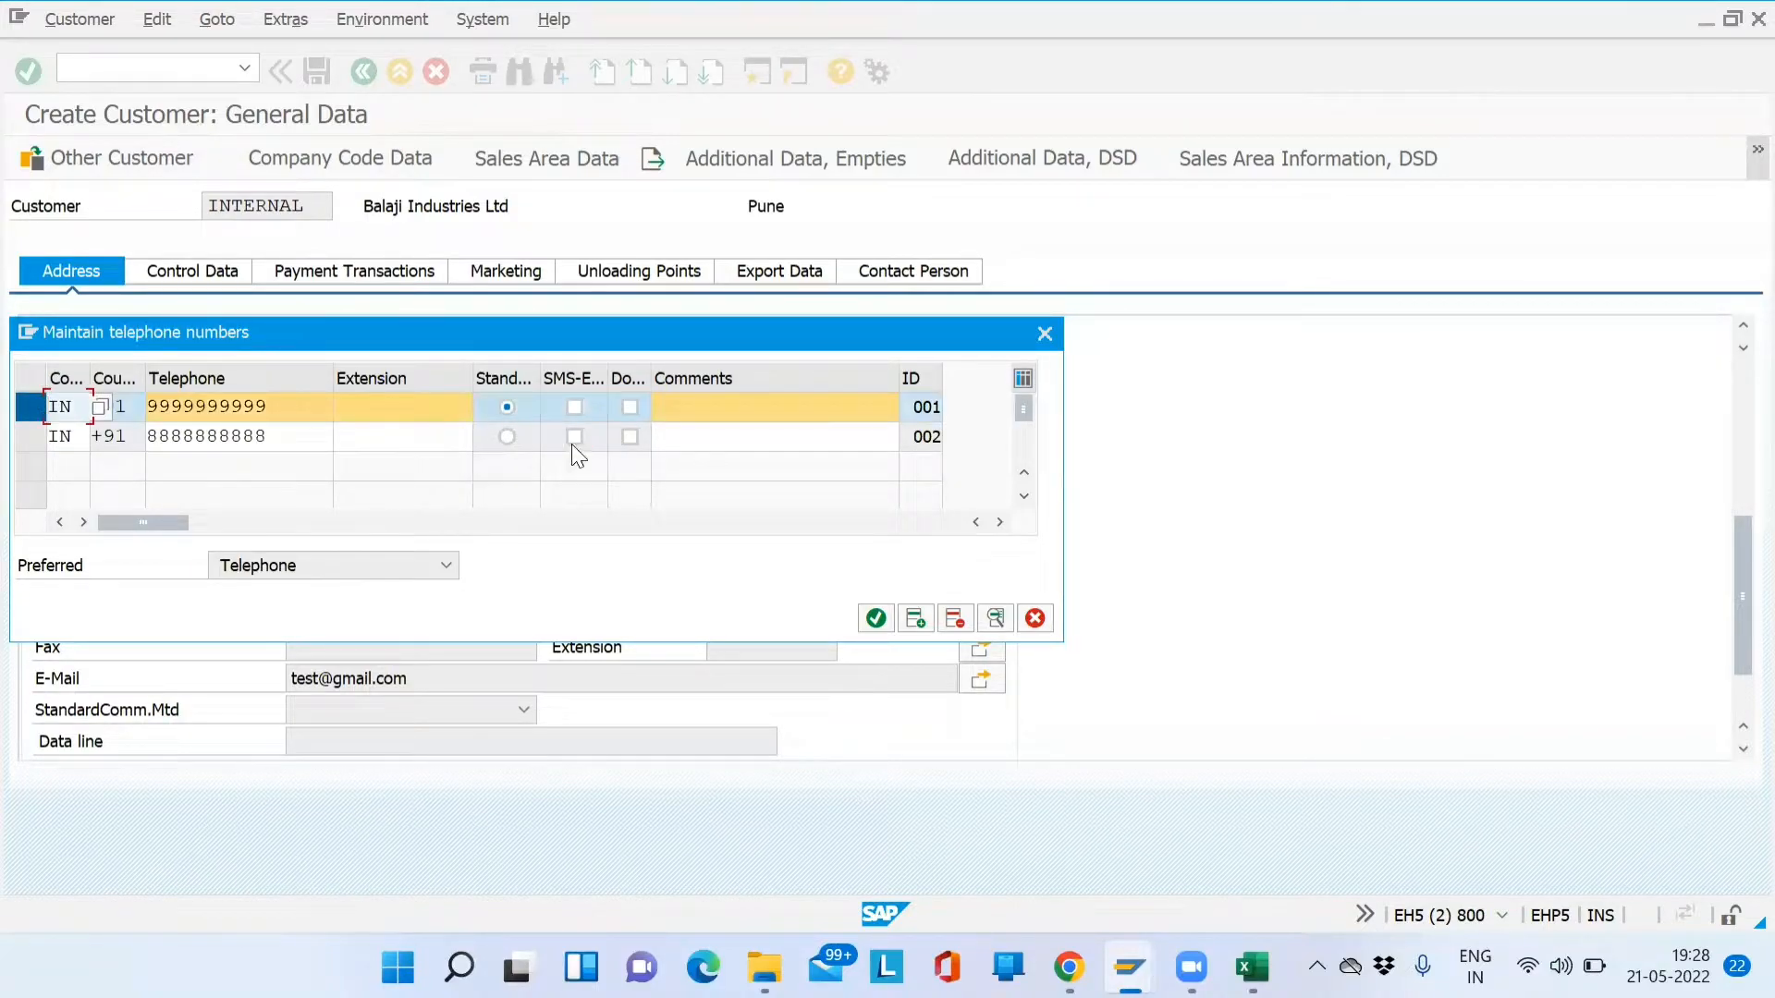
click(876, 617)
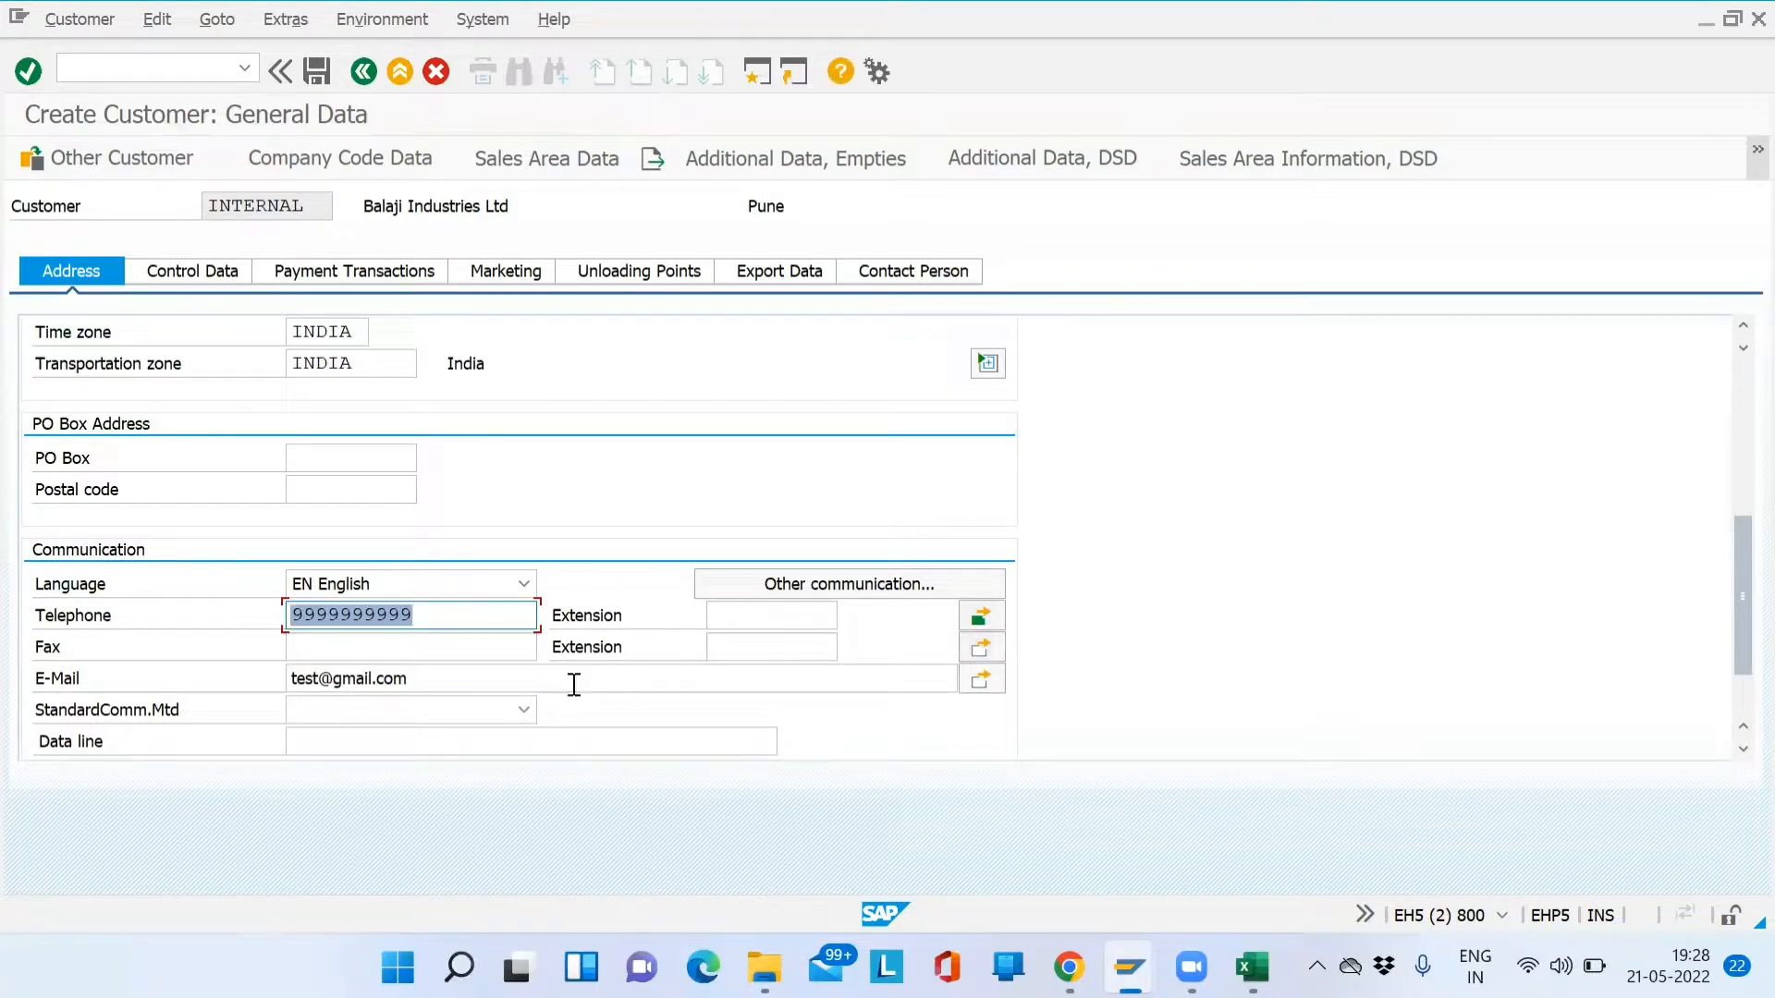
Review the customer's Control Data fields, and bring up the Control field status of SD01 for comparison
drag(465, 677, 254, 702)
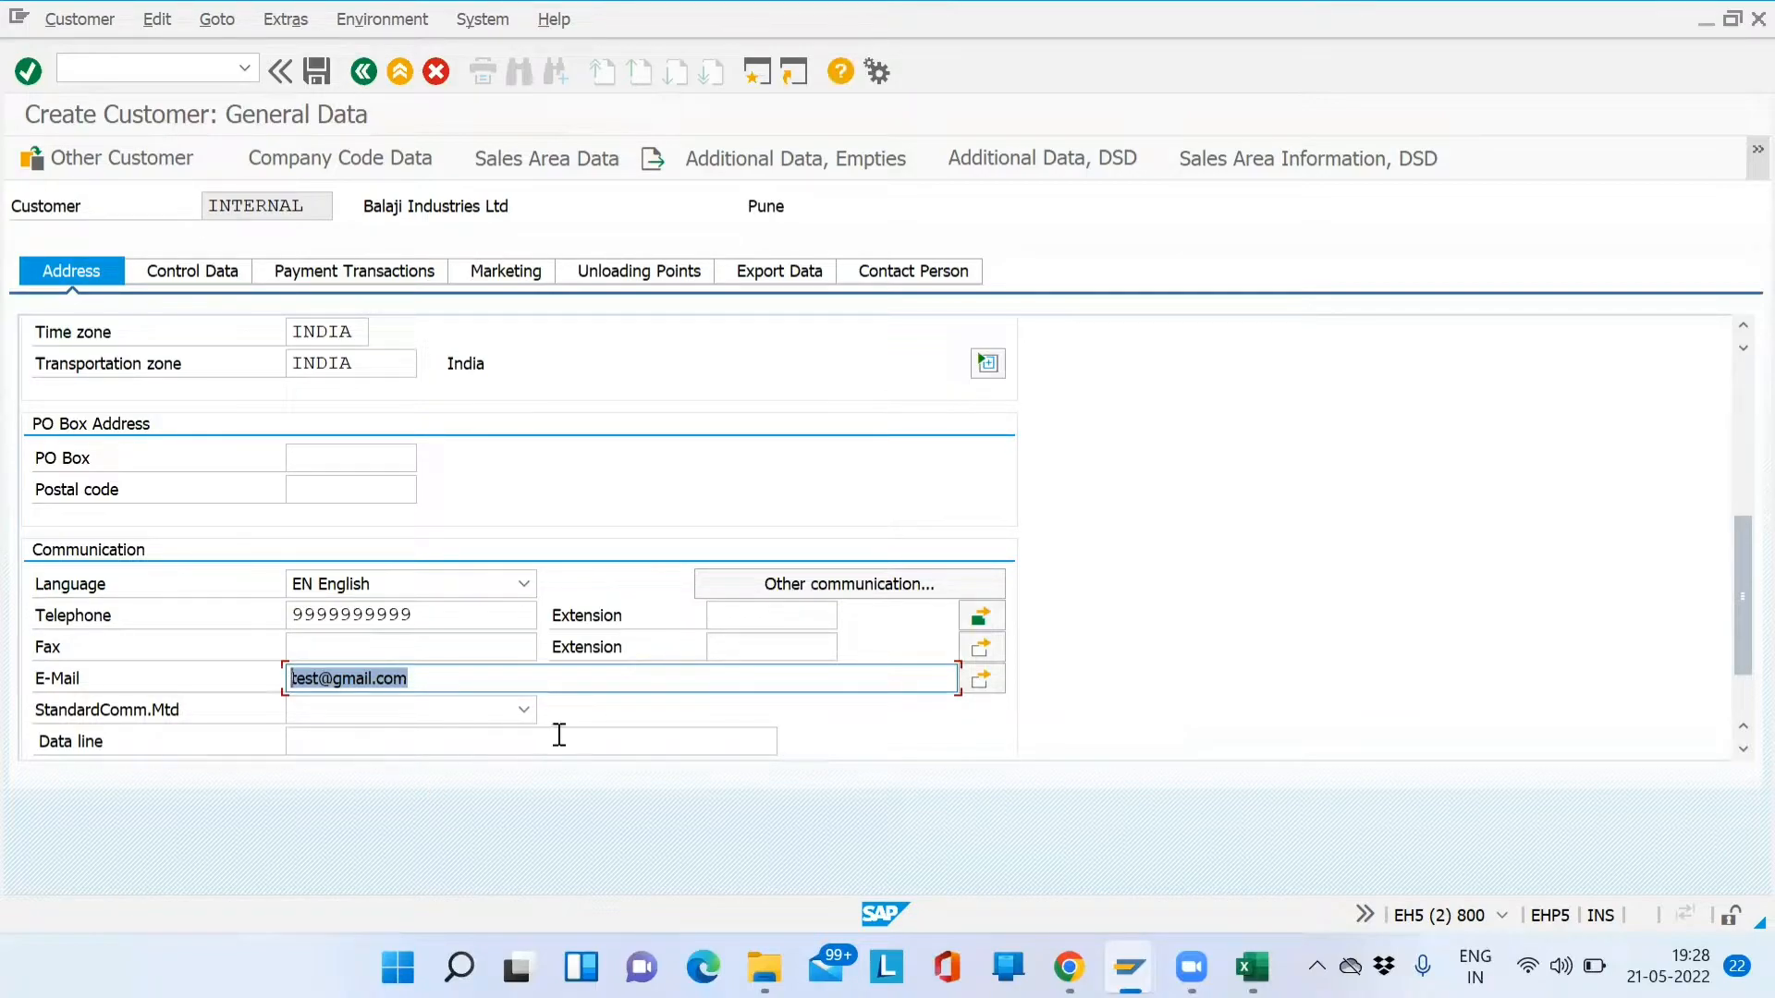
click(180, 274)
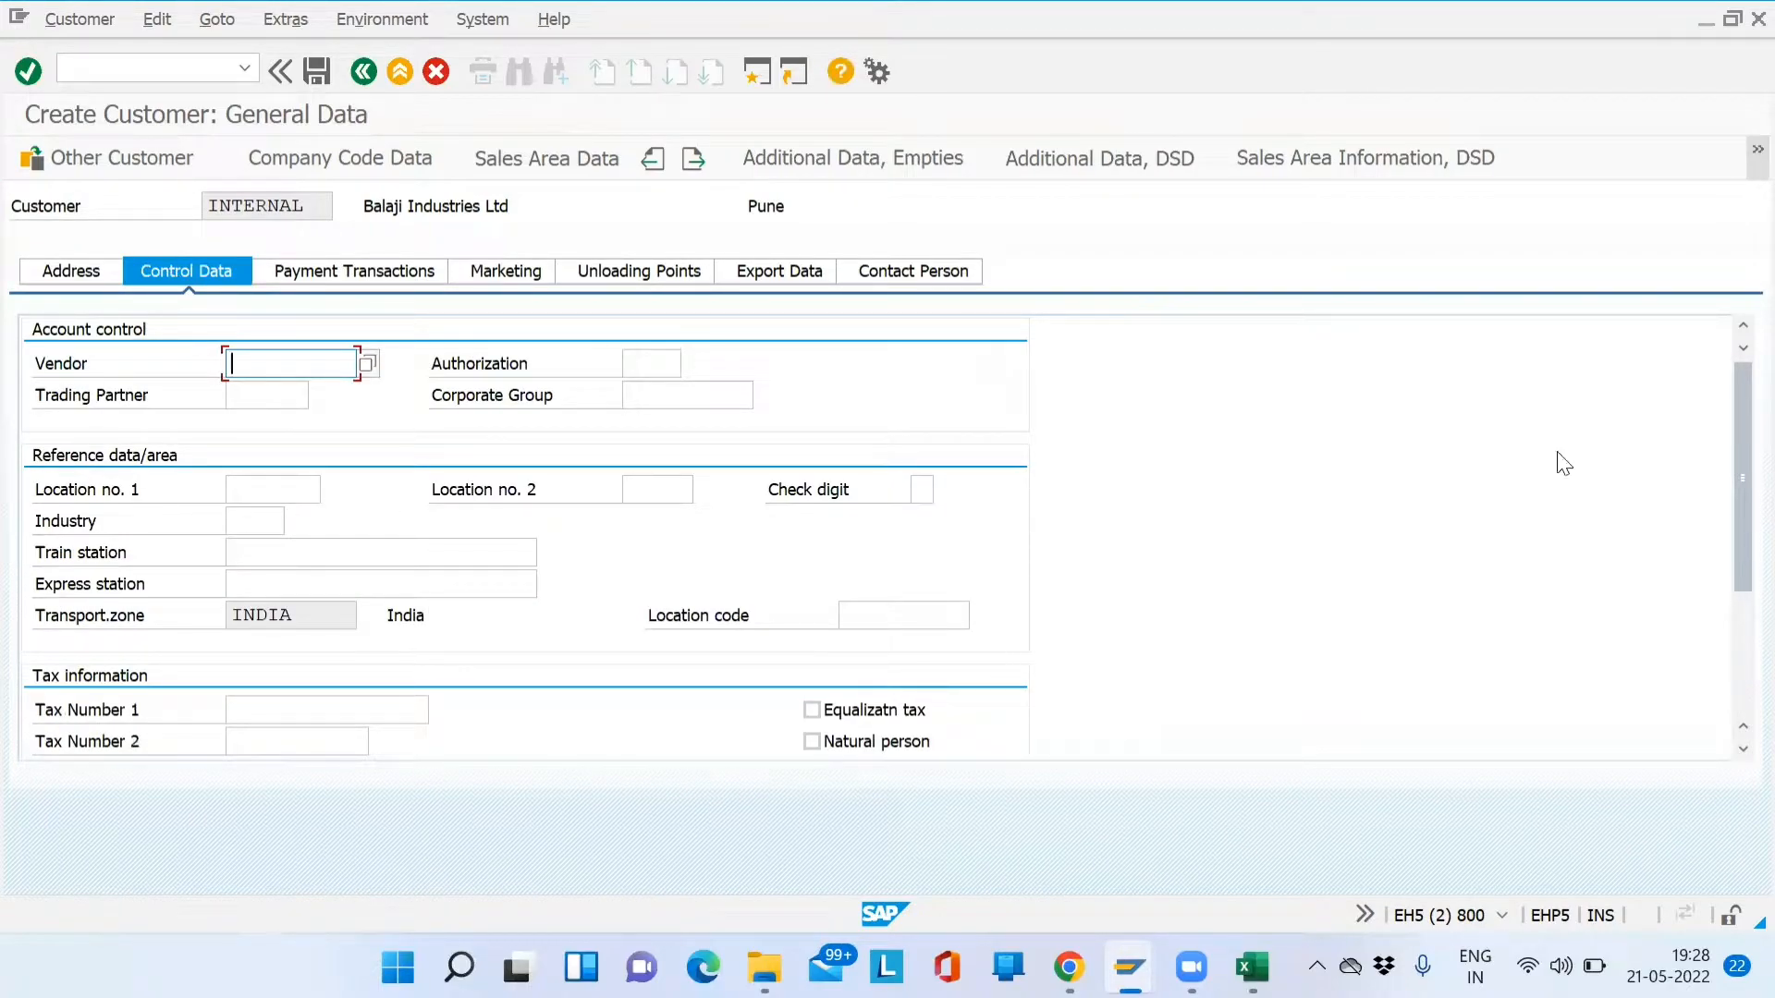
scroll(1738, 486, down, 5)
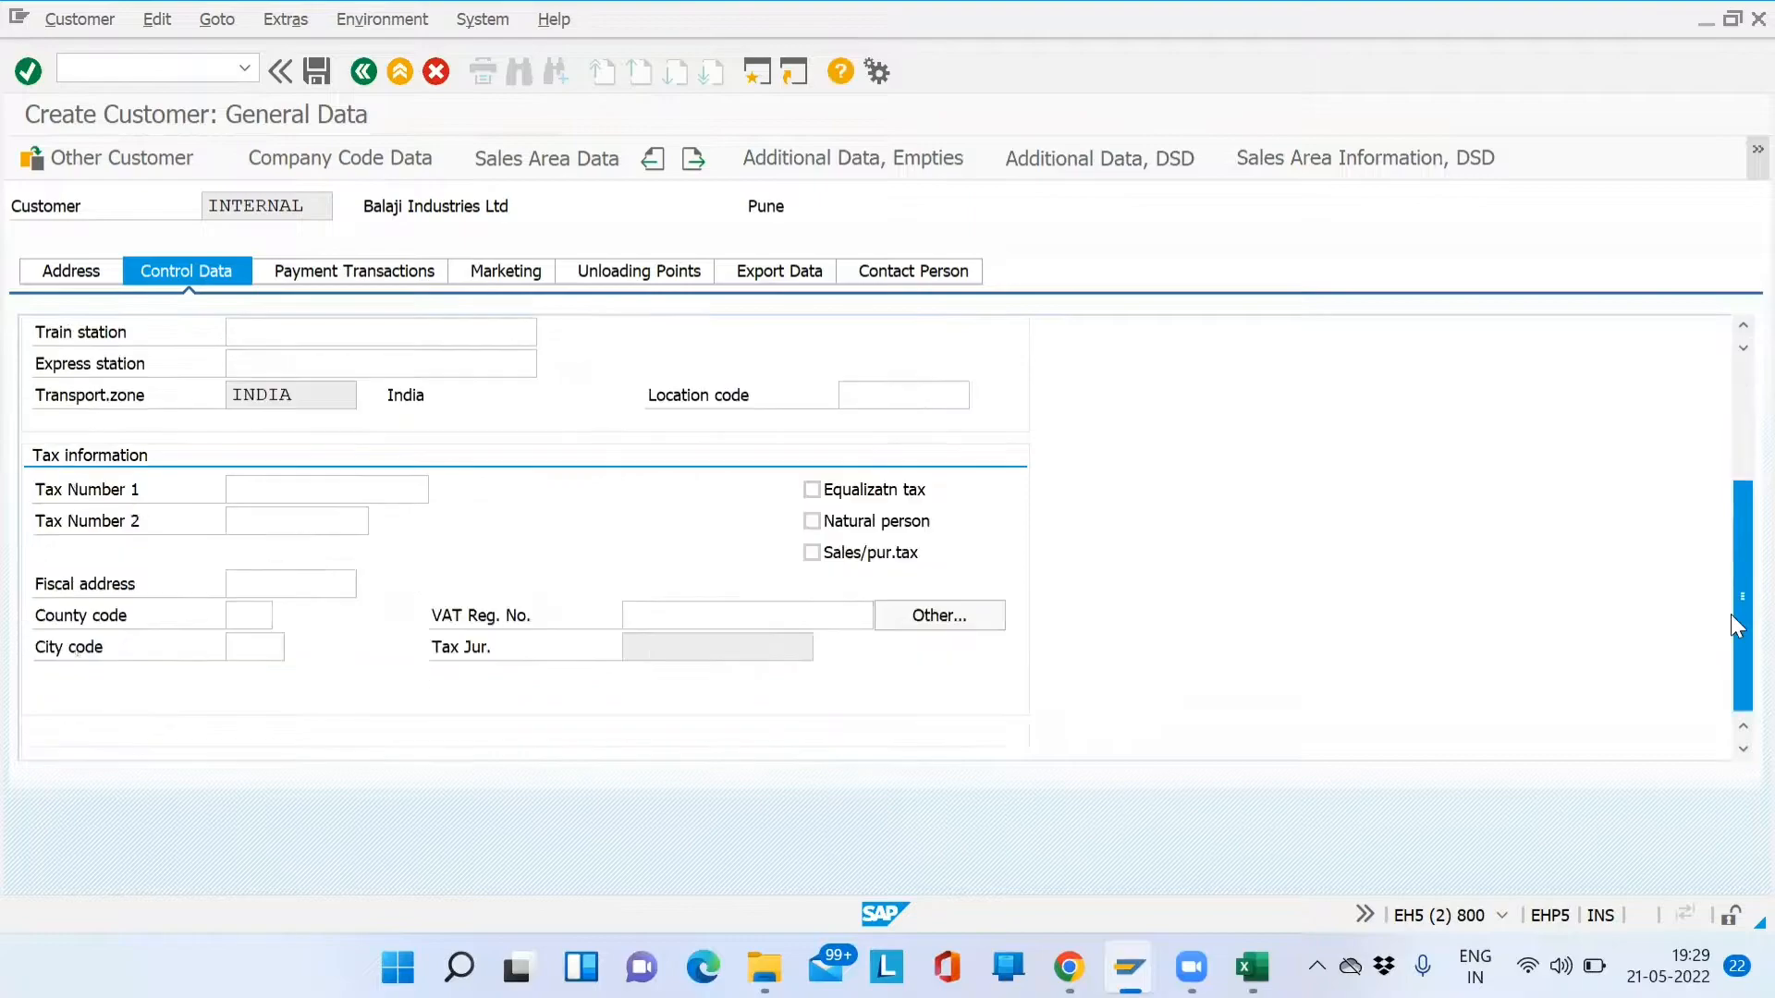
drag(1735, 474, 1734, 403)
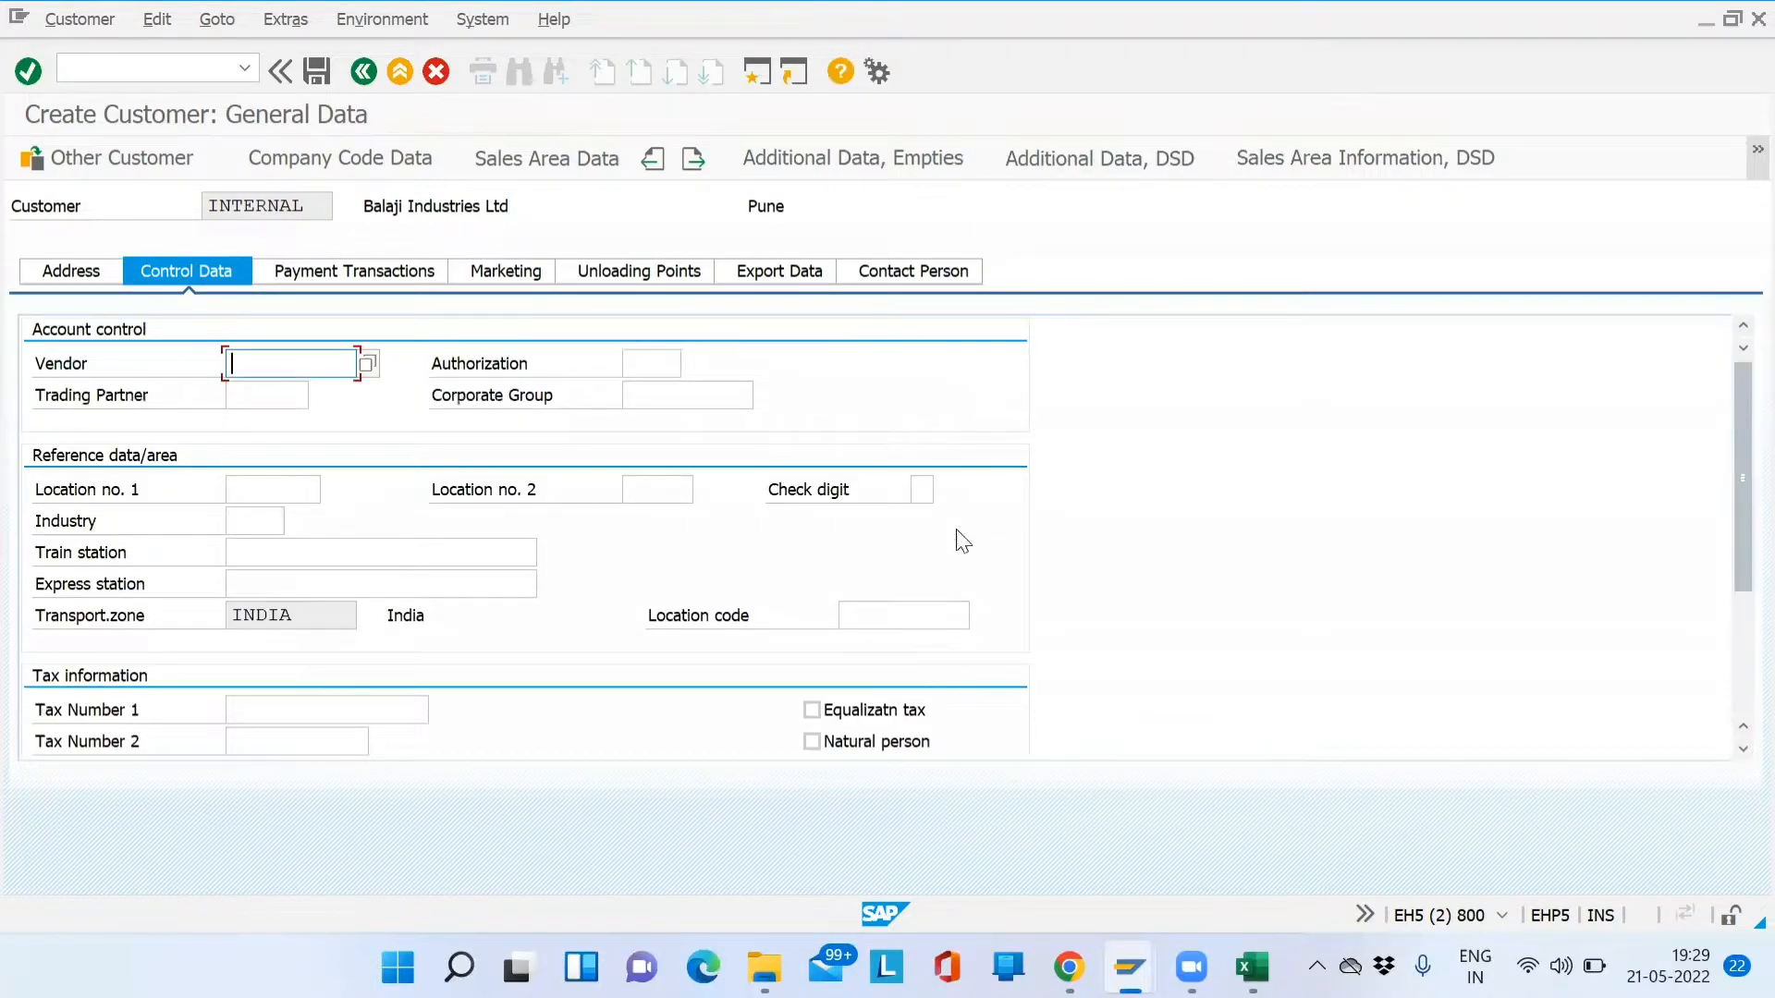
key(alt+Tab)
click(360, 77)
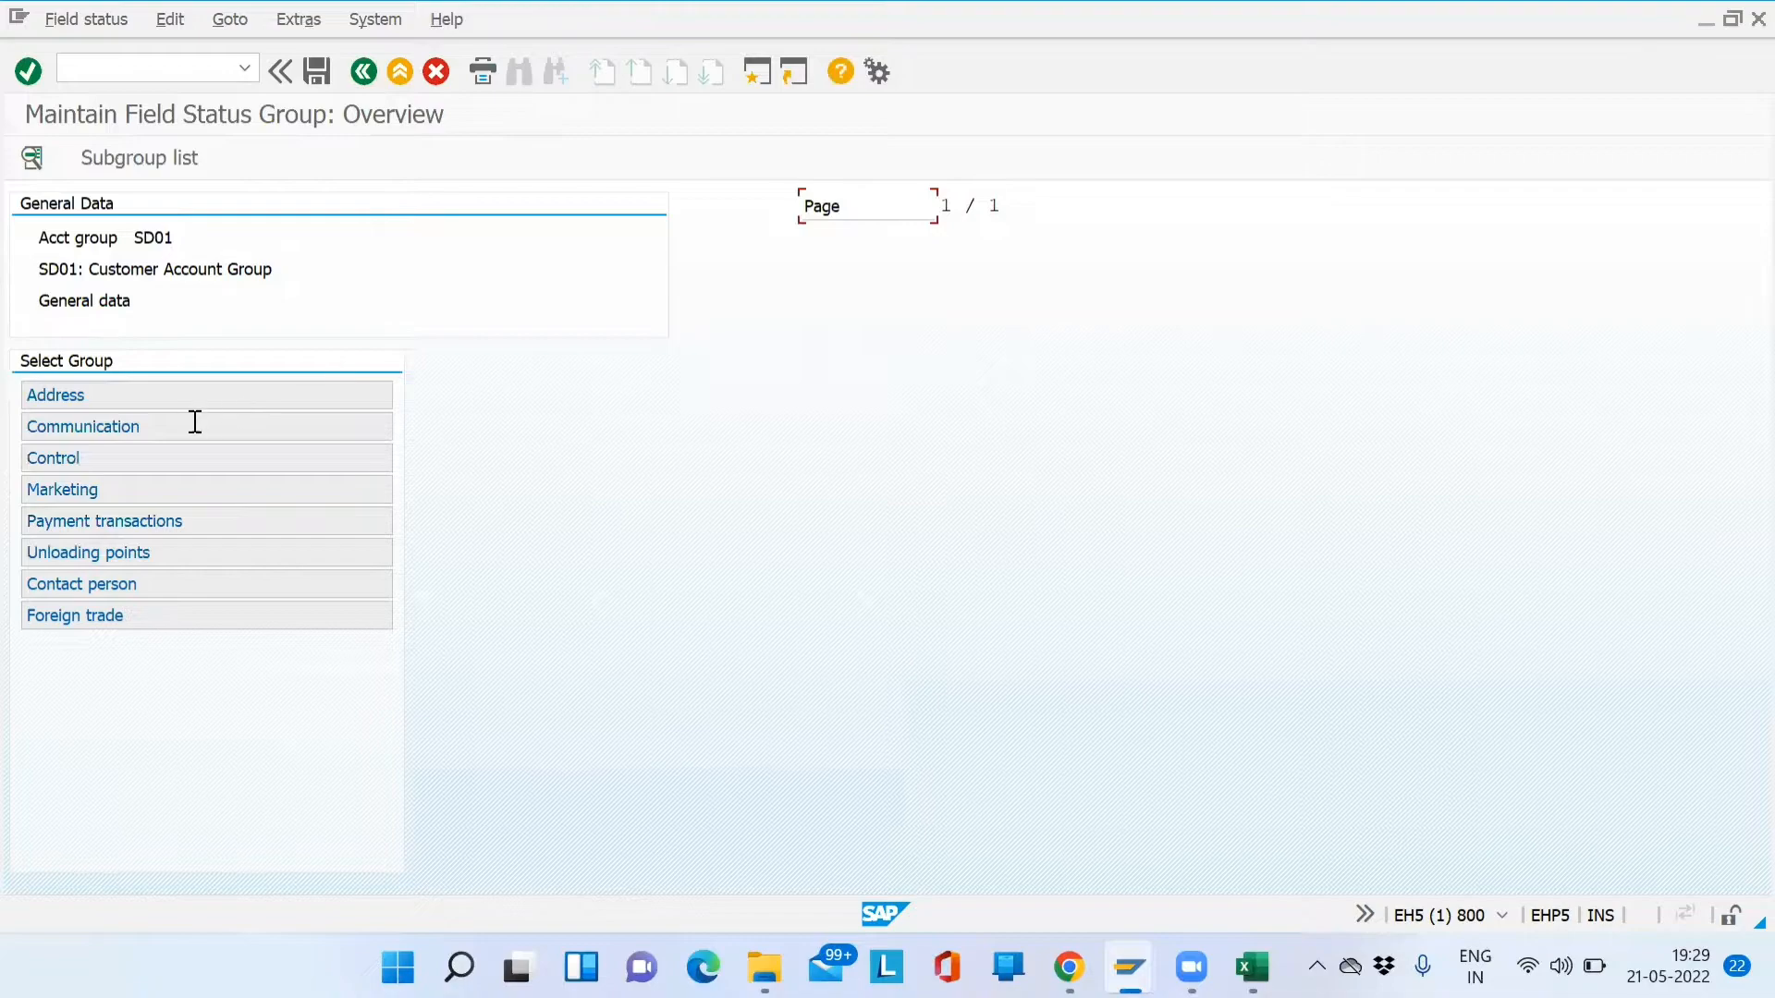
double_click(123, 456)
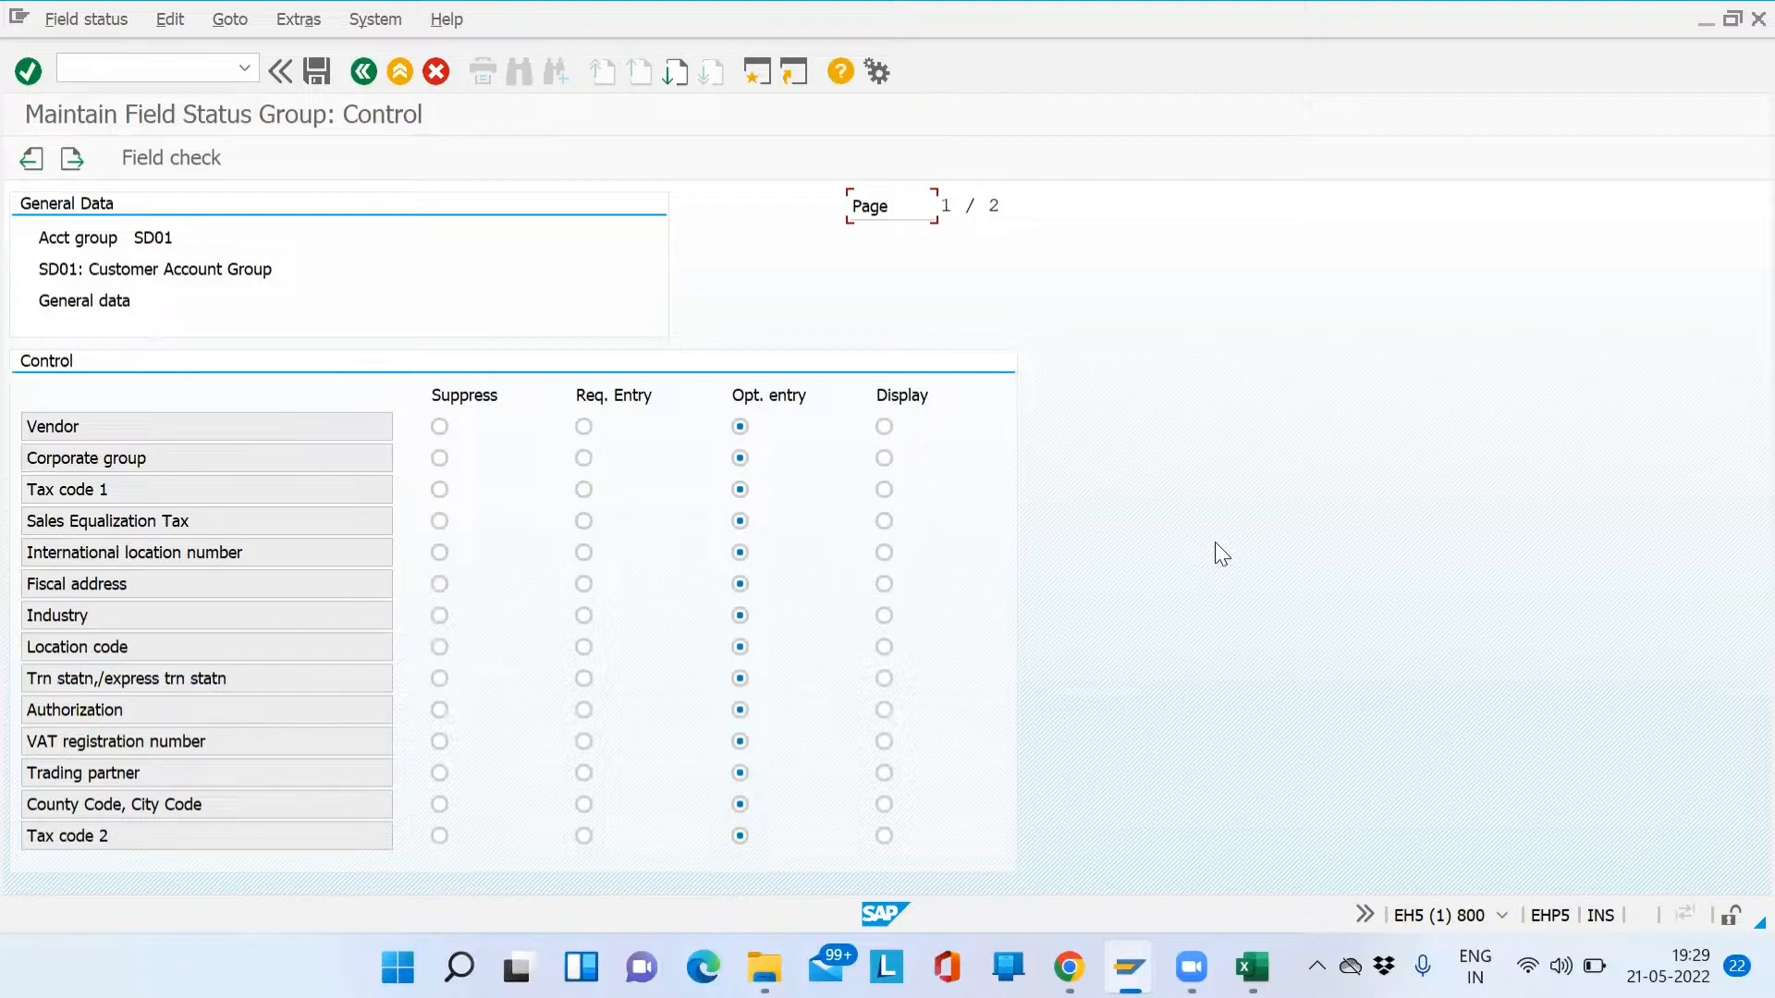
Examine both pages of SD01's Control field status, comparing the suppressed and optional fields
key(Page_Down)
key(Page_Up)
double_click(943, 205)
text(2)
key(Return)
double_click(943, 205)
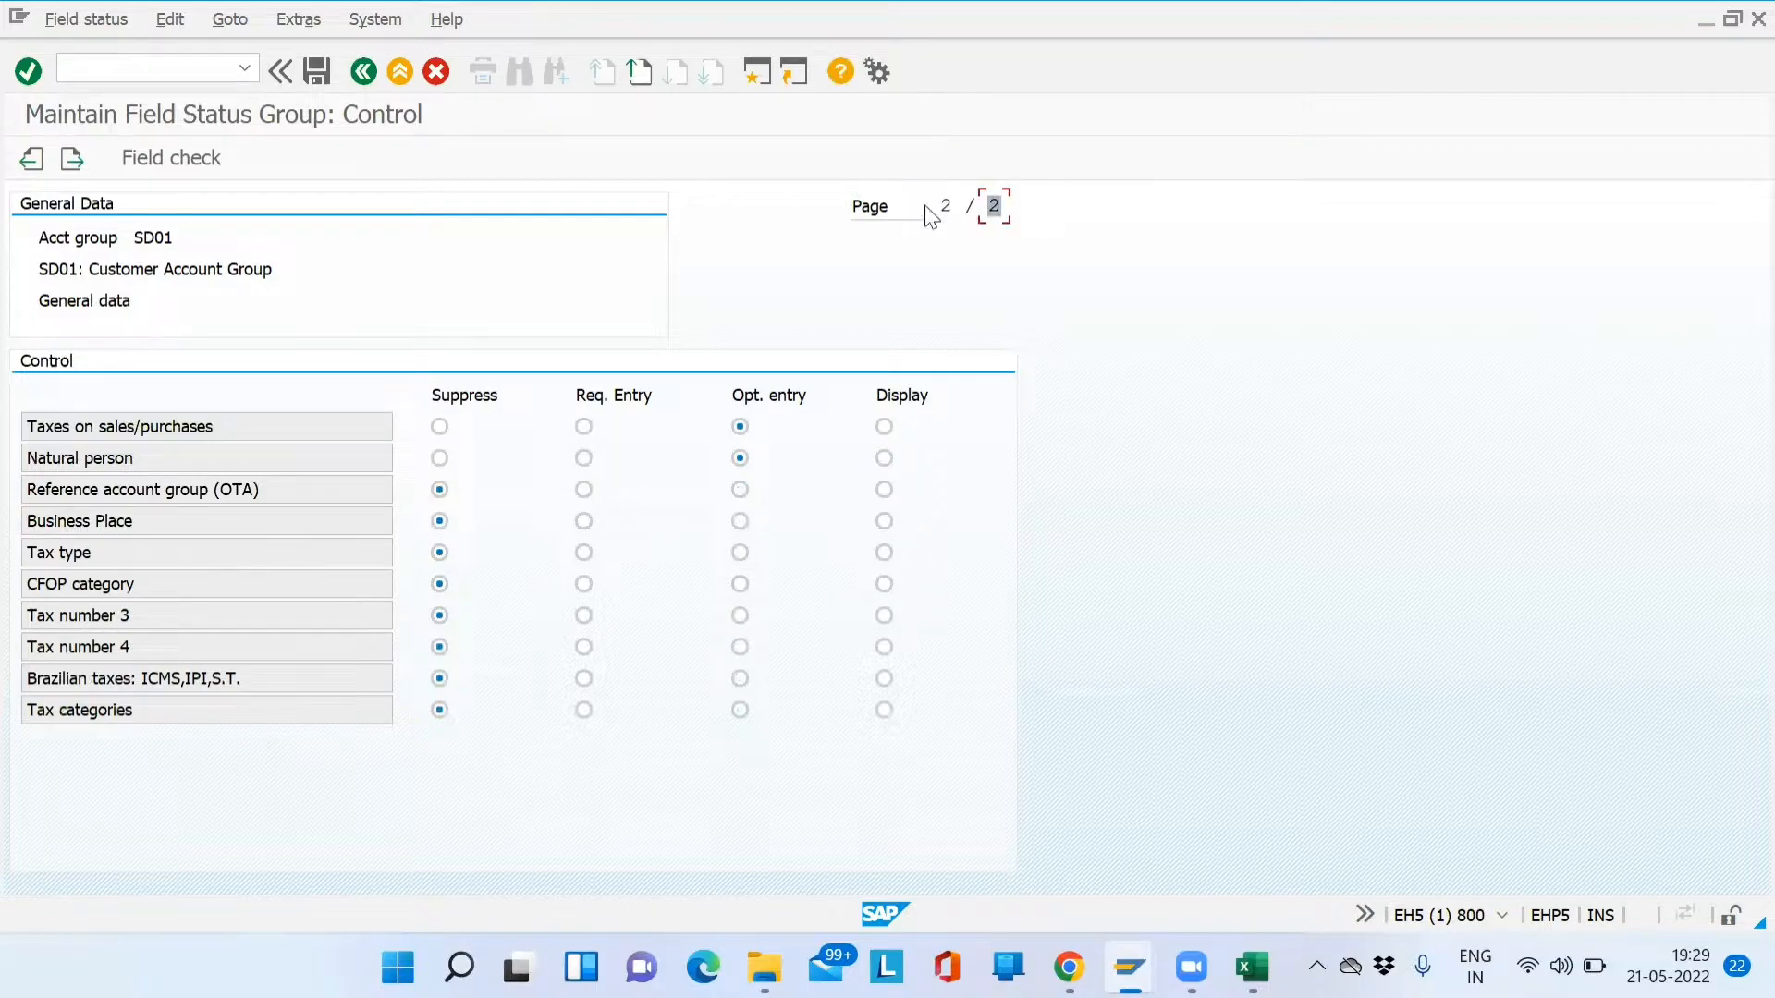
key(Page_Up)
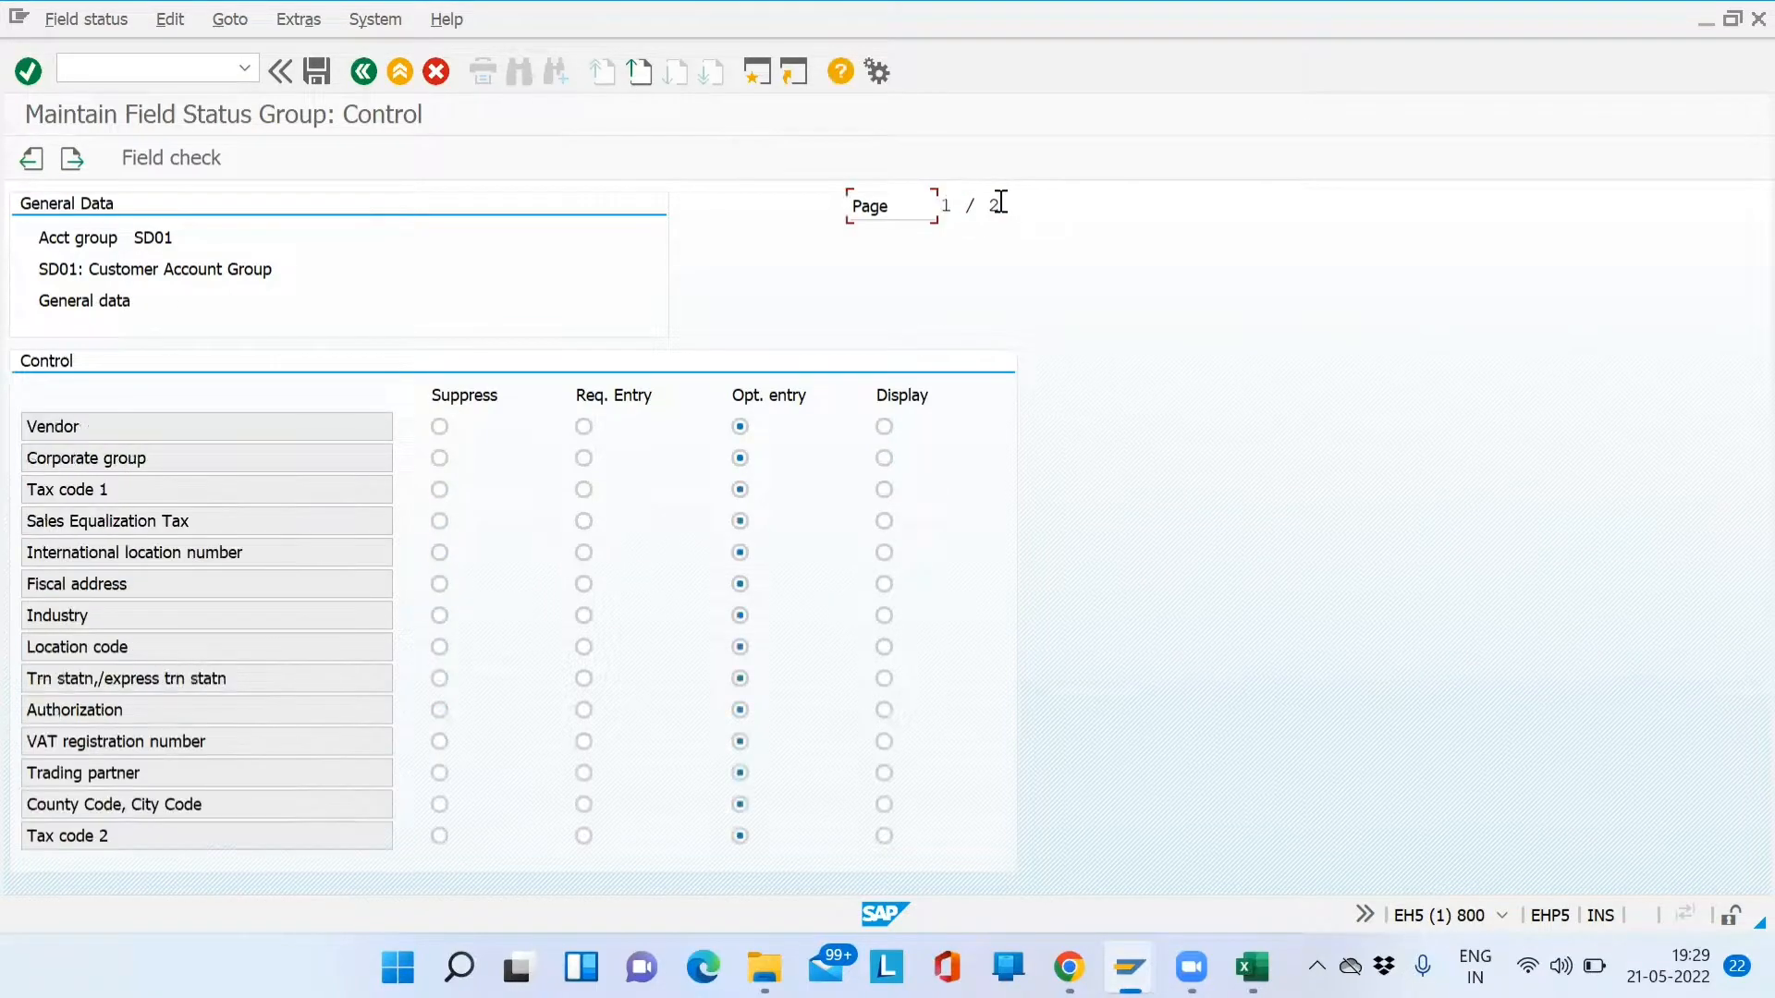
key(Page_Down)
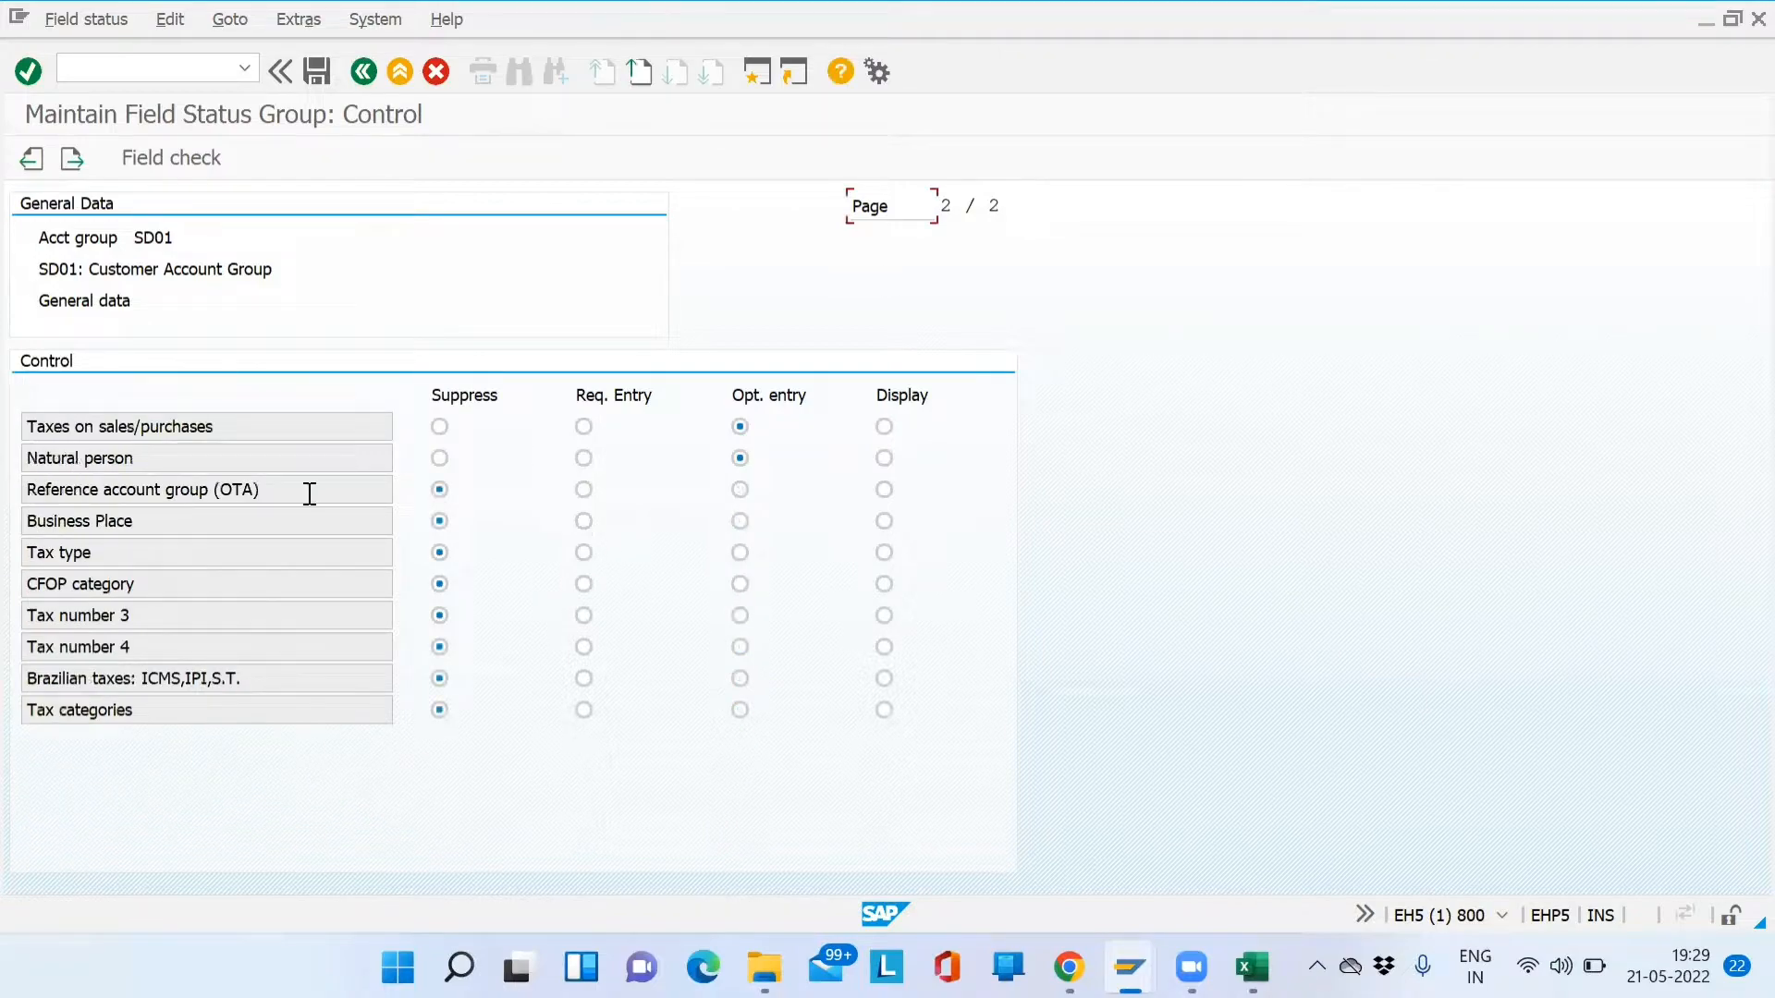
Make Tax number 3 a required entry in SD01's Control field status and save the change
click(444, 645)
click(73, 617)
triple_click(73, 618)
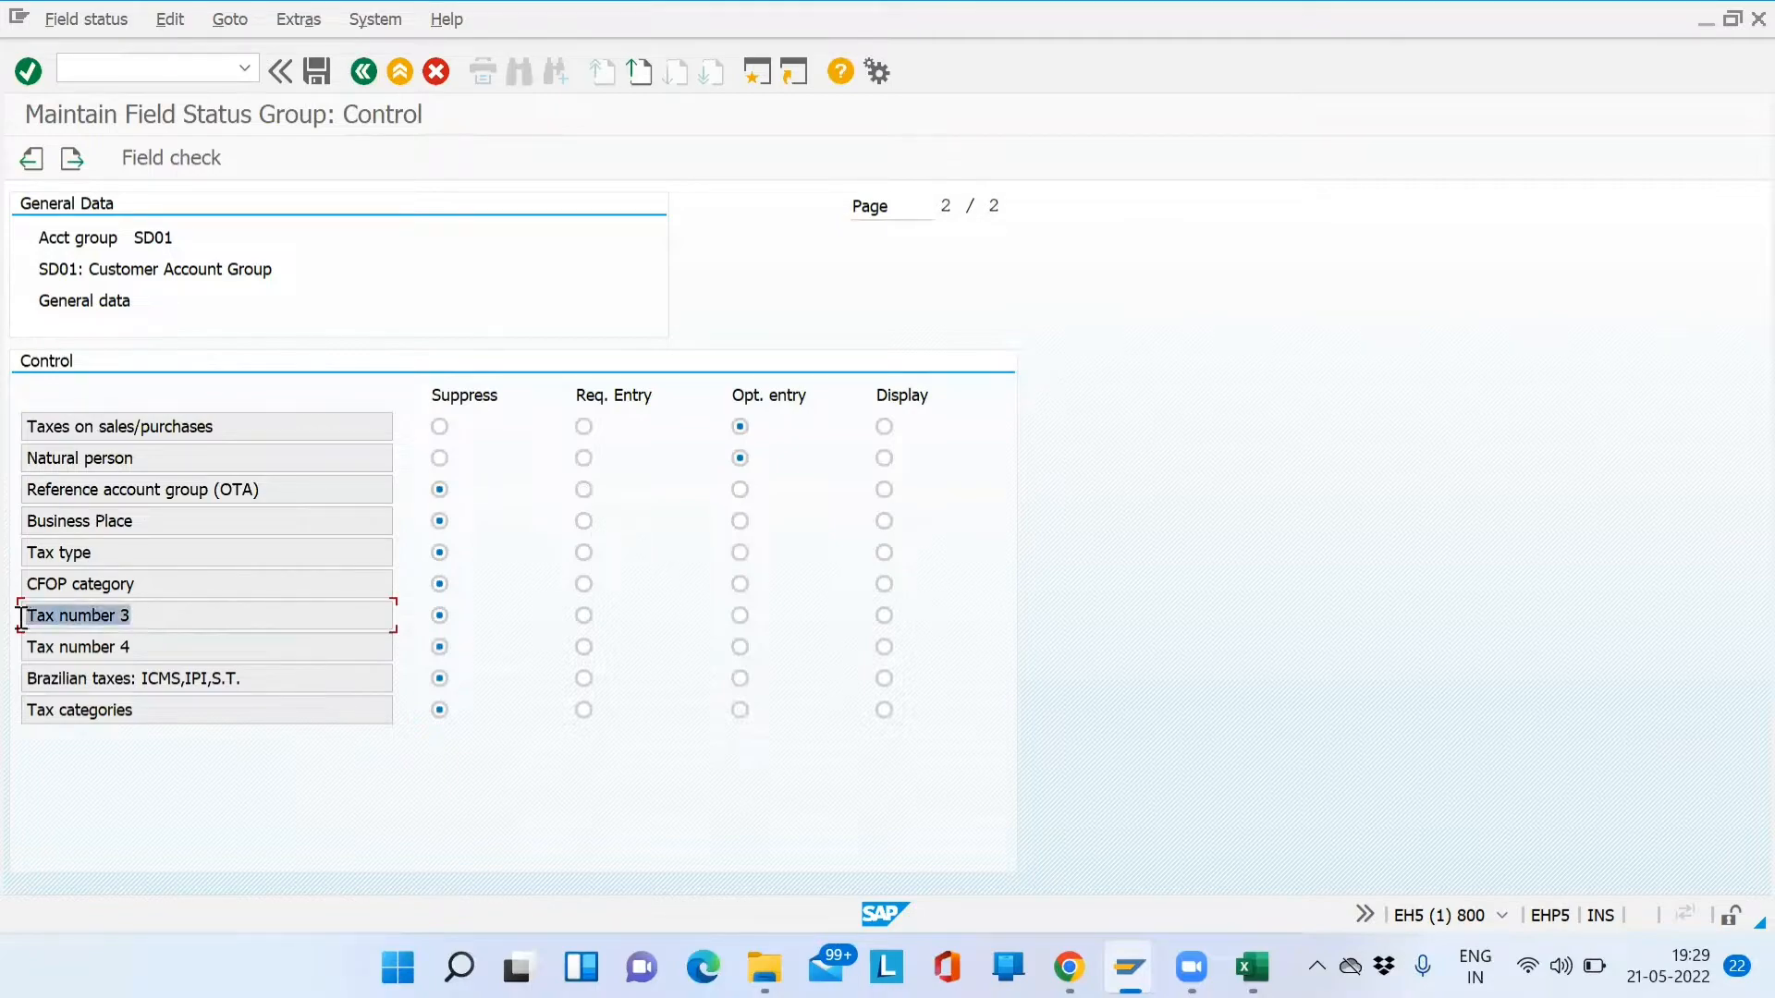
click(584, 614)
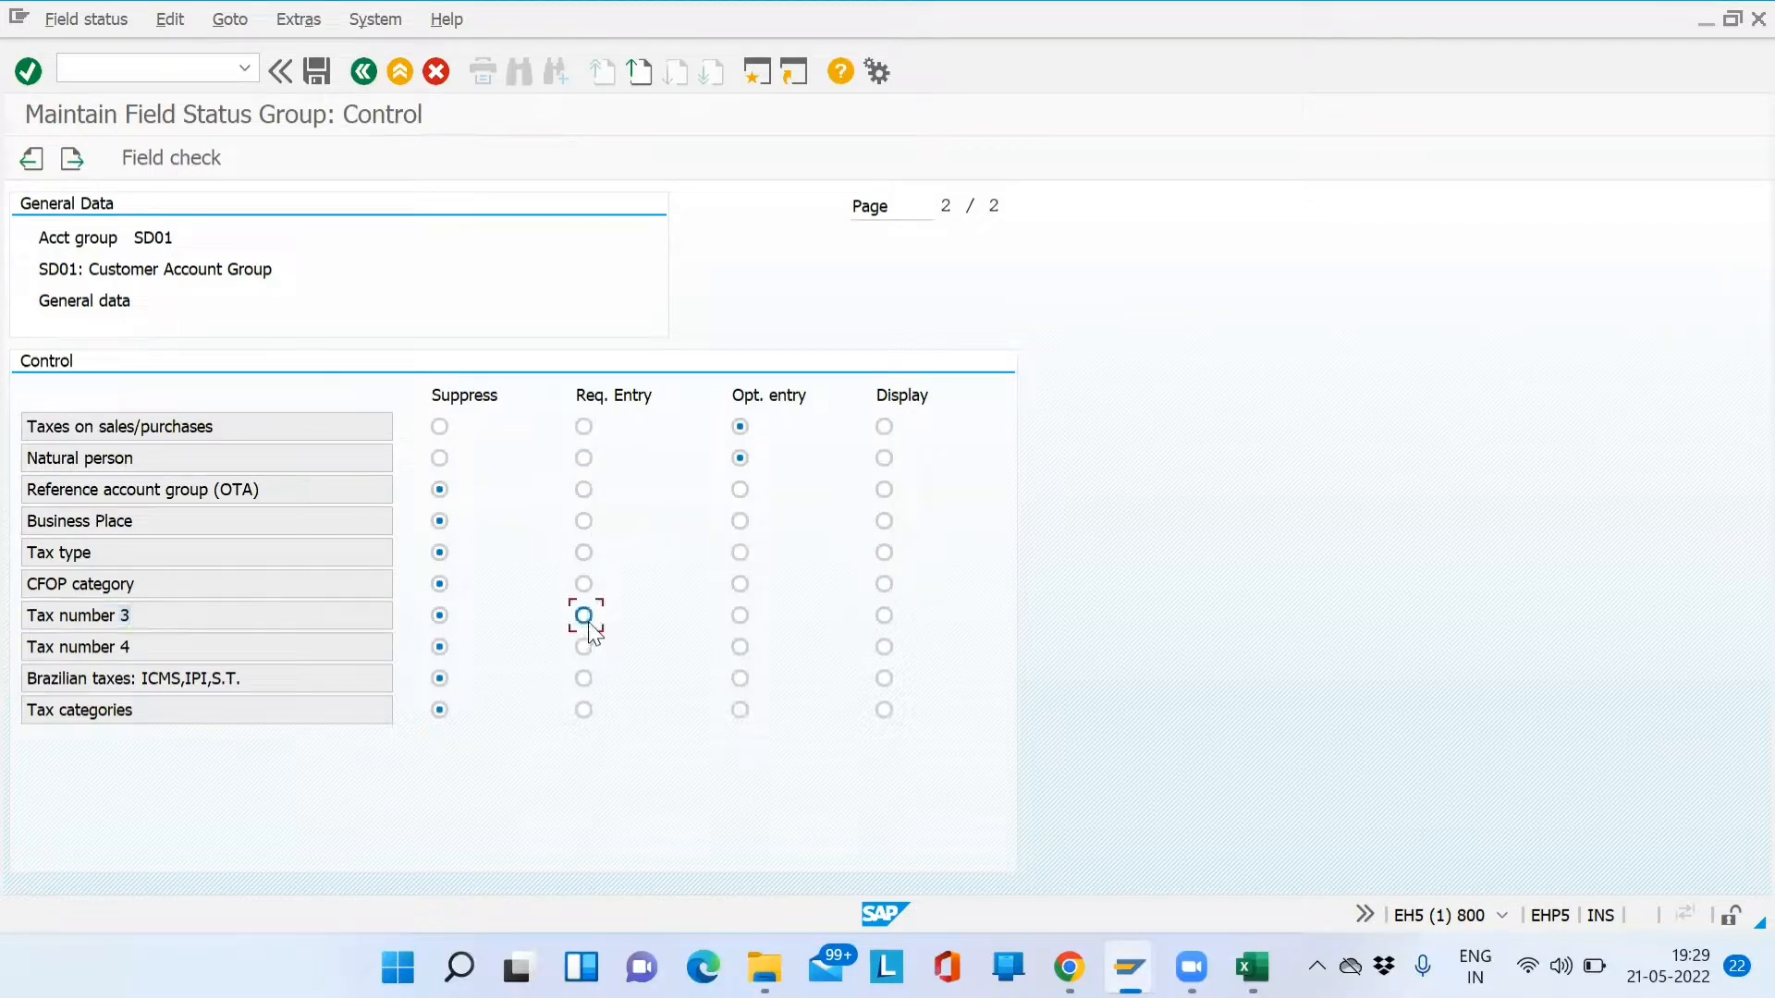
drag(181, 624, 25, 617)
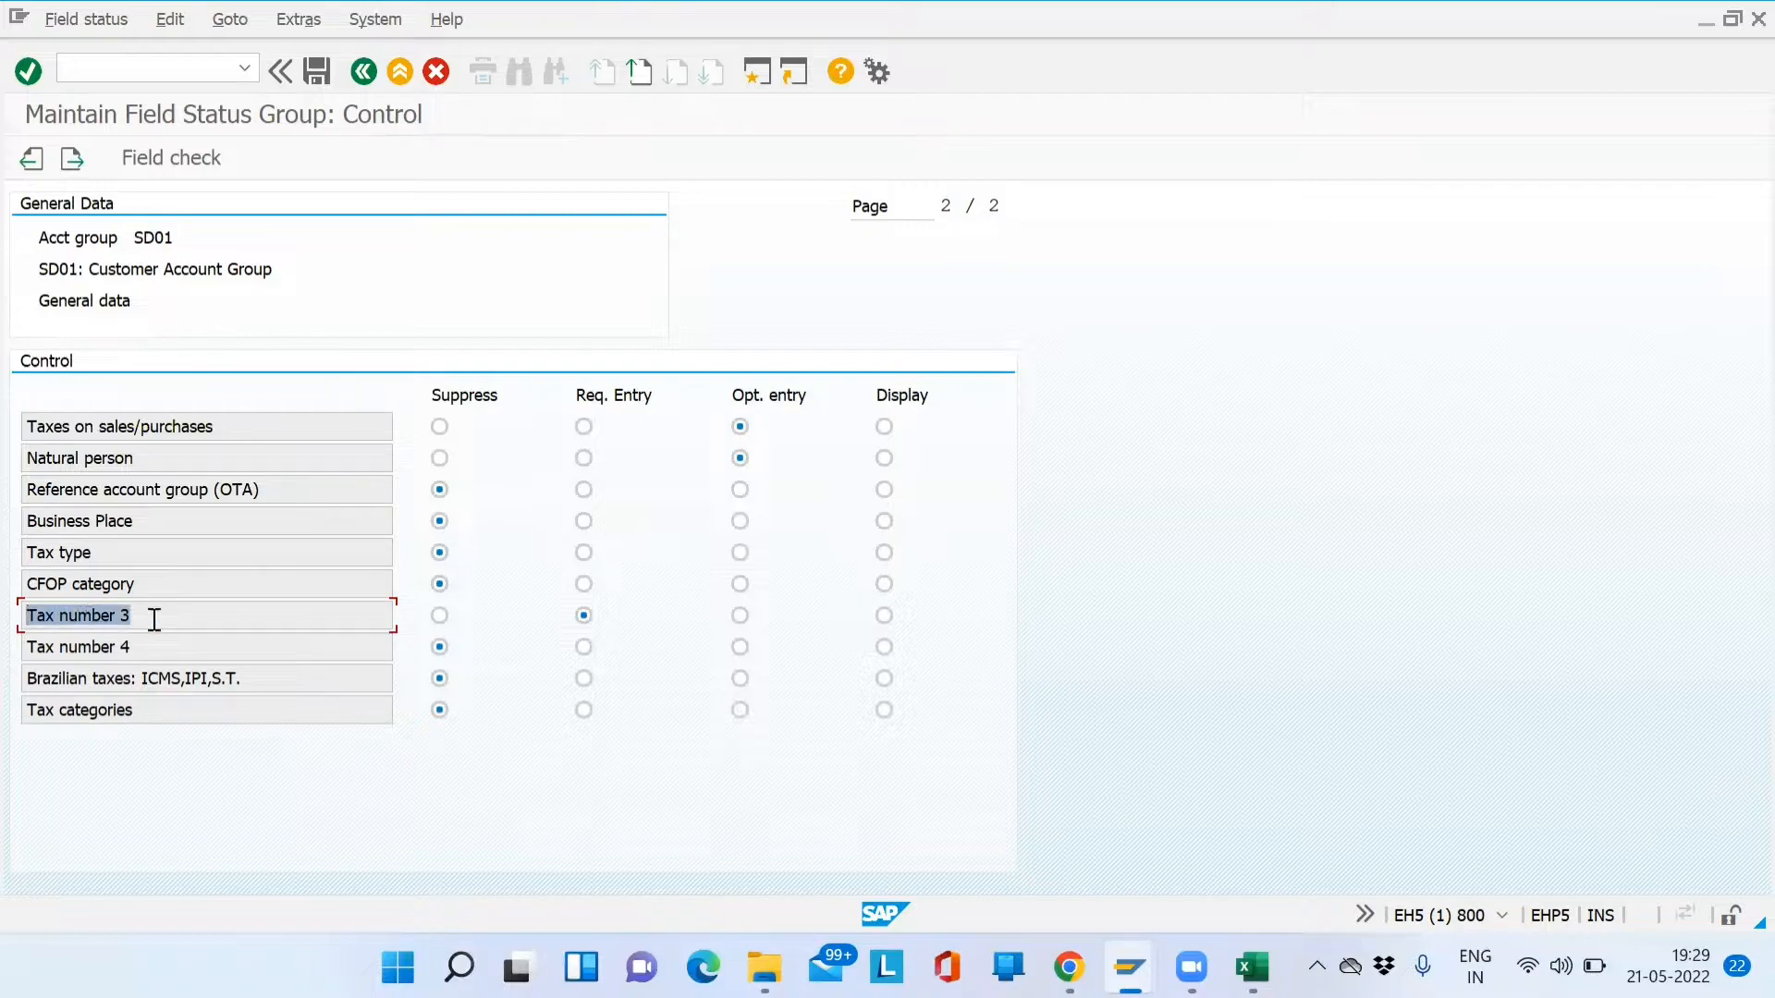
drag(154, 620, 25, 615)
click(152, 615)
drag(153, 615, 18, 624)
click(319, 77)
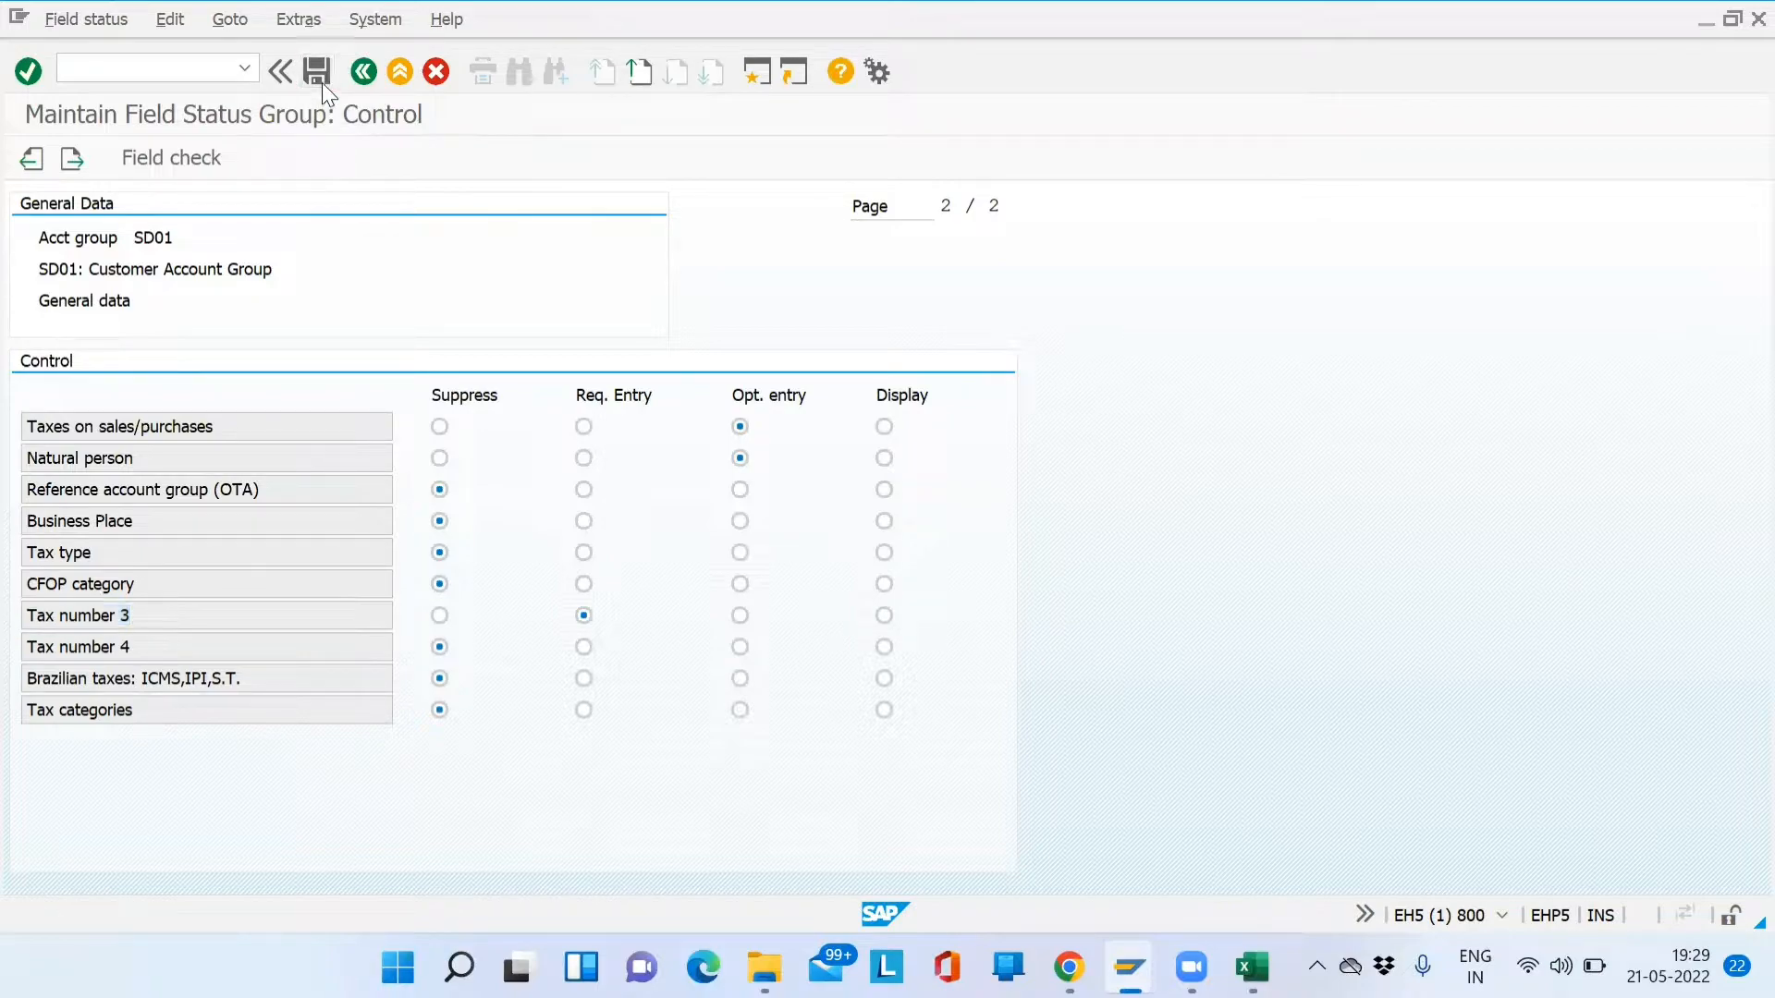
Return to the customer being created and check the Control Data tax information for a Tax Number 3 field
key(alt+Tab)
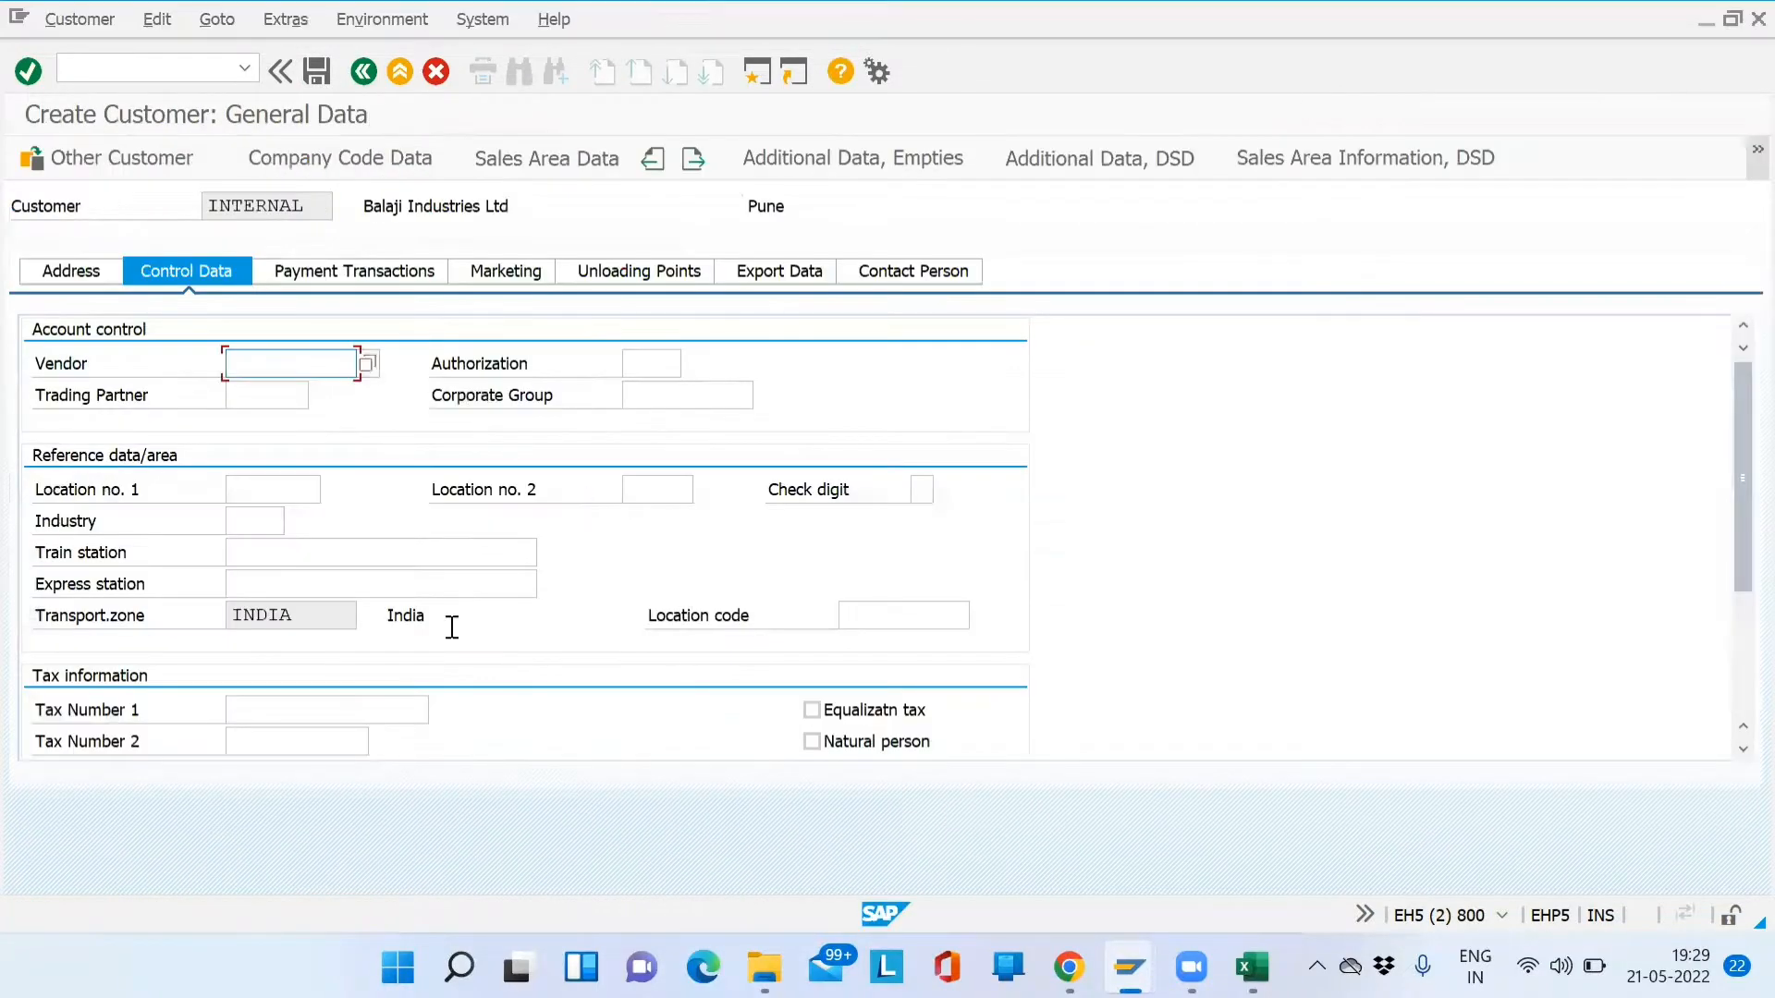
click(90, 268)
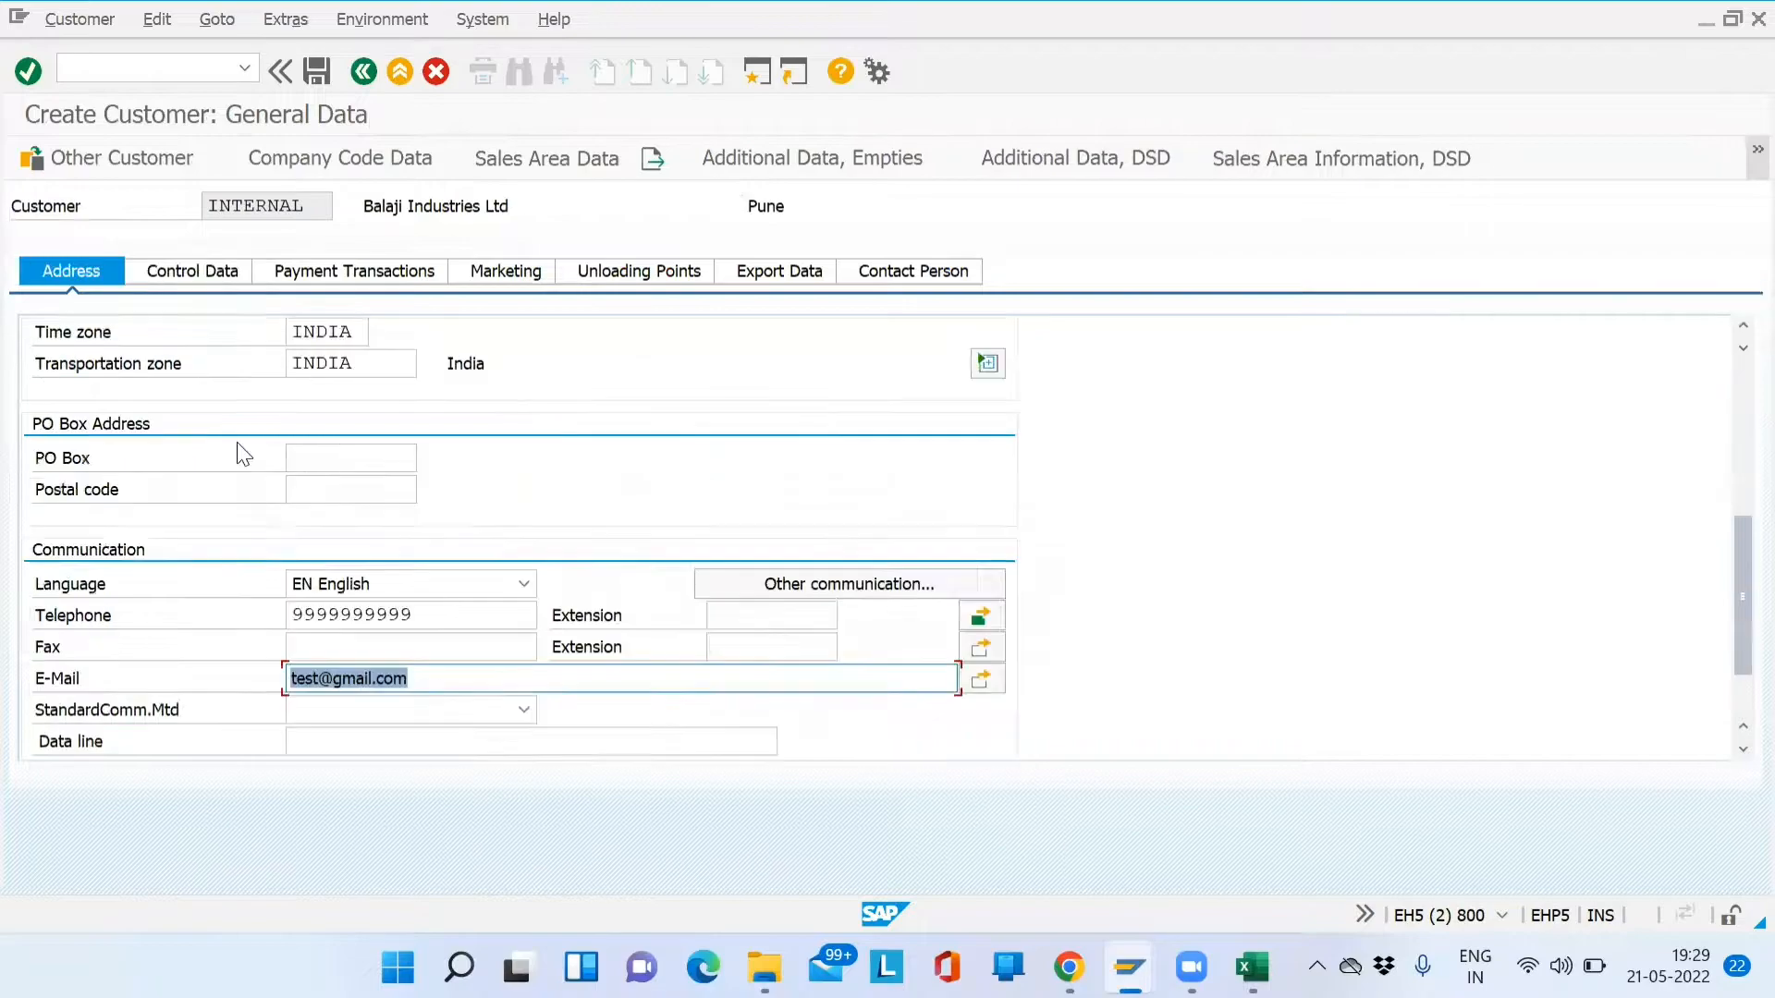
click(196, 274)
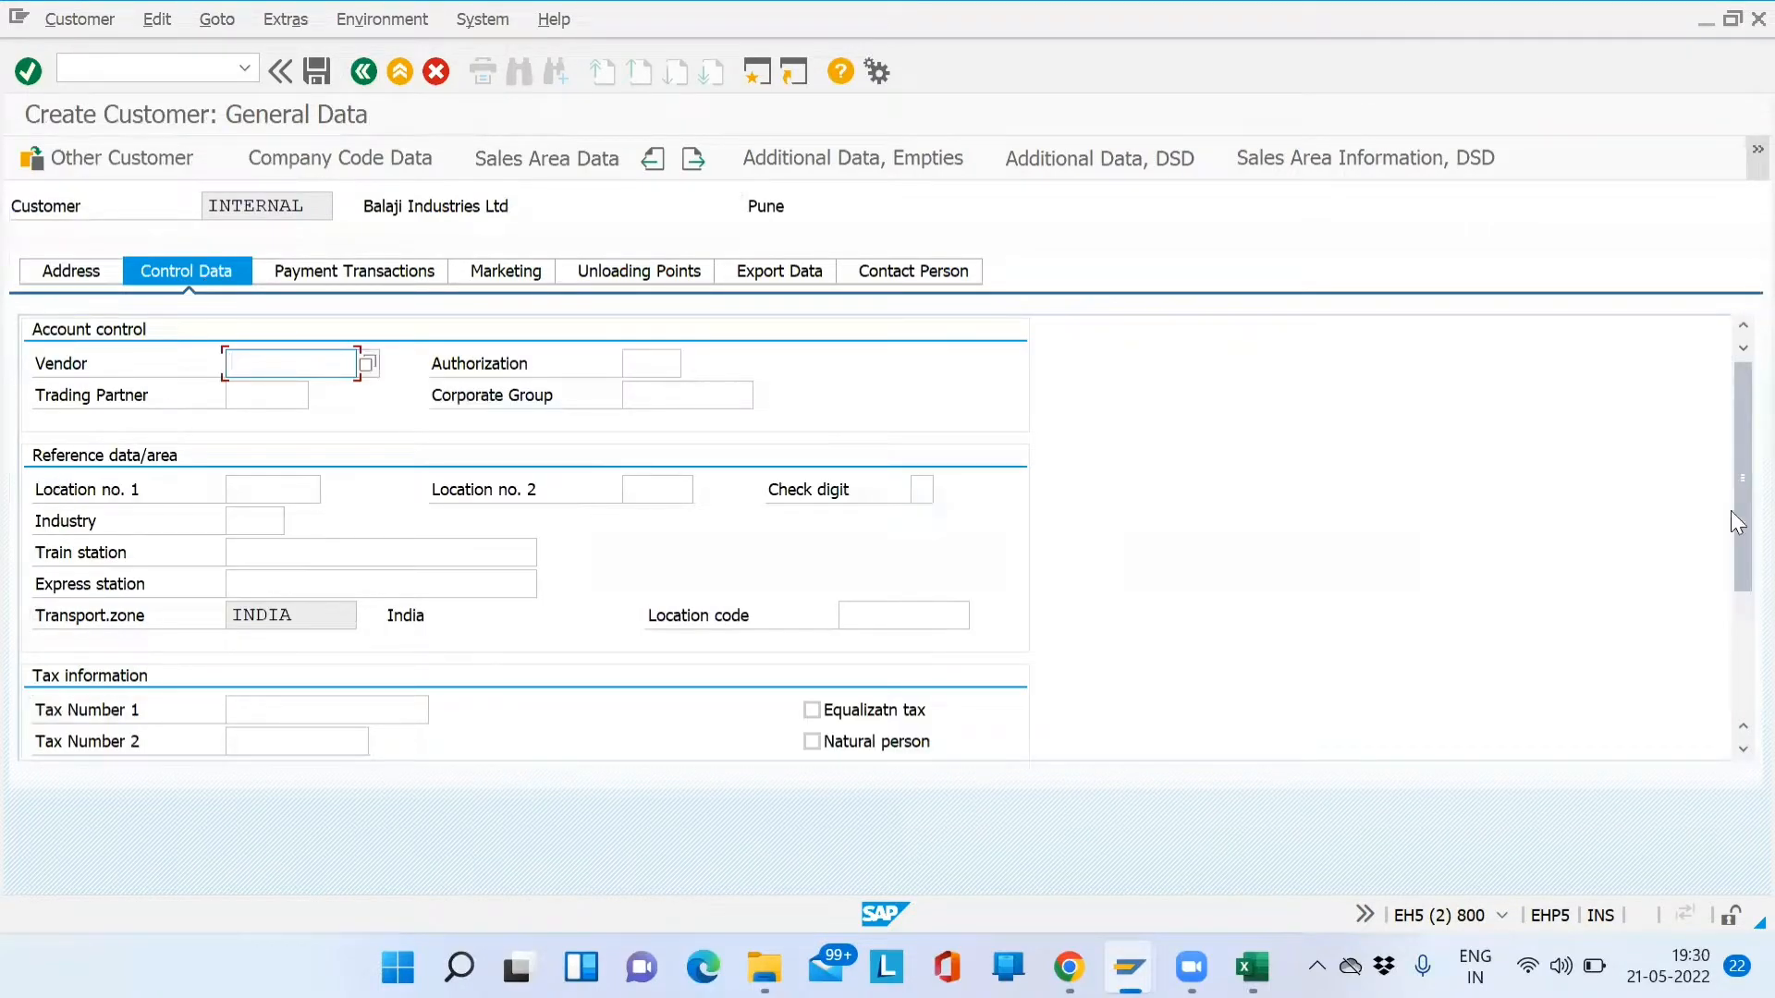
drag(1738, 506, 1736, 610)
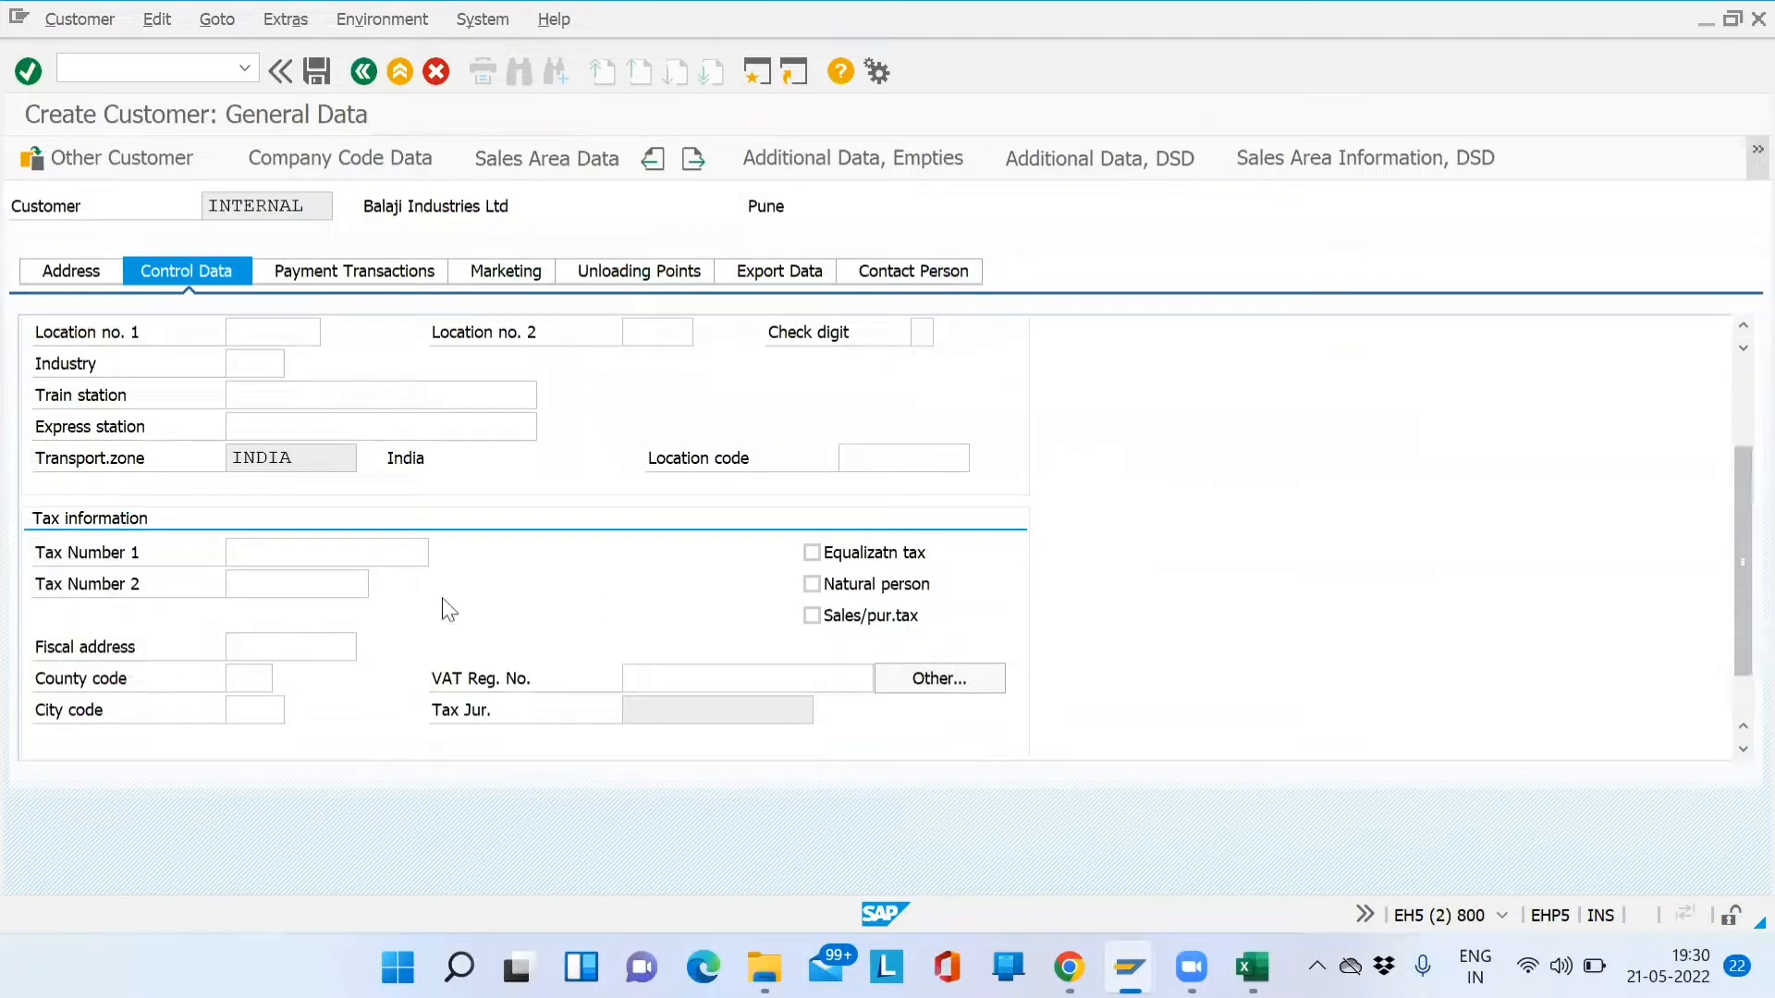
click(341, 584)
scroll(403, 638, up, 3)
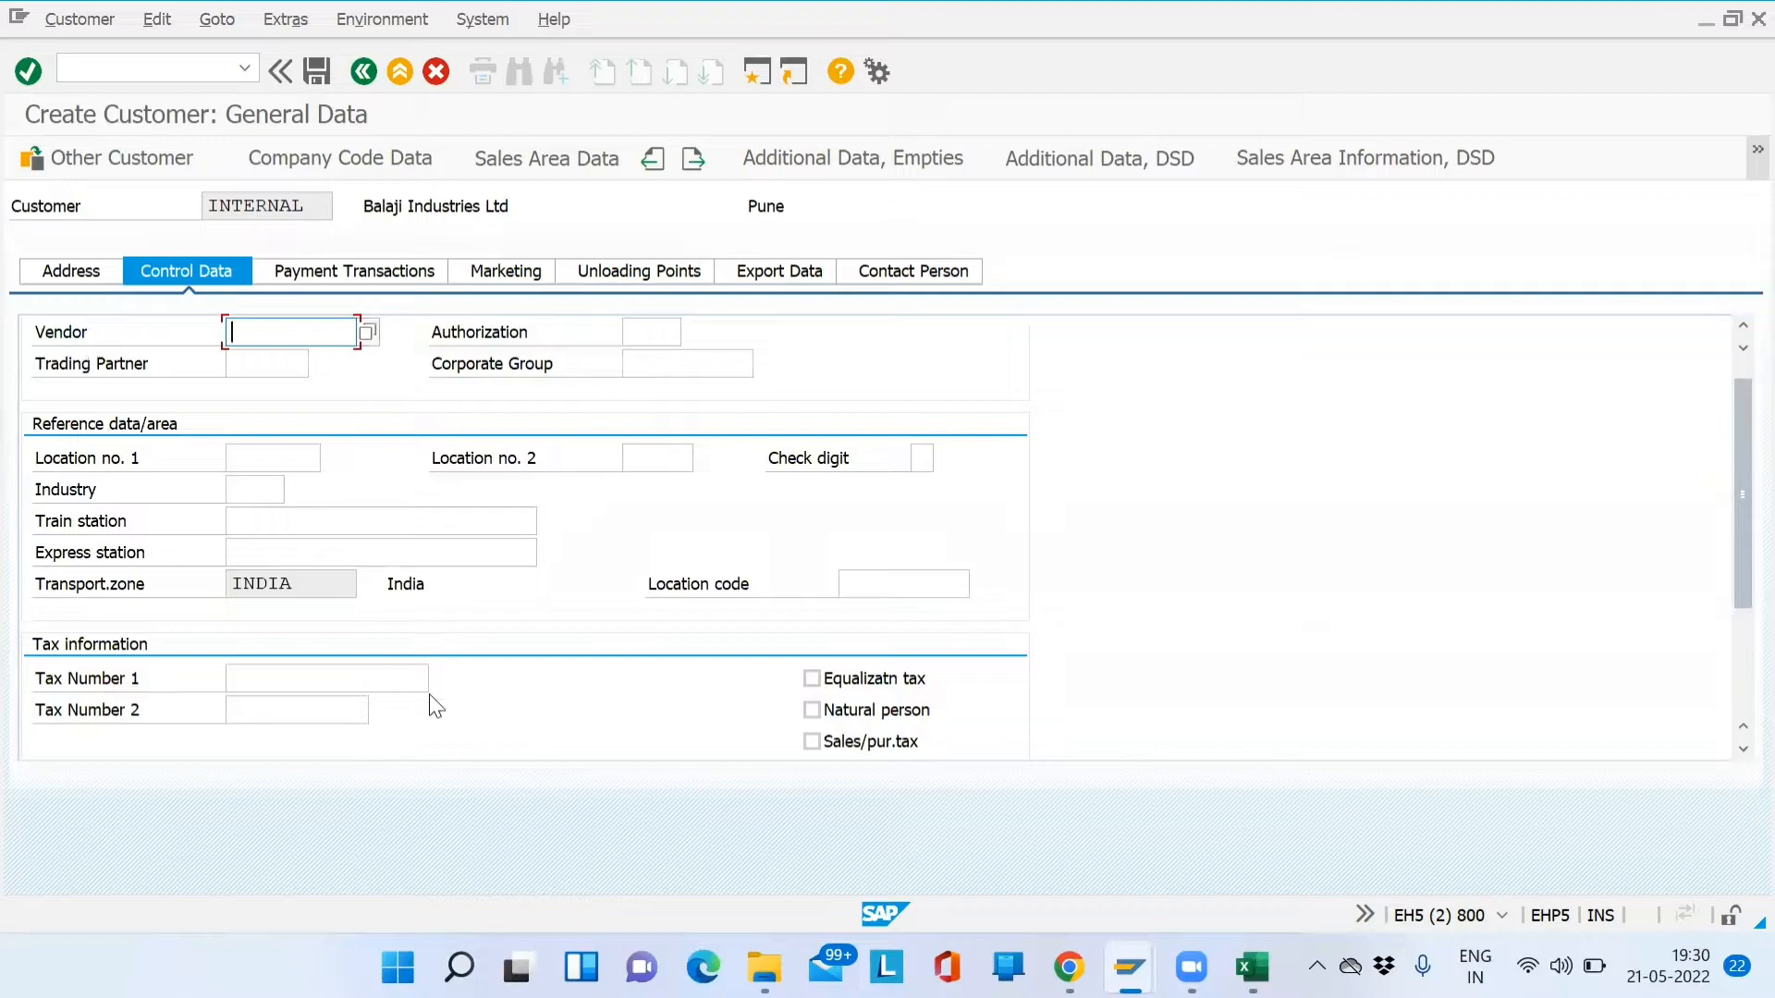
click(1740, 632)
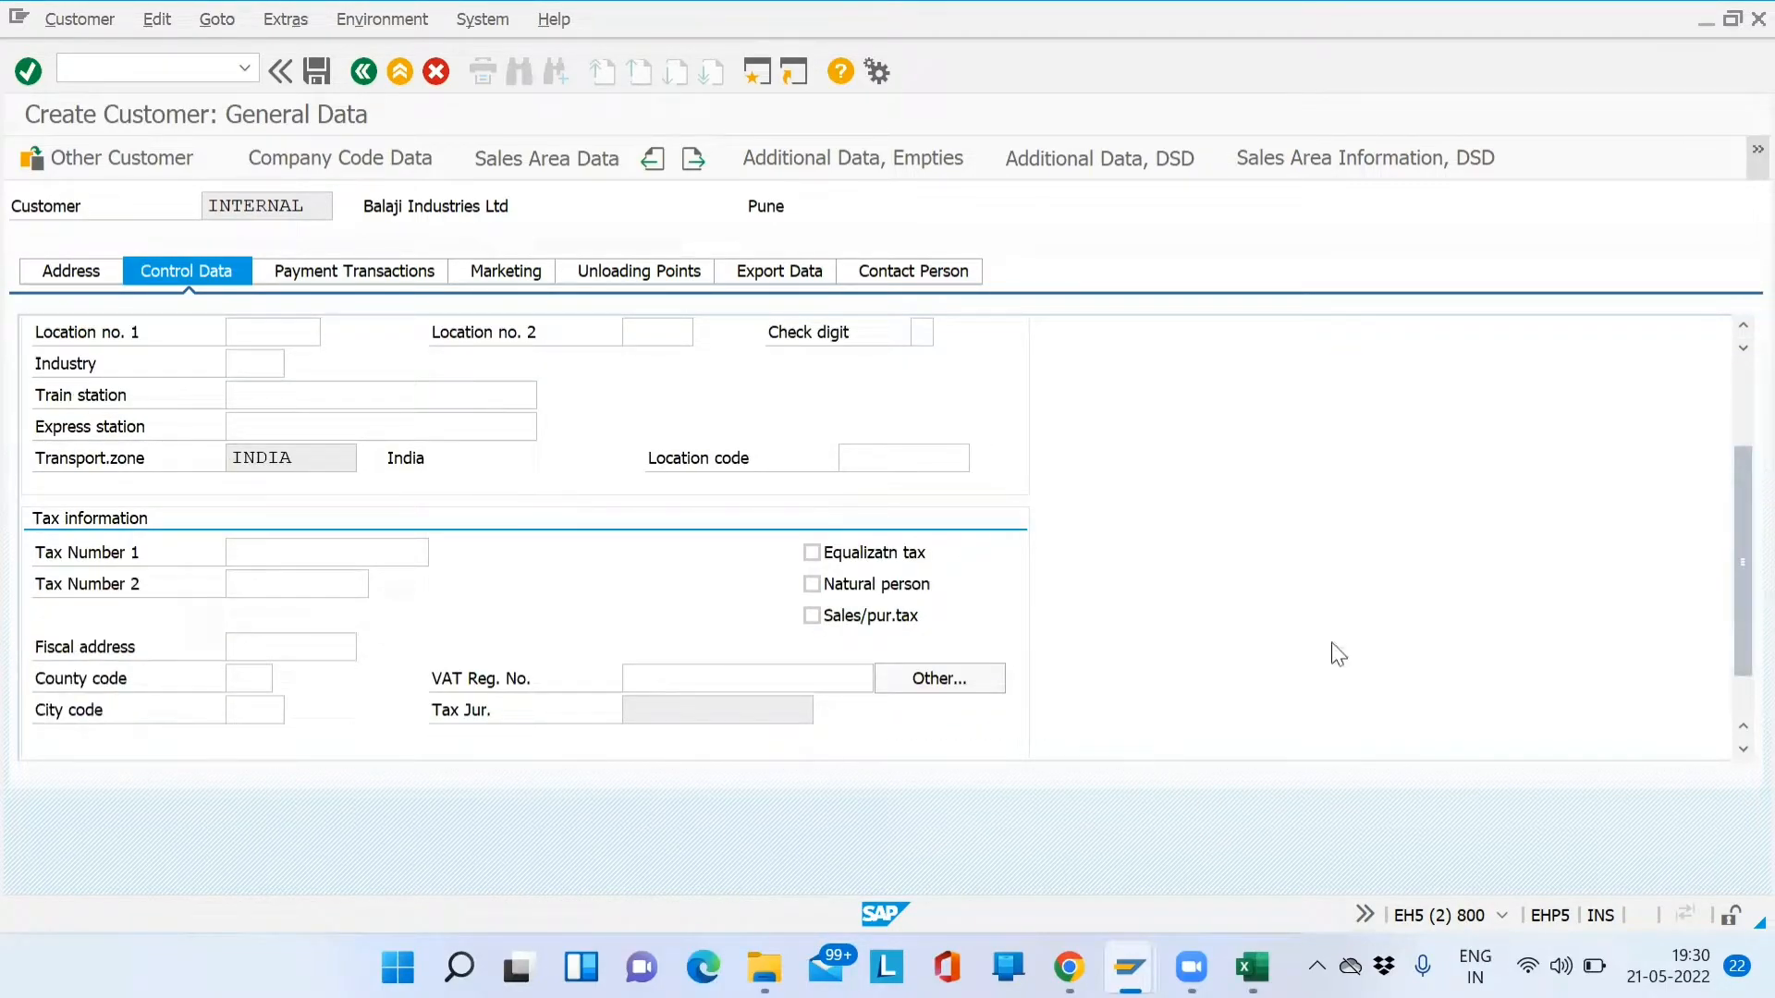
drag(1735, 644, 1735, 519)
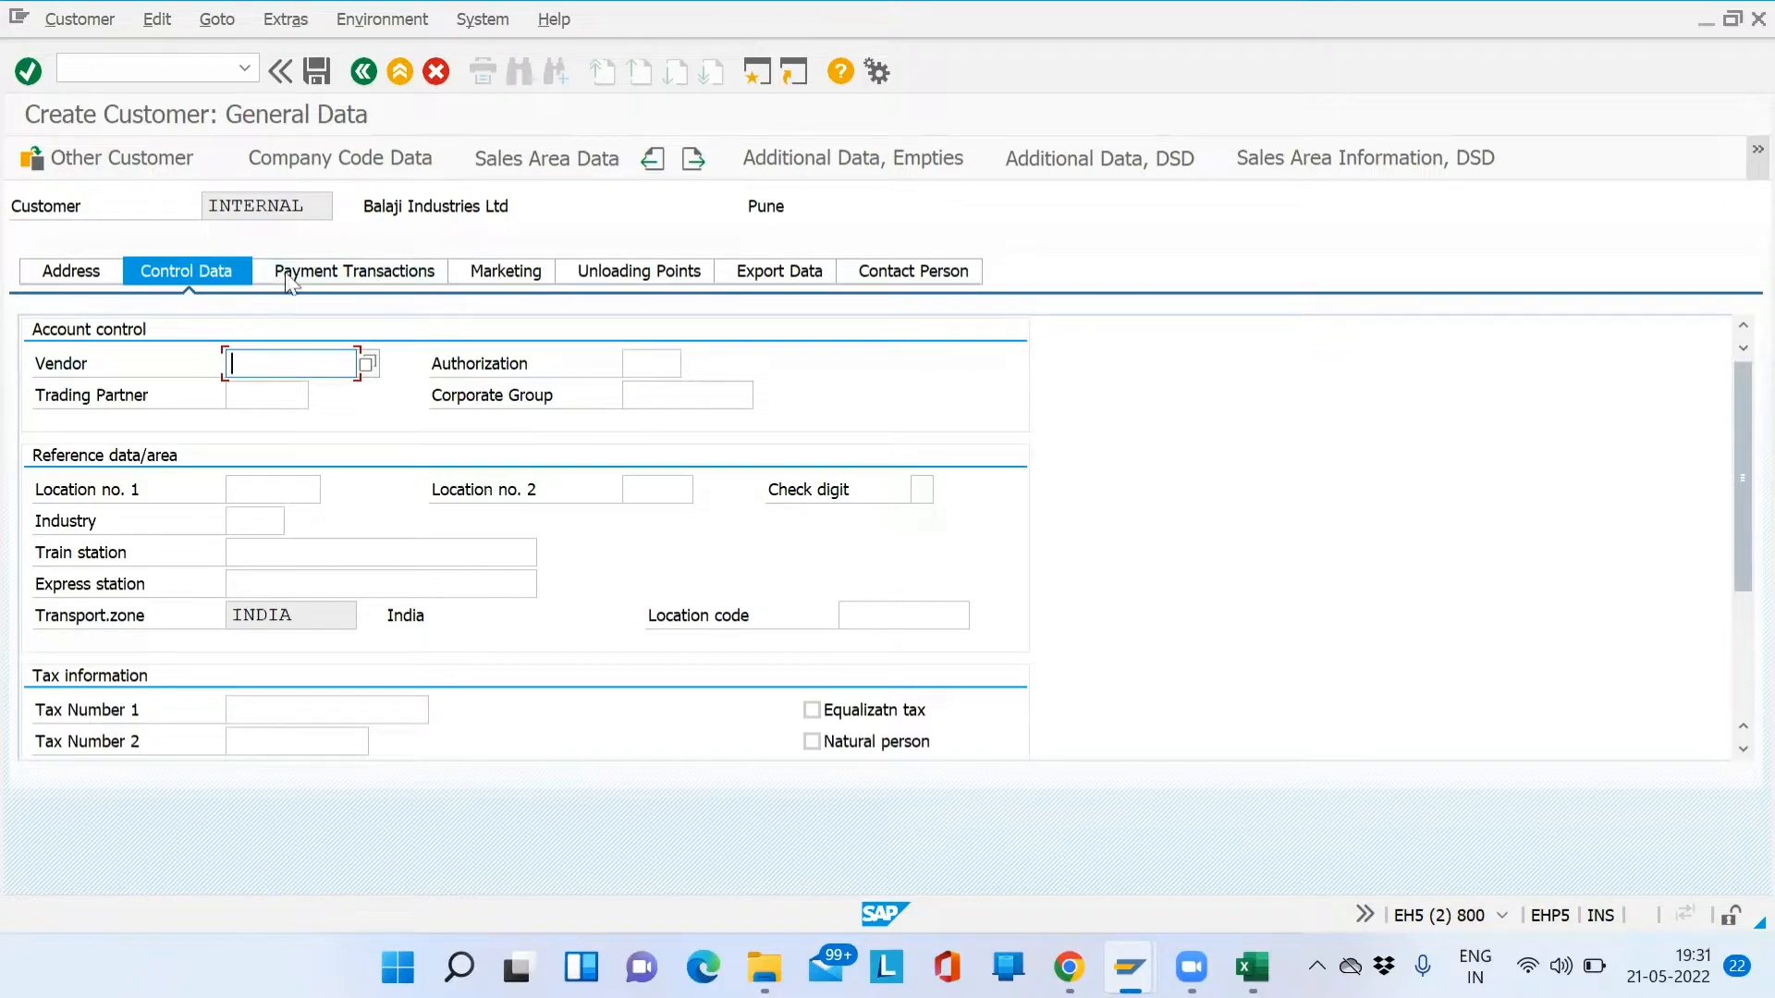
Start a bank details entry in the customer's payment transactions with country IN and bank key 0001, ICICI Bank, Pune
click(357, 282)
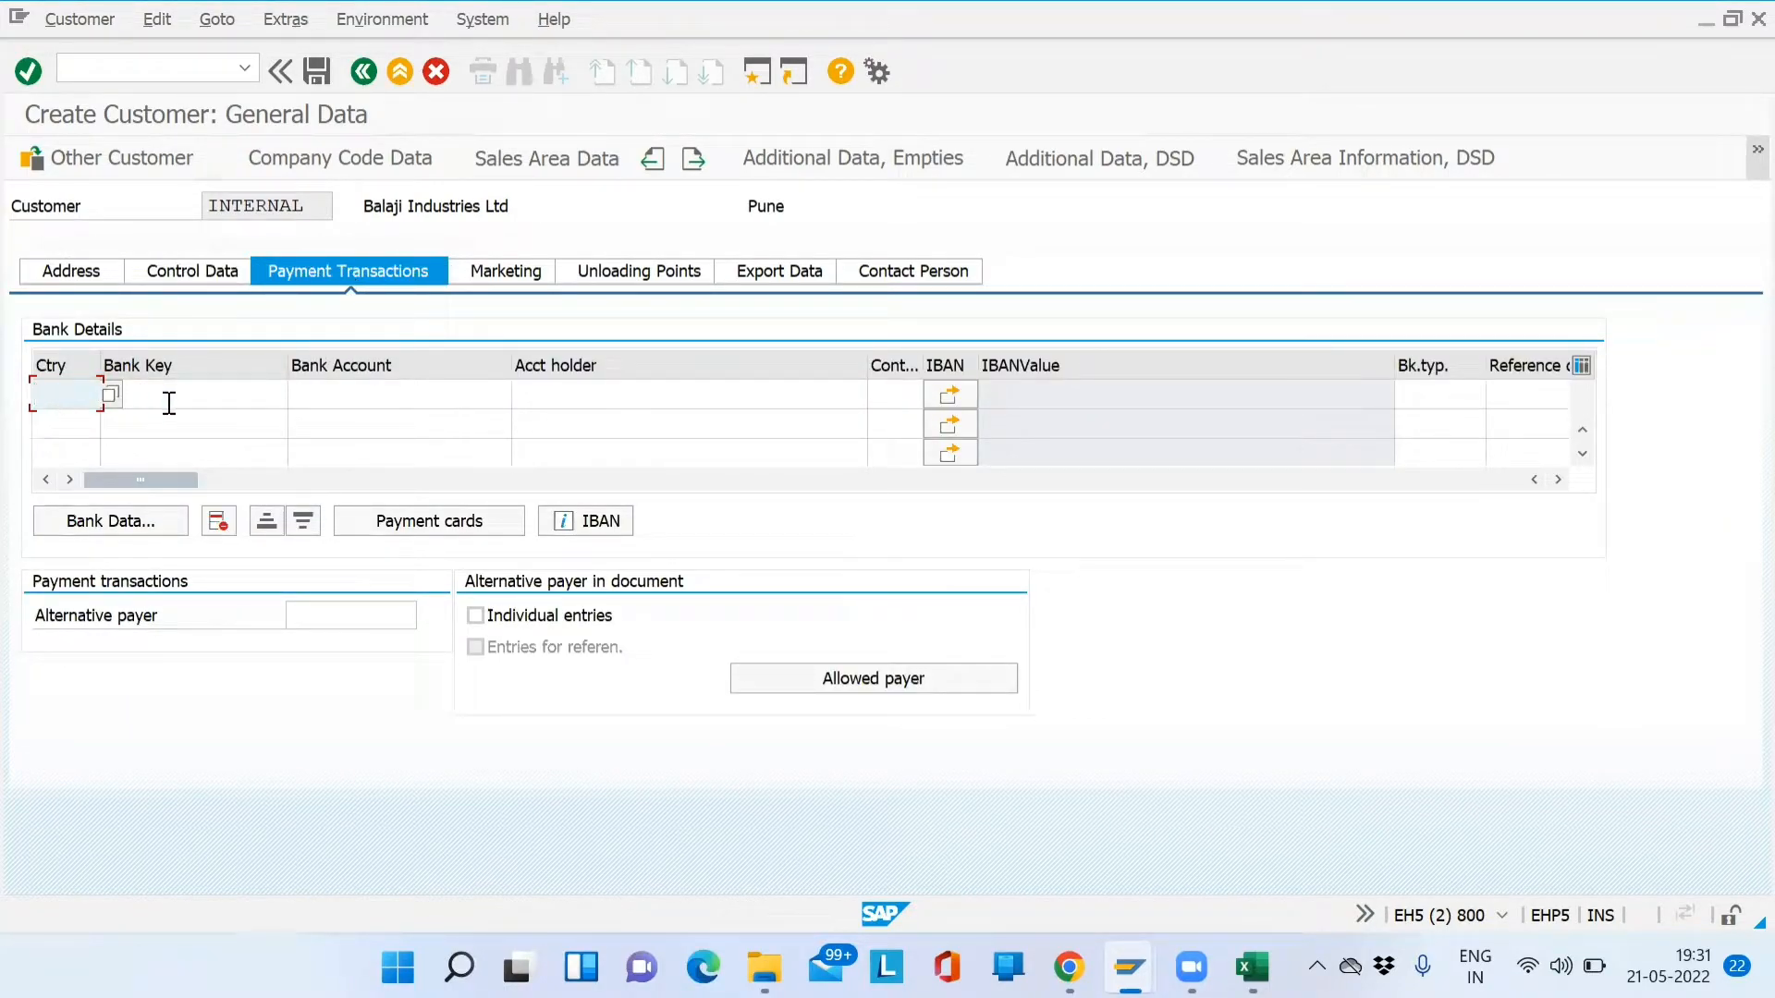
text(IN)
key(Tab)
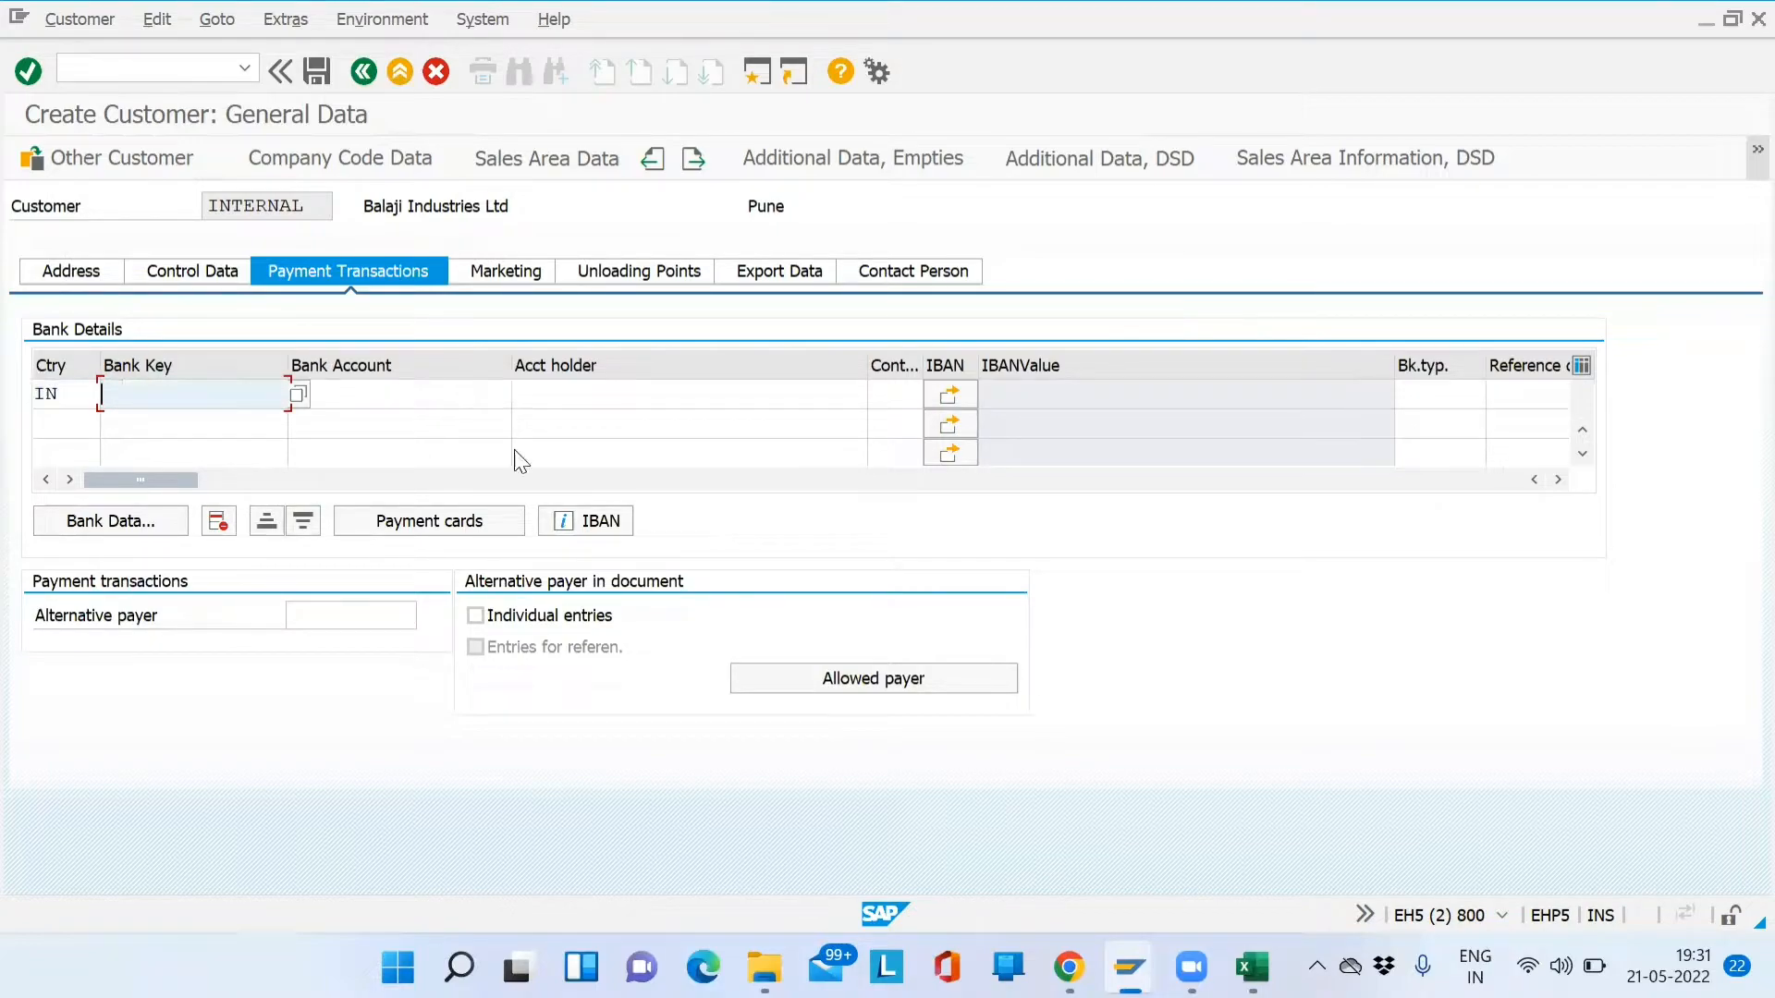
click(297, 394)
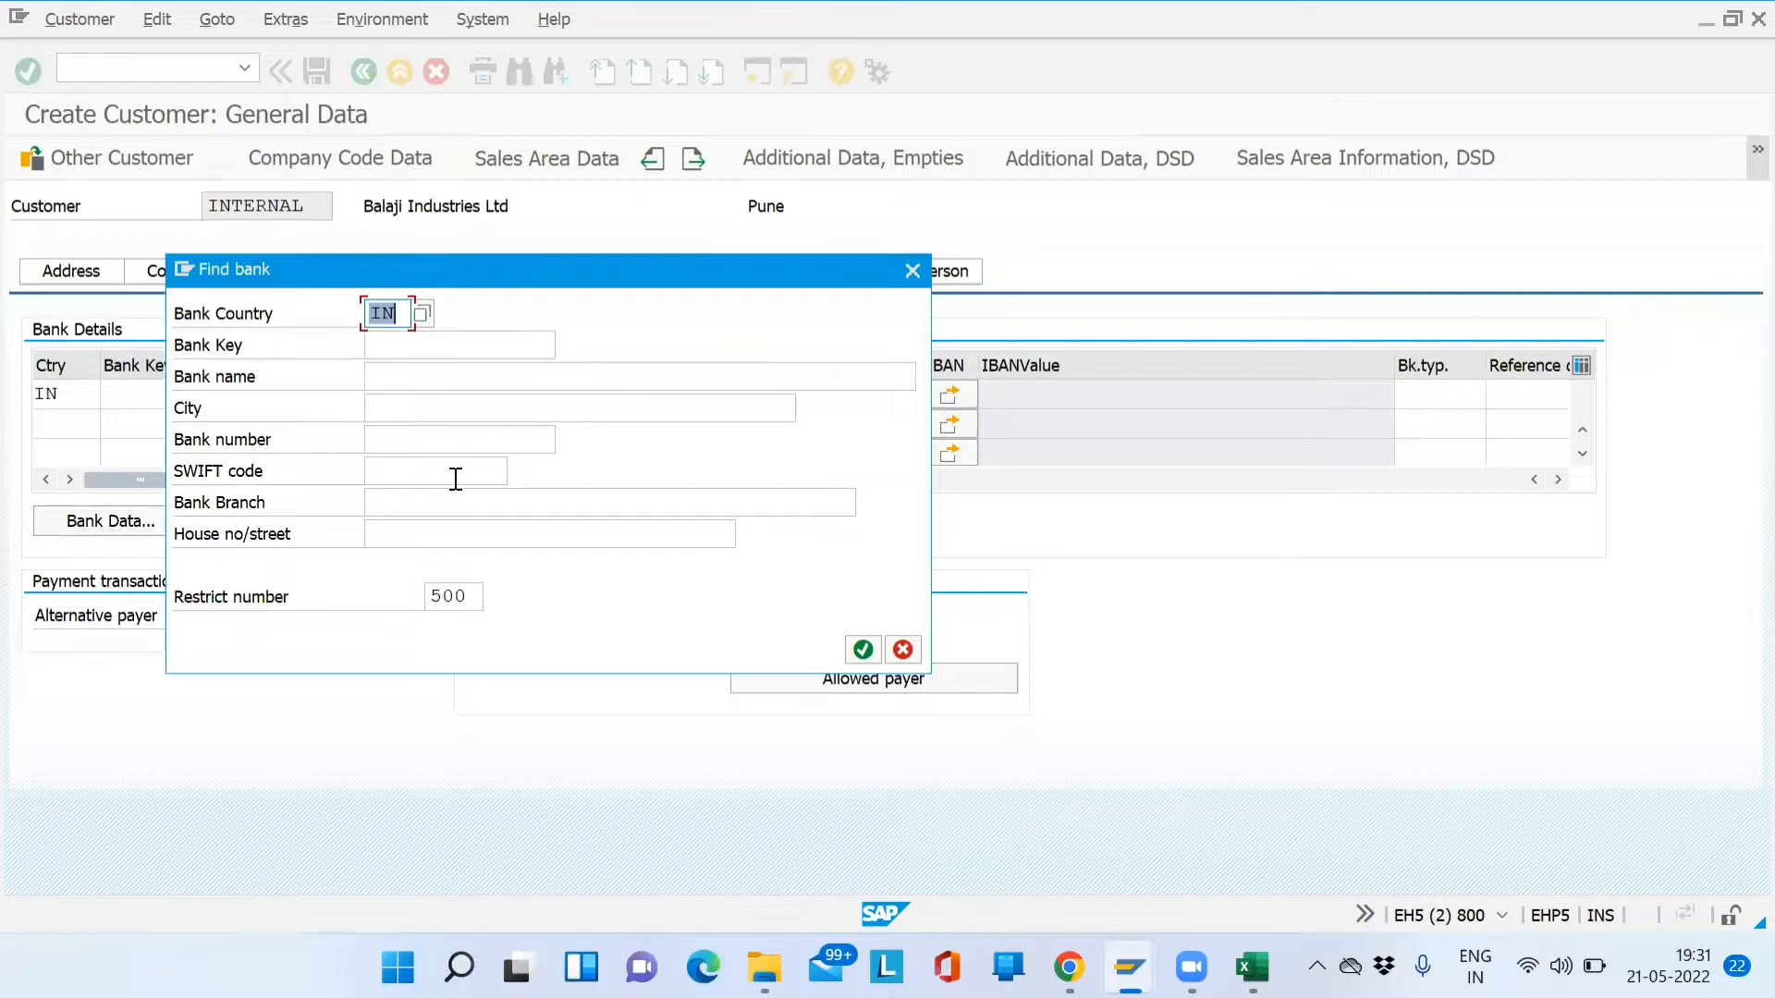
click(408, 346)
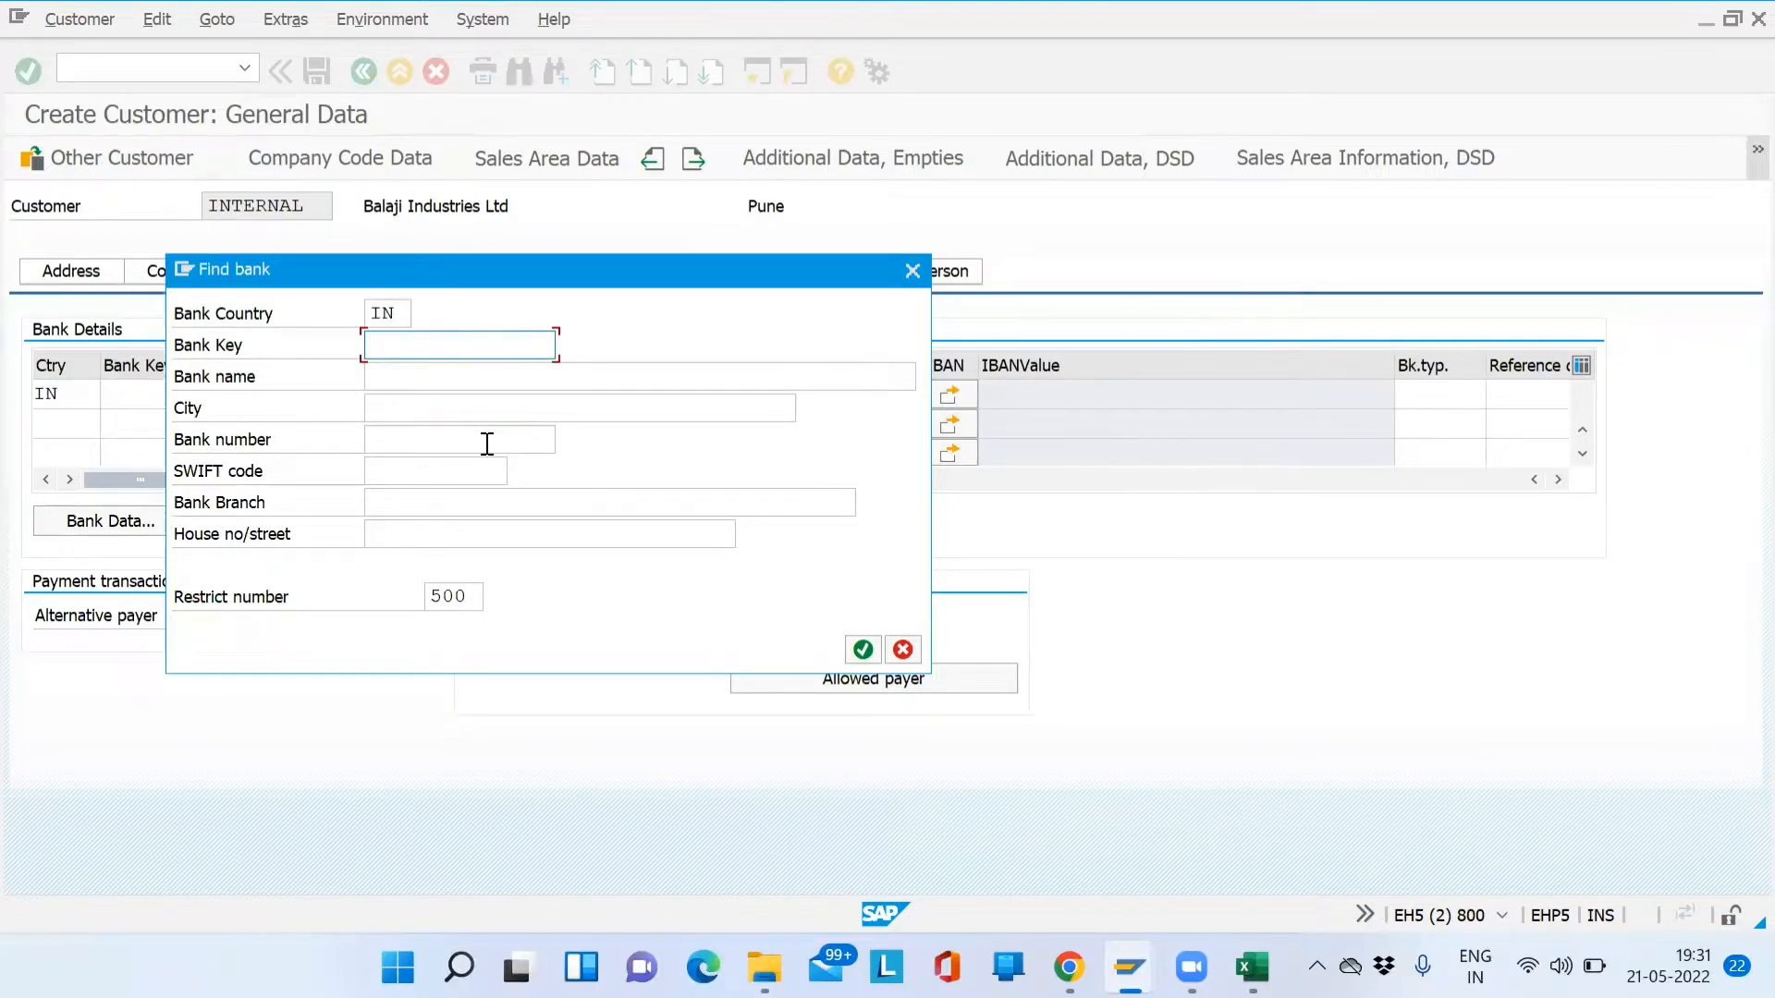
click(865, 652)
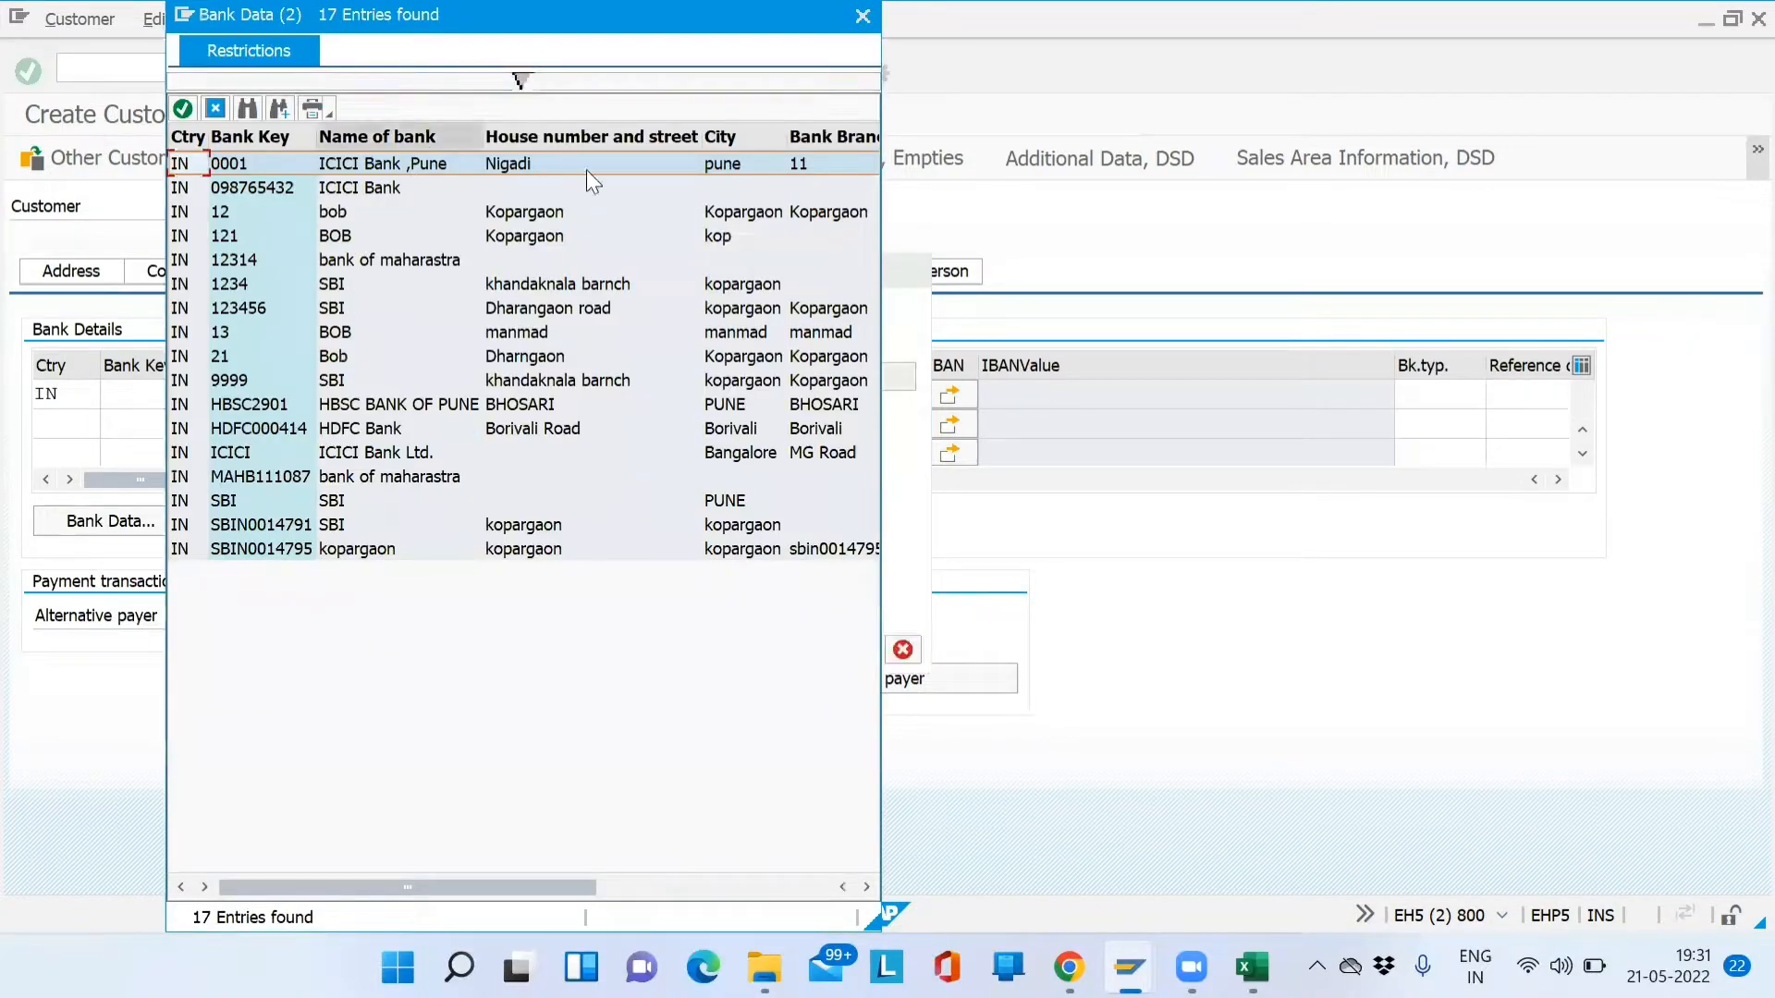
double_click(395, 172)
text(0001)
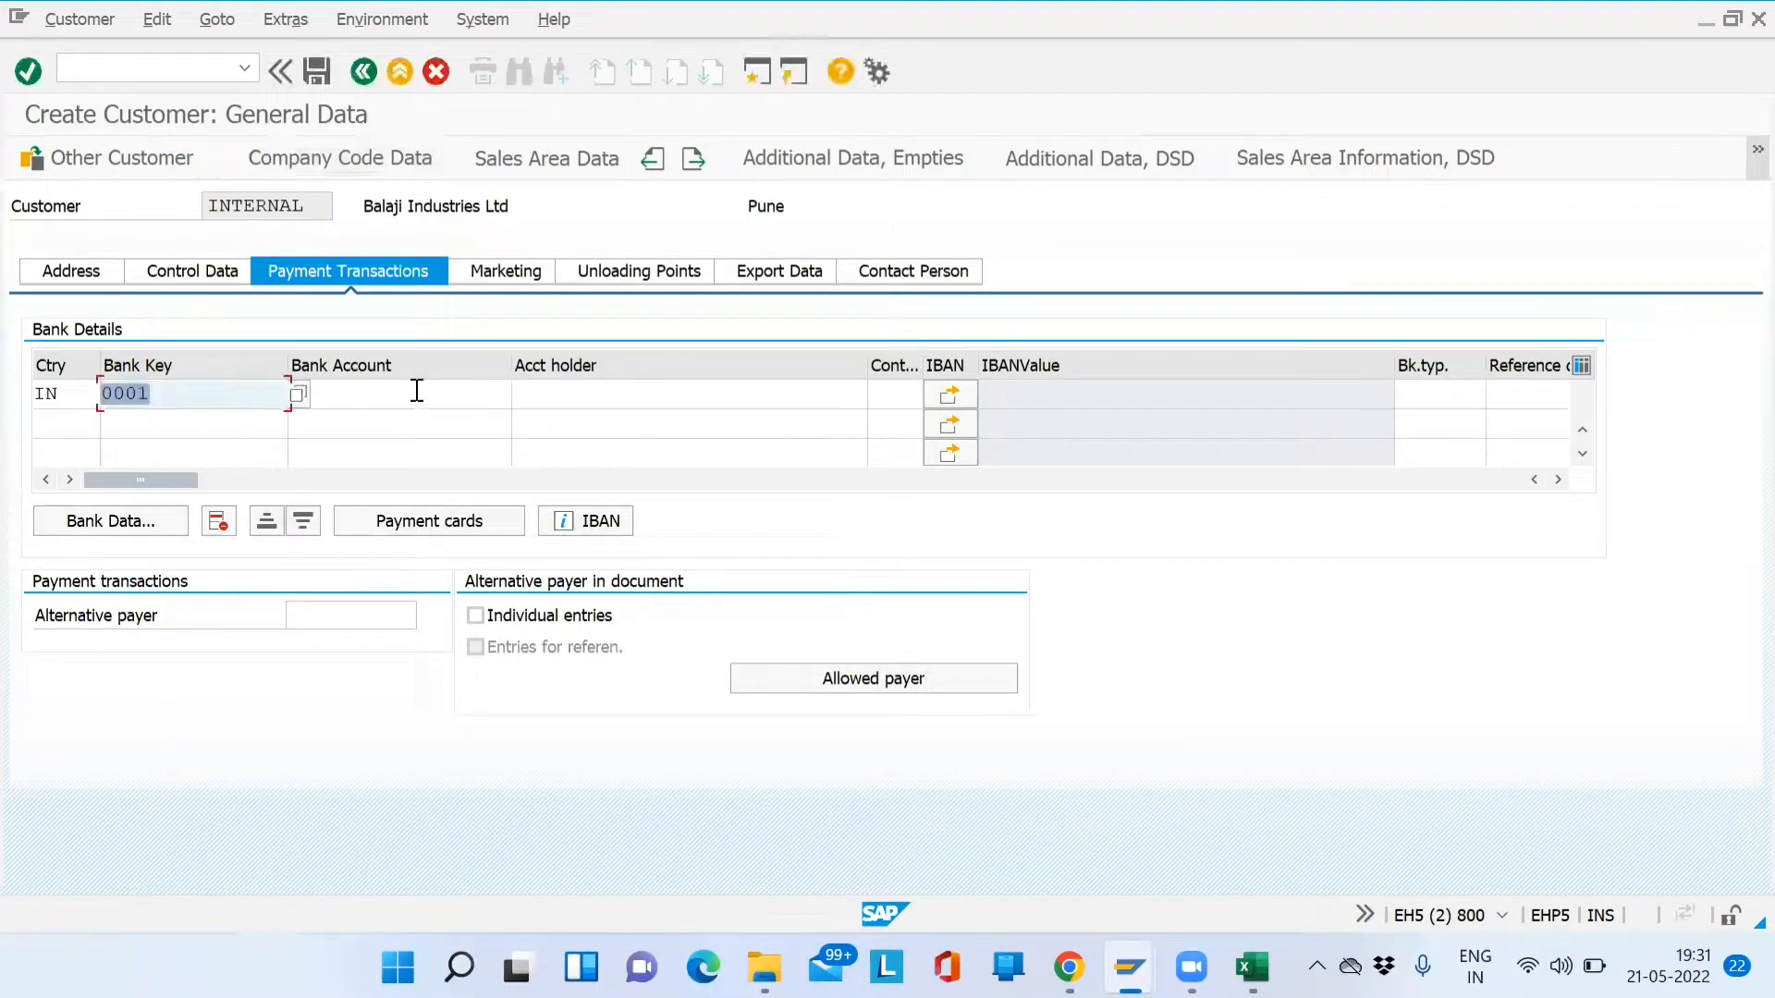
Enter the bank account number and the account holder's name for the customer's bank details entry
click(416, 390)
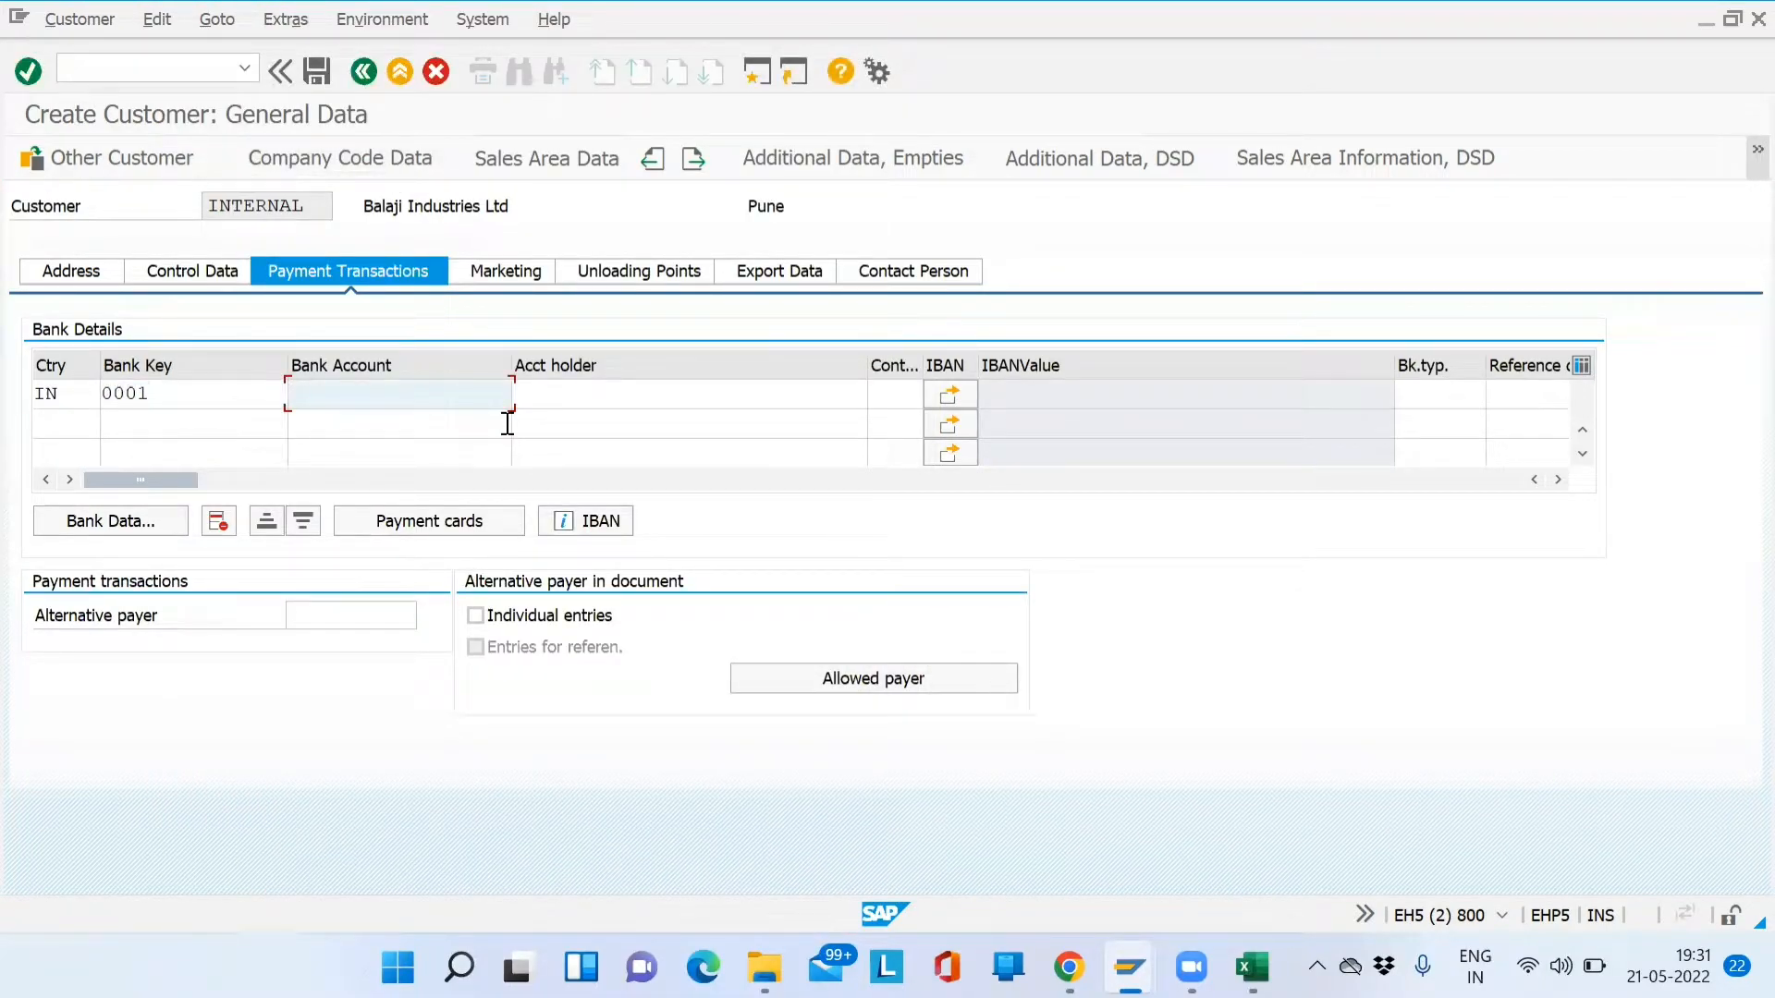
text(123456789123)
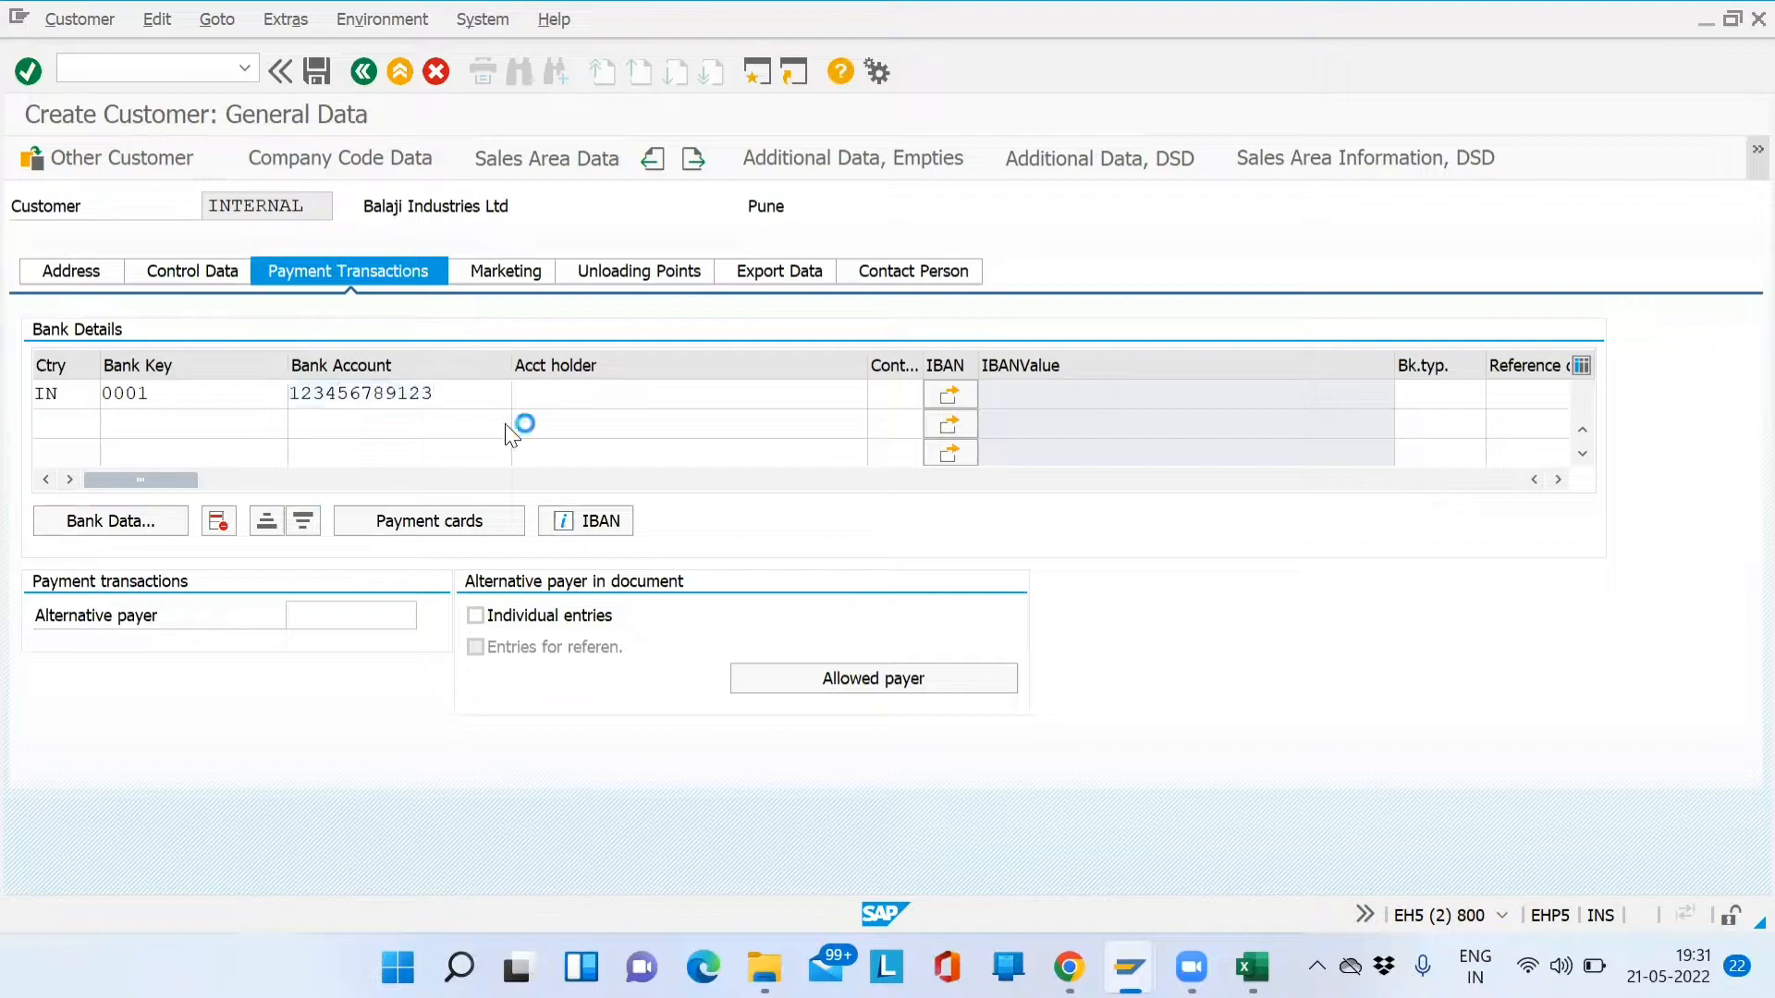
key(Return)
click(603, 397)
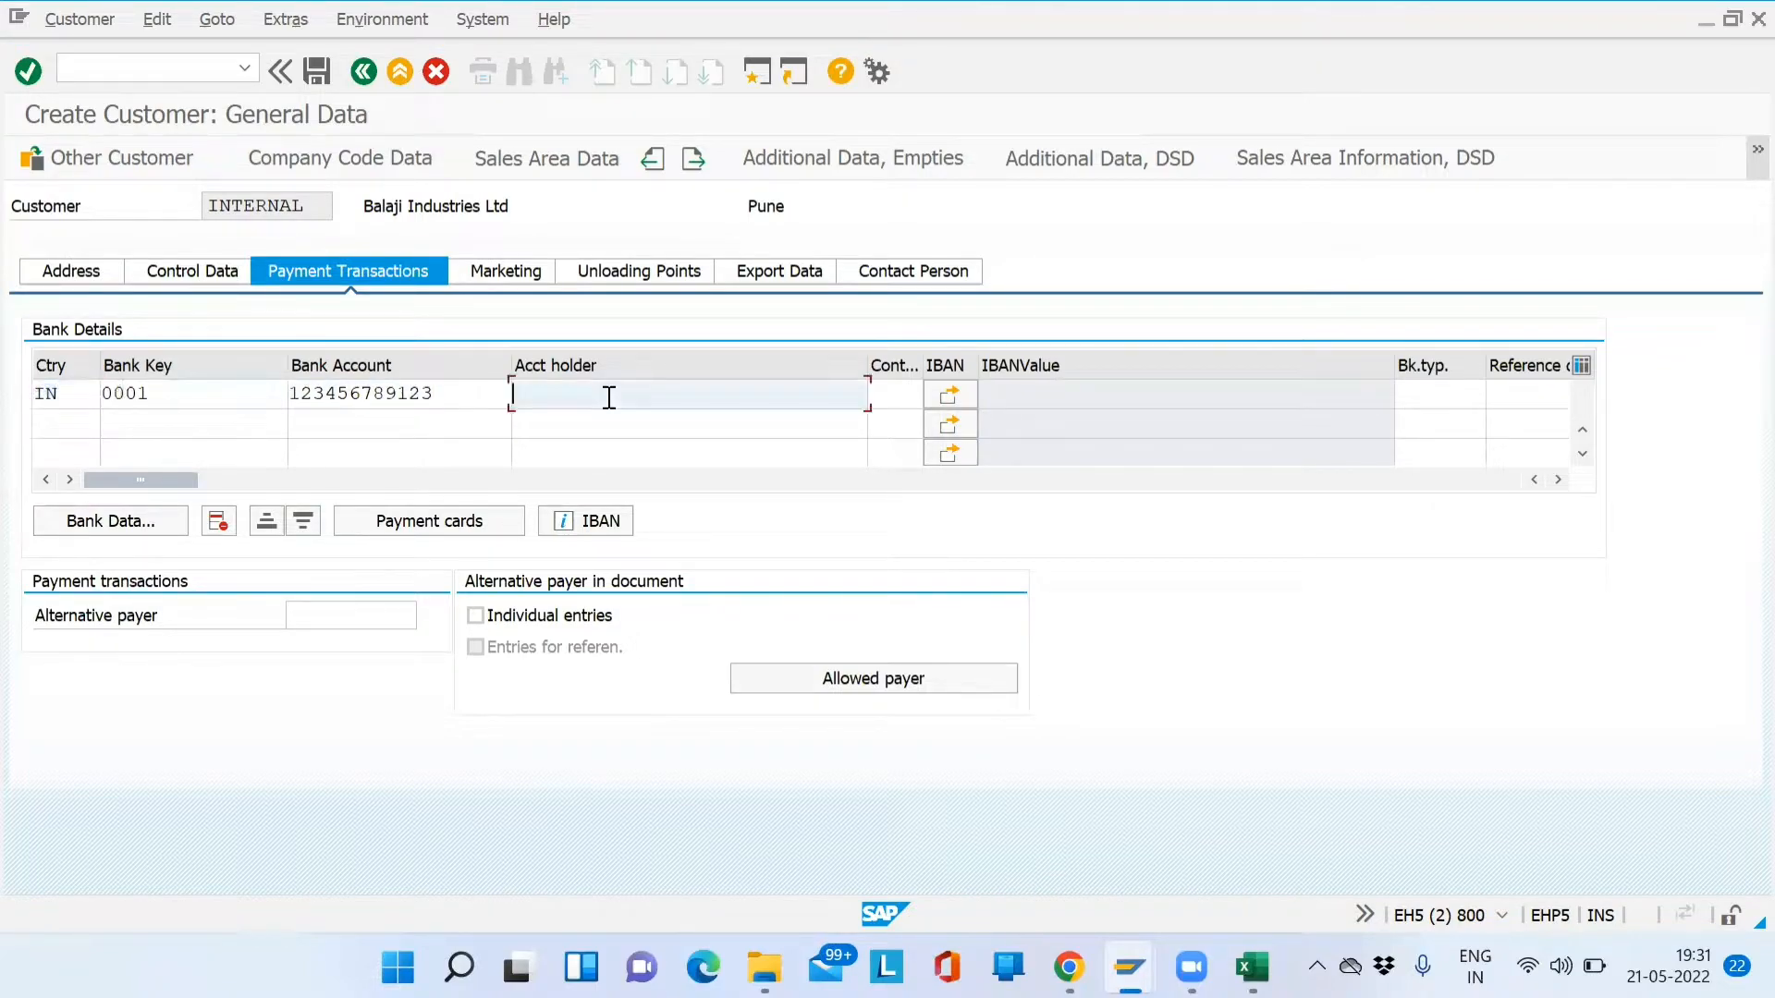
text(Mr. ABC)
key(Return)
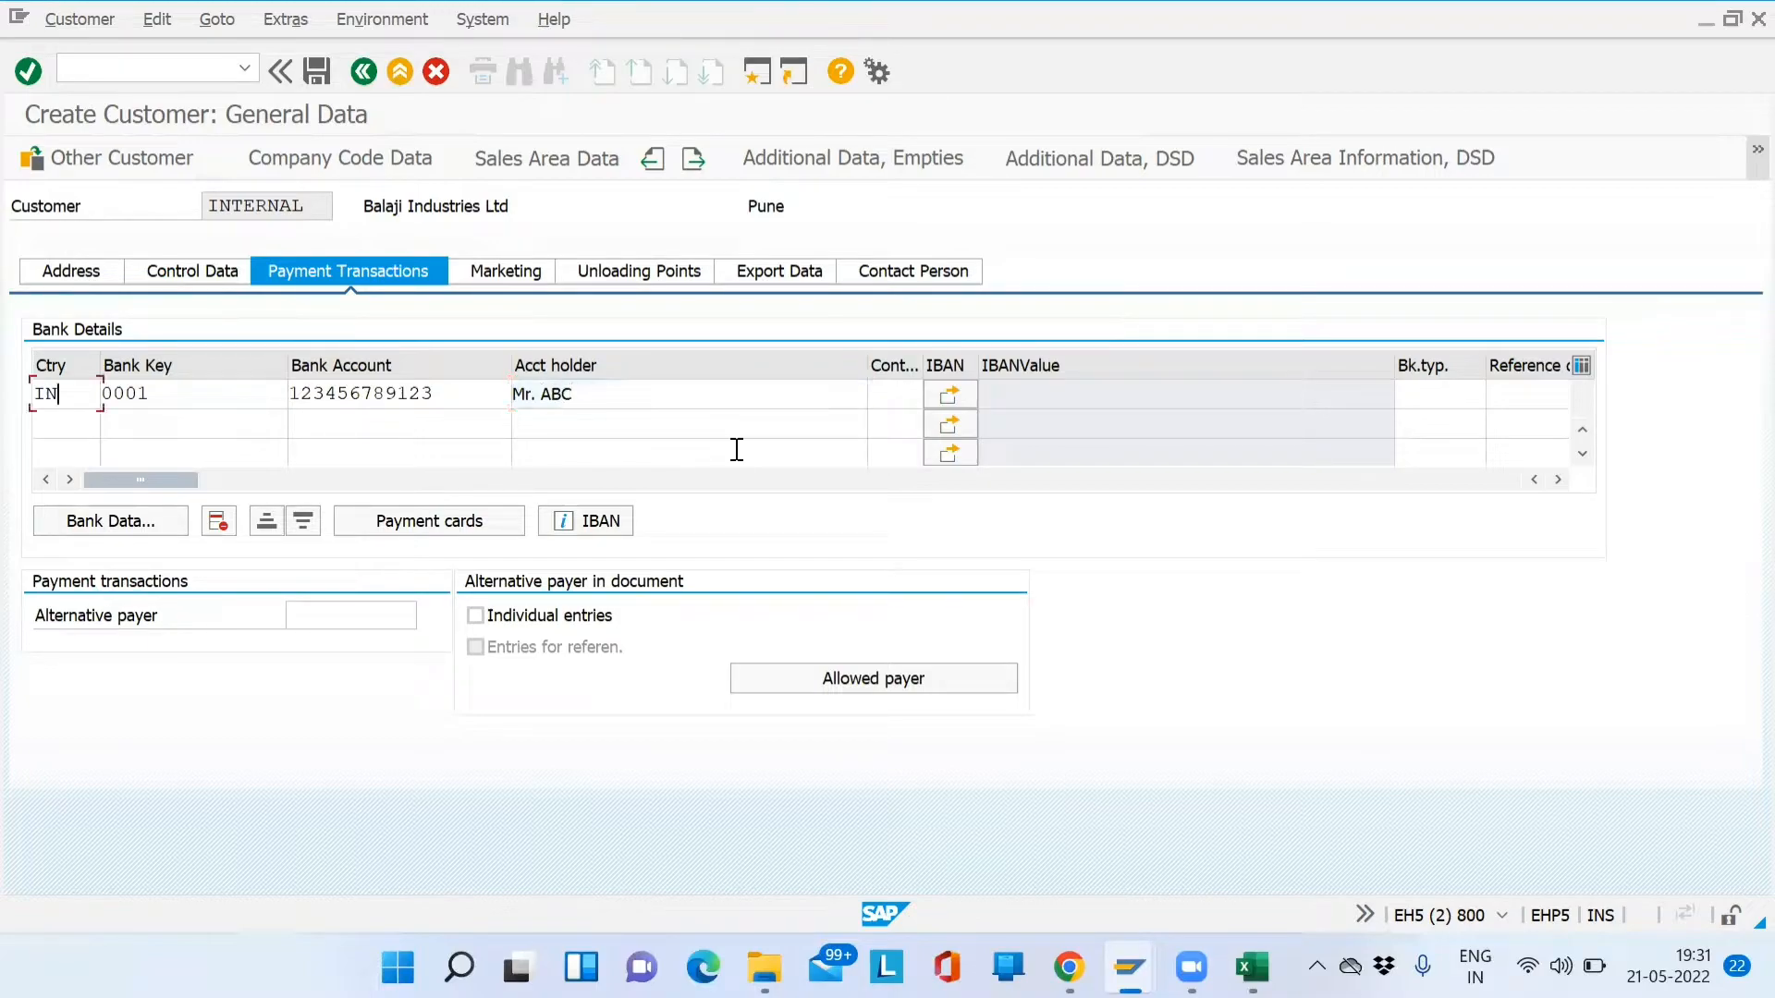
Enter a card number in the first row of the customer's payment cards and close the resulting error
click(481, 525)
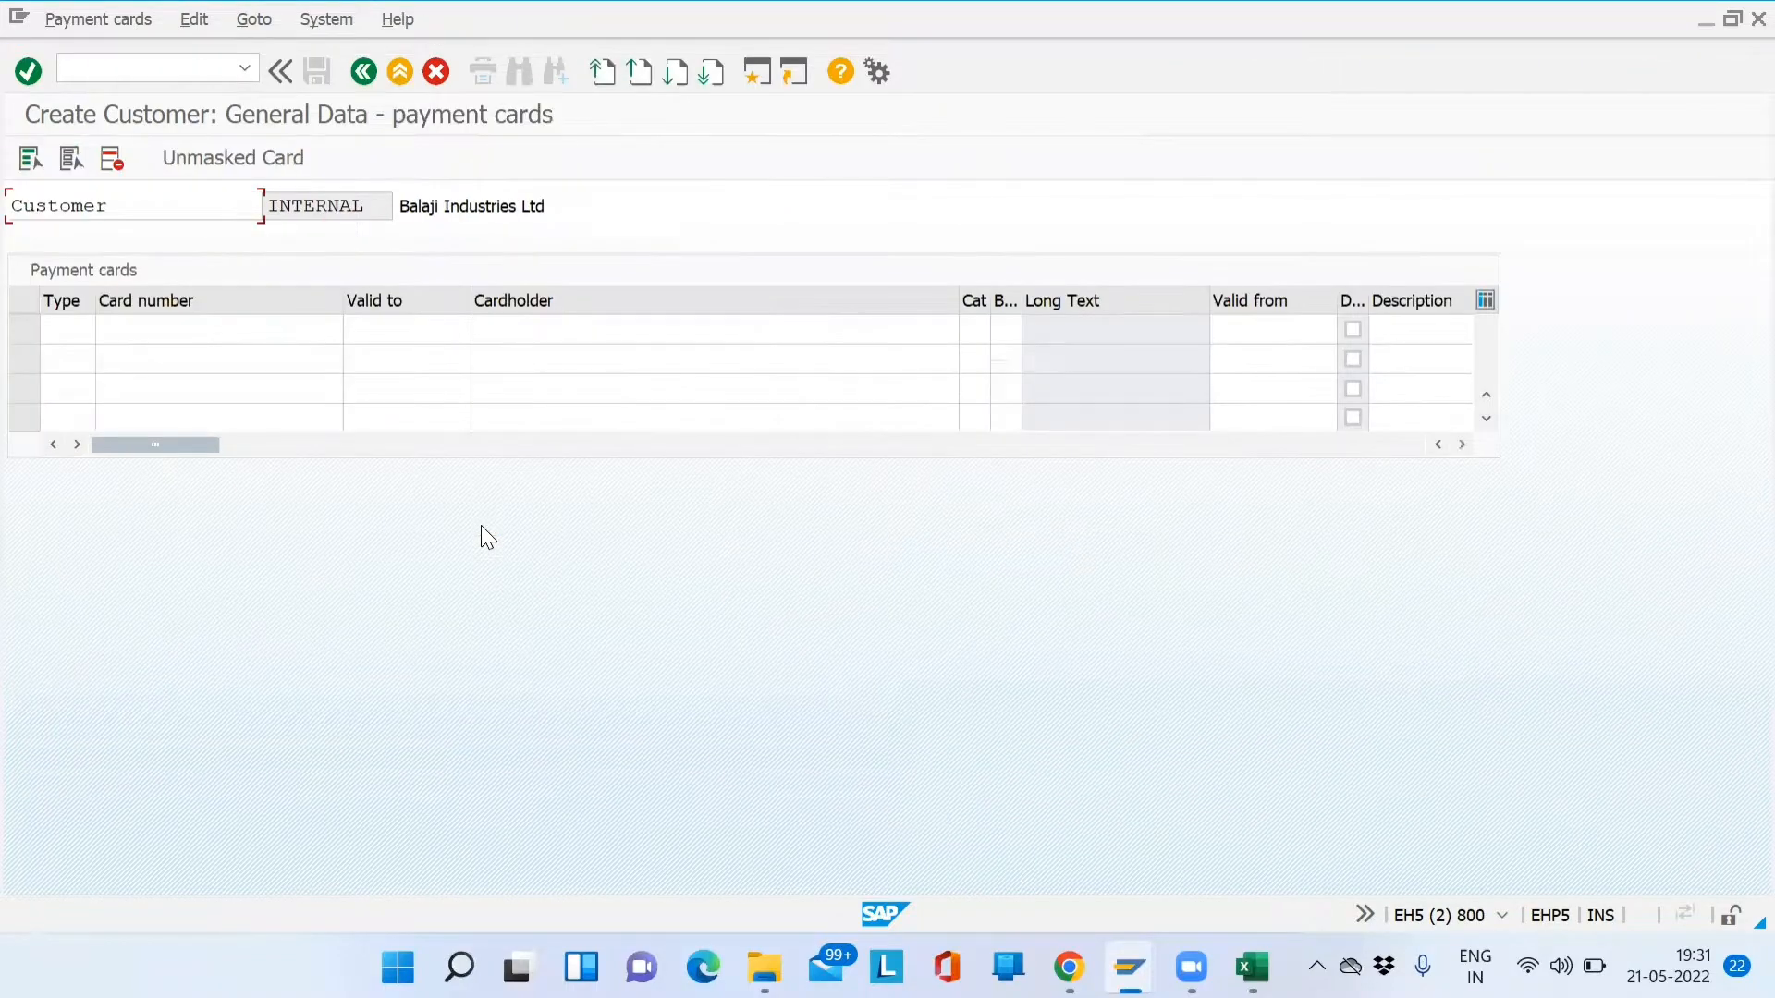
click(258, 338)
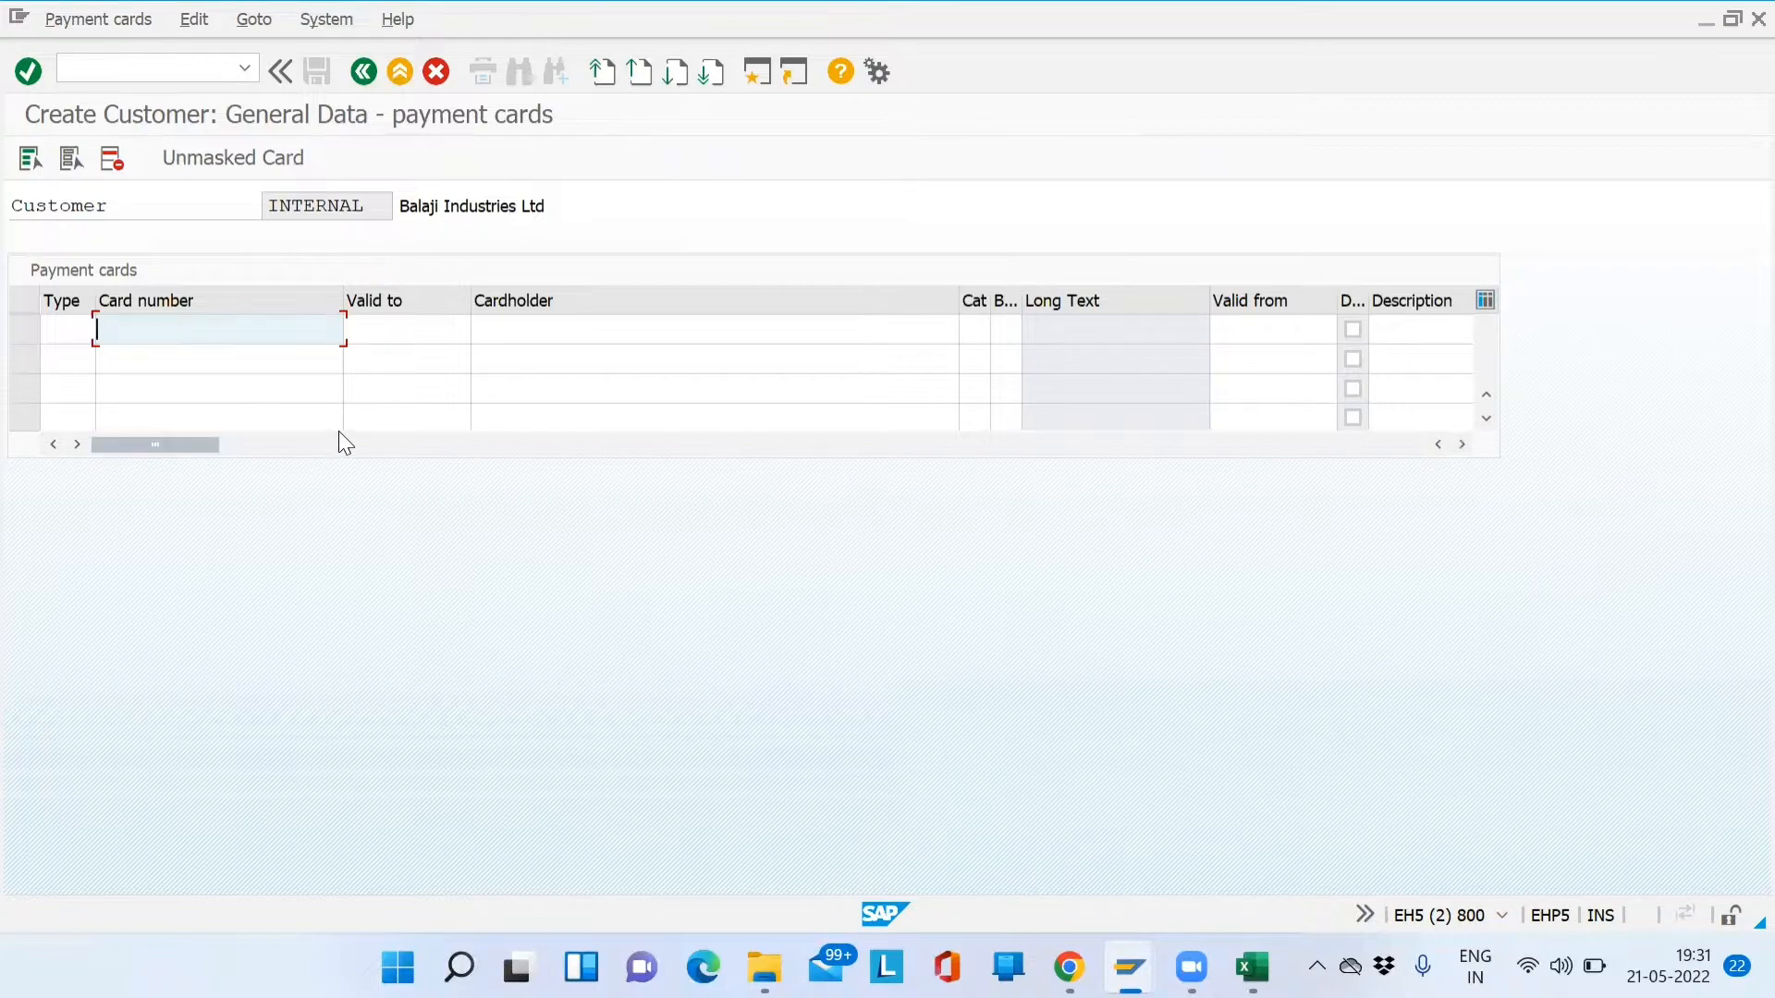
key(ctrl+v)
key(Return)
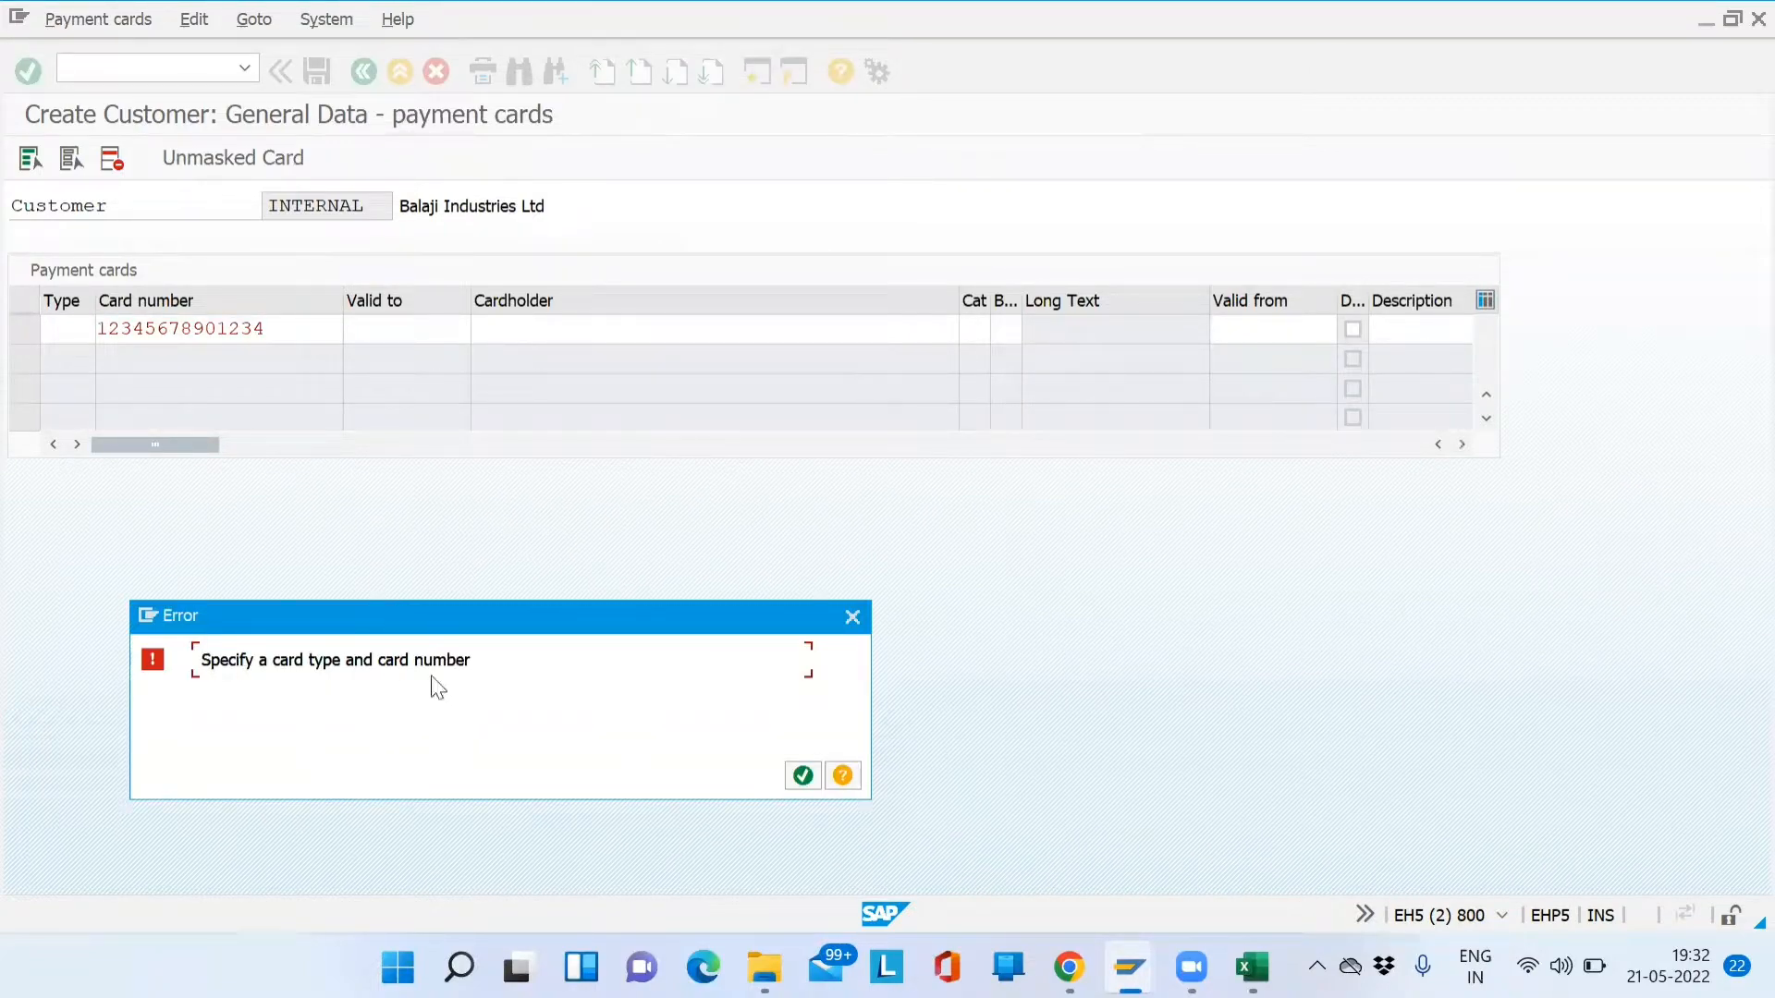
drag(480, 666, 198, 659)
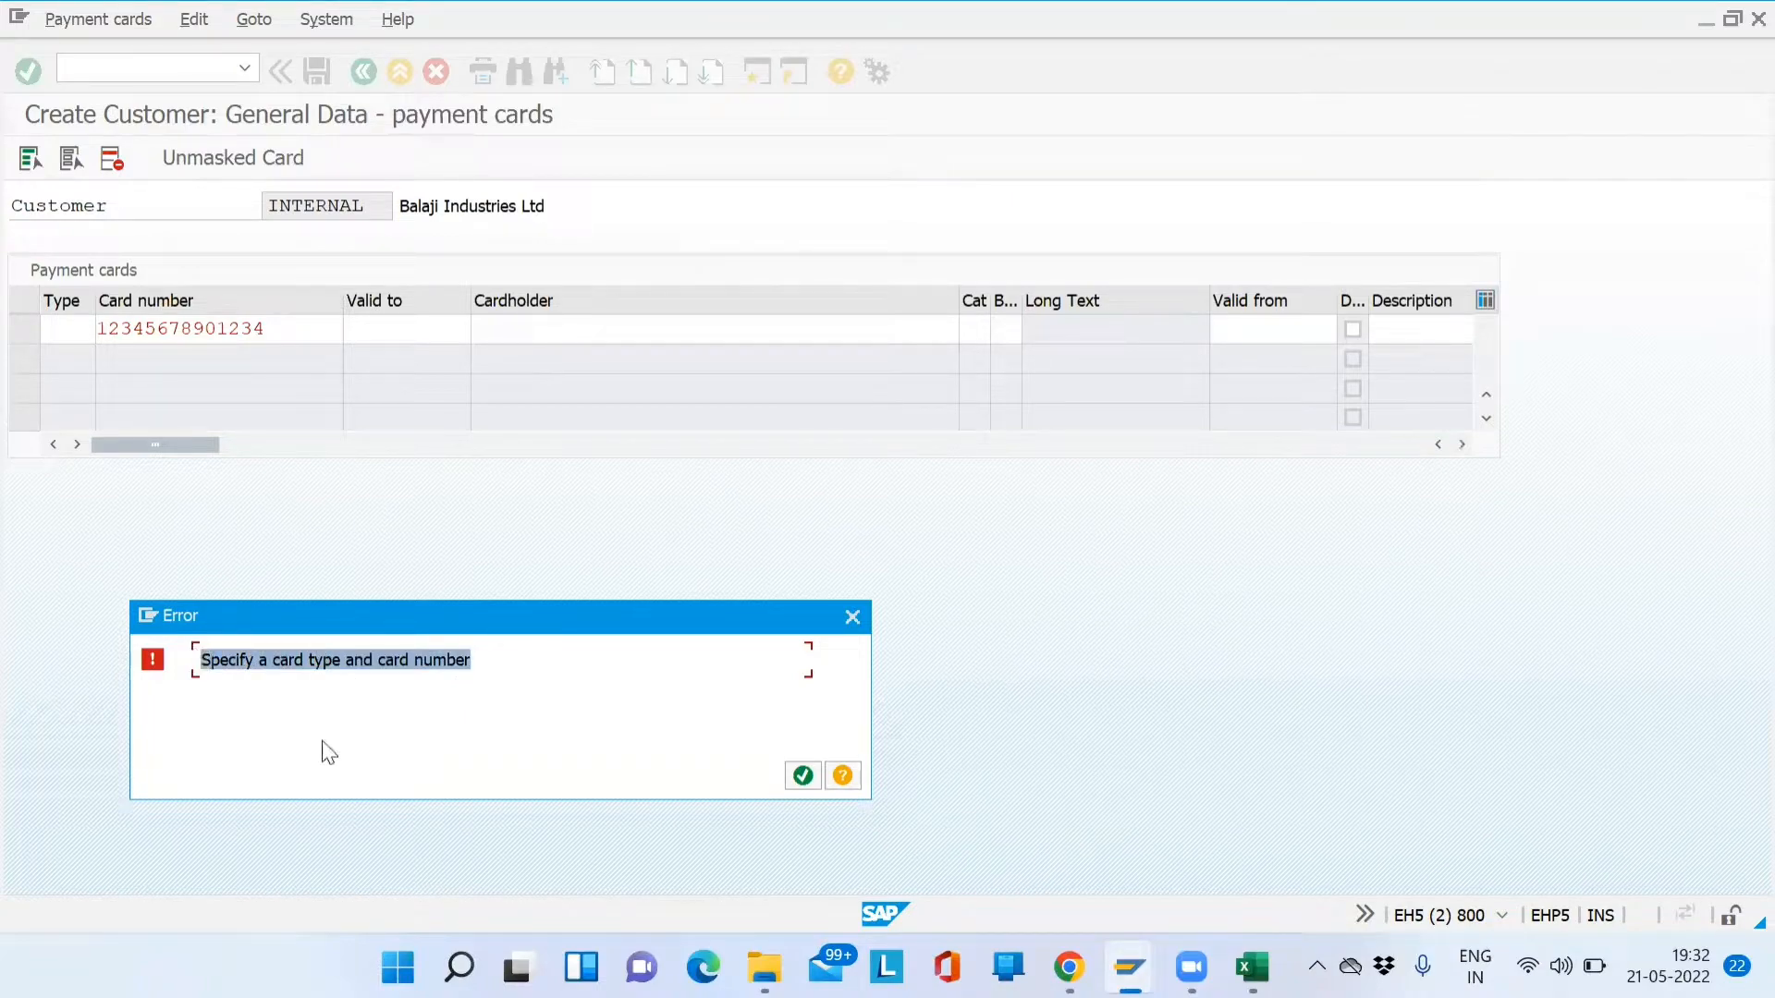
click(803, 776)
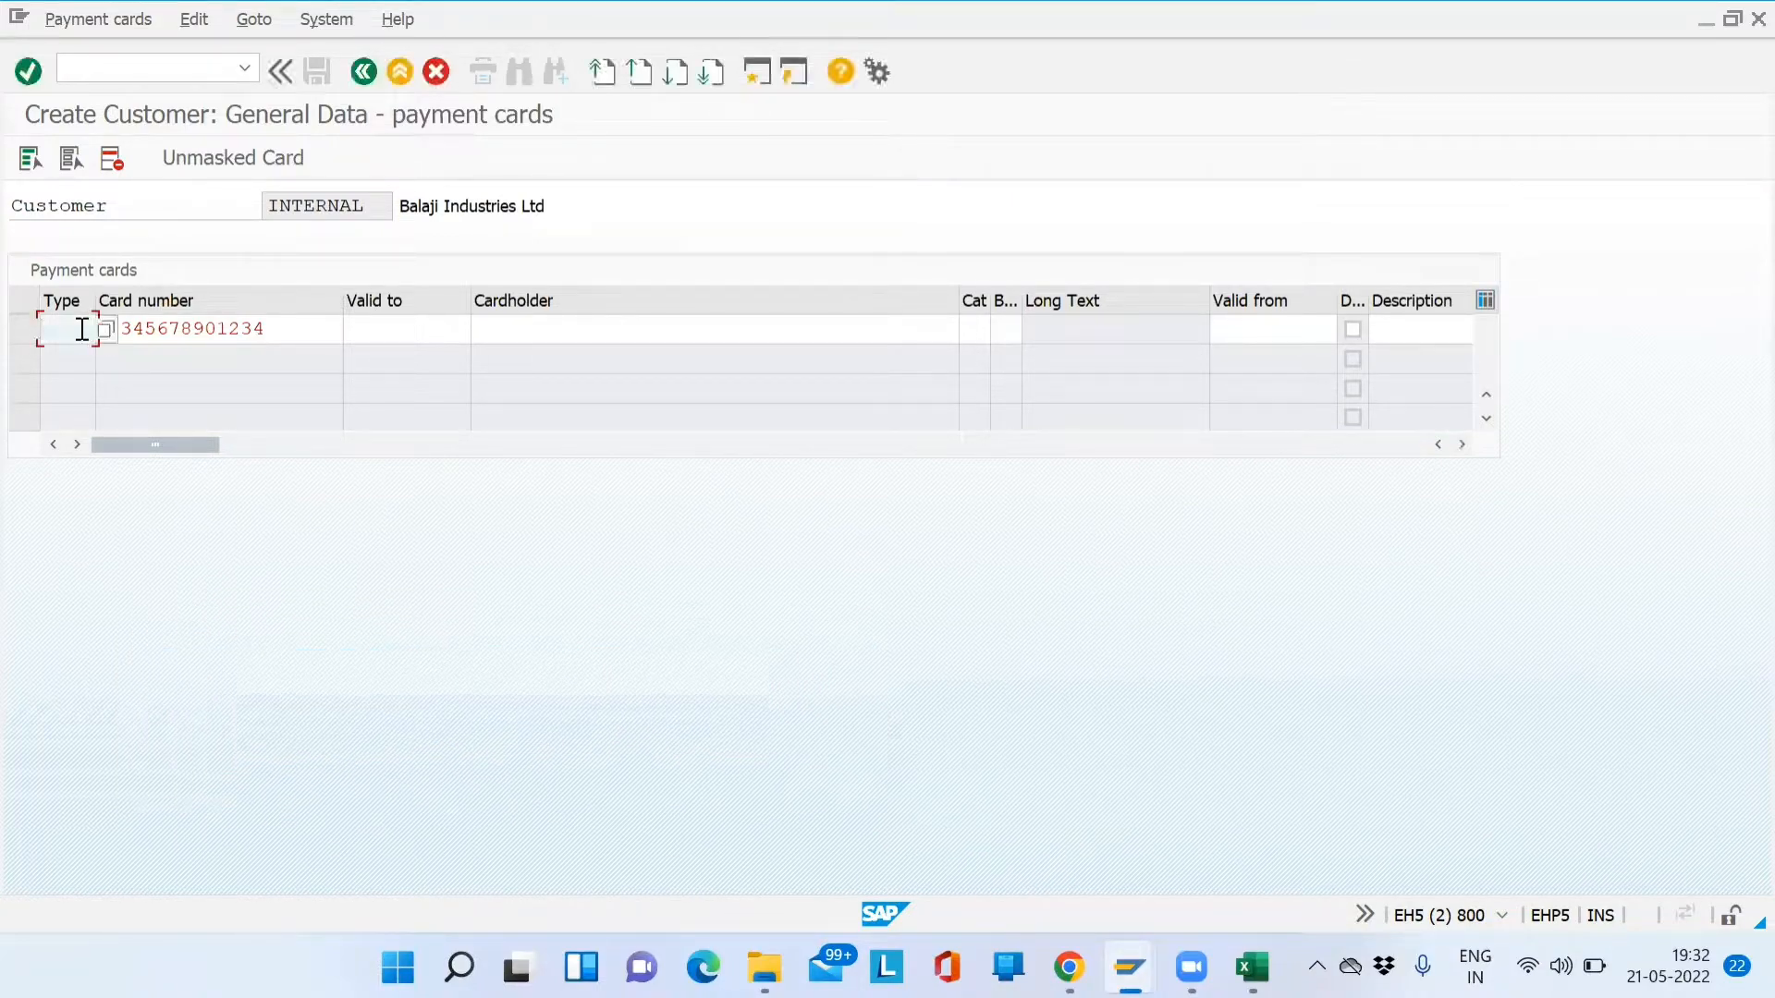
Set the payment card's type to VISA from the list of card types and close the resulting error
key(F4)
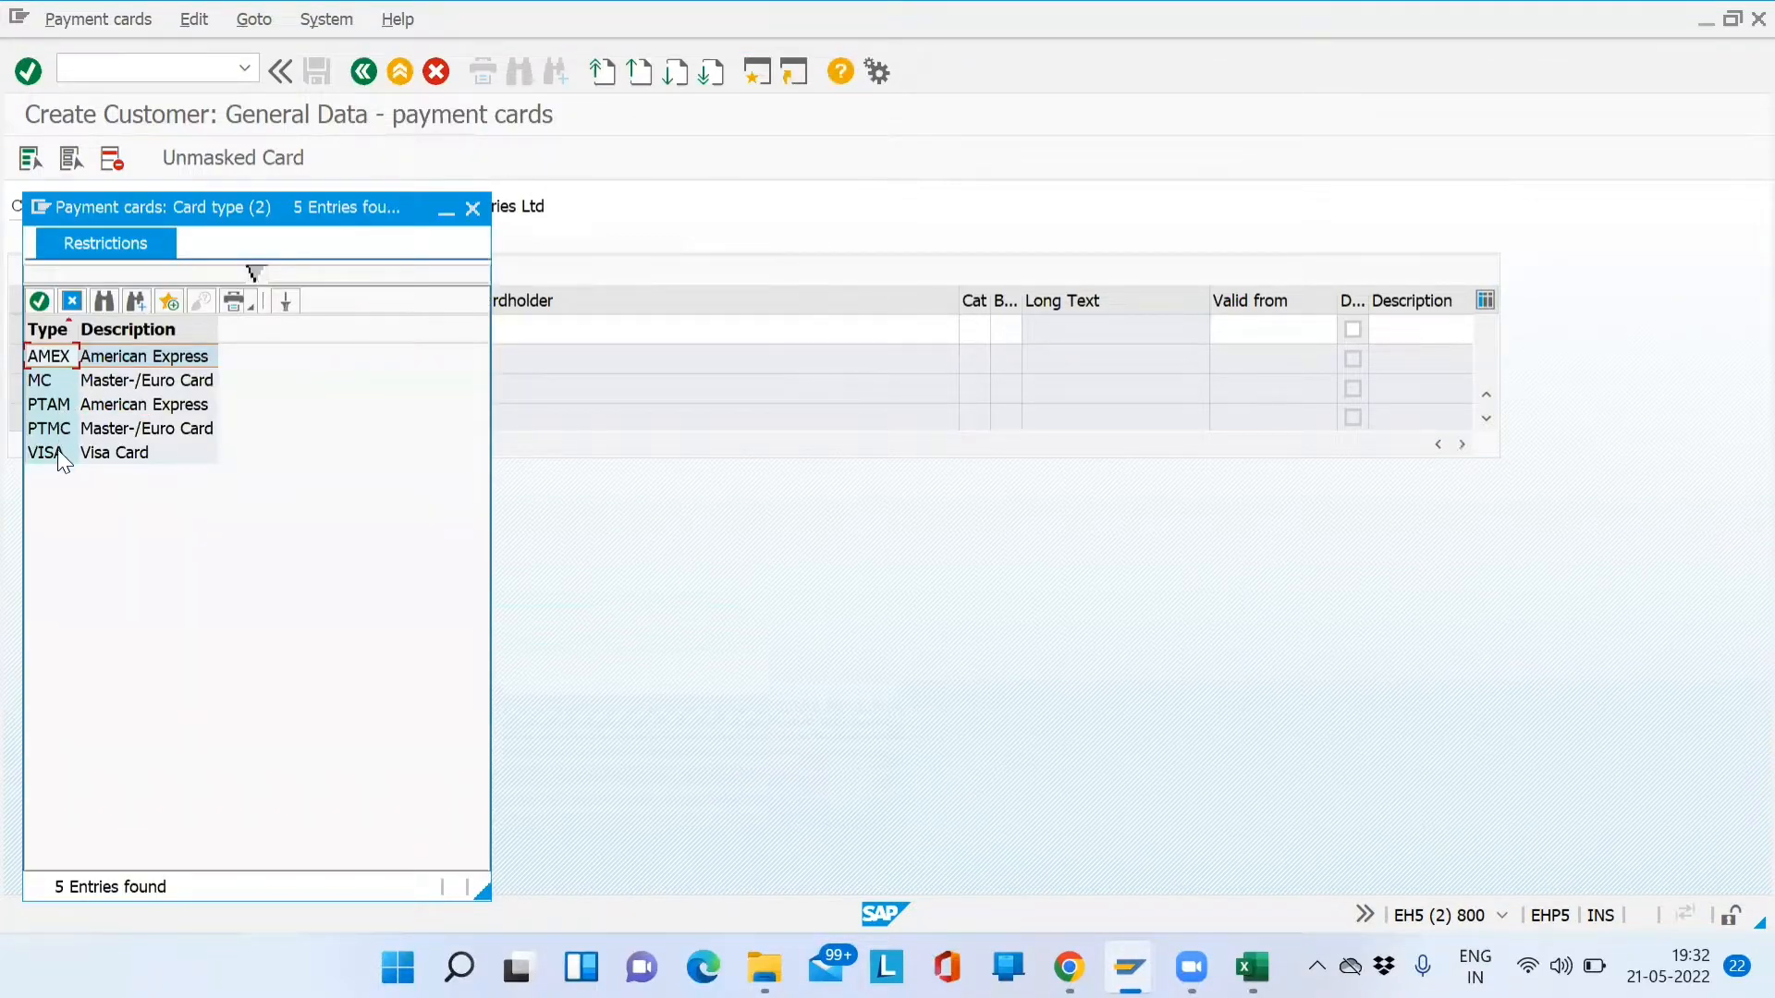
double_click(57, 451)
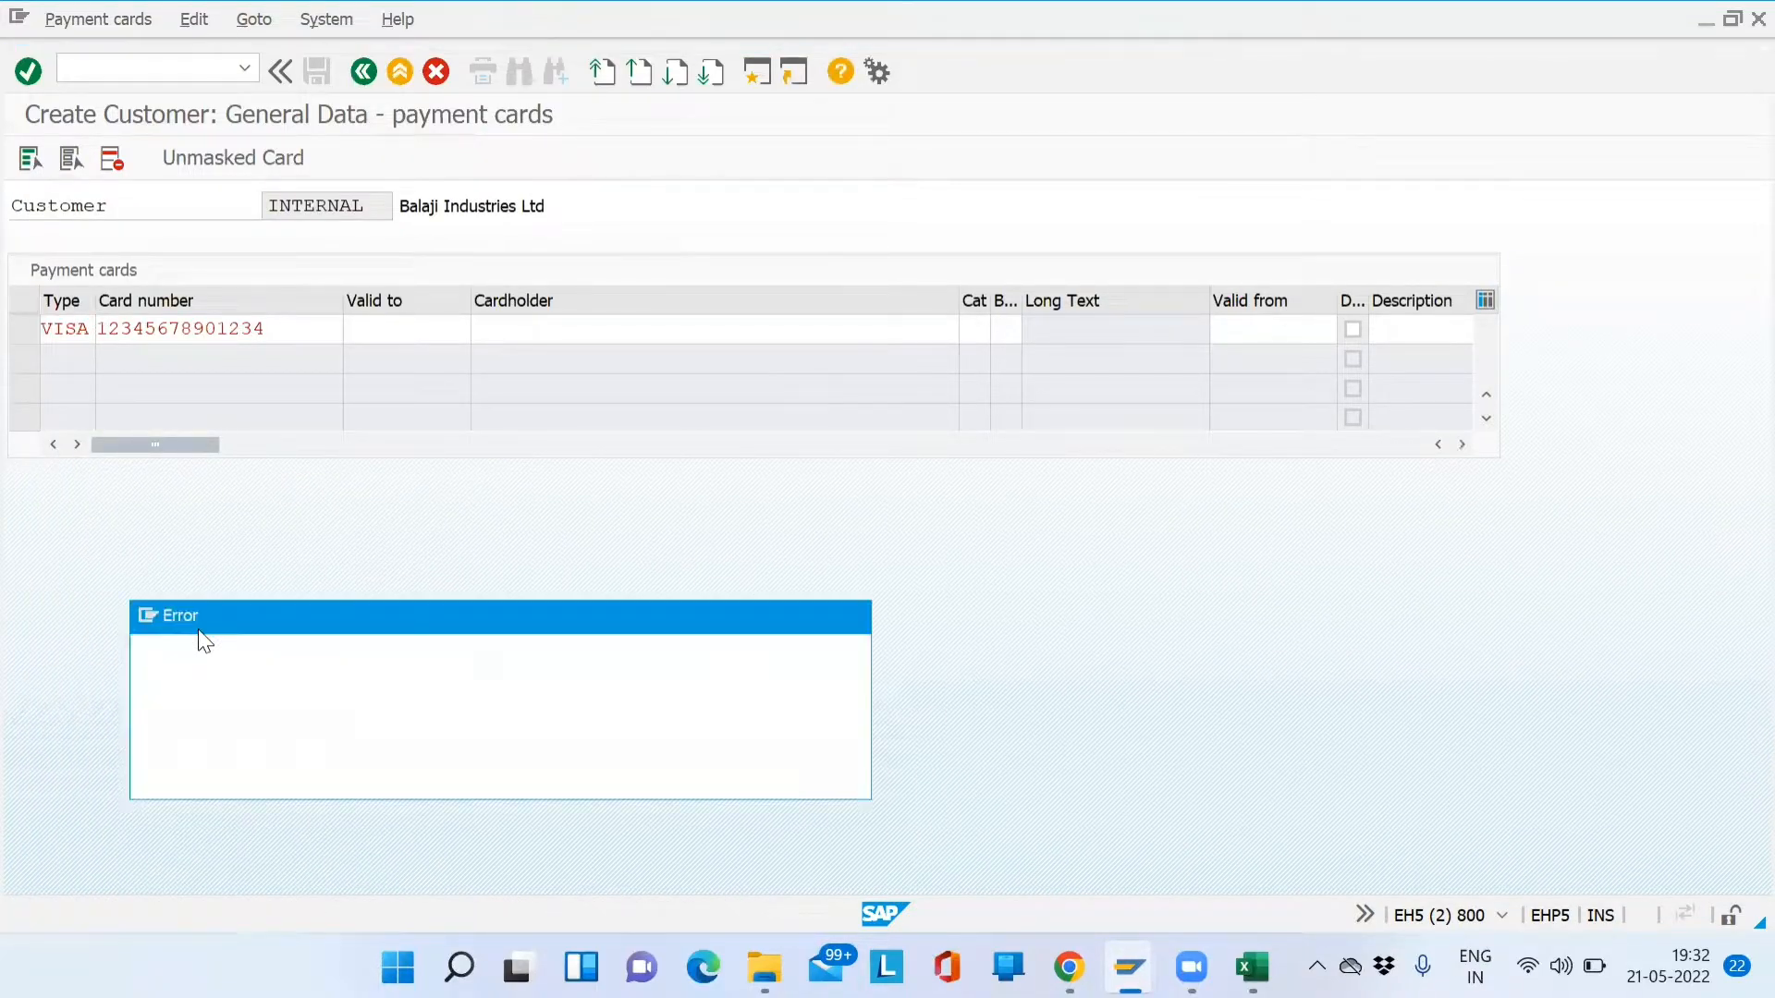
drag(204, 659, 641, 666)
click(803, 775)
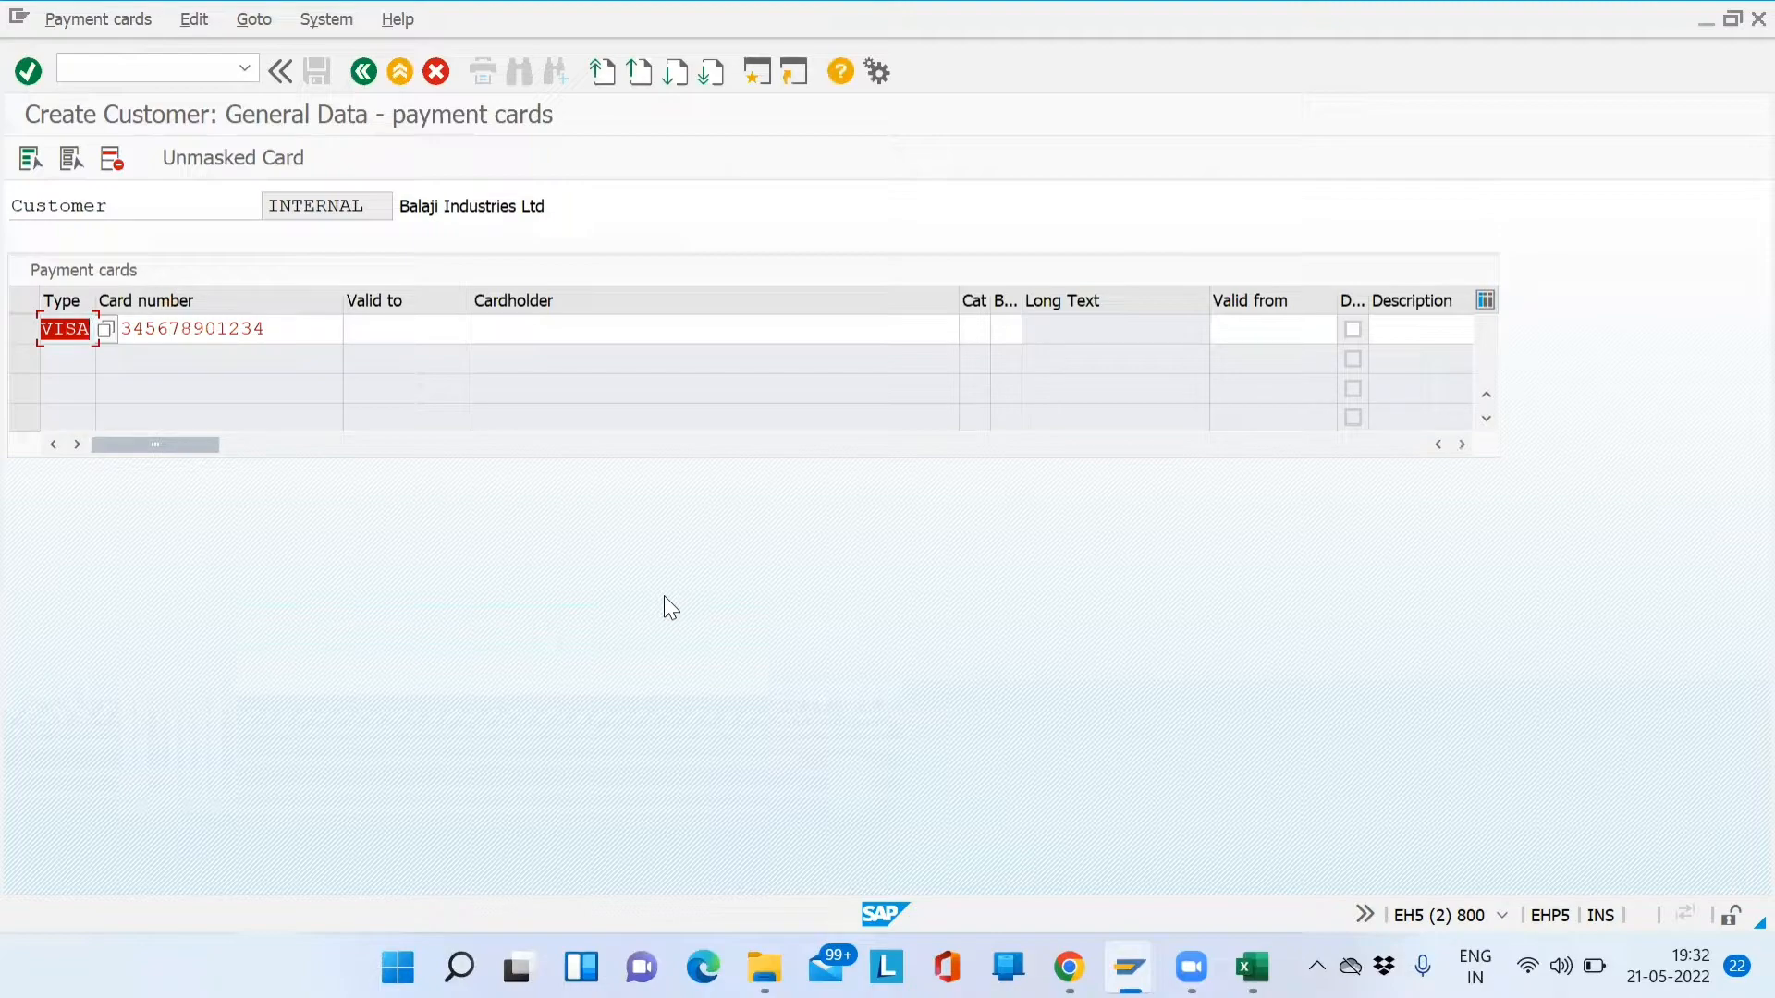
Try to delete the VISA entry from the customer's payment cards
drag(168, 330, 38, 331)
click(135, 332)
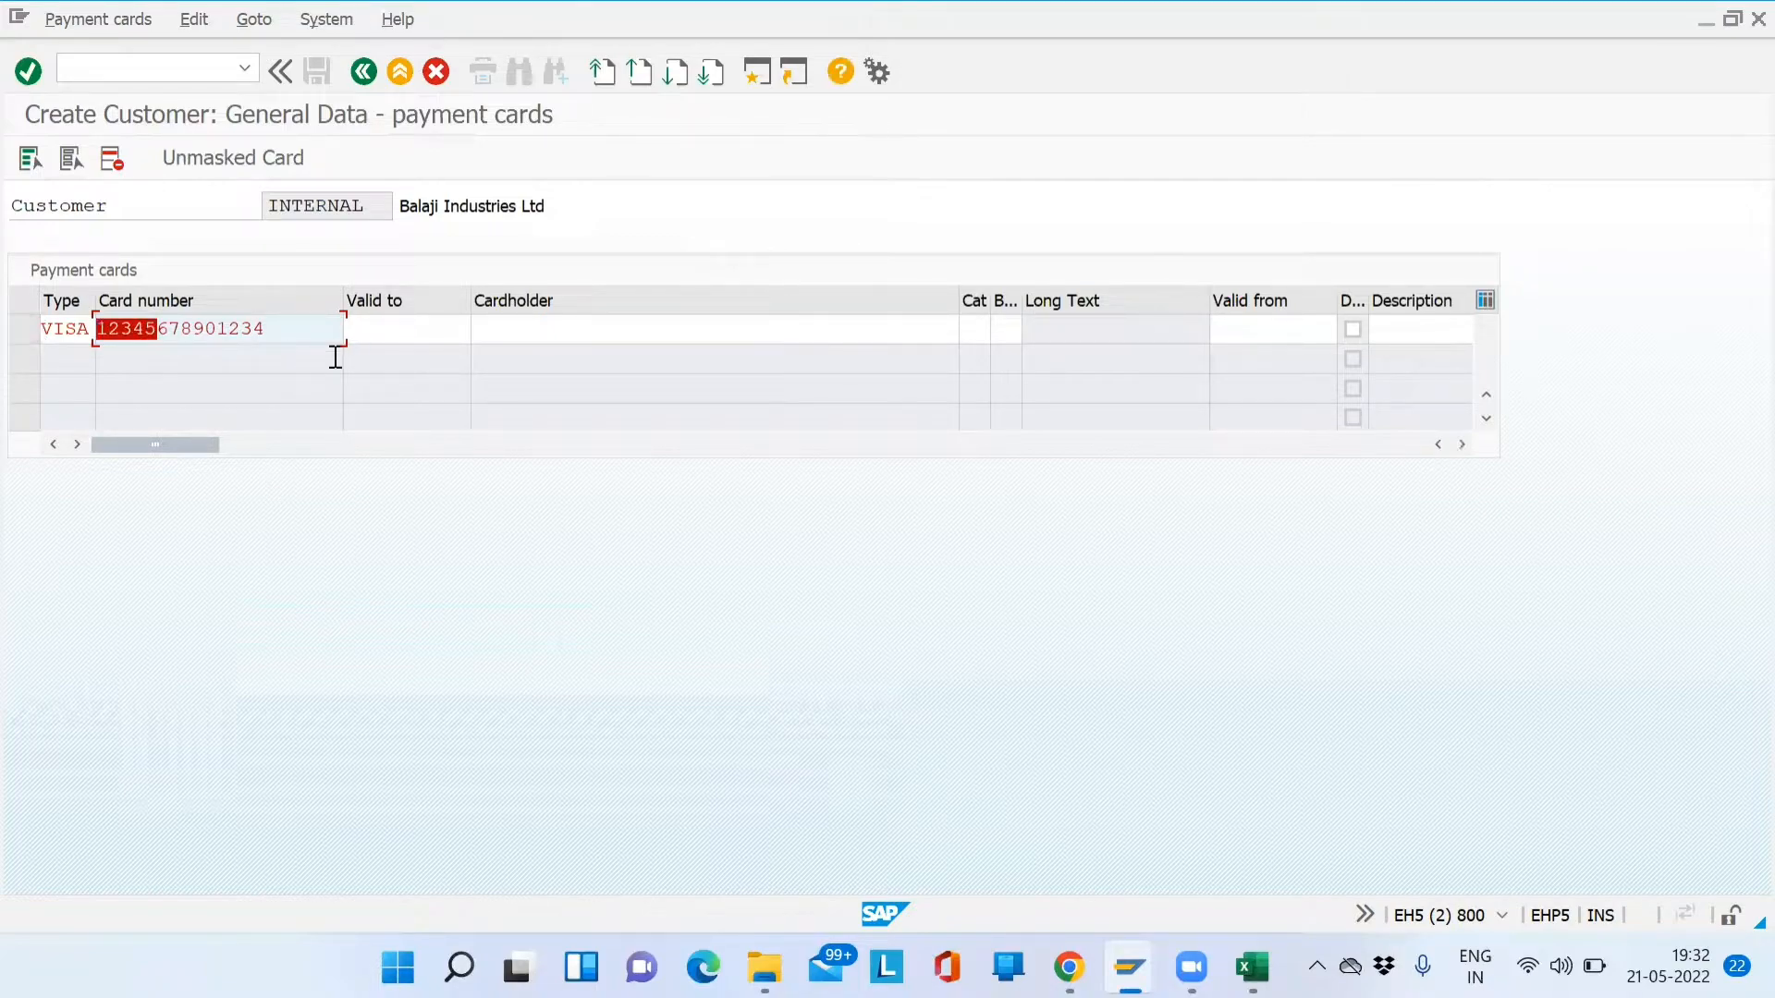
click(113, 164)
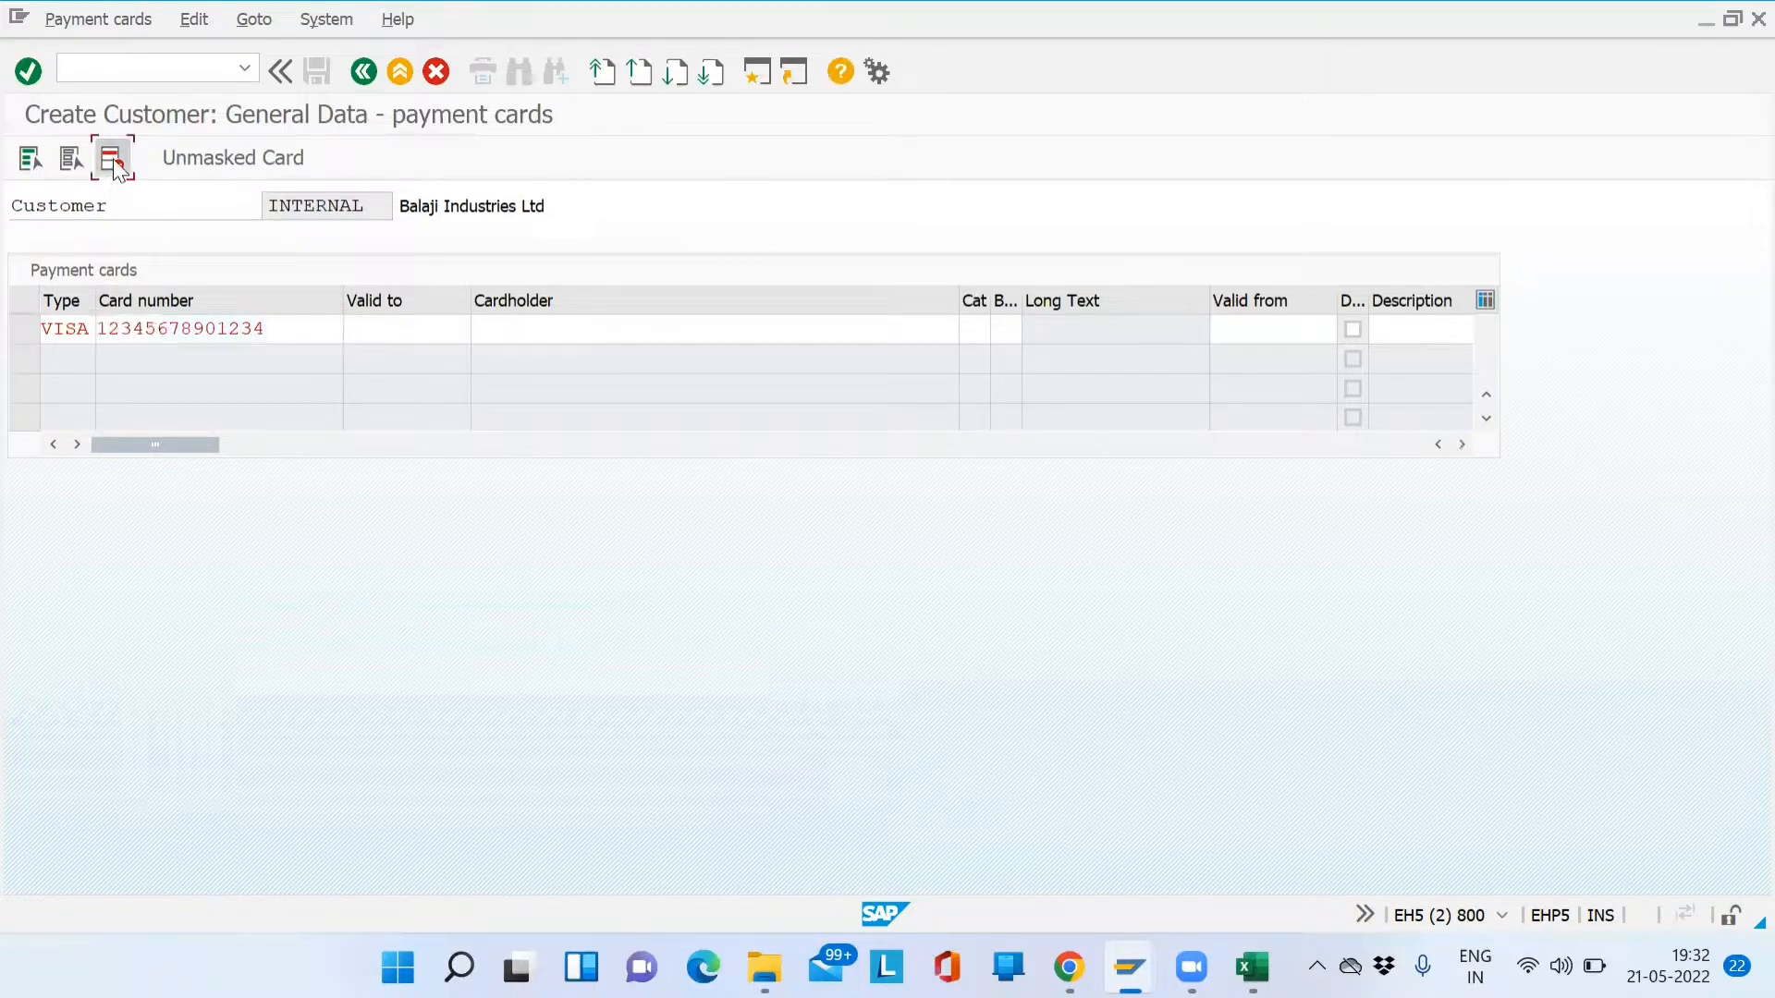
click(813, 778)
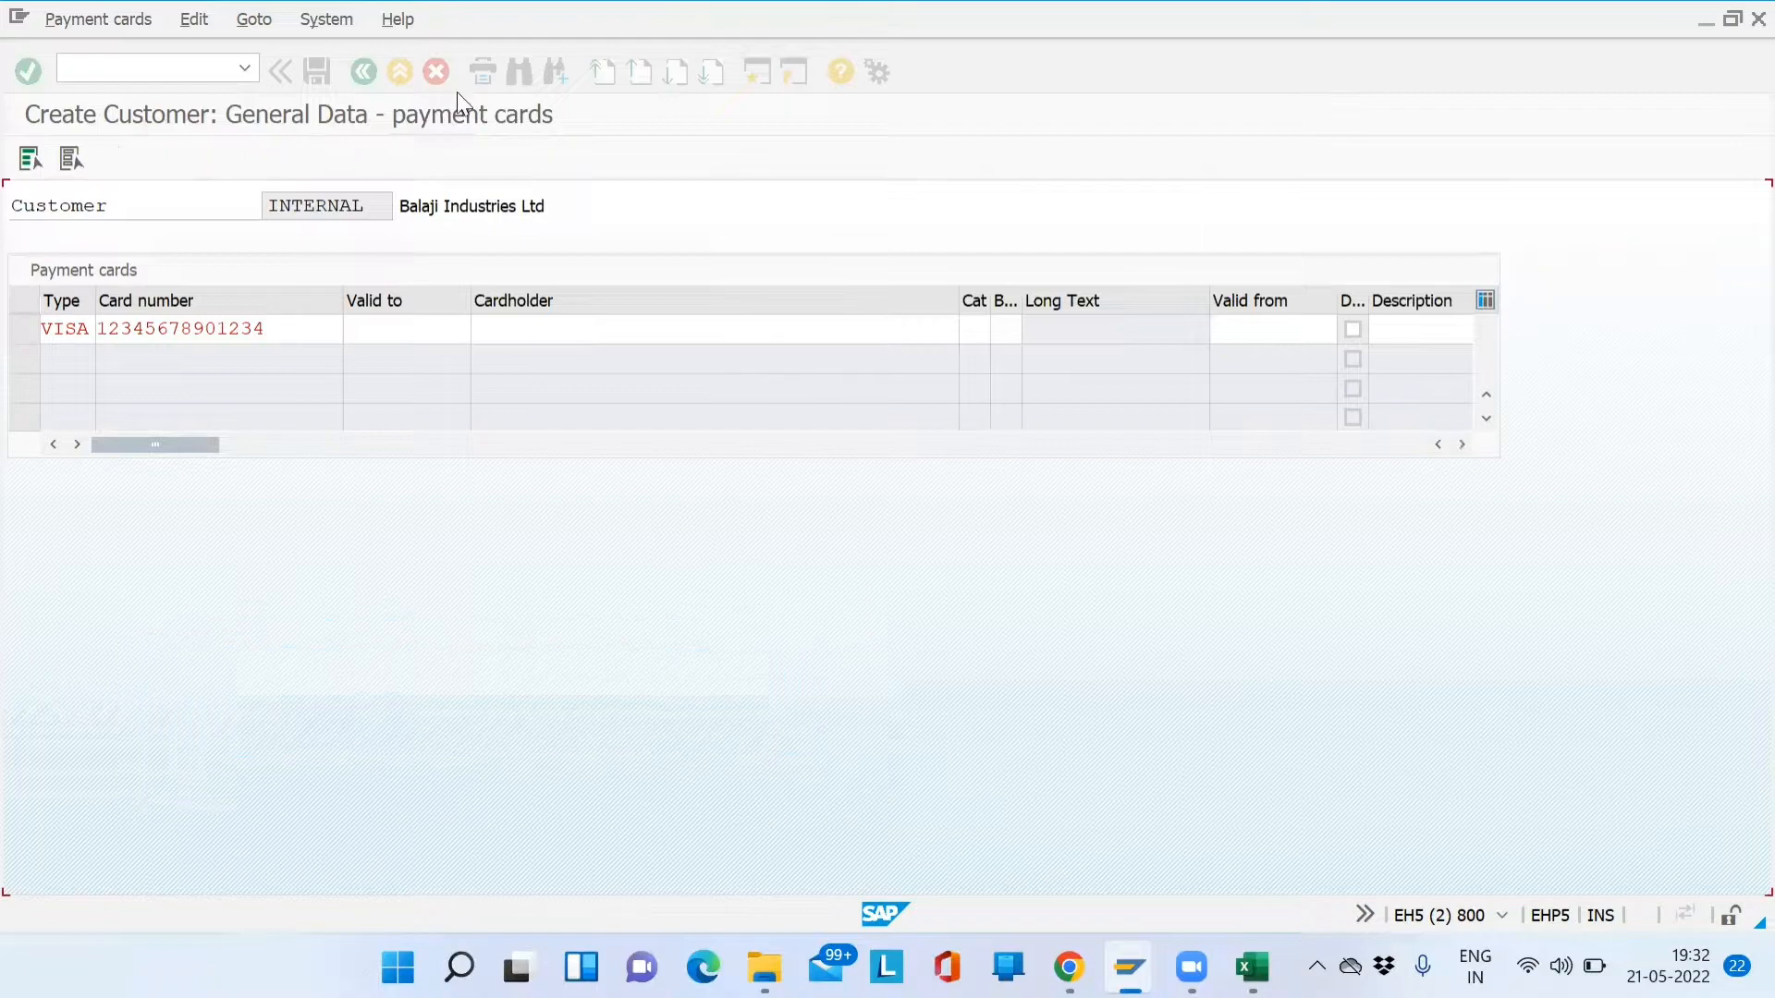
Close the card number error and cancel payment card maintenance, discarding the card entry
click(370, 72)
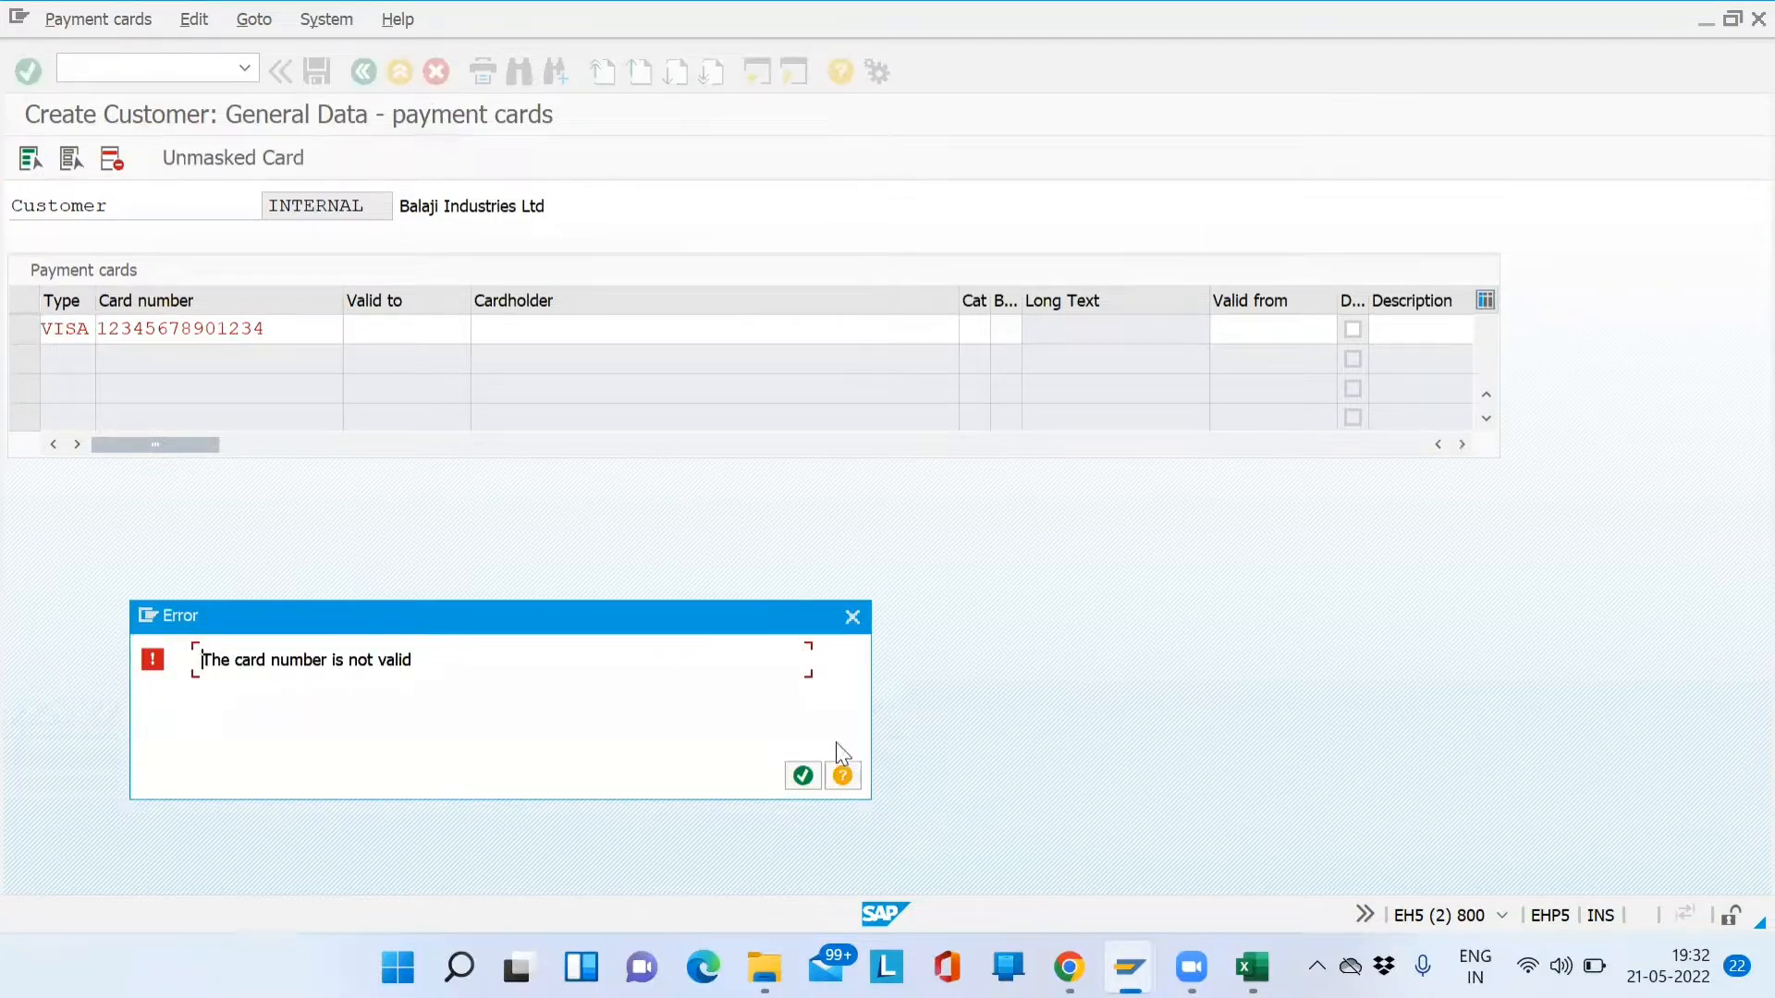
click(803, 775)
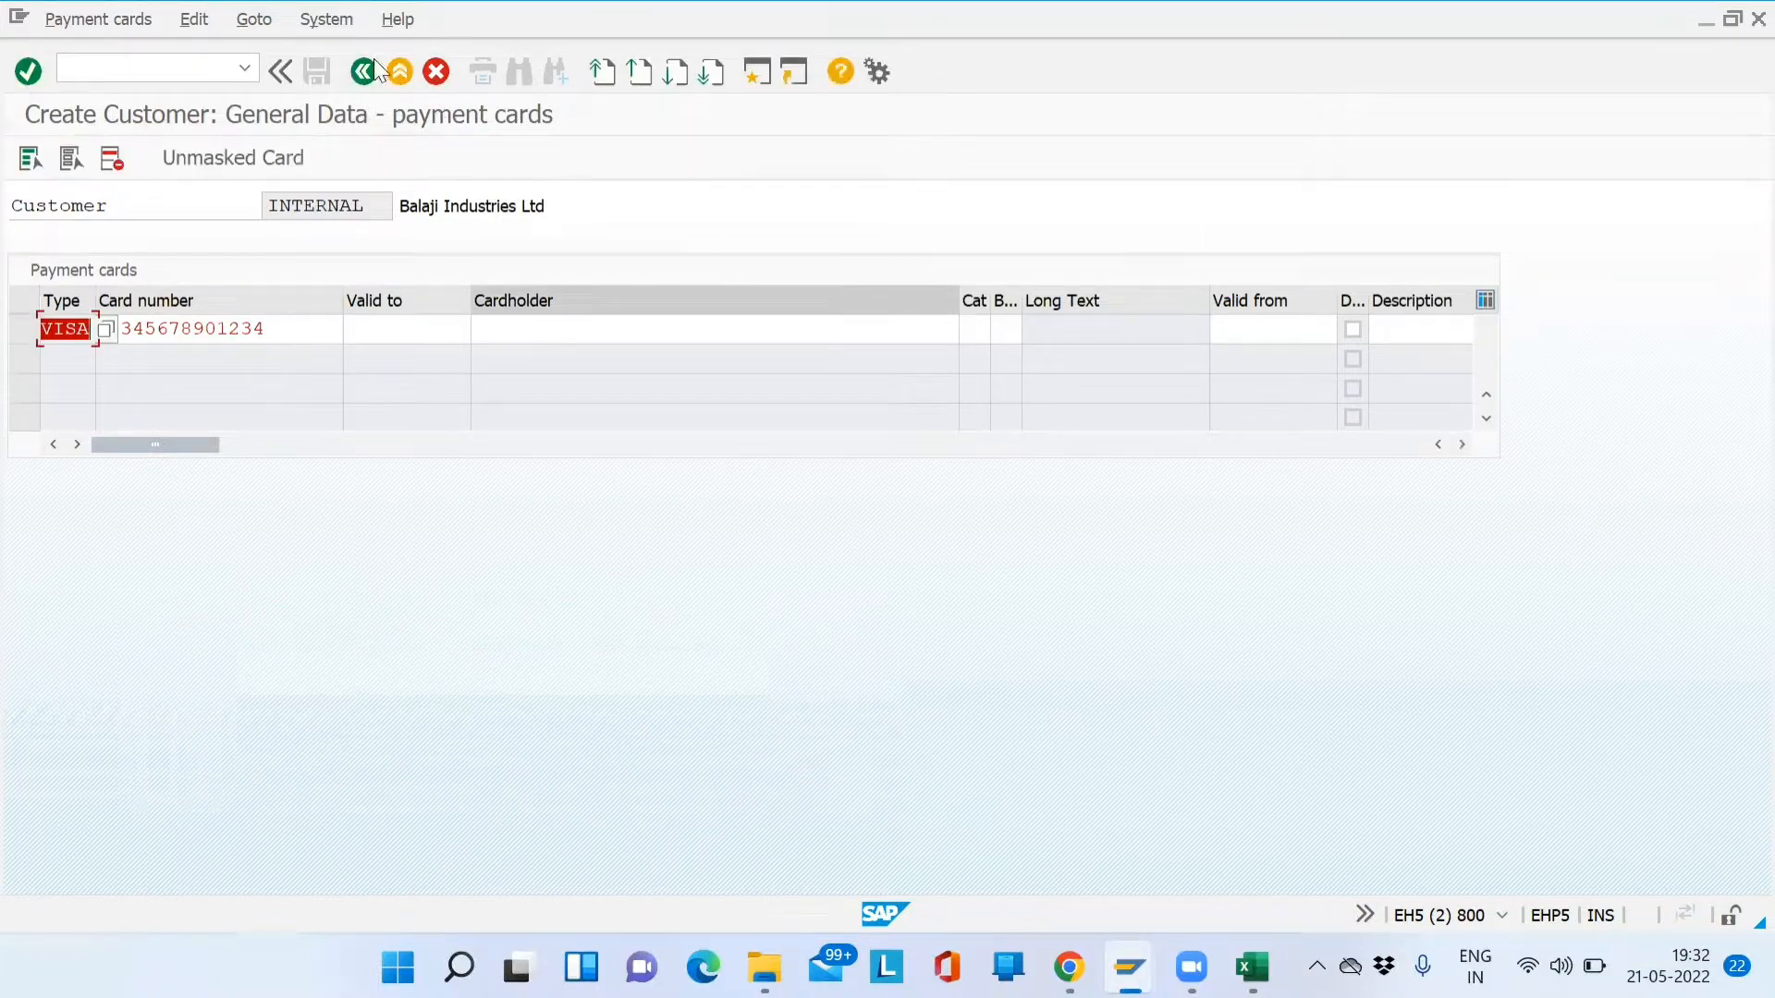
click(440, 71)
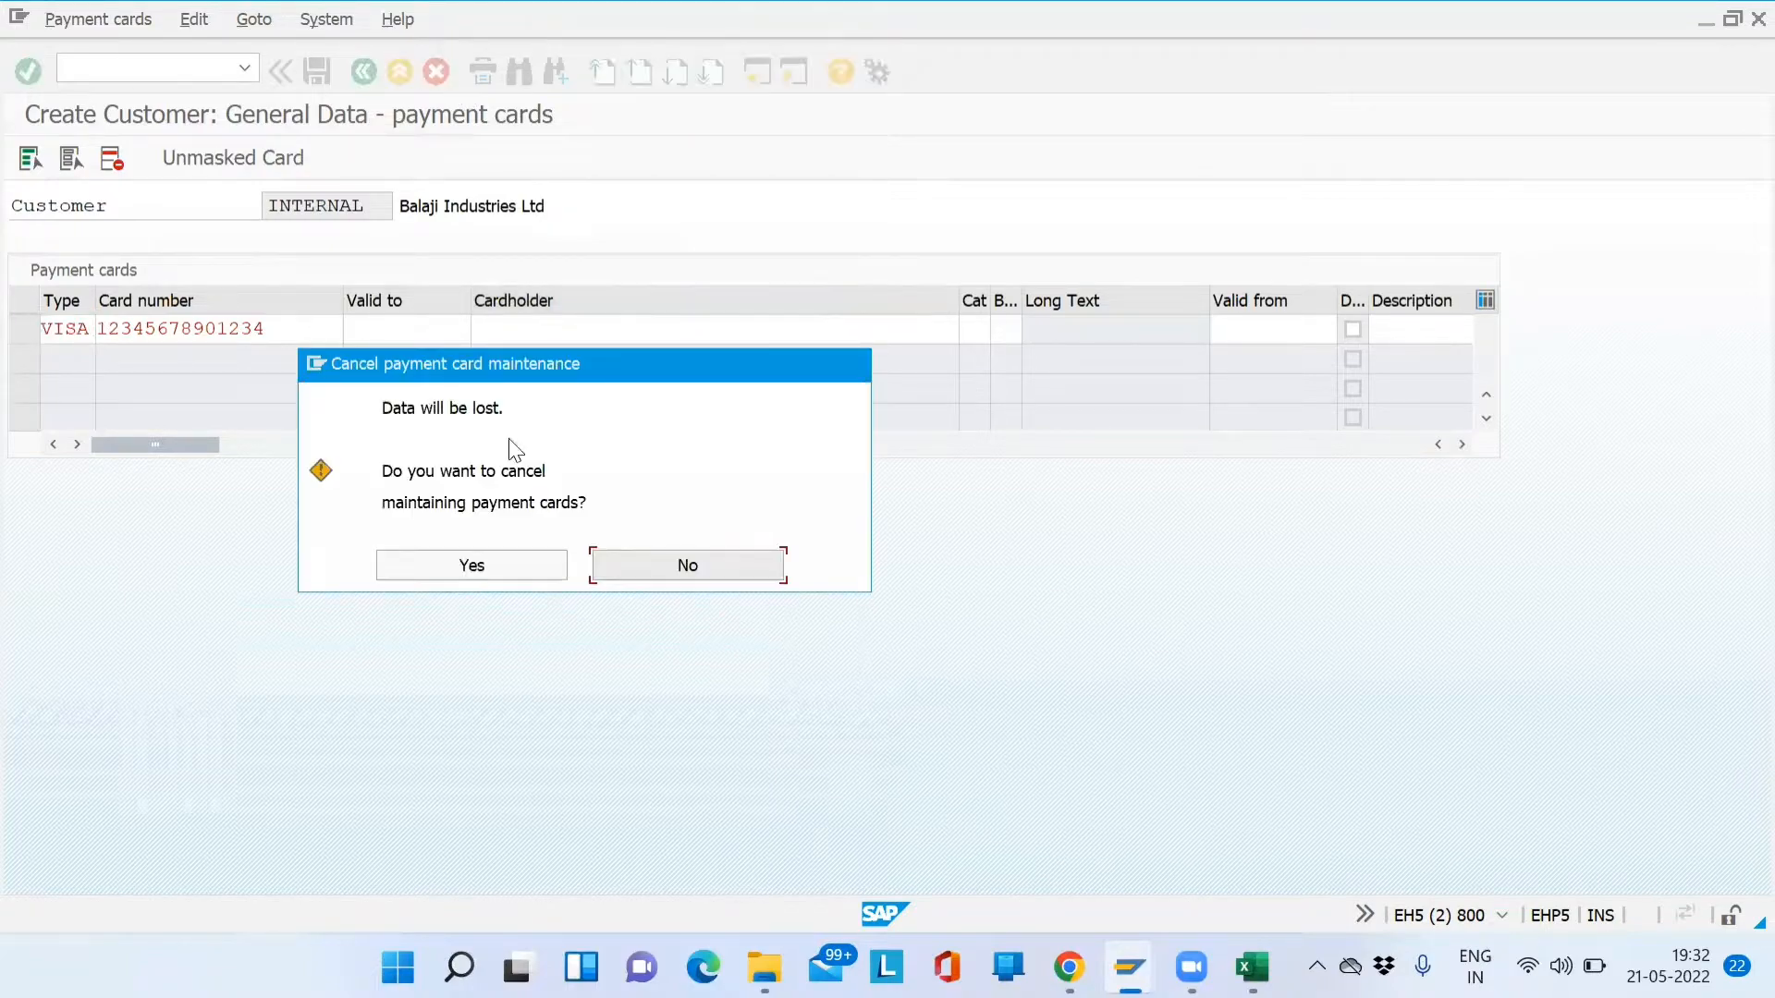
click(503, 566)
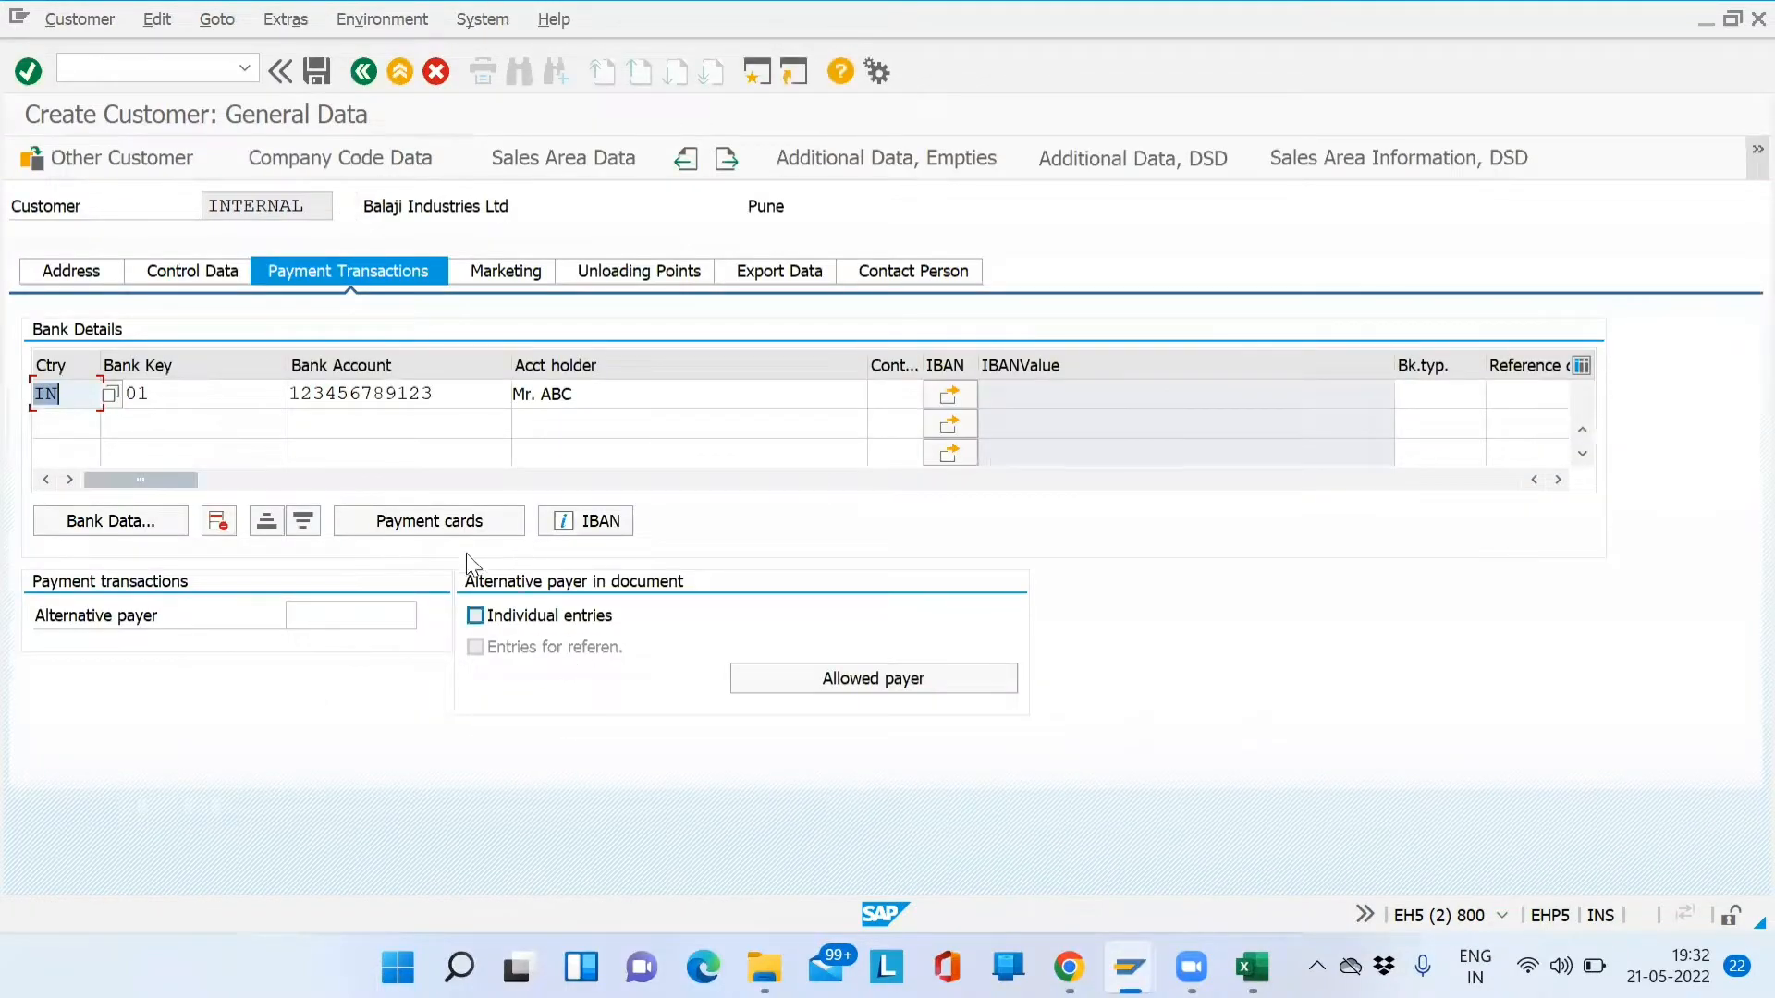
click(61, 425)
key(Return)
click(62, 455)
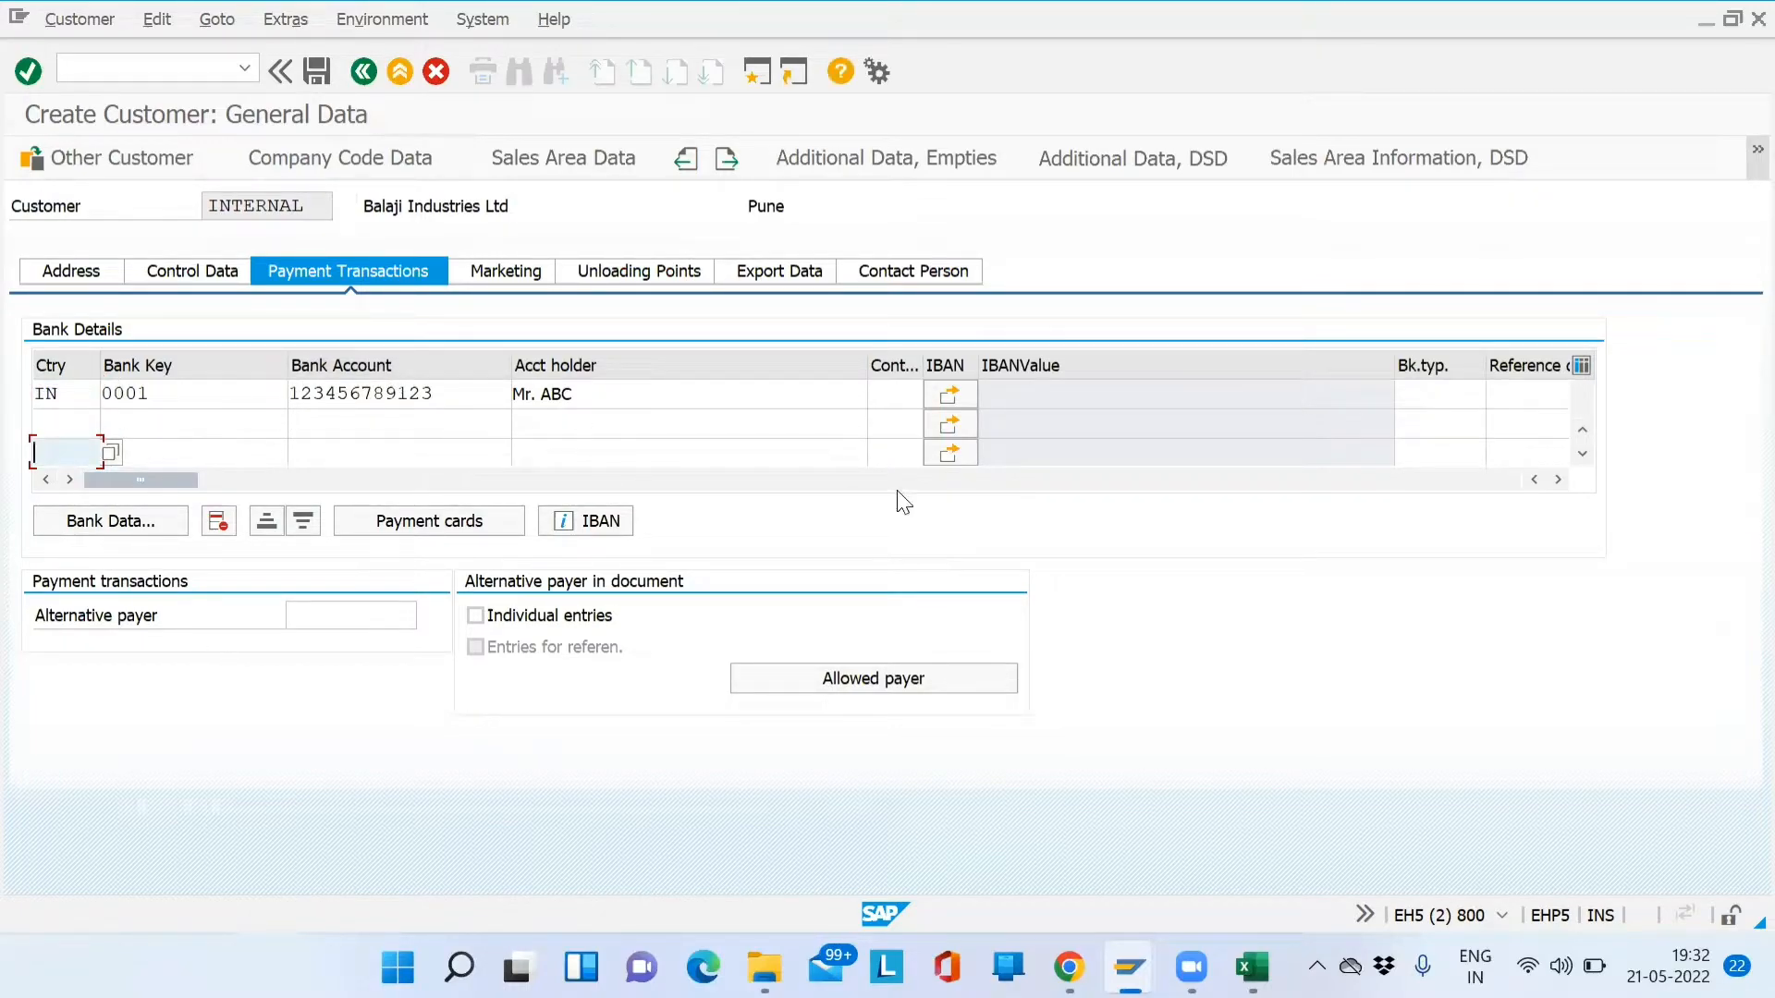
Open the possible Nielsen IDs in the customer's marketing data and go to their configuration without specifying a project
click(541, 274)
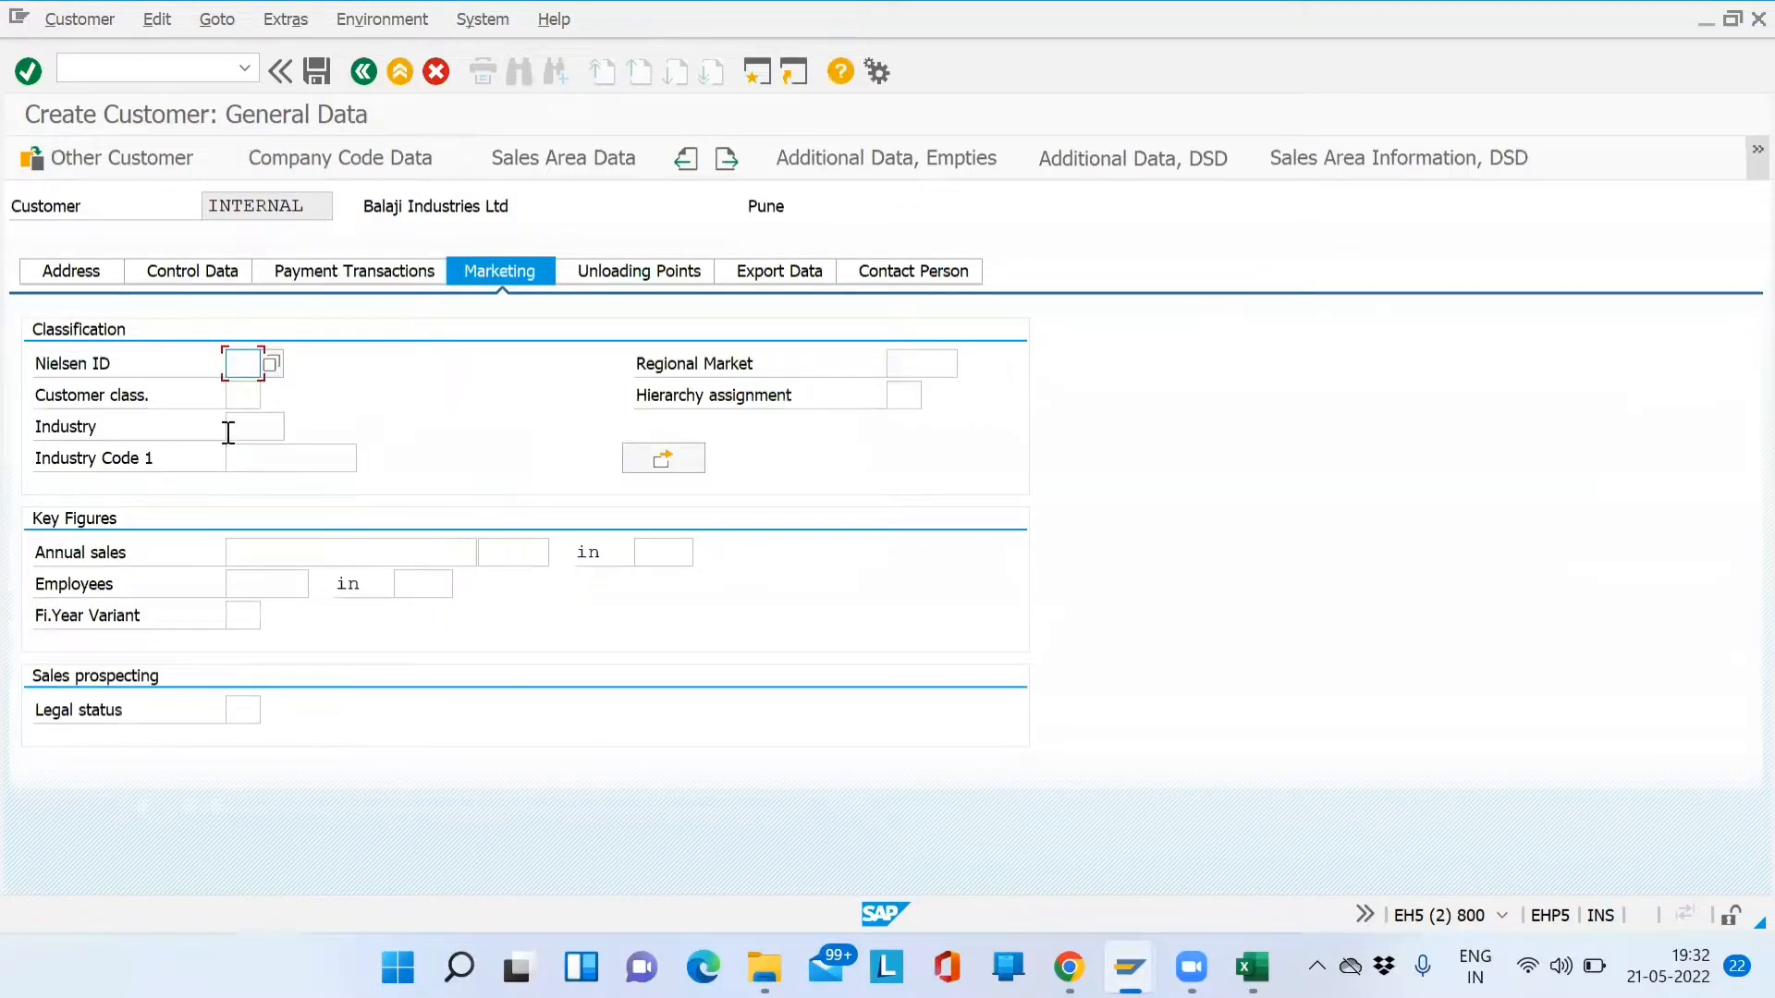
click(271, 364)
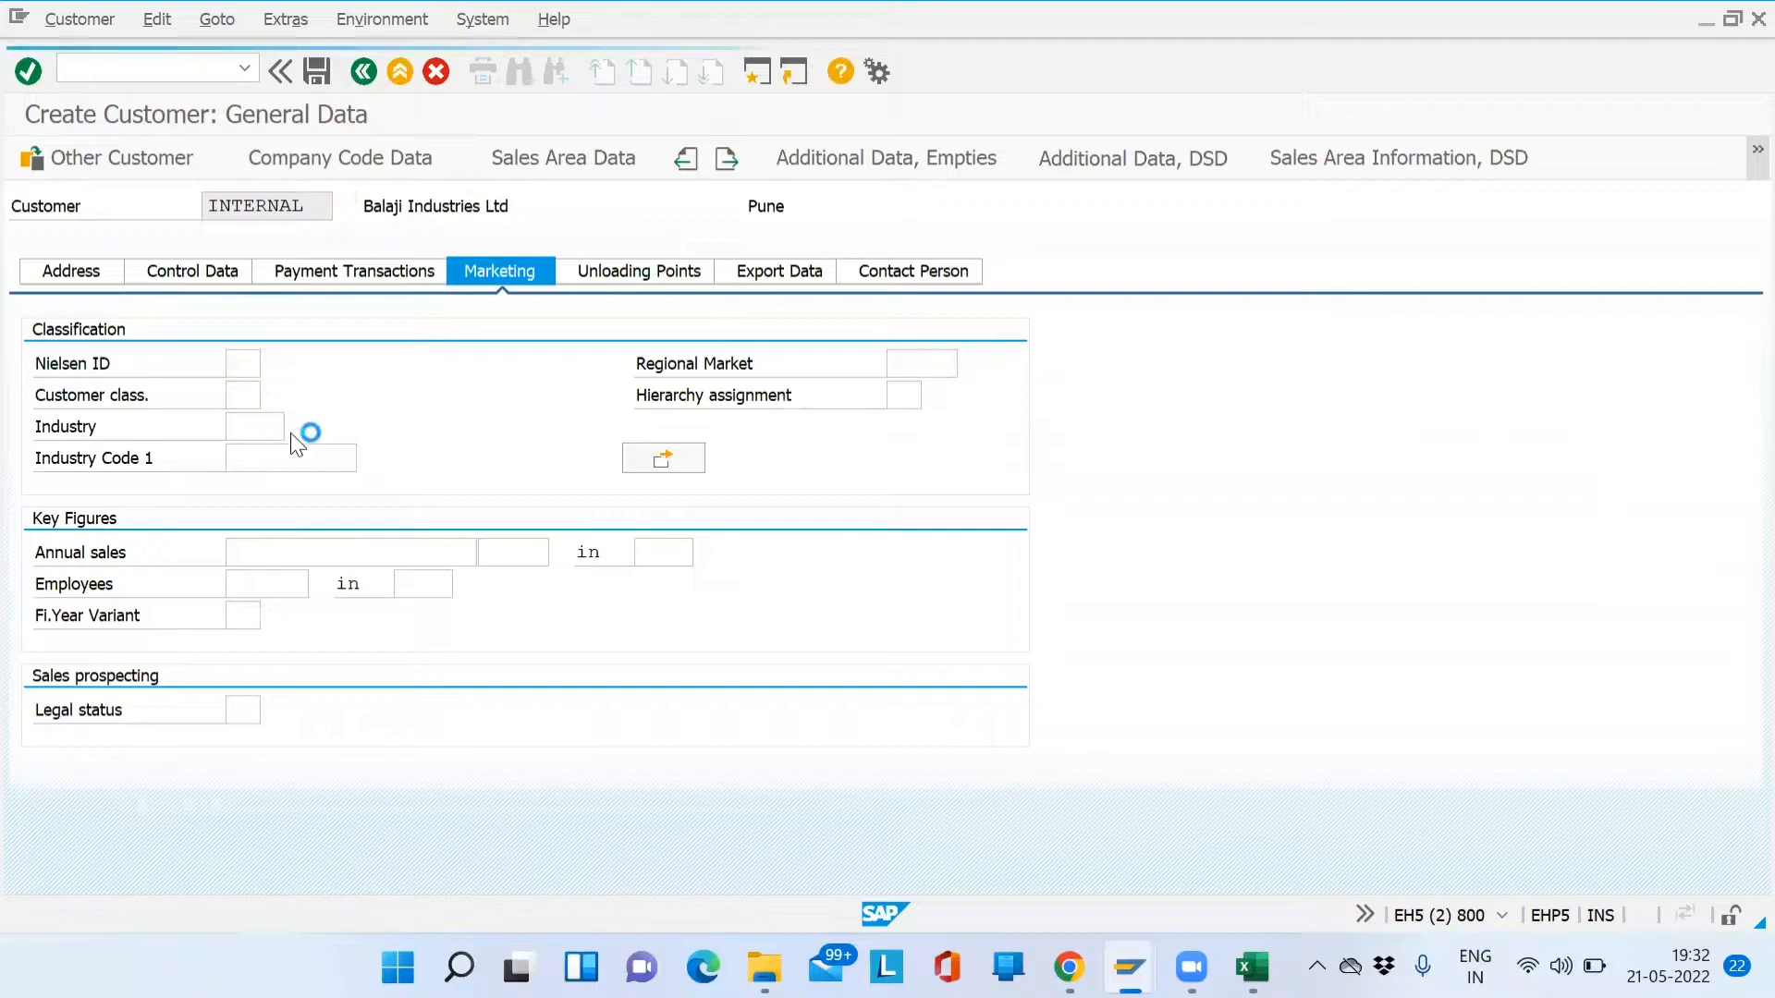
click(309, 192)
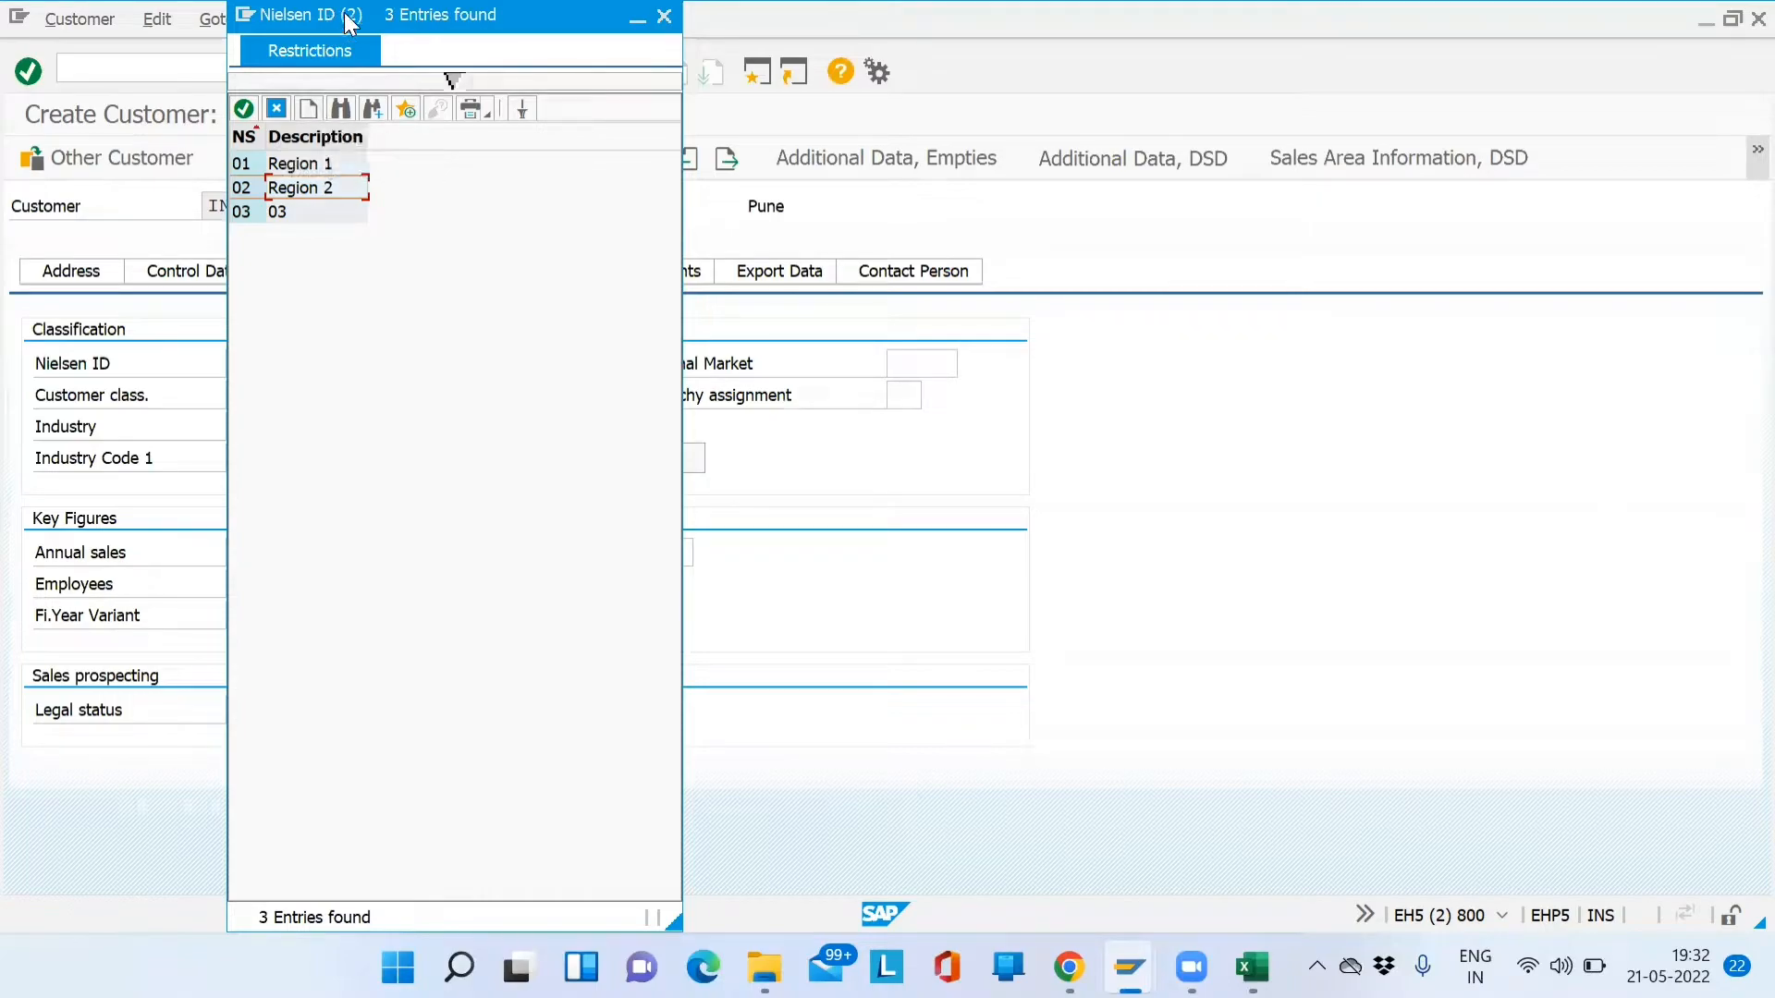
drag(347, 18, 584, 26)
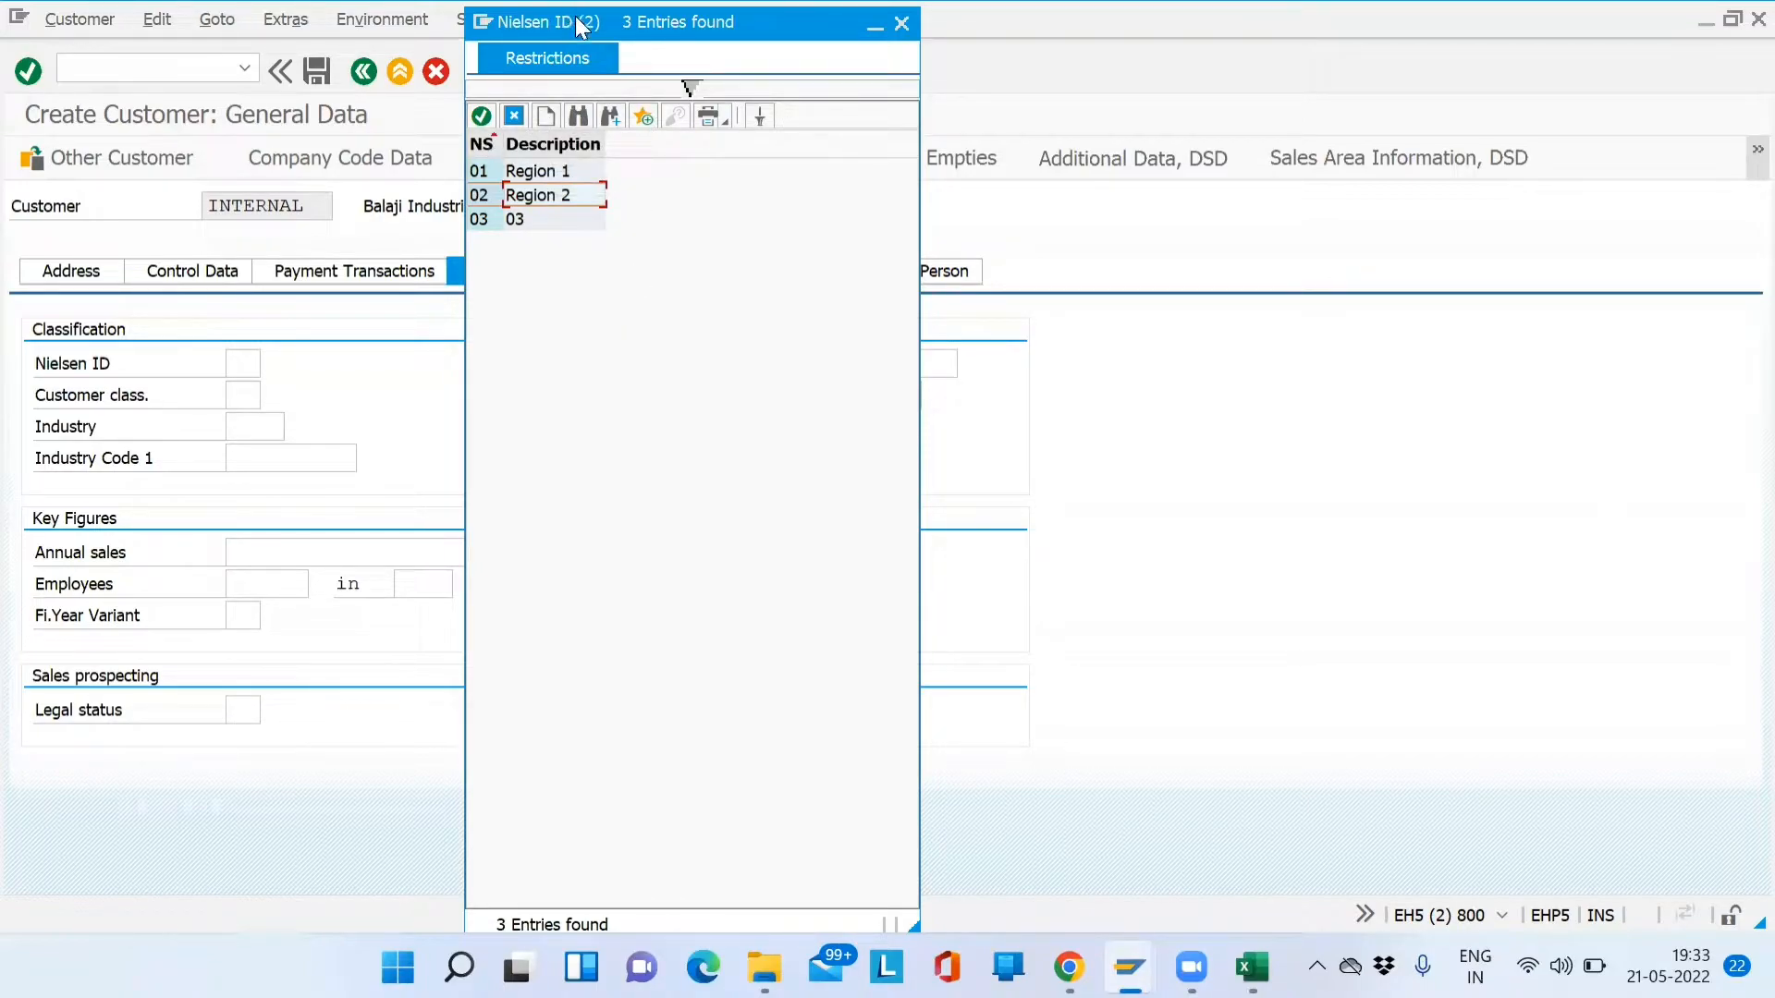
drag(575, 14, 871, 78)
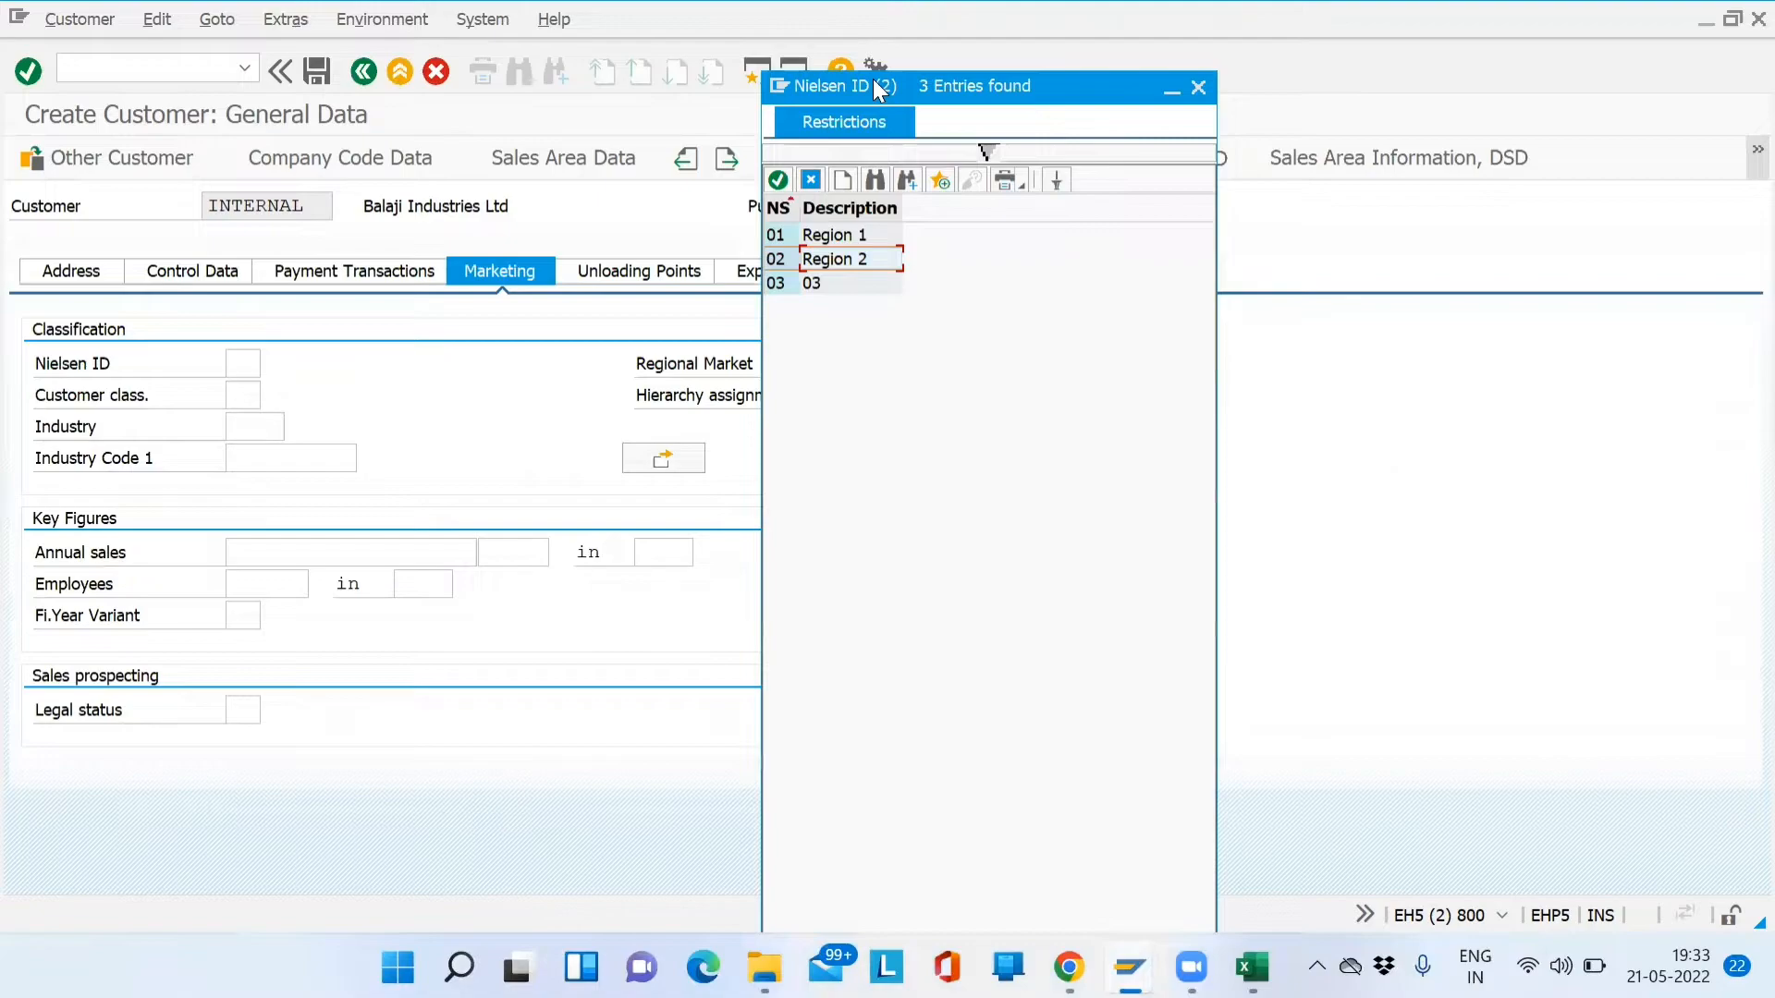
click(844, 182)
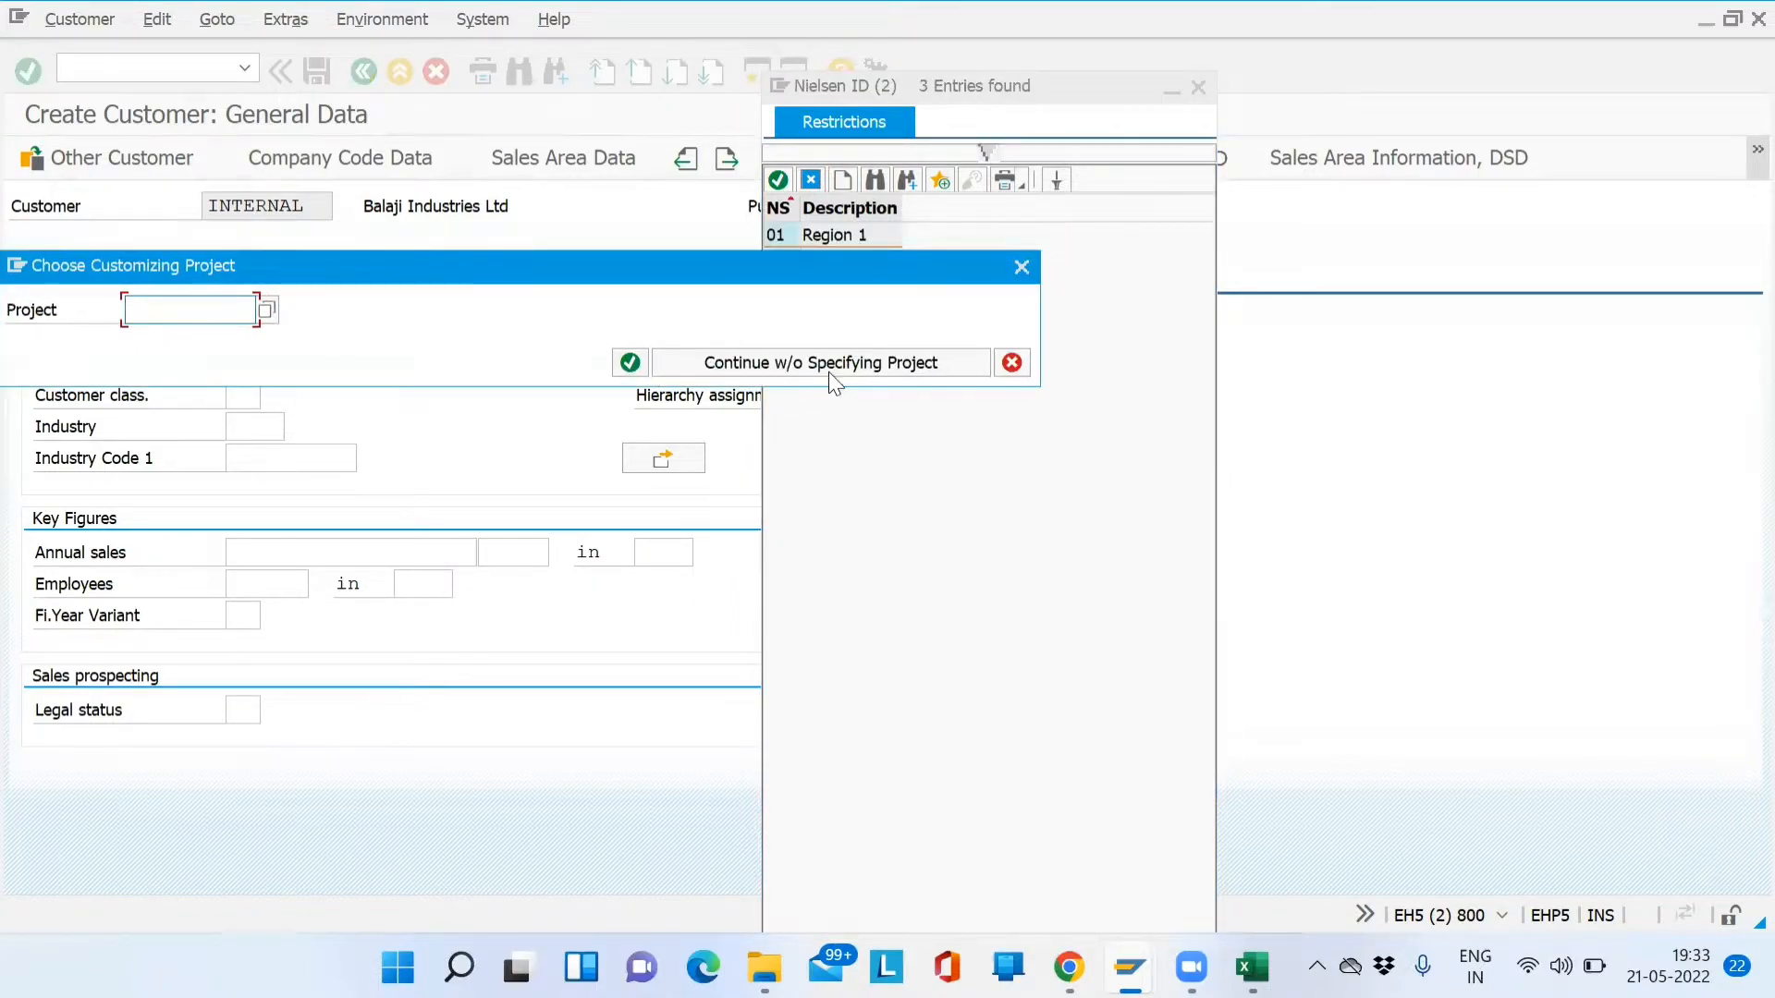
click(878, 368)
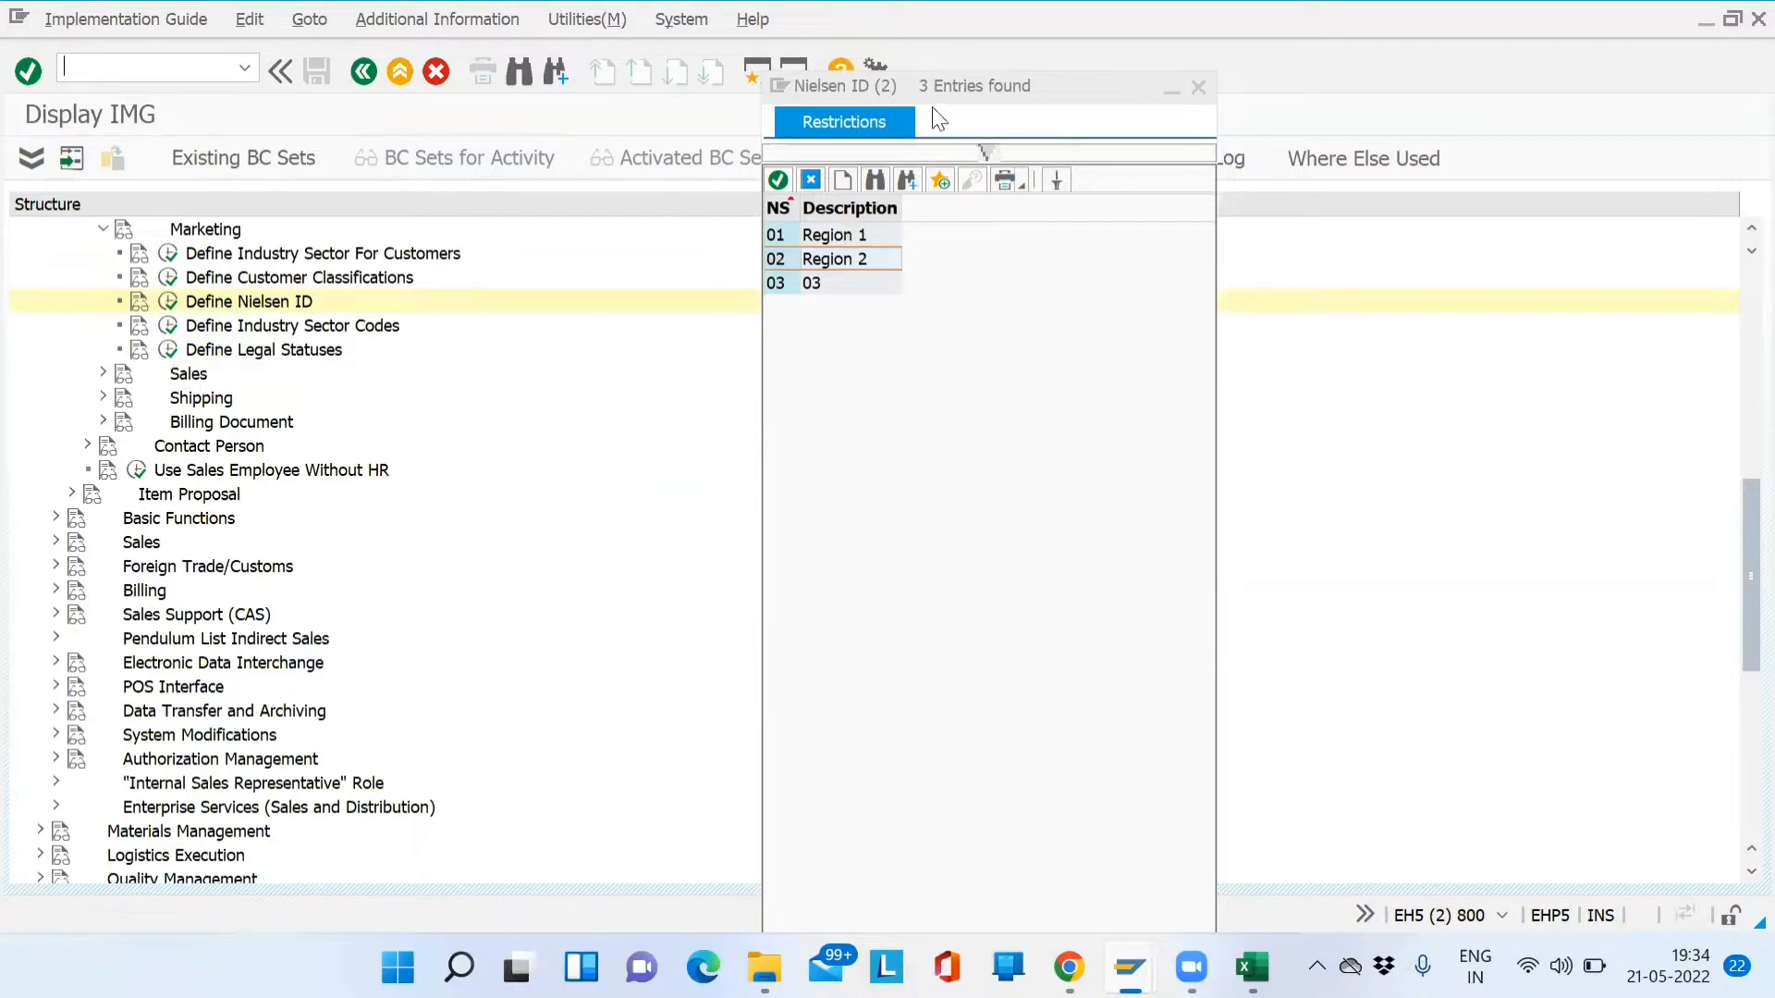
Execute Define Nielsen ID in the IMG under Sales and Distribution, Master Data, Business Partners, Customers, Marketing
drag(976, 92, 1102, 381)
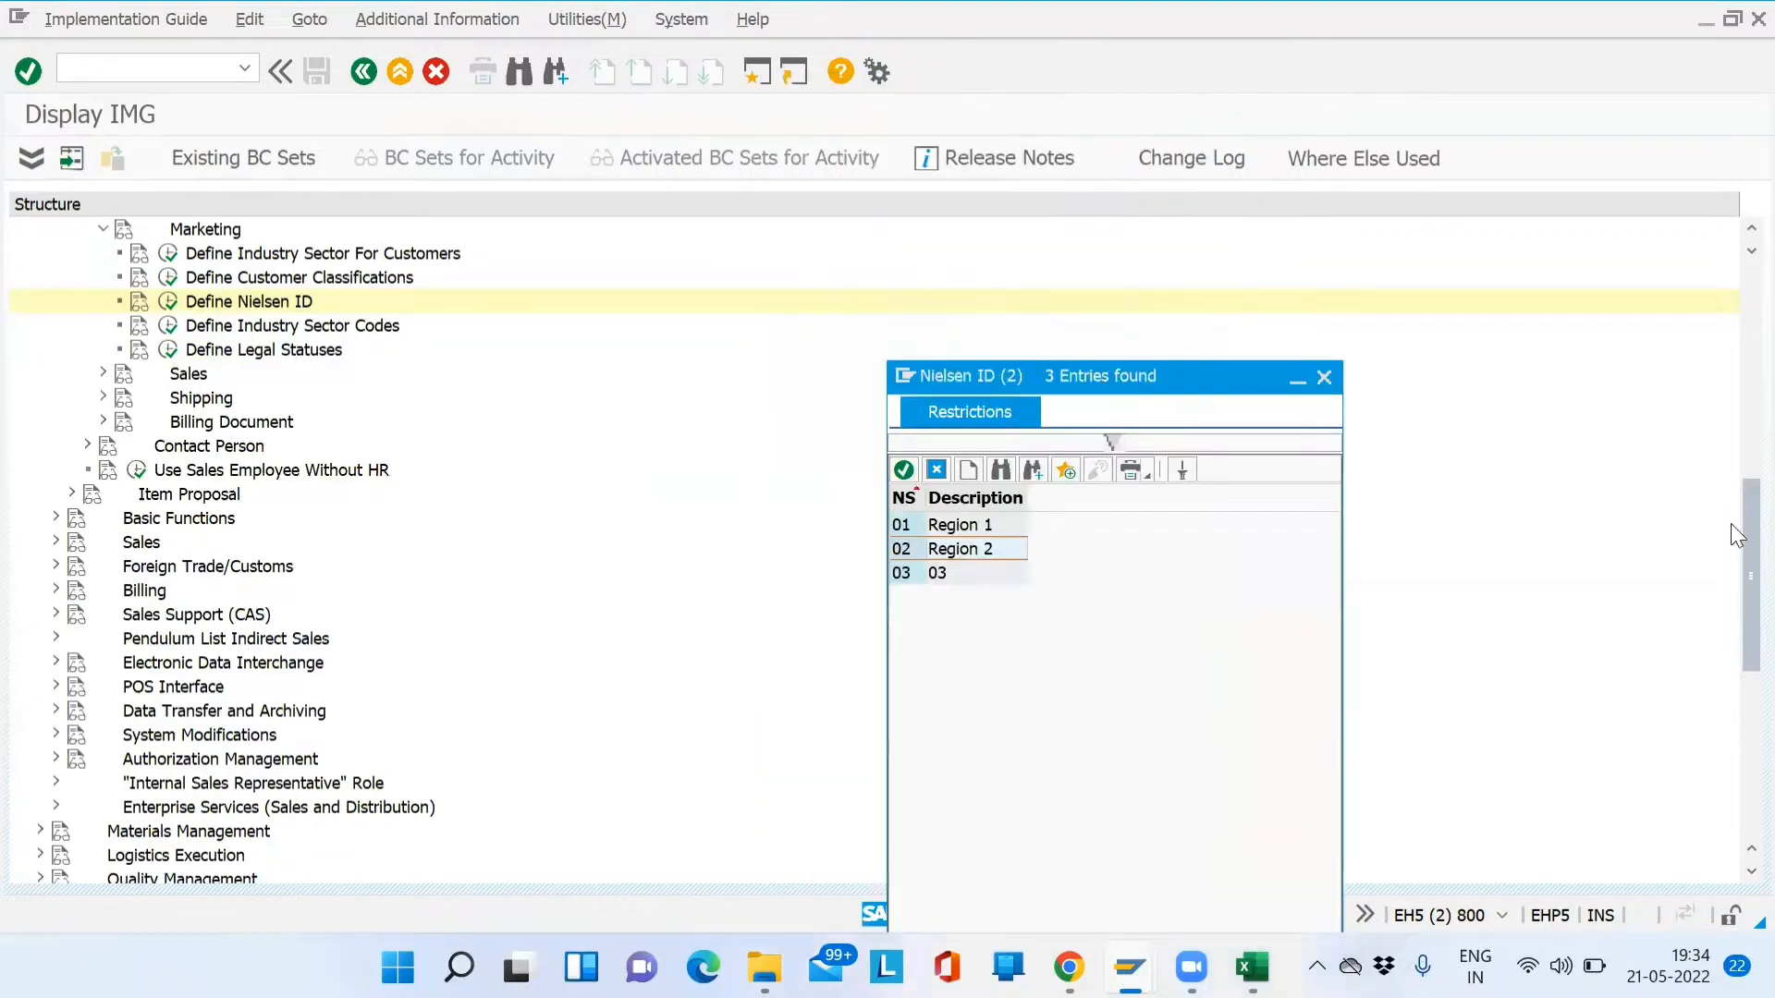
drag(1730, 530, 1731, 455)
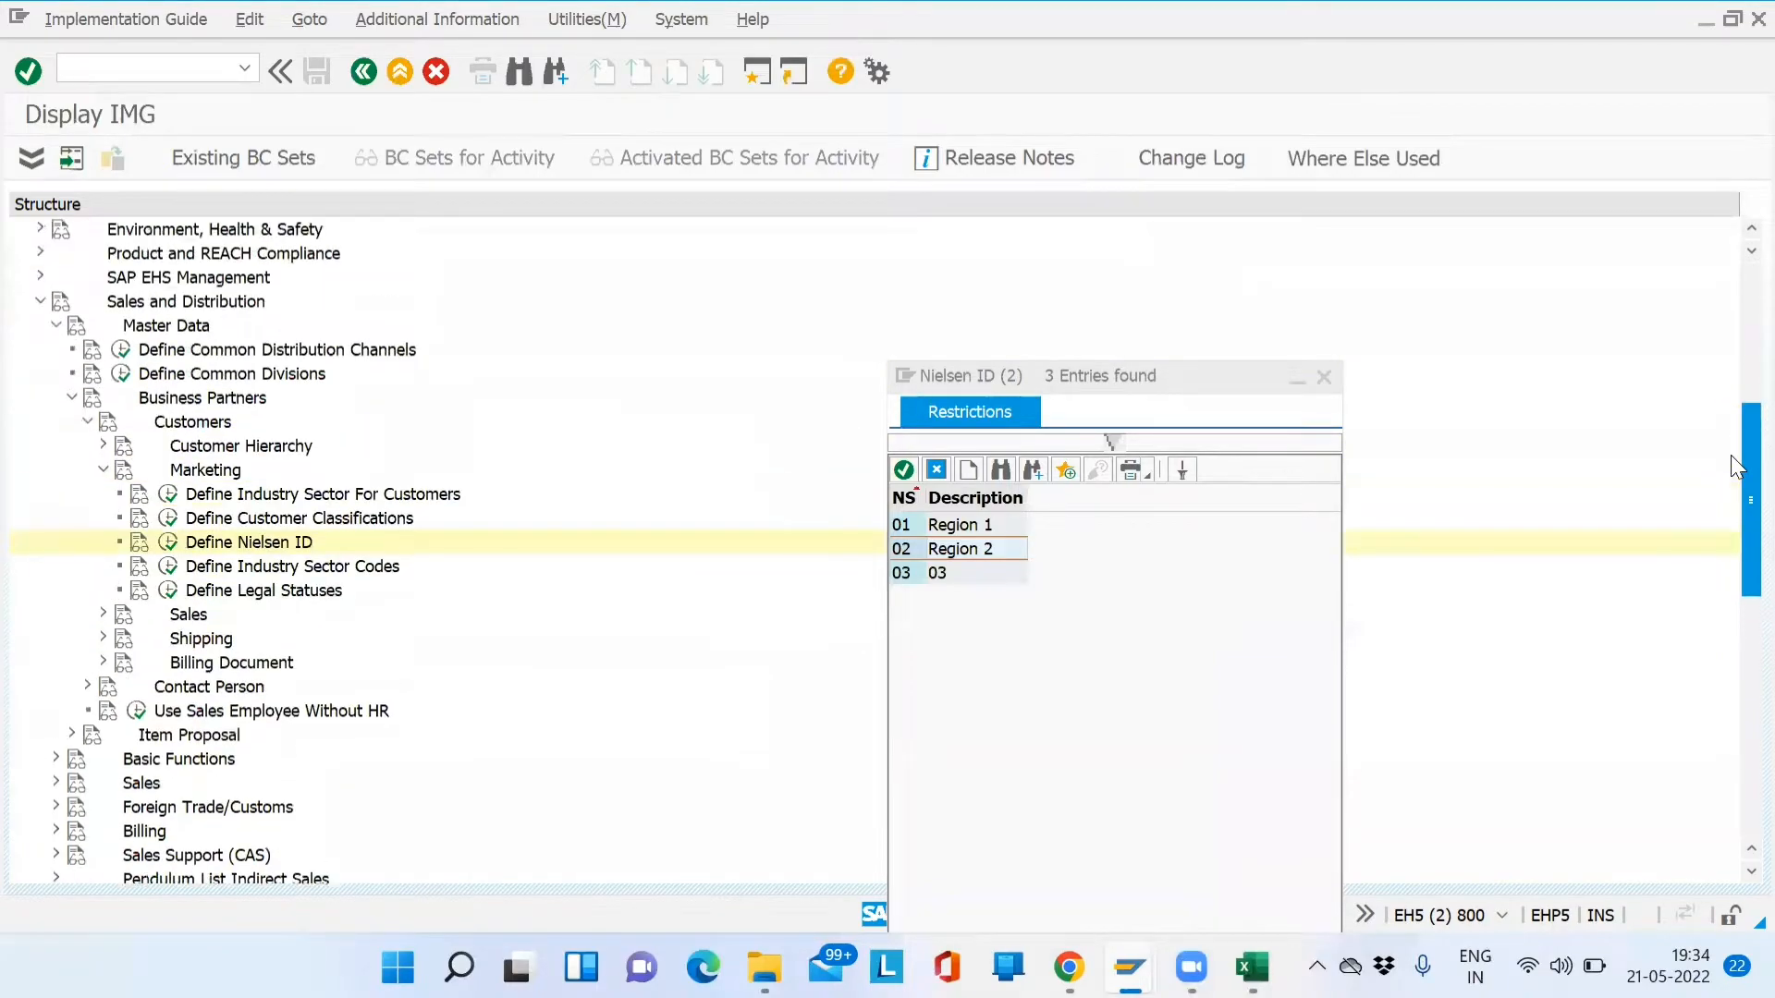
click(204, 305)
click(189, 329)
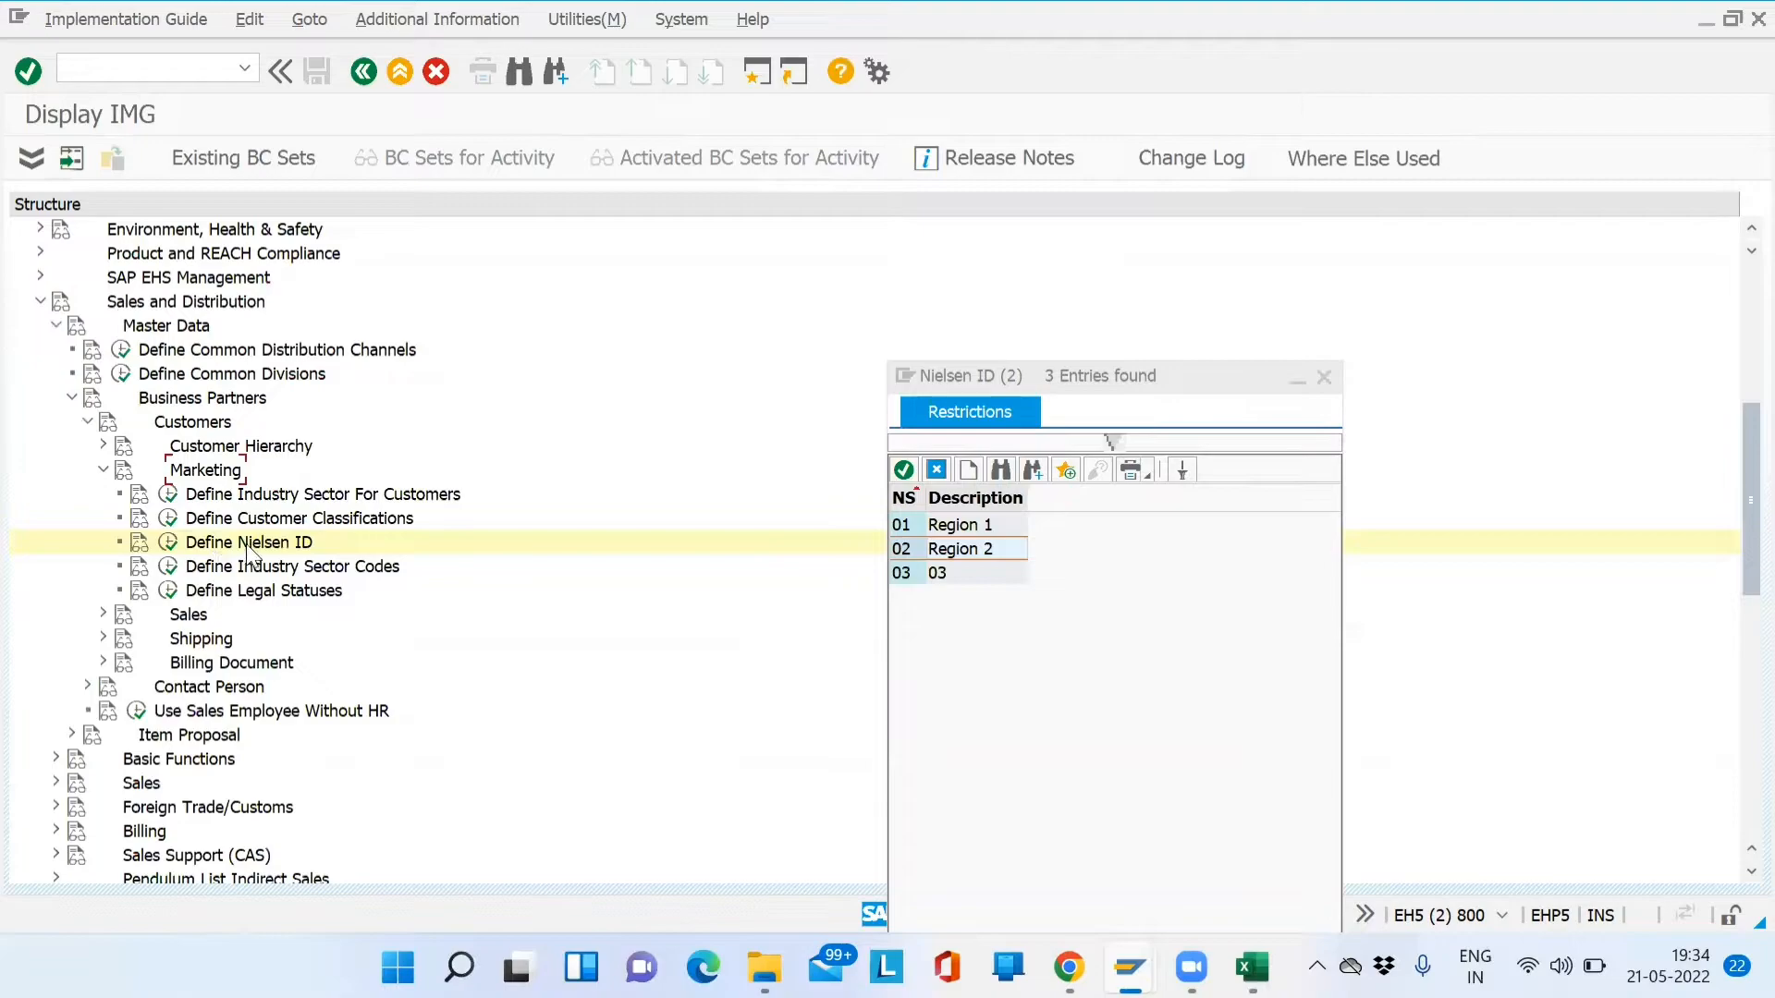
click(170, 544)
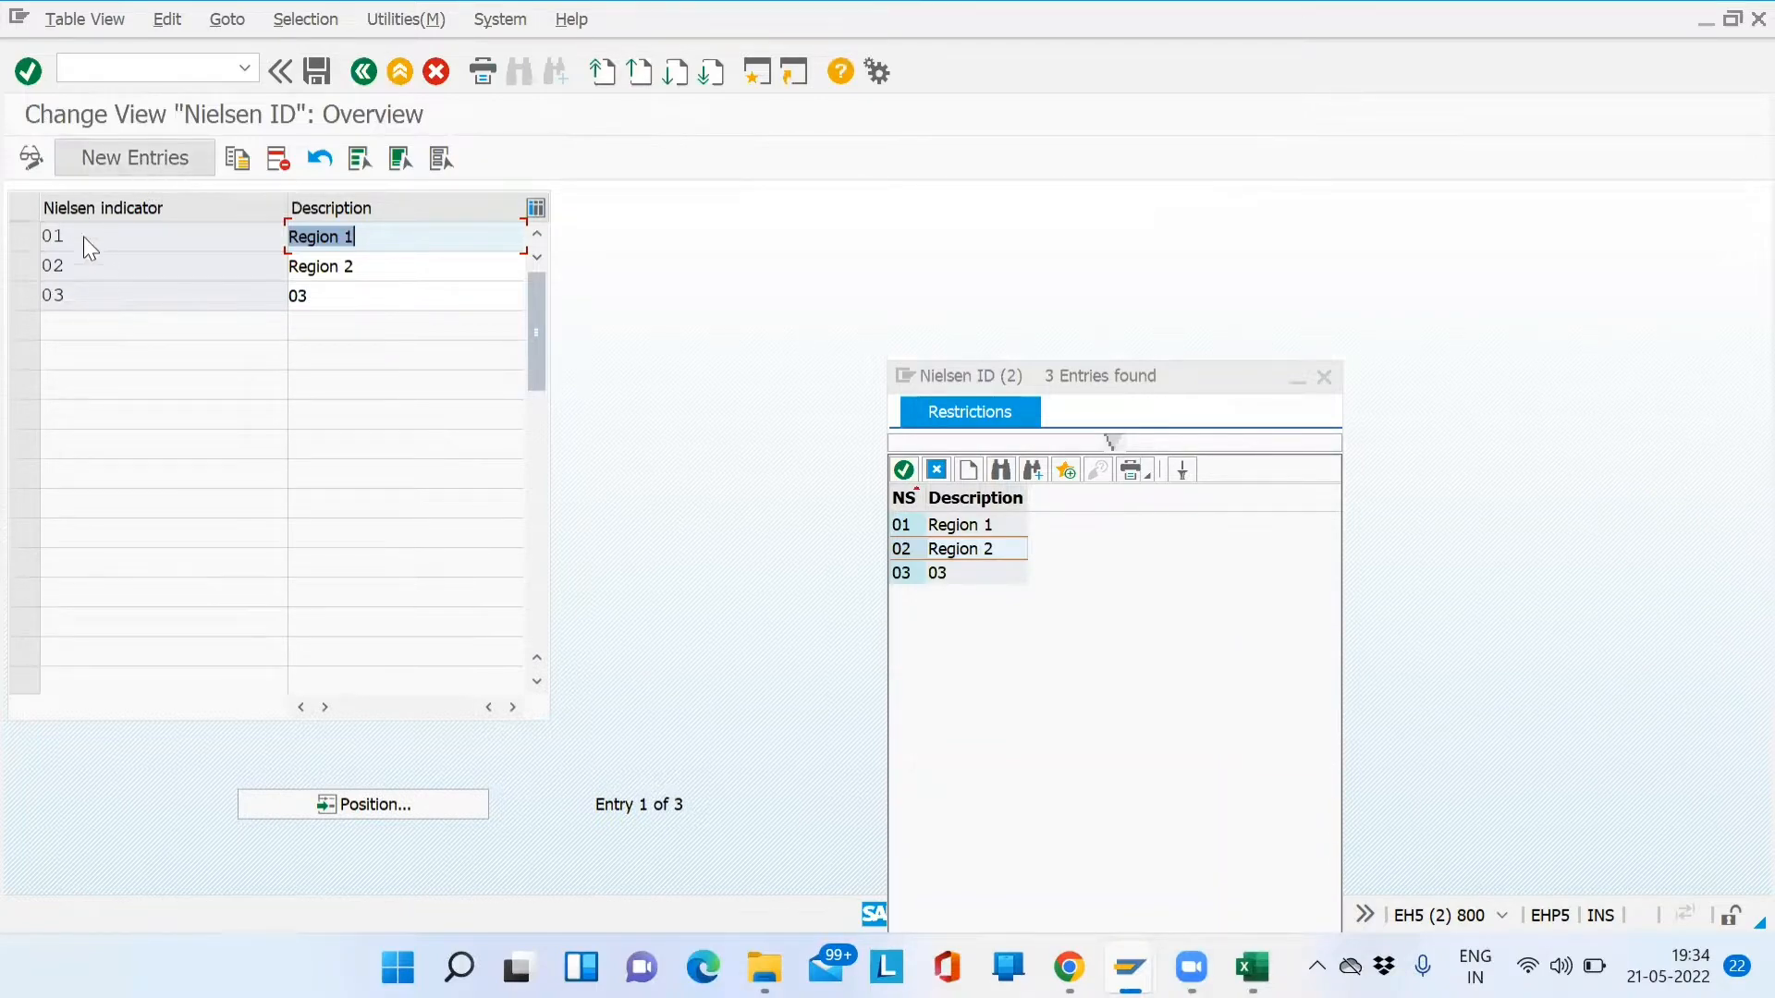
Copy the Nielsen ID entry 02 (Region 2) and give the copy the indicator SD
click(29, 262)
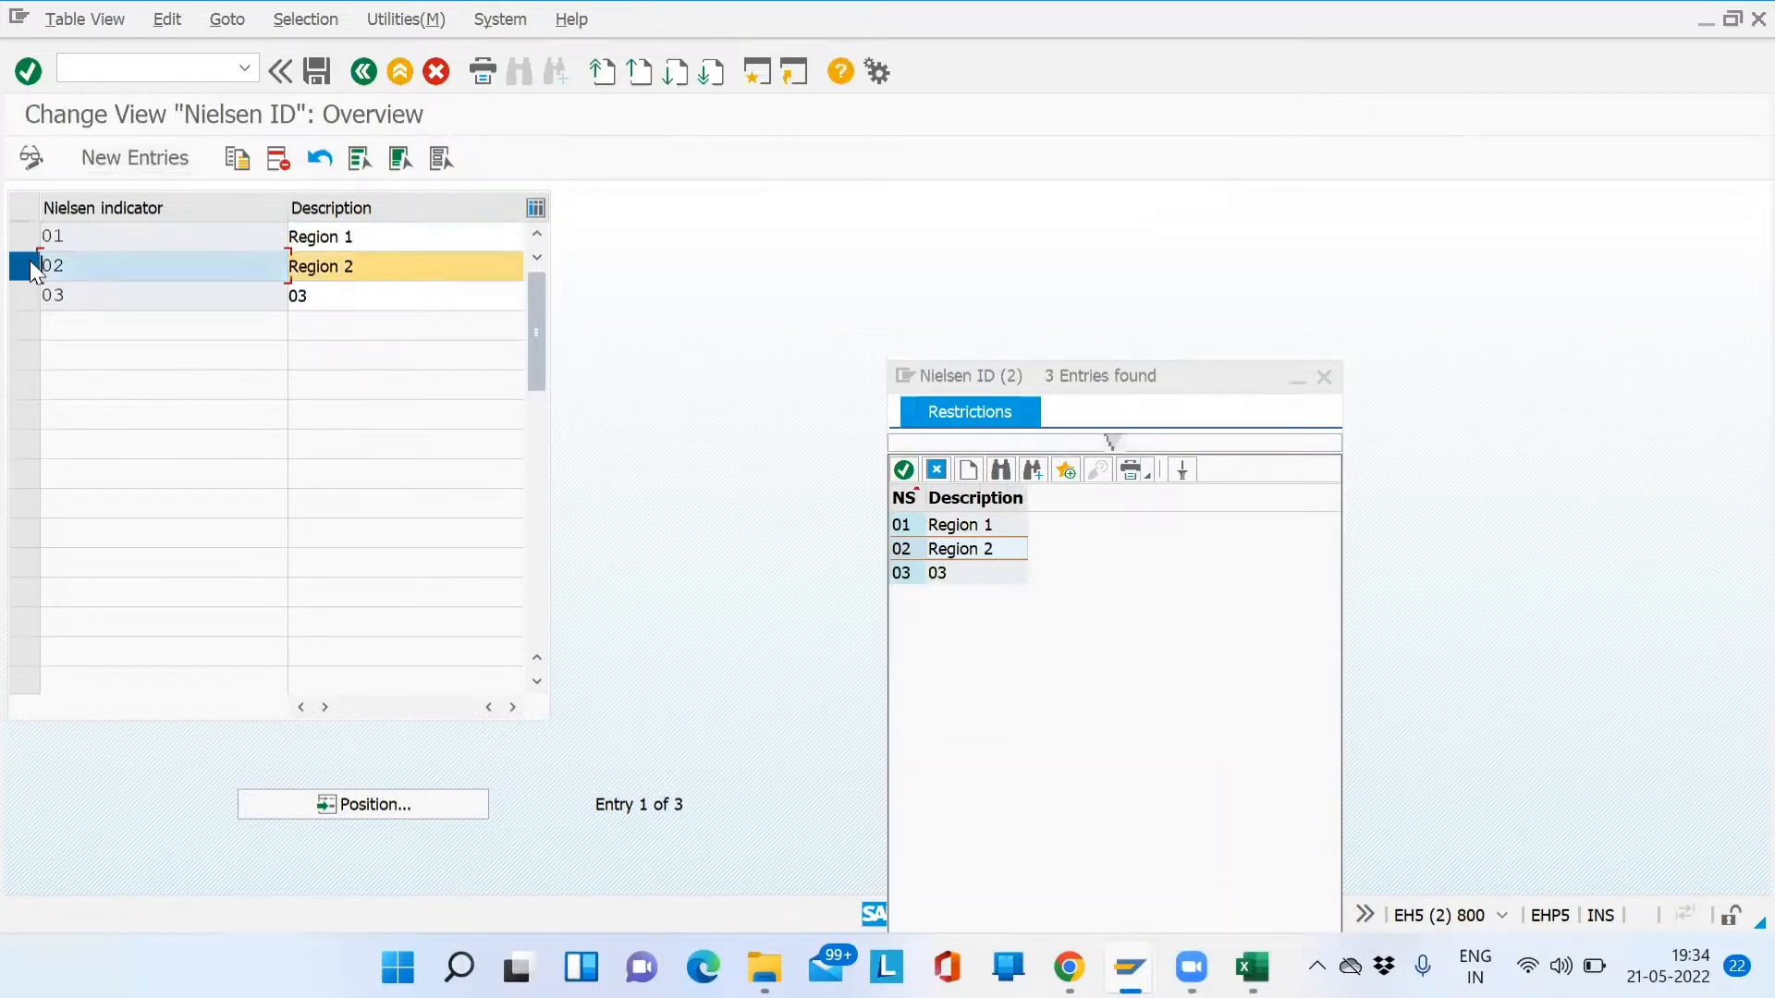
click(237, 161)
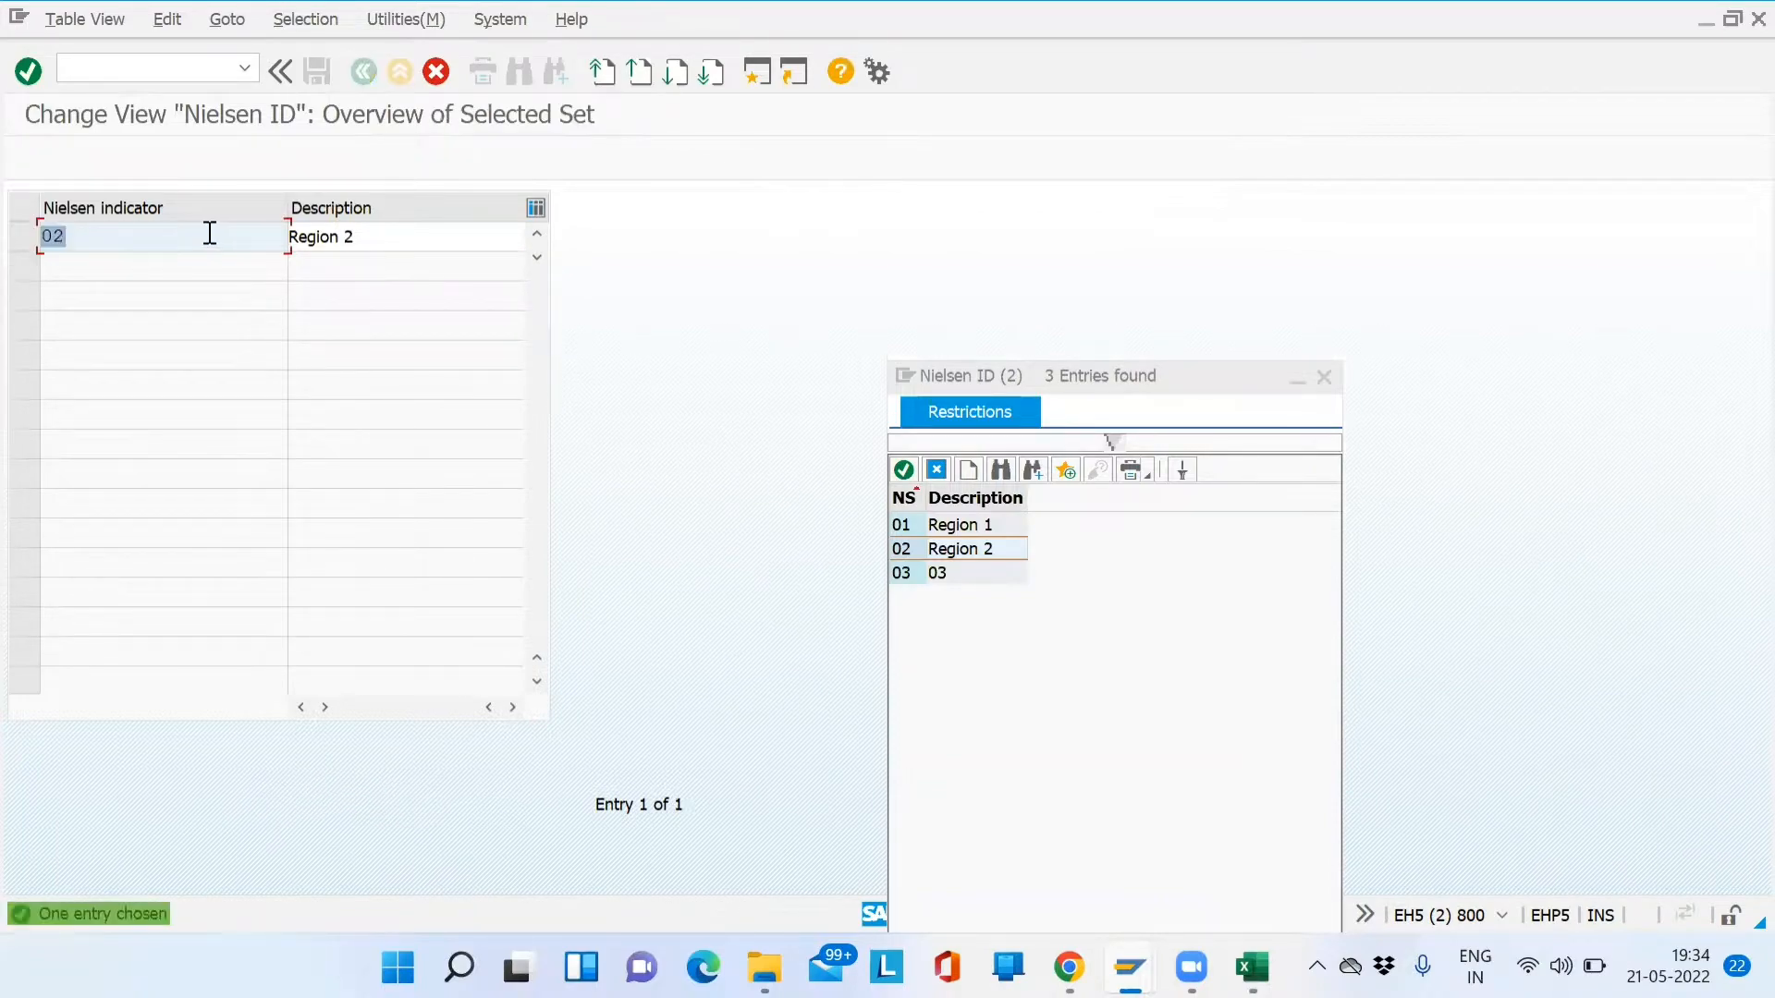
text(SD)
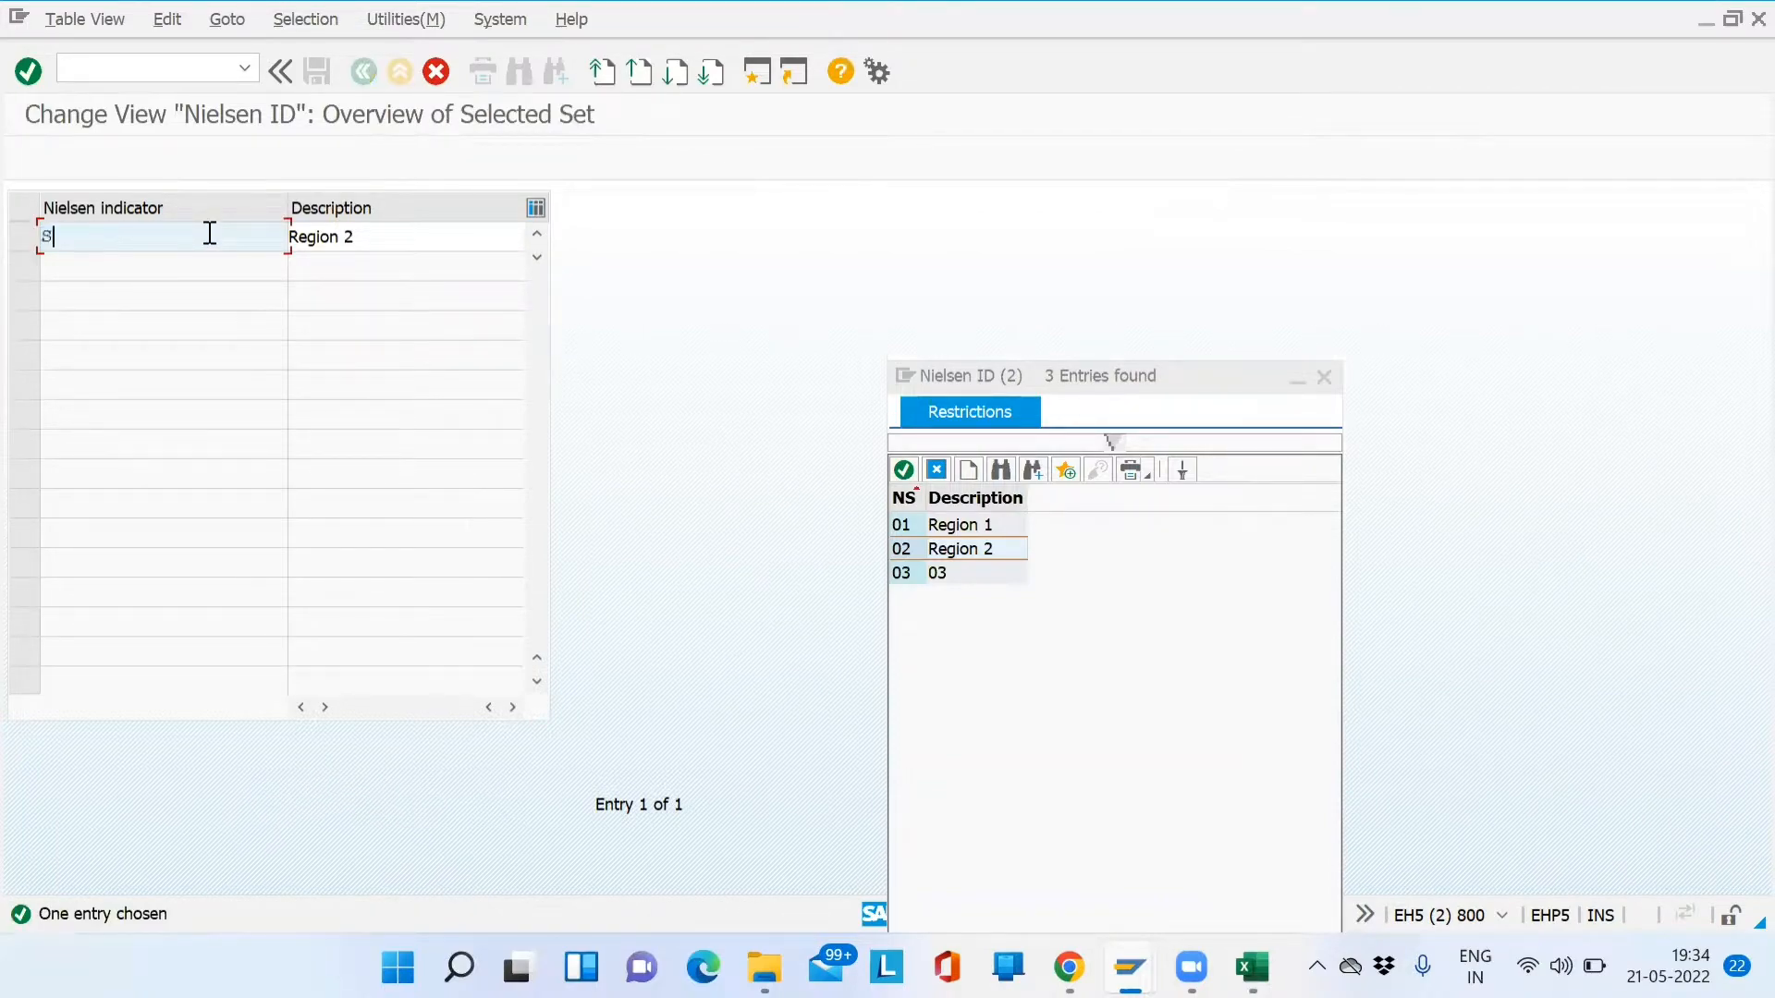
key(Tab)
Describe the copied Nielsen ID SD as "Pune region" and save it in customizing request EH5K900366
key(BackSpace)
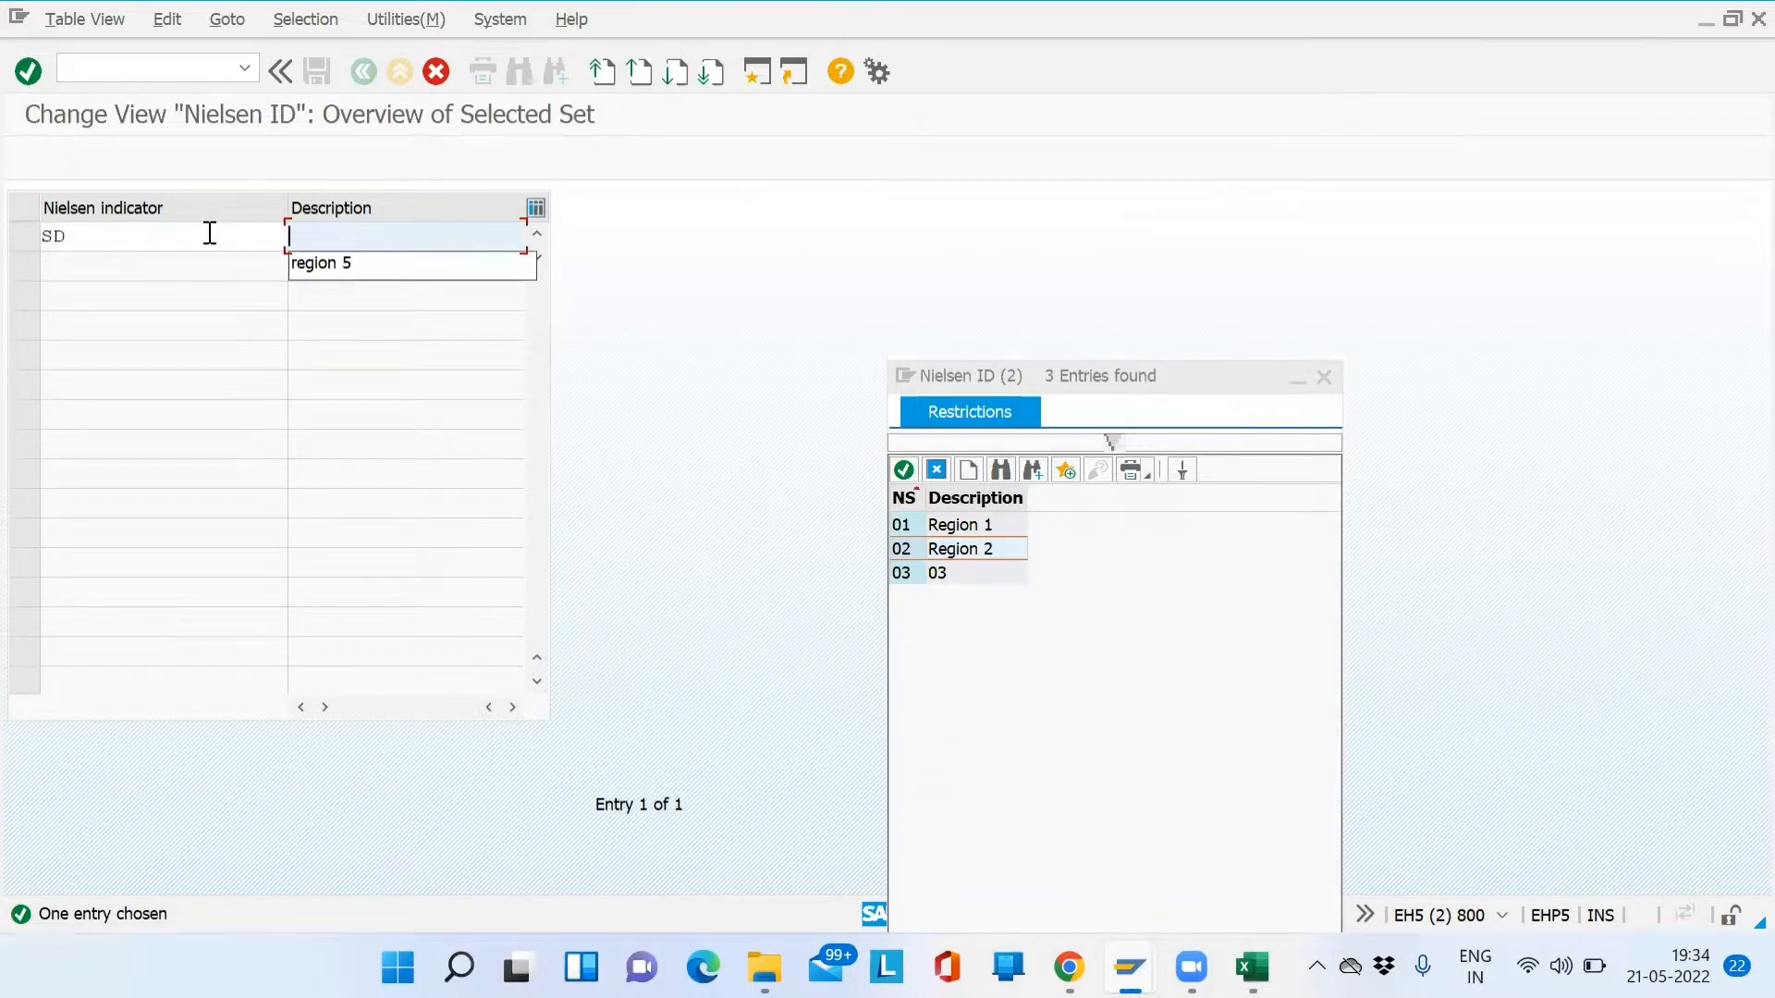
text(South re)
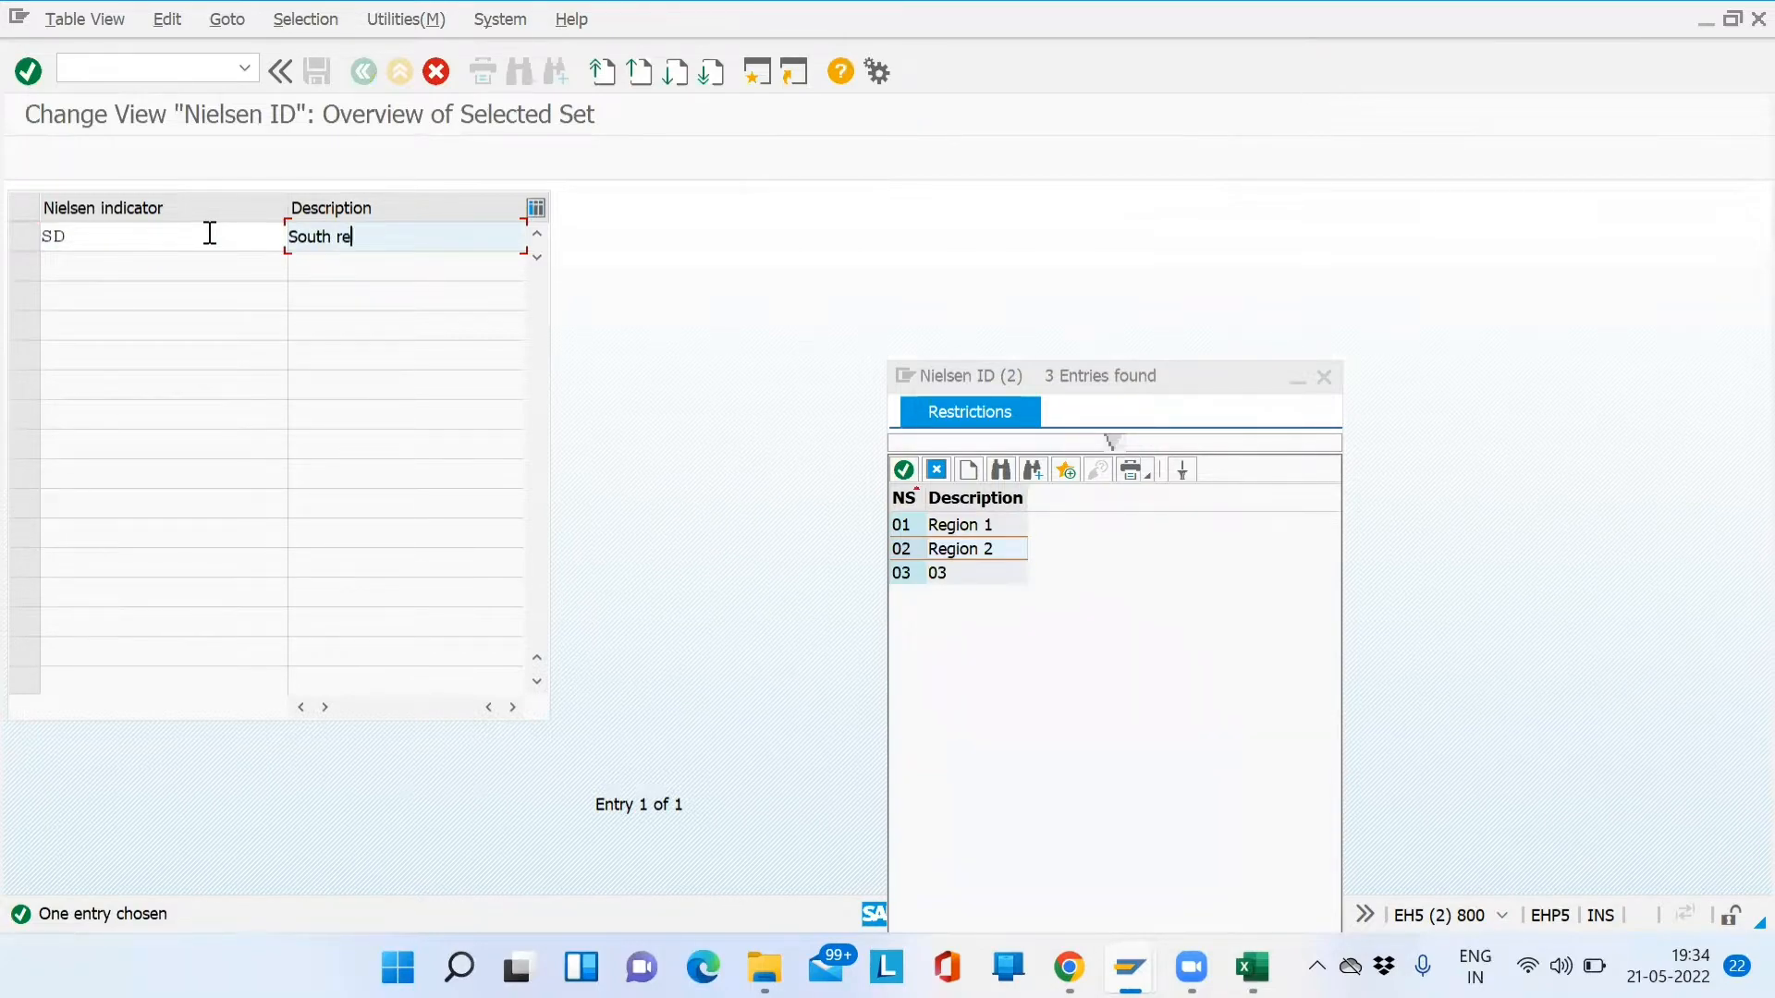
text(gion)
key(BackSpace)
key(BackSpace)
key(BackSpace)
key(BackSpace)
key(BackSpace)
text(Pune)
key(Return)
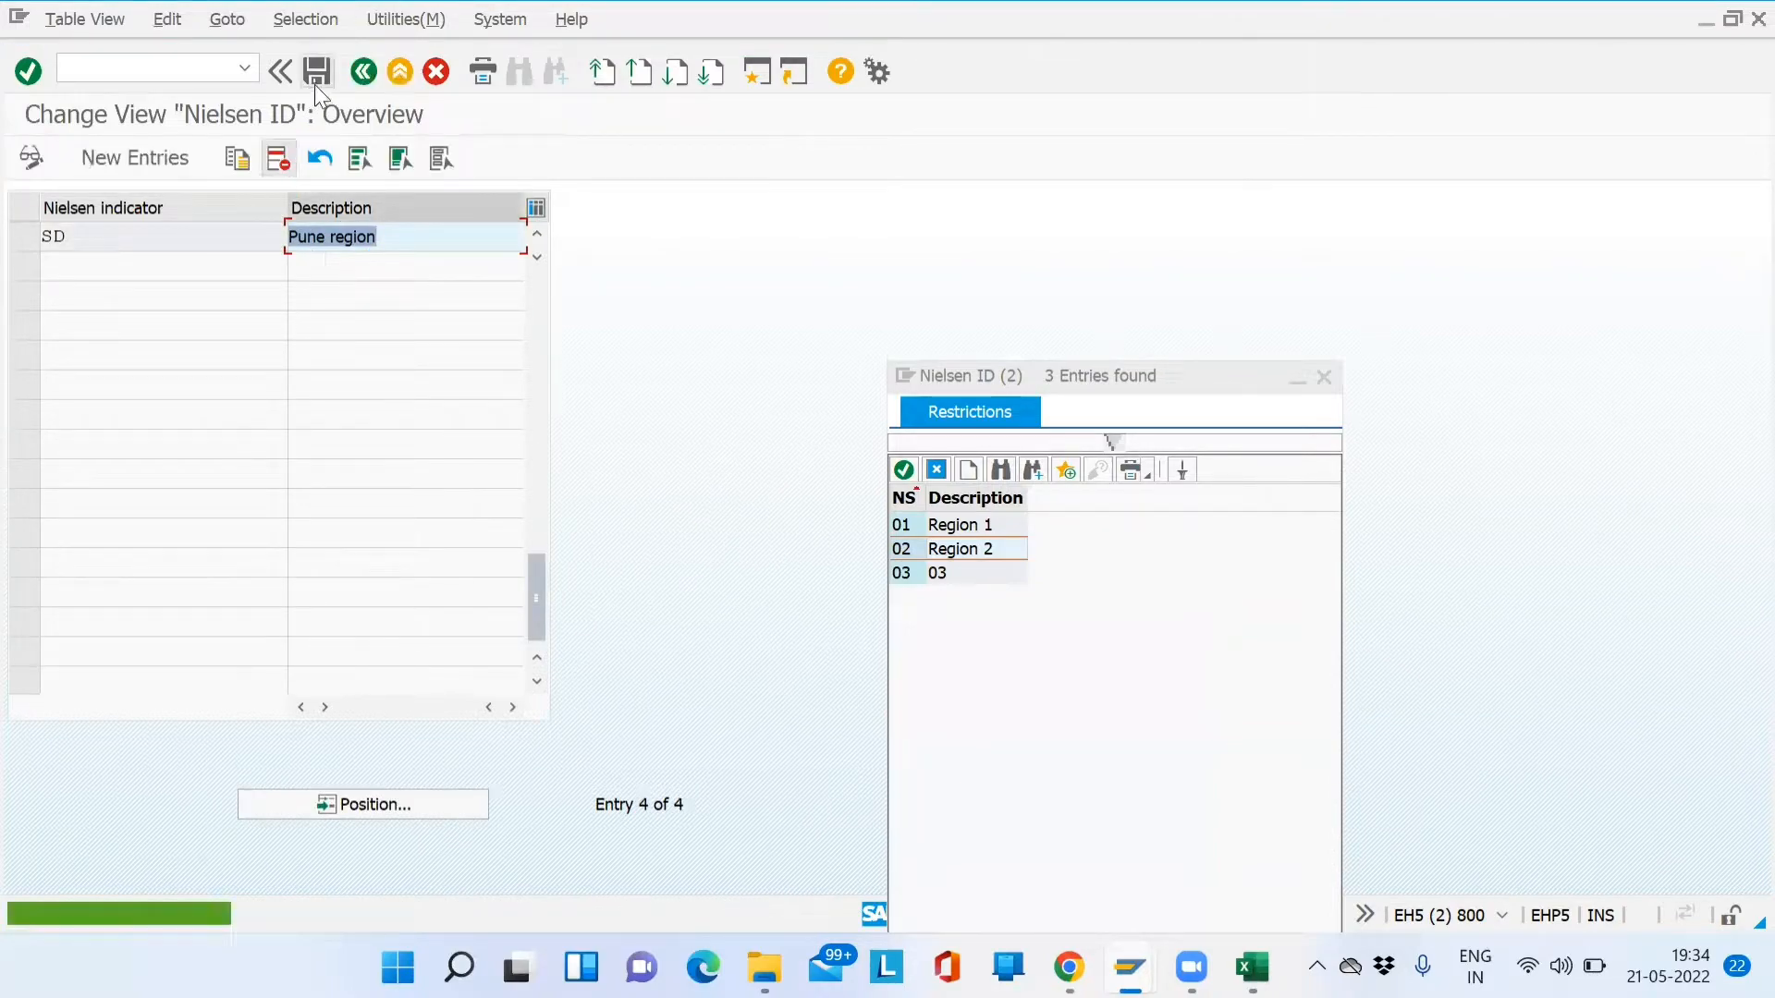
click(316, 74)
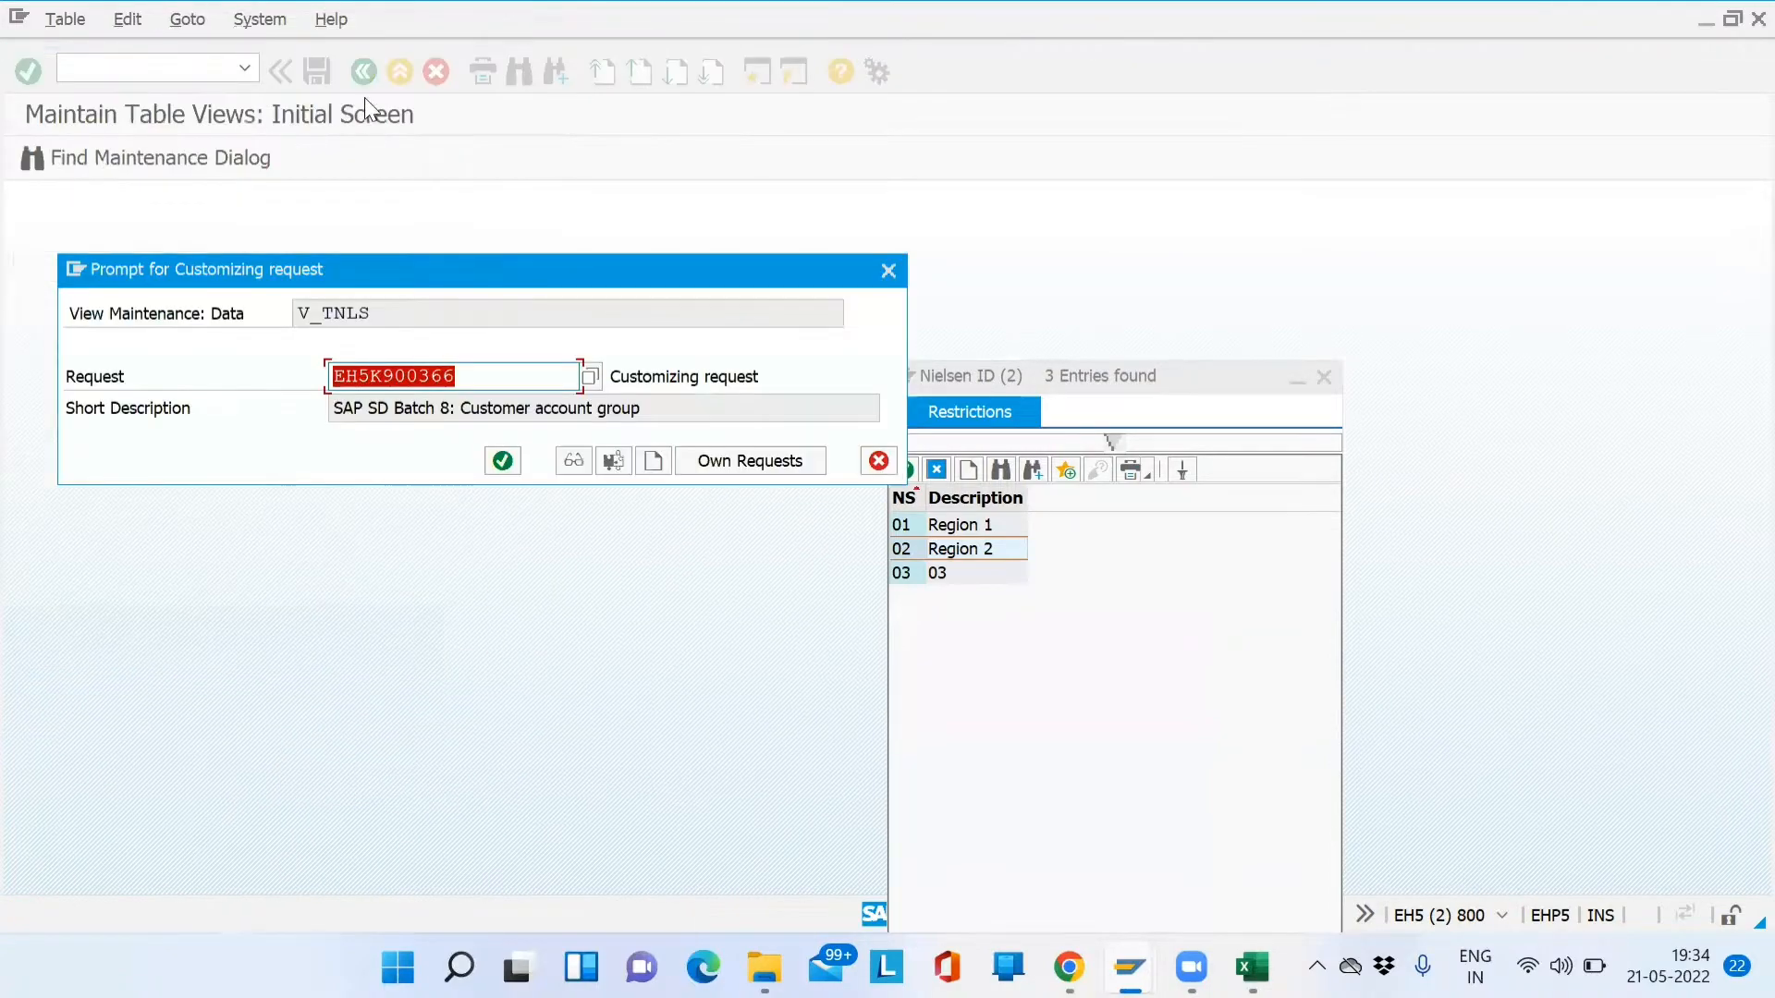
click(505, 462)
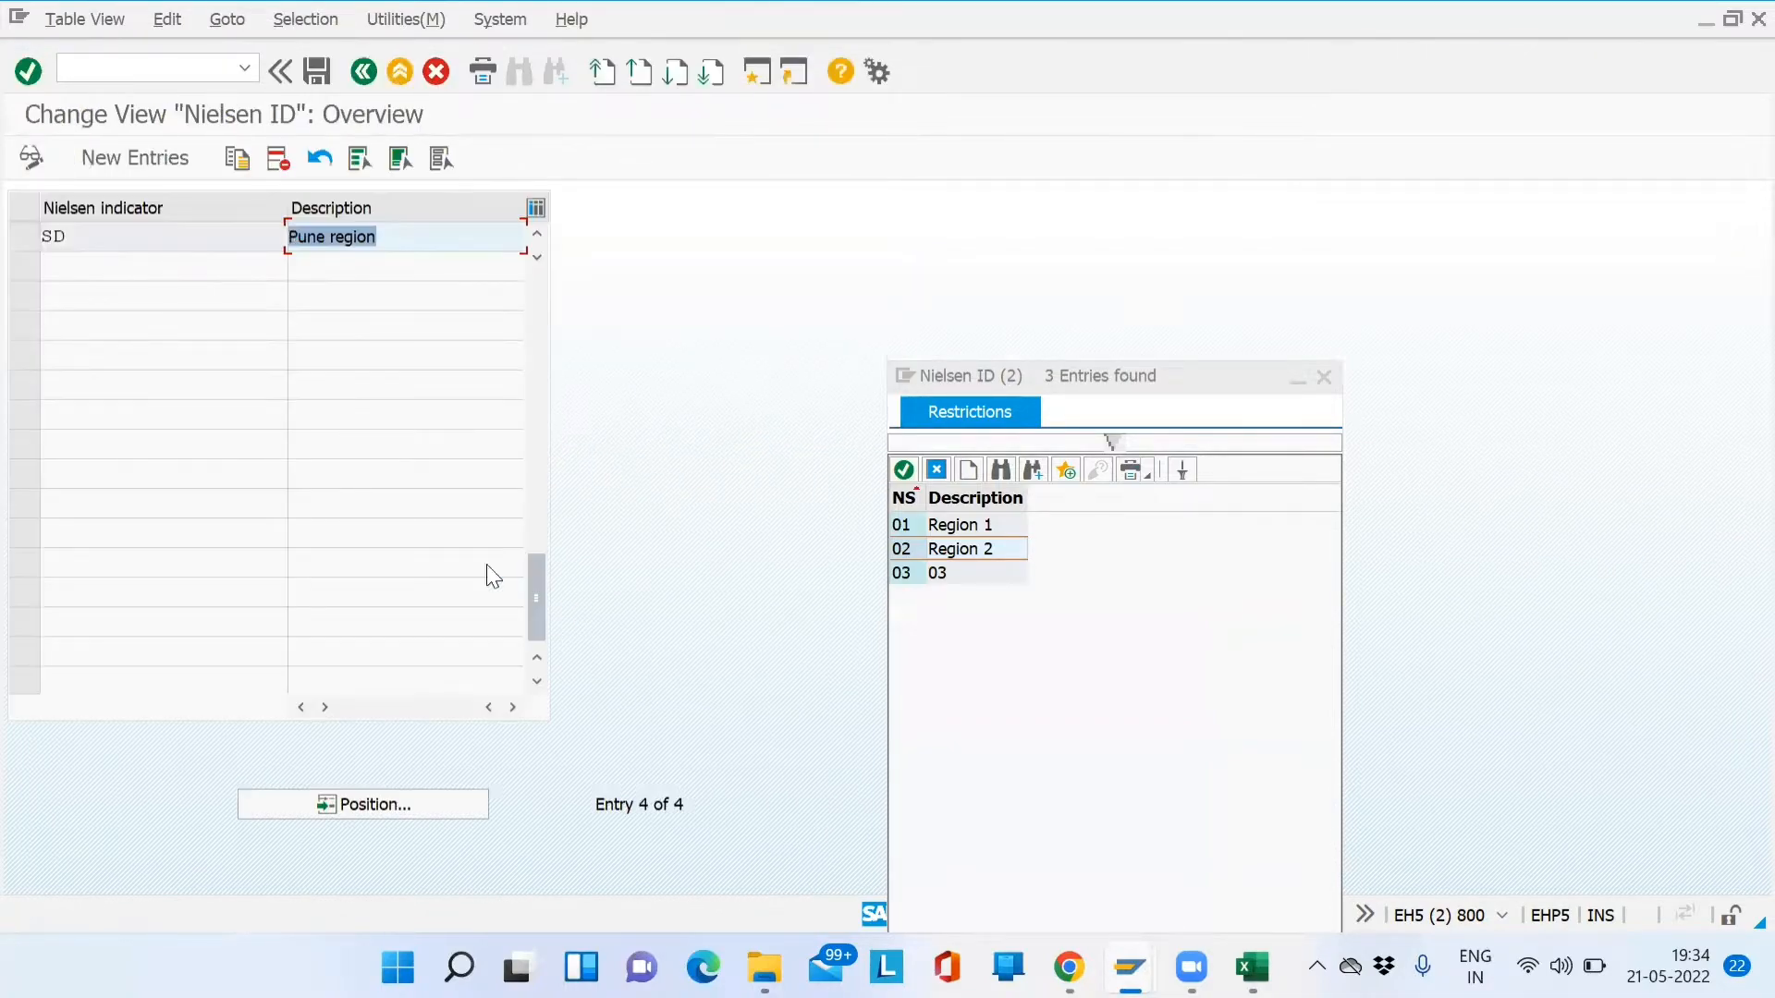
Return to the customer's marketing data and set the Nielsen ID to SD (Pune region)
click(363, 73)
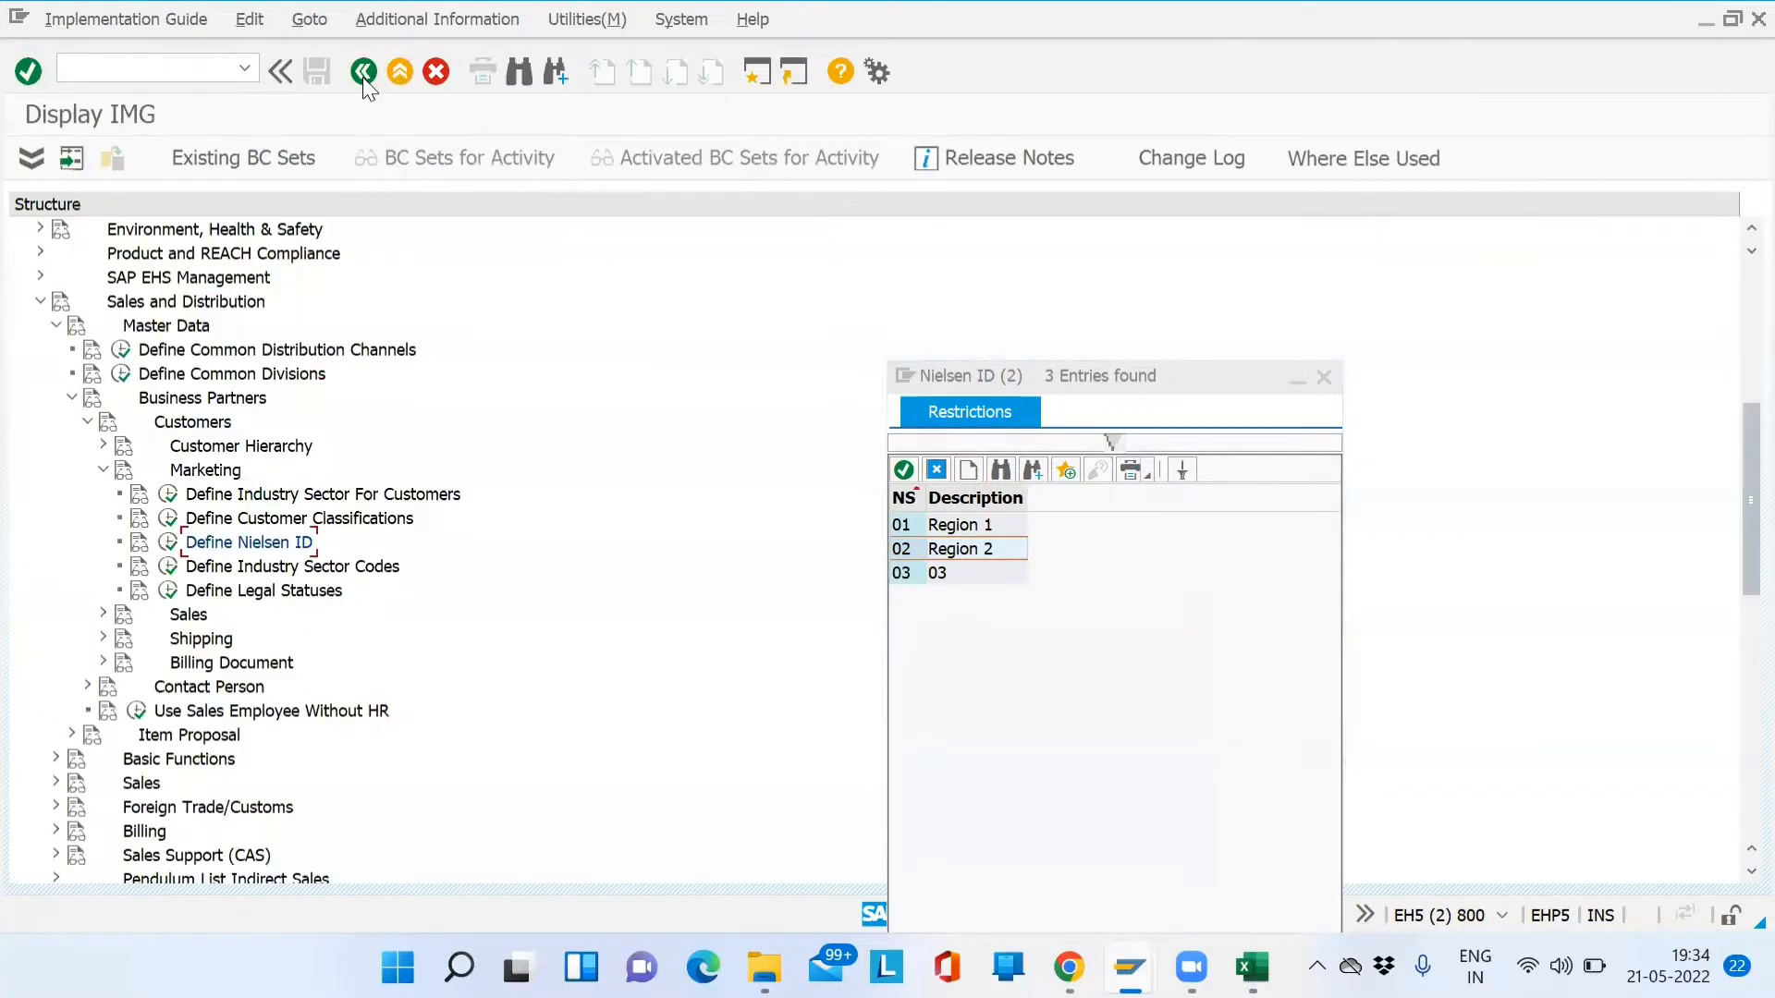
click(364, 72)
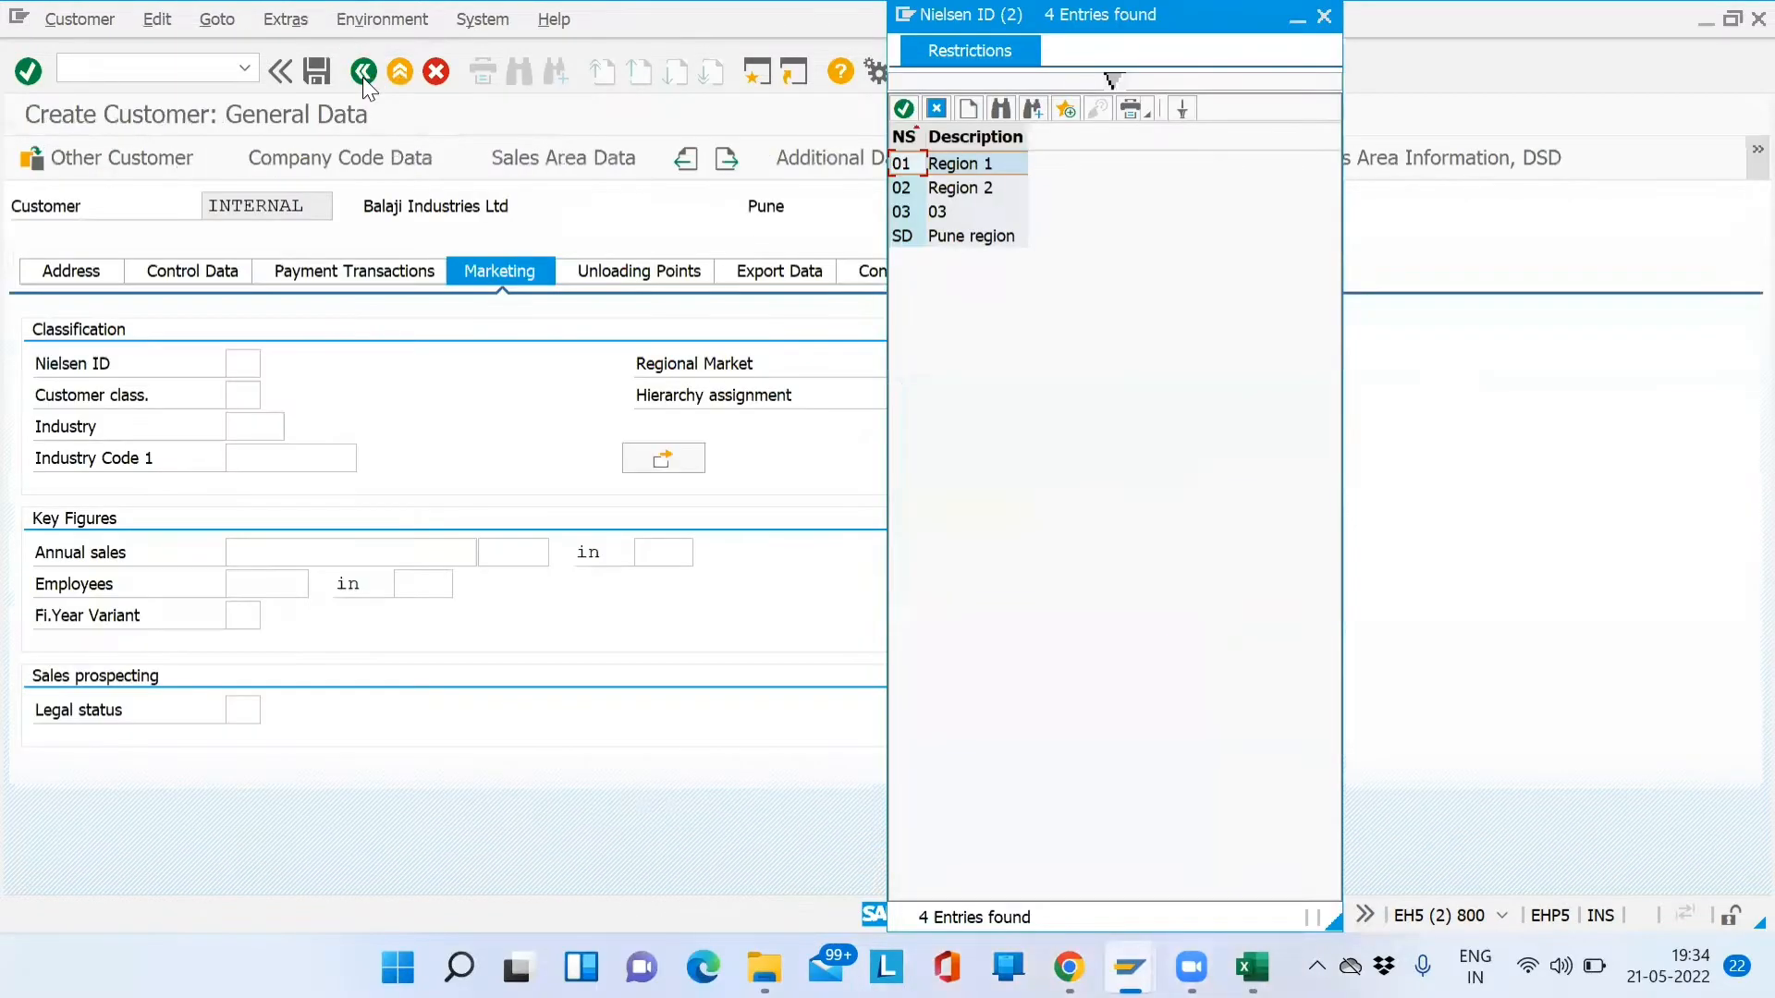
click(942, 241)
double_click(966, 243)
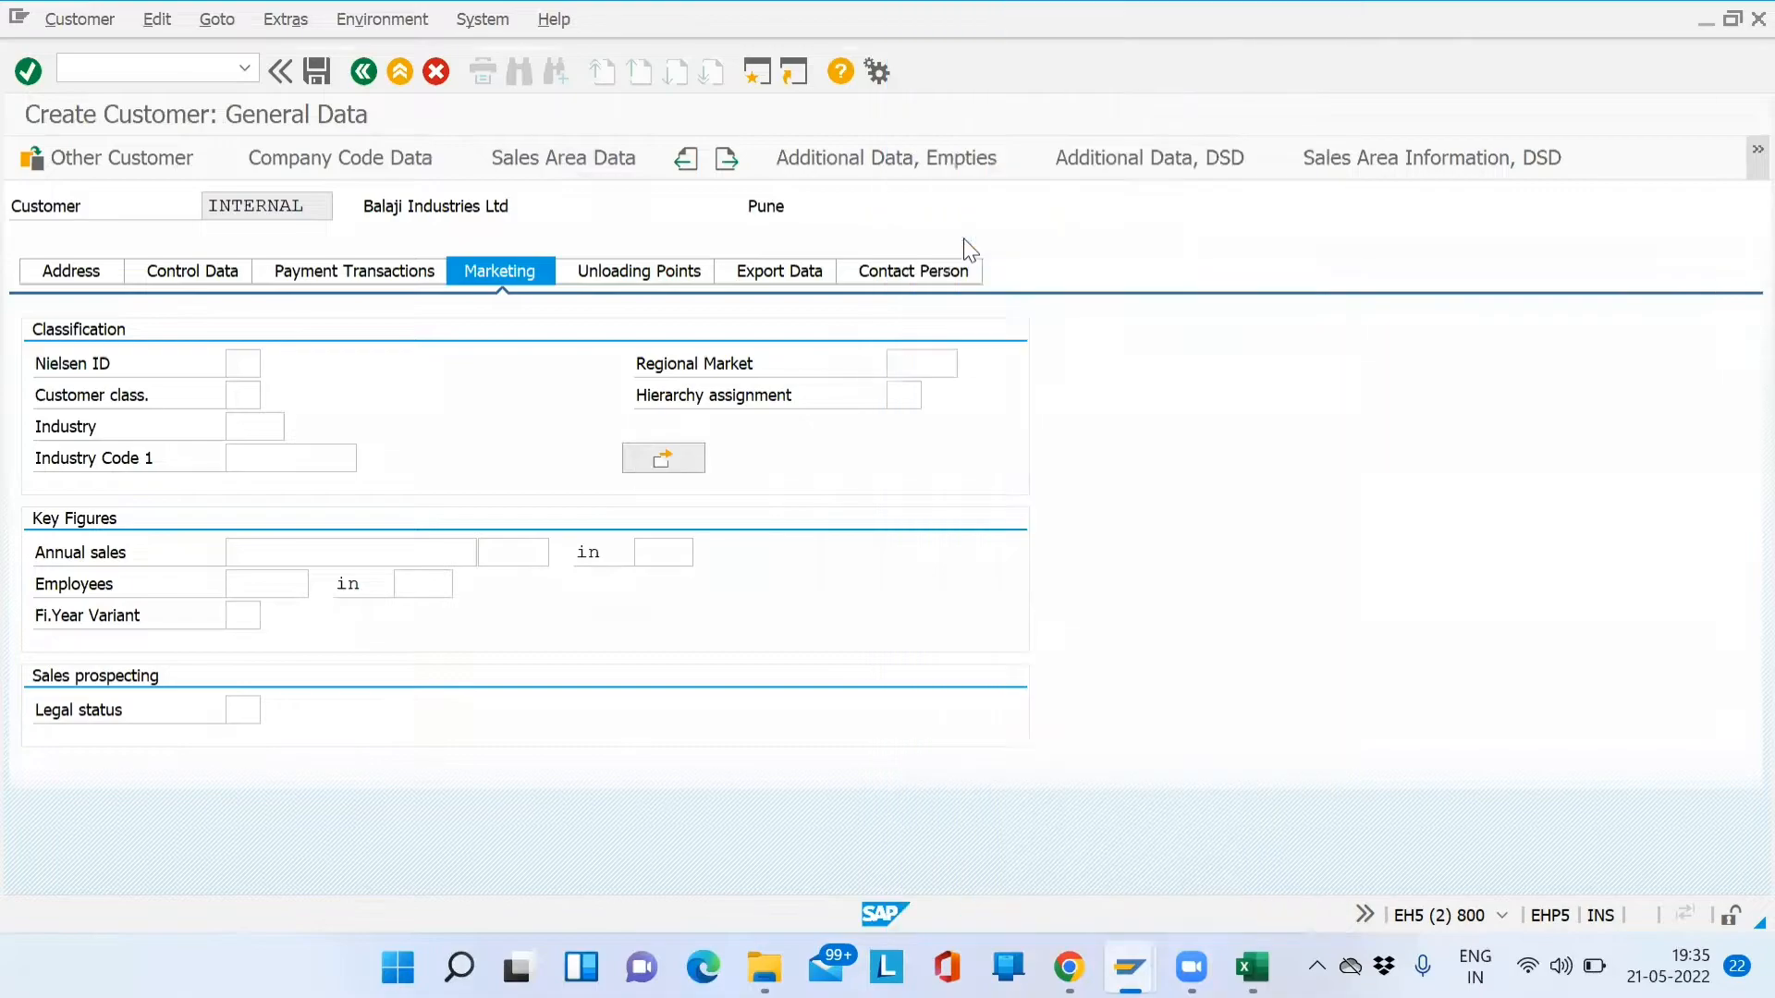
Set the customer classification to 02 (Btw. 0,5 - 1,5 mill.) from the possible classifications
click(246, 397)
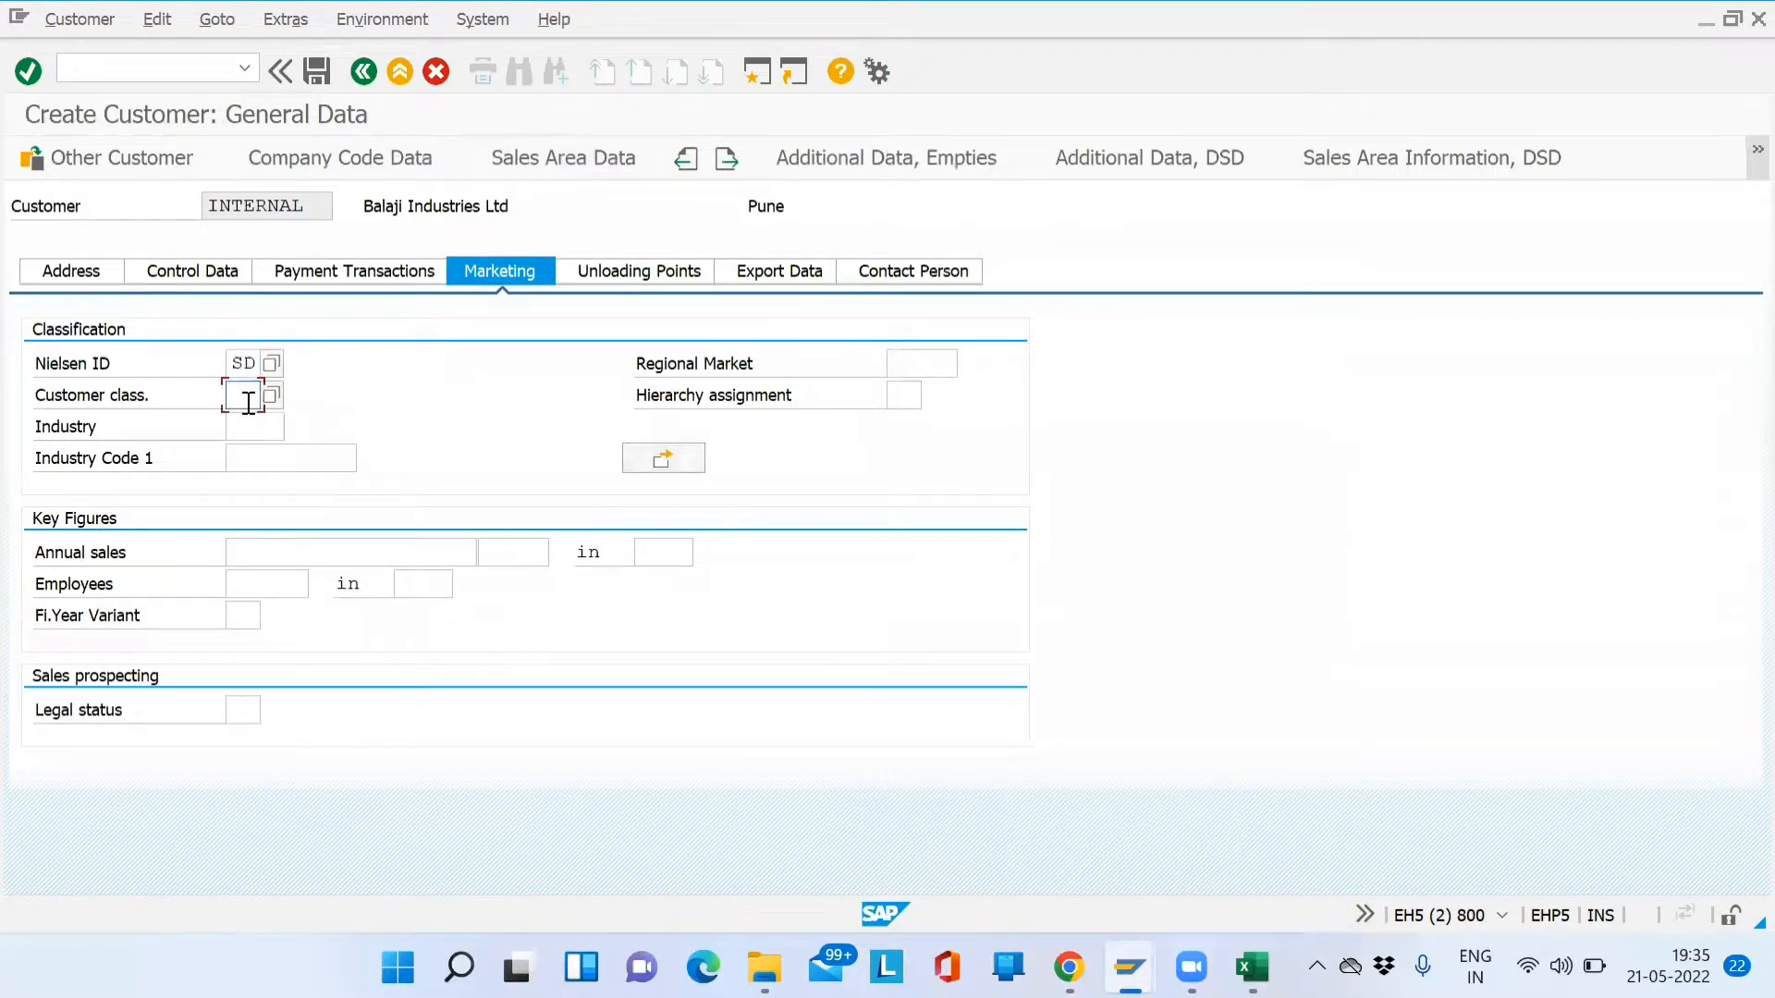
click(270, 397)
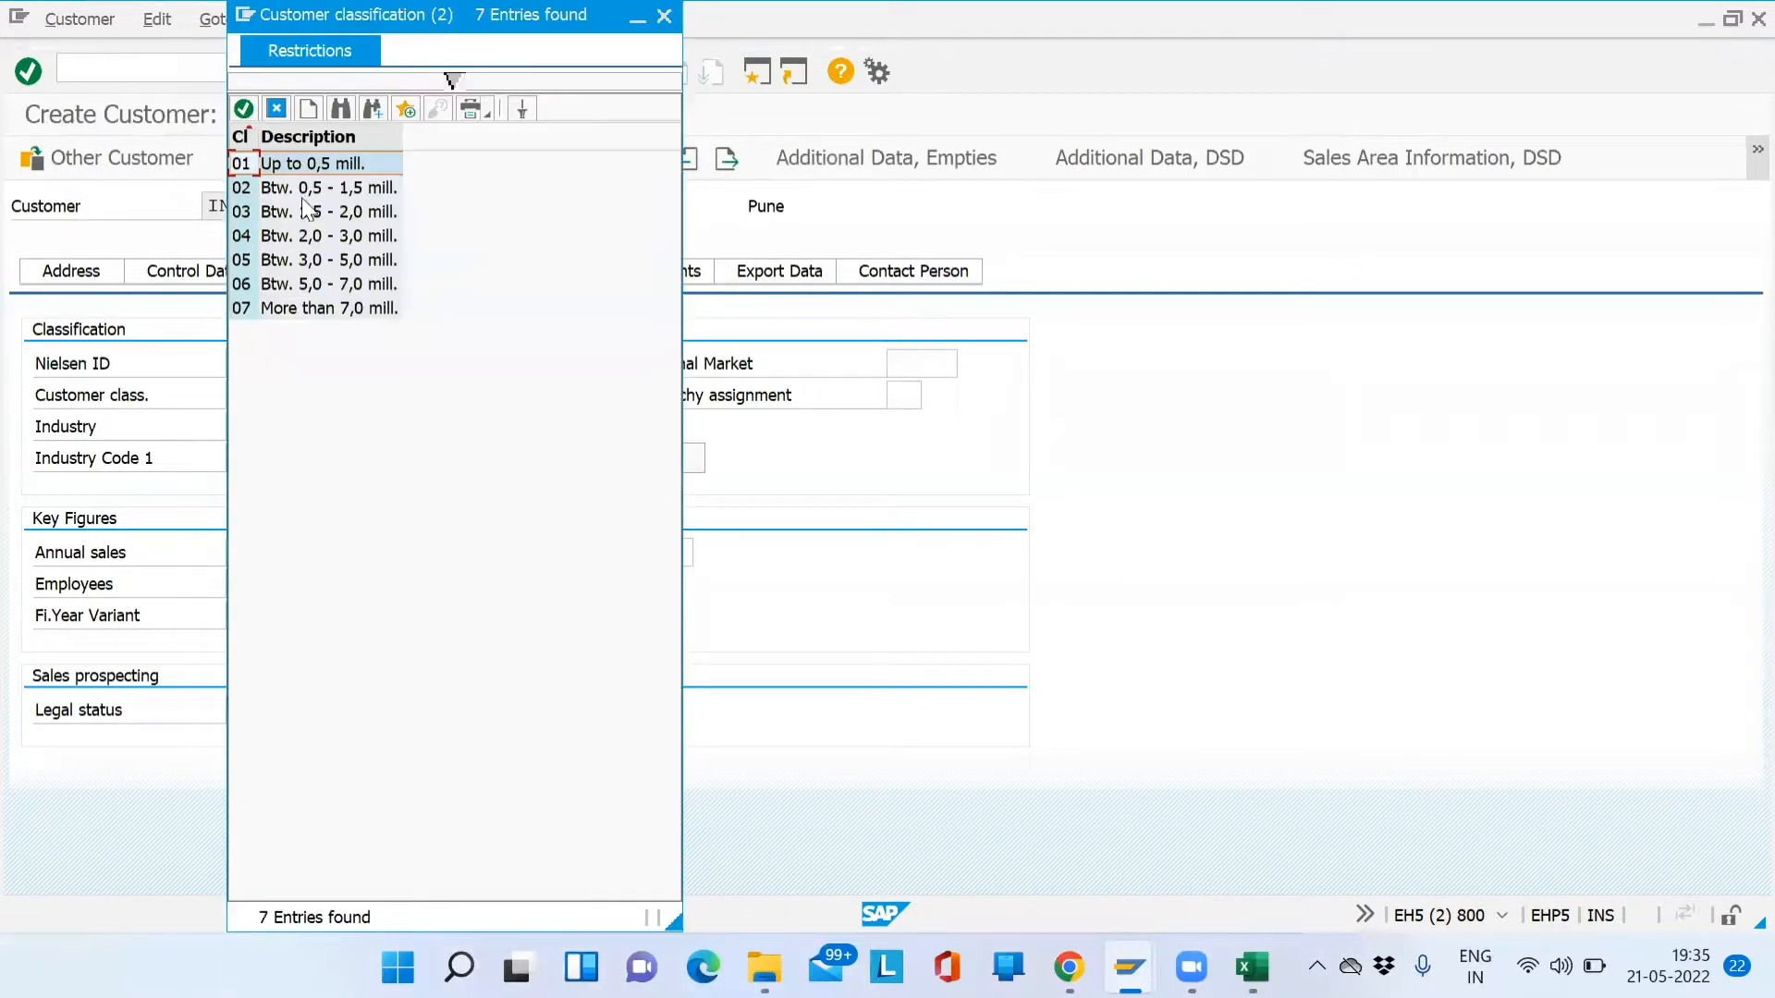
click(320, 168)
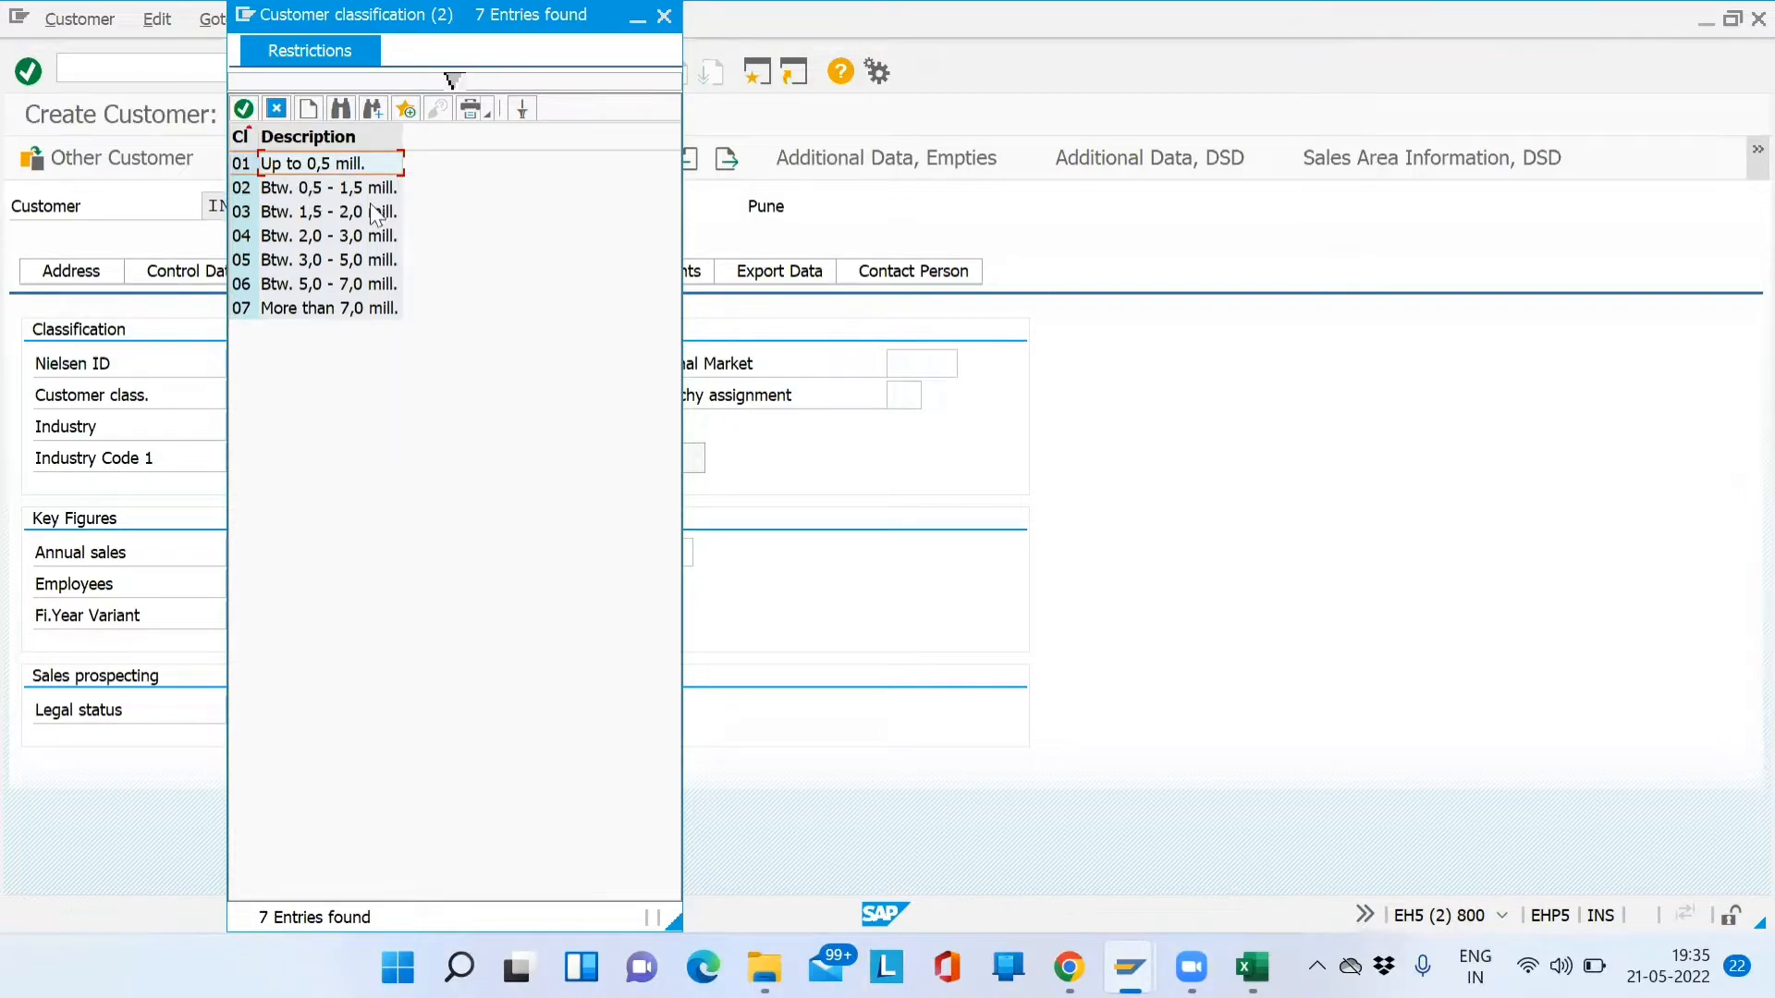
click(302, 217)
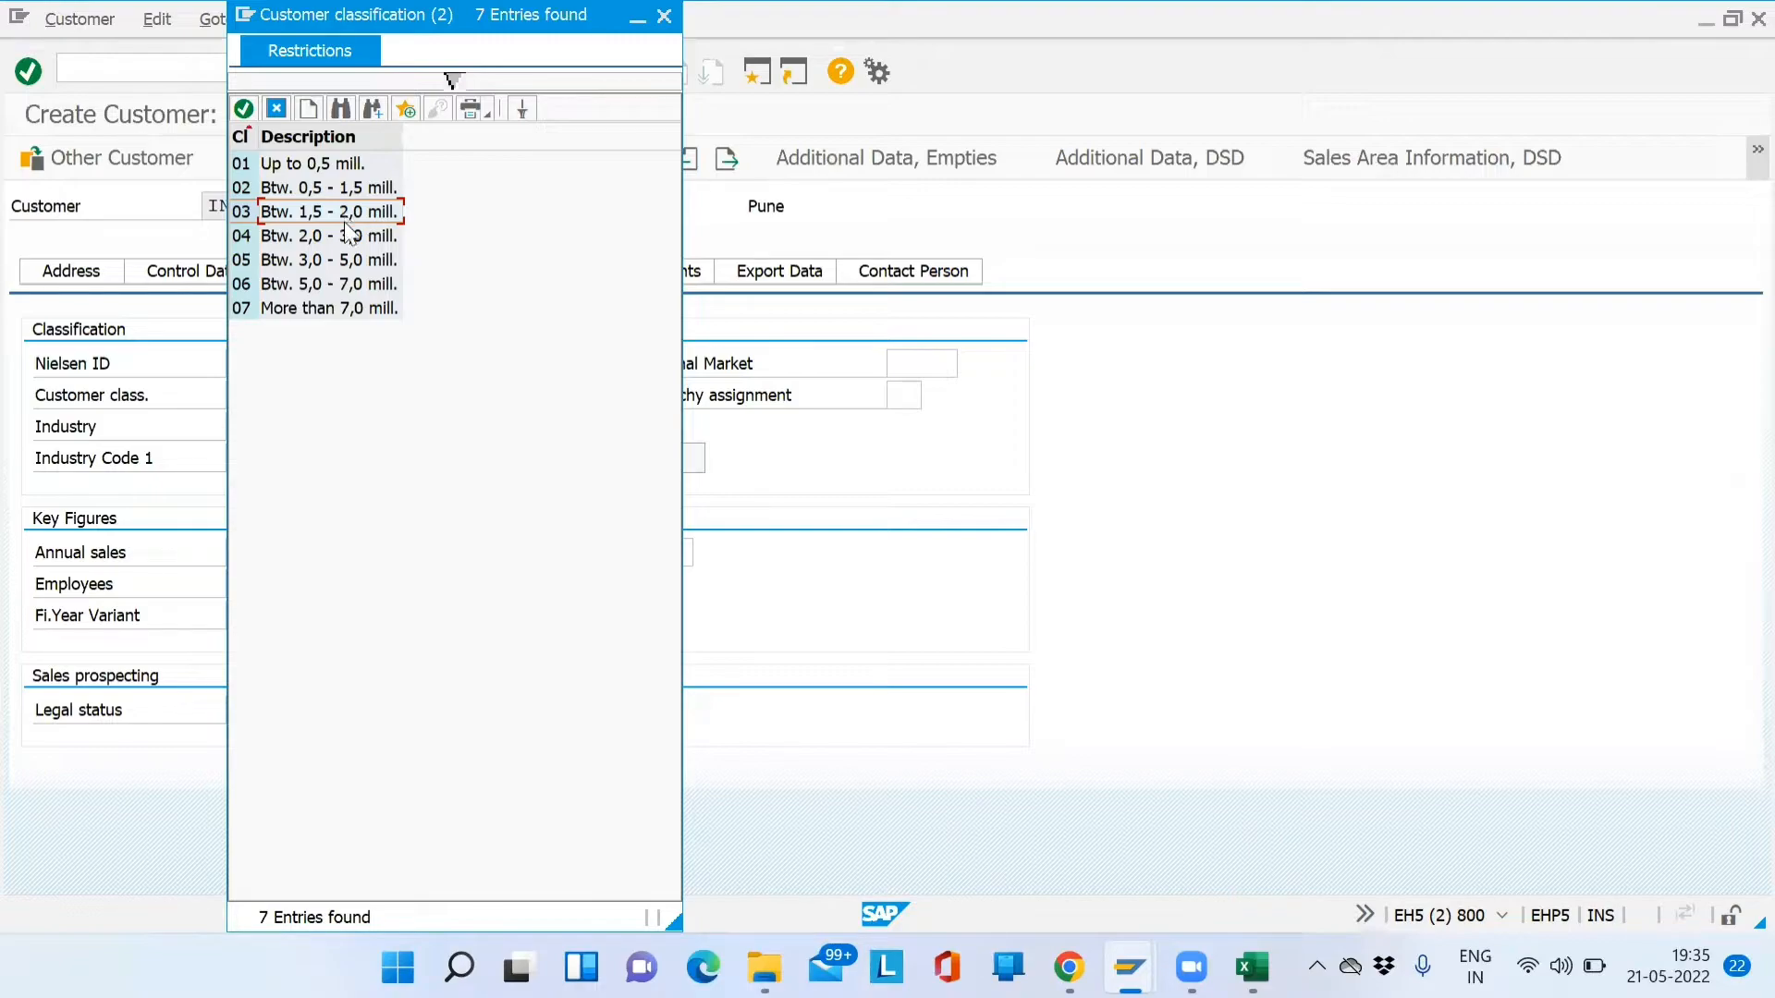
click(326, 165)
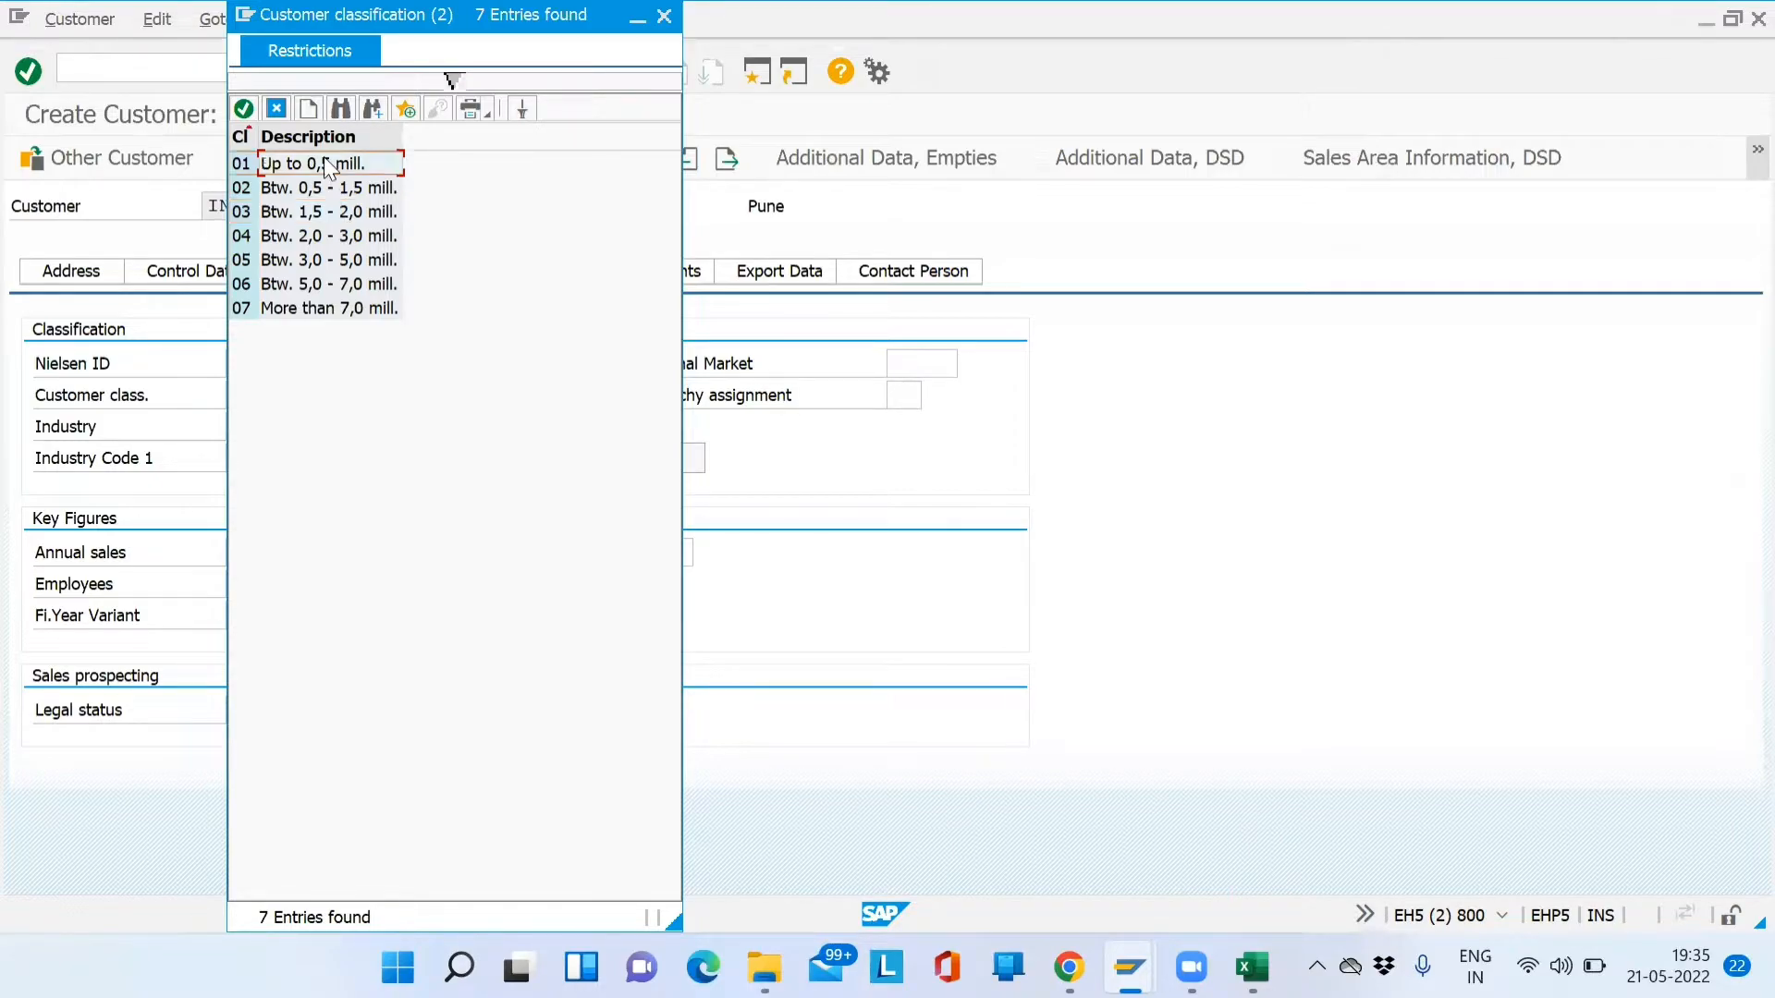
click(323, 188)
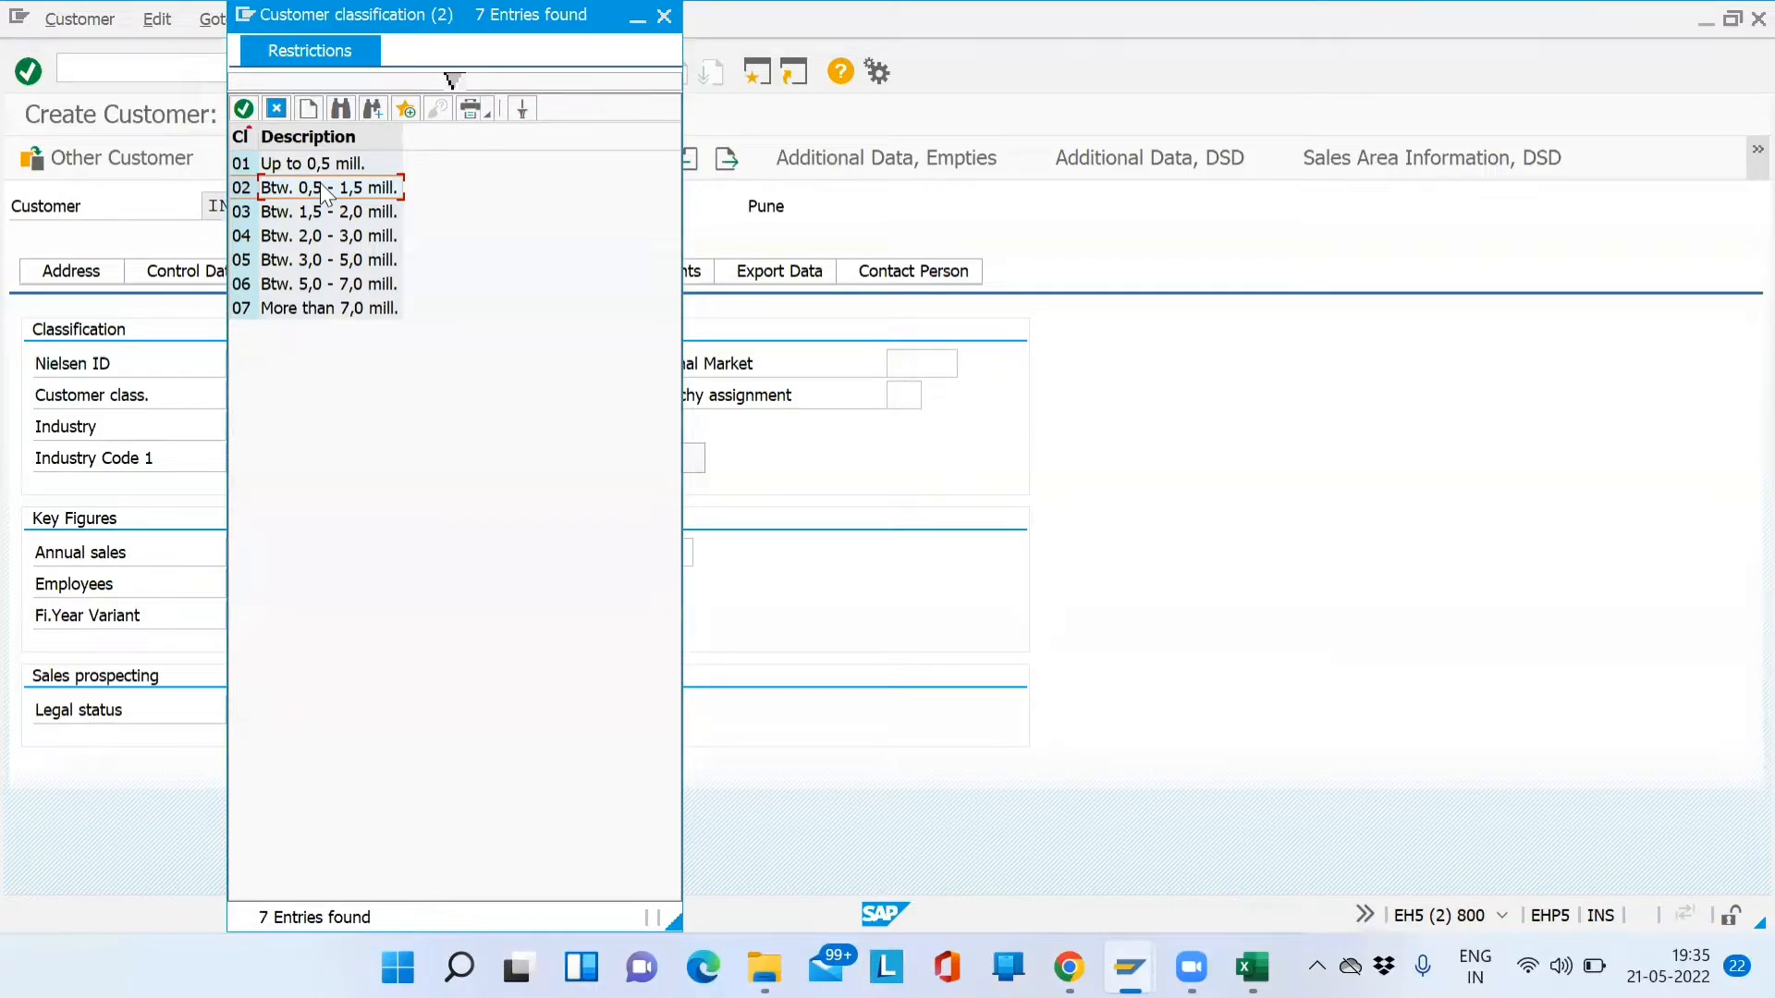
key(Down)
double_click(351, 187)
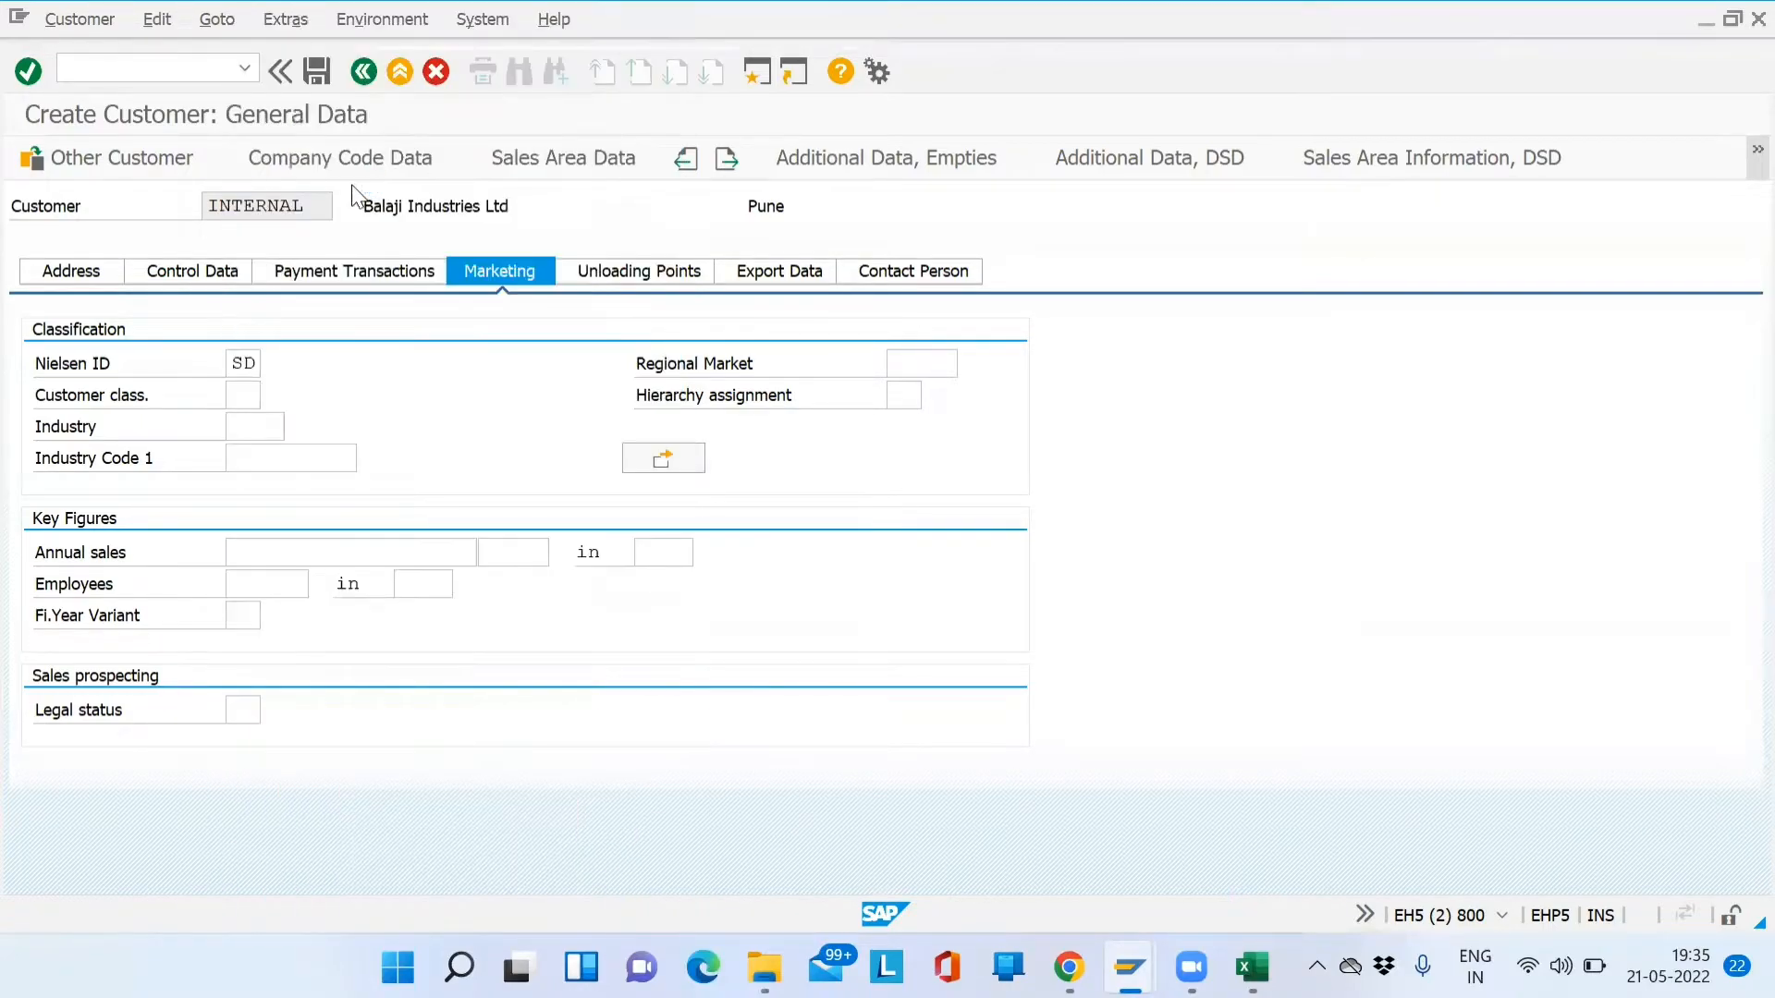
Set the customer's industry to AUTO (Automotive) from the possible industry keys
click(260, 439)
click(296, 427)
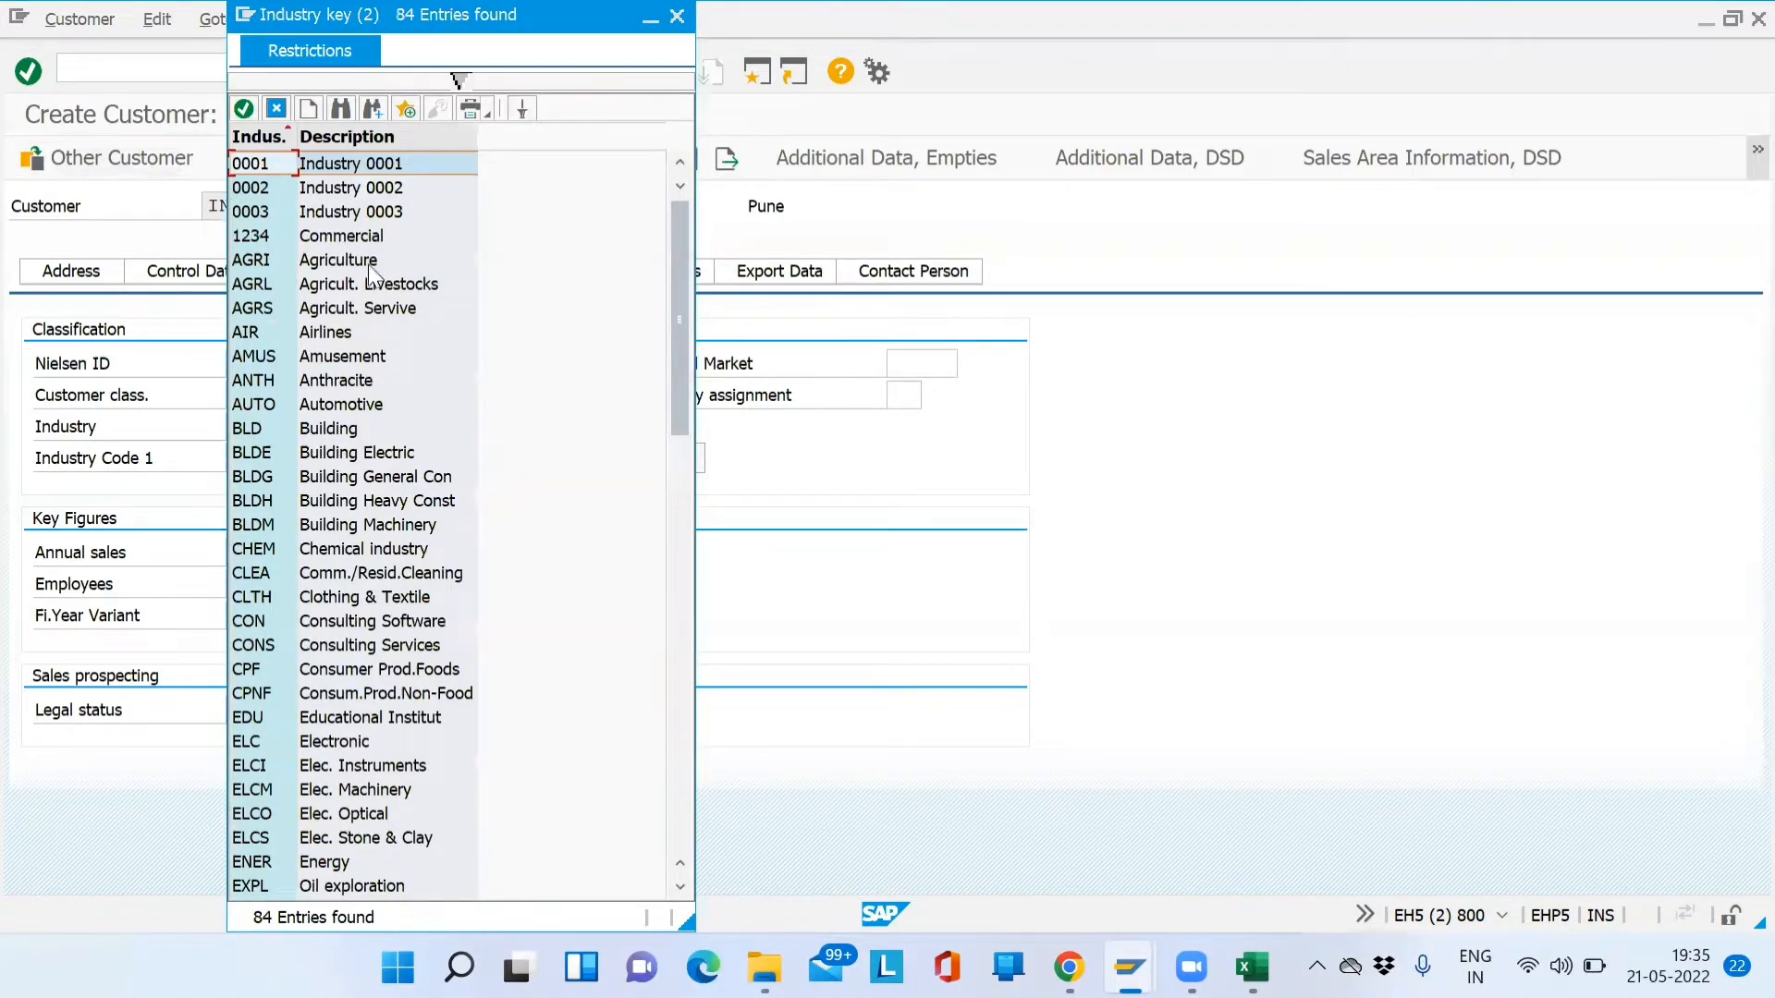
click(342, 244)
click(342, 254)
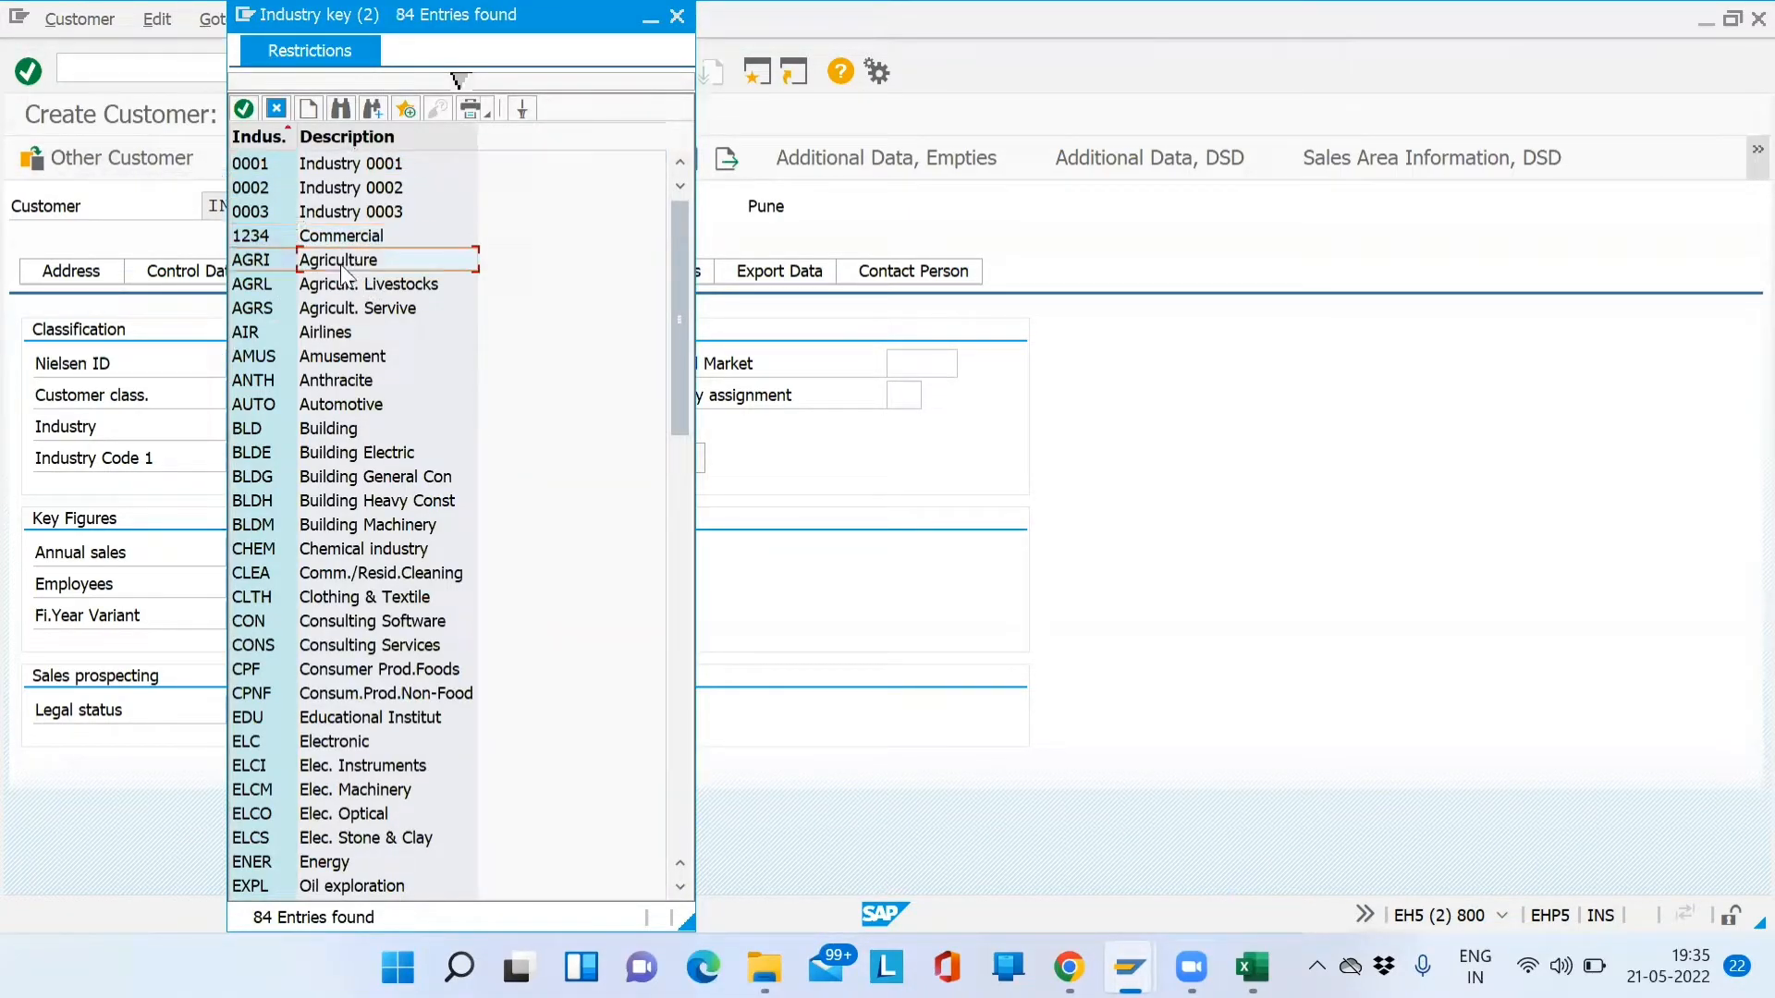
click(344, 356)
click(344, 405)
double_click(344, 405)
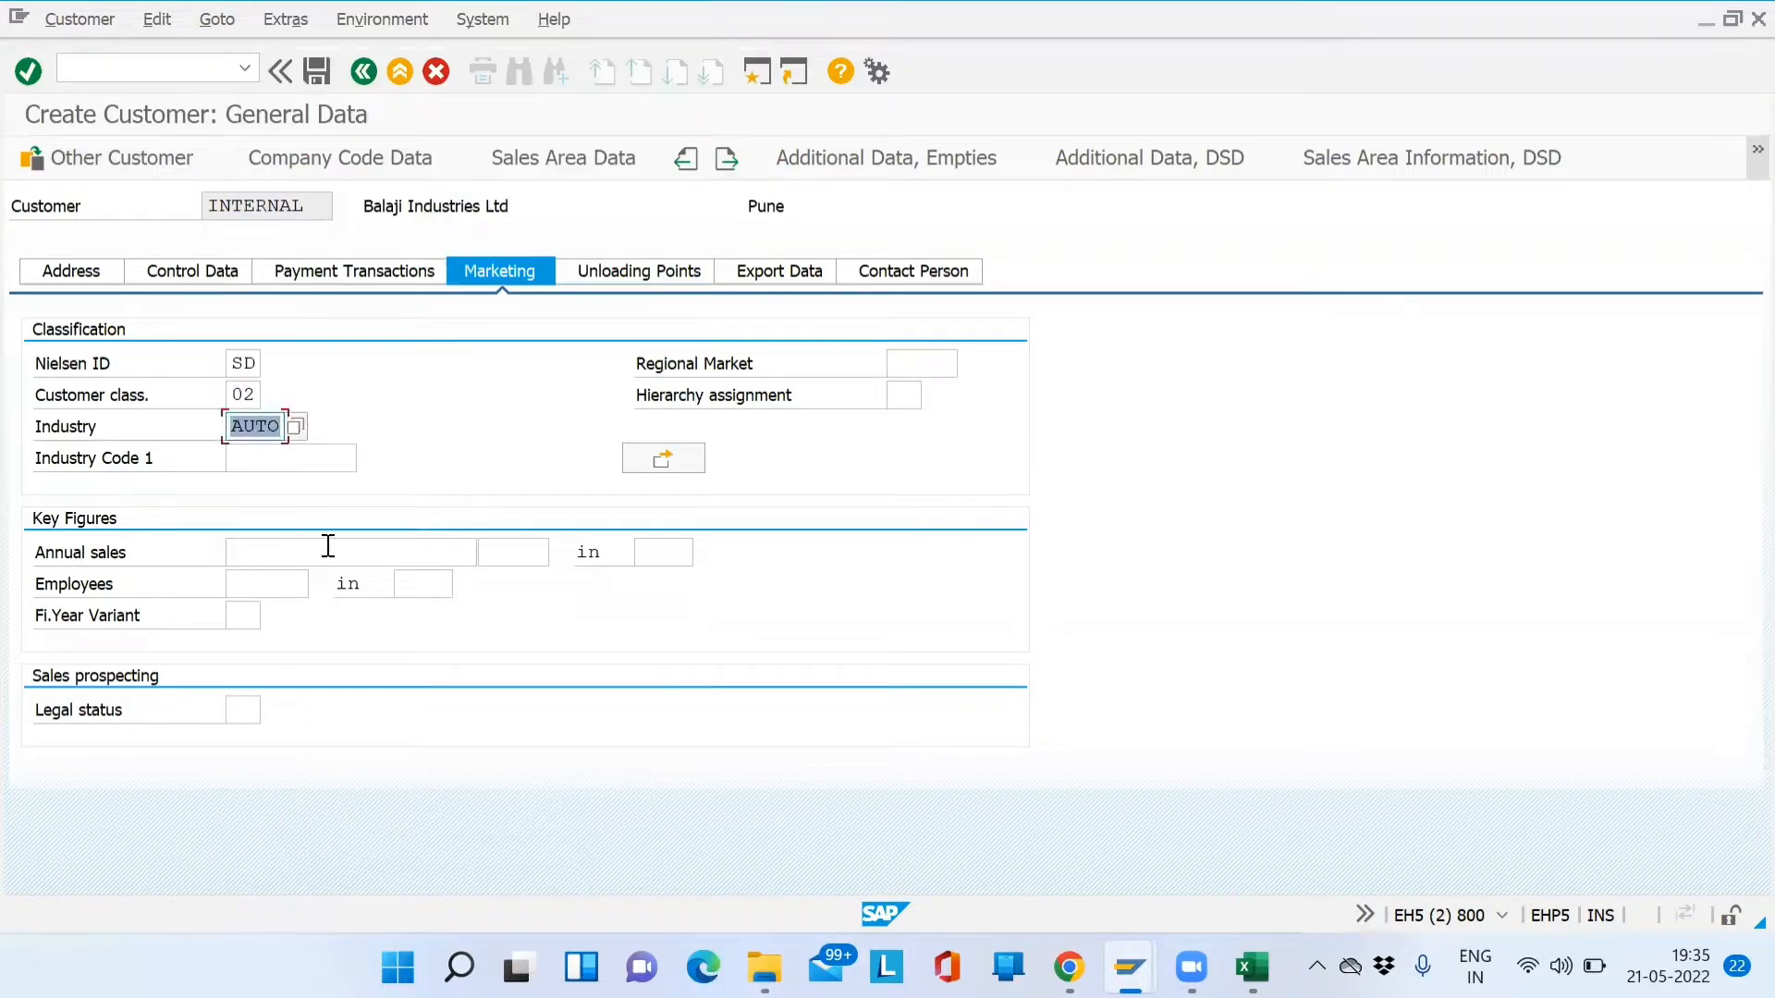
Start creating an industry value from the possible entries and open the Master Data customizing activity Define Industry Sector For Customers
click(296, 426)
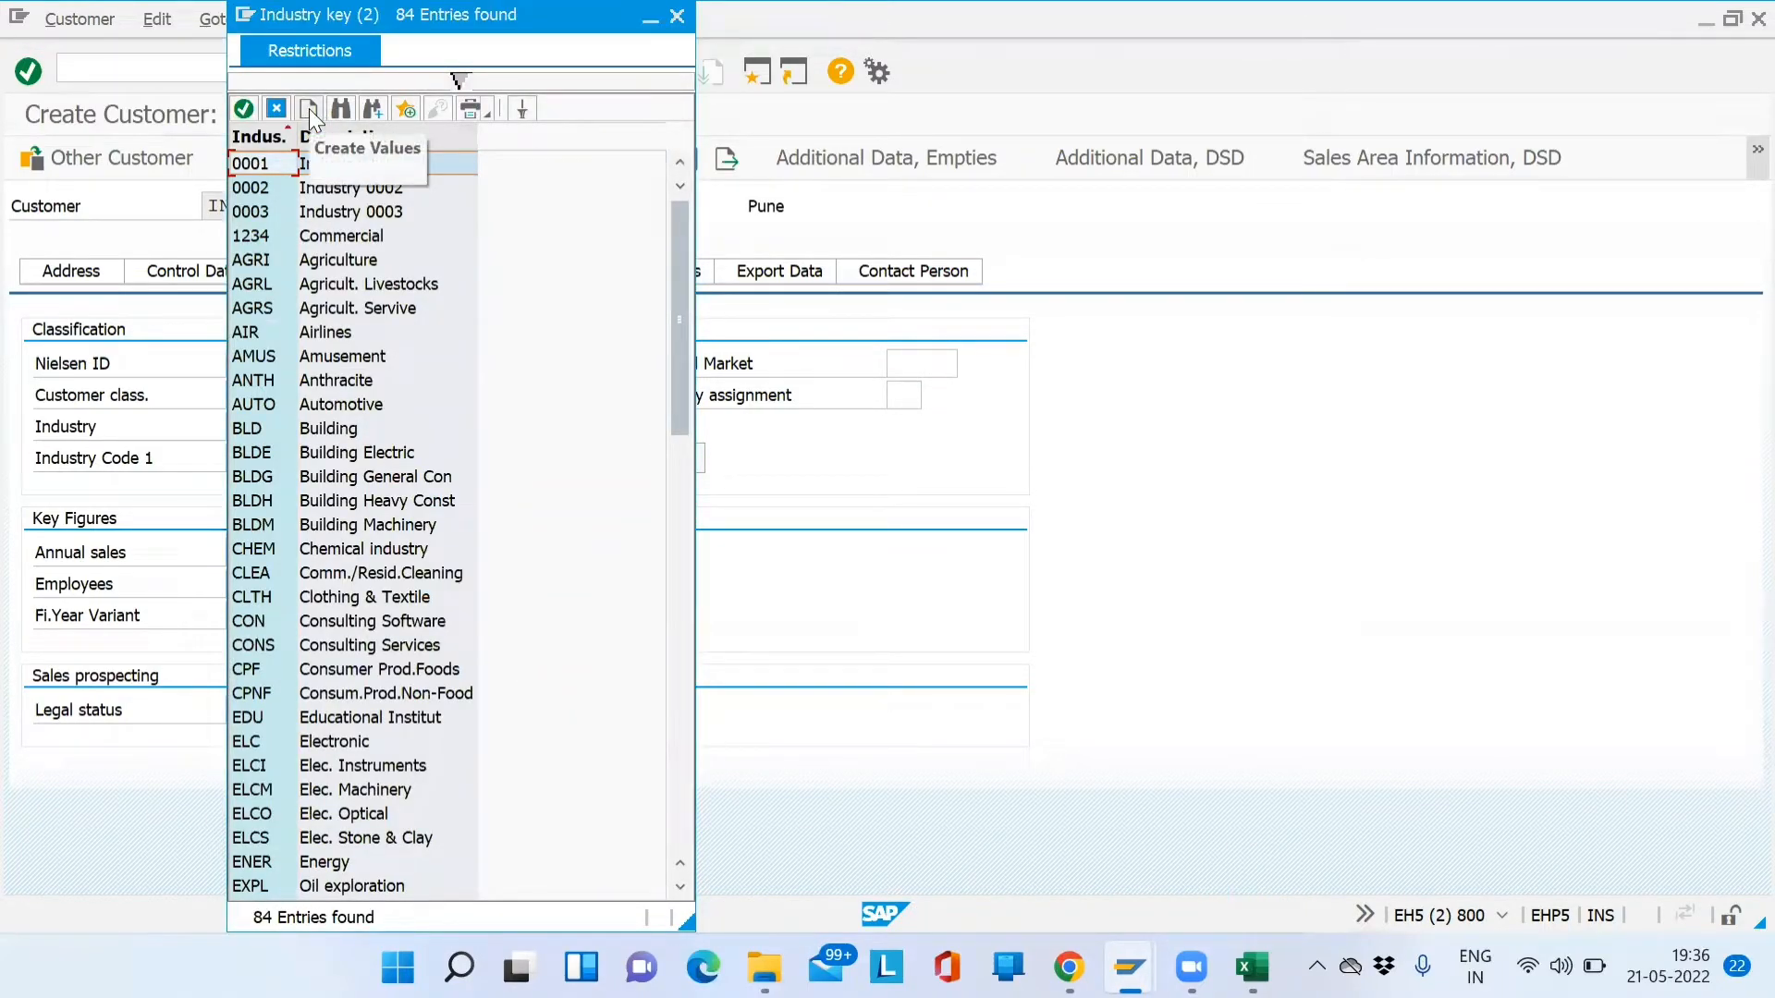
click(308, 109)
click(841, 344)
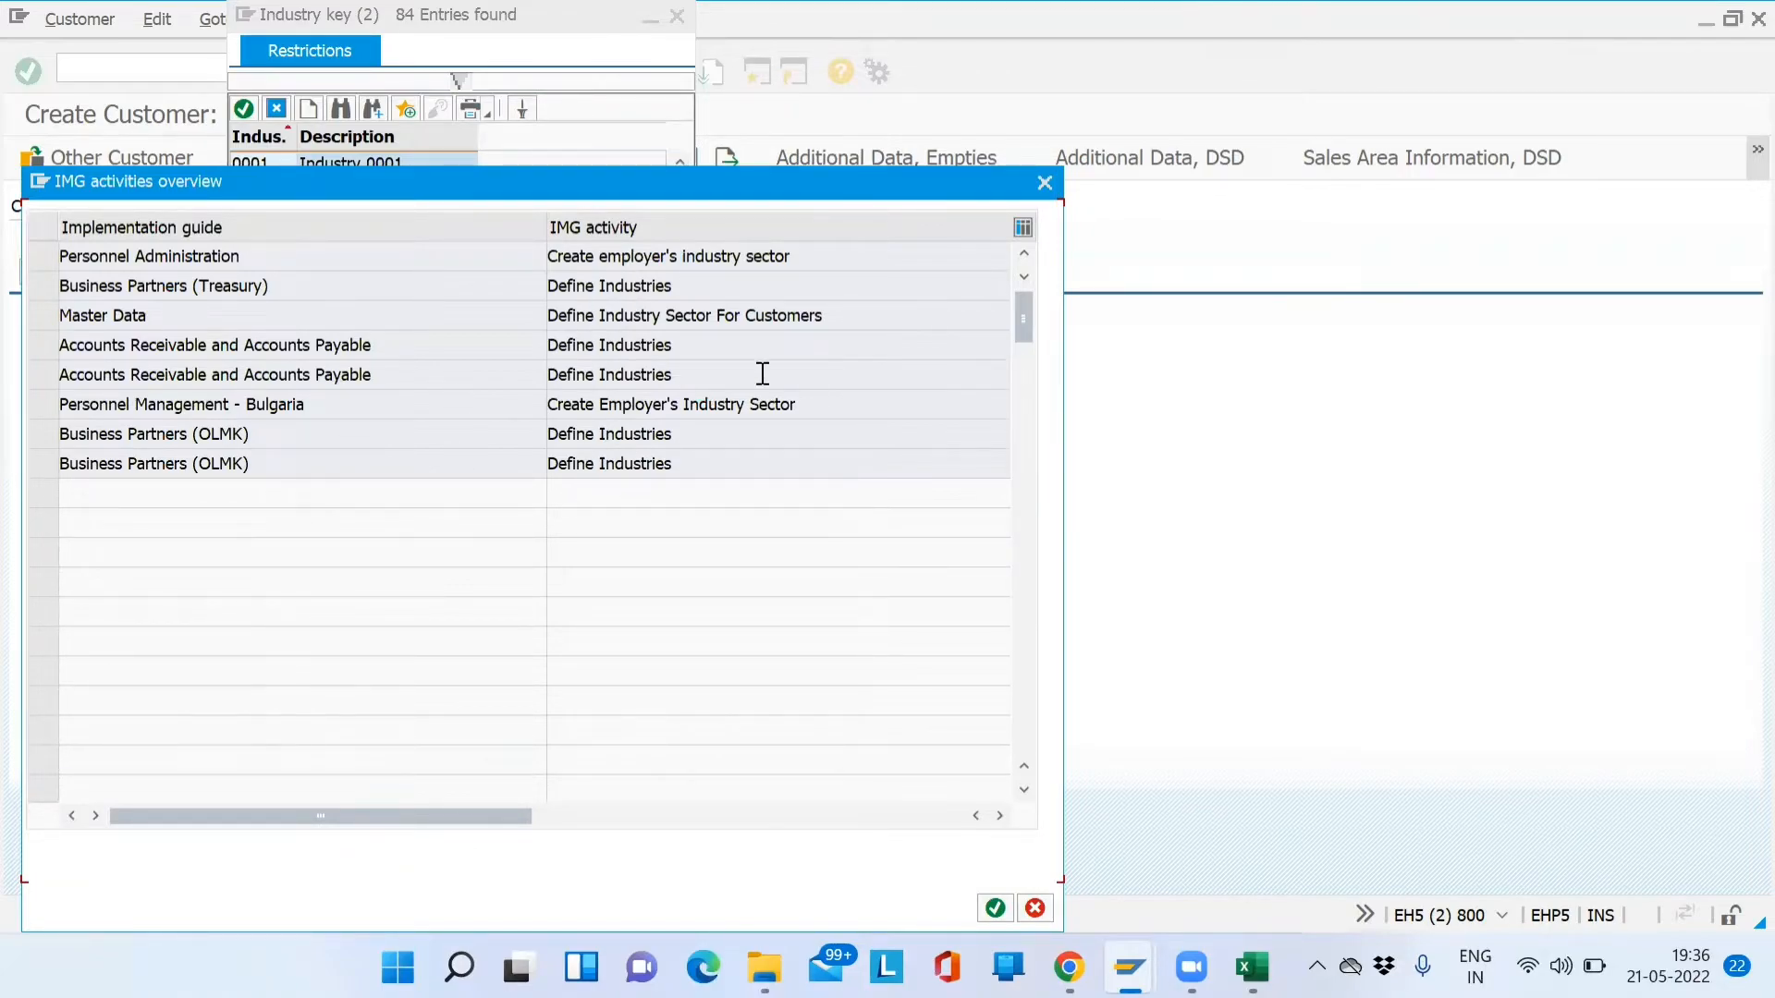
drag(824, 329, 531, 317)
drag(221, 318, 40, 329)
drag(832, 317, 535, 323)
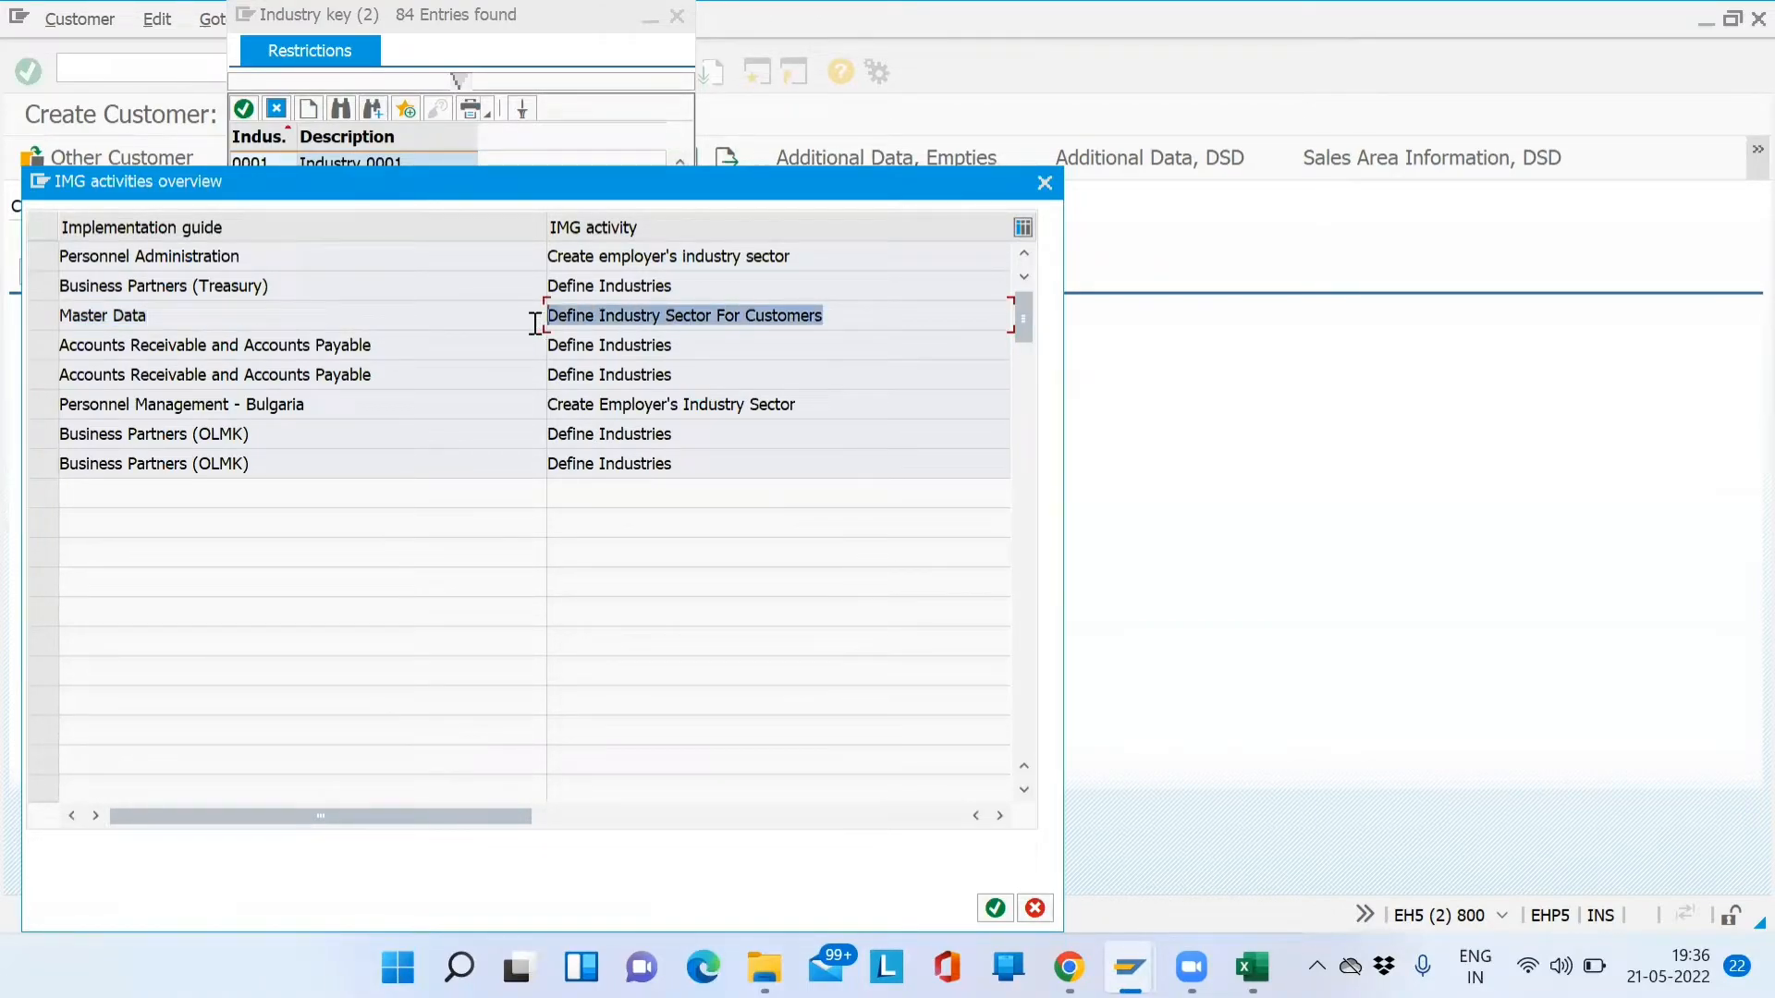
double_click(655, 324)
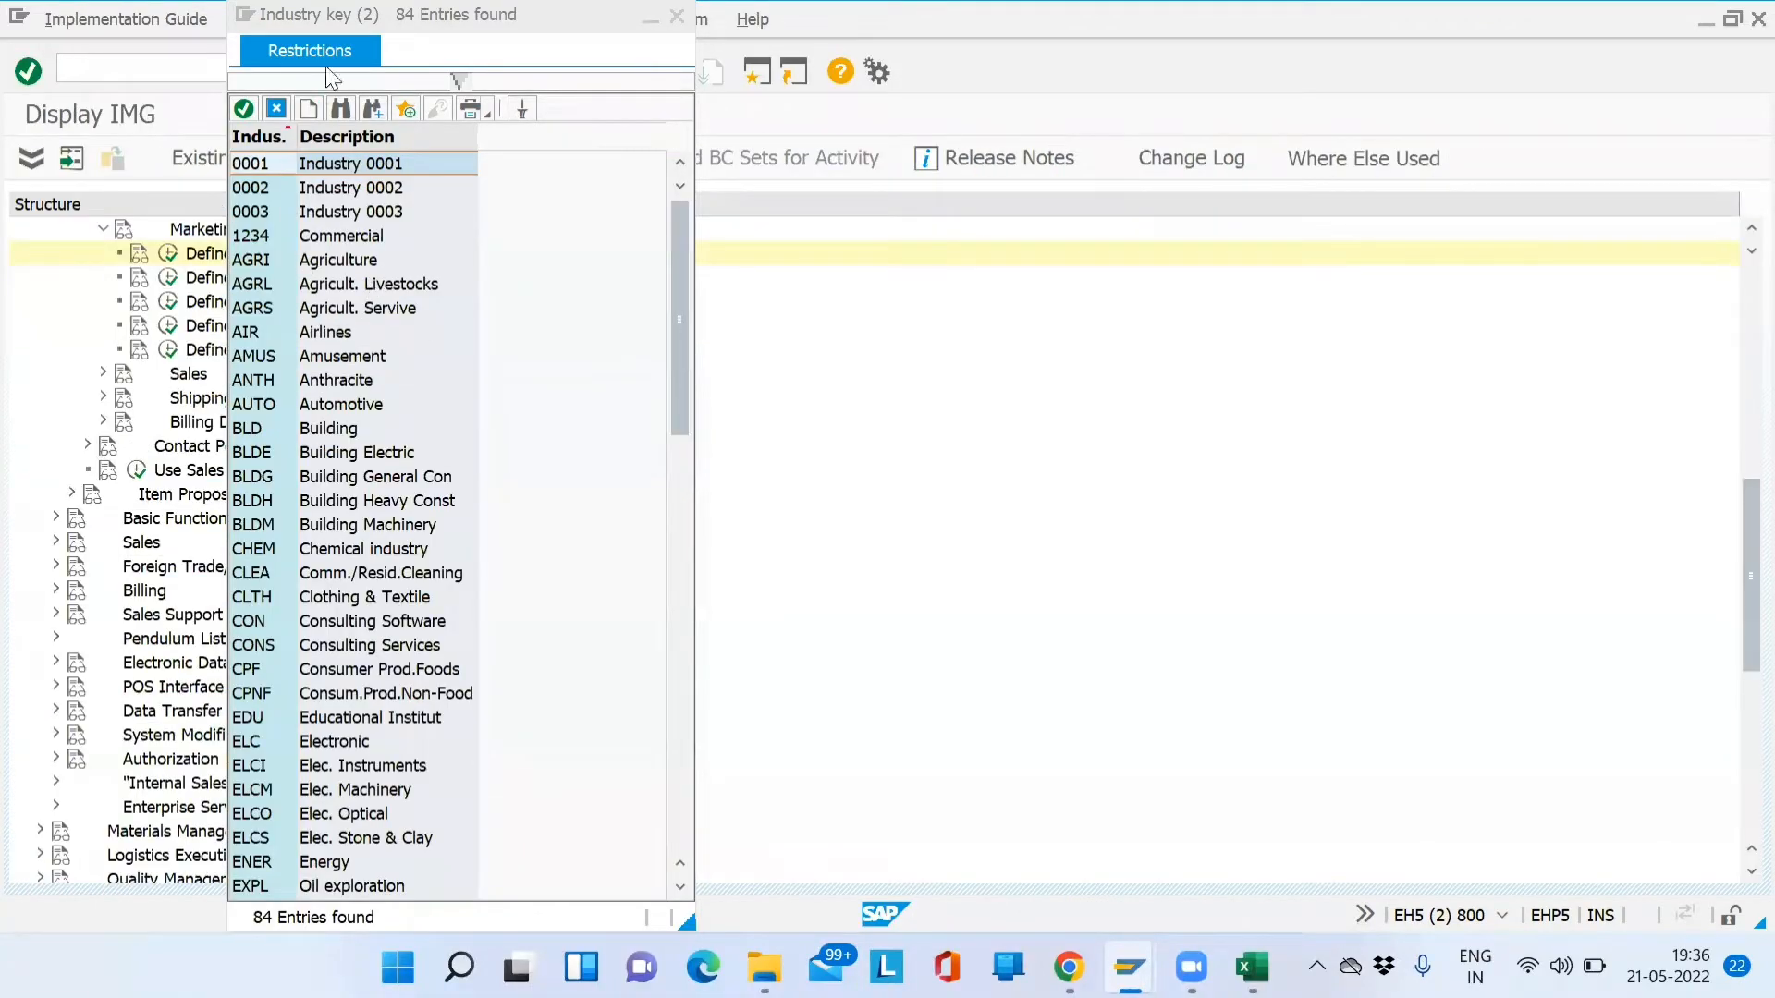
drag(409, 19, 1019, 59)
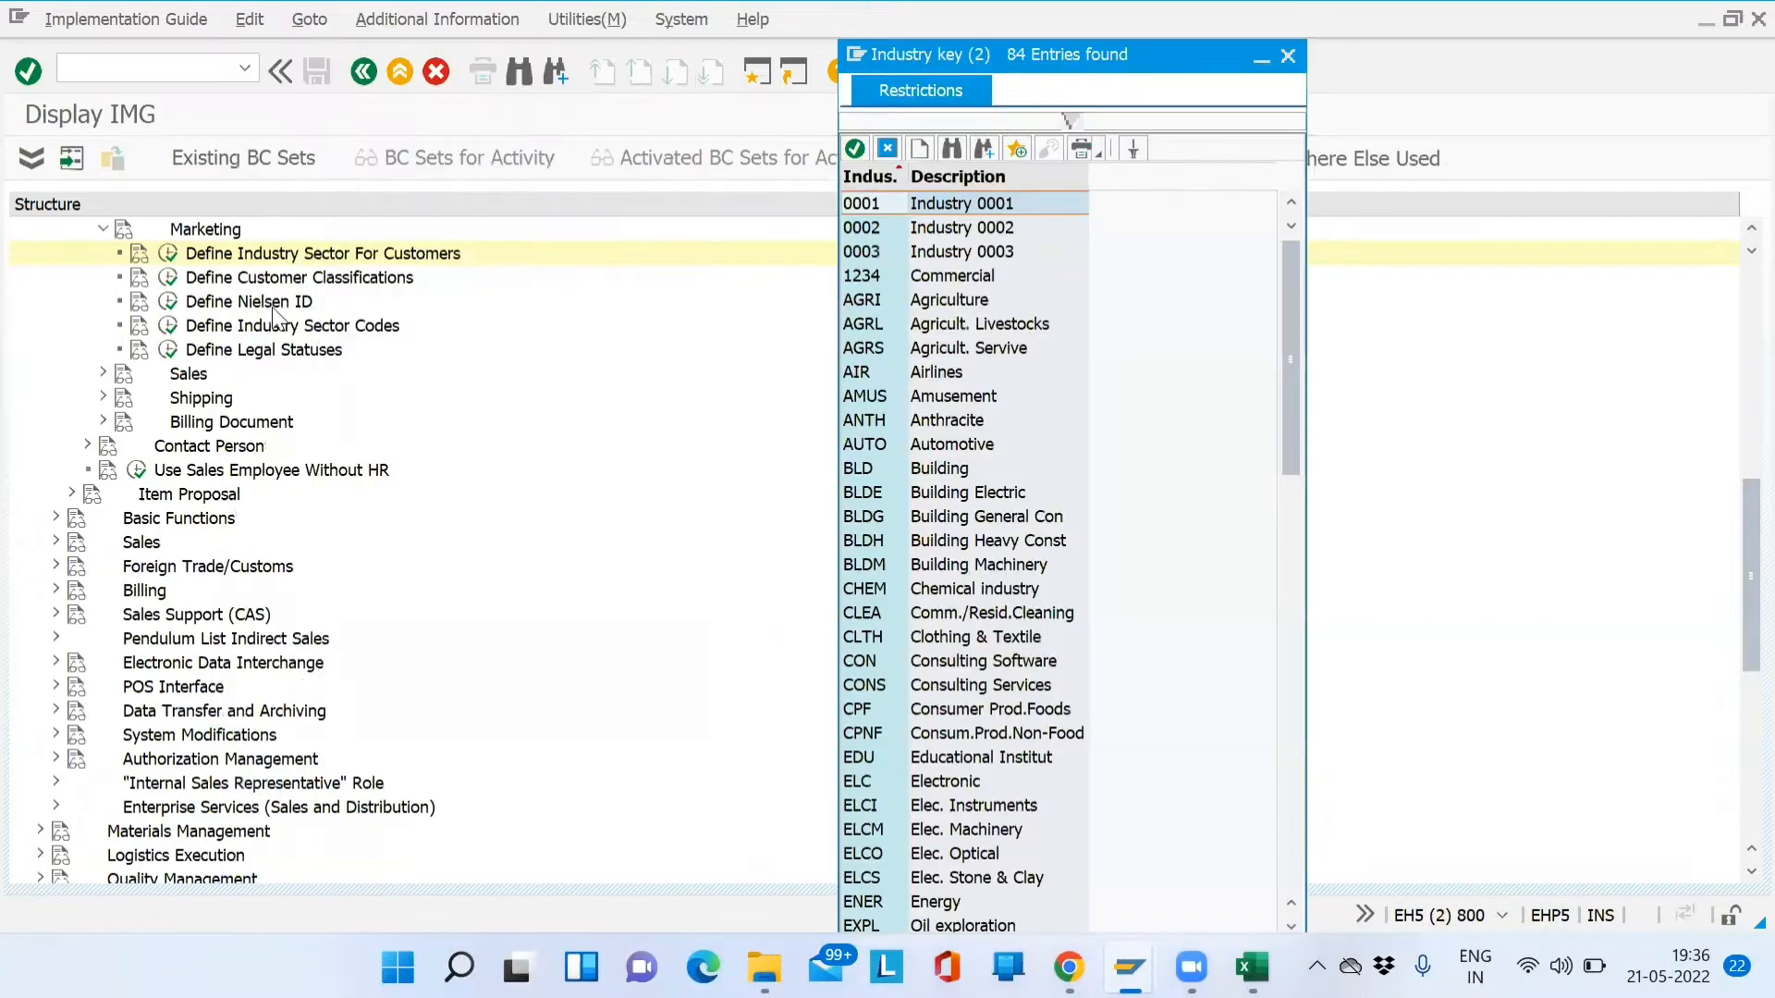
click(172, 258)
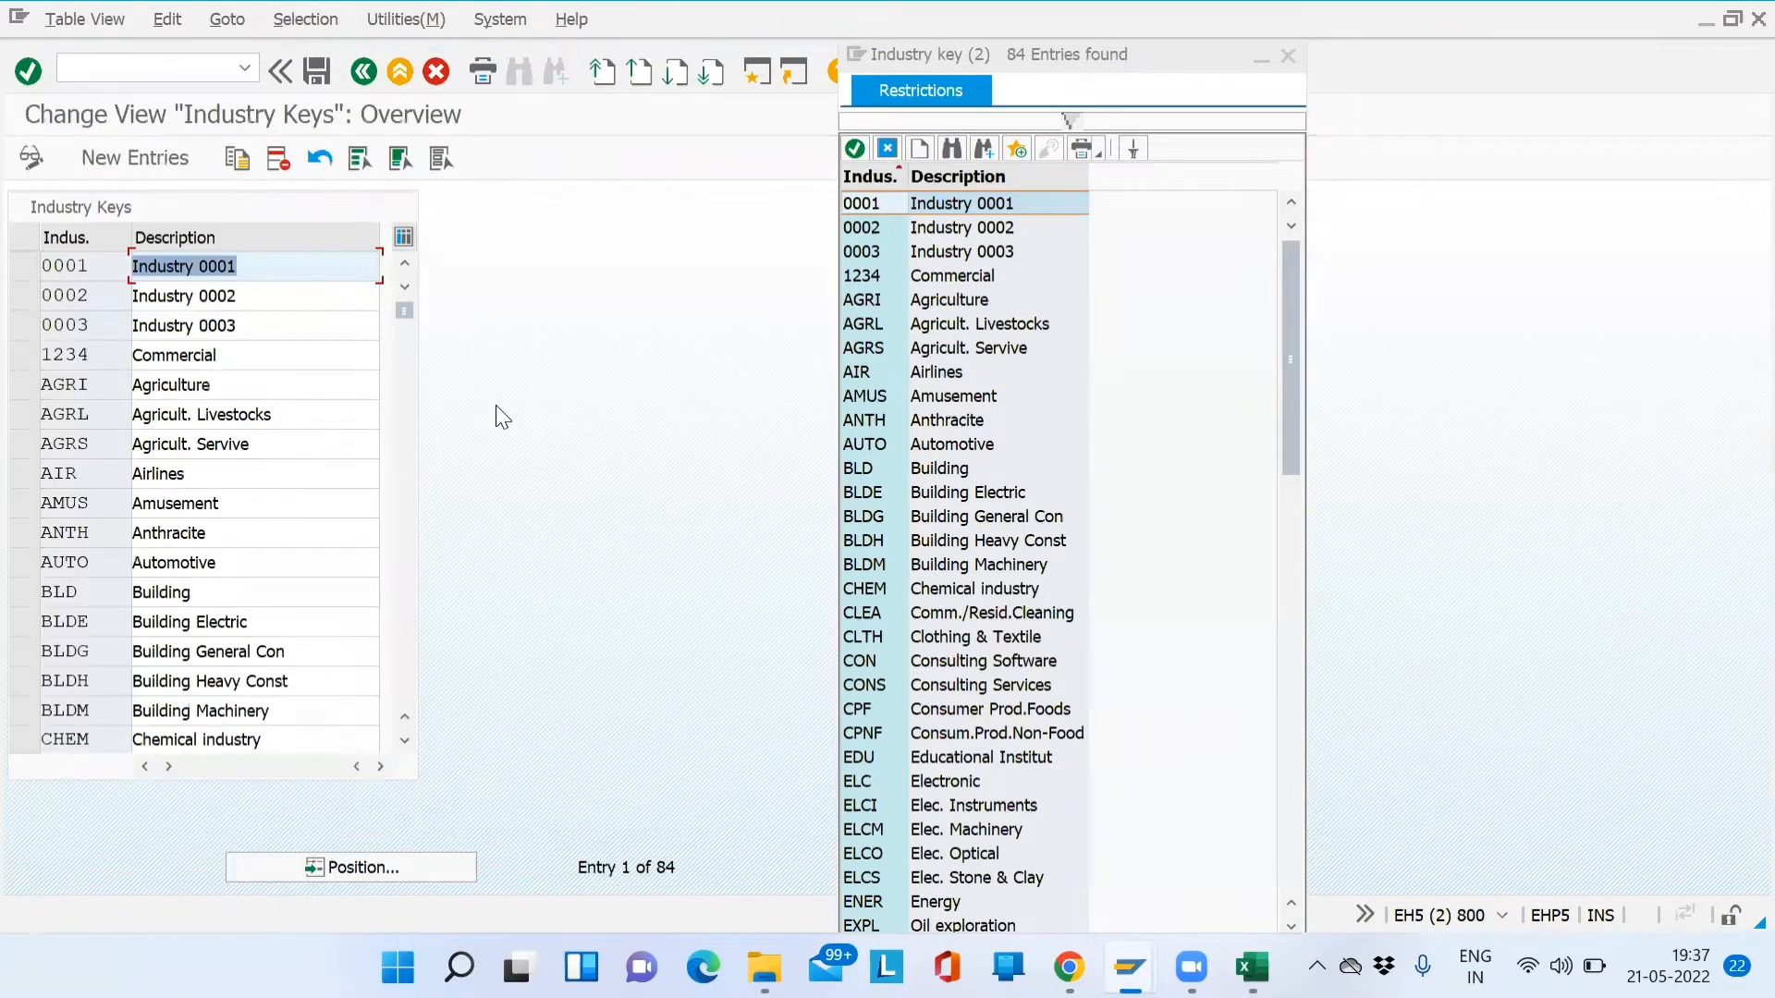
Add a new industry key SD01 with the description "Automobile" and save it
click(150, 163)
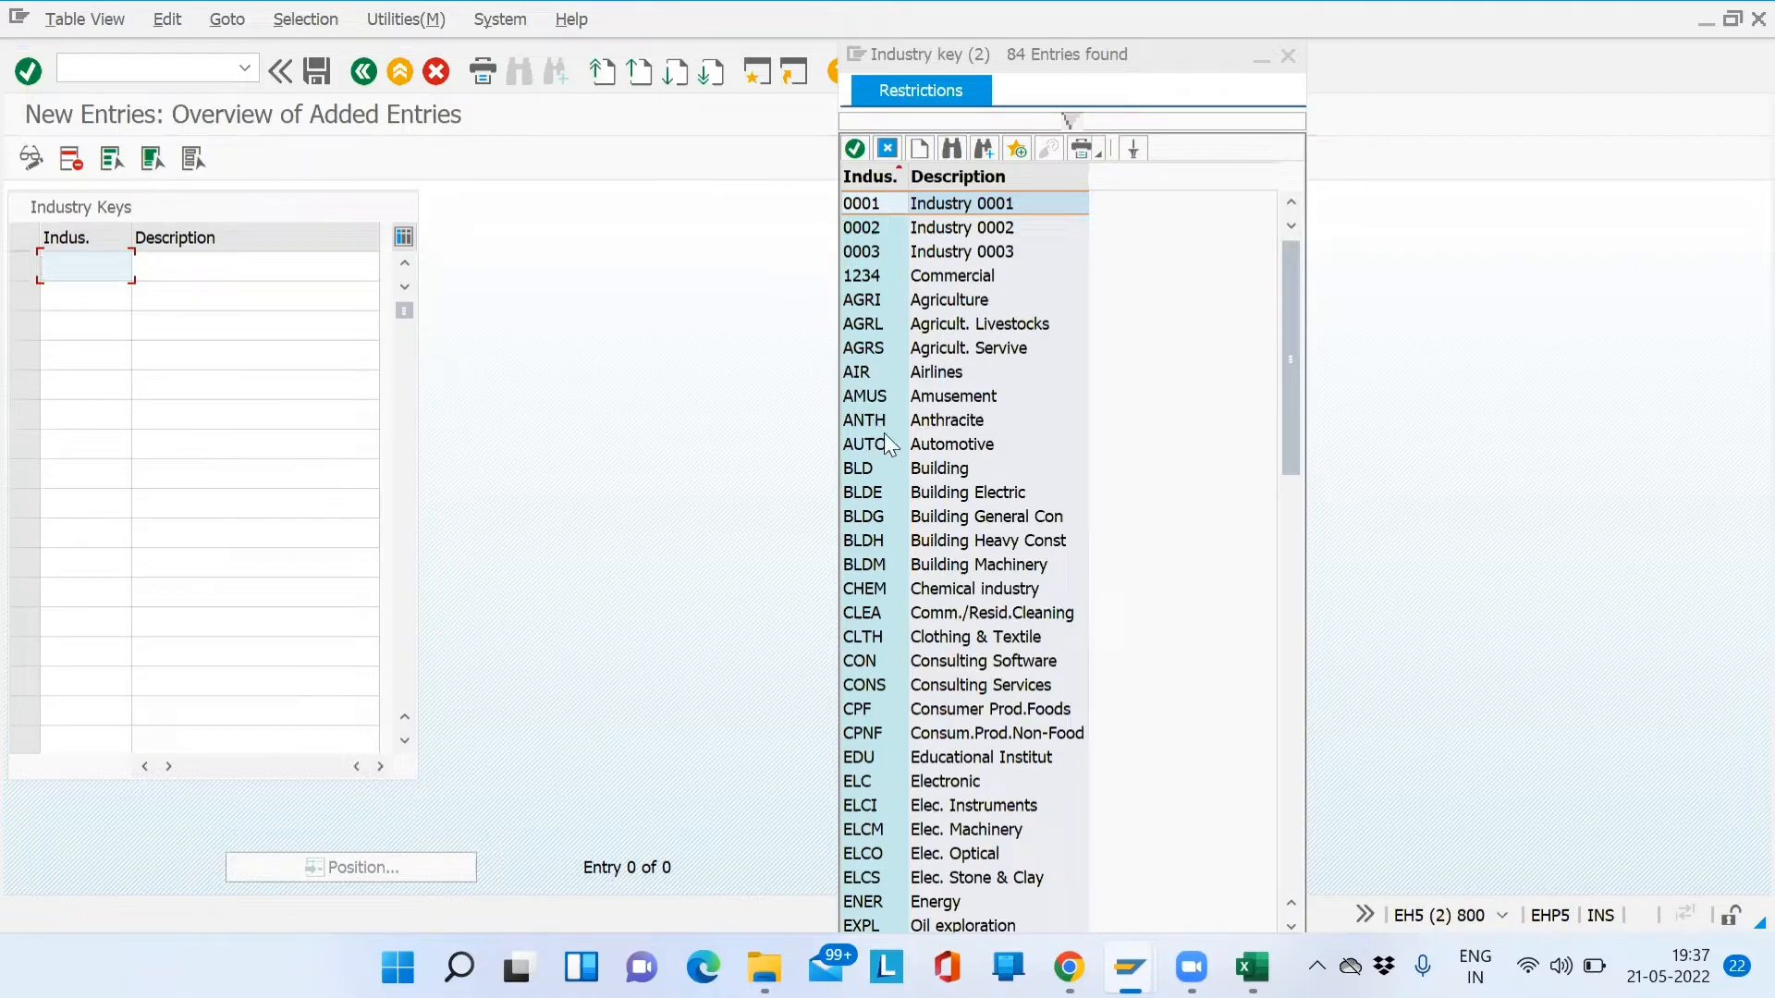
click(1292, 474)
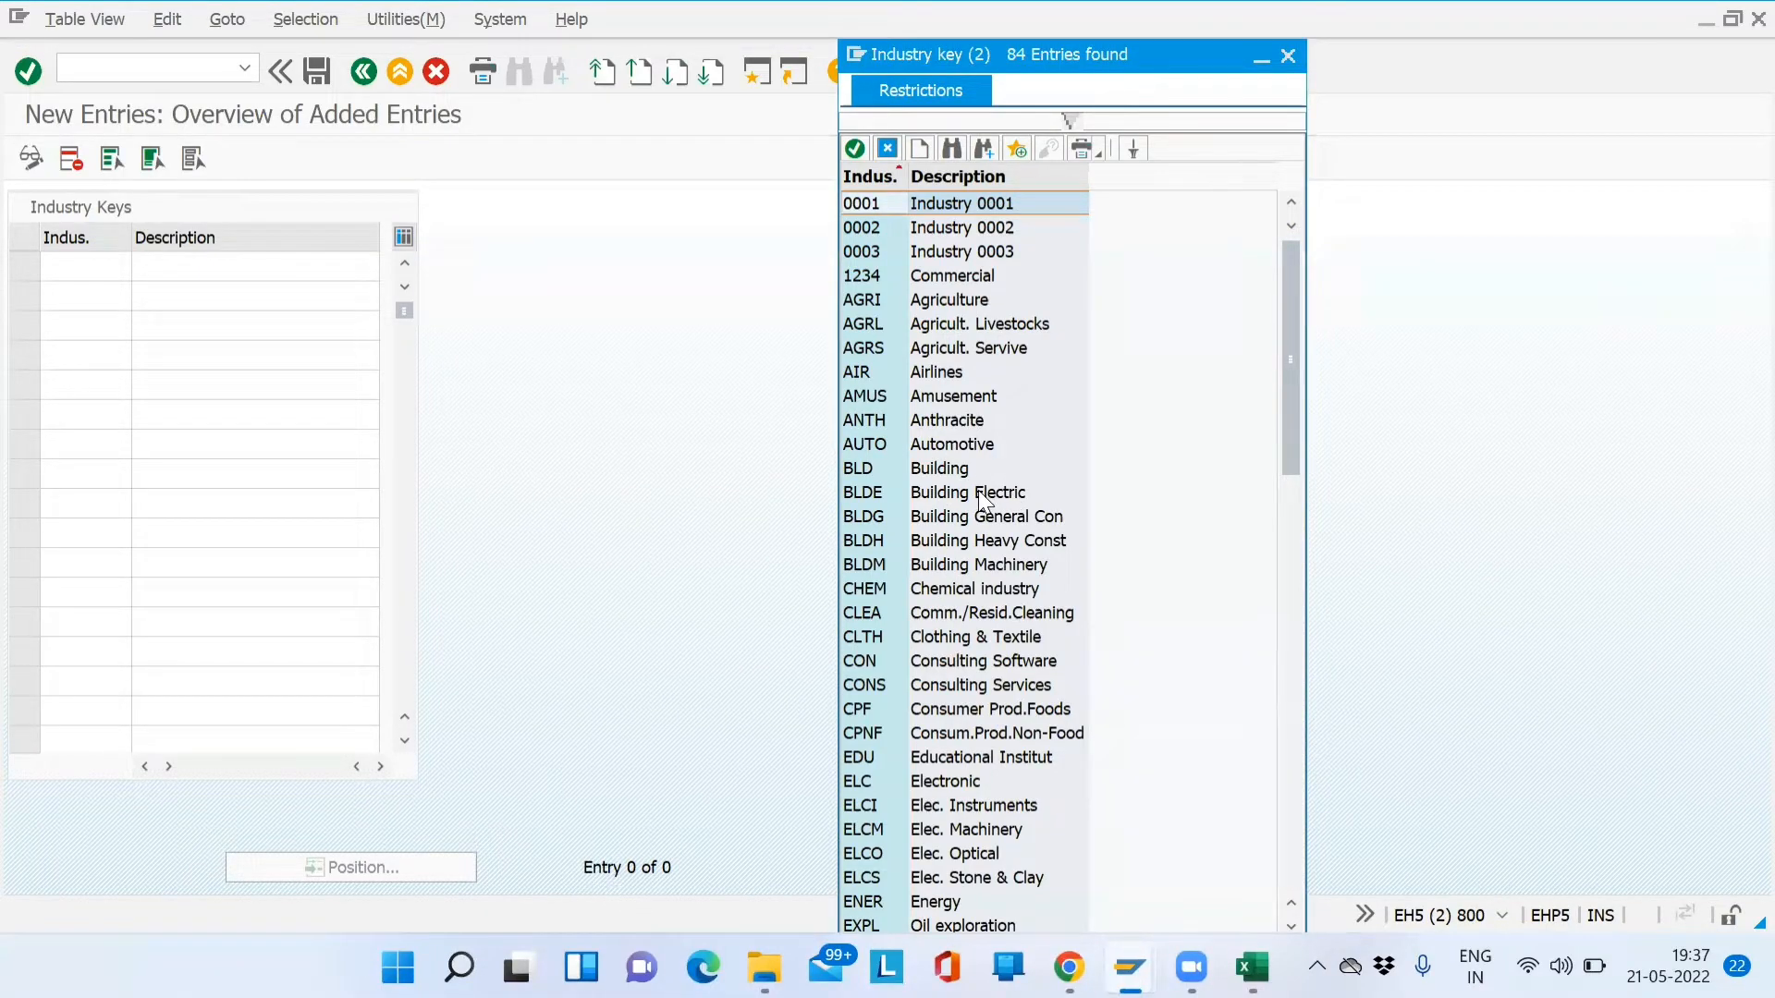
click(129, 276)
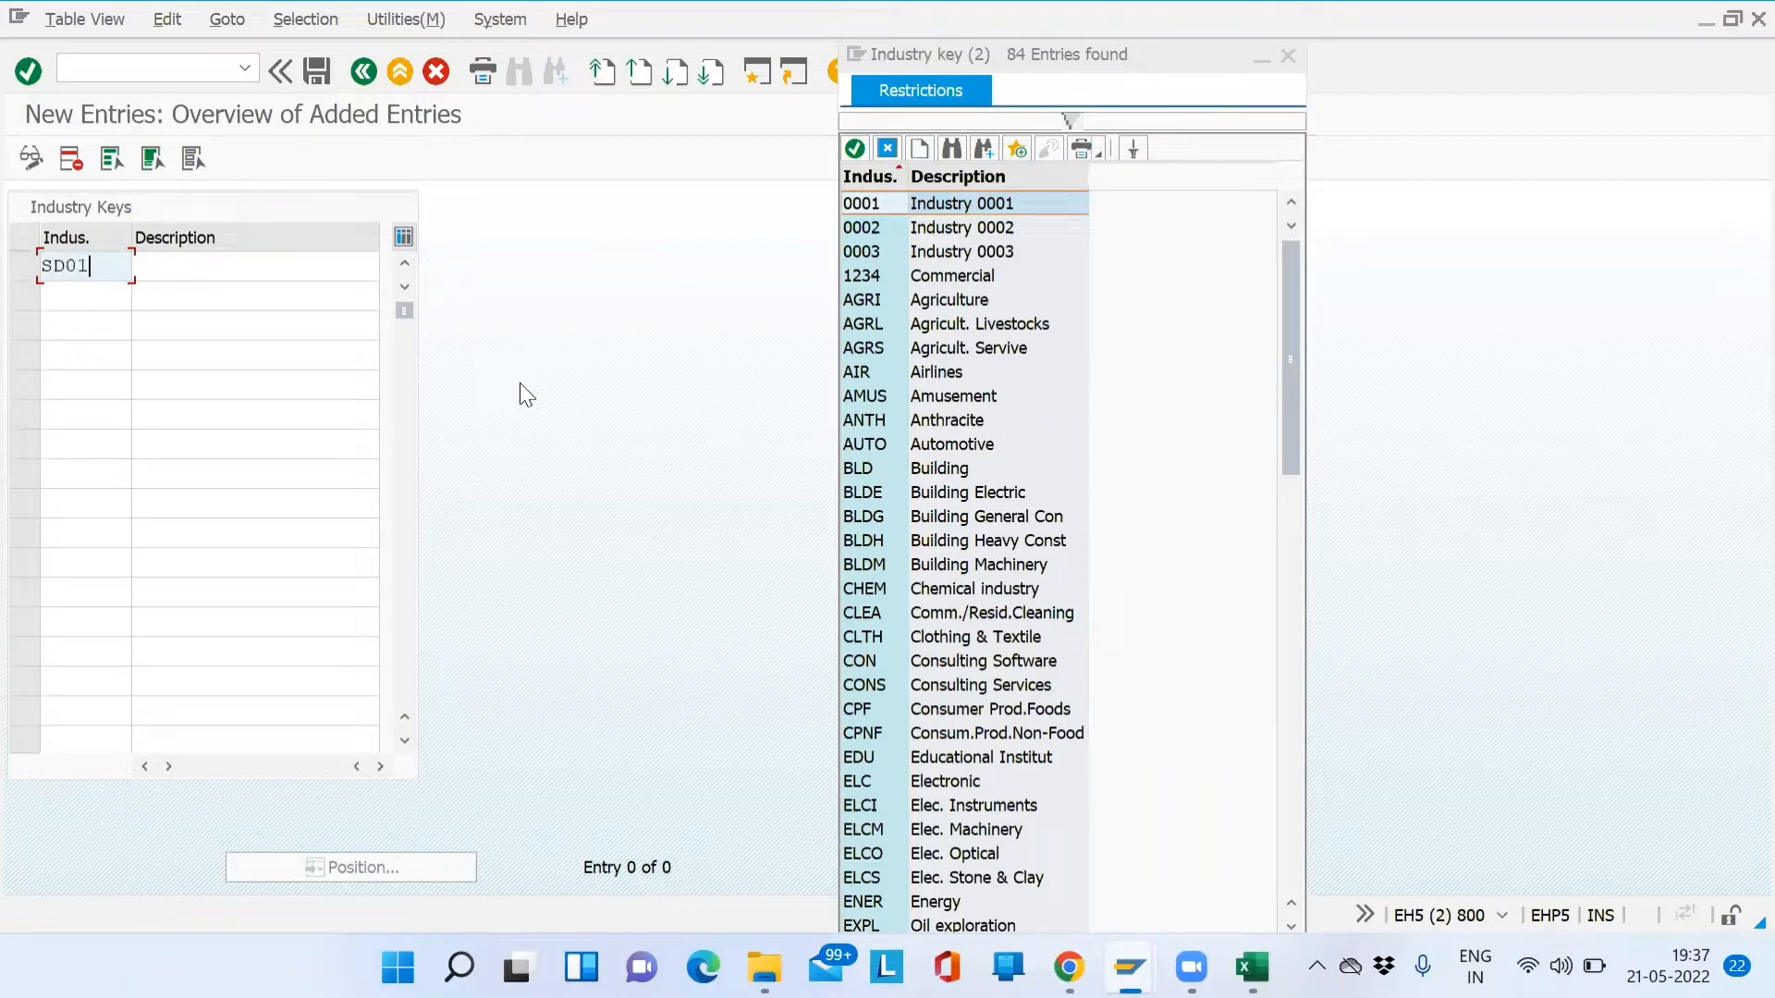
key(Tab)
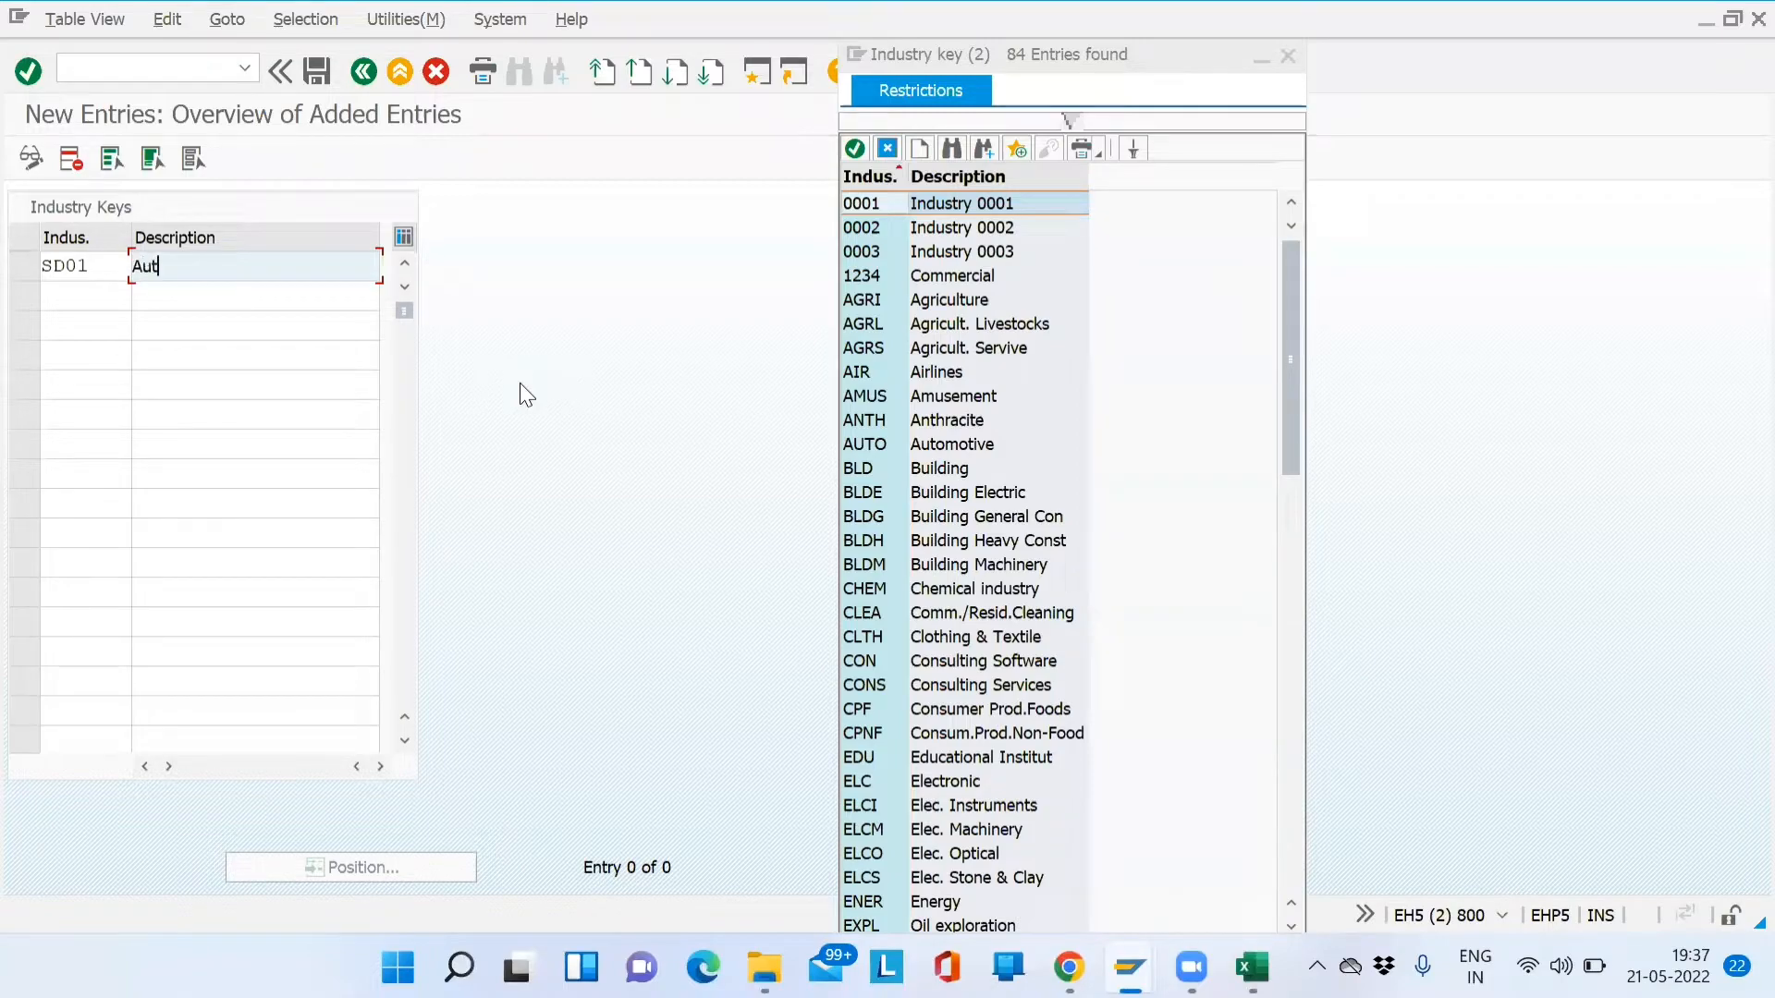
text(Automobile)
key(Return)
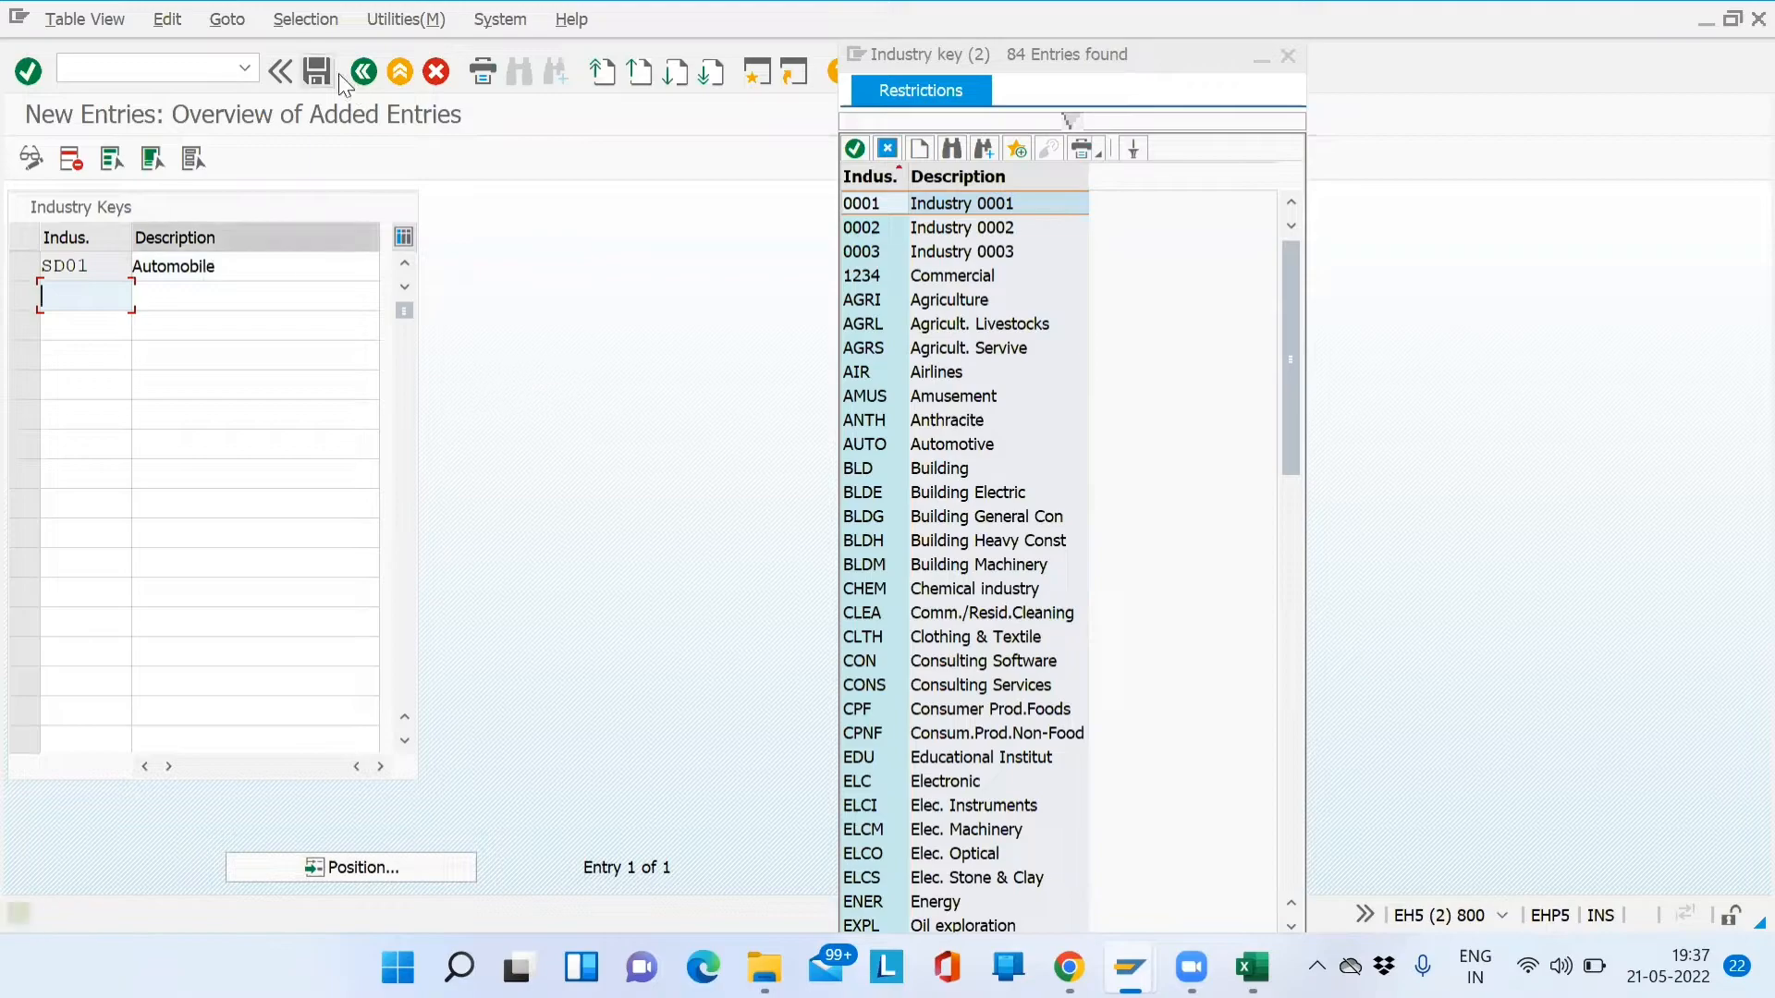
click(320, 68)
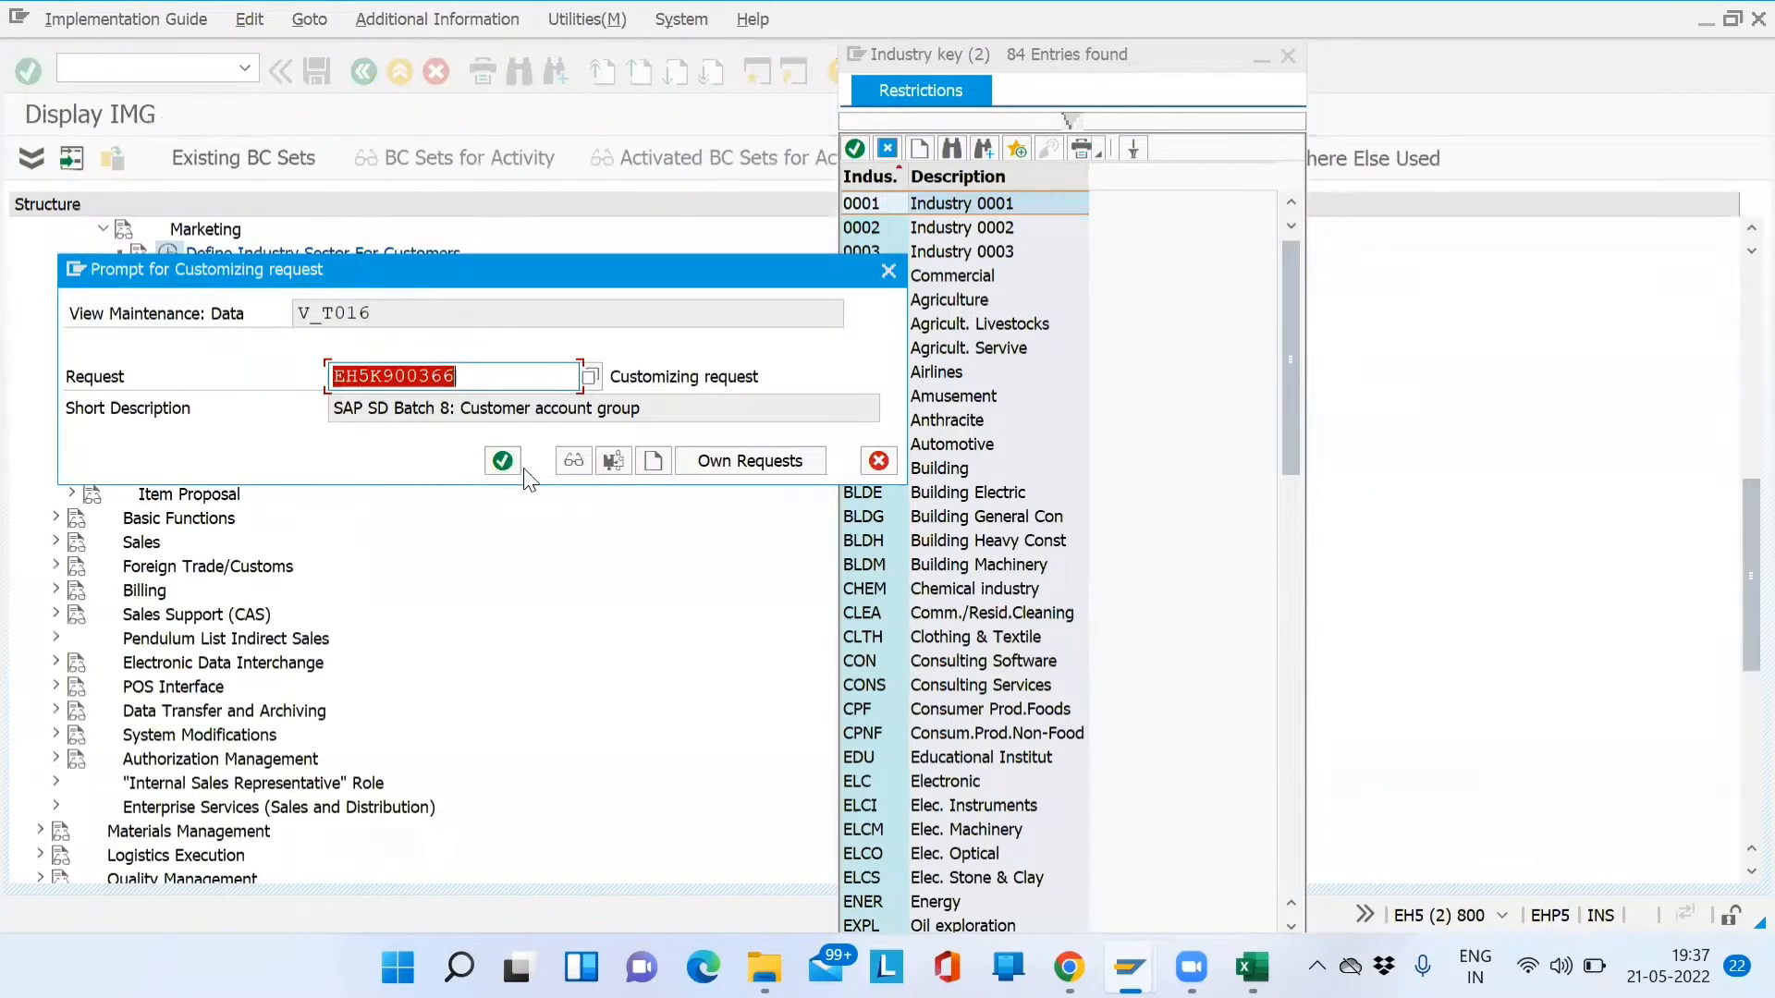
Save the new industry key SD01 Automobile to customizing request EH5K900366 and return to the customer's marketing data
click(504, 461)
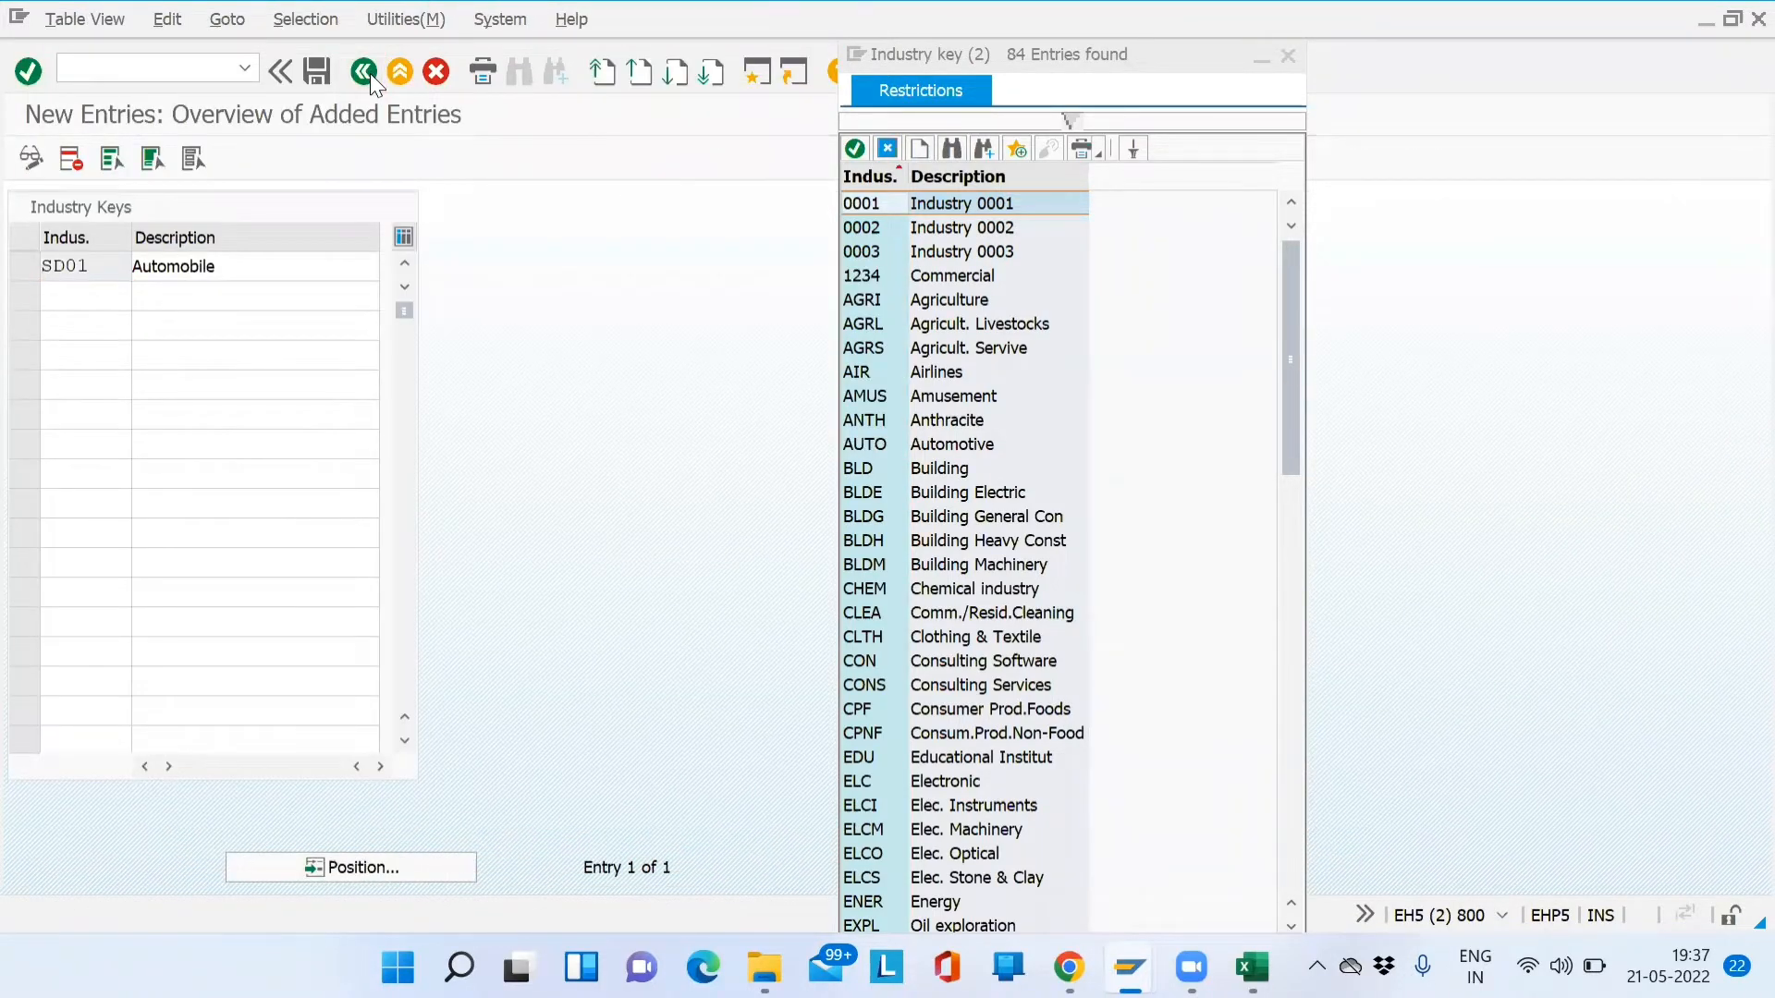
click(370, 74)
click(370, 74)
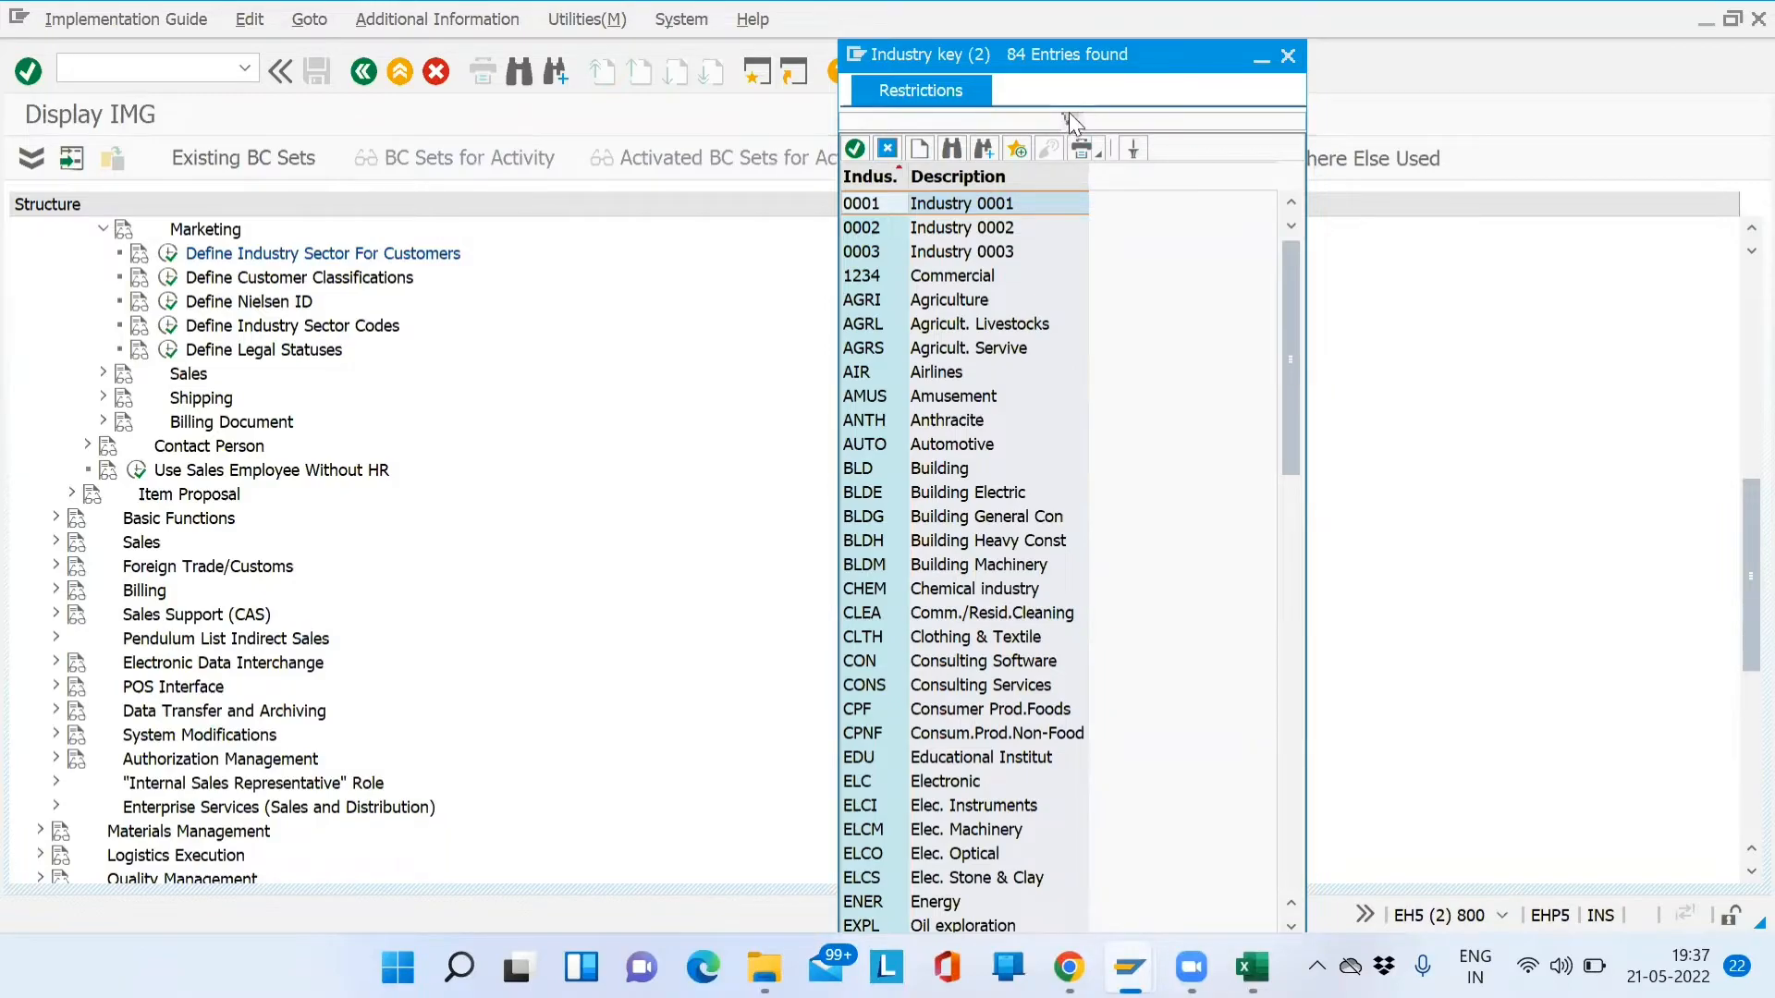
click(370, 72)
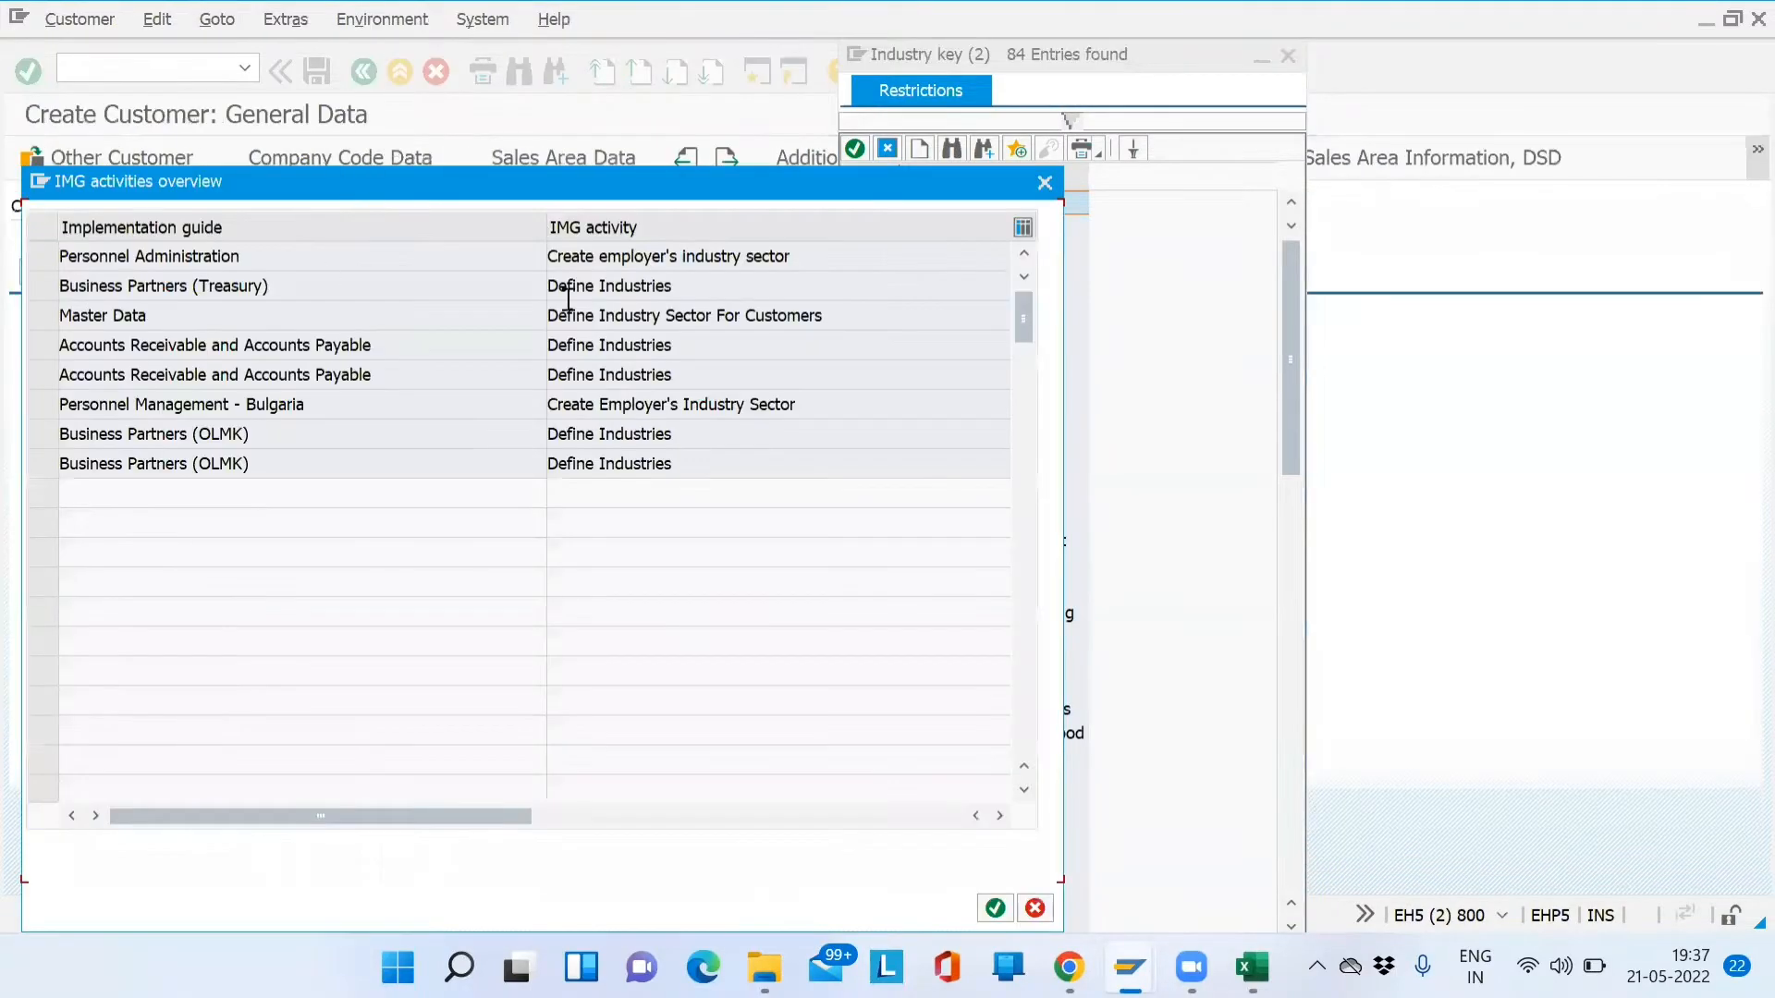
click(1044, 182)
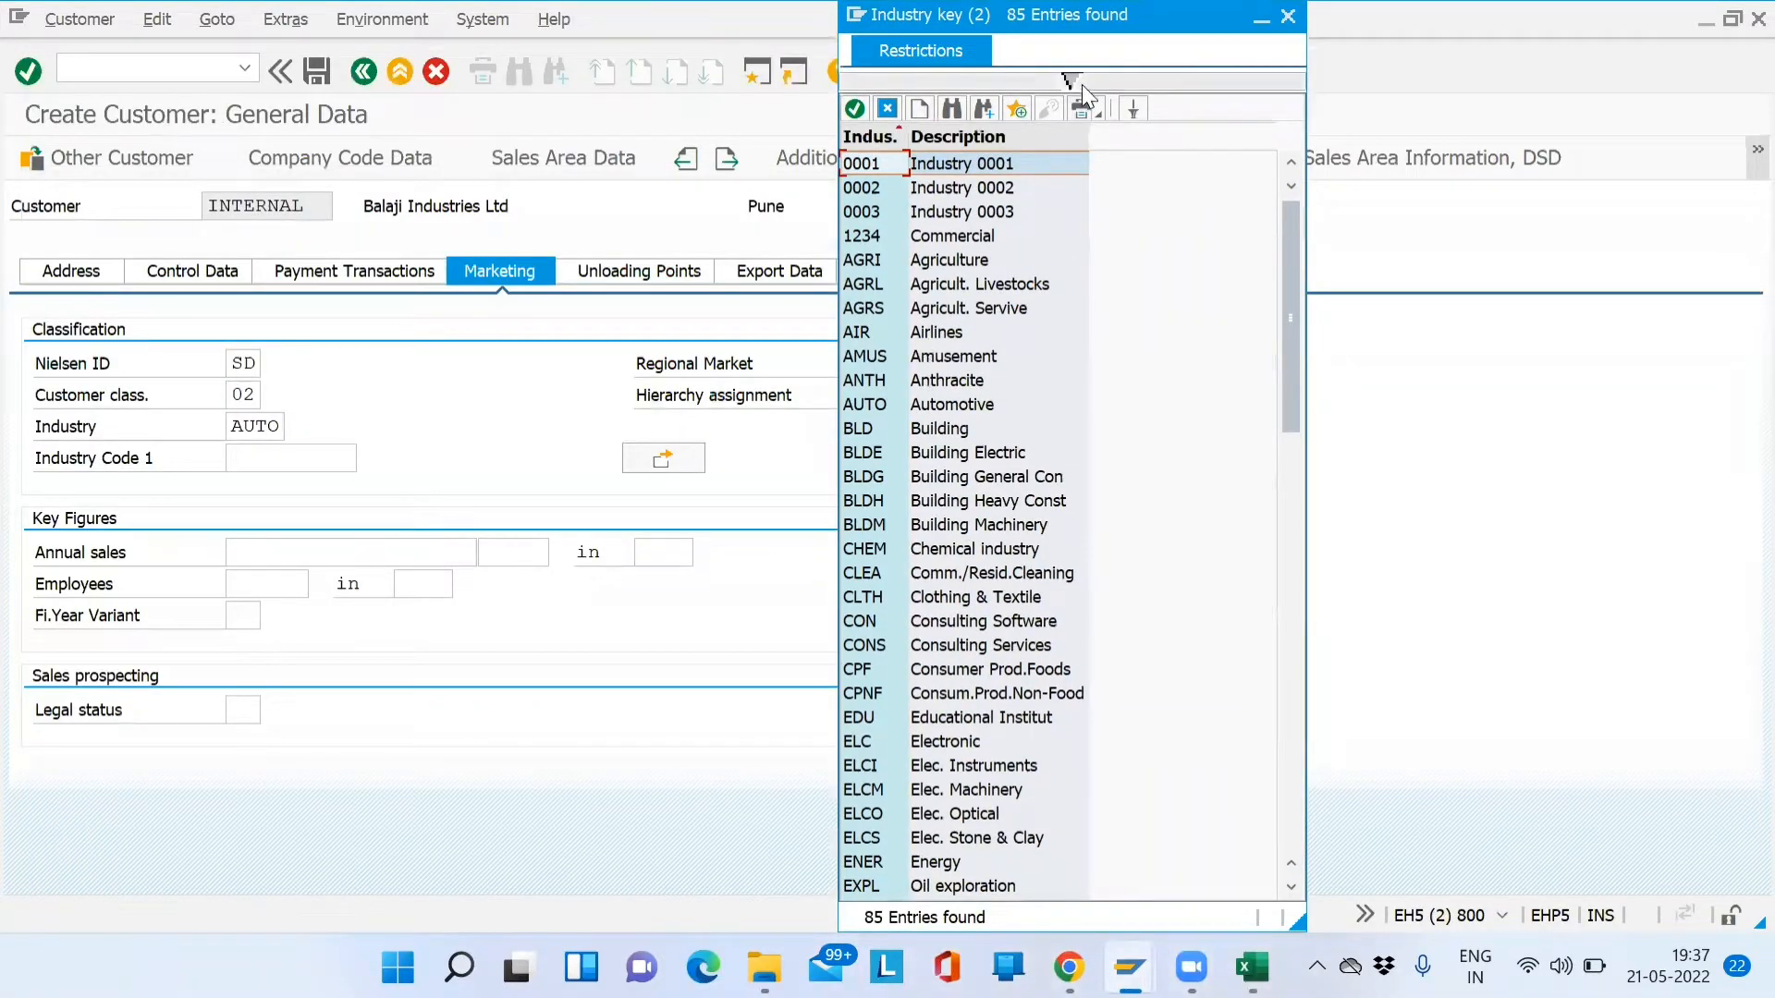
Filter the industry keys by sd01 and assign SD01 Automobile as the customer's industry
click(1080, 82)
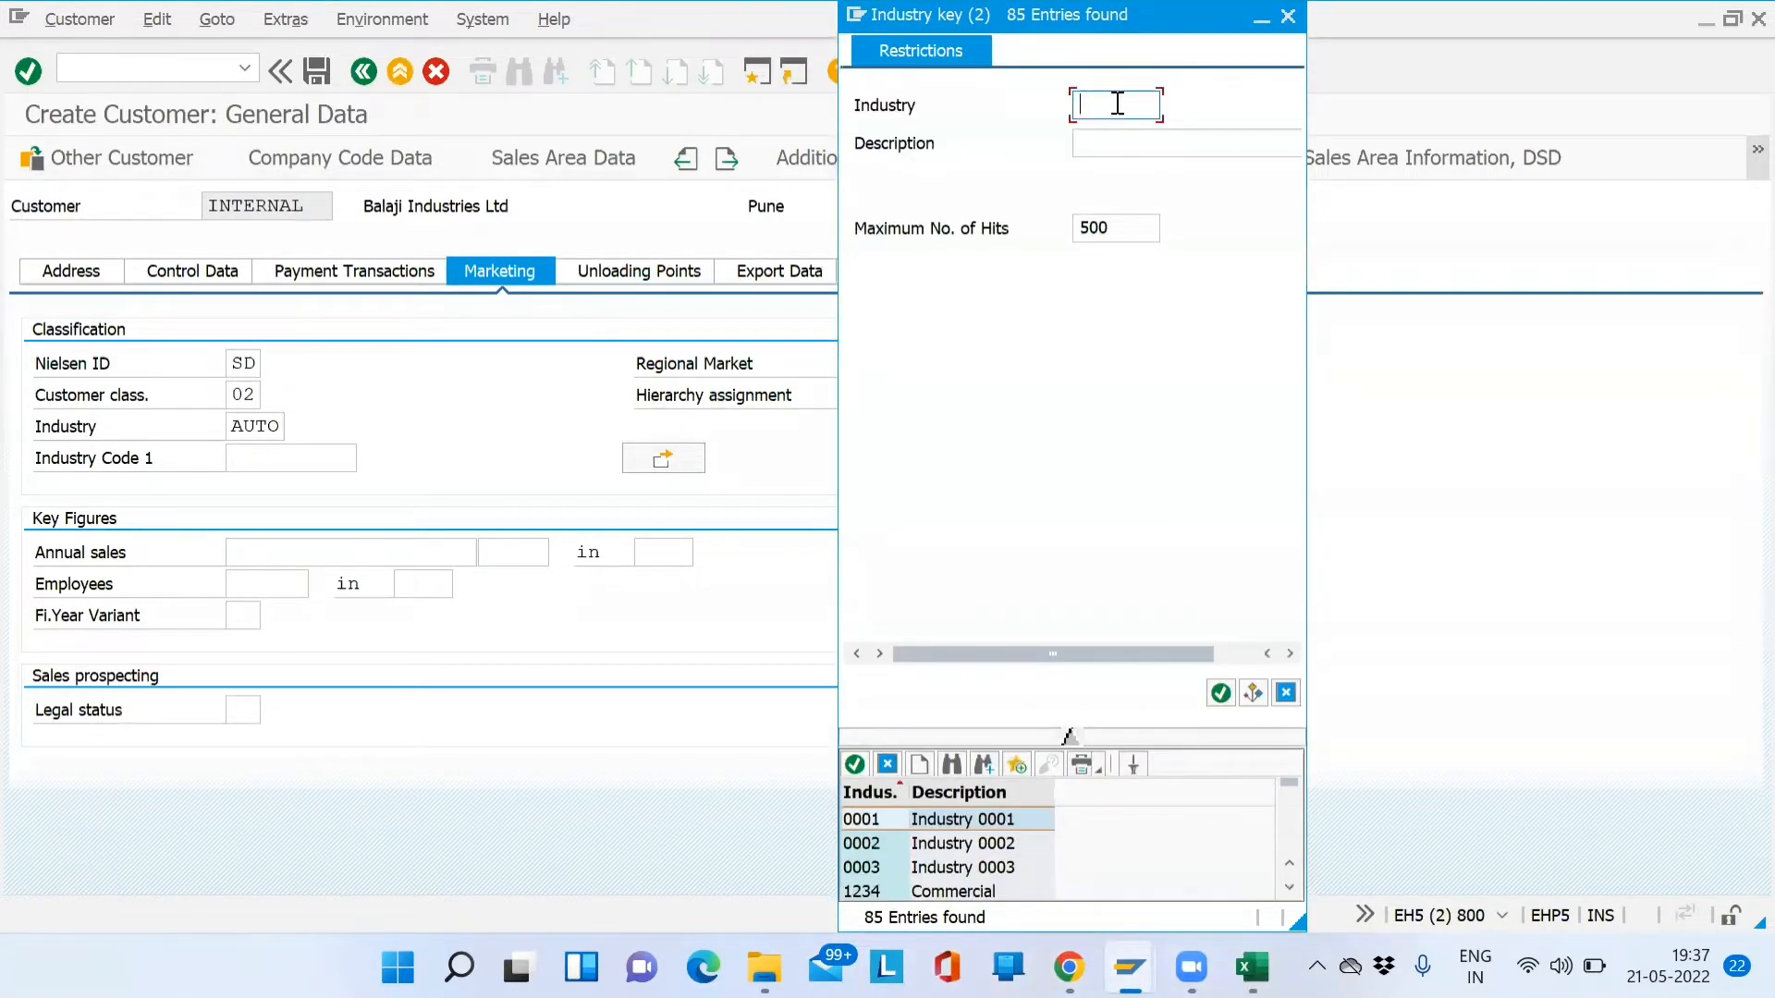
text(sd01)
key(Return)
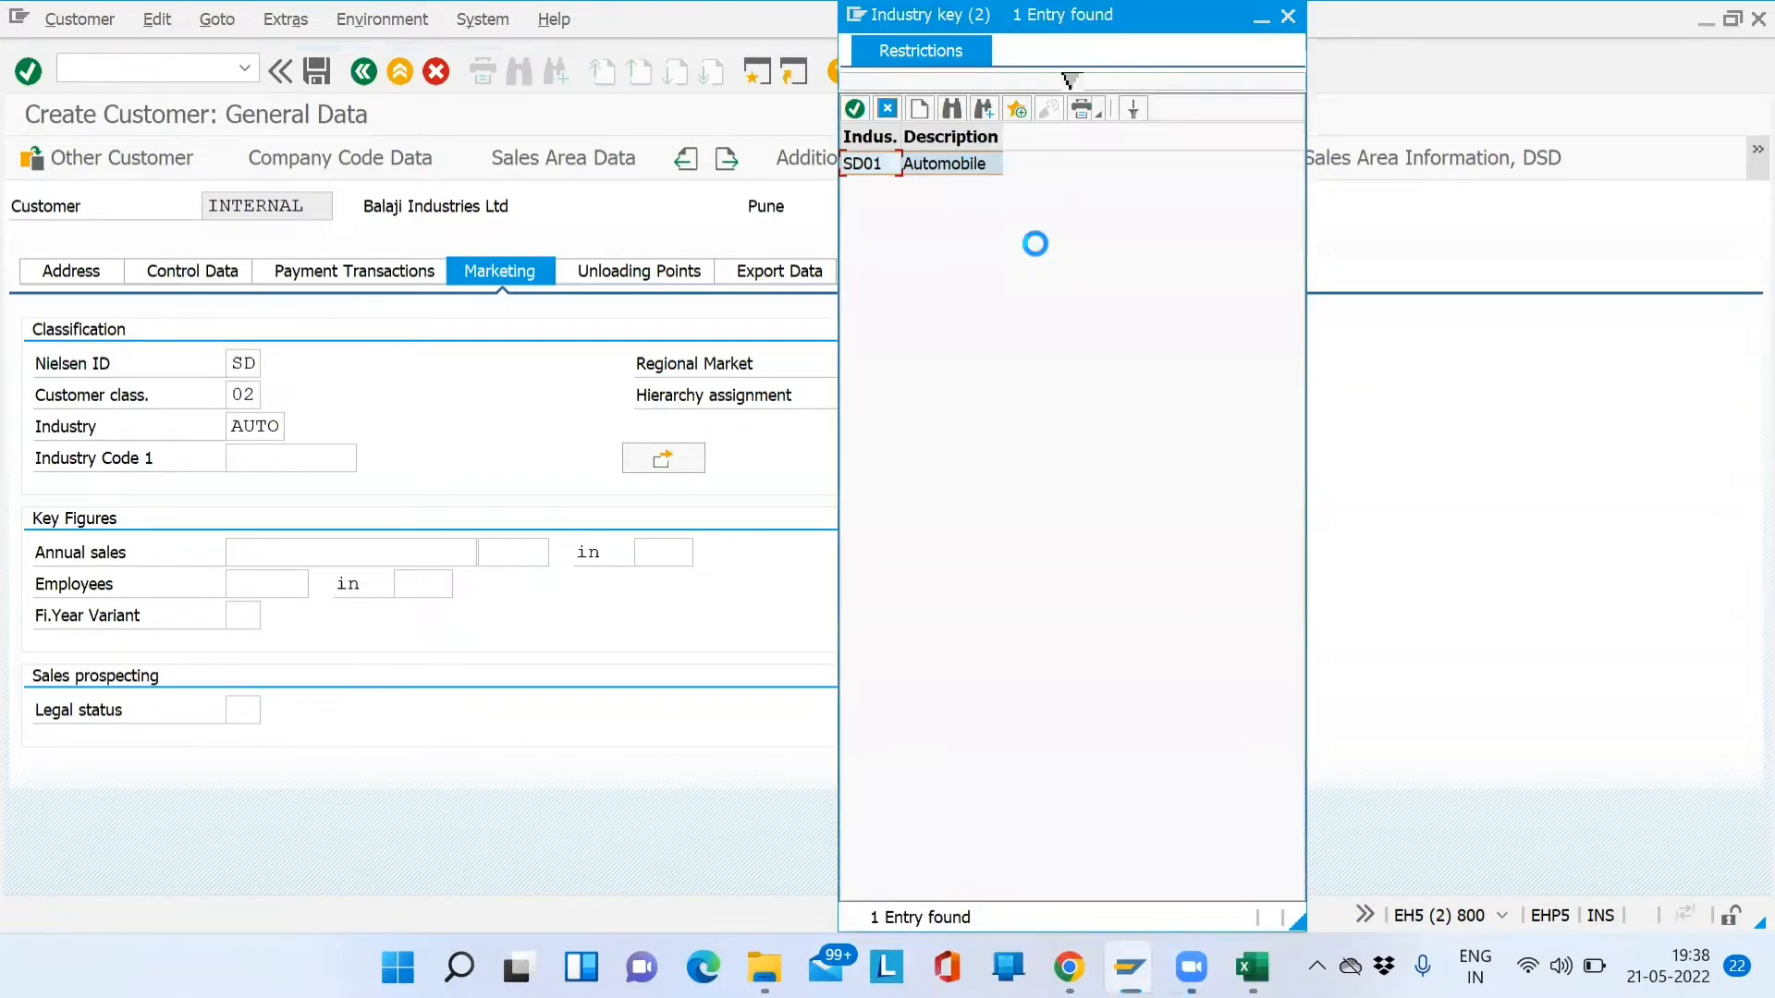
double_click(873, 164)
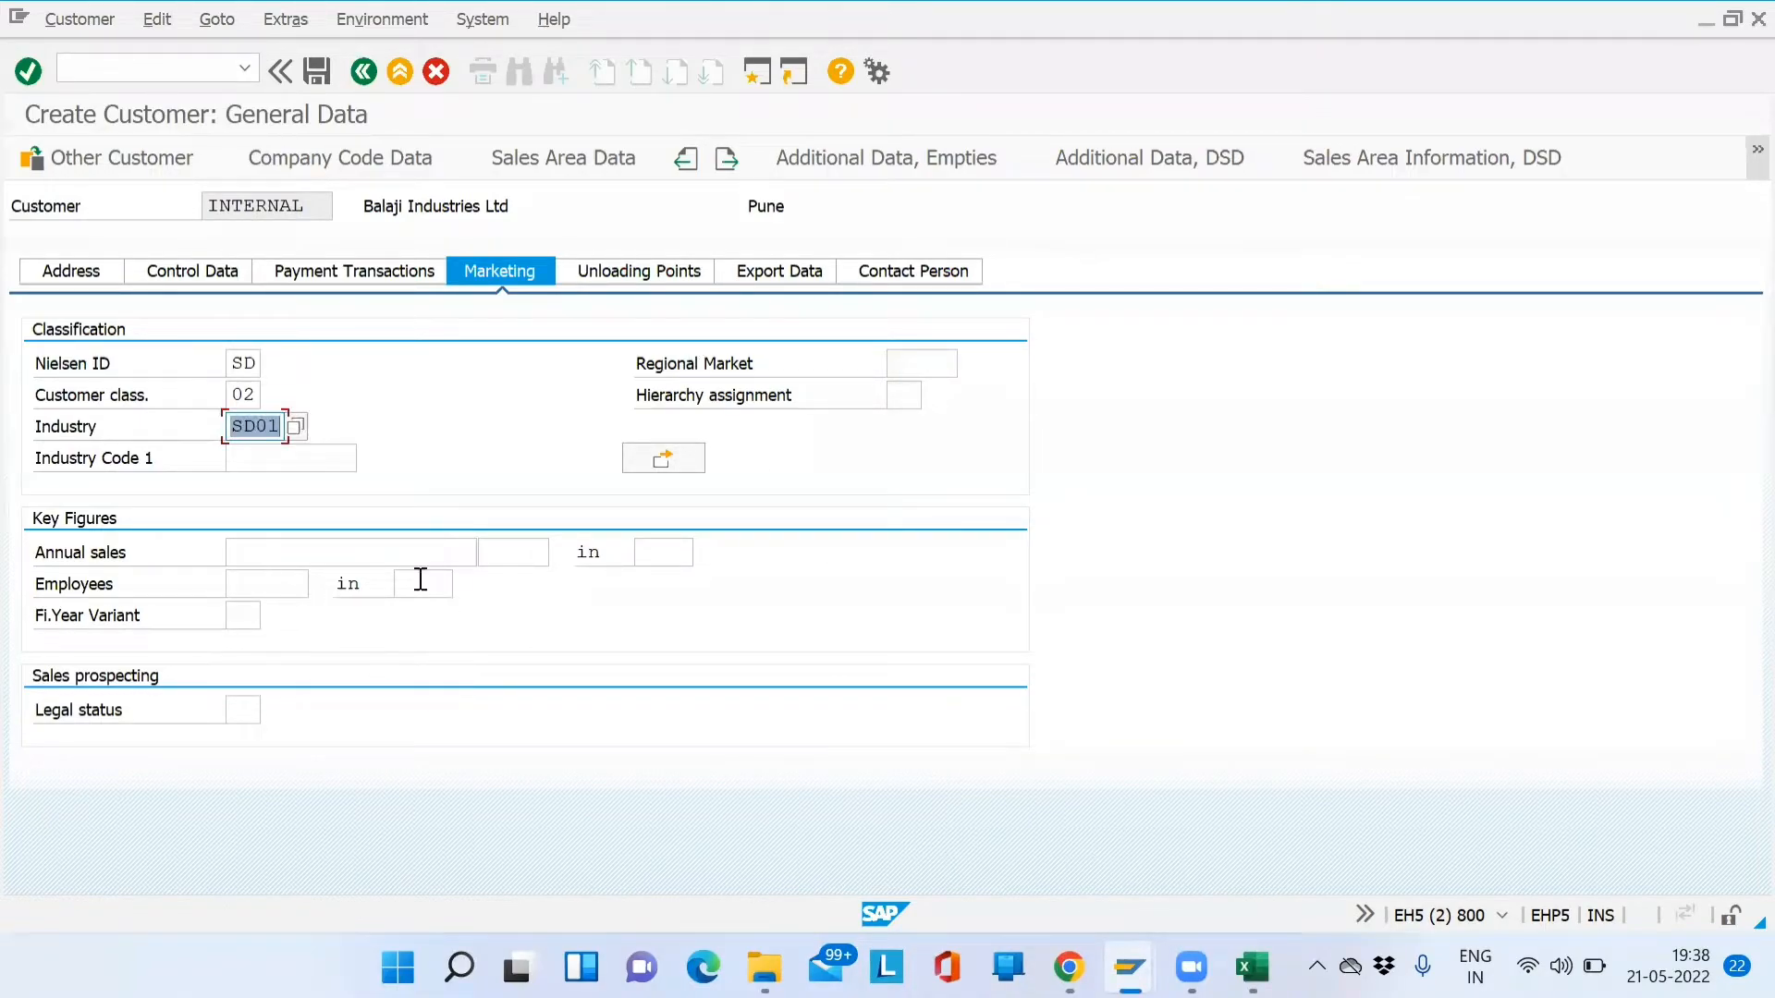
Open the customer's unloading points and read the field help for Unloading Point
click(675, 280)
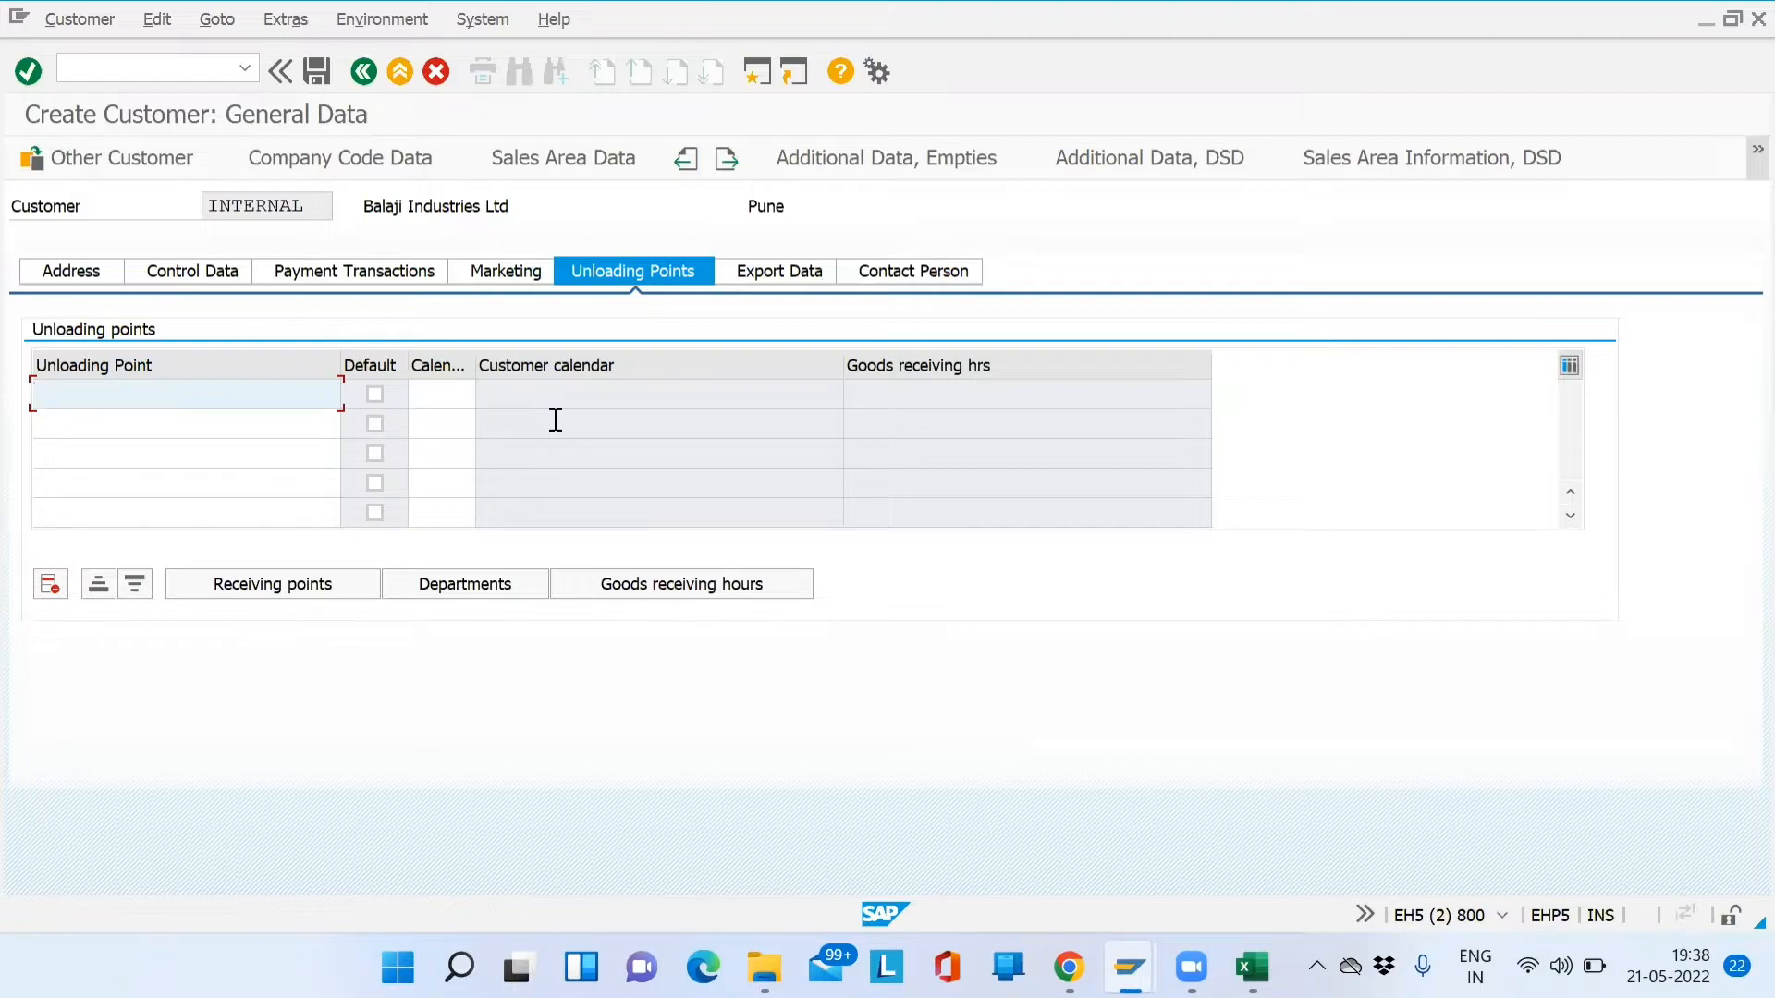
key(F1)
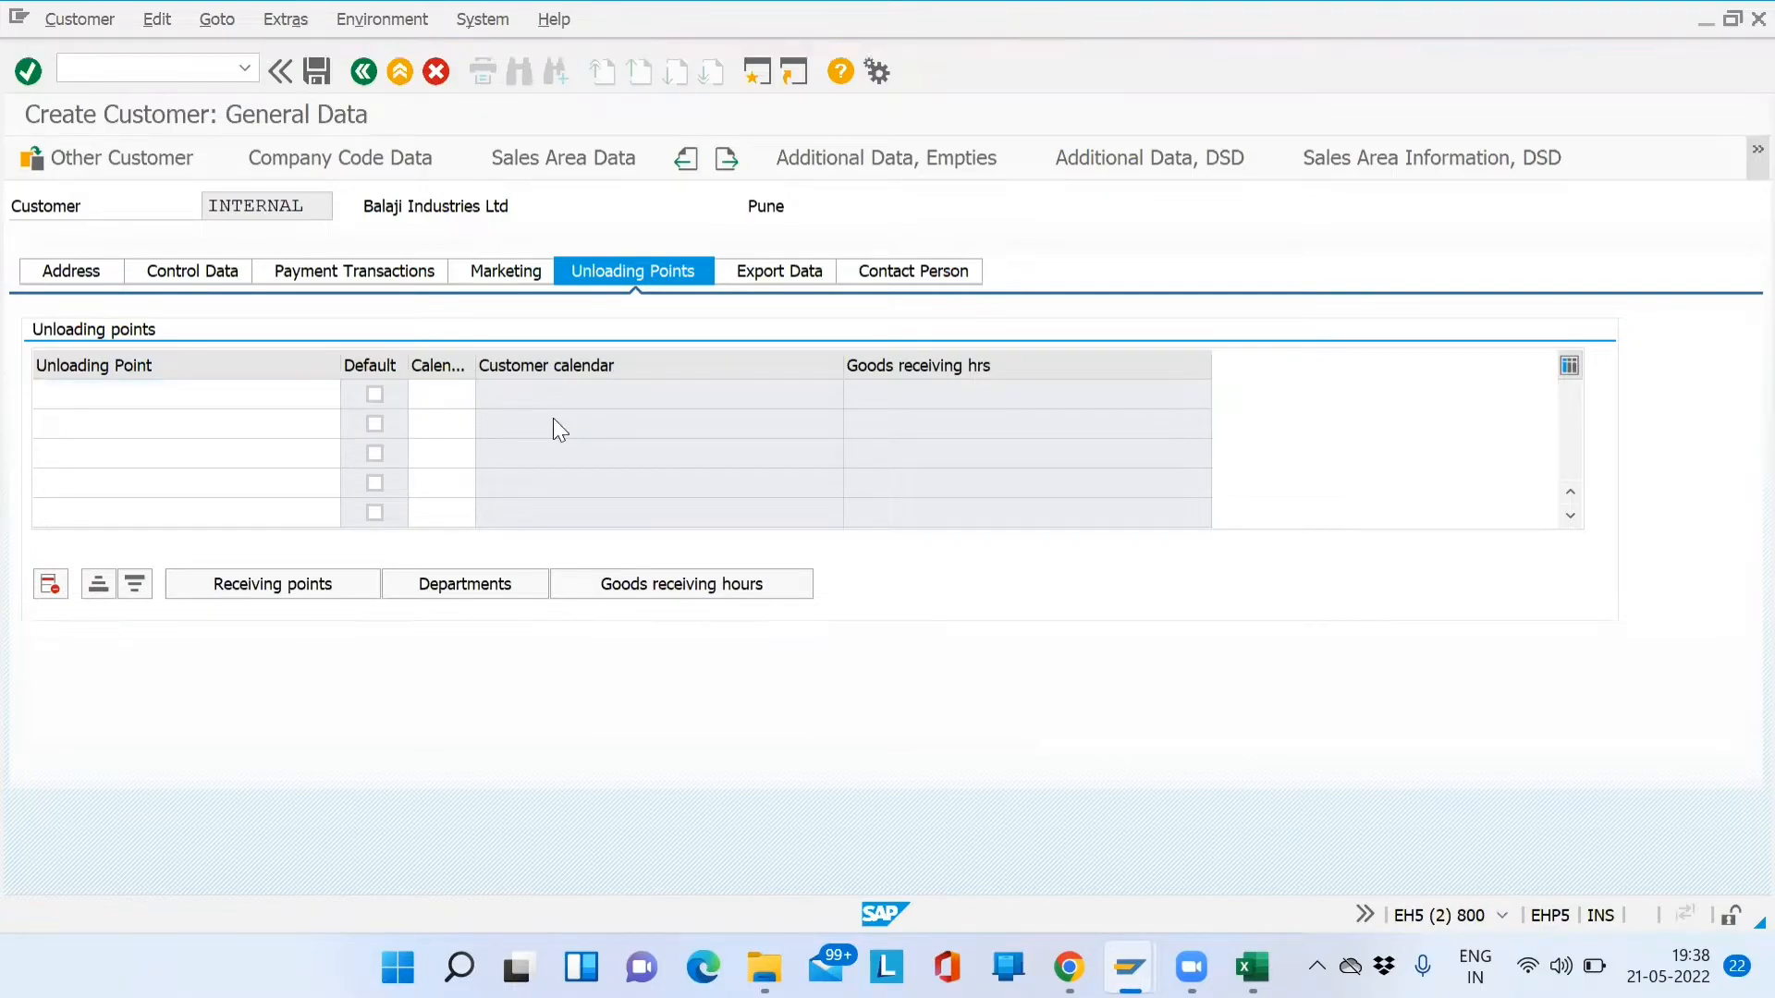
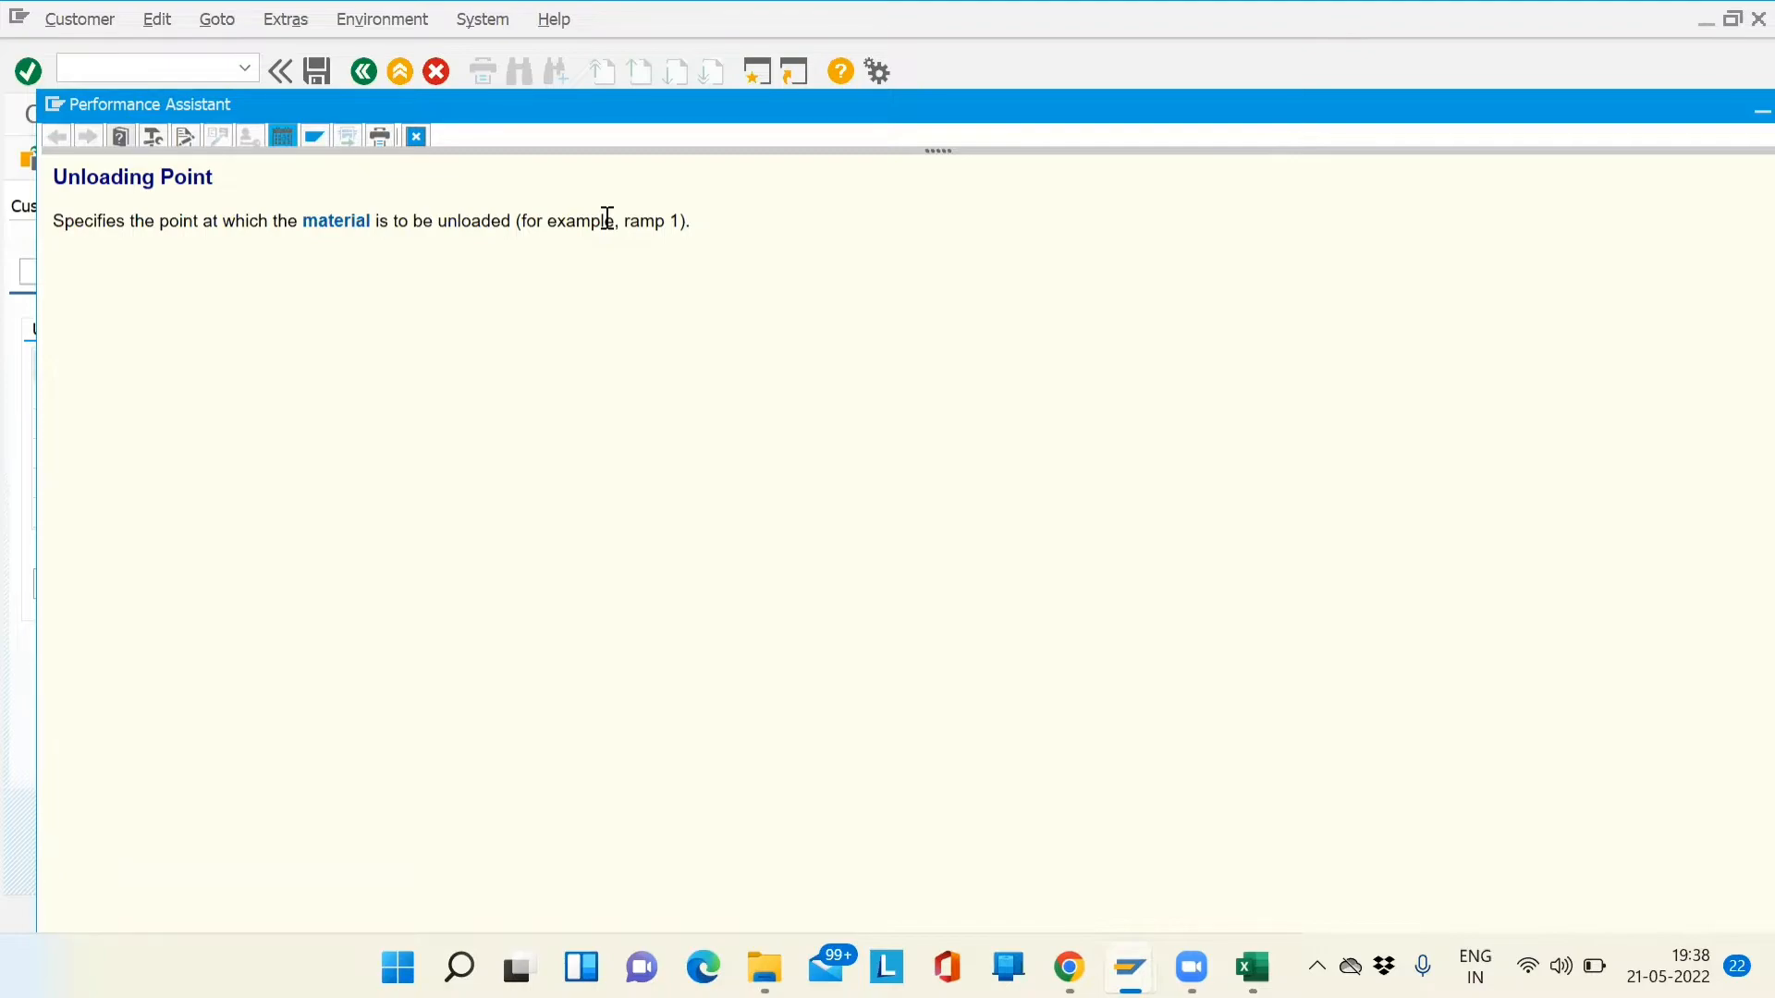
click(416, 138)
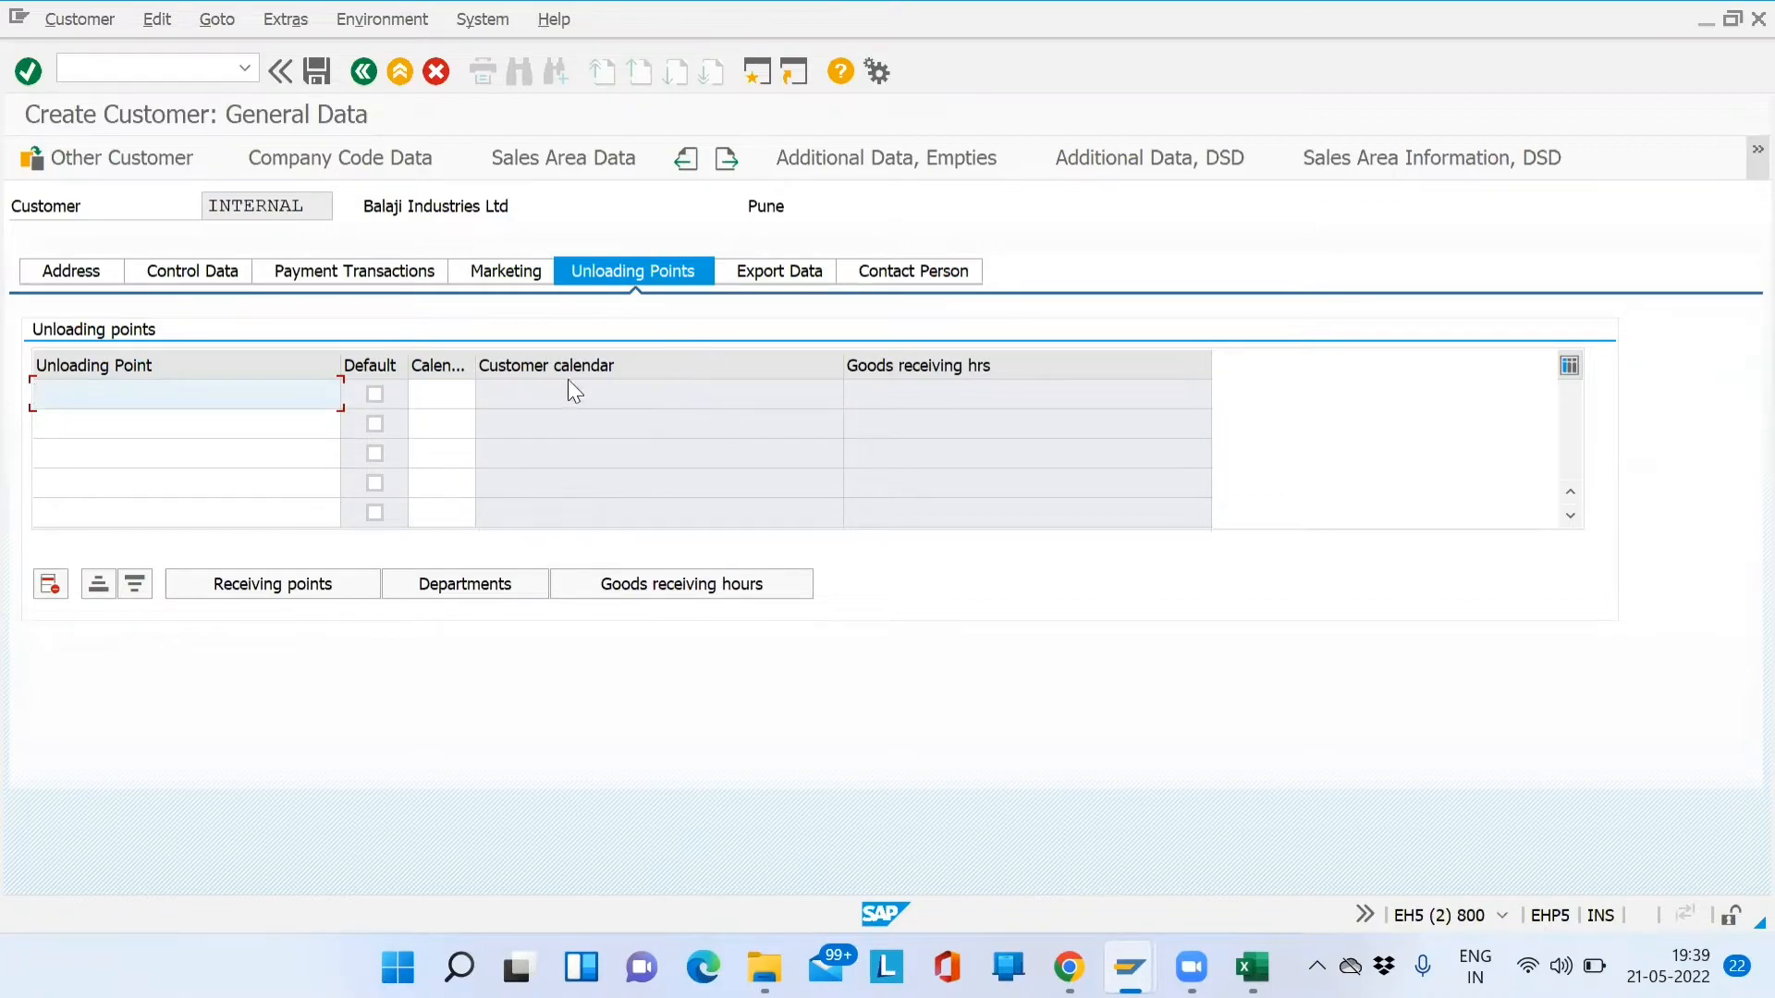
Examine the country, TDO date, SDN date and boycott date fields in the customer's export data
click(775, 277)
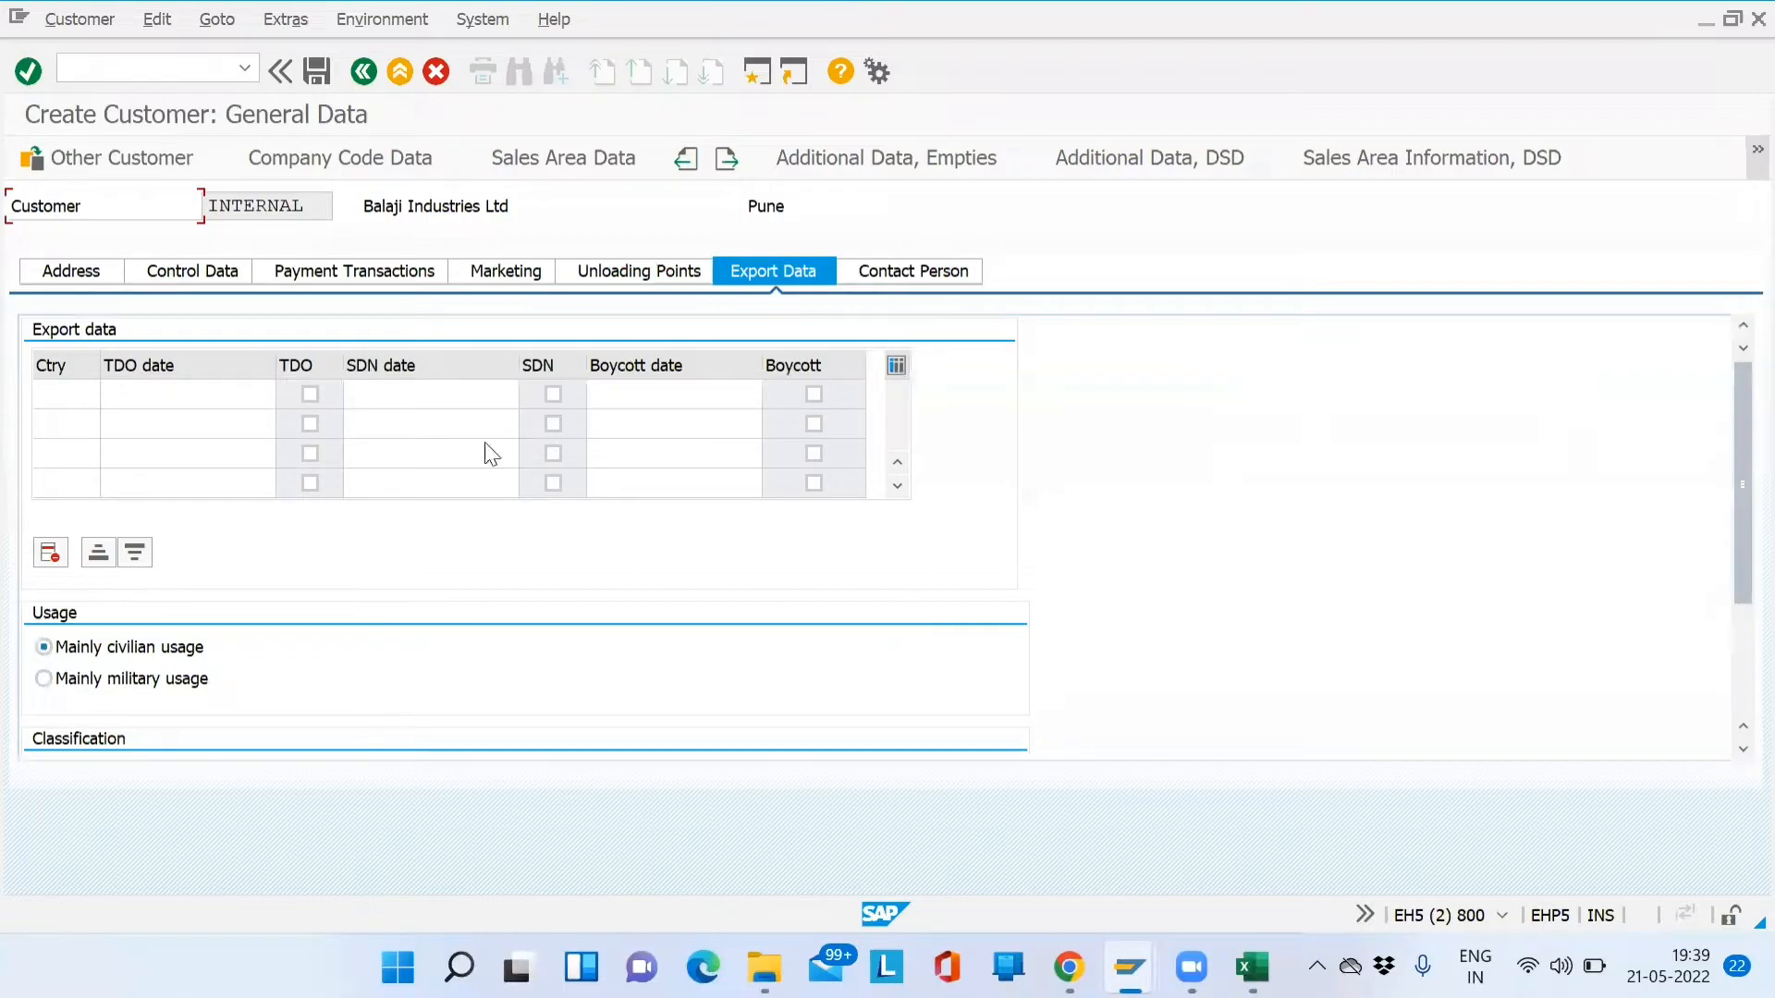
click(58, 388)
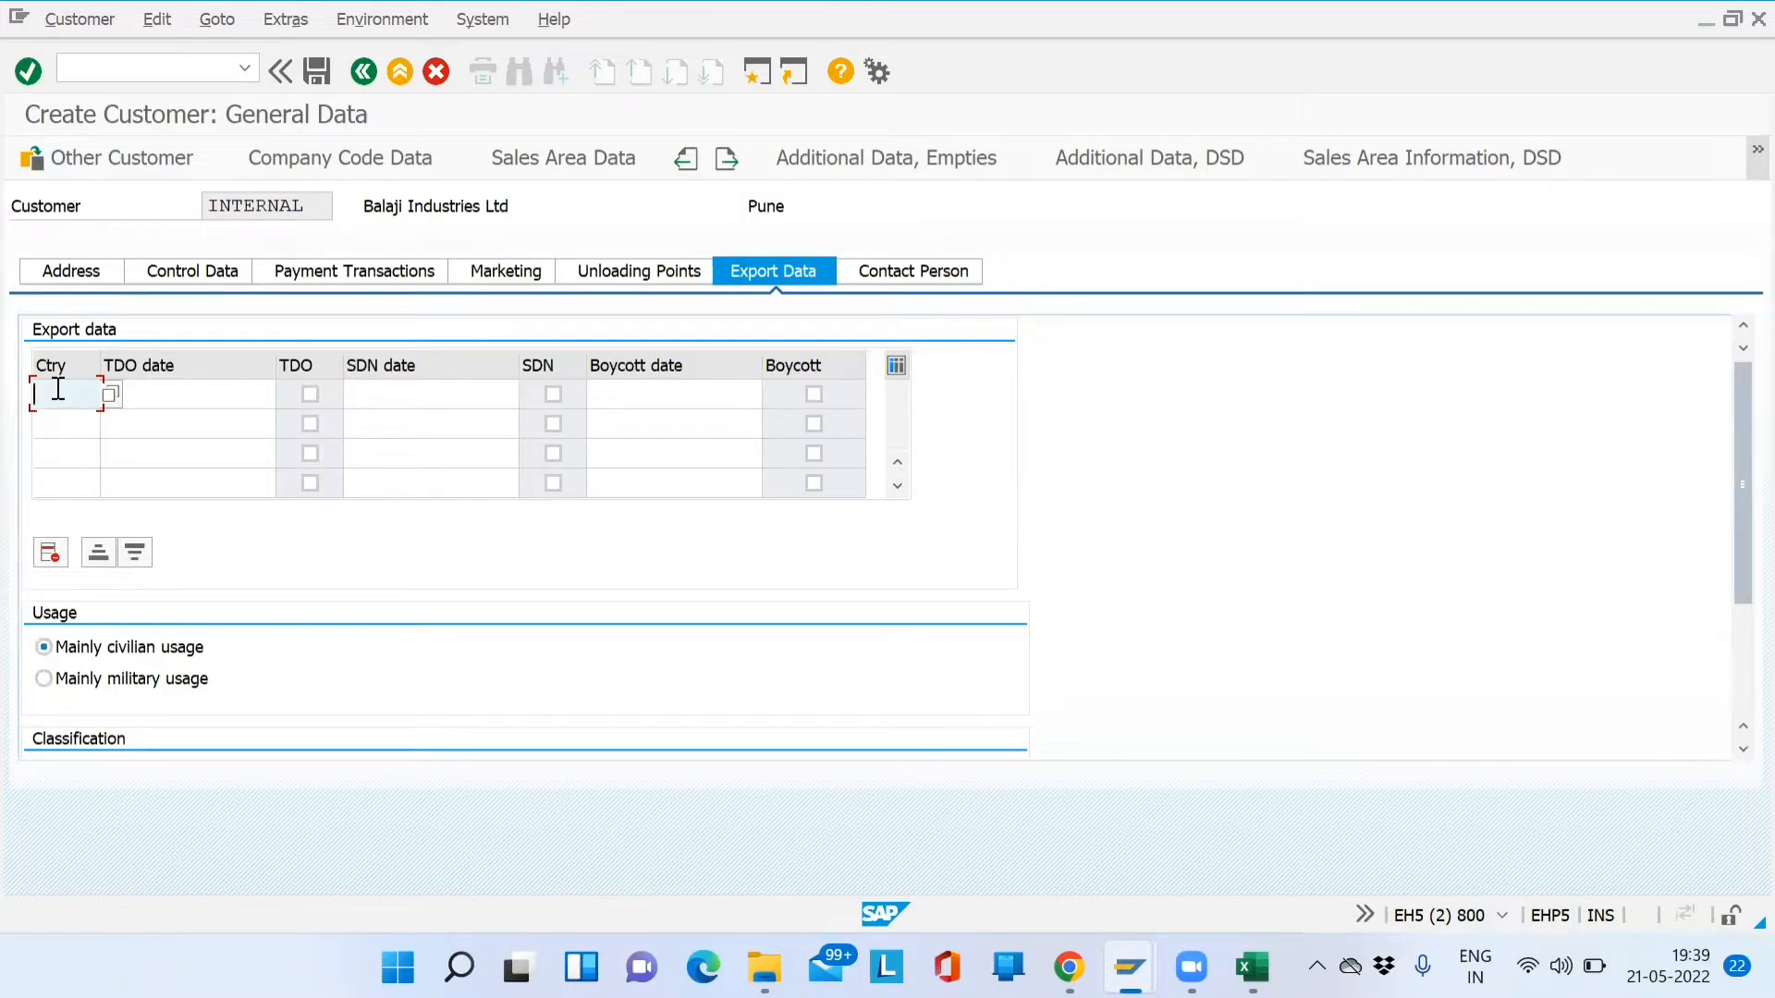
click(691, 390)
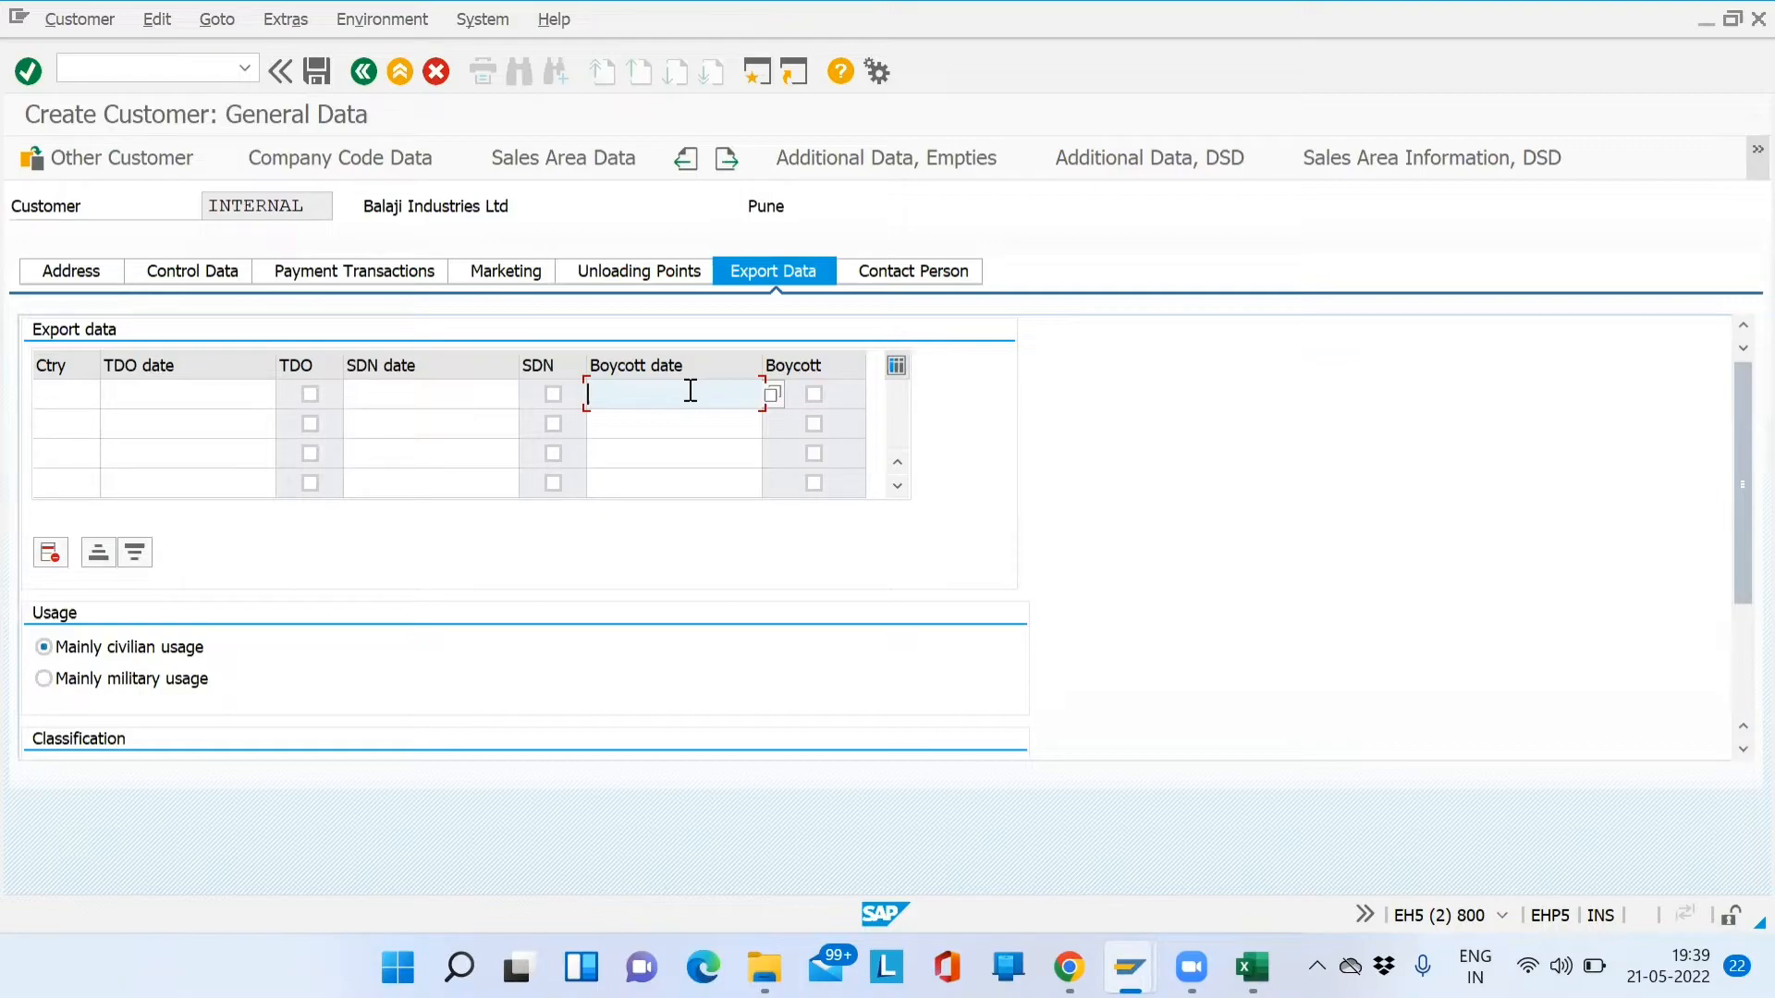
click(73, 400)
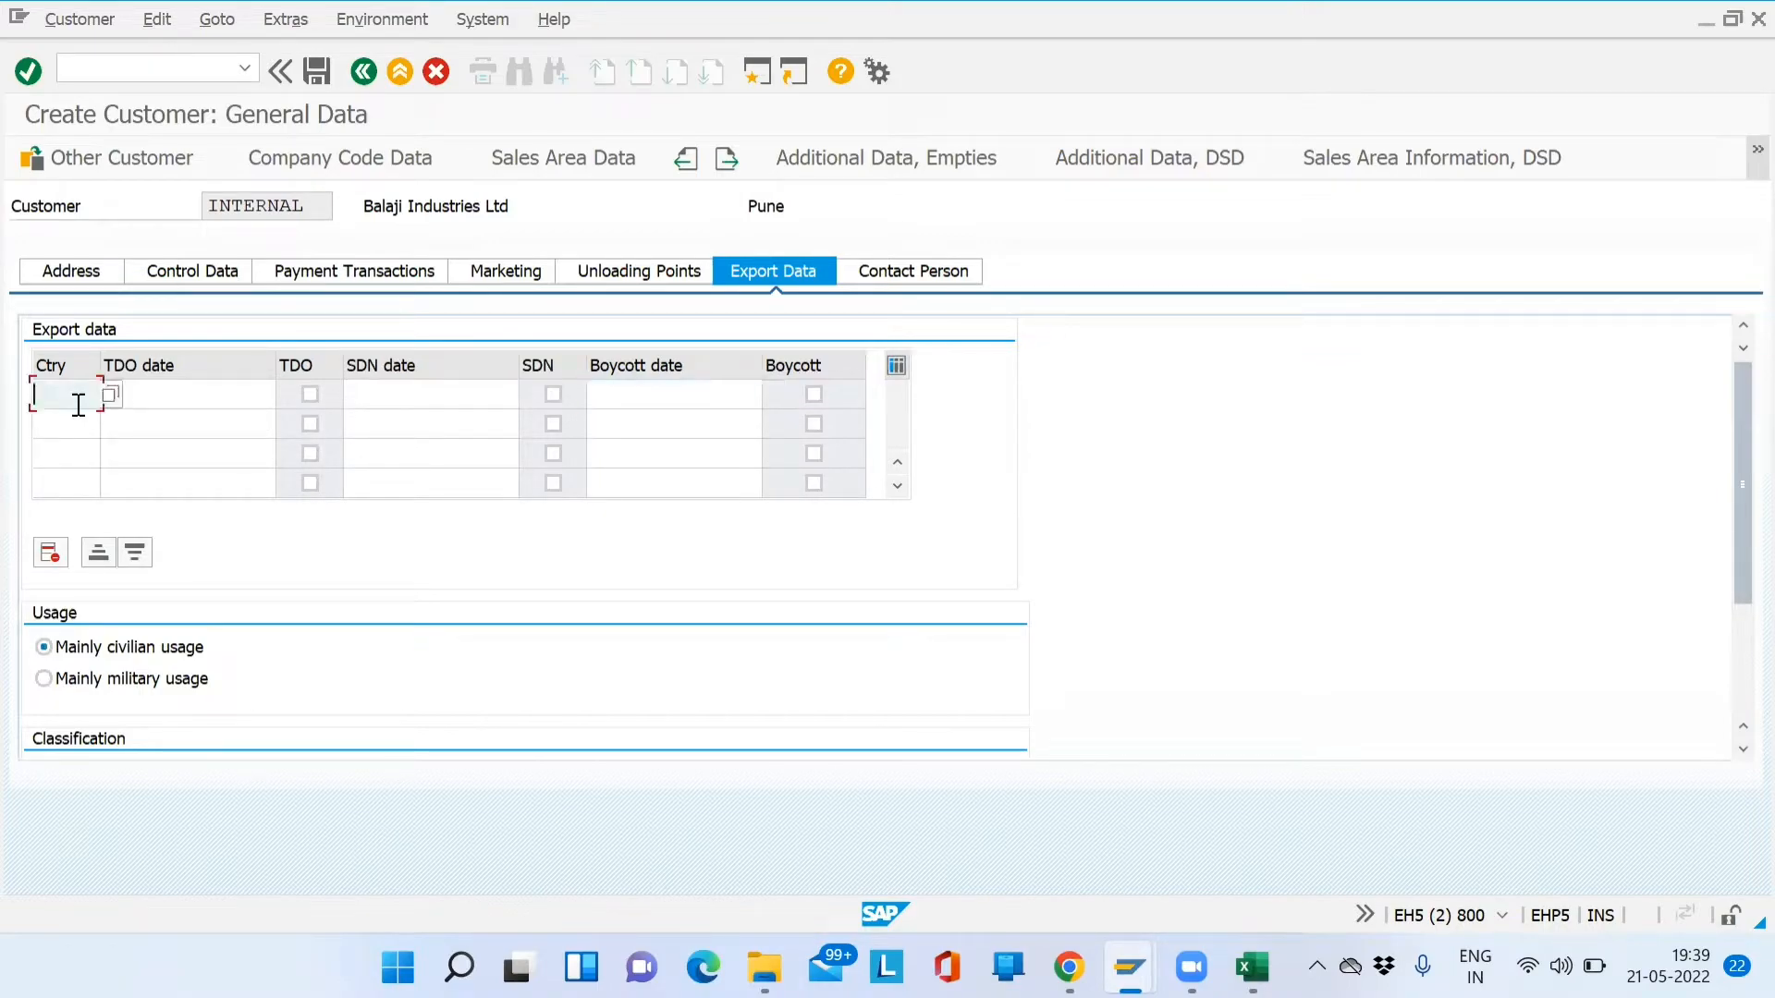
click(207, 395)
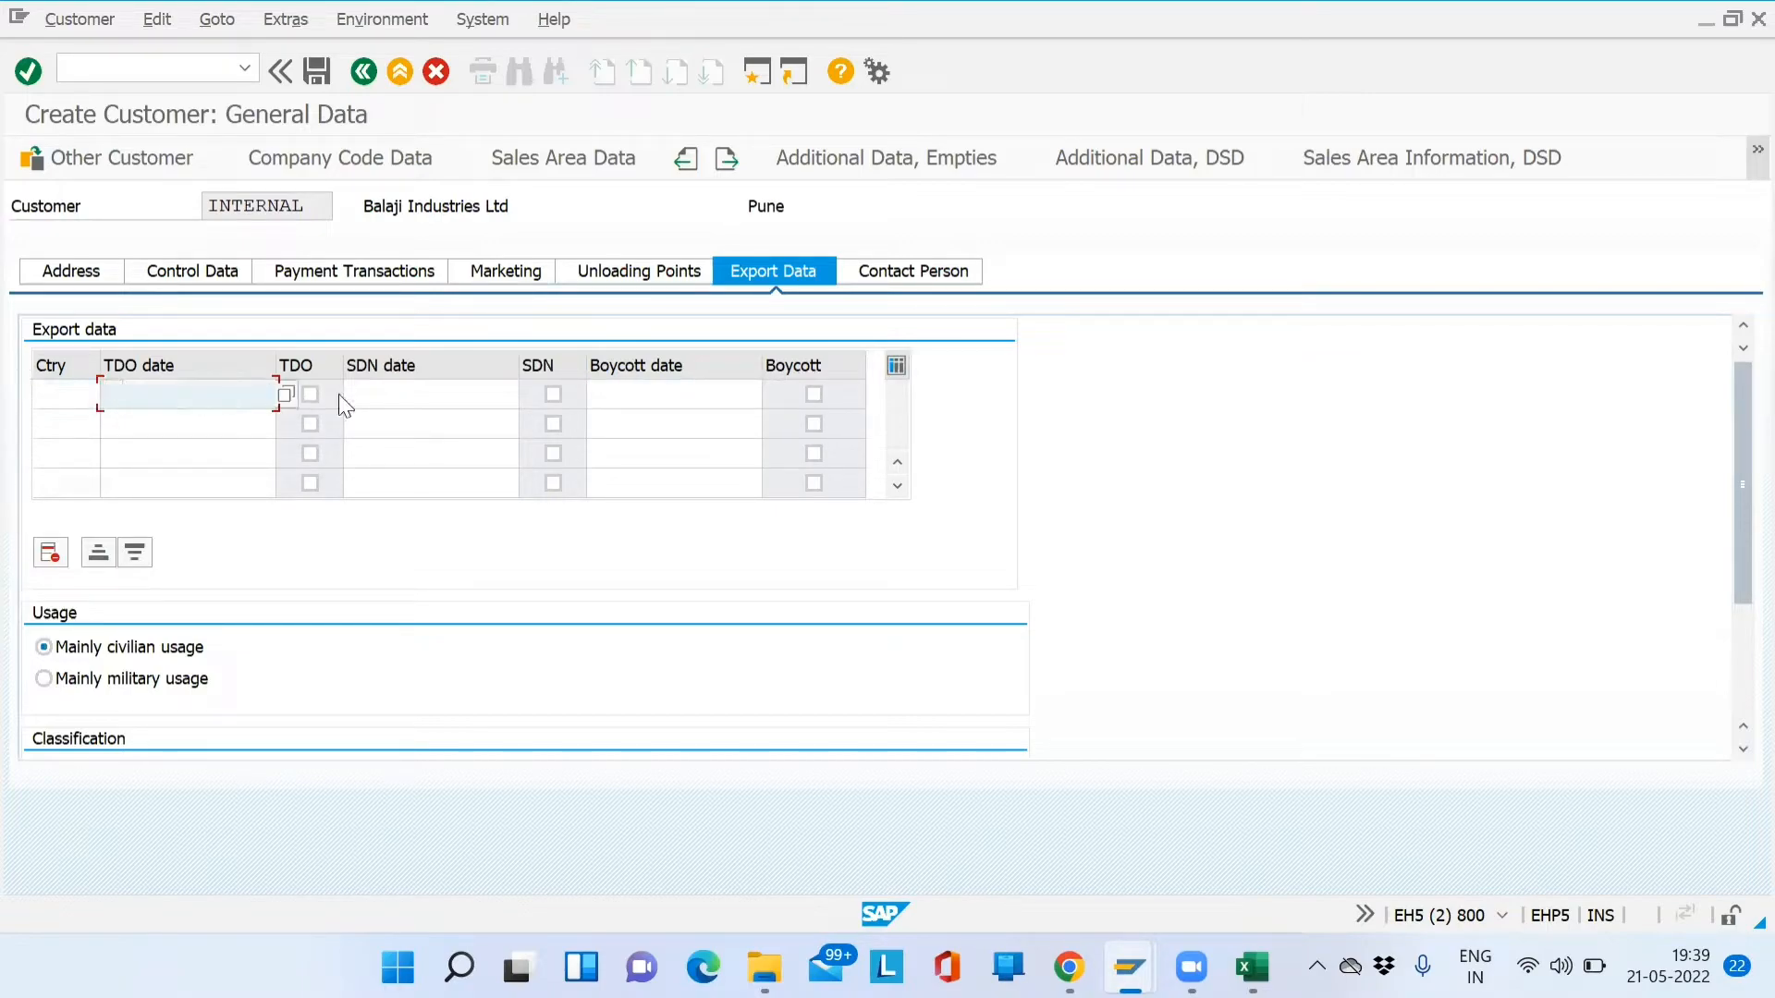
click(421, 393)
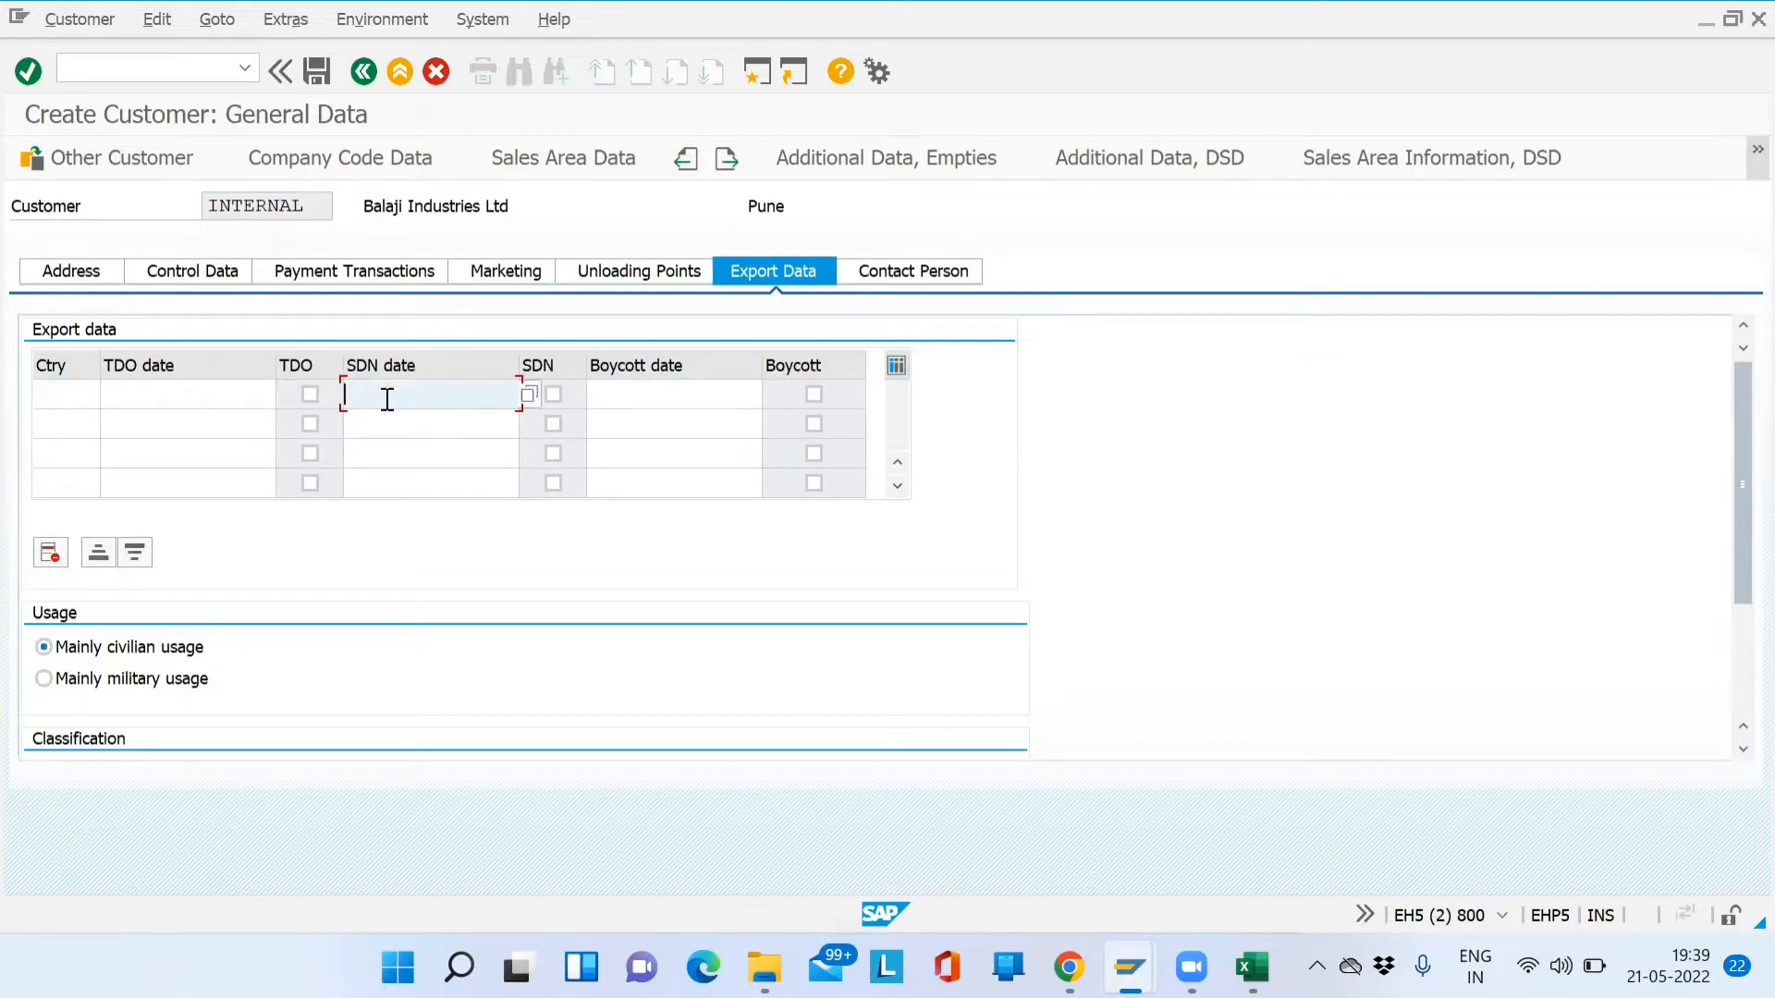
click(77, 396)
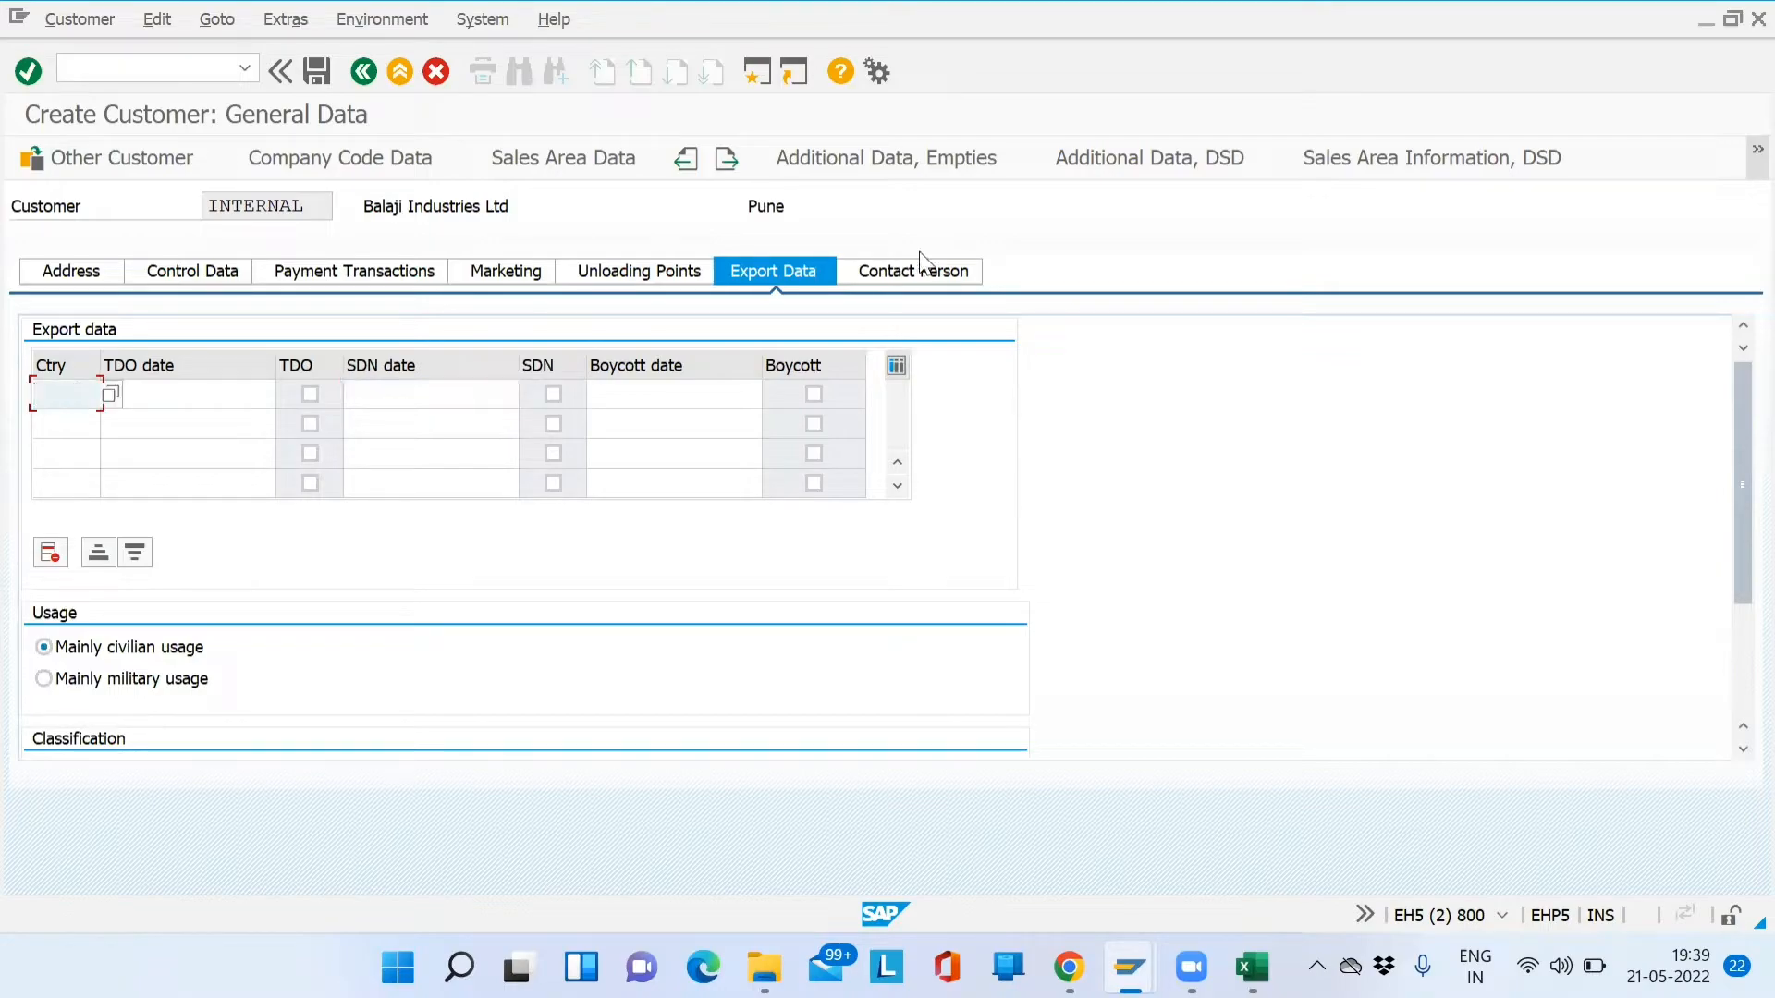
Add a contact person with Mr. in the name field and fill in the contact's first name
click(939, 269)
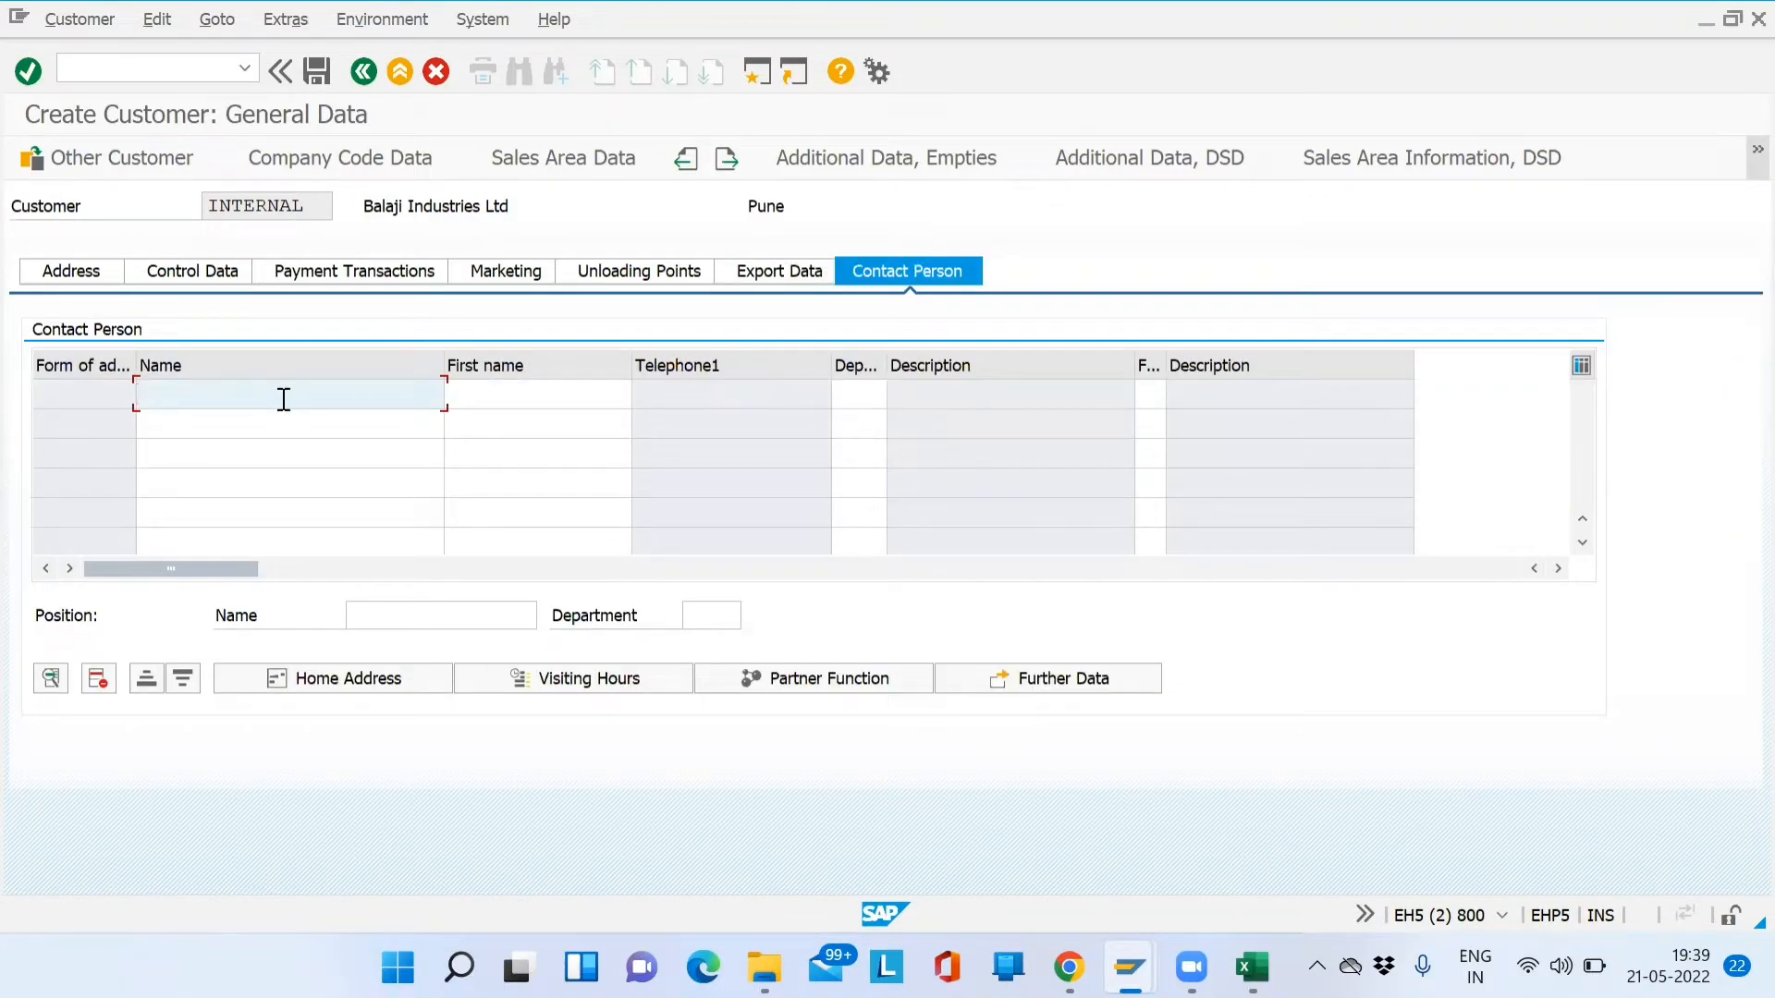
text(Mr)
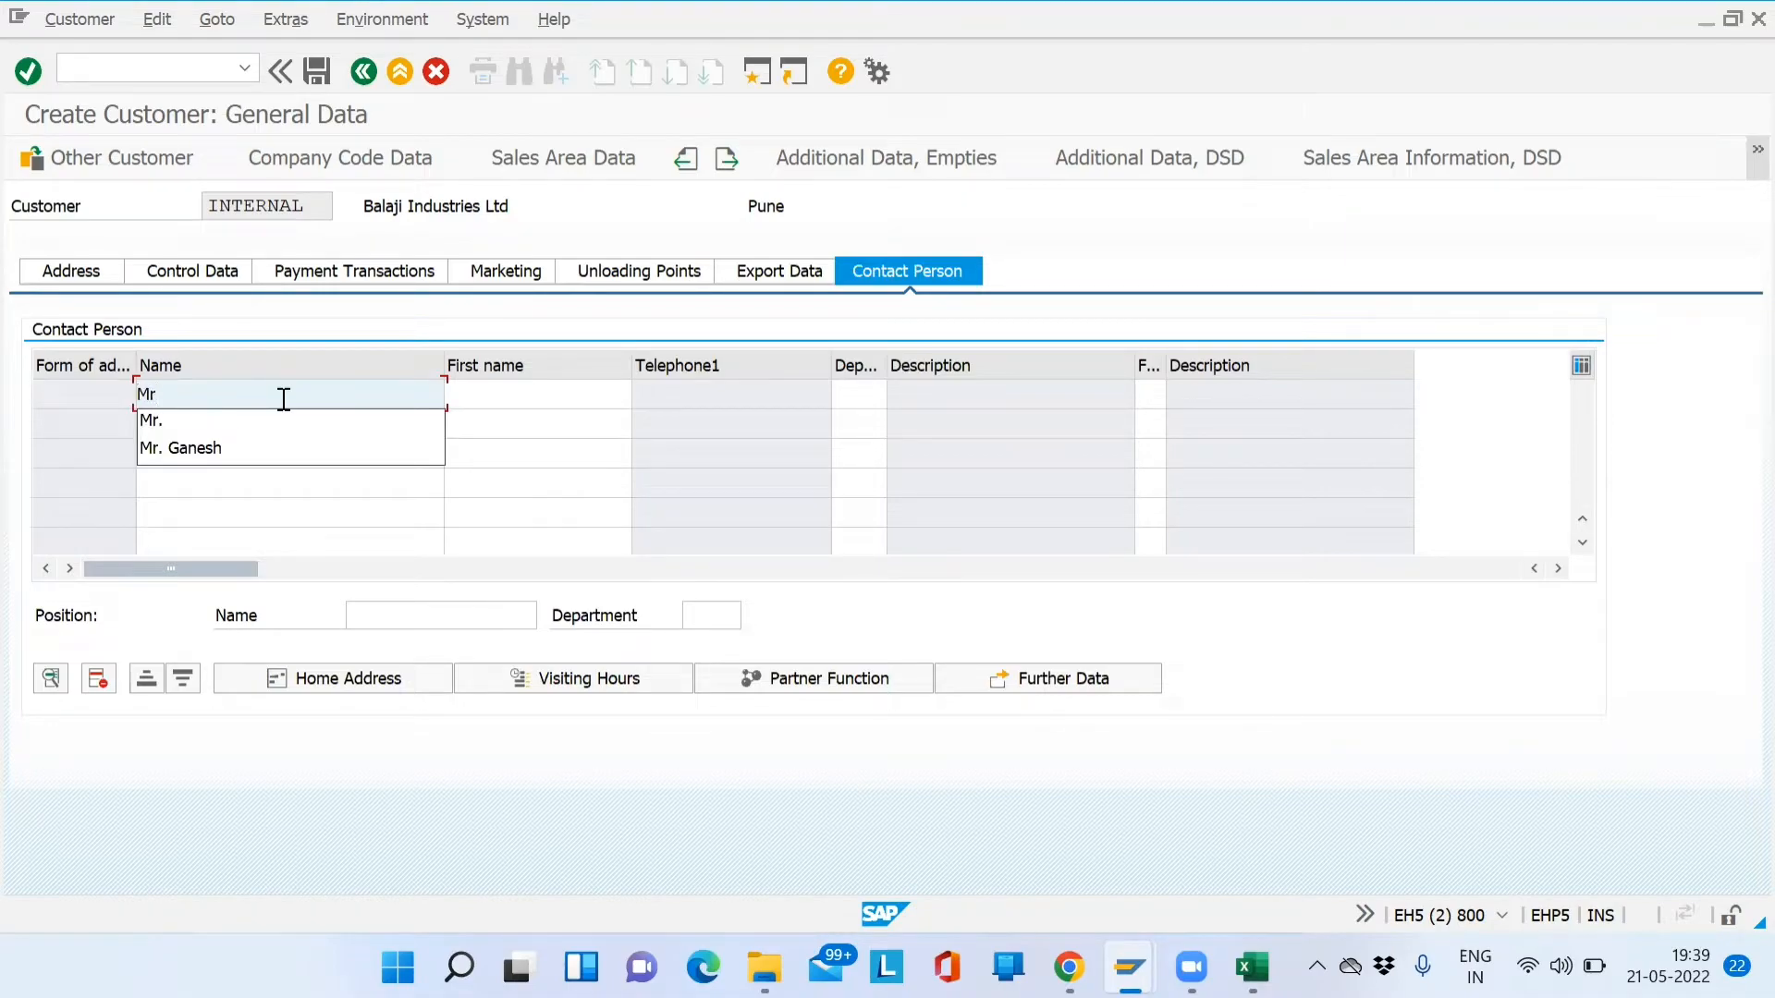
text(. ABC)
key(Return)
click(329, 395)
key(BackSpace)
key(BackSpace)
key(BackSpace)
key(Tab)
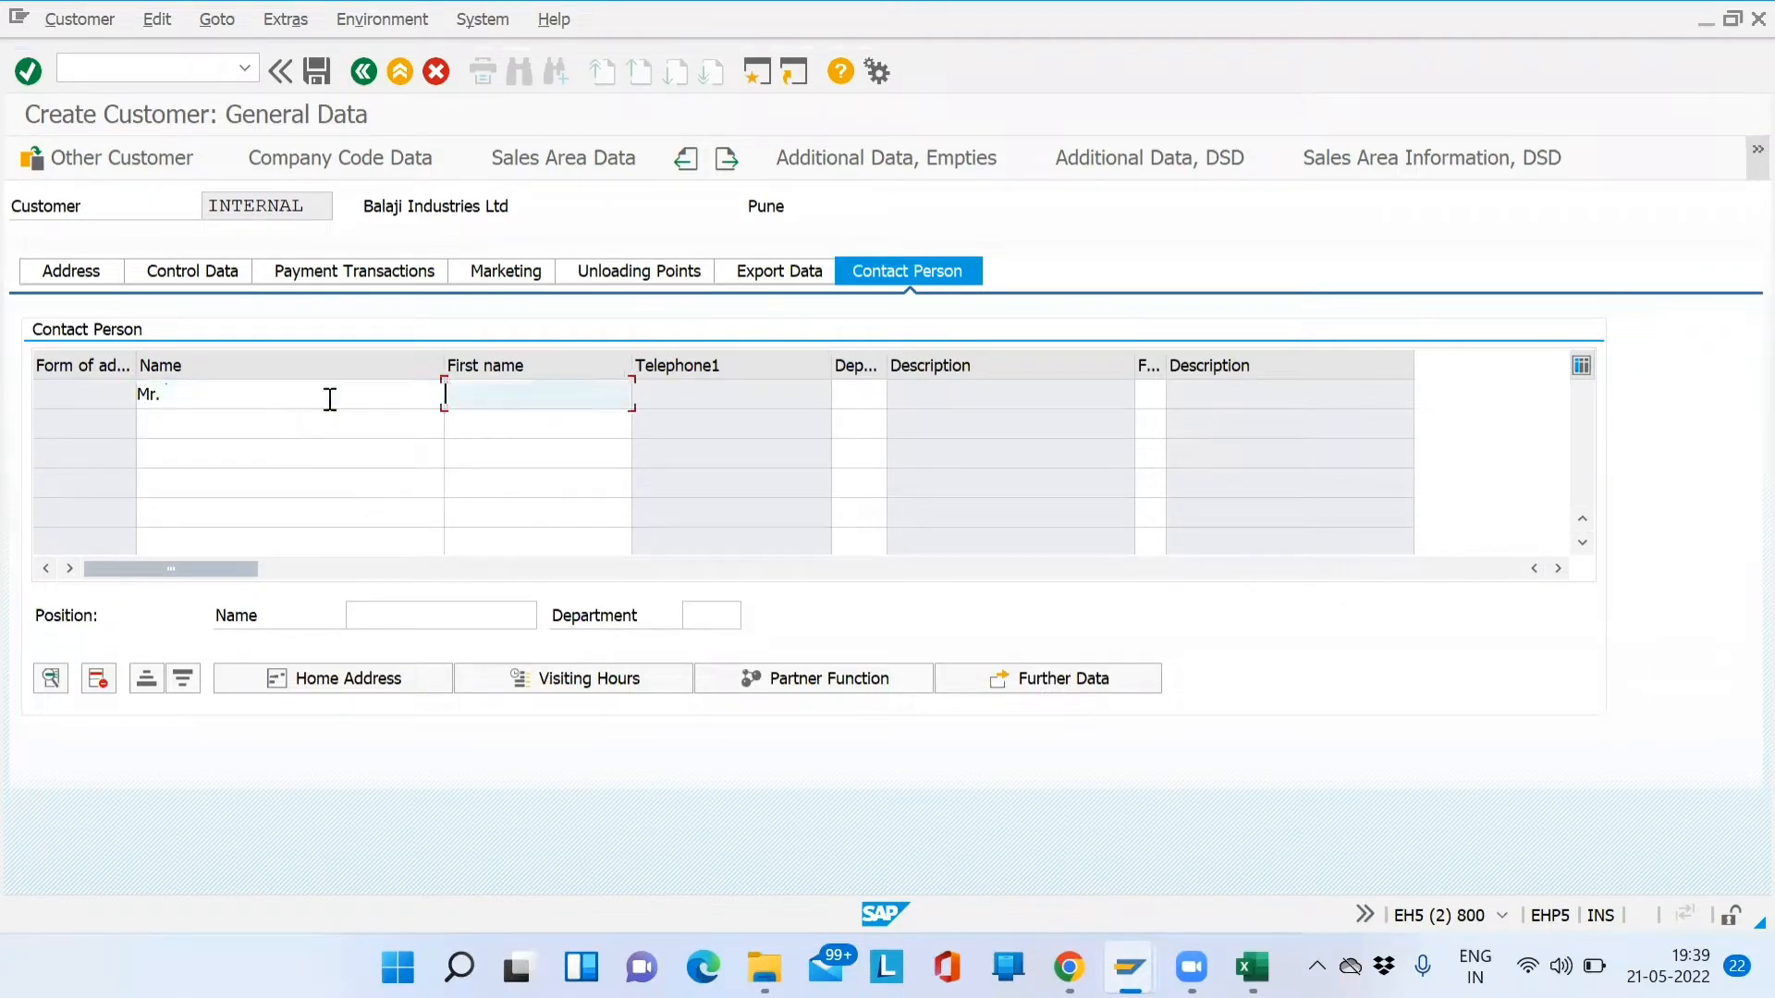
text(Ganesh)
key(Return)
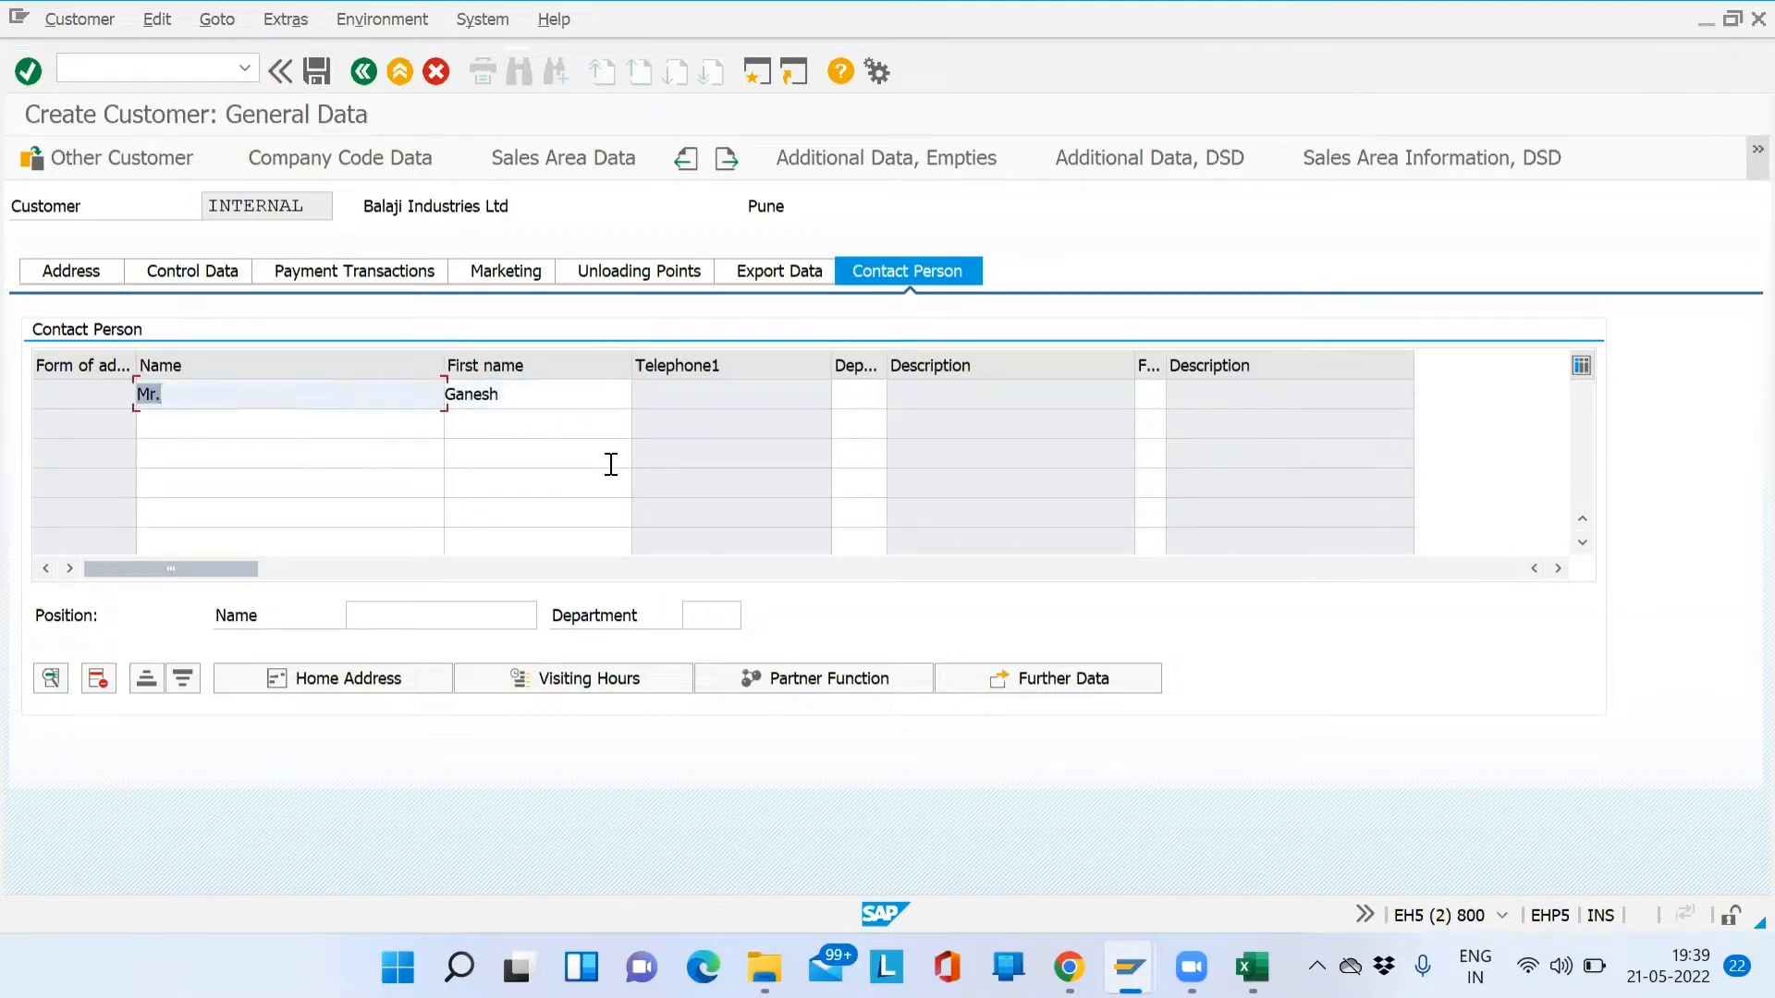
Assign the contact person to department 0003 Sales
click(846, 396)
click(896, 396)
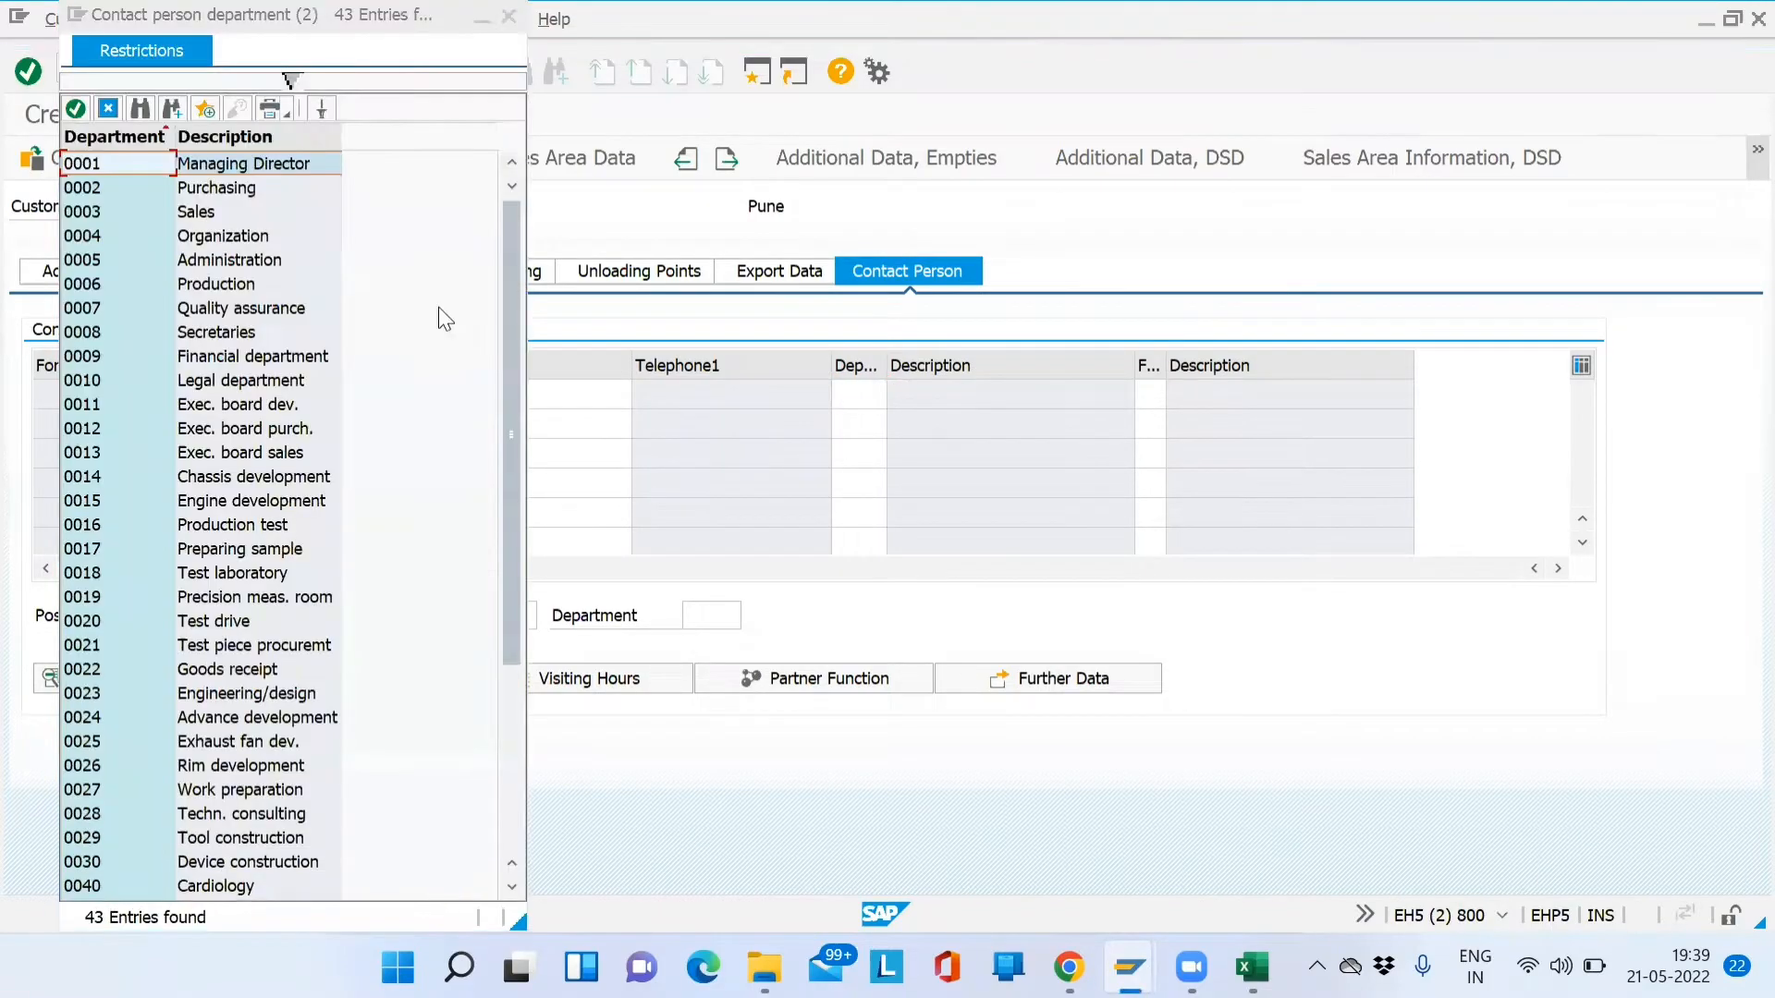
click(203, 216)
double_click(204, 215)
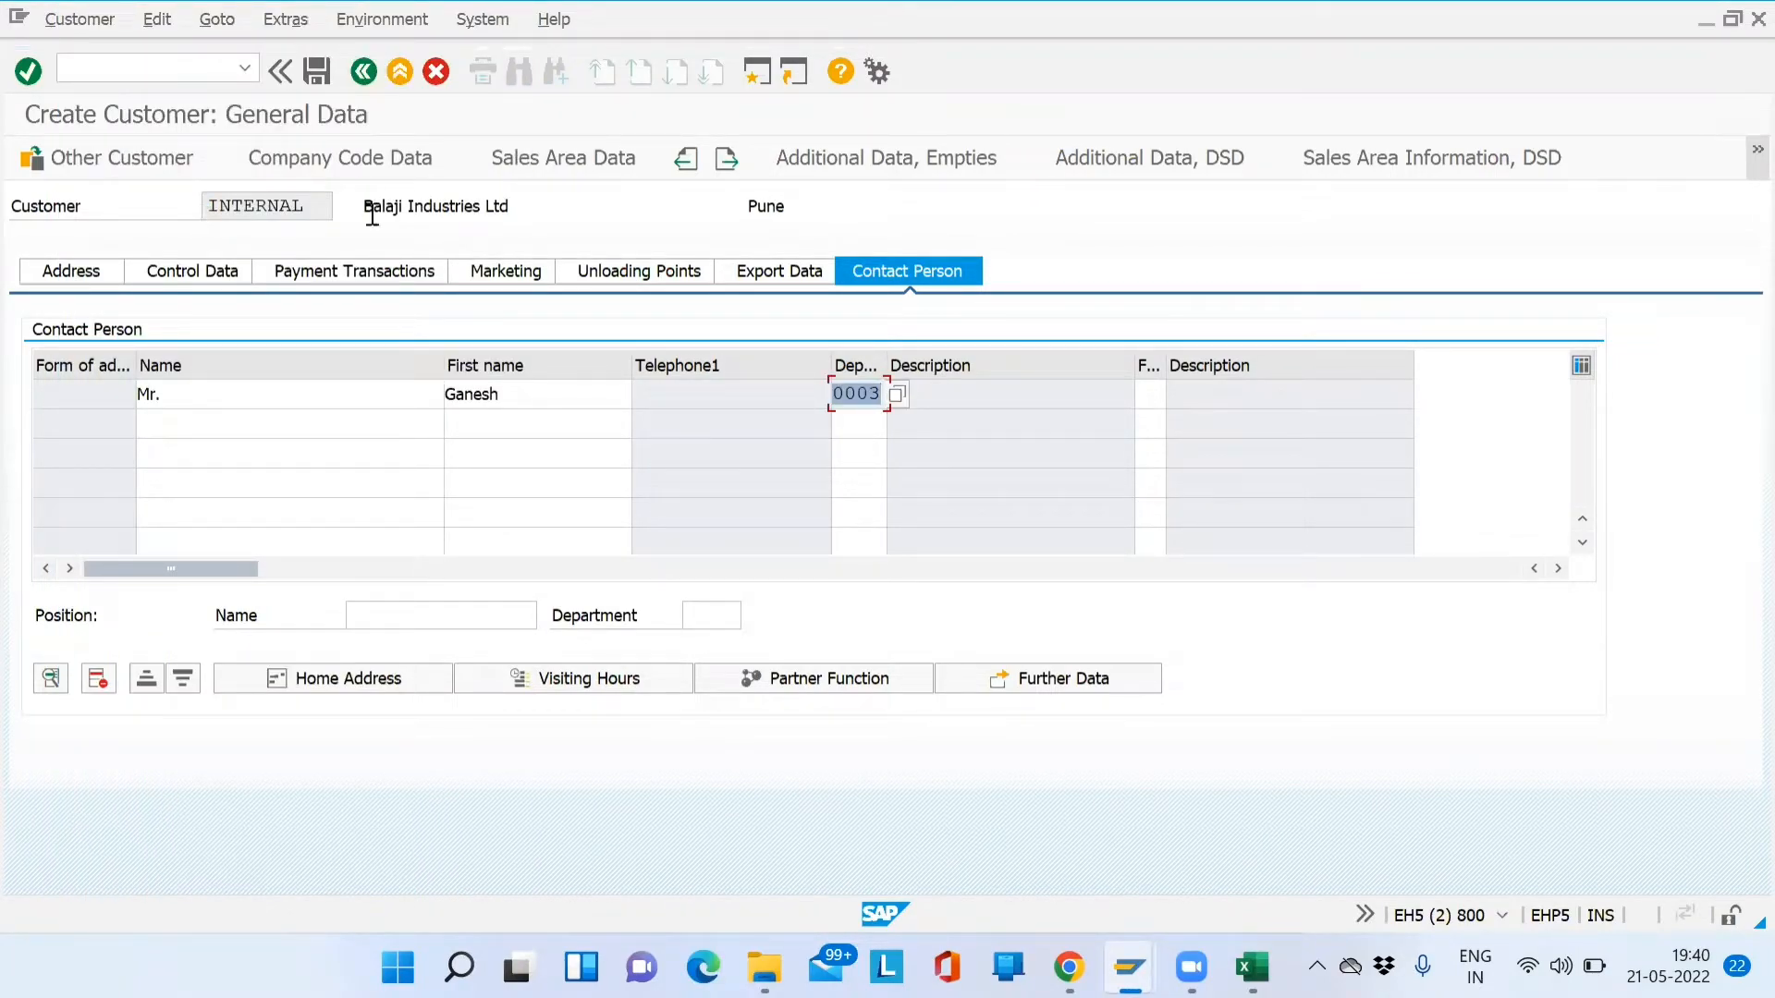
drag(370, 211, 537, 206)
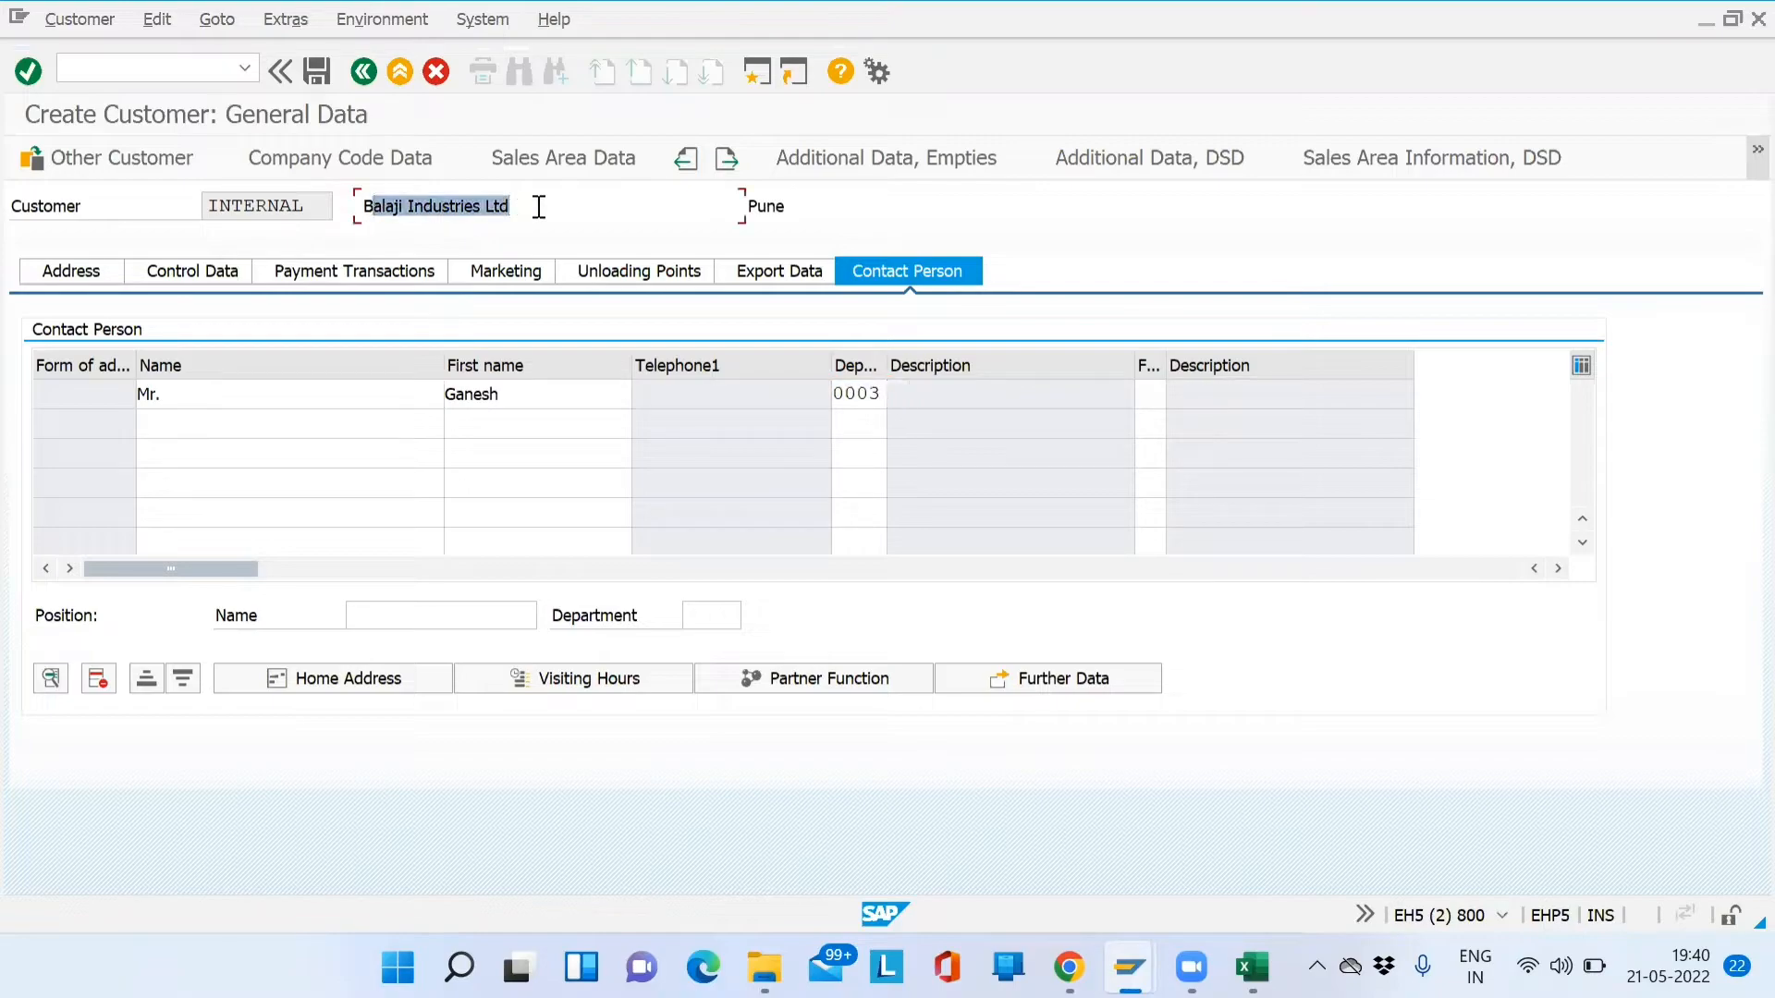
Set the contact person's function to 03 Head of sales
click(1148, 395)
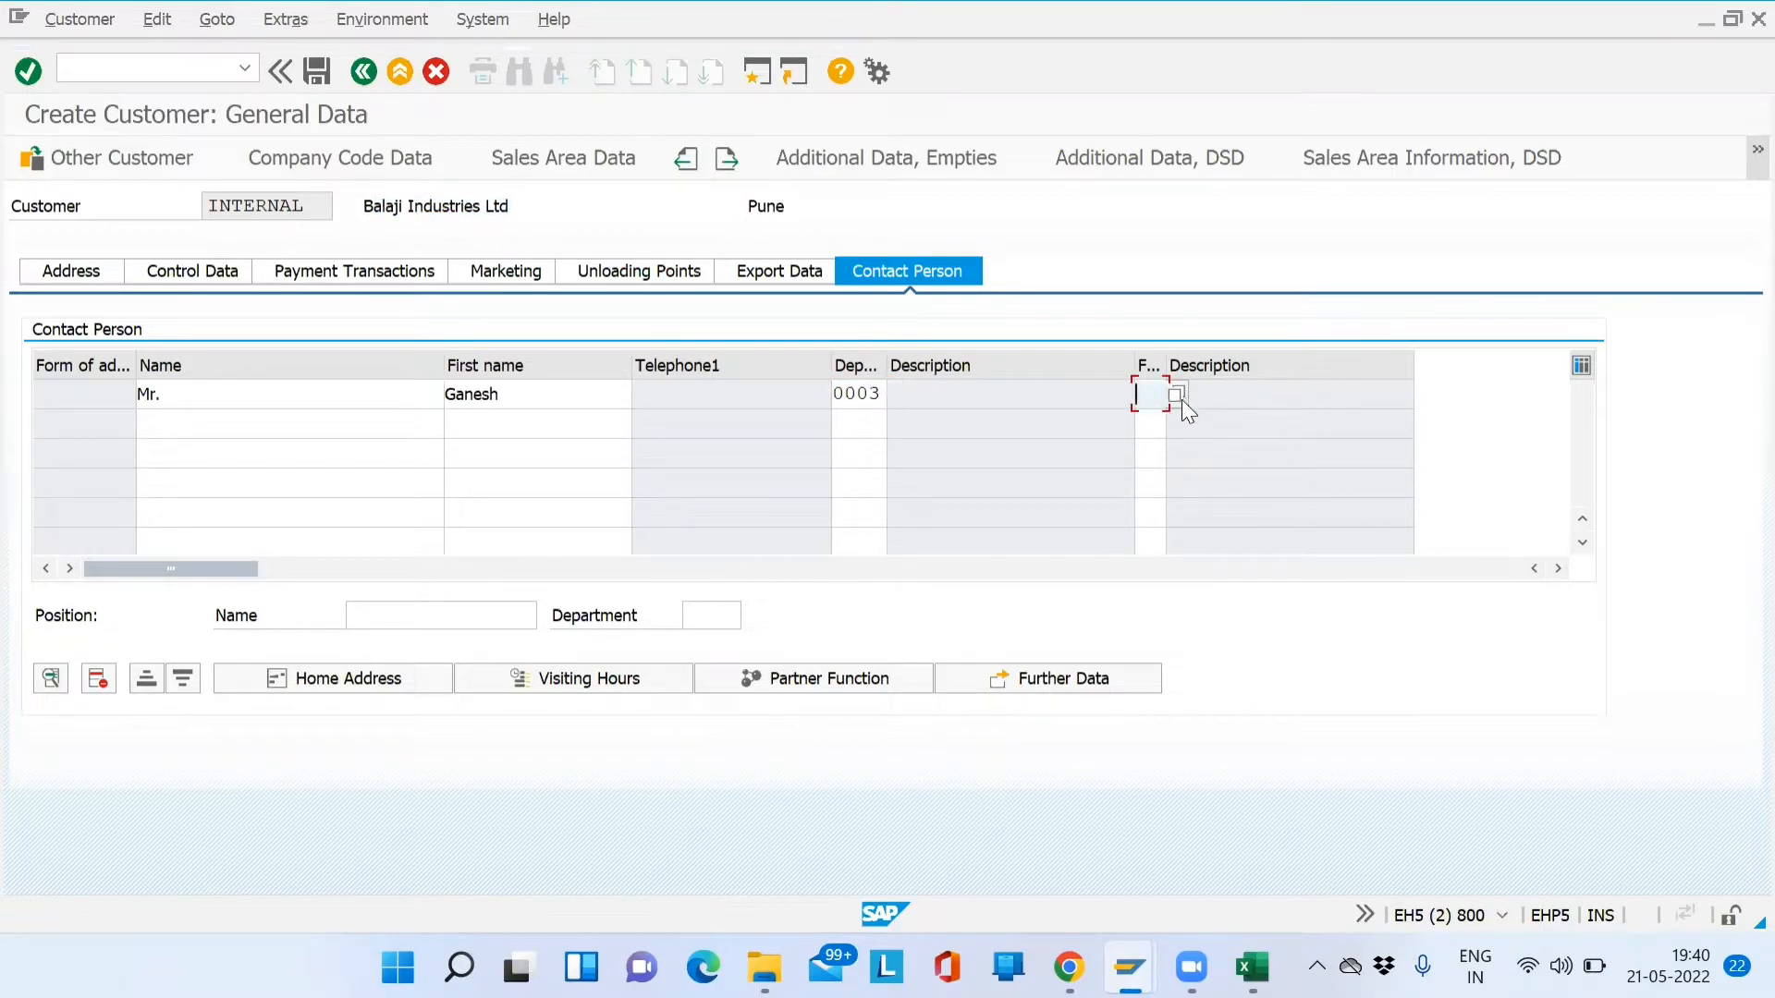
click(1176, 395)
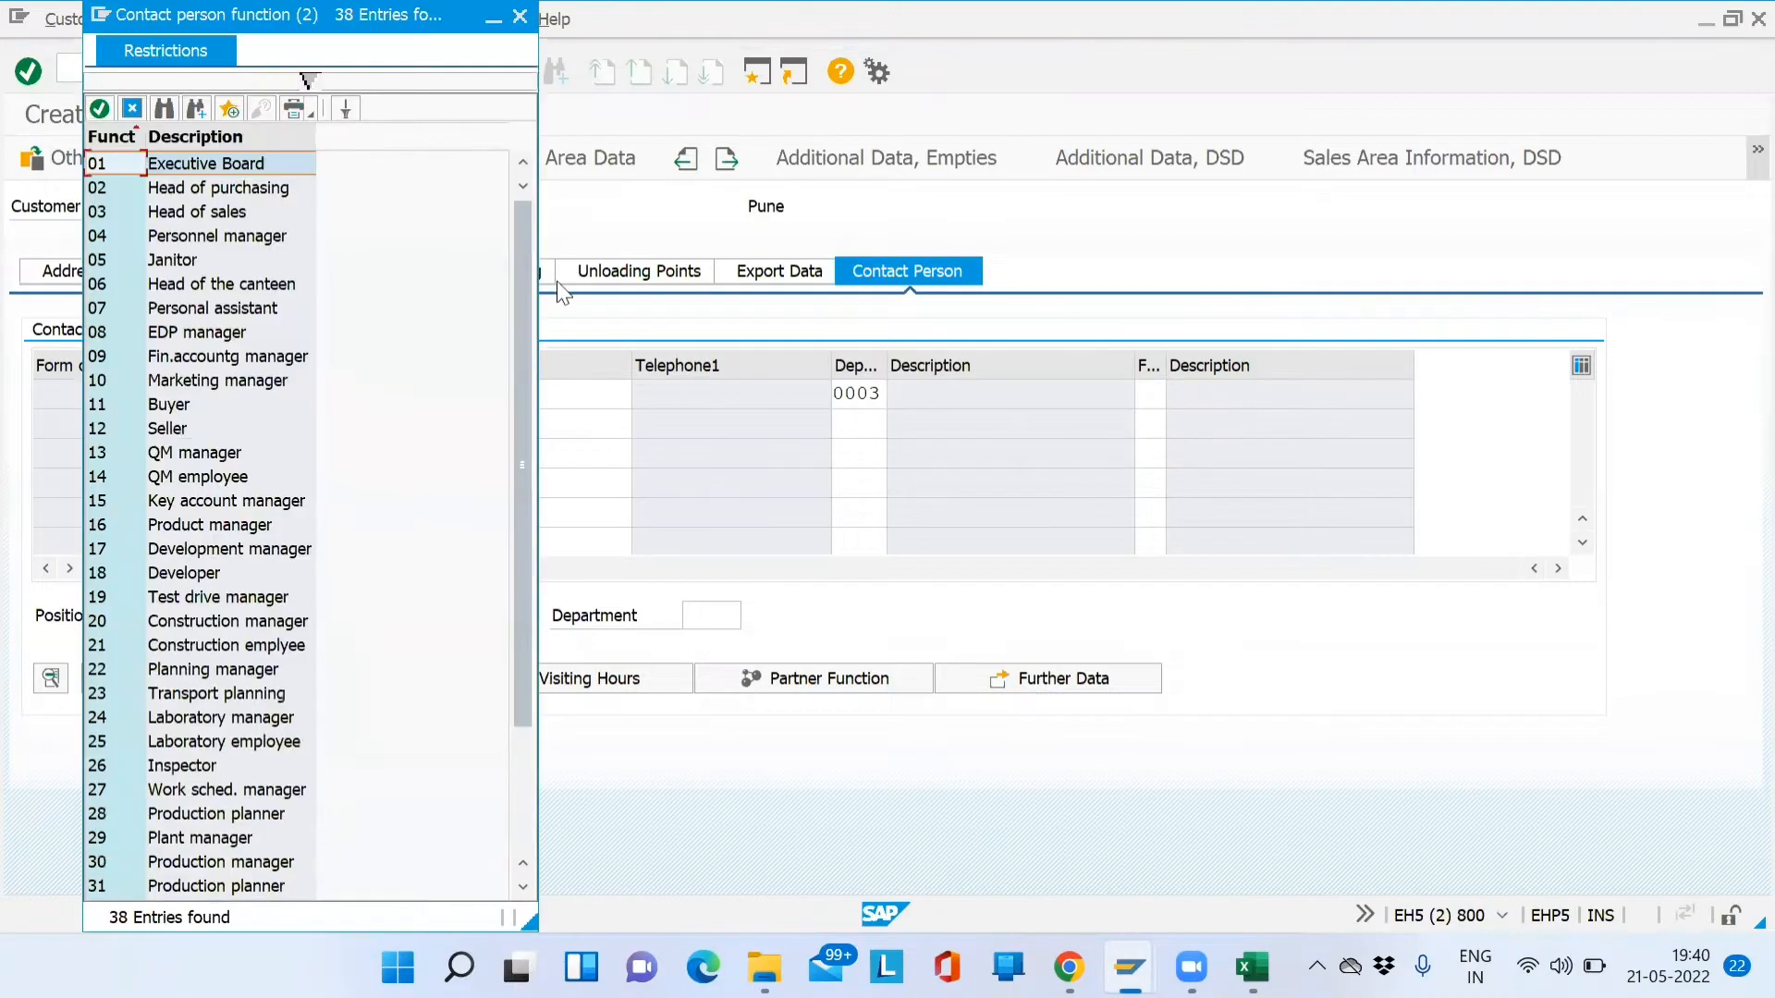
click(213, 220)
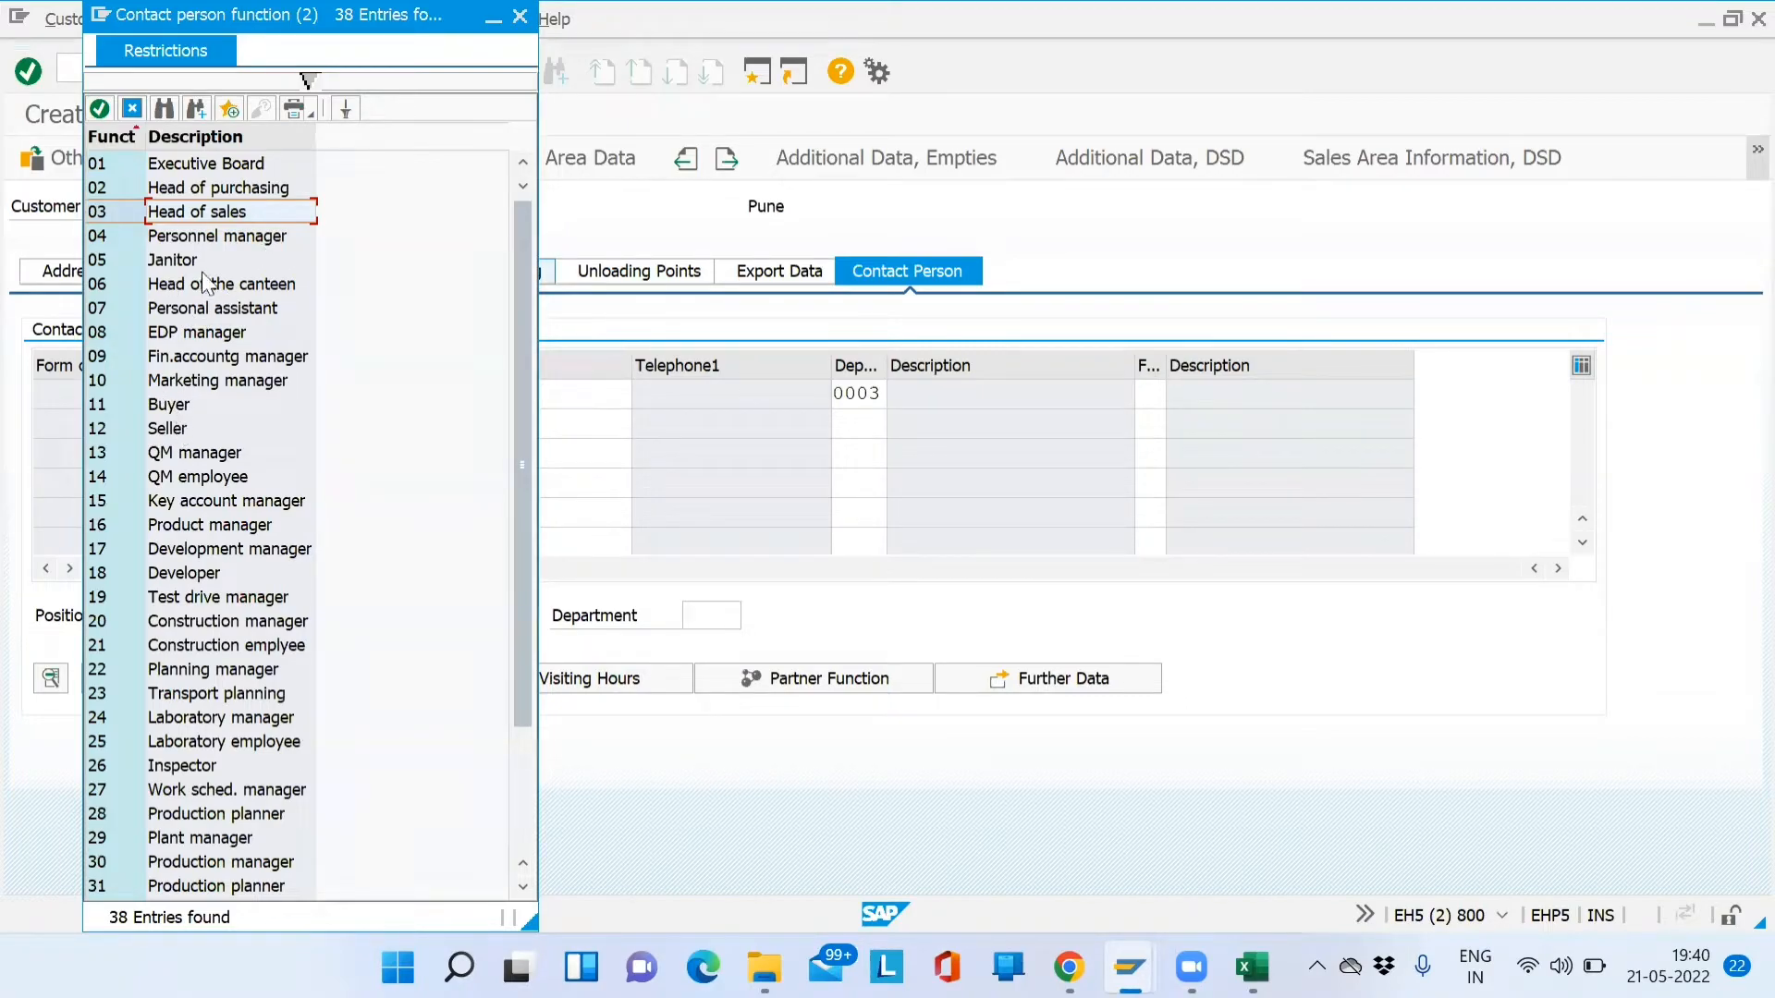
double_click(215, 215)
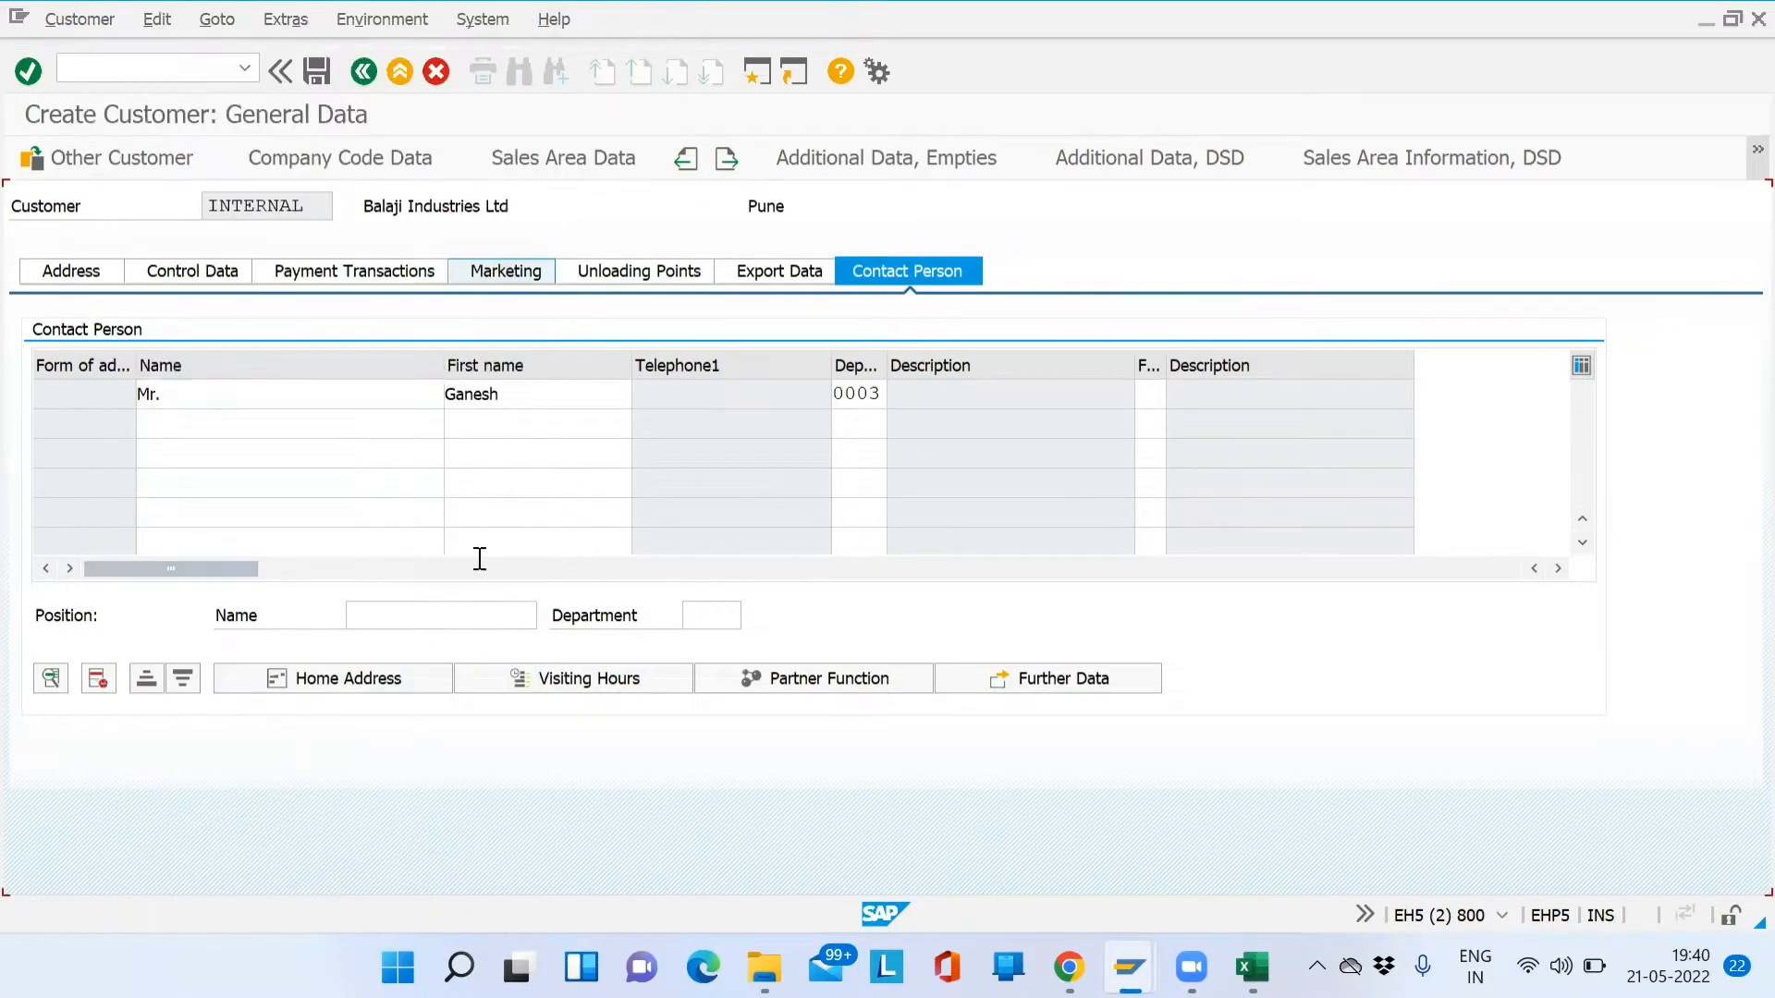
key(Return)
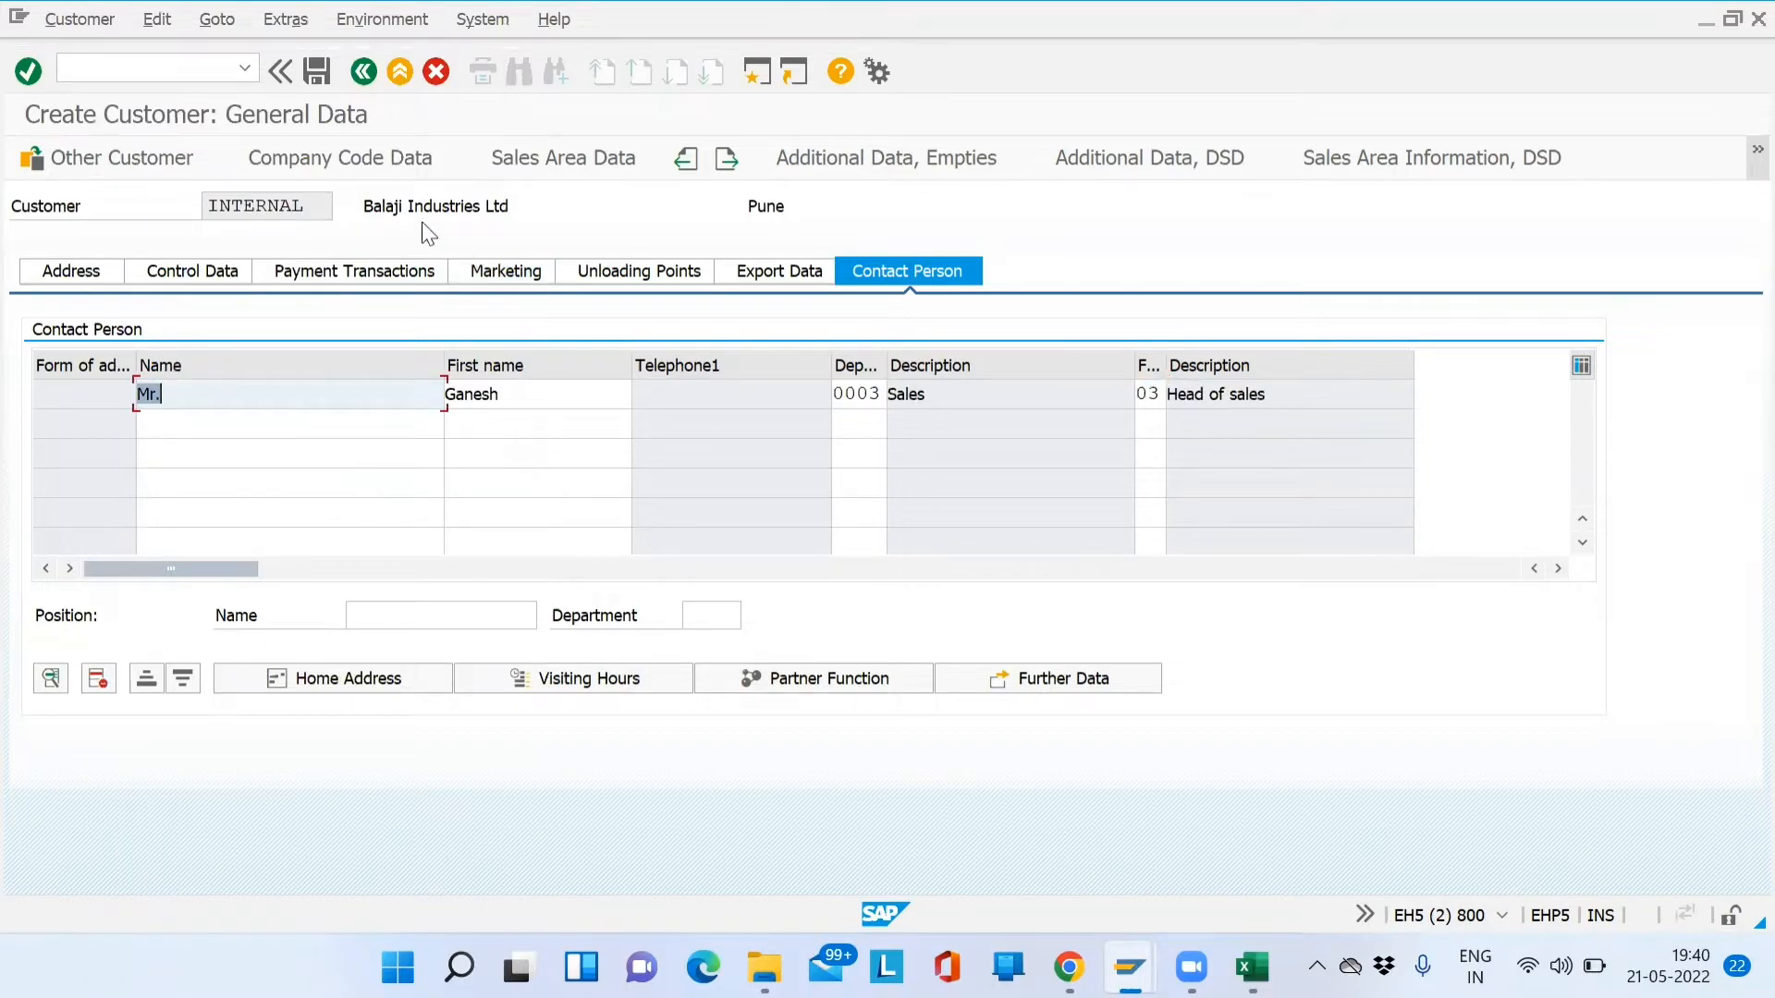
Open the customer's company code data and look up the possible reconciliation accounts
click(592, 168)
click(364, 158)
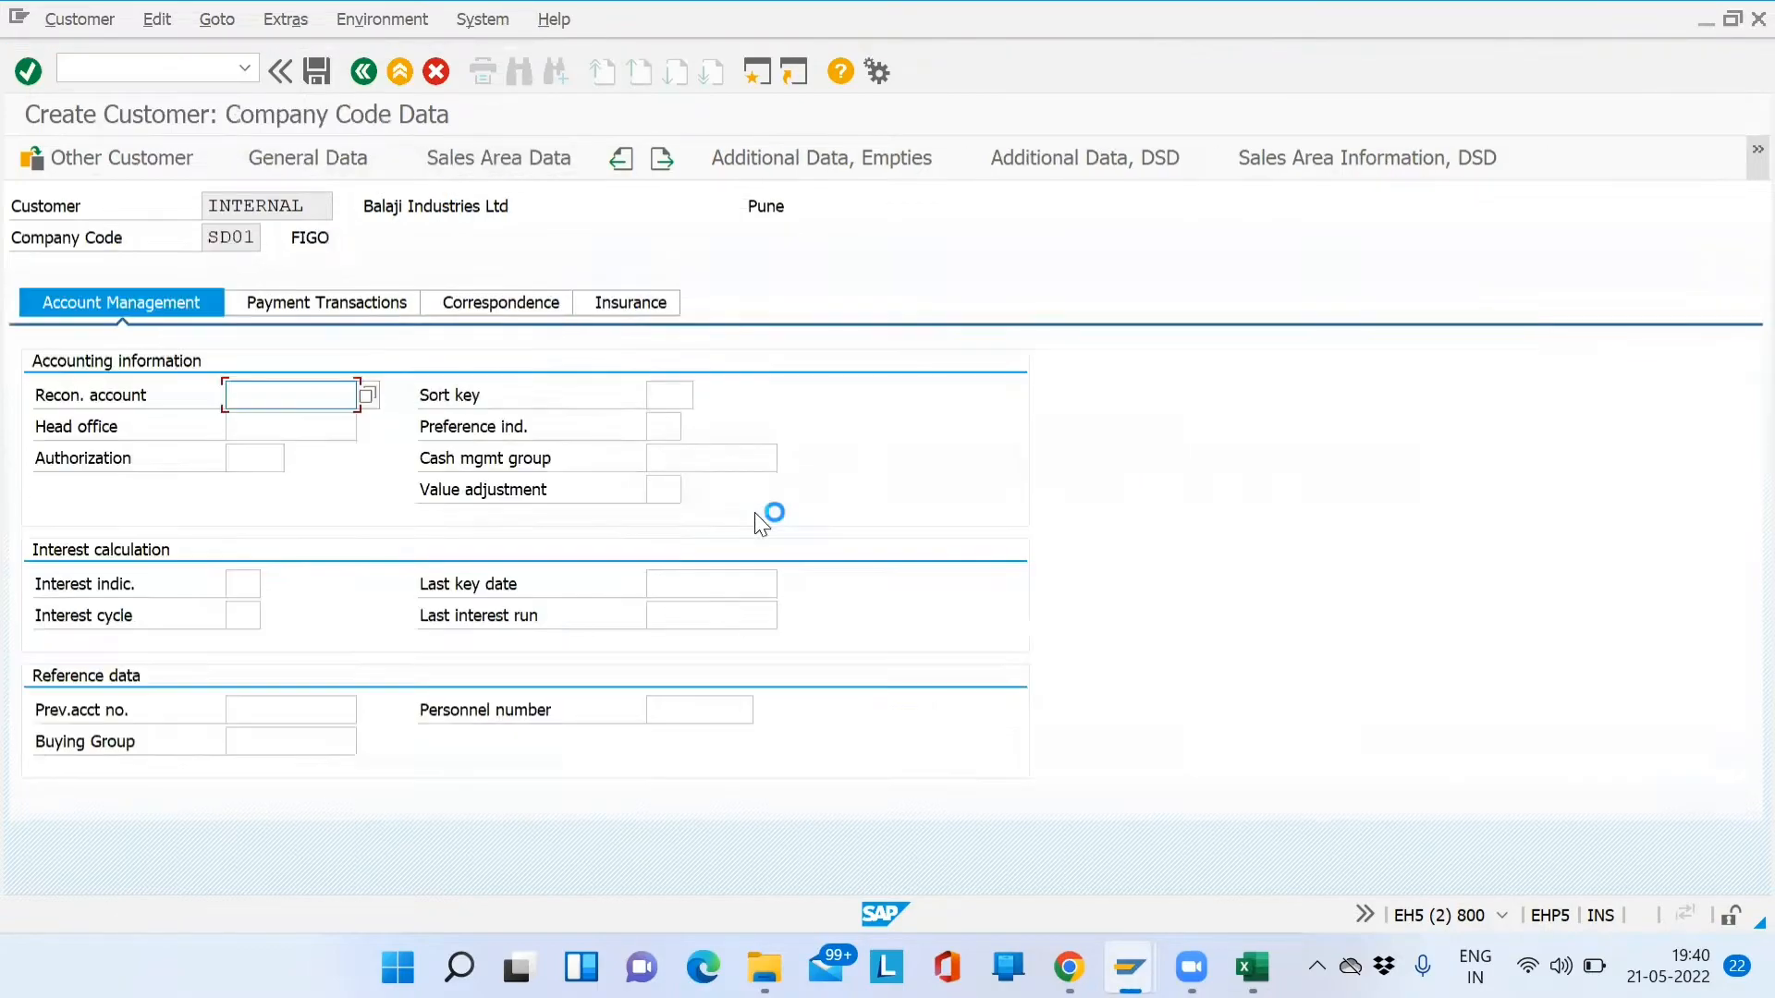
click(368, 394)
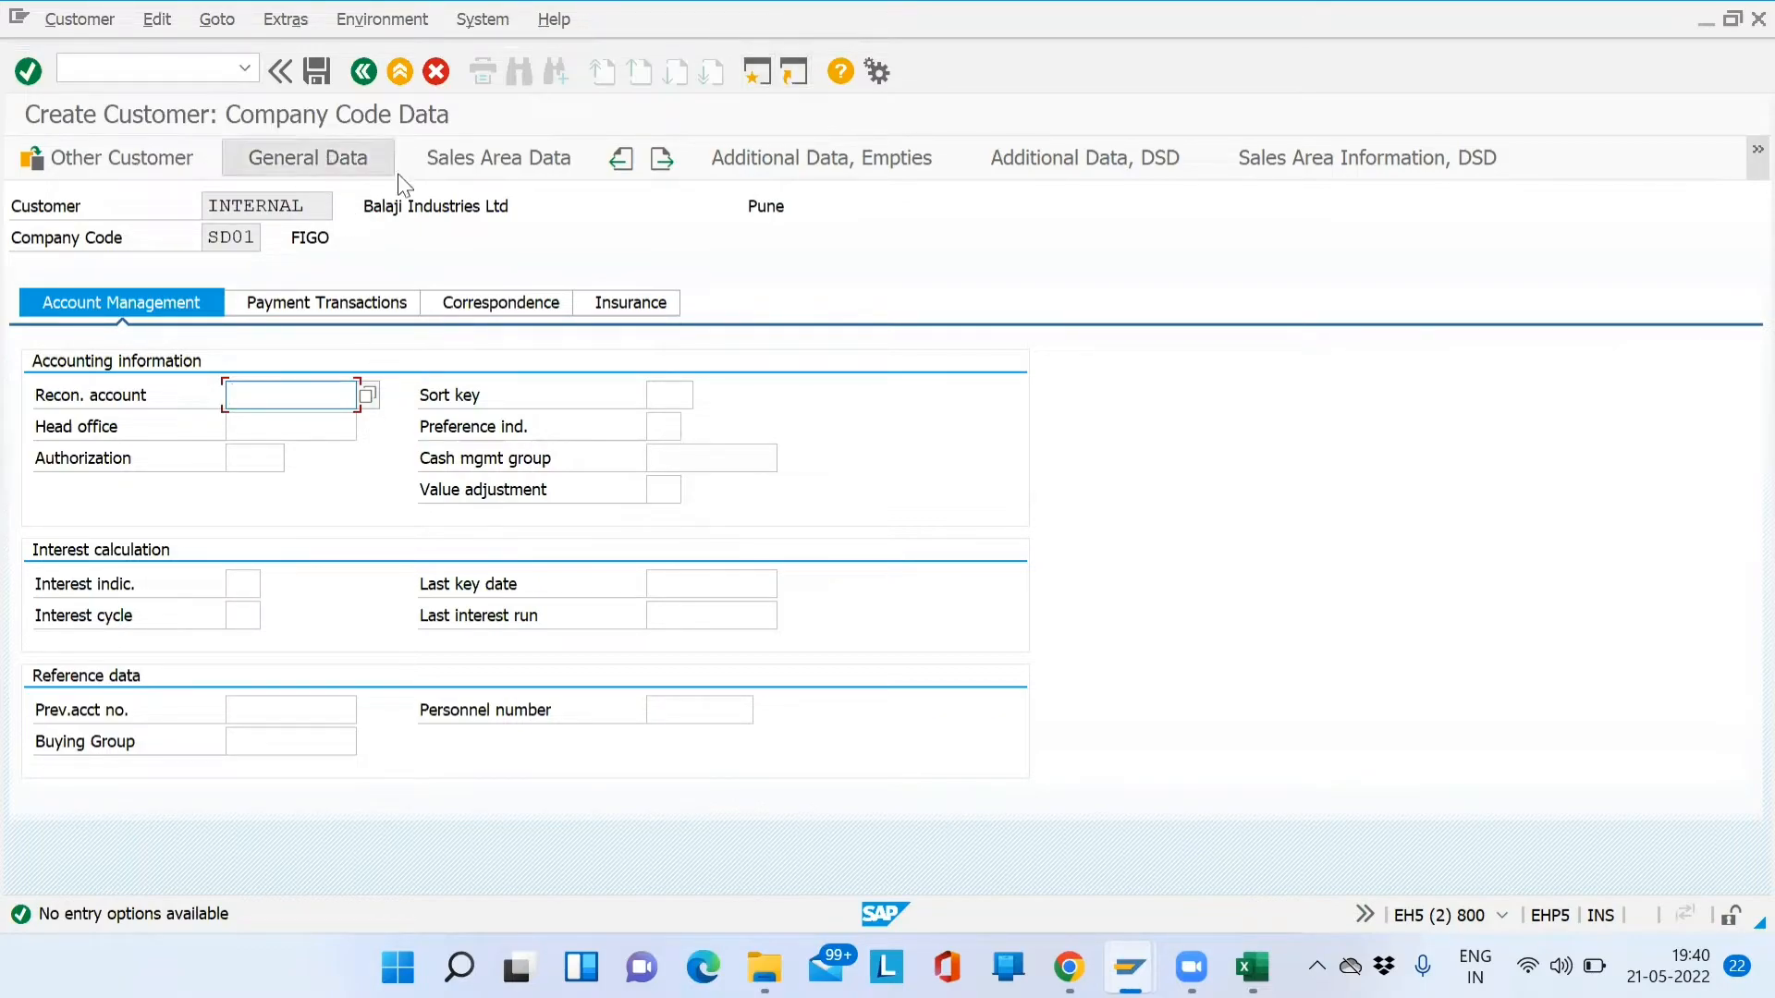
Open the customer's sales area data and set the sales district to 000002 Southern region
click(488, 154)
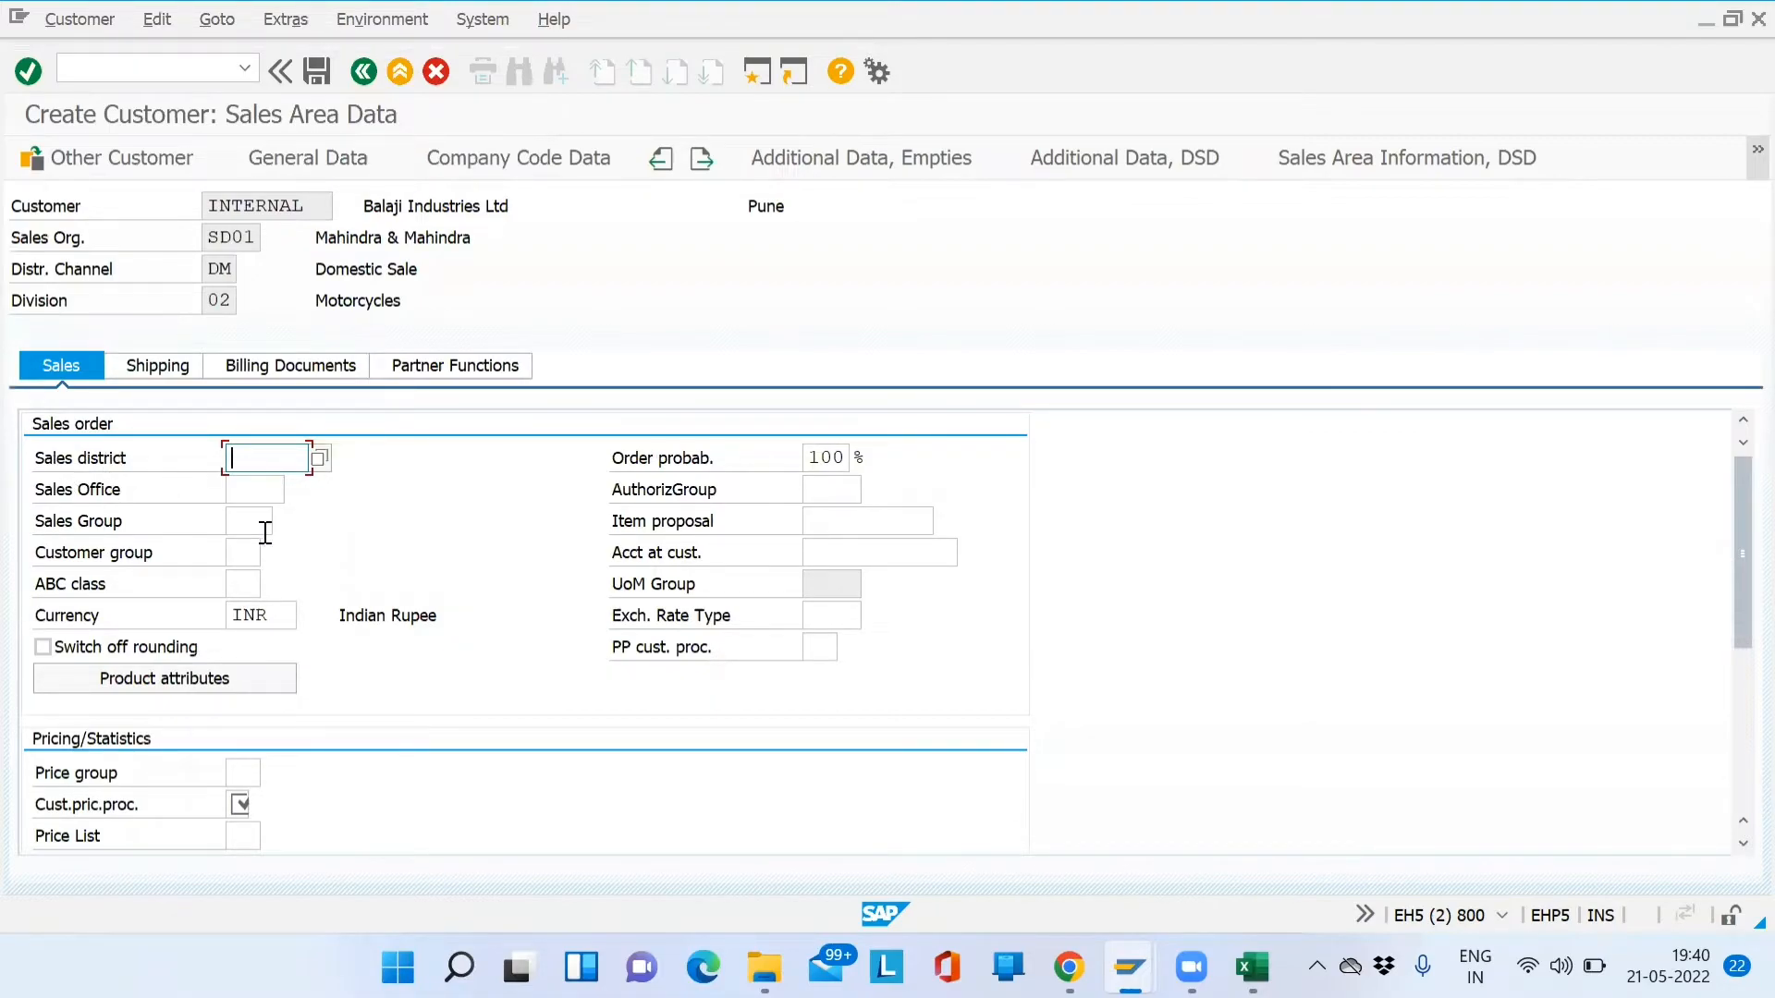
click(323, 460)
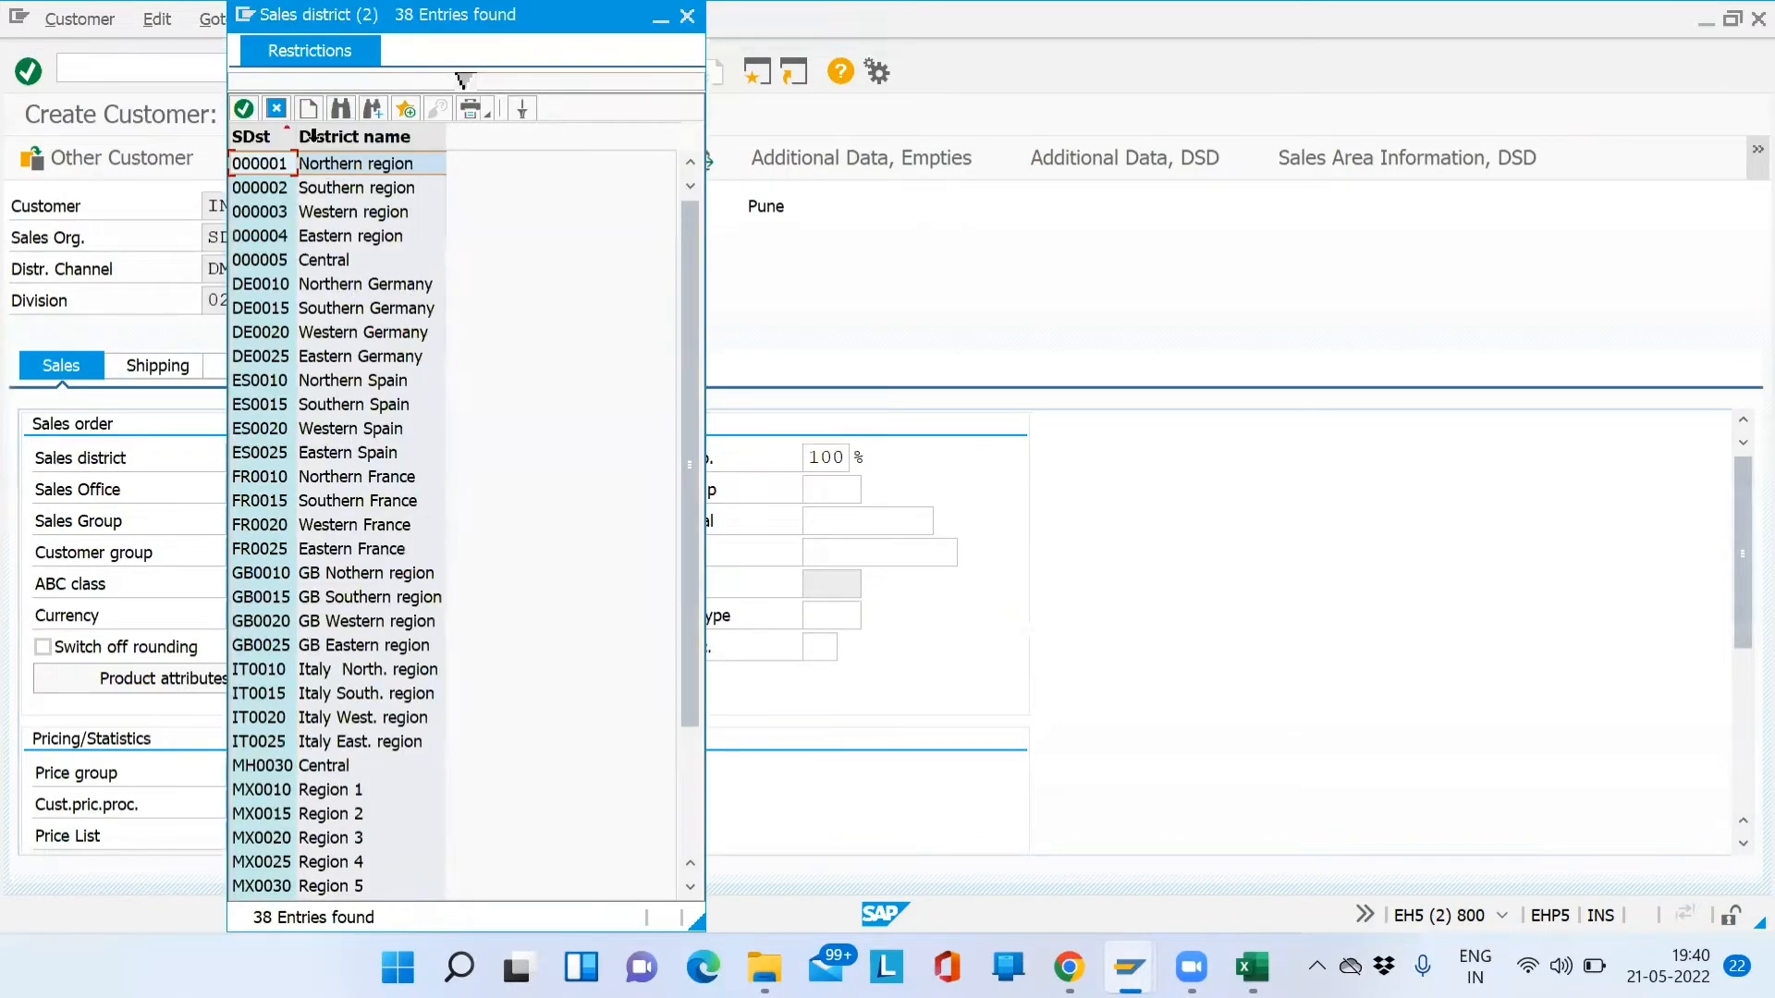
click(338, 199)
click(334, 215)
click(331, 231)
click(360, 169)
click(359, 192)
click(351, 216)
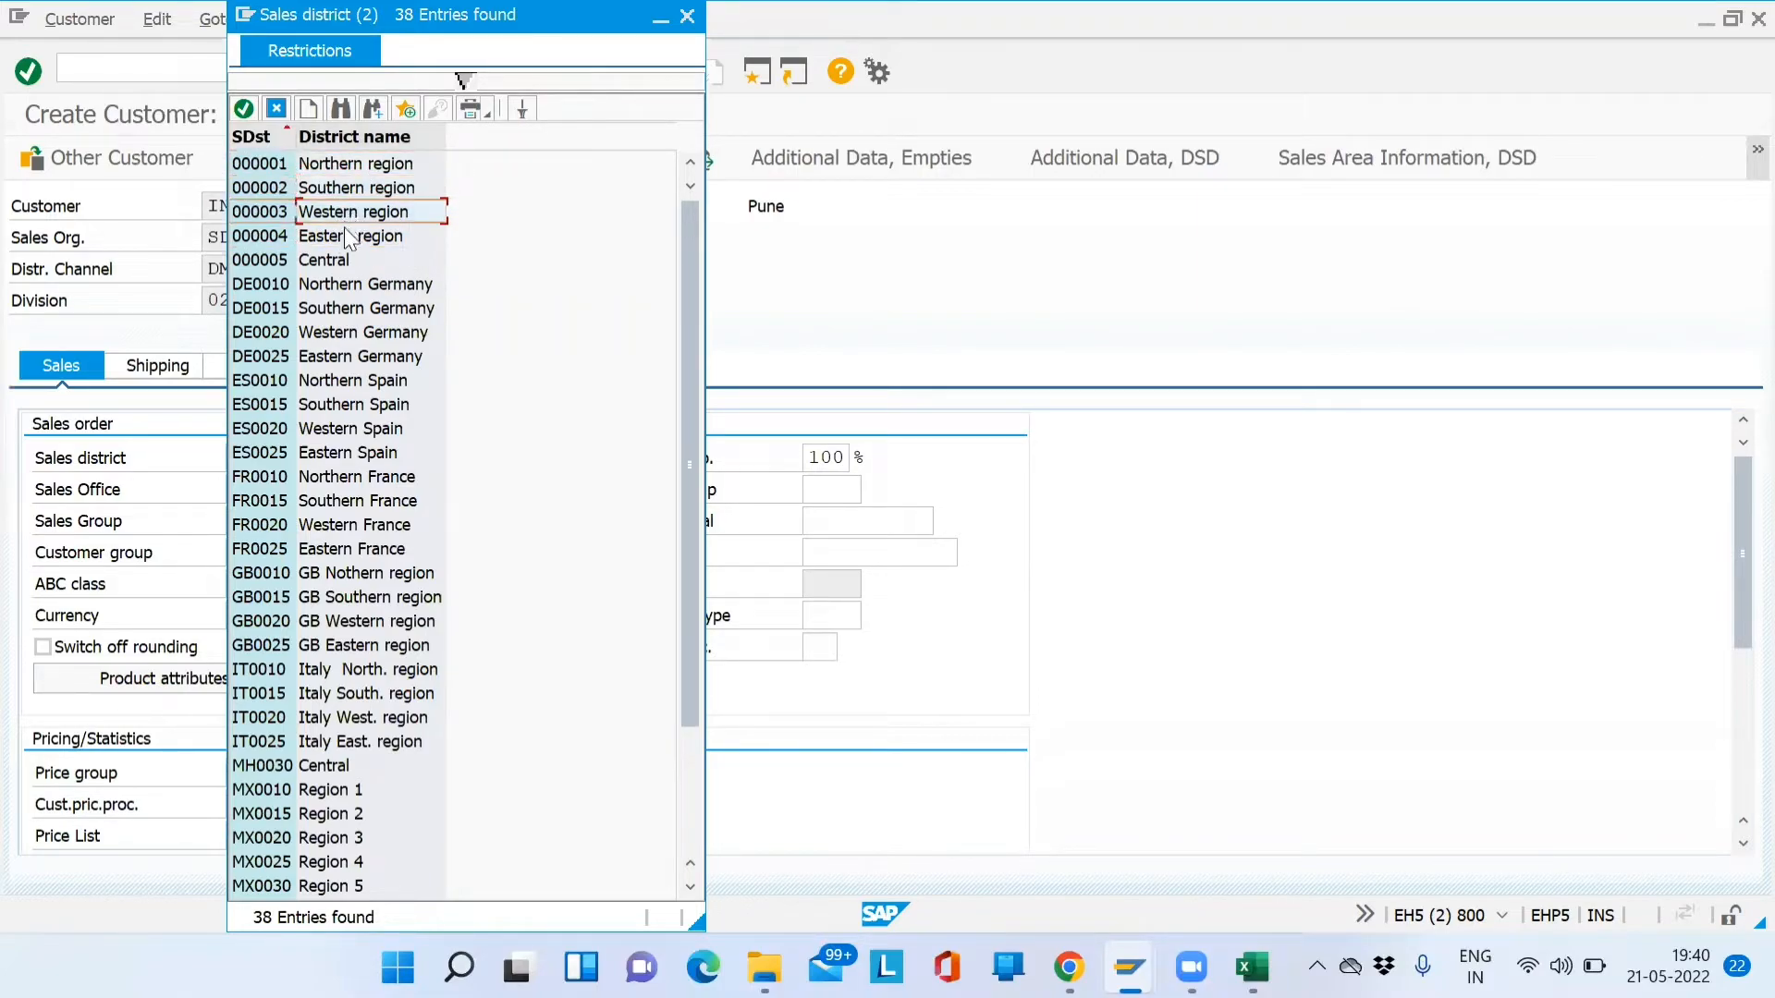
click(340, 241)
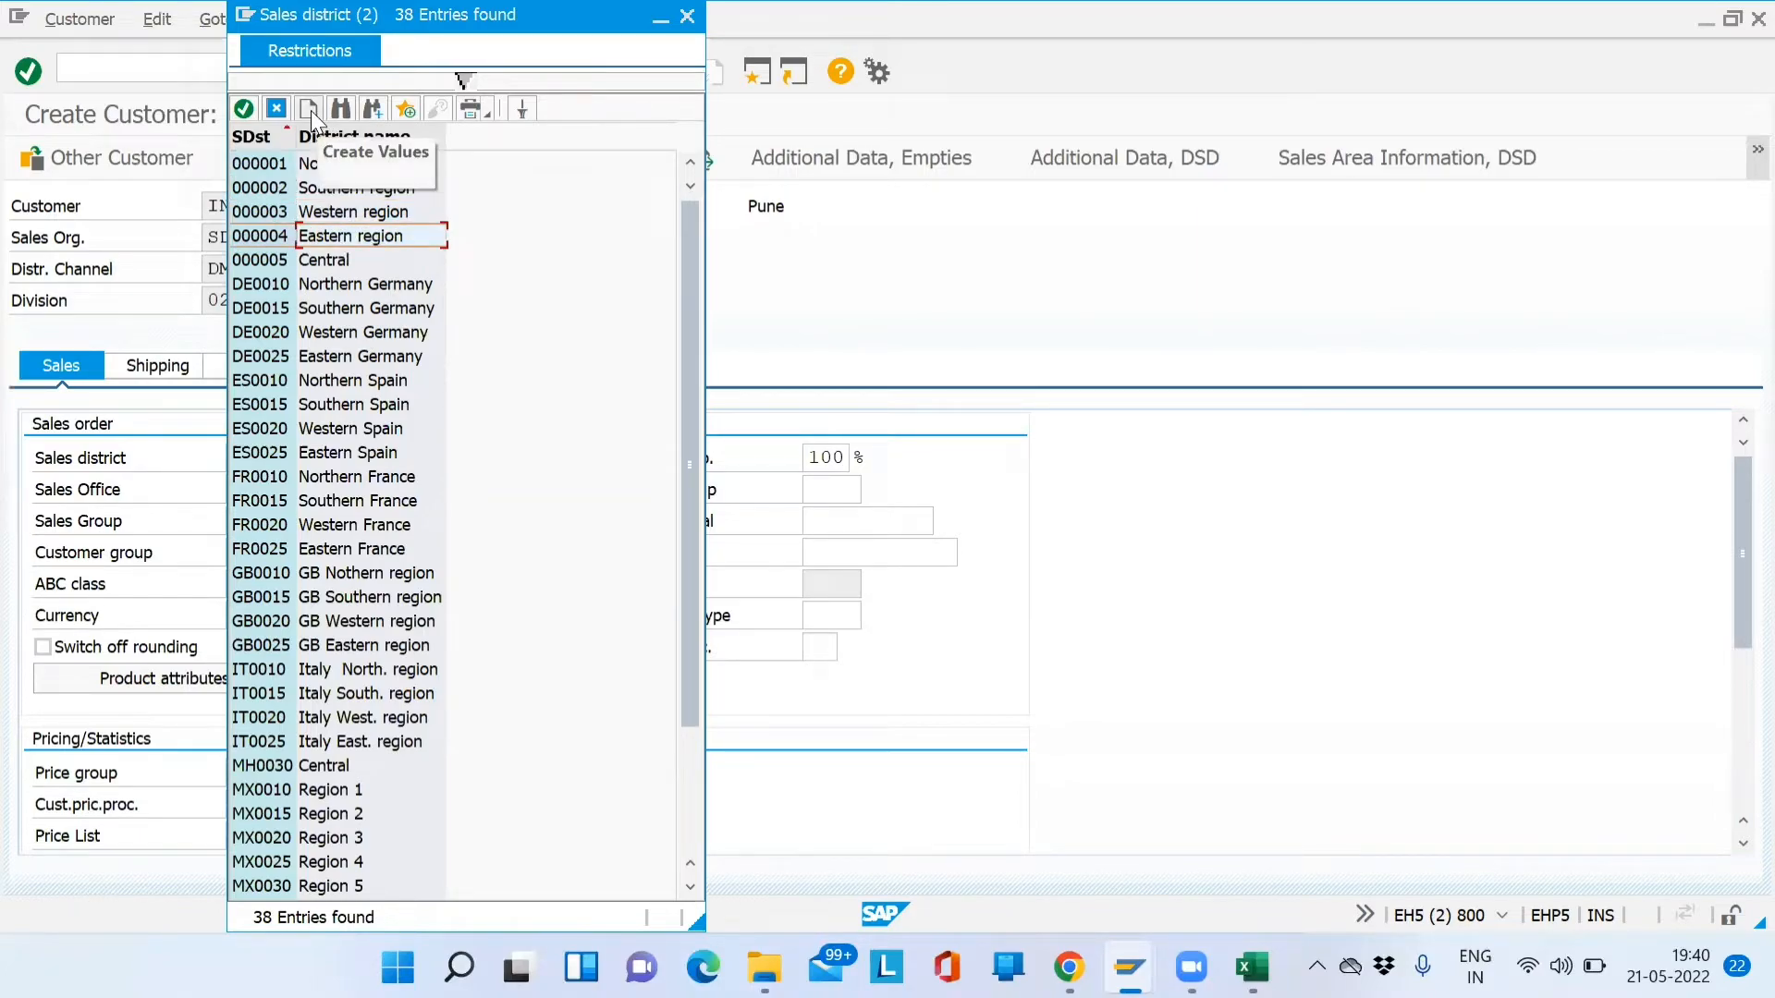
click(341, 169)
click(339, 190)
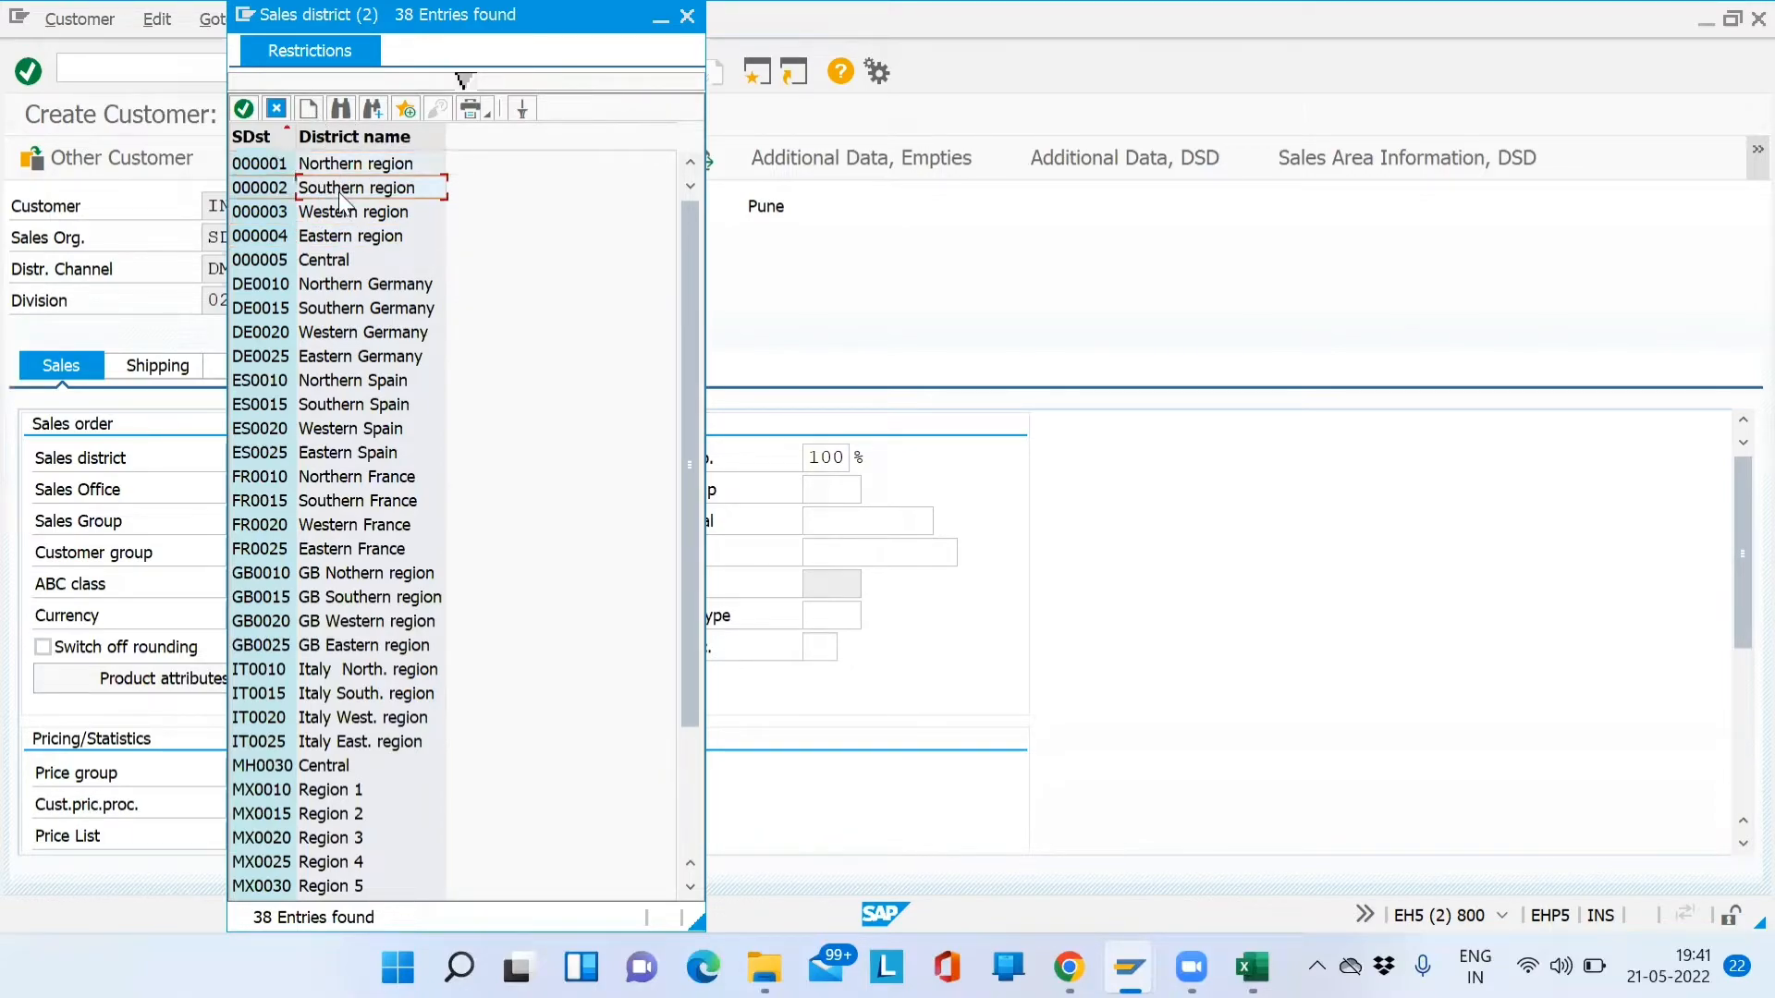
double_click(339, 190)
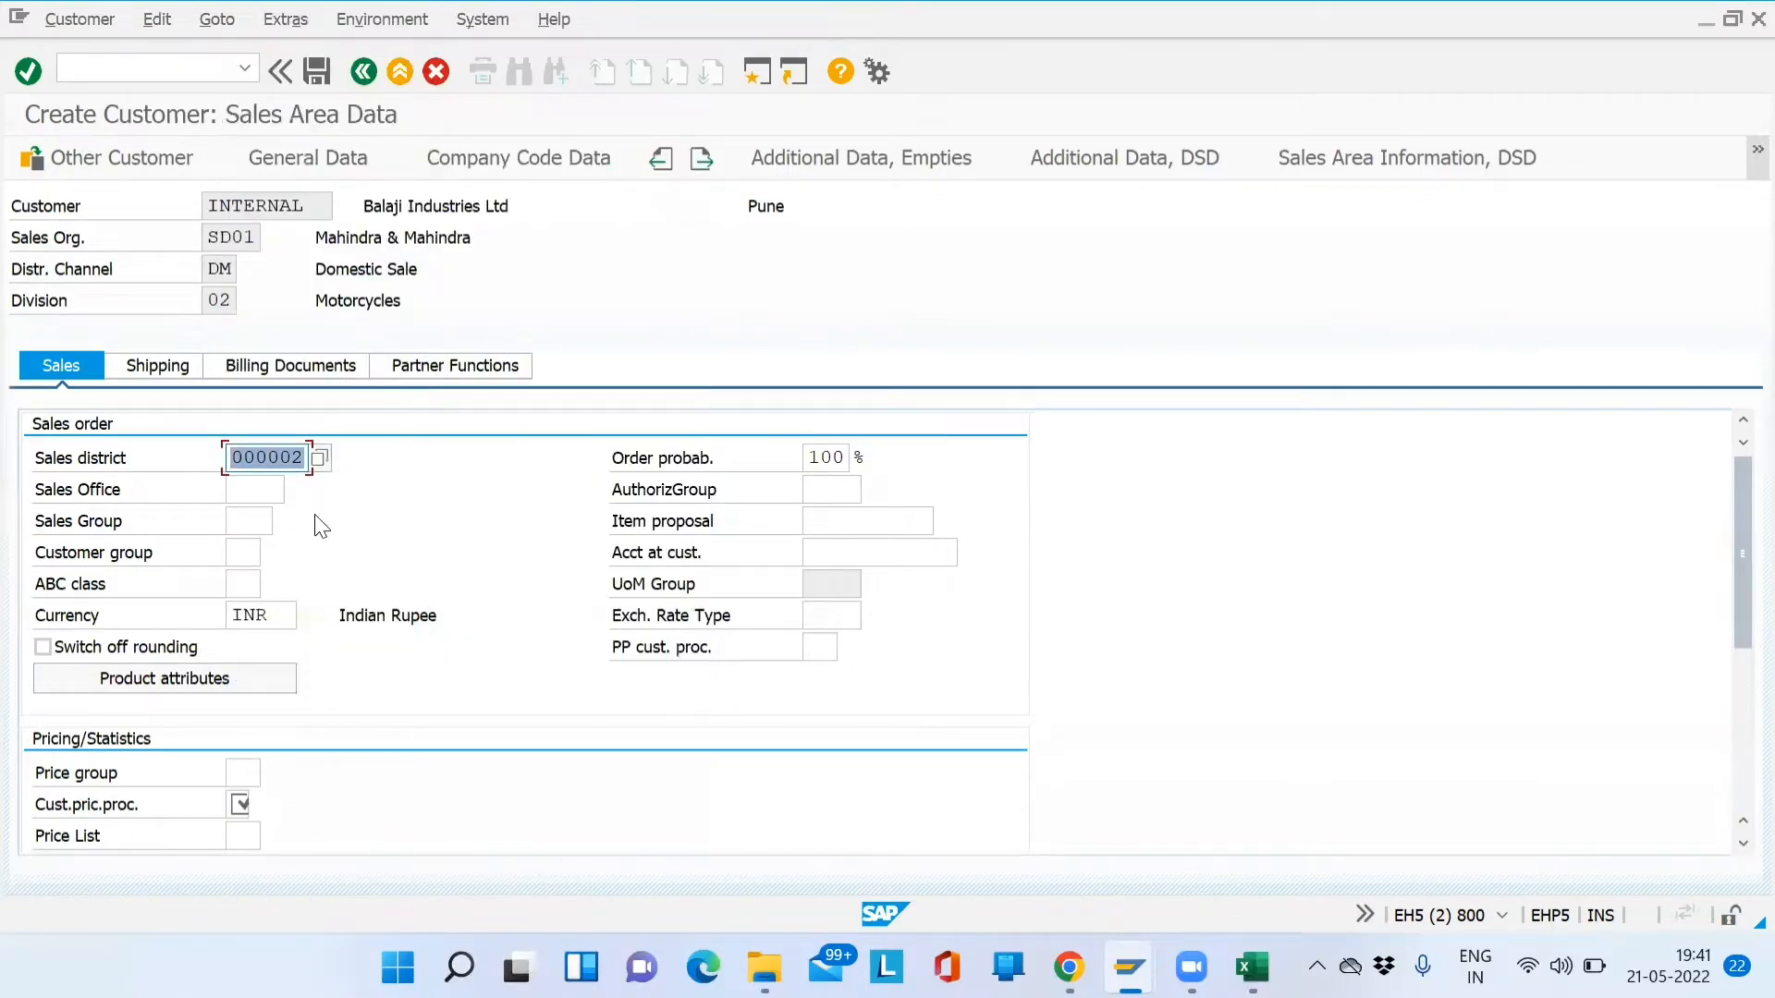
Assign the customer to sales office SD01 Pune Sales Office and sales group ZSD
click(258, 489)
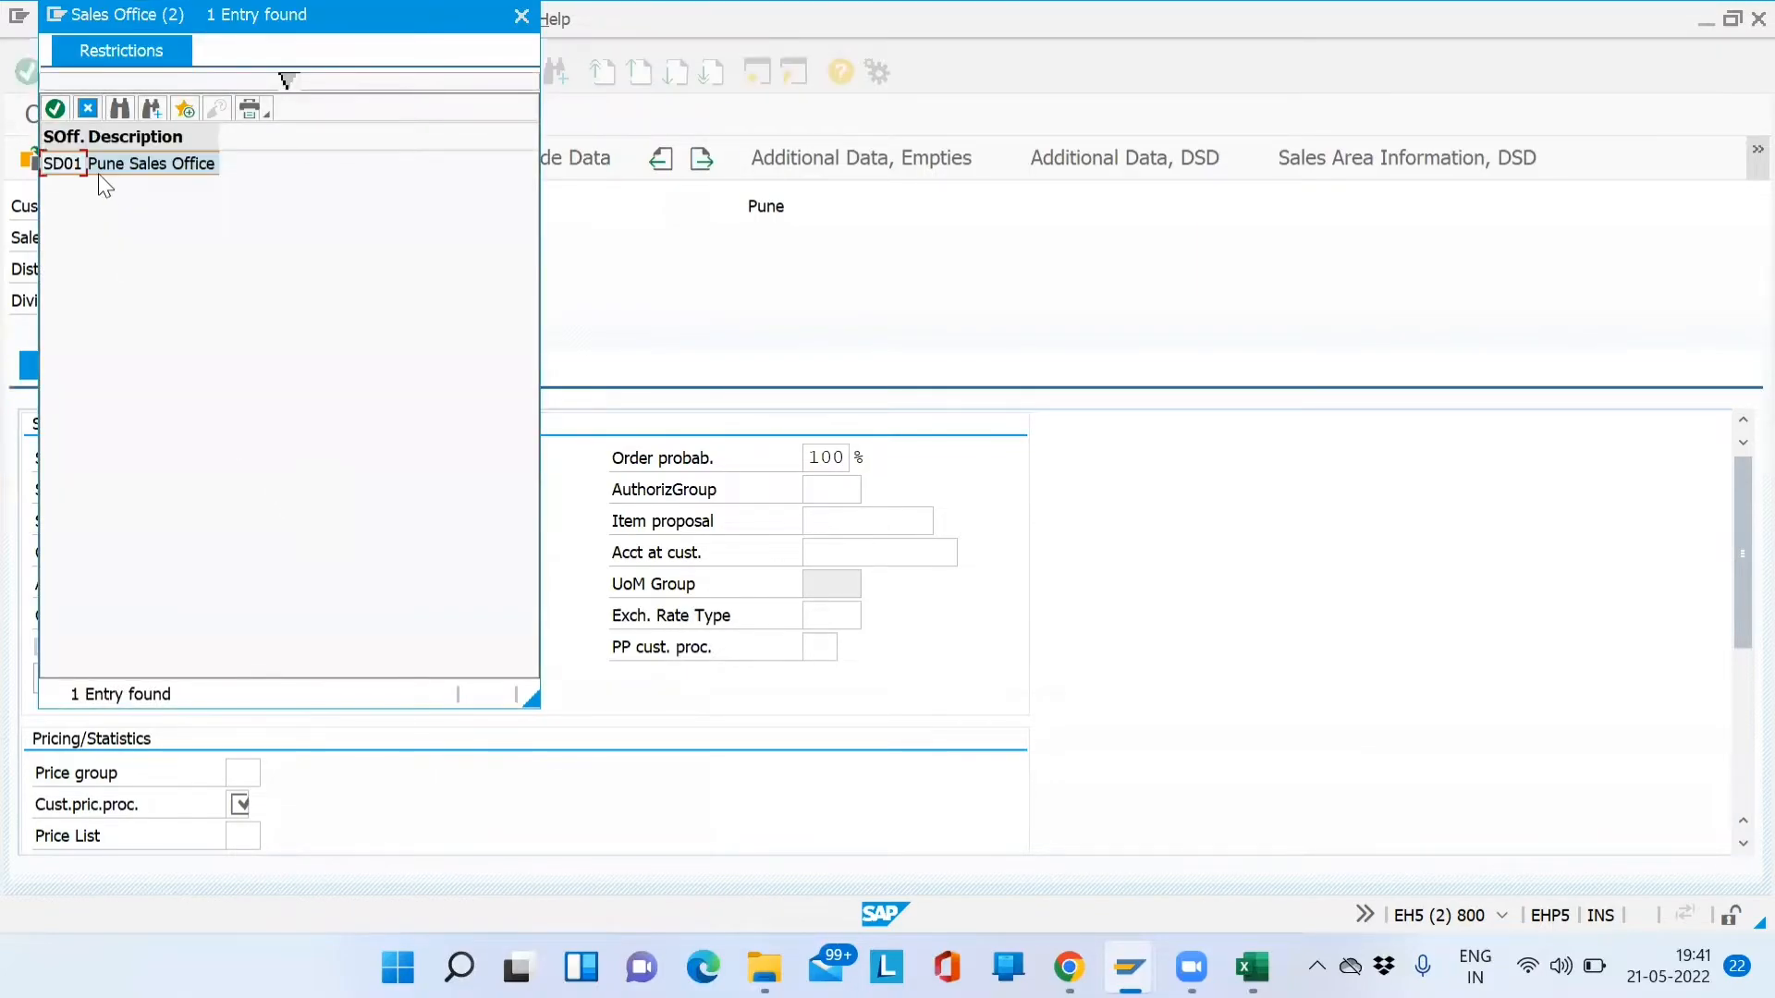
double_click(100, 165)
click(252, 522)
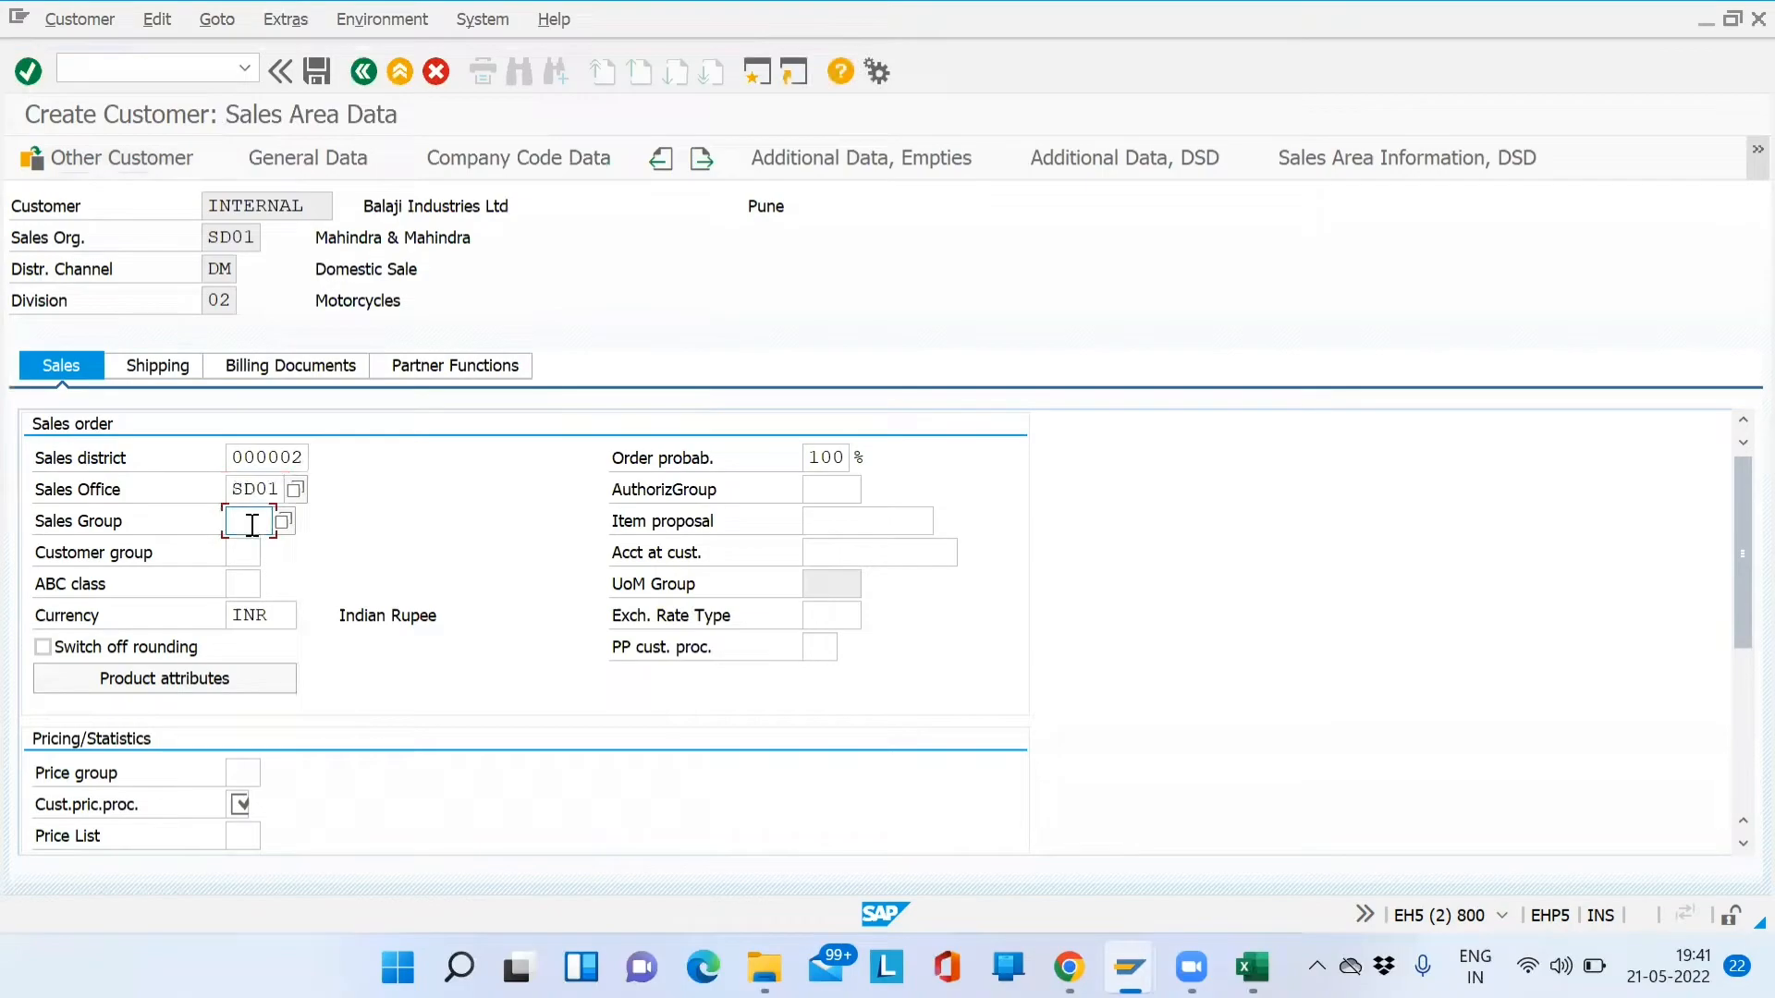
click(282, 523)
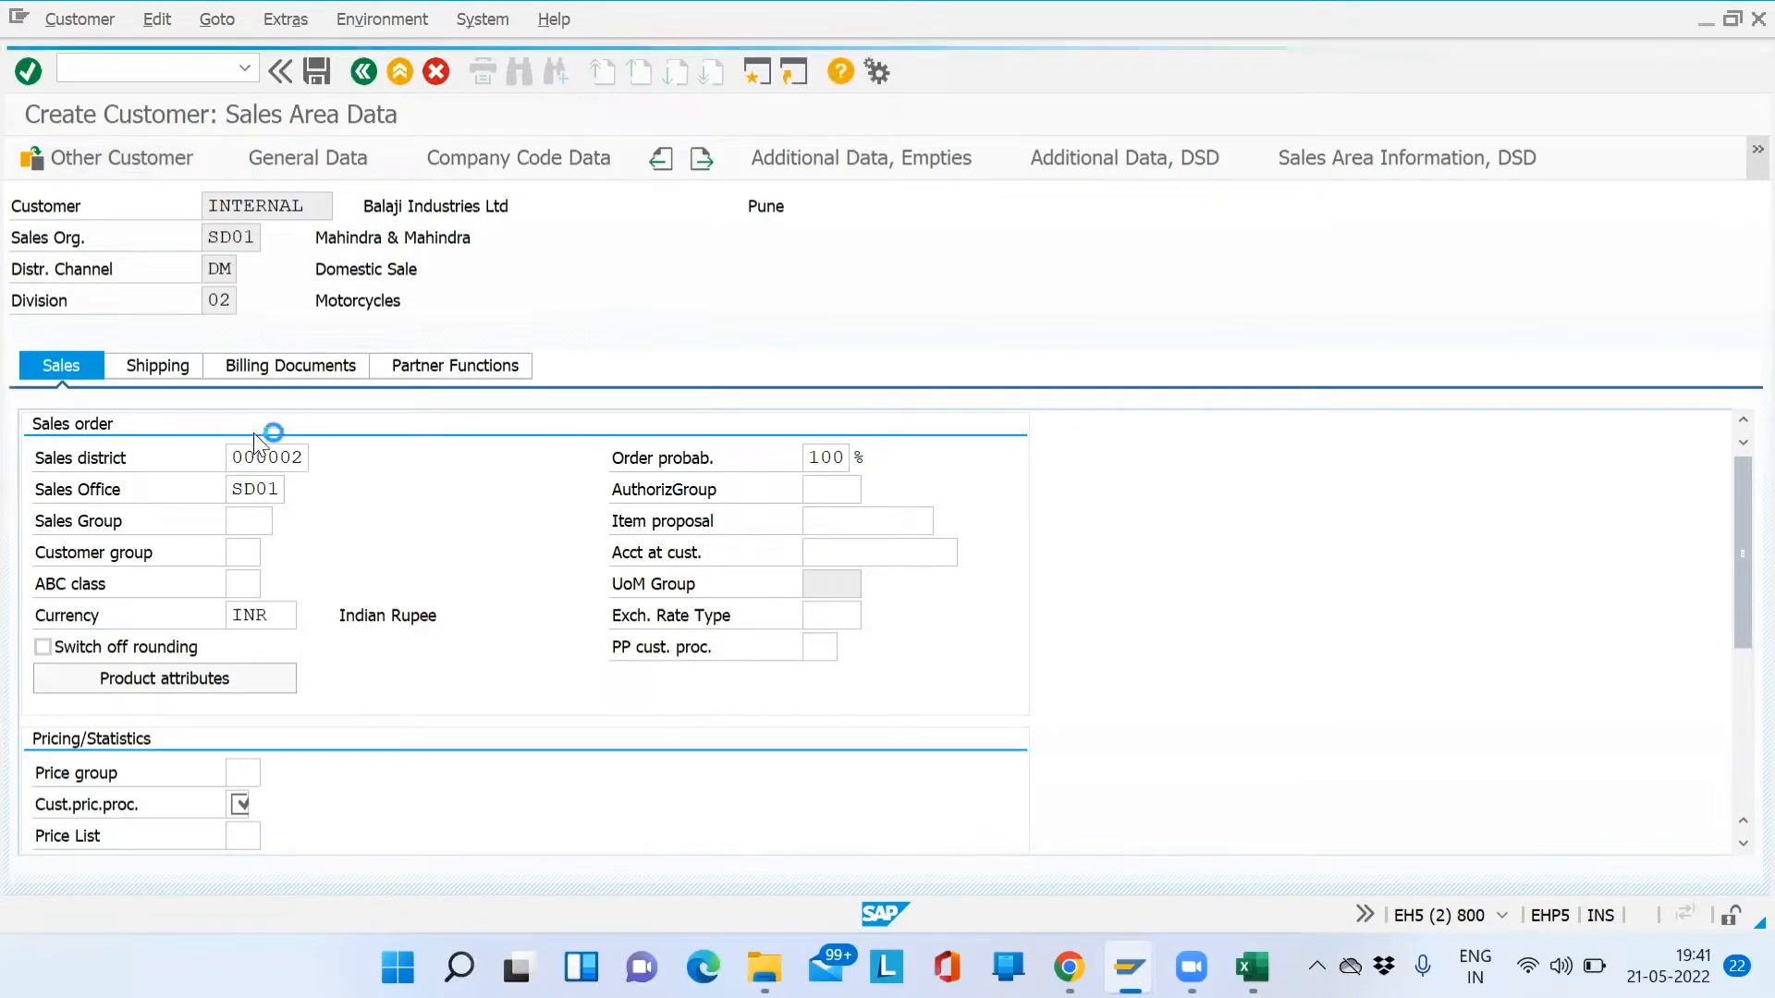
double_click(305, 167)
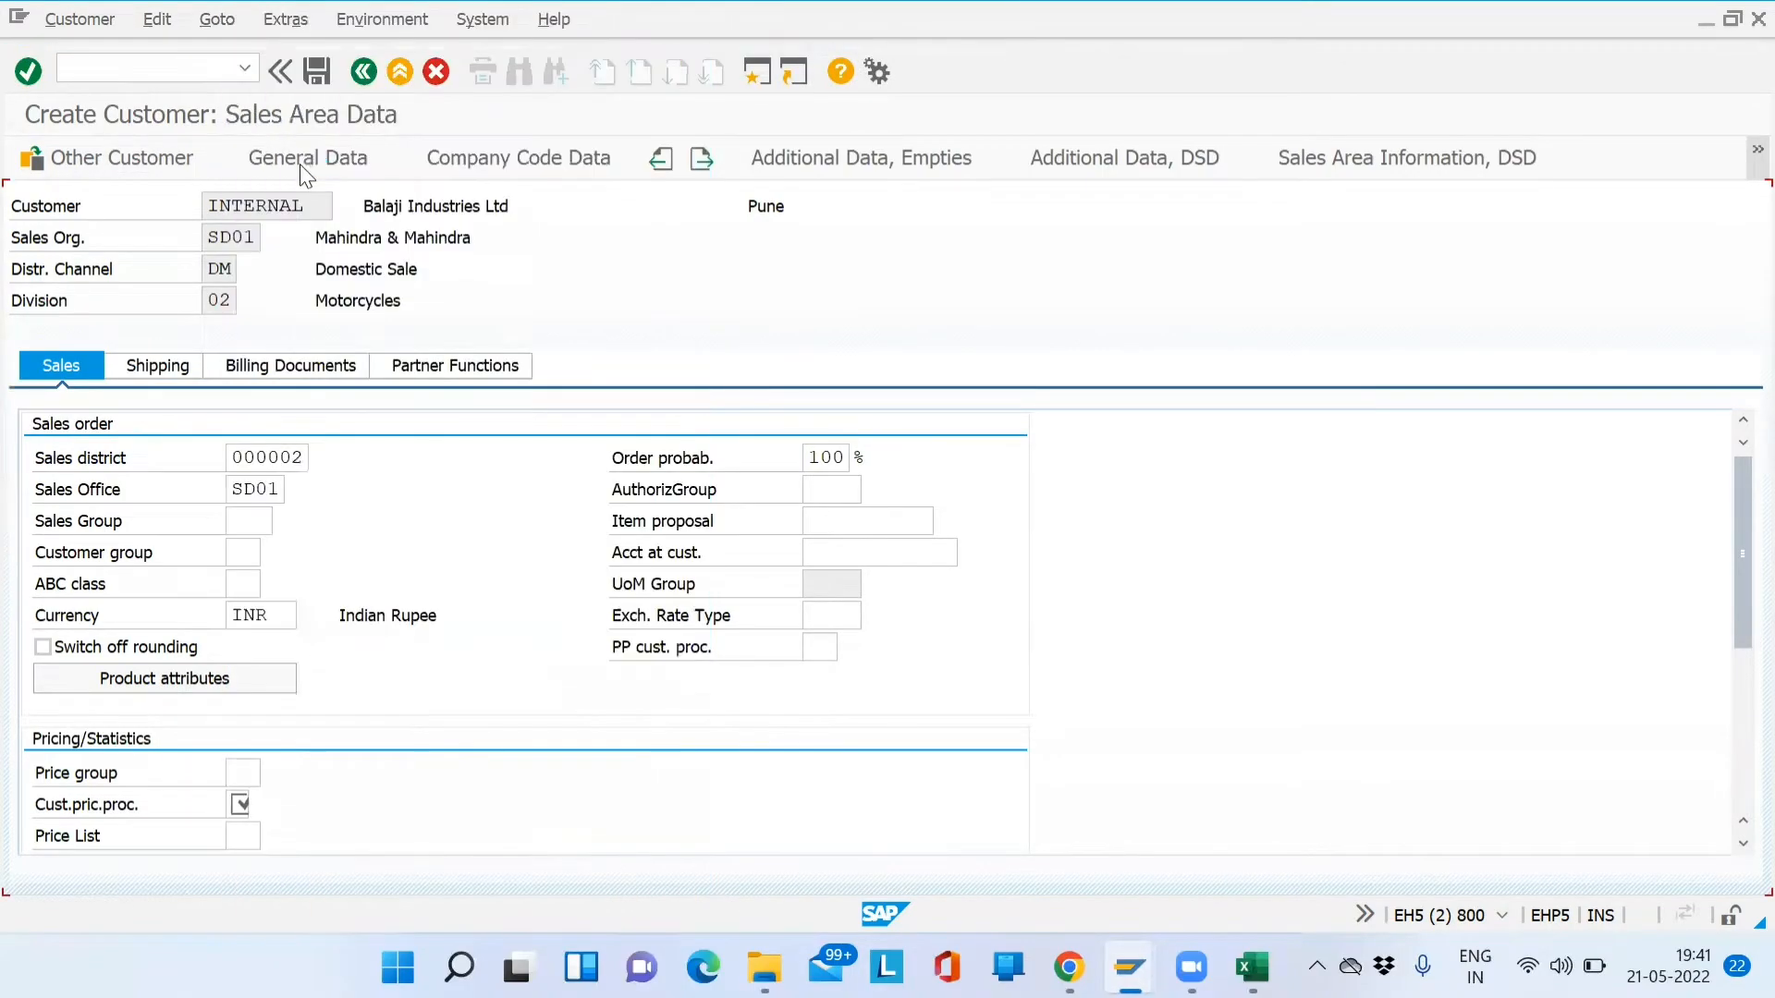
Set the customer group to 01 Industrial customers
click(238, 552)
click(271, 554)
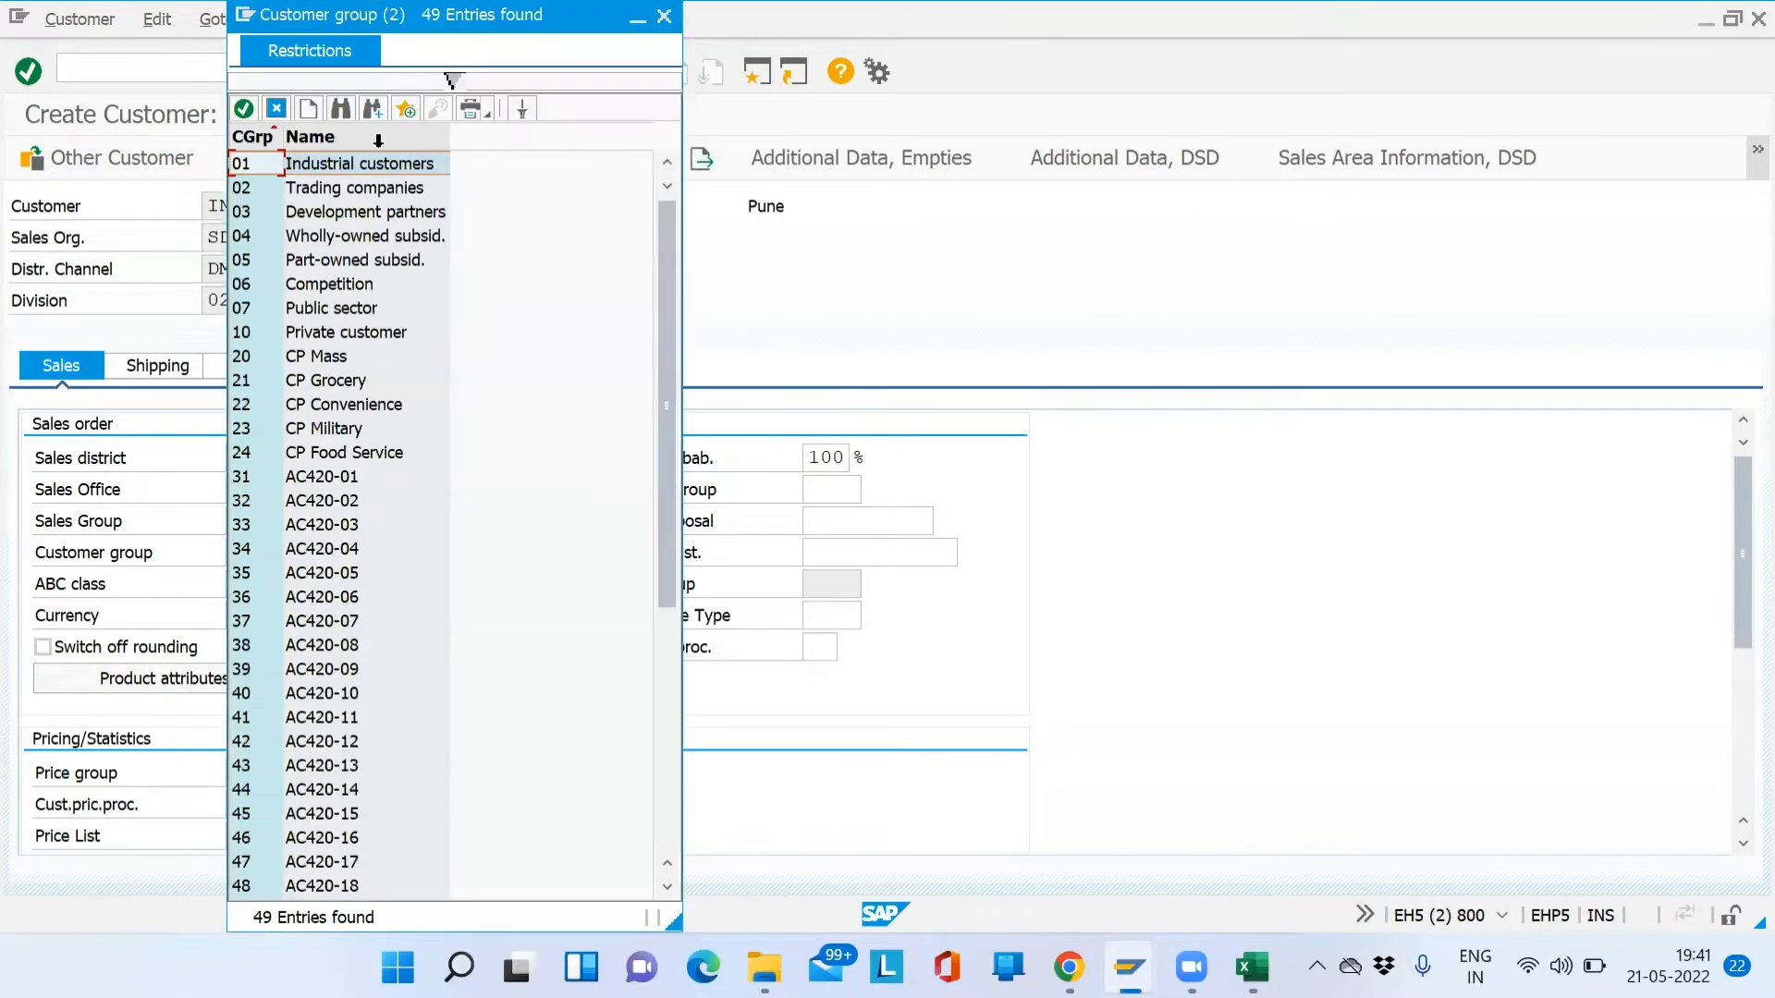
double_click(381, 163)
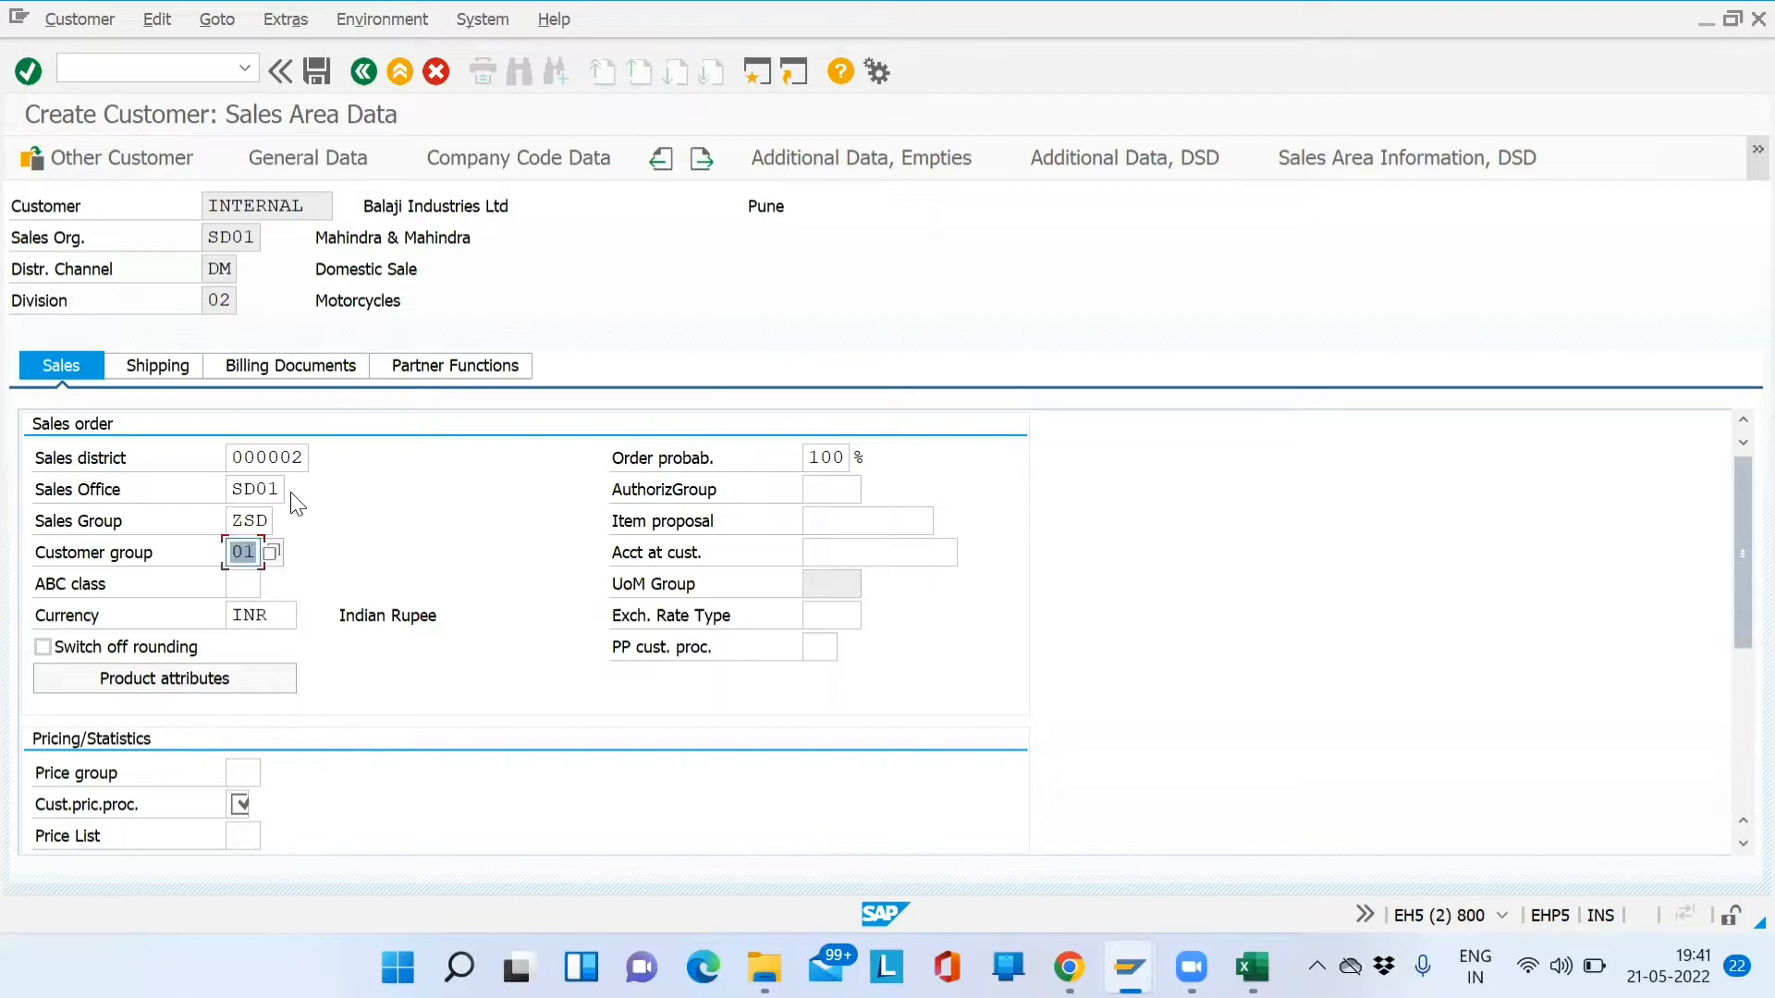
click(274, 554)
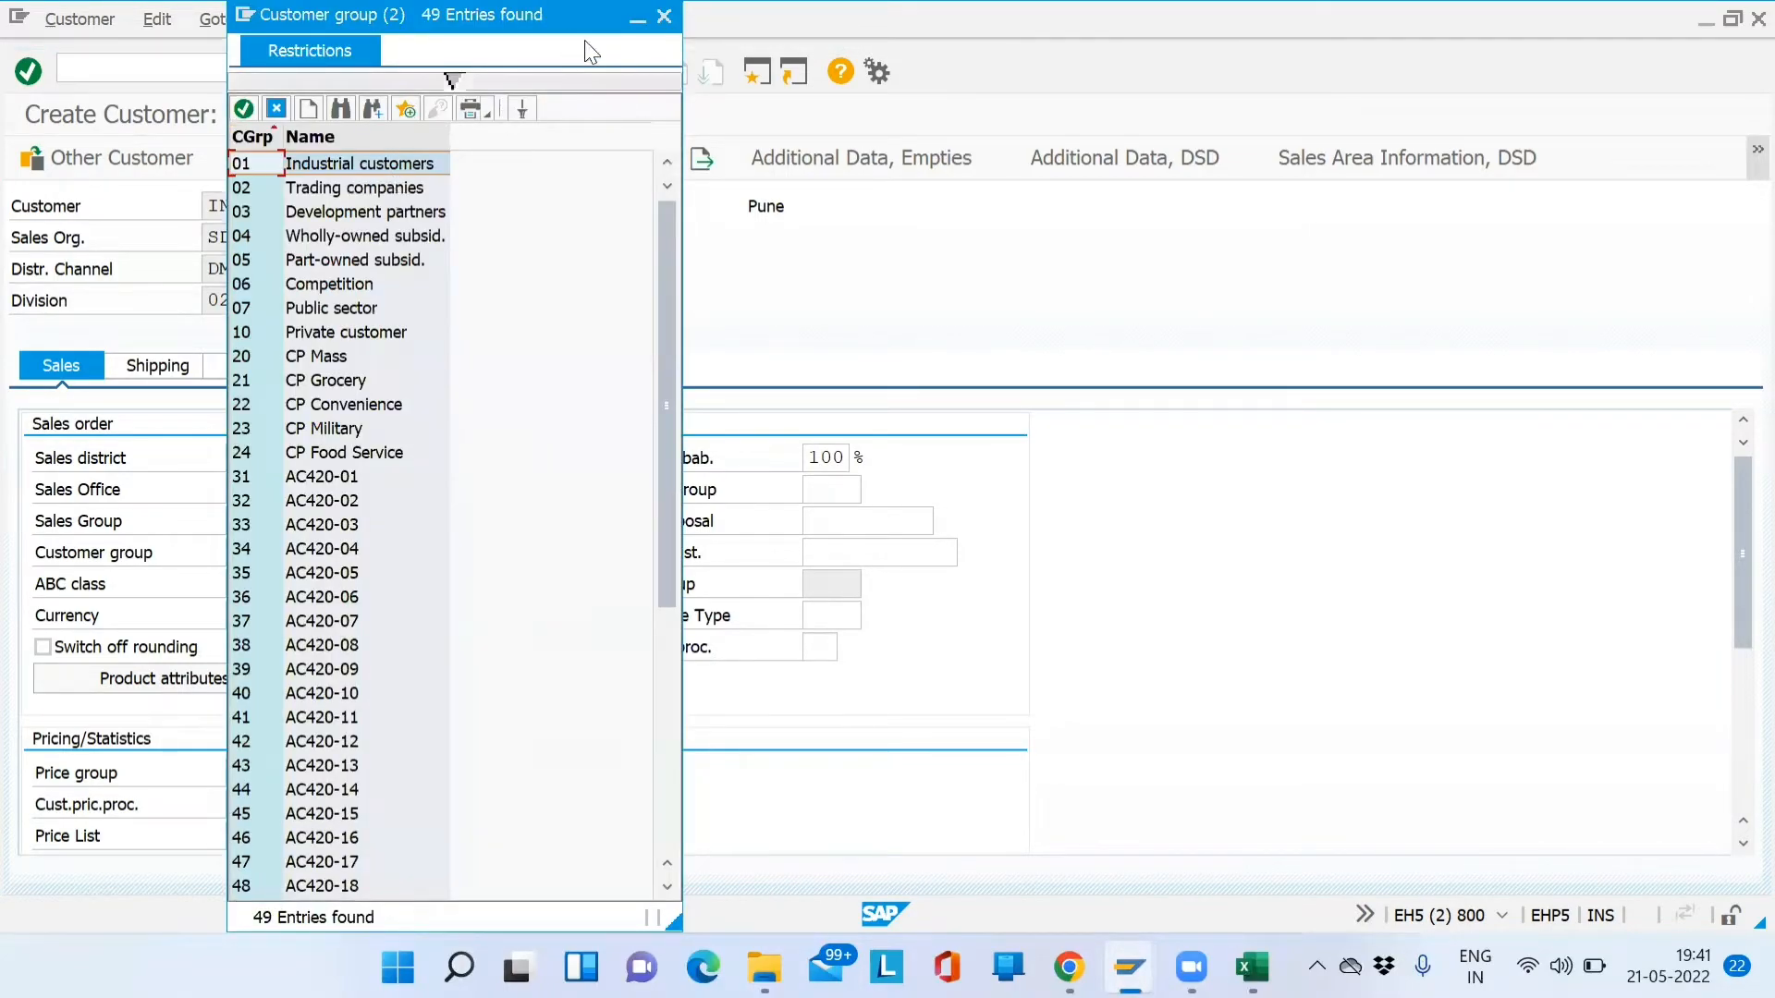
click(662, 16)
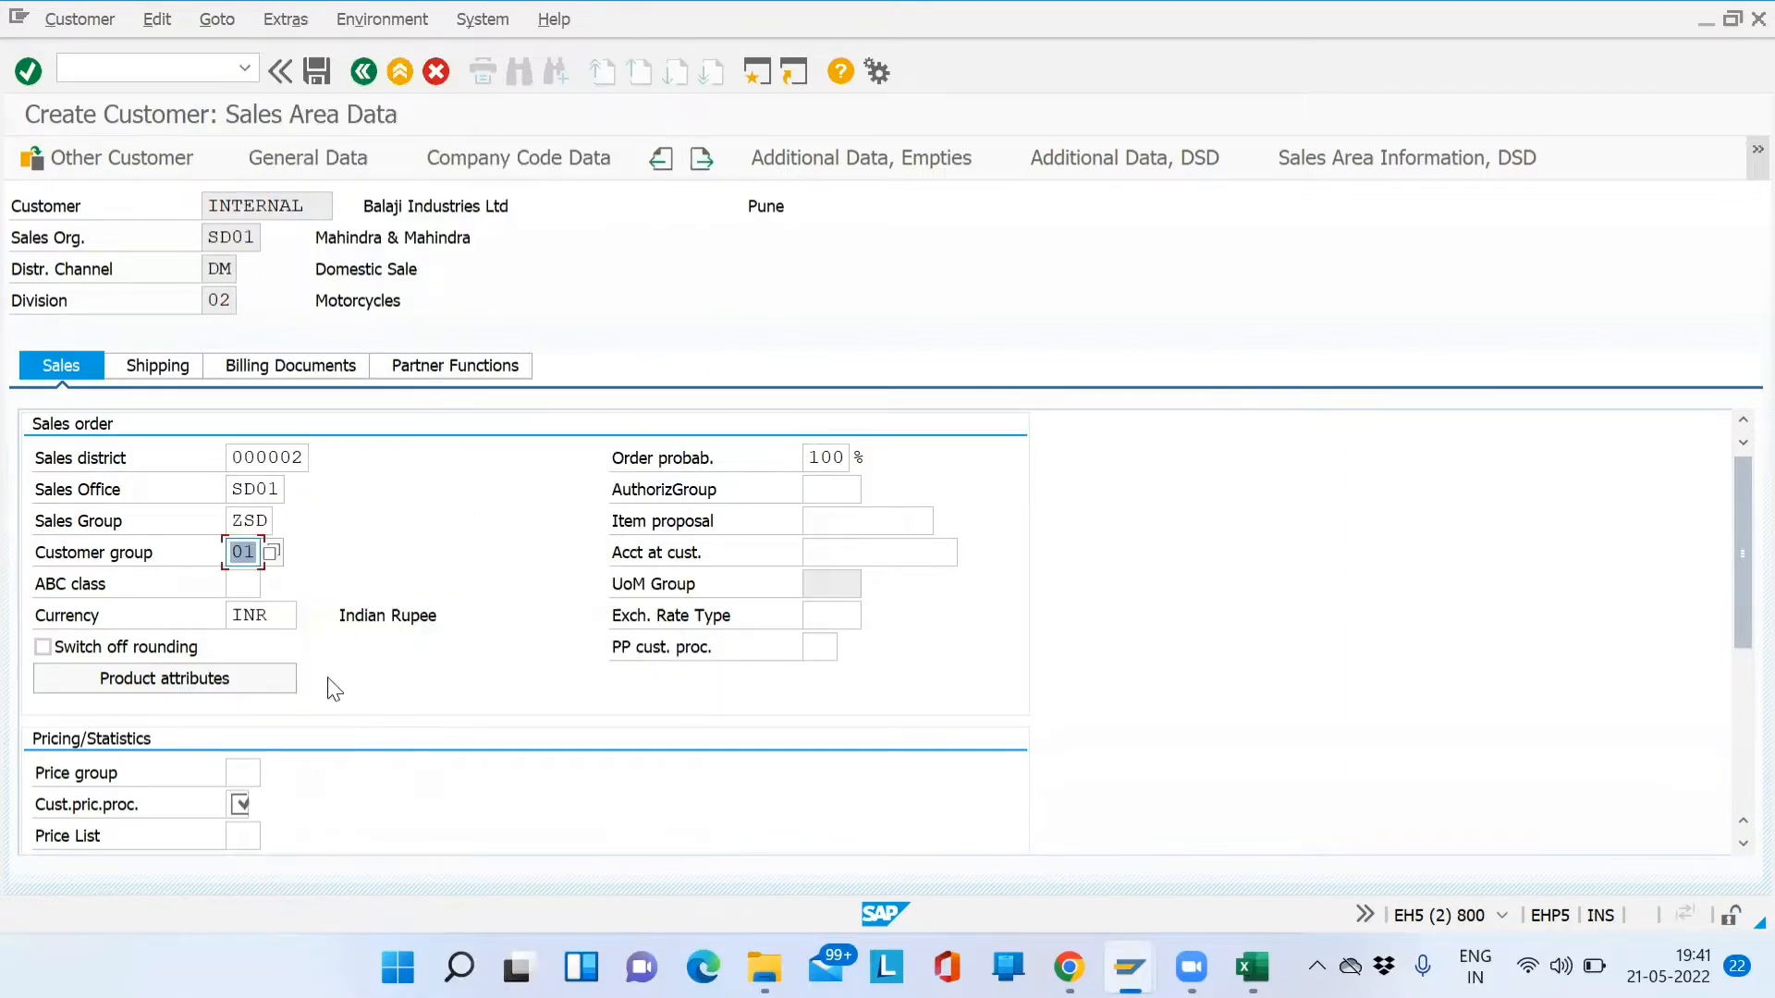
Review the customer's currency and order probability in the sales order data
click(257, 610)
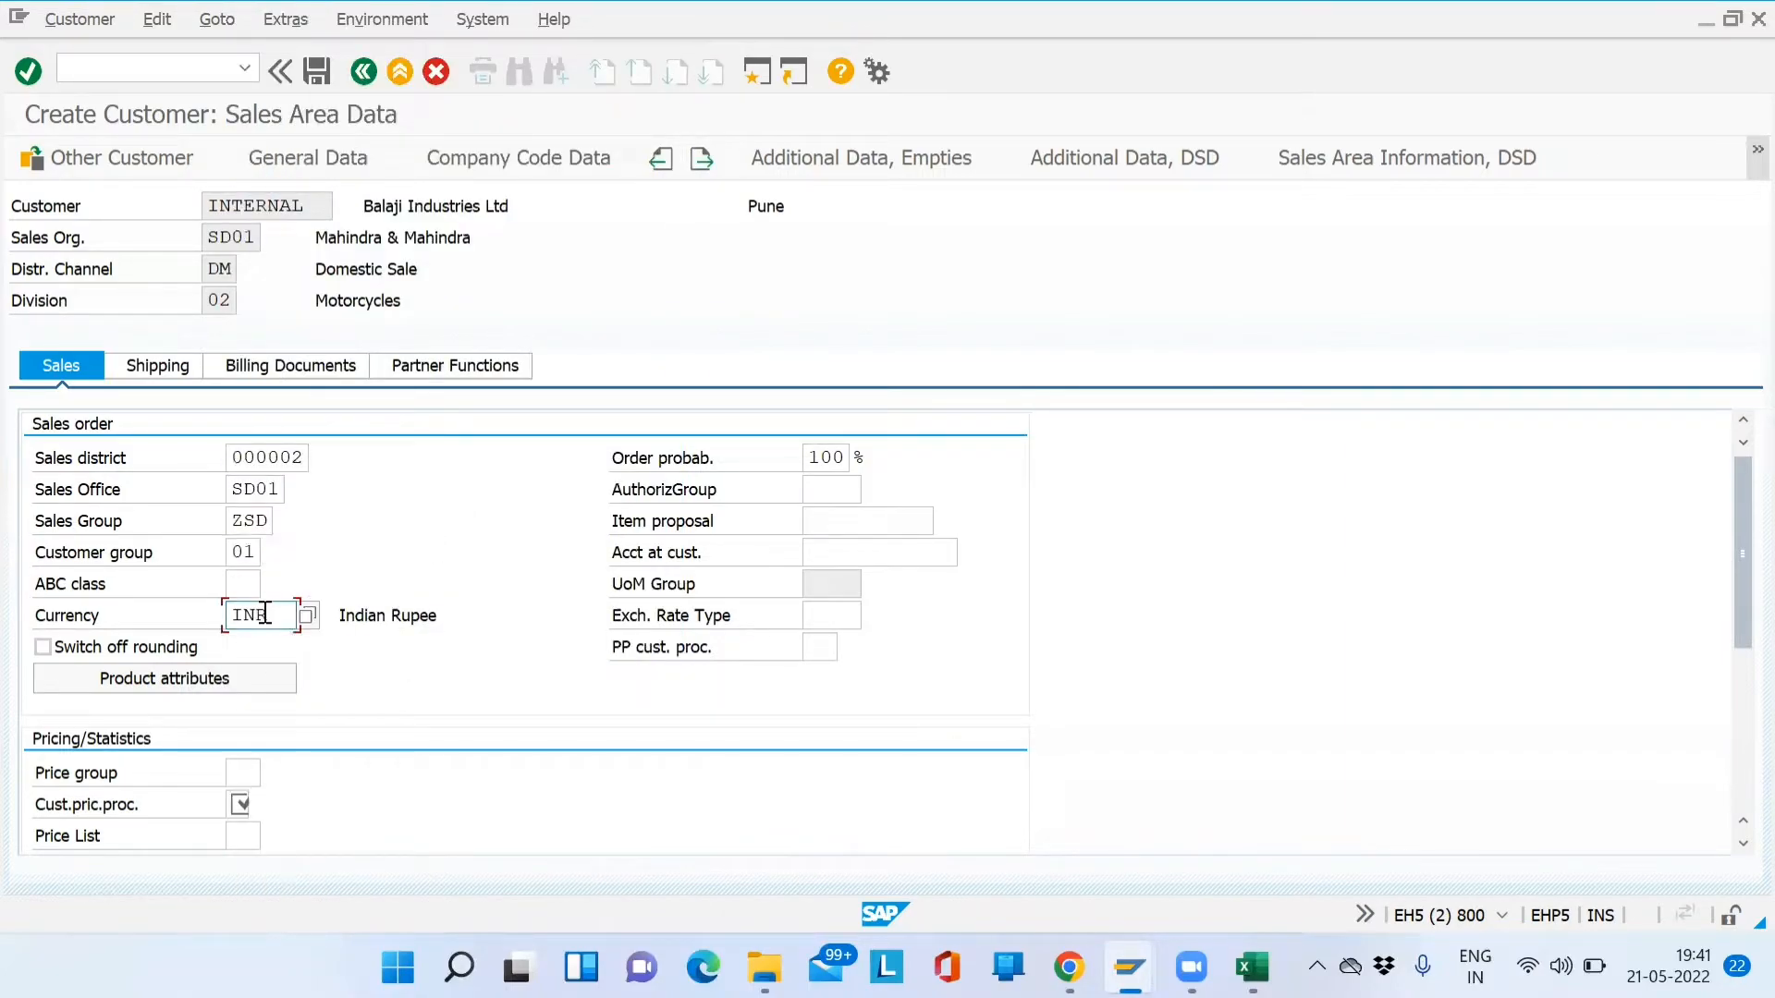
drag(803, 458, 857, 454)
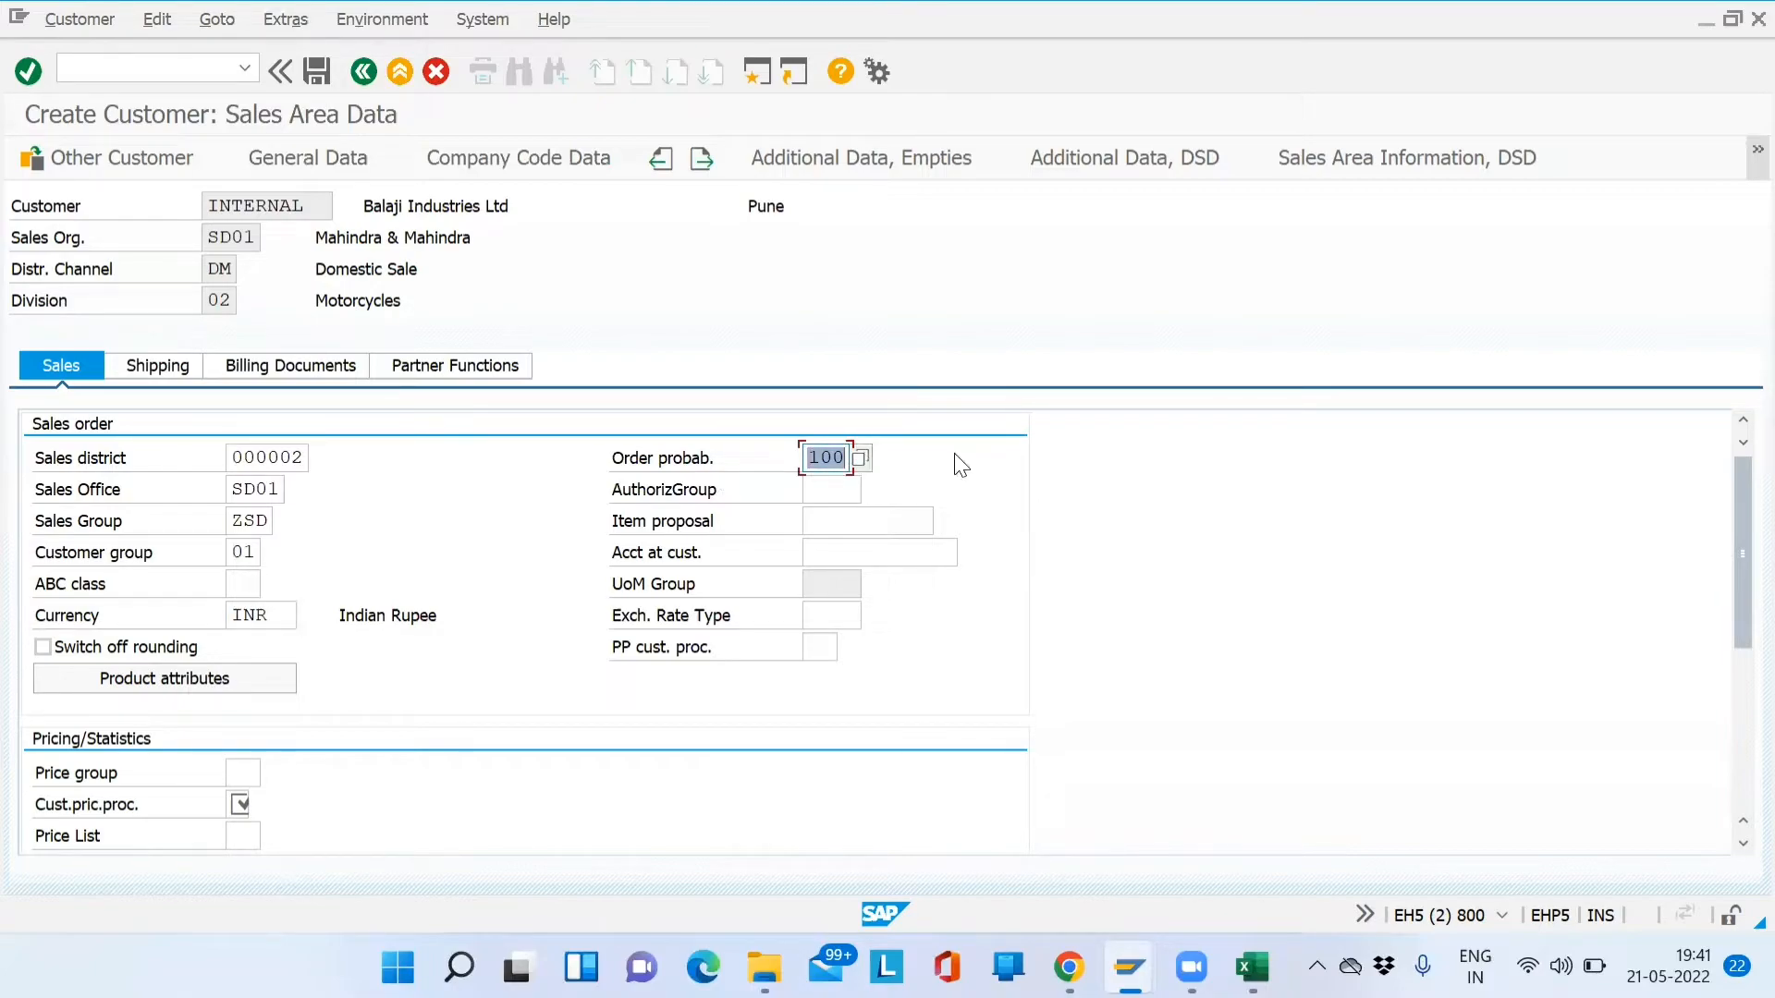
click(840, 460)
key(Right)
Read the field help for the authorization group, then close it
click(822, 484)
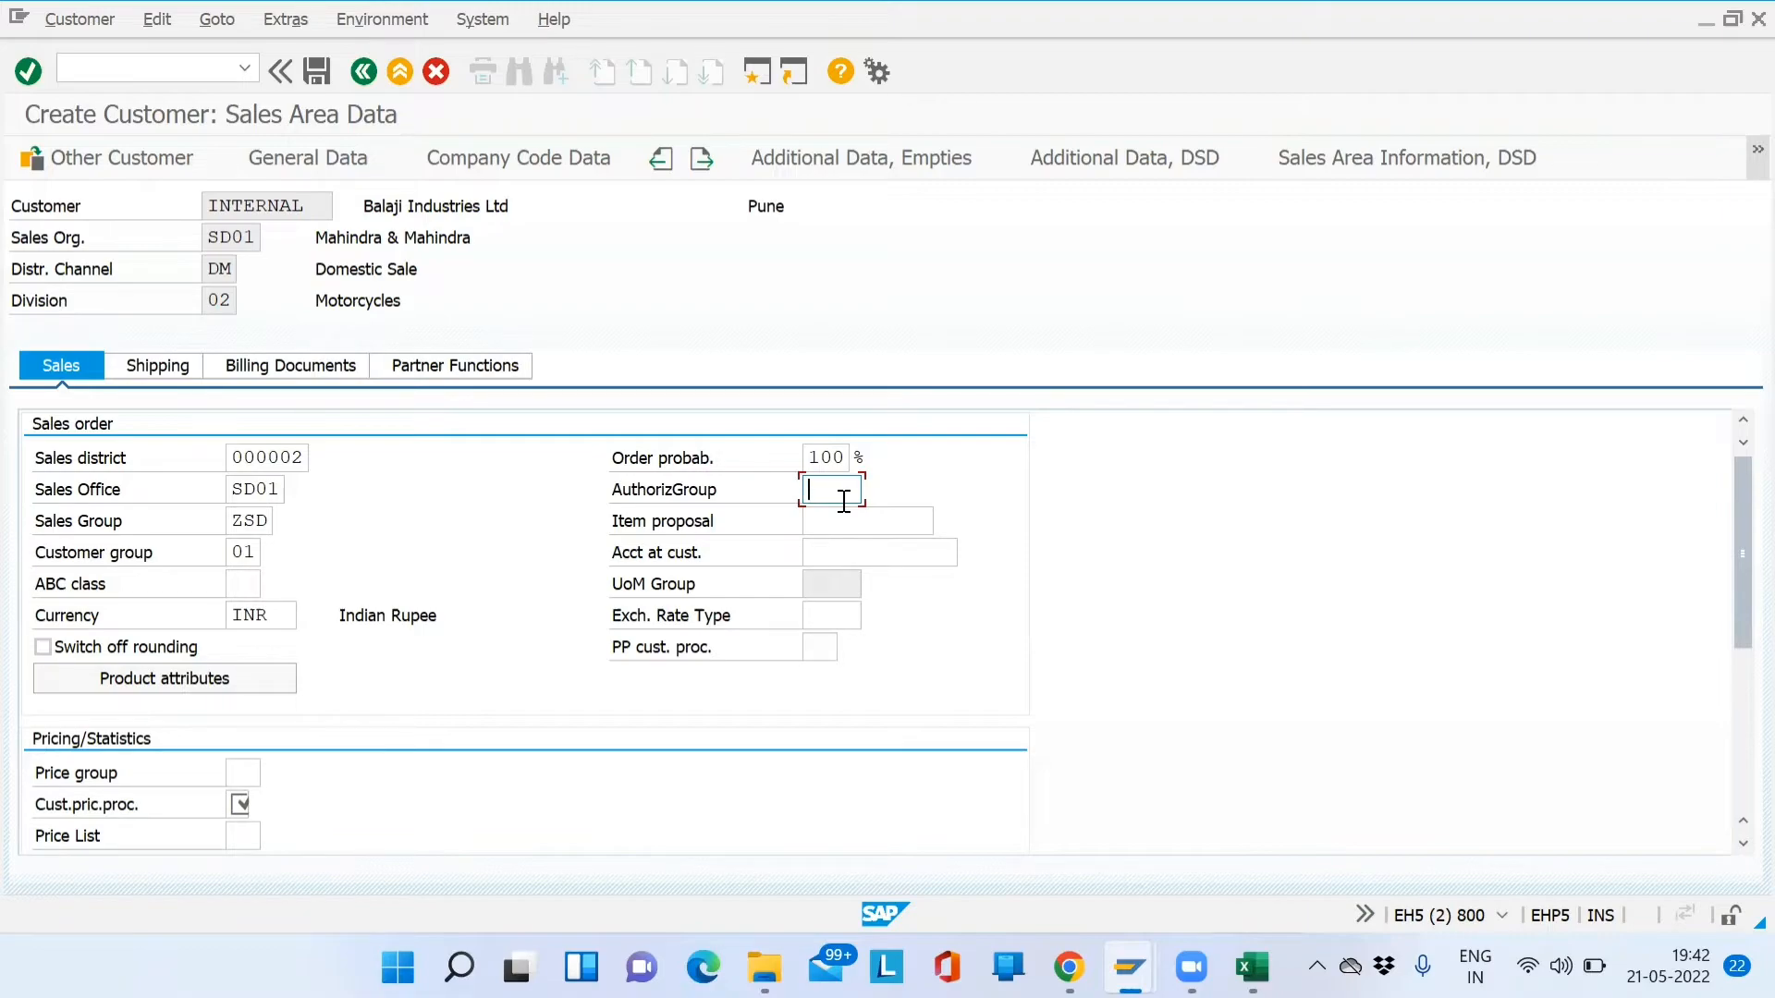
key(F1)
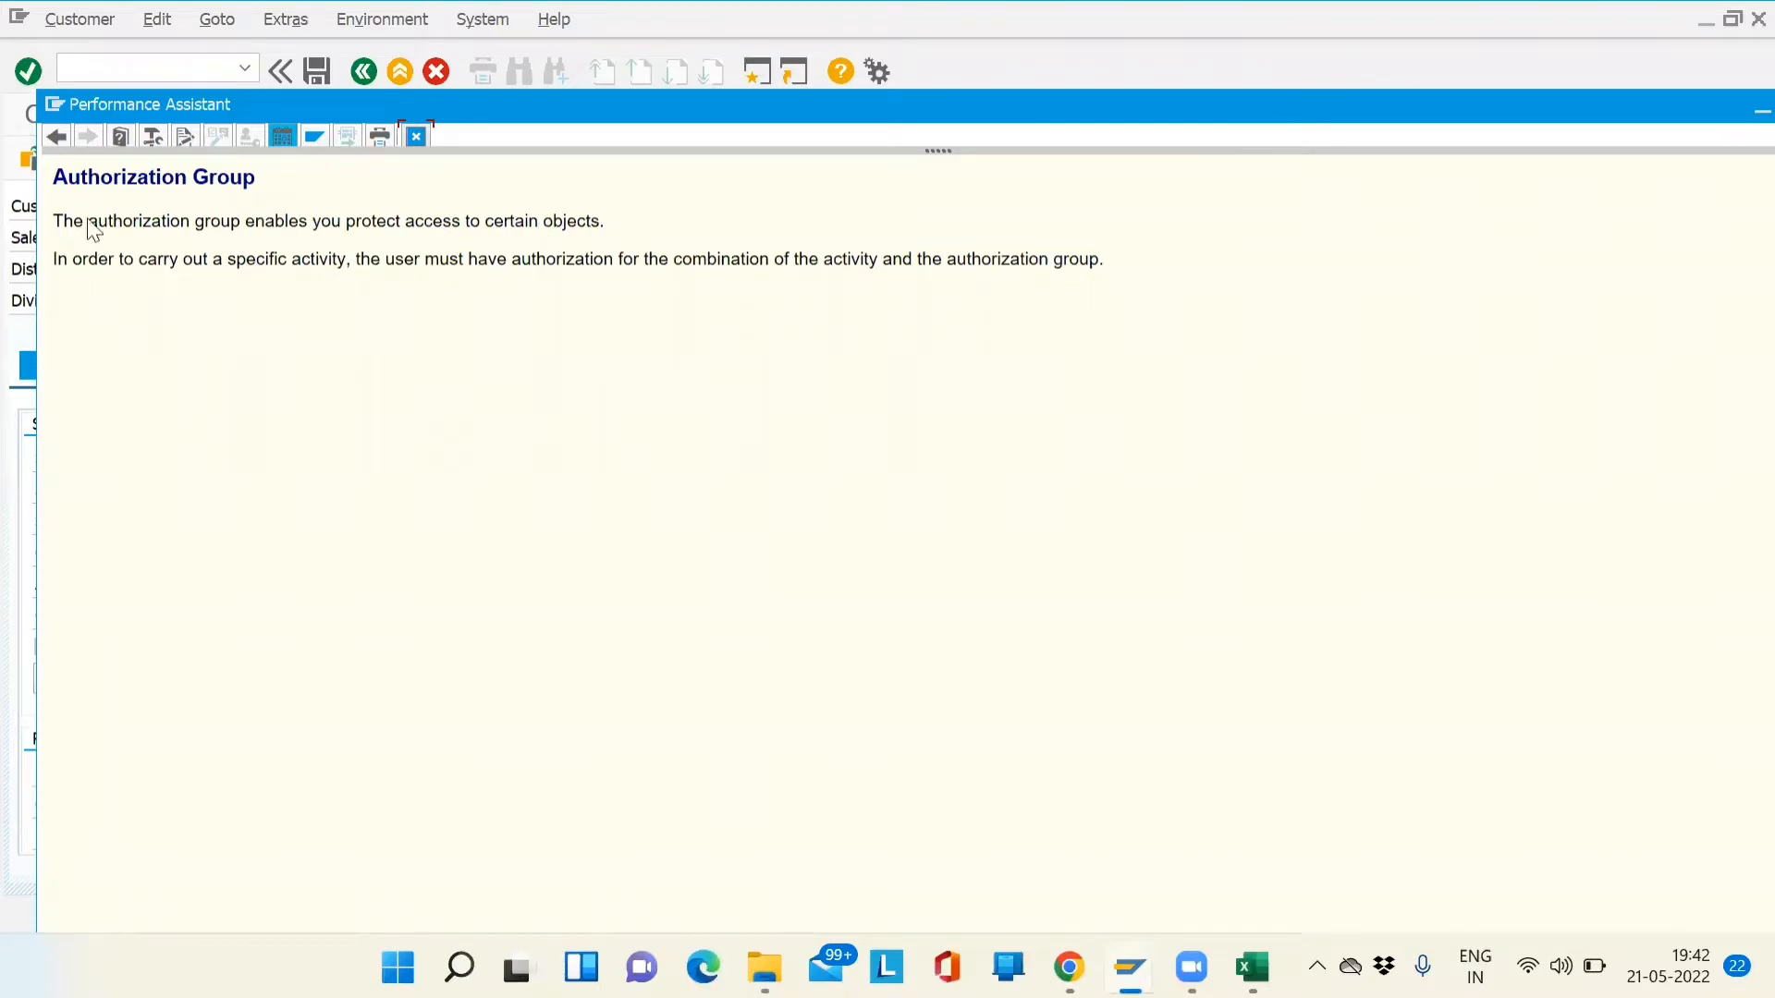
triple_click(54, 227)
click(508, 261)
click(425, 140)
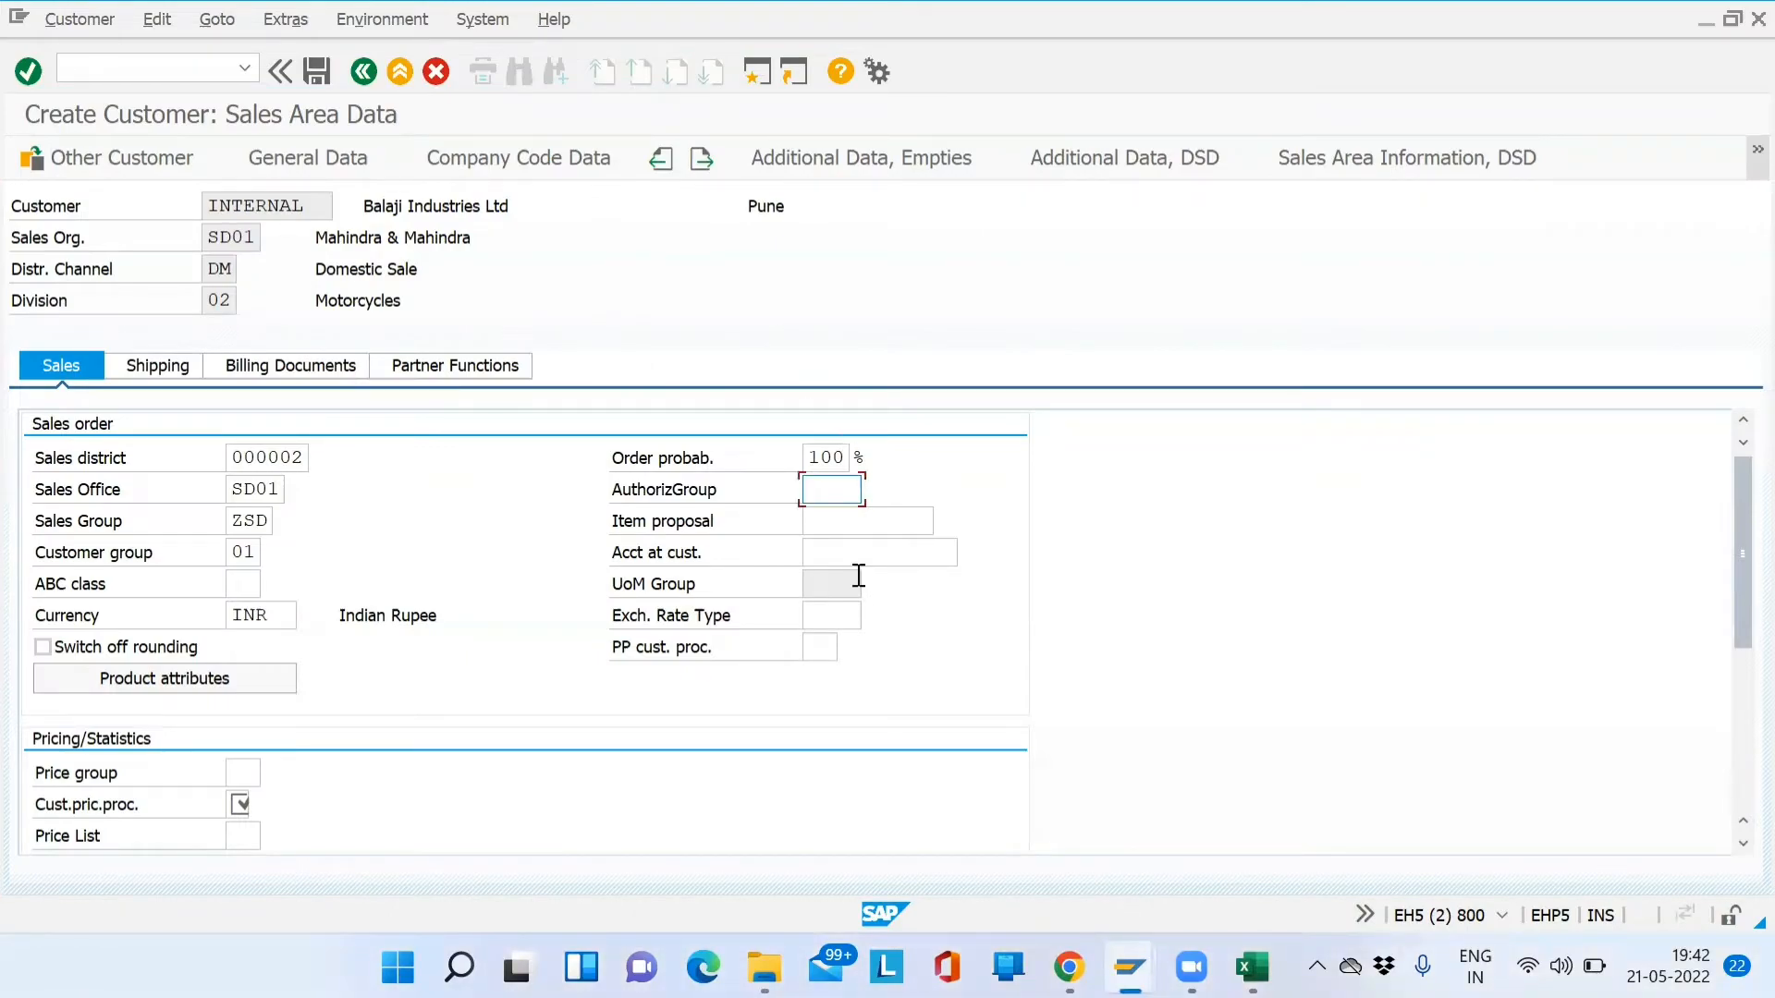
Inspect the search criteria available for the item proposal and check the field for the account at the customer
click(853, 522)
click(942, 521)
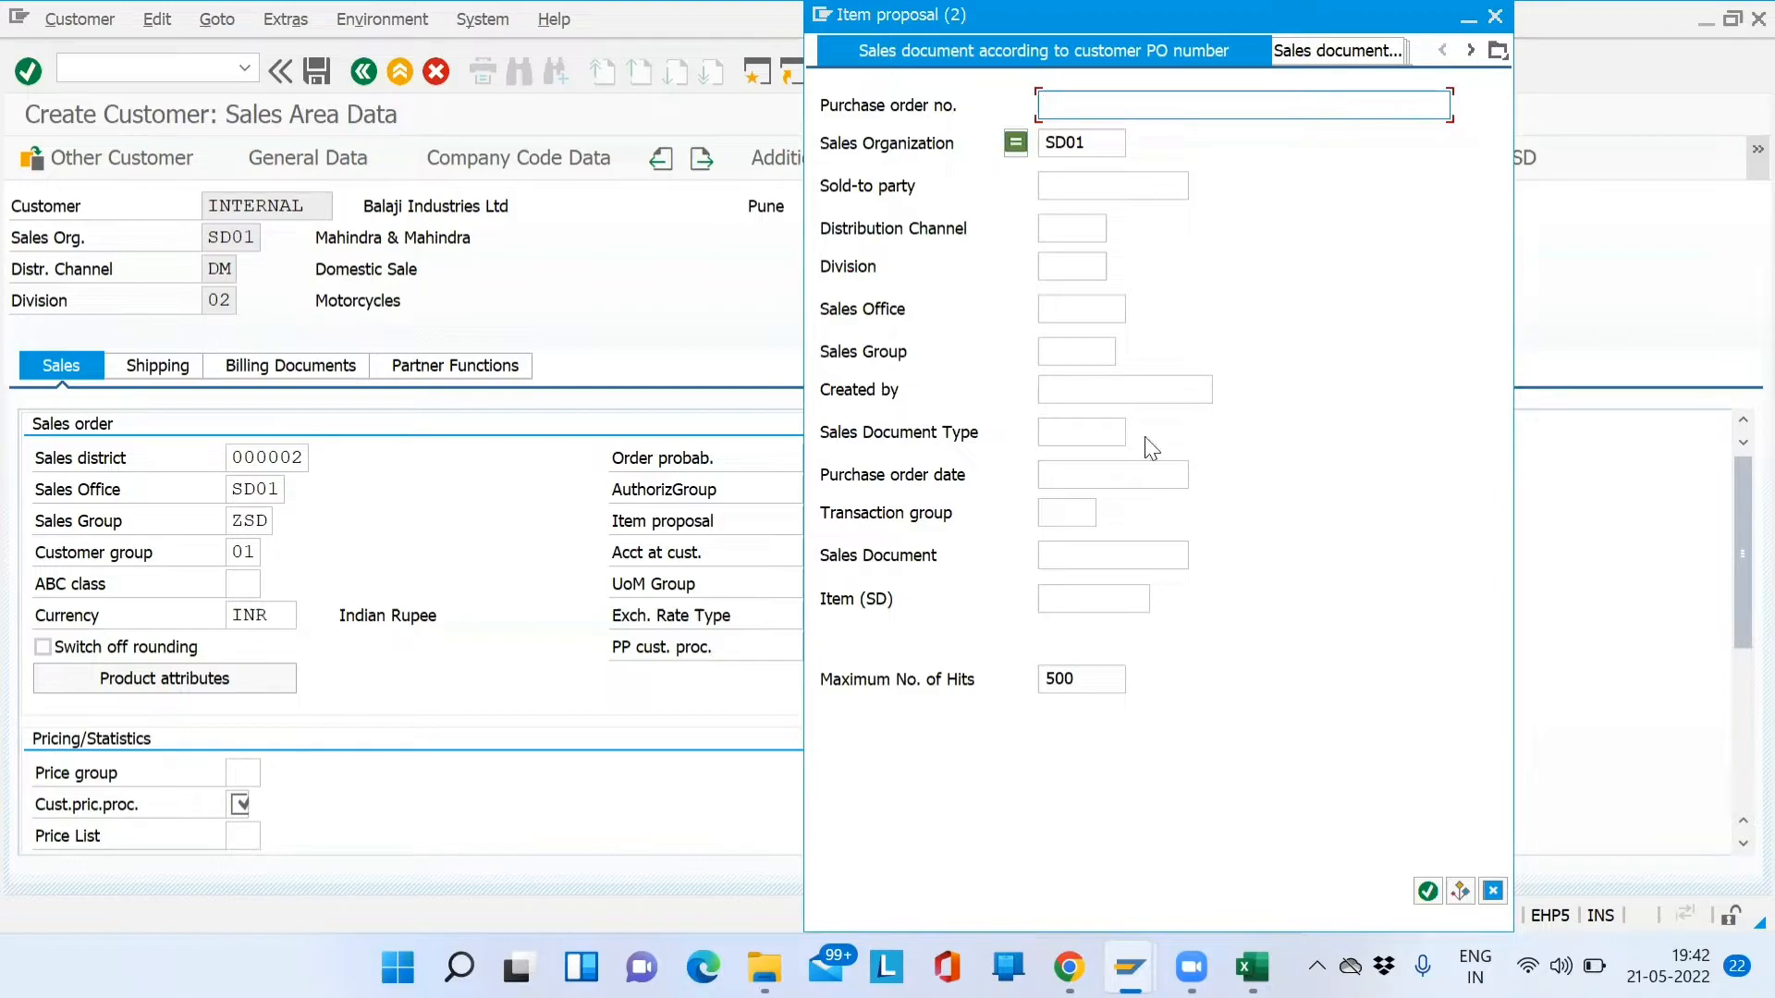
click(1495, 16)
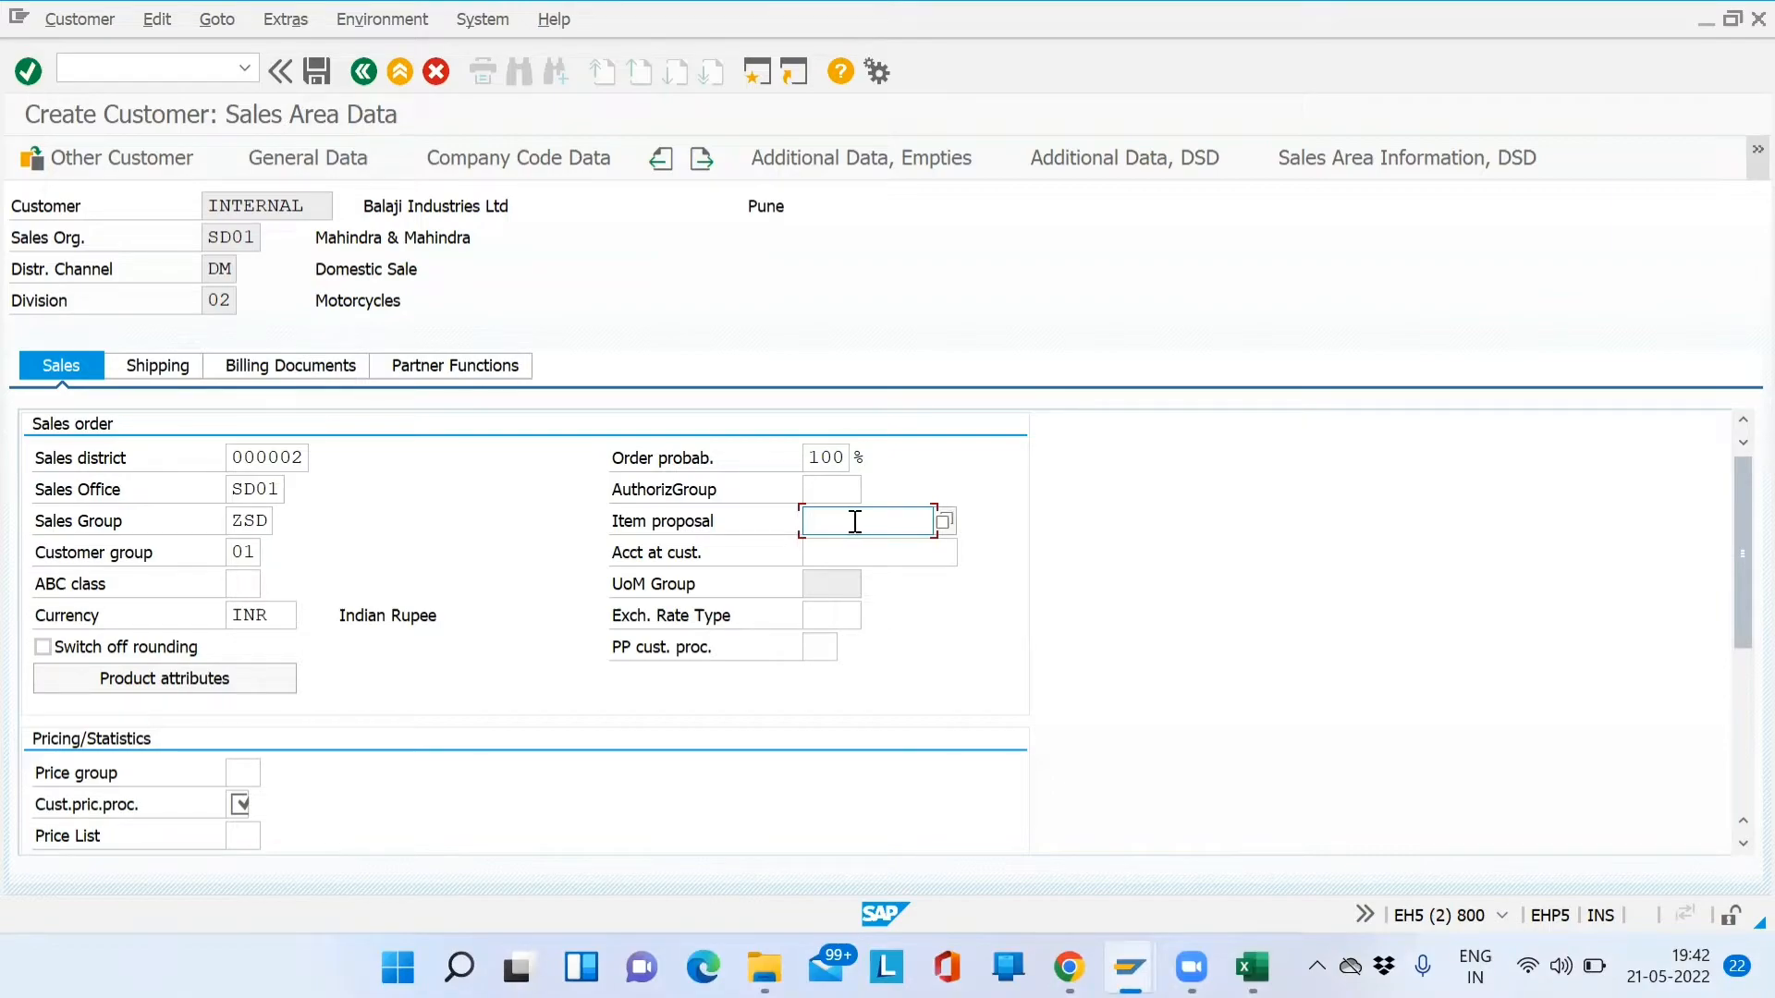
click(318, 205)
drag(527, 206, 348, 215)
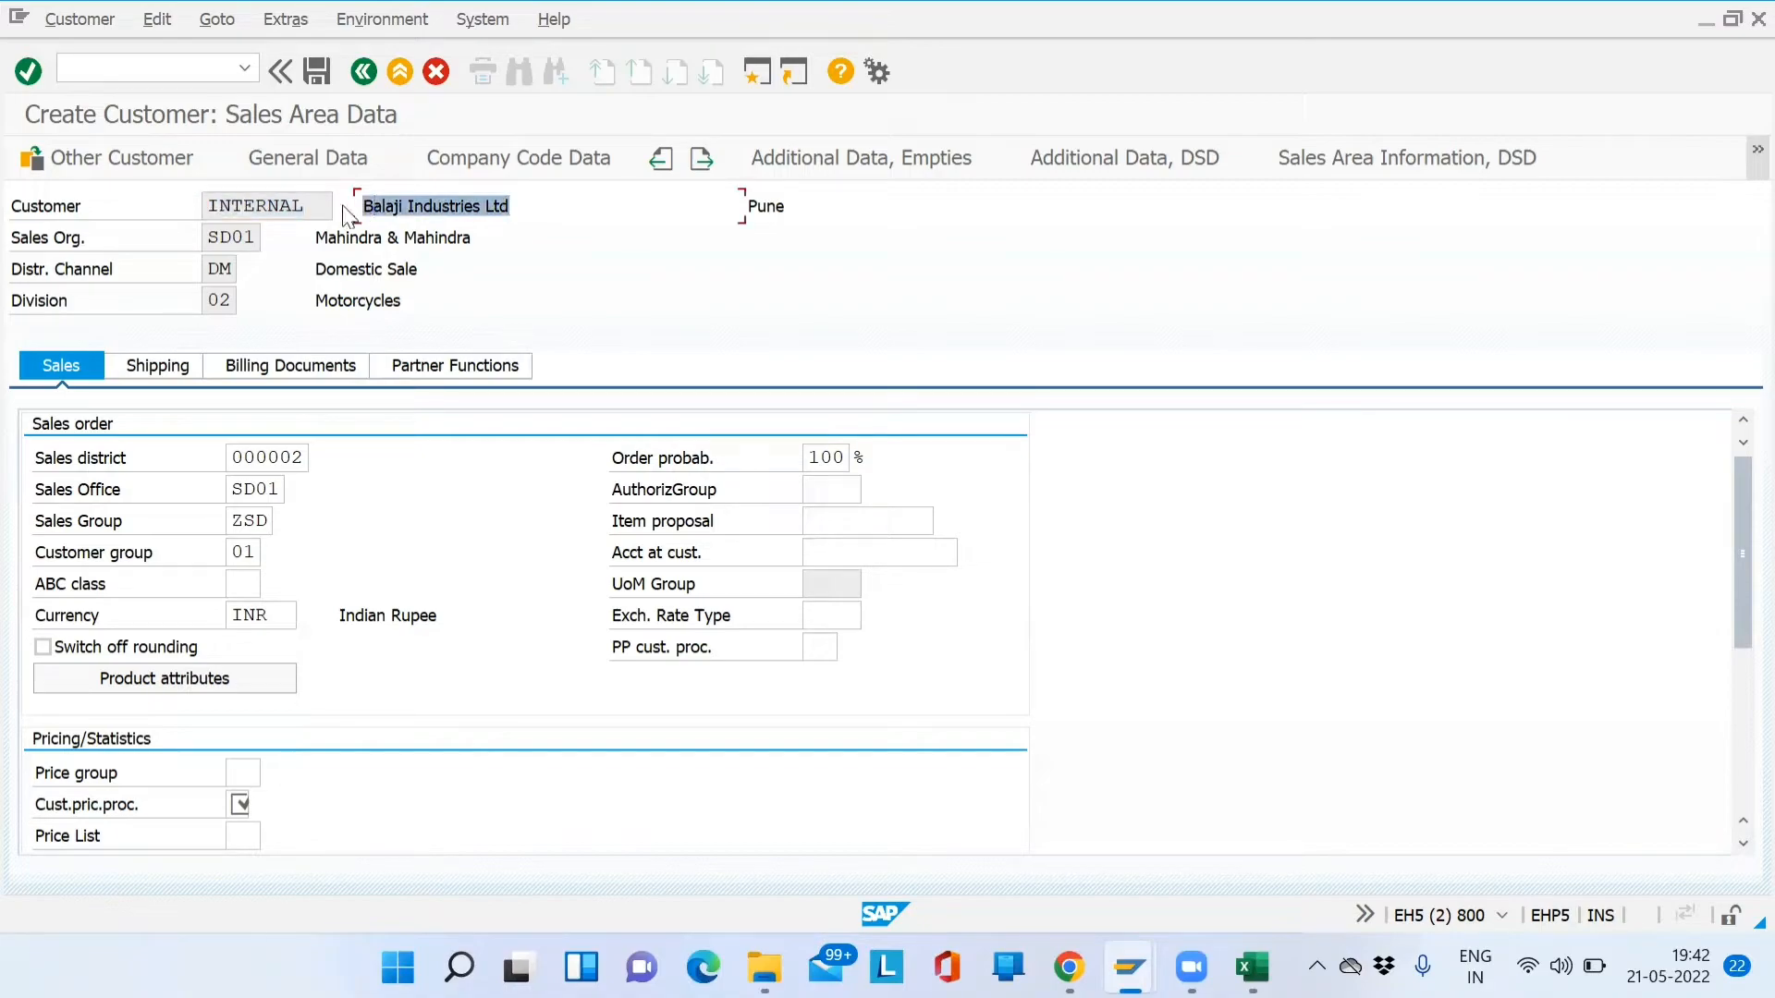
click(827, 528)
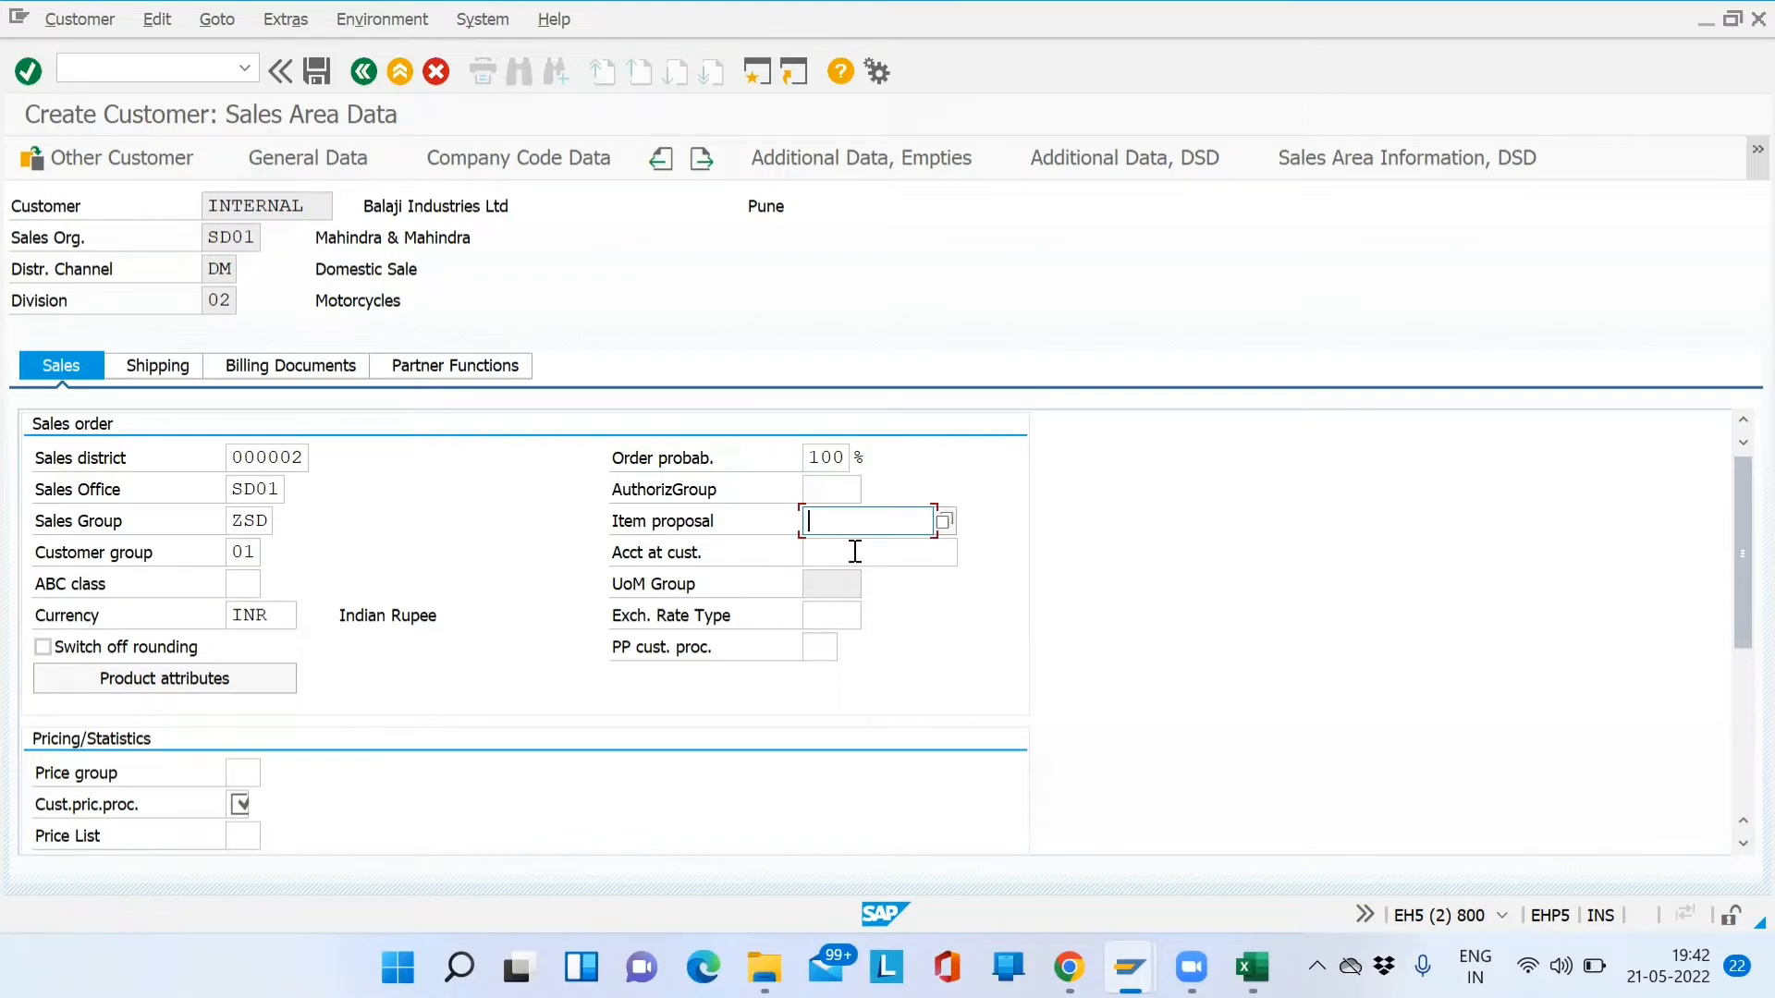
click(858, 553)
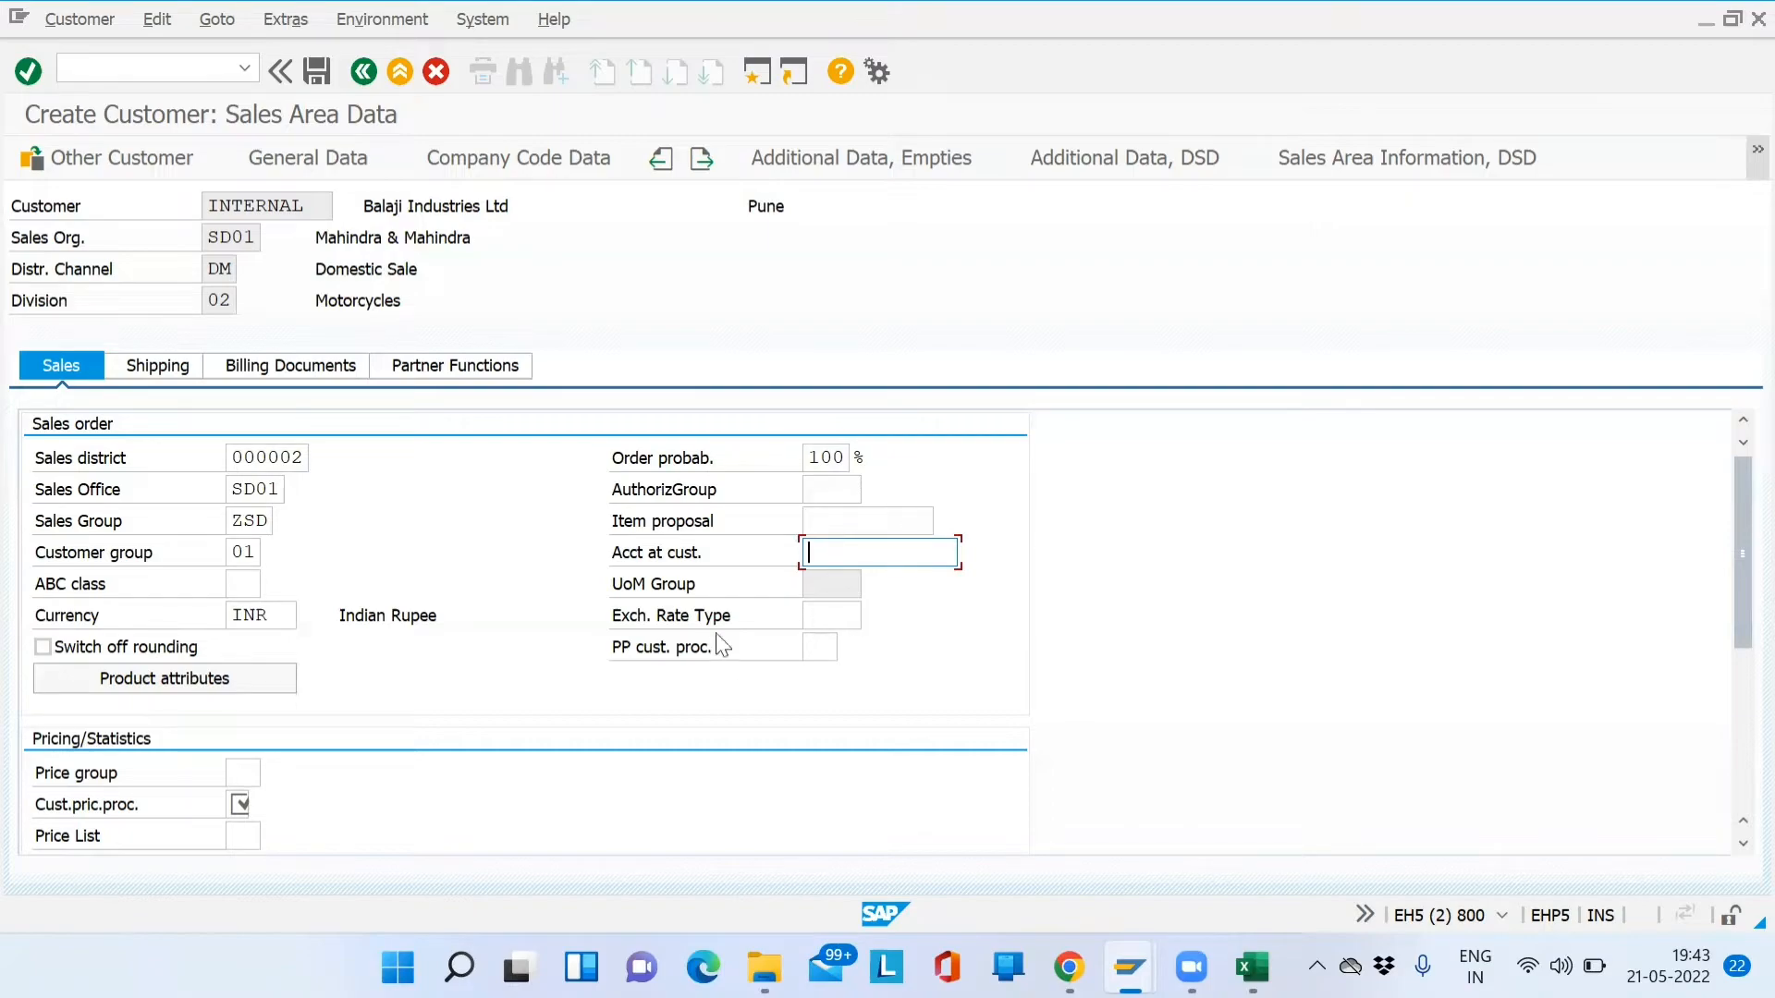
Read the field help explaining the pricing procedure assigned to the customer
click(239, 803)
drag(1730, 541, 1731, 590)
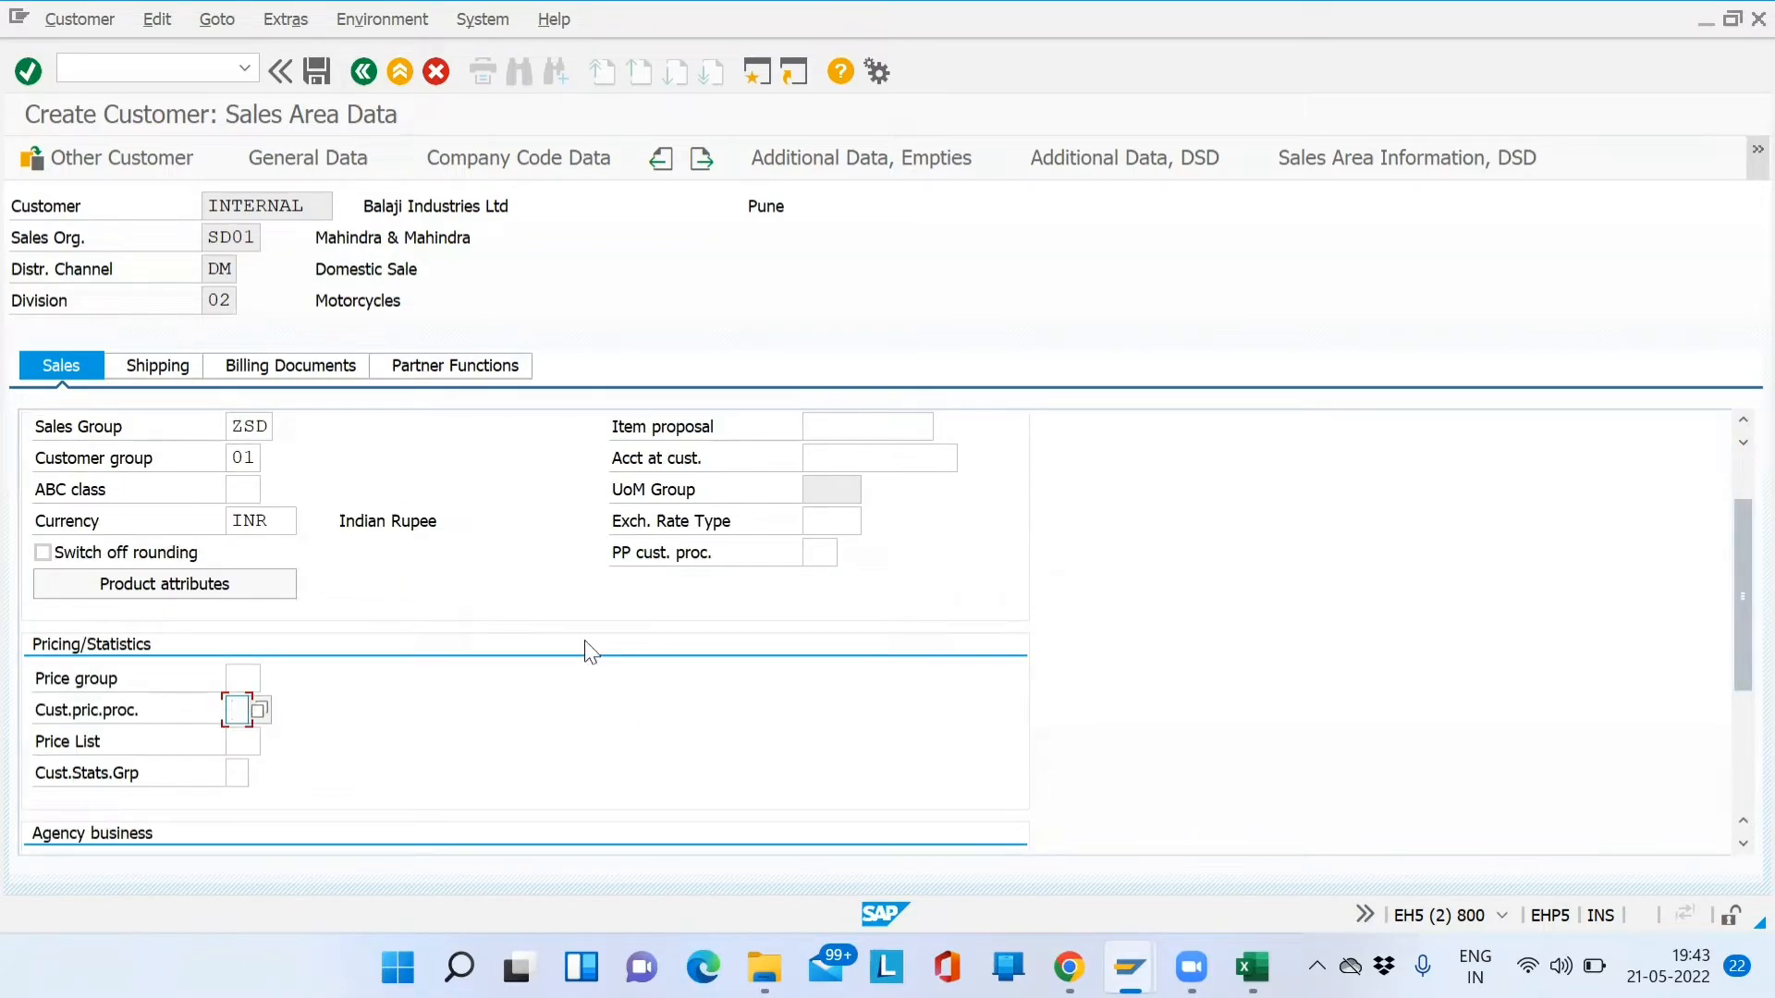
key(F1)
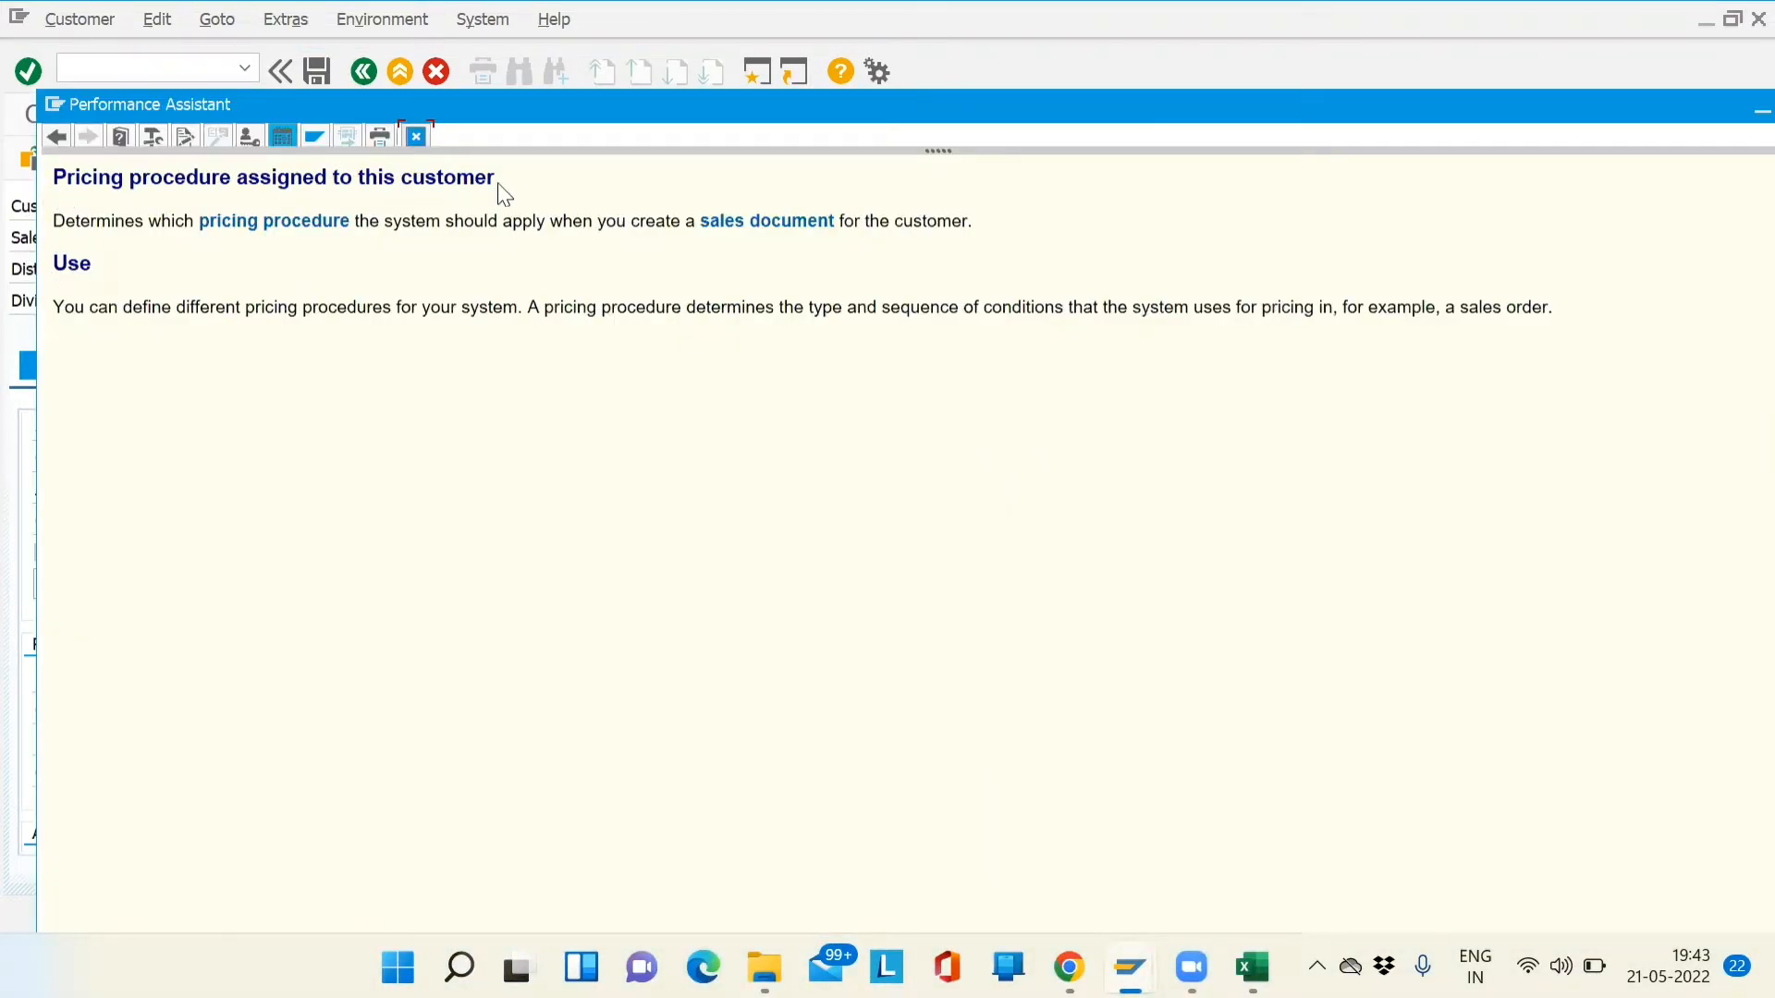
drag(506, 189, 63, 162)
click(79, 227)
double_click(267, 240)
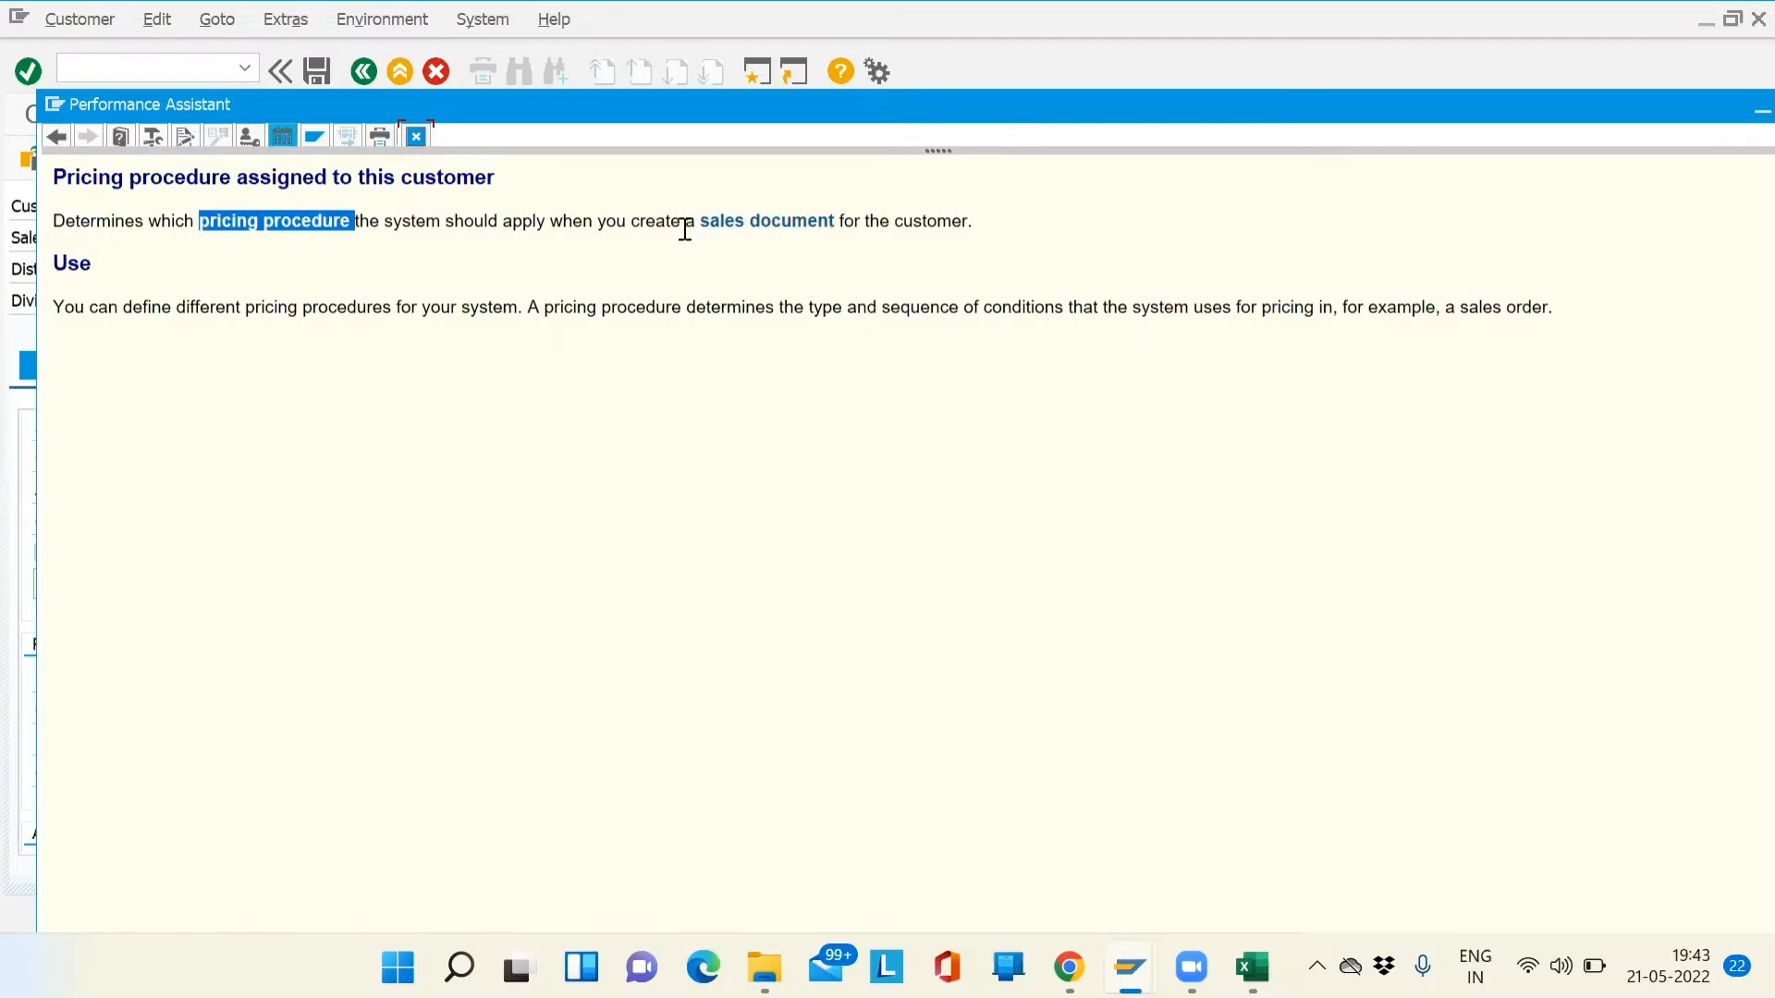
drag(685, 229, 939, 246)
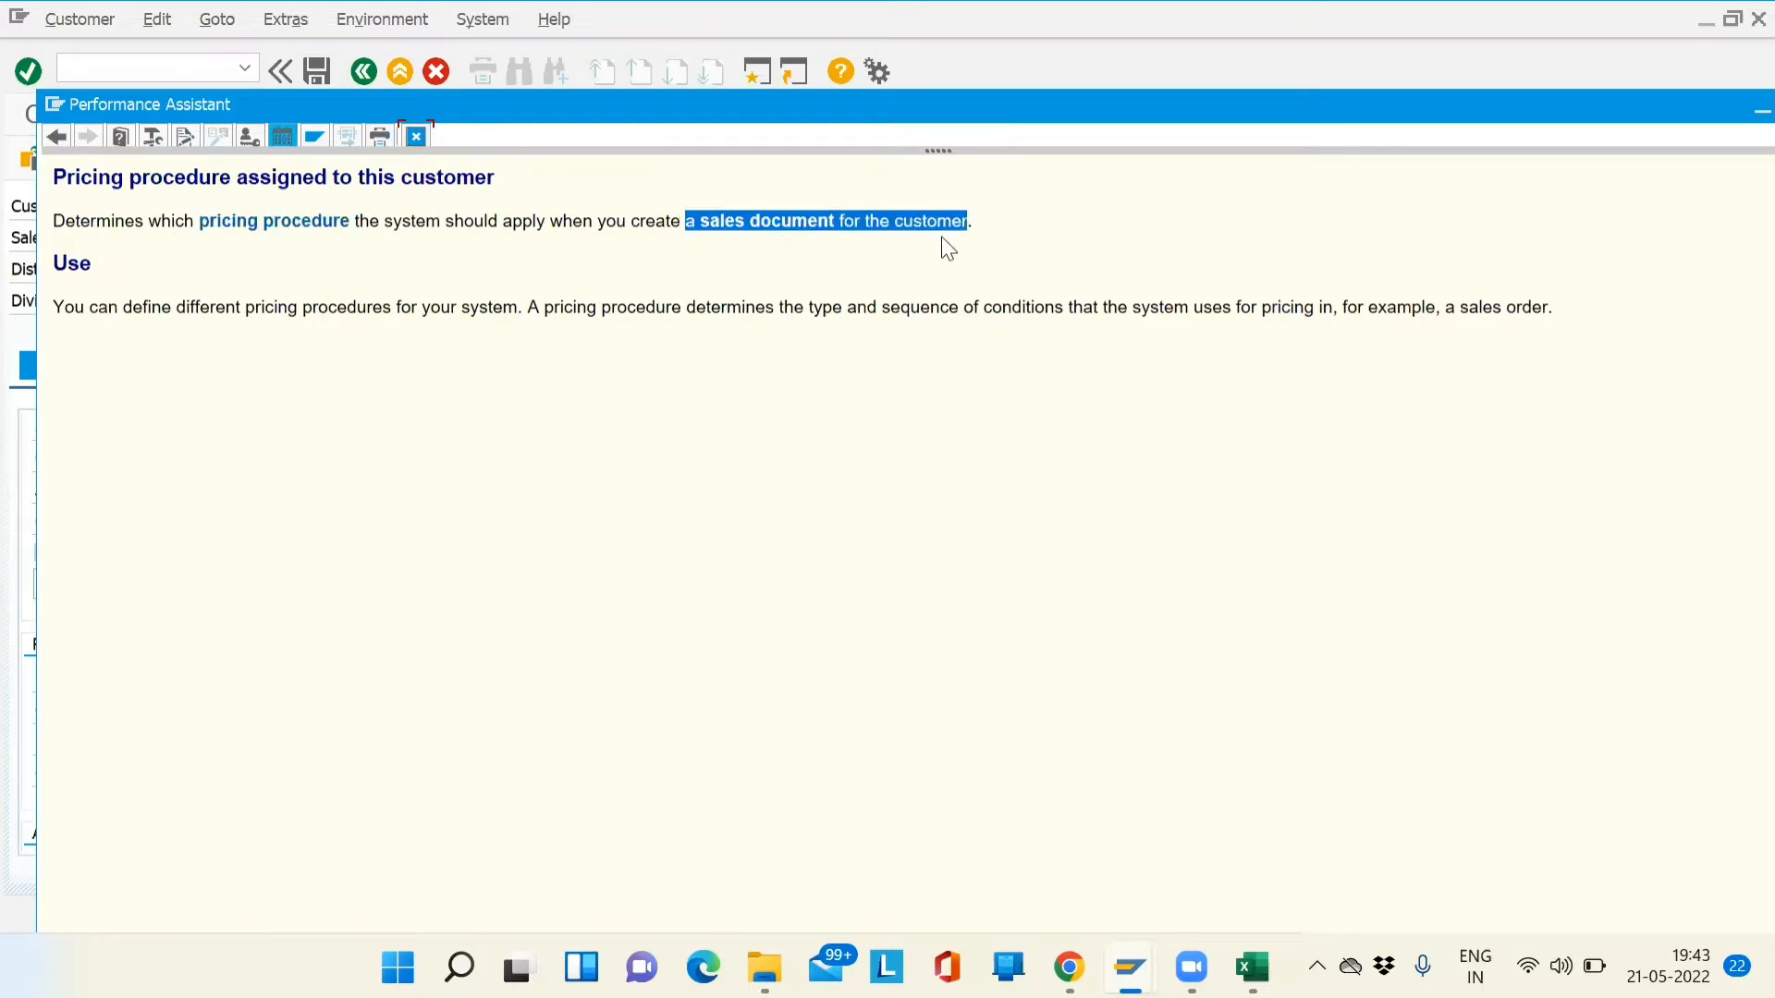
click(943, 246)
click(422, 137)
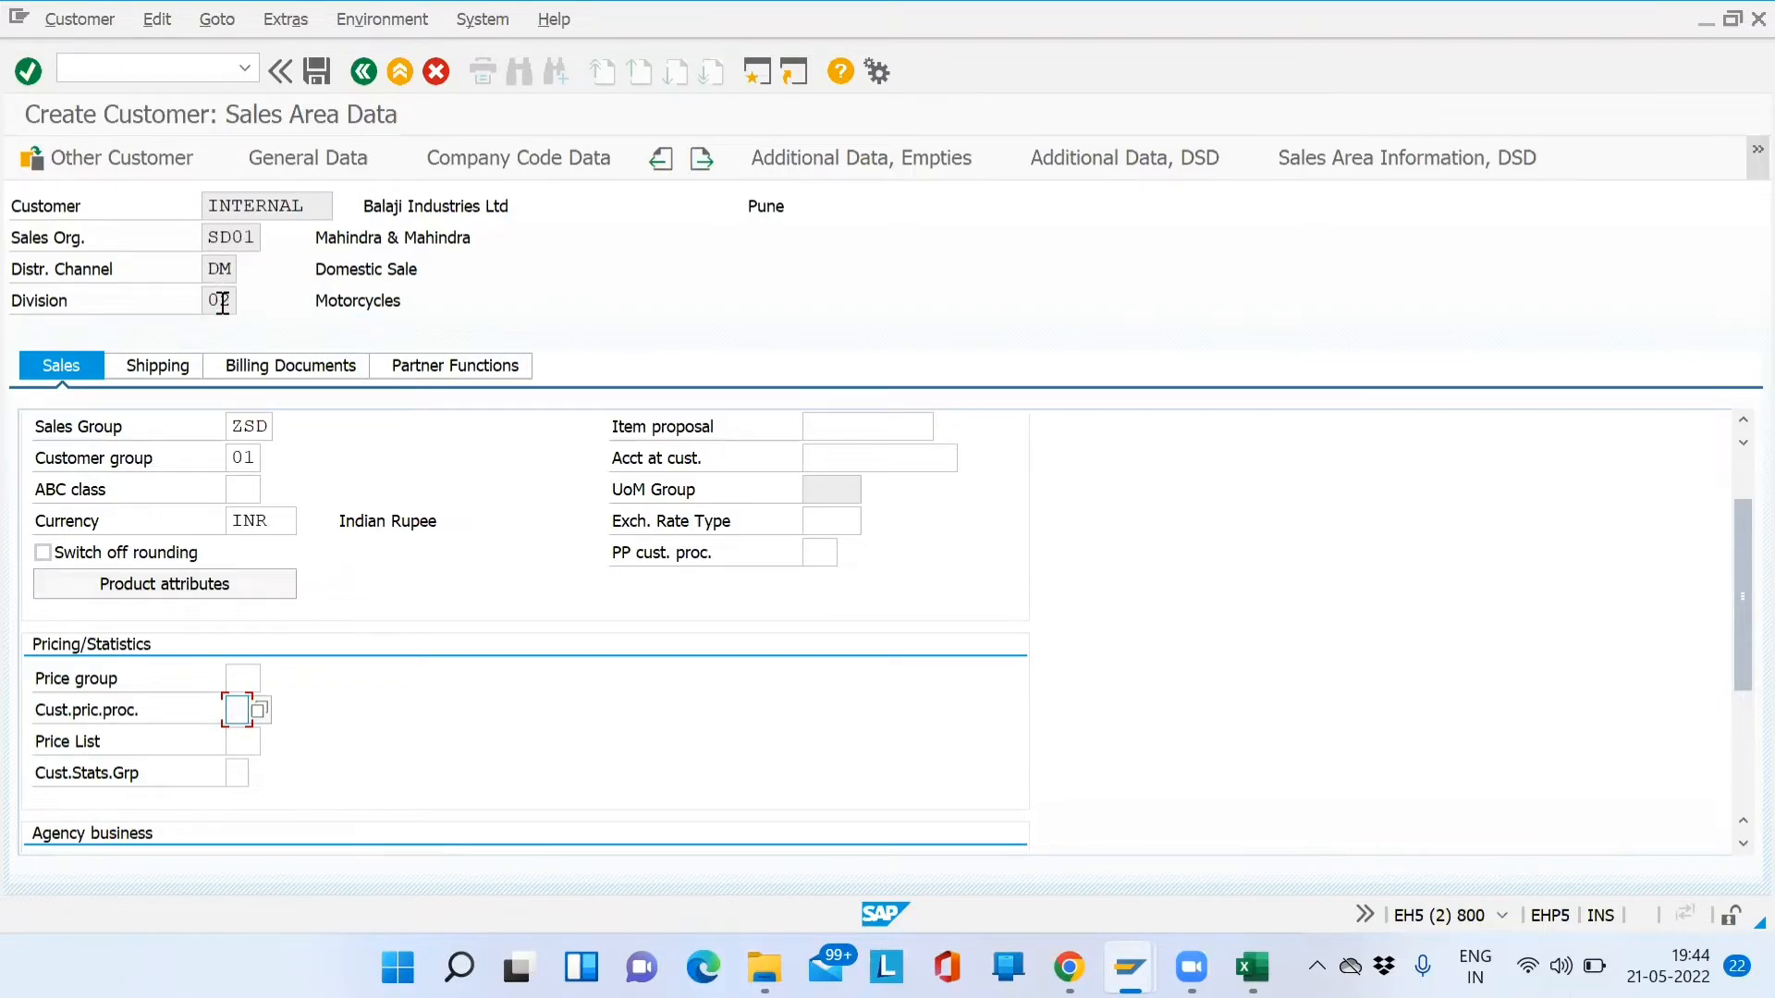
Set the customer pricing procedure to 1 Standard
double_click(212, 239)
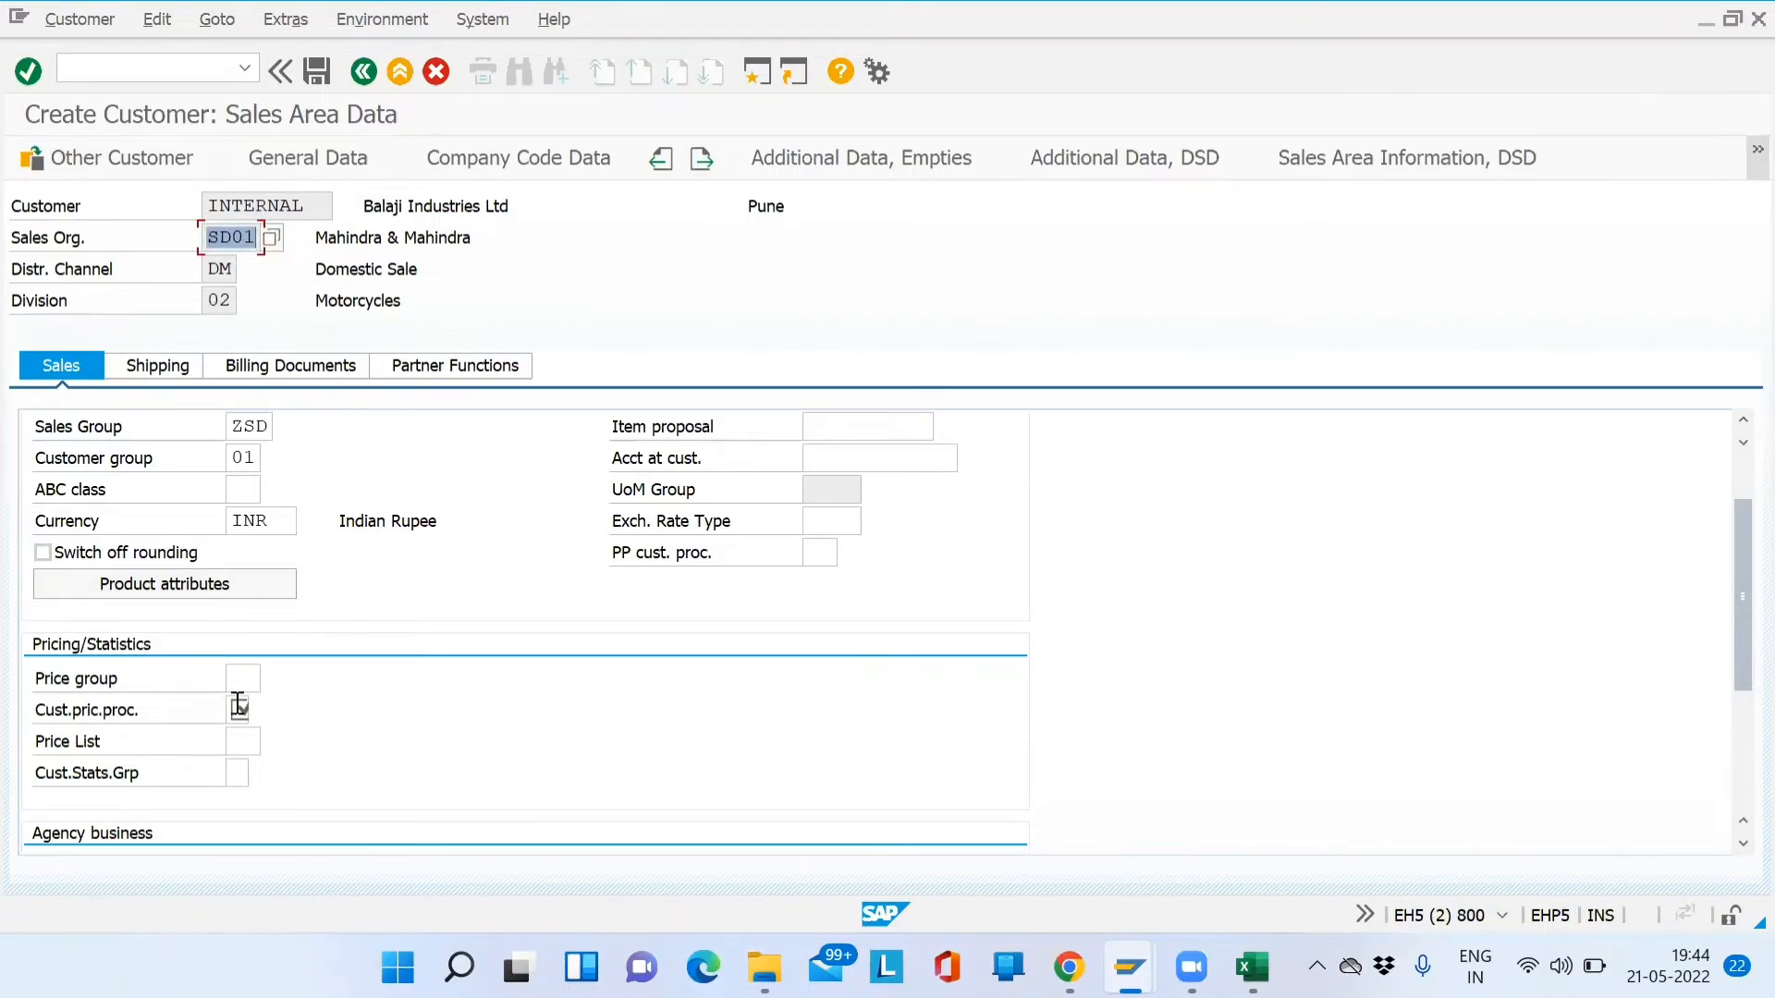
click(236, 709)
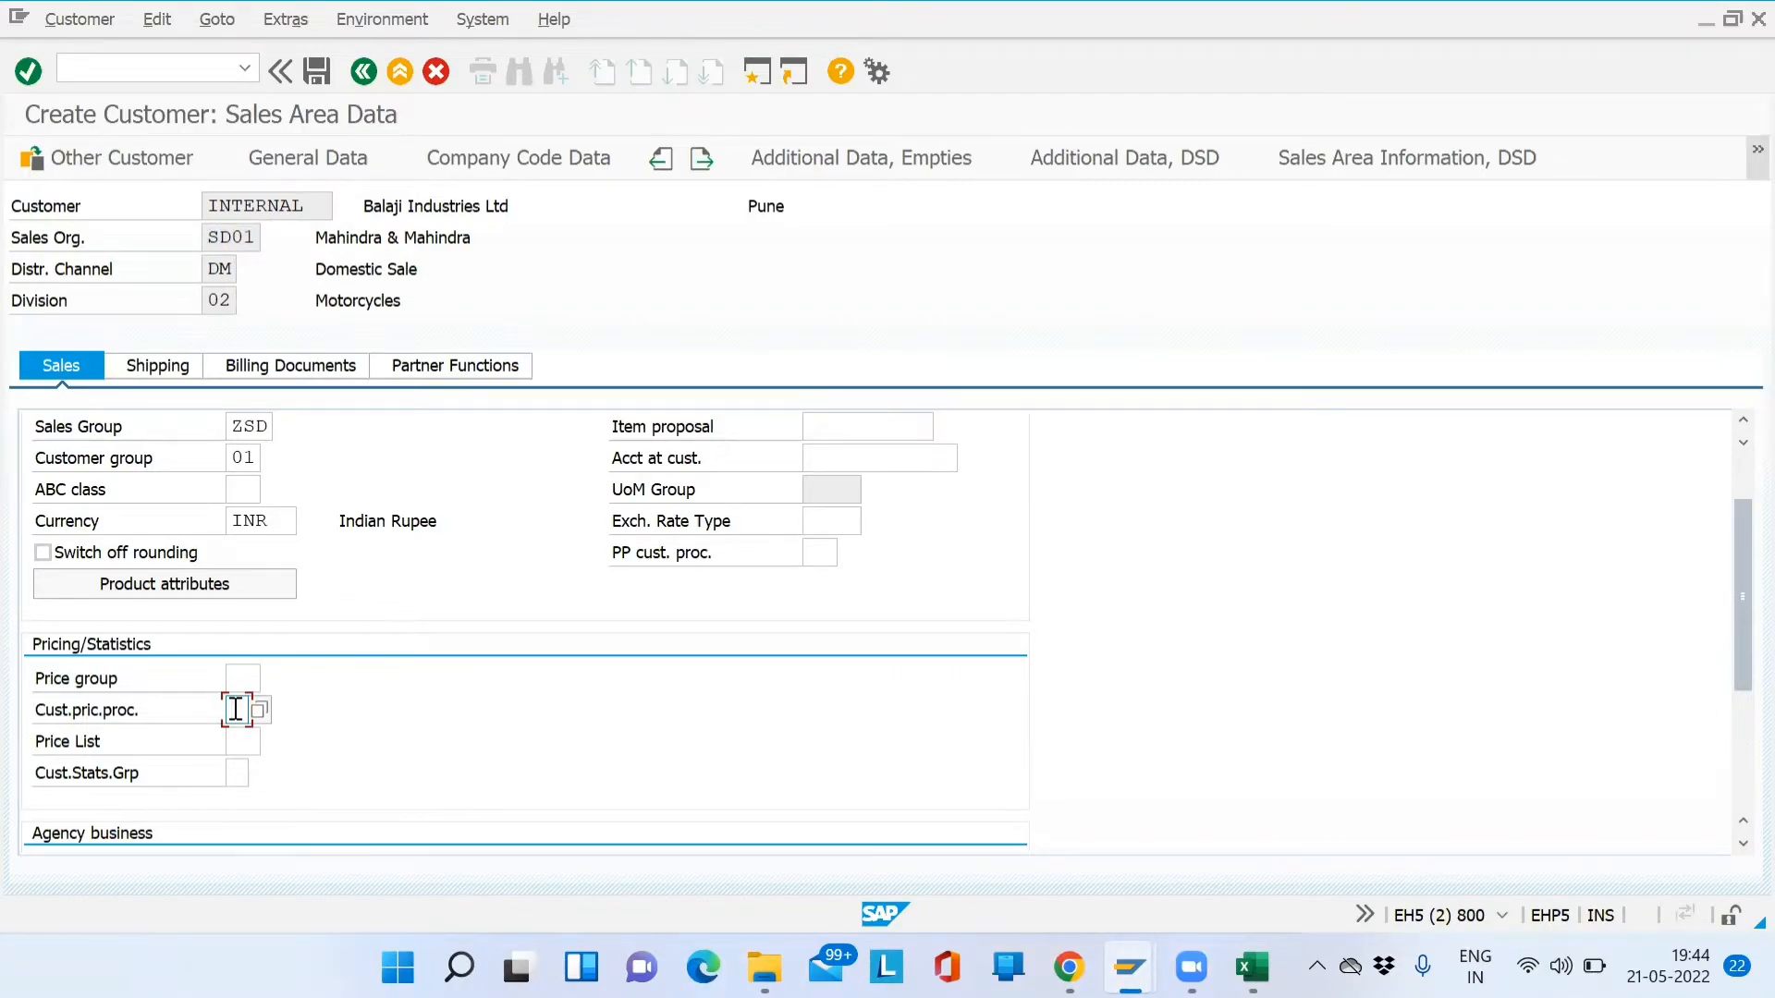
click(259, 711)
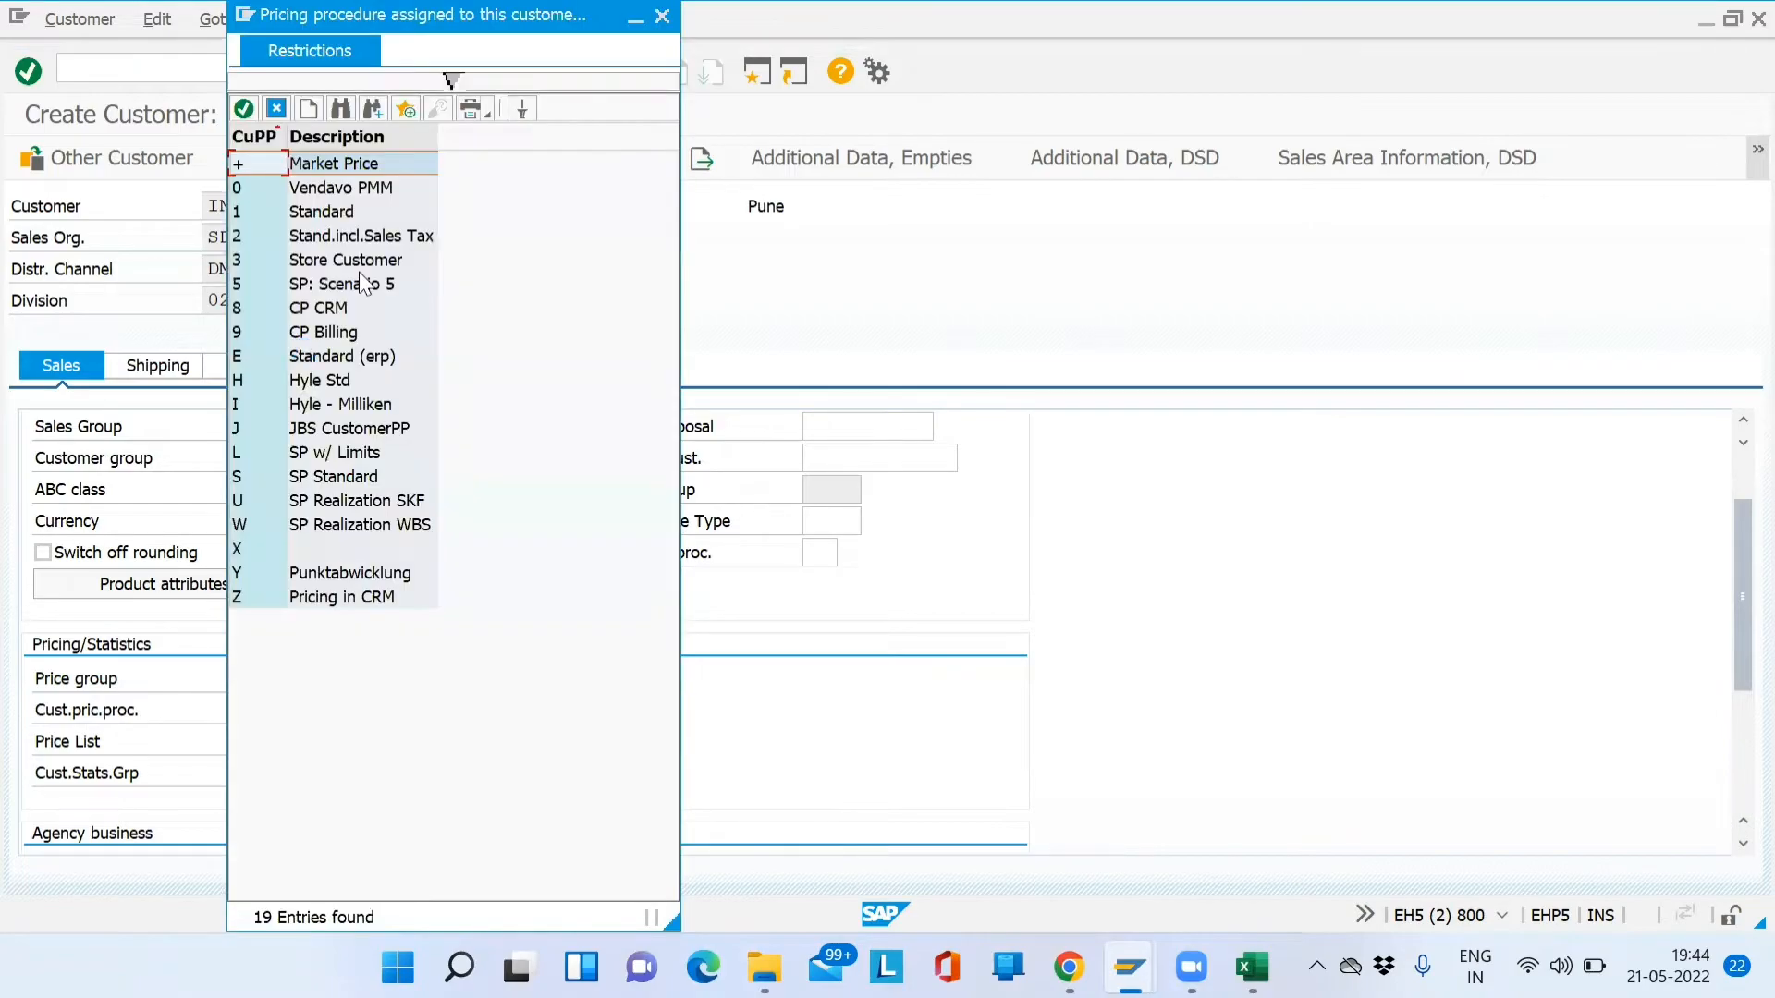
double_click(335, 214)
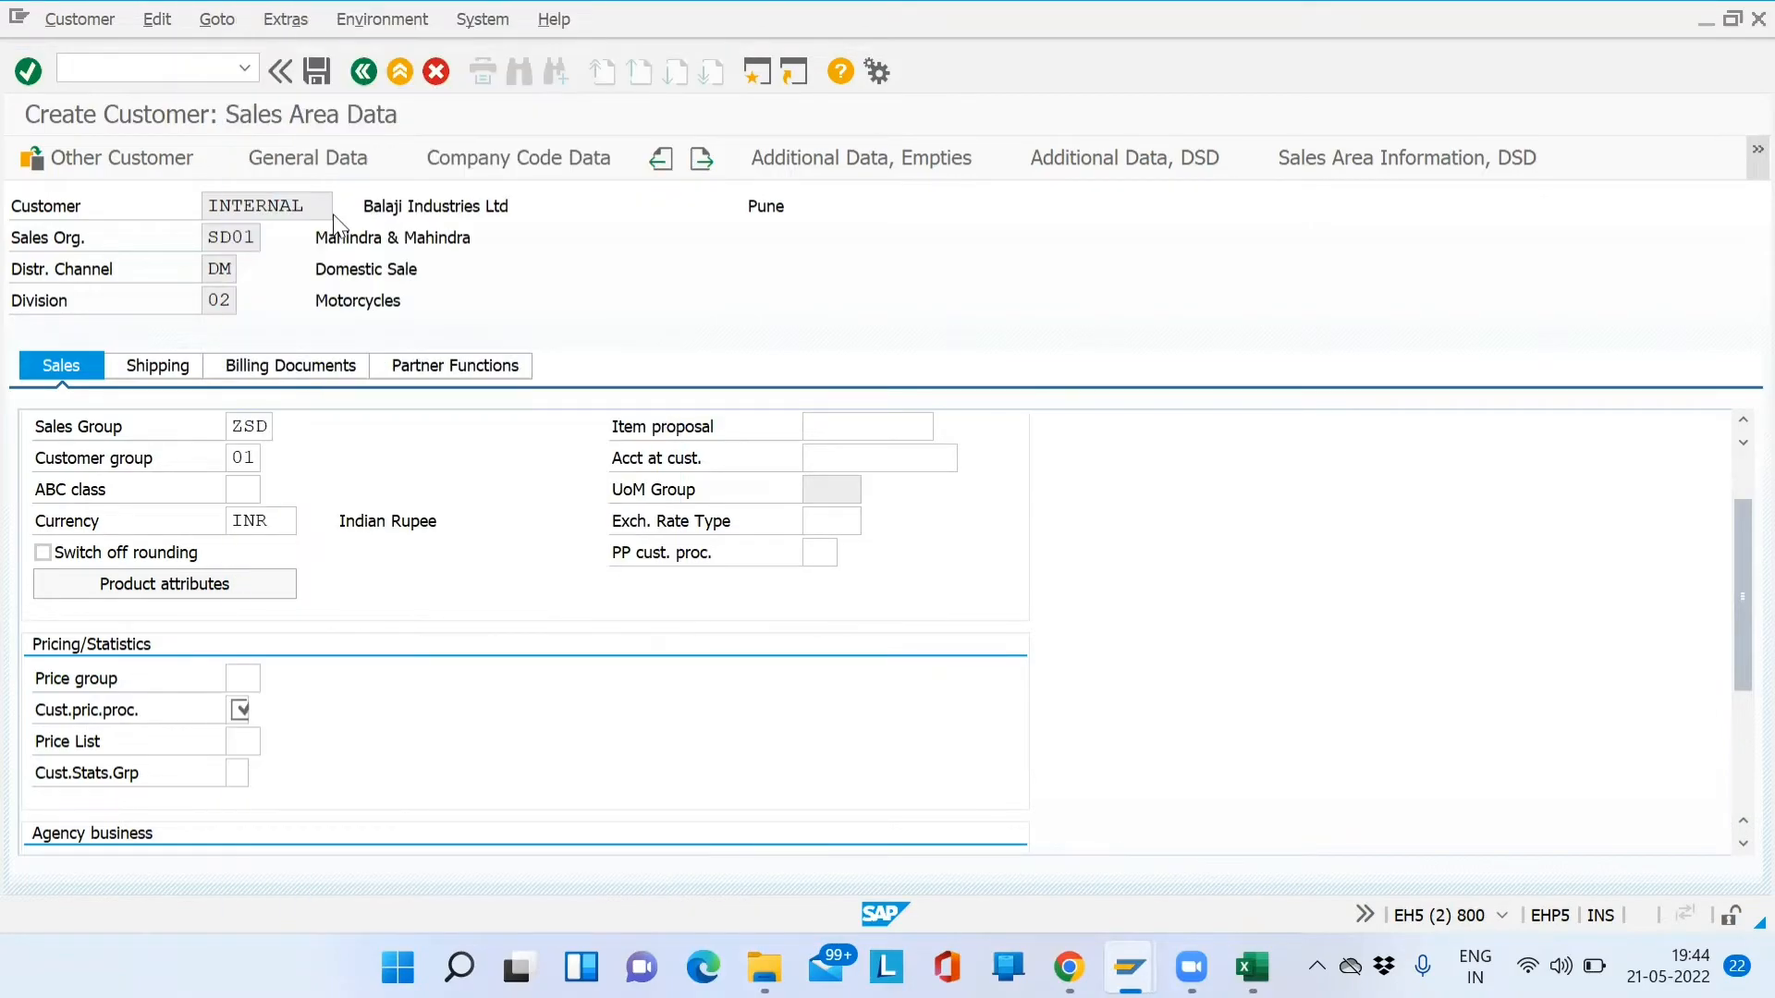
Set the customer's price group to 01 Bulk buyer and the price list to 01 Wholesale
click(238, 672)
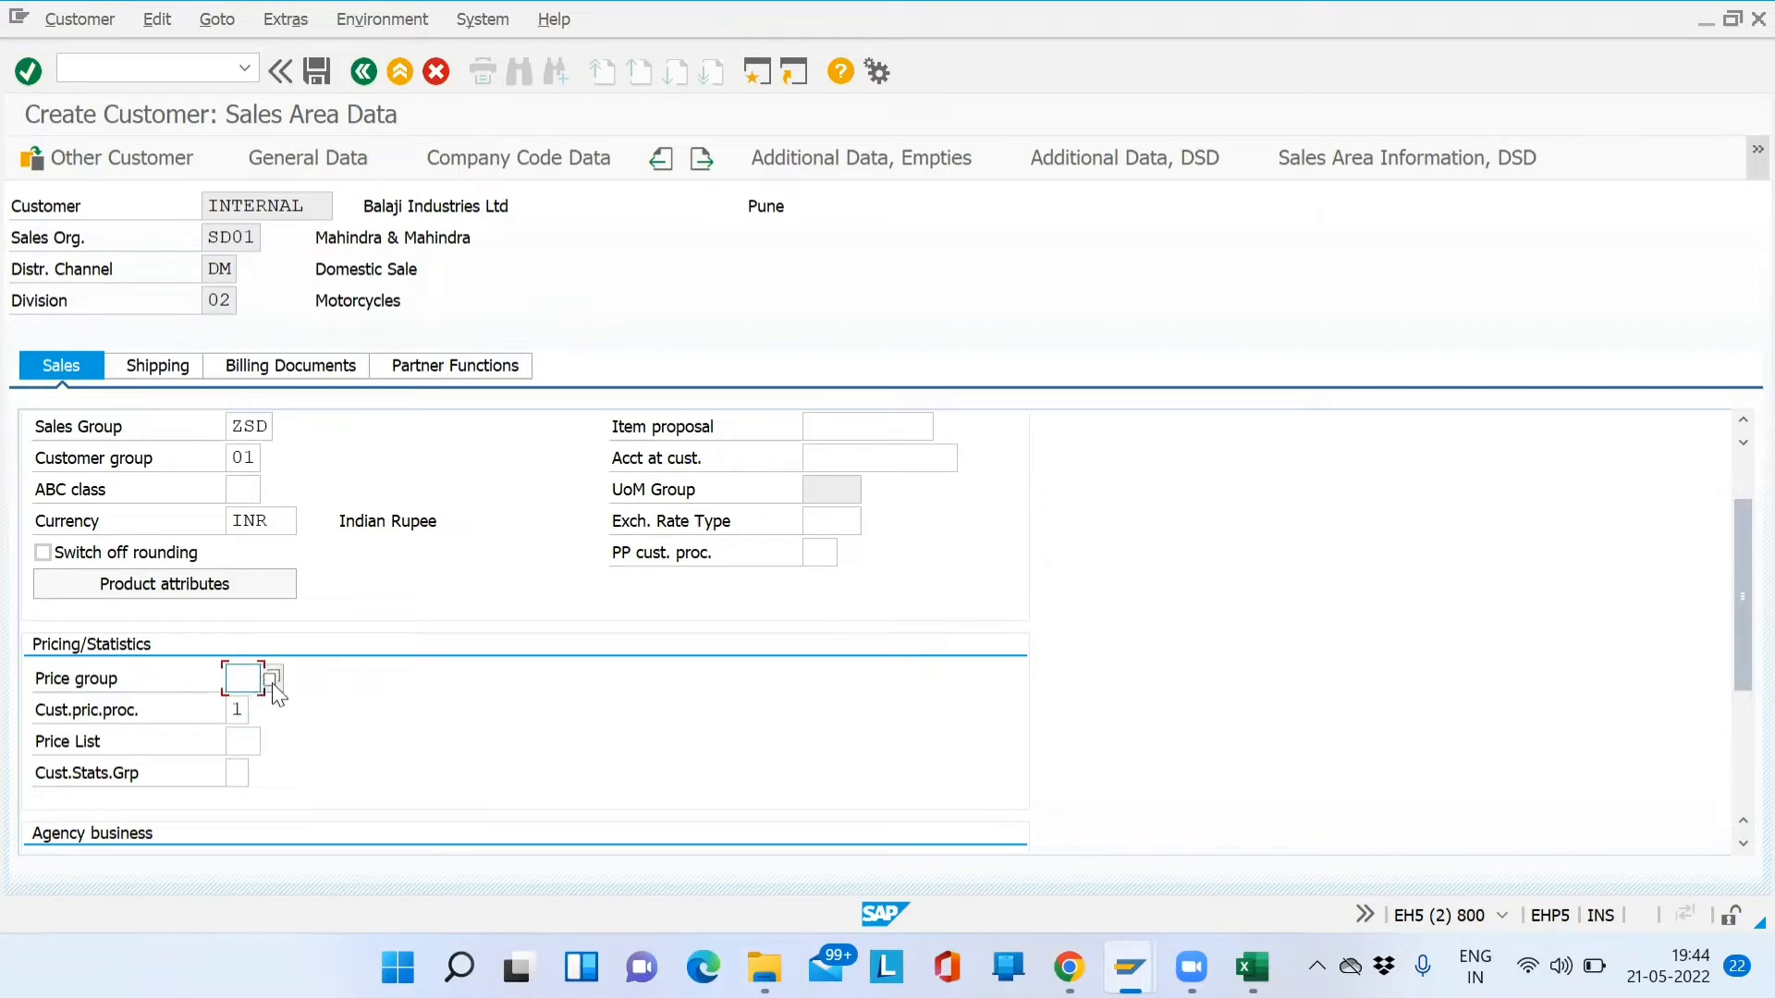
click(270, 682)
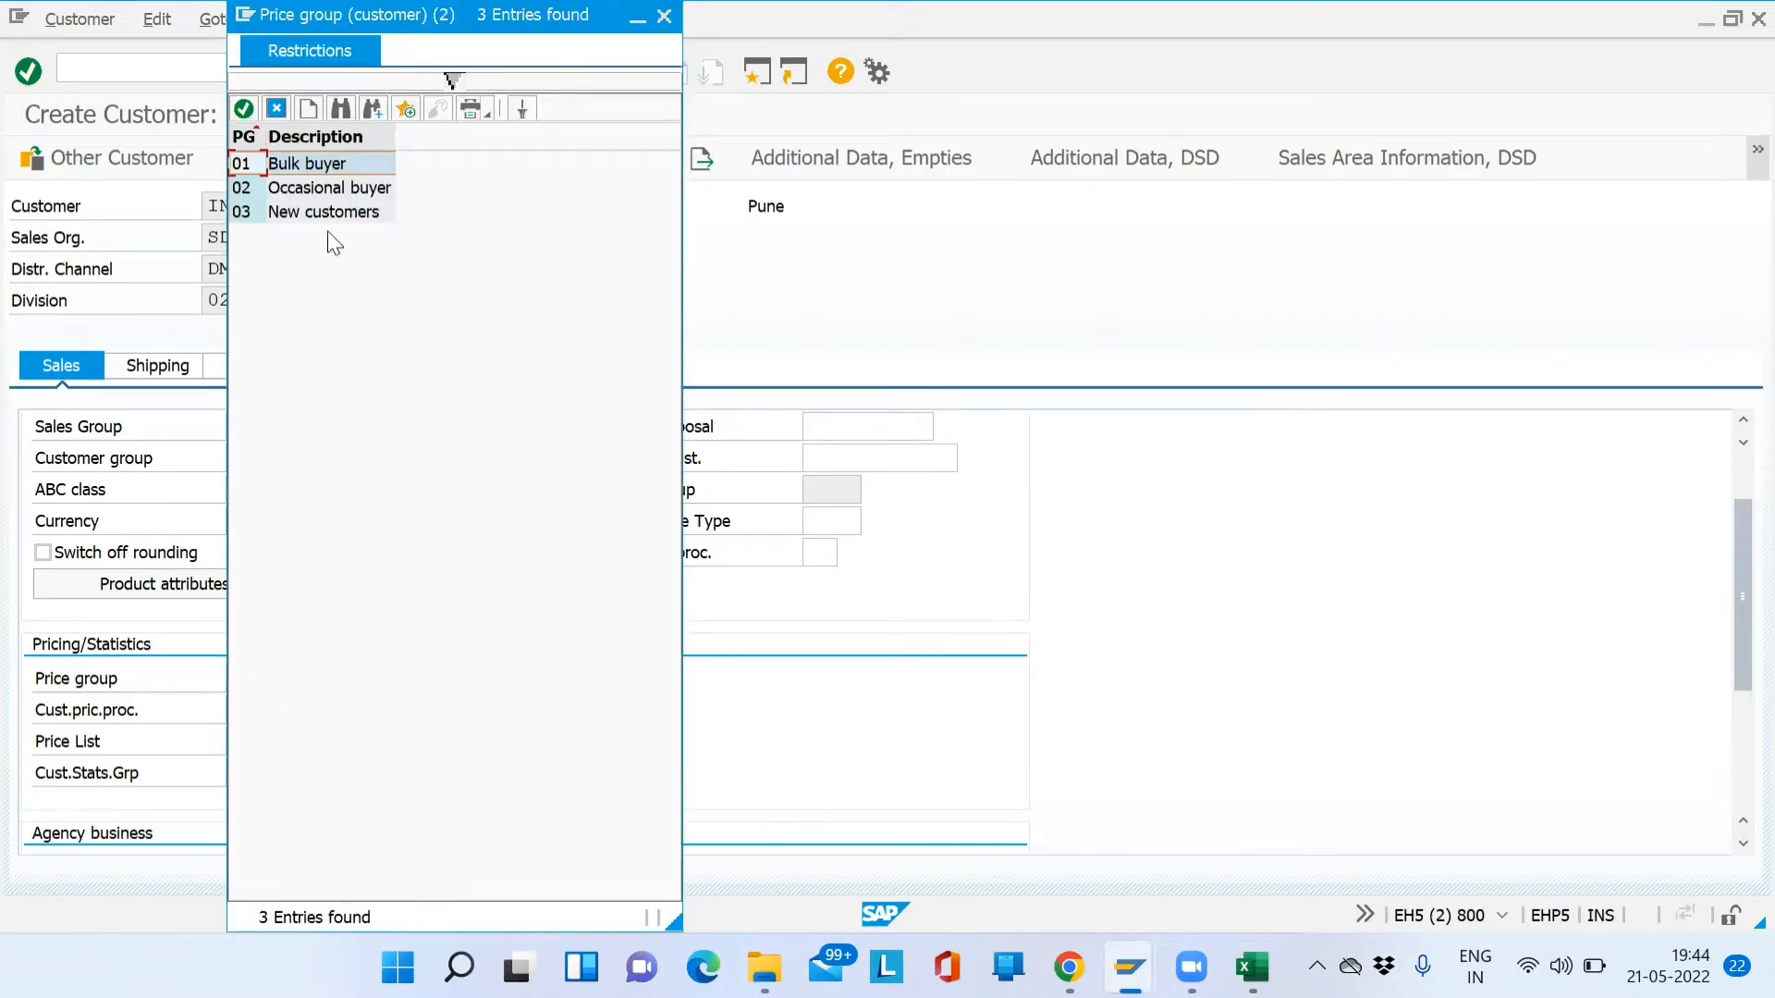
double_click(321, 169)
click(245, 747)
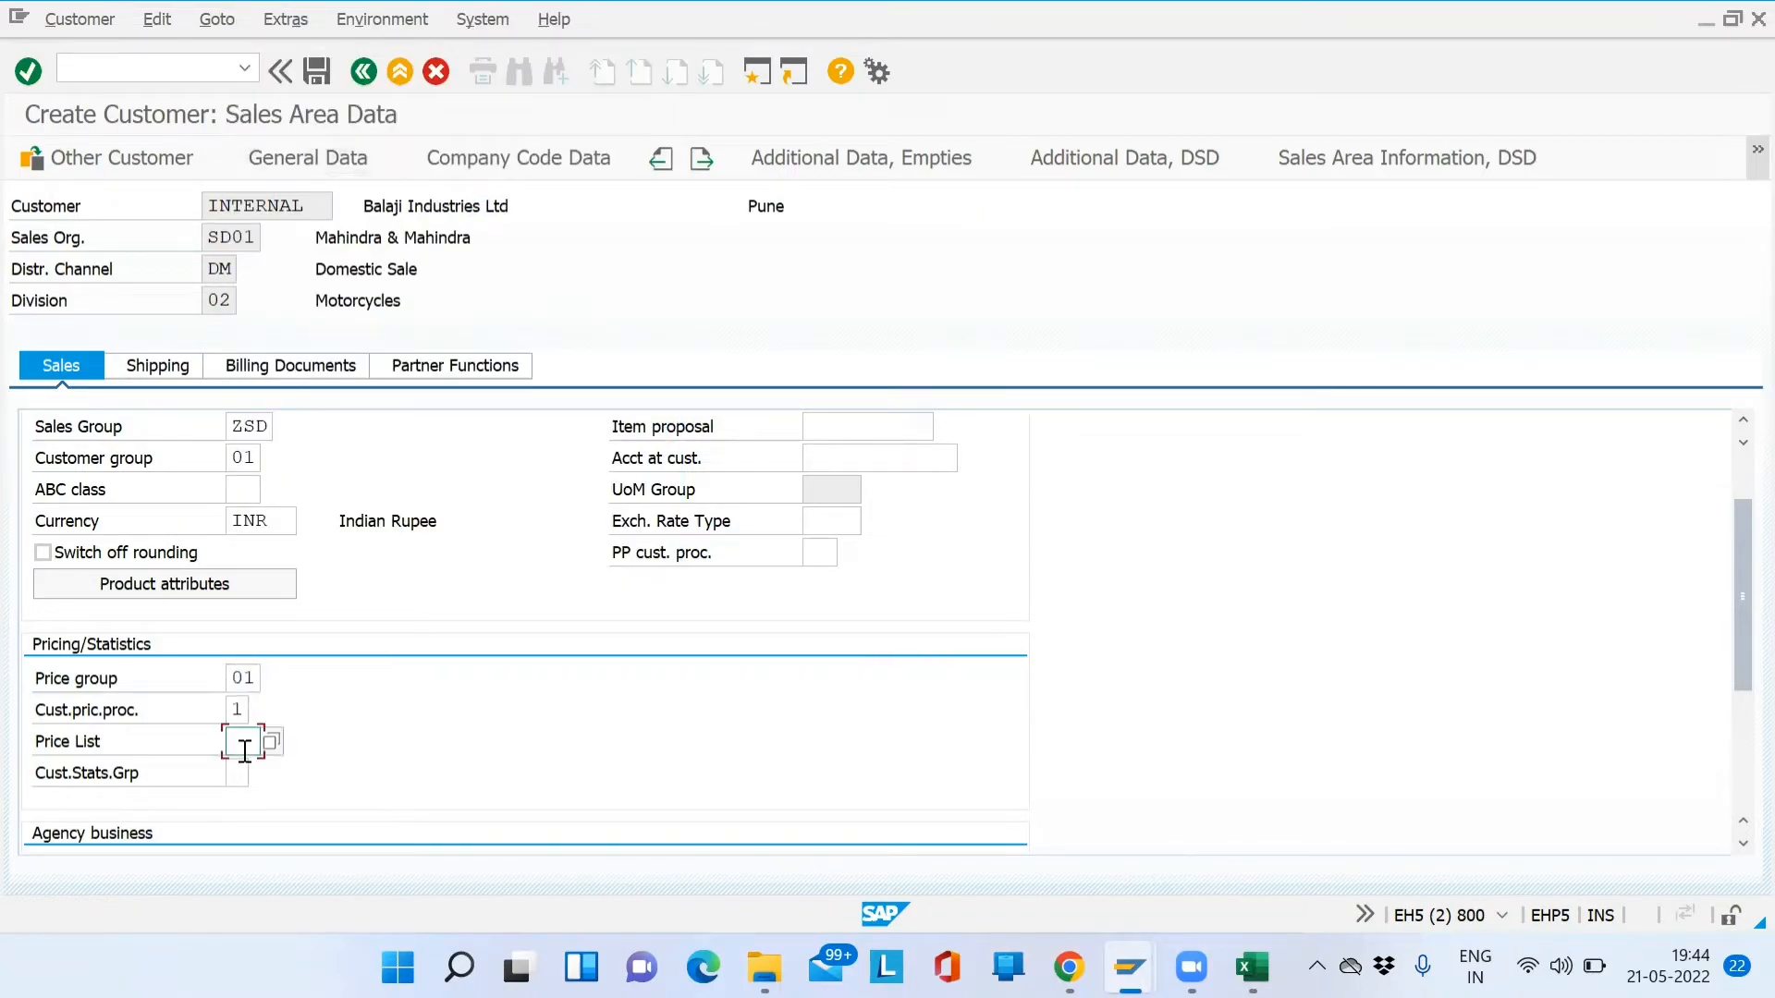
click(271, 742)
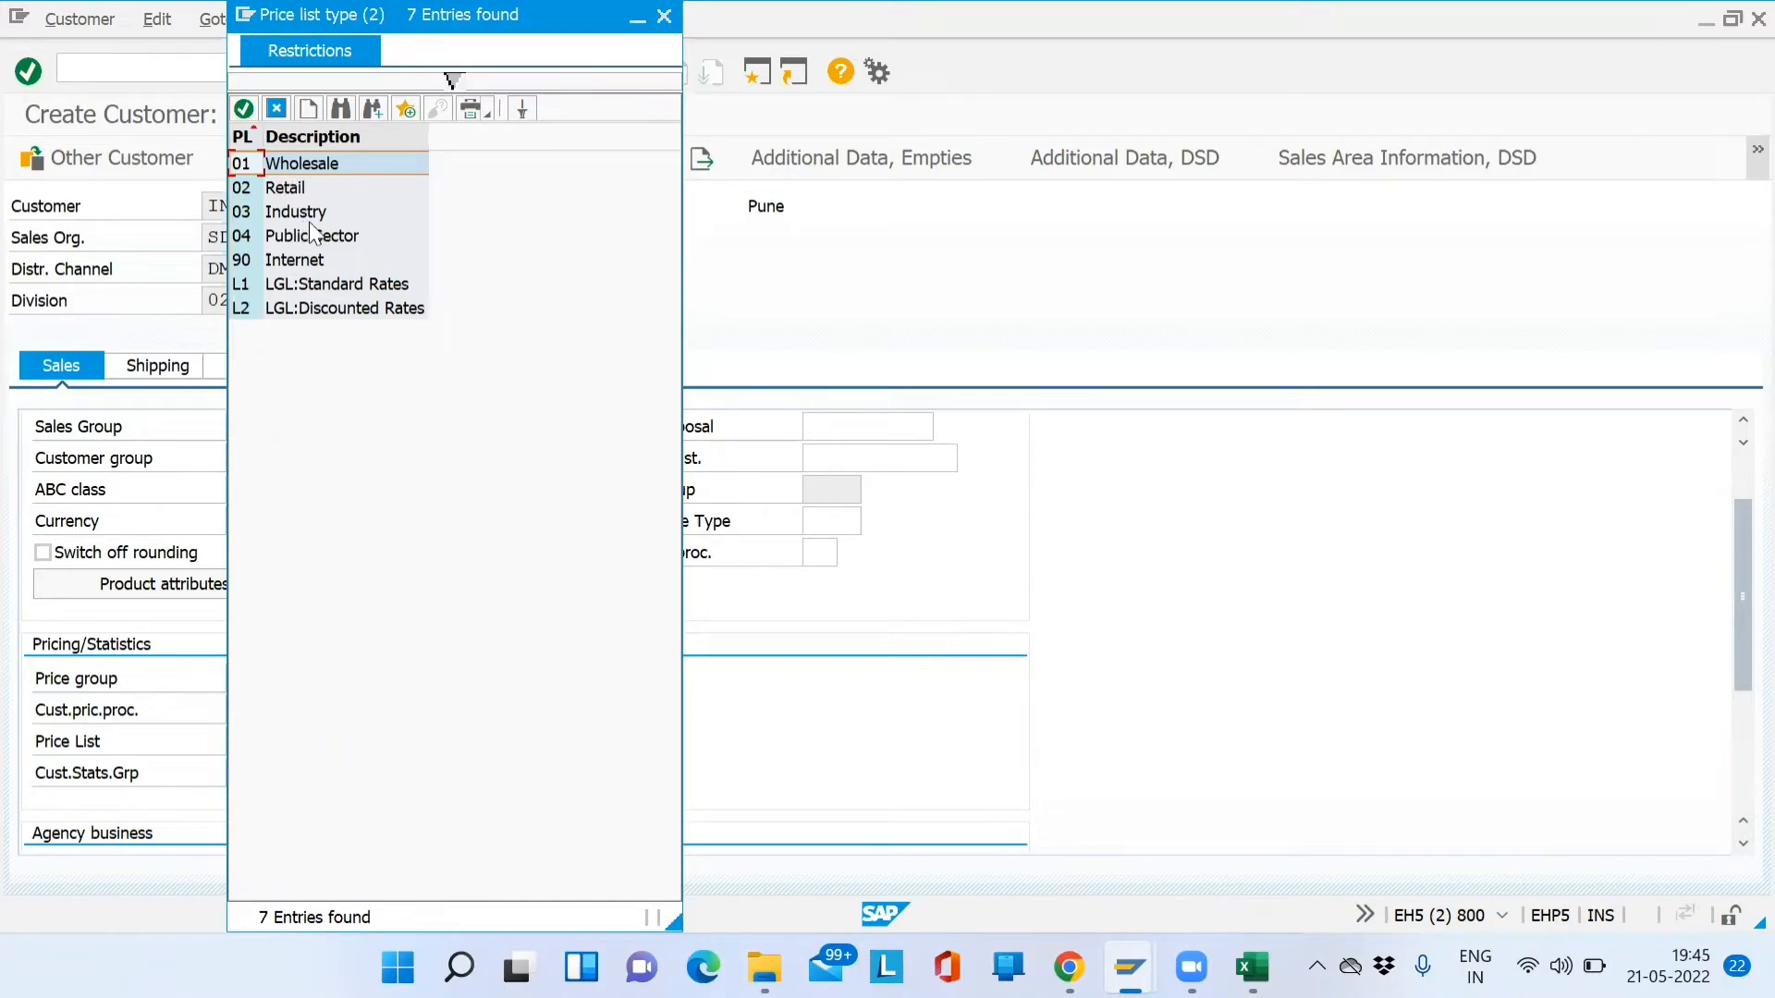
click(297, 165)
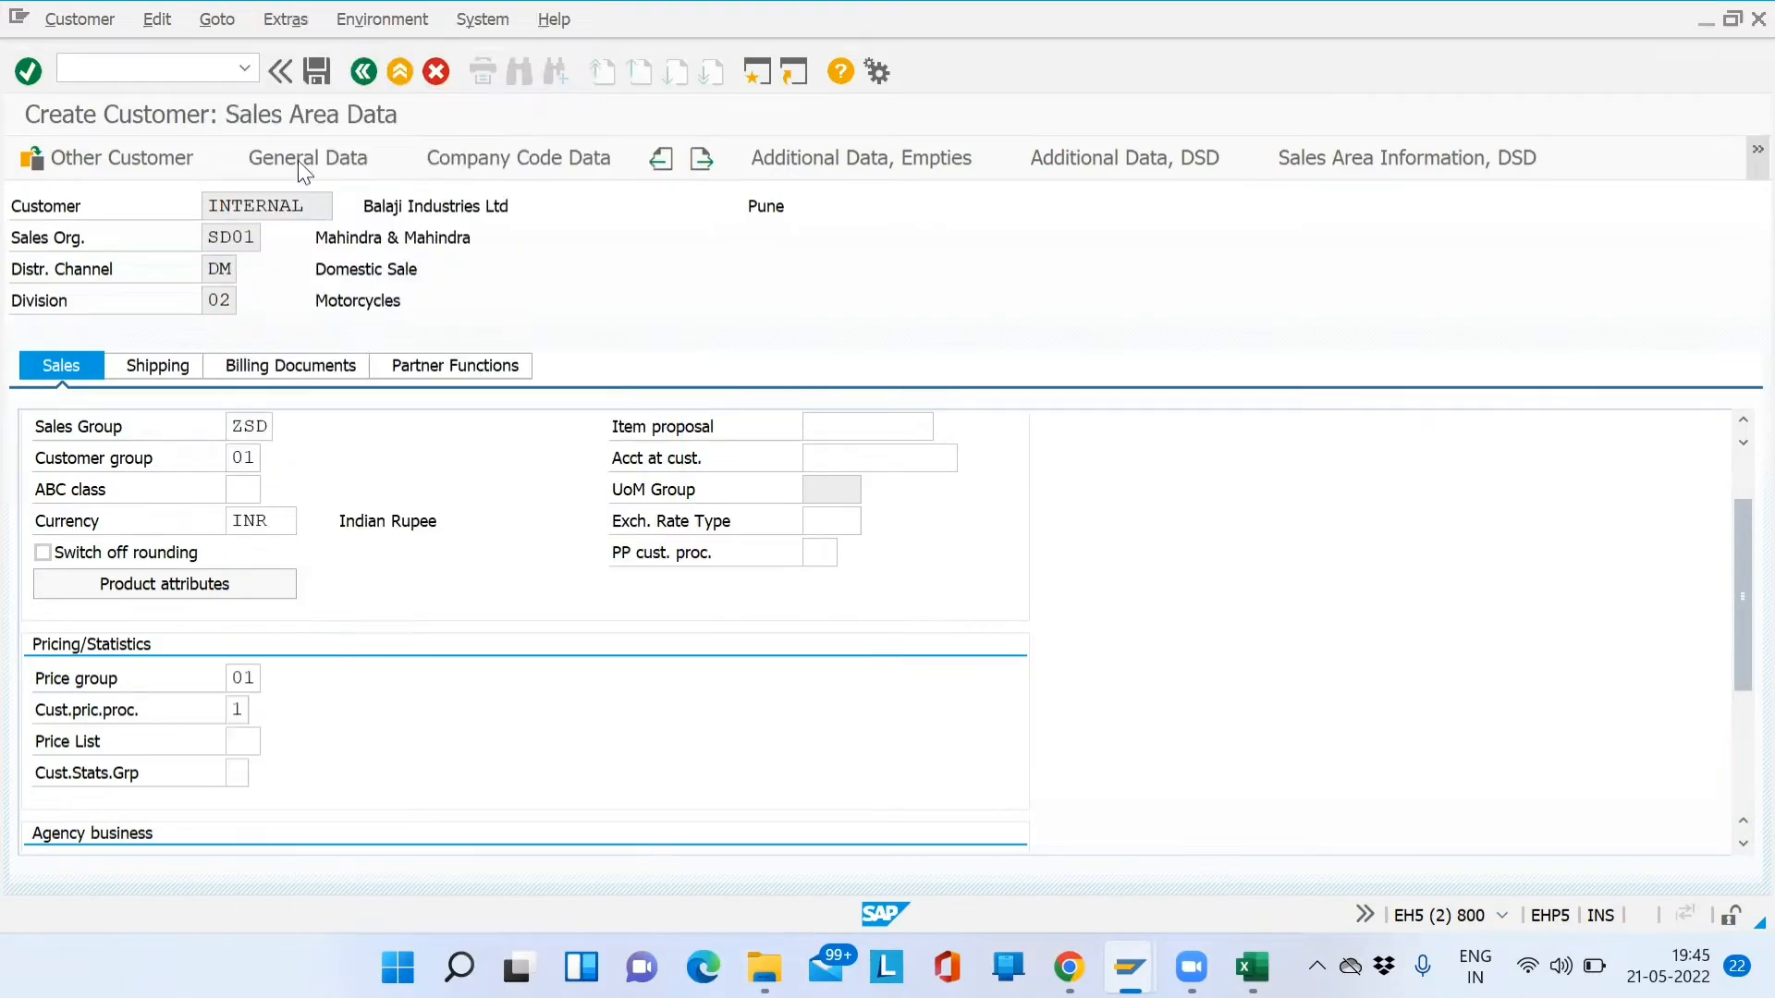
Set the customer statistics group to 1 Relev. f. statistics and open the customer's shipping data
click(234, 772)
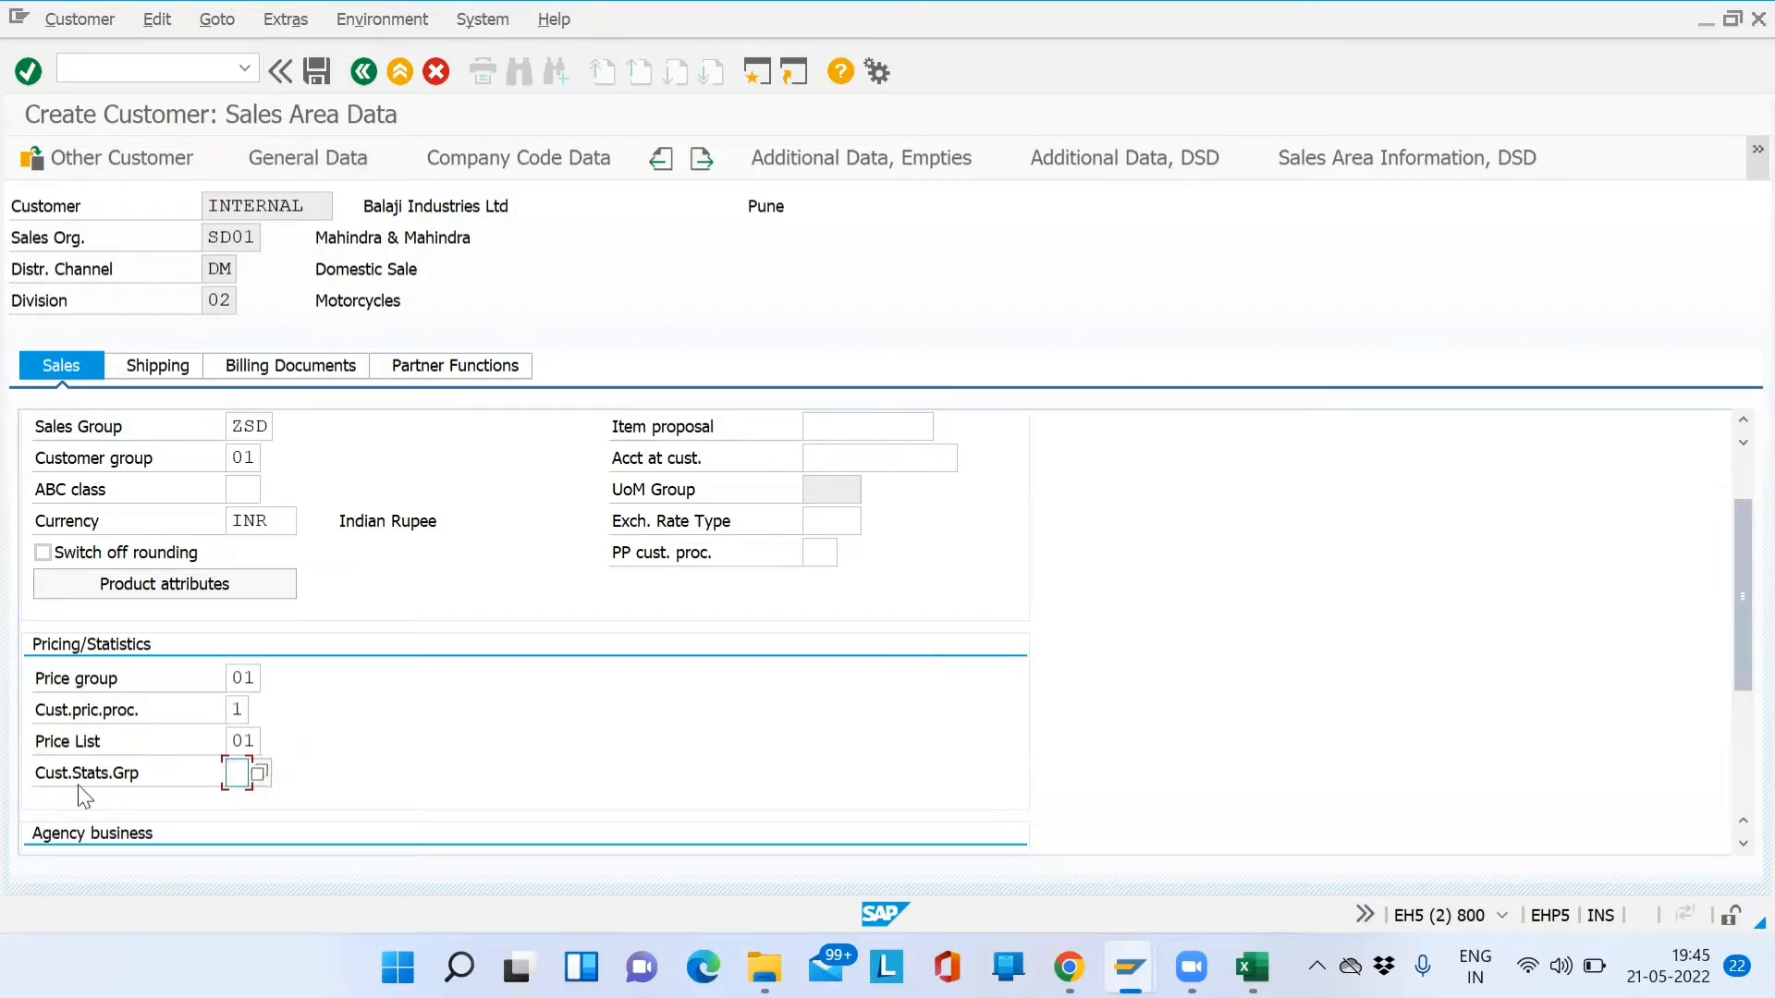
click(260, 774)
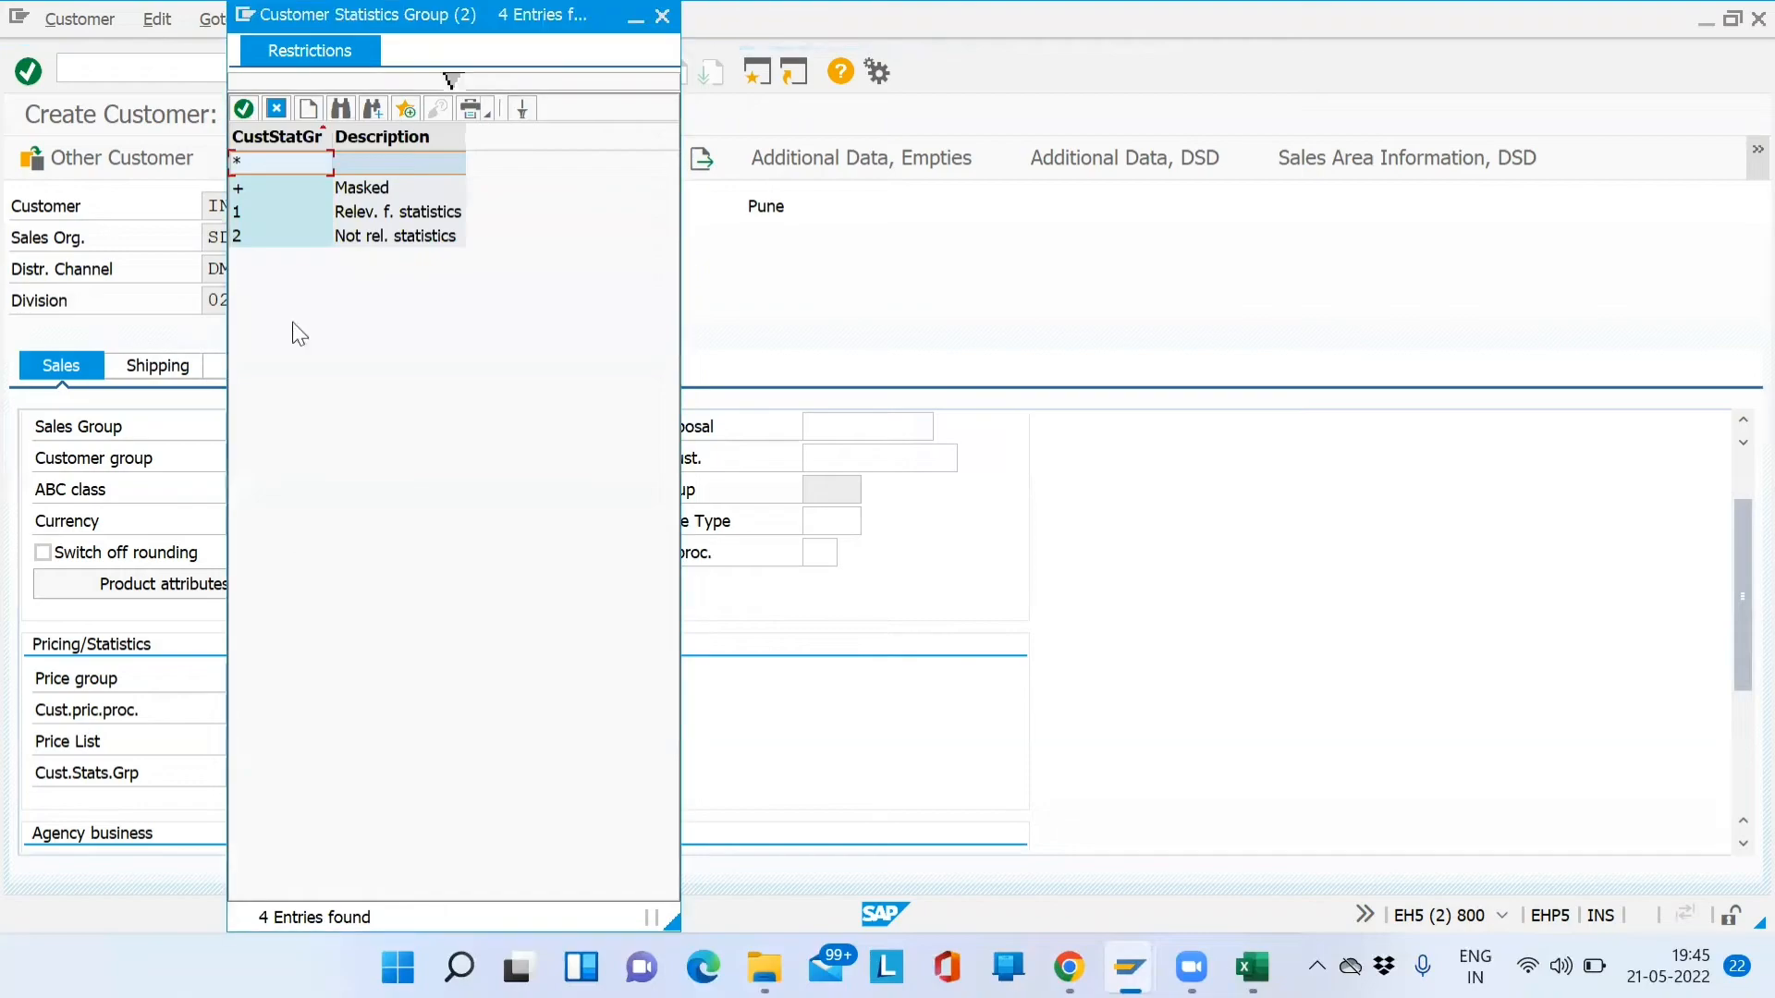
click(388, 215)
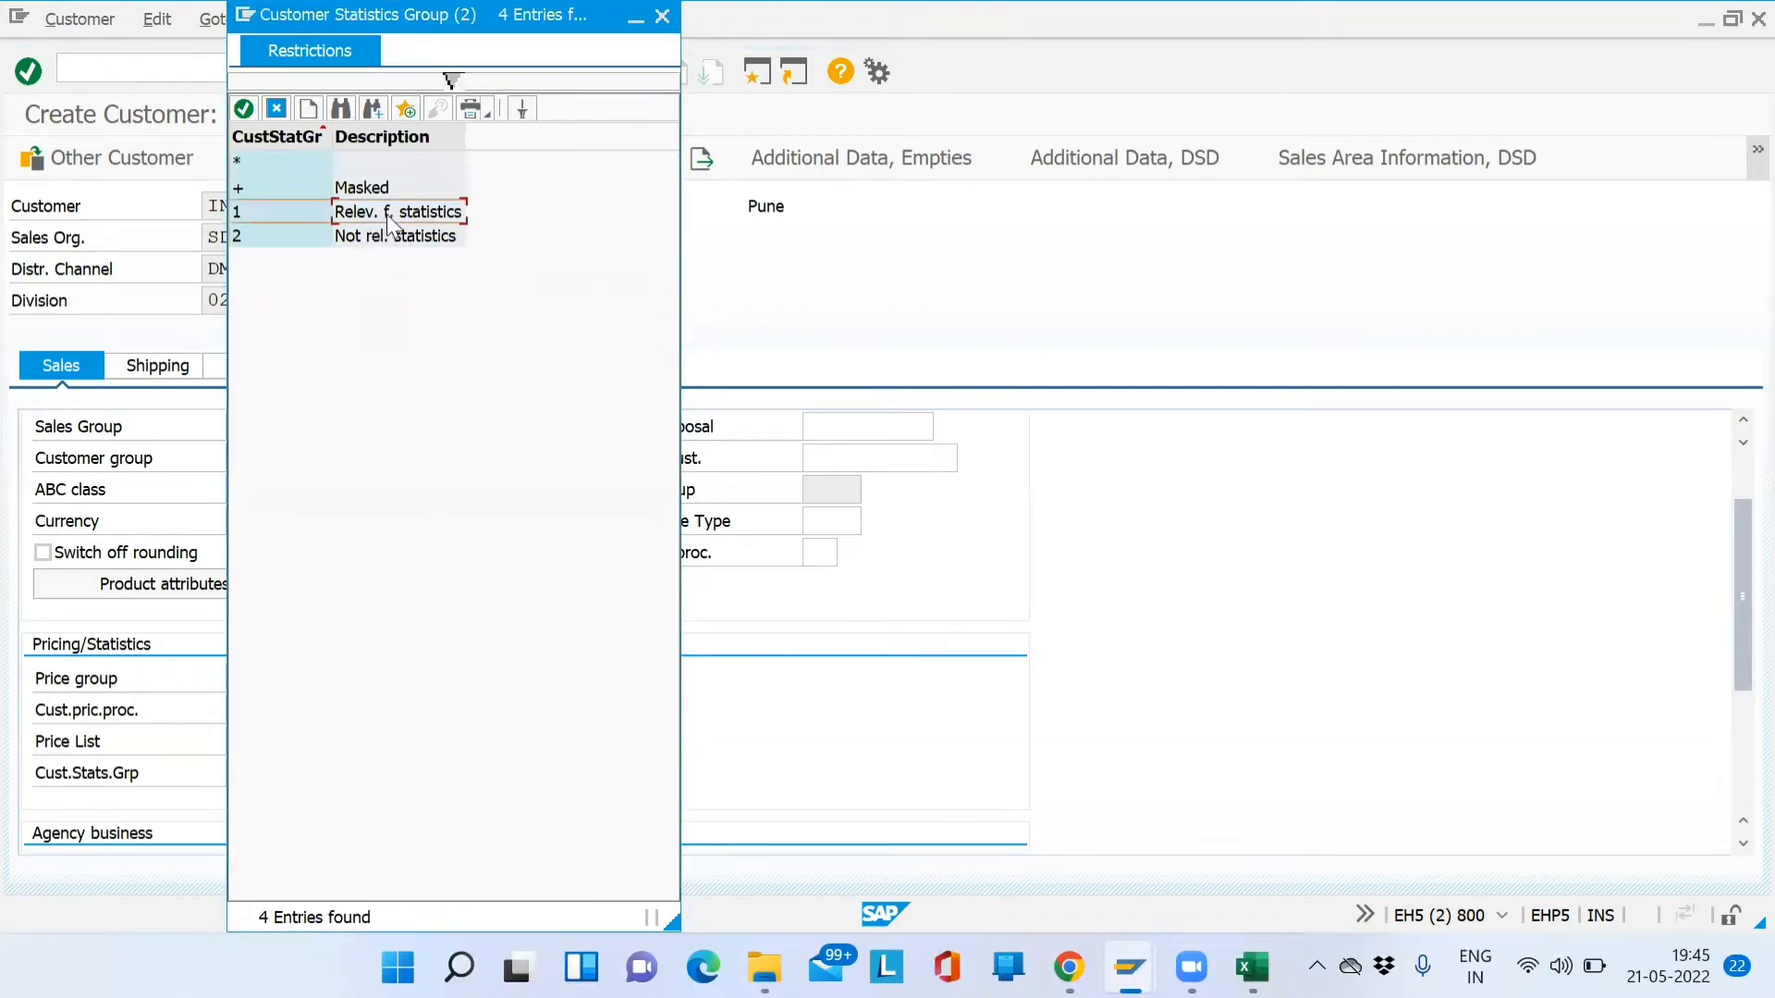
double_click(427, 220)
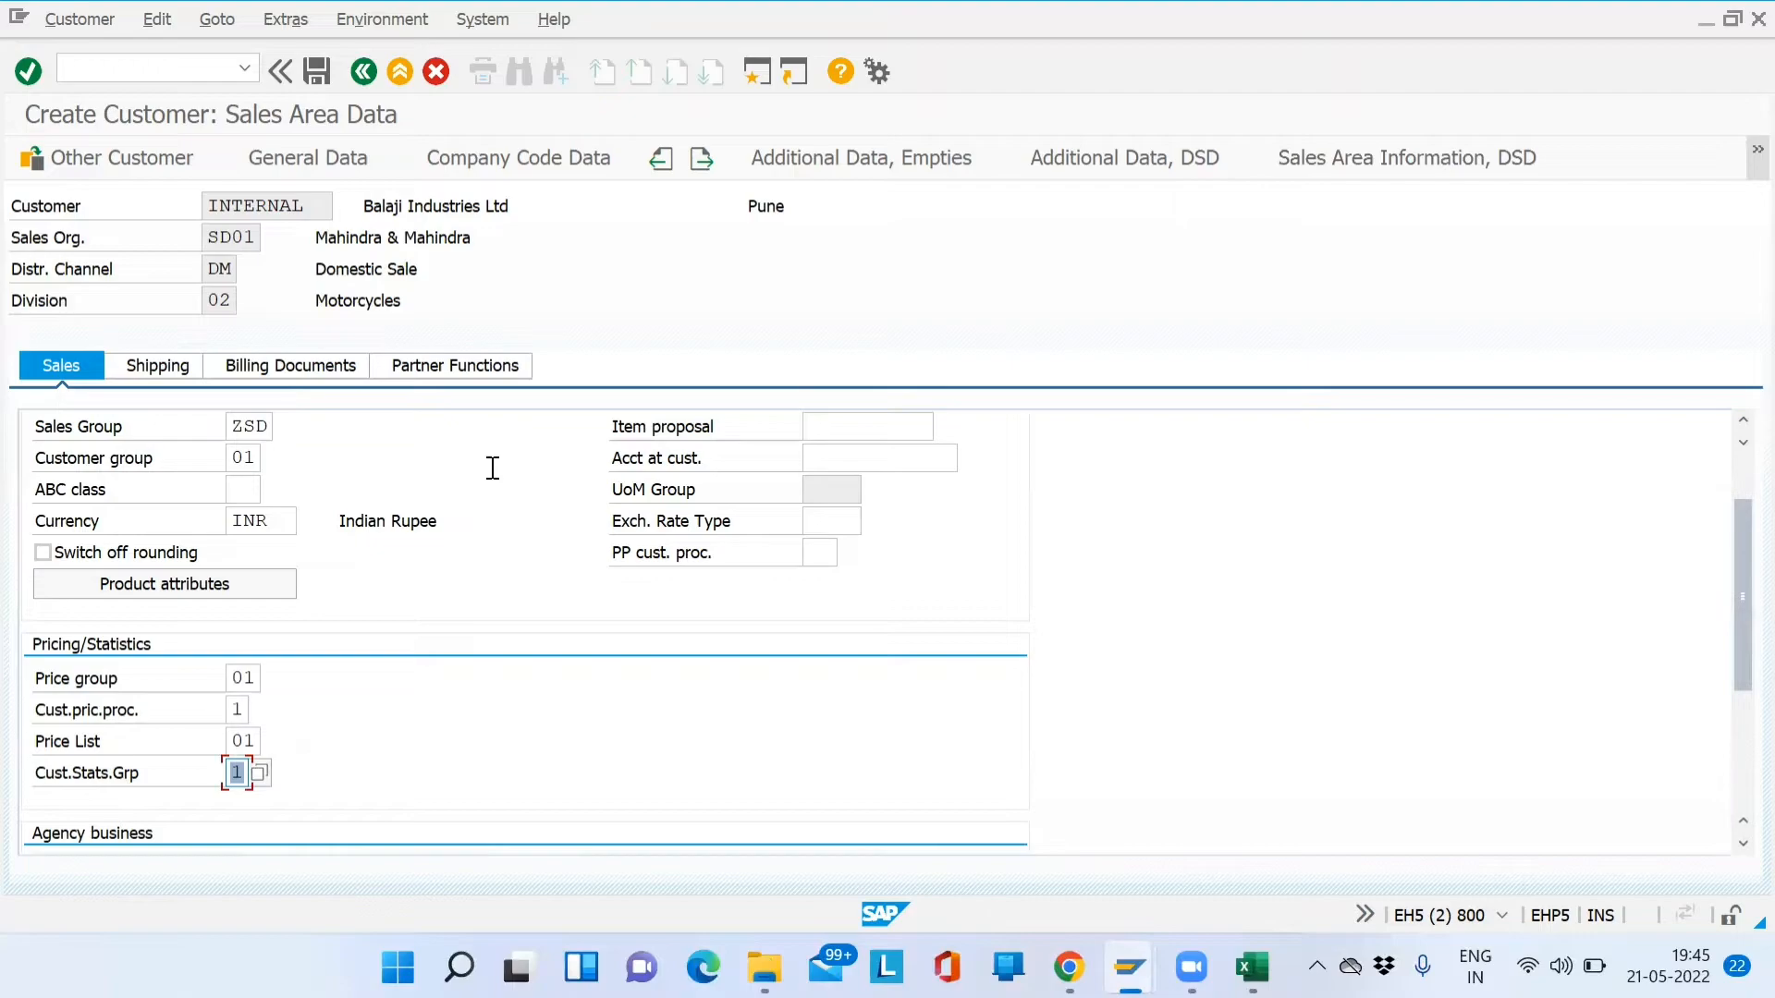
click(159, 366)
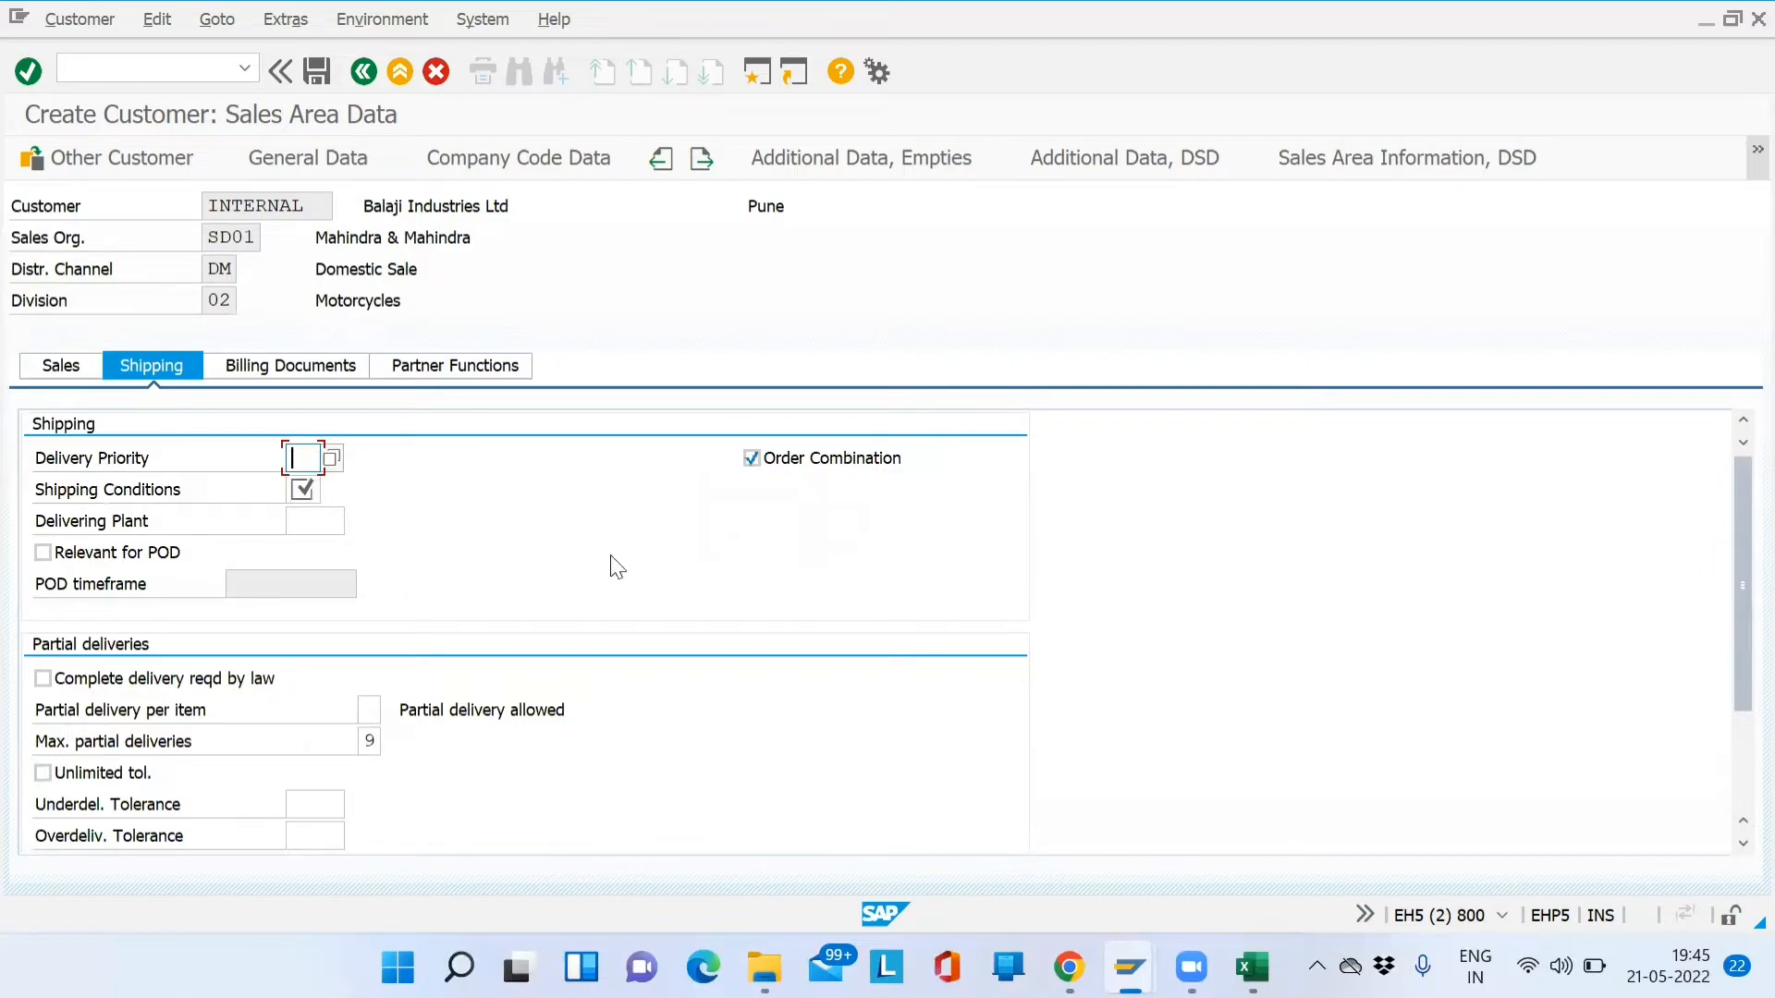
In the account group SD01 configuration session, check the reconciliation account's field status under company code account management
key(alt+Tab)
key(alt+Tab)
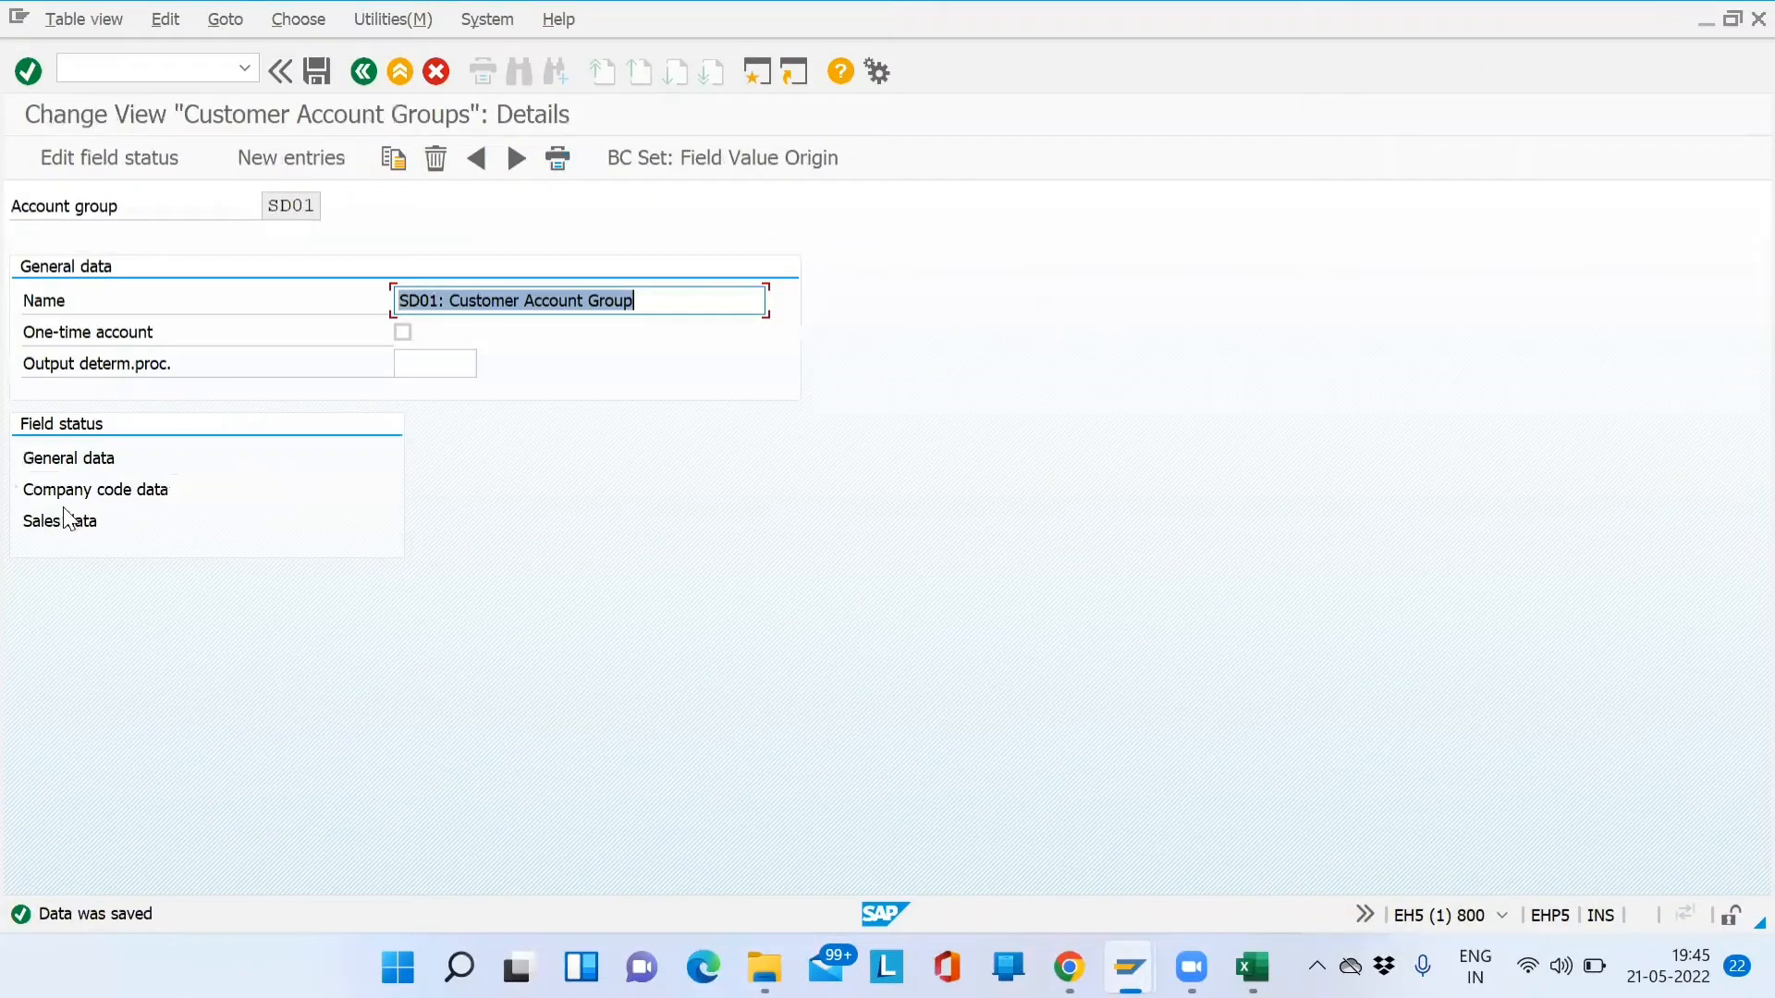
double_click(62, 499)
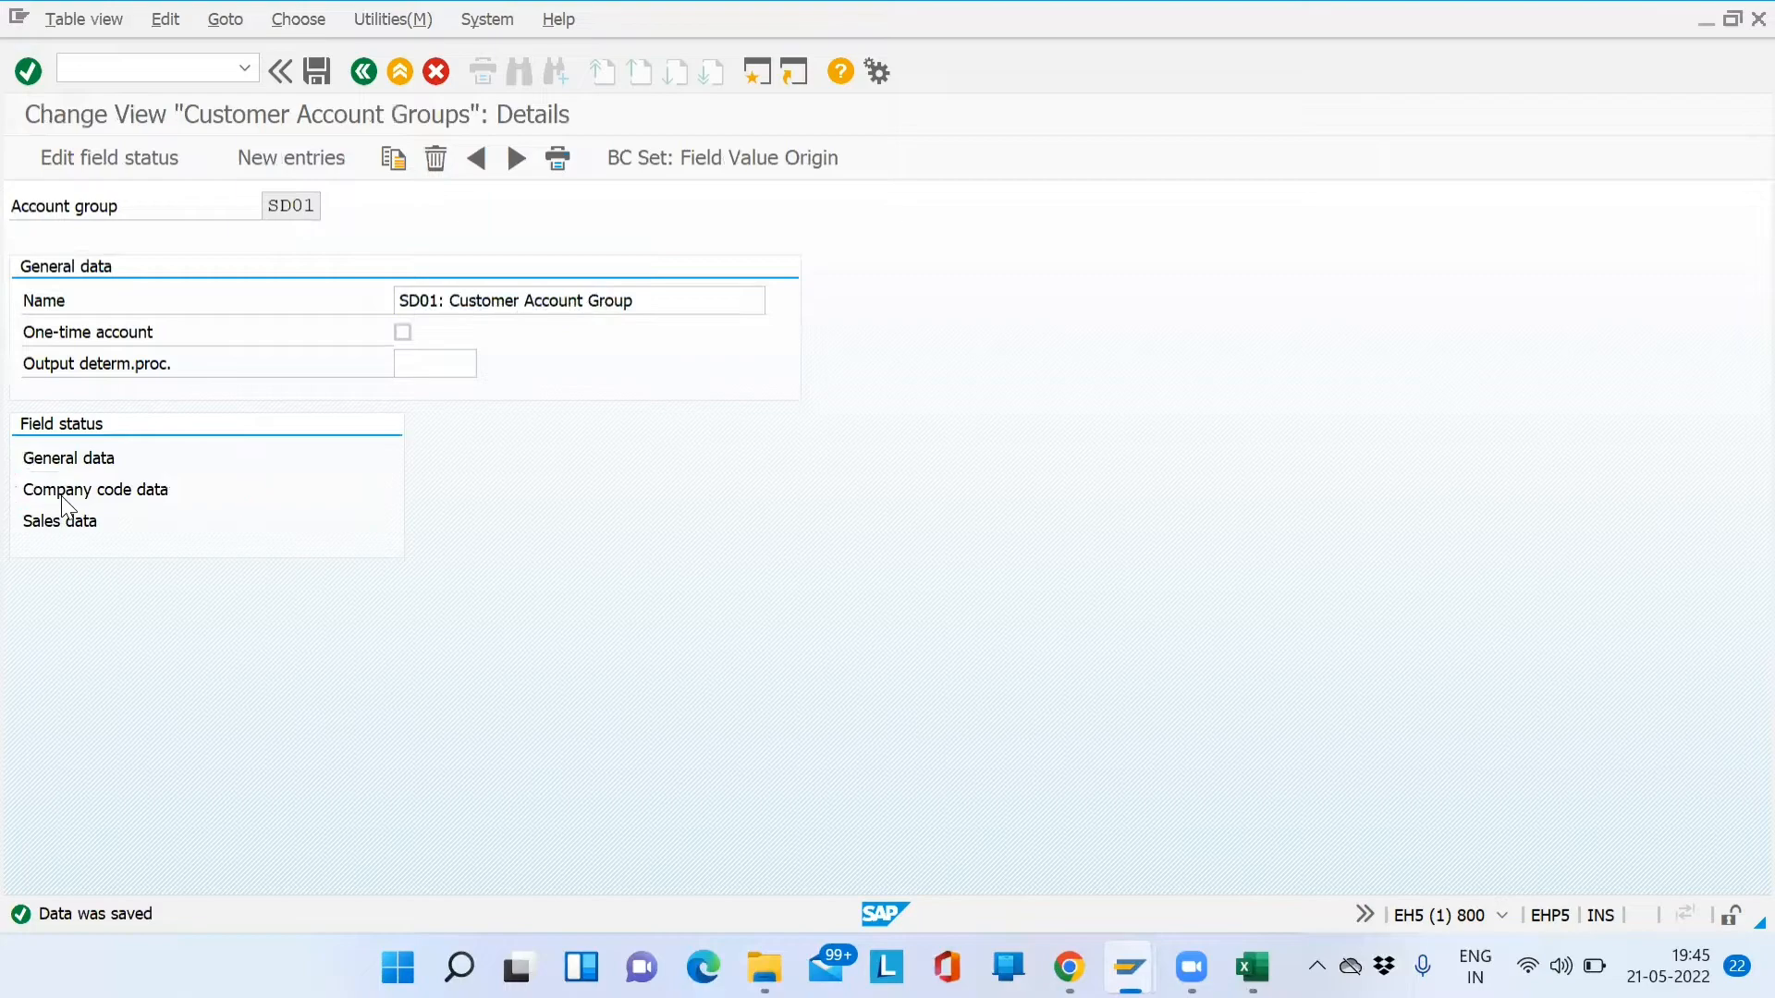
double_click(97, 397)
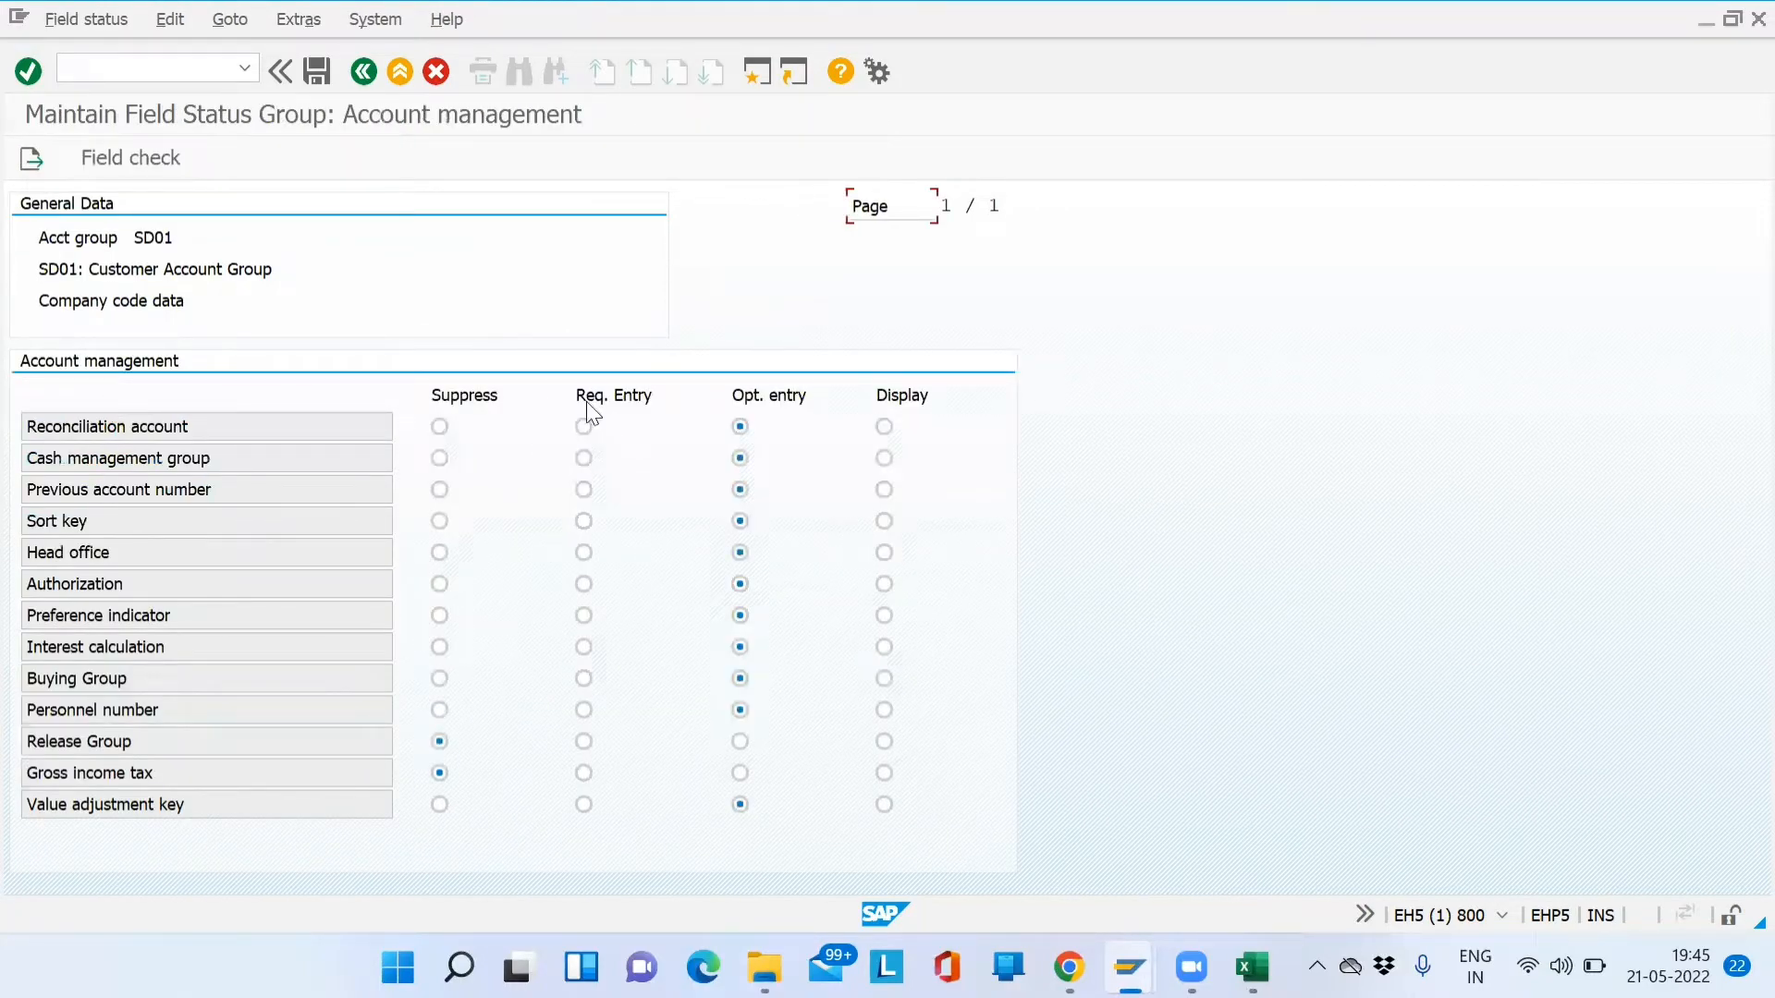
drag(23, 423, 673, 485)
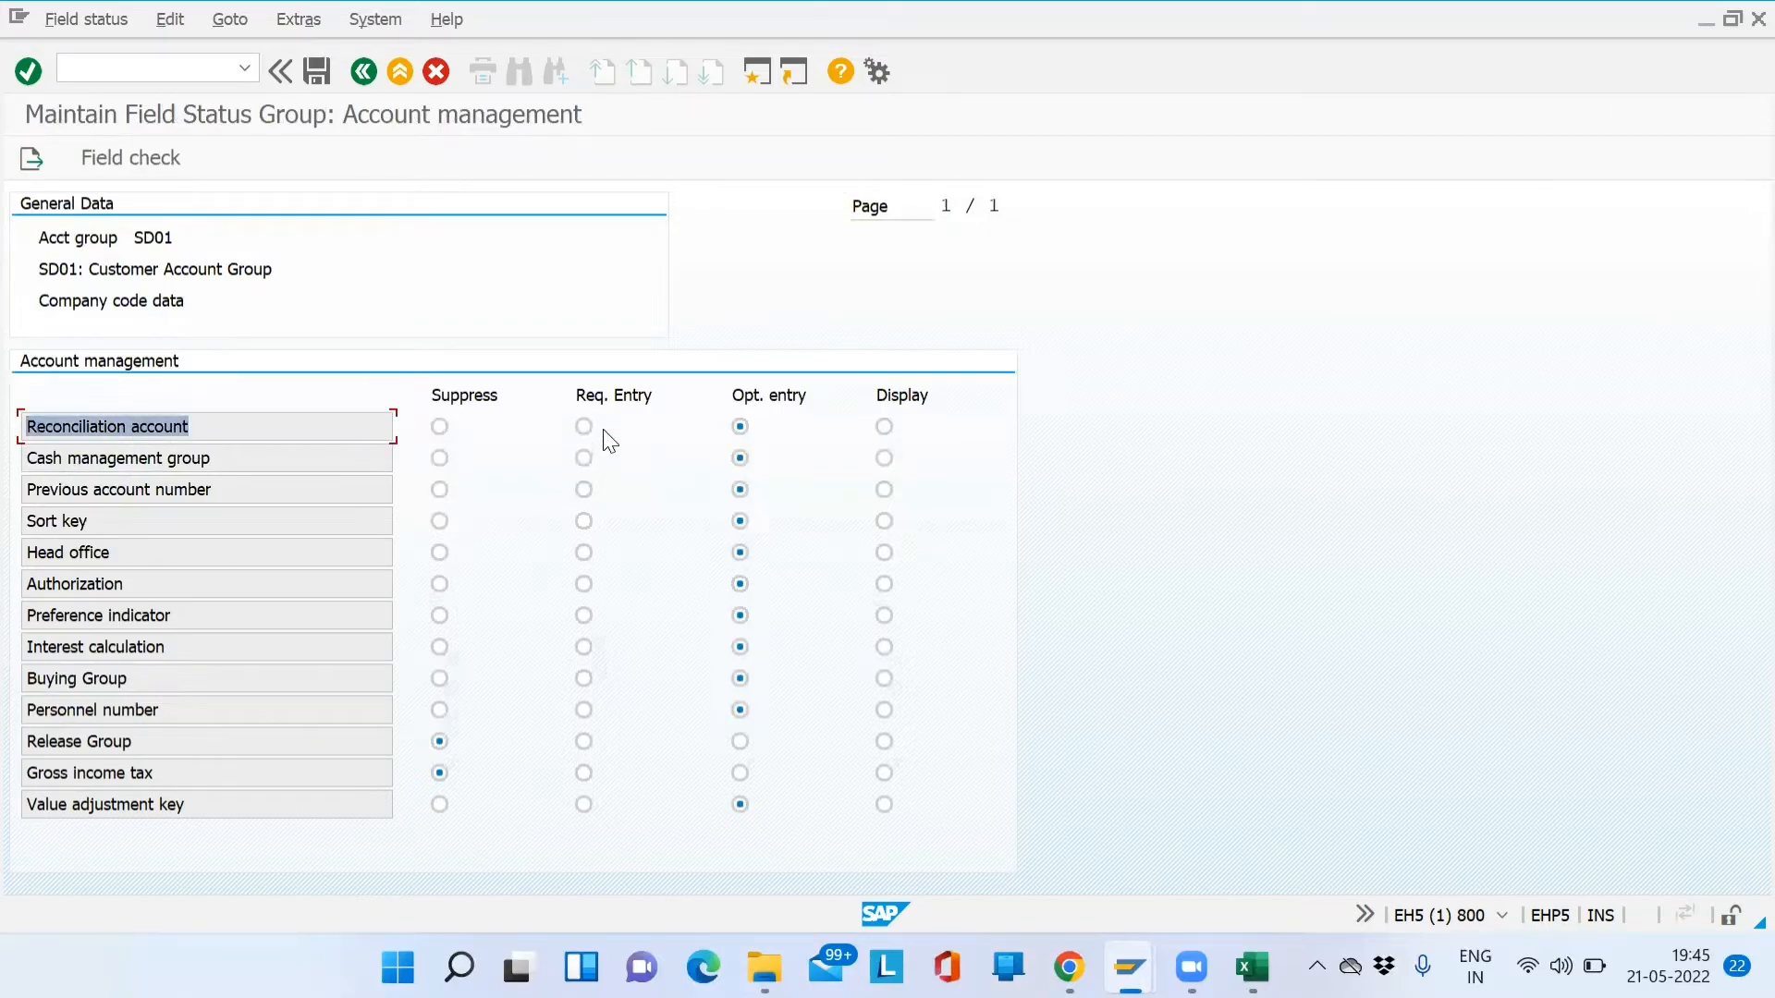
click(362, 70)
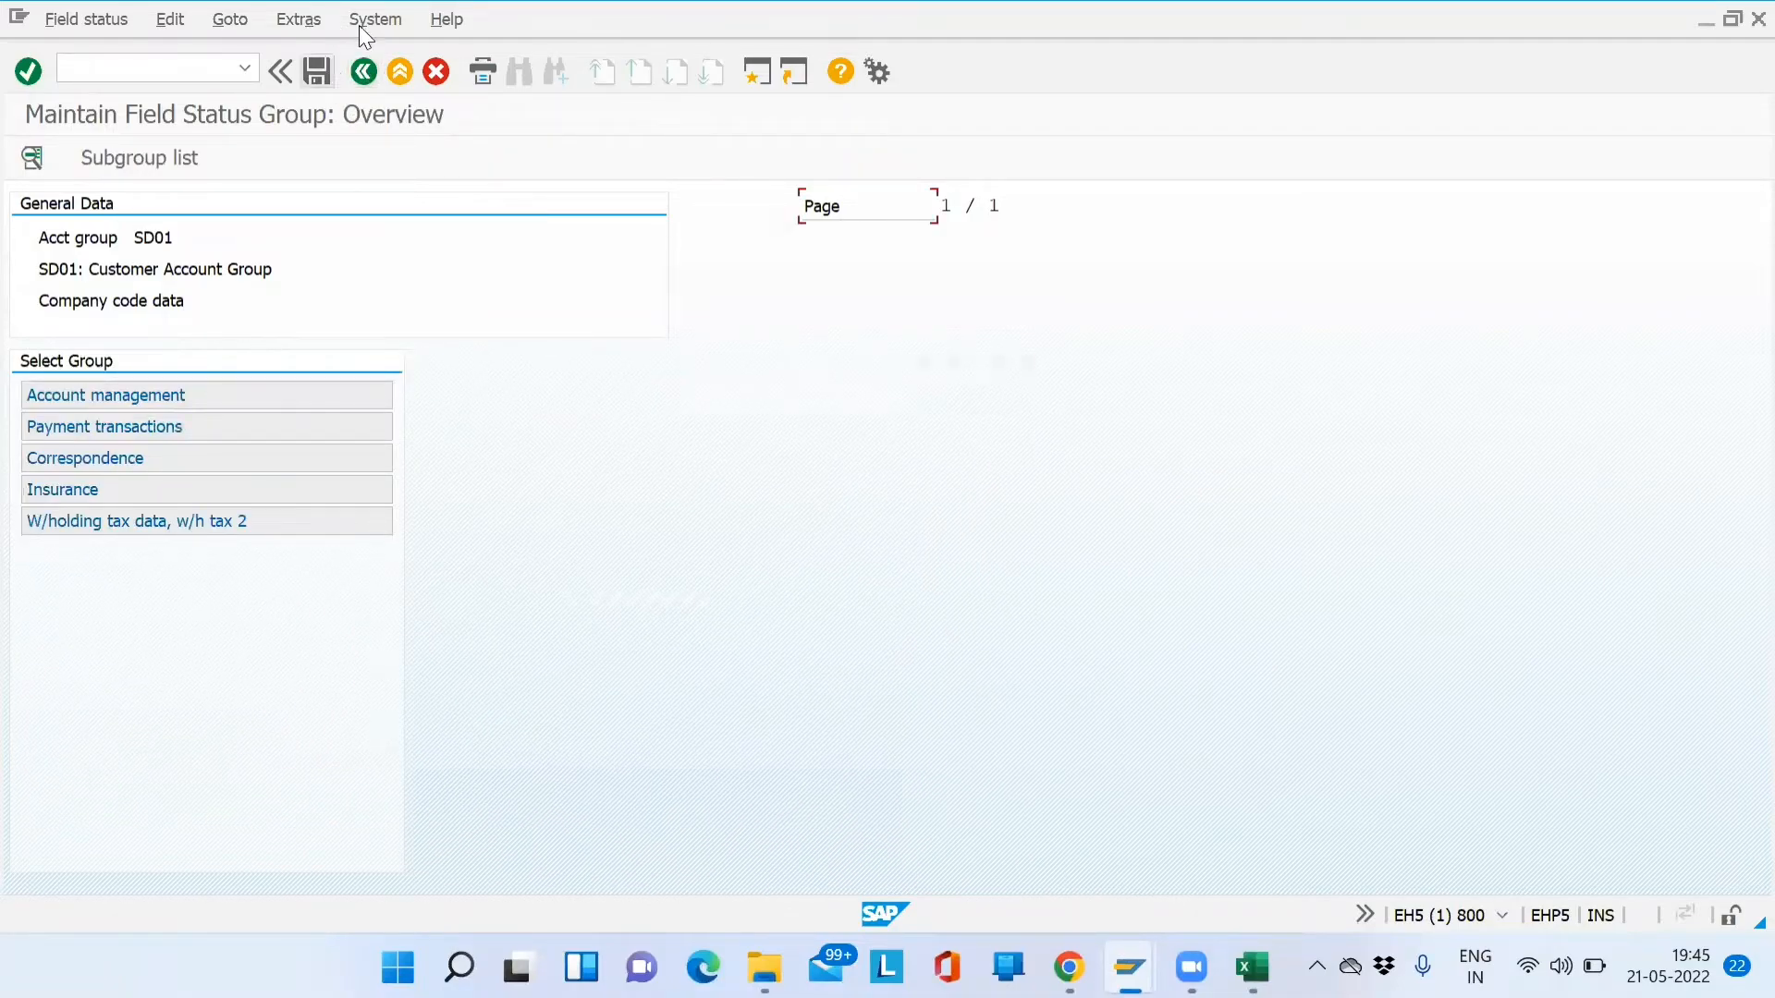
click(364, 74)
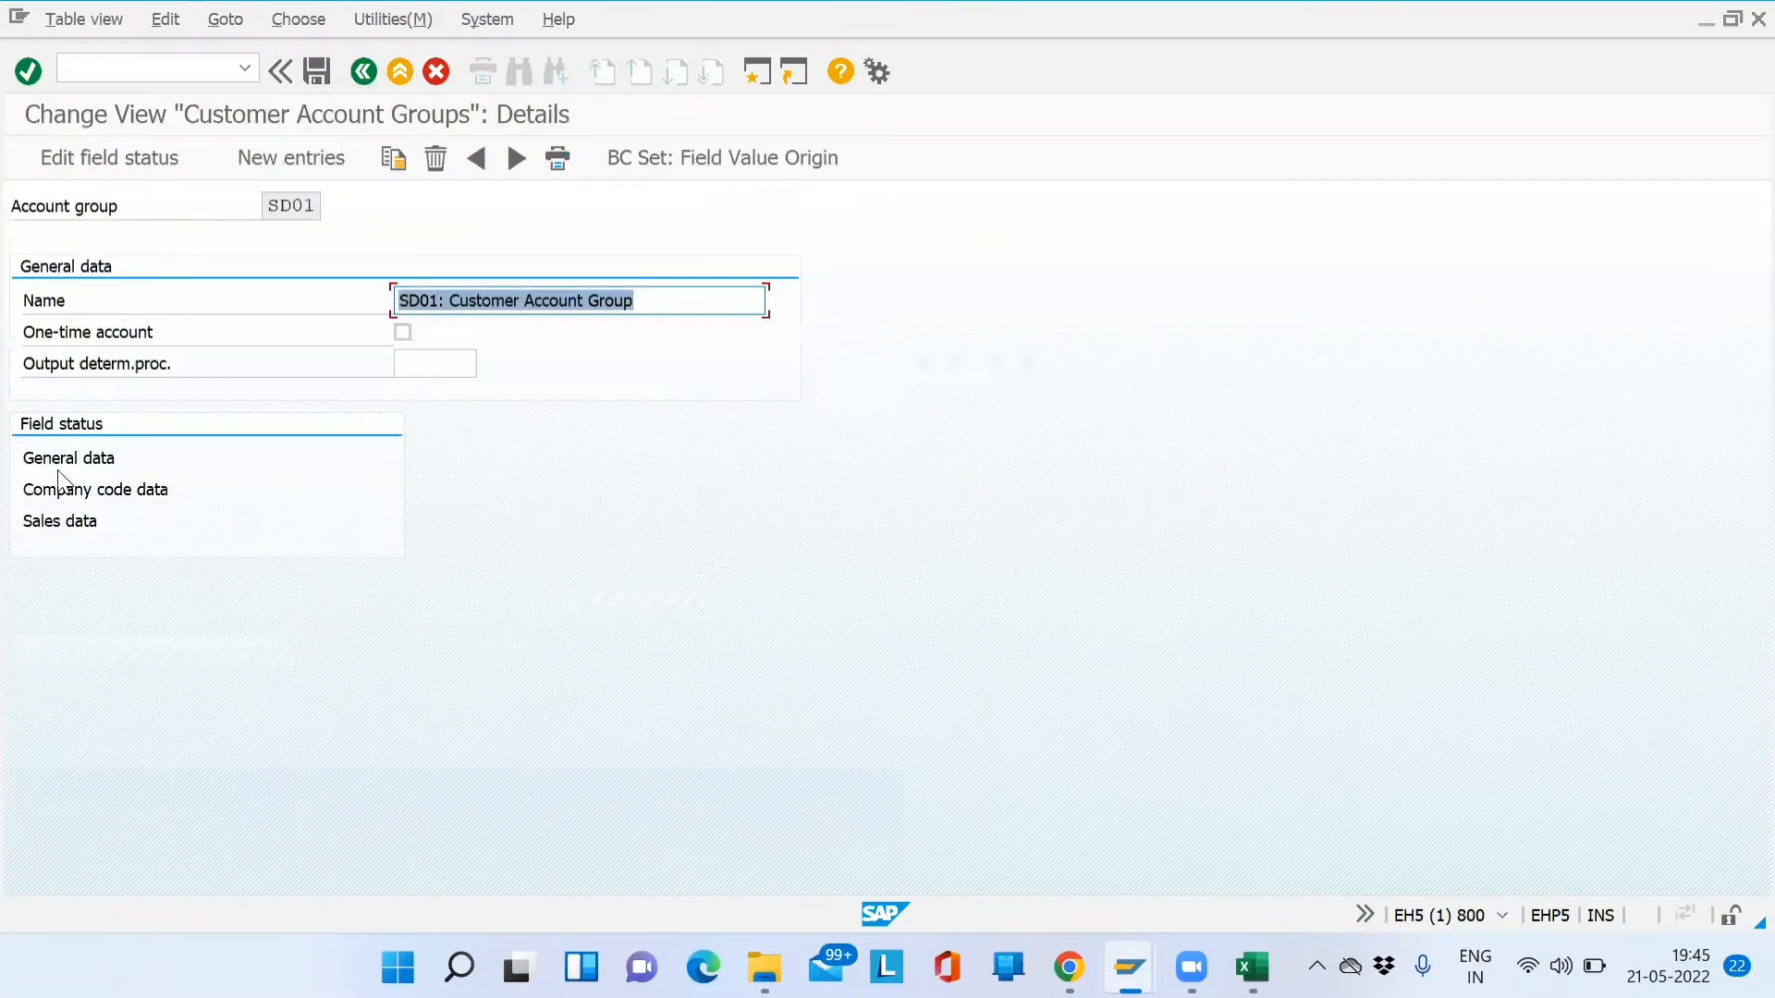
Review the Sales field status in account group SD01's sales data, checking the pricing procedure and currency entries
double_click(79, 523)
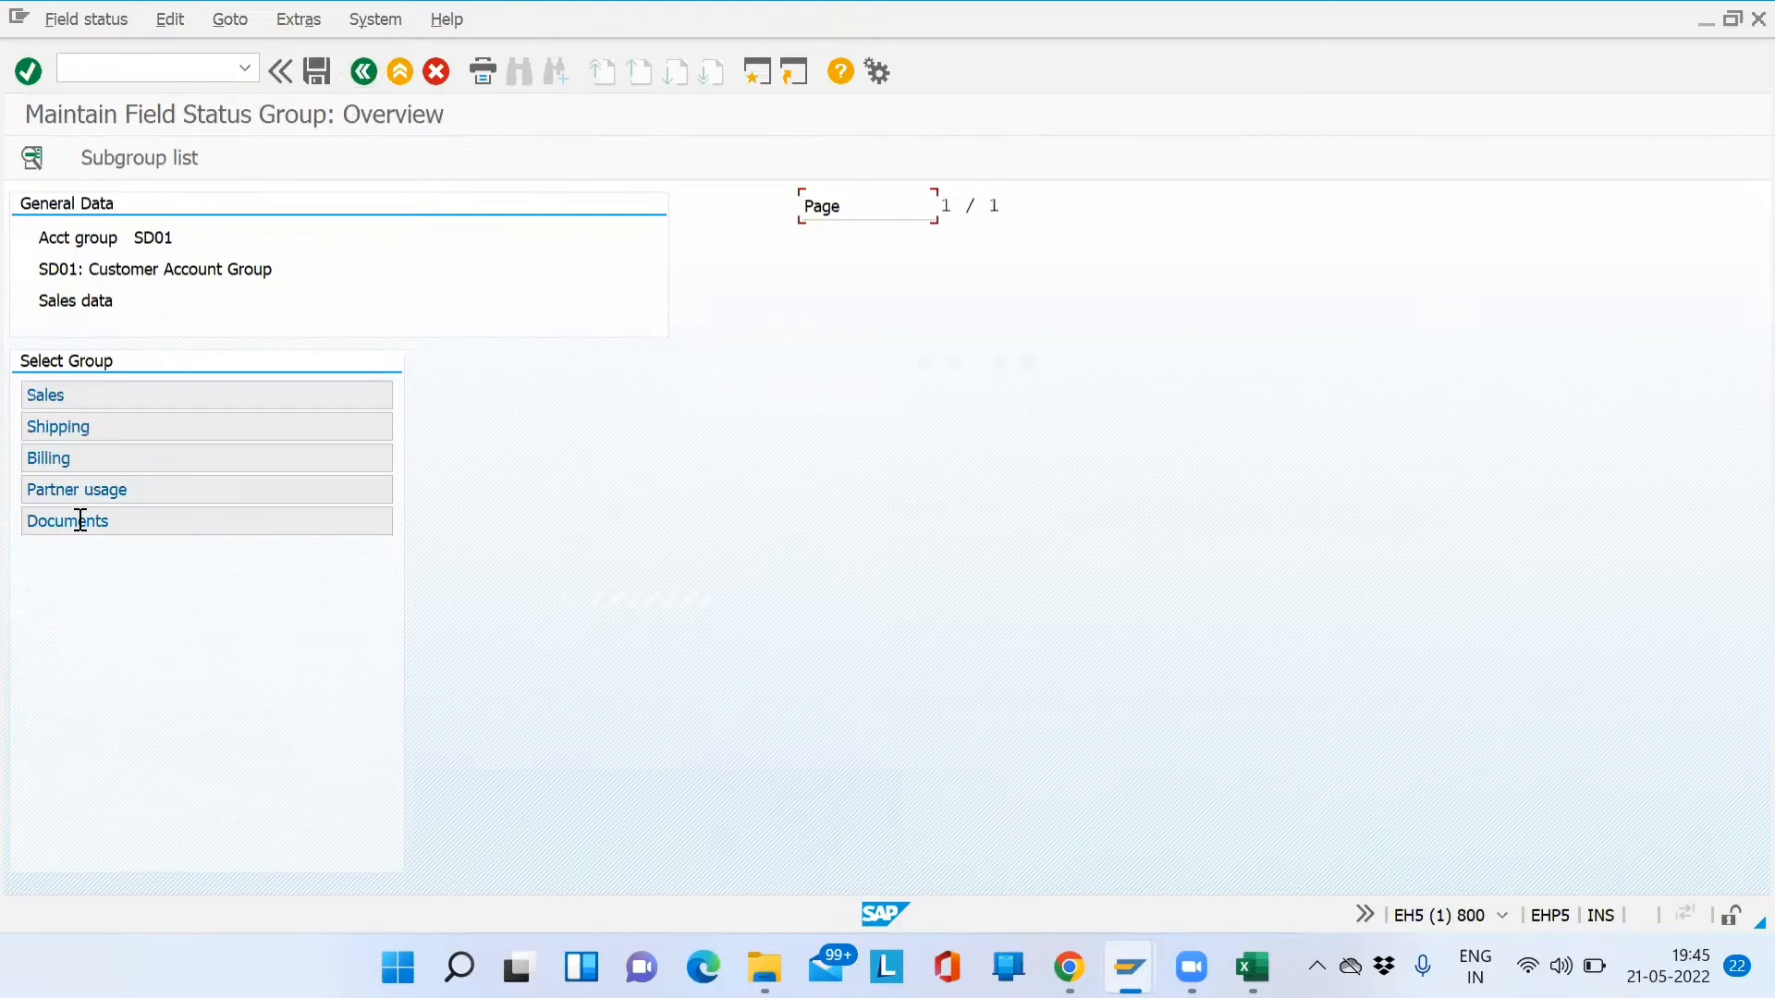
double_click(105, 395)
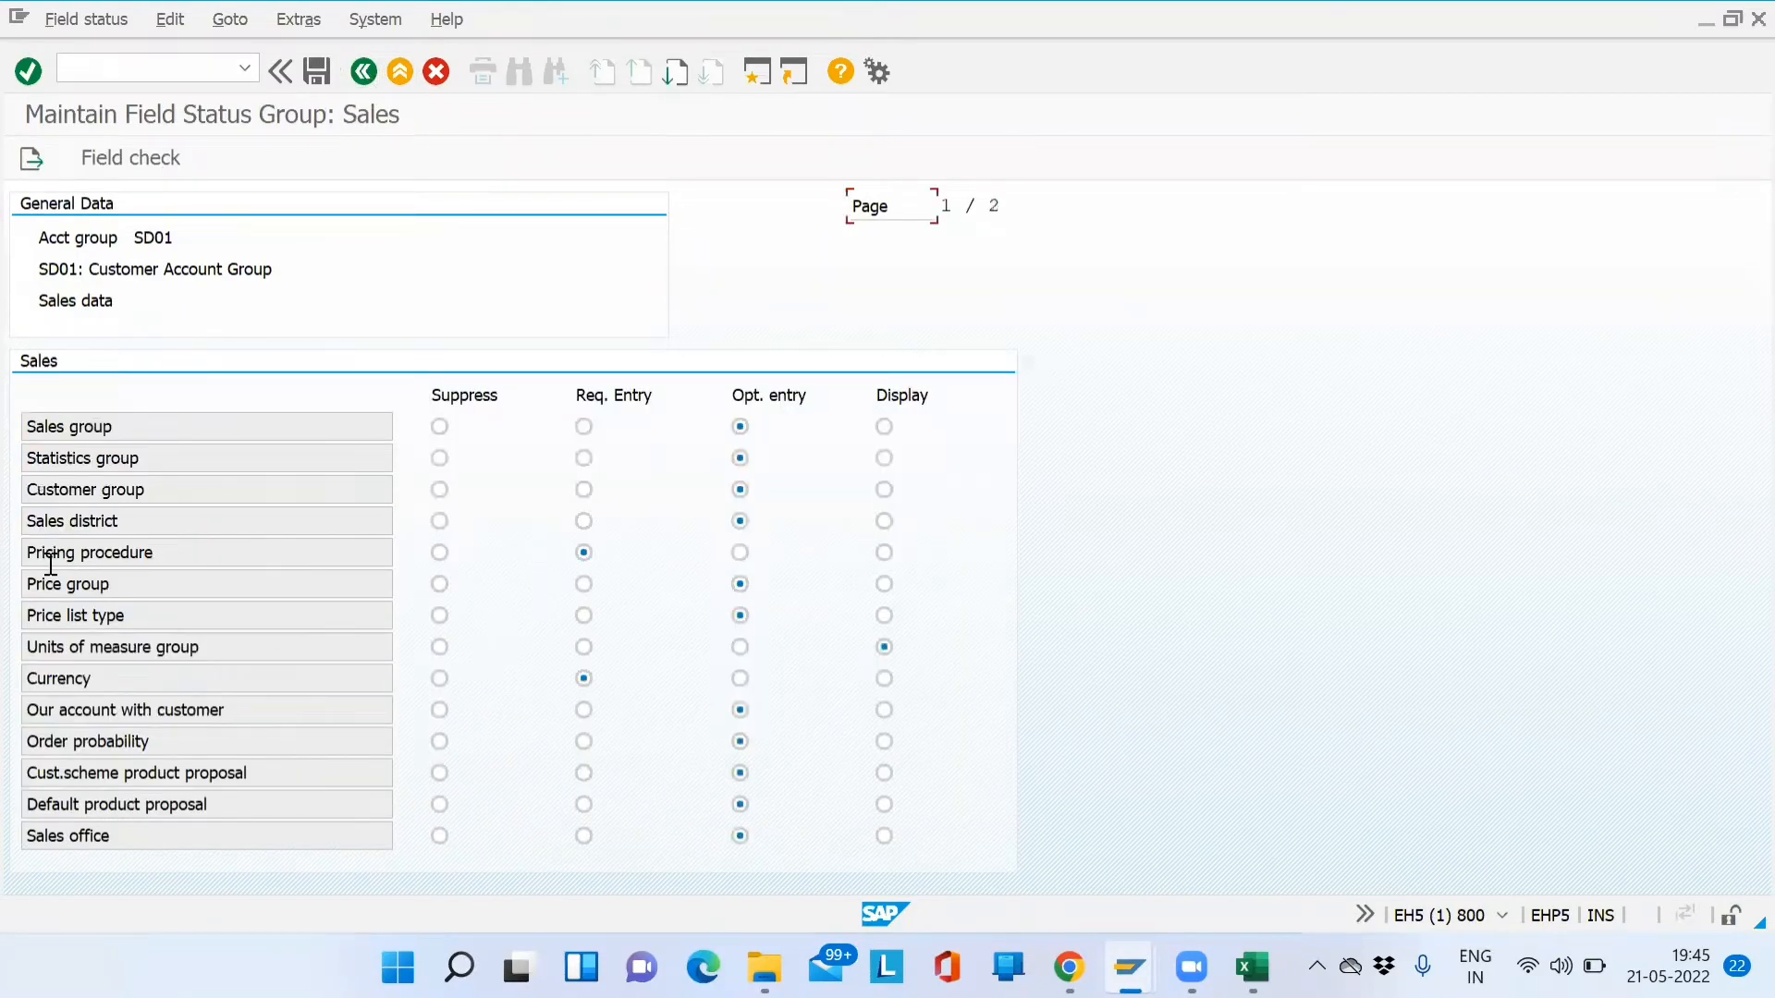
drag(249, 549, 20, 554)
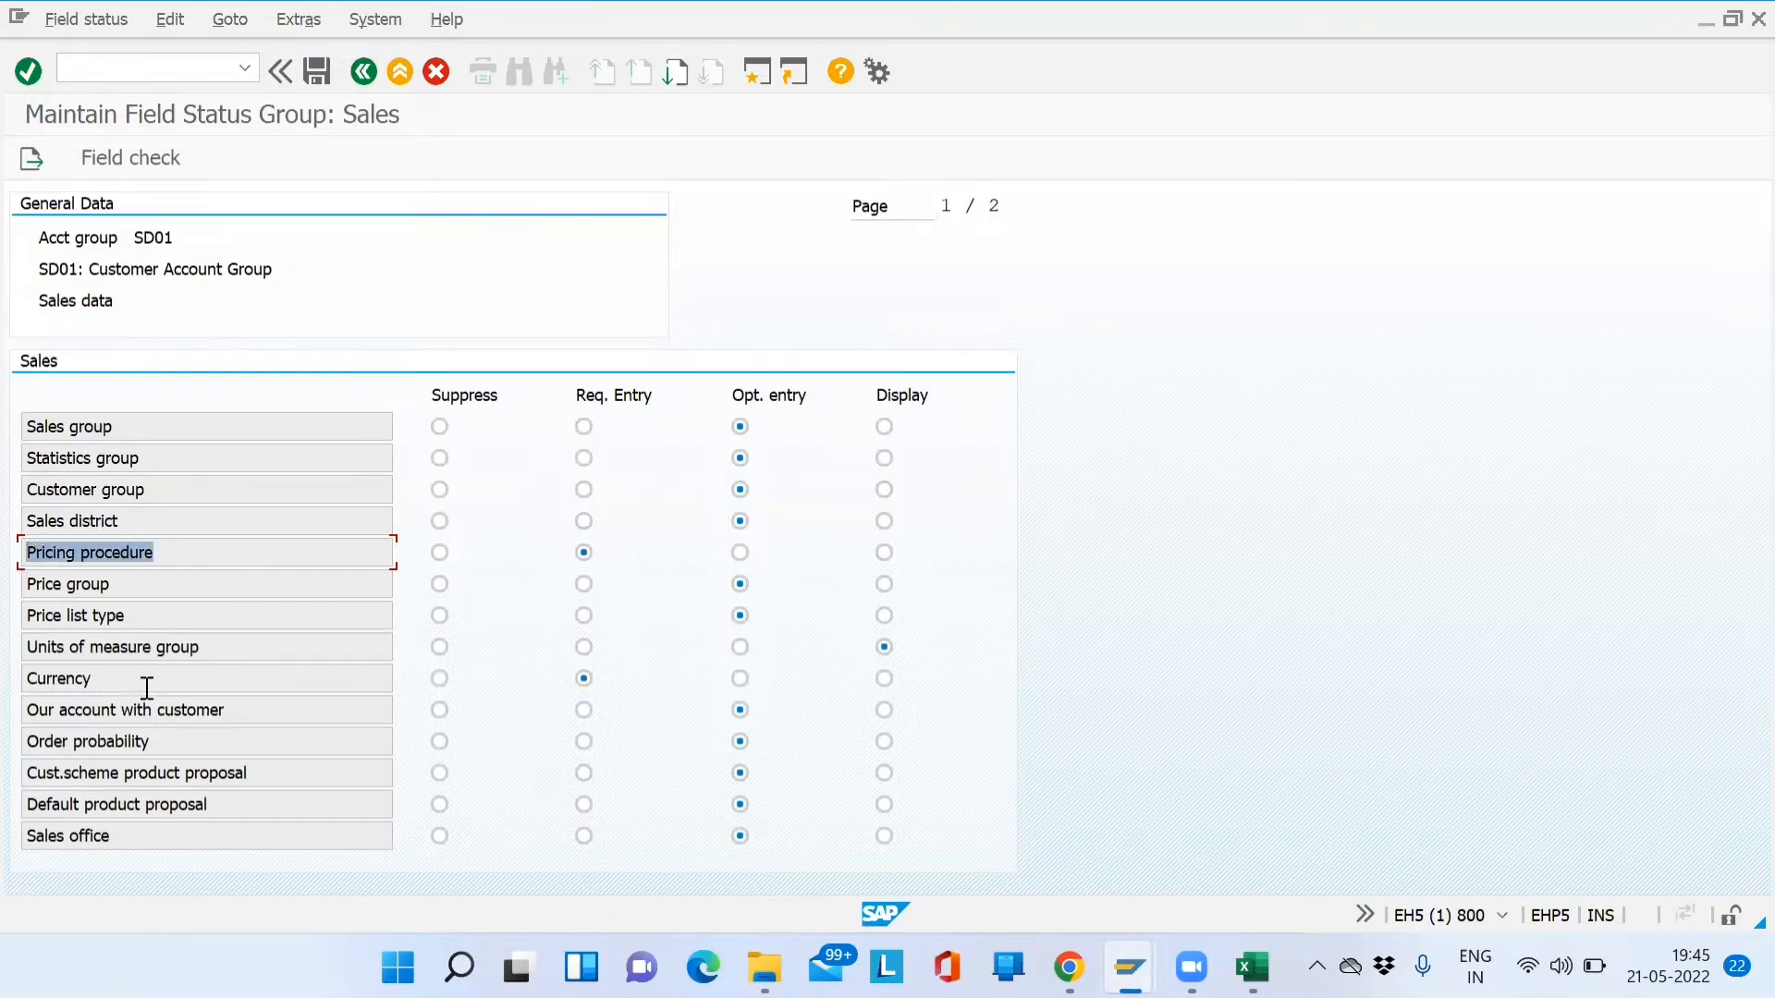
drag(147, 688, 9, 689)
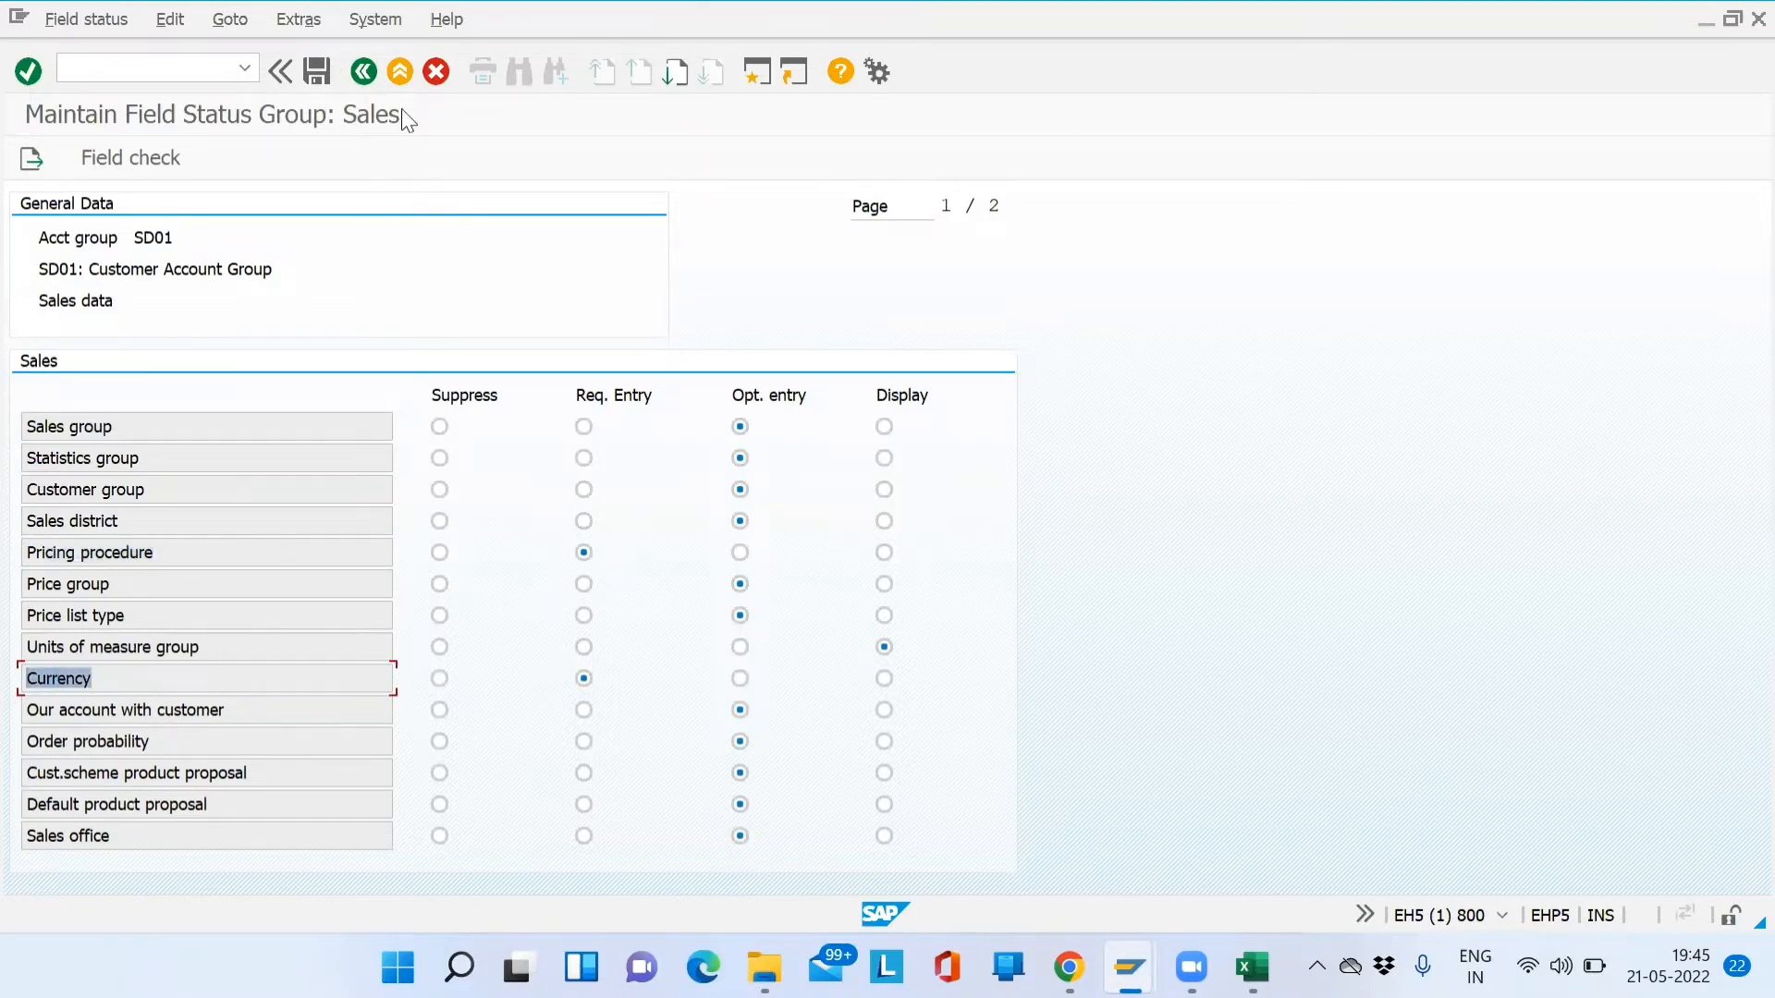
click(363, 74)
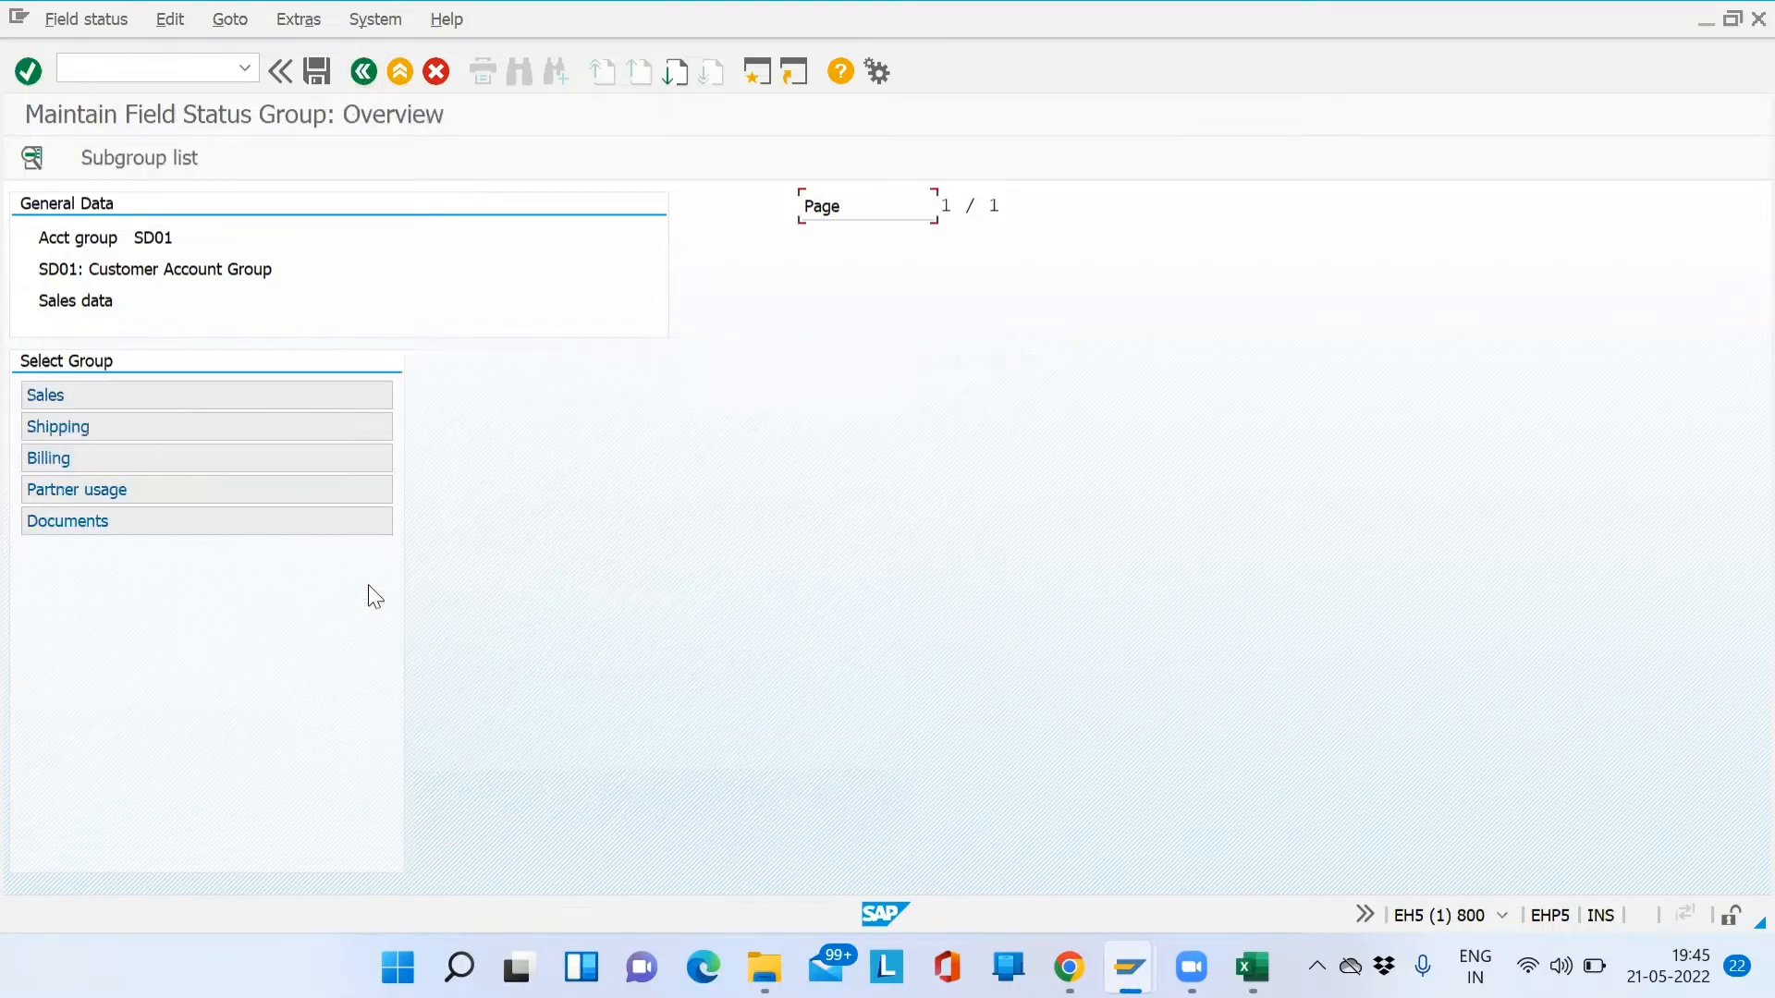
Compare the Shipping field status of account group SD01, including shipping conditions and partial deliveries, with the customer's shipping data
double_click(141, 427)
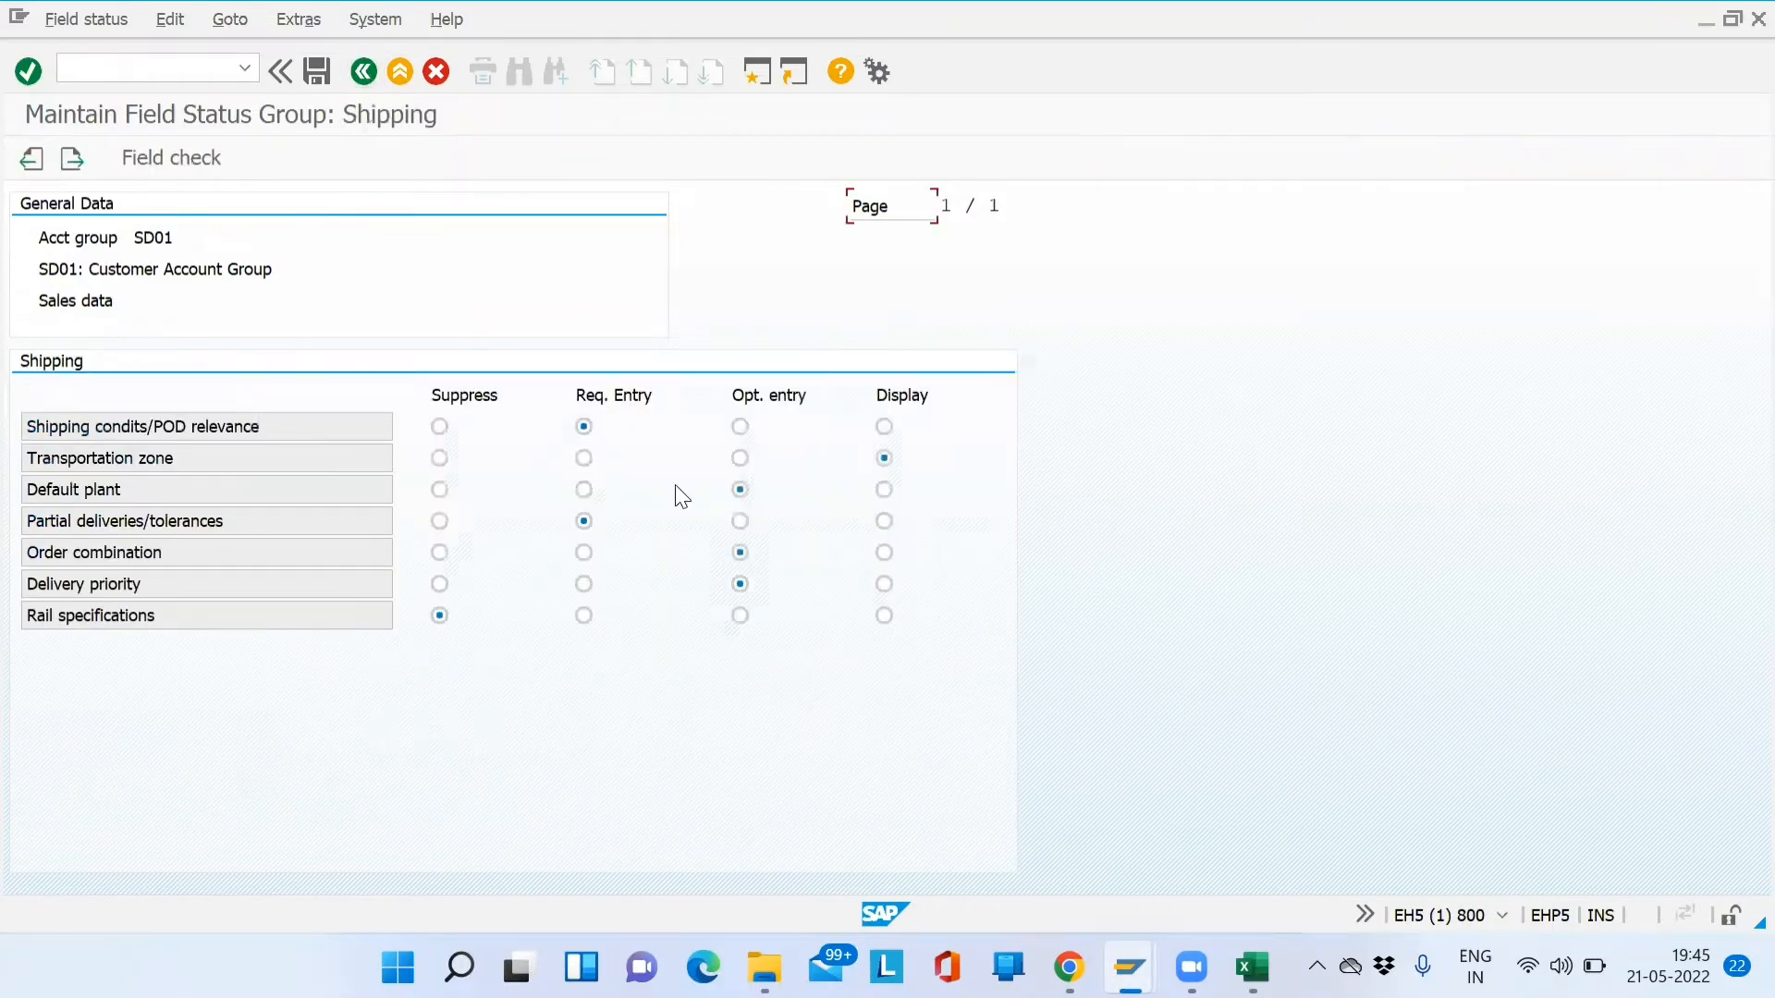
key(alt+Tab)
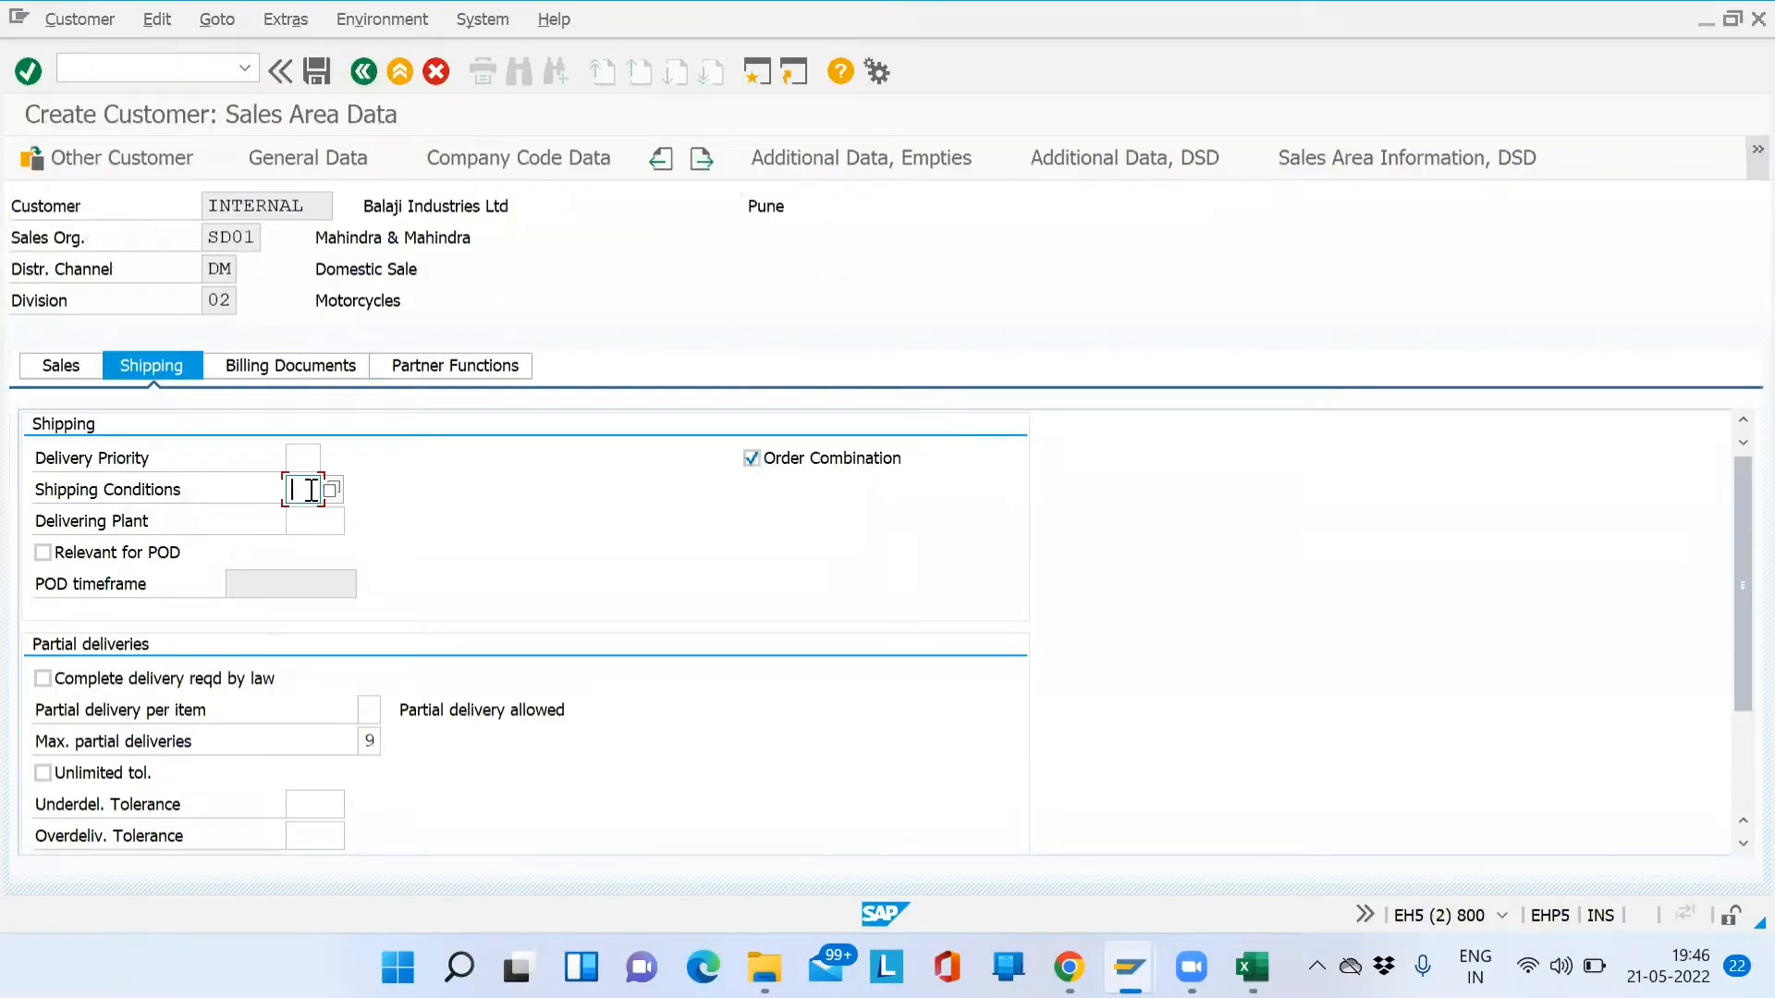
key(alt+Tab)
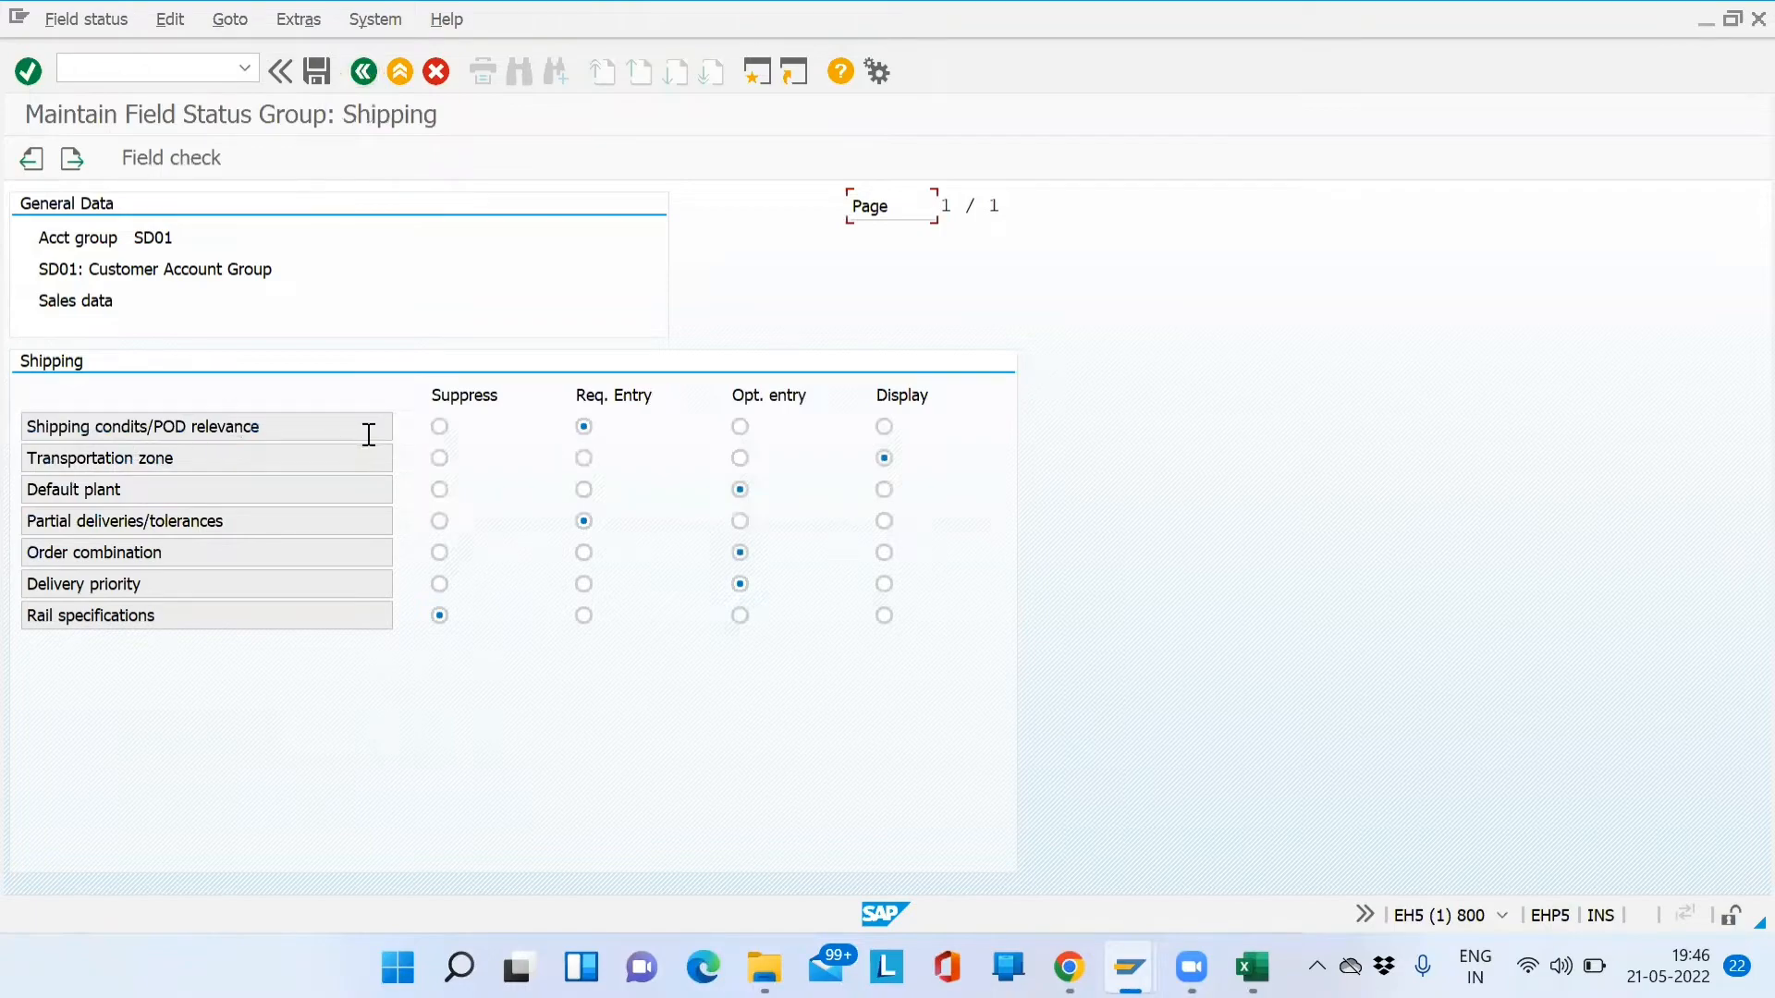
drag(370, 441, 26, 442)
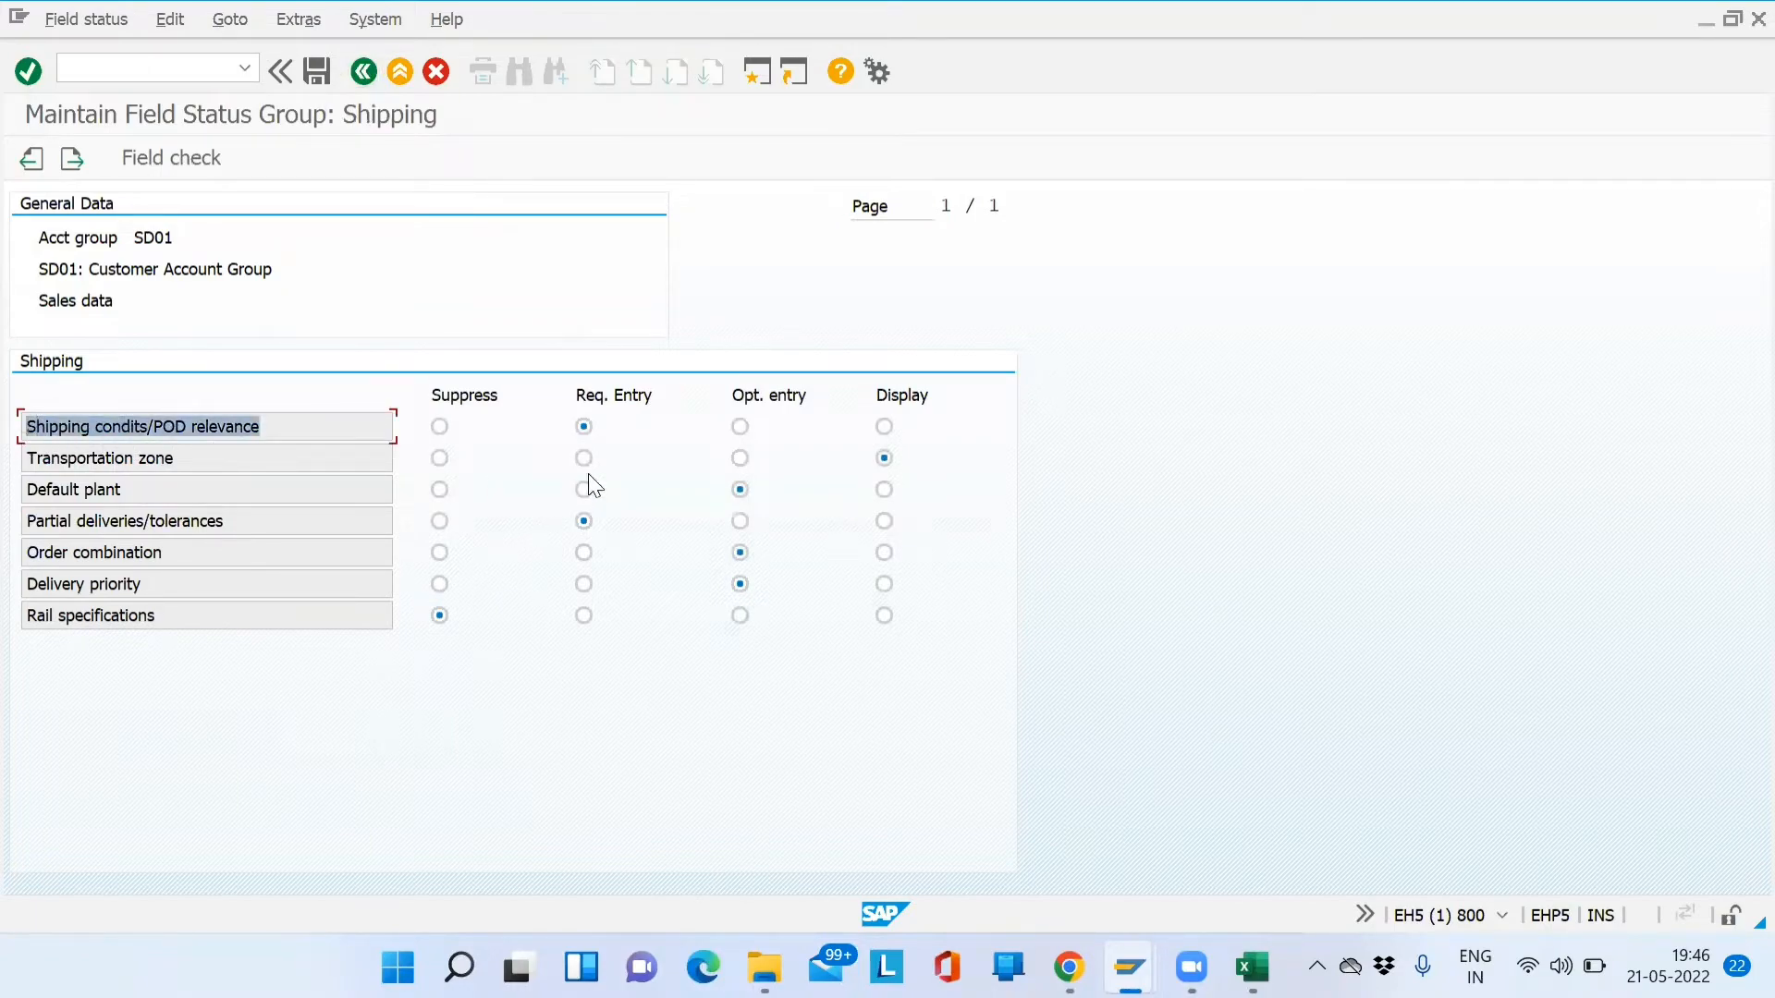
click(245, 525)
drag(245, 525, 3, 540)
key(alt+Tab)
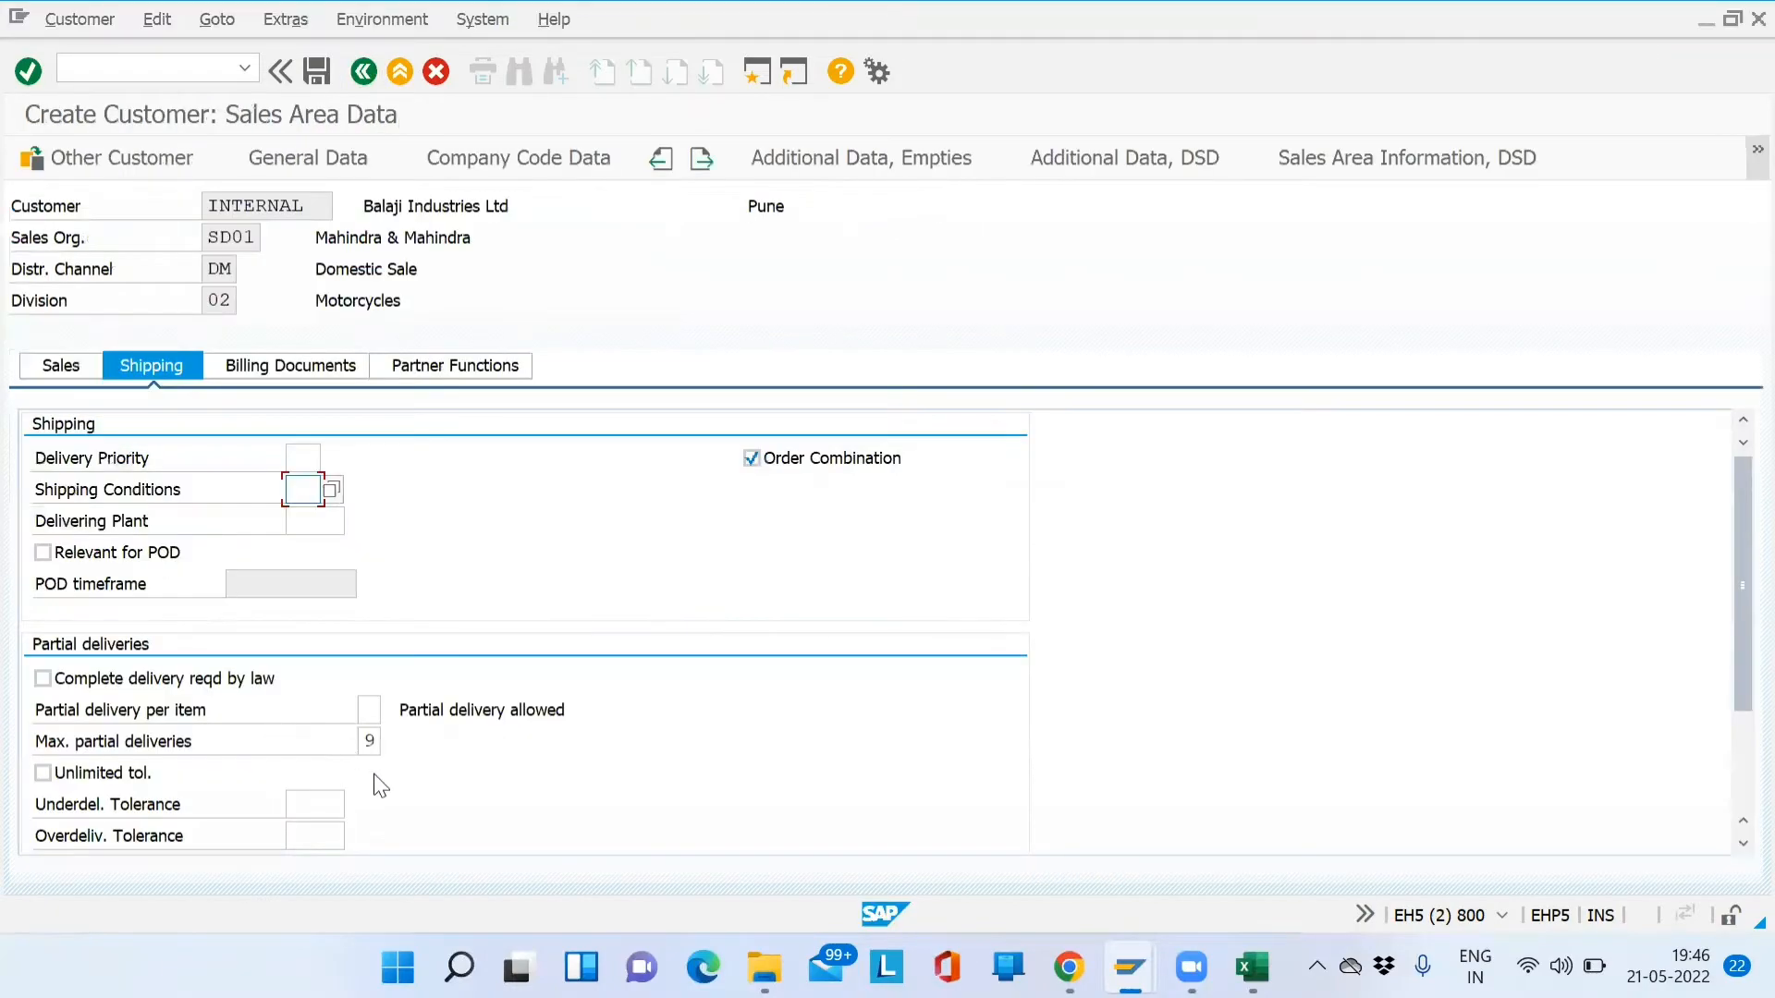
Examine the partial delivery per item setting and its description in the customer's shipping data
click(368, 710)
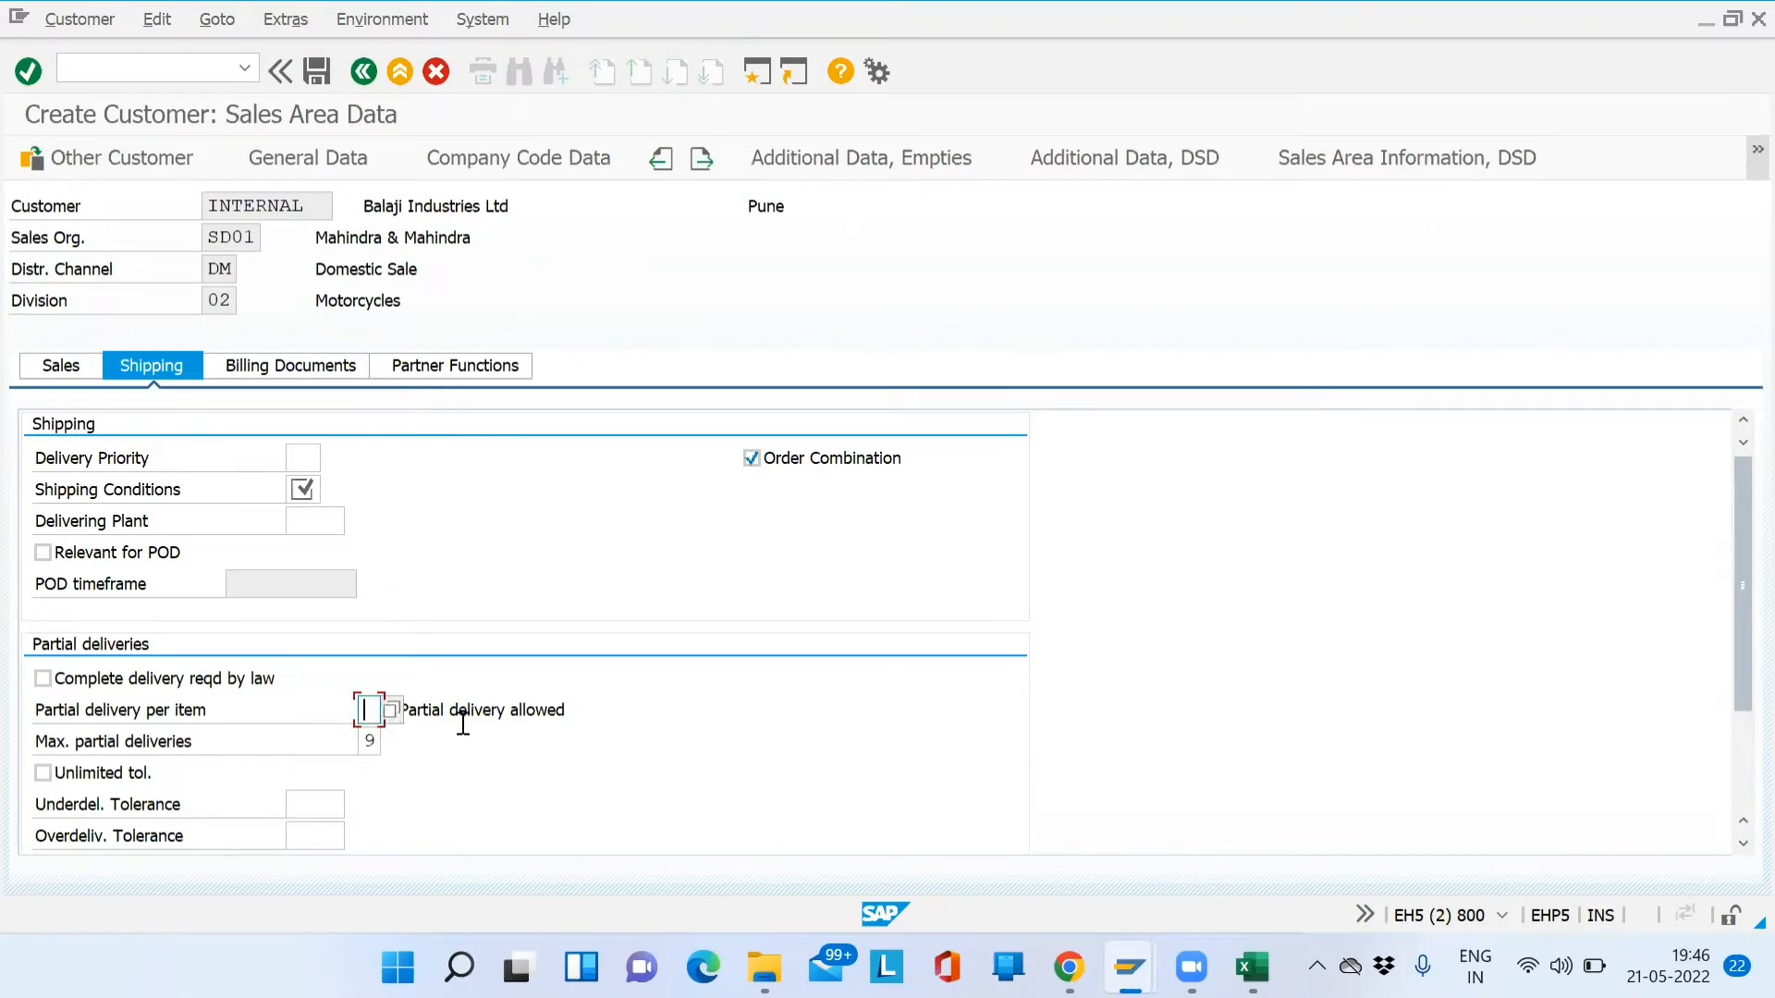
click(560, 711)
drag(578, 710, 399, 711)
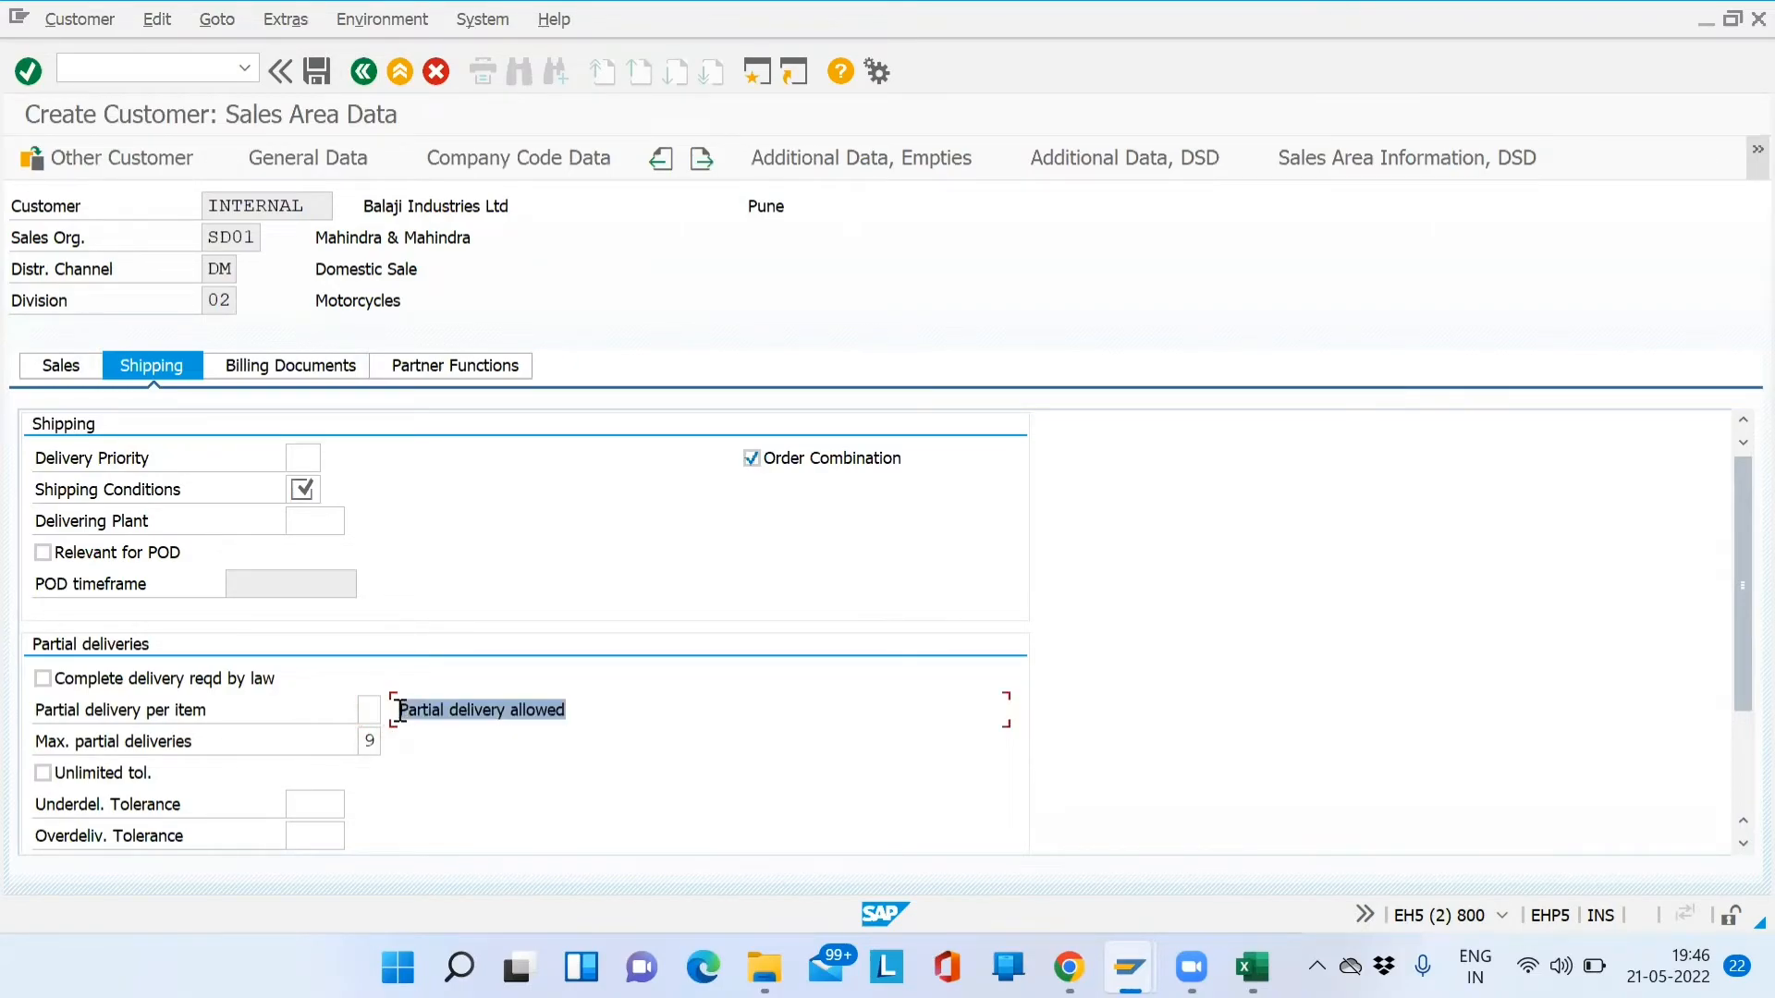
Set the customer's shipping conditions to 02 Standard
click(305, 490)
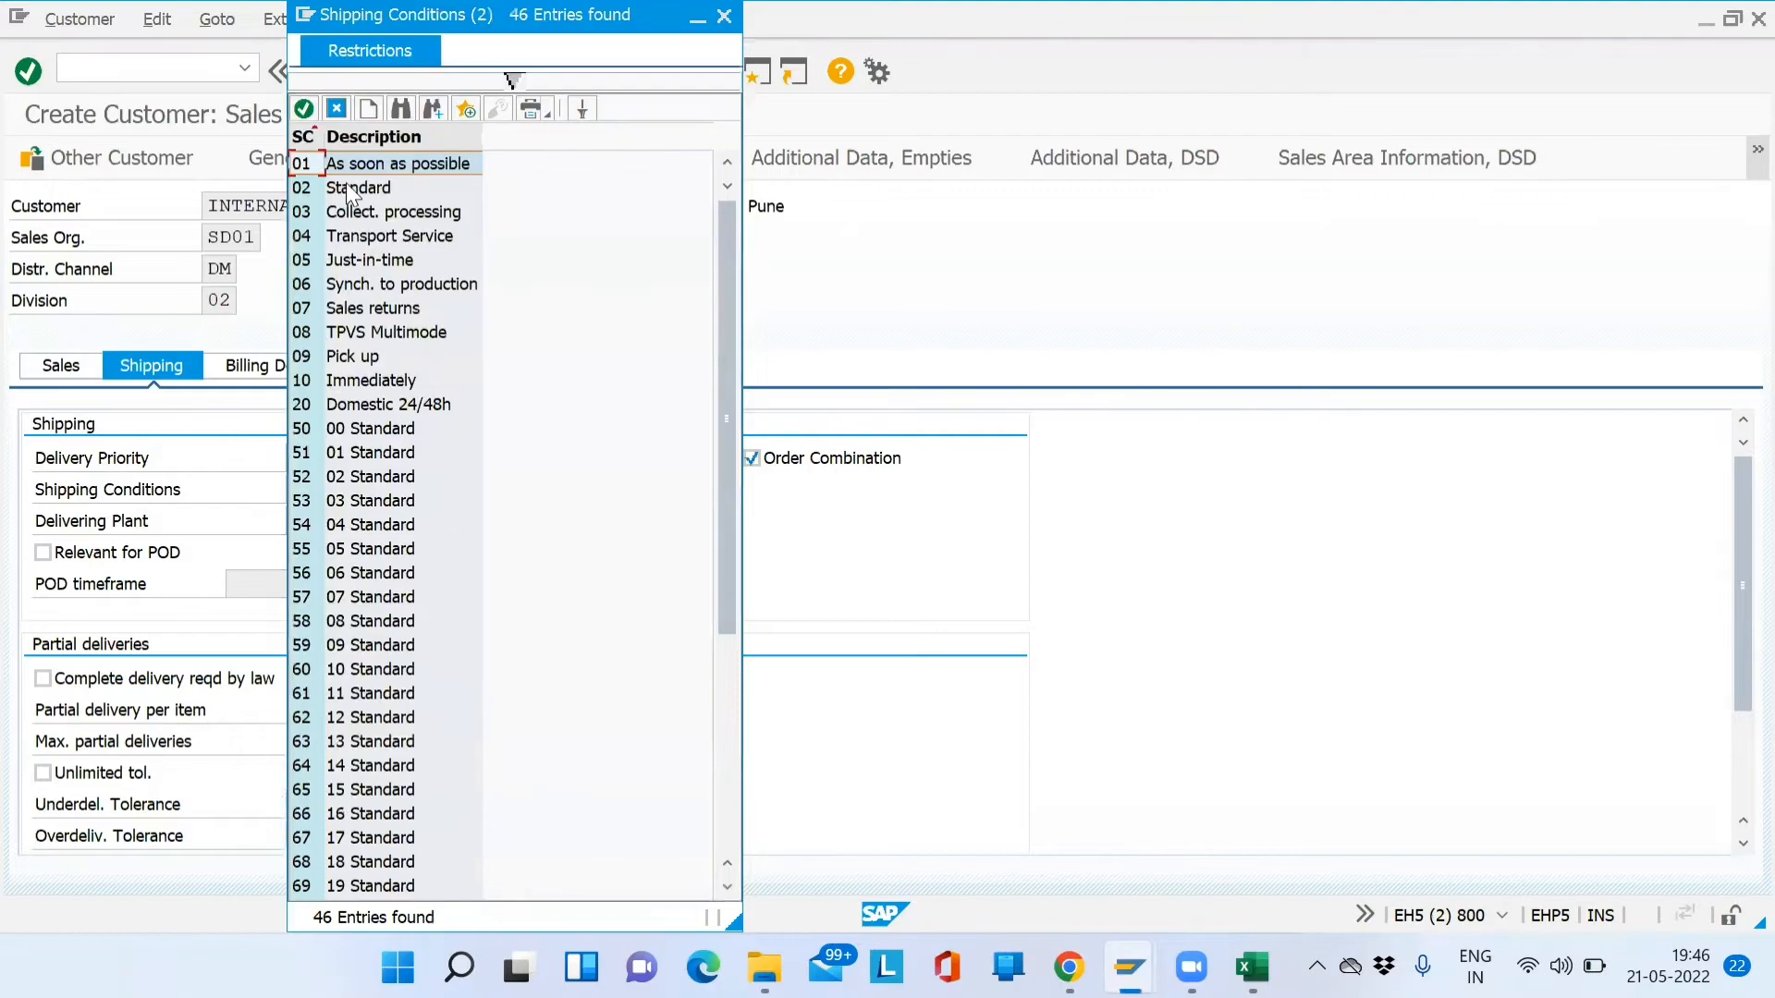
double_click(348, 190)
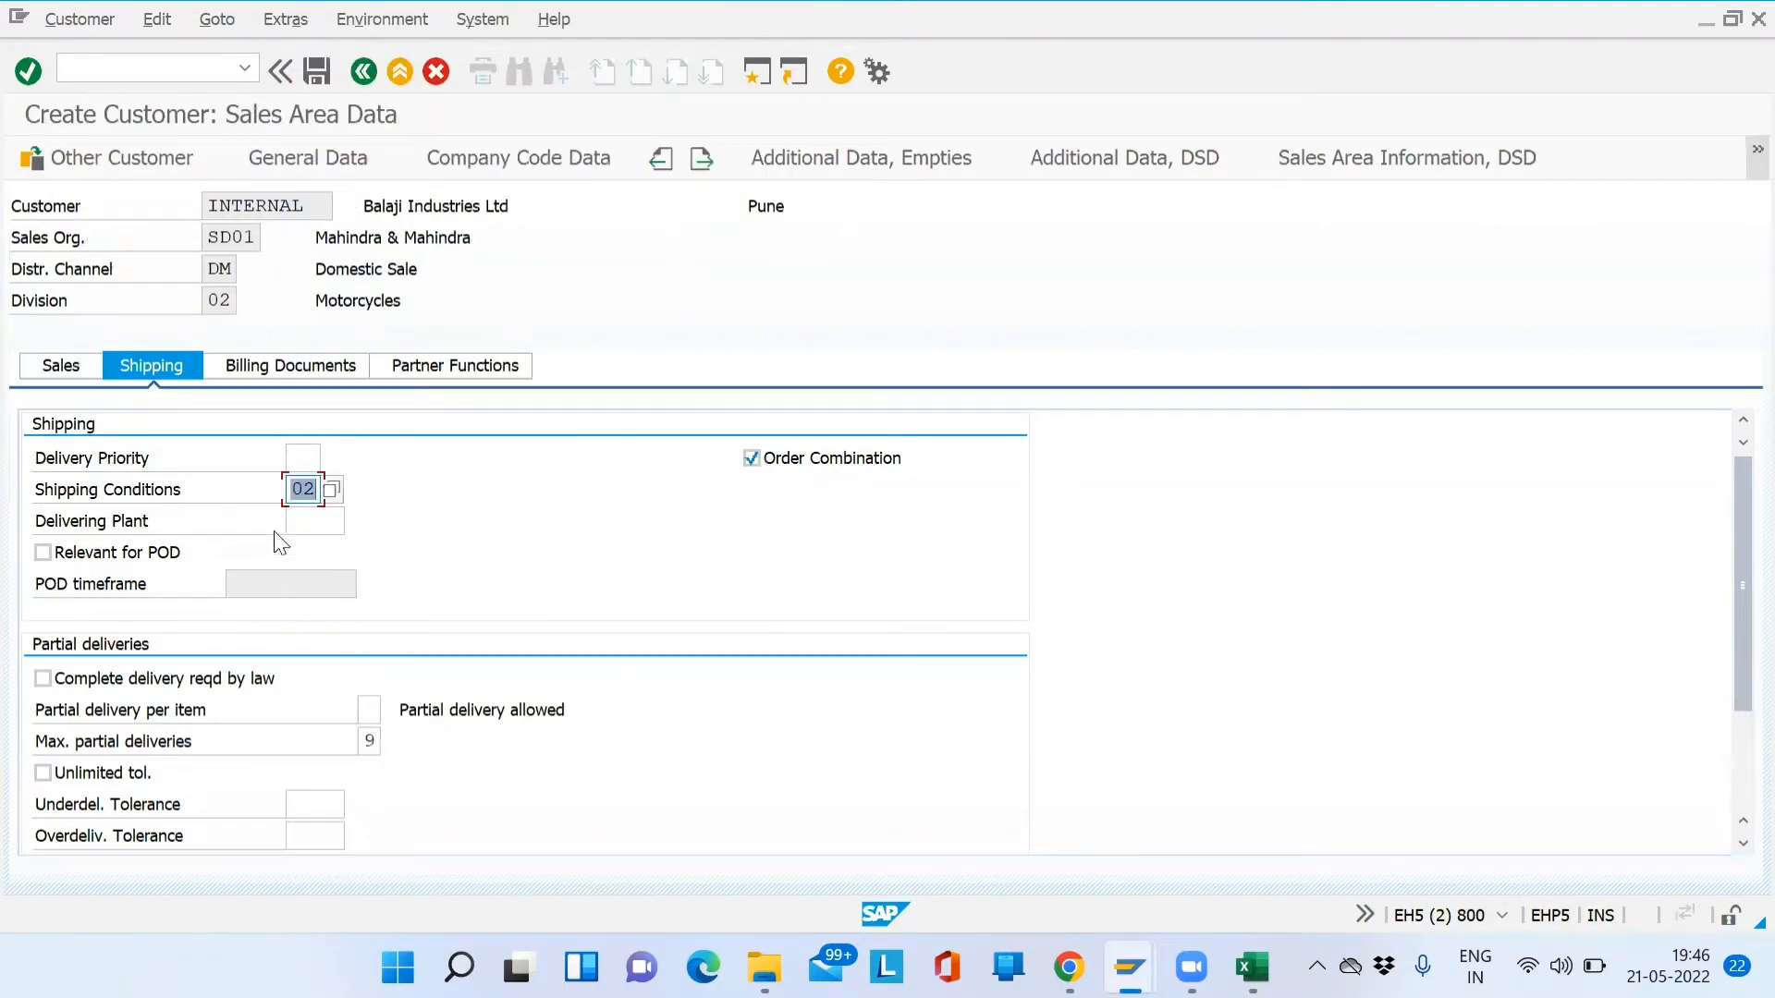
key(Return)
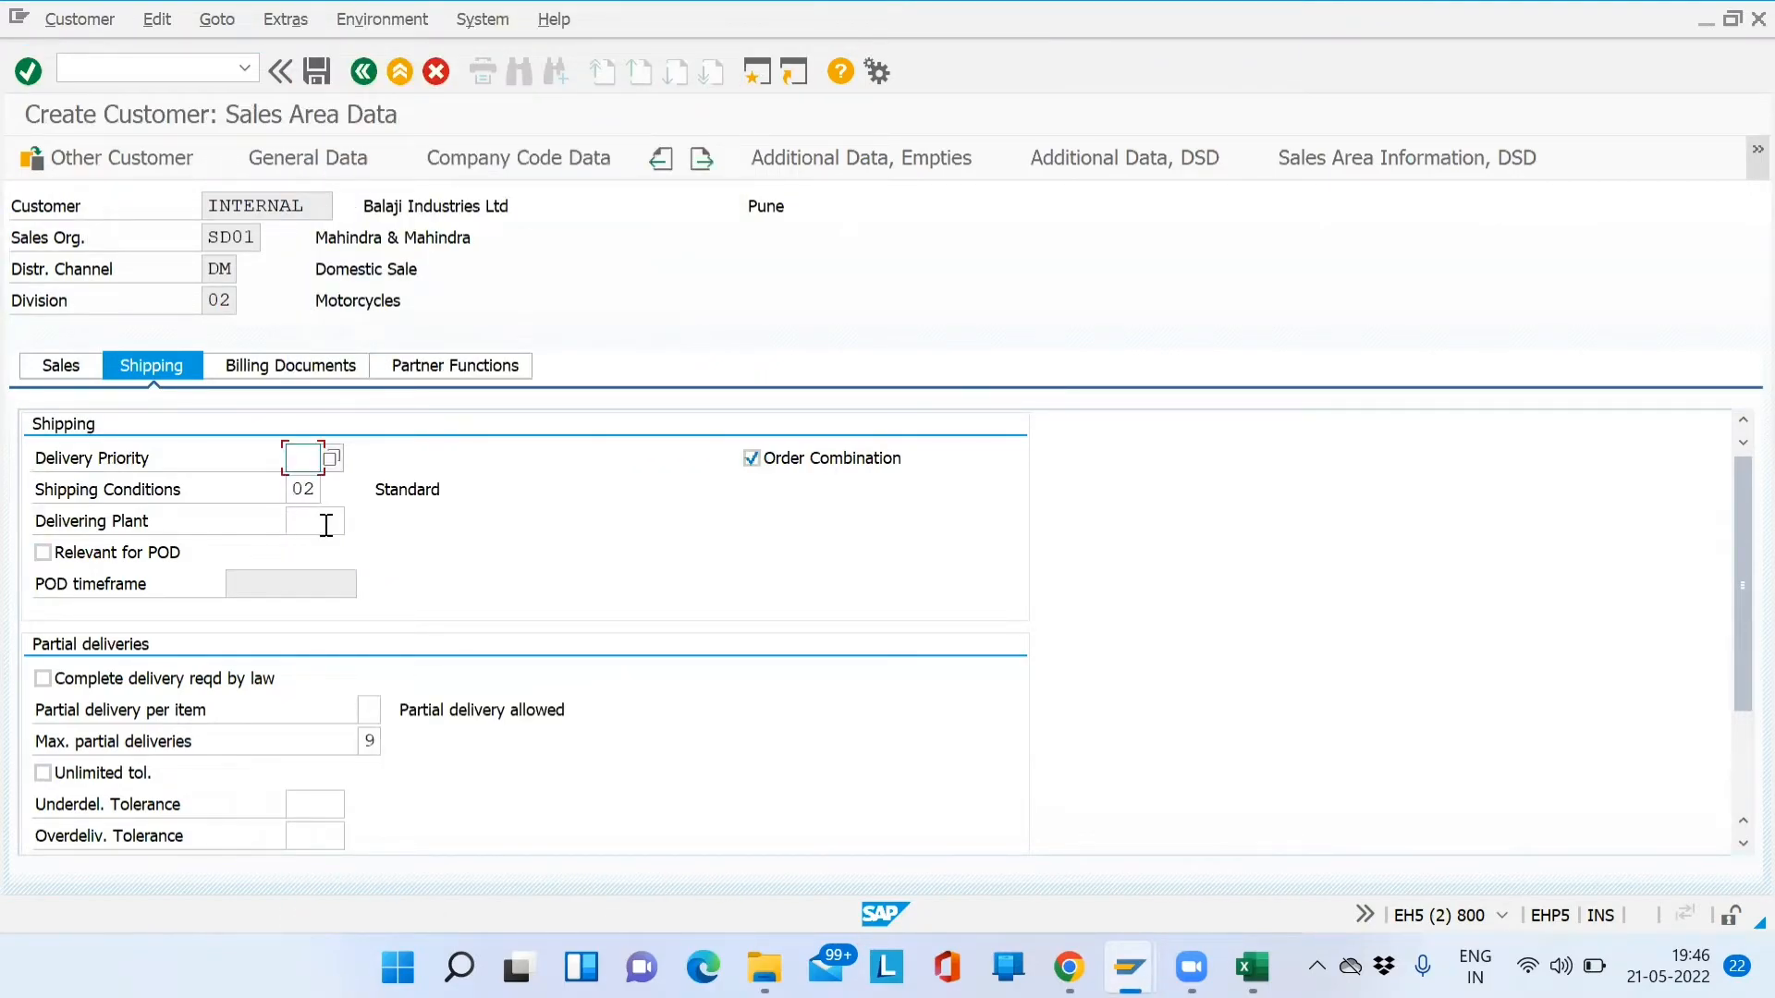
Switch to the SD Training B8 Excel workbook and enter the heading "Delivering Plant in Sales Order" in cell G122
click(326, 524)
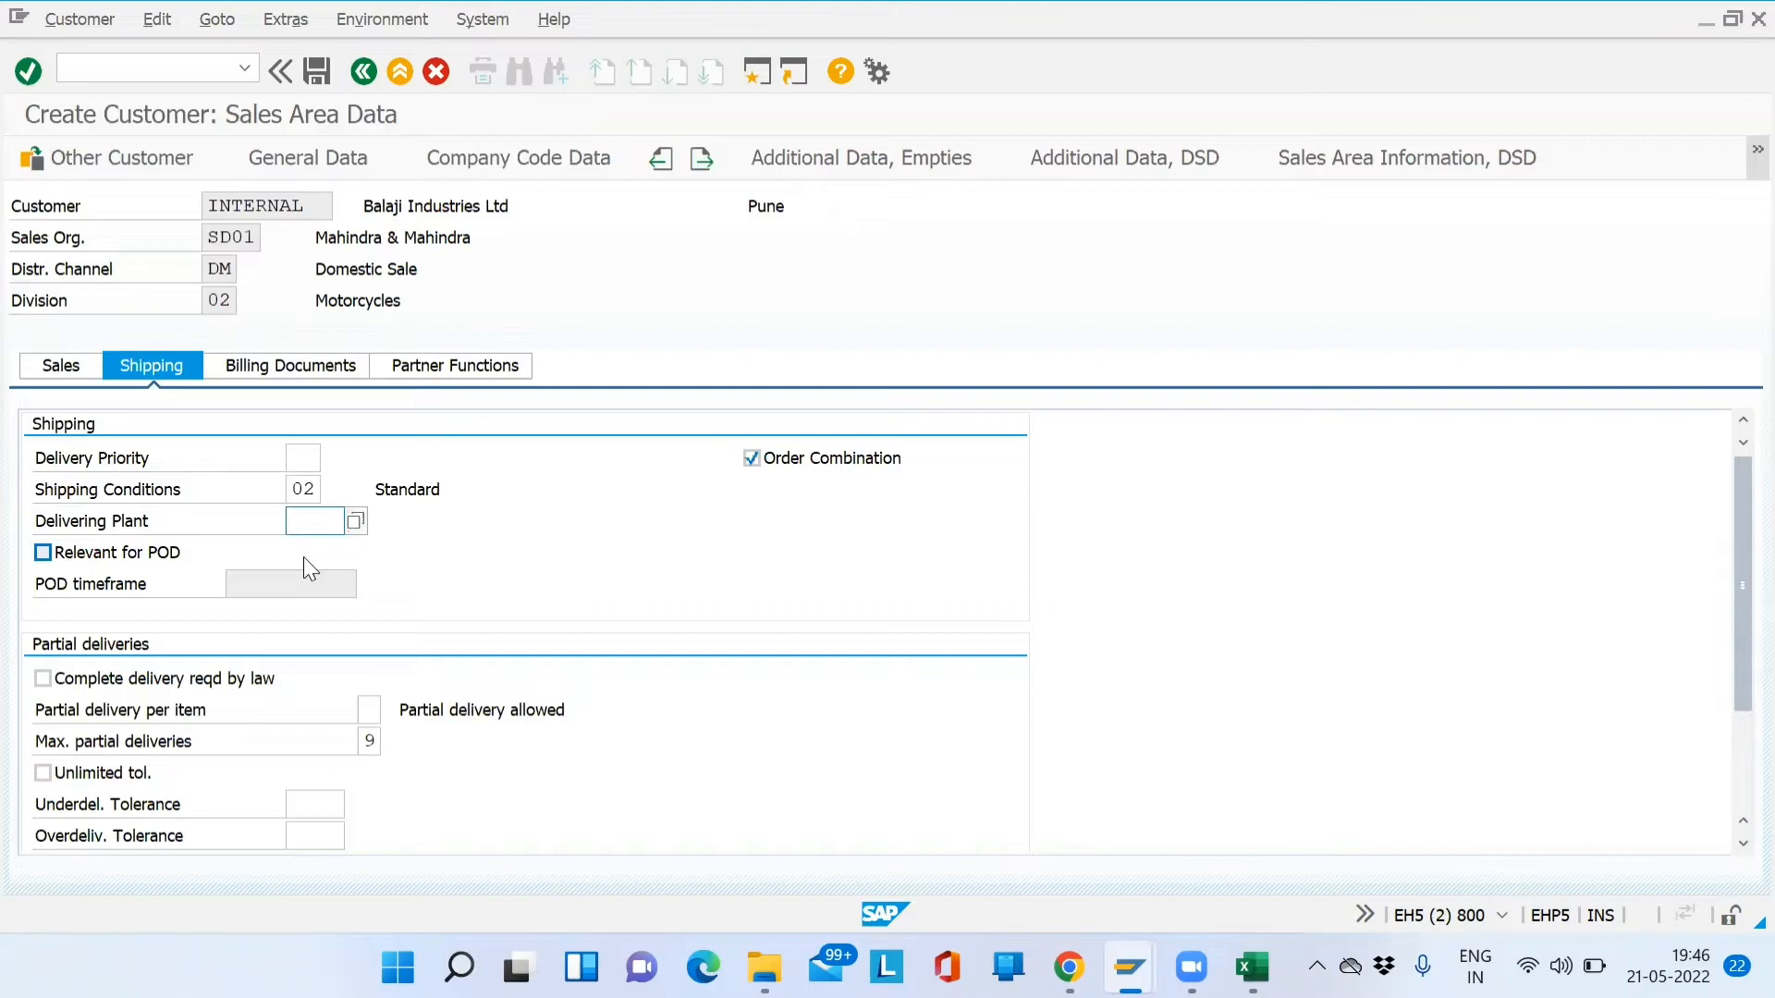
key(alt+Tab)
key(Tab)
key(Tab)
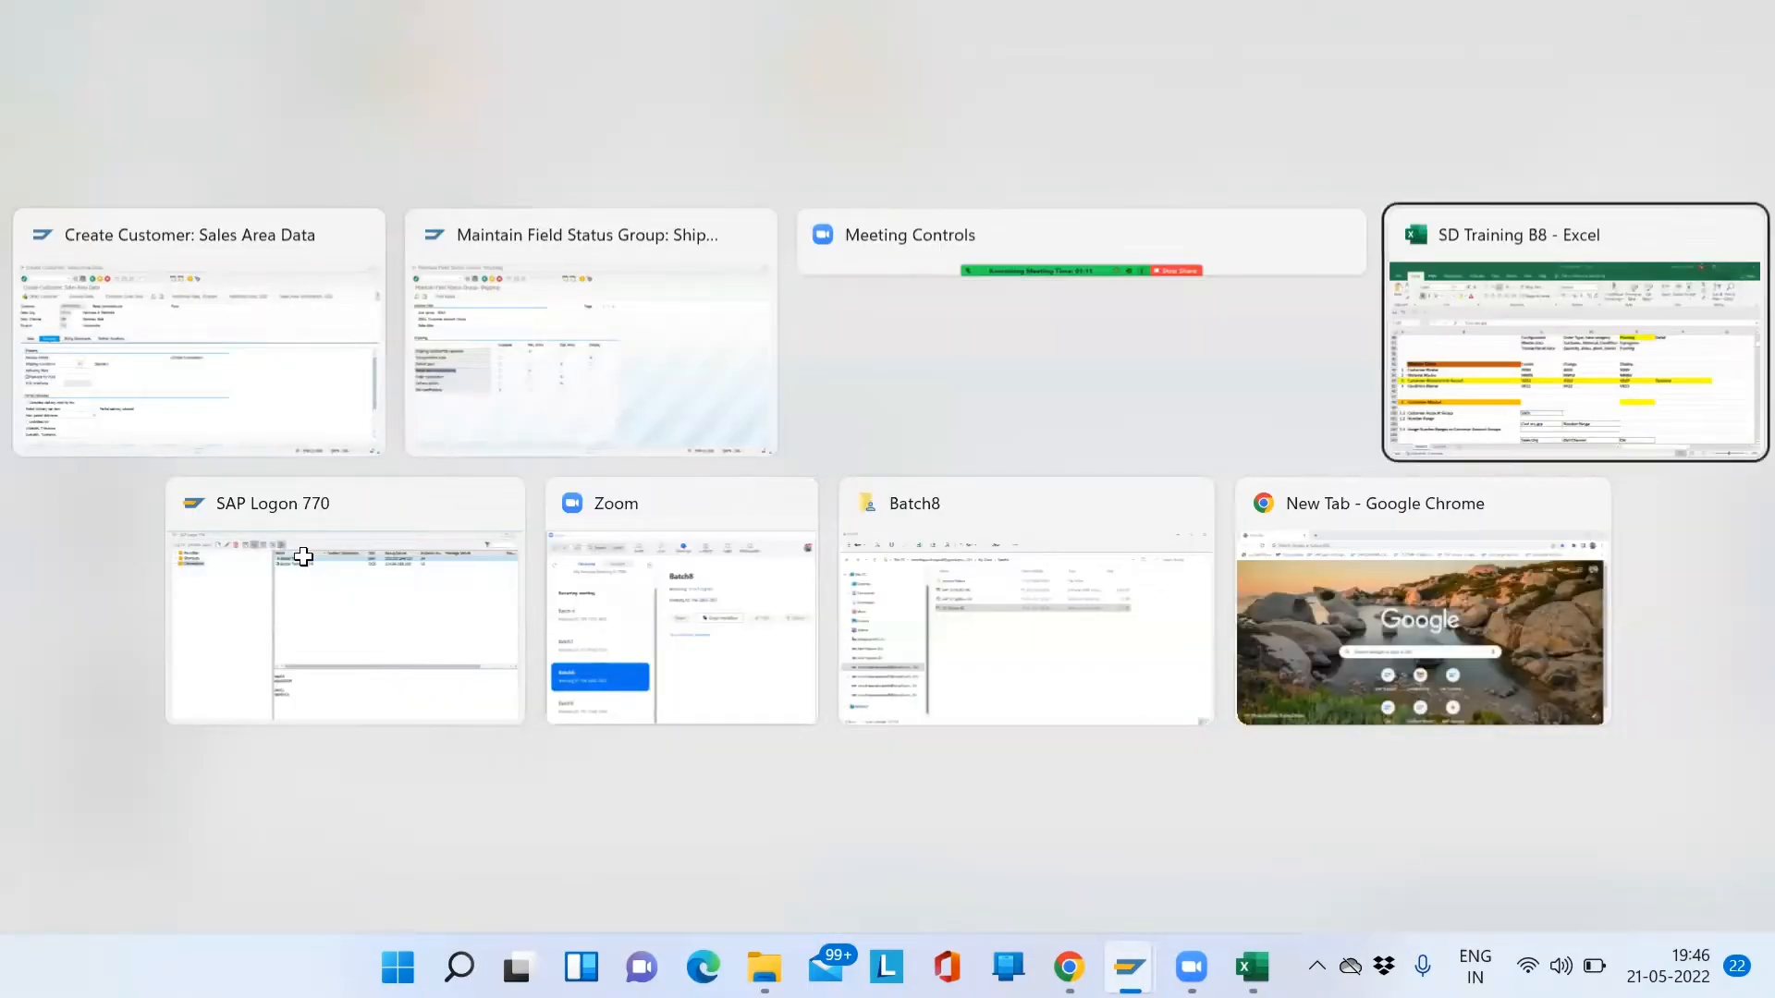
key(Down)
key(Down)
key(Down)
key(Down)
key(Down)
key(Down)
key(Down)
key(Down)
key(Down)
key(Down)
key(Down)
key(Down)
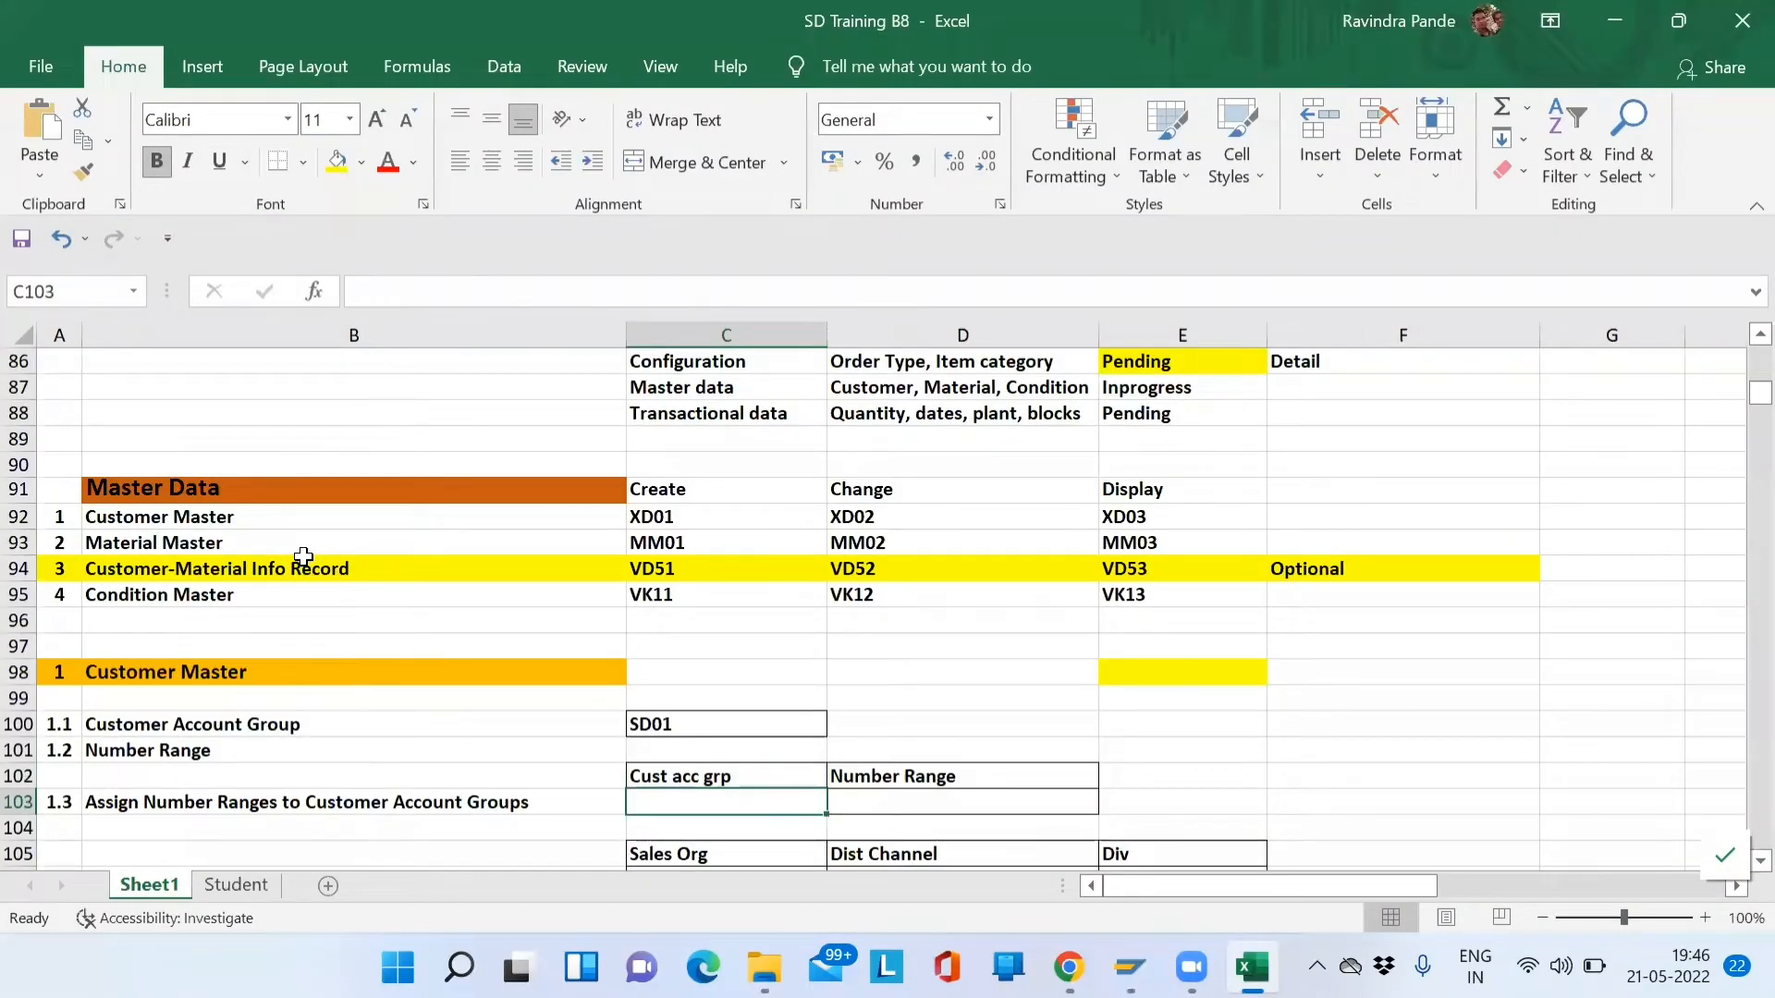
key(Up)
key(Up)
key(Up)
key(Up)
key(Up)
key(Up)
key(Up)
key(Up)
key(Right)
key(Down)
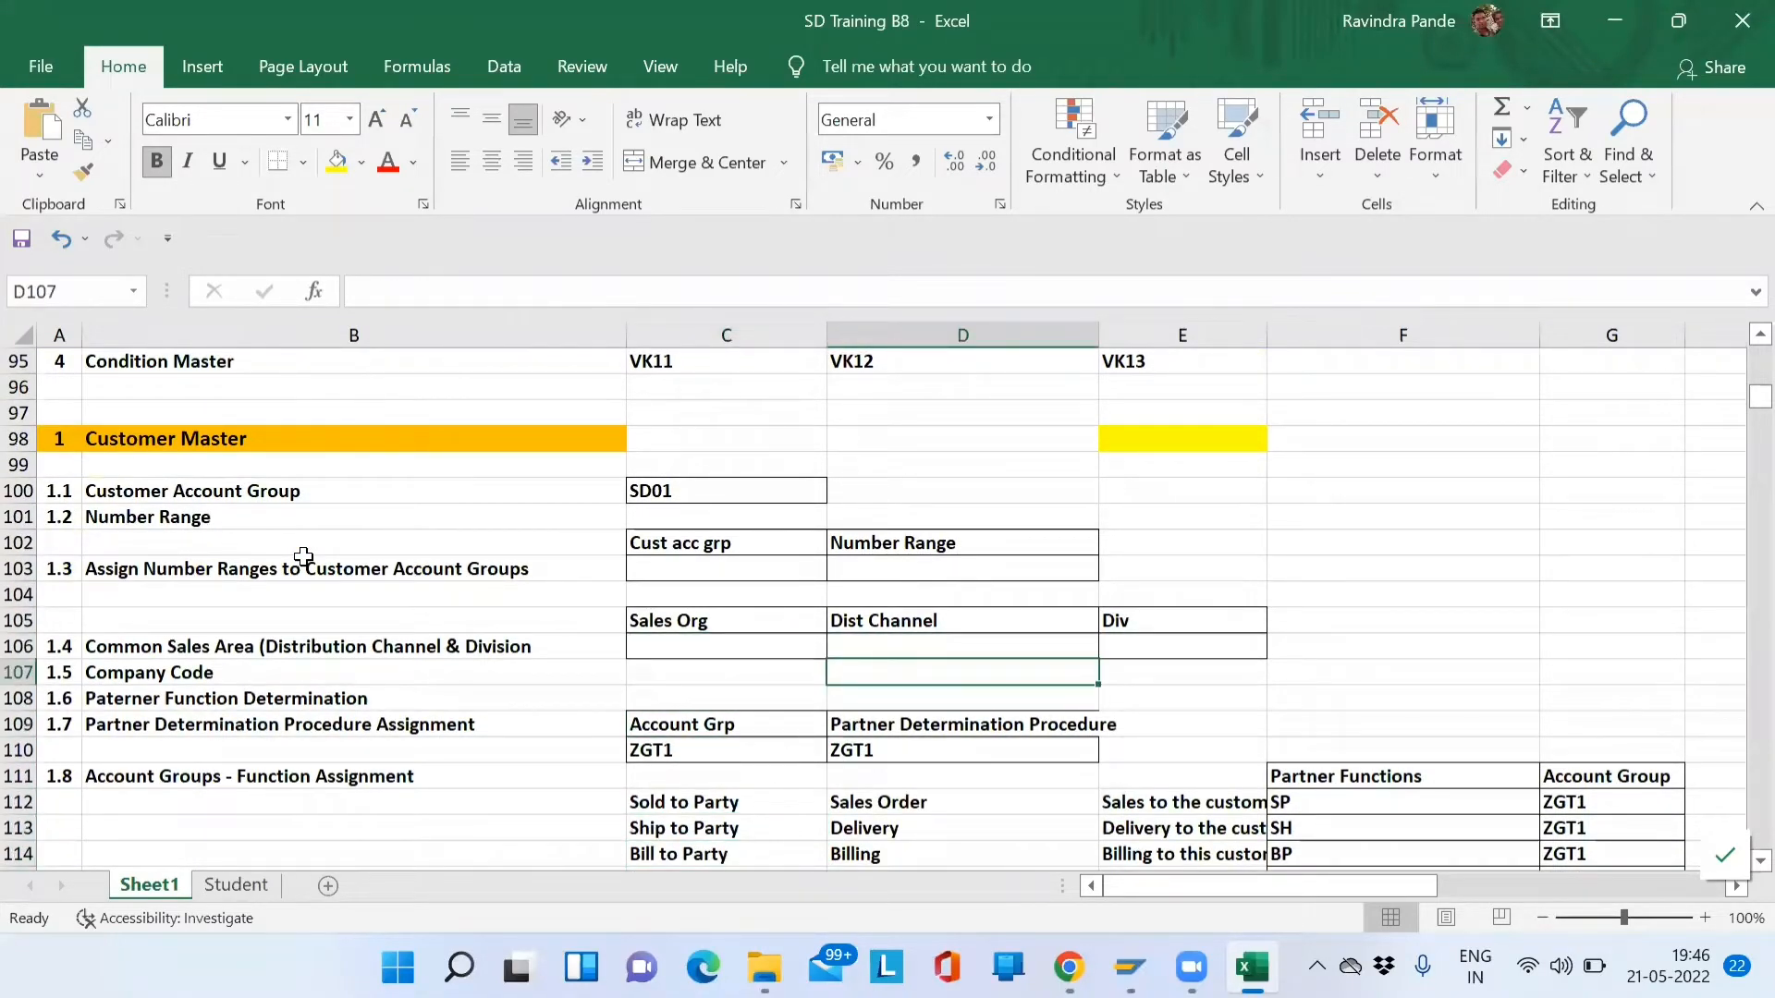
key(Down)
key(Down)
key(Down)
key(Down)
key(Down)
key(Down)
key(Down)
key(Down)
key(Down)
key(Down)
key(Down)
key(Down)
key(Down)
key(Down)
key(Down)
key(Down)
key(Down)
key(Down)
key(Down)
key(Down)
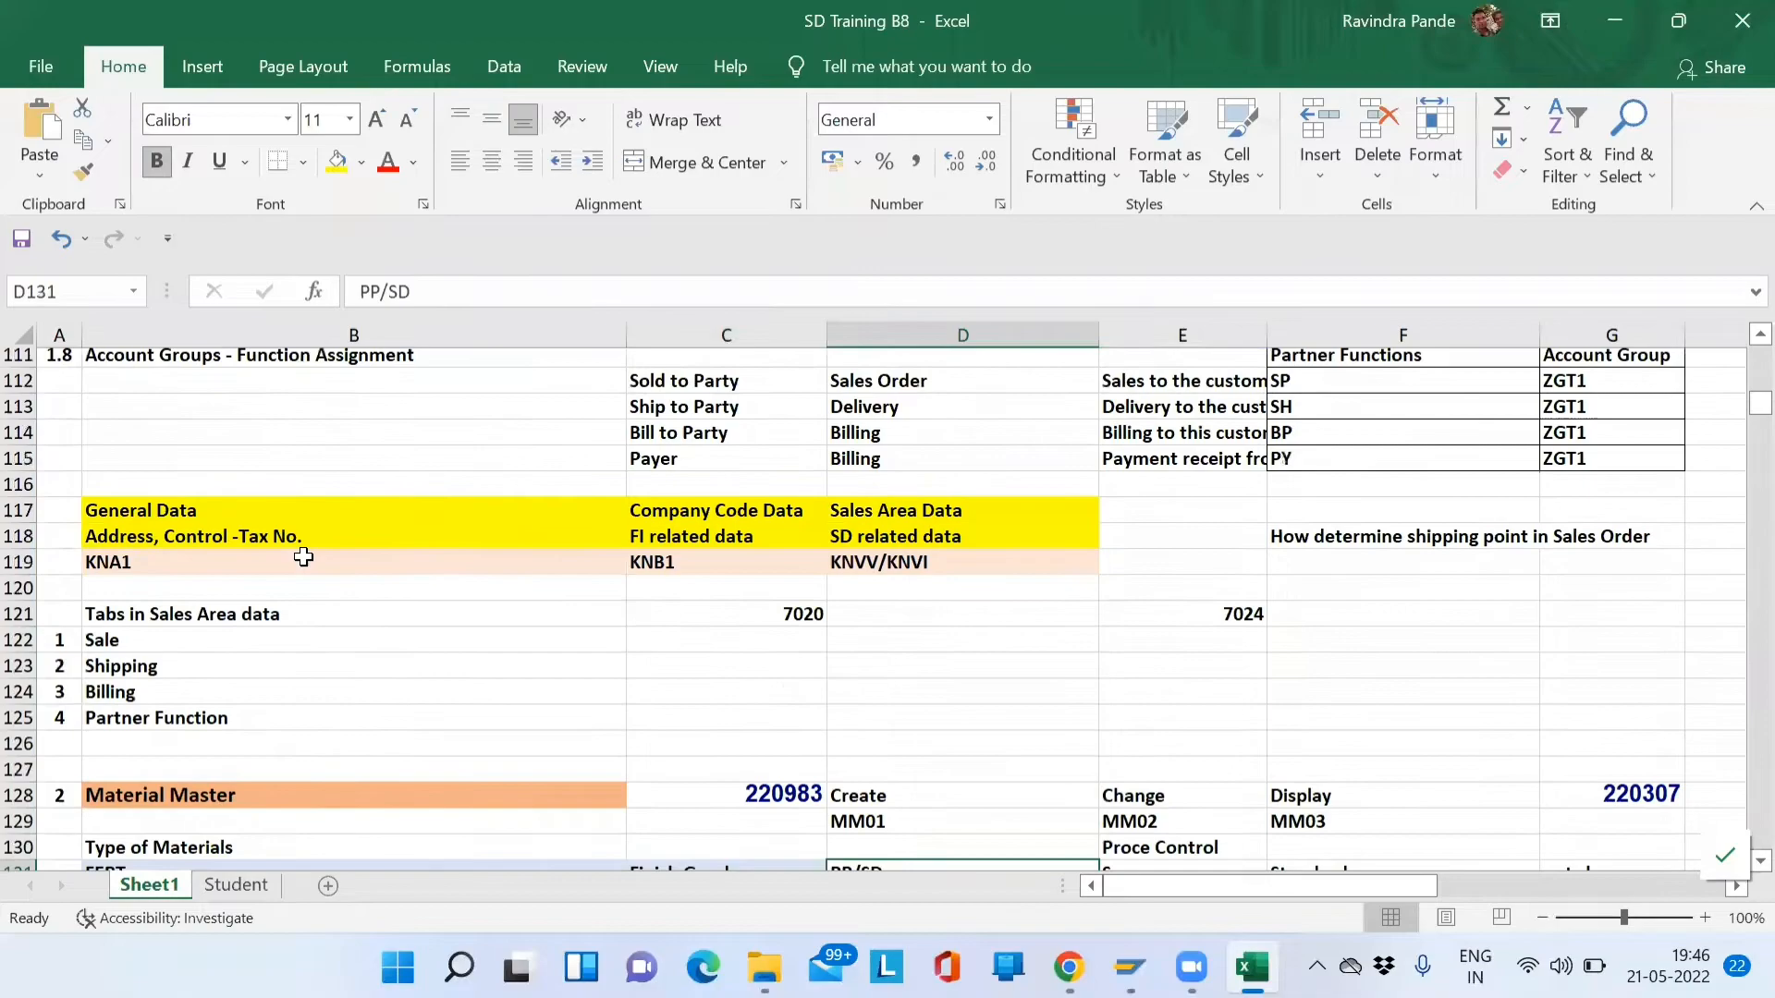
key(Up)
key(Up)
key(Up)
key(Up)
key(Up)
key(Up)
key(Up)
key(Up)
key(Right)
key(Right)
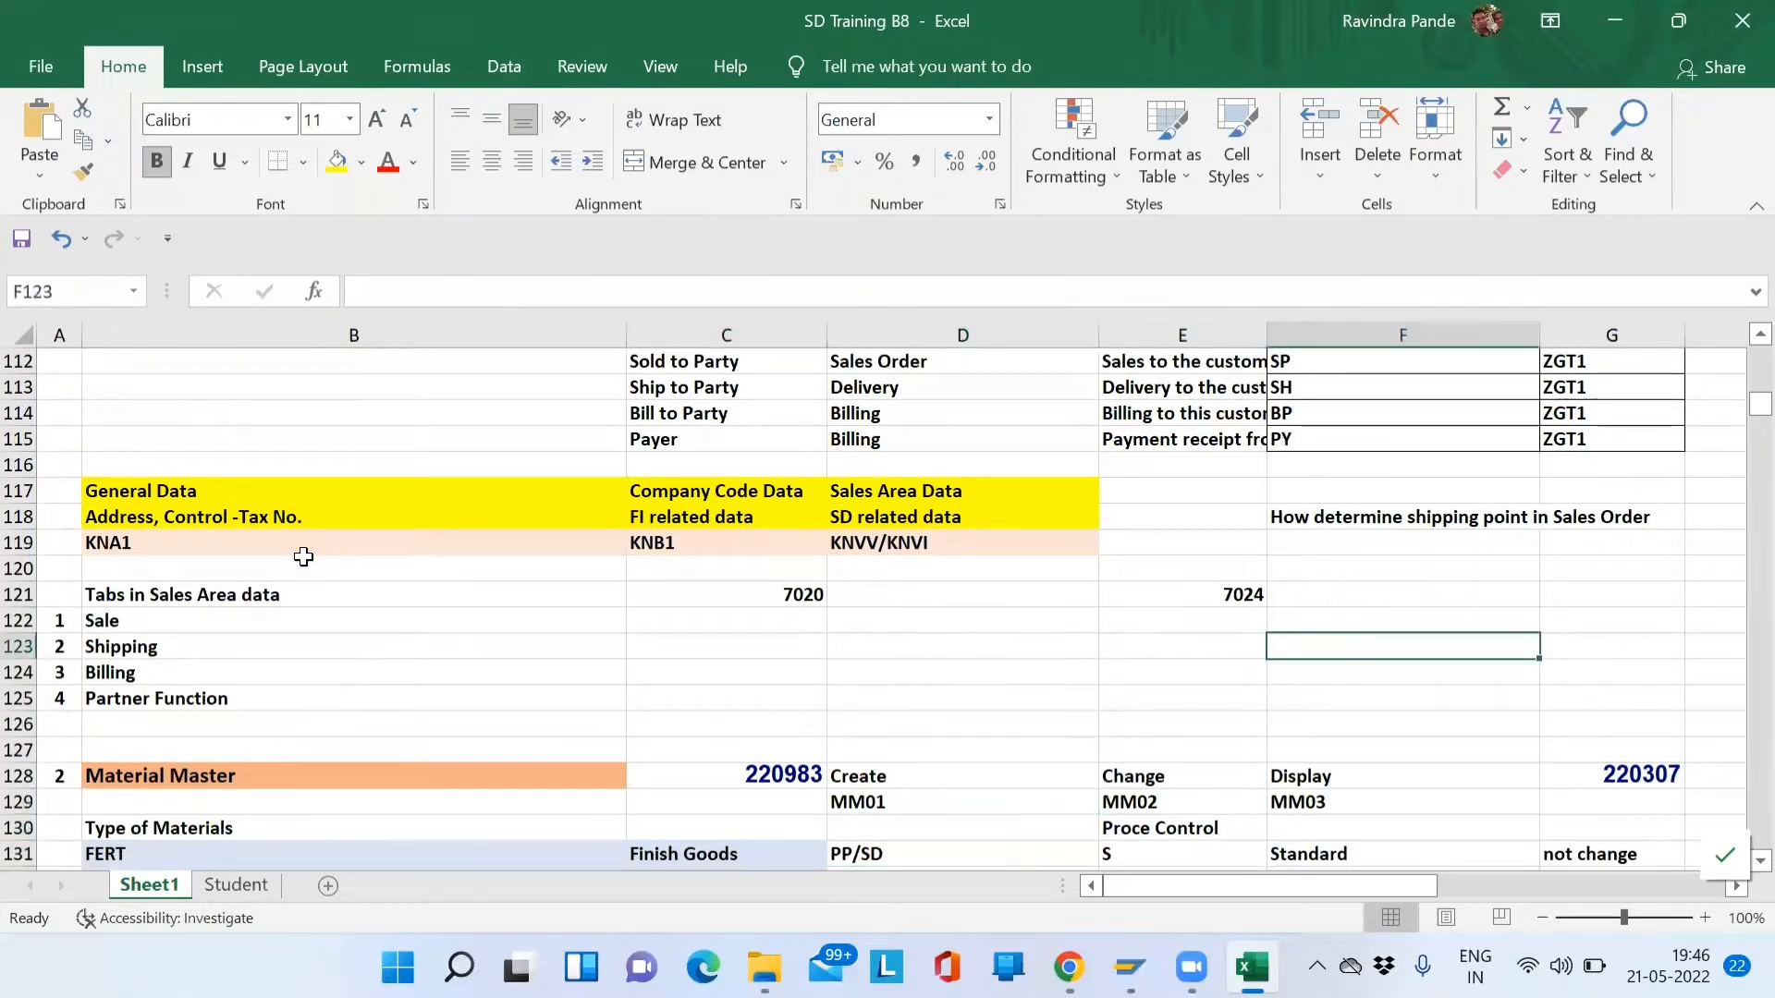
key(Right)
key(Up)
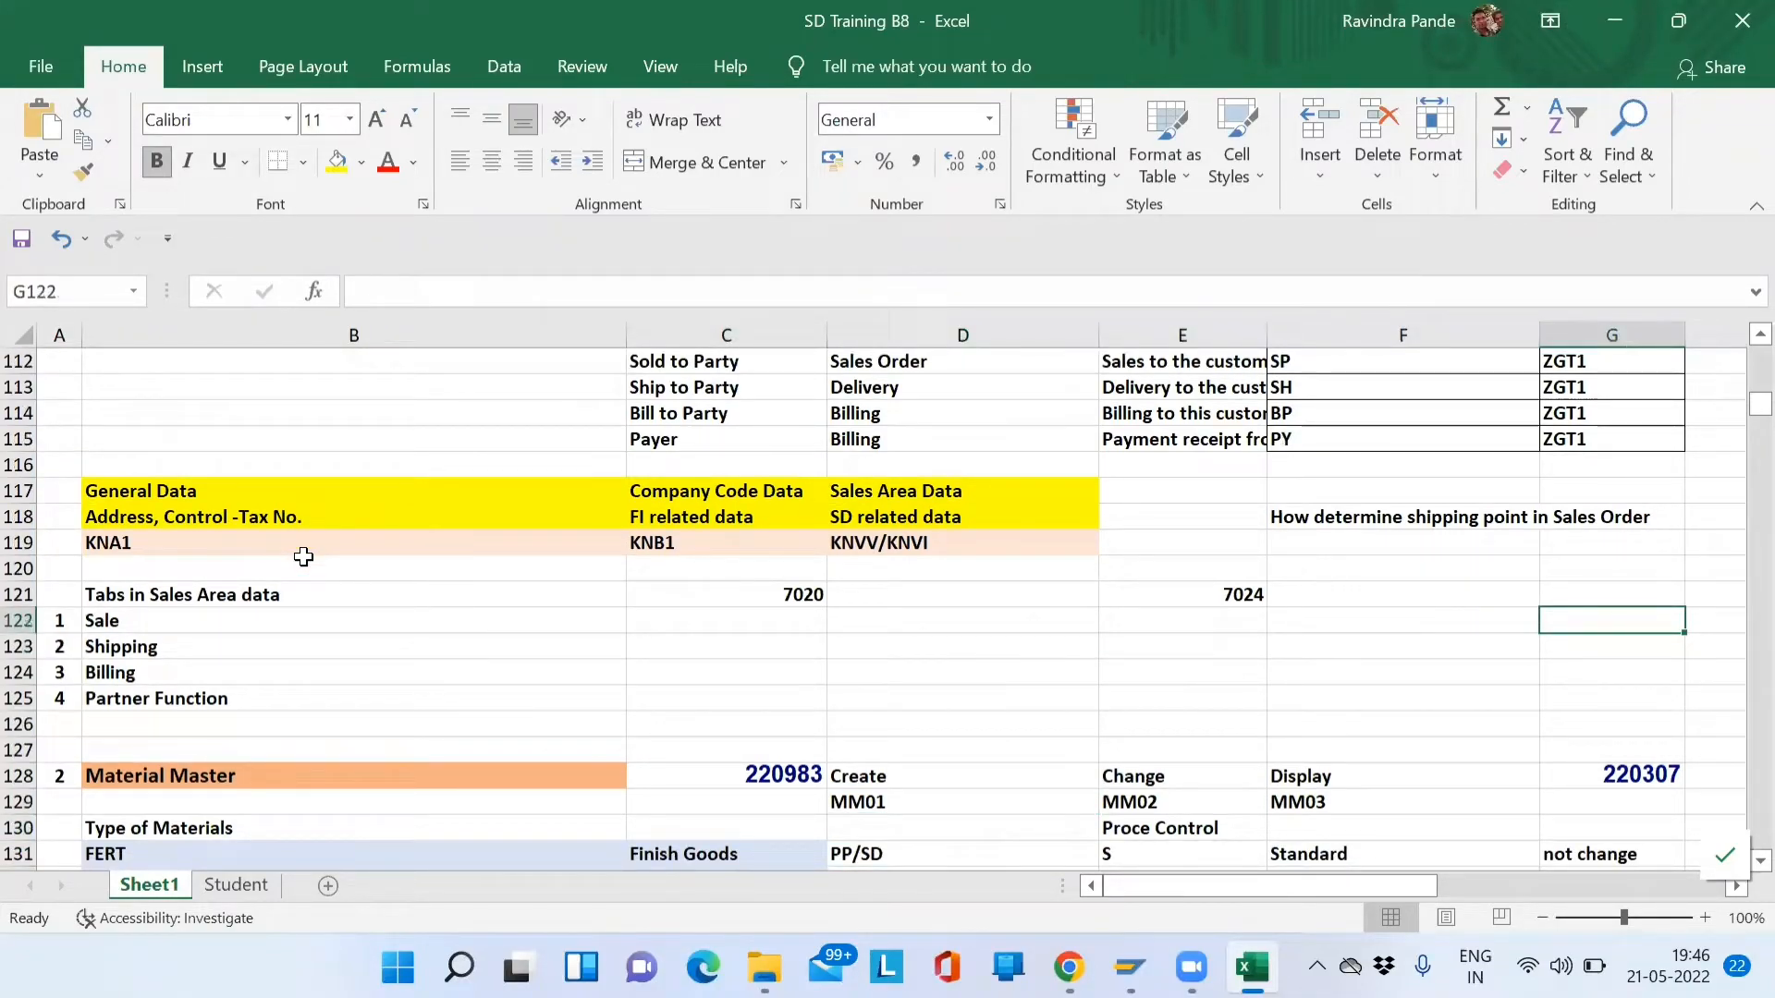
text(Delivering Plant in S)
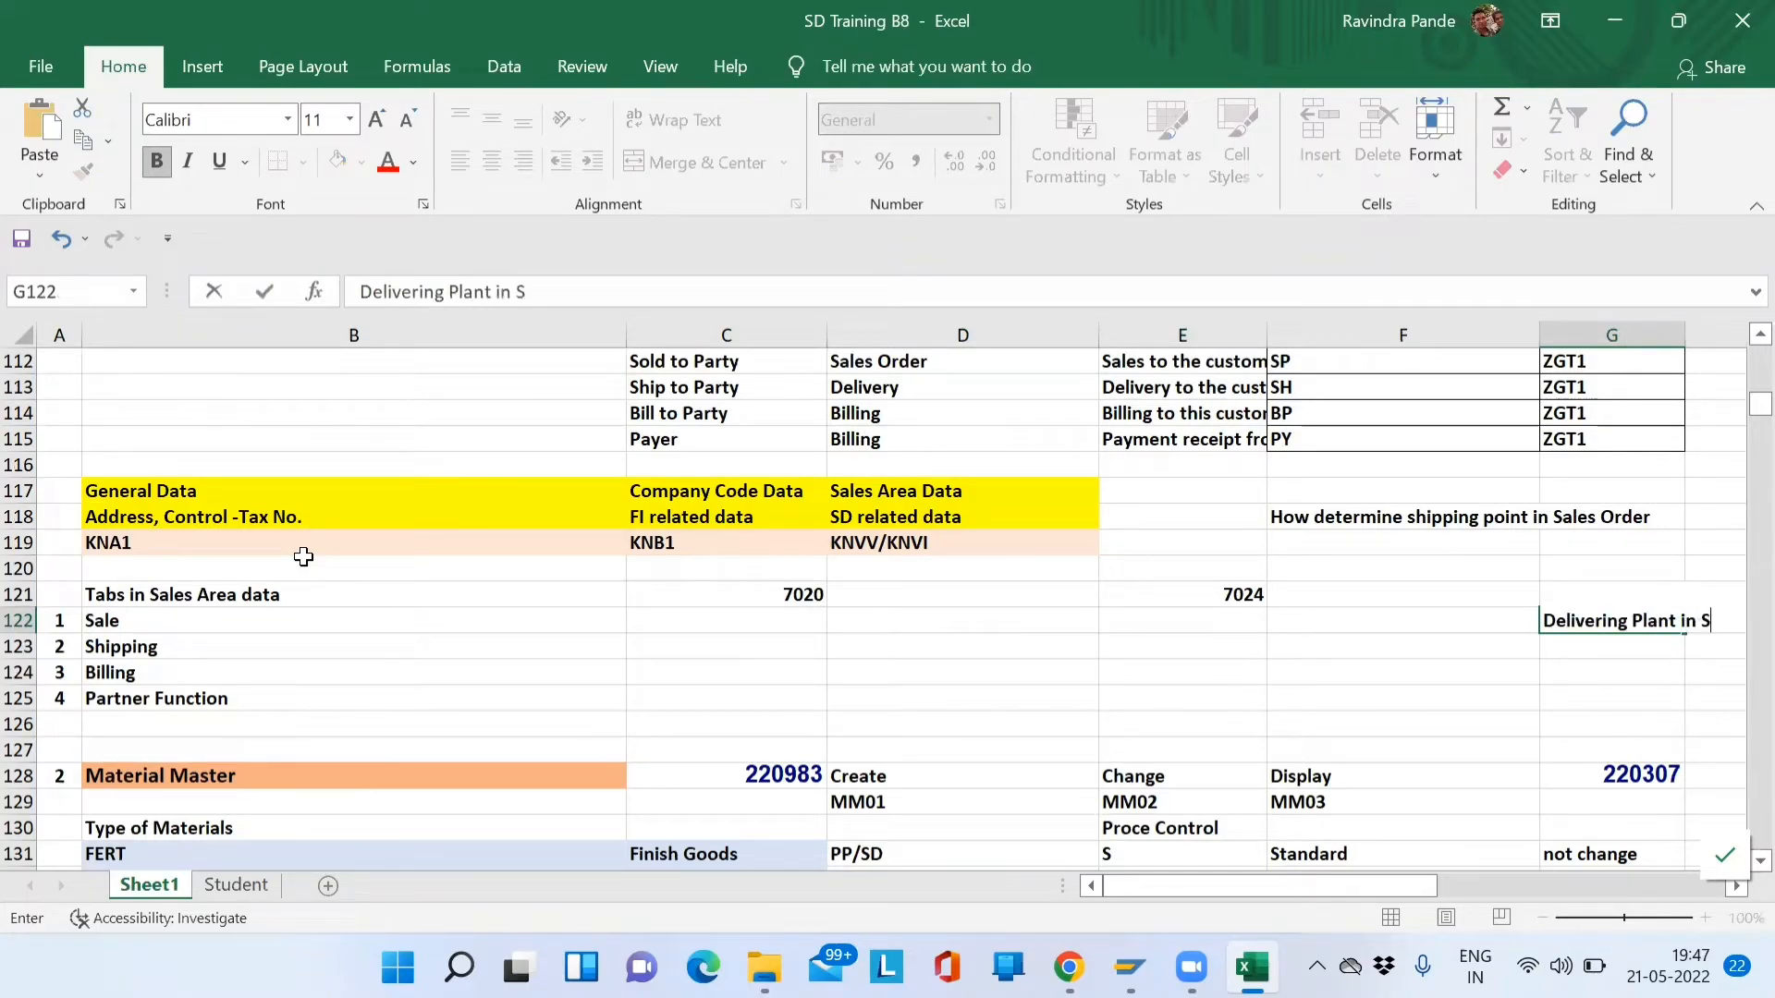
text(ales Order)
key(Return)
Enter number 1 in F123 and "Customer-Material Info Recort" in G123 below the Delivering Plant heading
key(Left)
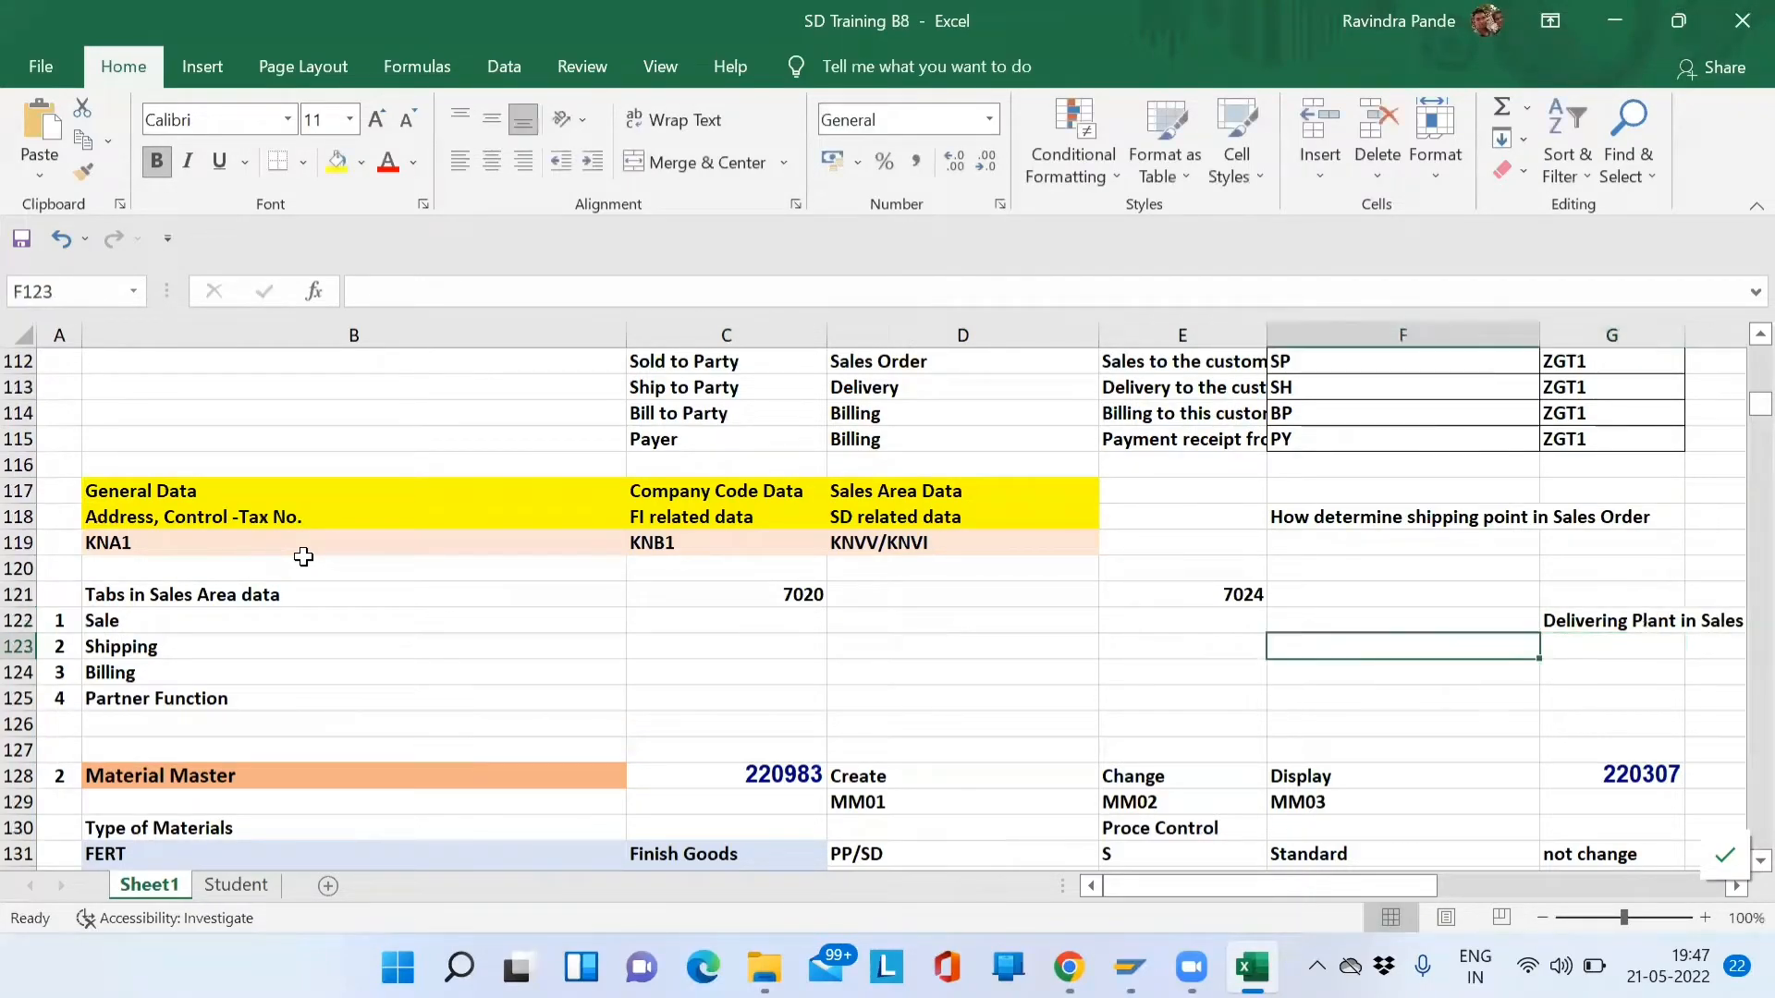
text(1)
key(Tab)
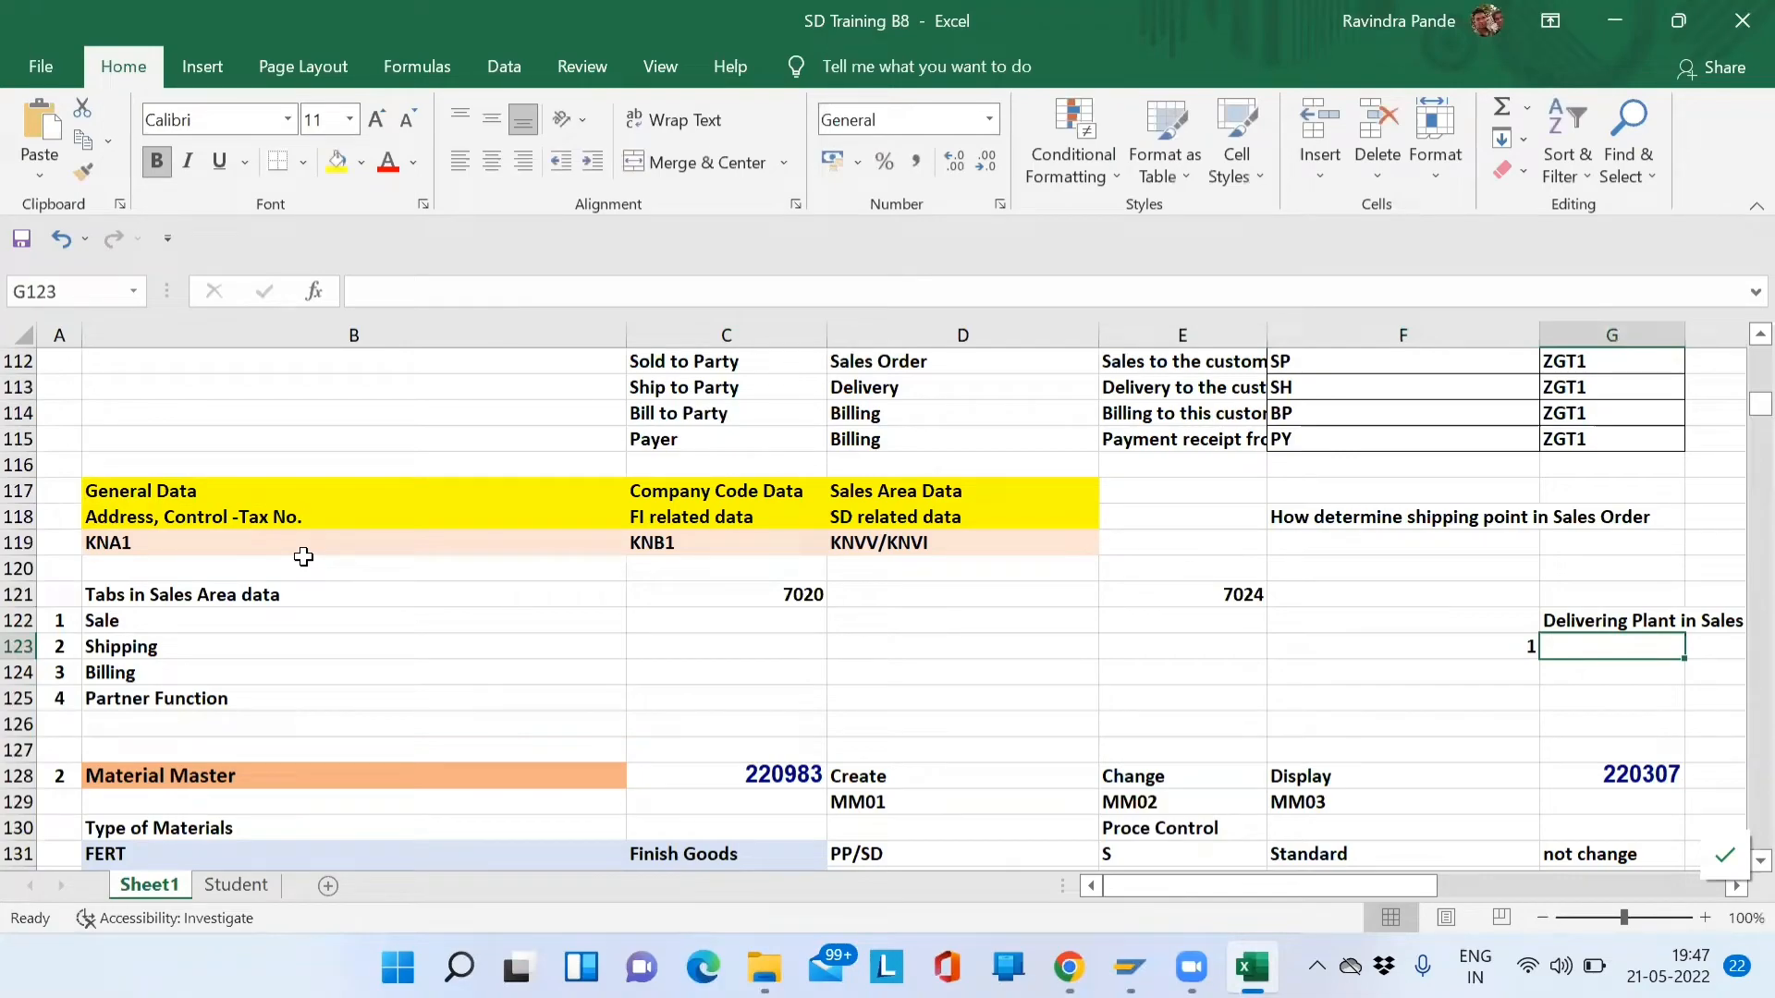
text(C)
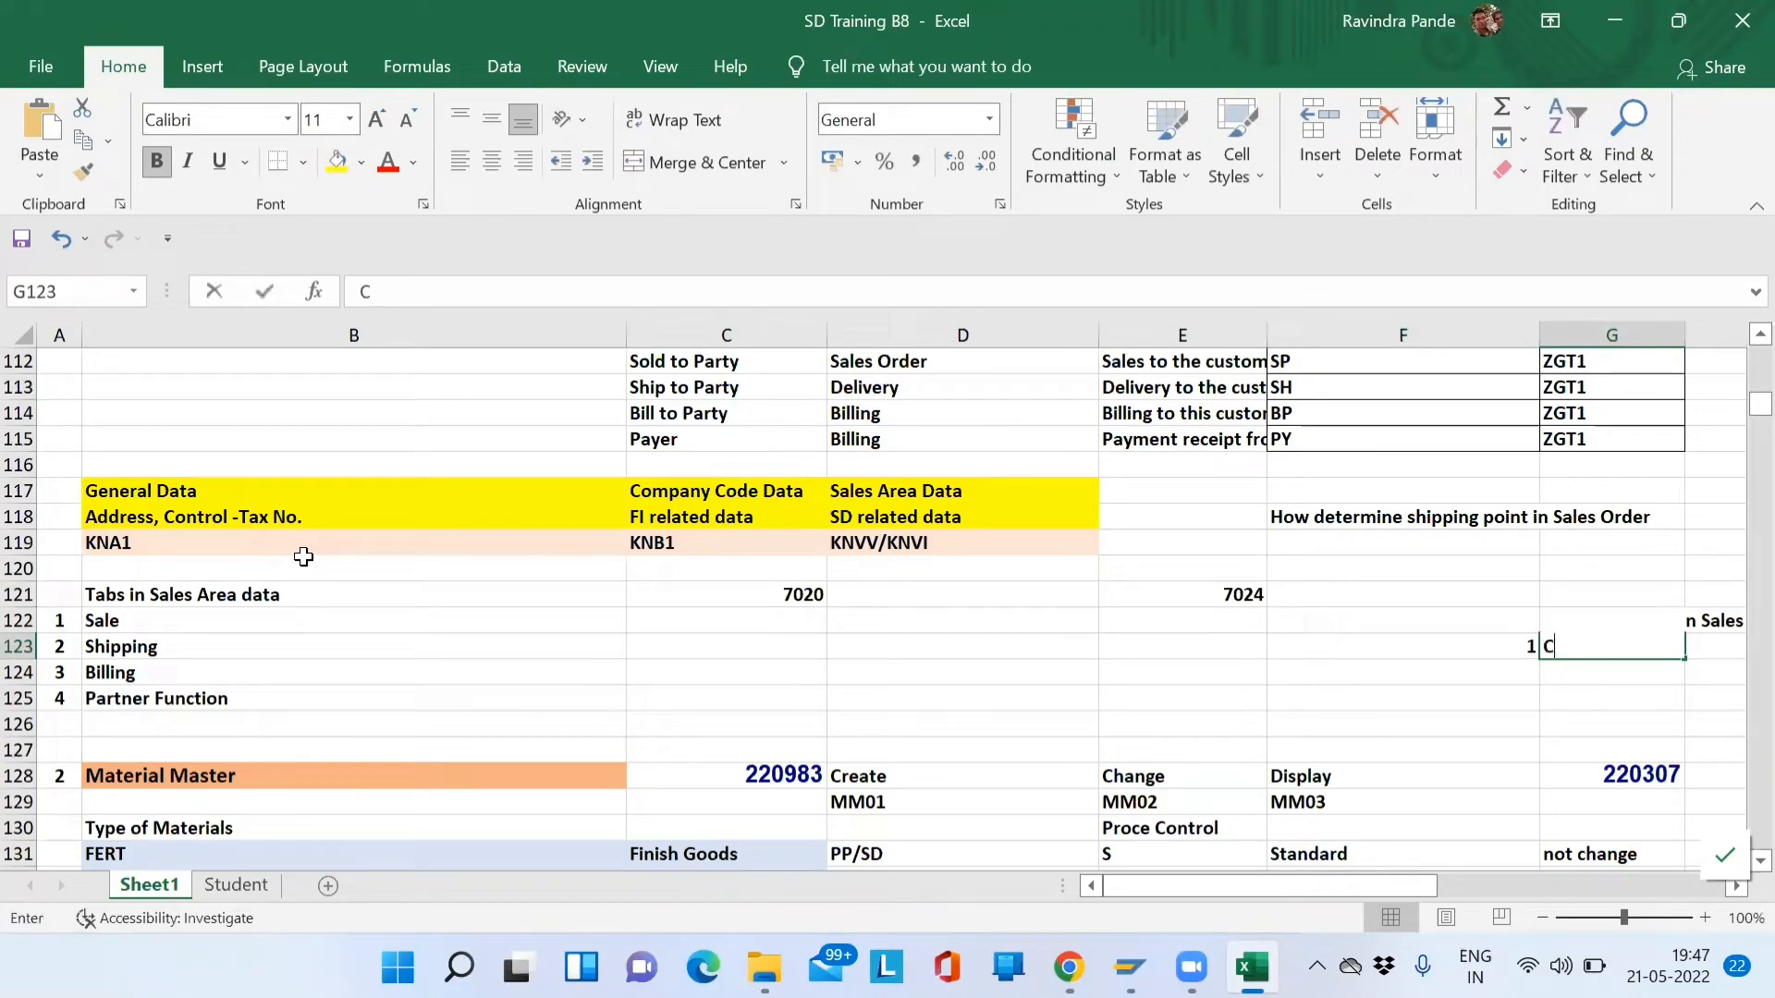
text(ustomer)
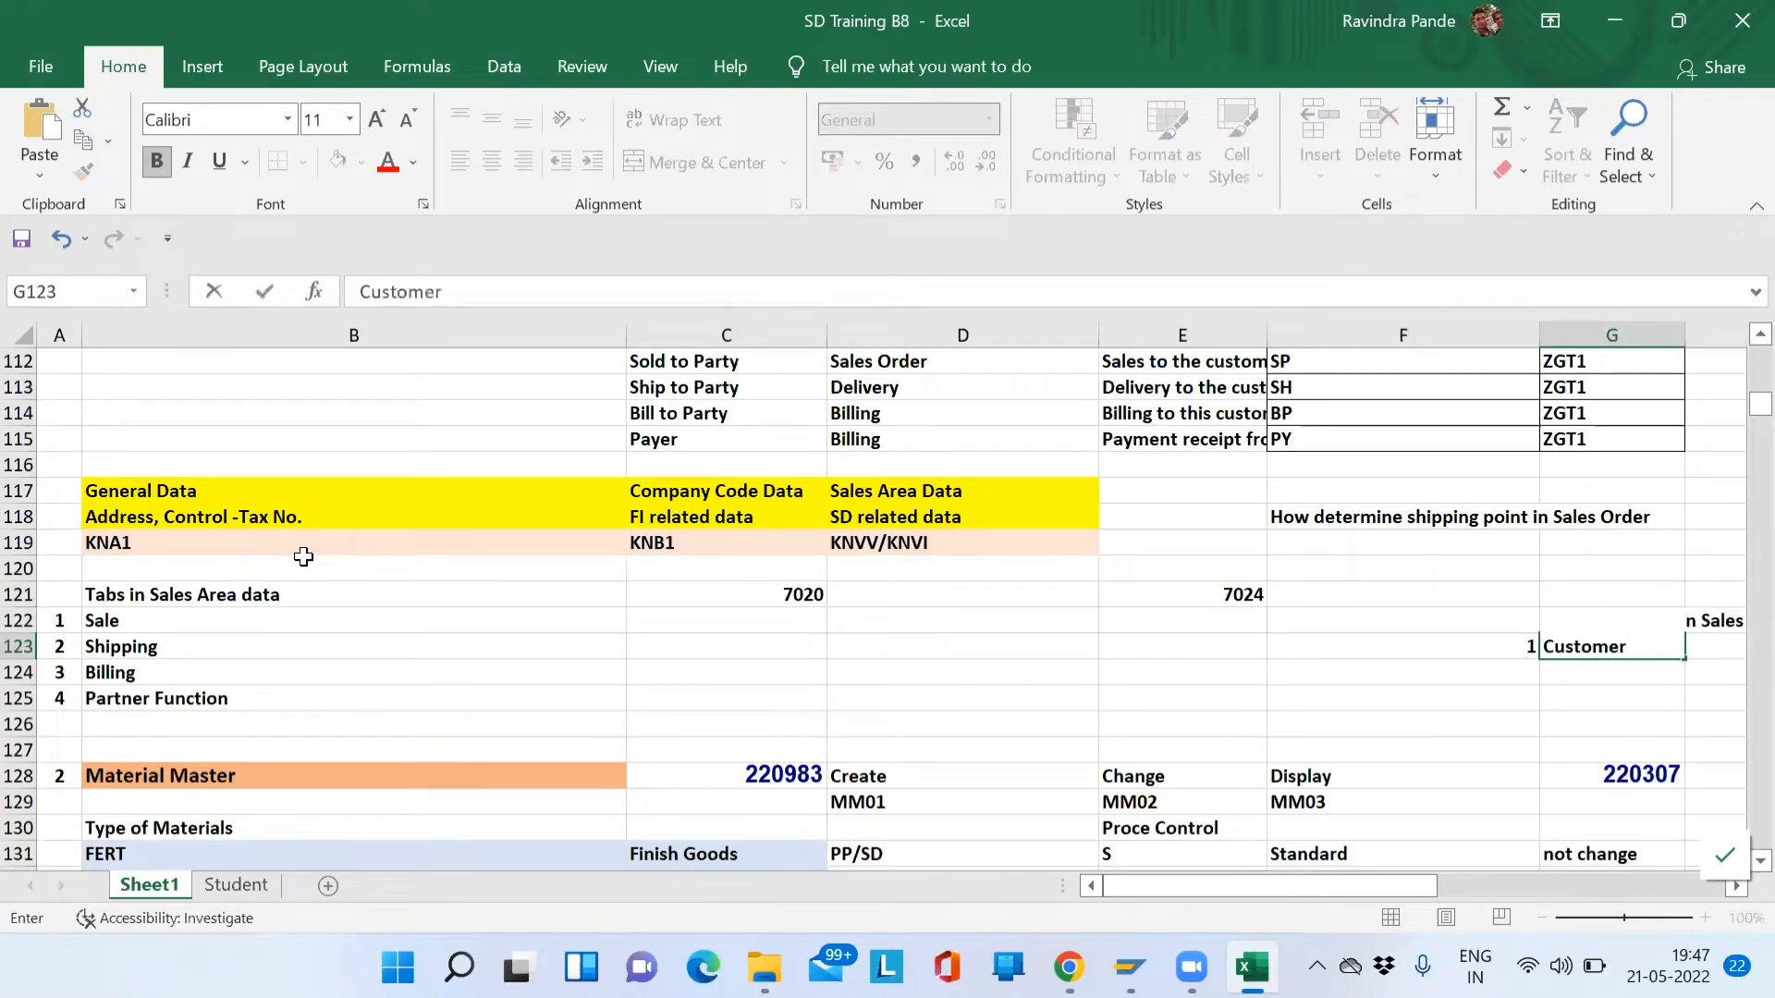
text(-Mater)
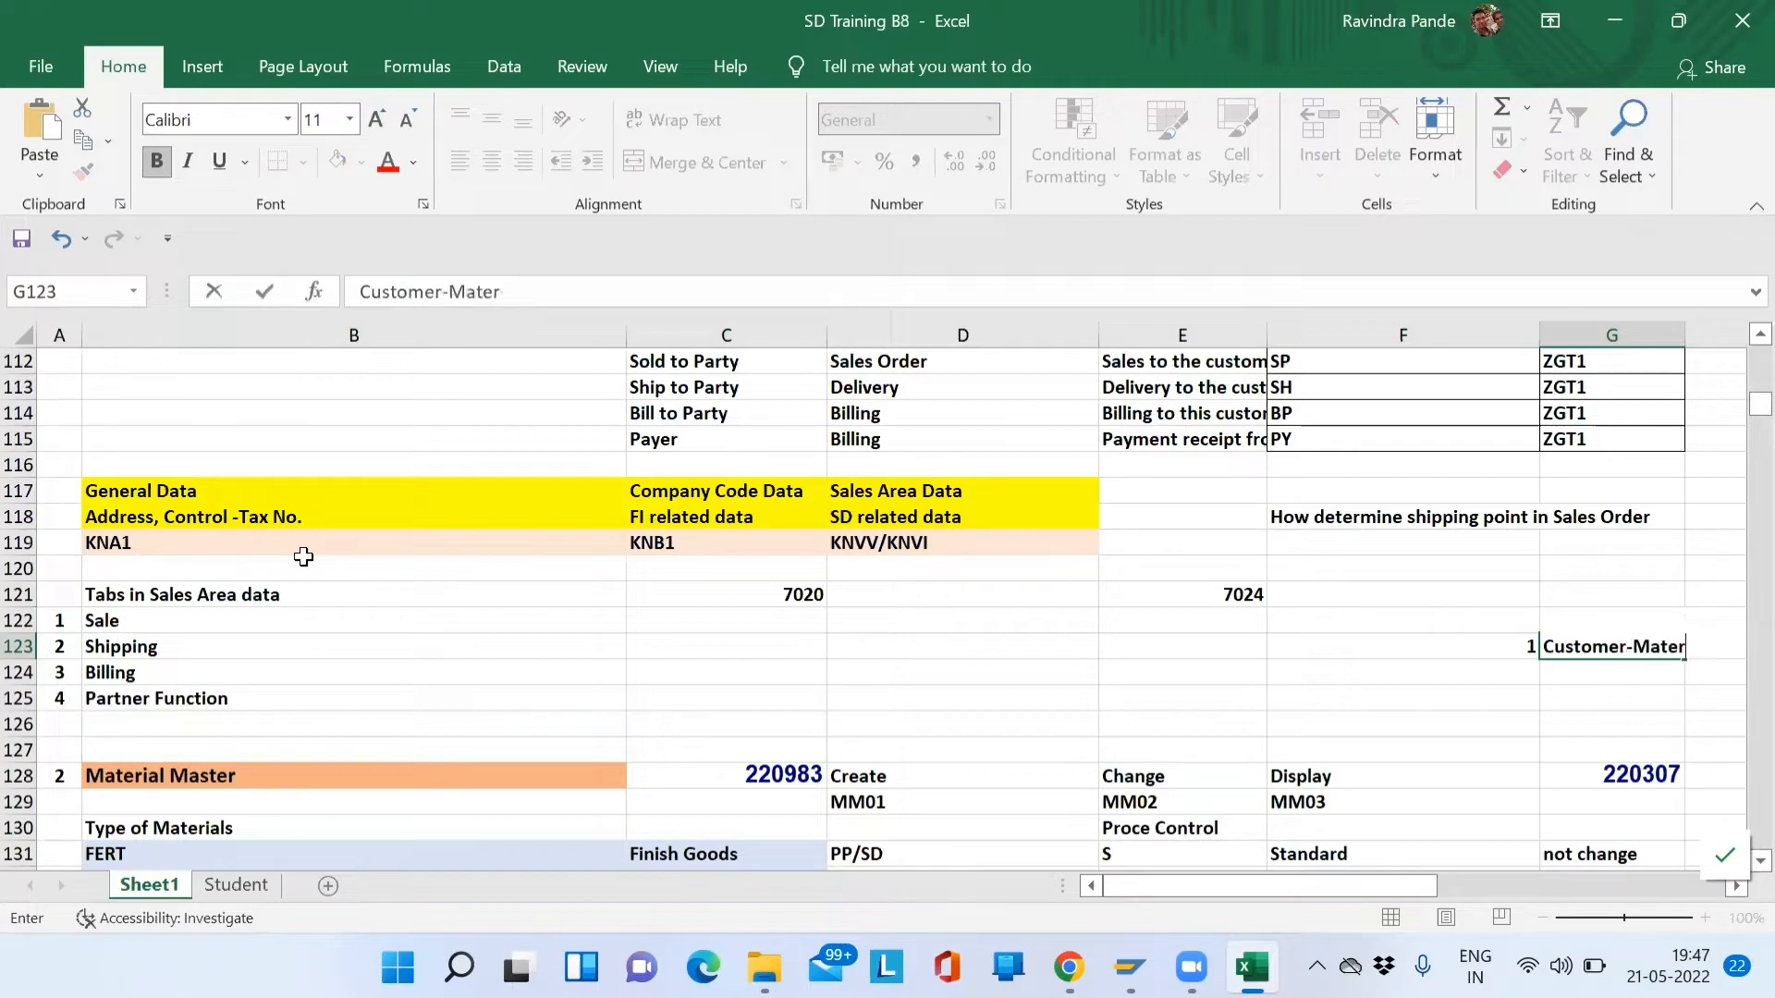
text(ial Info Rec)
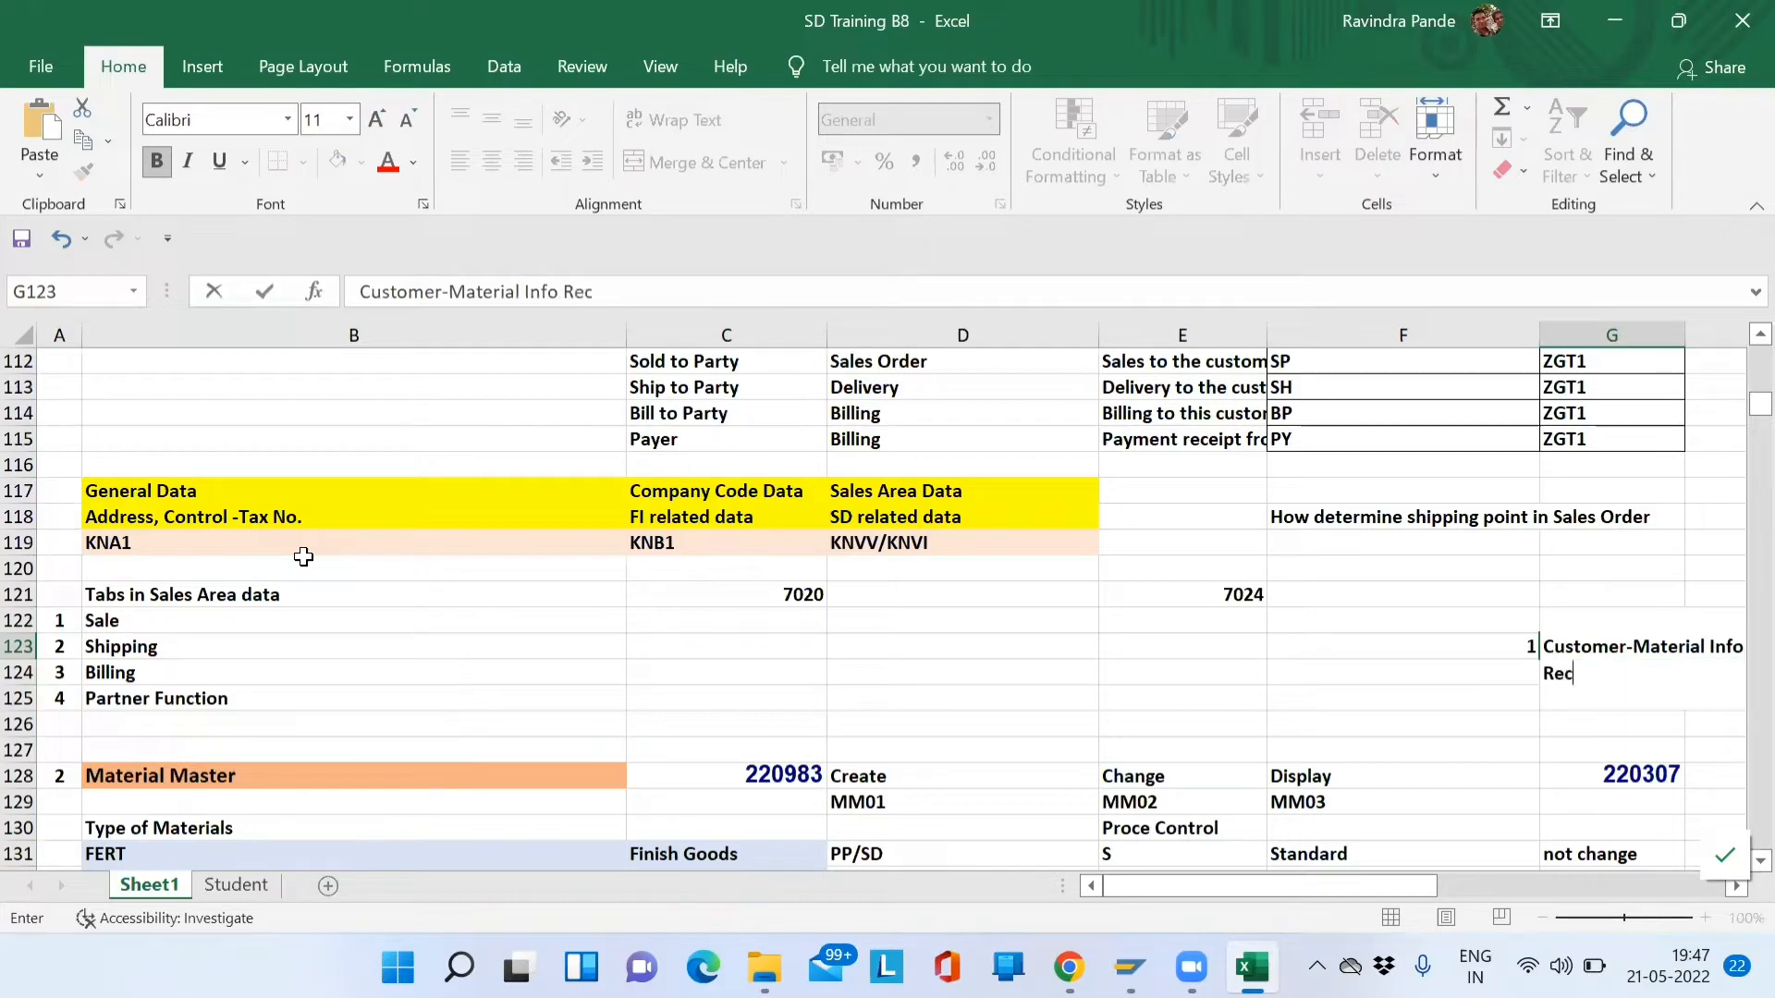
text(ord)
key(Return)
Enter number 2 in F124 with "Customer Master" beside it in G124
key(Left)
text(2)
key(Right)
text(Cus)
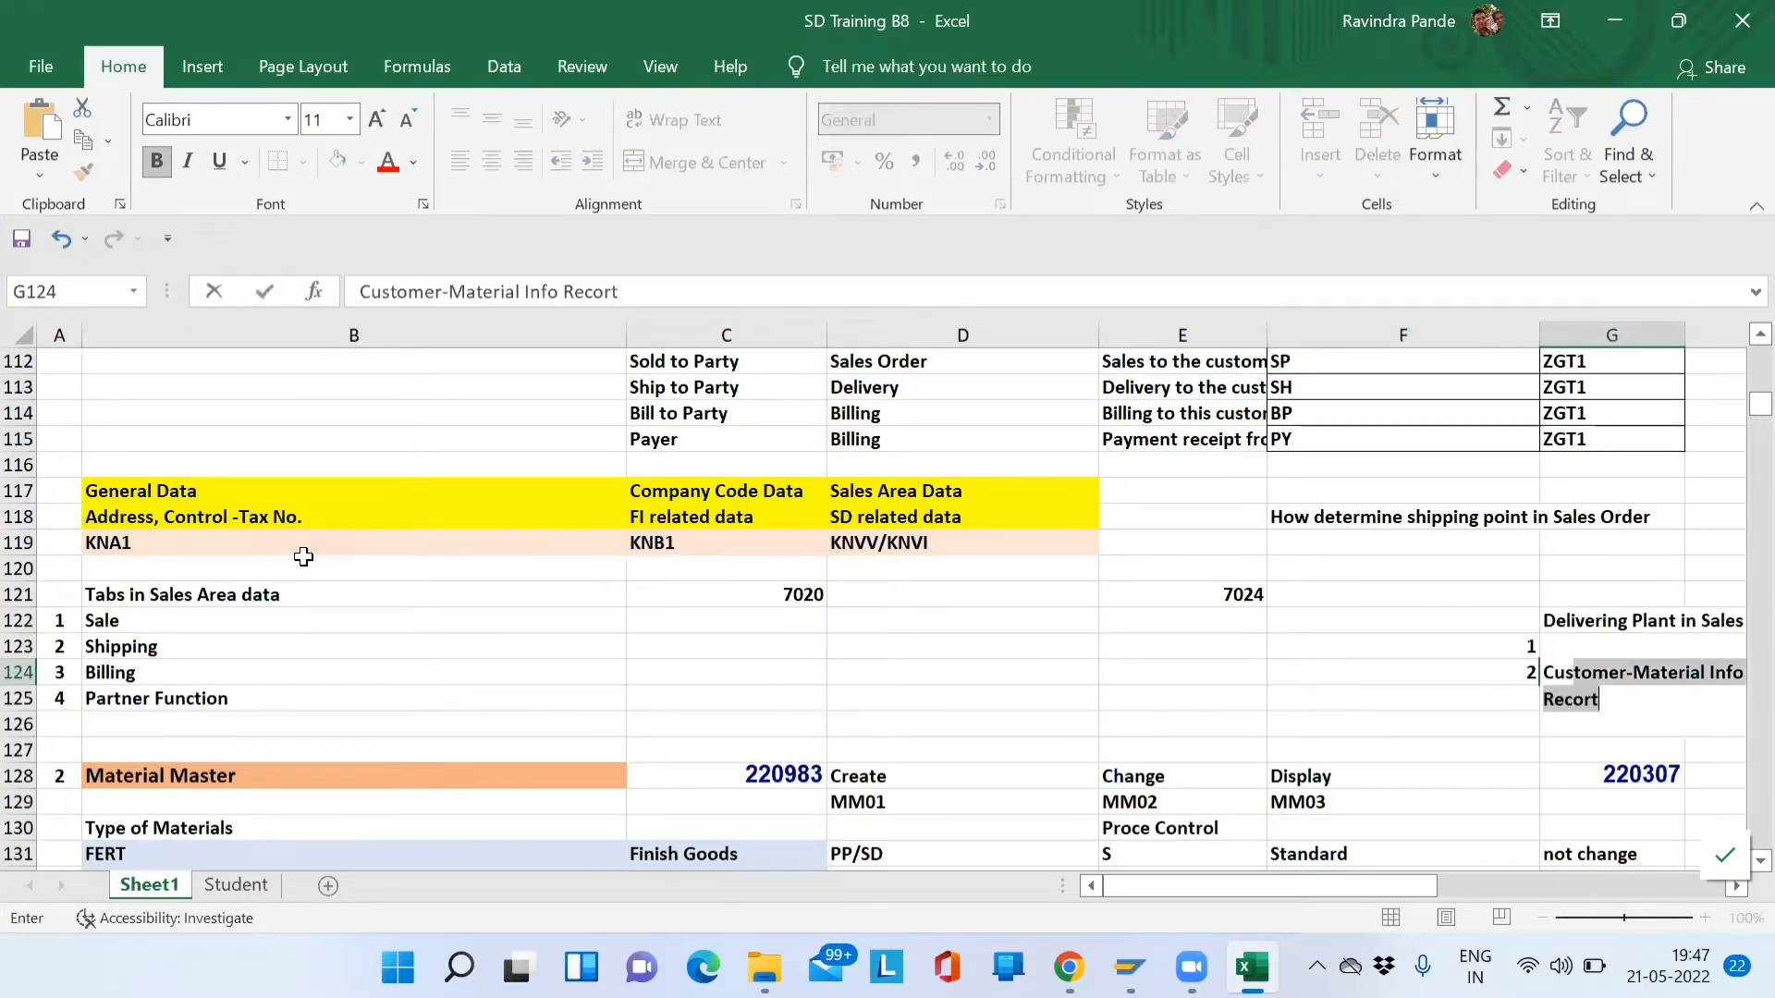
text(tomer Master)
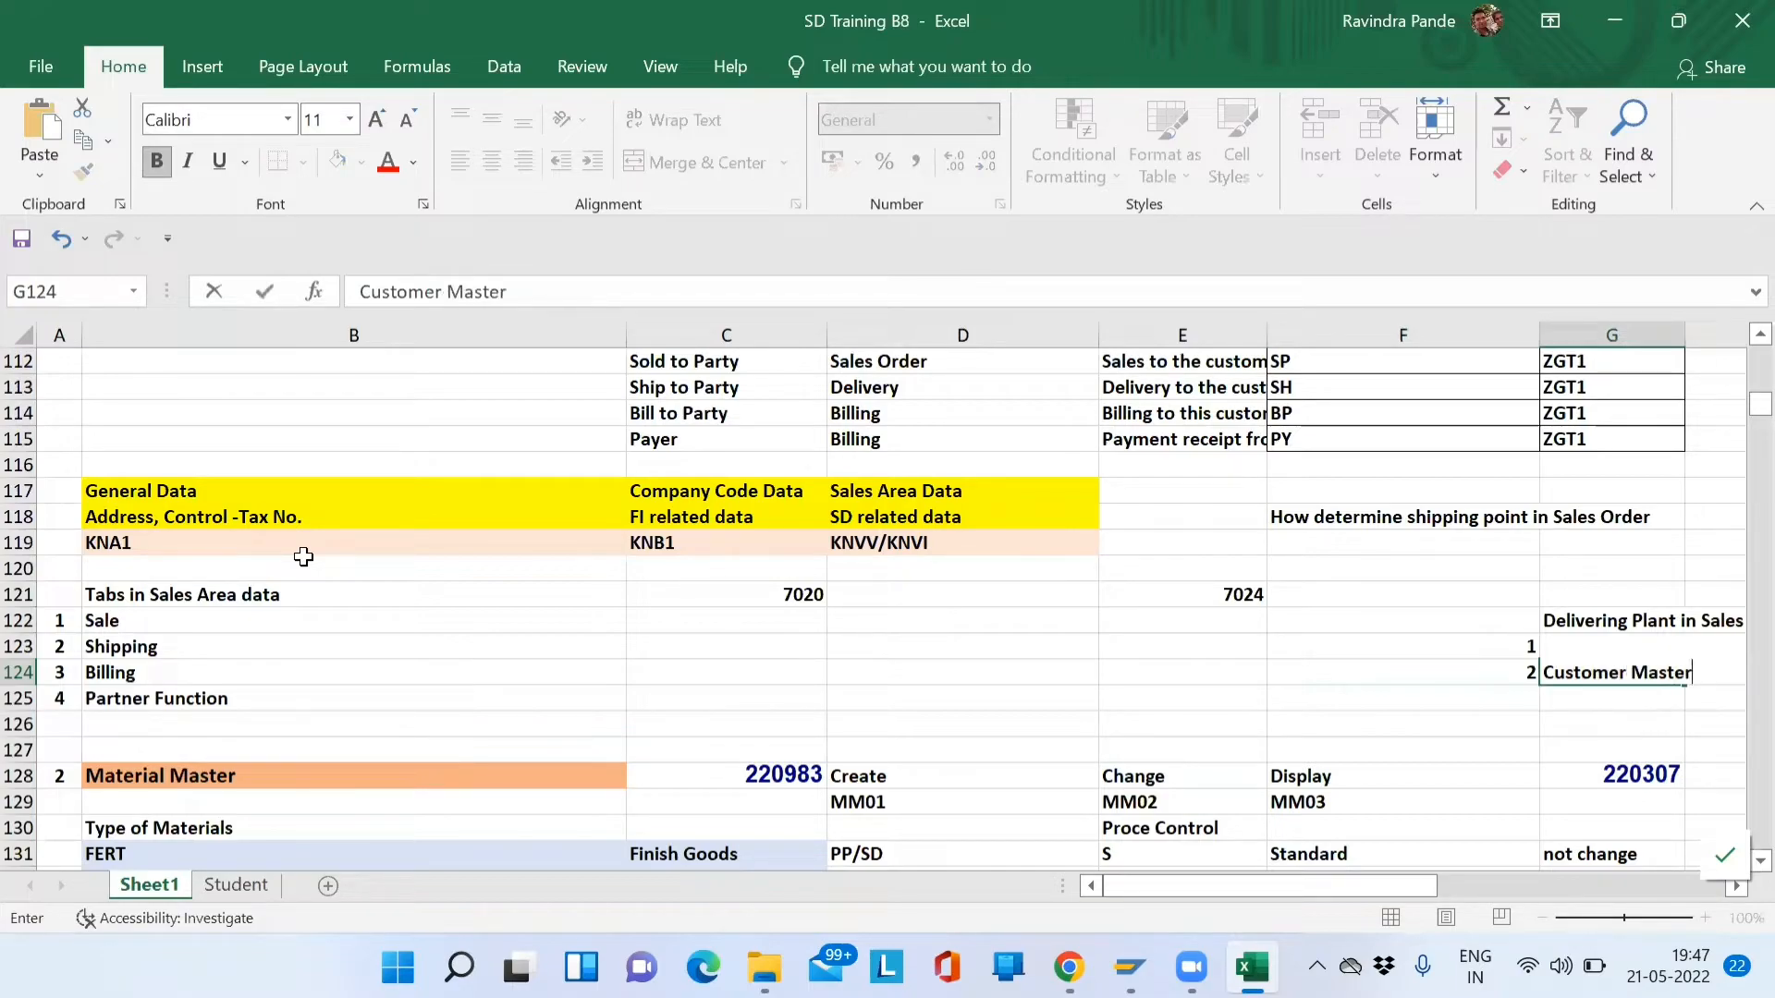
key(Return)
Enter number 3 in F125 with "Material Master" beside it in G125
key(Left)
text(3)
key(Right)
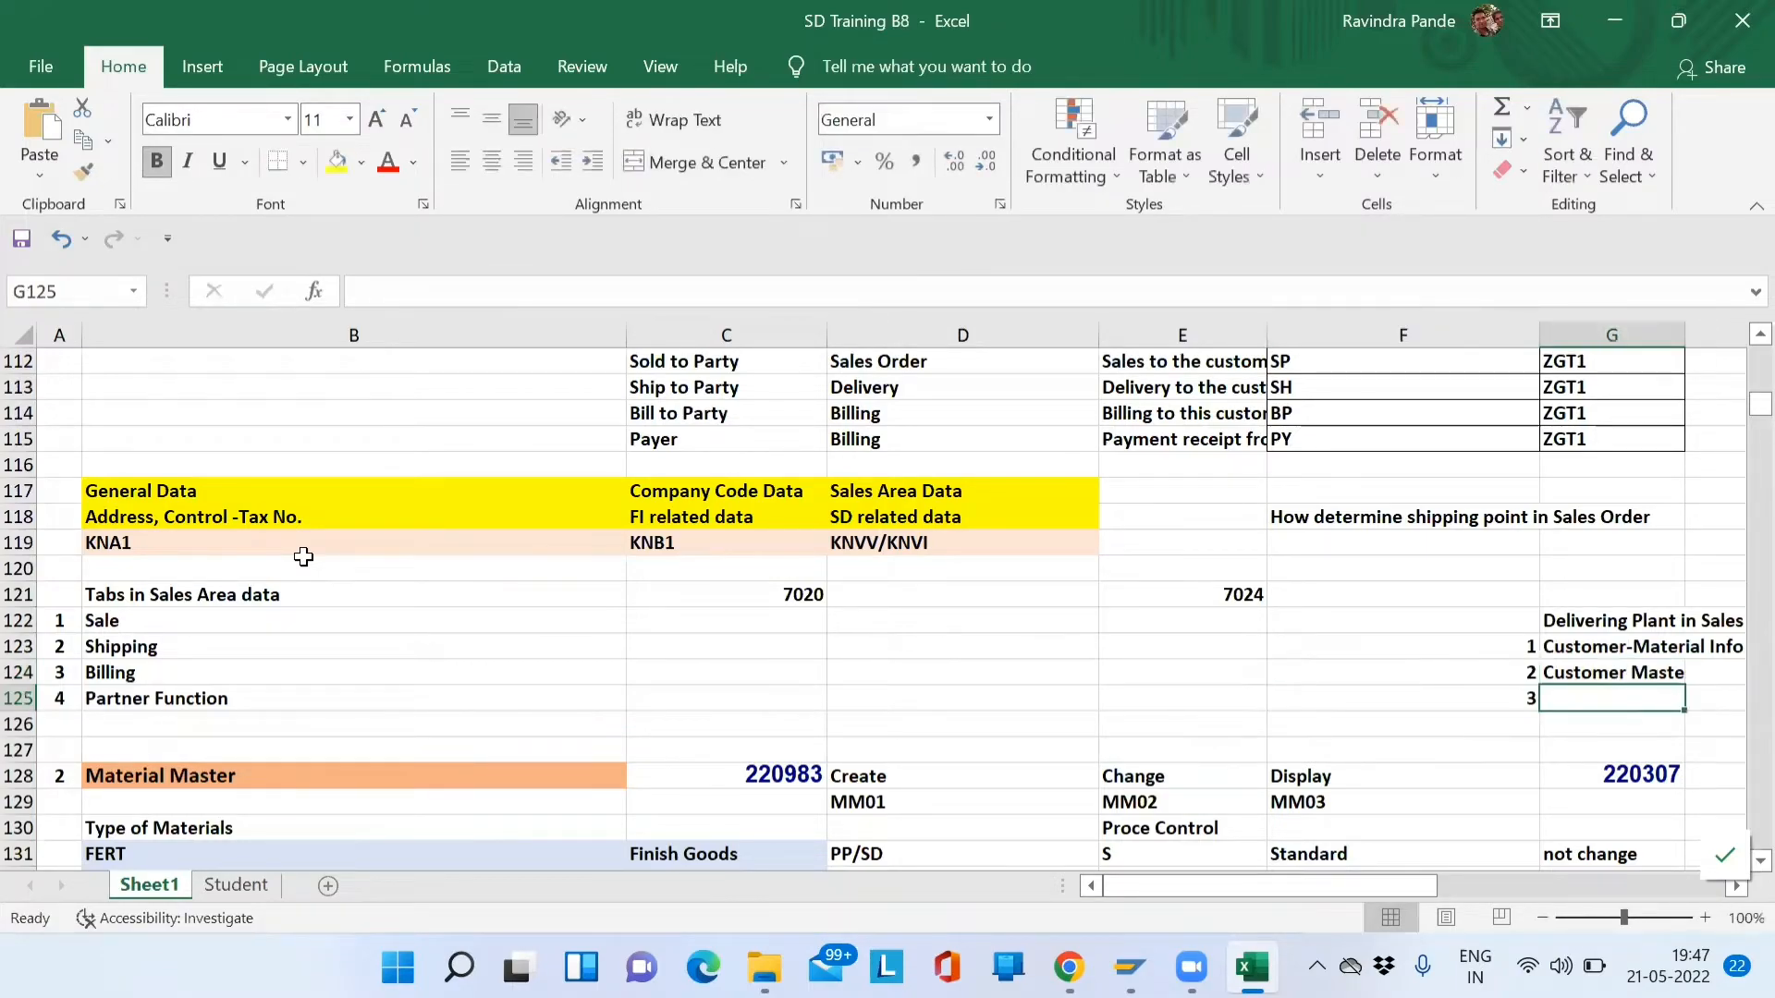
text(Material)
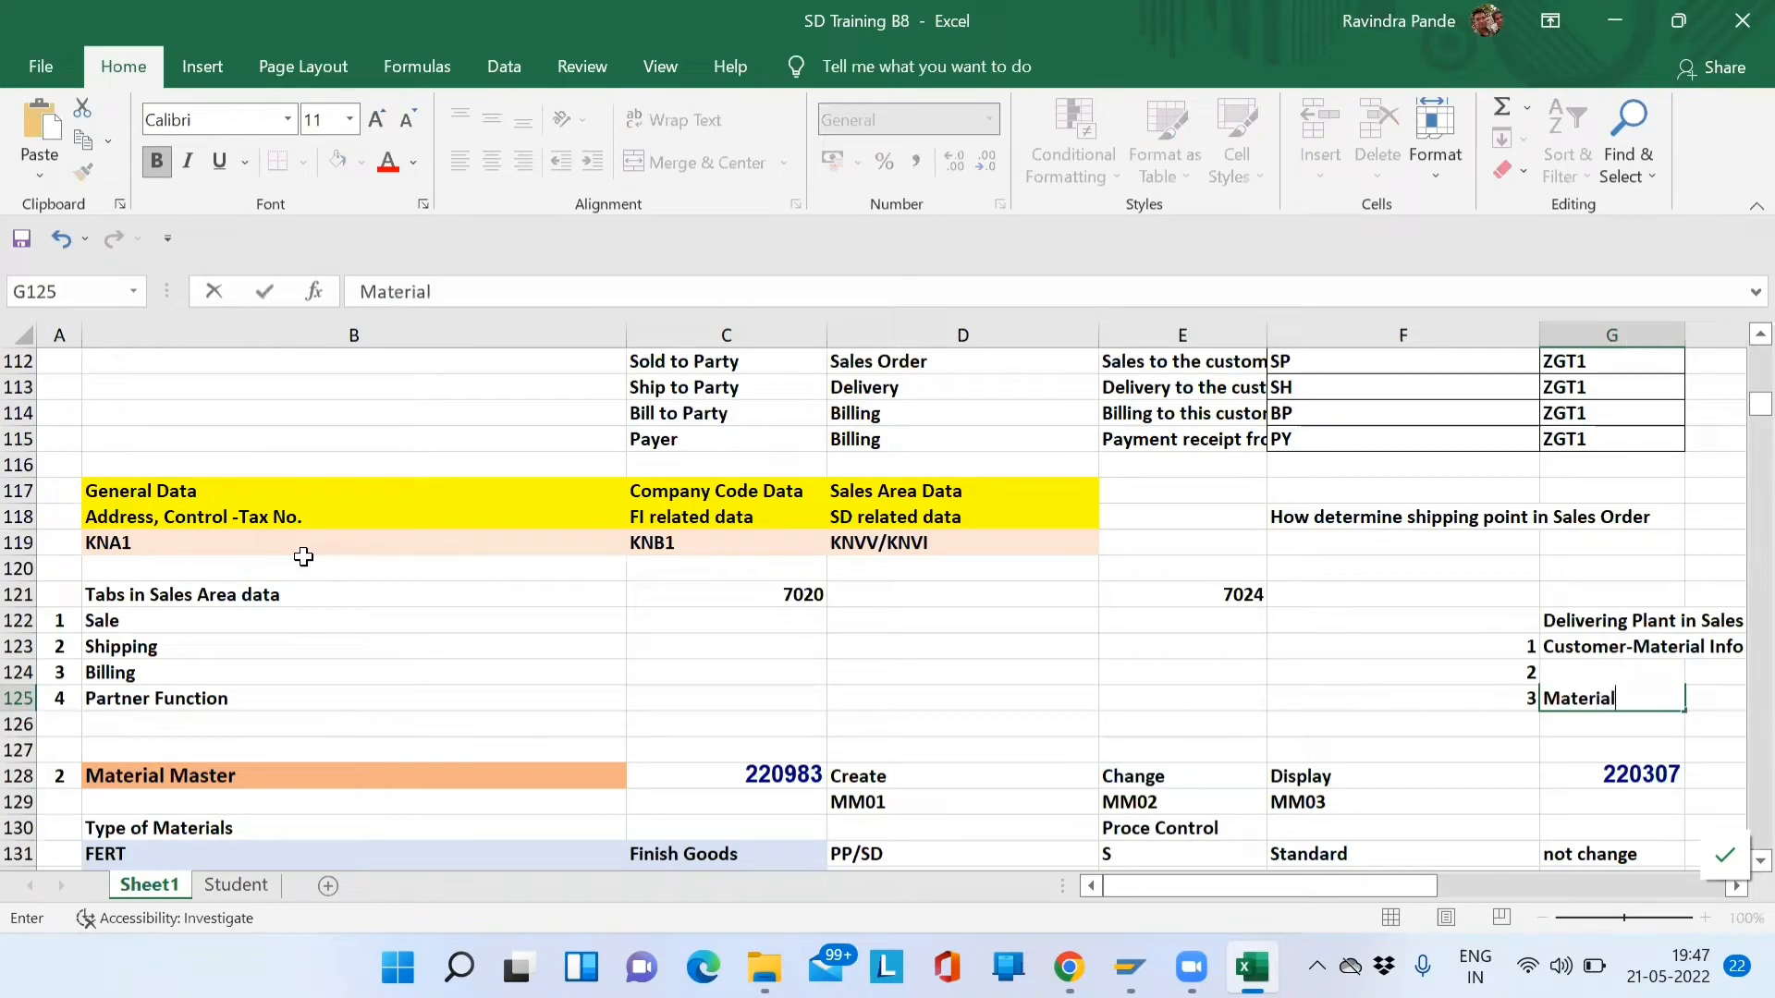
text( Master)
key(Return)
Review the numbered delivering plant list in F123:G125 and save the workbook
key(Up)
key(Left)
key(Up)
key(Up)
key(shift+Down)
key(shift+Down)
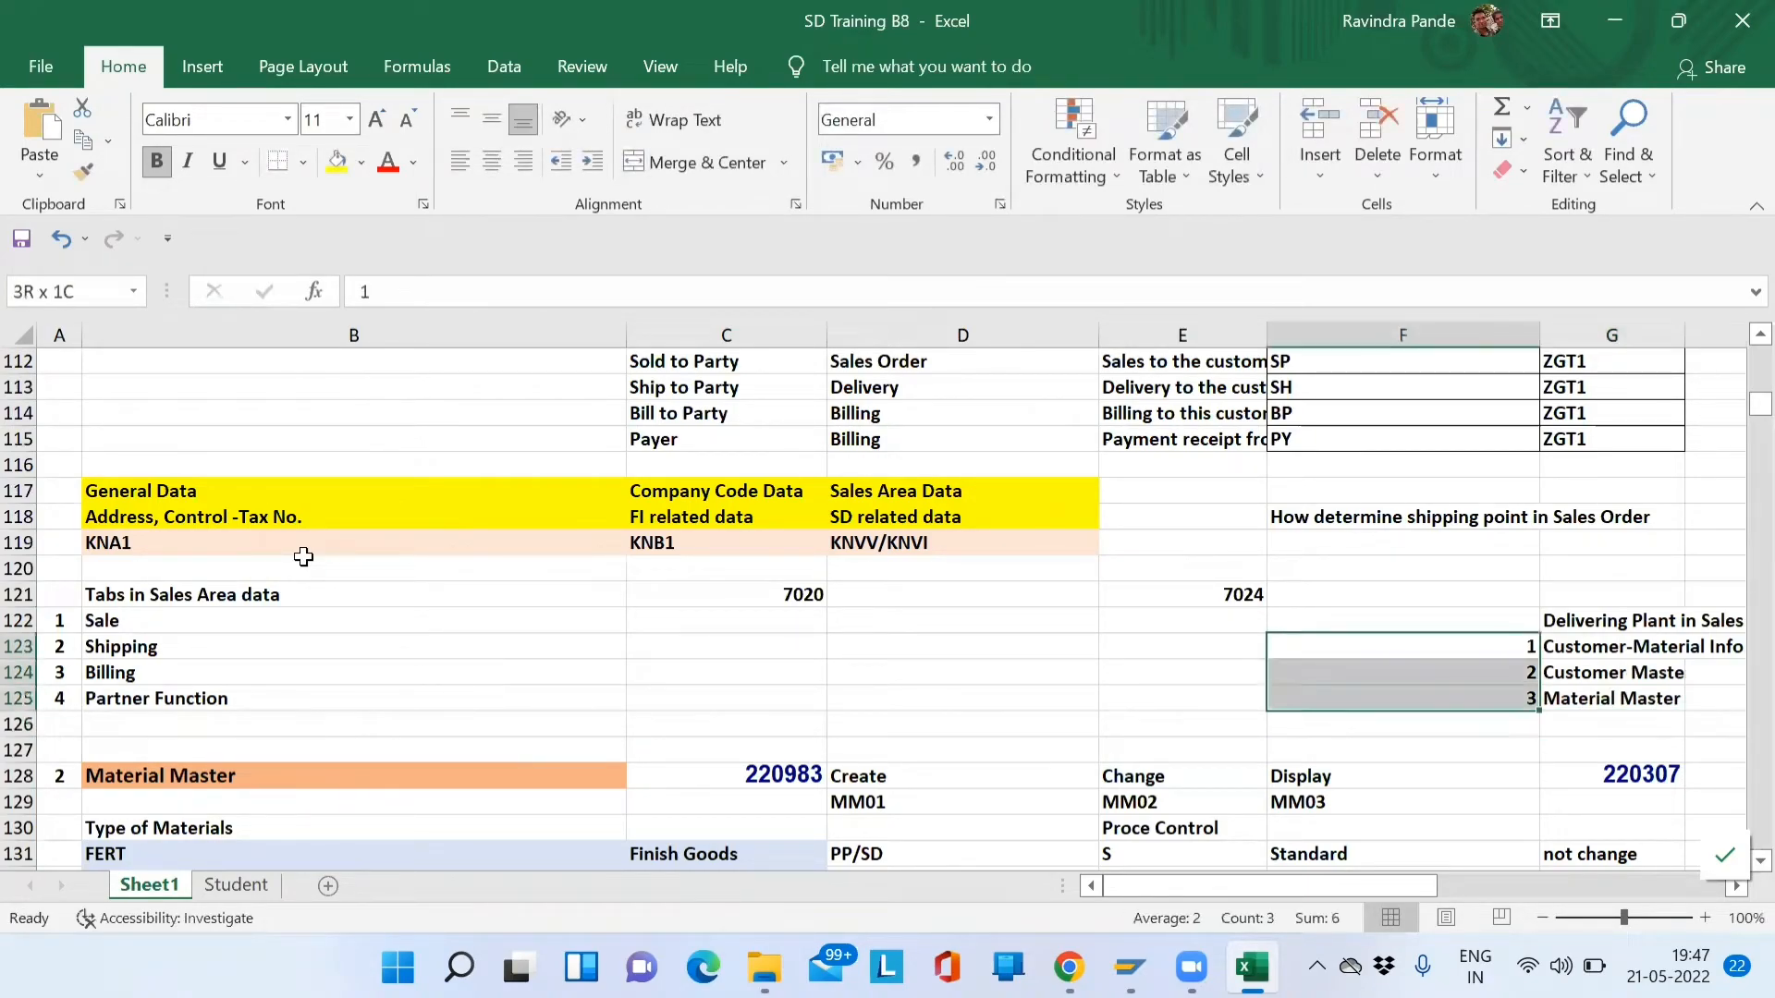
key(shift+Right)
key(ctrl+s)
key(Right)
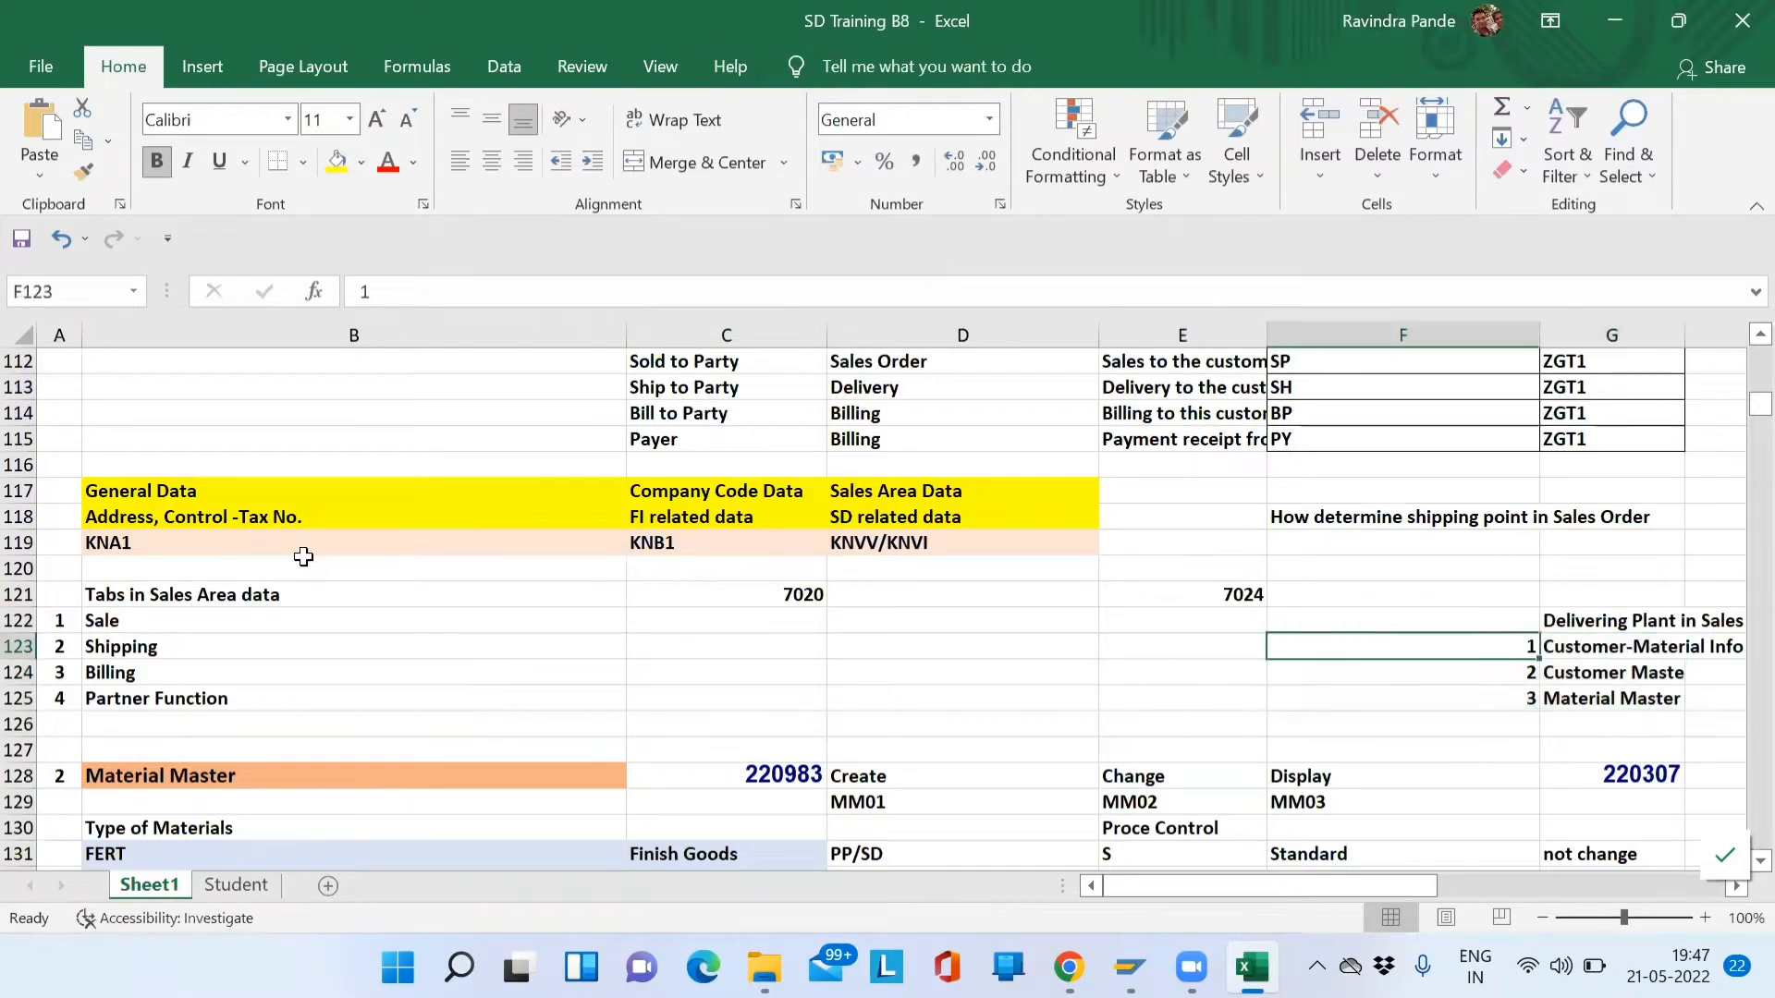
key(Up)
key(Down)
key(Down)
key(Up)
key(Up)
key(Down)
key(ctrl+s)
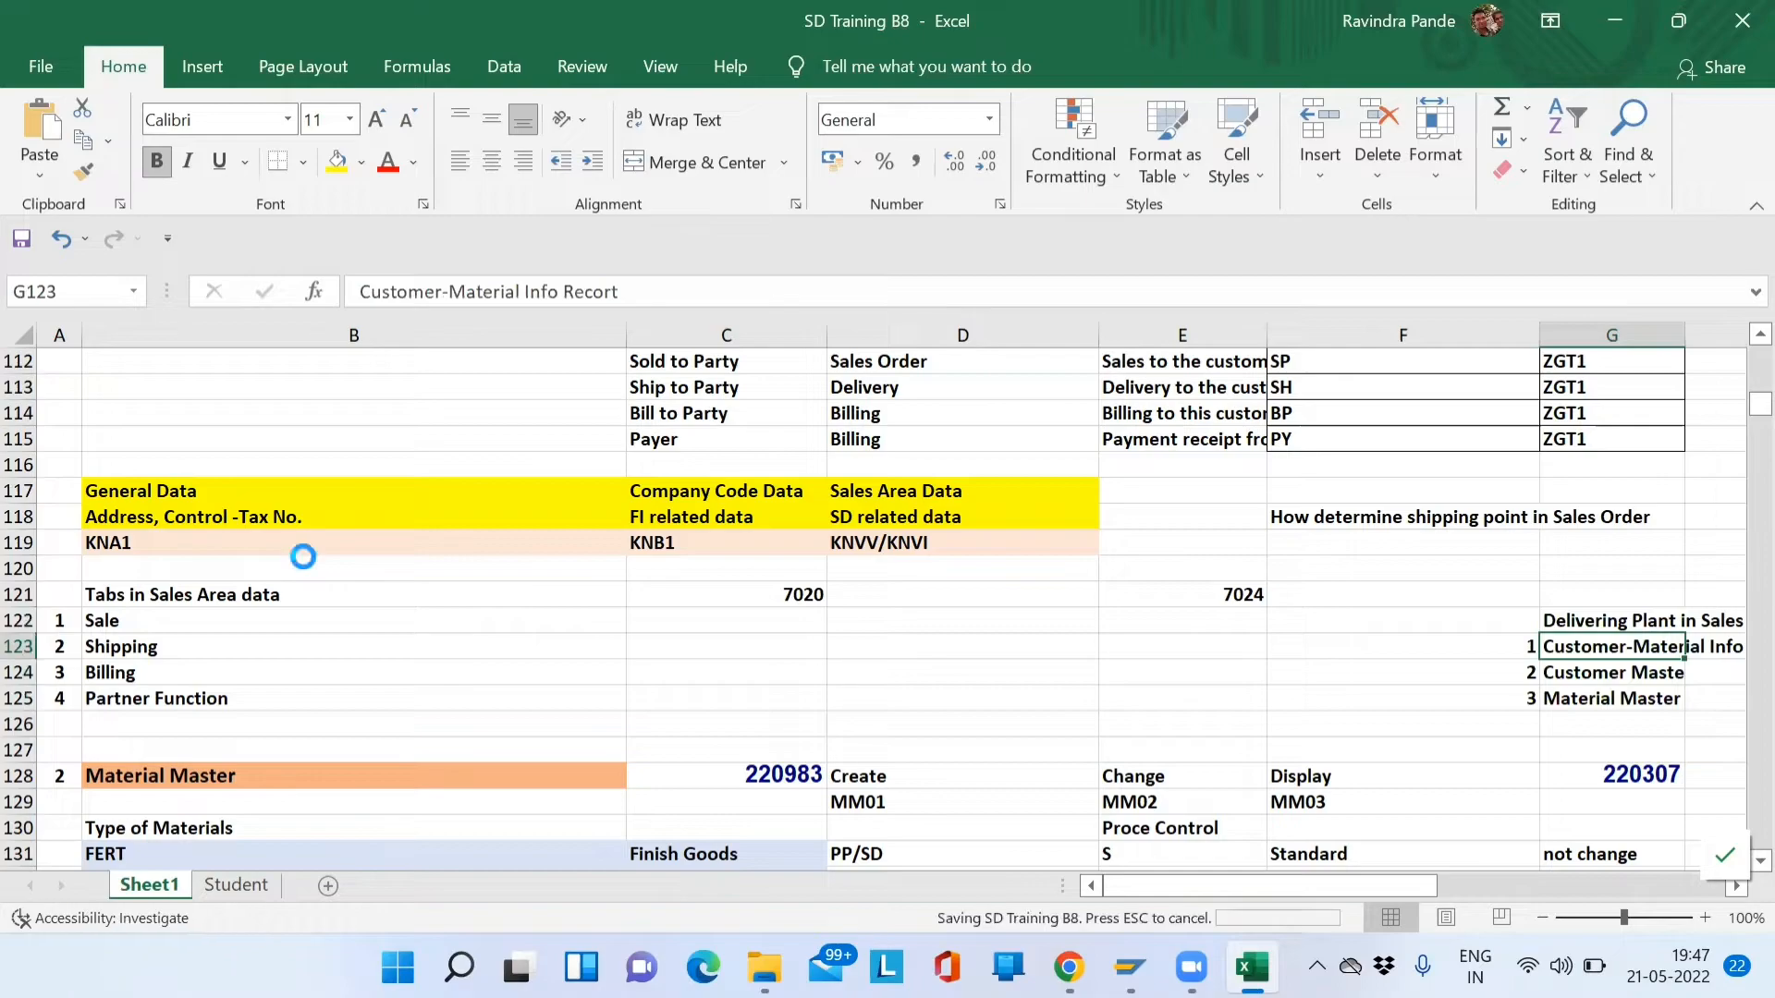
Delete the duplicate Delivering Plant in Sales Order list from cells H123:I126
key(Left)
key(Up)
key(Right)
key(shift+Down)
key(shift+Down)
key(shift+Down)
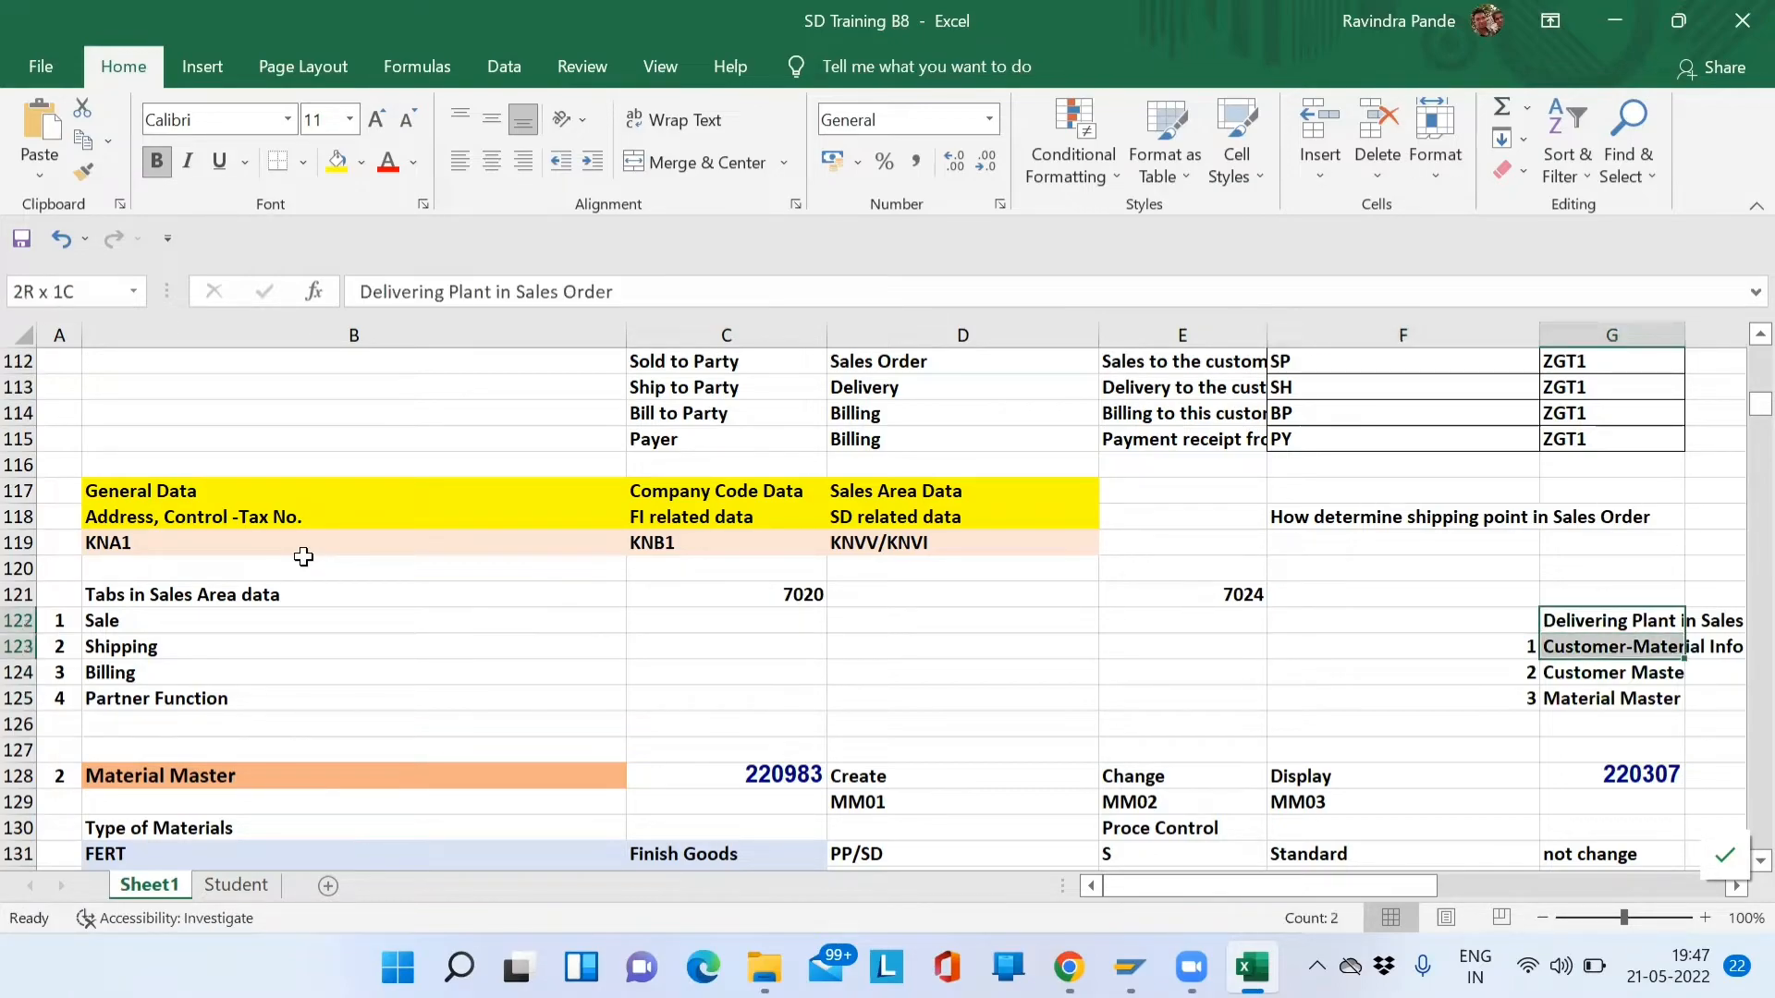
key(shift+Left)
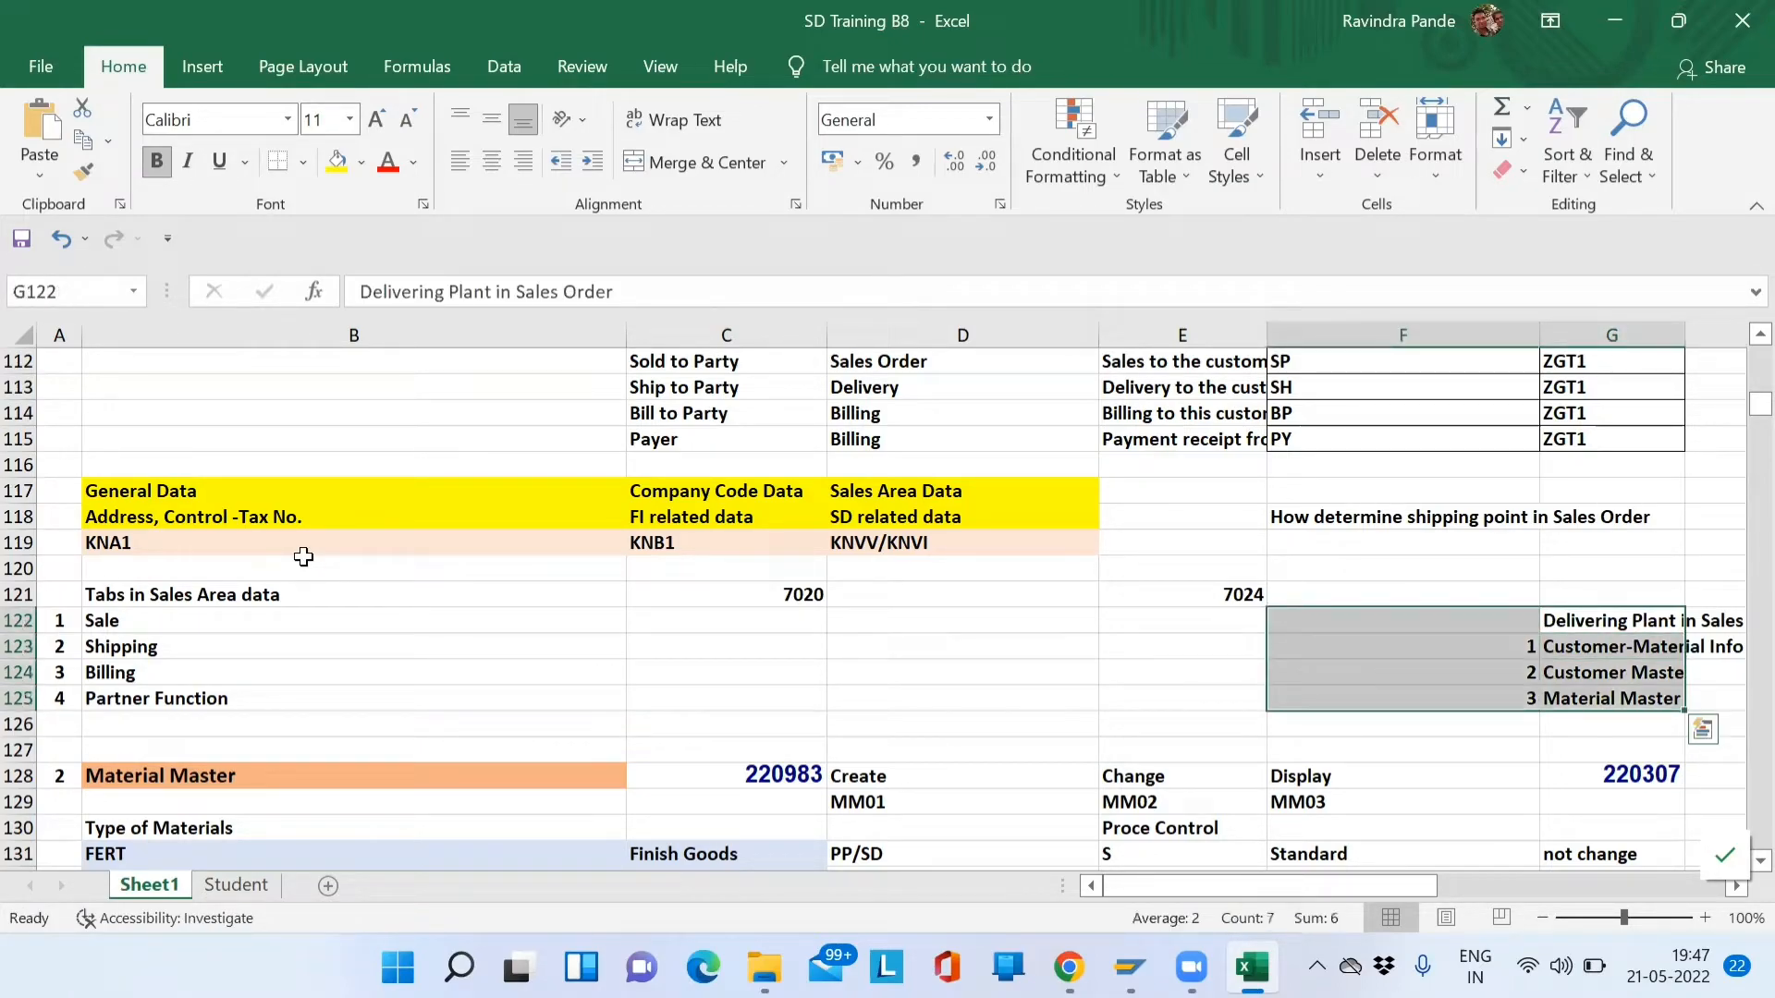
key(Right)
key(Right)
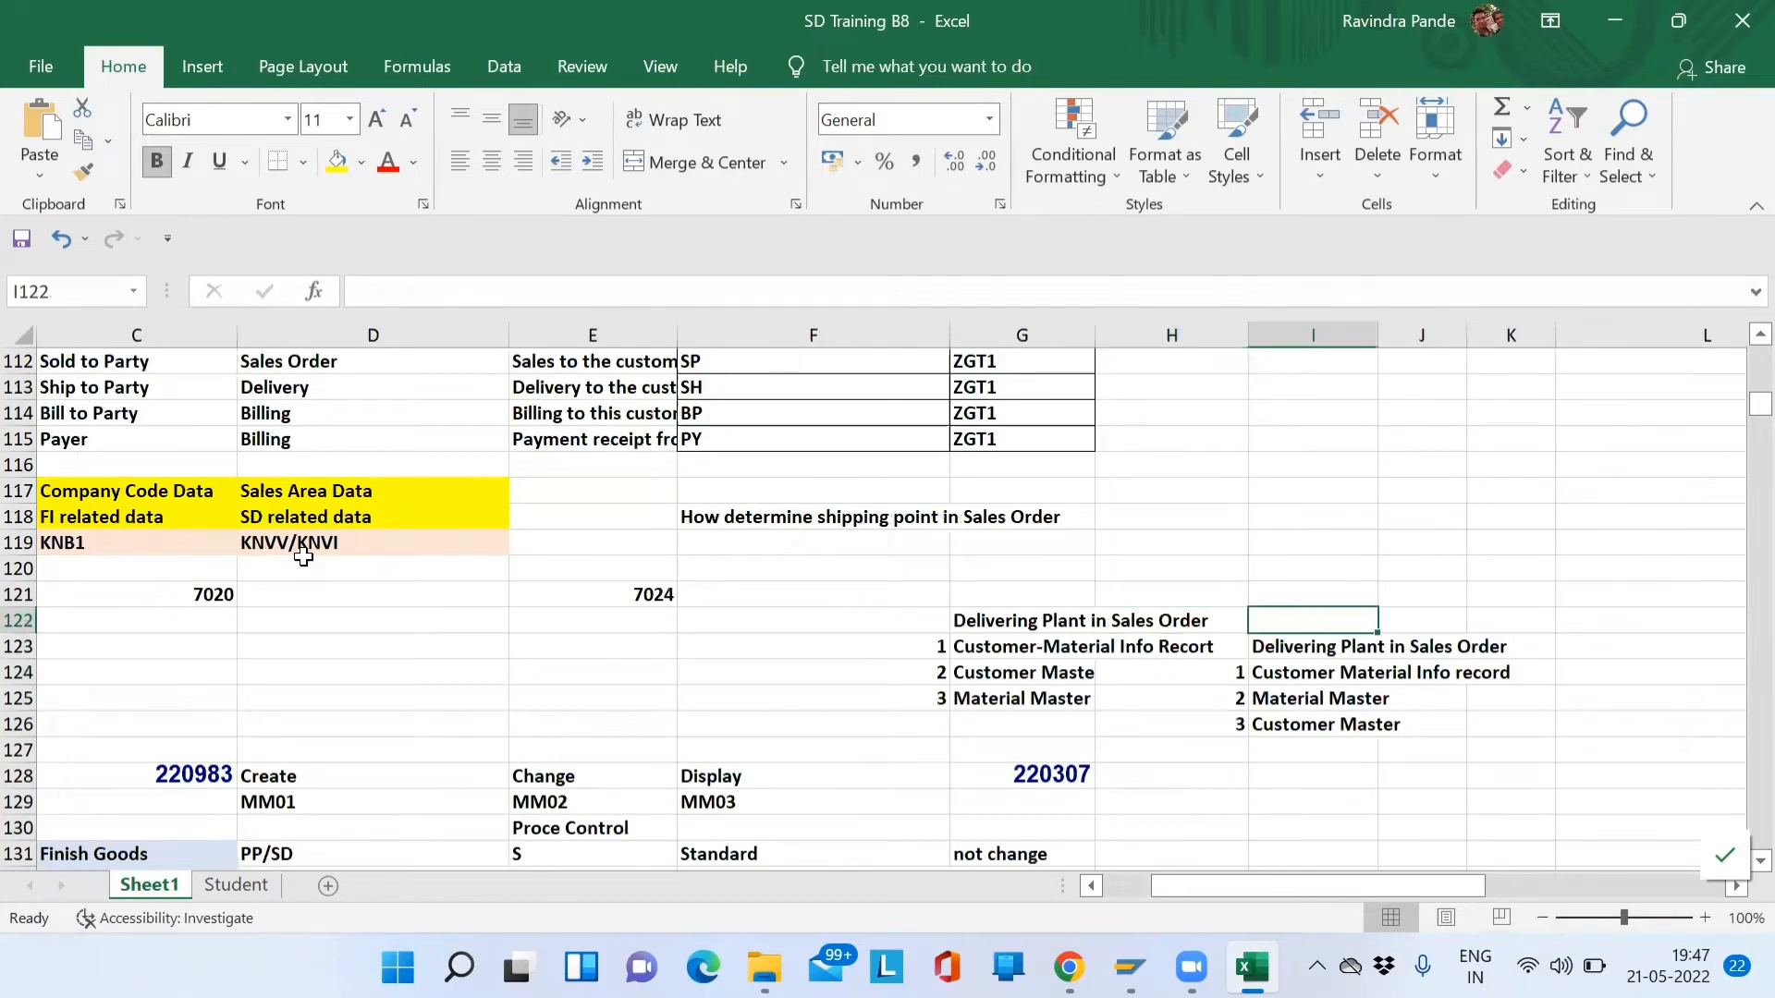
key(Down)
key(Down)
key(Up)
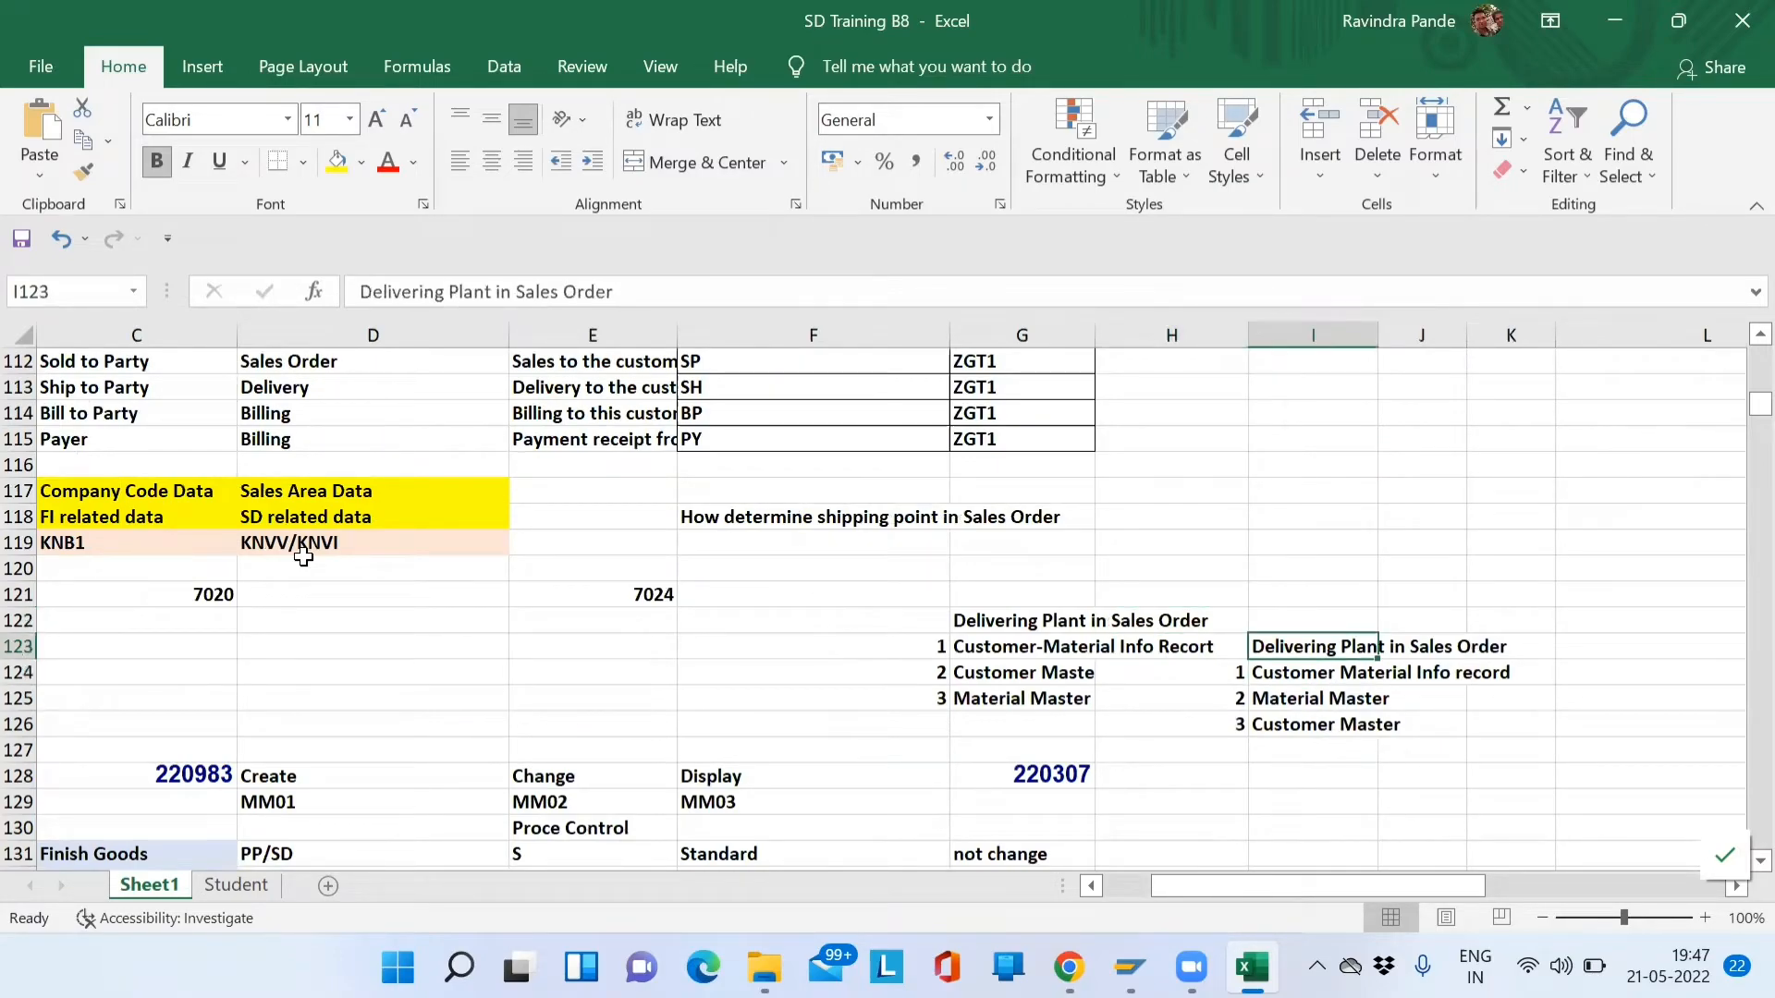
key(Left)
key(Left)
key(Right)
key(Right)
key(shift+Down)
key(shift+Down)
key(shift+Down)
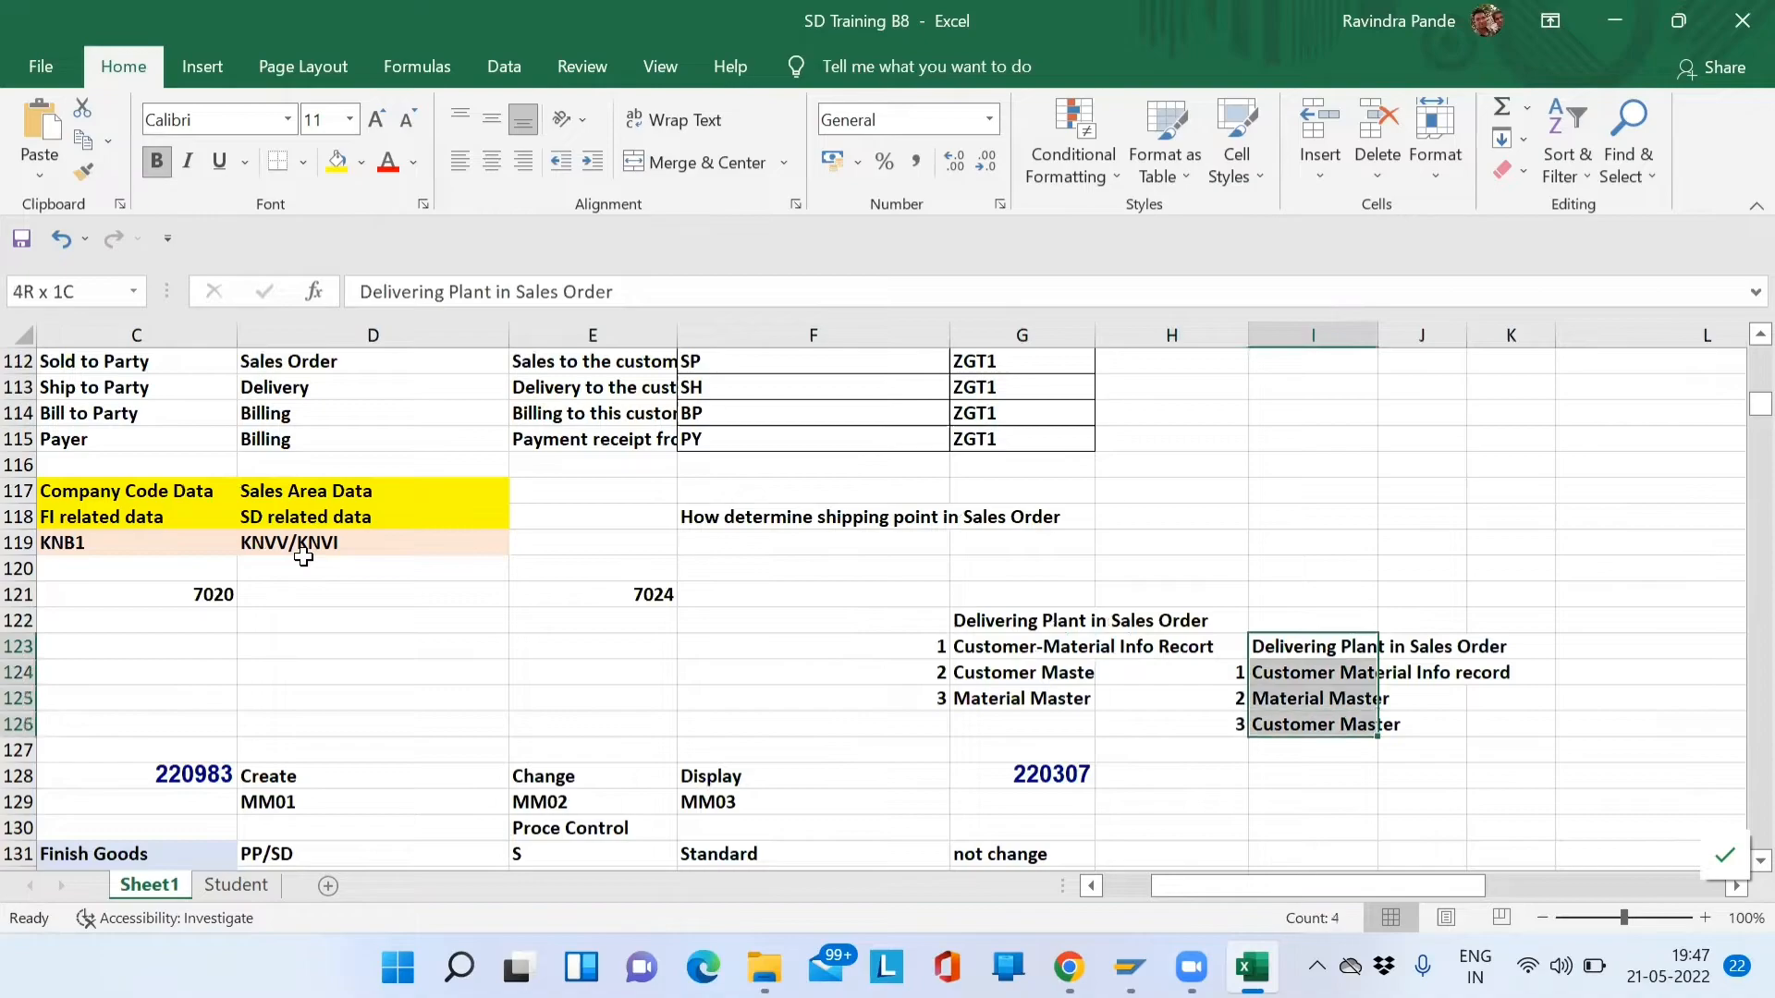
key(shift+Left)
key(Delete)
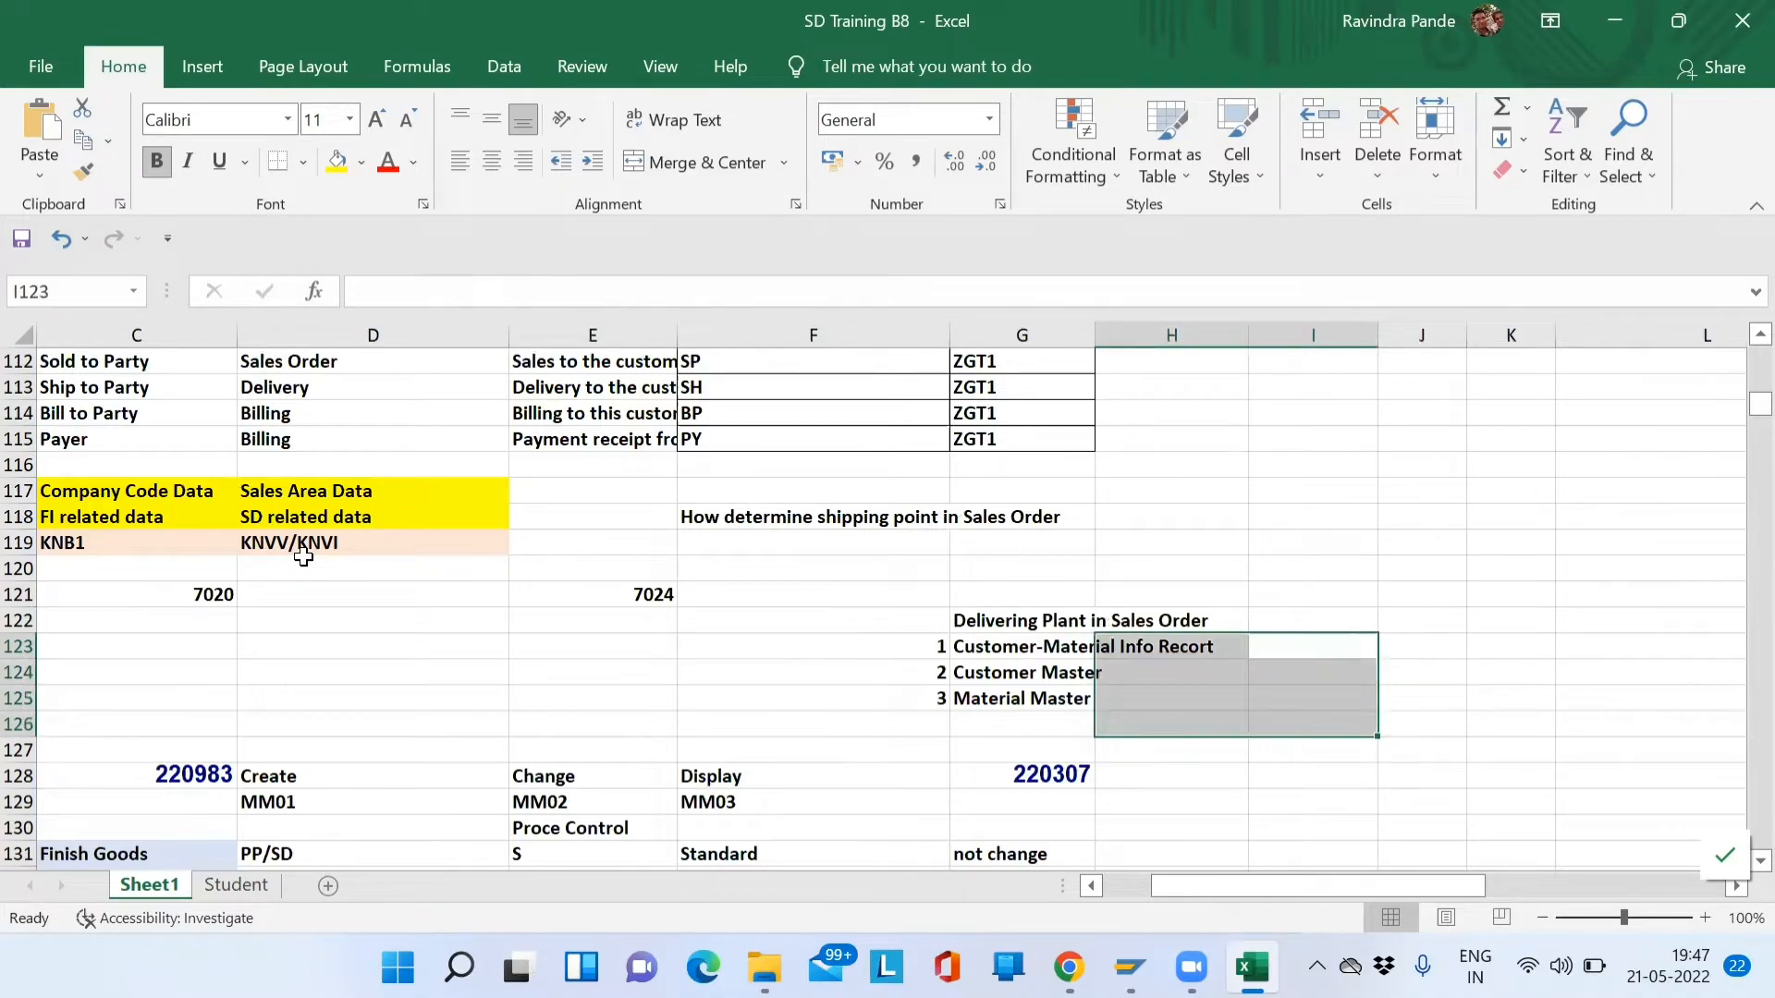
key(Left)
key(Left)
key(Left)
key(Left)
key(Left)
key(Left)
key(Left)
key(Left)
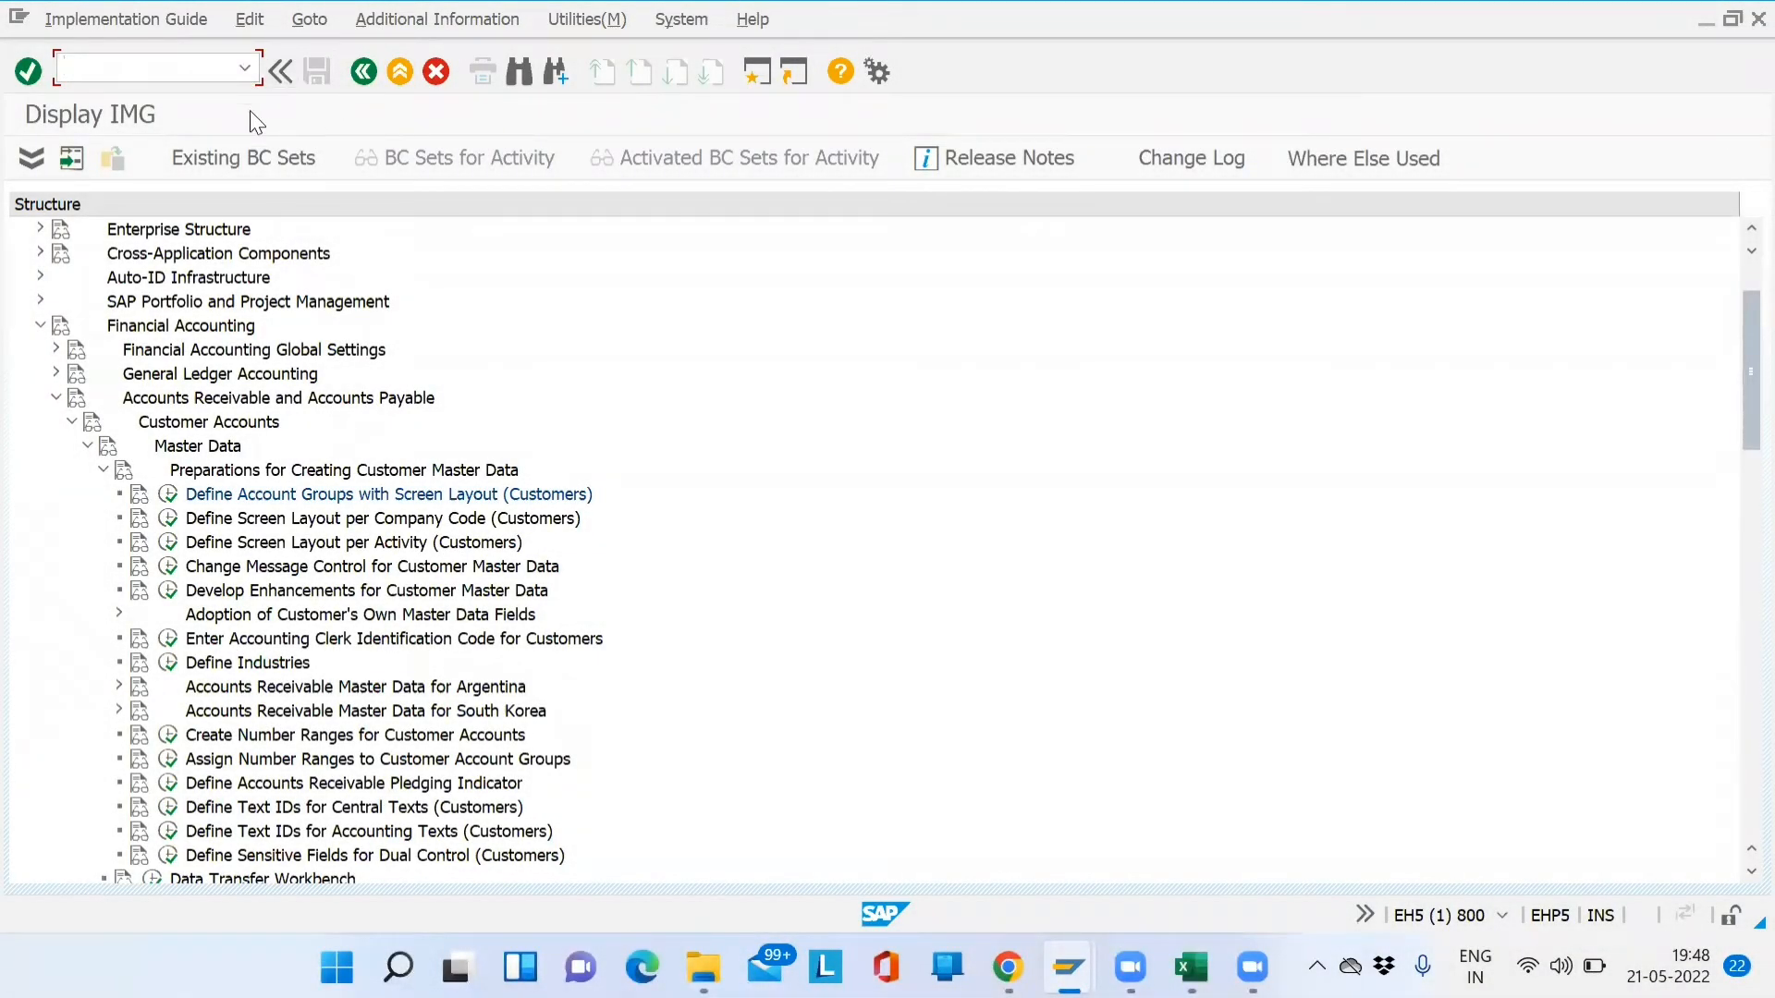
In the SAP IMG, open Define Account Groups with Screen Layout (Customers) and display the details of account group SD01
click(159, 328)
click(170, 495)
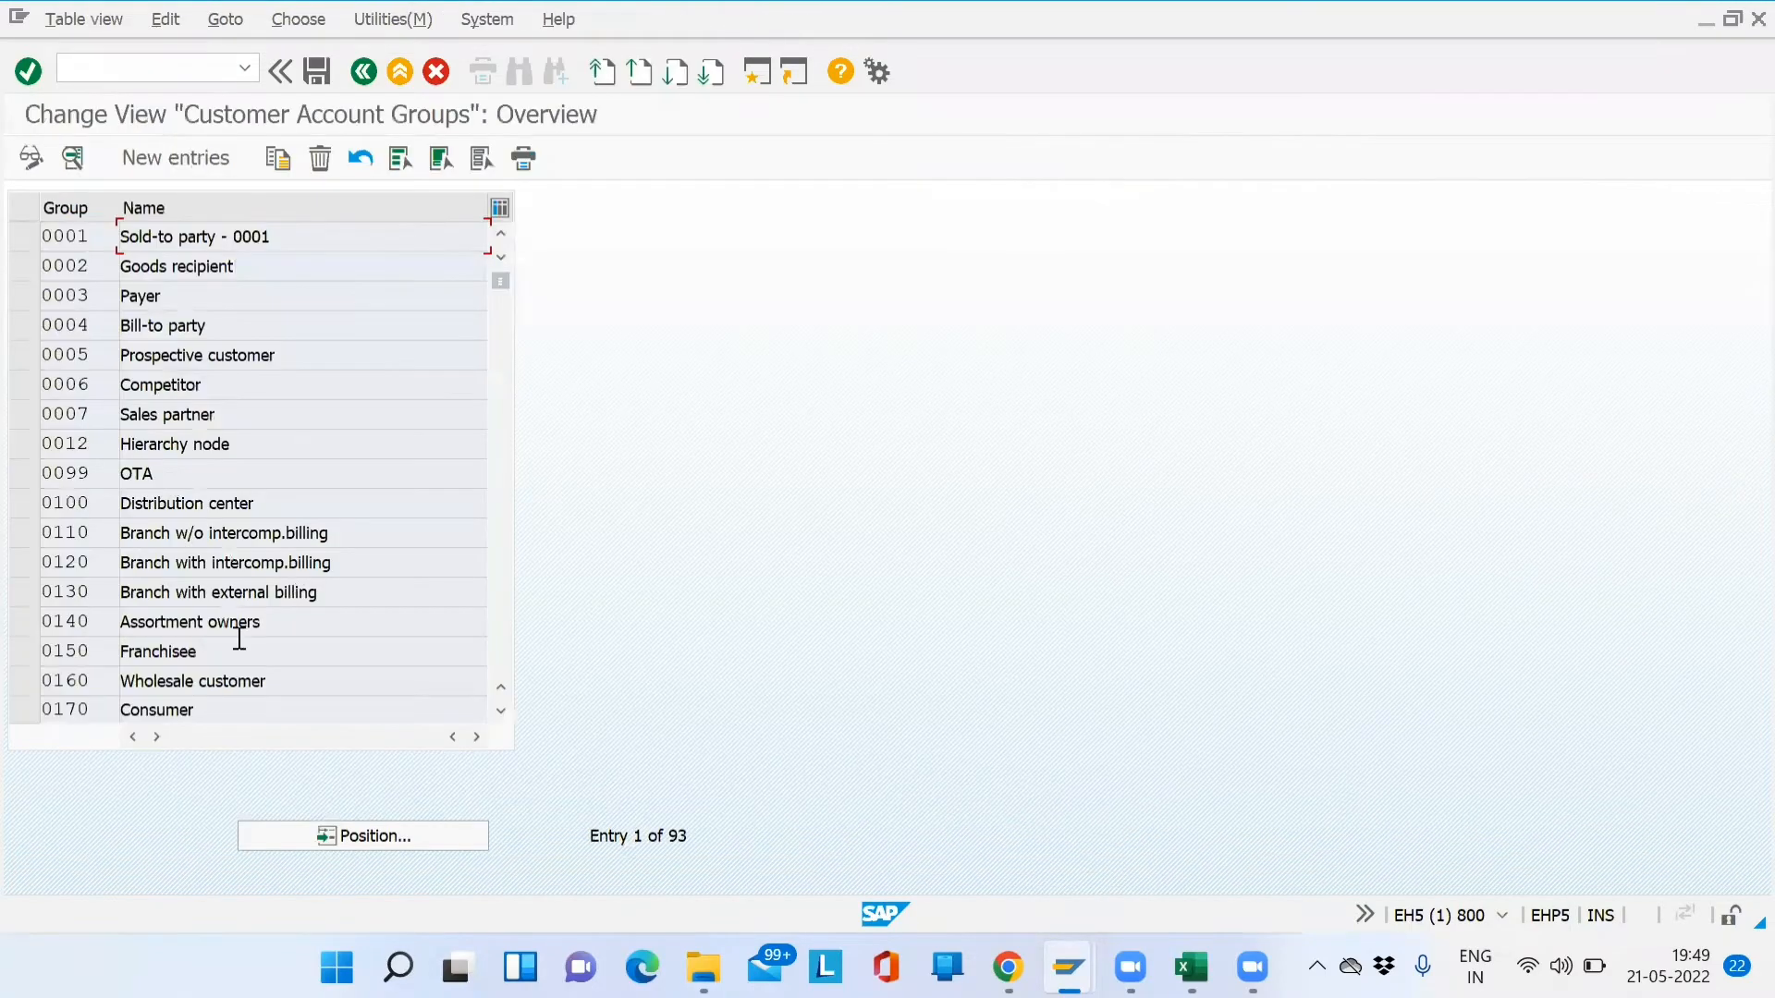
click(30, 232)
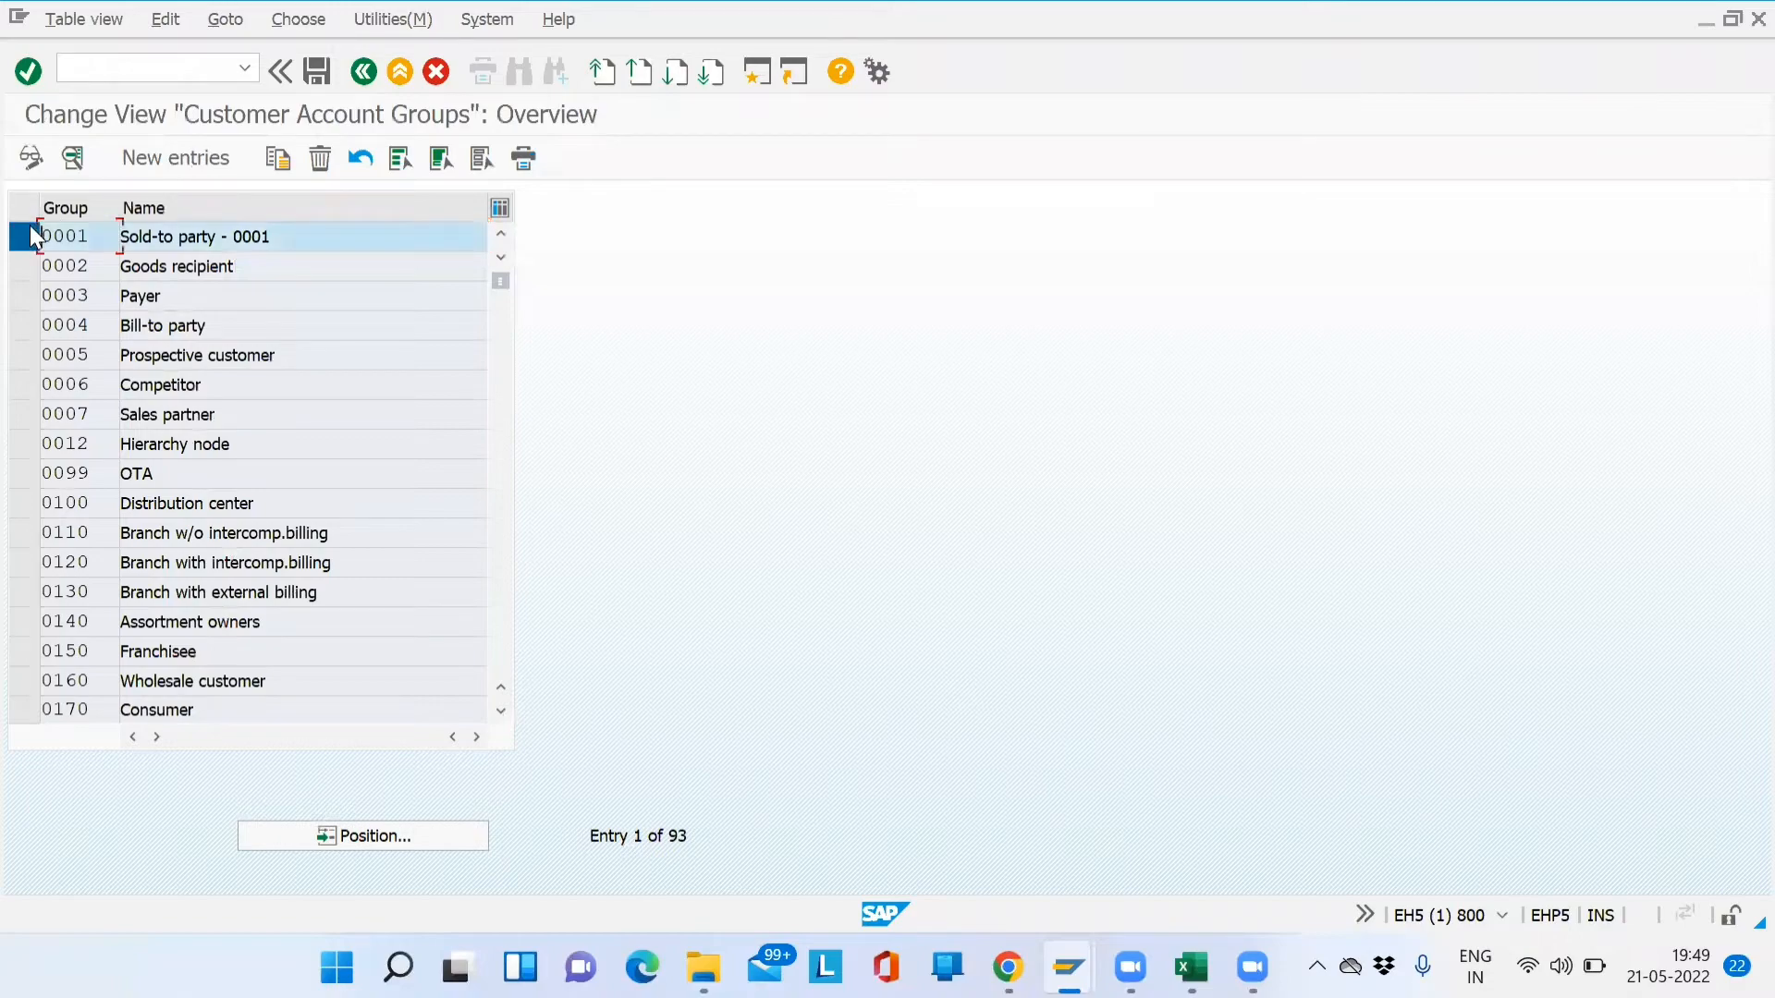
click(30, 231)
click(383, 842)
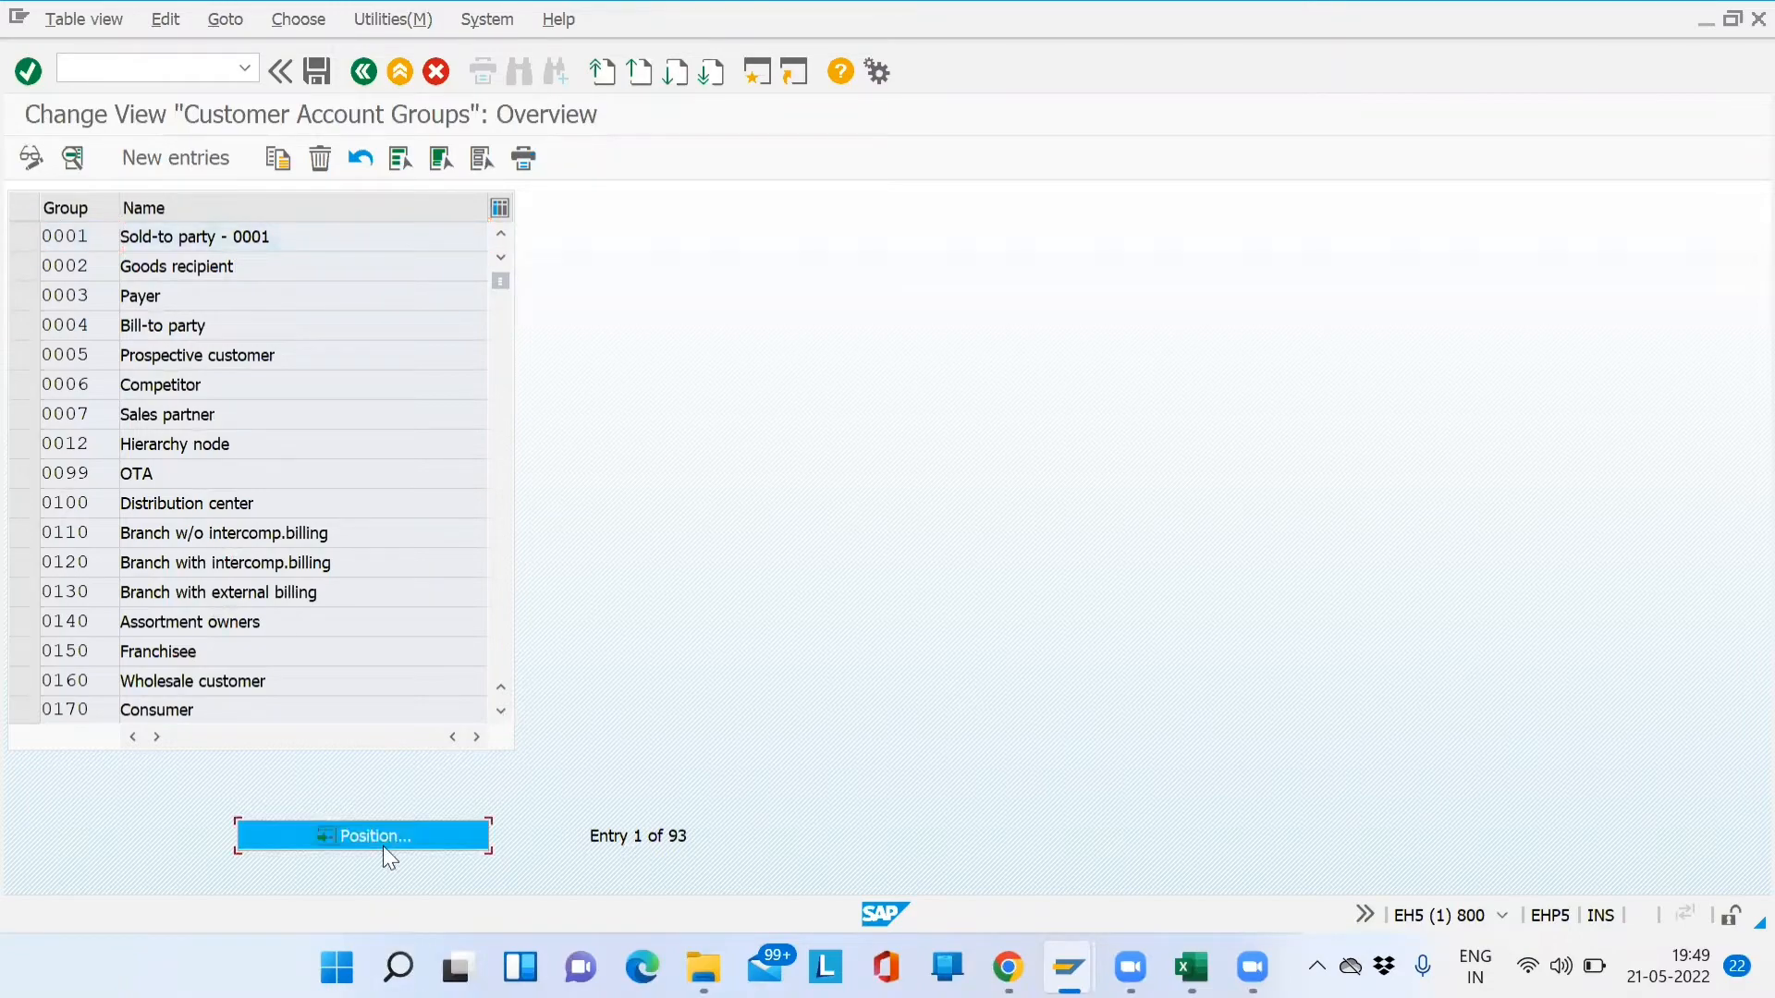
text(SD01)
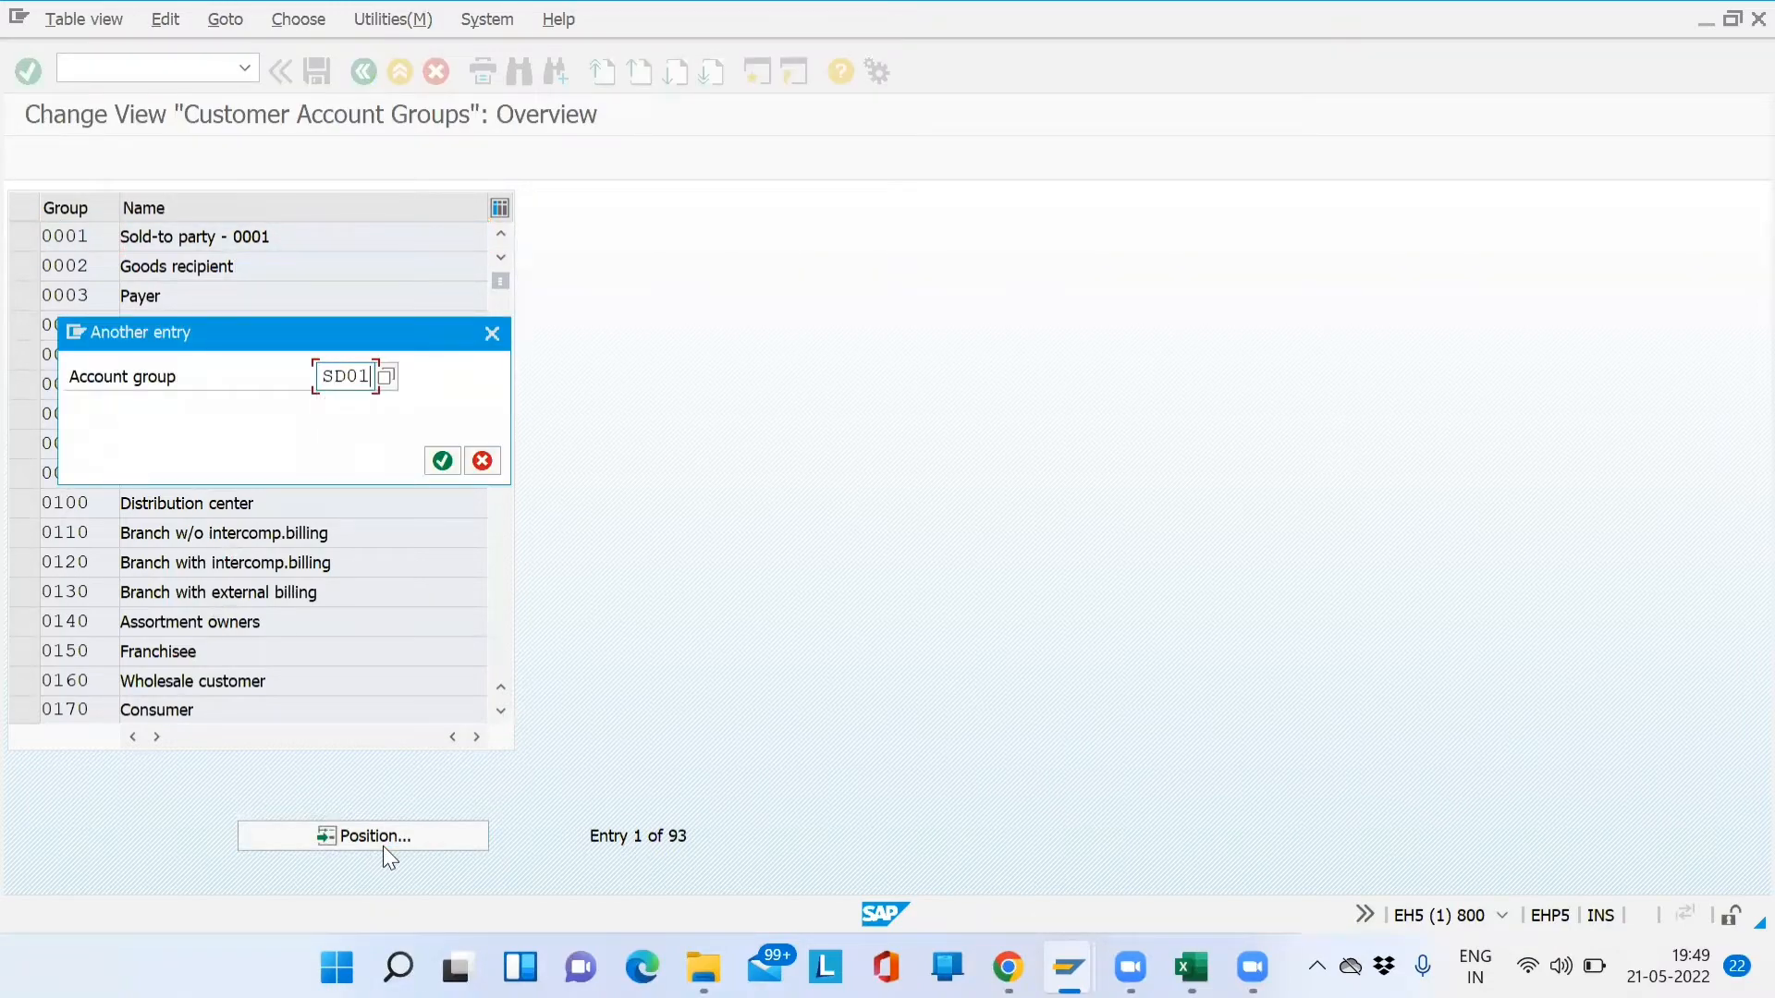
key(Return)
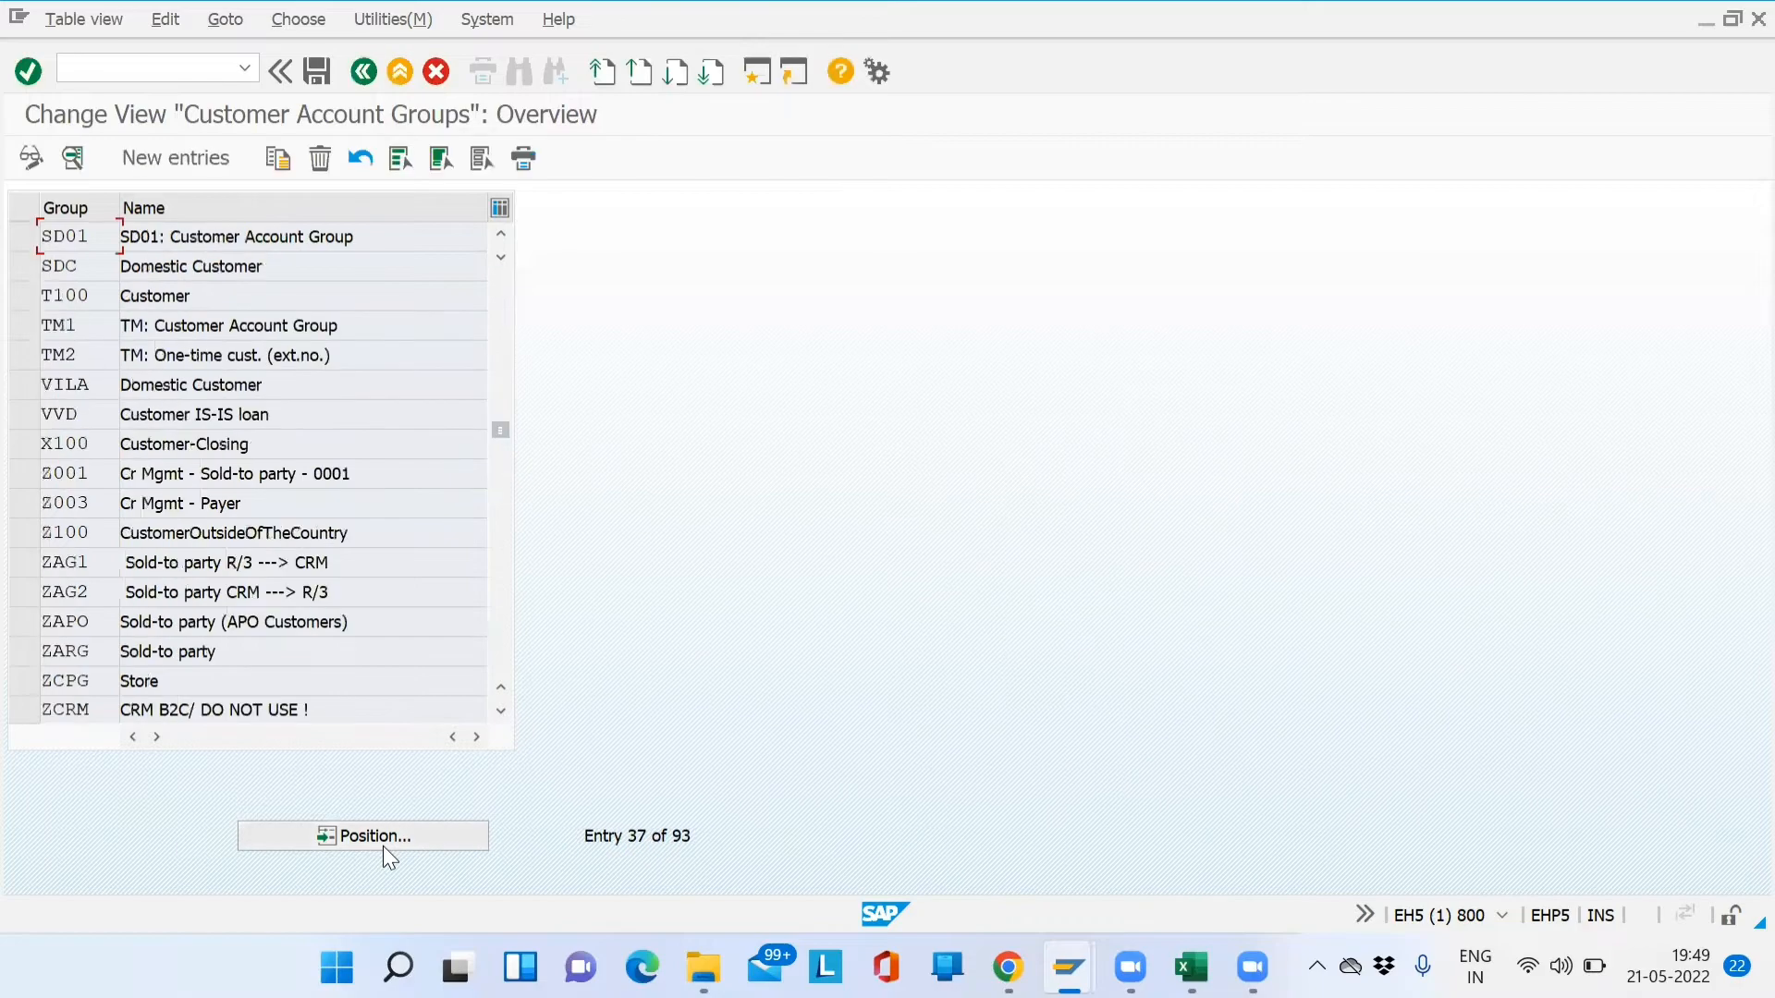
double_click(53, 235)
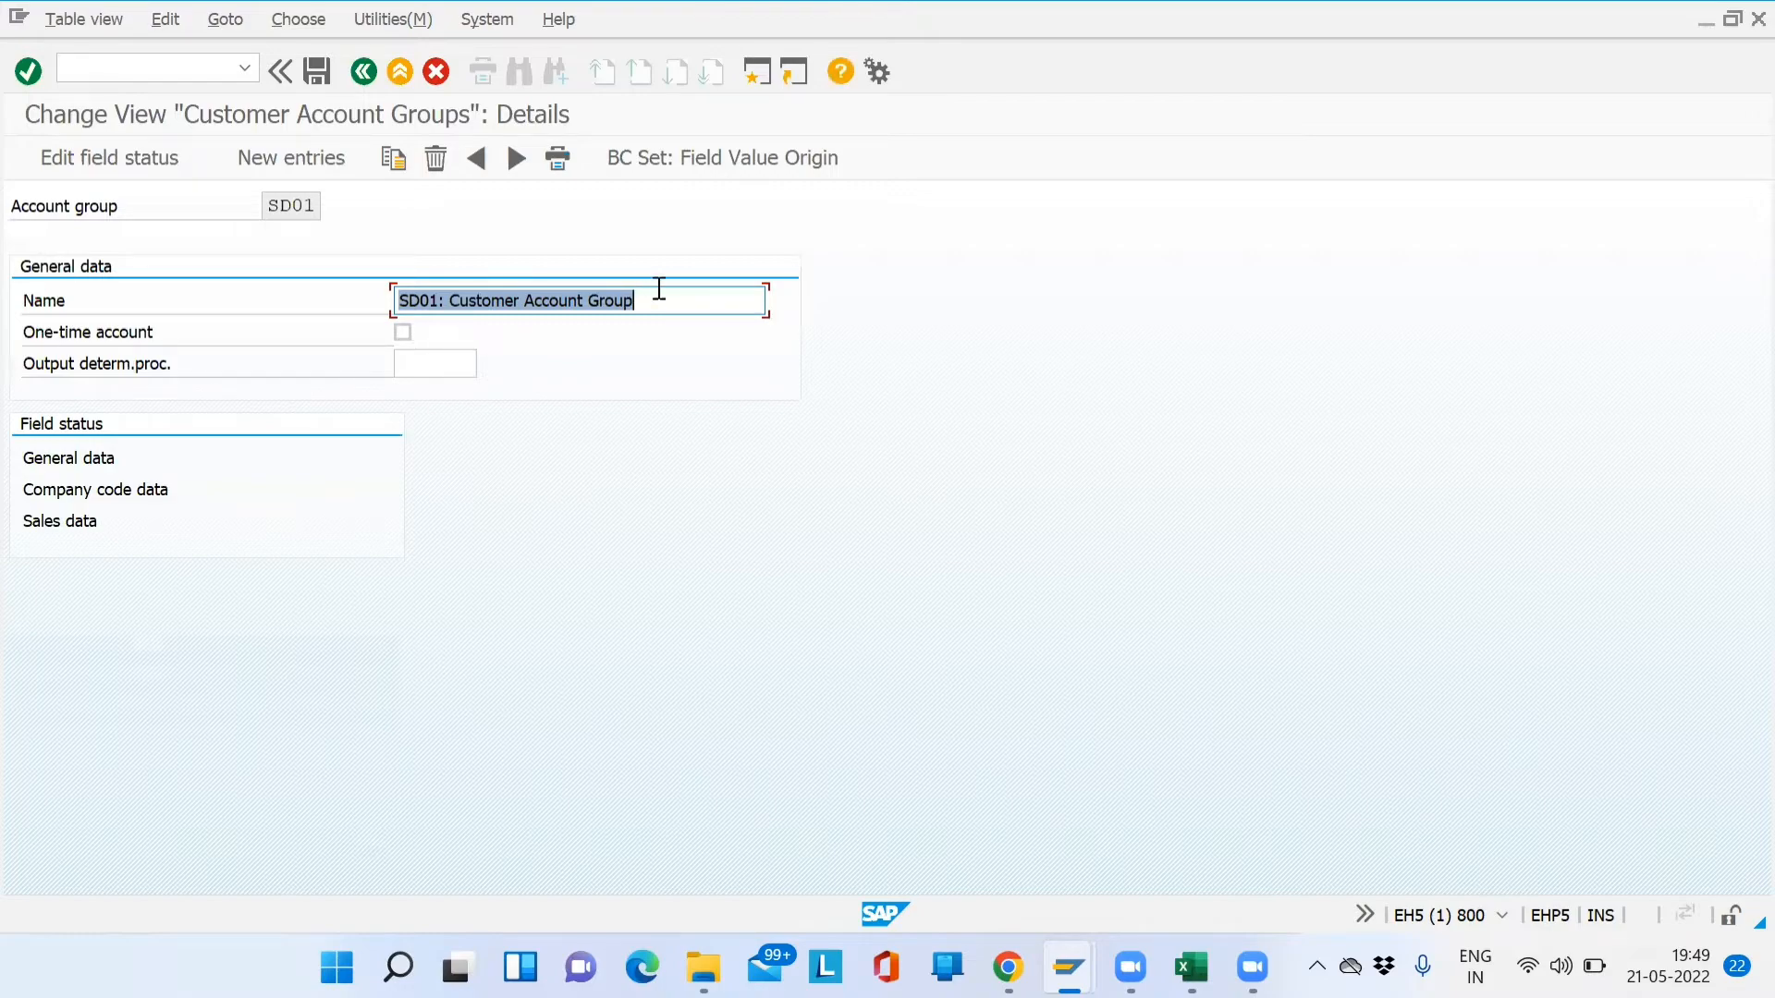
Examine the account group key and the name in SD01's general data
drag(670, 289, 395, 297)
drag(314, 205, 256, 206)
drag(690, 307, 372, 308)
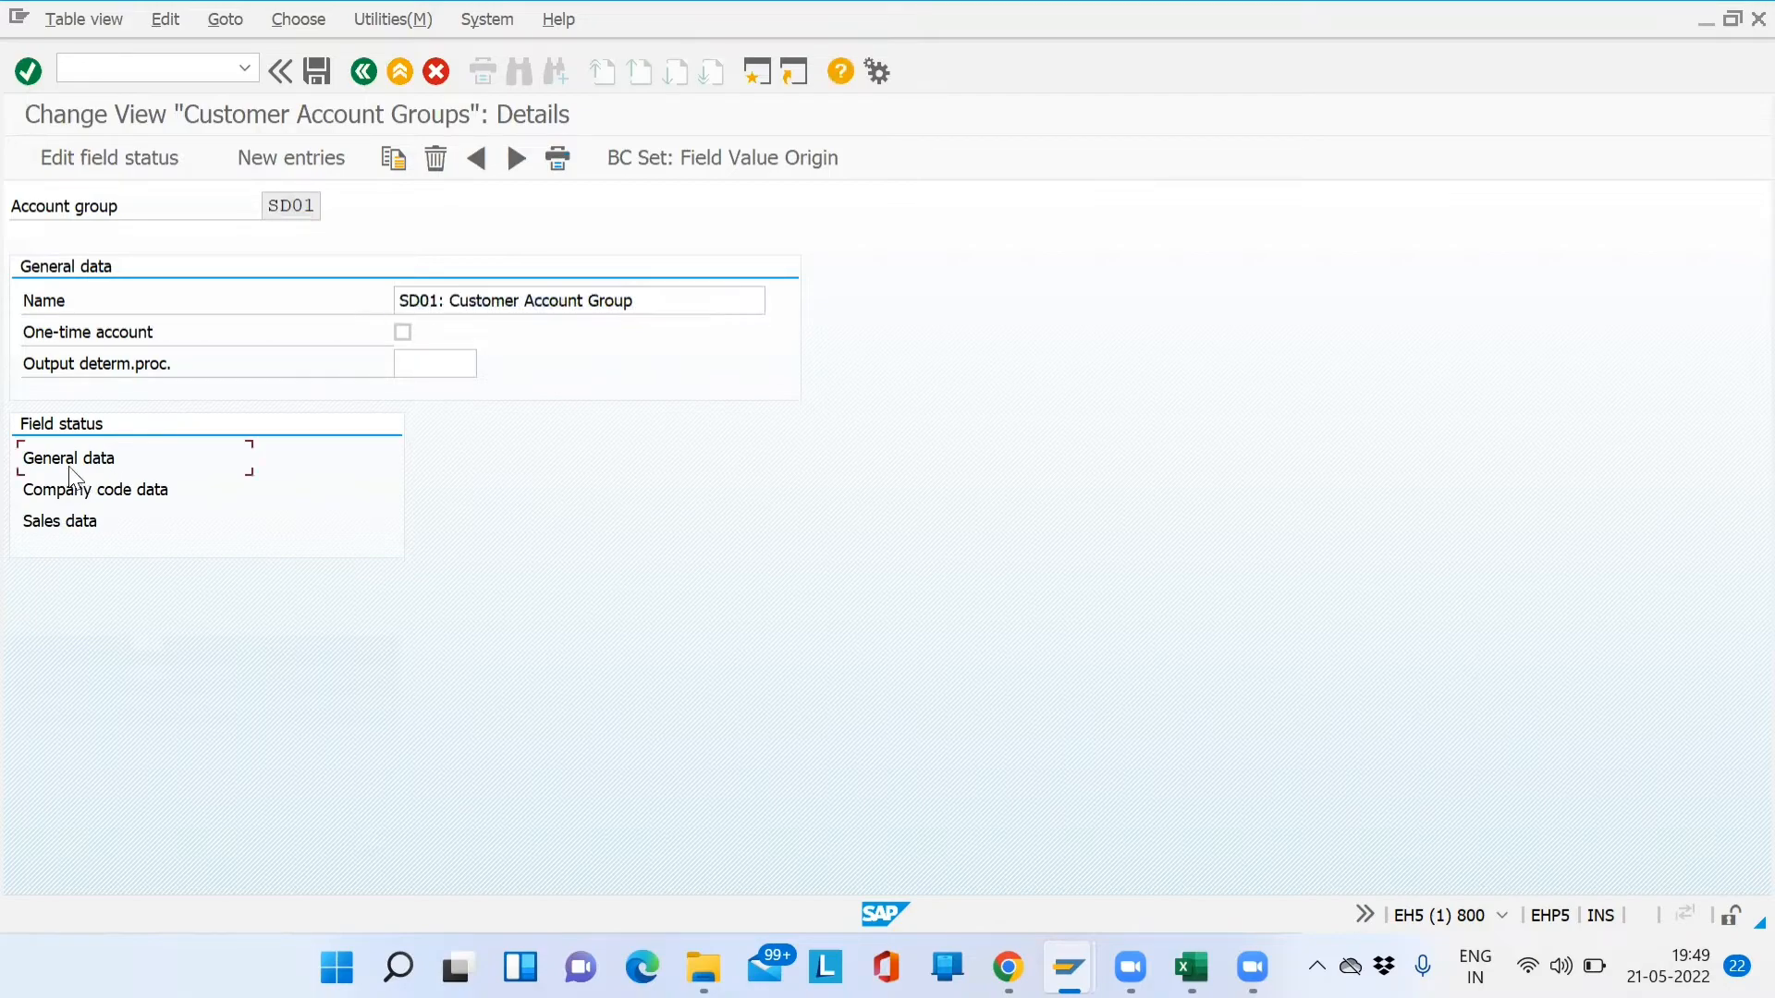
Examine the Address field status settings in account group SD01's general data, page by page
double_click(71, 459)
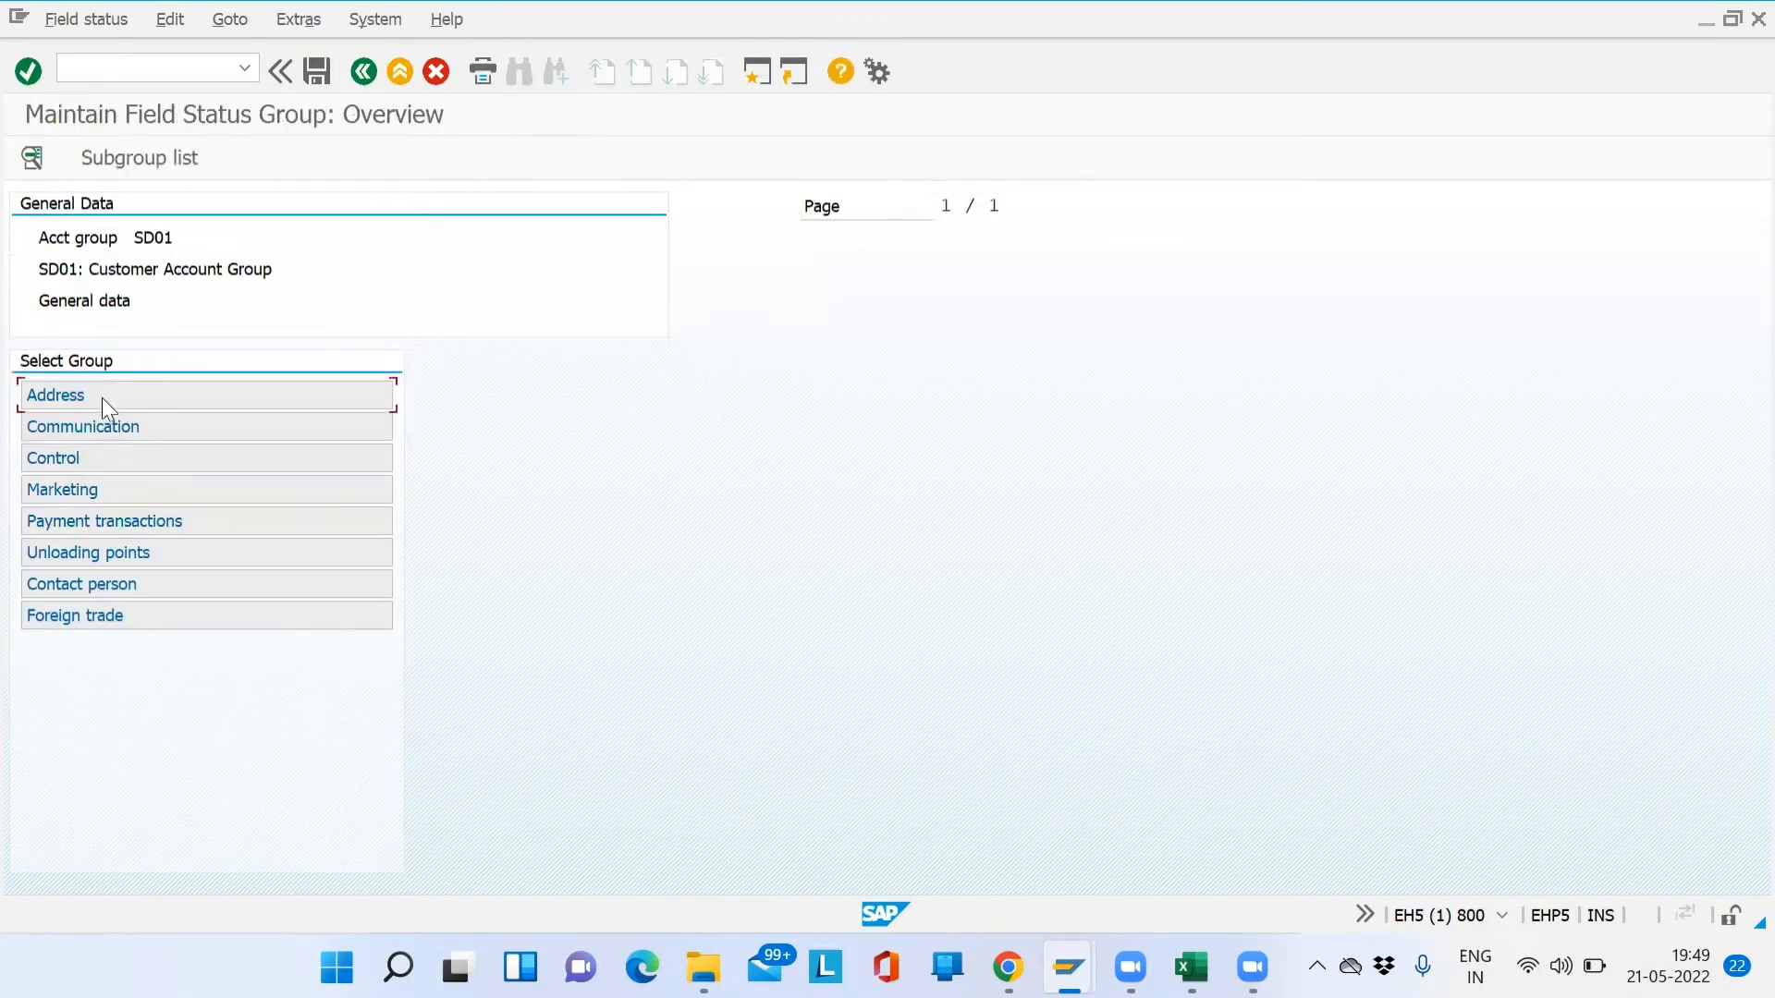
double_click(102, 398)
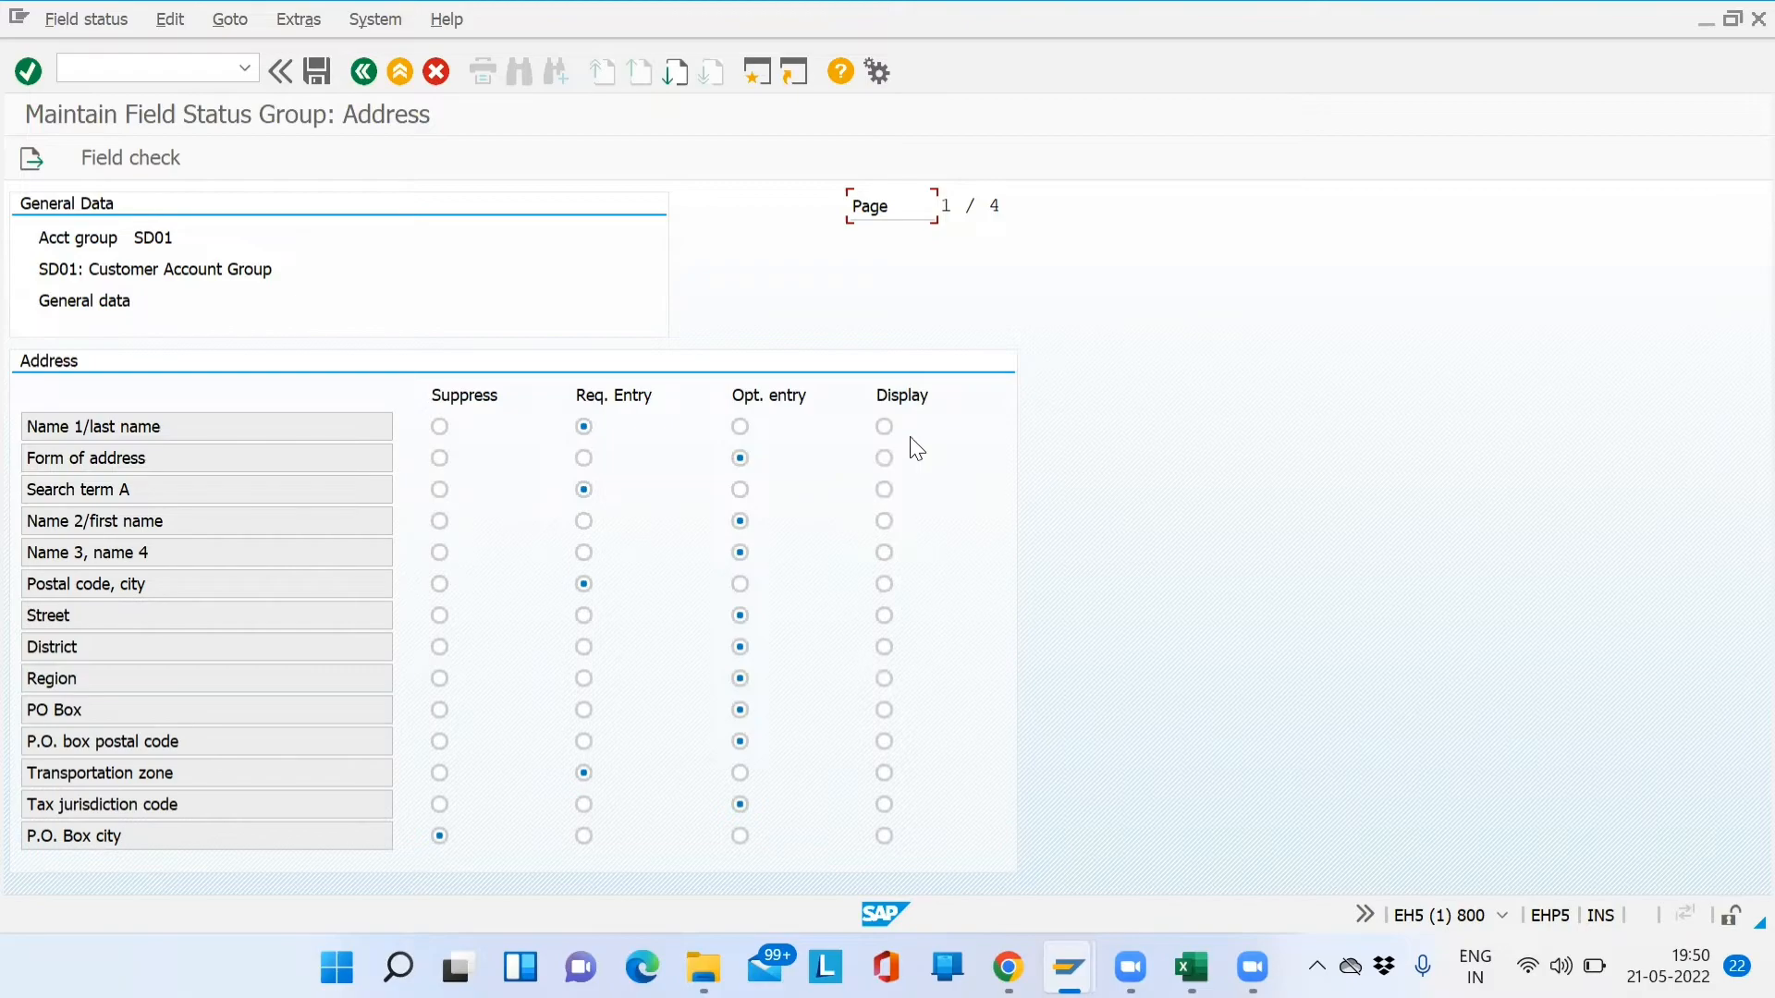
key(Page_Down)
key(Page_Down)
key(Page_Down)
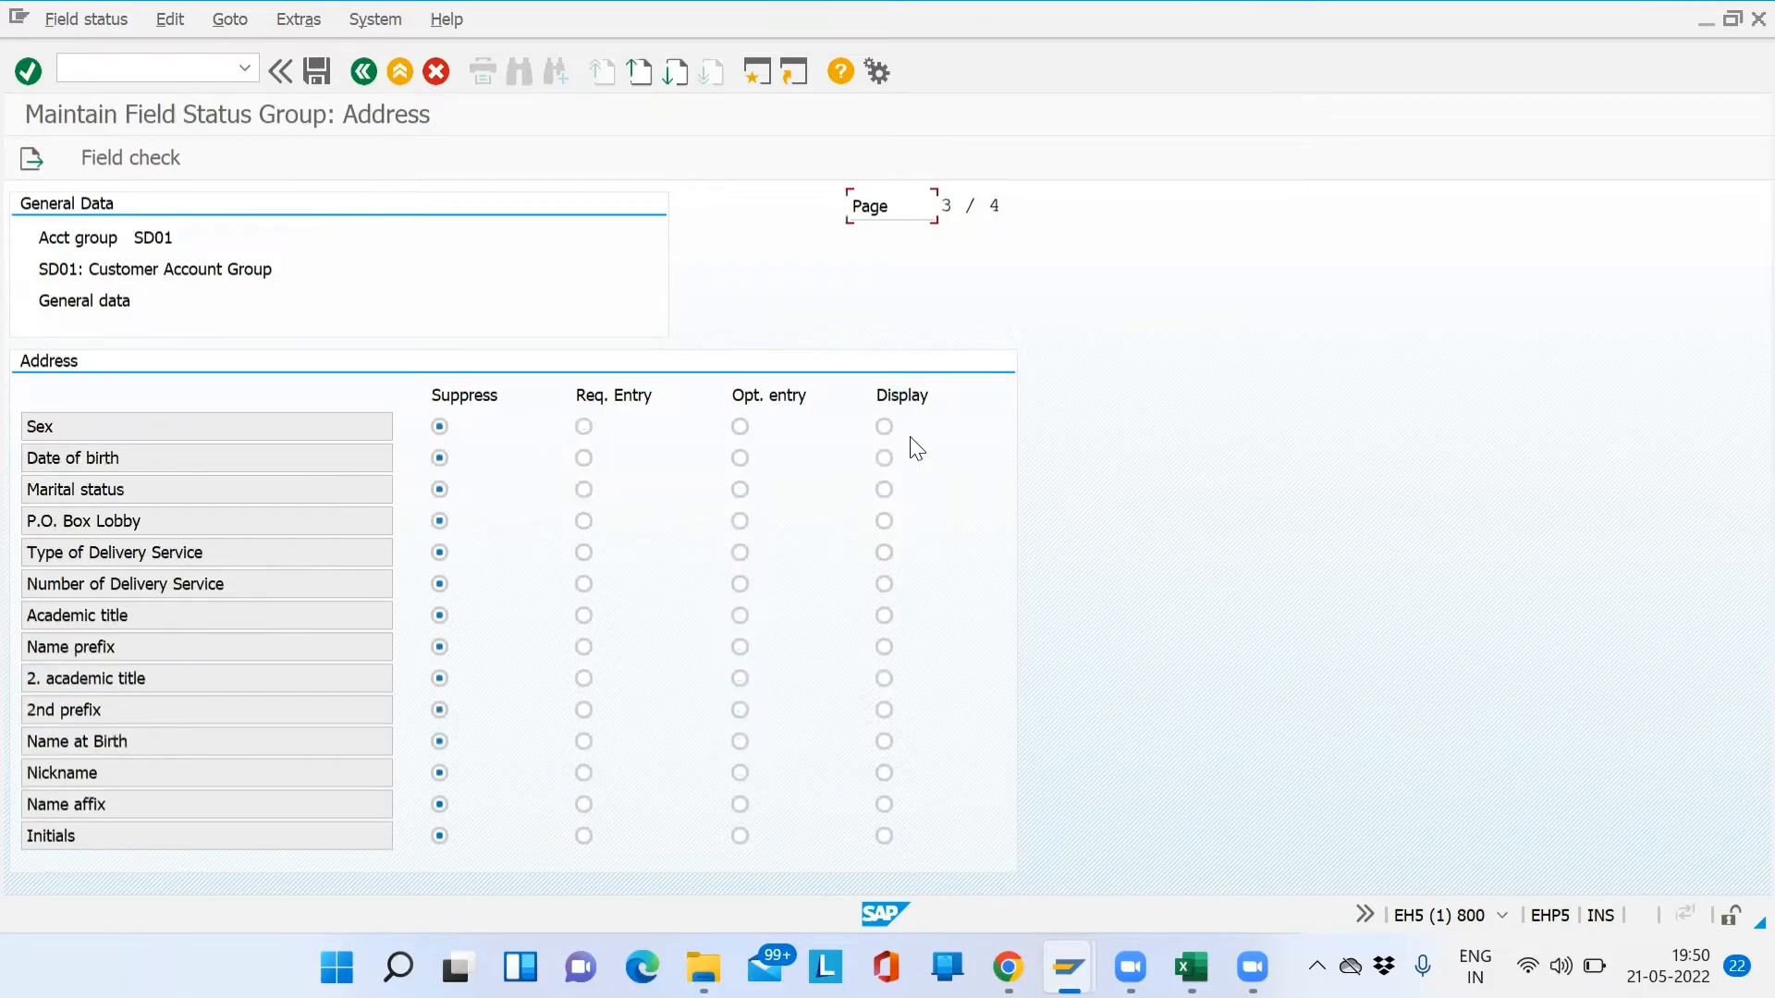
key(Page_Up)
key(Page_Up)
key(Page_Up)
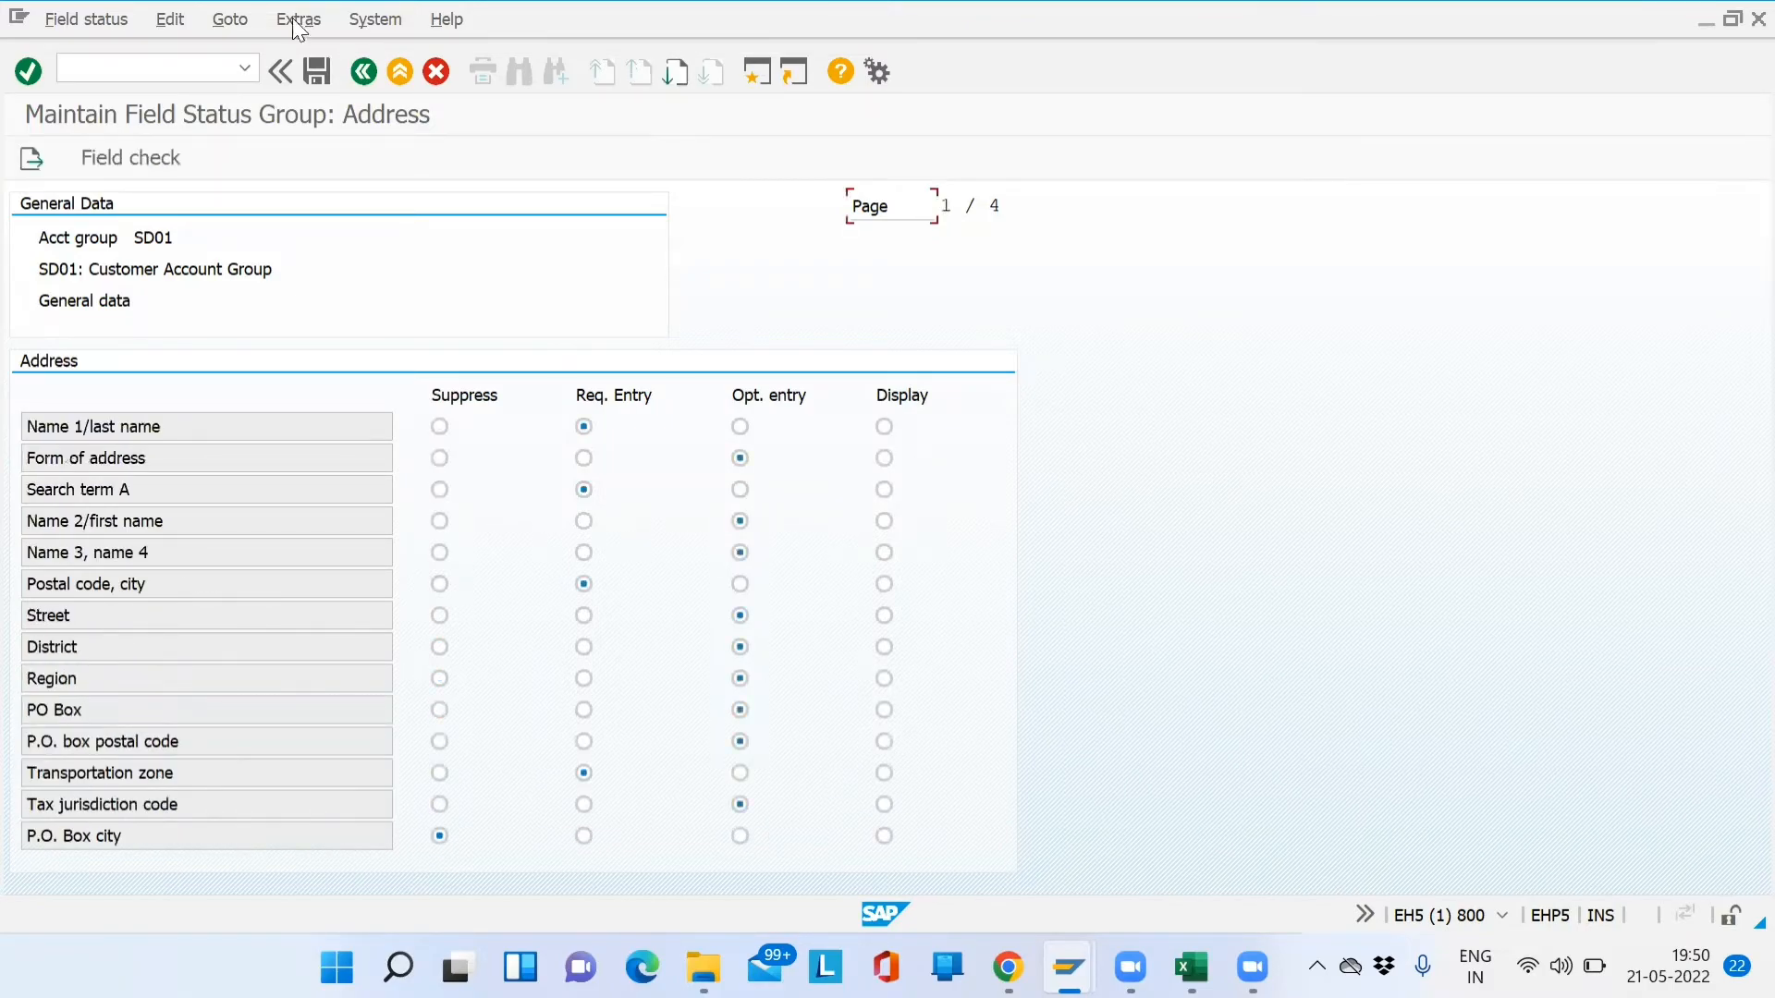
click(362, 71)
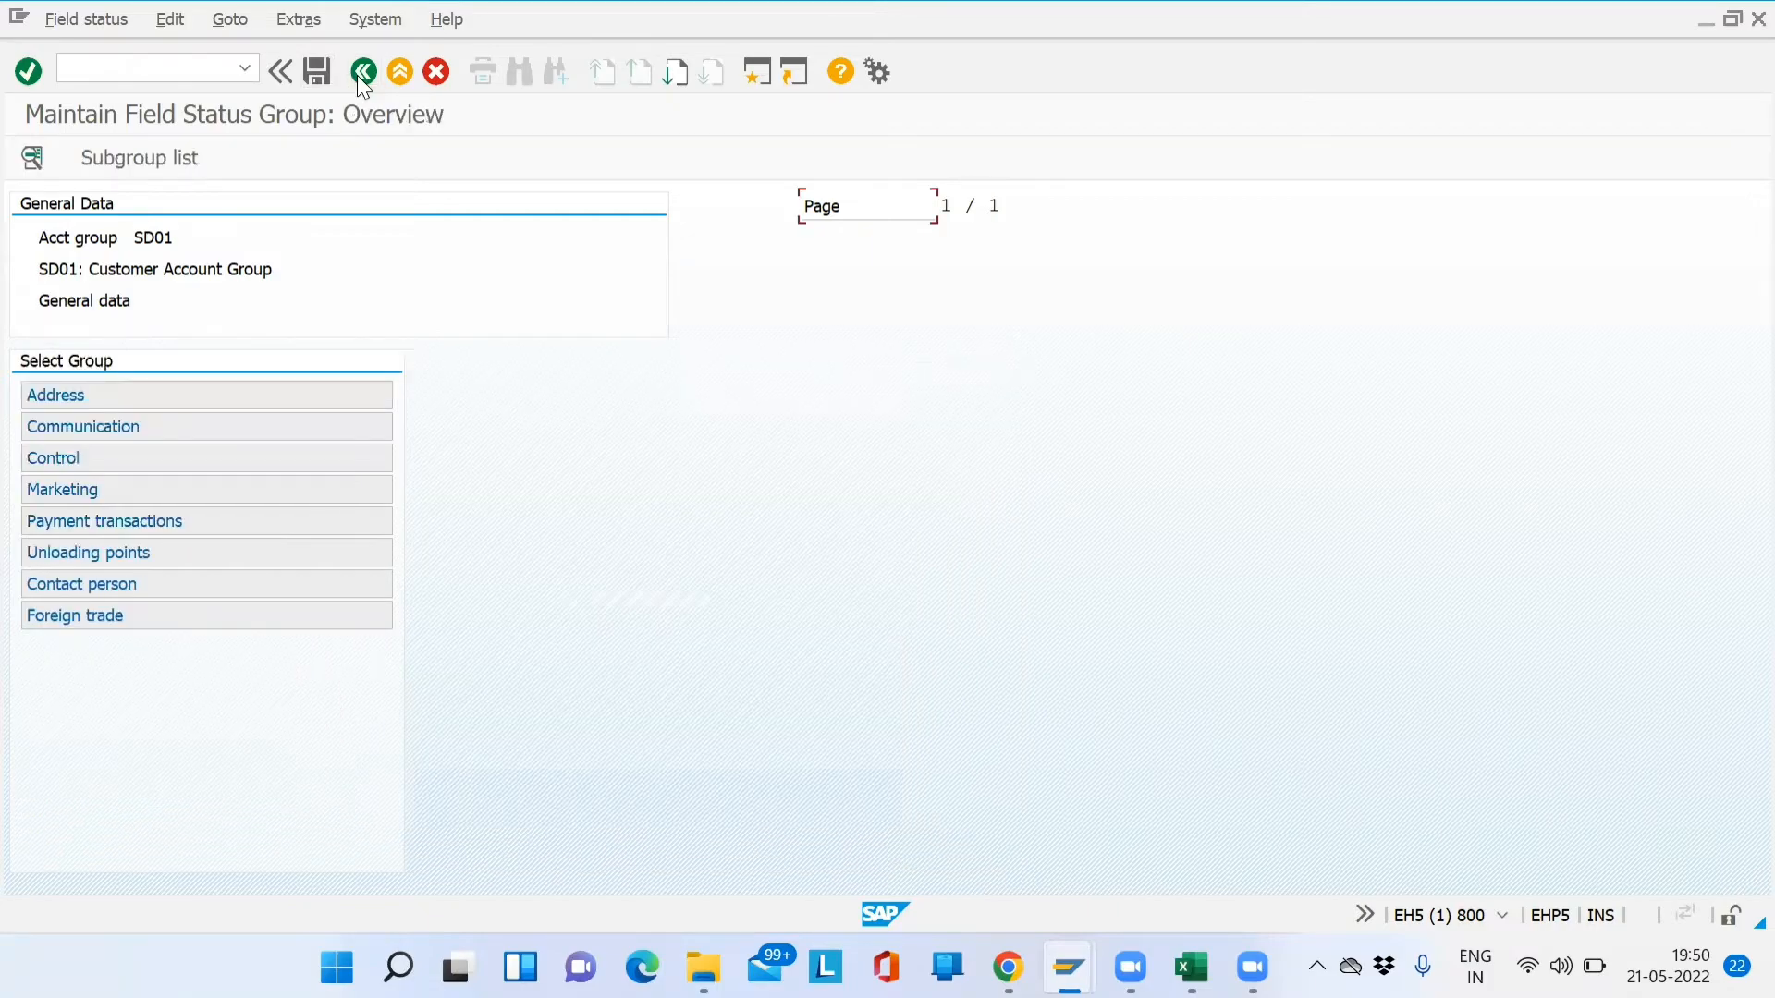
Examine the Communication and Marketing field status settings in account group SD01's general data
double_click(90, 430)
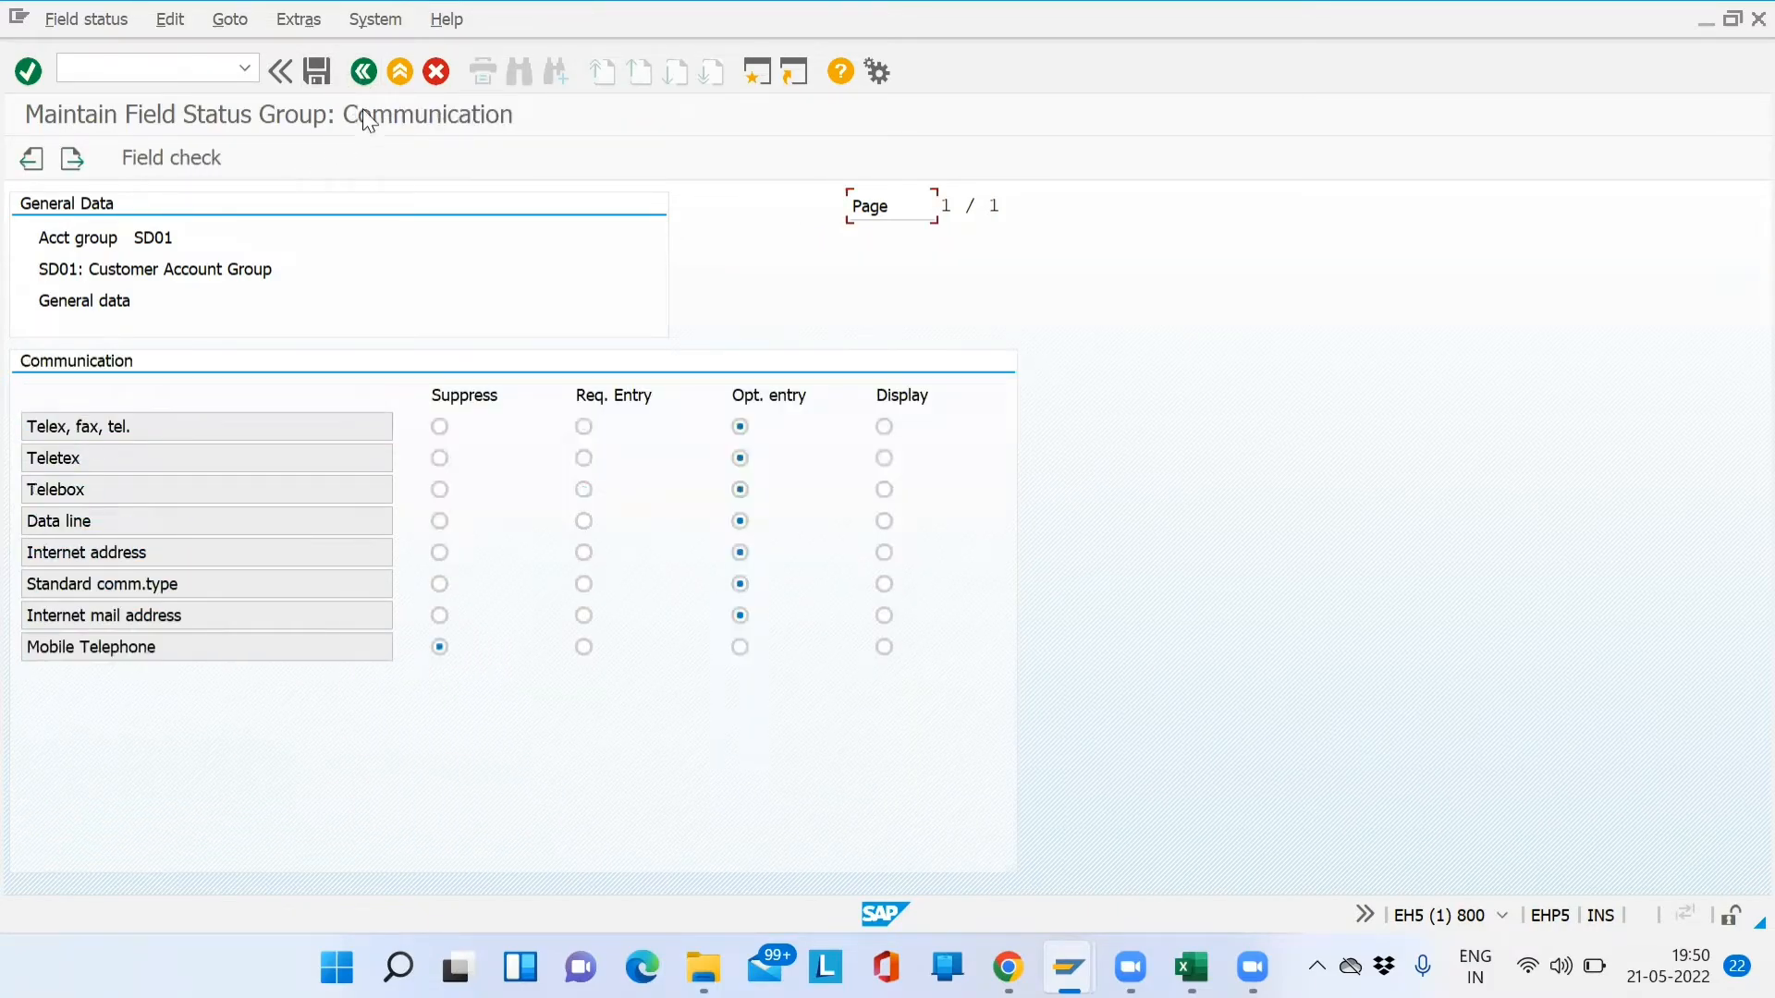
click(366, 80)
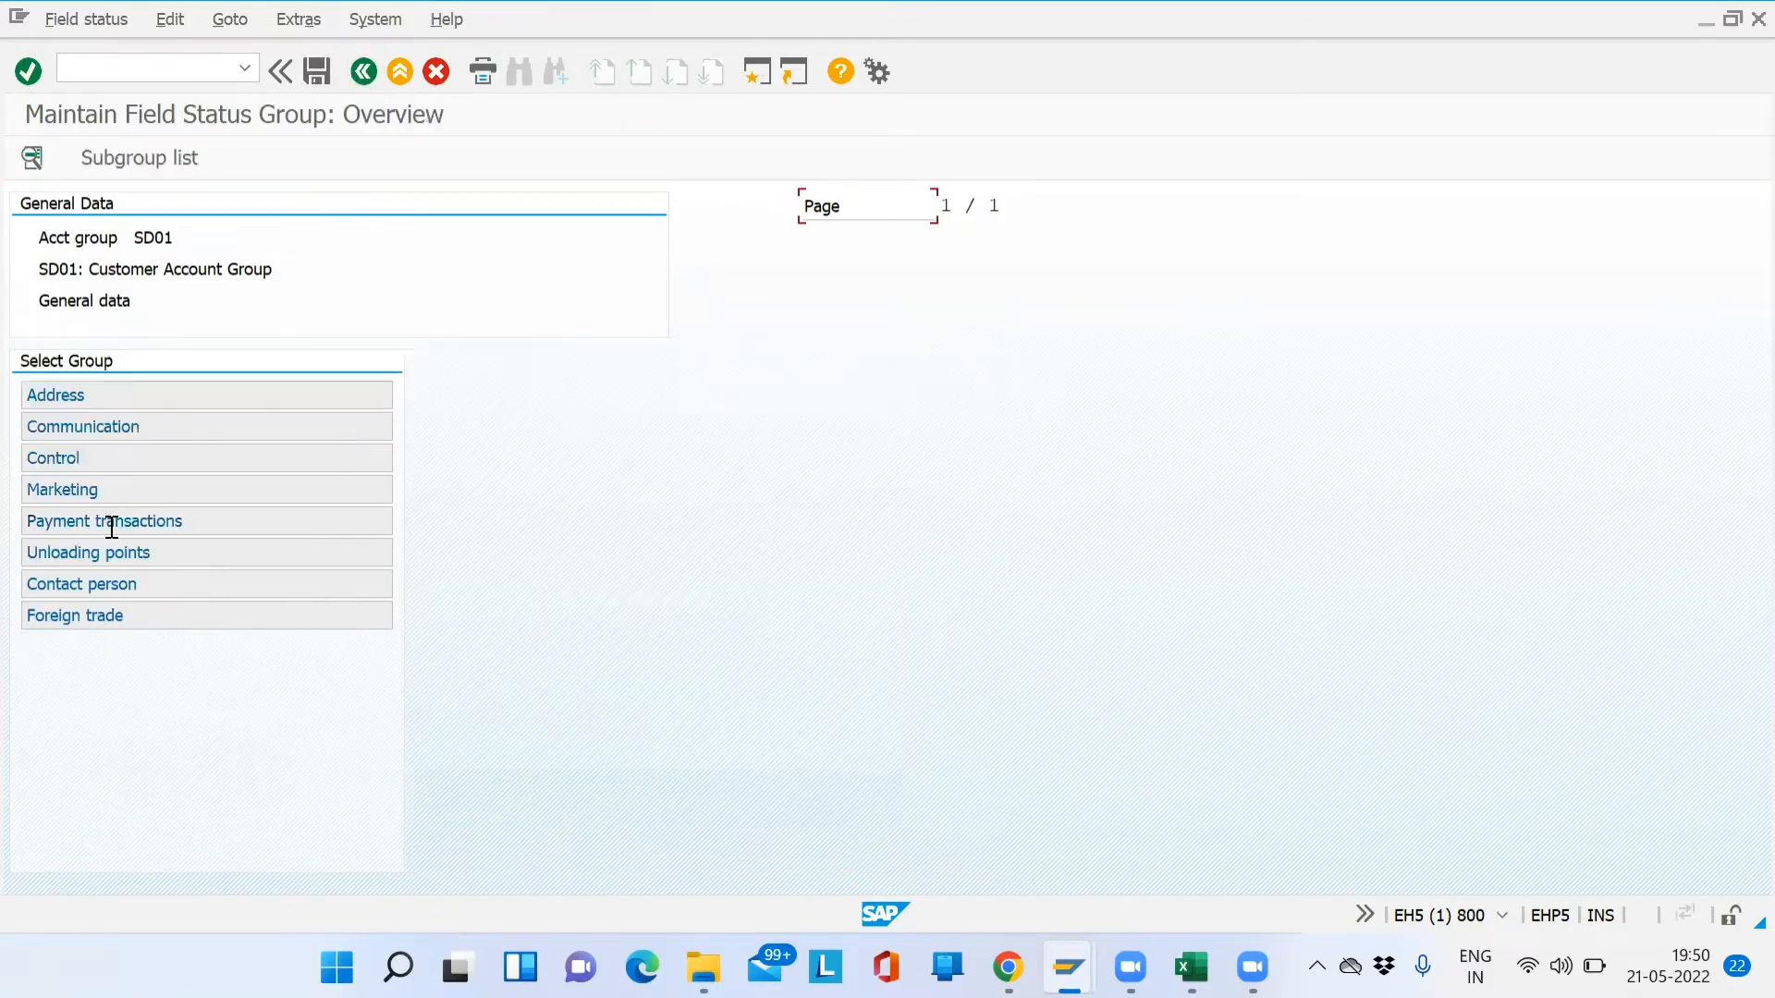
double_click(80, 490)
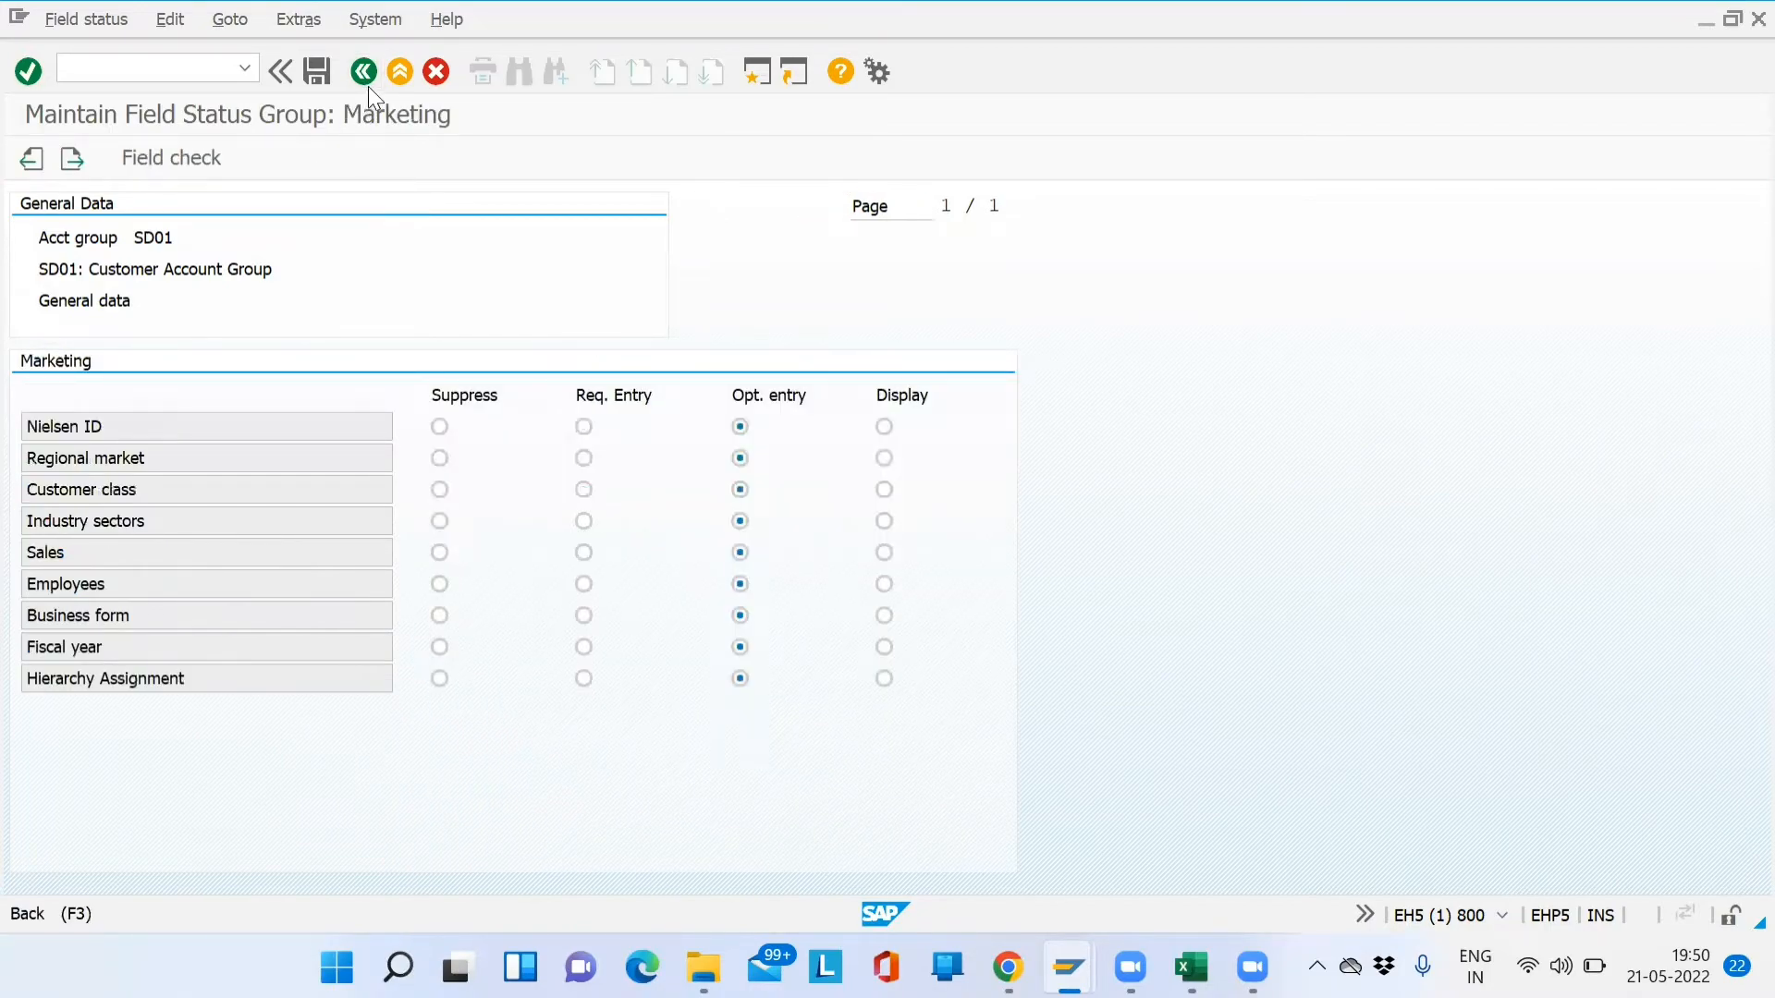
click(368, 86)
click(368, 86)
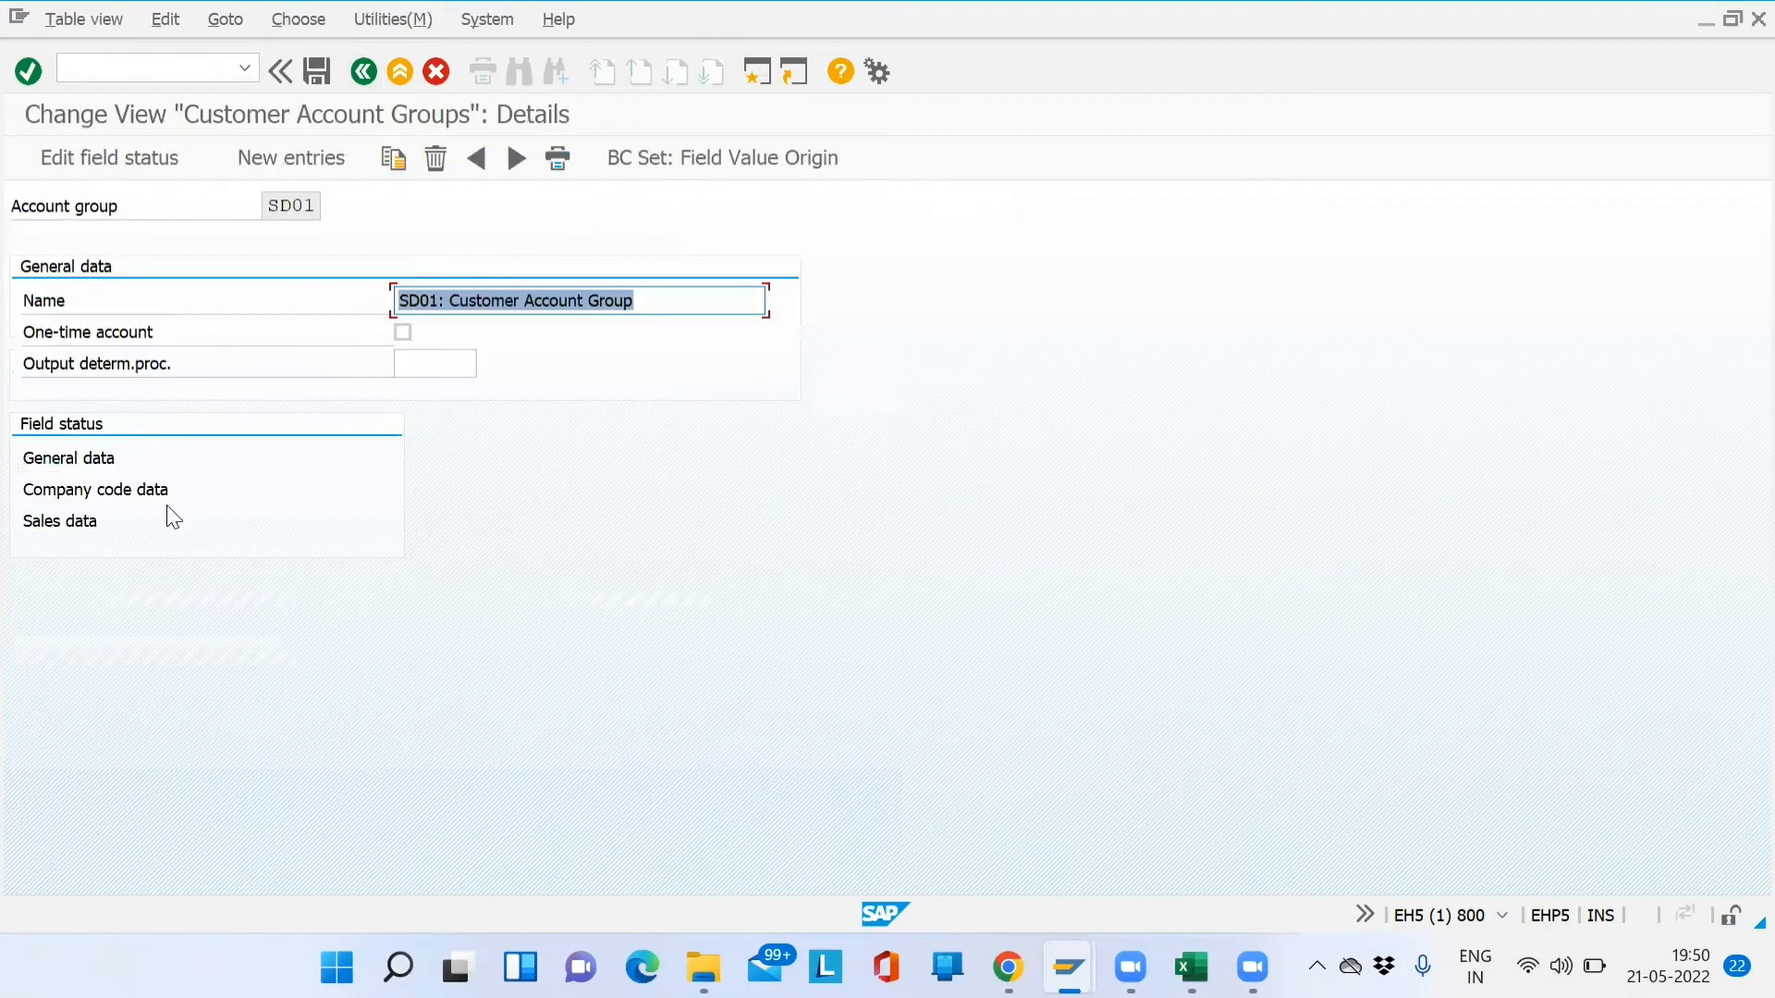
View the field status groups for SD01's company code data, including Account management
double_click(93, 495)
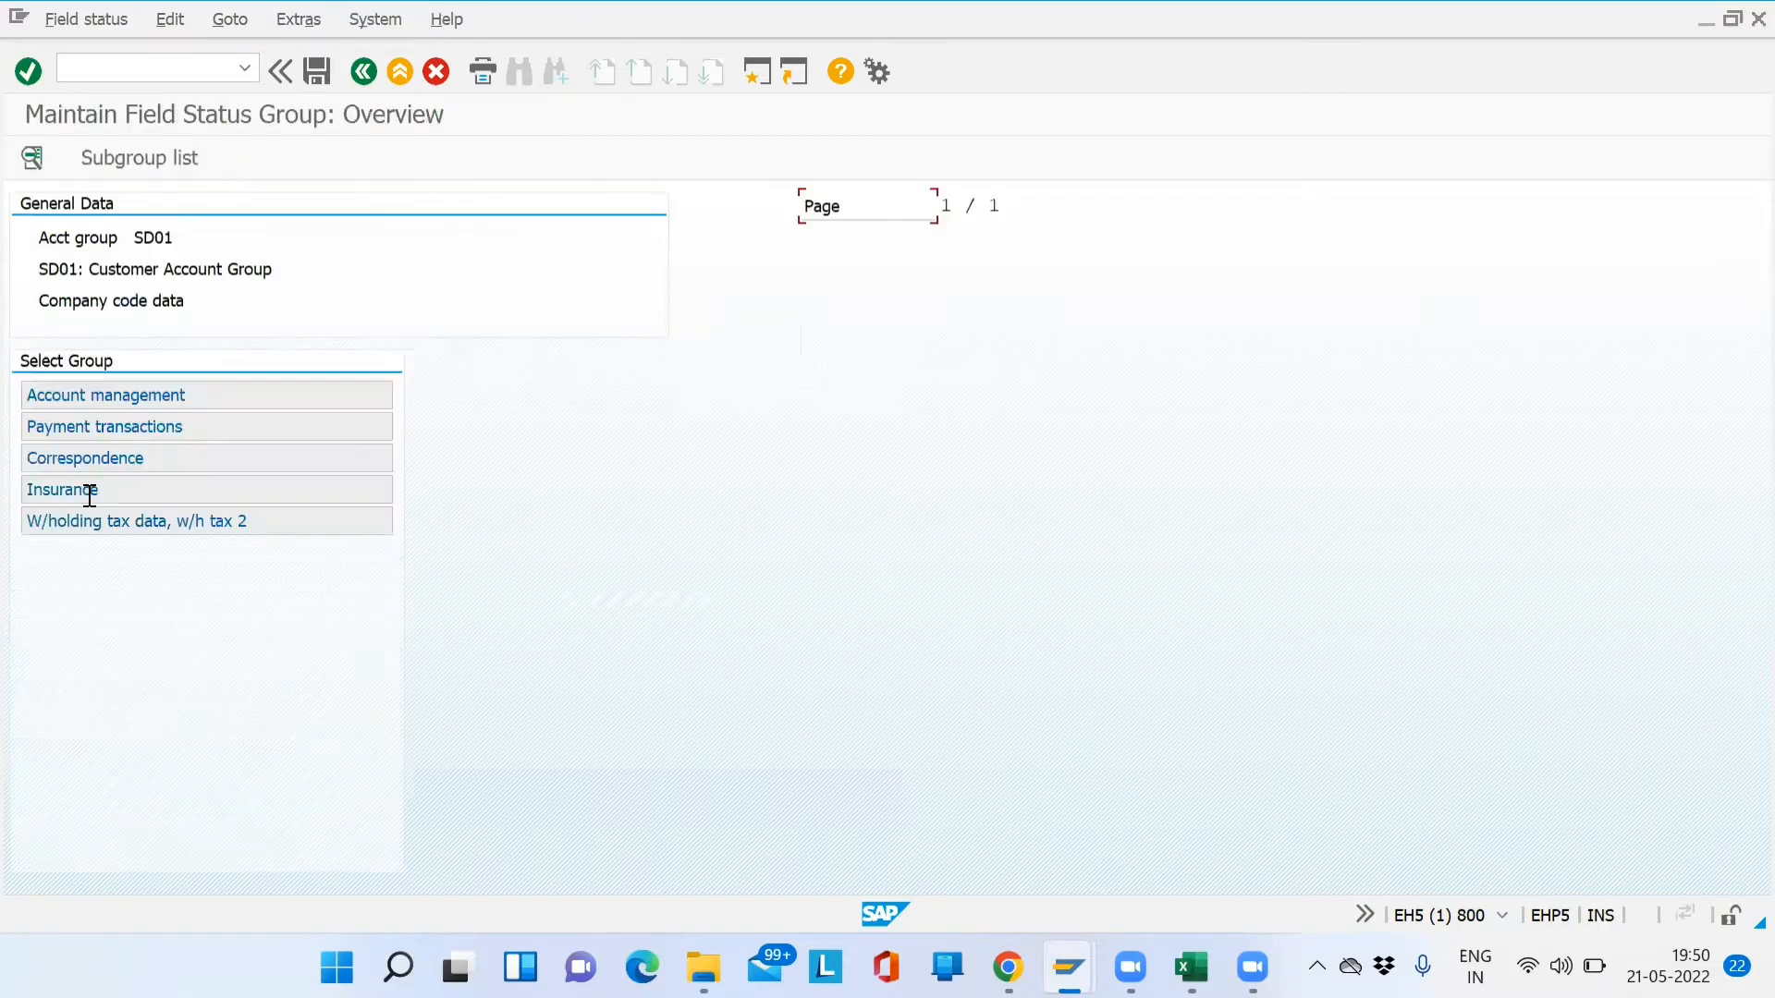
drag(187, 396, 15, 402)
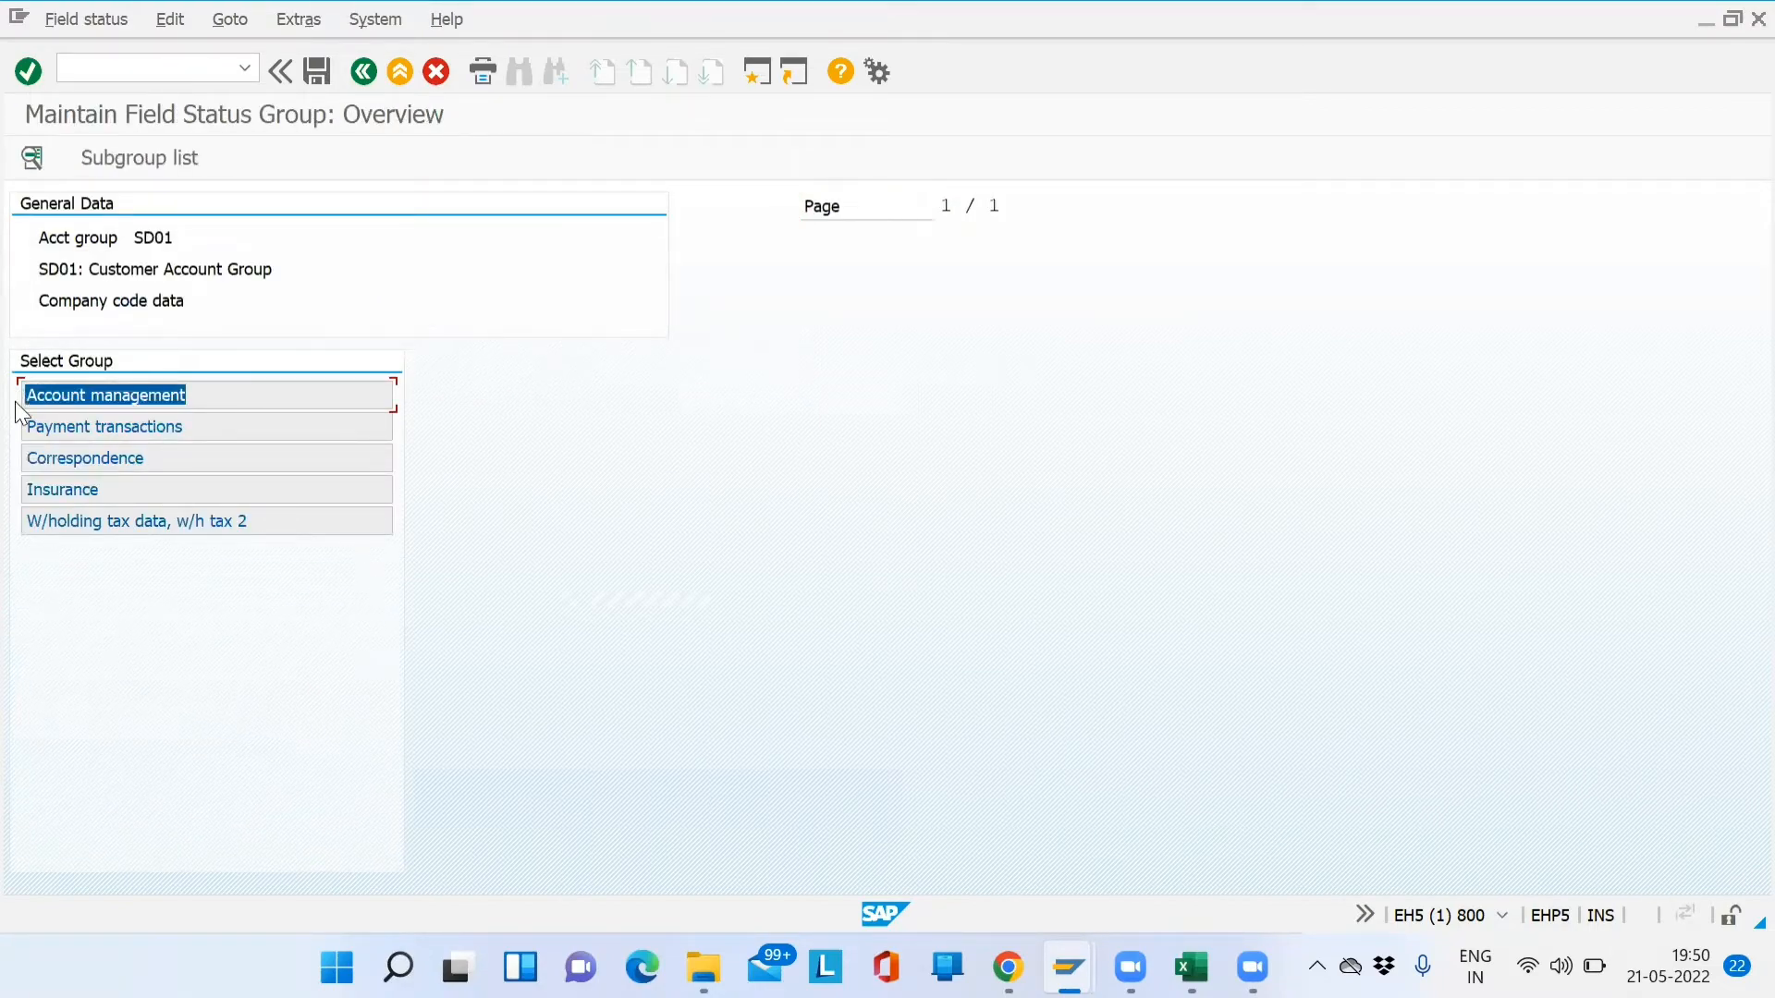
click(370, 81)
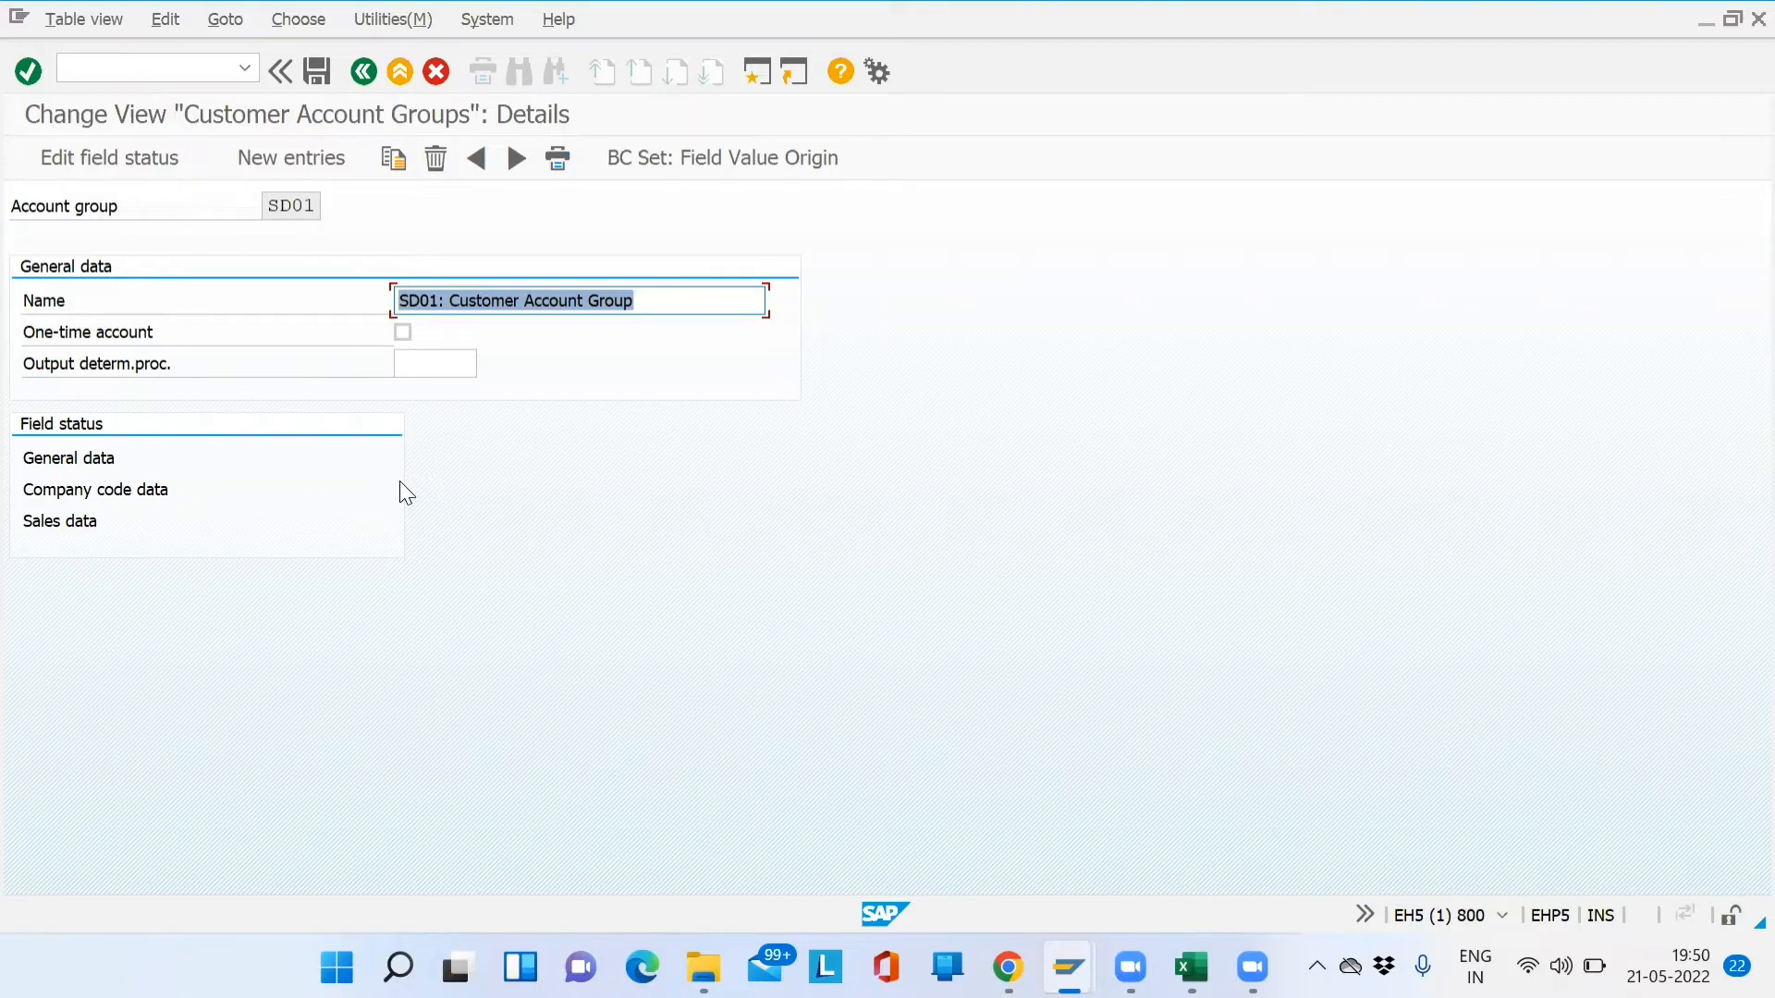
Switch to the SD Training B8 workbook in Excel and review the list of sales area data tabs in rows 121 to 125
key(alt+Tab)
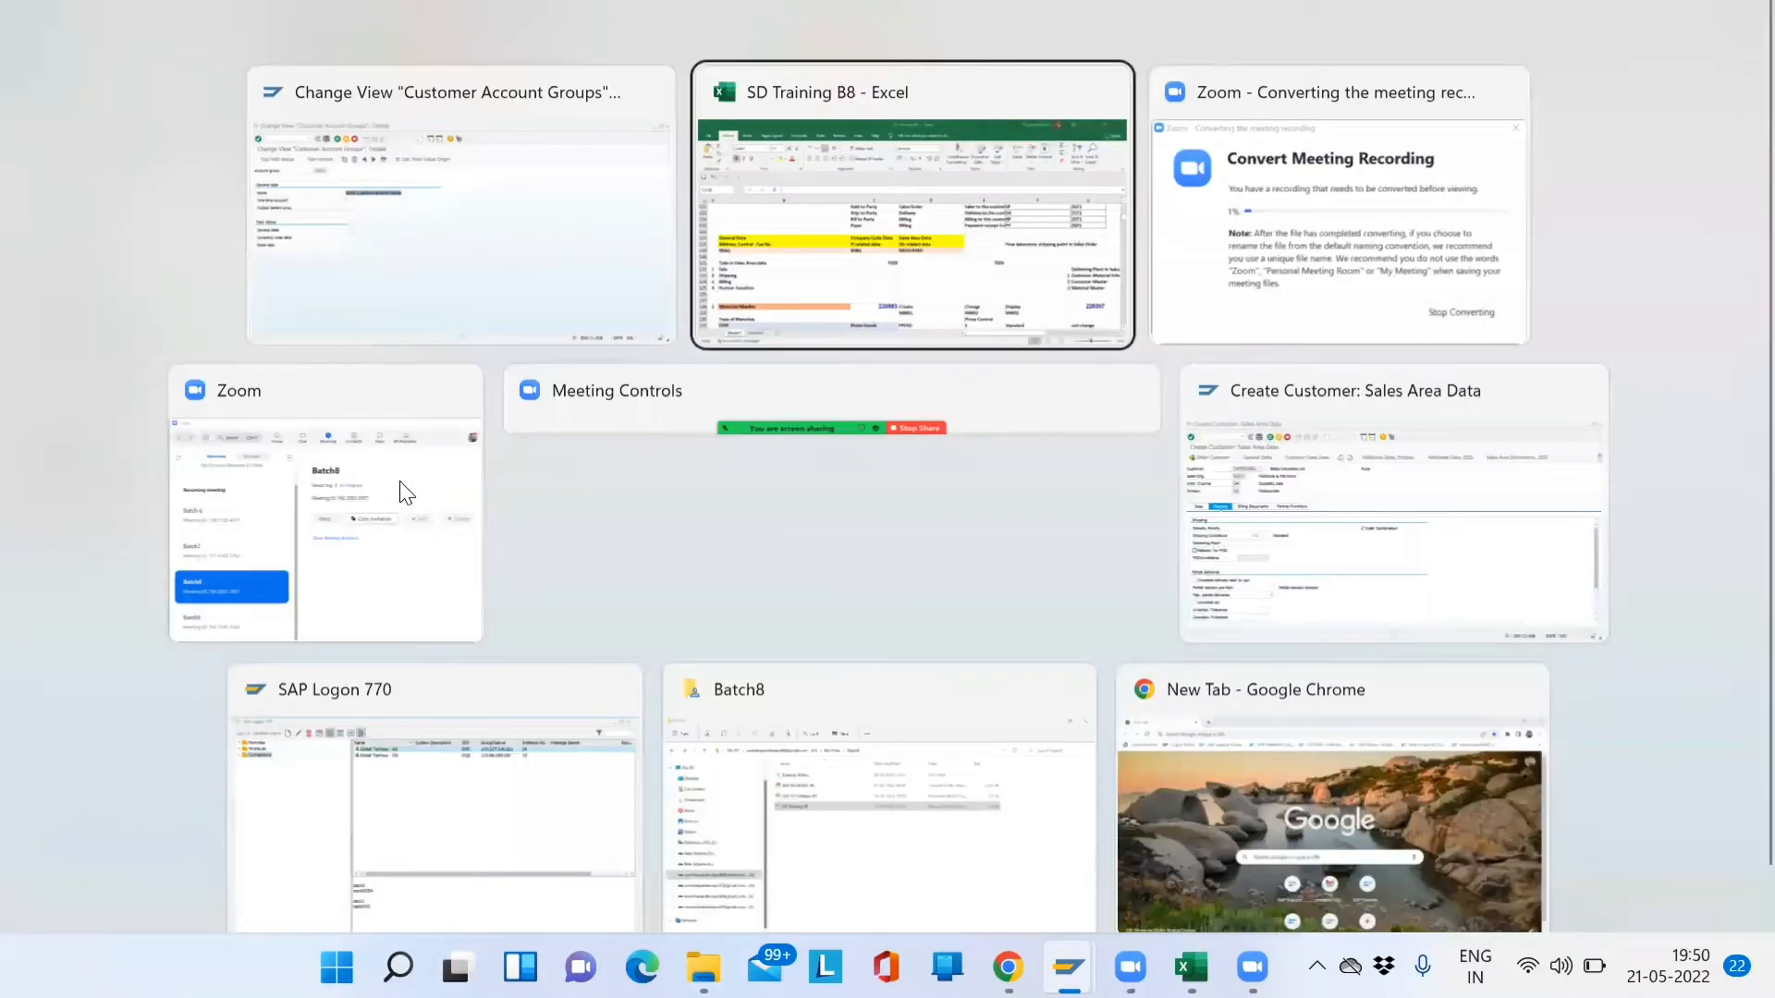
key(Up)
key(Up)
key(Up)
key(Up)
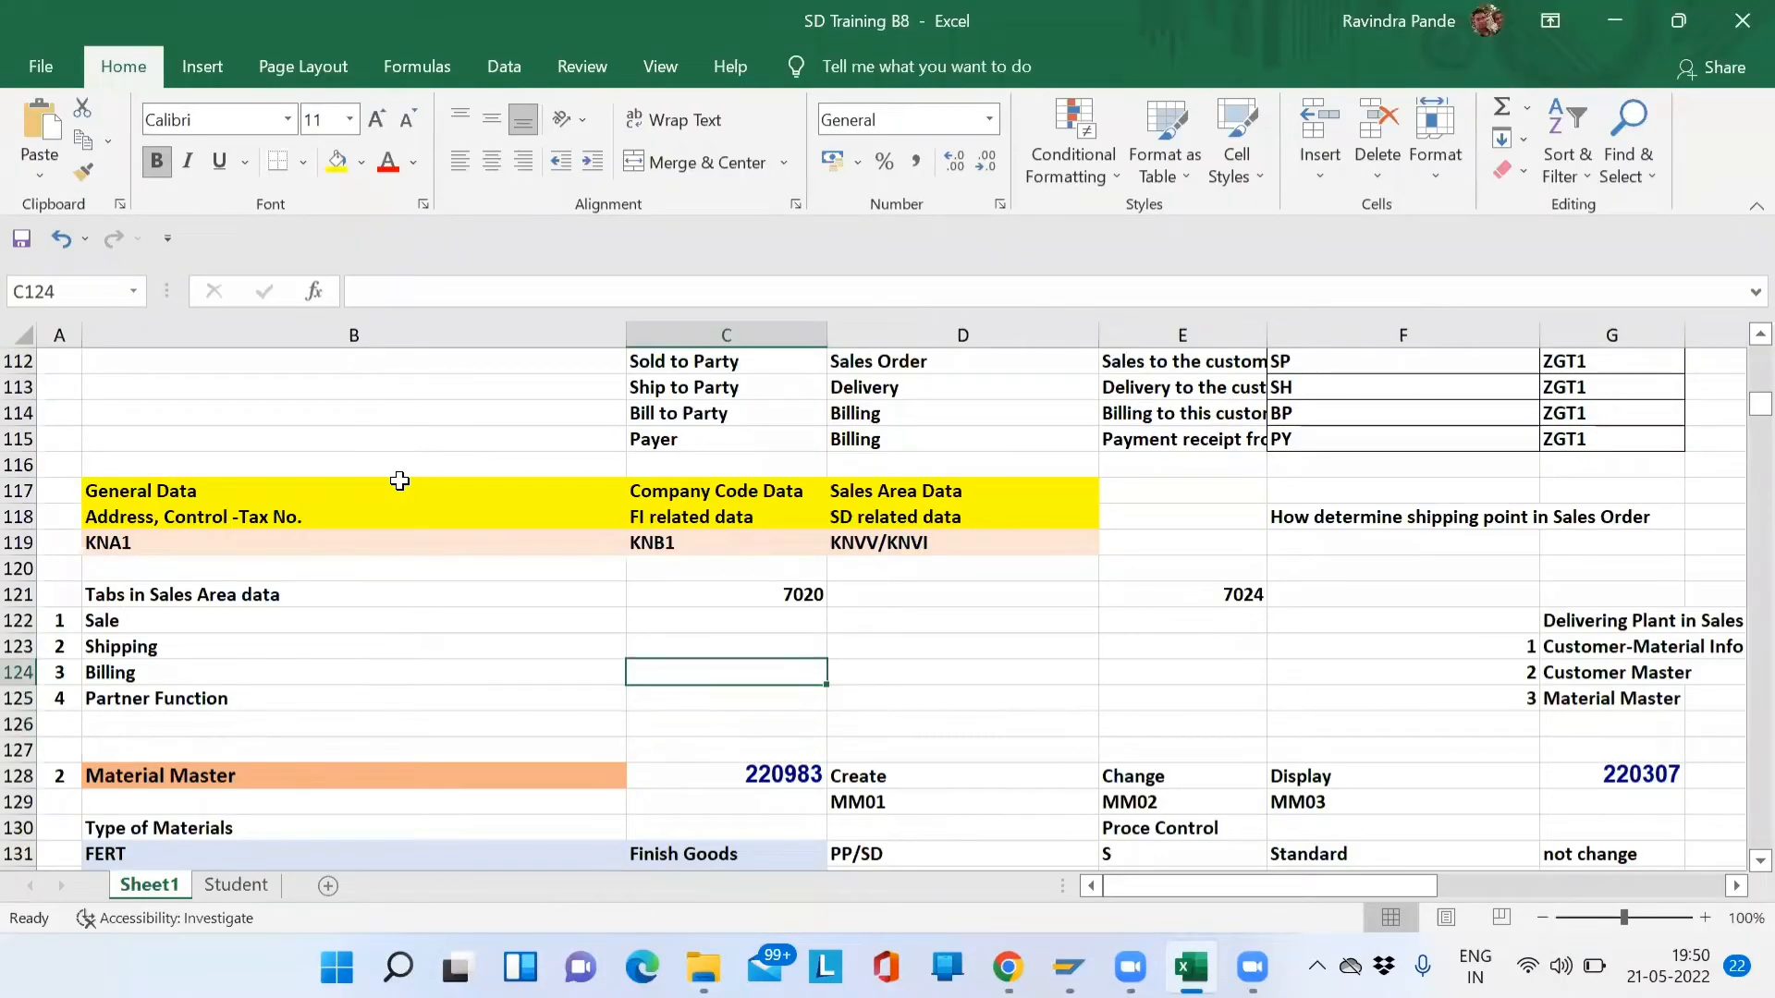
key(Down)
key(Down)
key(Up)
key(Up)
Switch to SAP's Create Customer: Sales Area Data window and set the shipping data's Delivering Plant to SD01
key(alt+Tab)
key(alt+Tab)
key(alt+Tab)
key(alt+Tab)
key(alt+Tab)
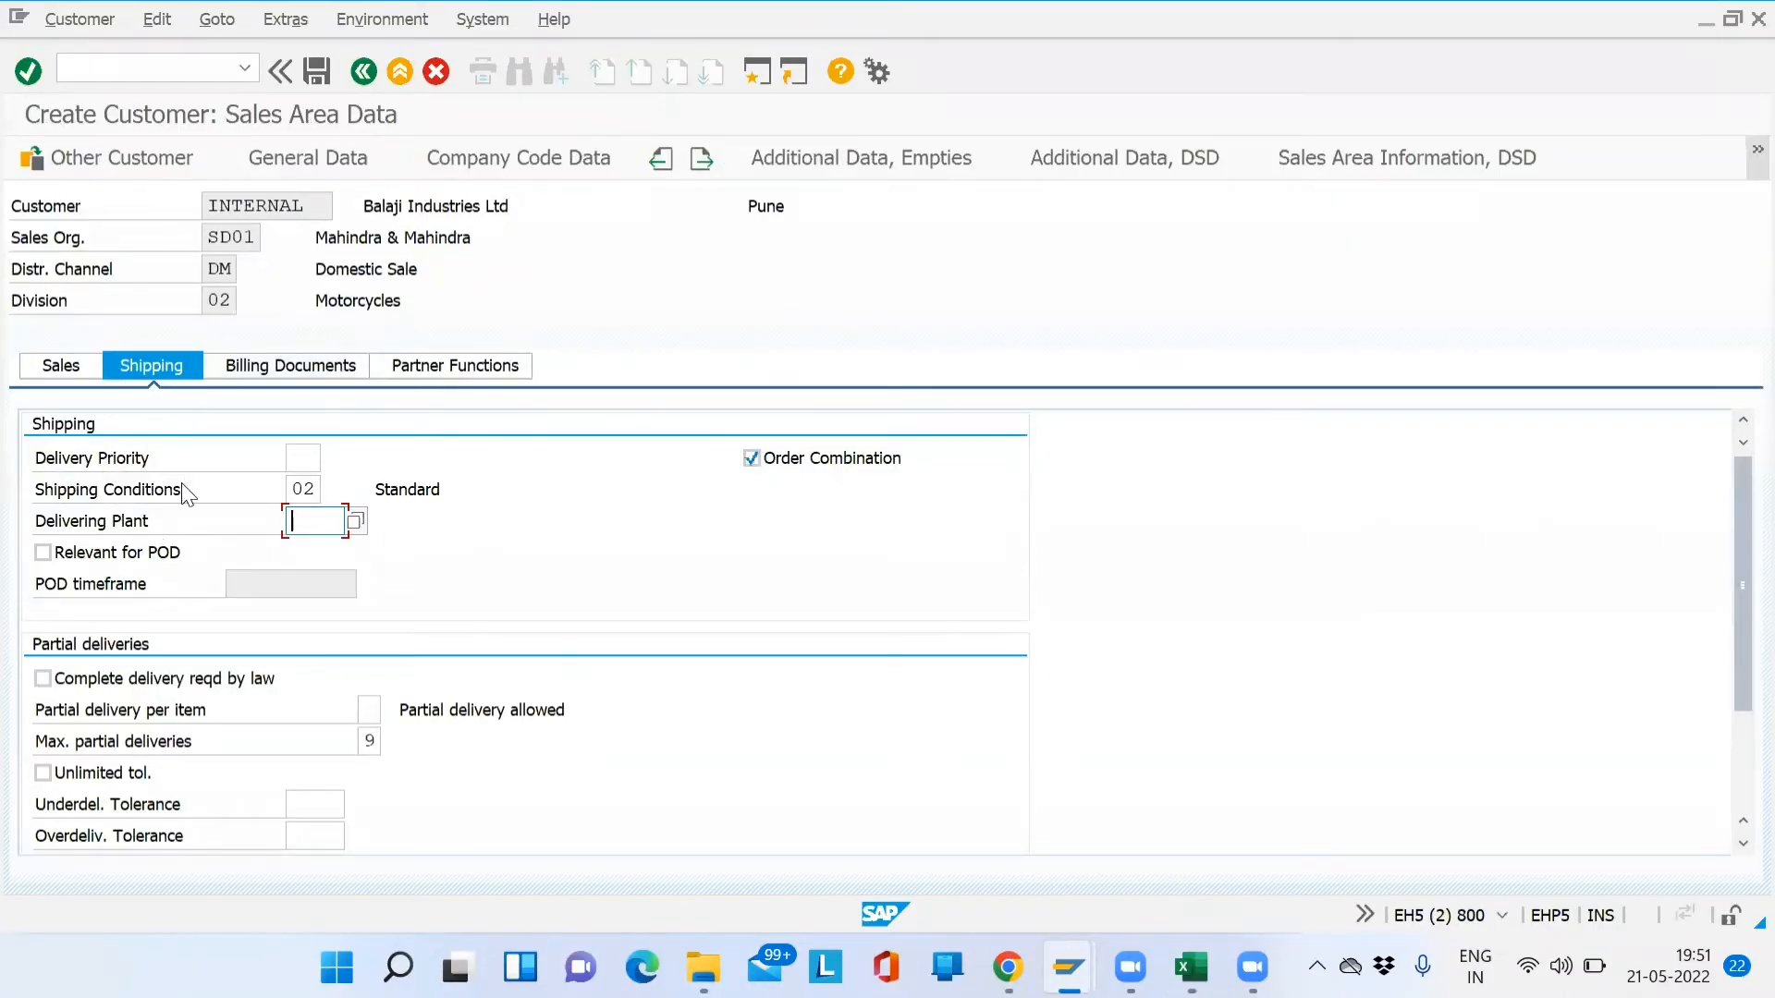
double_click(314, 489)
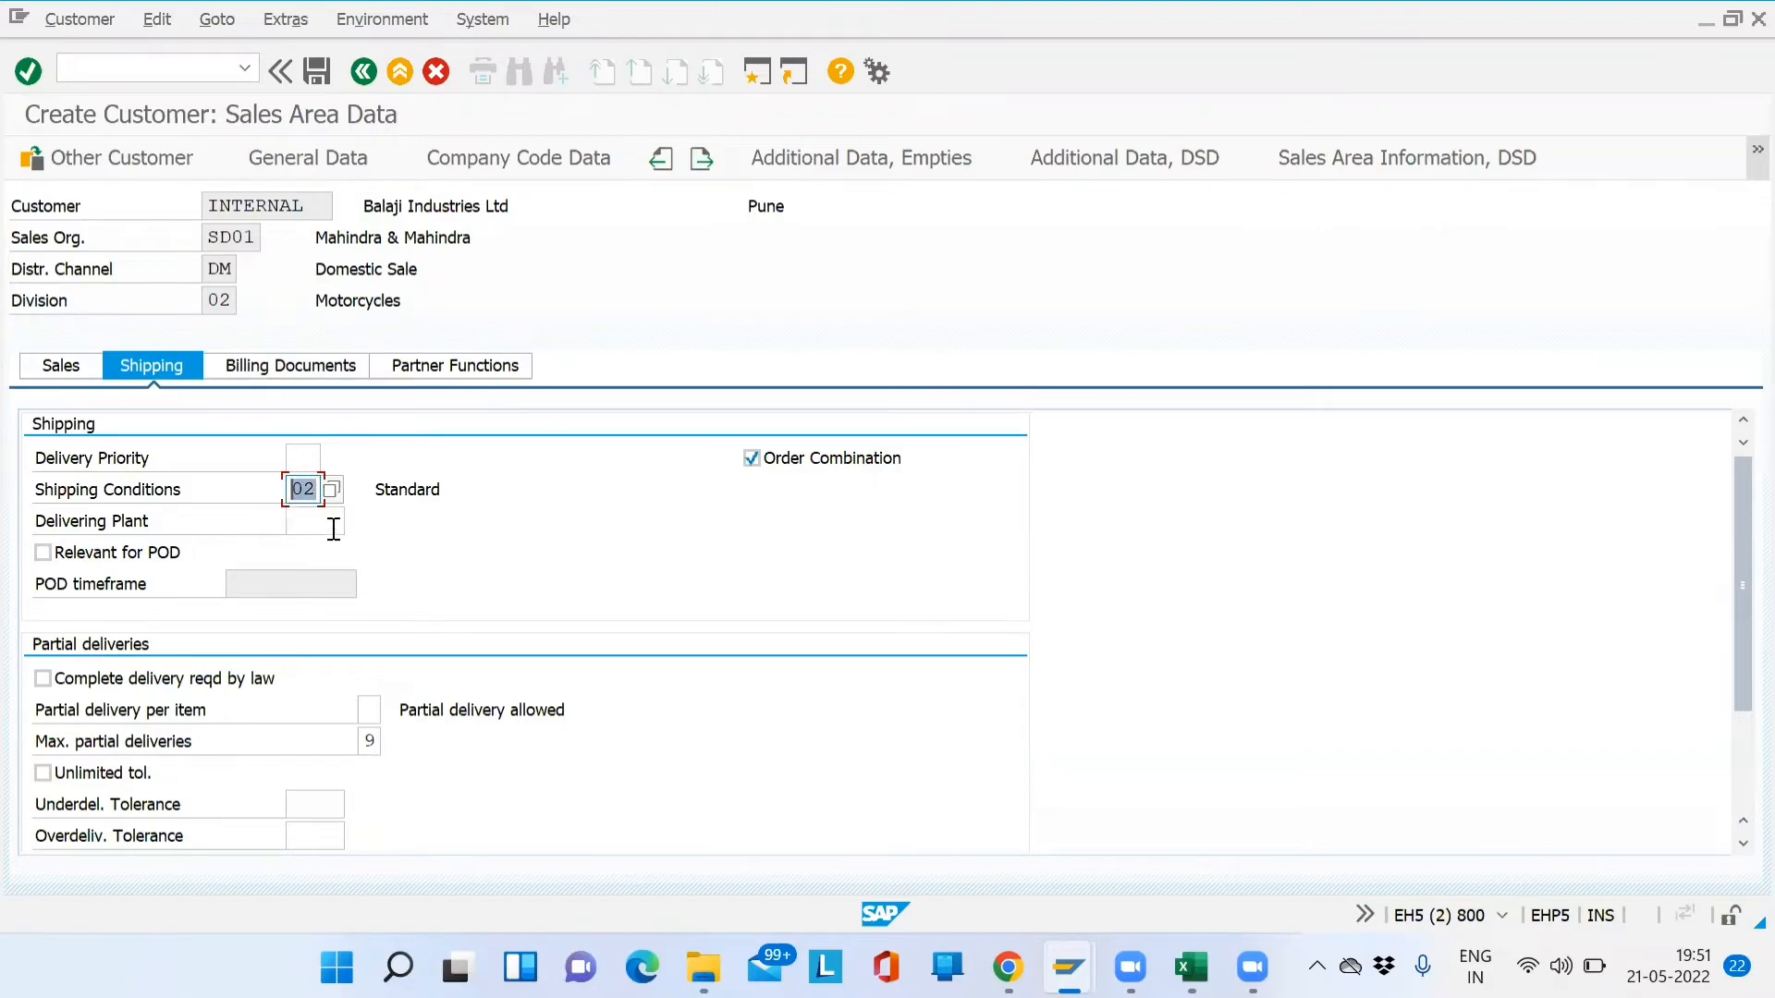
click(298, 455)
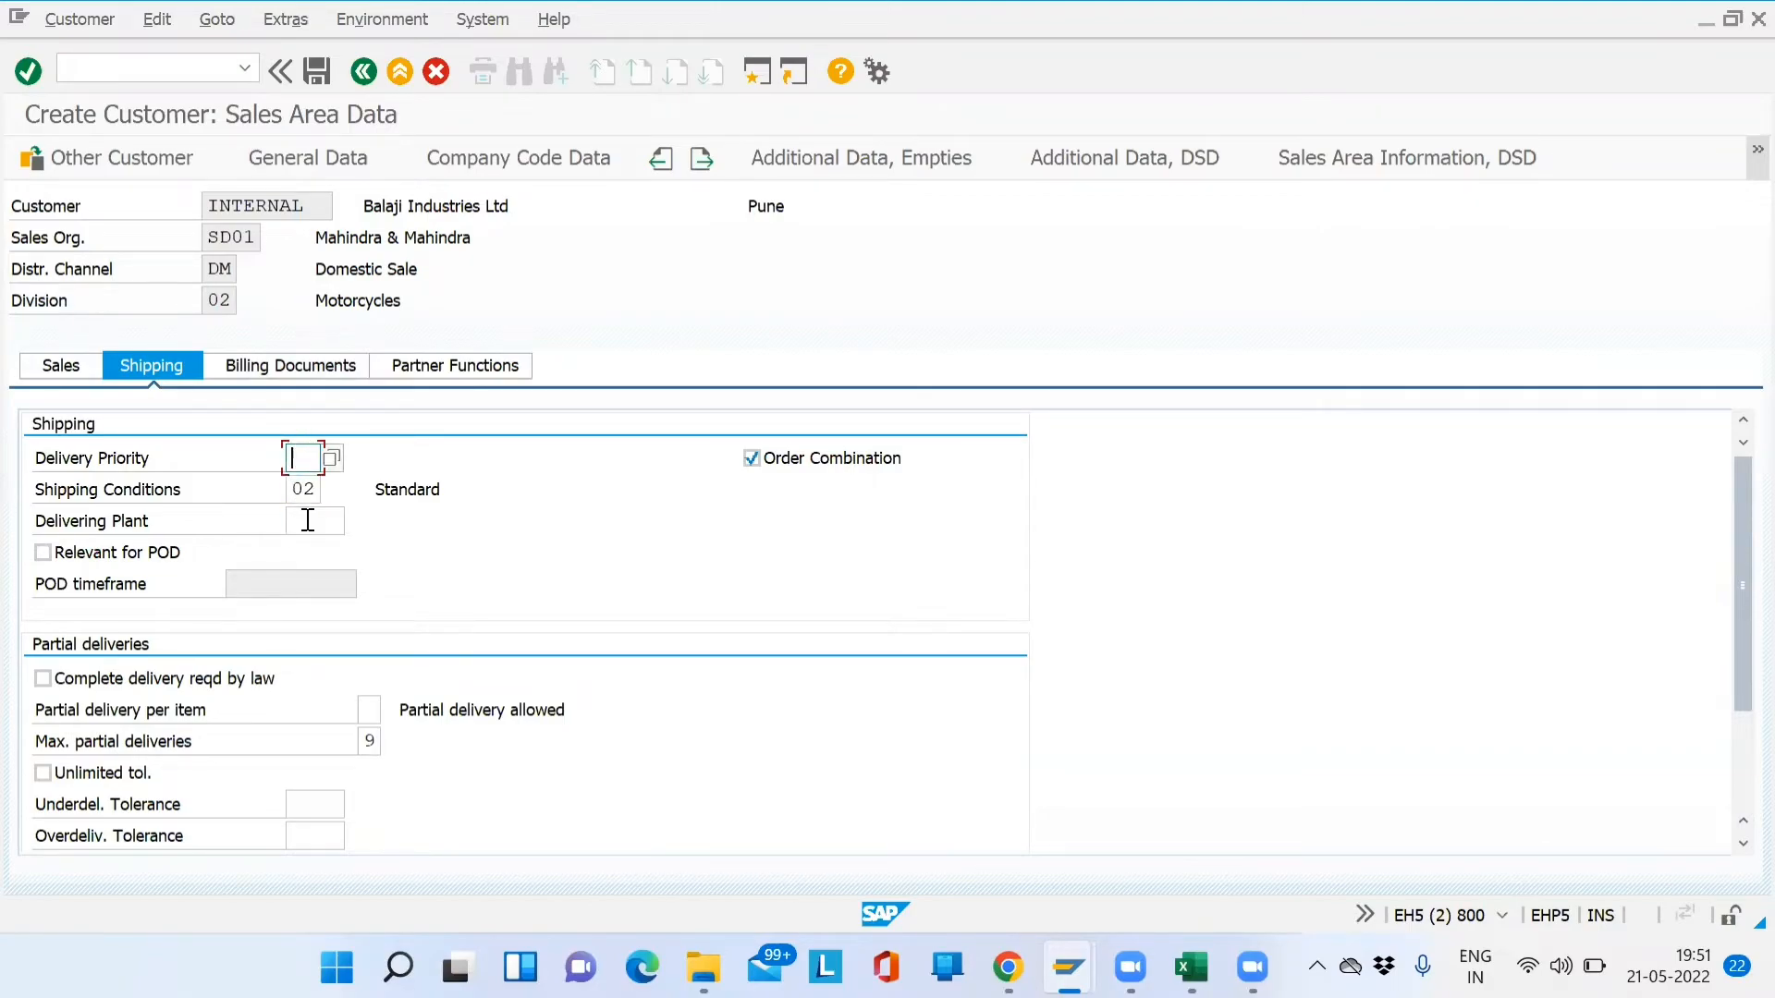
click(308, 521)
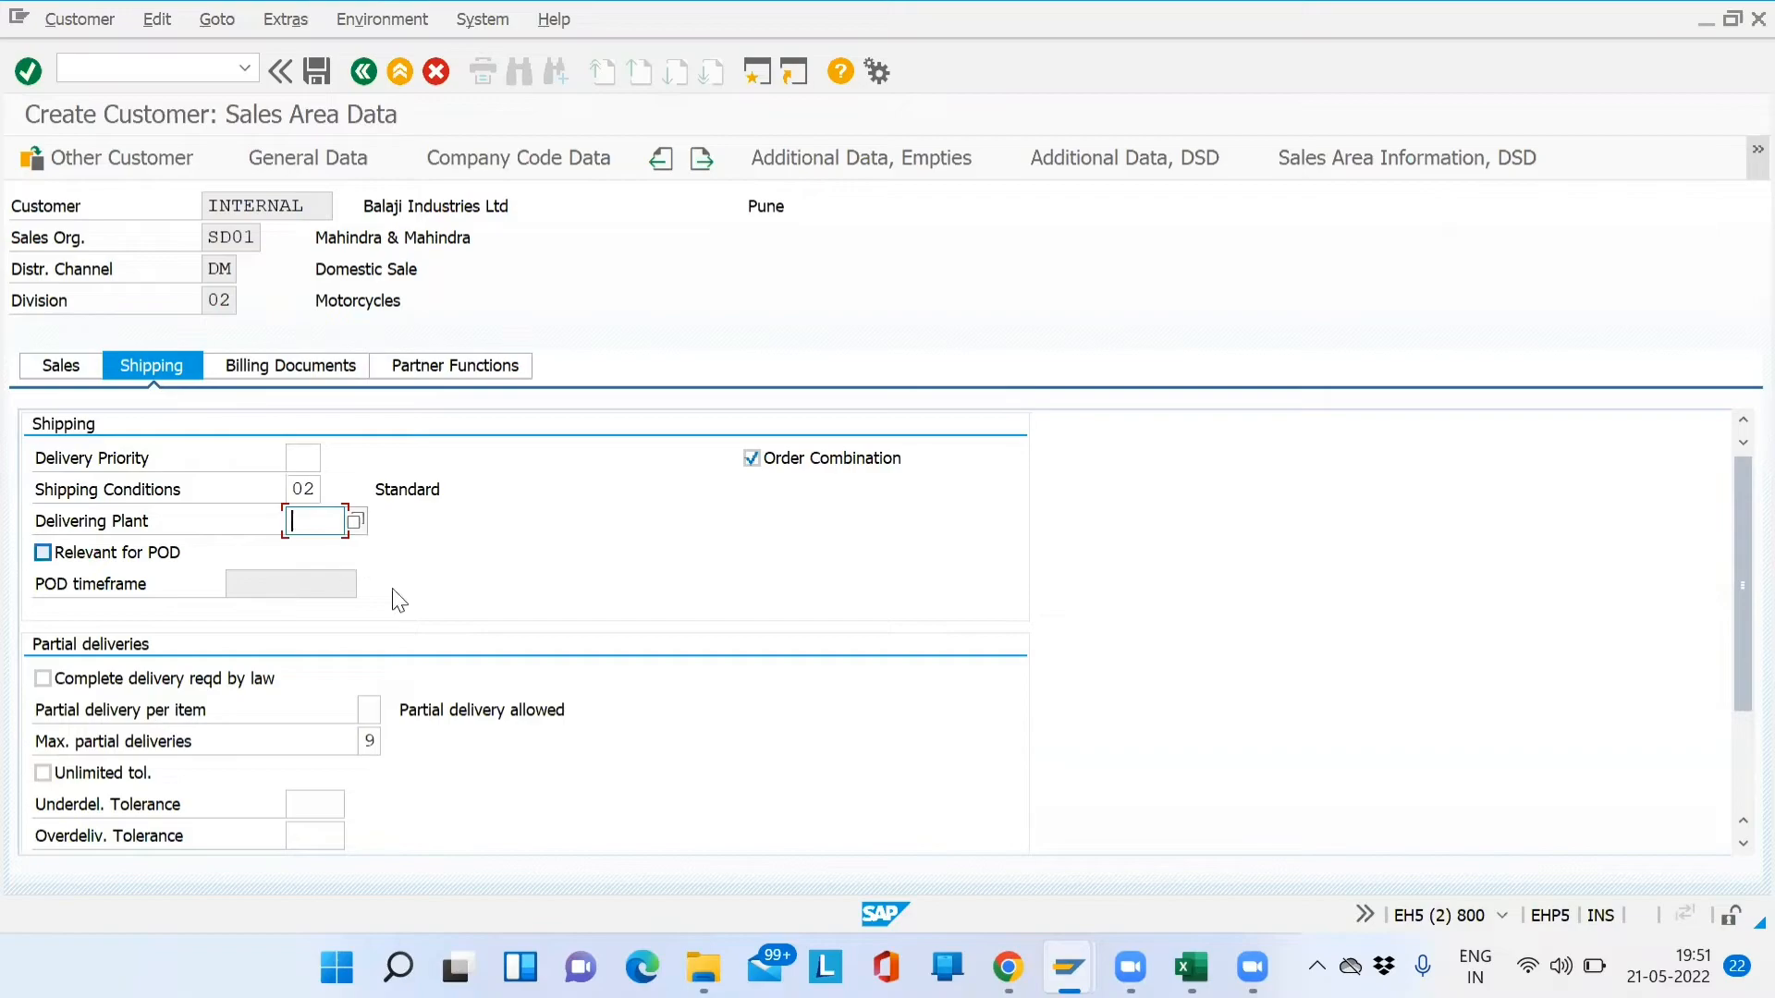
text(SD01)
key(Return)
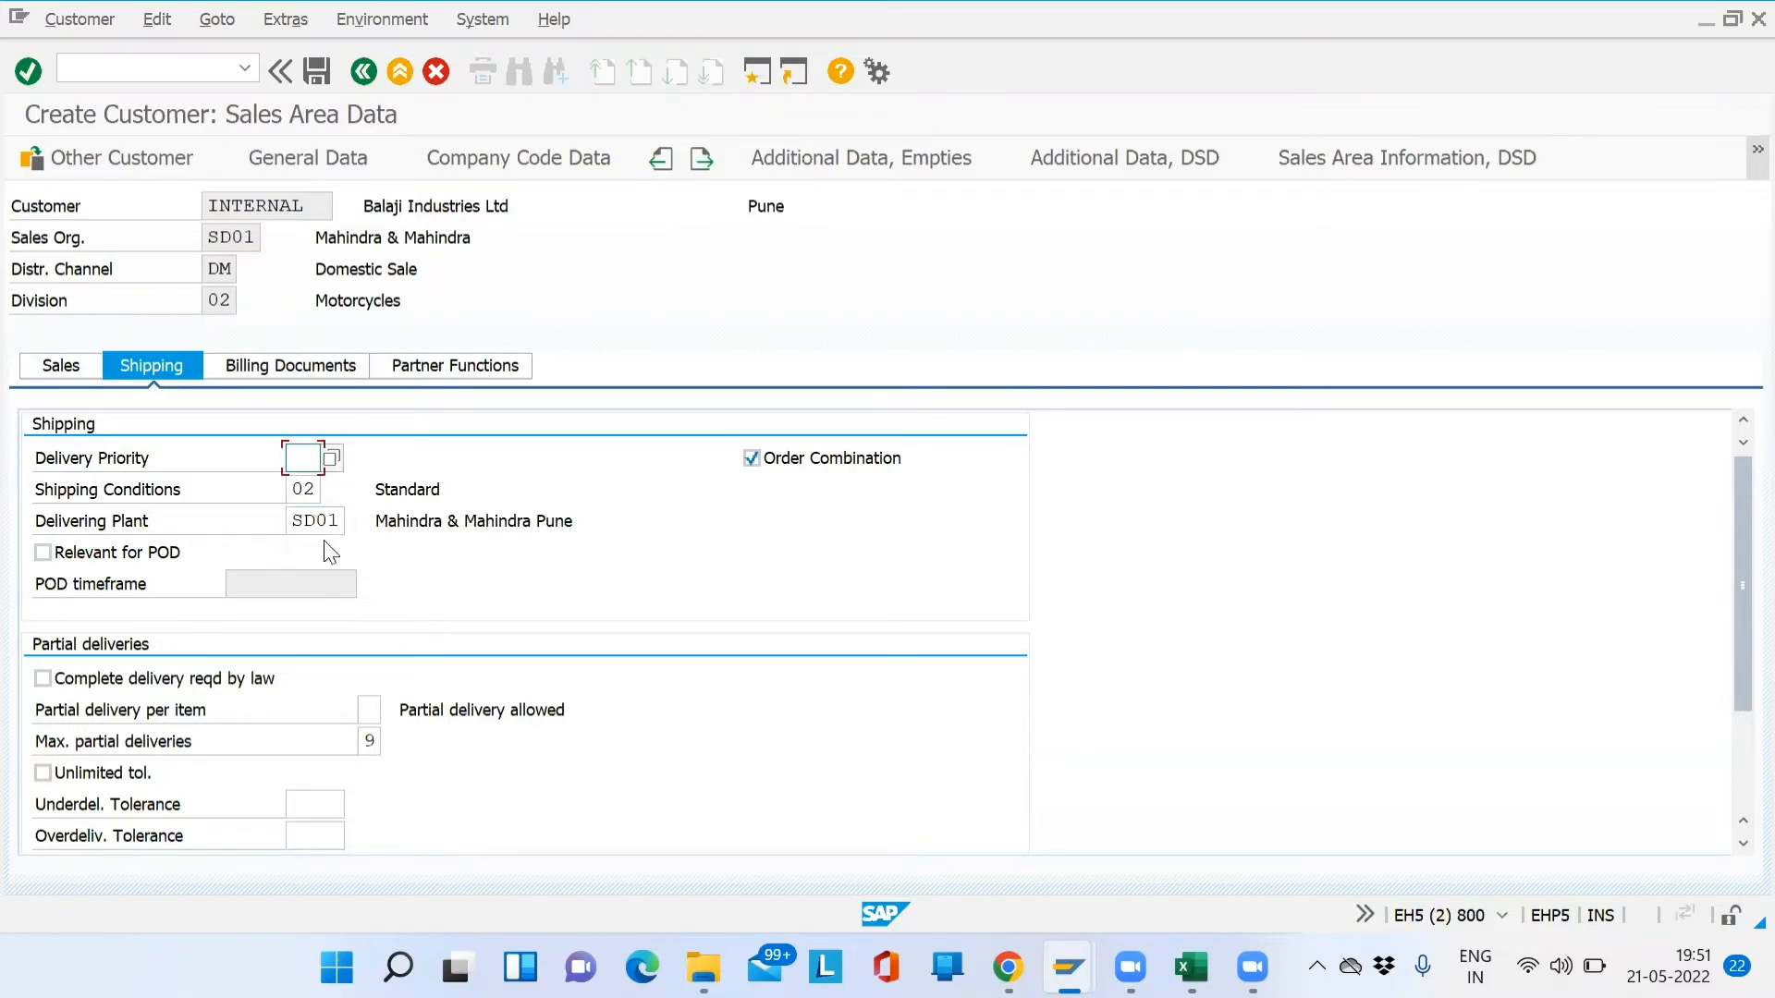
drag(337, 520, 287, 529)
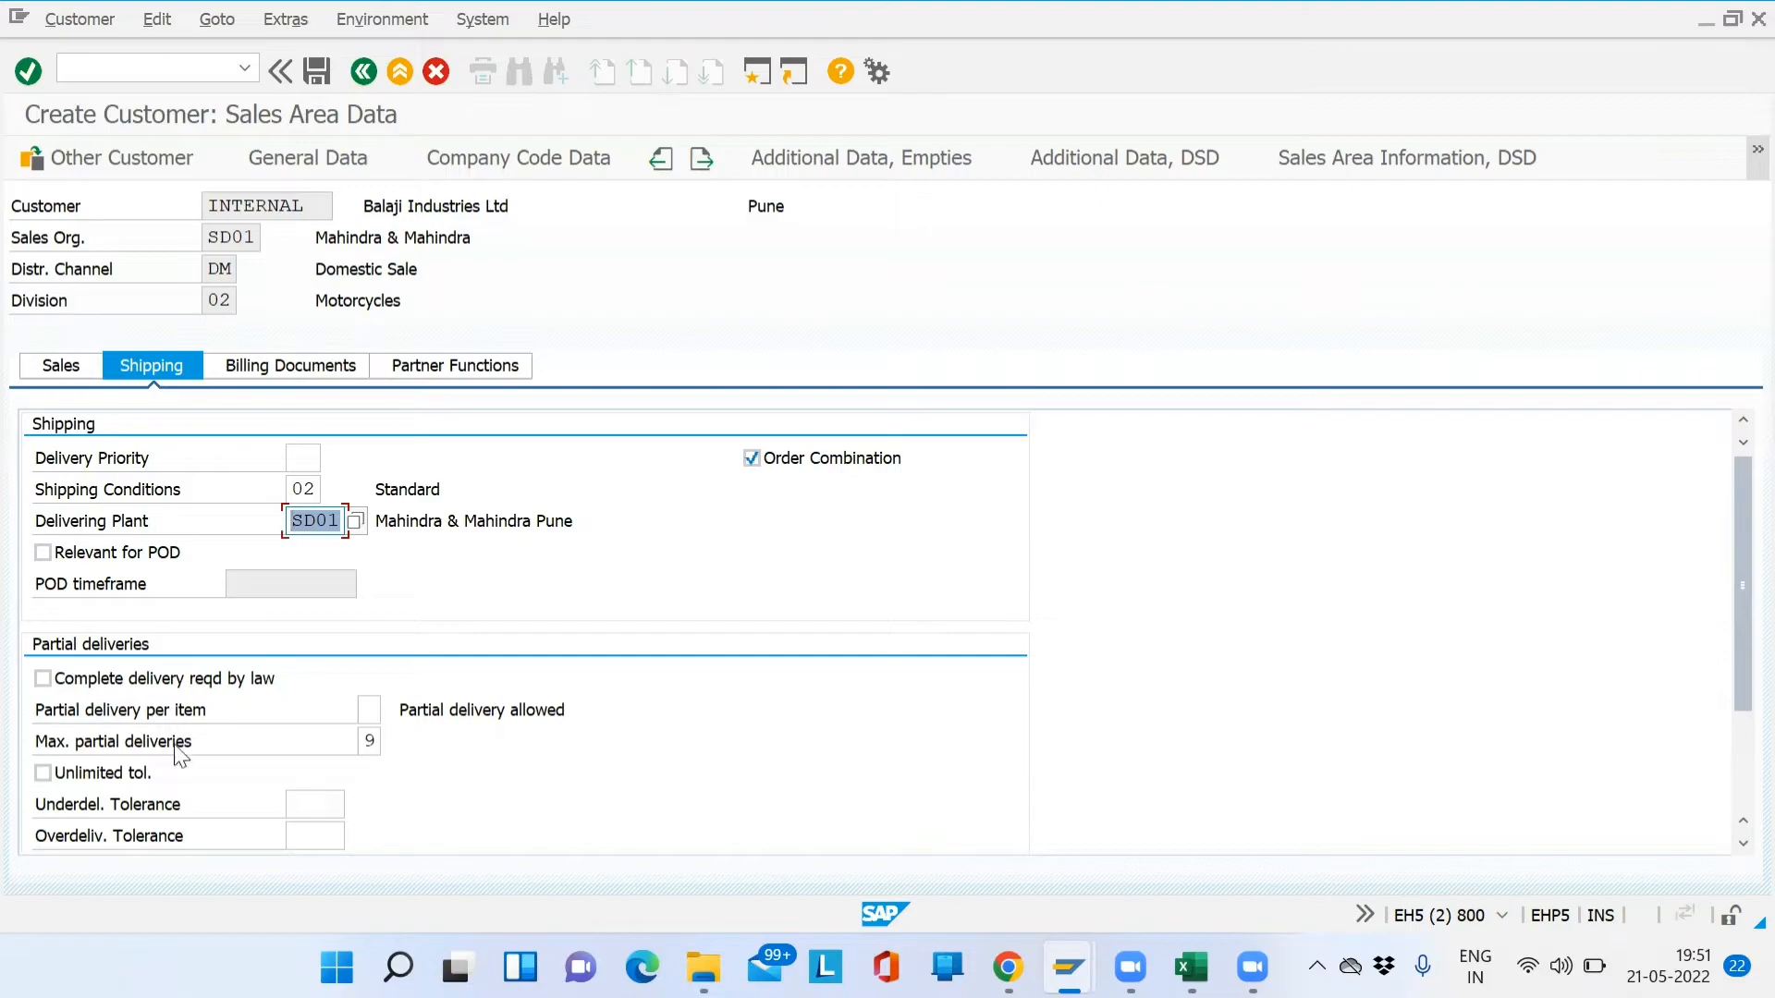
In the customer's billing document data, try the Subs. invoice processing, Rebate and Price determin. indicators, and clear them again
click(331, 367)
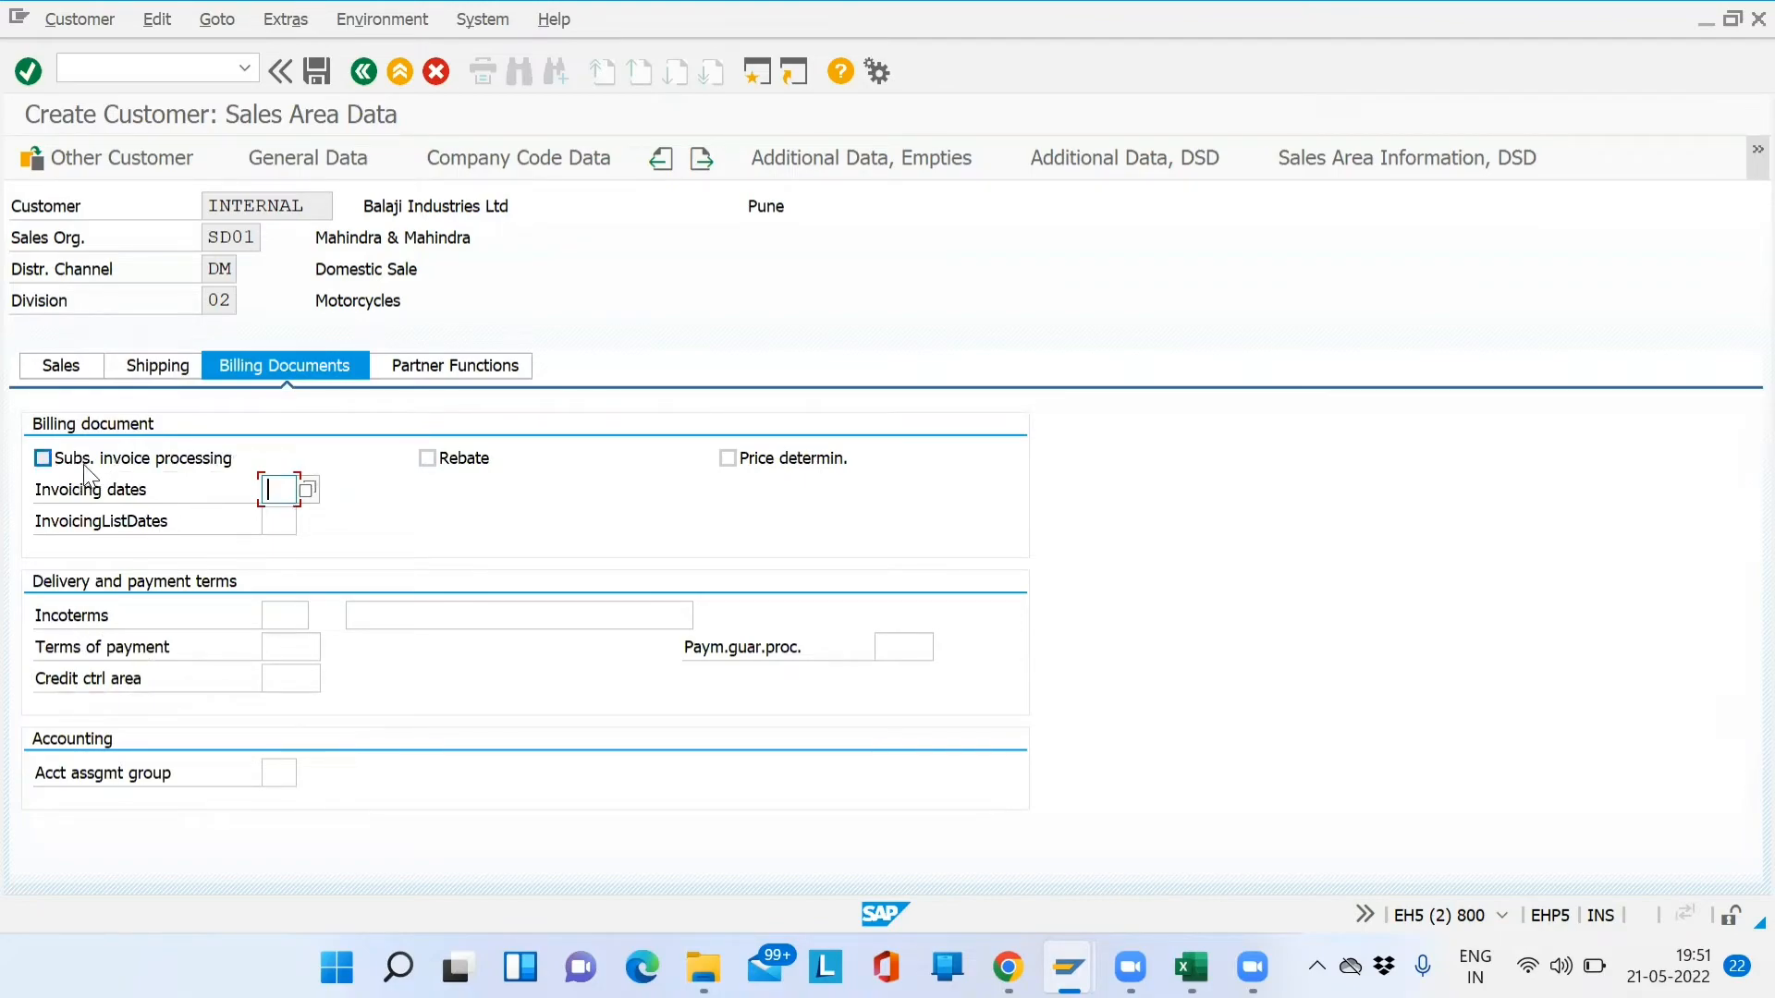
click(132, 466)
click(472, 478)
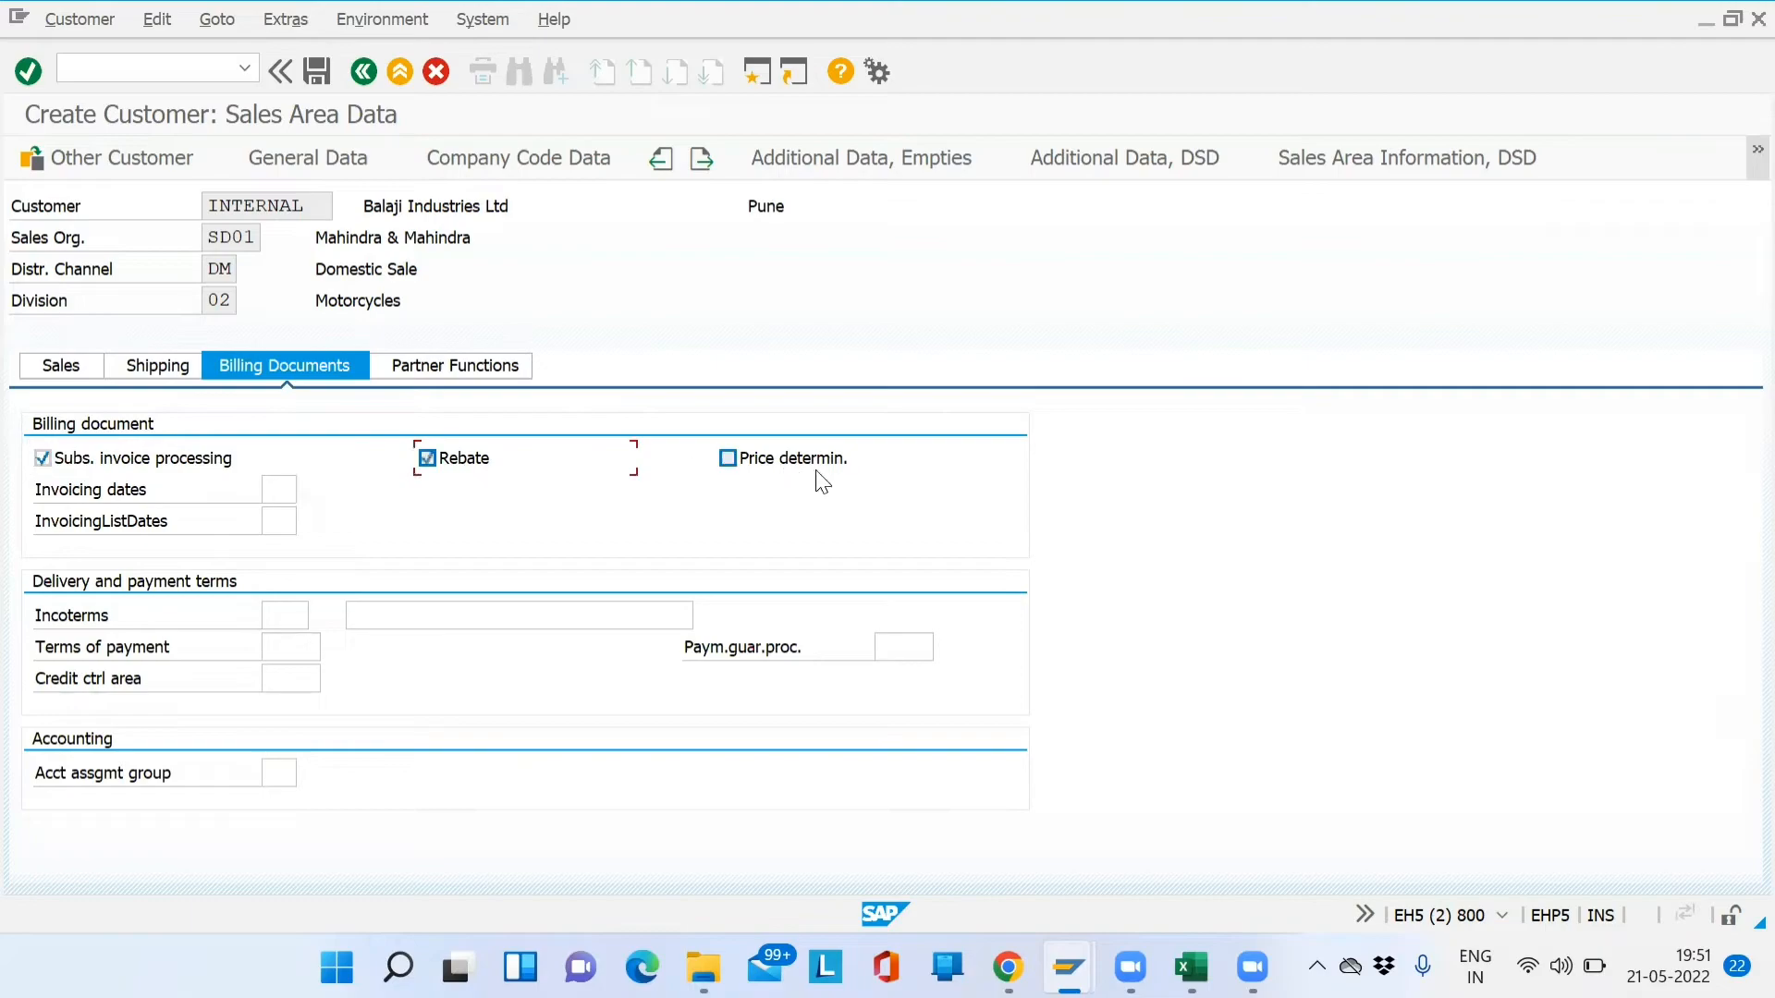
click(830, 475)
click(726, 459)
click(462, 460)
click(163, 461)
Read the field help for the Subs. invoice processing indicator
key(F1)
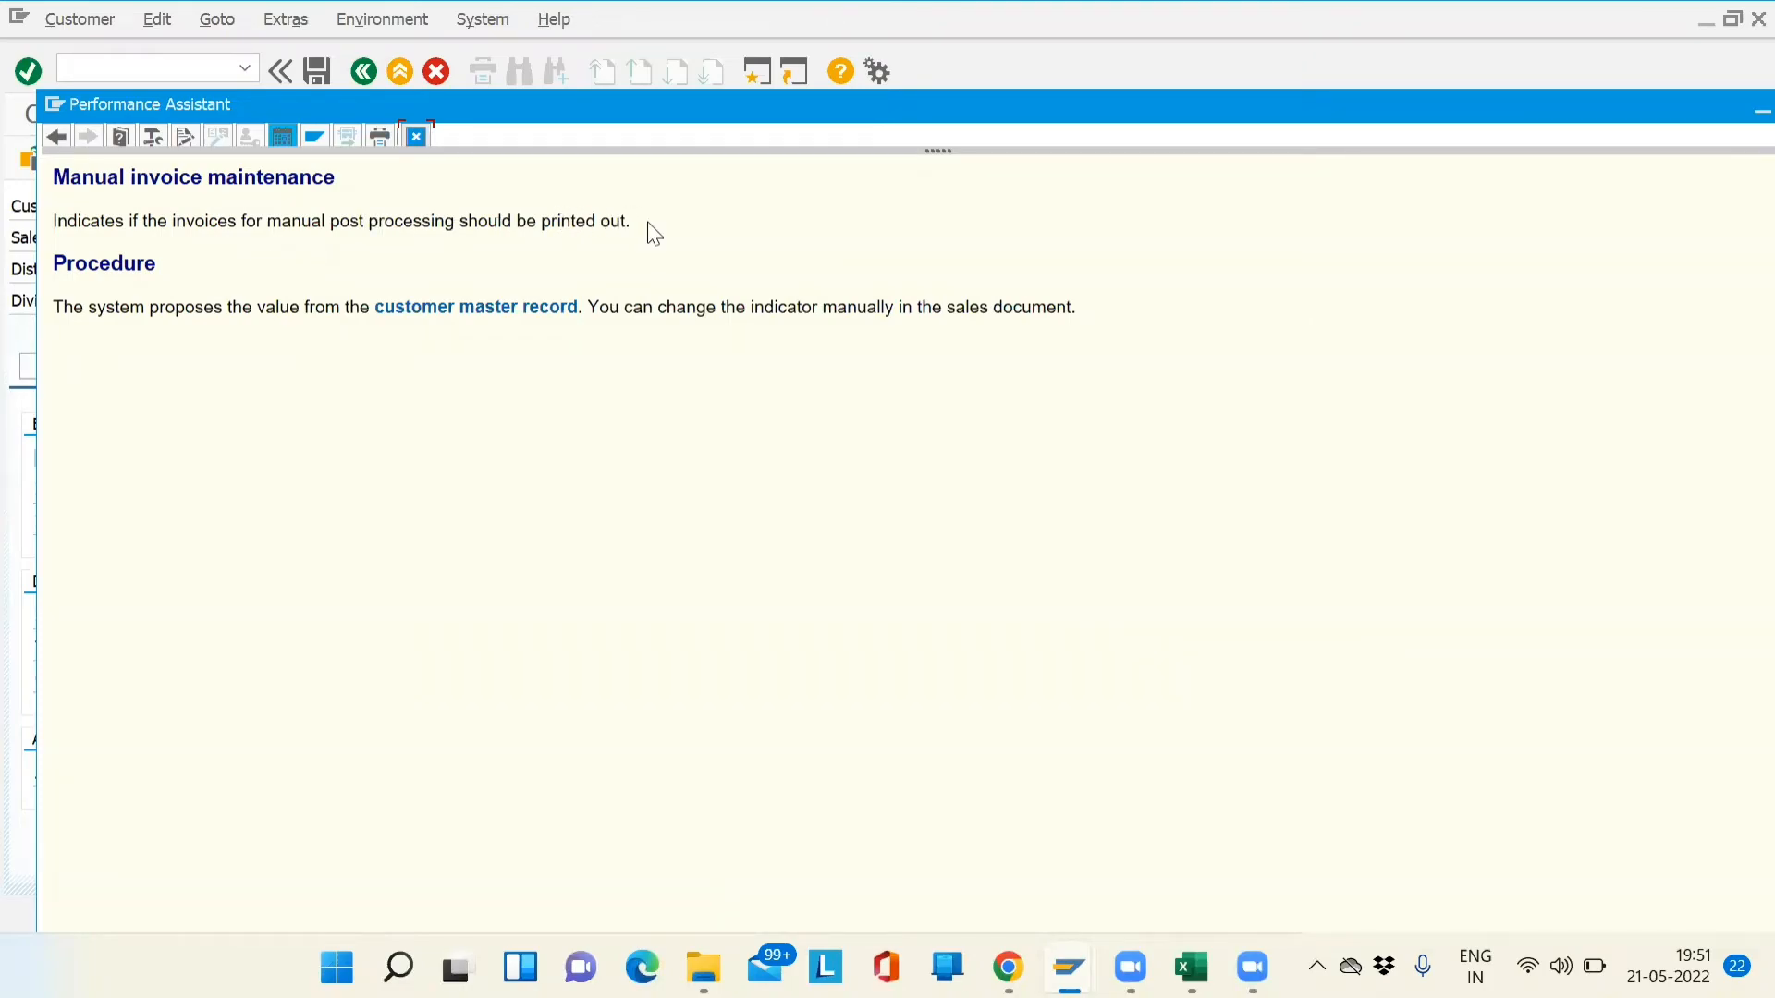
drag(205, 205, 74, 223)
click(242, 237)
click(420, 134)
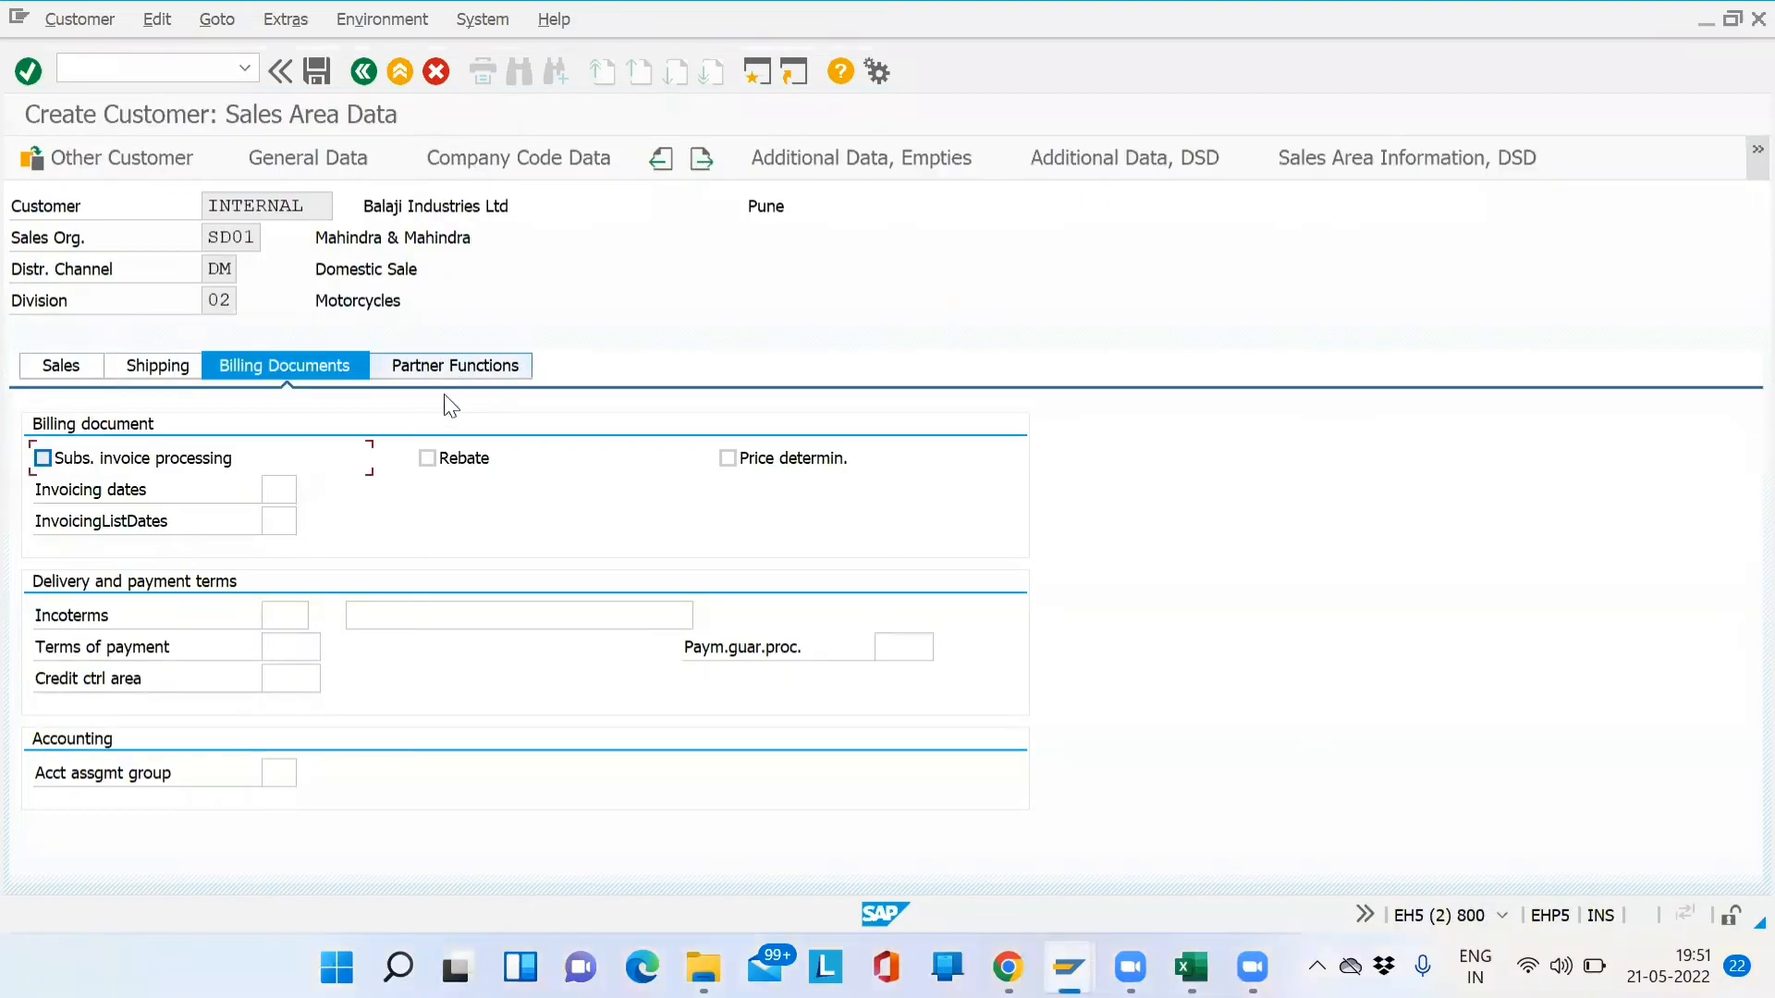
Mark the Rebate indicator and display its field help
click(467, 460)
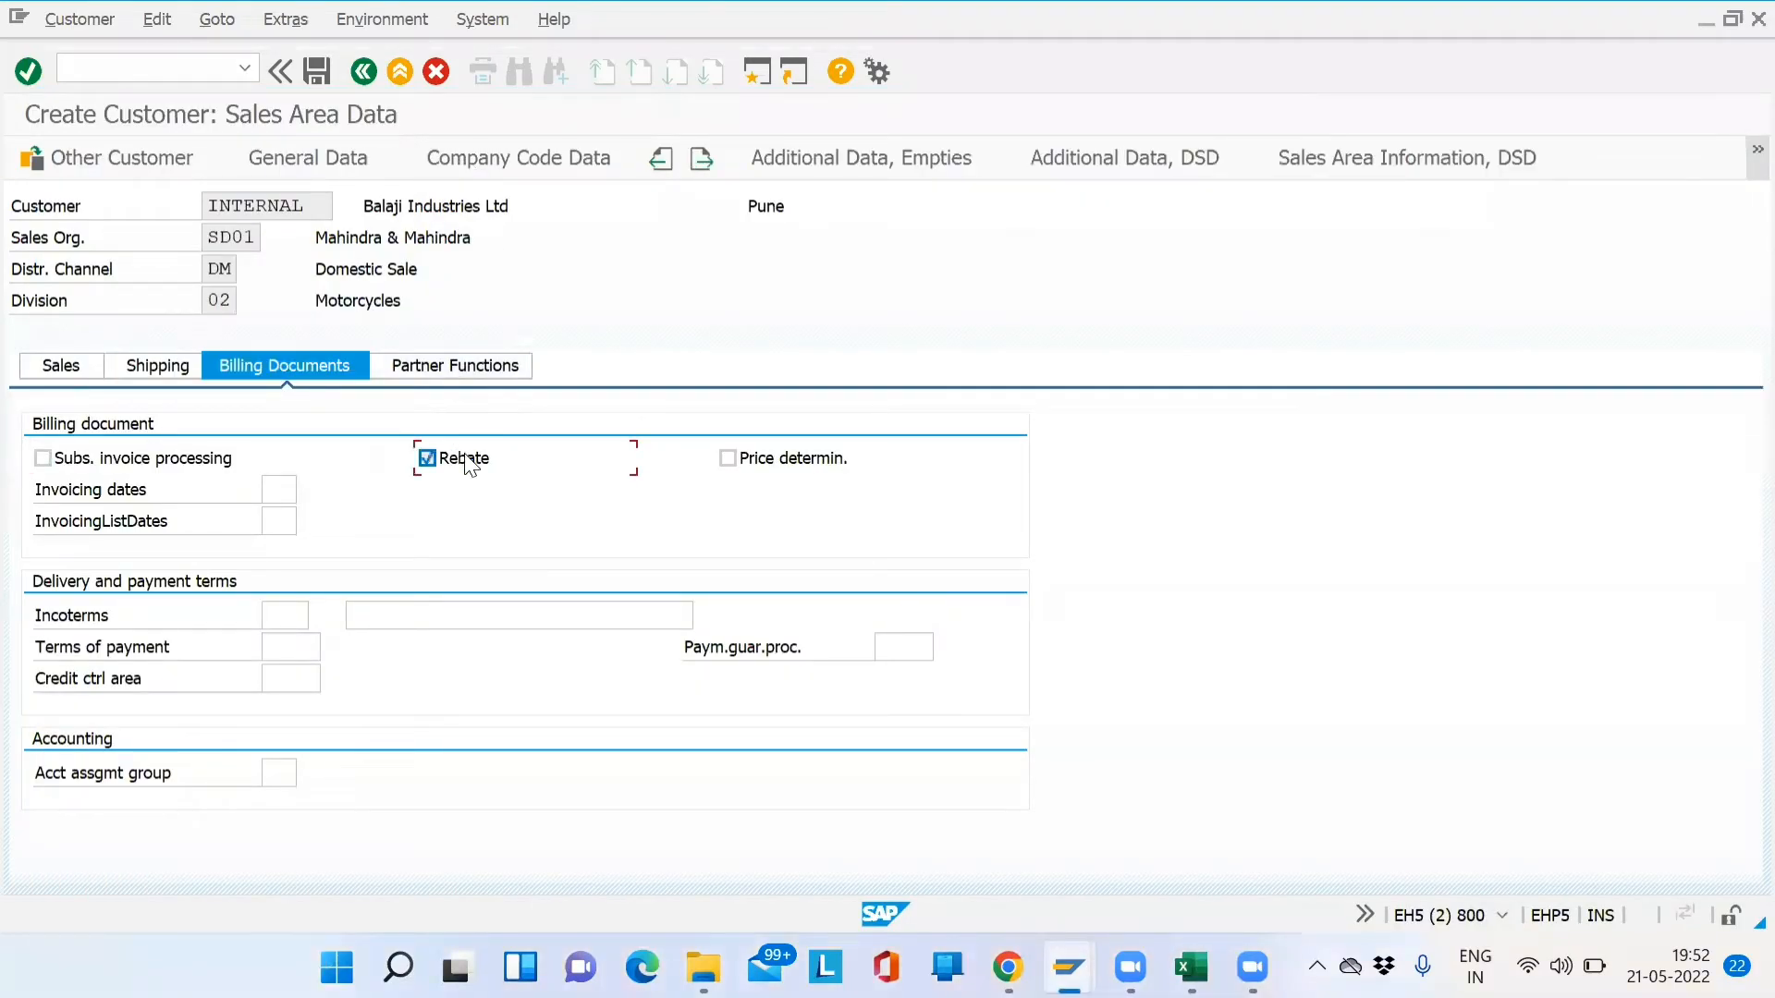
key(F1)
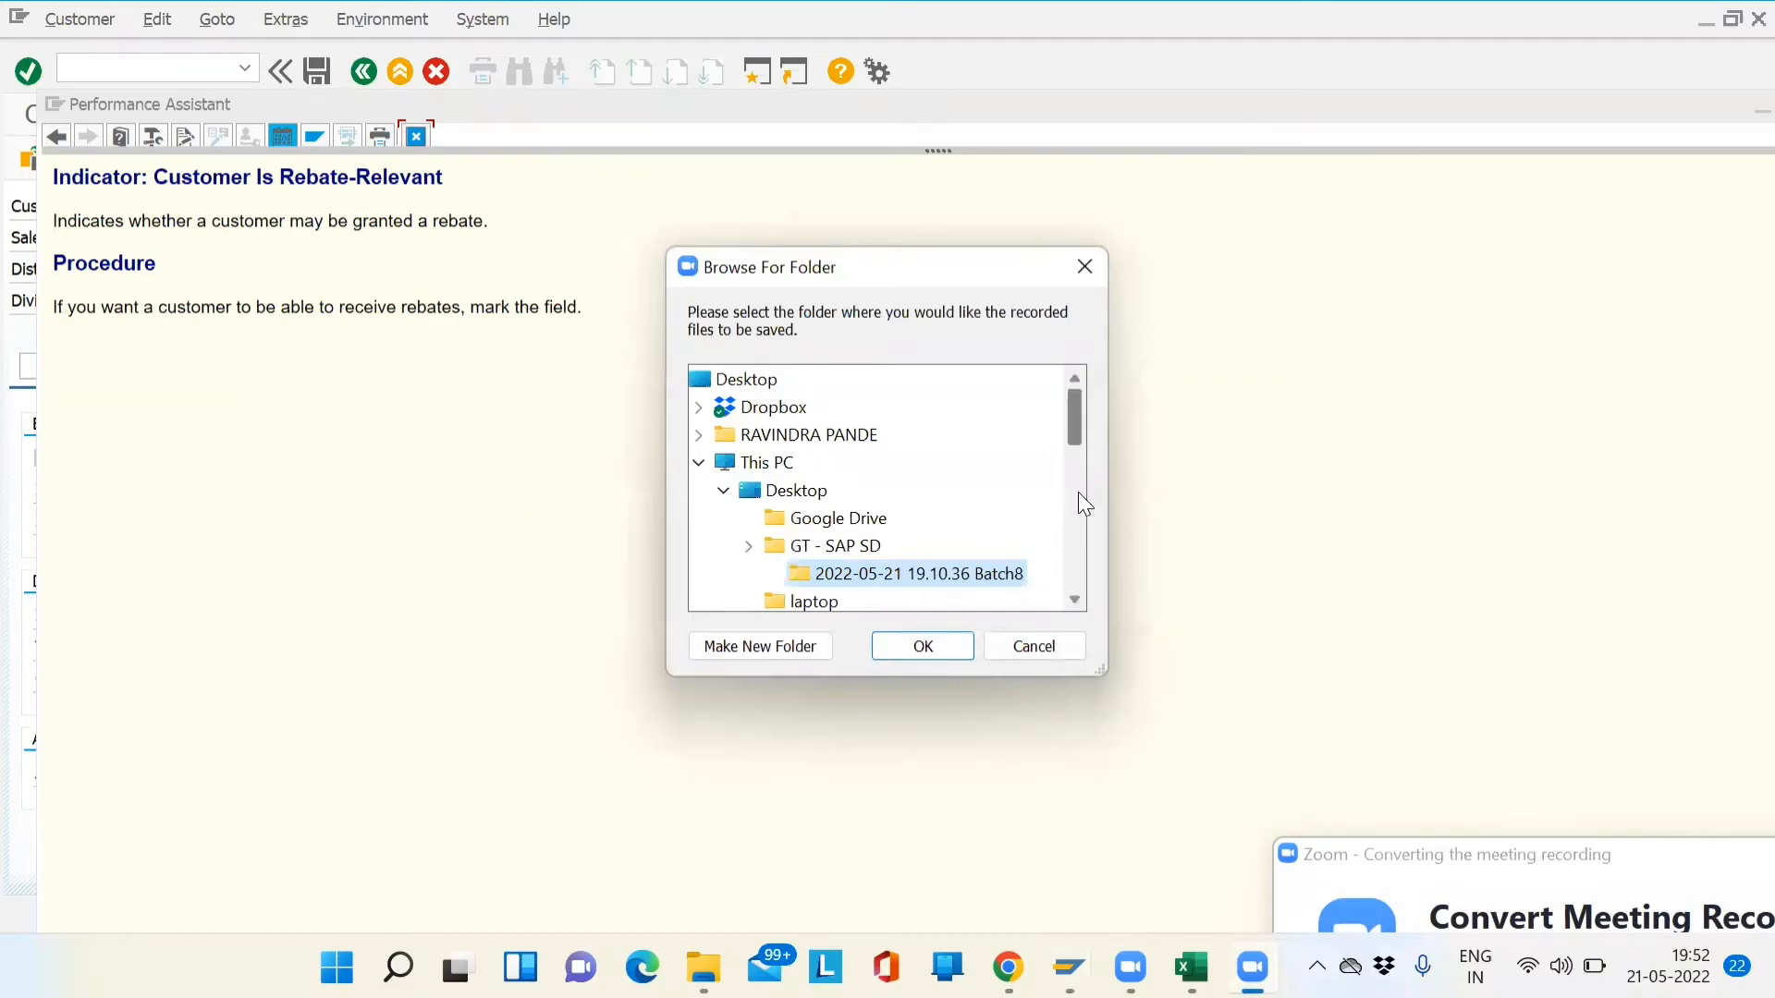
In the Zoom folder prompt, save the converted recording to Batch8's Training Videos folder on the G: drive
drag(1075, 429, 1078, 545)
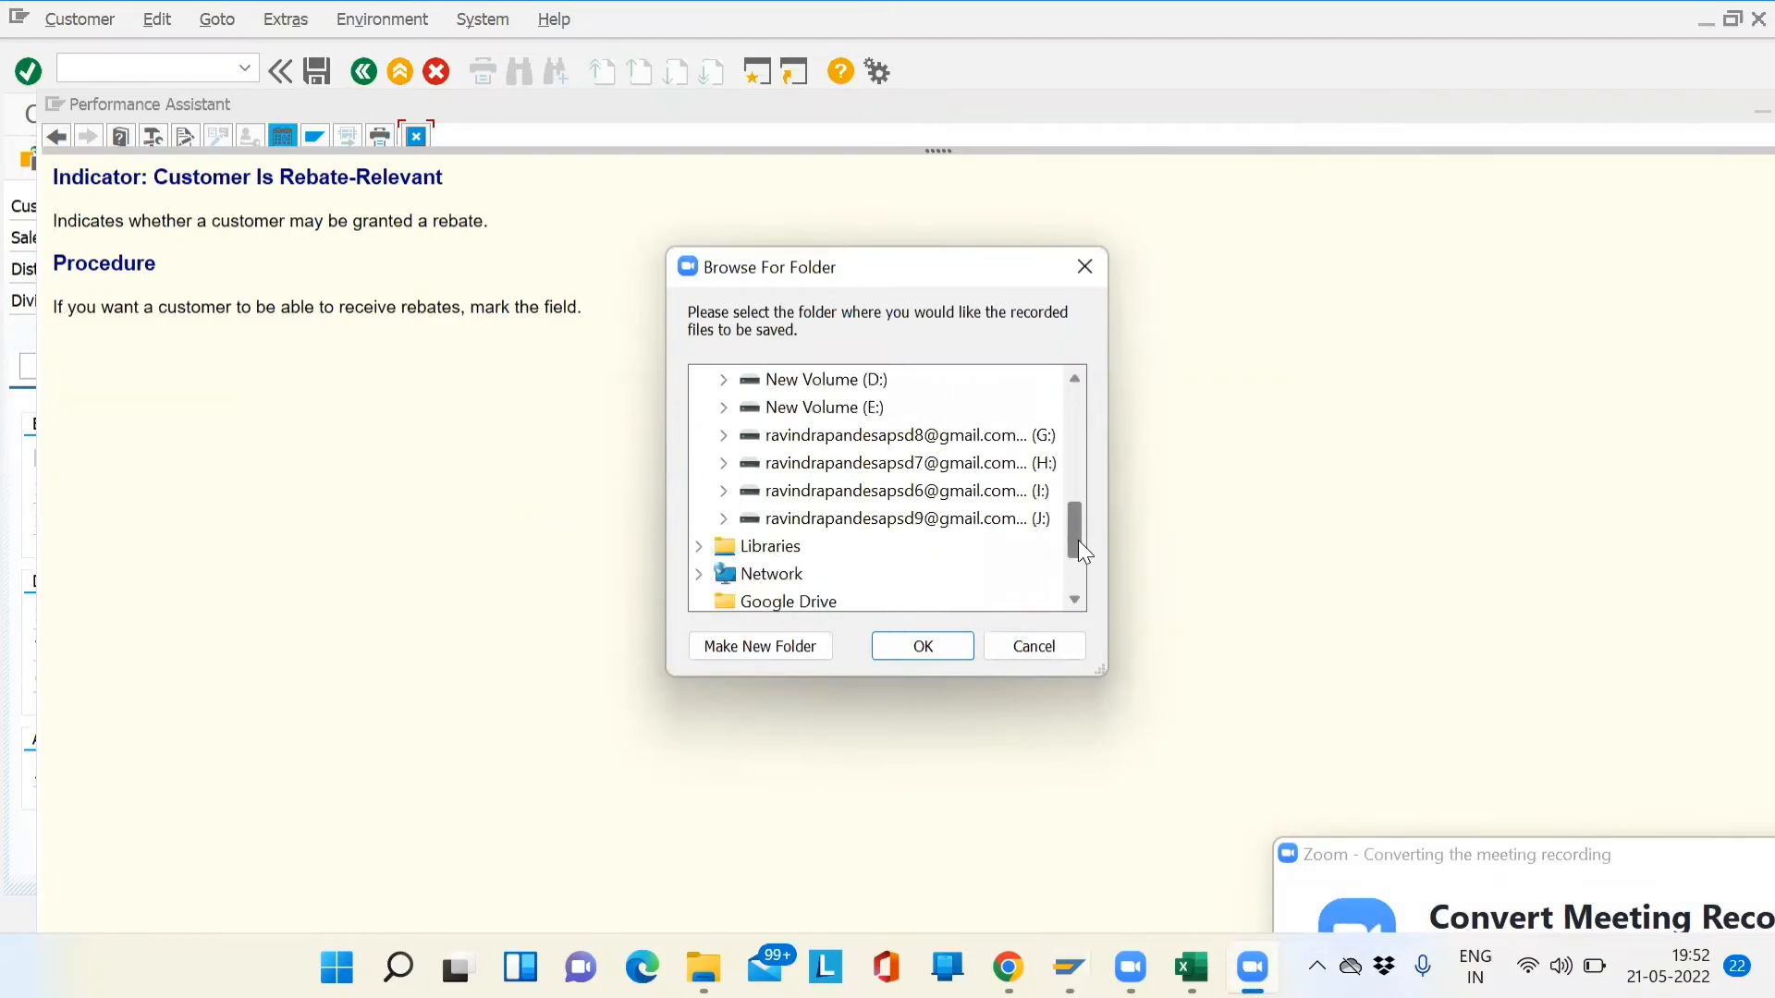
click(723, 435)
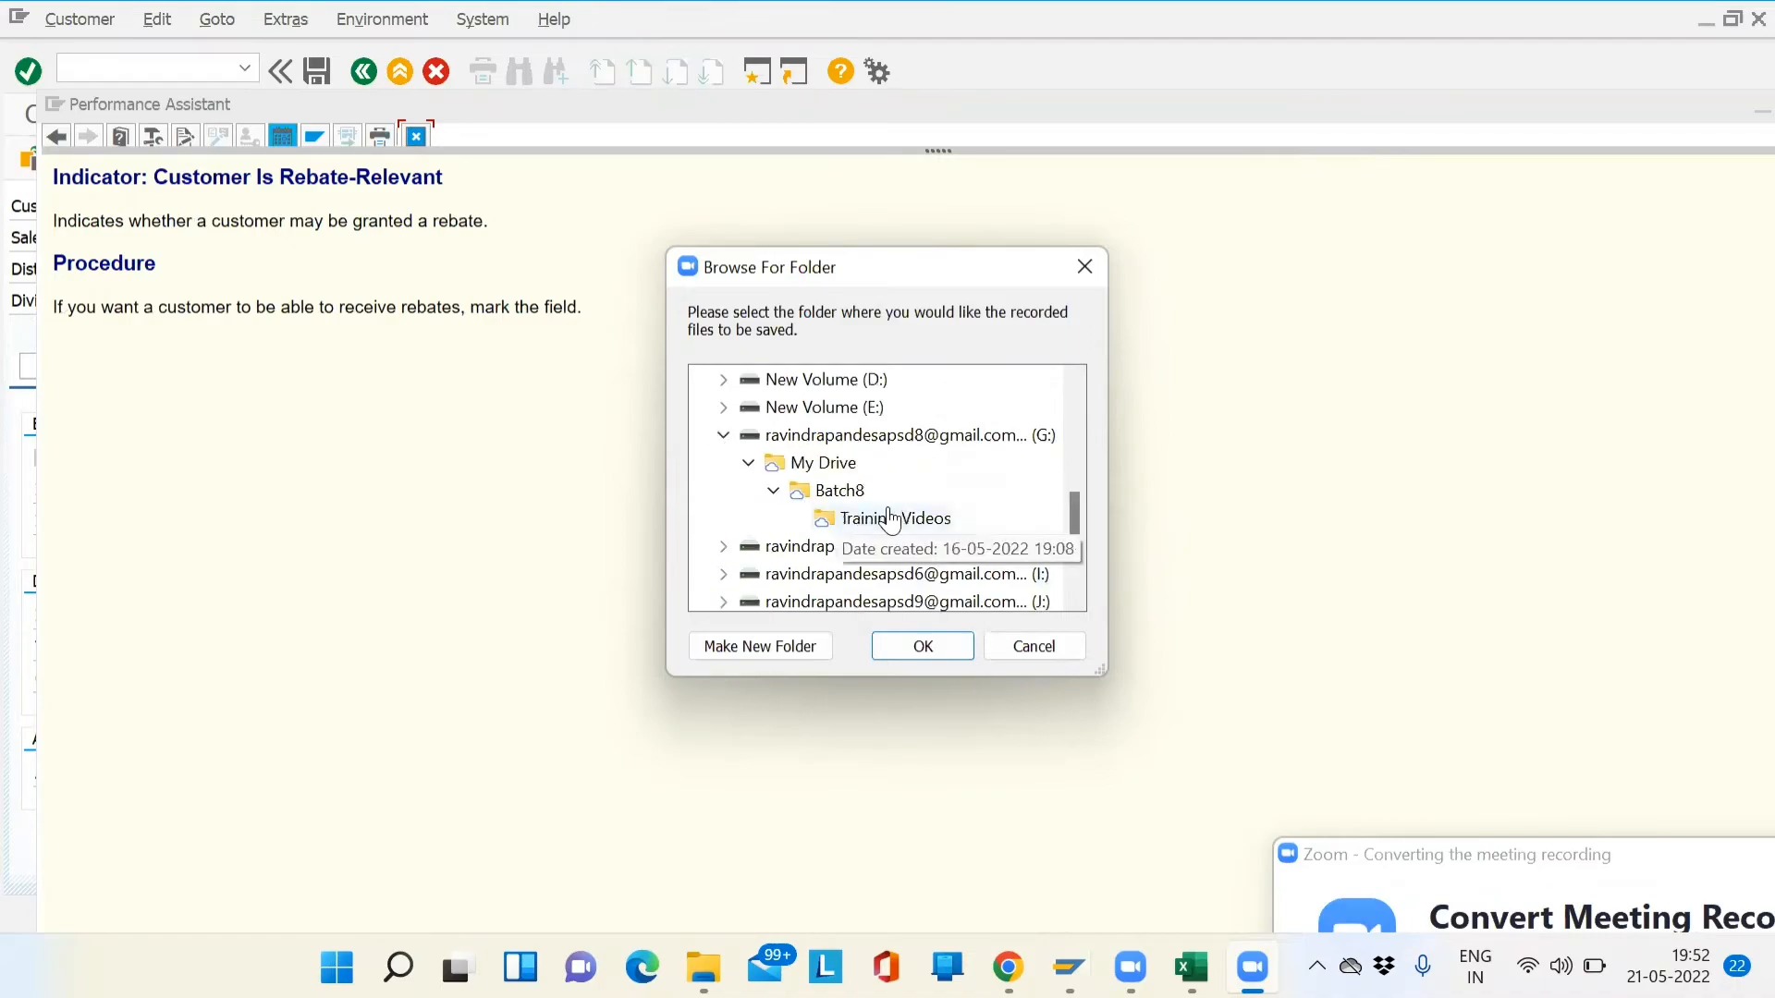
click(892, 520)
click(920, 647)
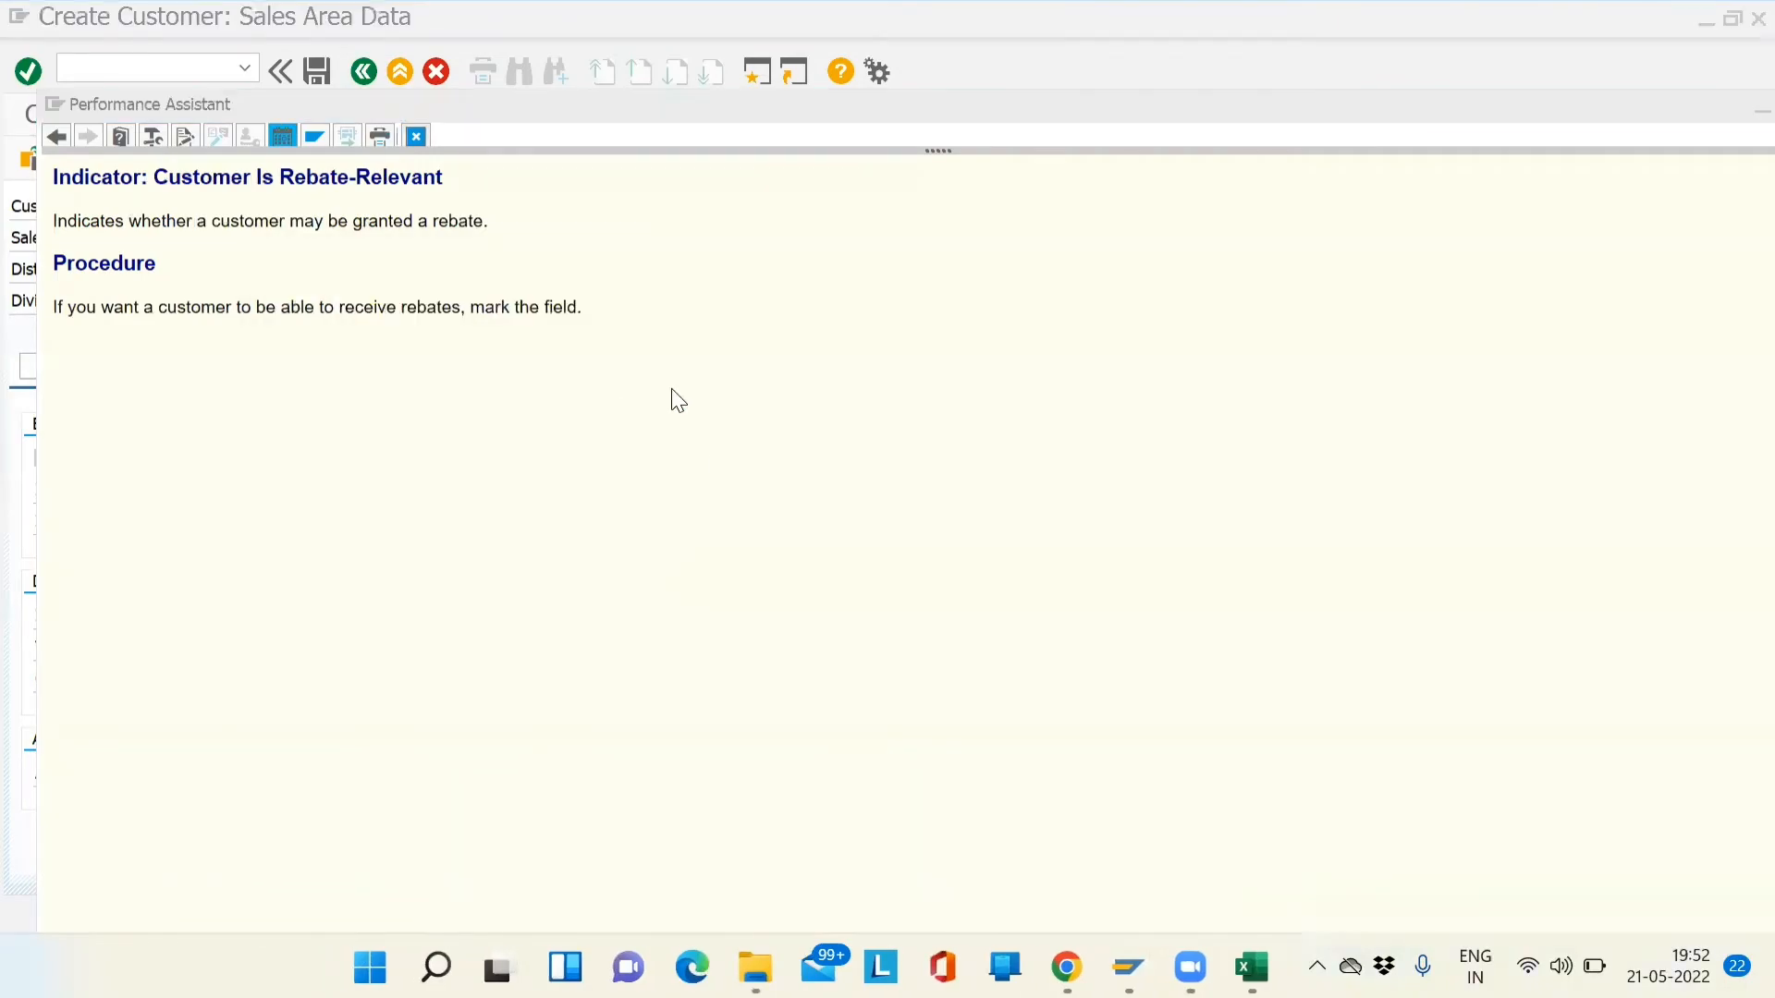
click(1736, 14)
Clear the Rebate indicator and read the field help for Price determin., leaving that indicator unmarked
click(416, 136)
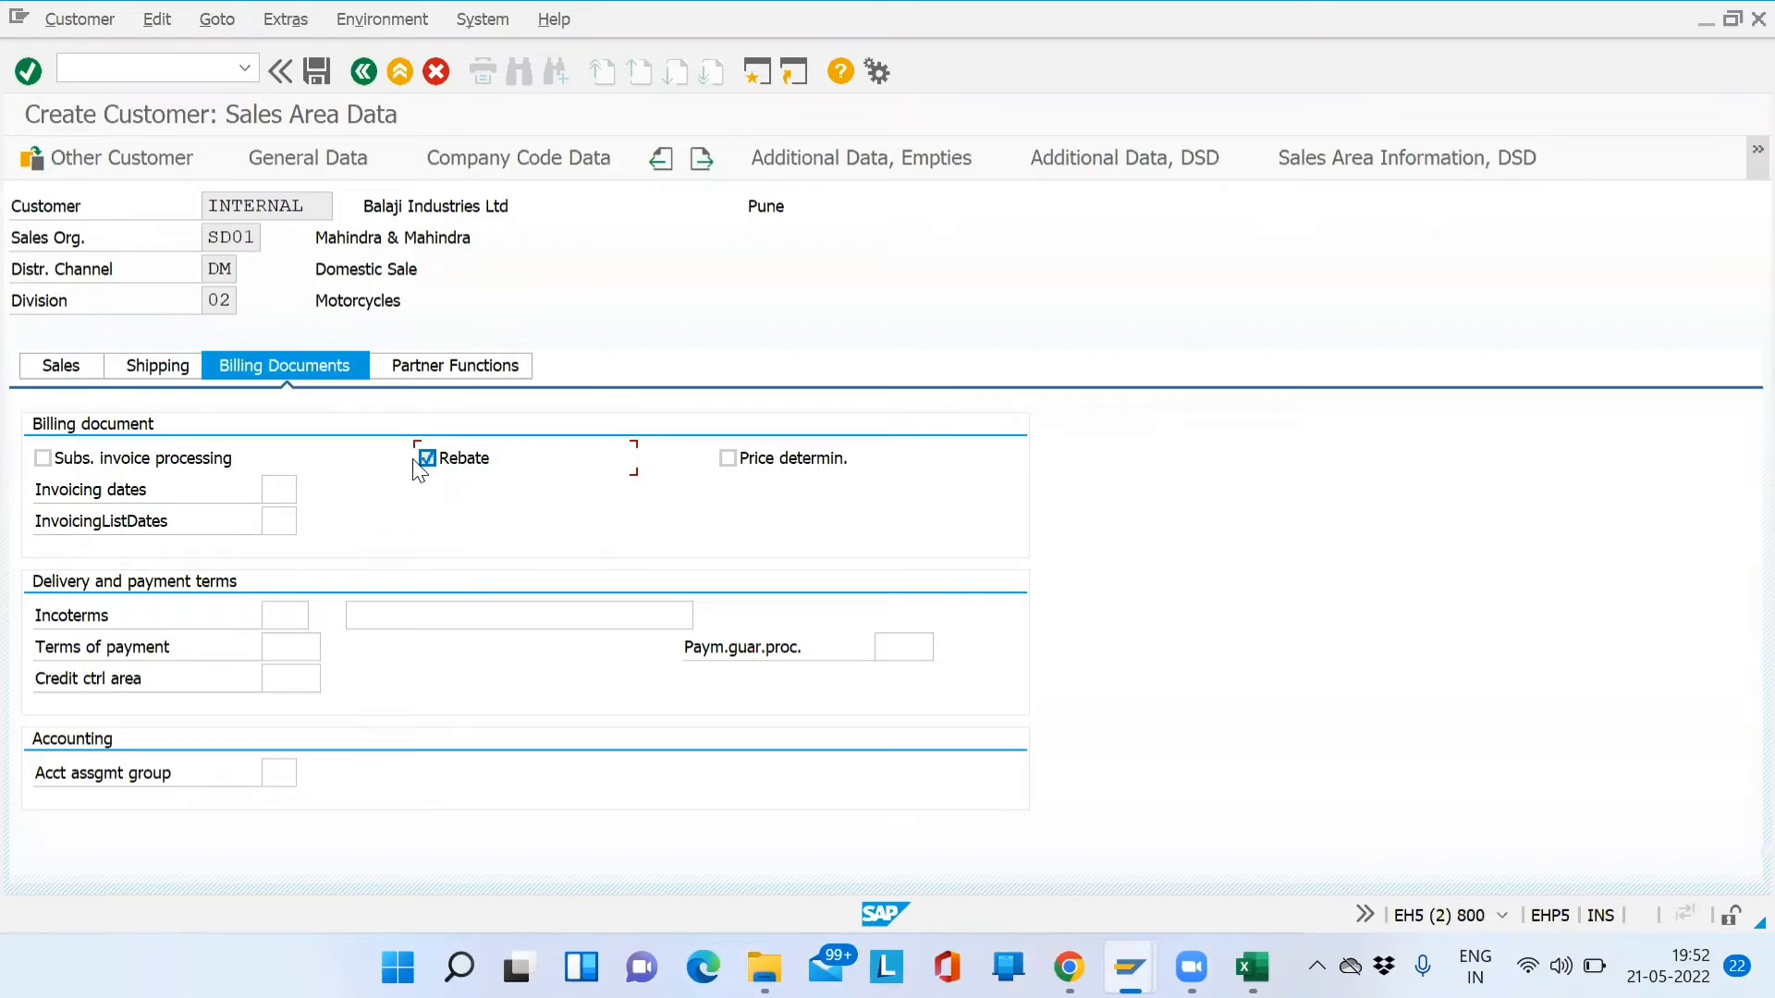
click(461, 467)
click(786, 481)
key(F1)
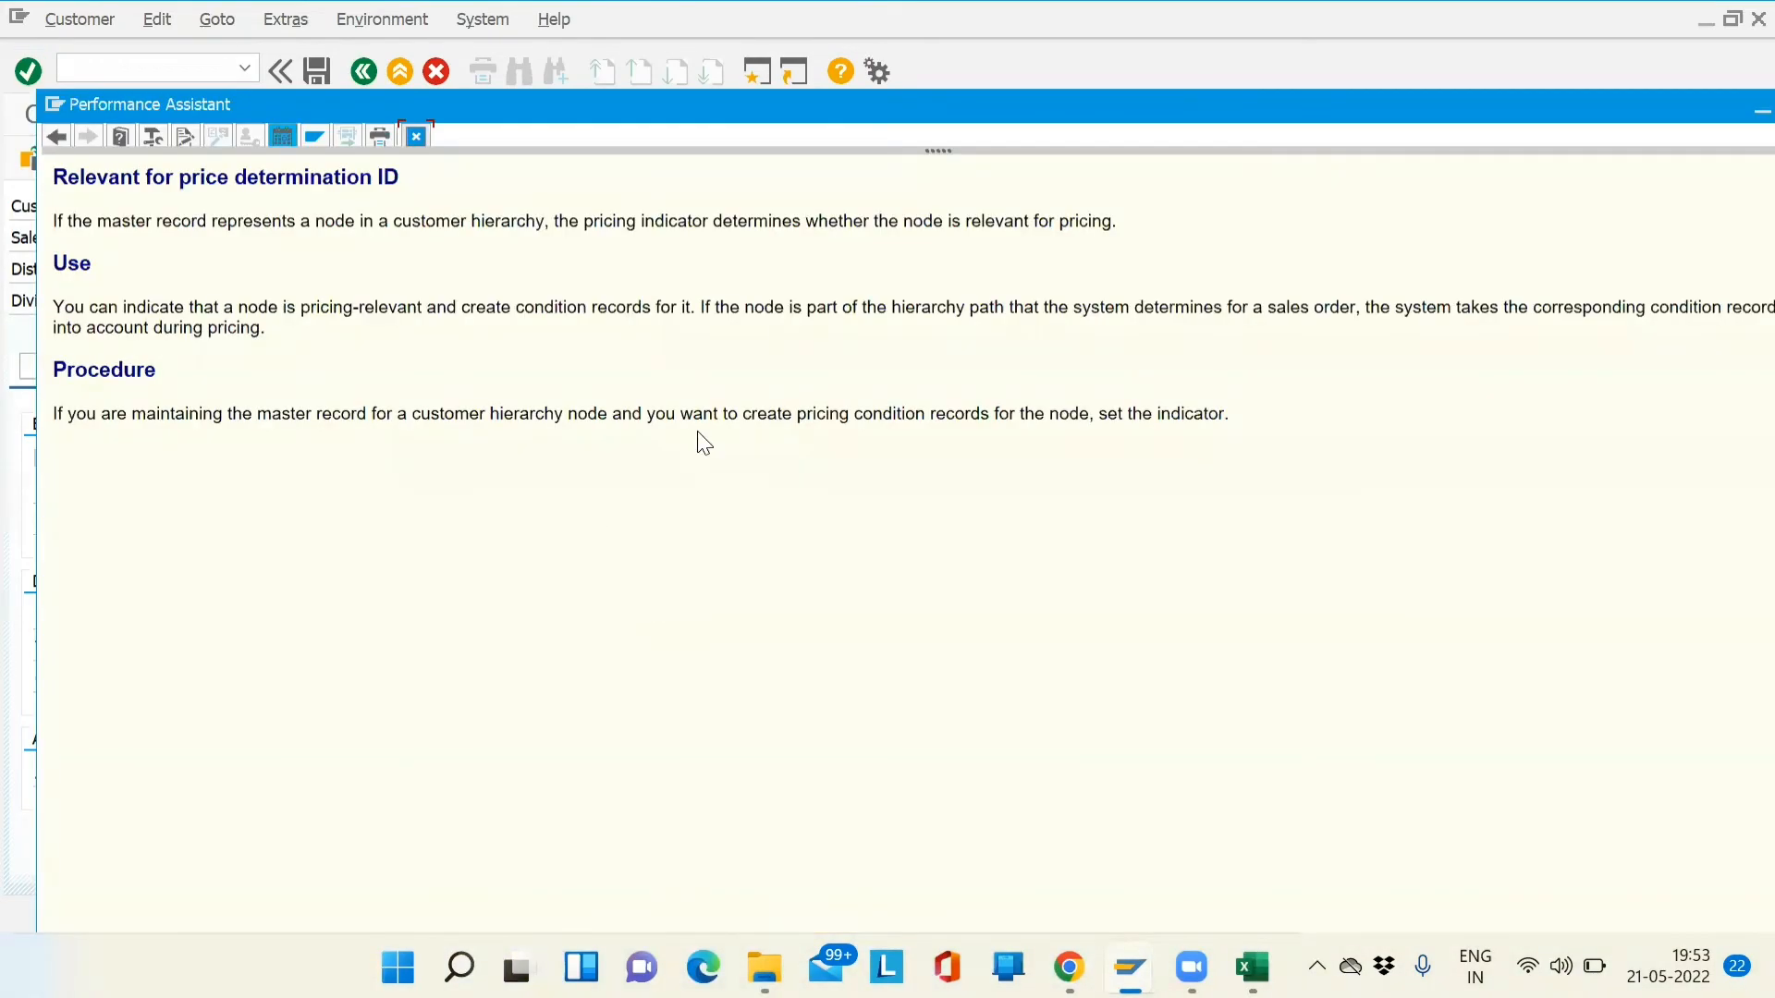
click(415, 138)
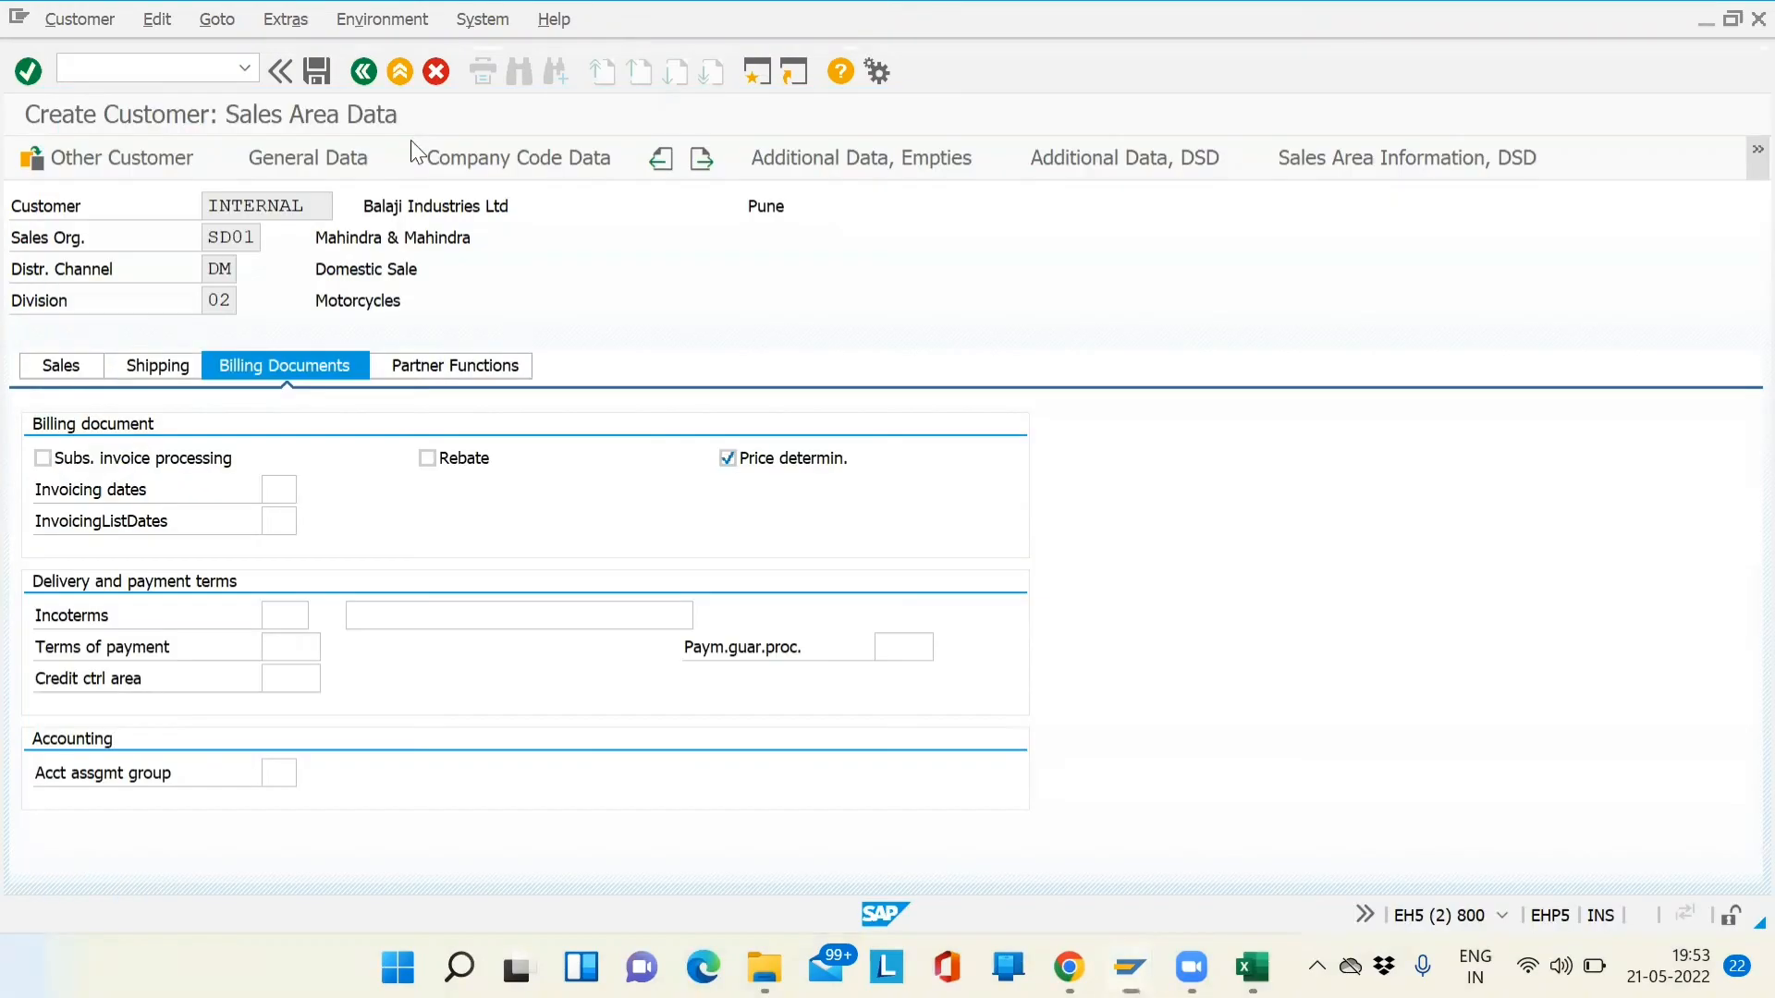
click(727, 461)
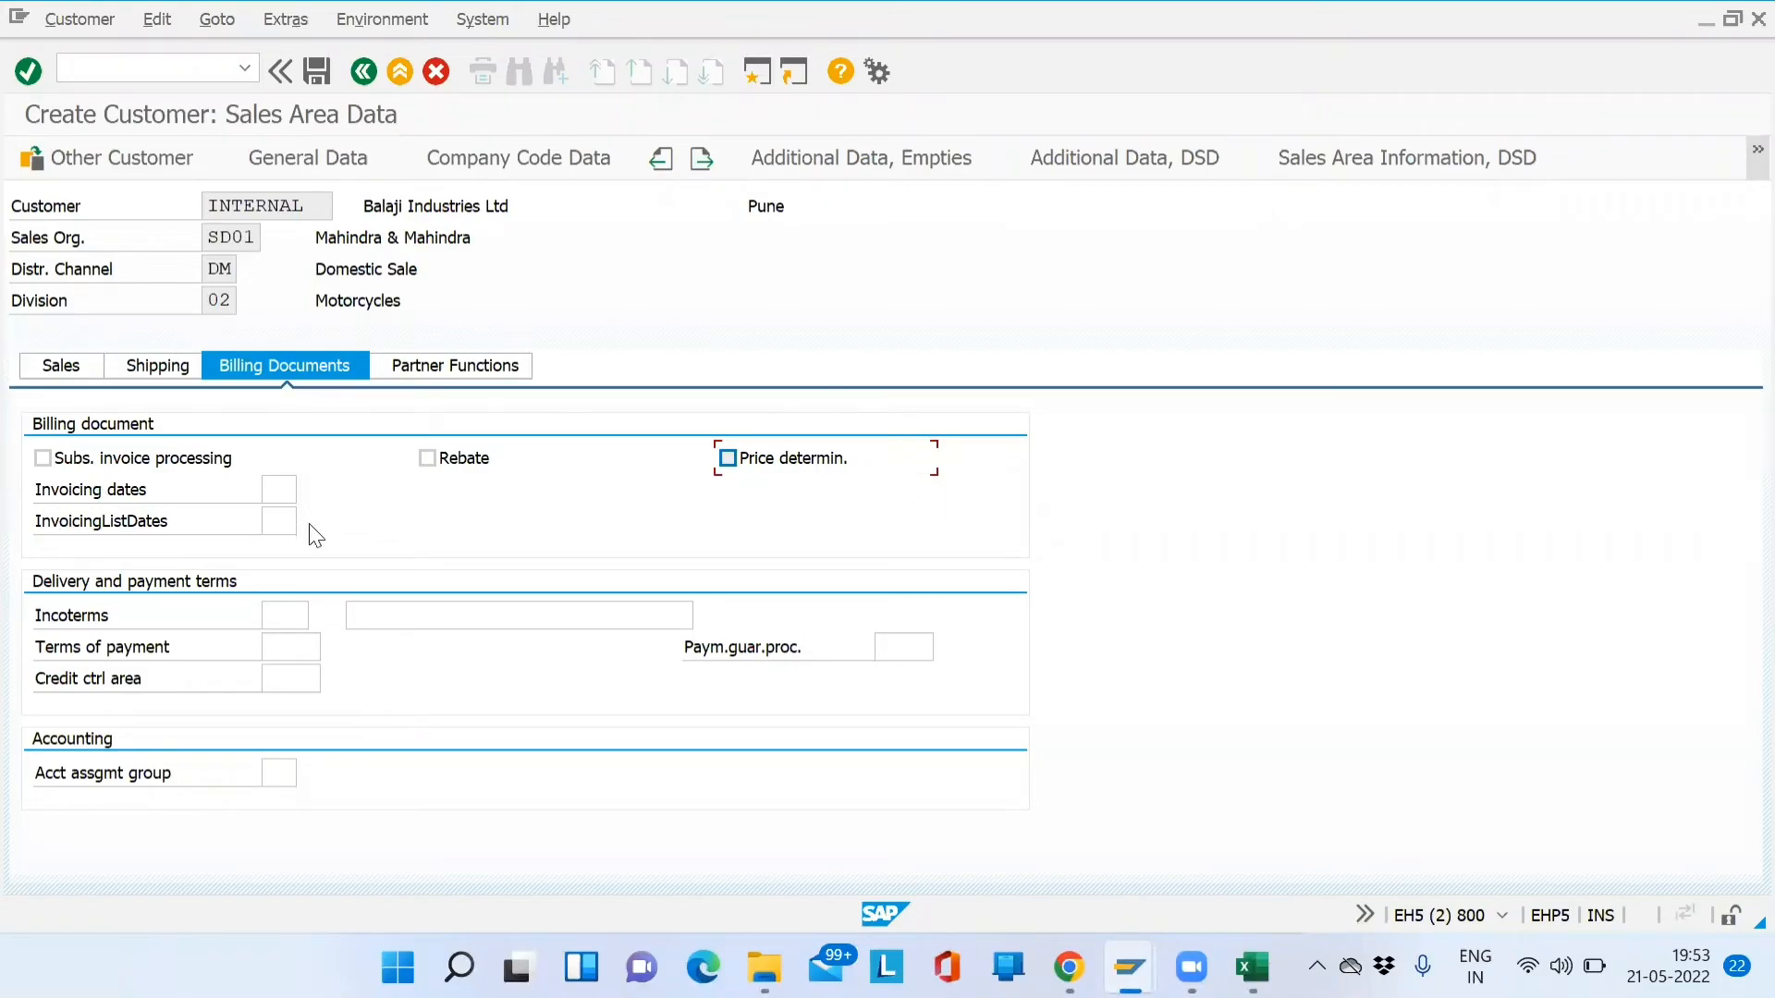
View the possible factory calendar entries for Invoicing dates without selecting one
click(274, 497)
click(306, 492)
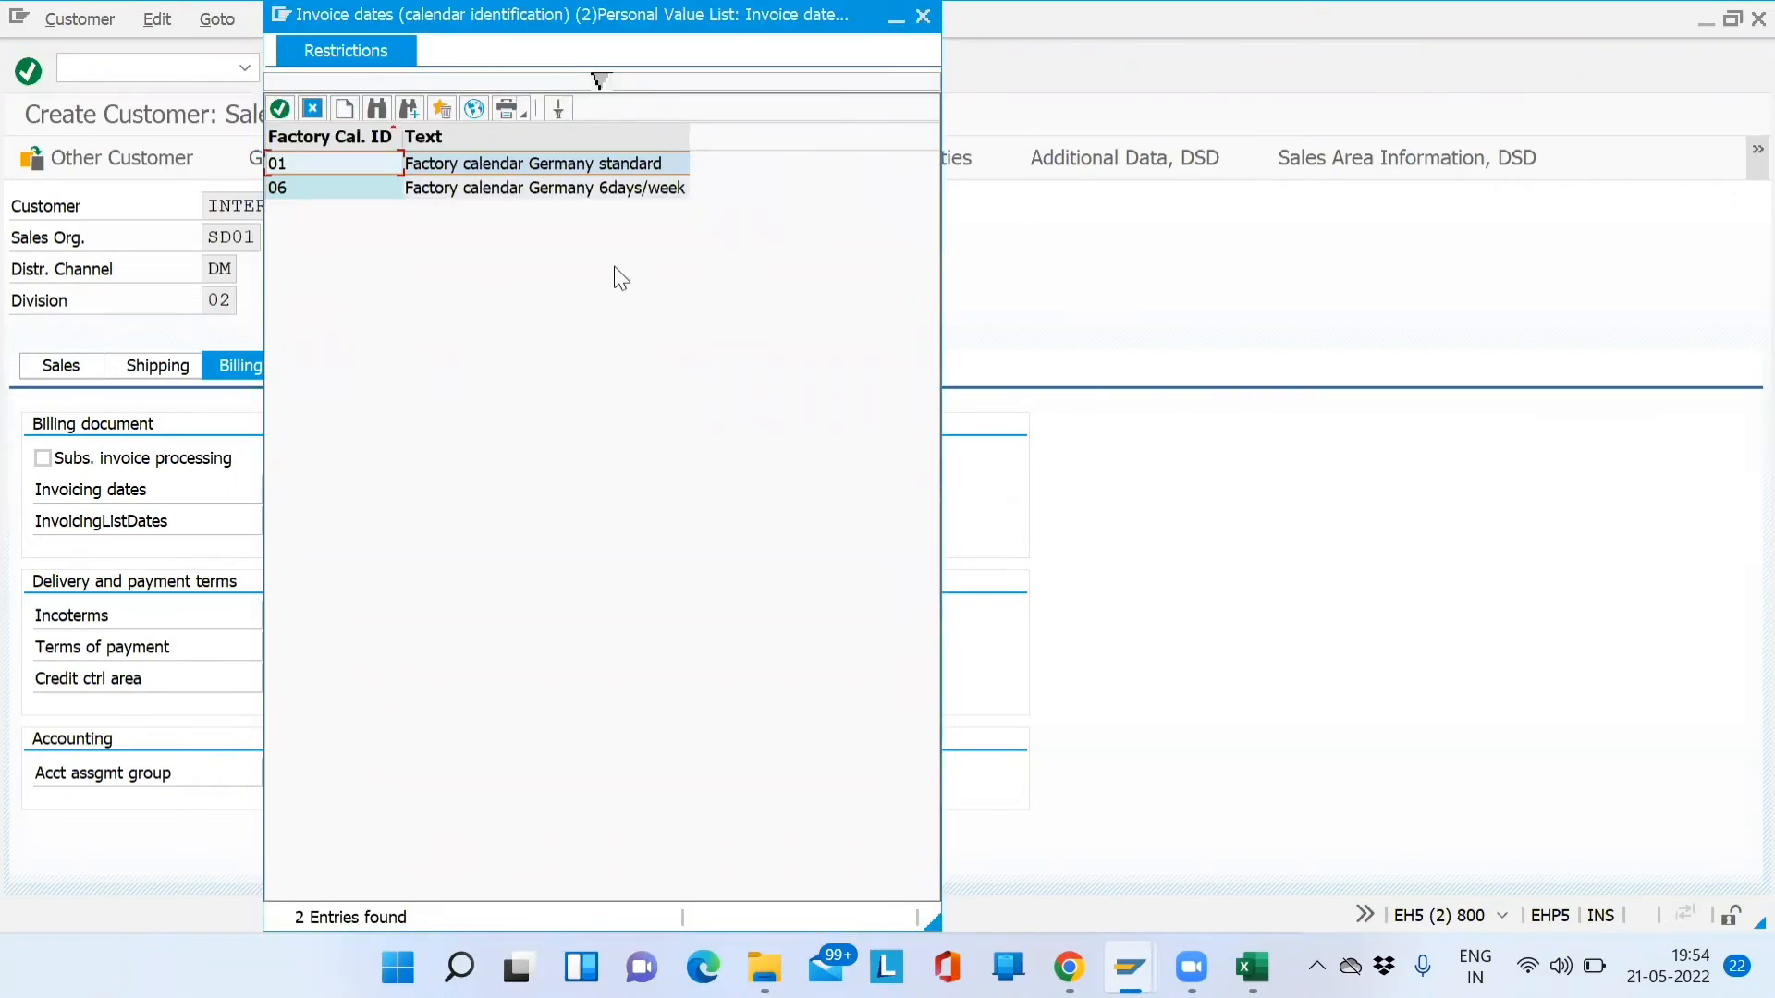
click(919, 19)
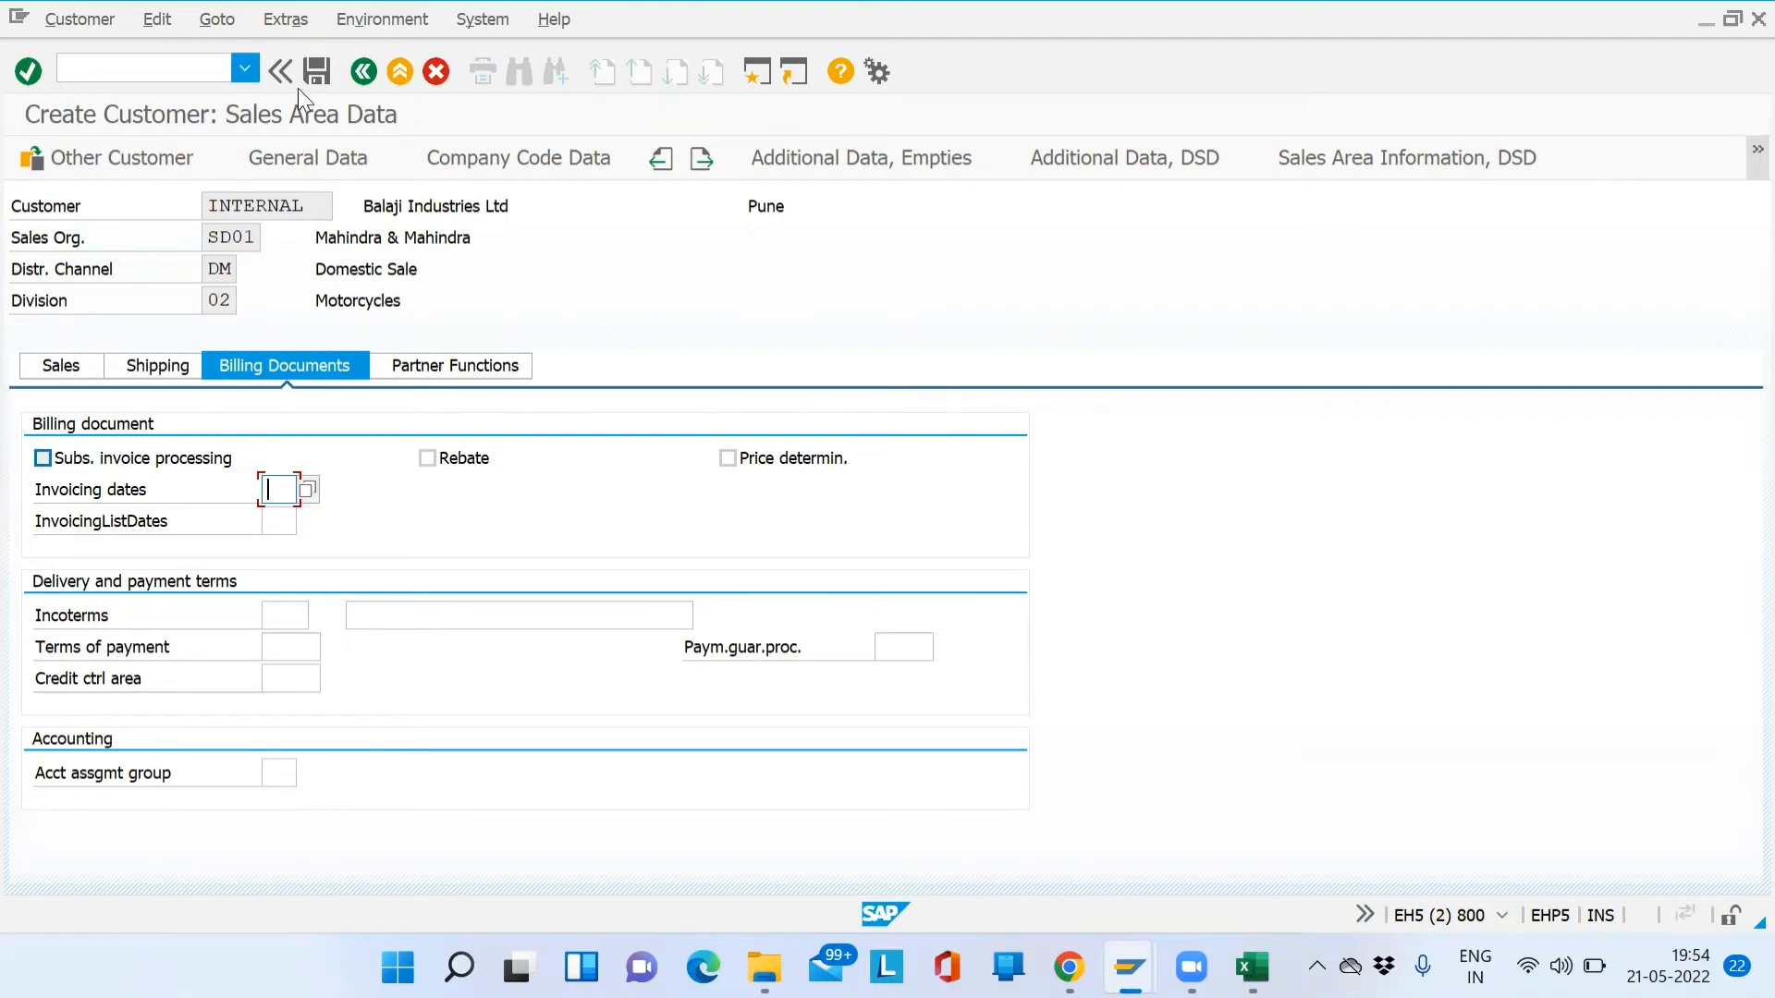
Review the possible entries for Invoicing dates and for Incoterms, closing both lists without selecting a value
click(306, 497)
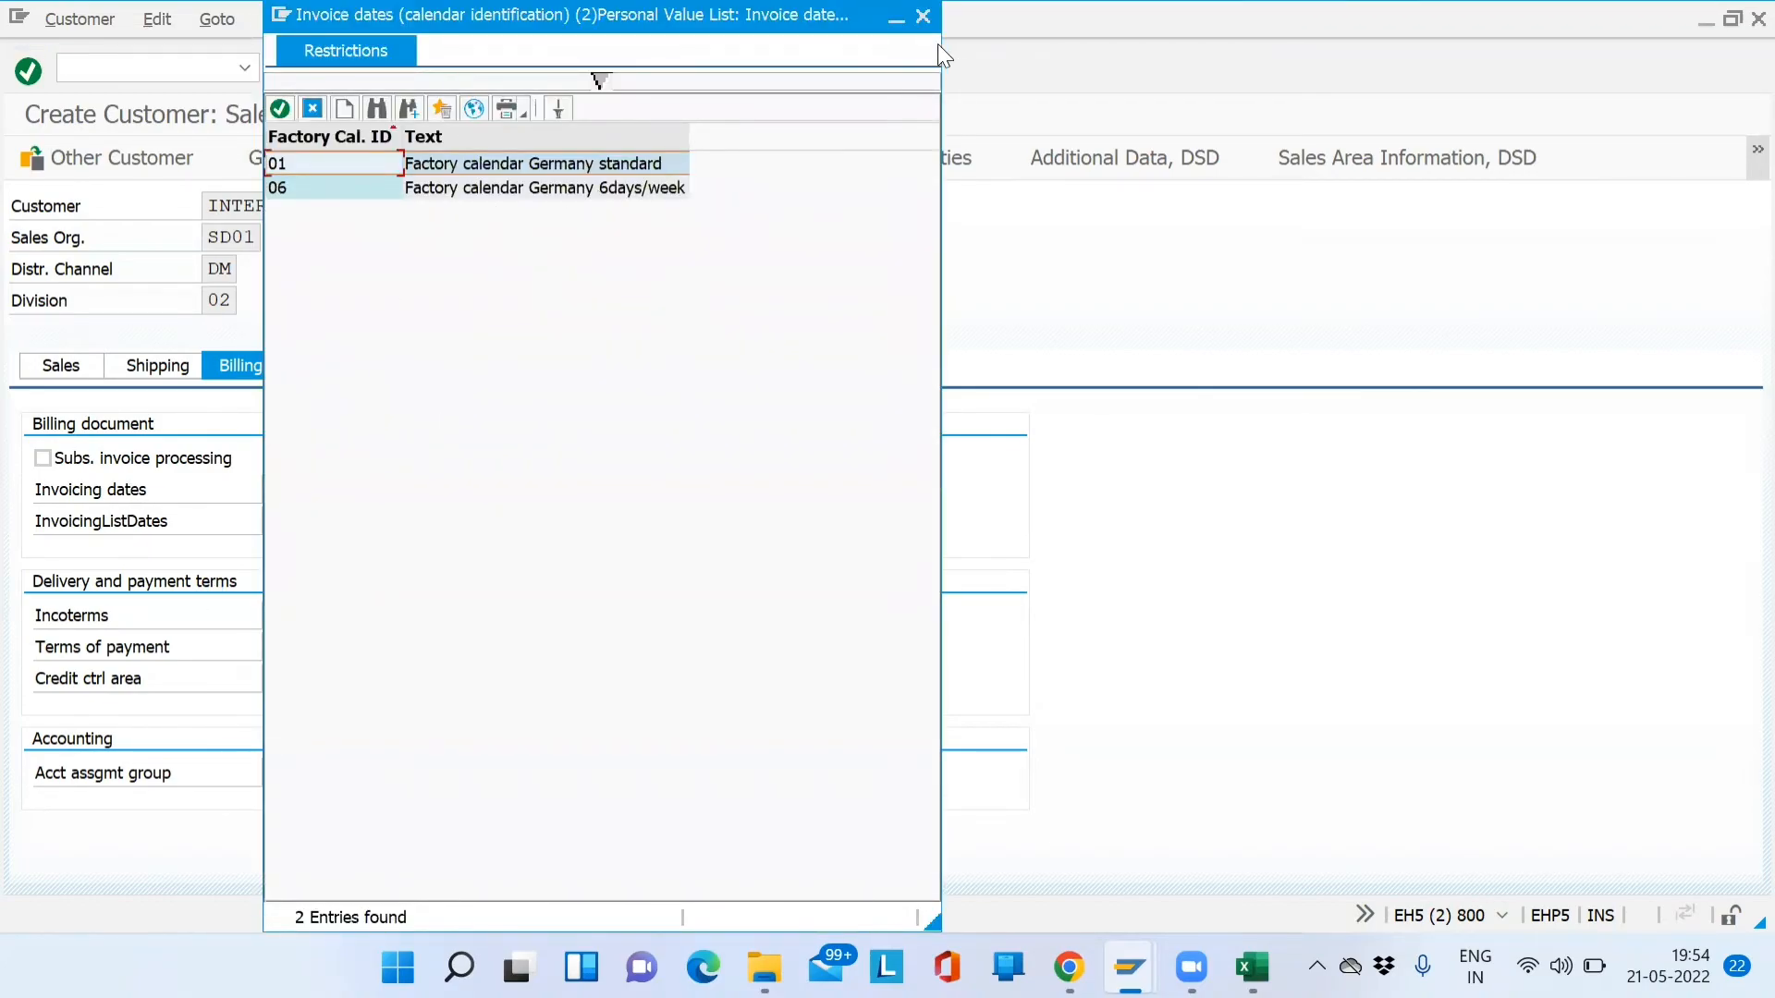
click(922, 16)
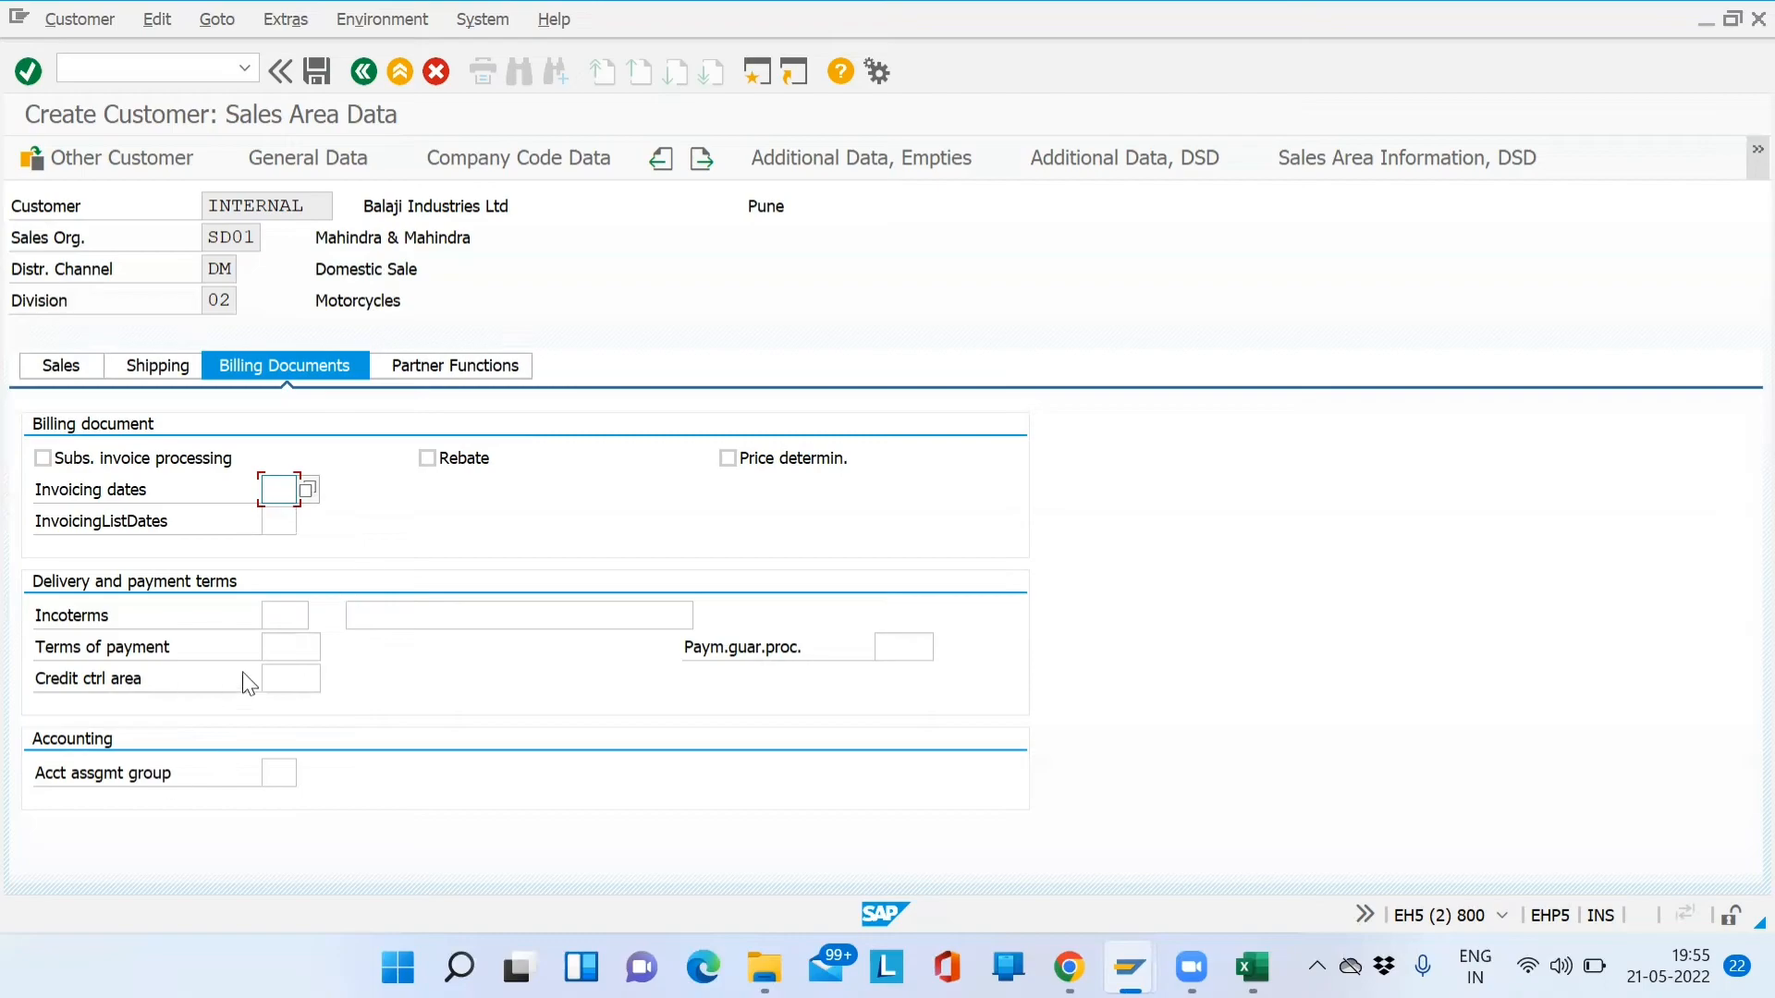
click(296, 624)
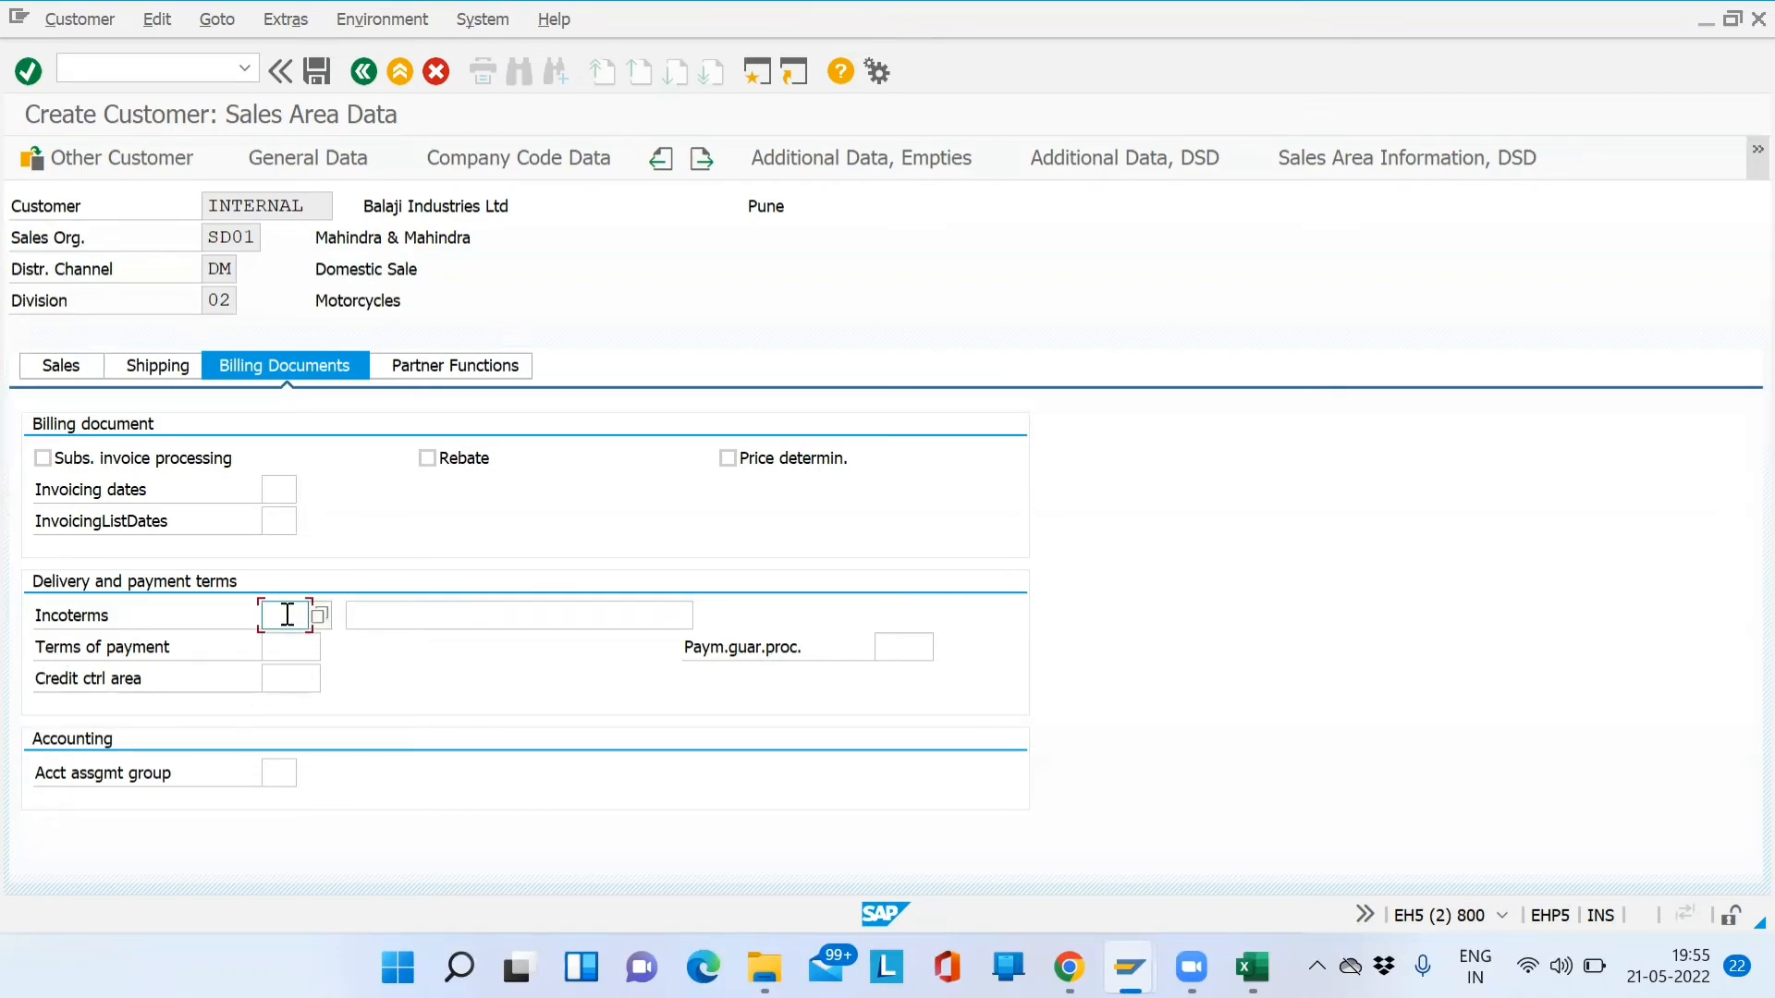
click(319, 618)
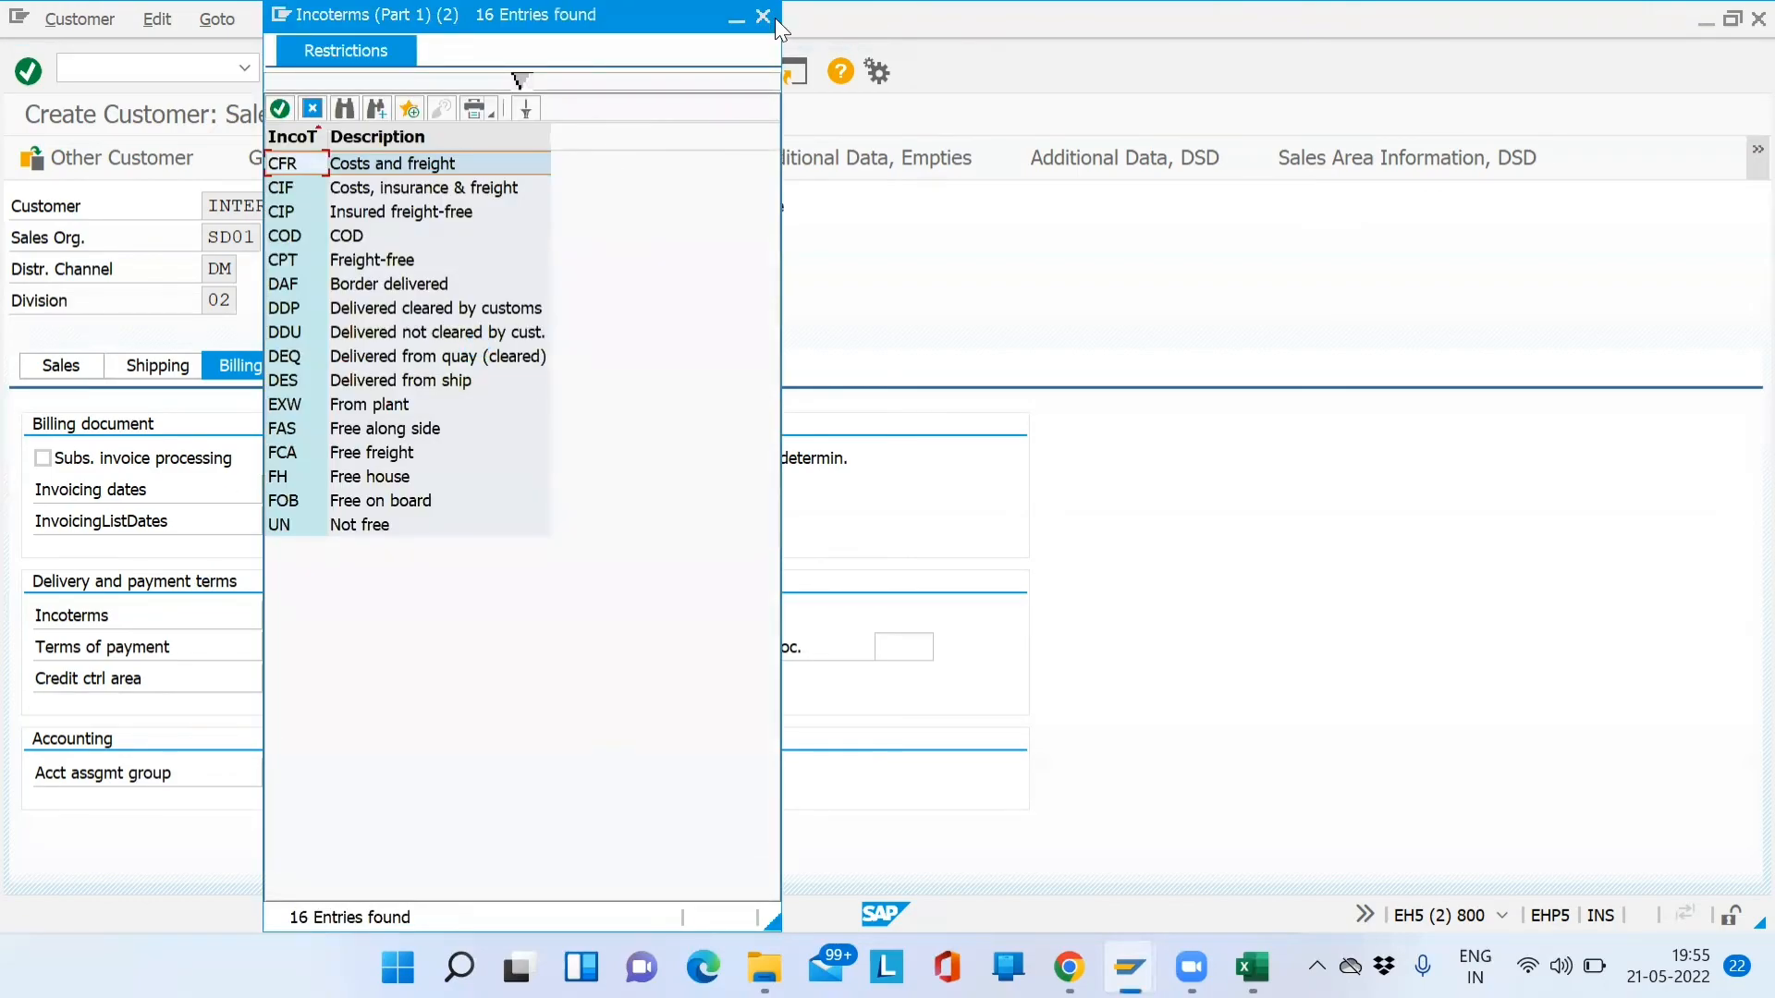
click(769, 16)
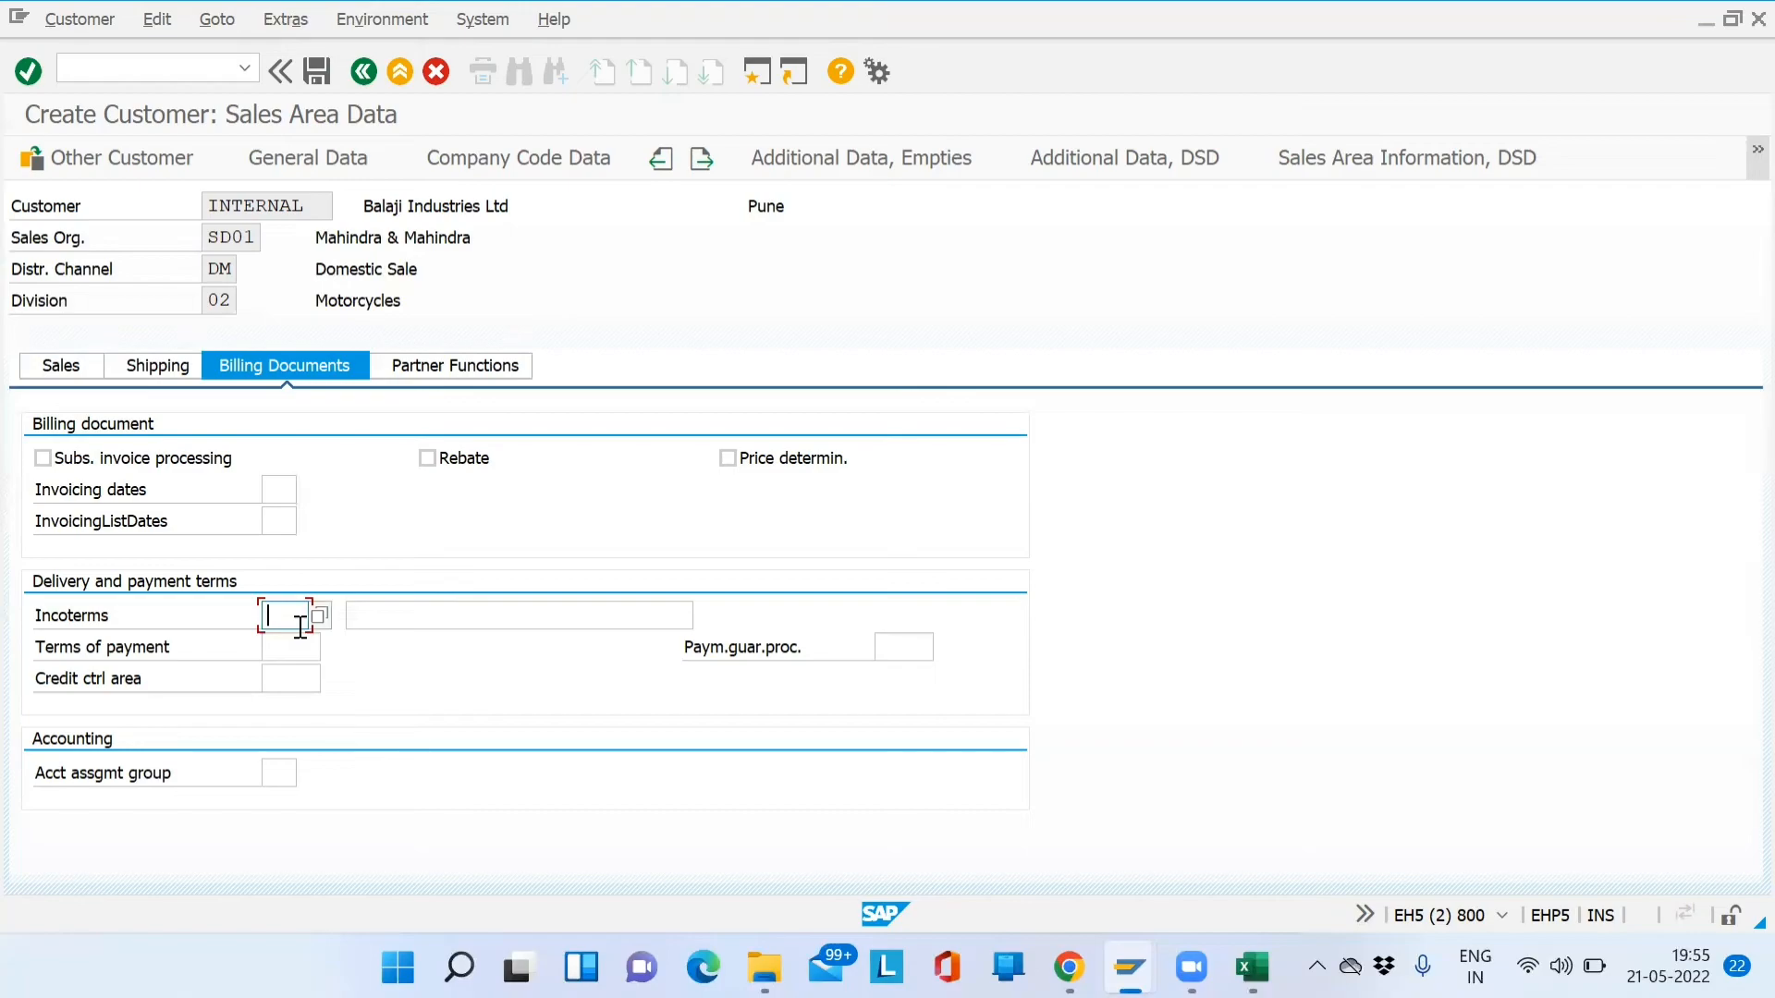
Read the field help for Incoterms (Part 1), including its definition by the International Chamber of Commerce, and close it
key(F1)
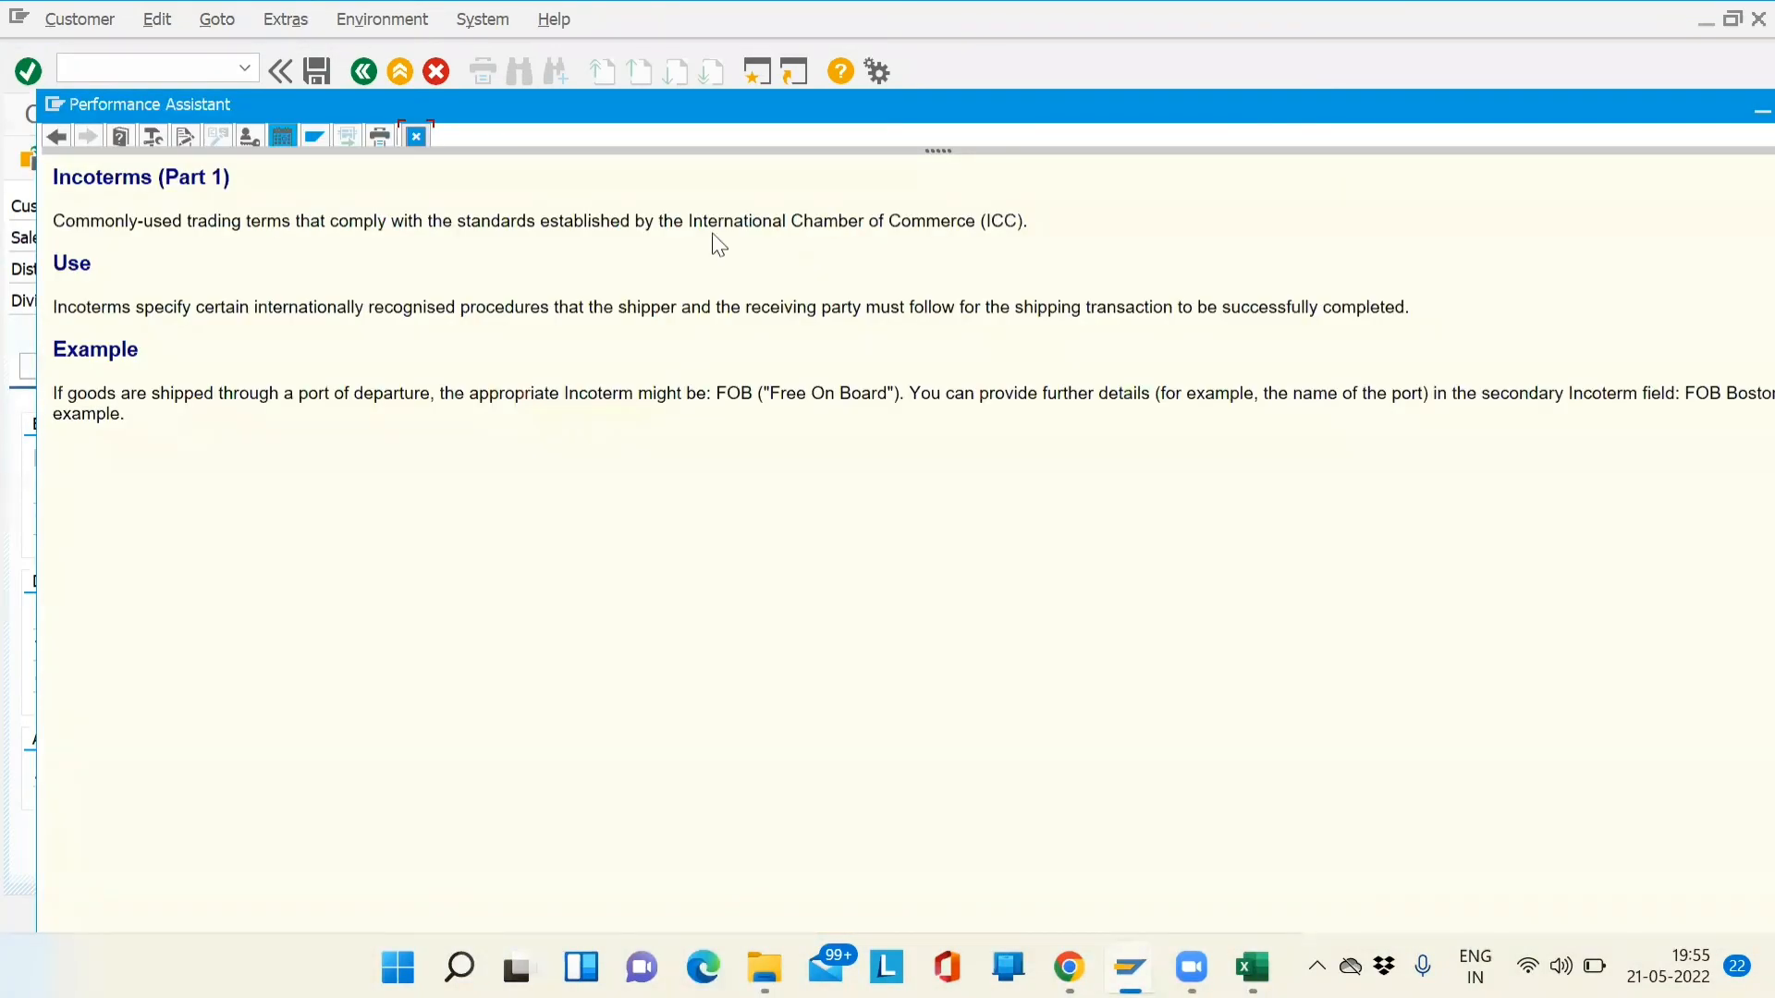
drag(690, 222, 1018, 230)
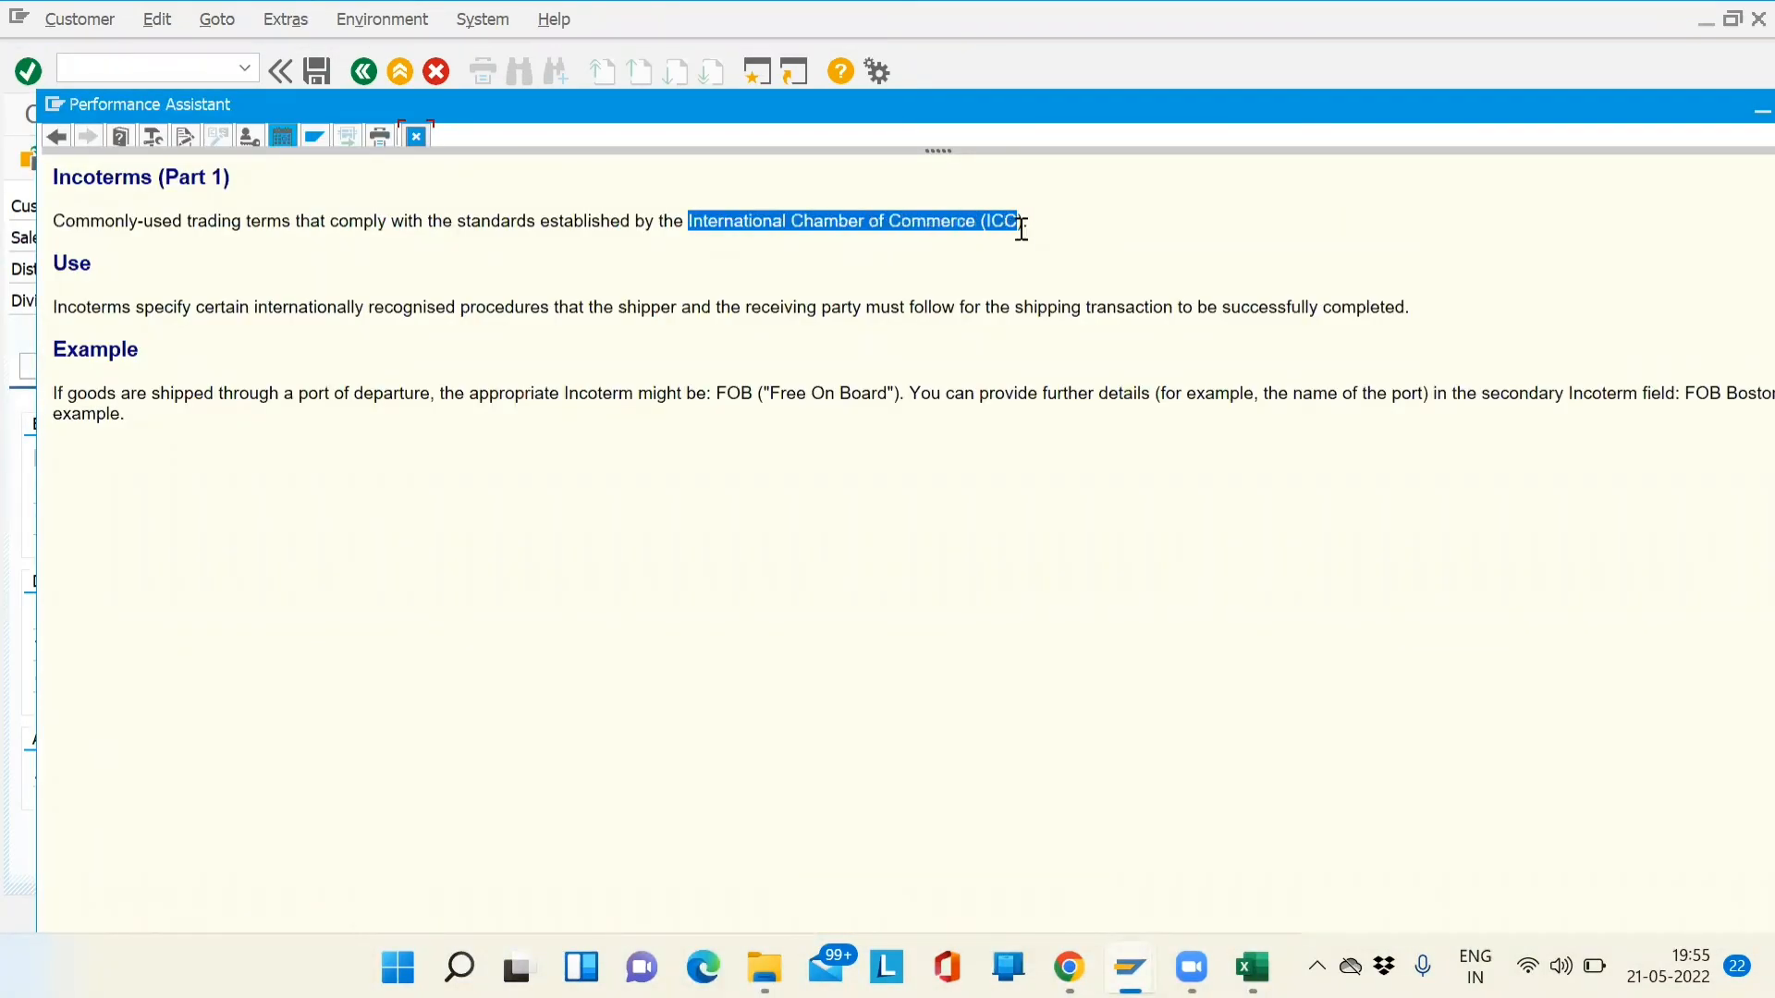
click(1044, 228)
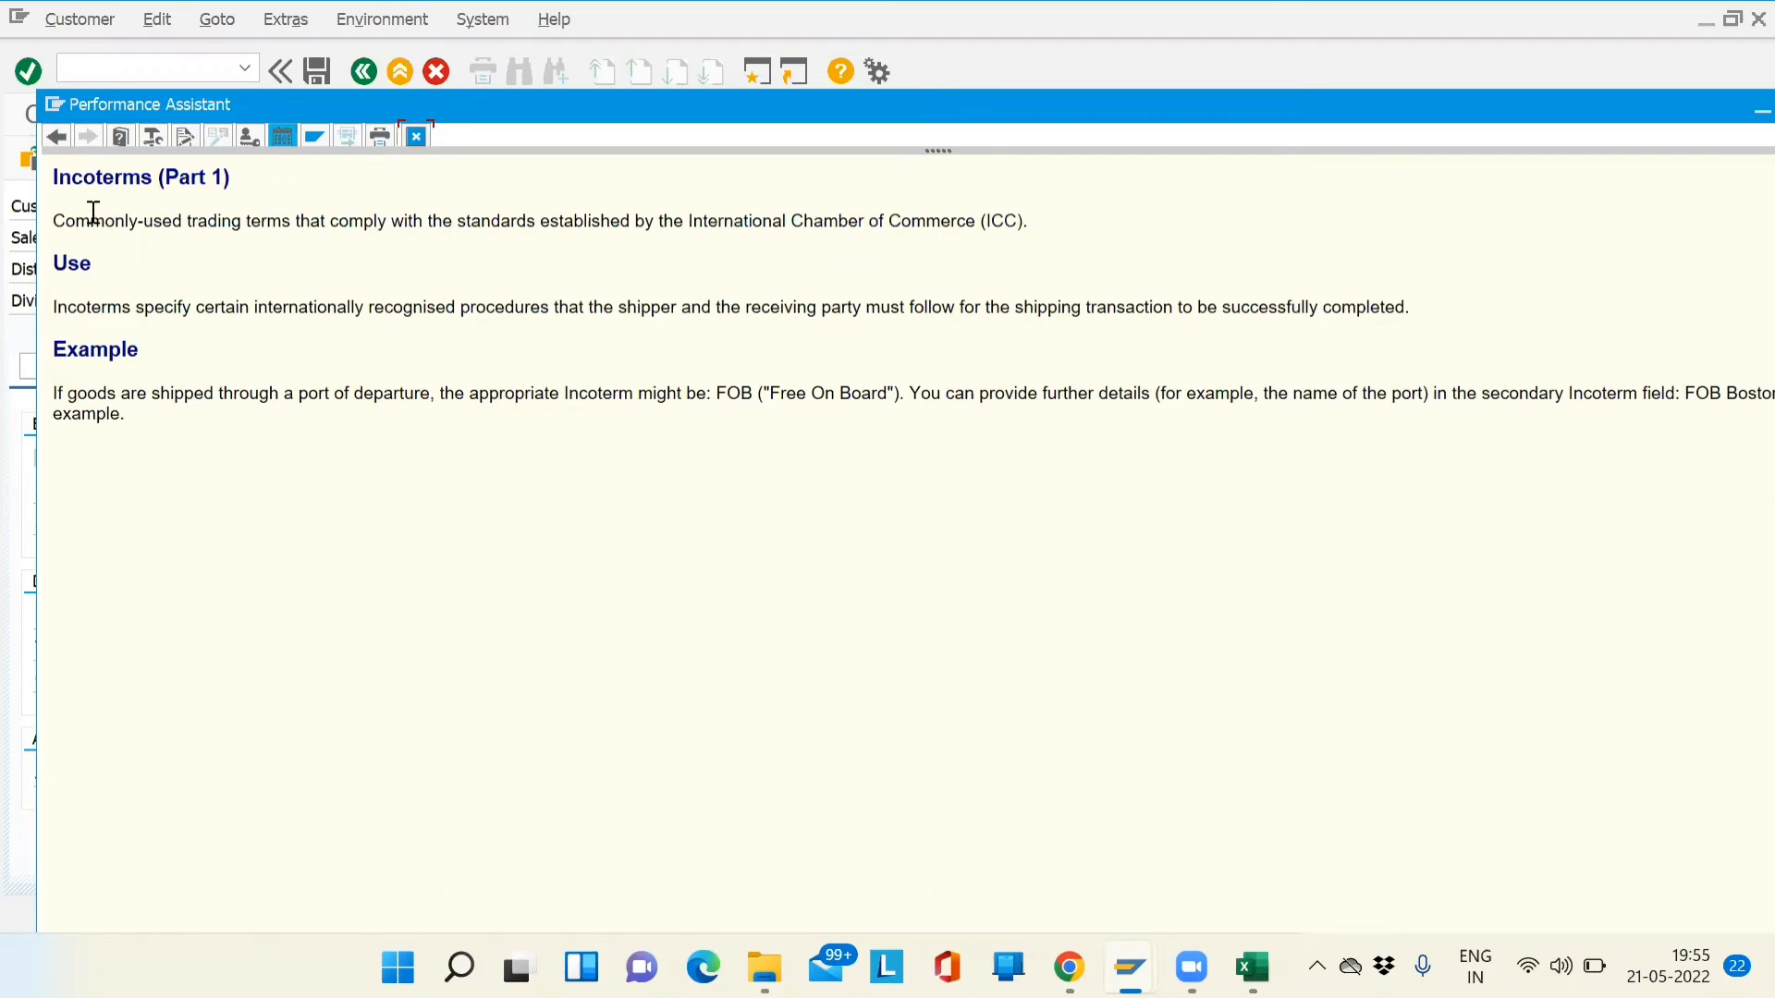
drag(57, 226, 1042, 236)
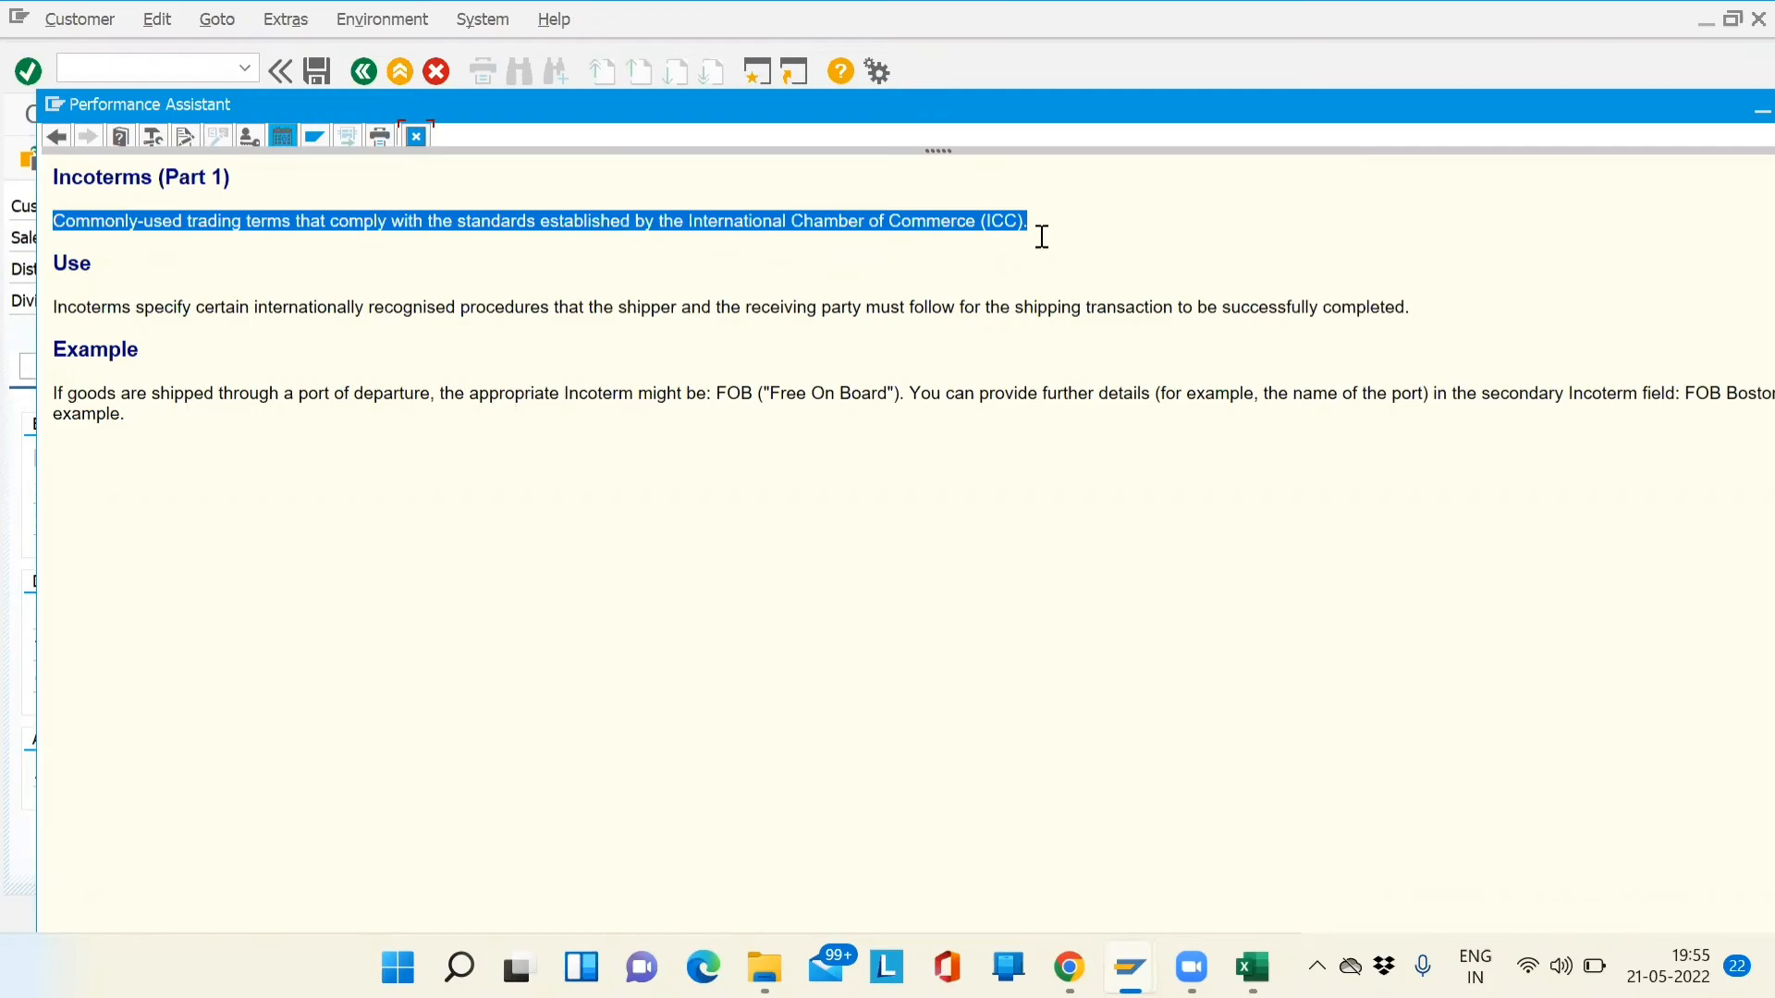
click(1042, 244)
click(412, 140)
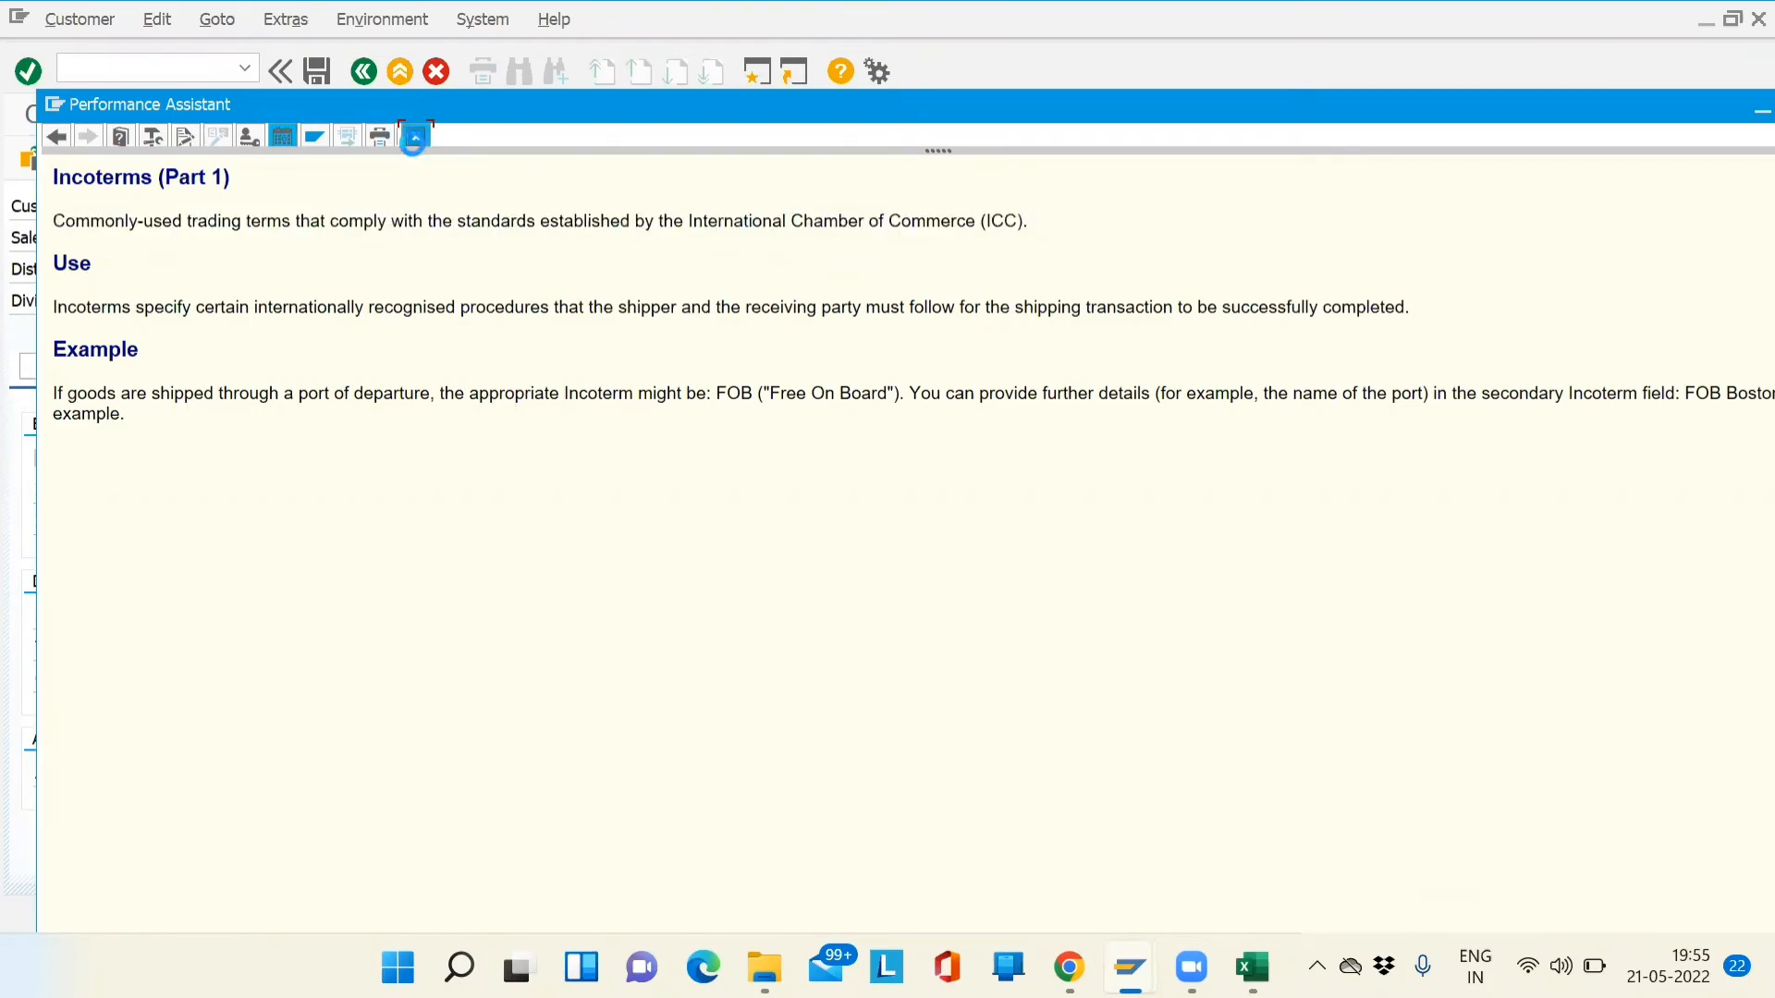
Set the first Incoterms field to EXW (From plant) from its possible entries
click(404, 616)
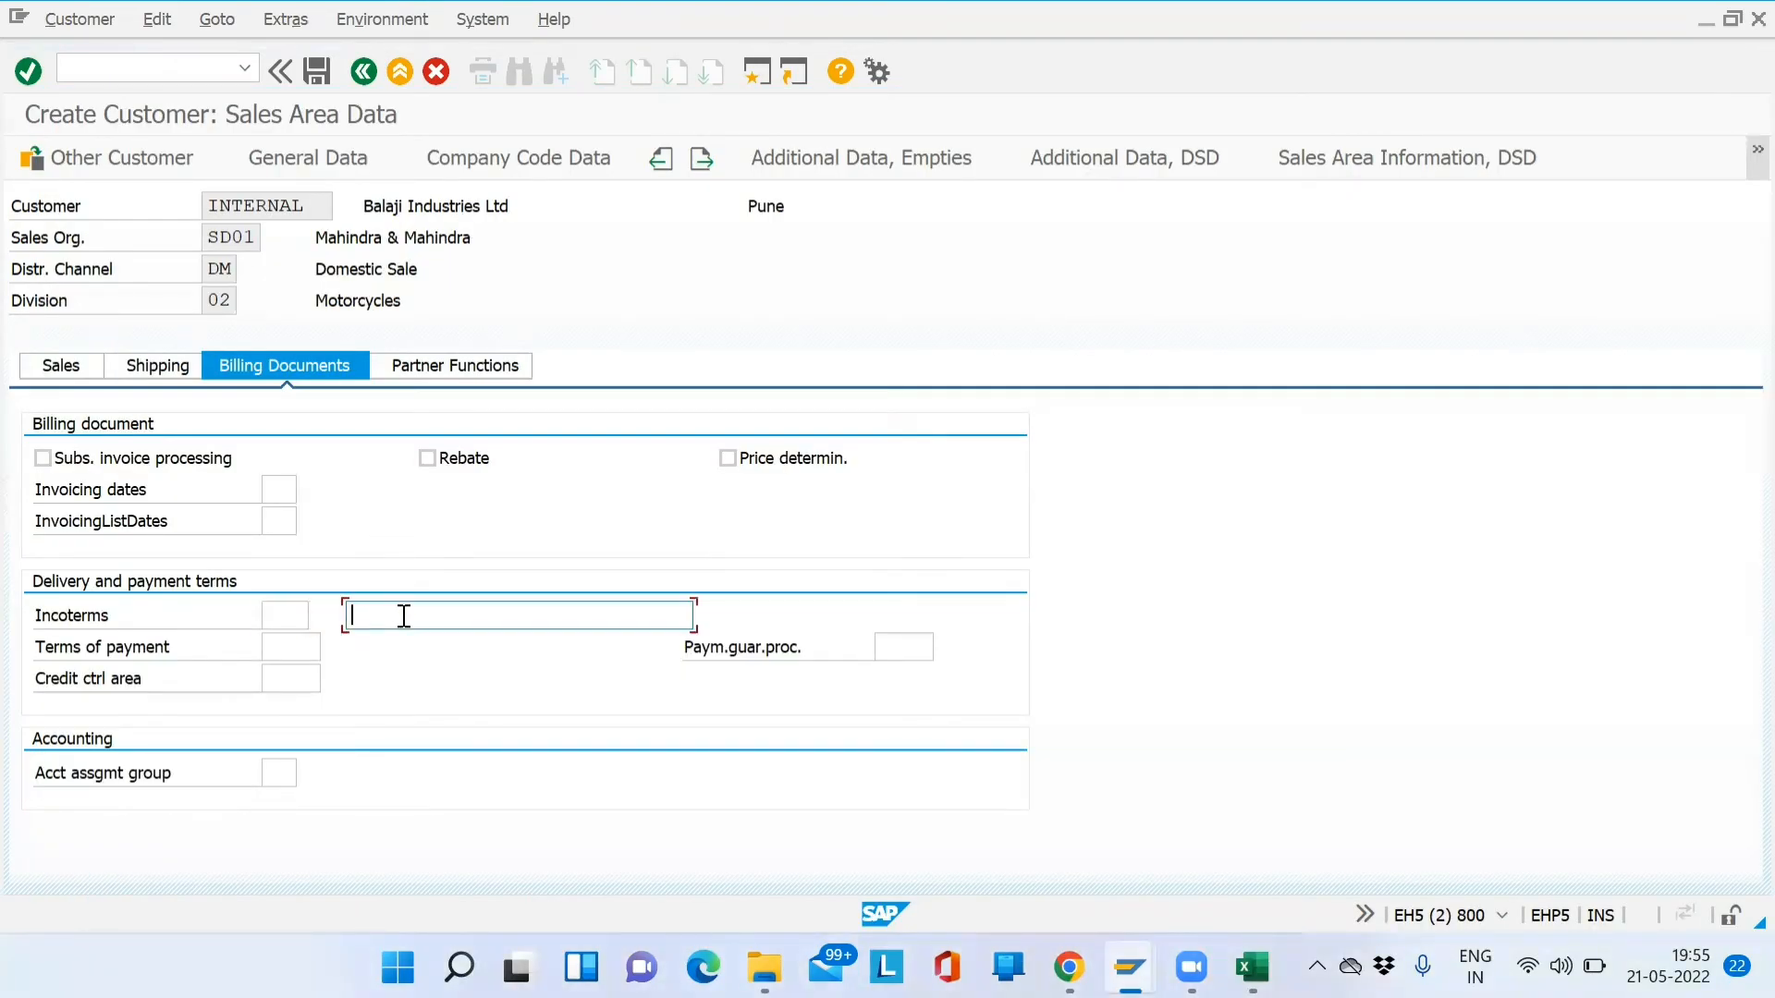
click(293, 616)
click(317, 612)
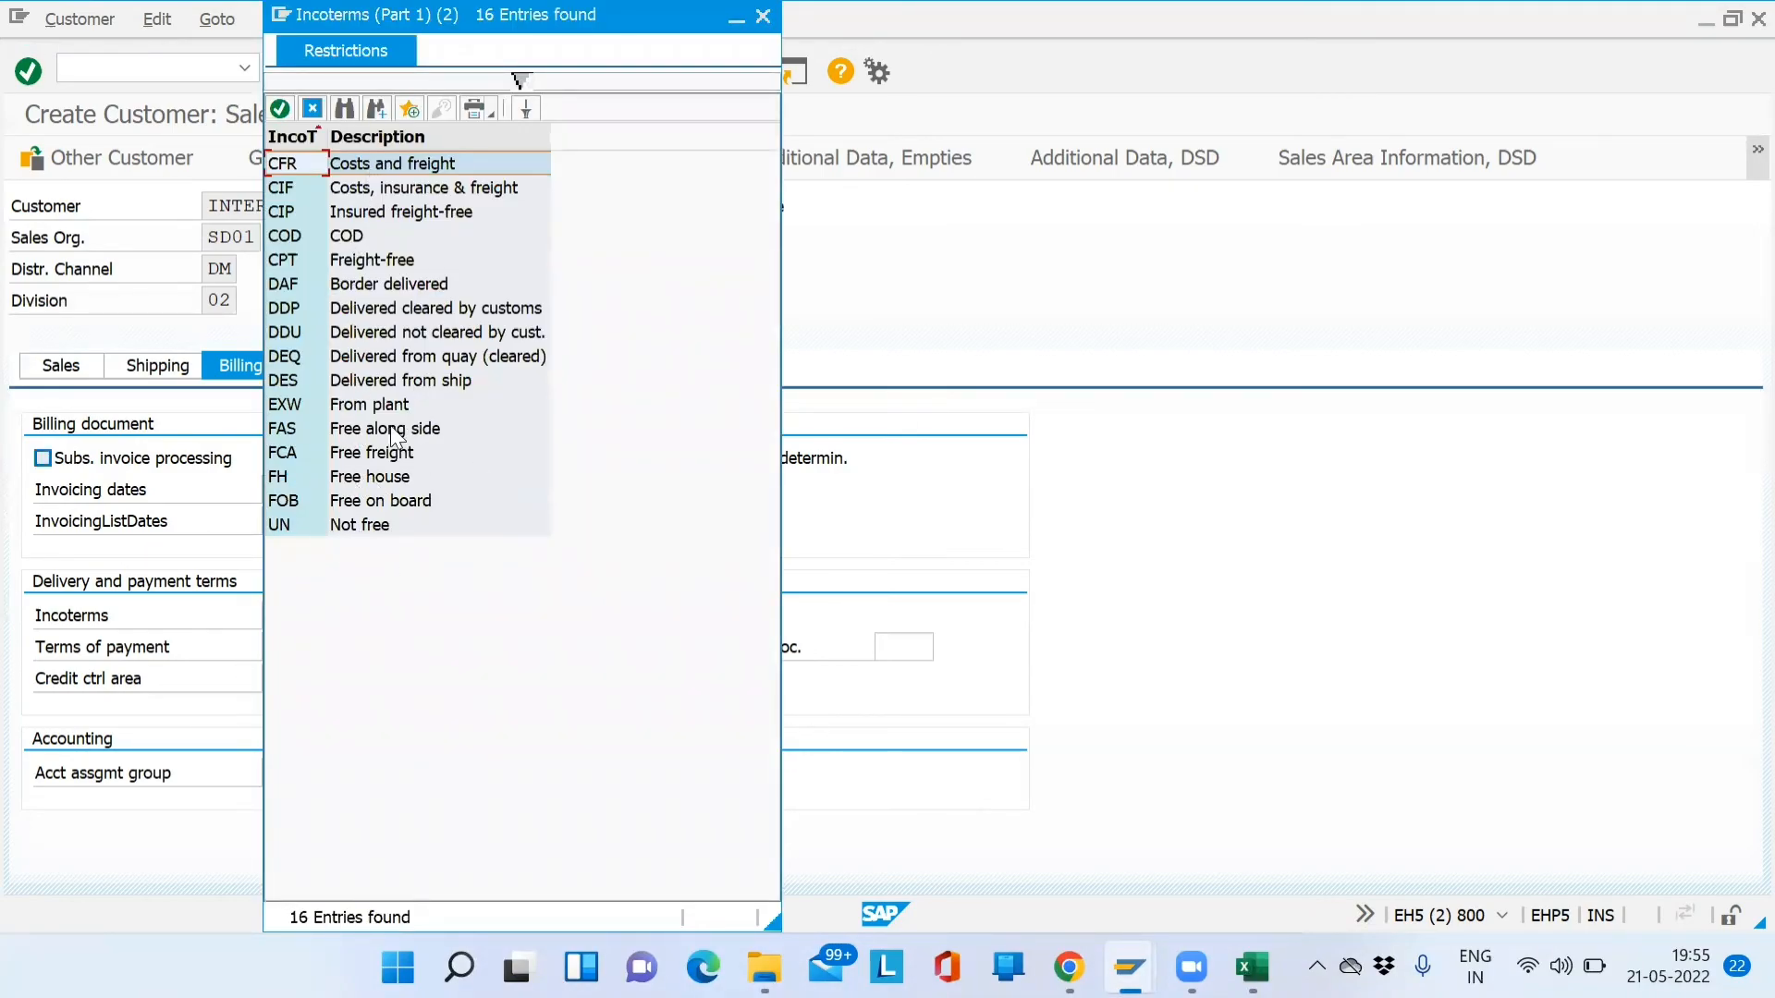
click(393, 503)
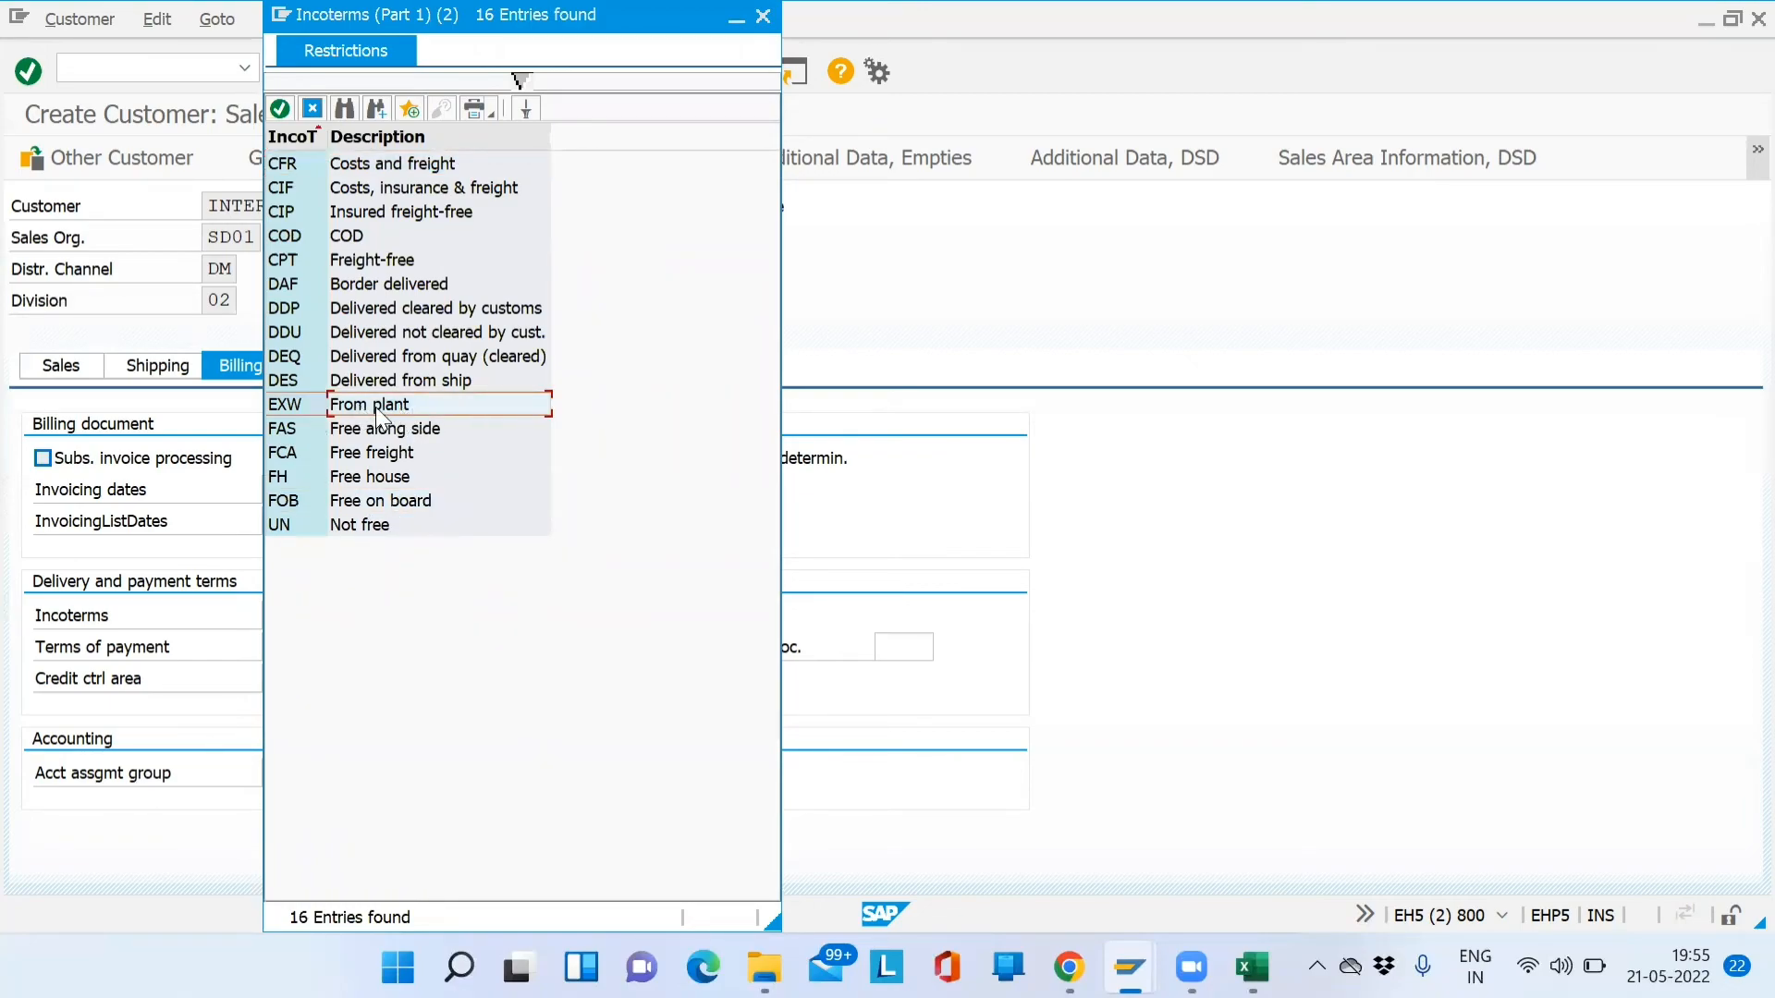
click(307, 409)
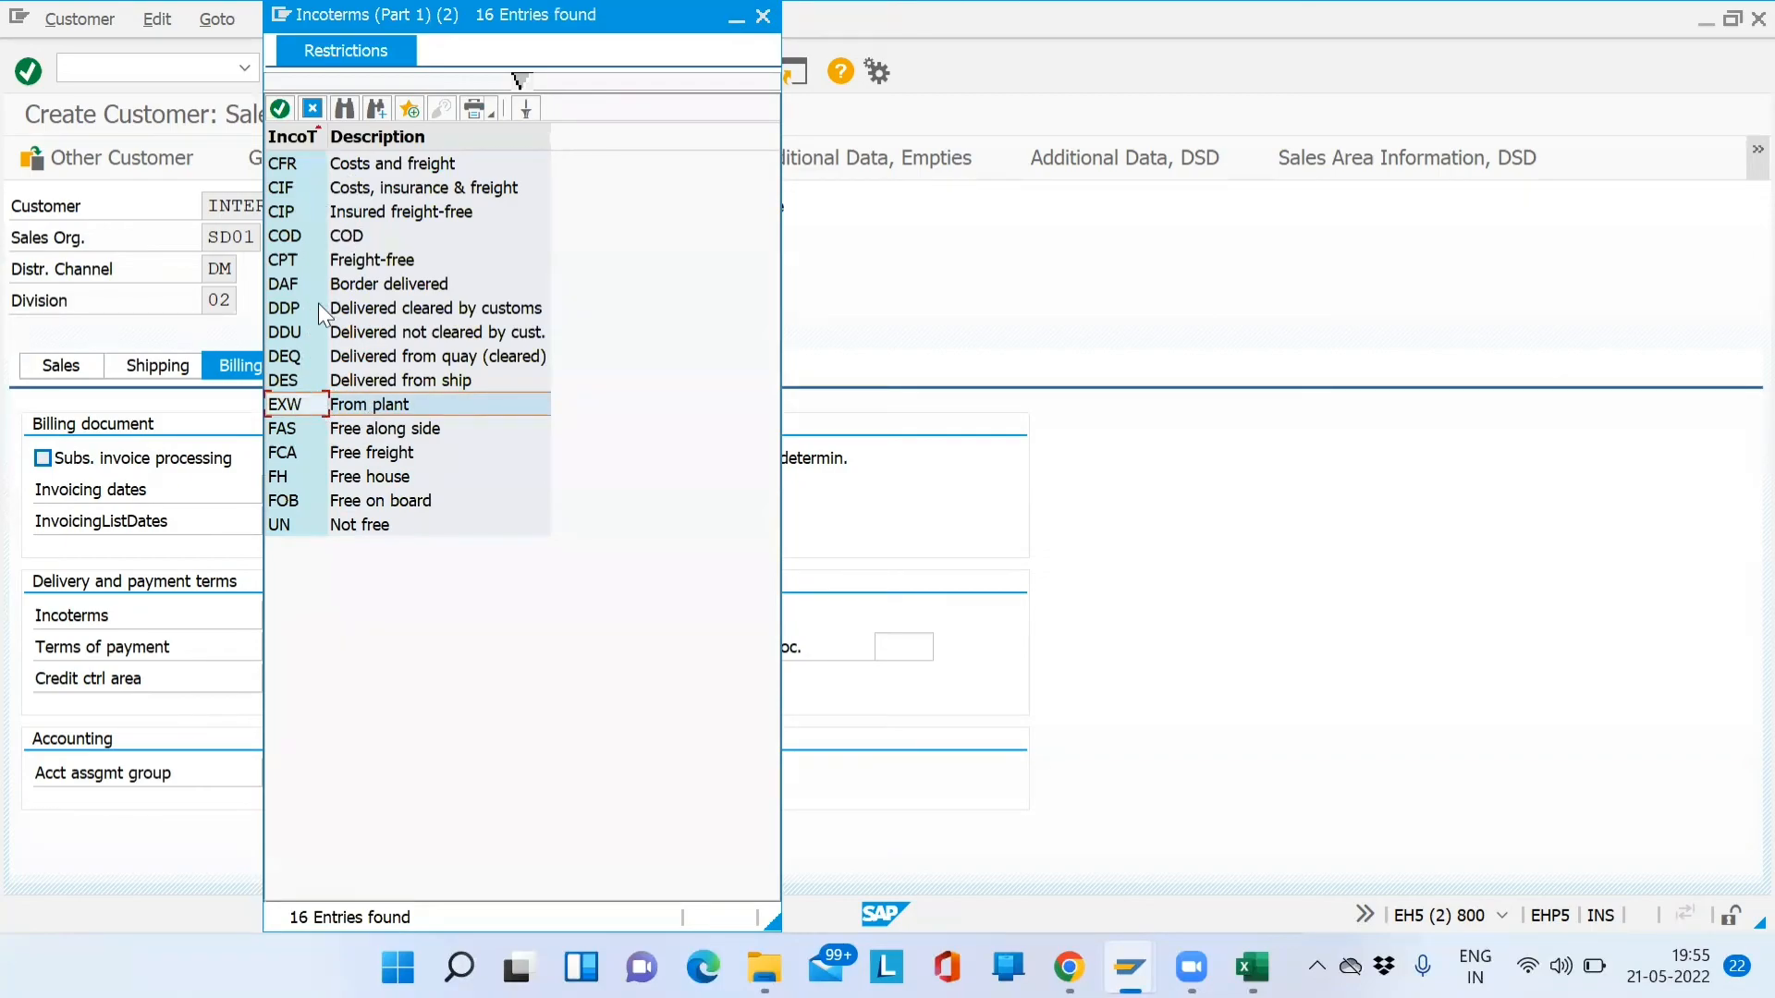
double_click(303, 404)
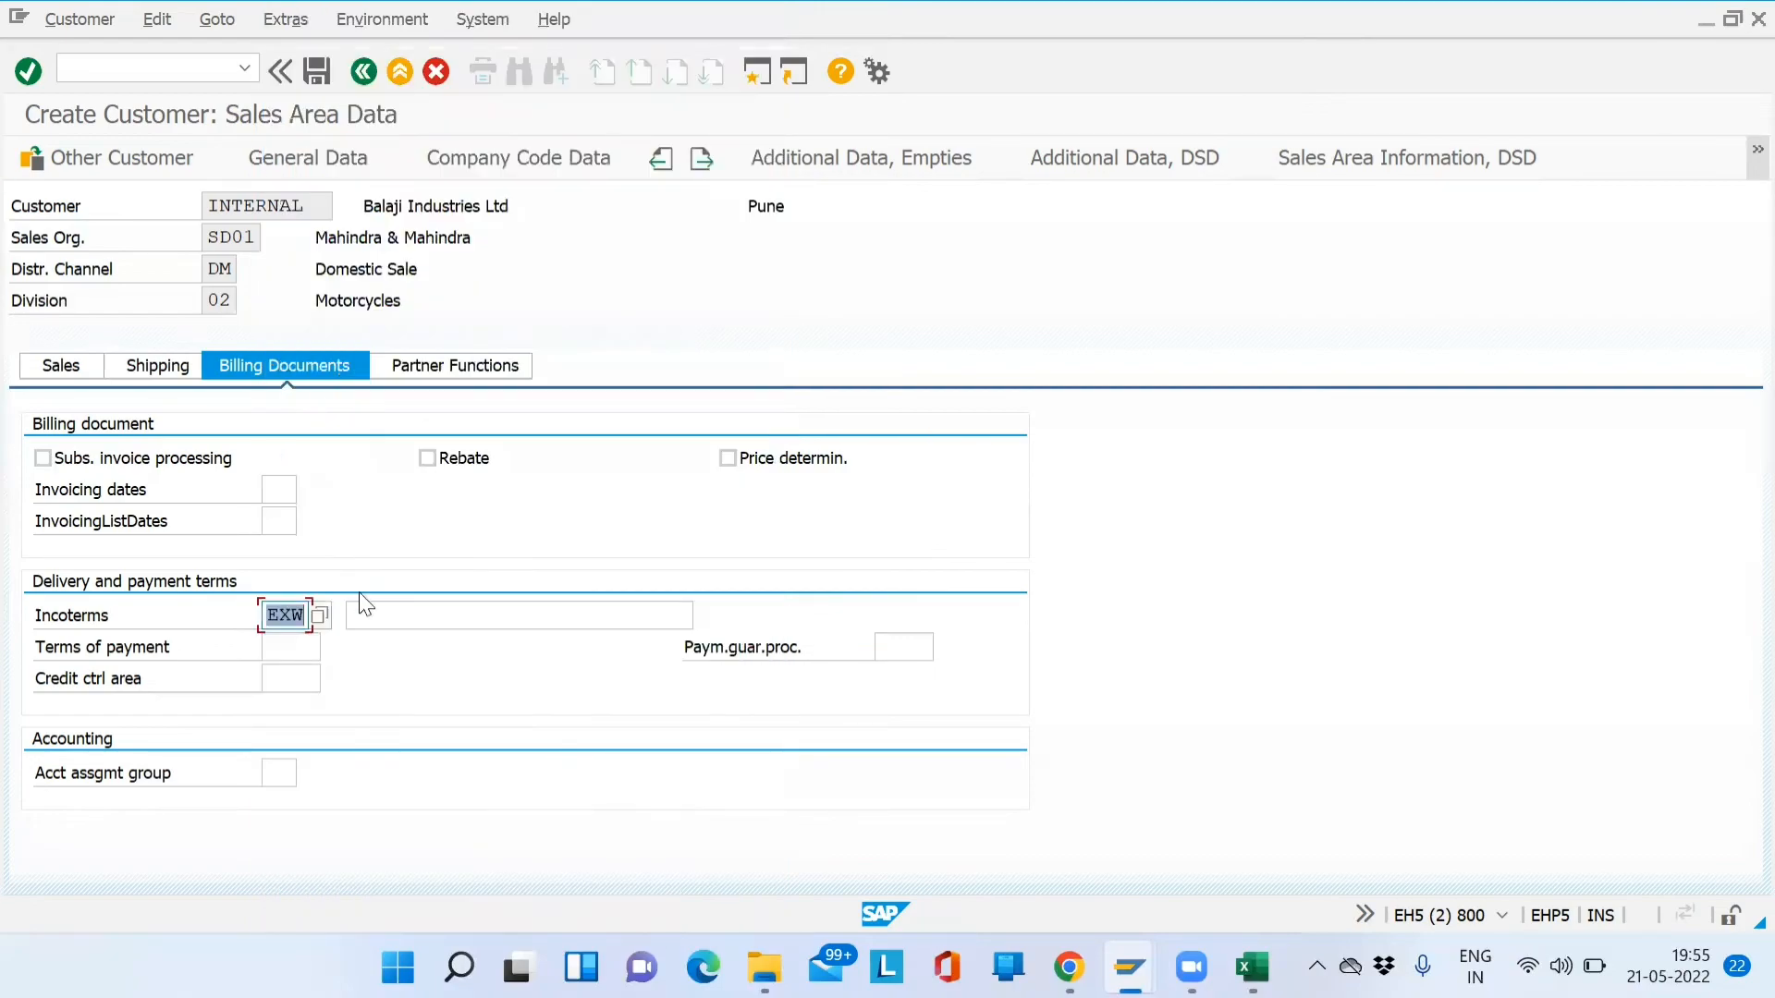
click(376, 622)
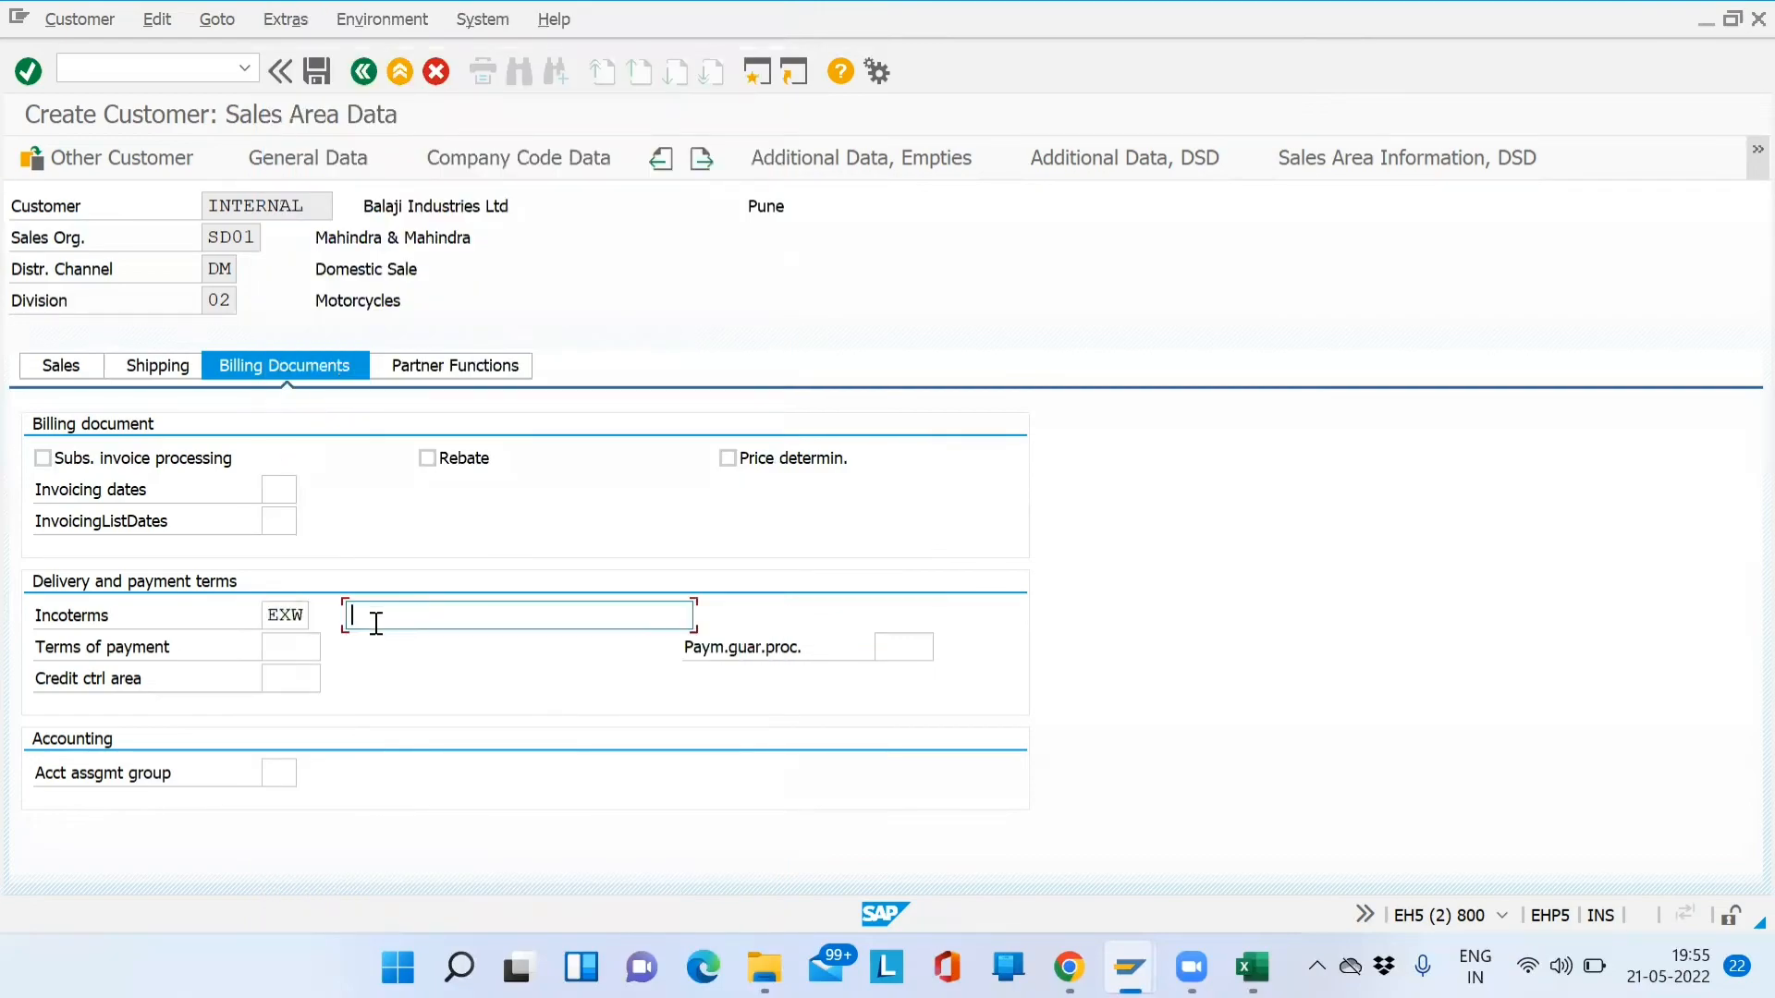
click(419, 649)
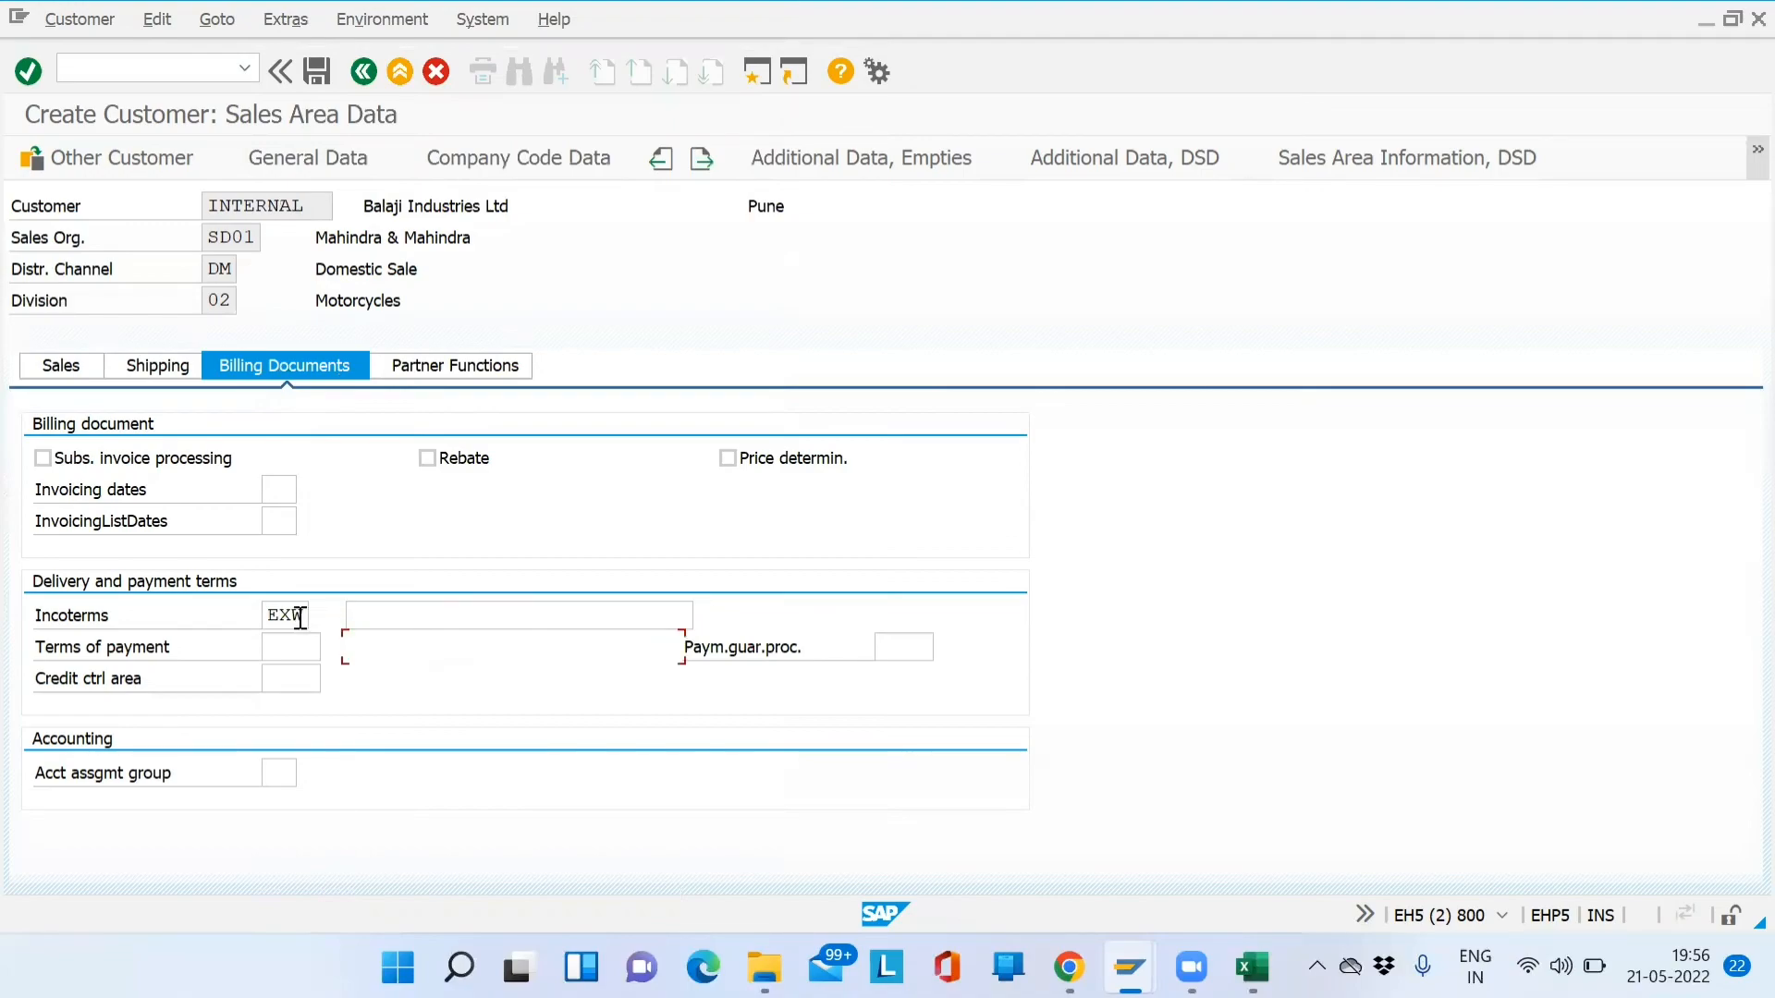
Examine the available Incoterms, such as CFR, CIF, COD, CPT and FOB, and close the list while keeping EXW
click(300, 617)
click(319, 616)
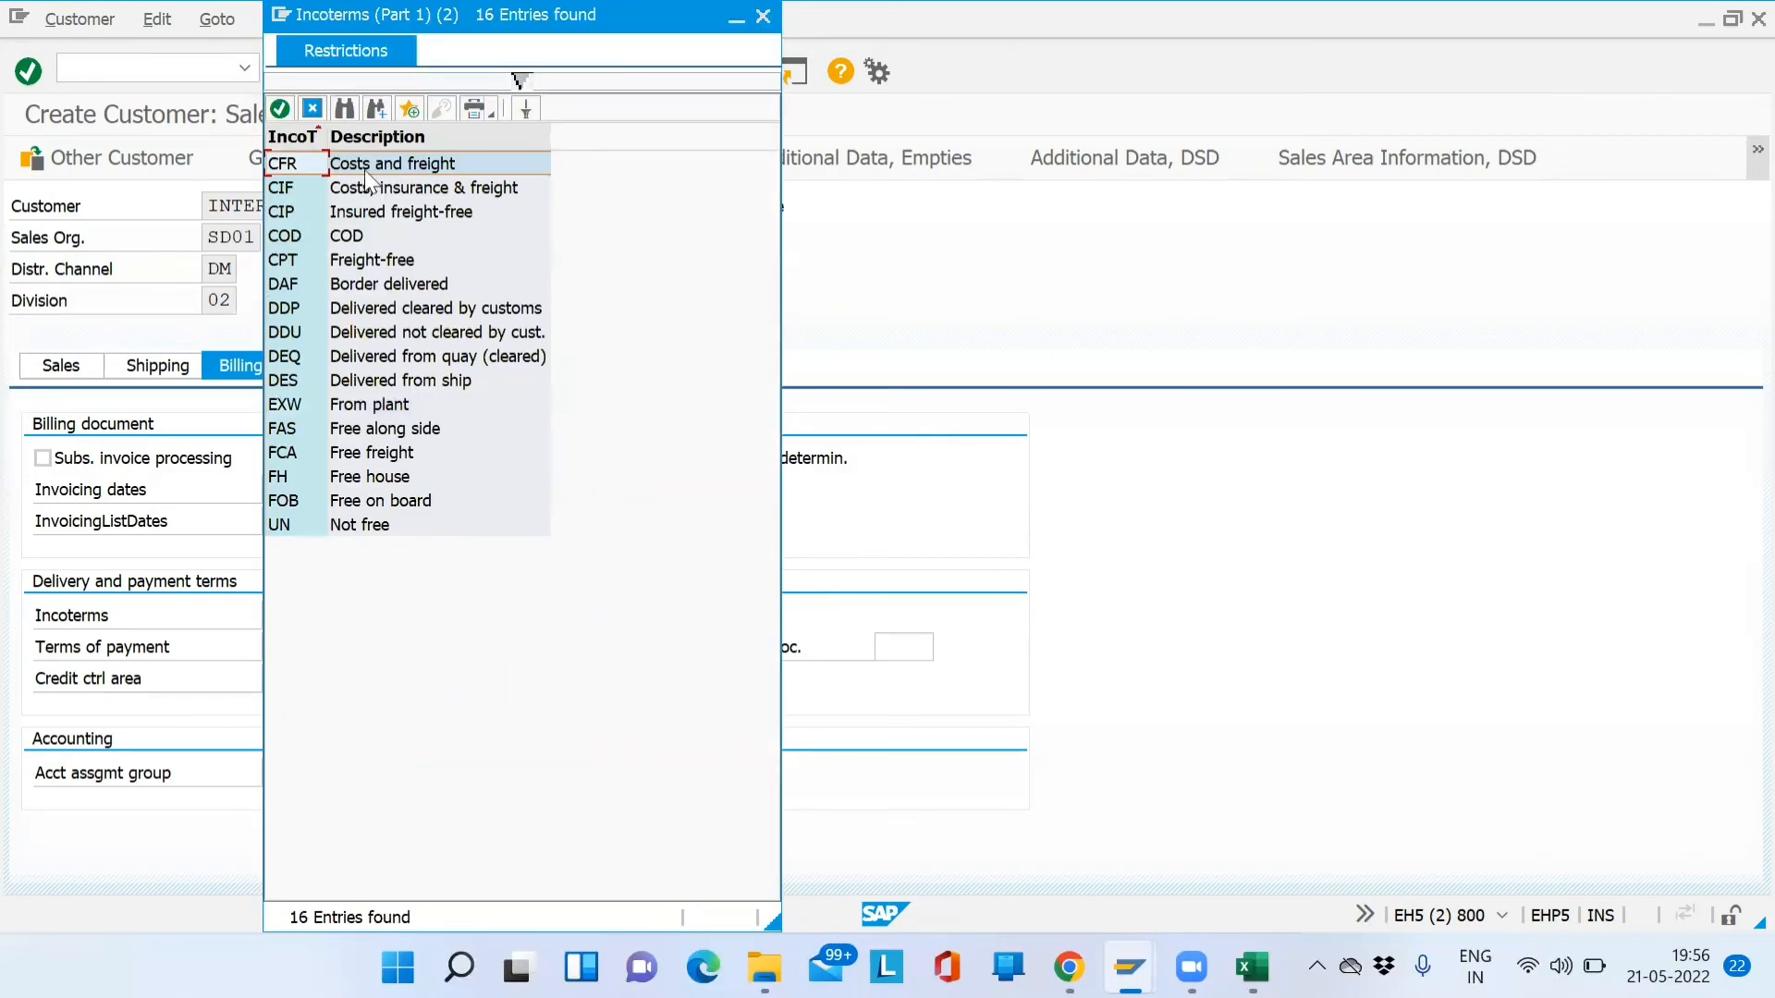
click(388, 169)
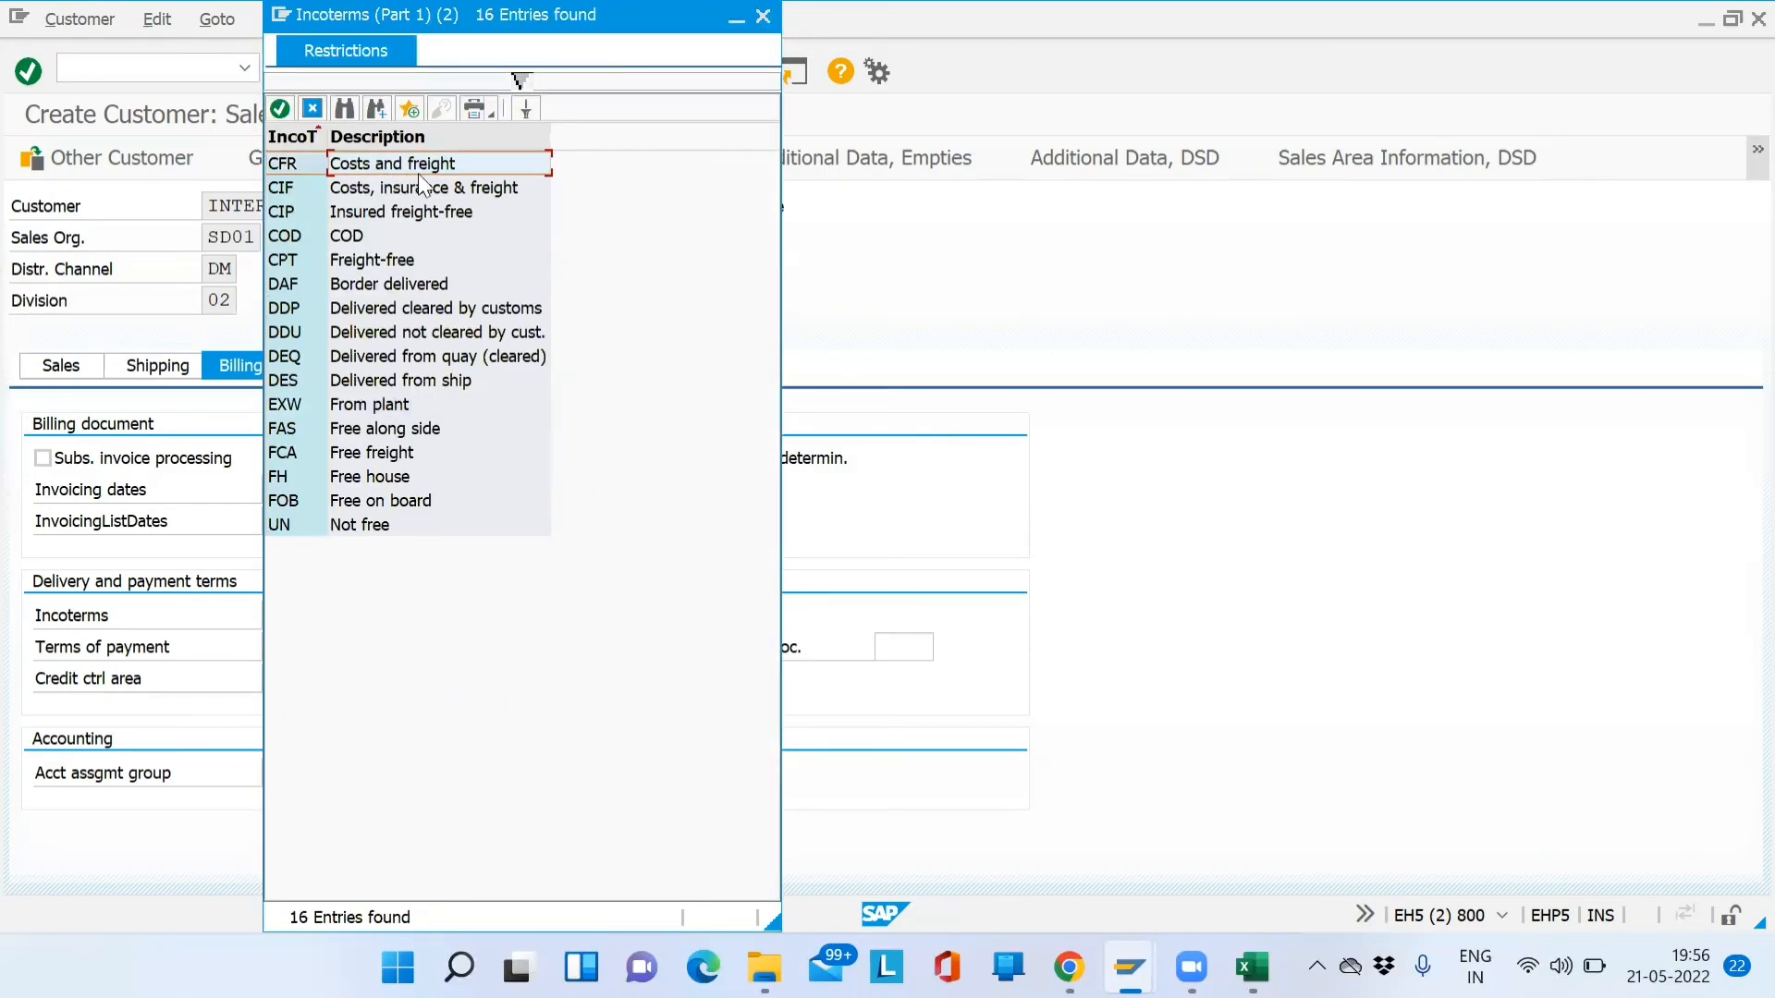
click(379, 190)
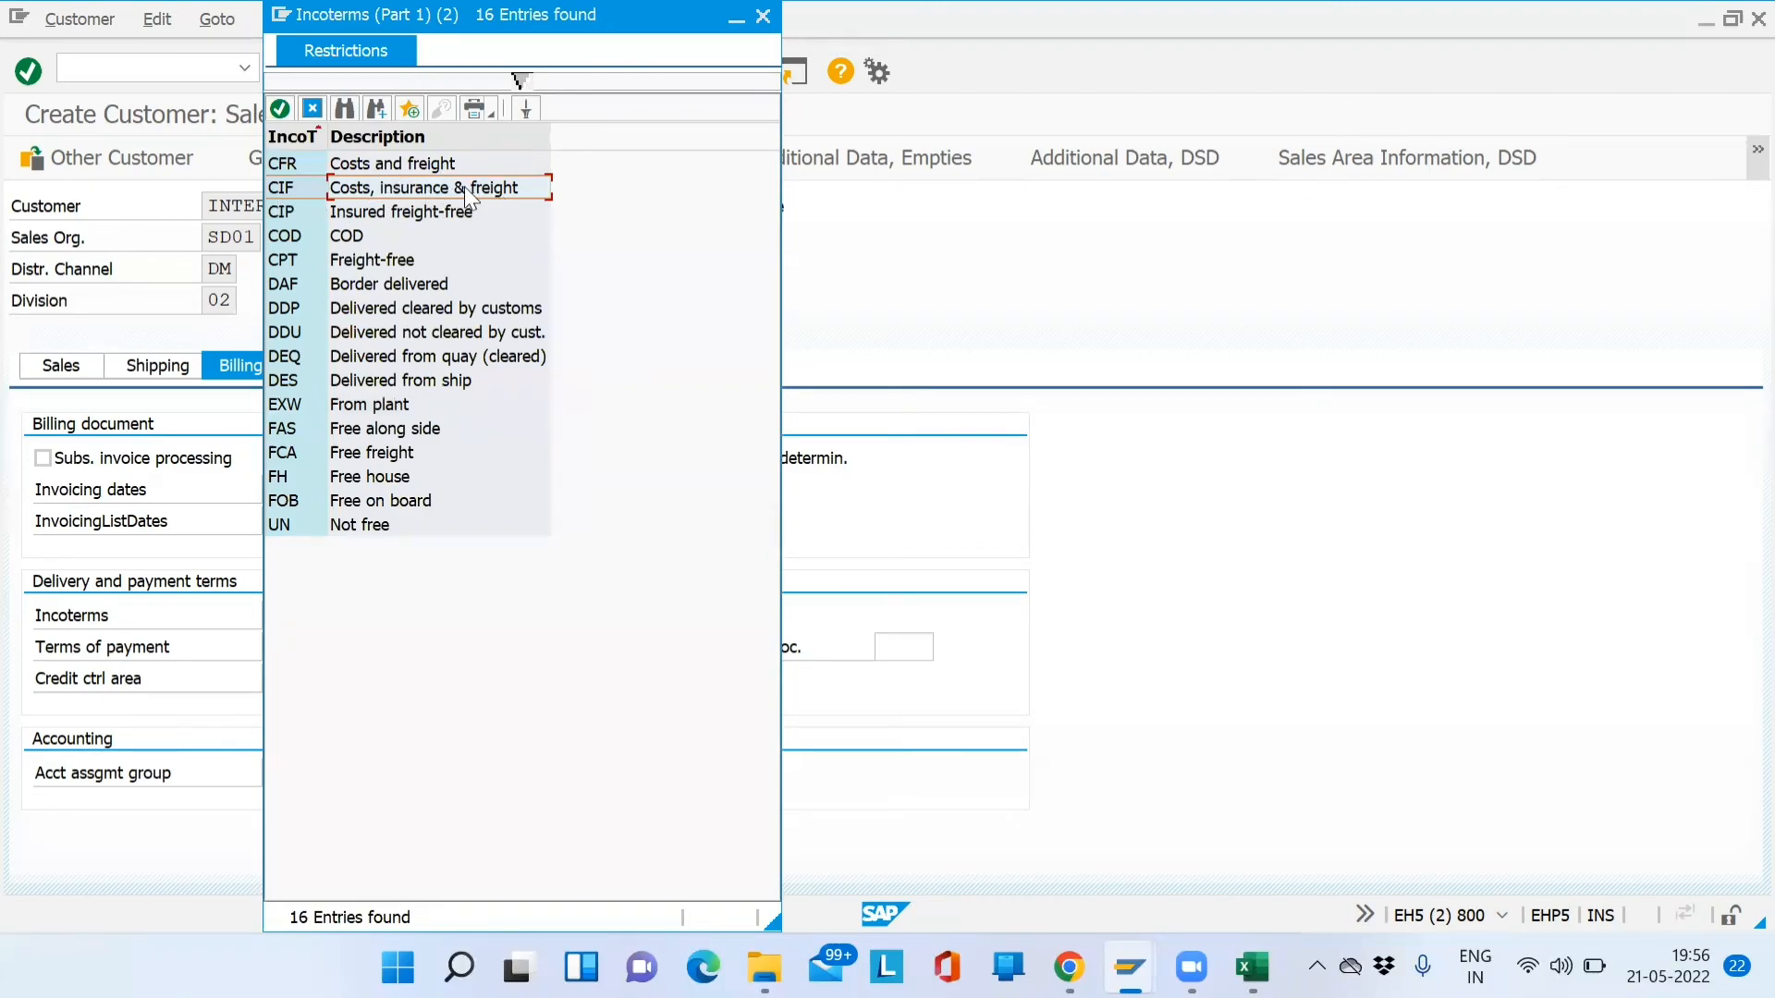
click(348, 239)
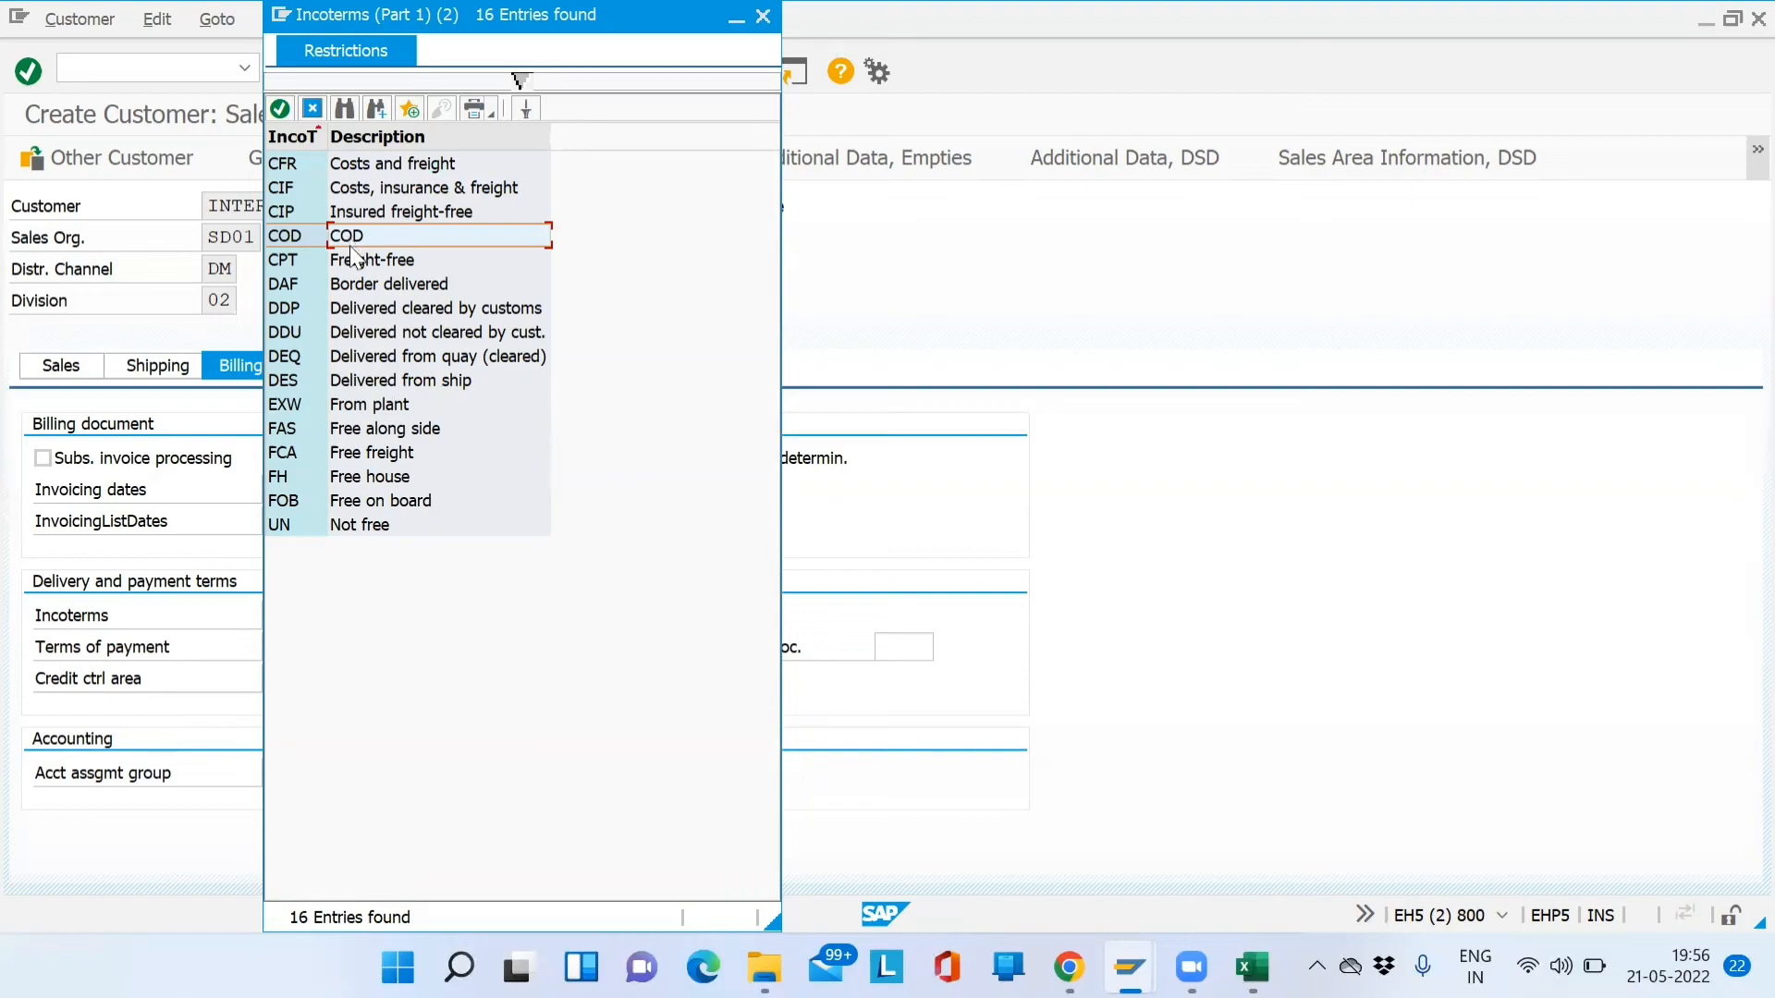
click(374, 261)
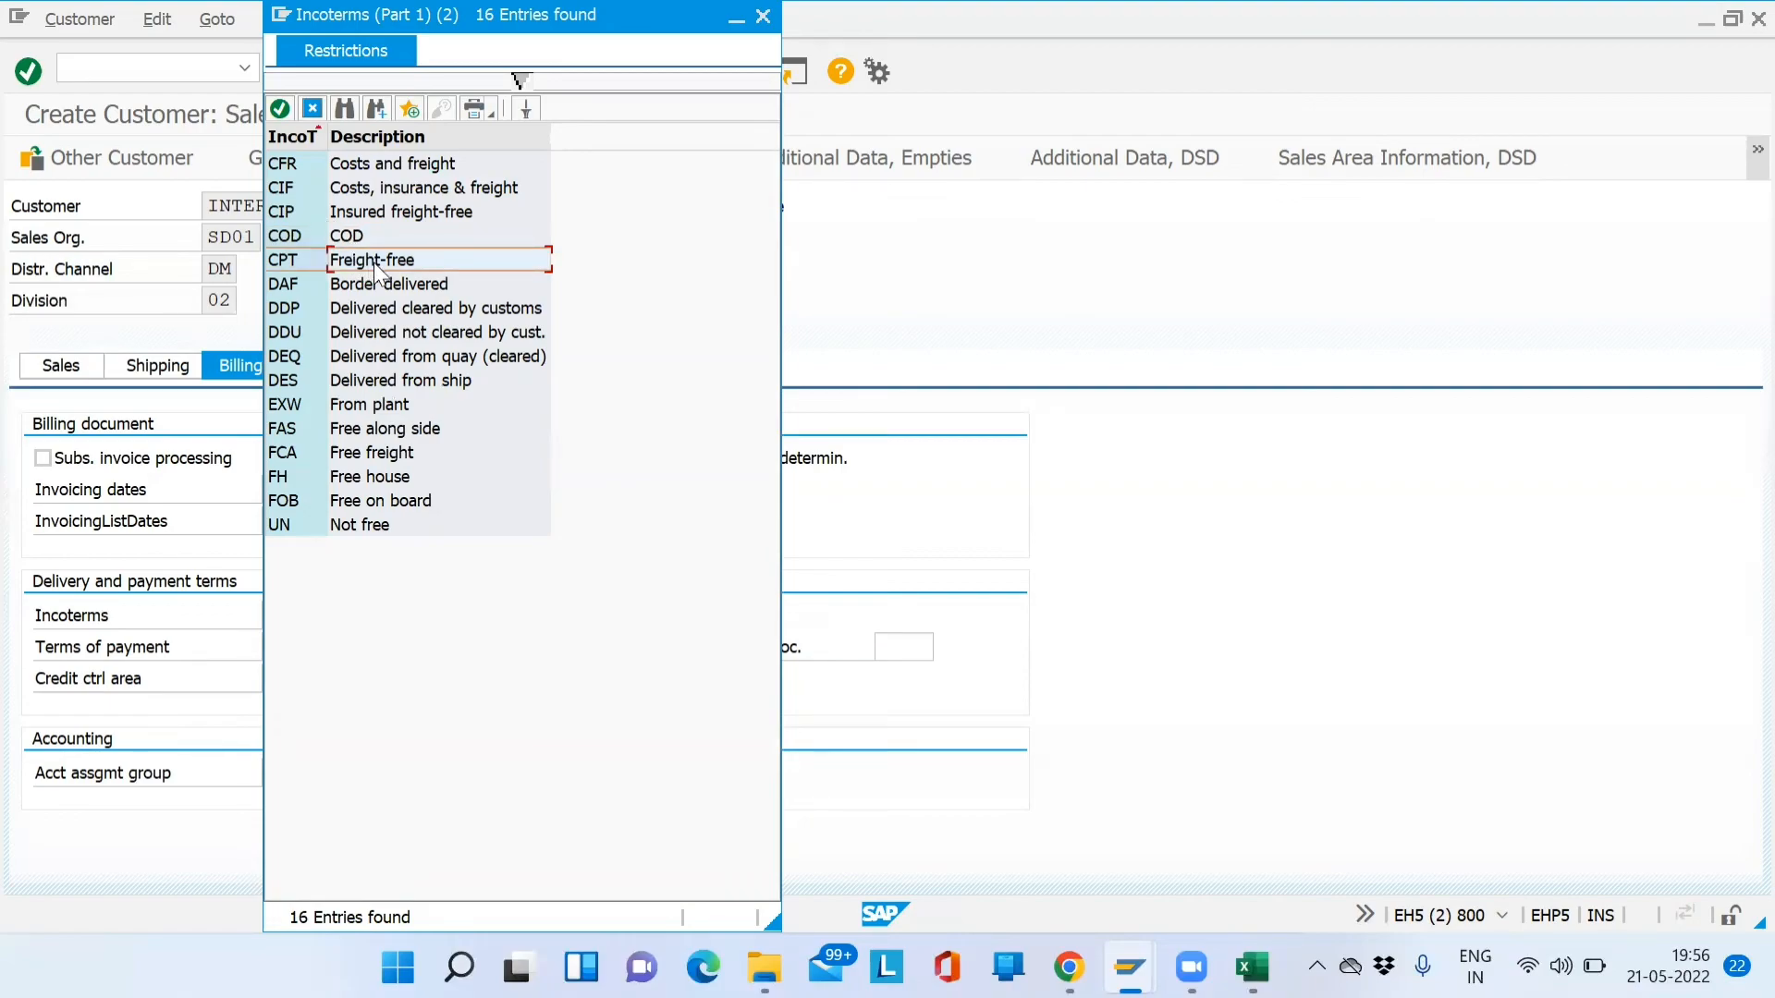
click(316, 406)
click(305, 404)
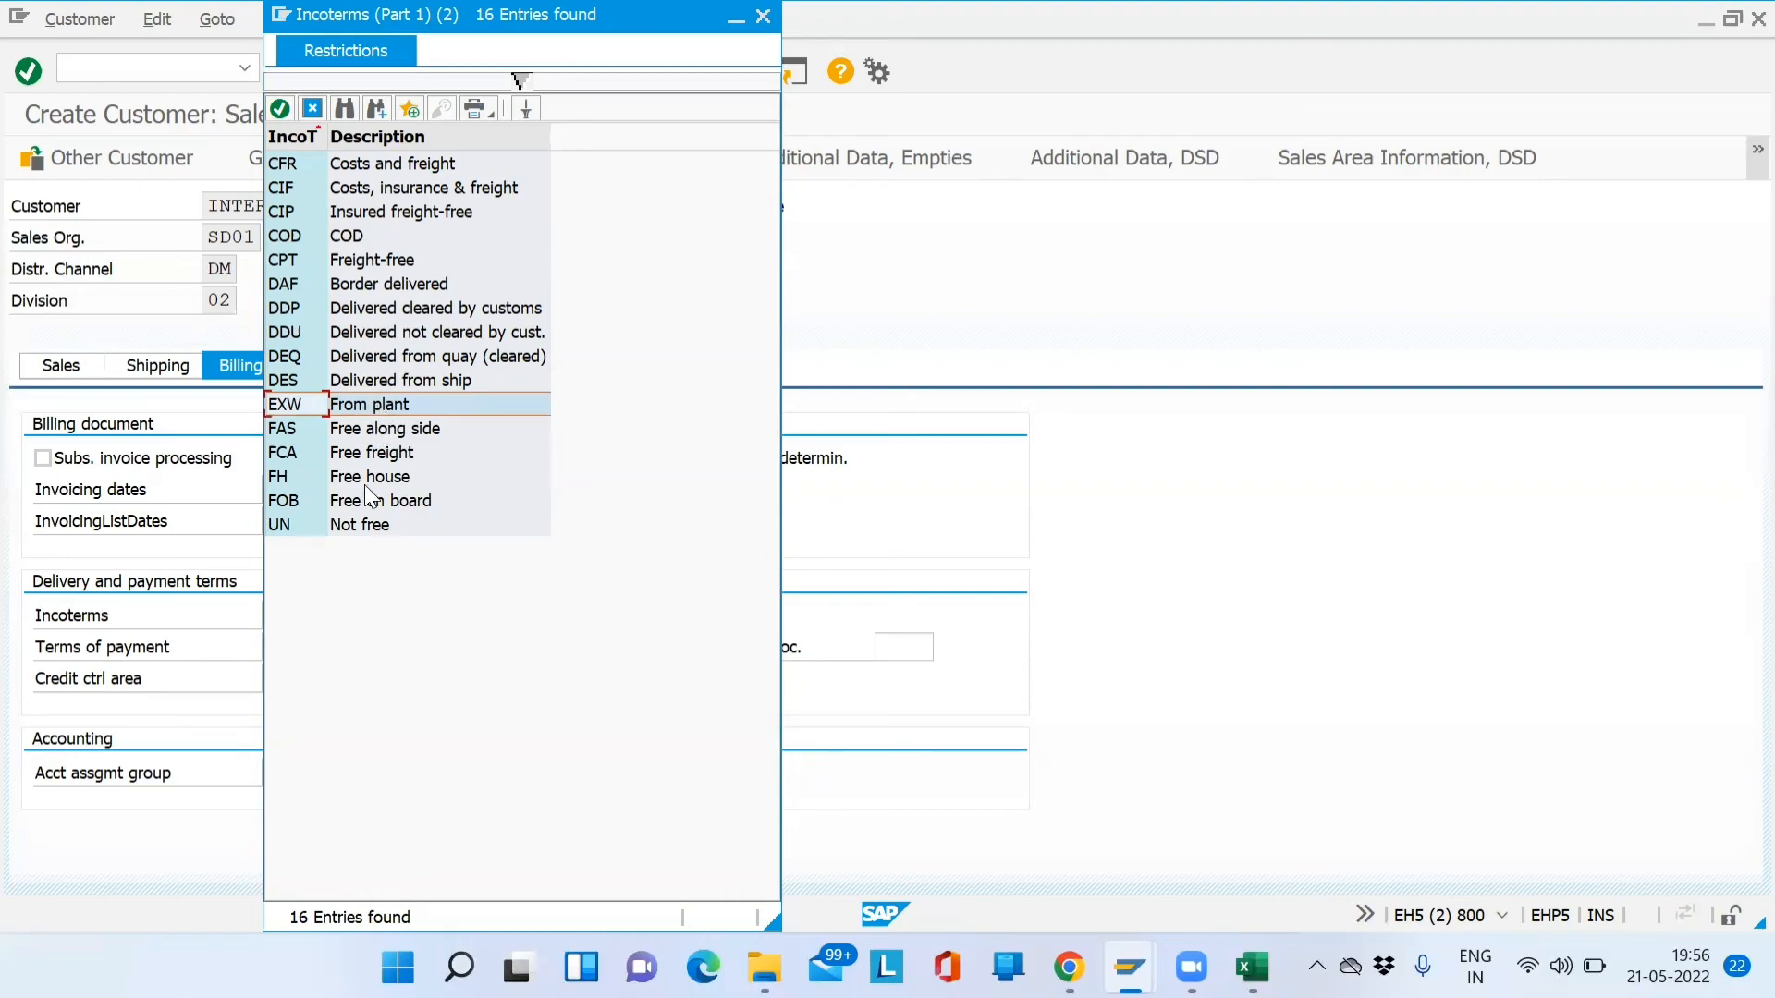
click(361, 525)
click(384, 502)
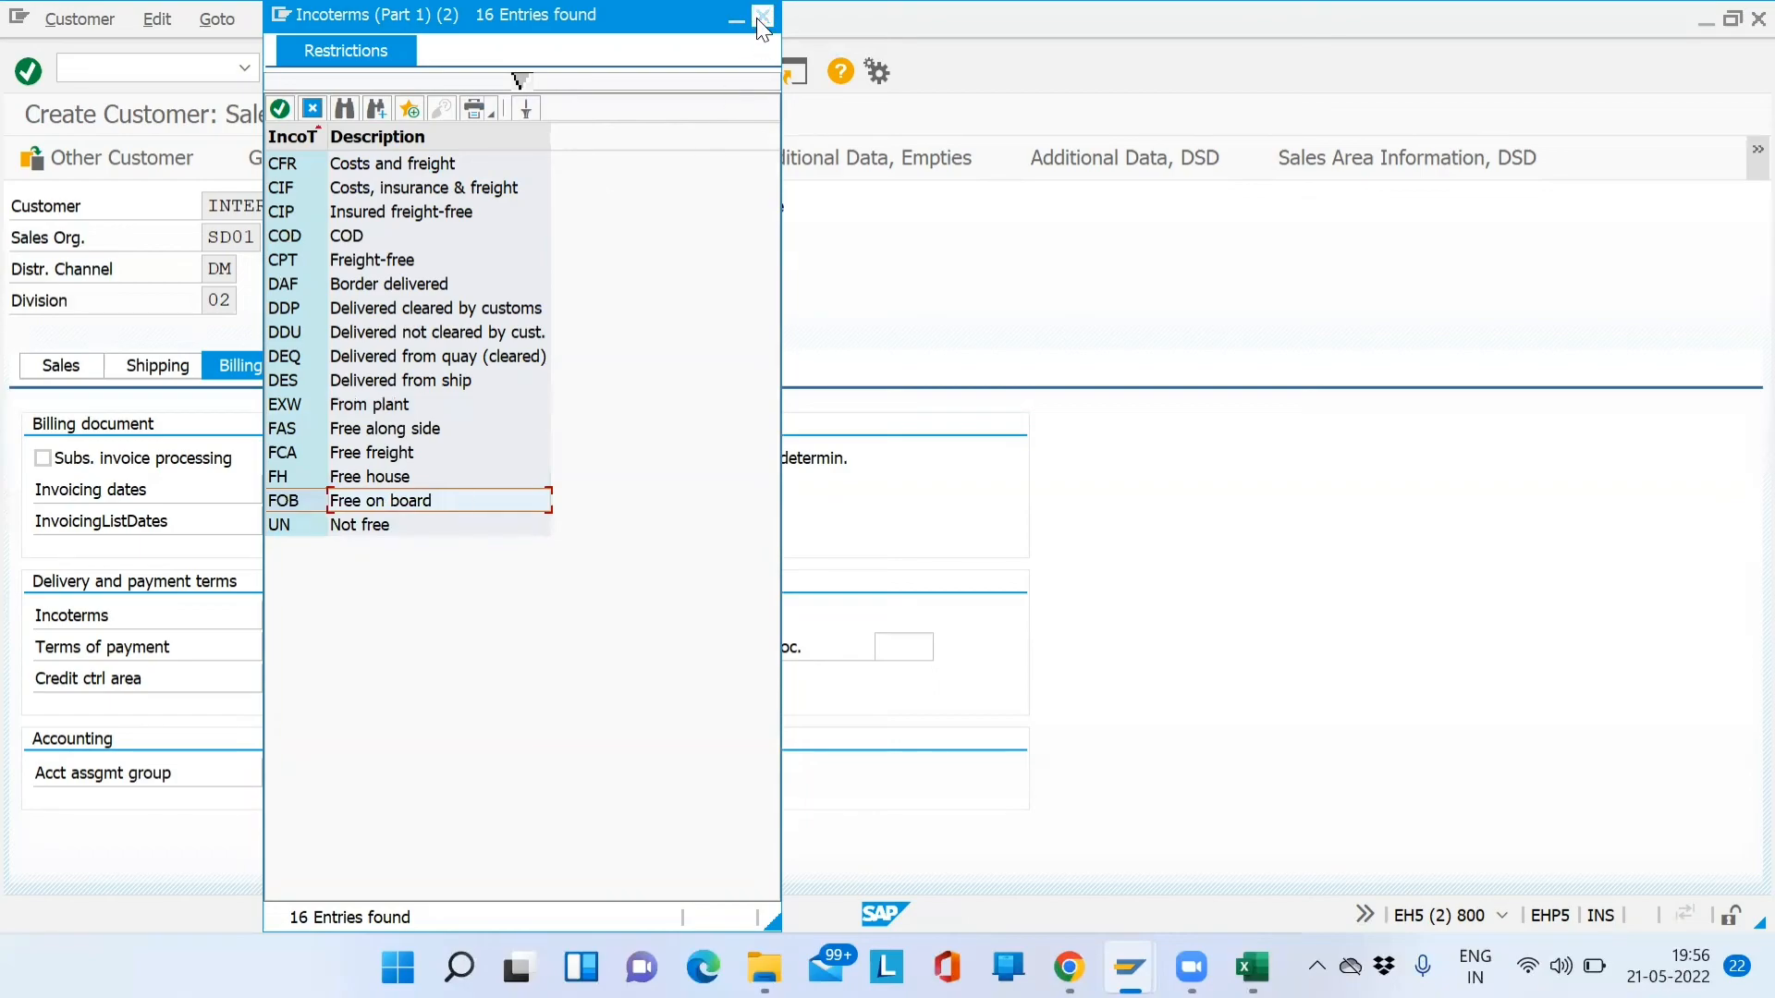
key(Return)
key(Return)
Enter Pune as the Incoterms location and set the terms of payment to NT30 (Net 30)
click(448, 621)
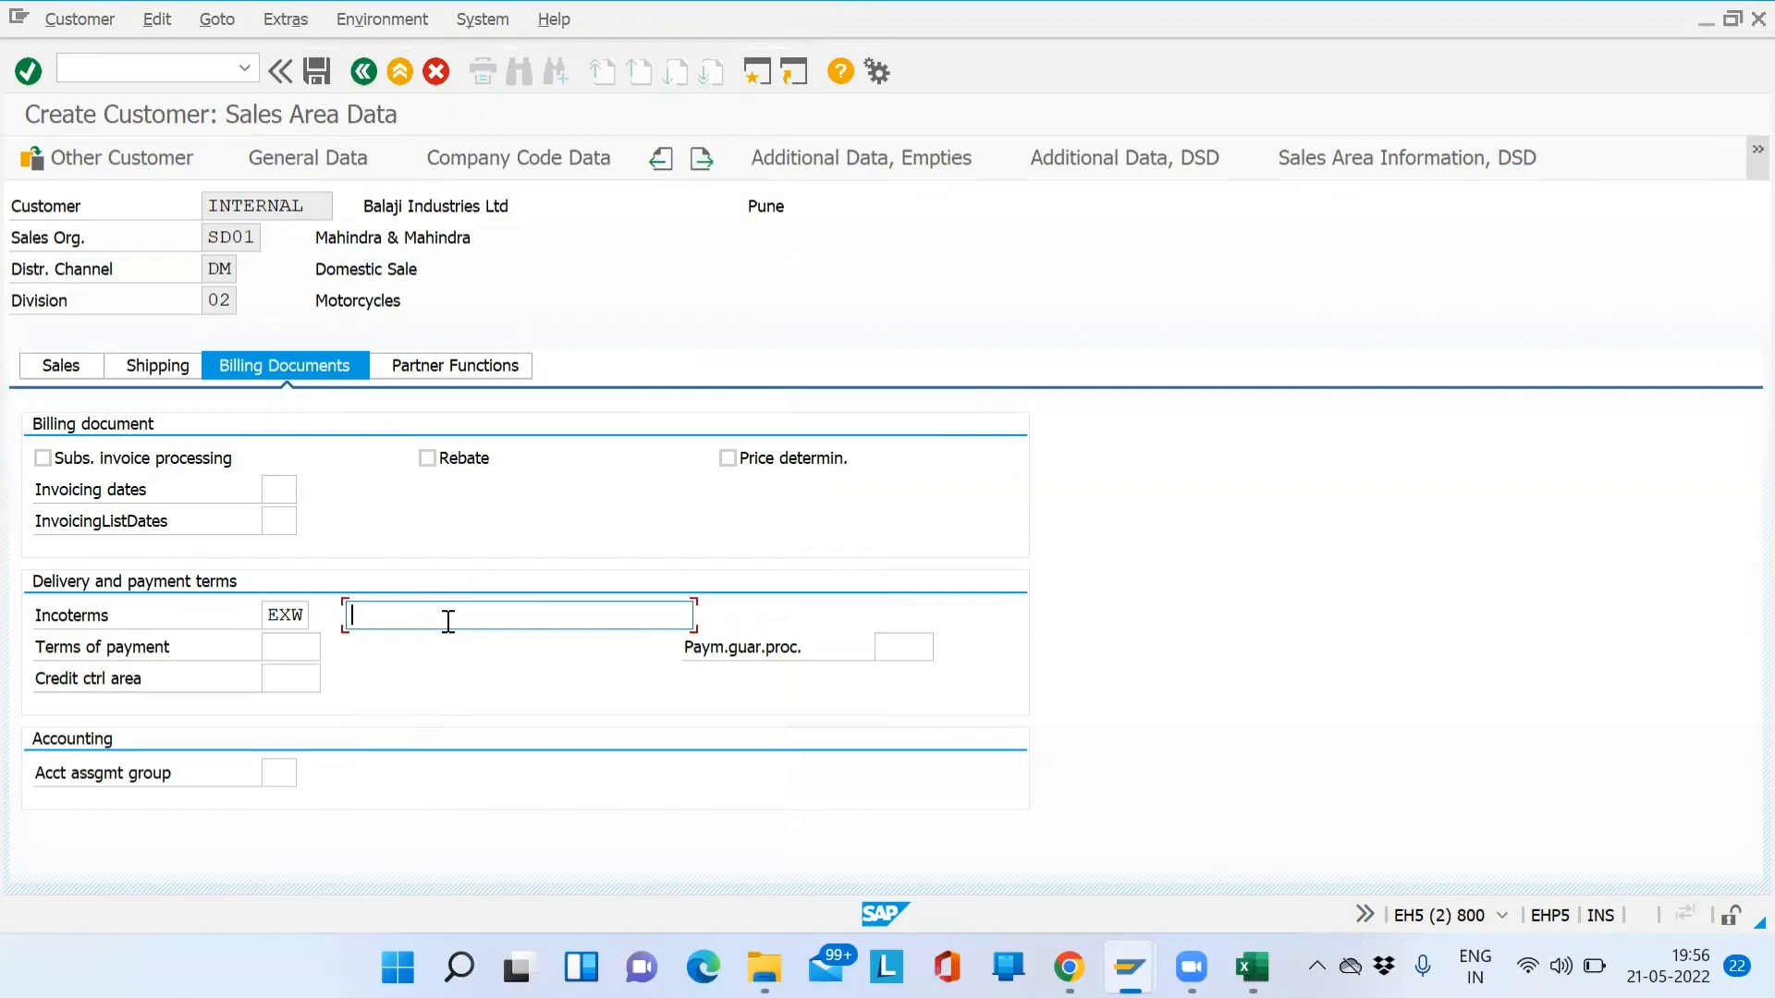
text(Pune)
click(285, 647)
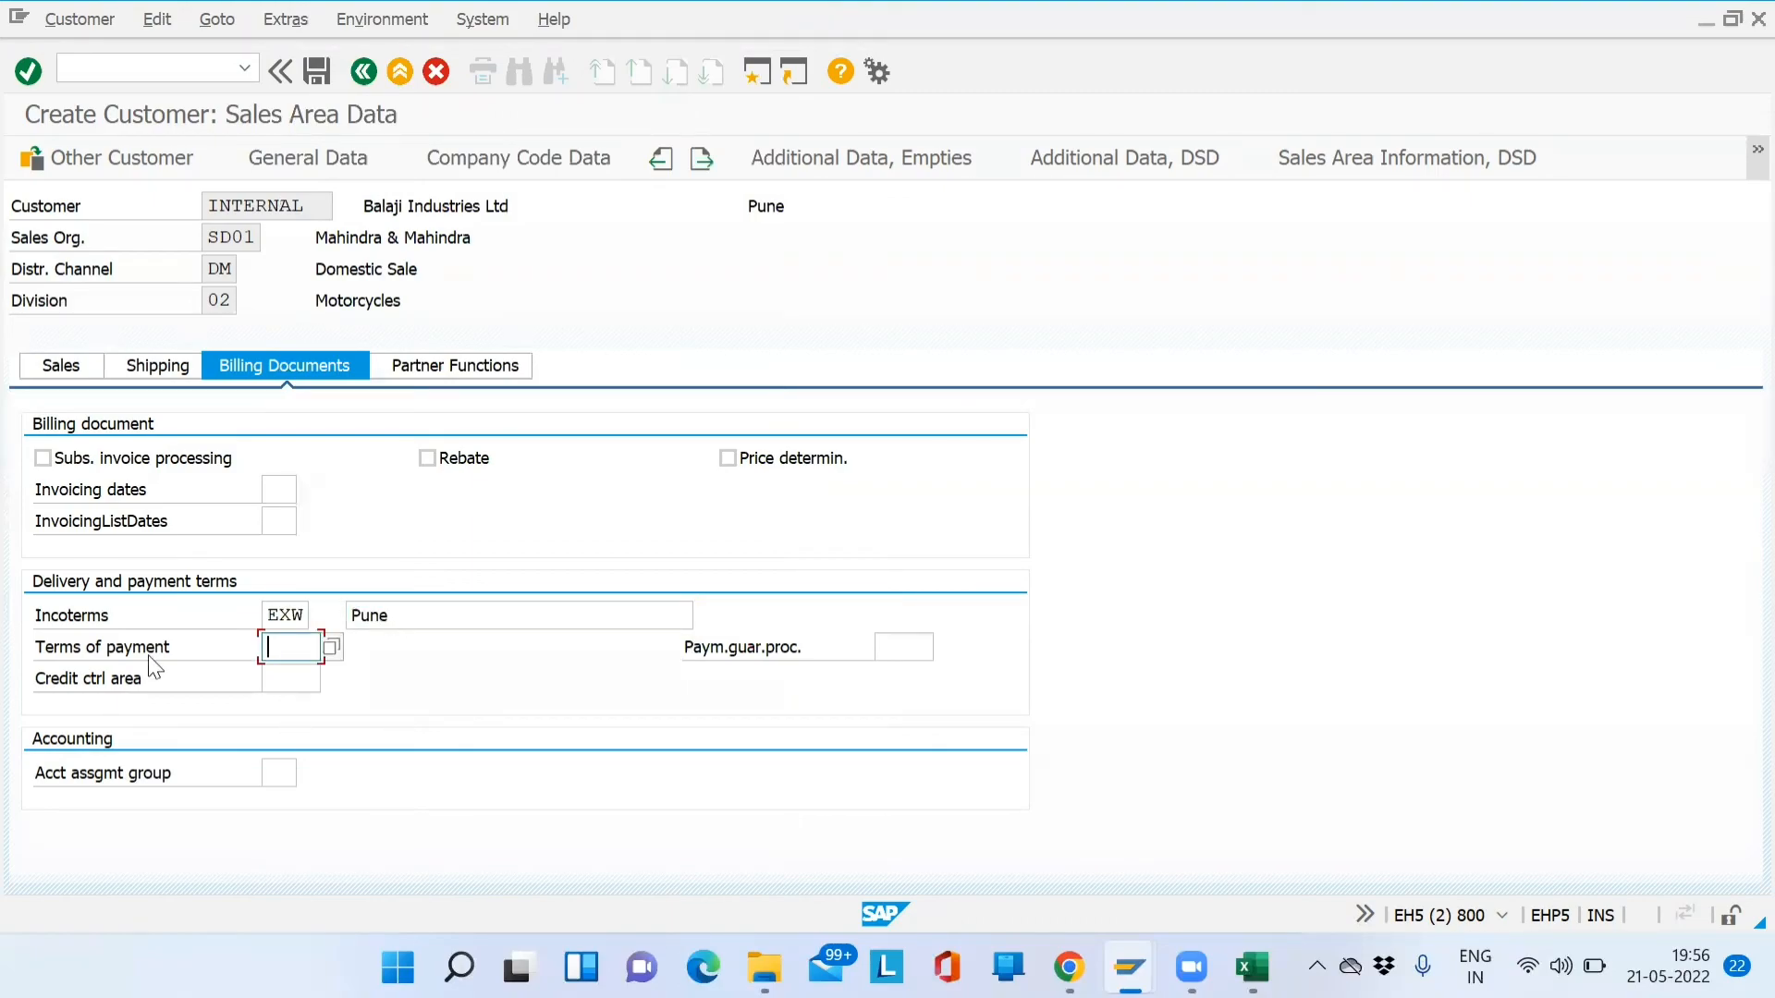
click(331, 648)
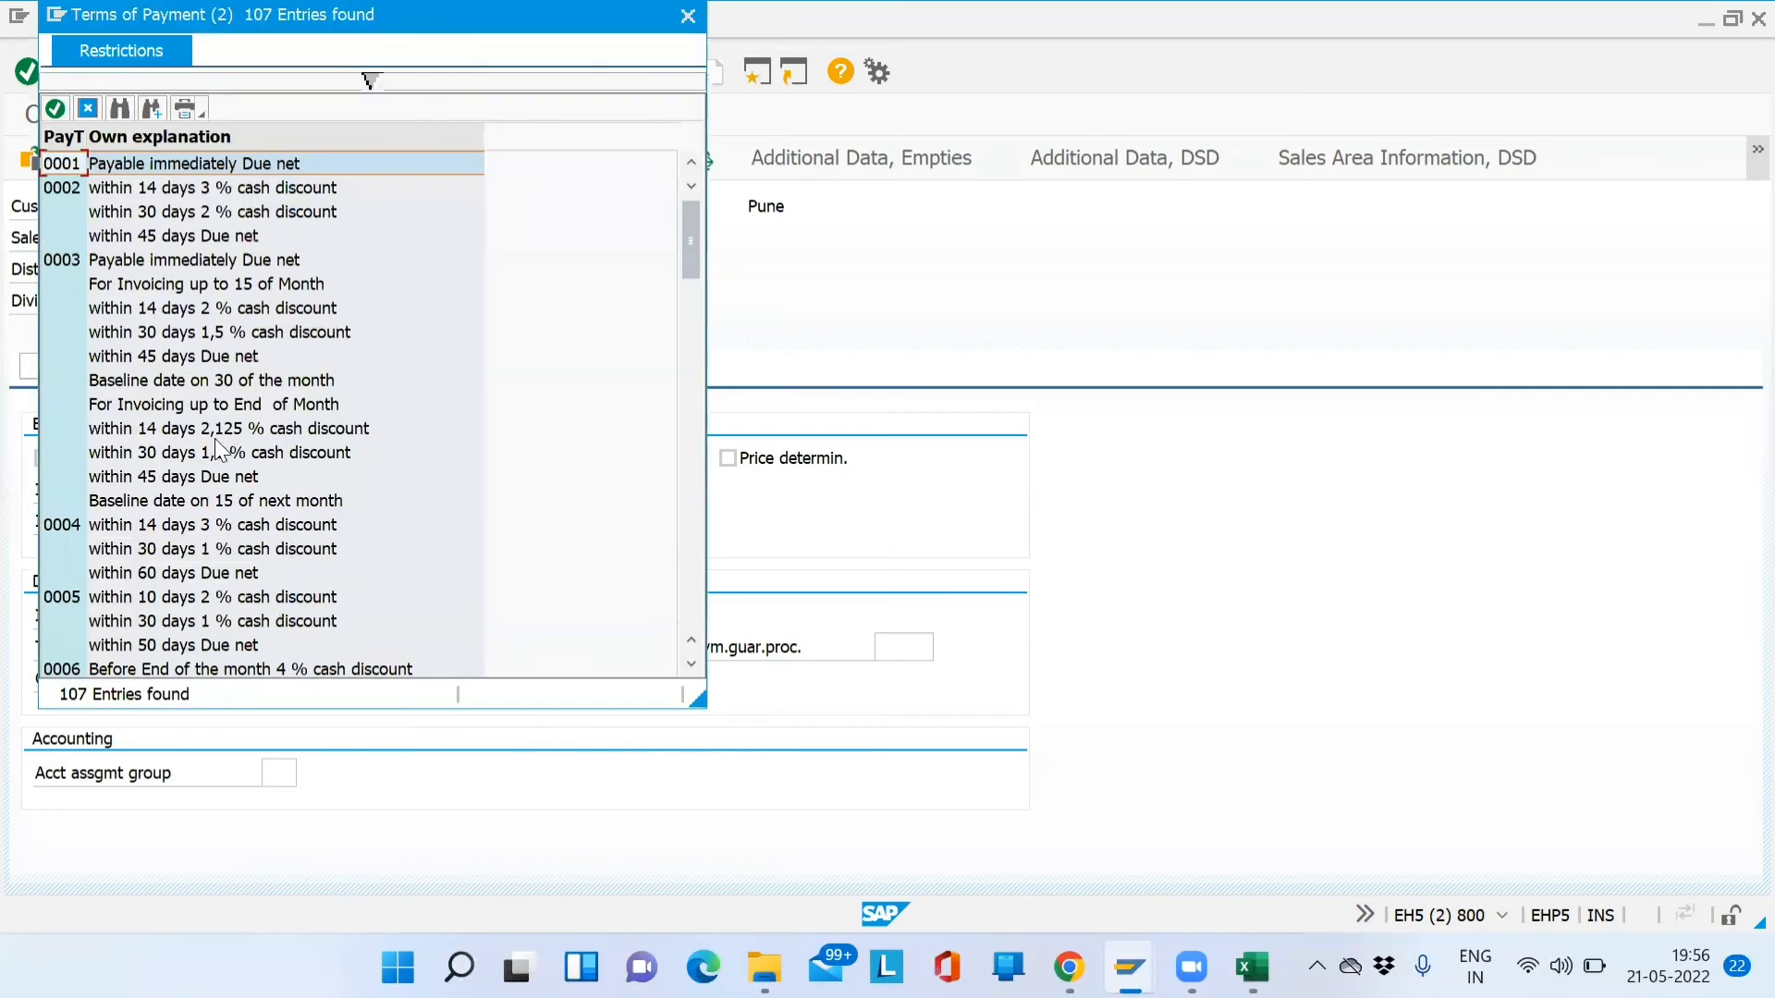
scroll(215, 438, down, 10)
scroll(216, 441, down, 10)
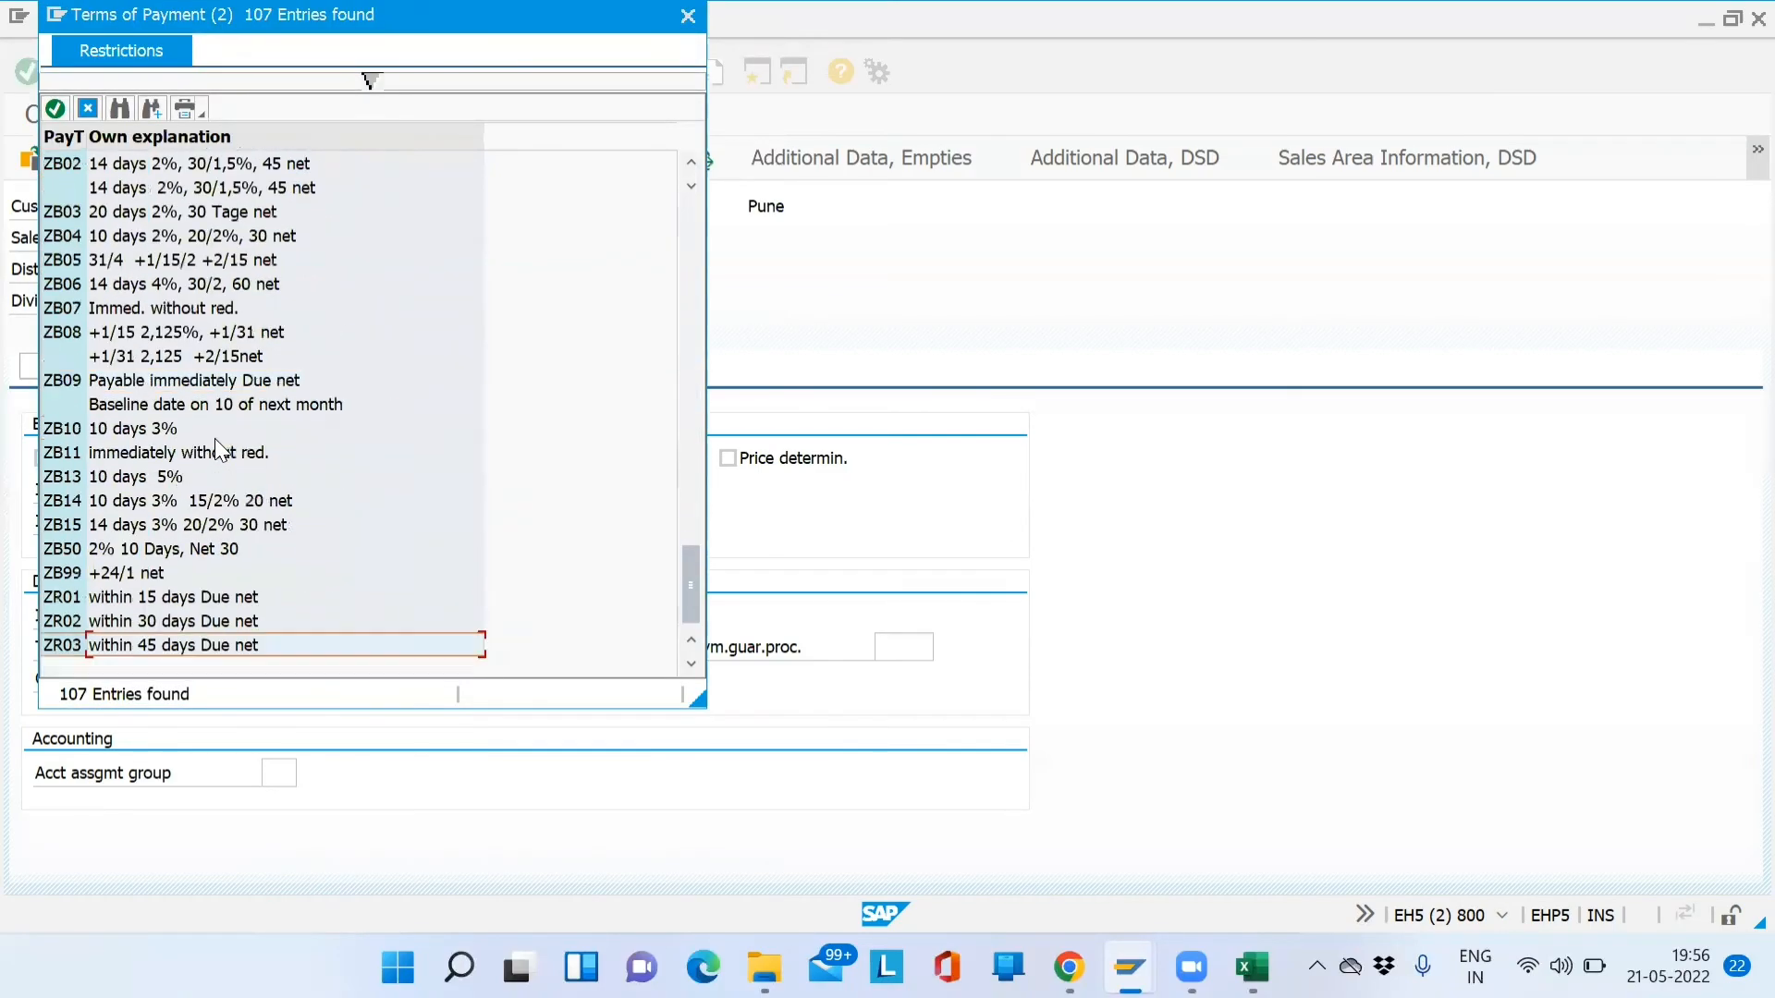
scroll(215, 441, up, 5)
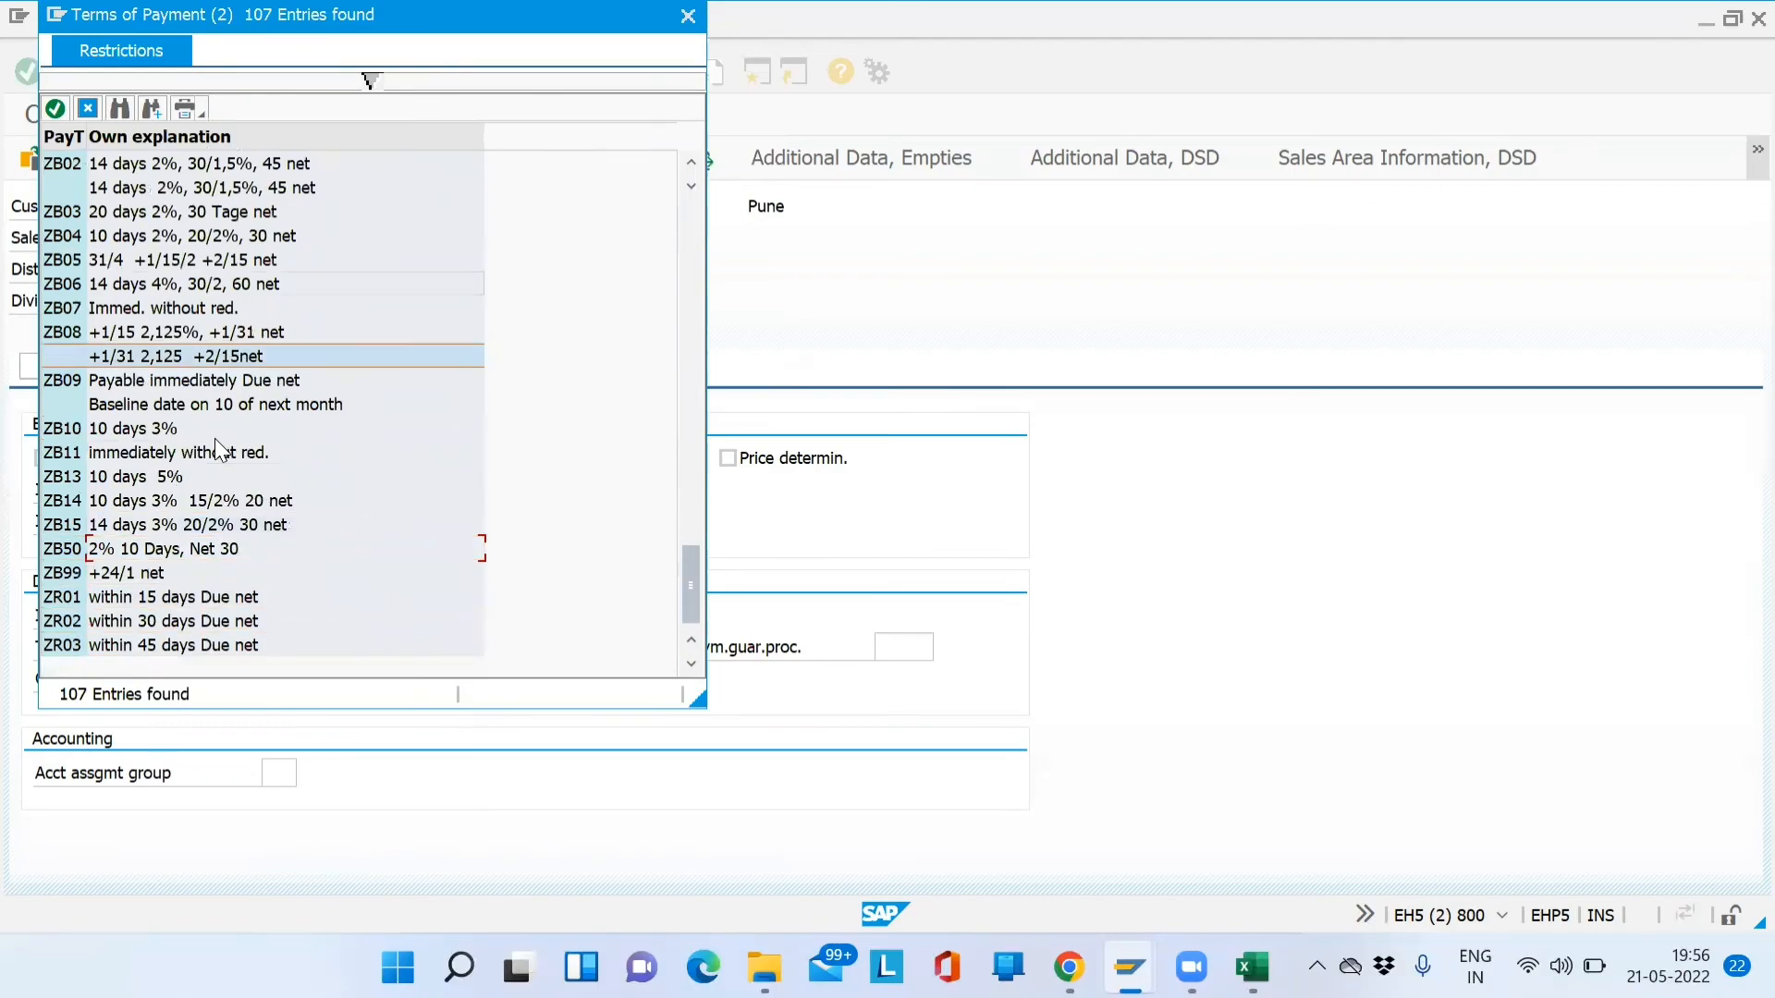
key(Up)
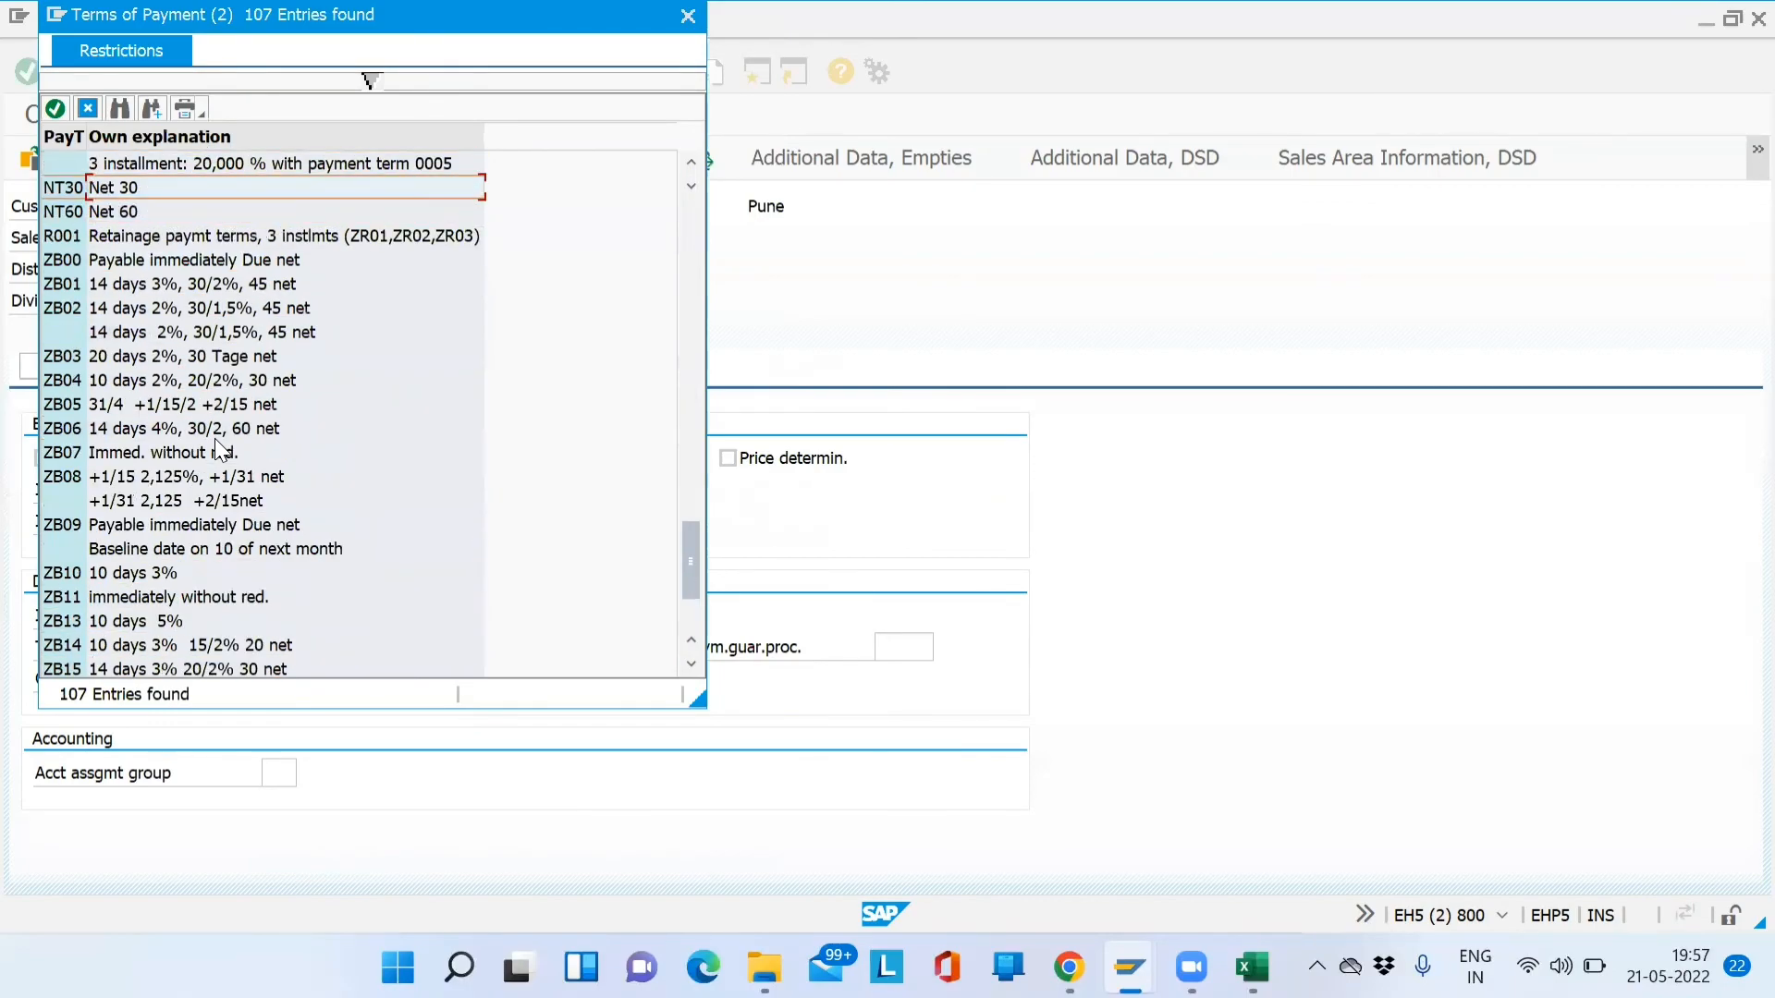
key(Return)
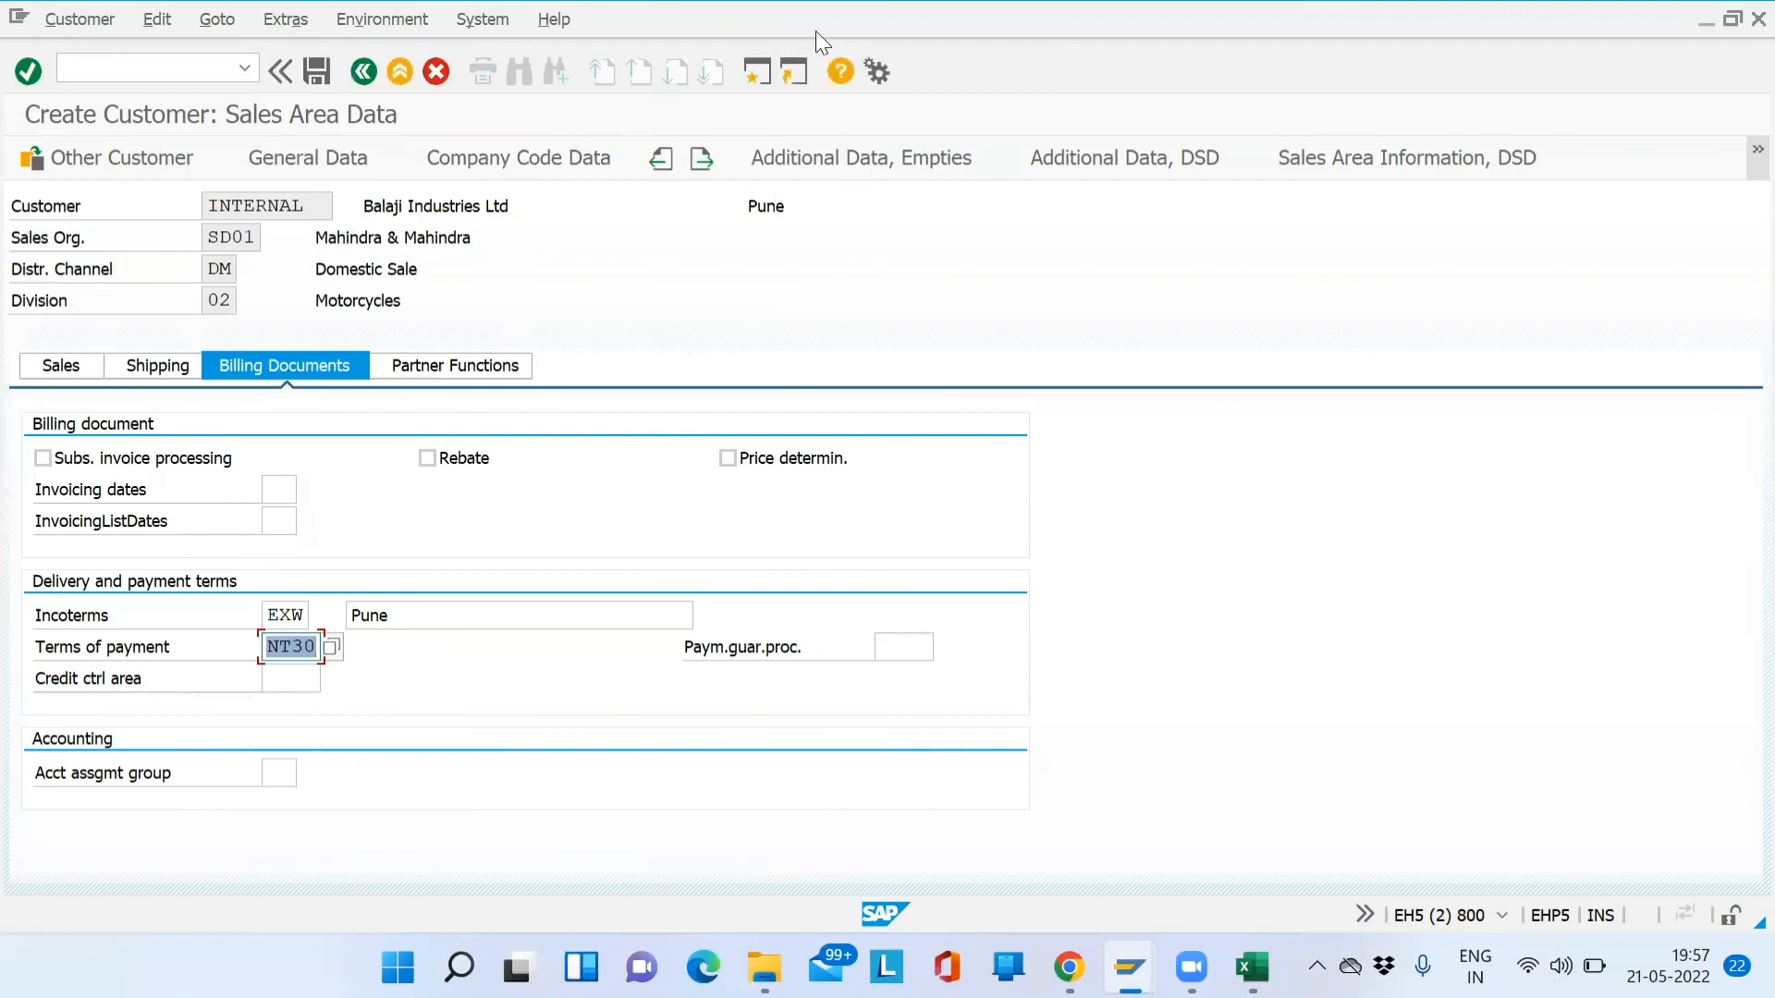
In a new session, run transaction OBB8 to view the Terms of Payment overview, and exit it
click(755, 74)
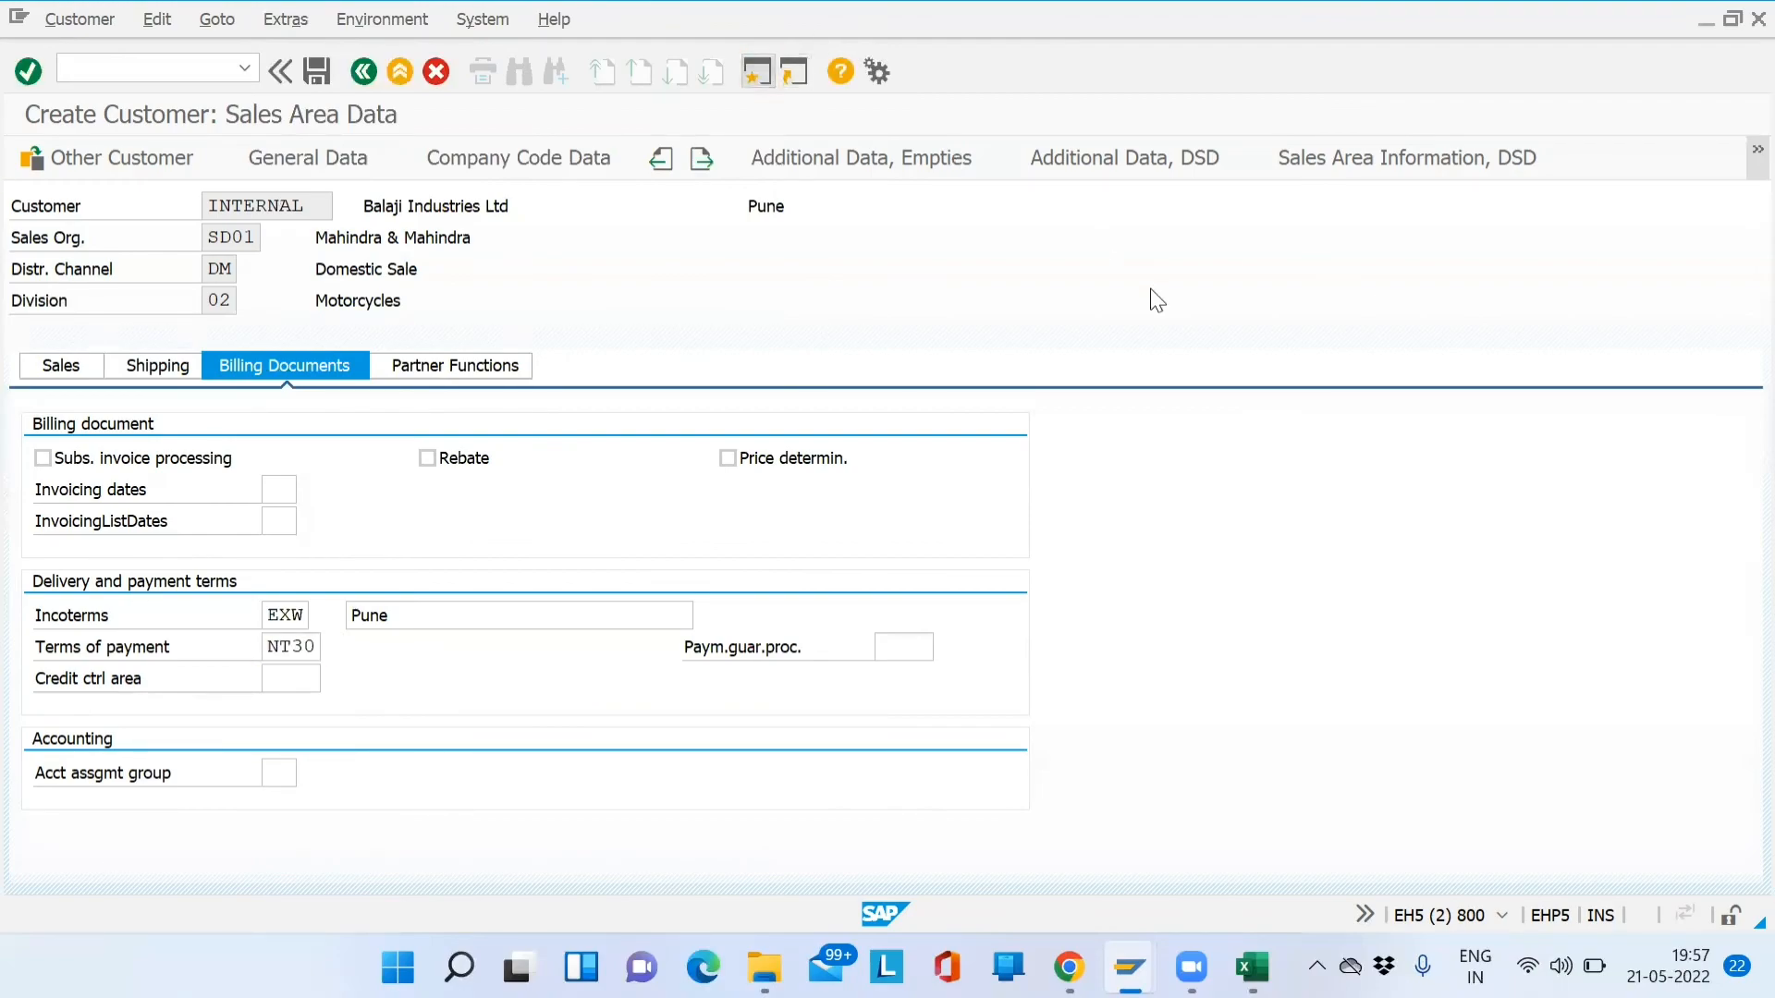
text(obb)
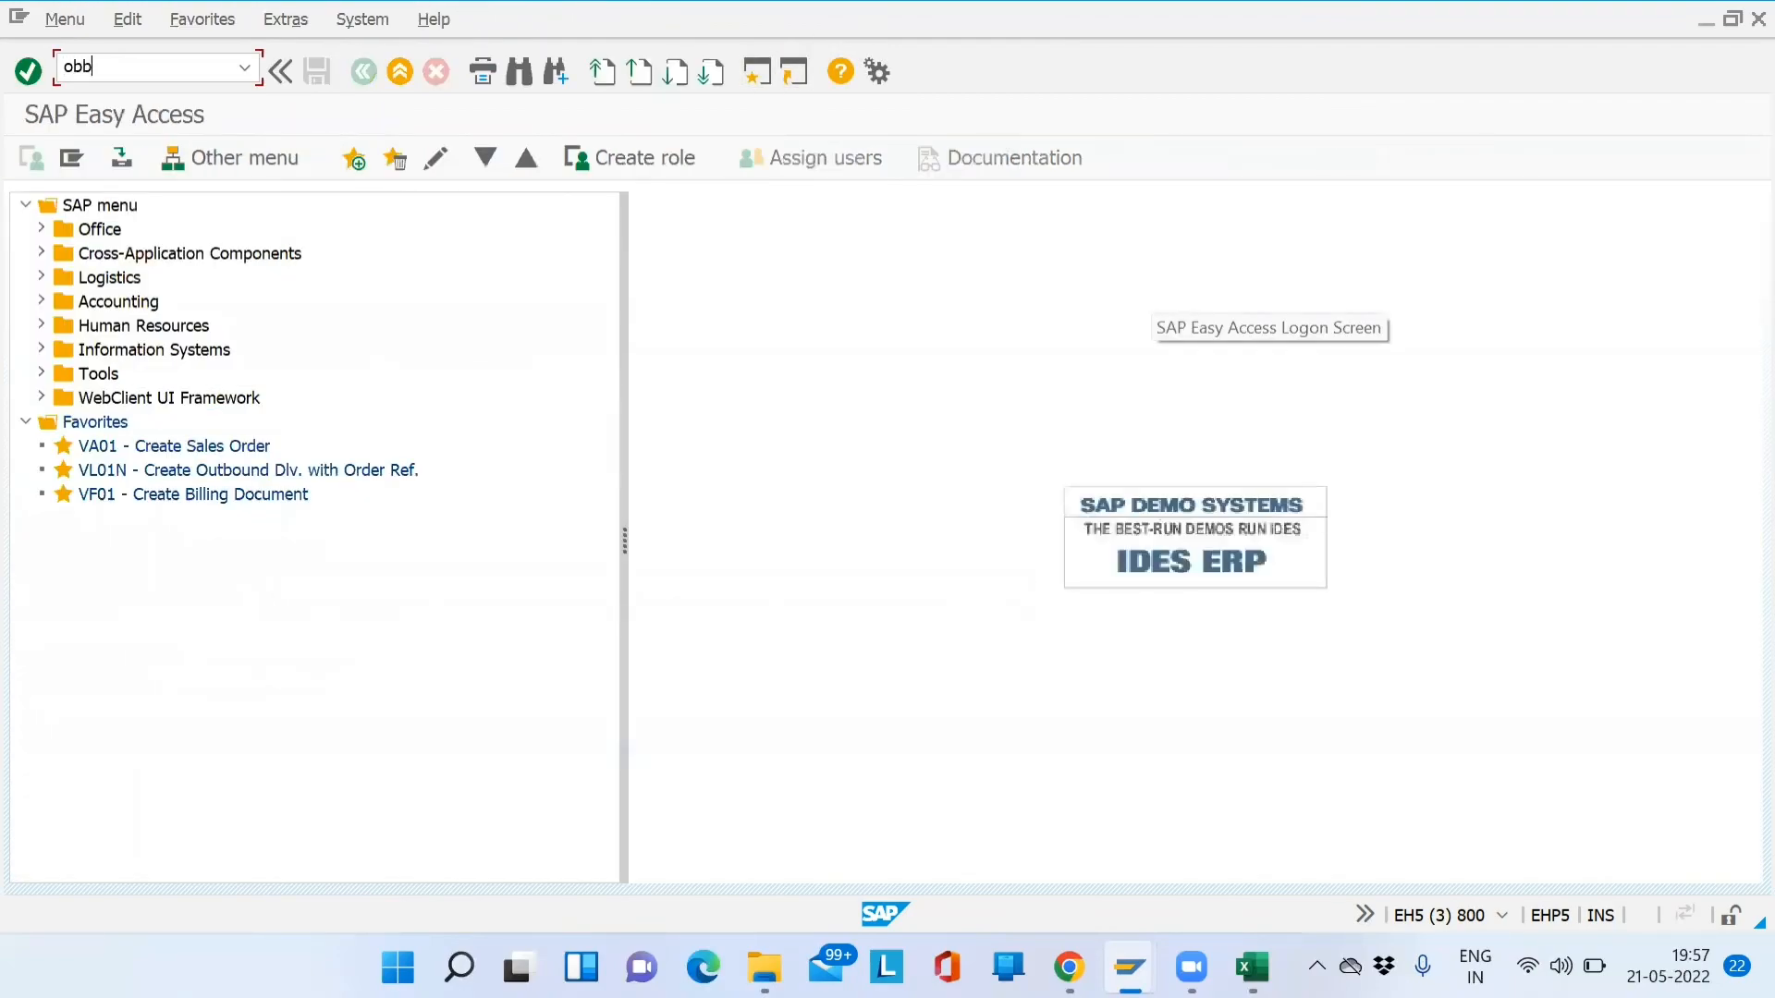
text(8)
key(Return)
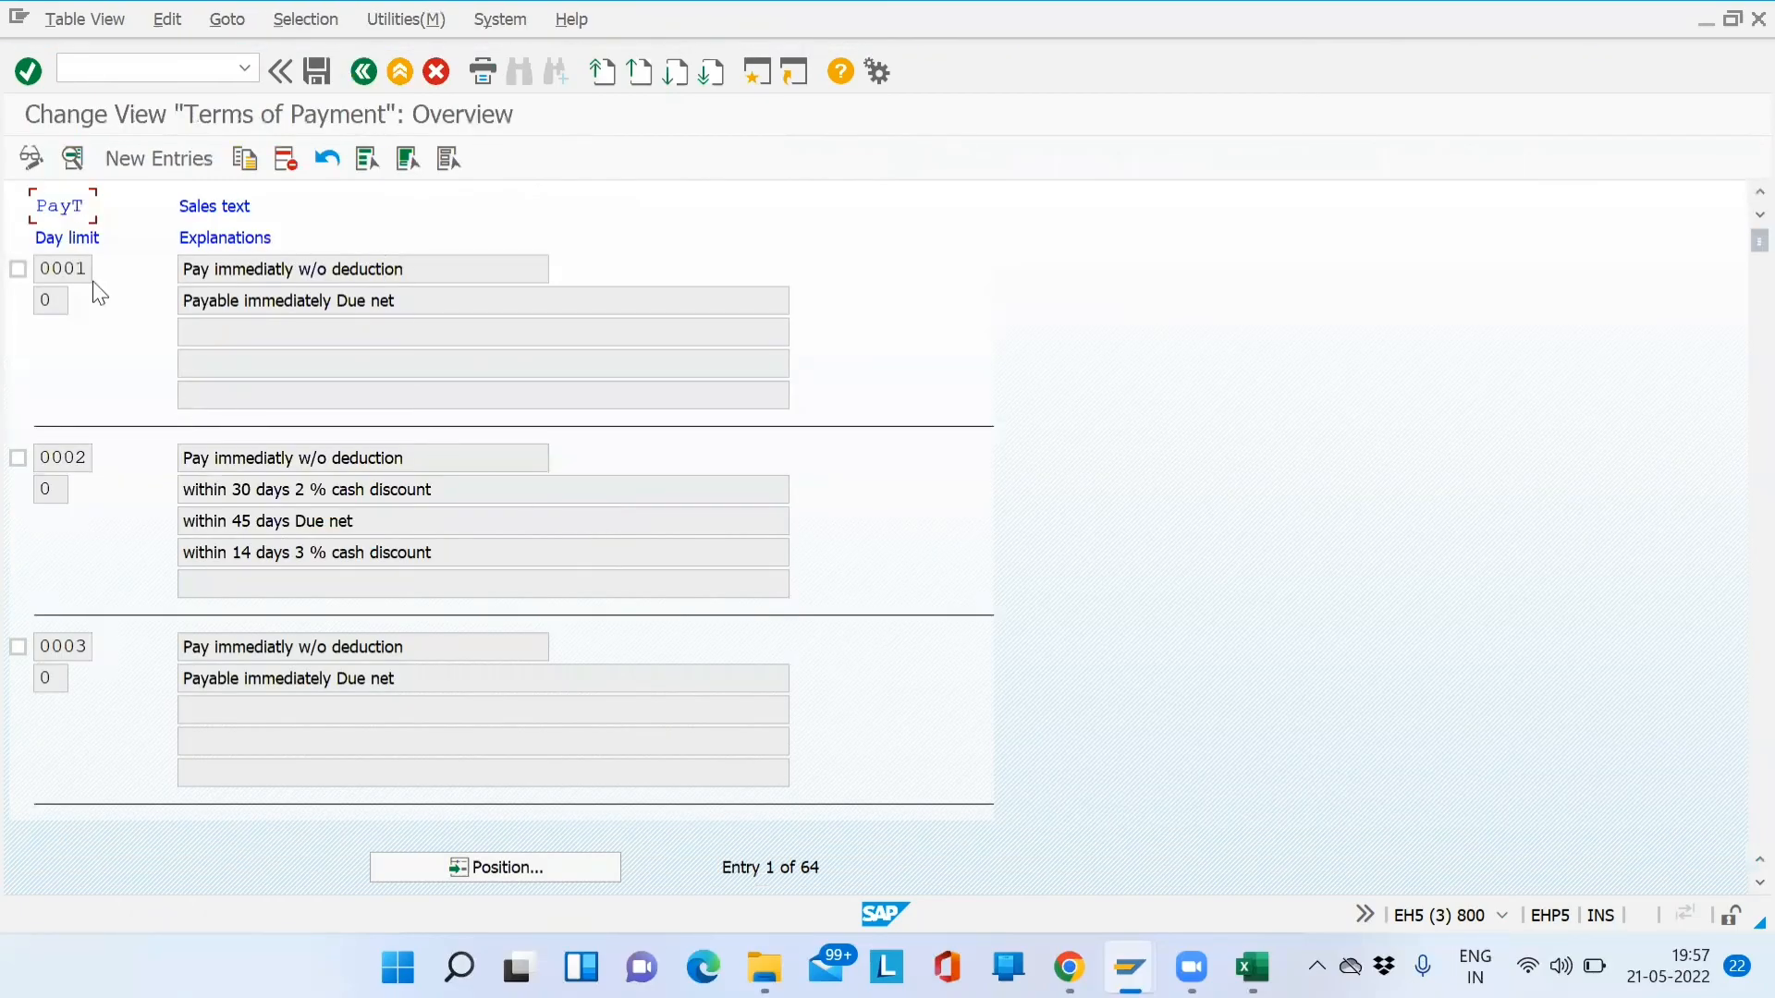
click(400, 70)
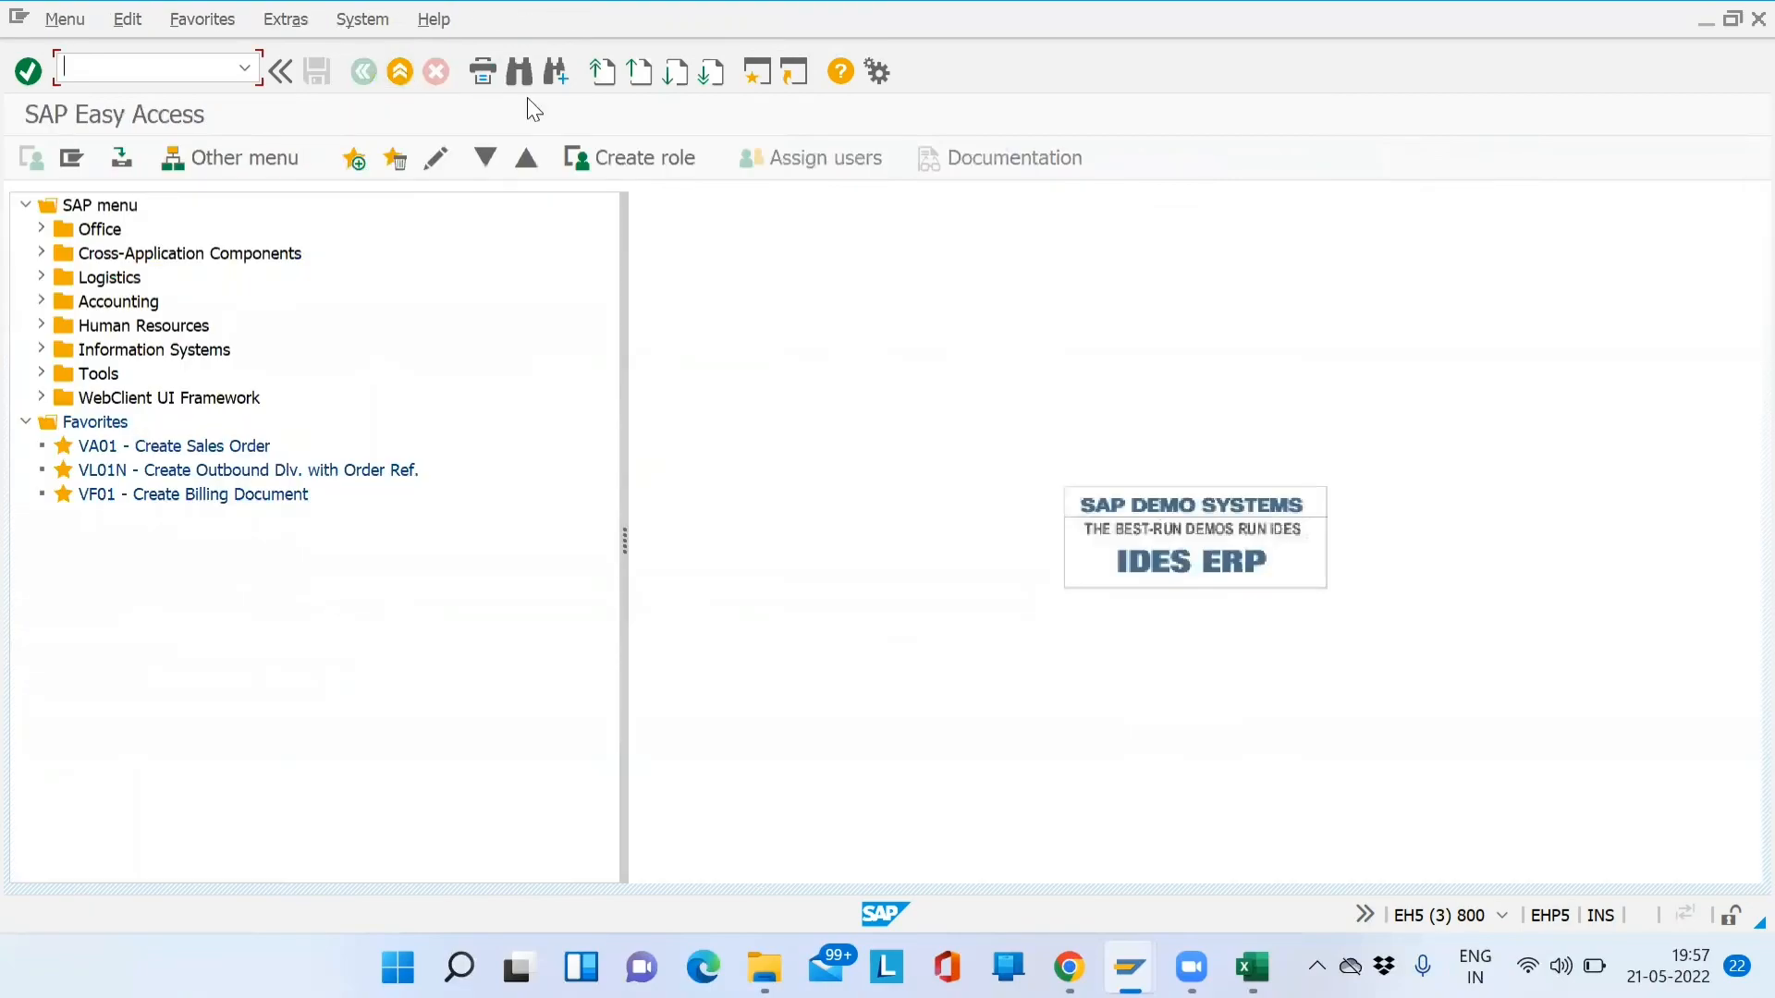
Return to the customer's billing data and set the account assignment group to 01 (Domestic revenues) from its possible entries
key(alt+Tab)
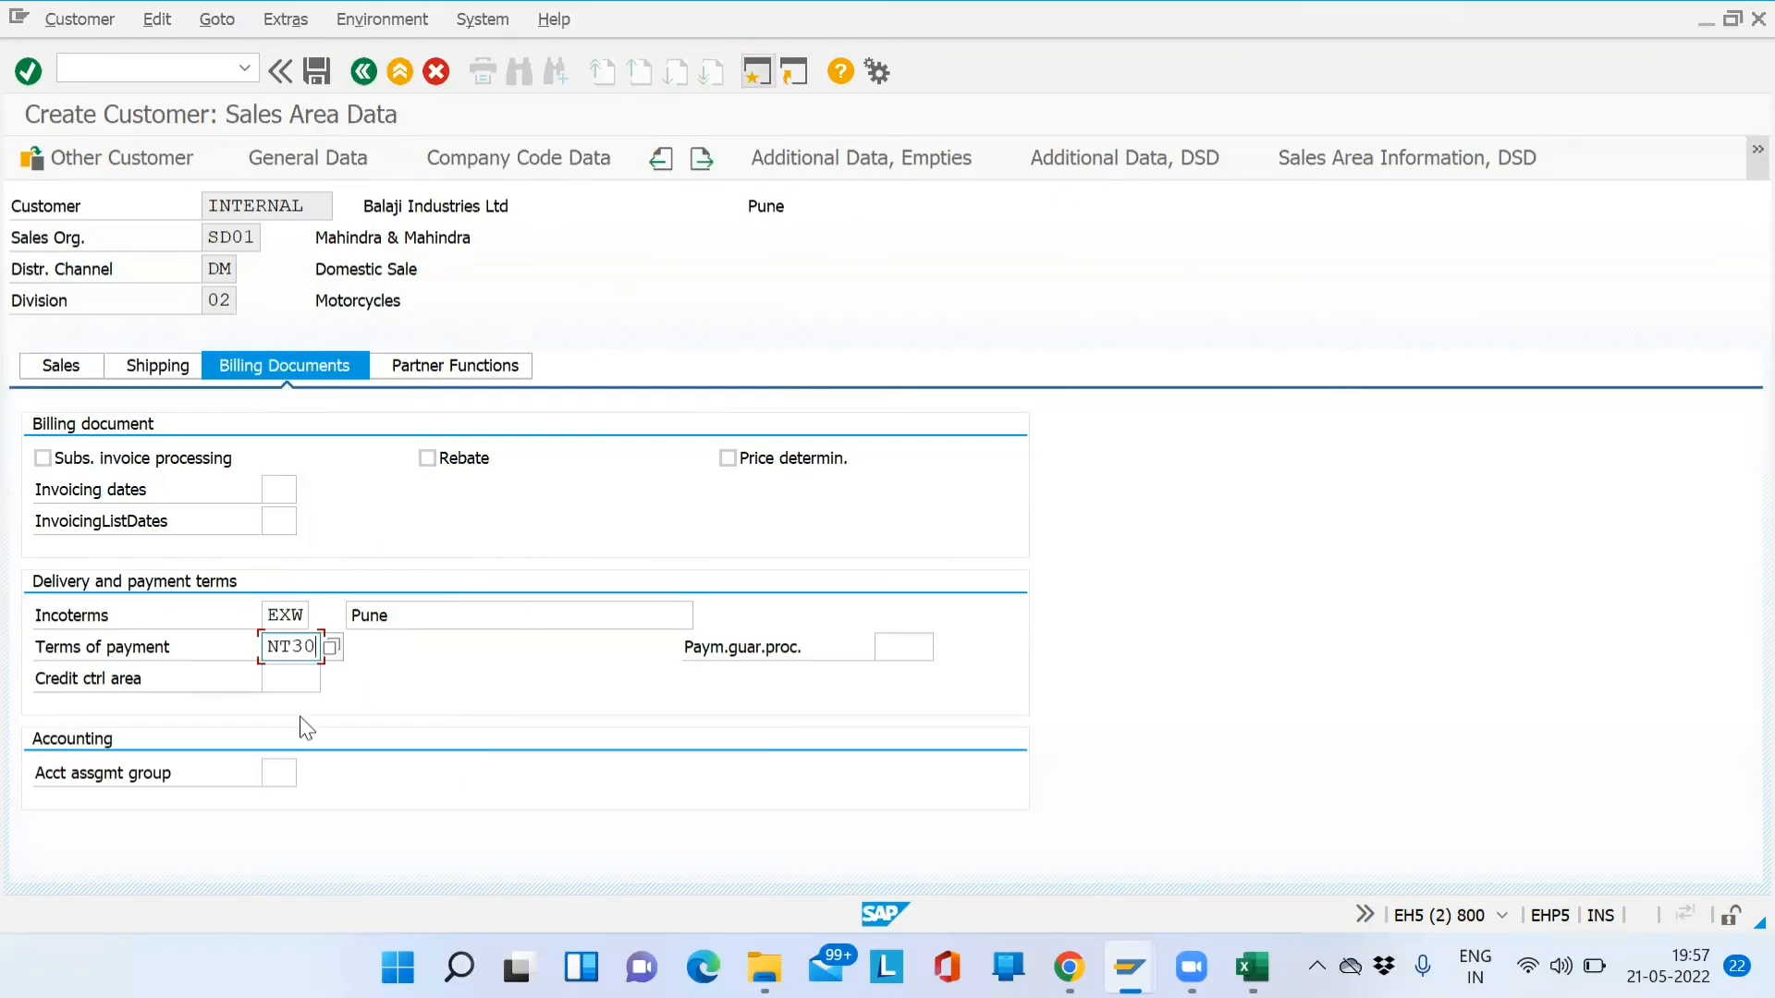
click(298, 688)
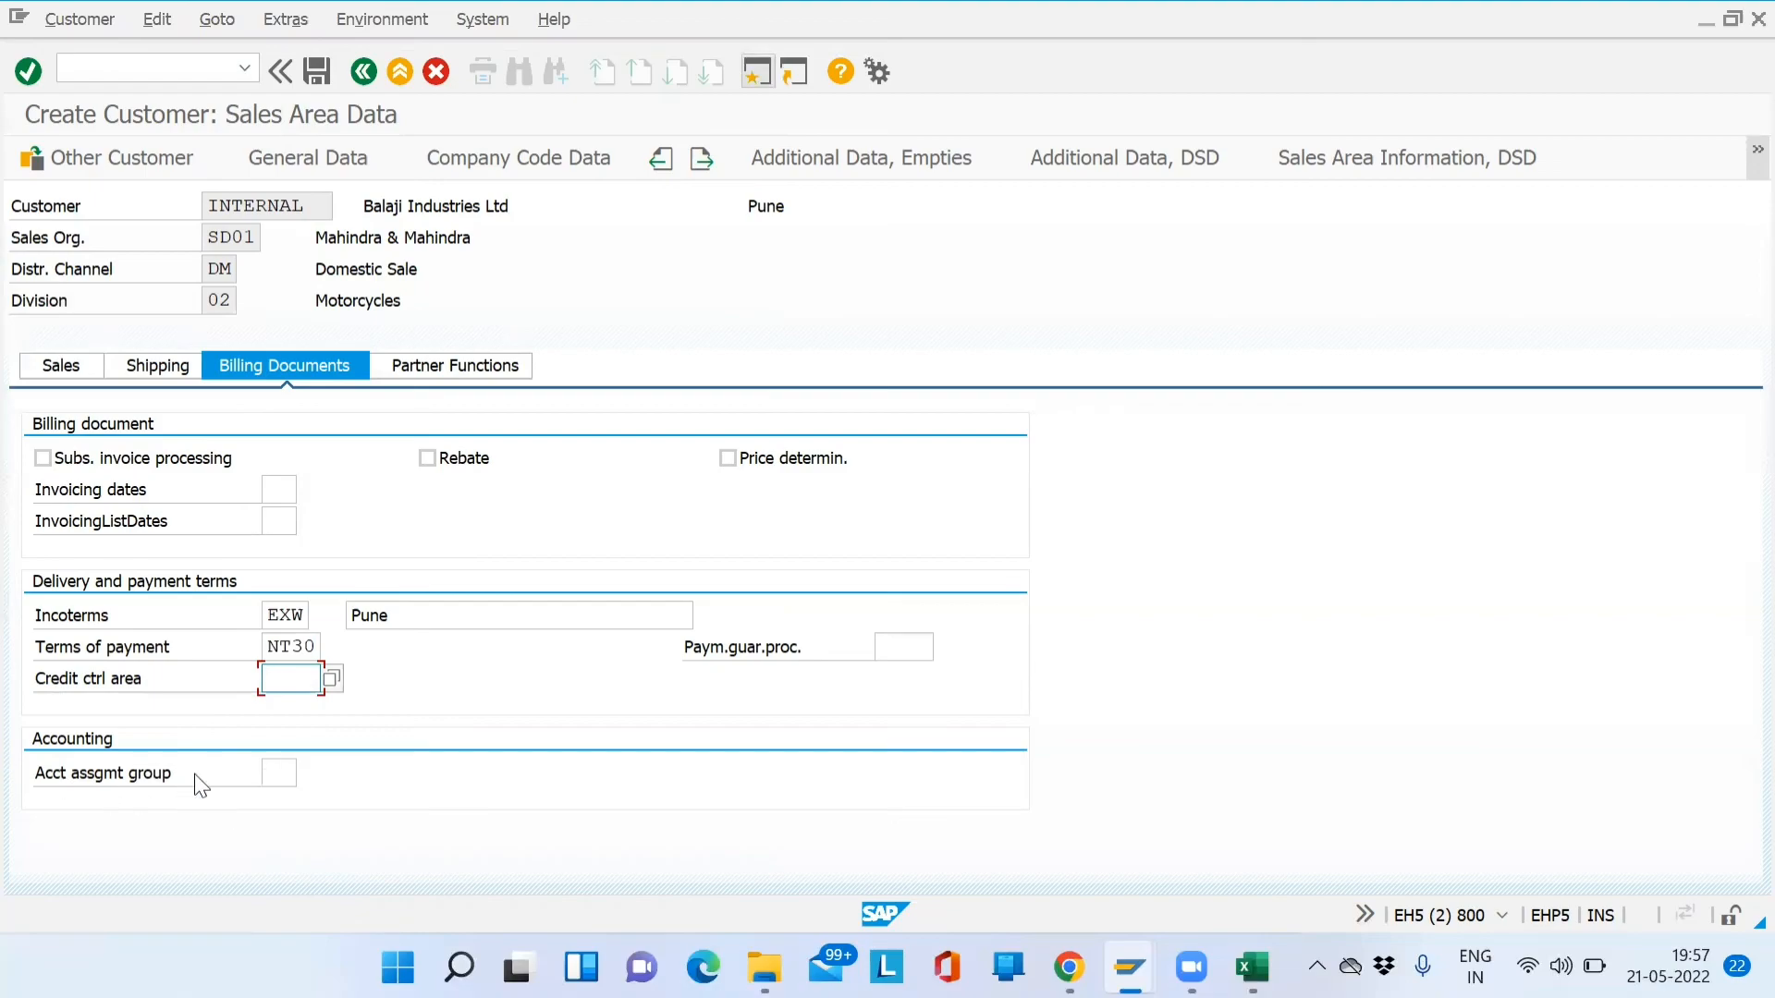
click(266, 777)
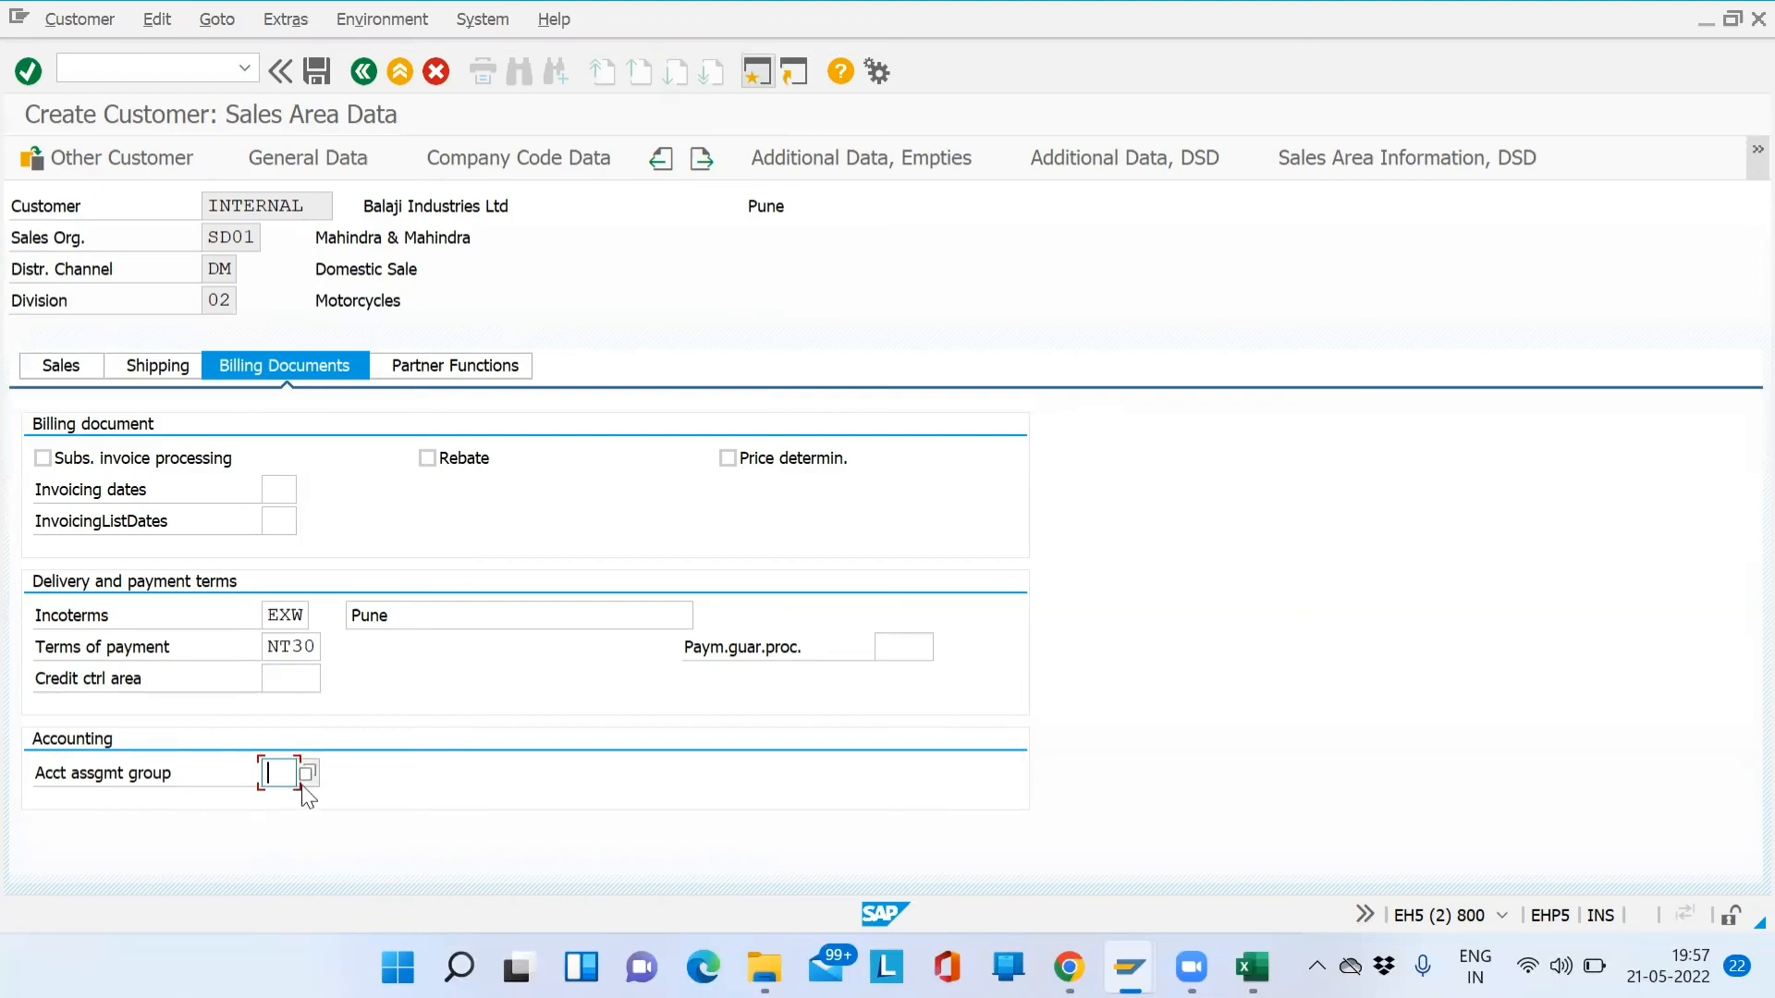
click(306, 775)
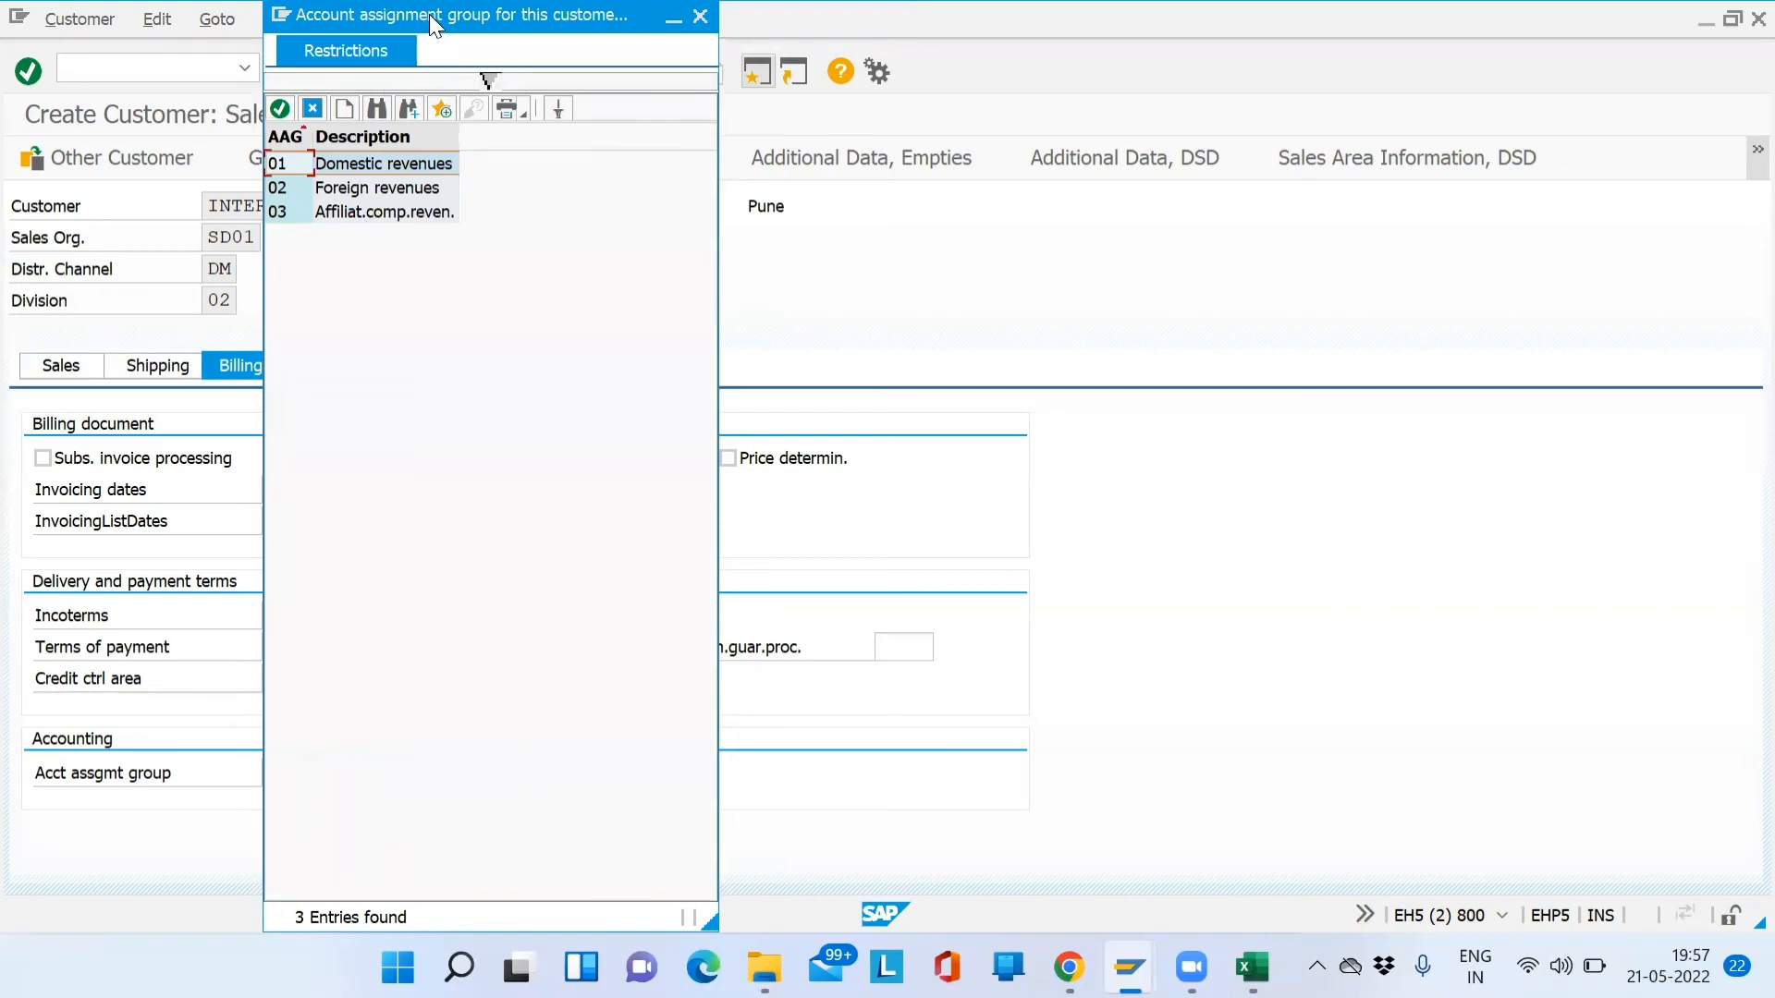
drag(428, 14, 819, 53)
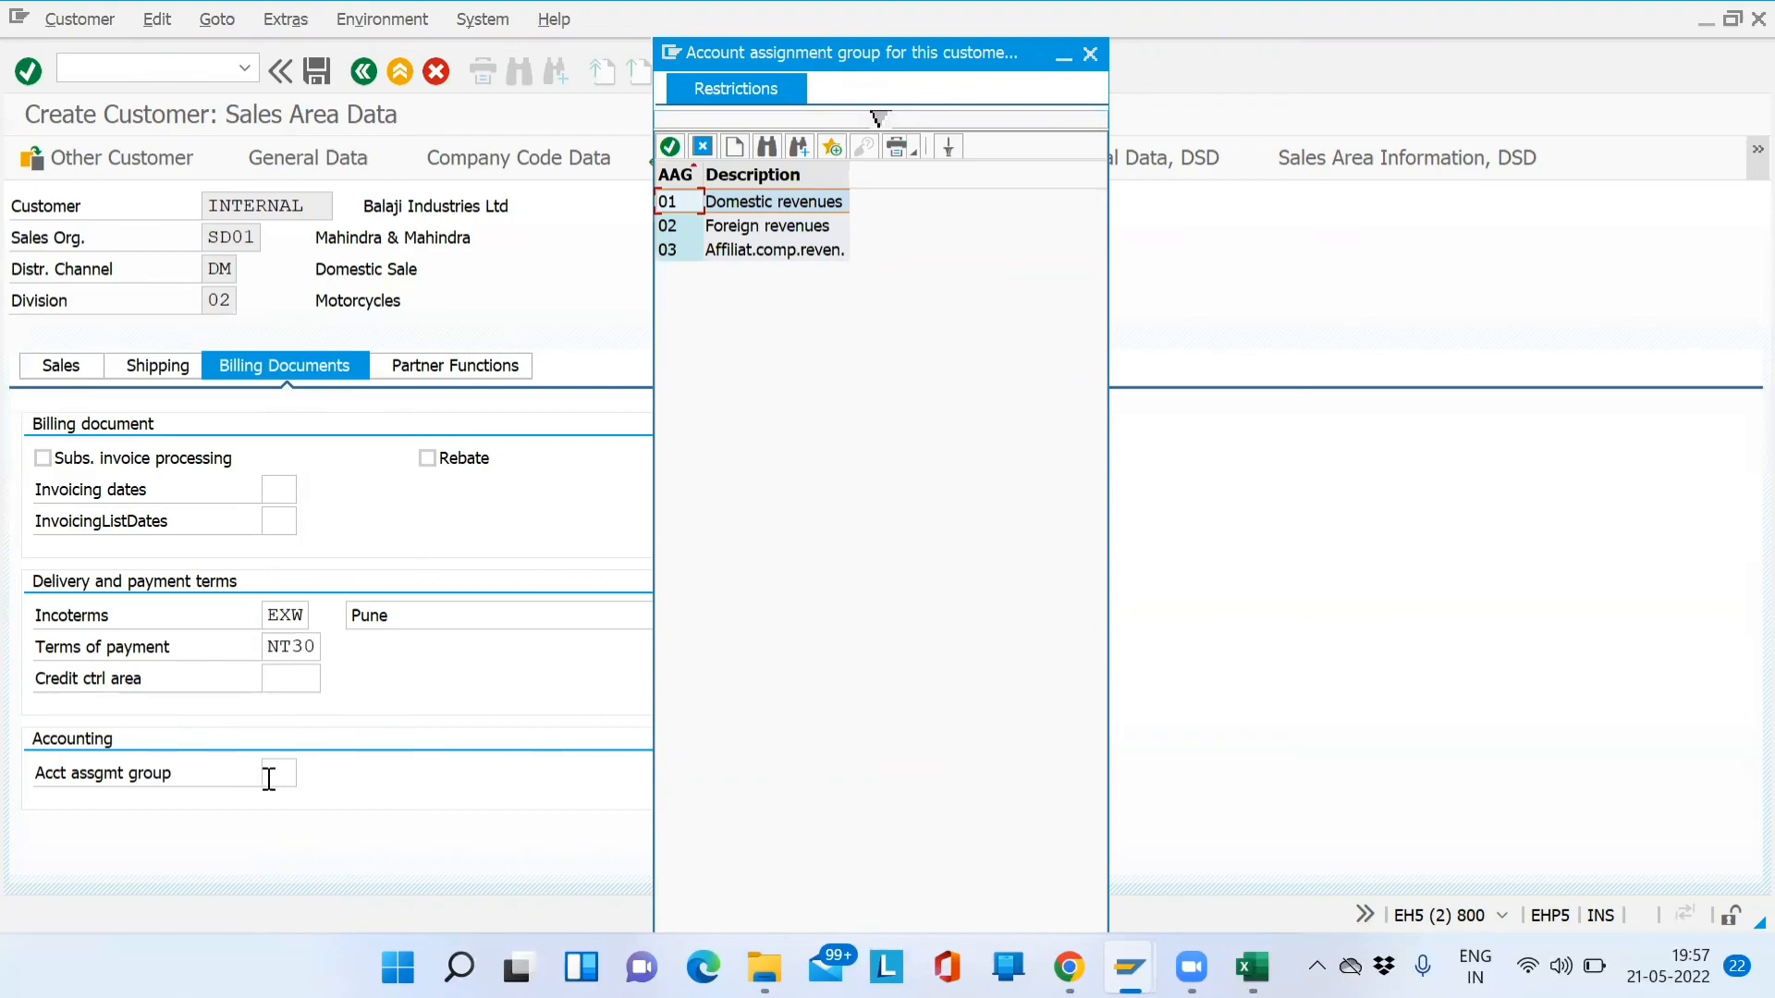
click(755, 231)
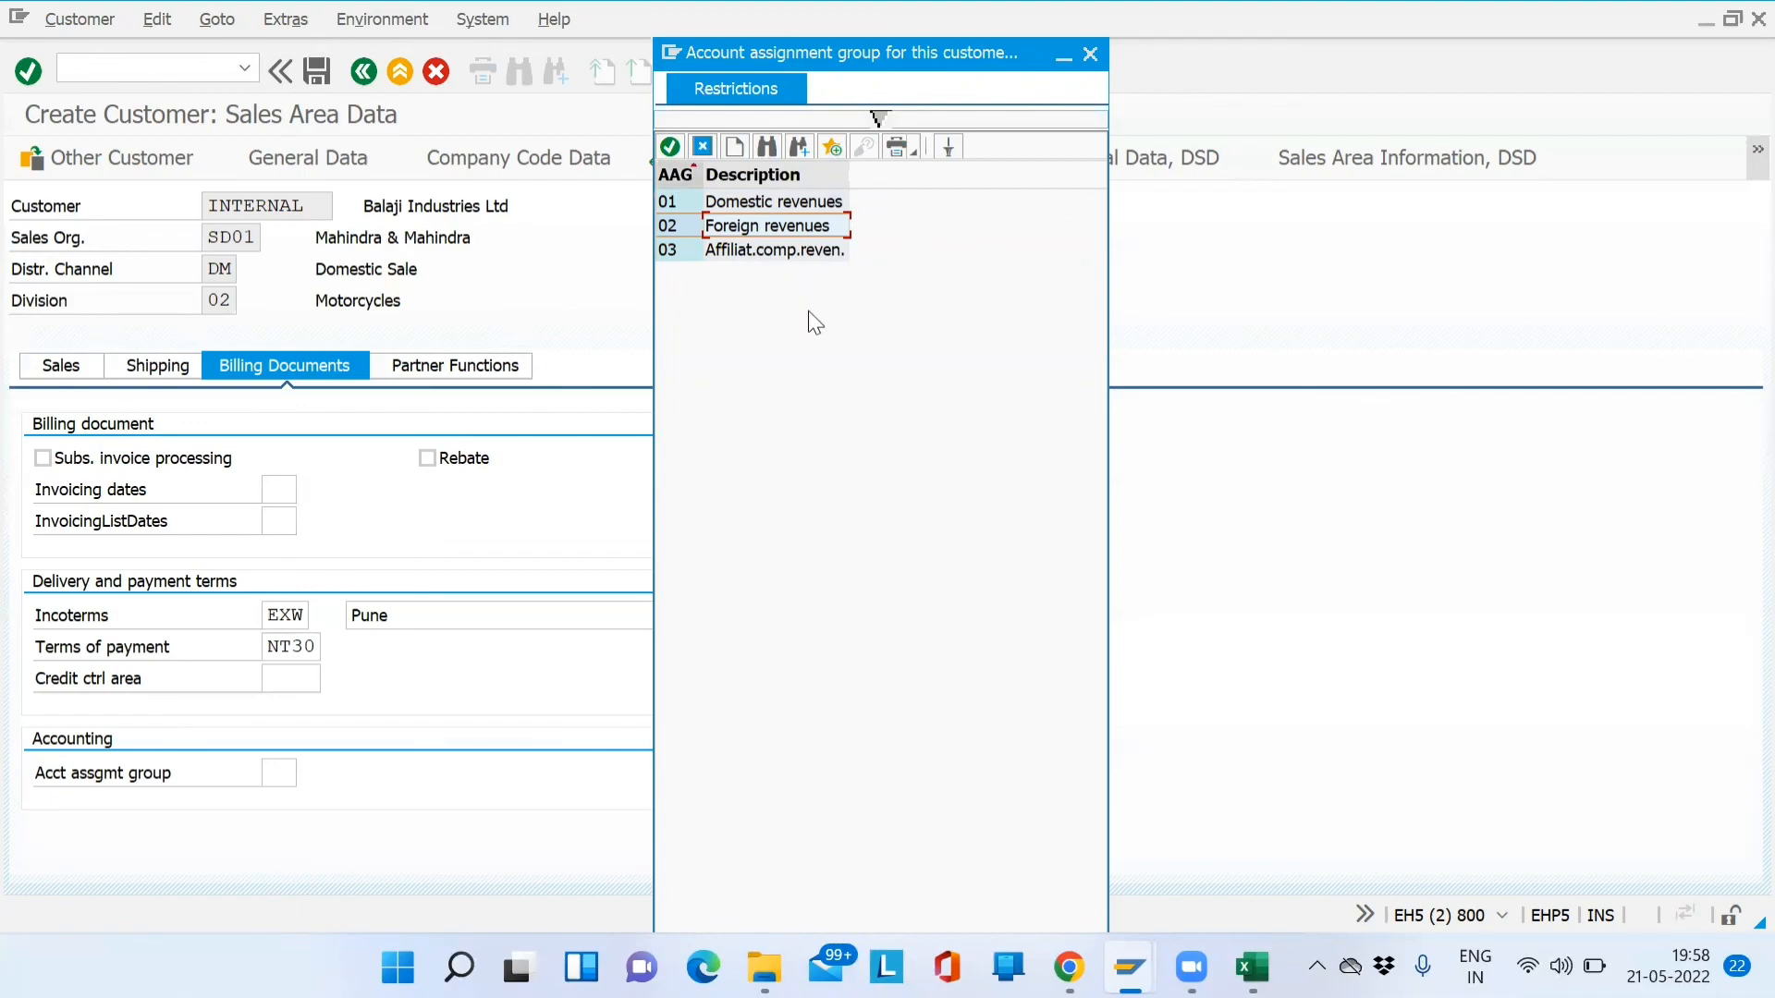
double_click(753, 201)
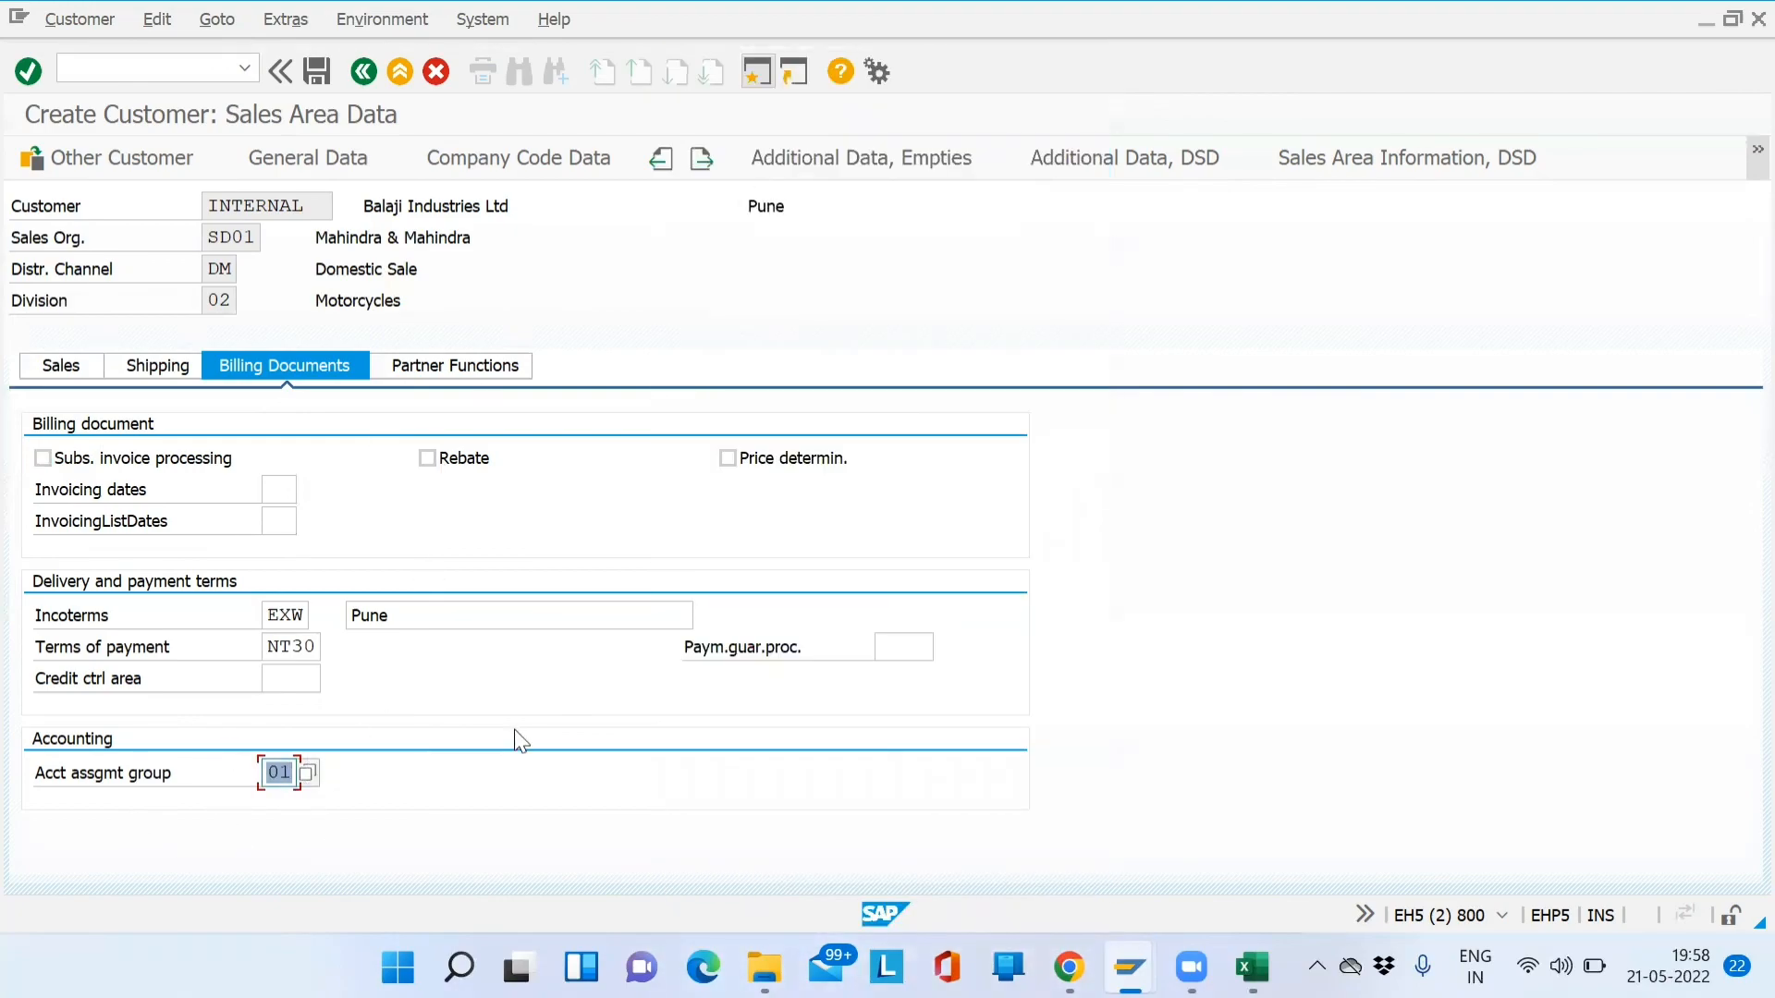
key(Return)
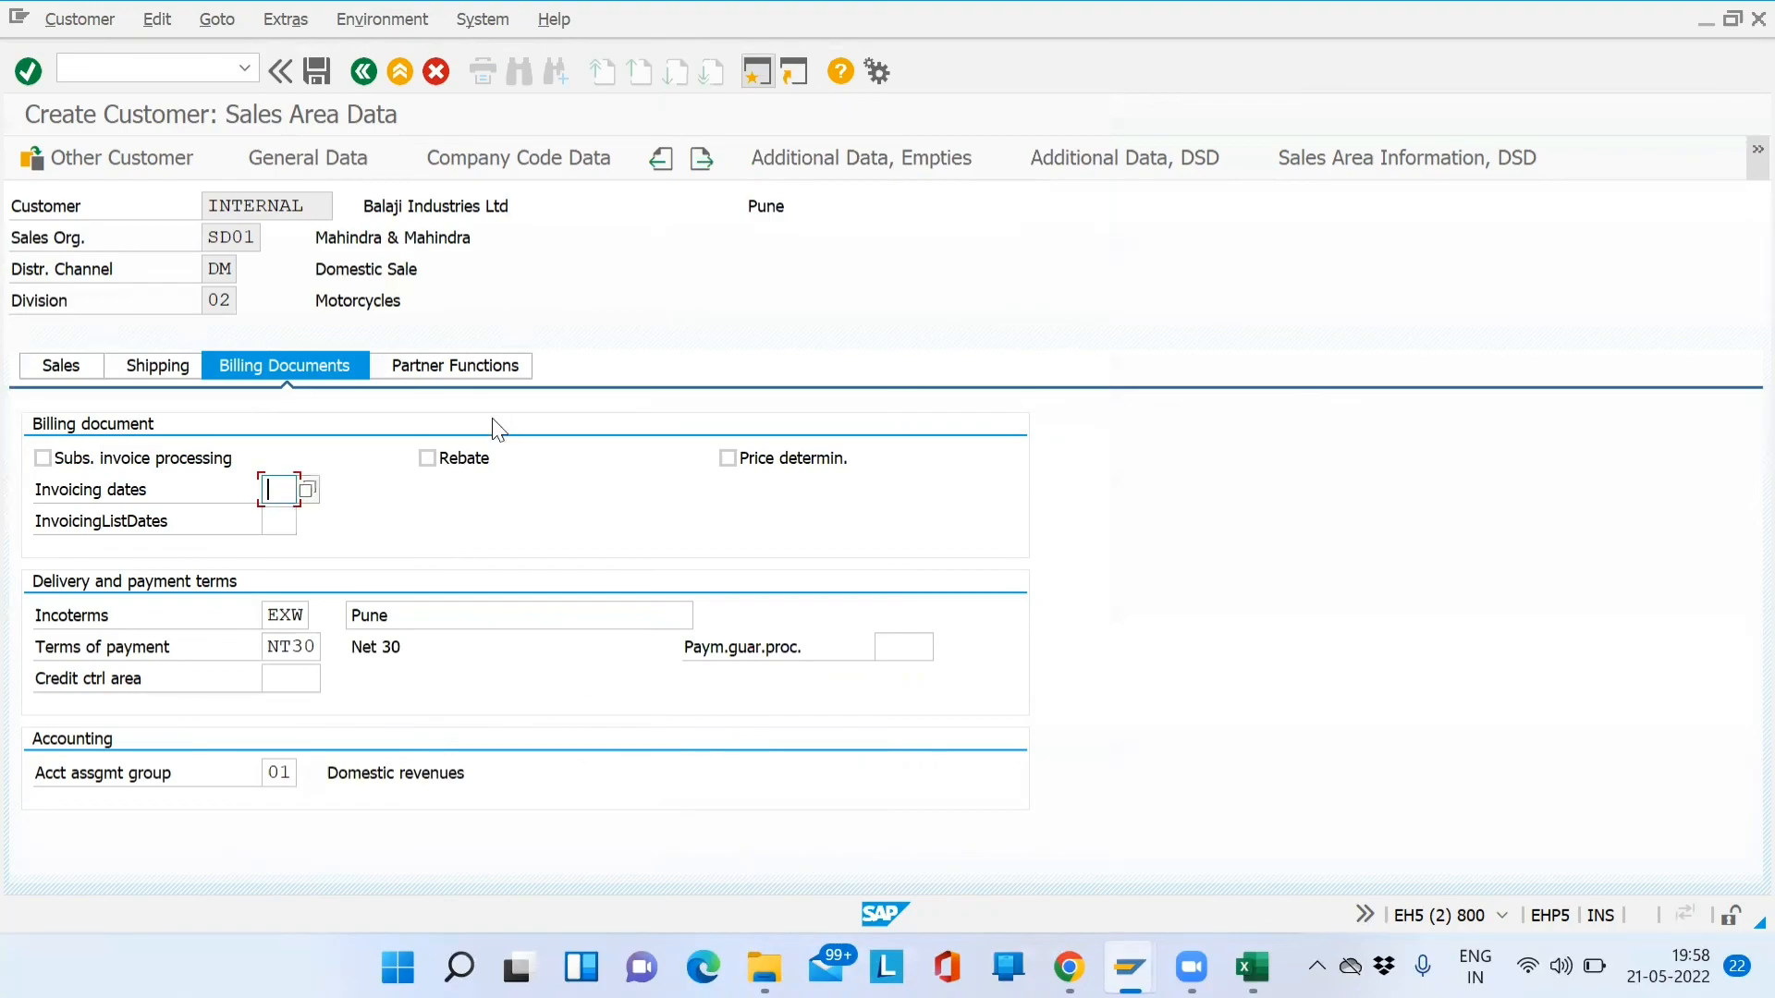
Open the customer's partner functions and inspect the number fields for the sold-to party, bill-to party and payer
click(480, 375)
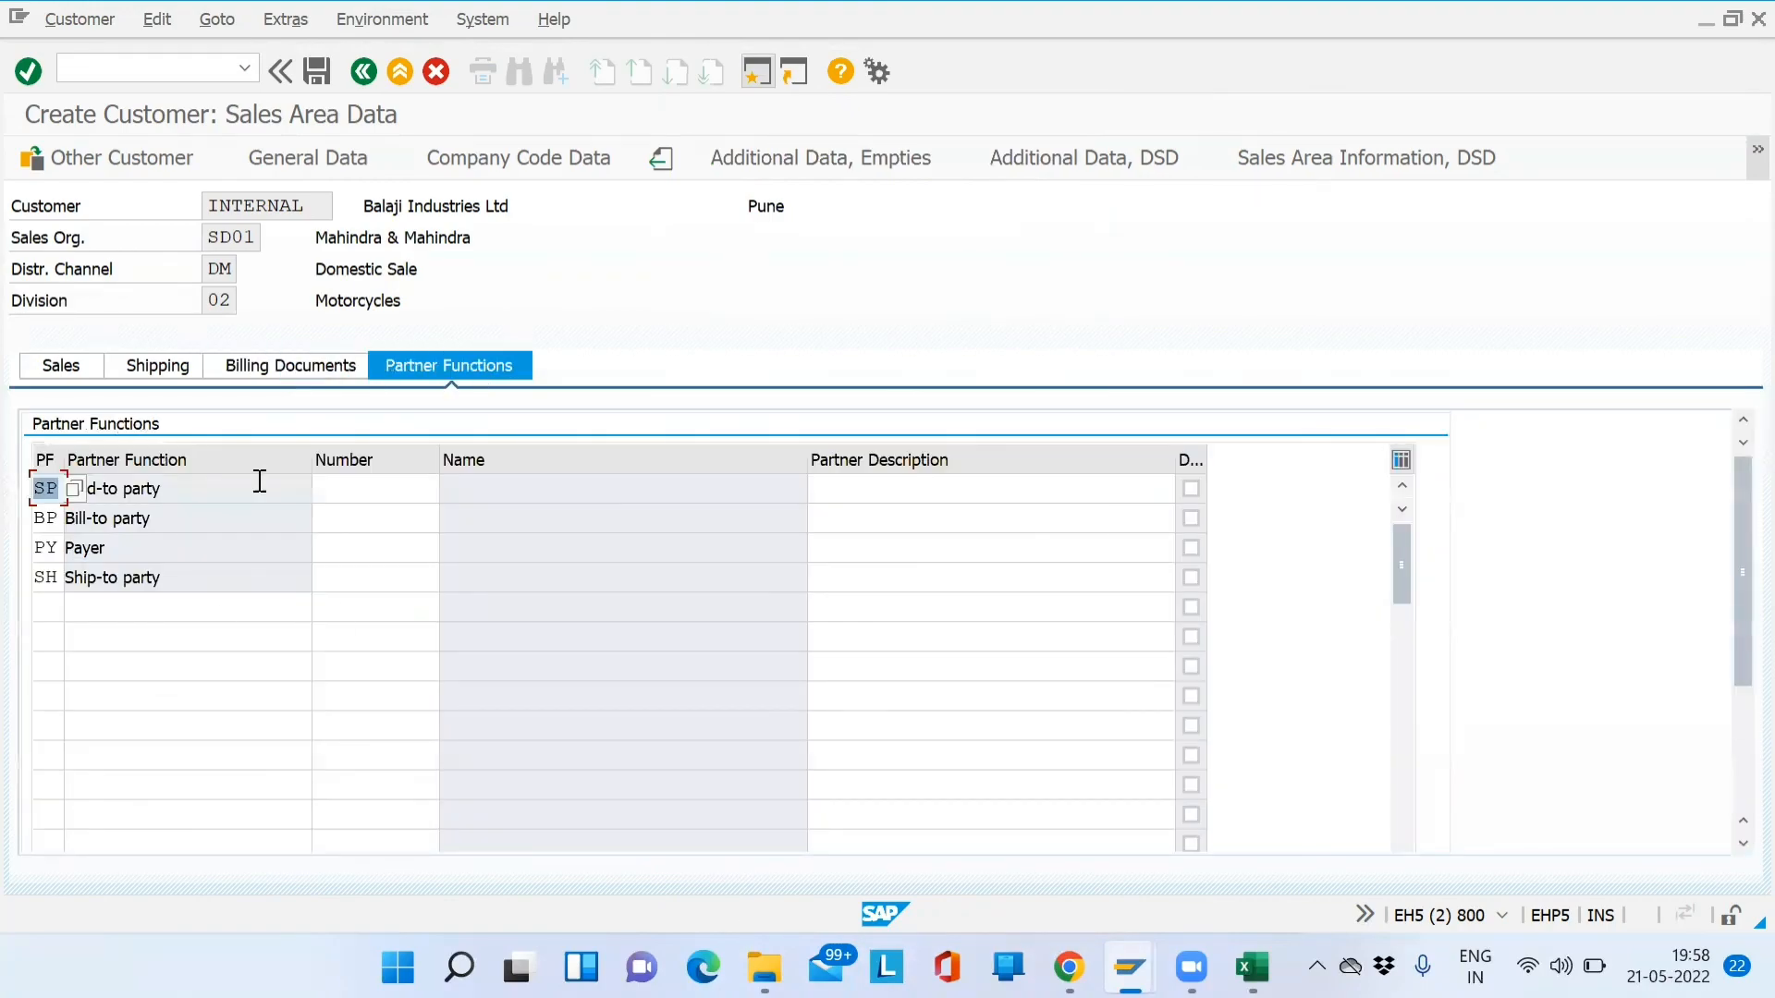
click(355, 496)
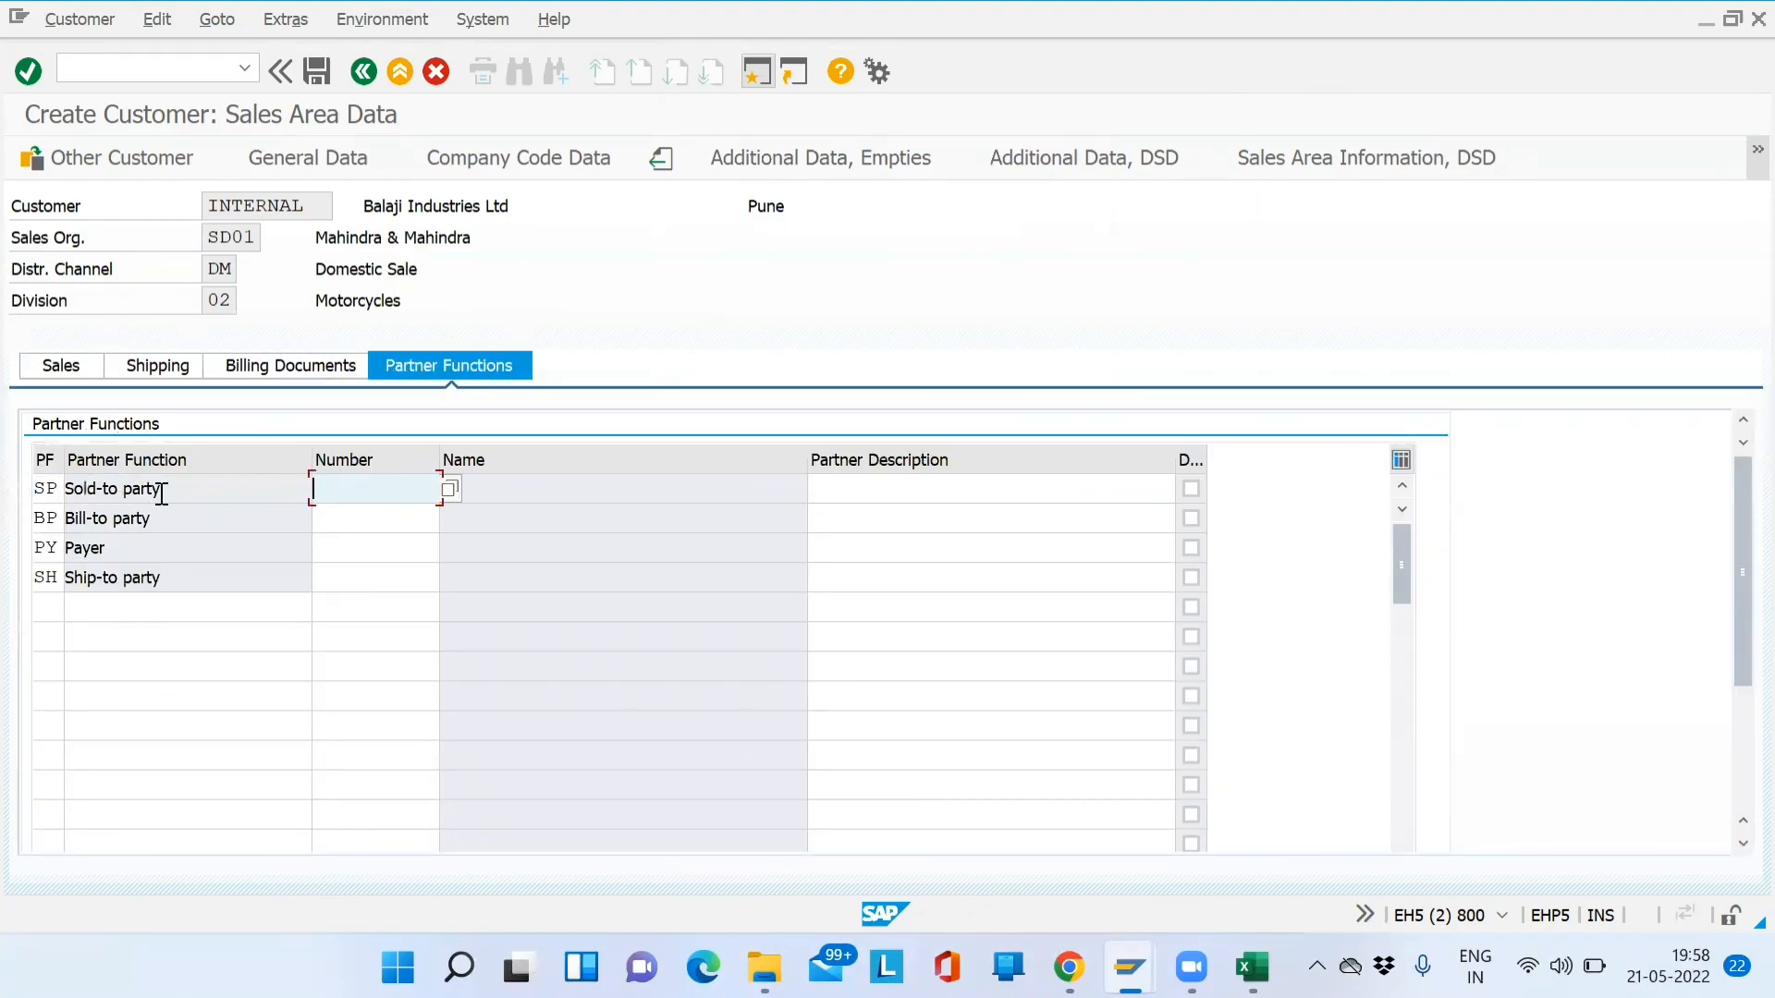
drag(185, 489, 55, 492)
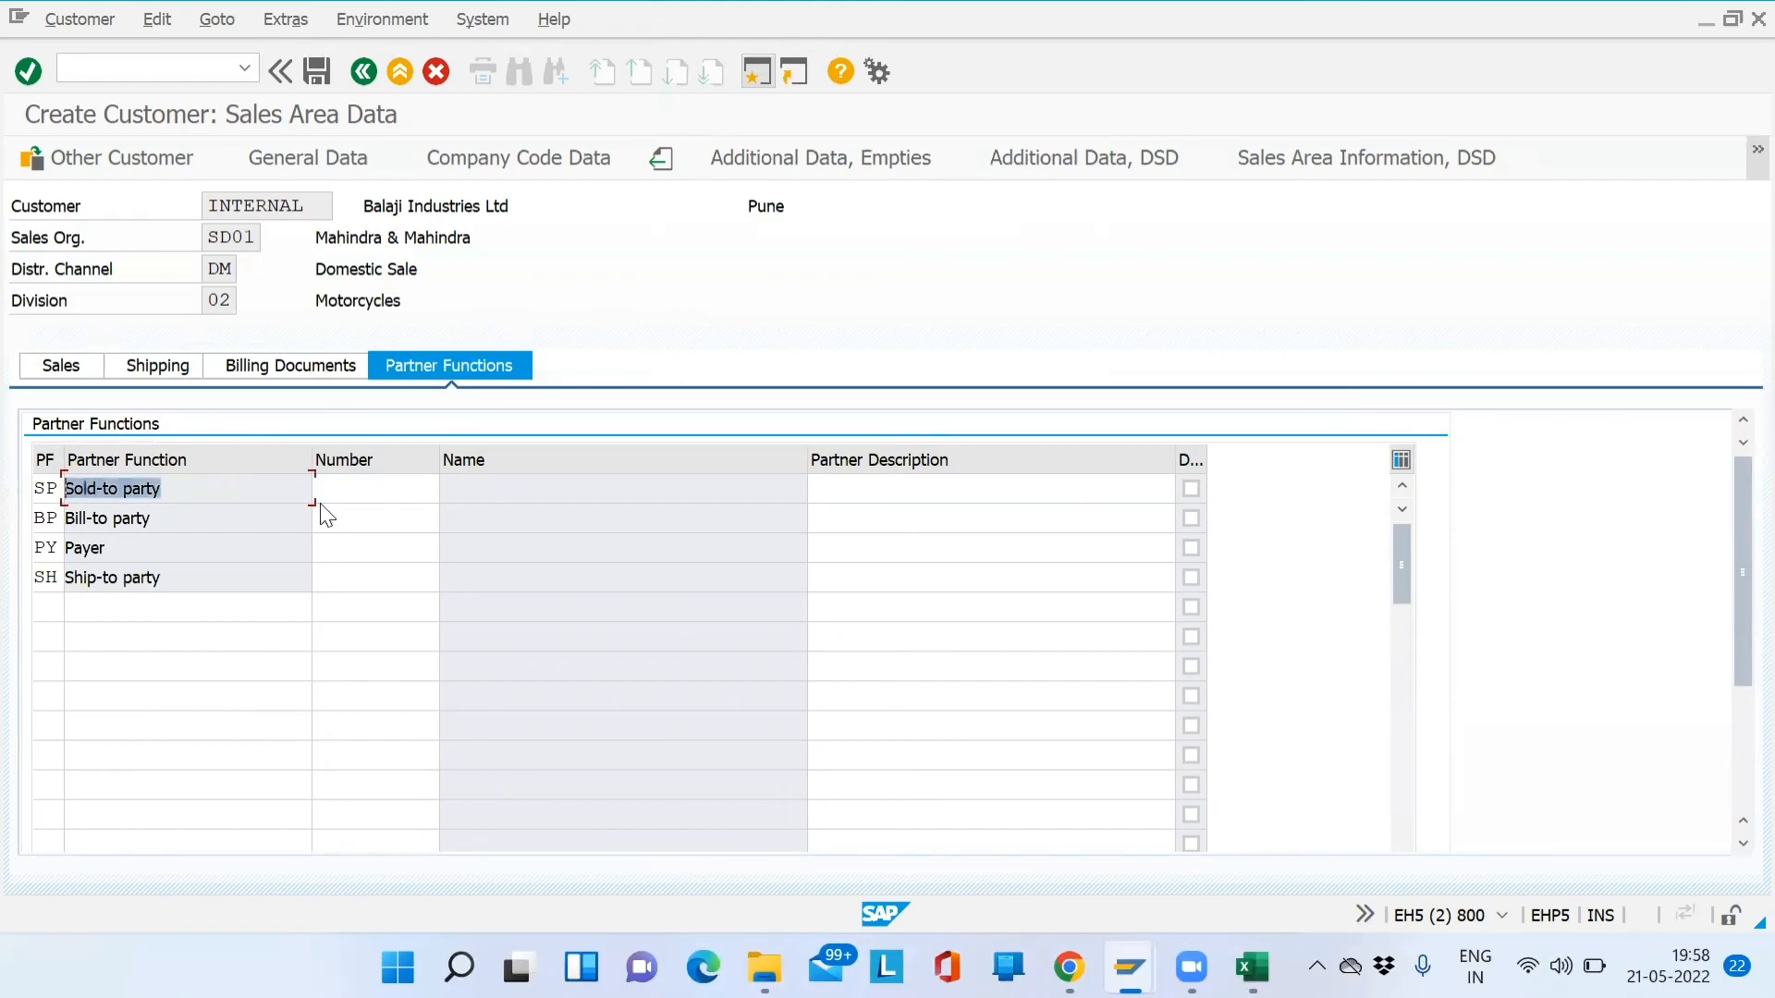
click(370, 489)
click(366, 516)
click(365, 548)
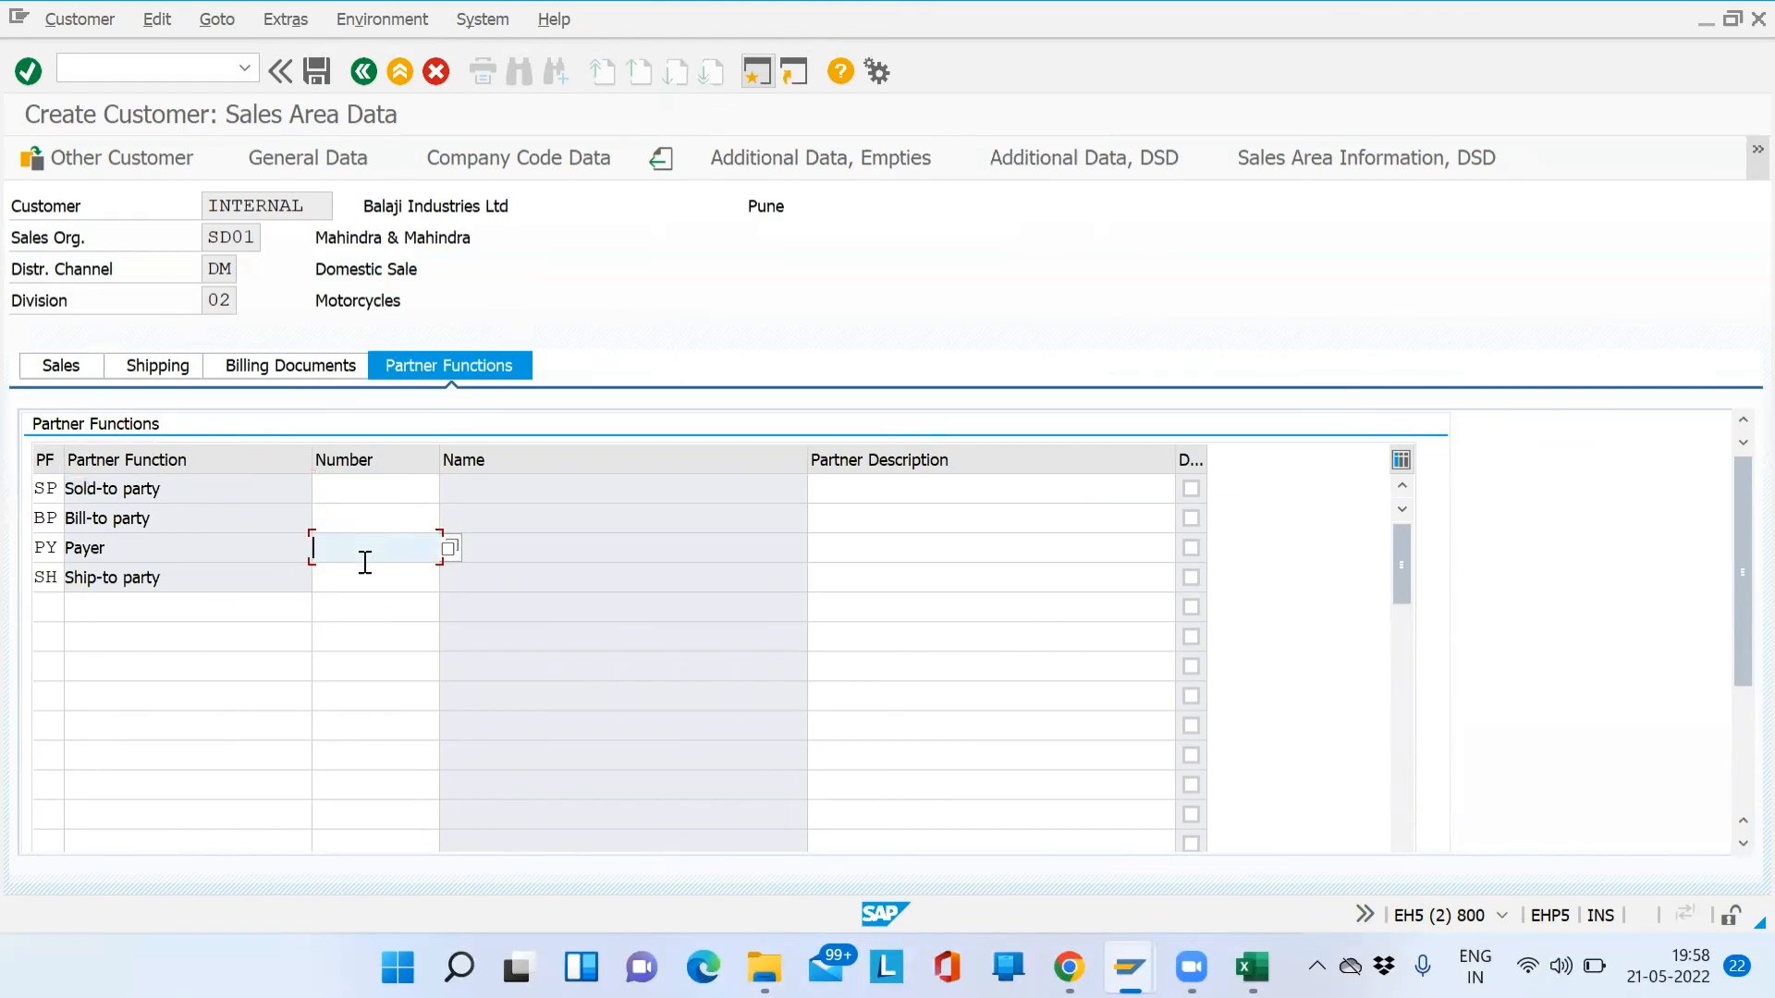
Switch to the SD Training B8 workbook in Excel and examine the Account Groups - Function Assignment rows from Sold to Party to Payer
key(alt+Tab)
key(alt+Tab)
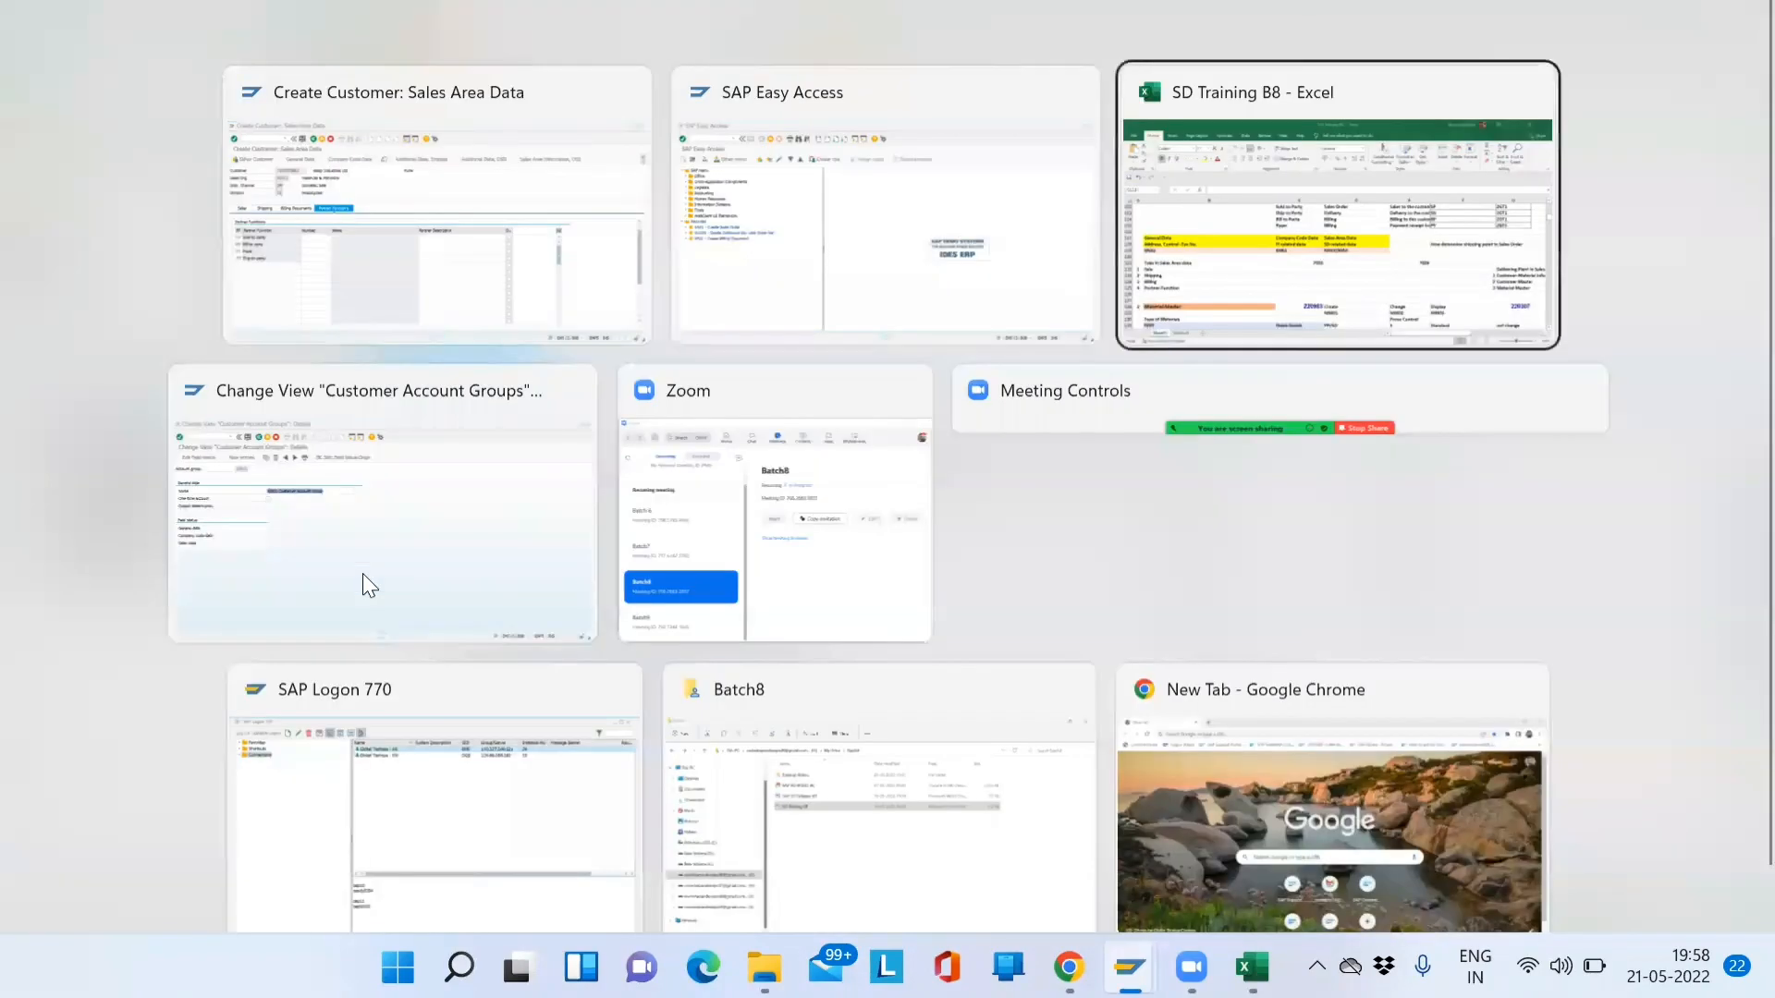
key(Down)
key(Down)
key(Down)
key(Up)
key(Up)
key(Up)
key(Up)
key(Up)
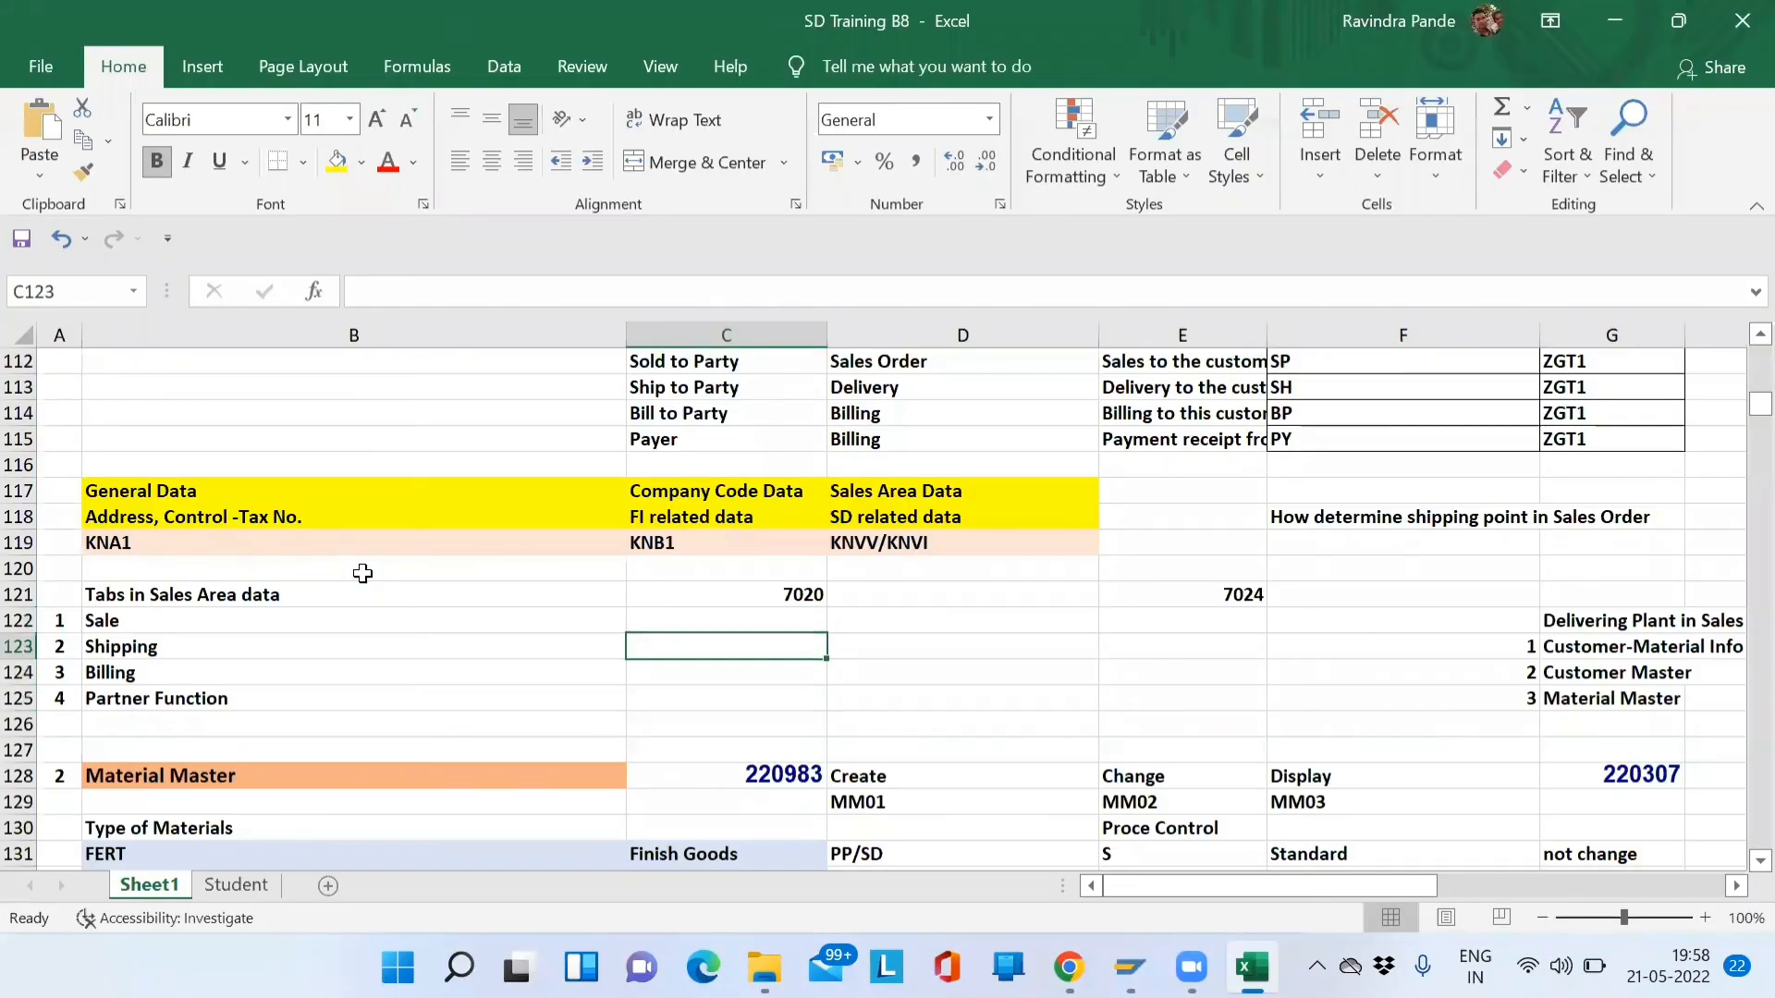
key(Up)
key(Up)
key(Up)
key(Up)
key(Up)
key(Up)
key(Up)
key(Up)
key(Up)
key(Up)
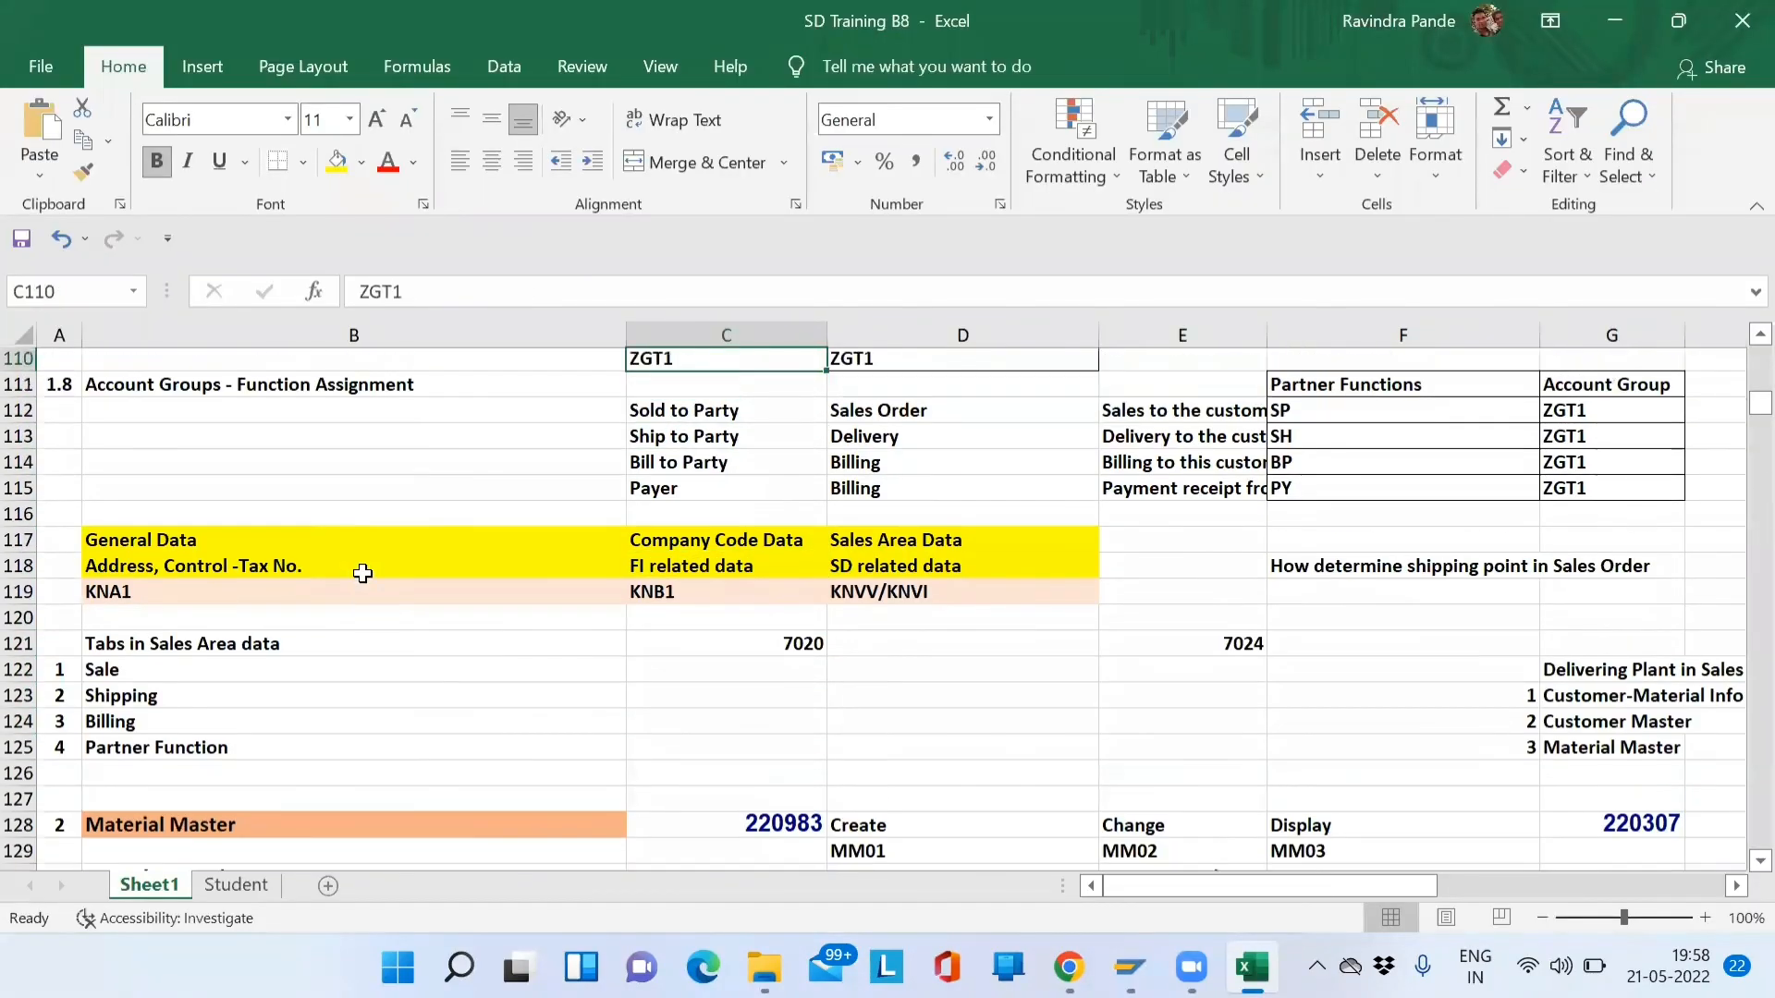
key(Down)
key(Down)
key(shift+Down)
key(shift+Down)
key(shift+Down)
key(shift+Right)
key(shift+Right)
key(shift+Right)
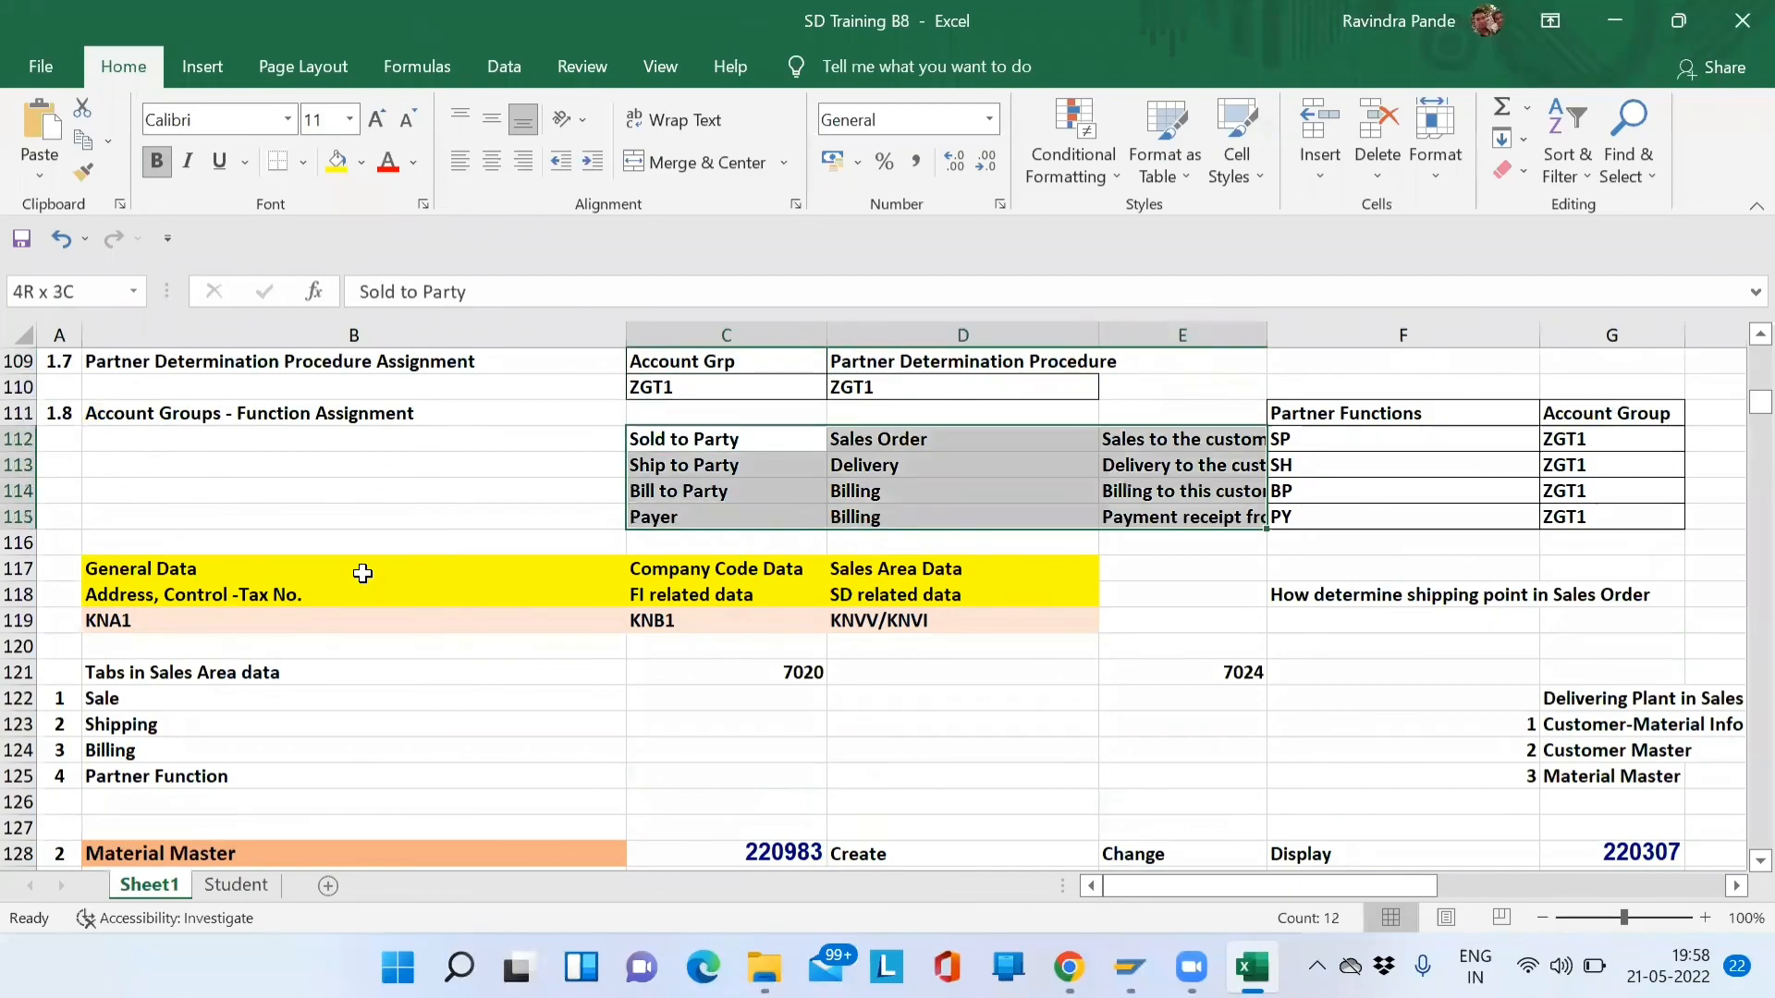
key(shift+Right)
key(Up)
key(Down)
key(shift+Down)
key(shift+Down)
key(shift+Right)
key(shift+Right)
key(shift+Right)
key(shift+Right)
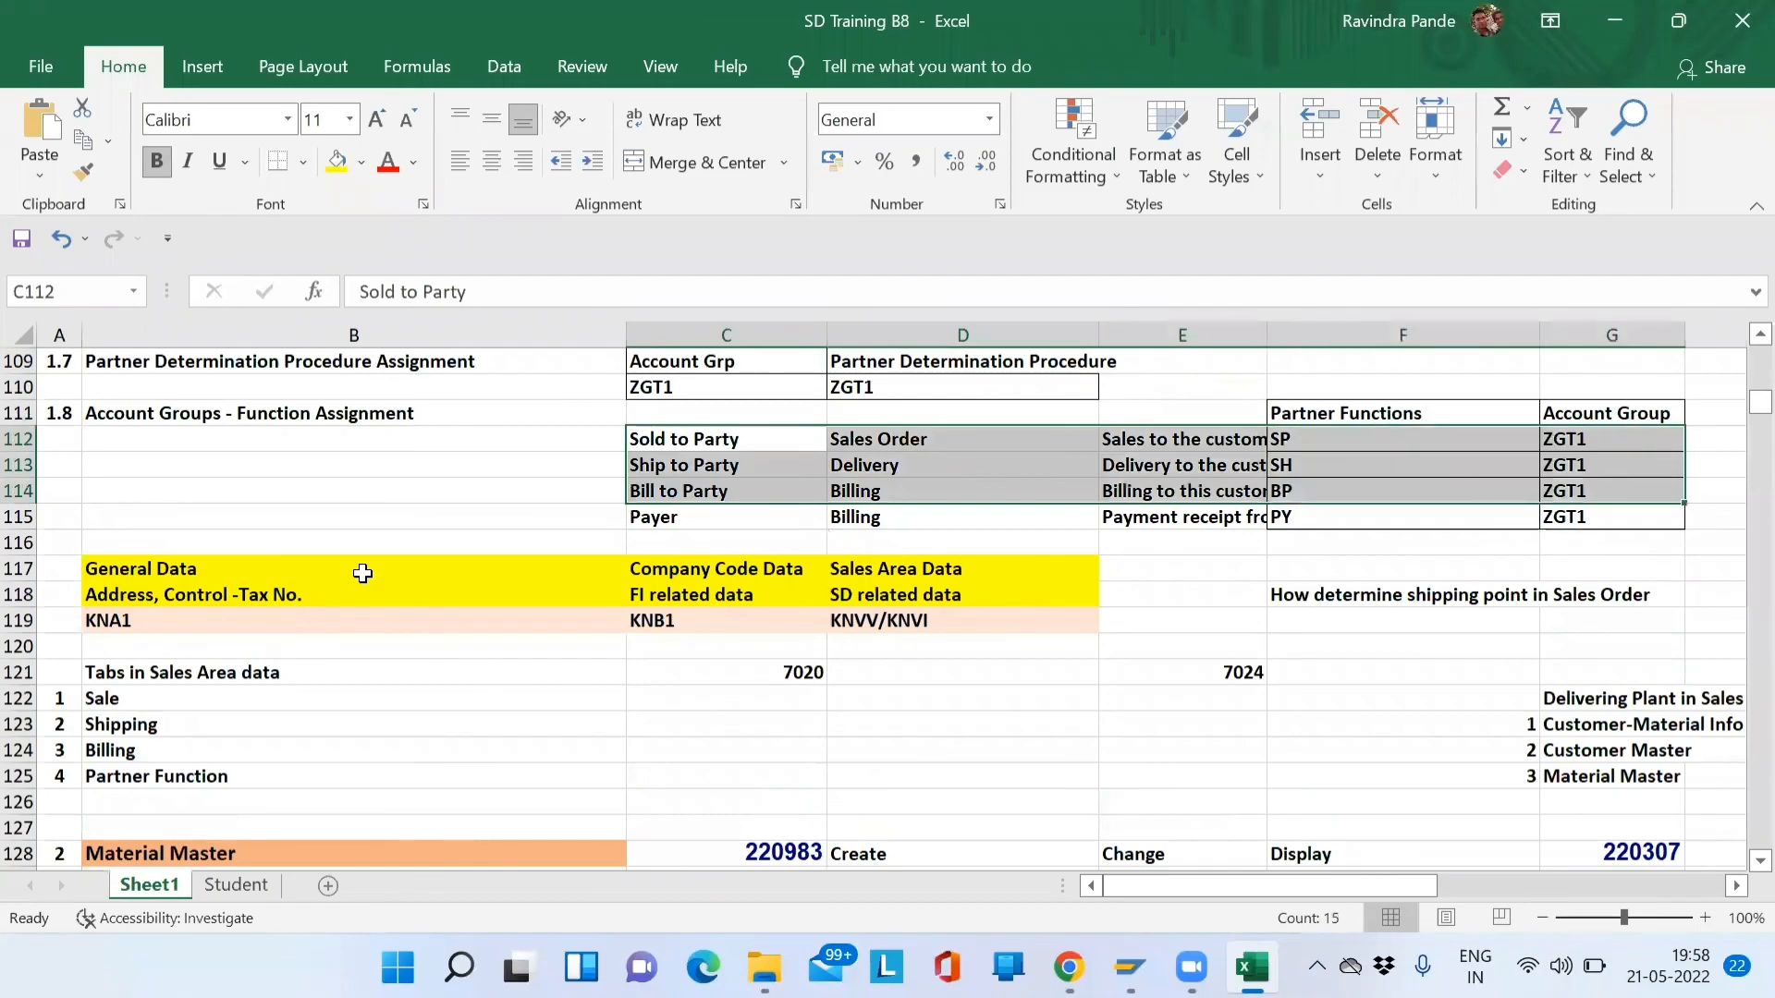
key(Down)
Back in SAP, try to confirm the partner functions with the sold-to party number empty, and leave customer creation for SAP Easy Access
key(alt+Tab)
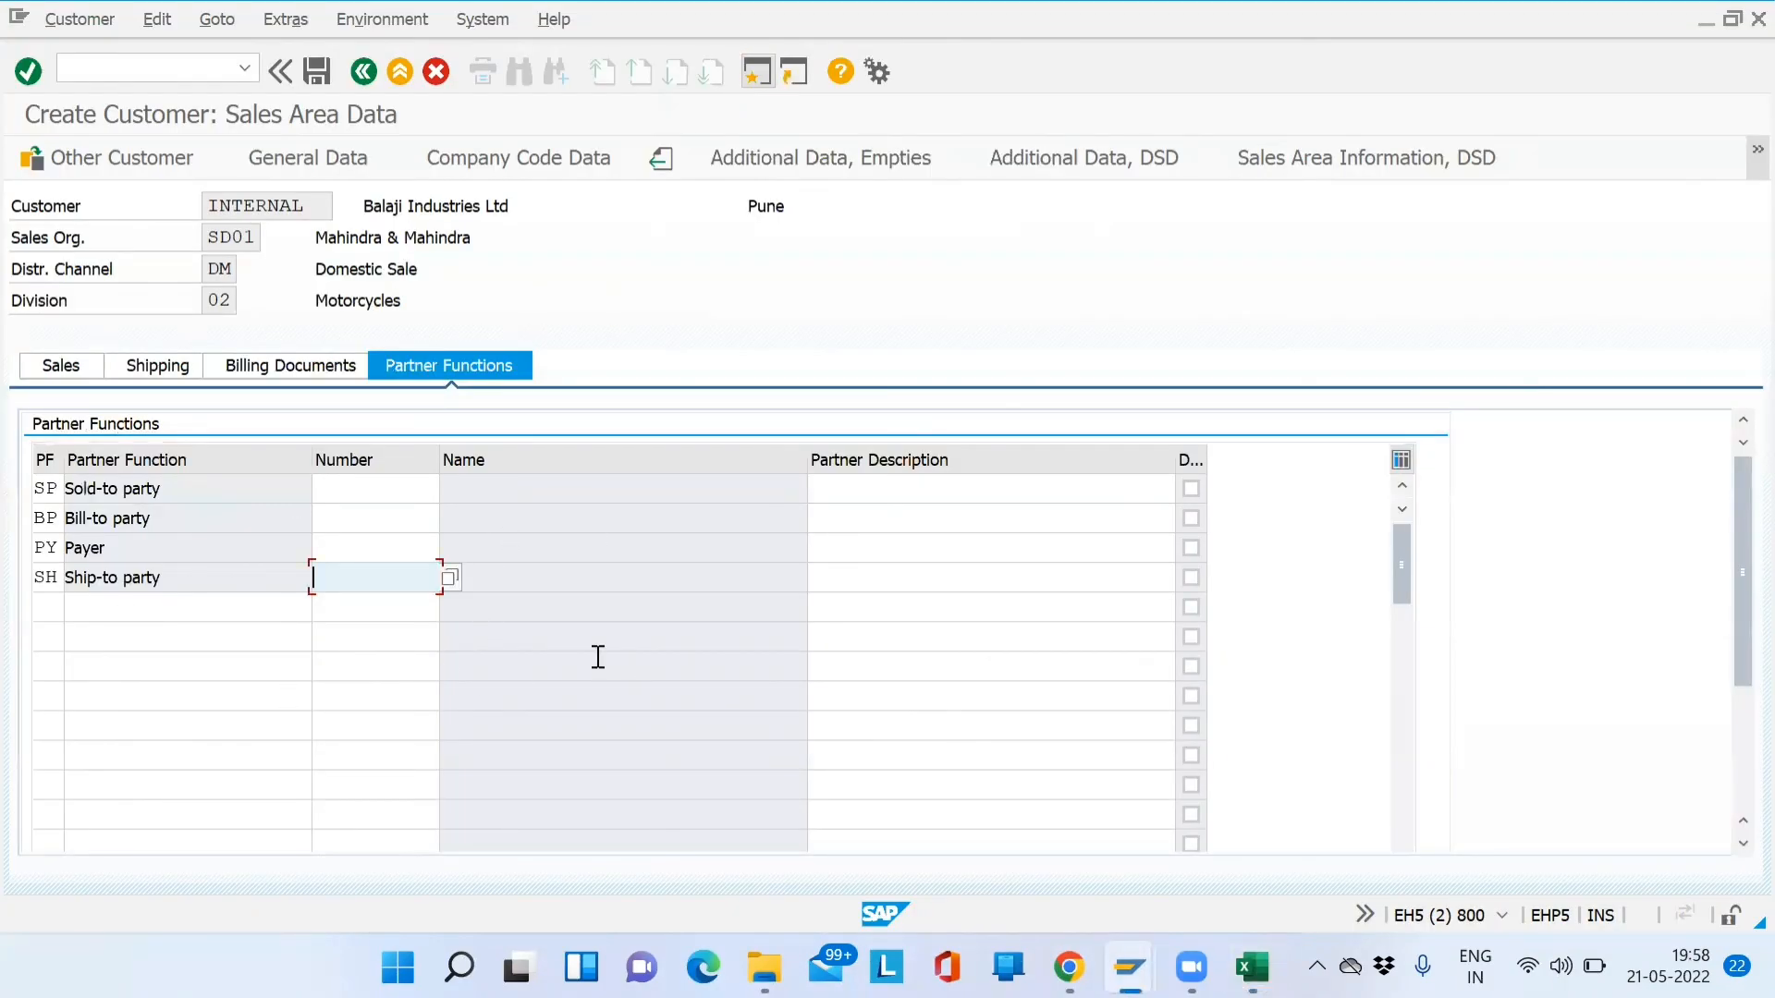
click(369, 490)
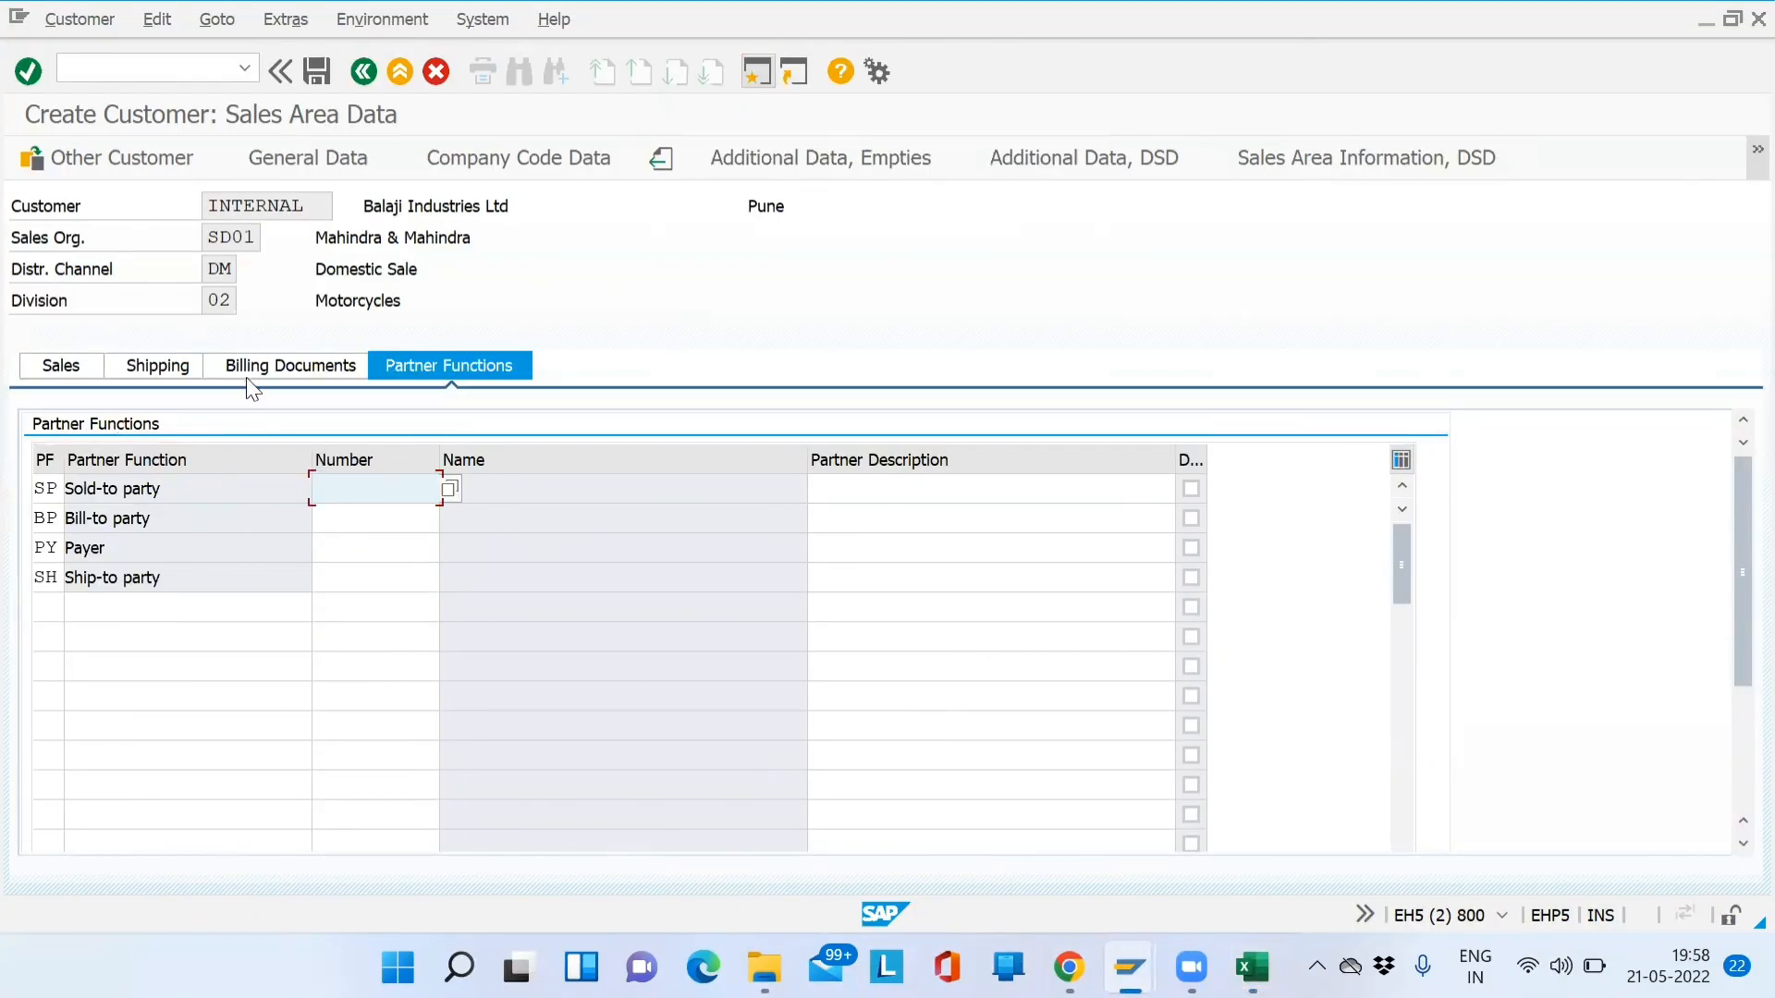
key(Return)
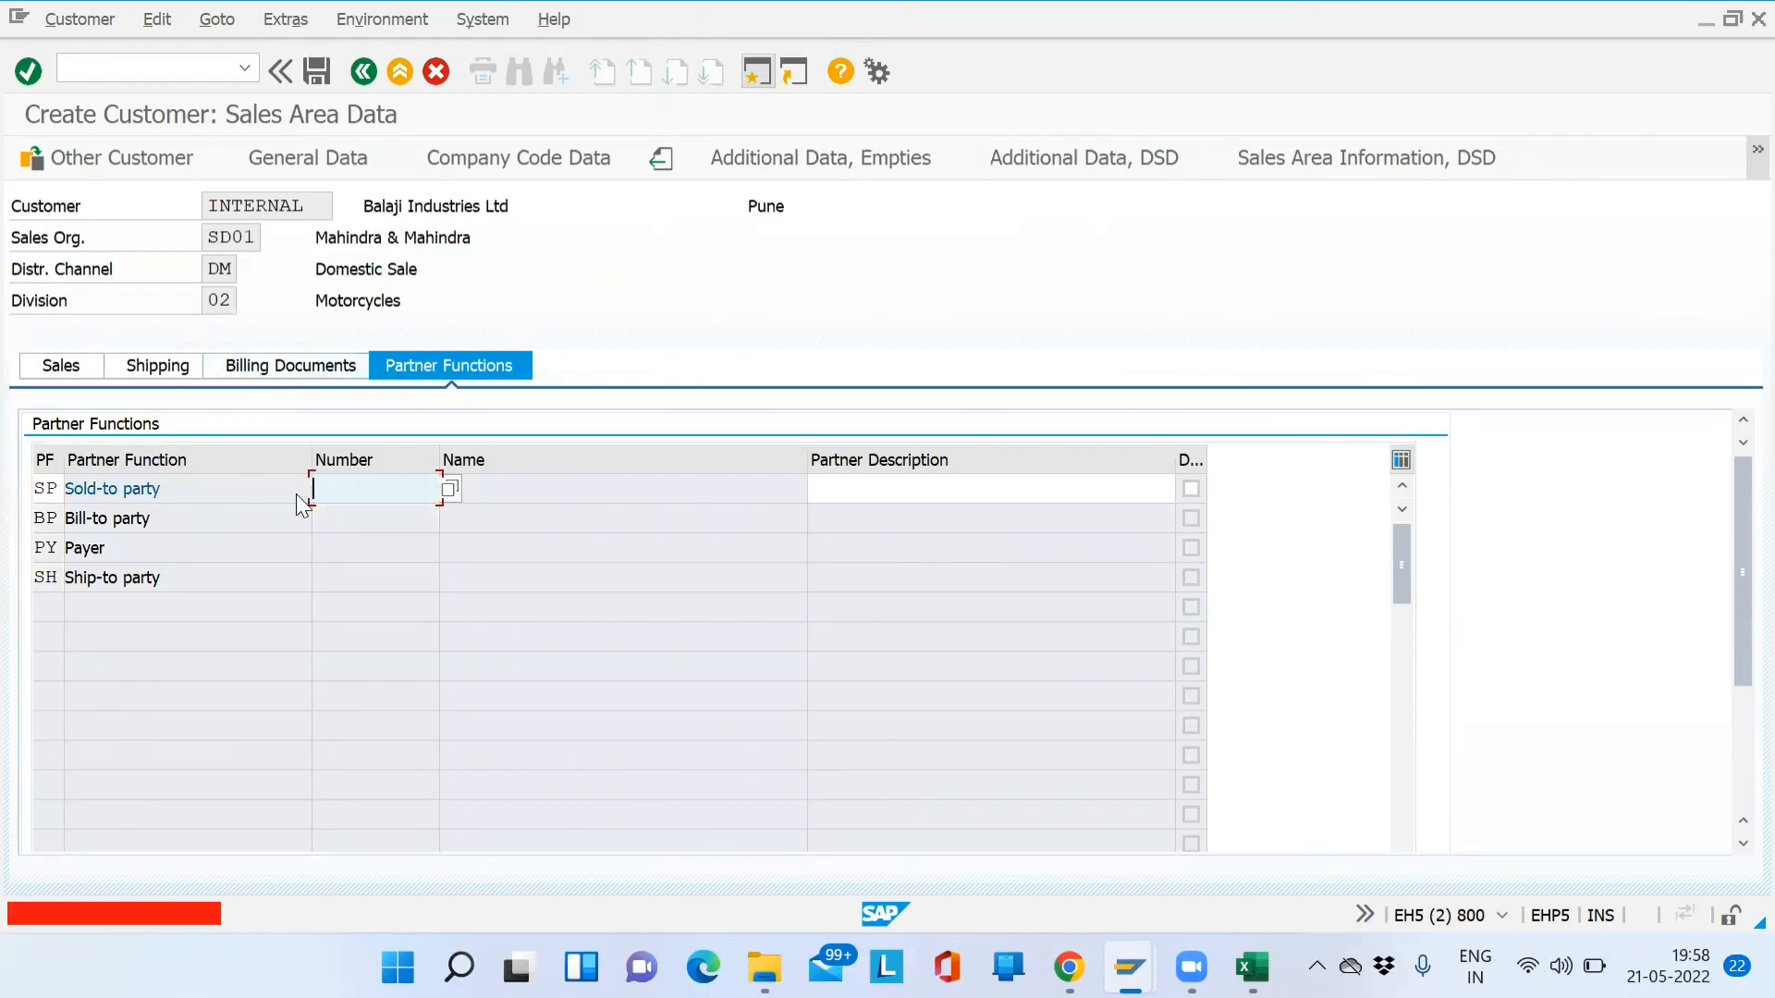
click(52, 372)
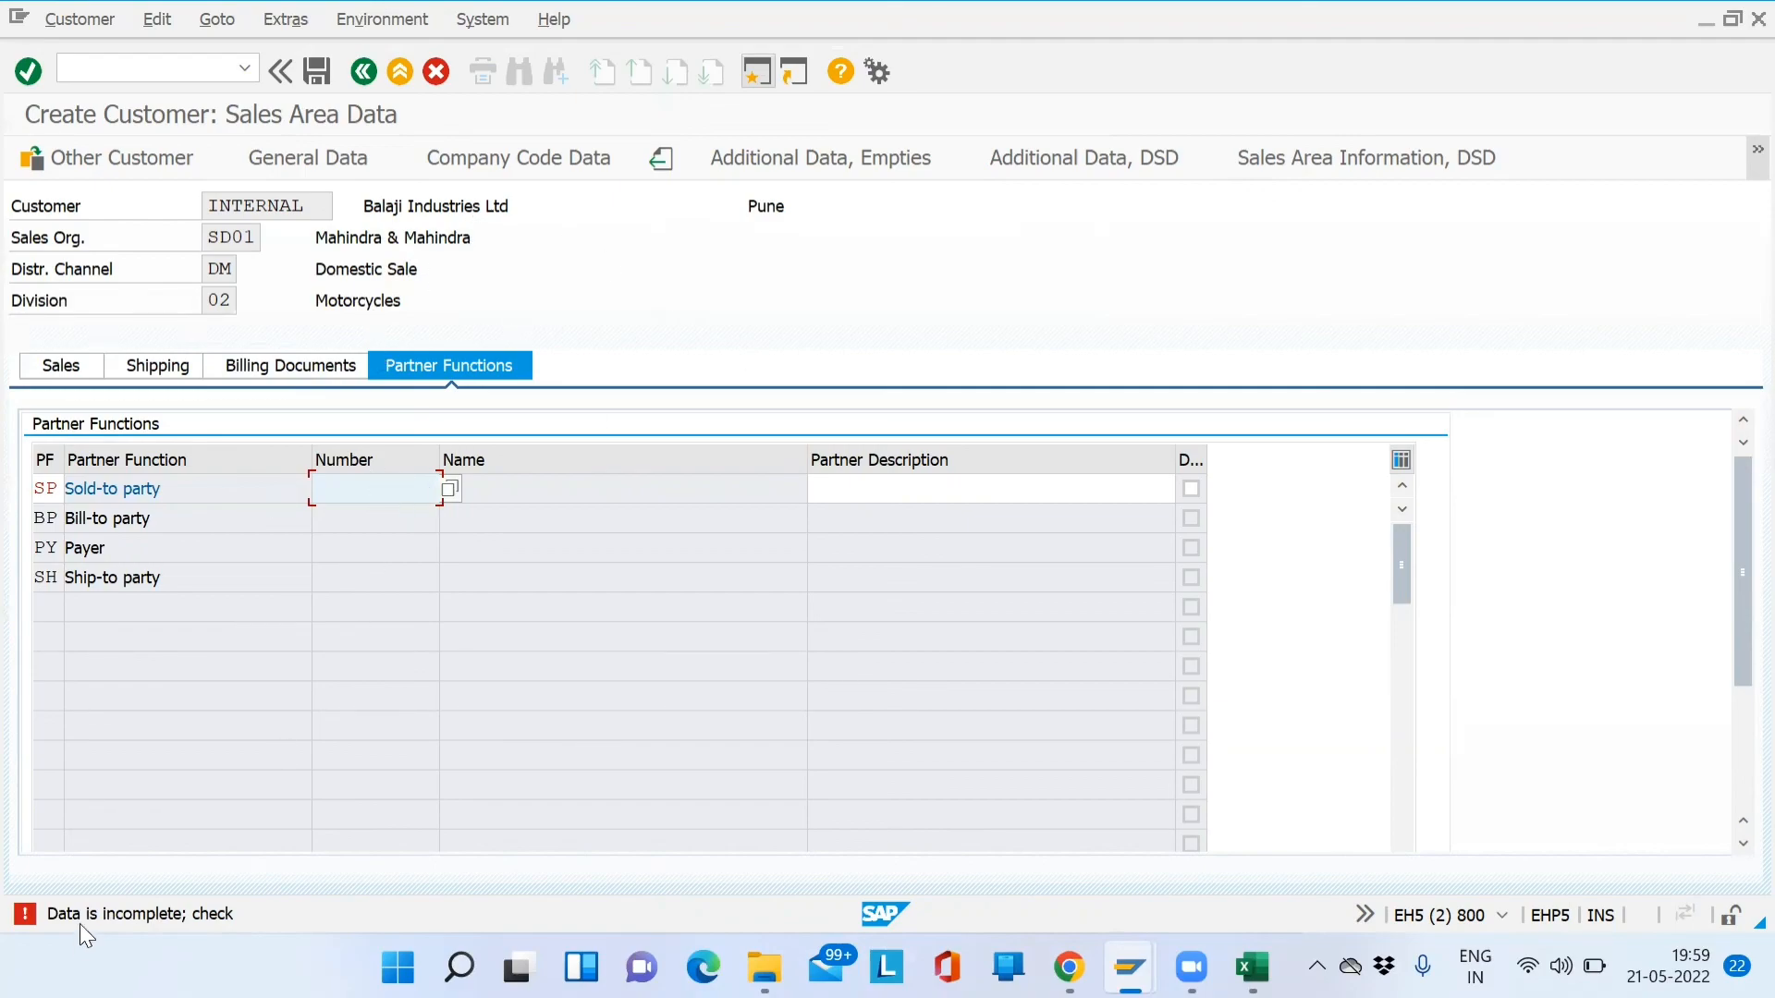
double_click(58, 489)
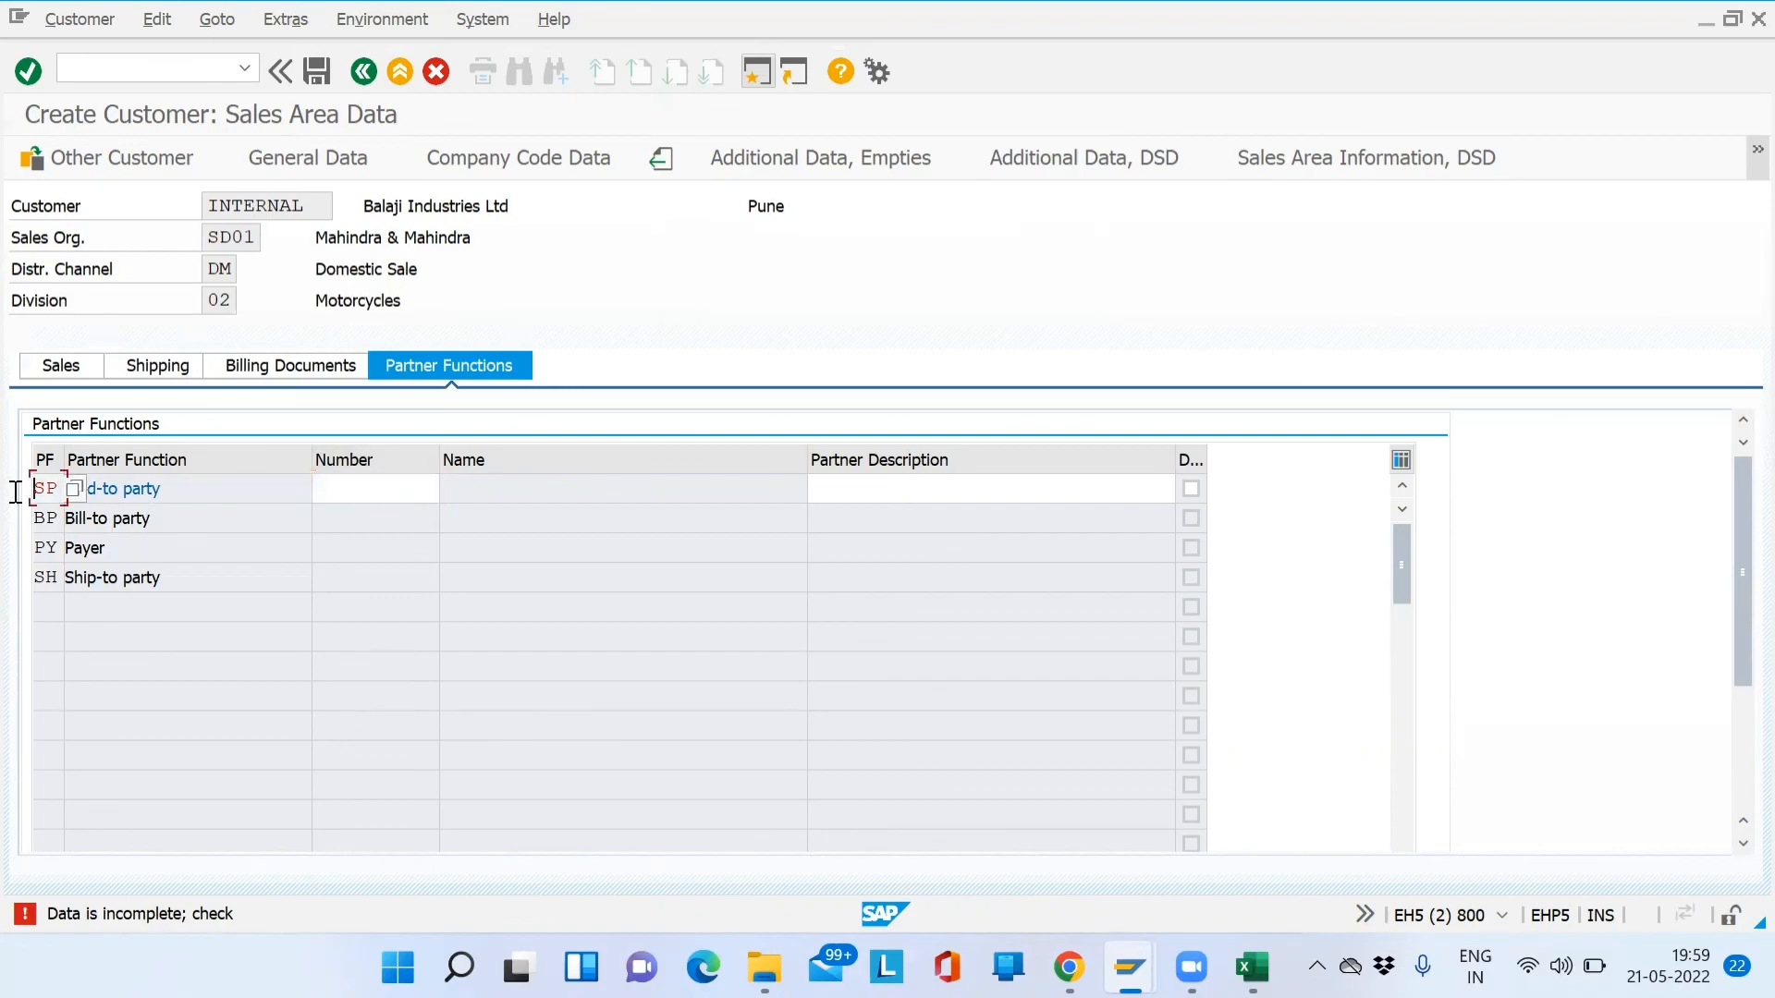
click(228, 71)
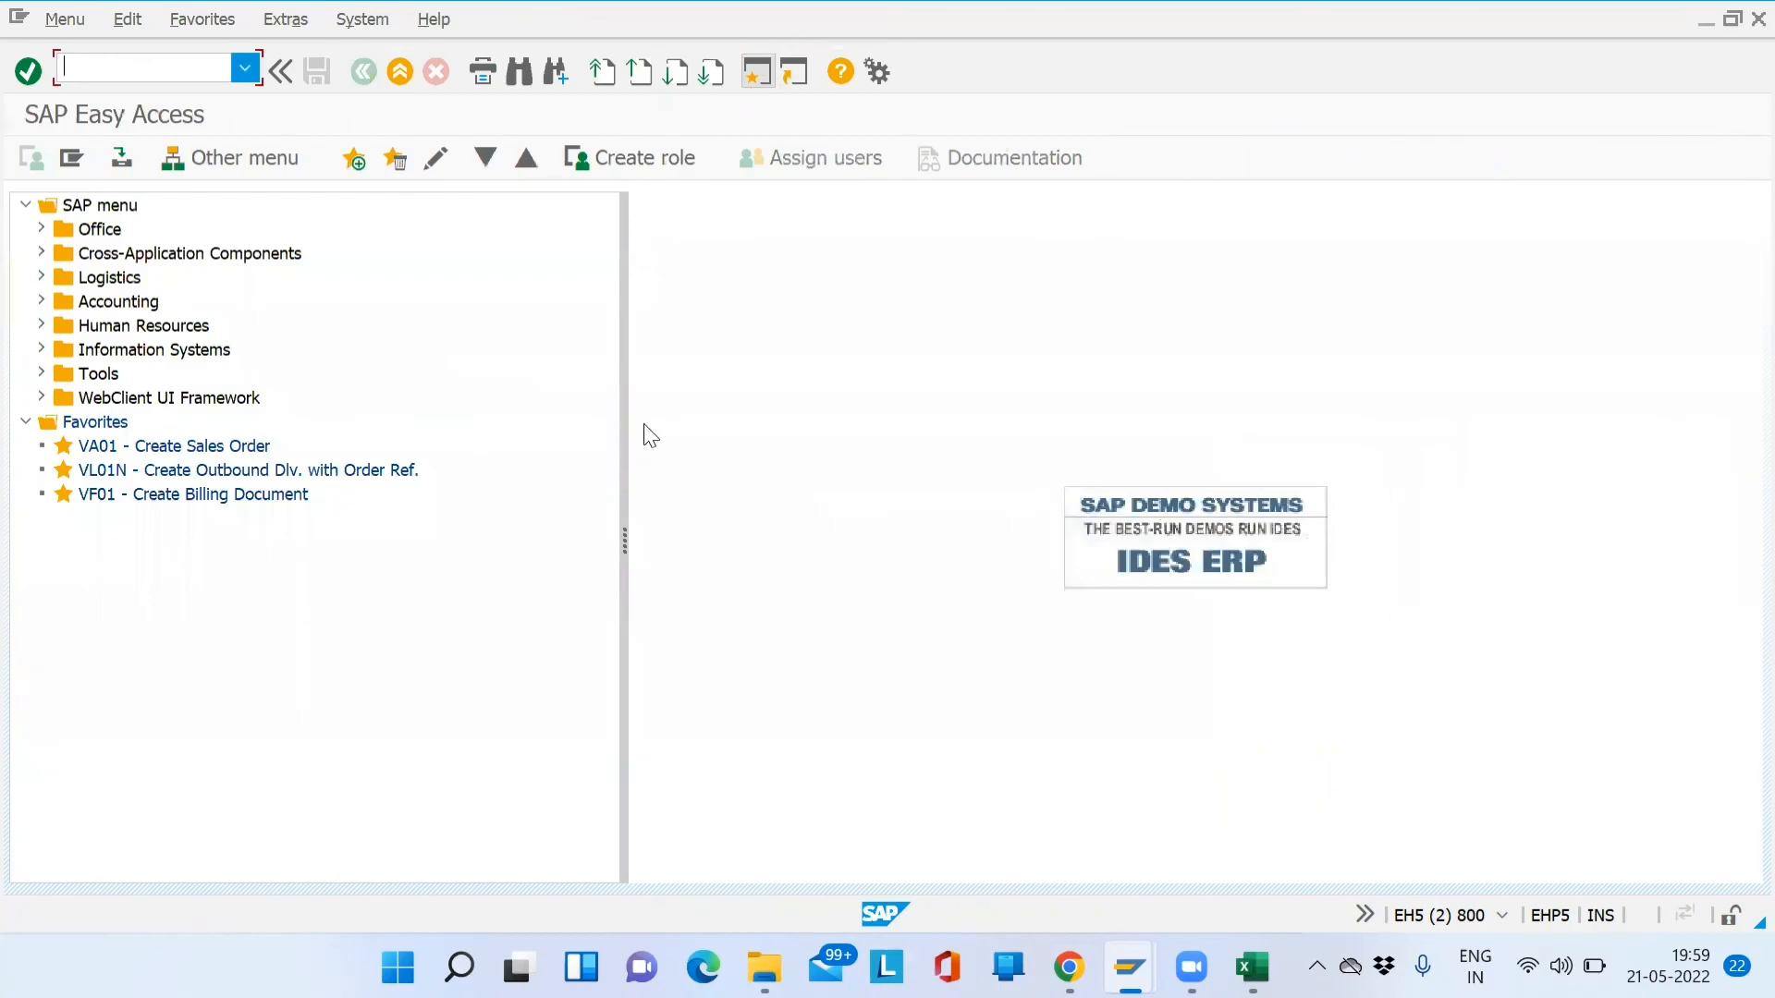